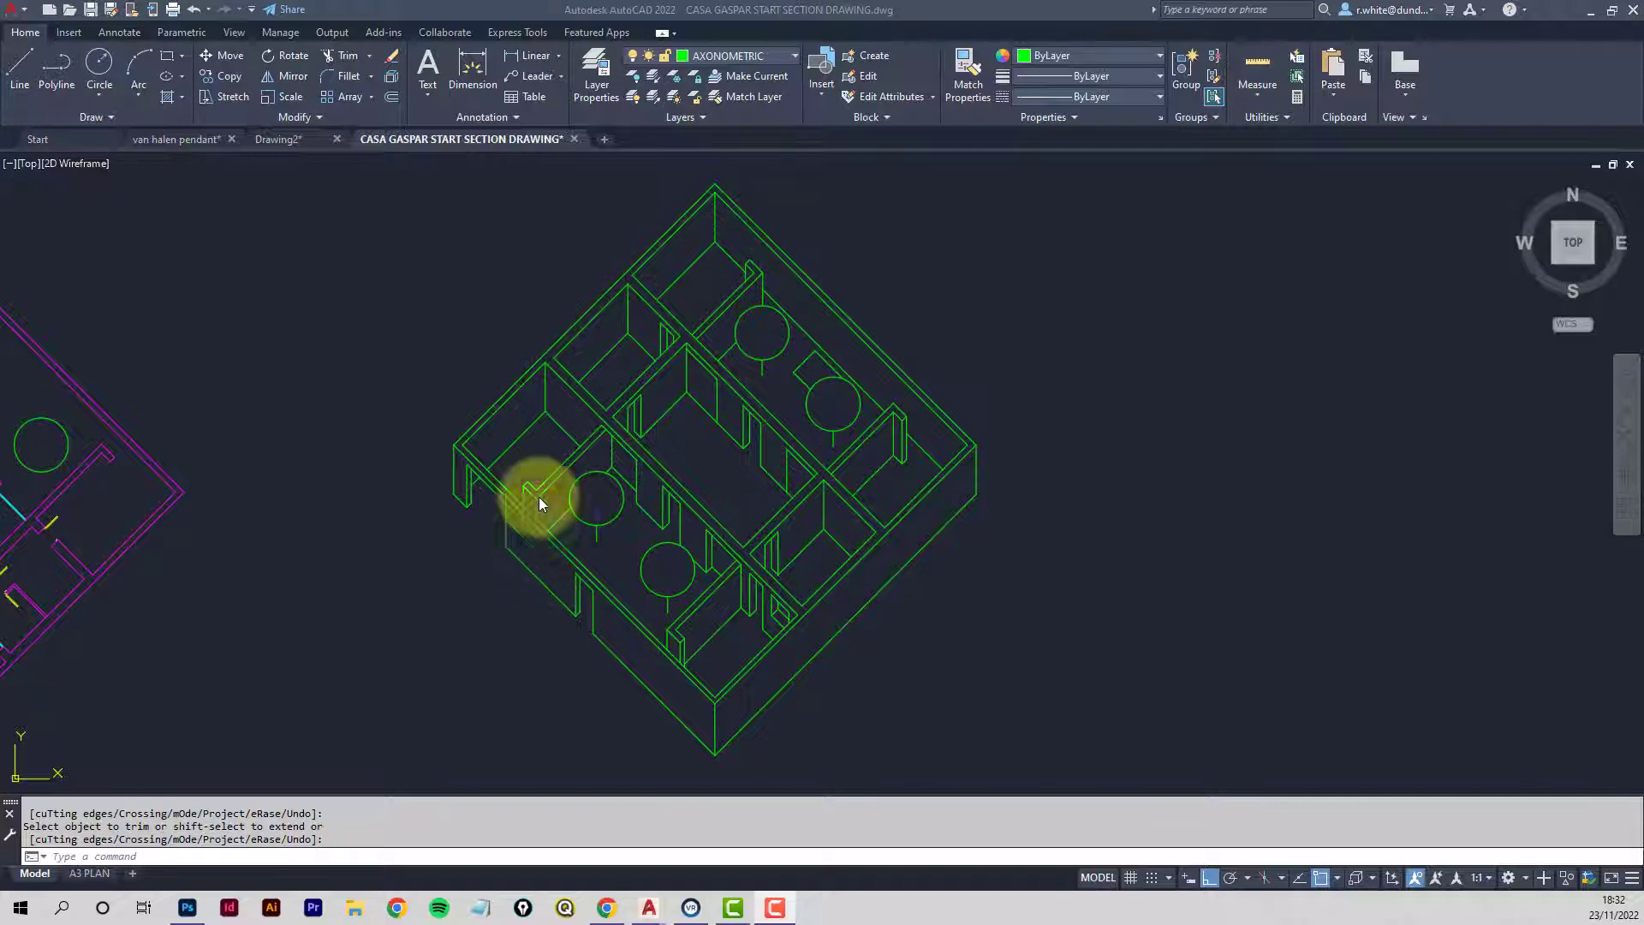
Open the CASA GASPAR COMPLETE drawing and examine its finished 30-degree axonometrics, including the doors, windows and trees.
{"action": "left_click", "coordinate": [75, 12]}
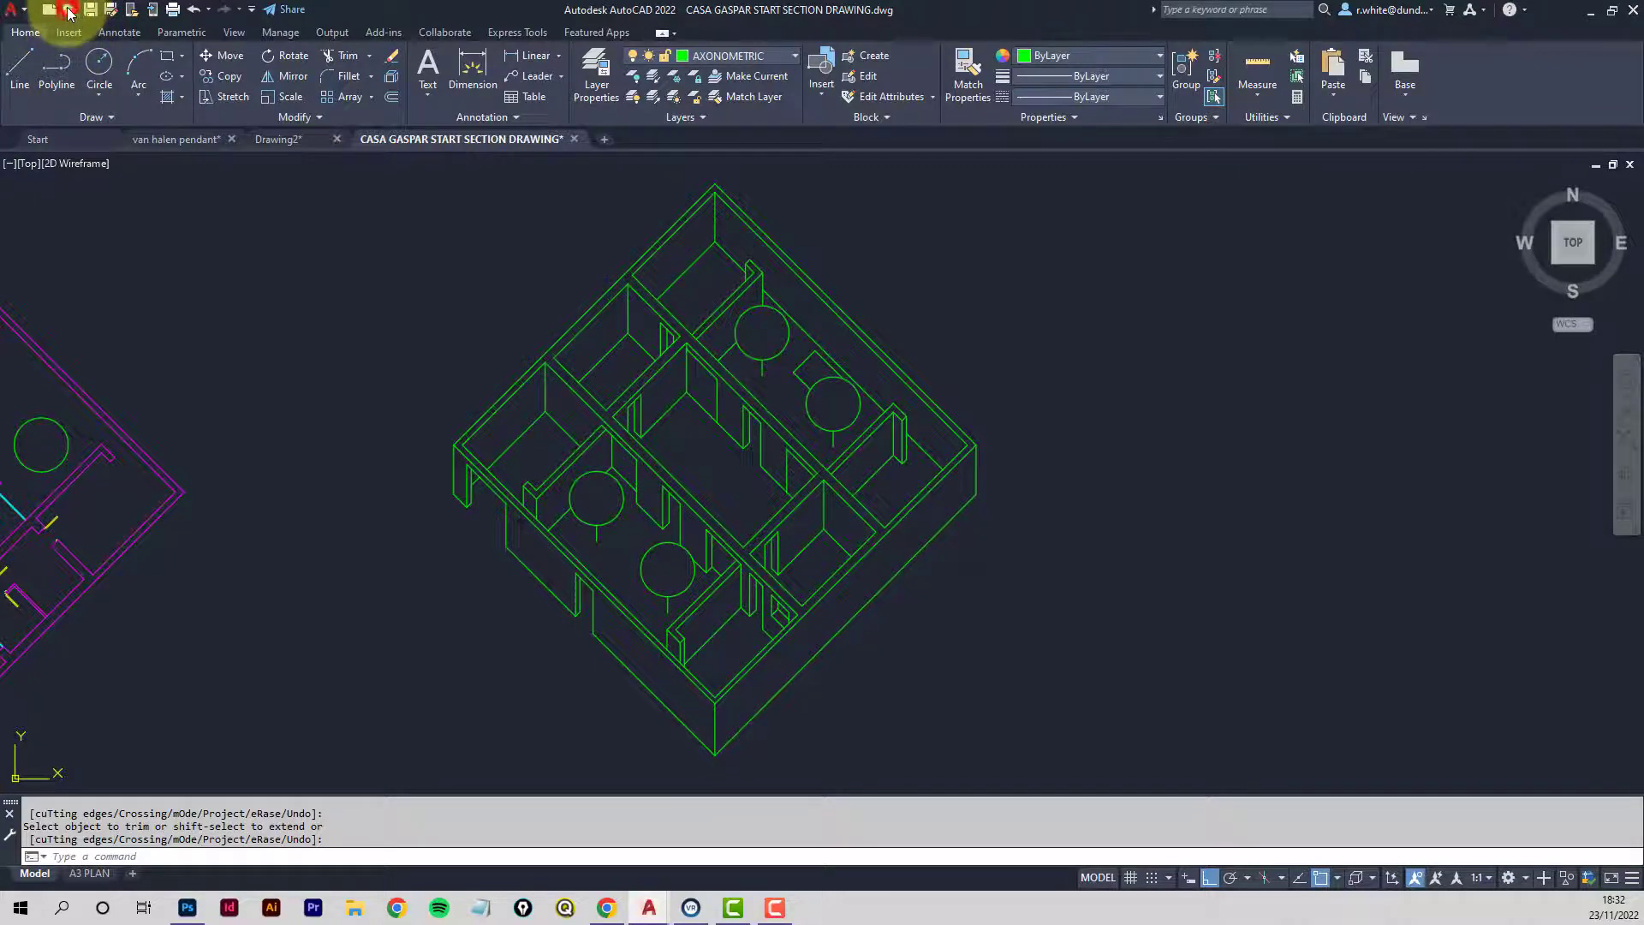
{"action": "left_click", "coordinate": [69, 12]}
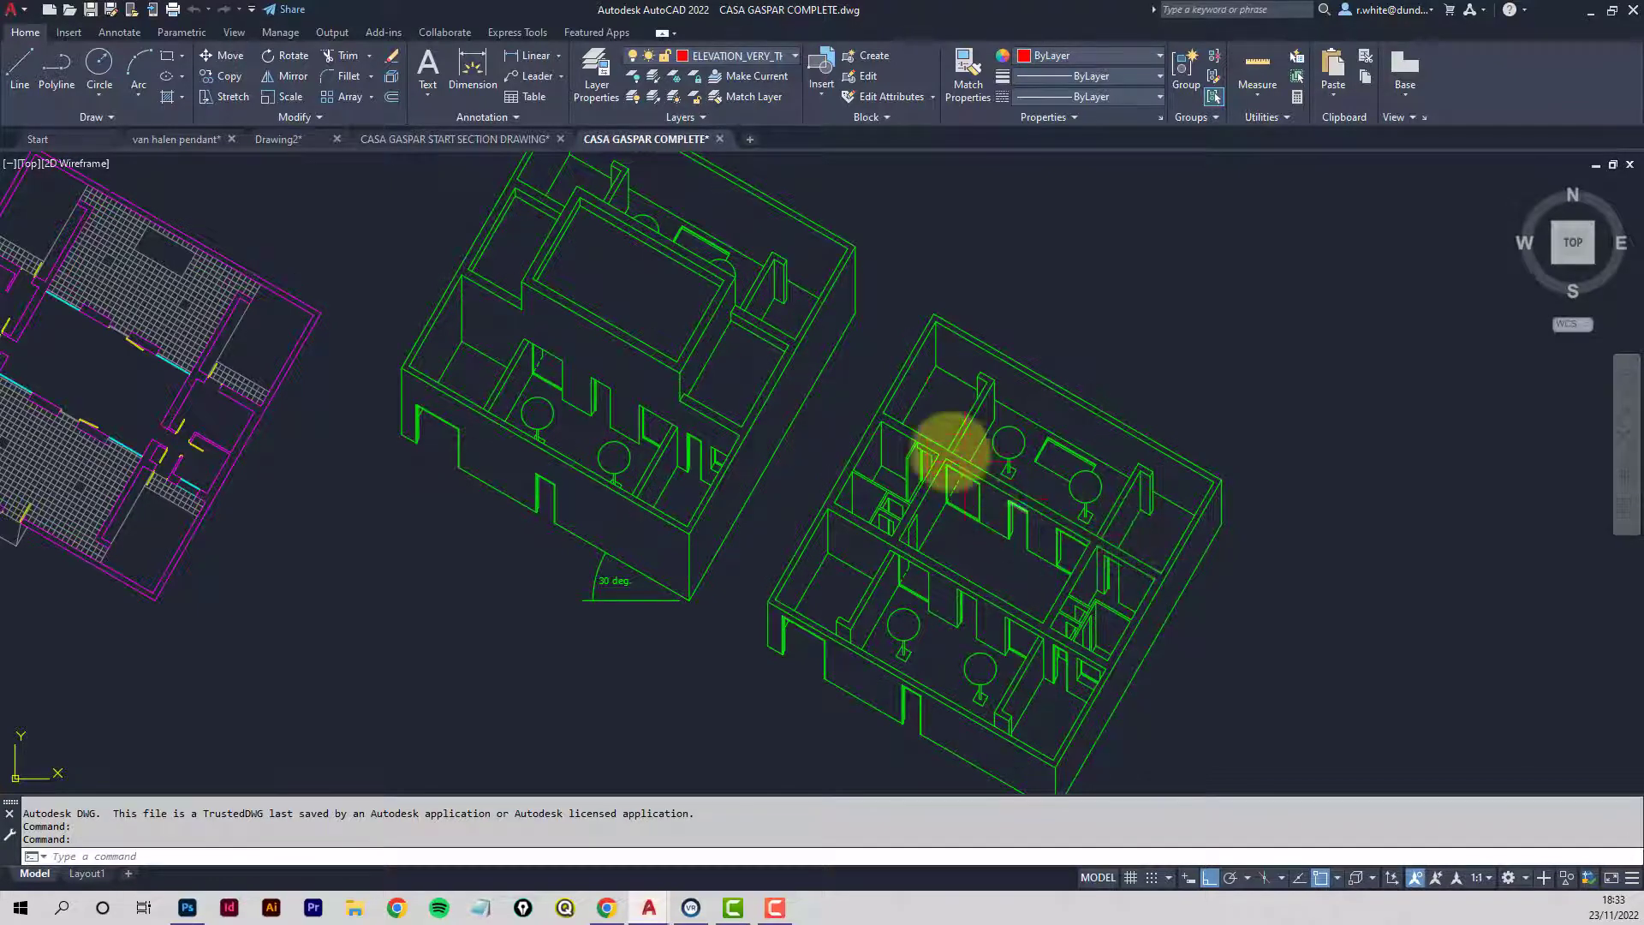
{"action": "middle_click_drag", "start_coordinate": [698, 348], "coordinate": [743, 471]}
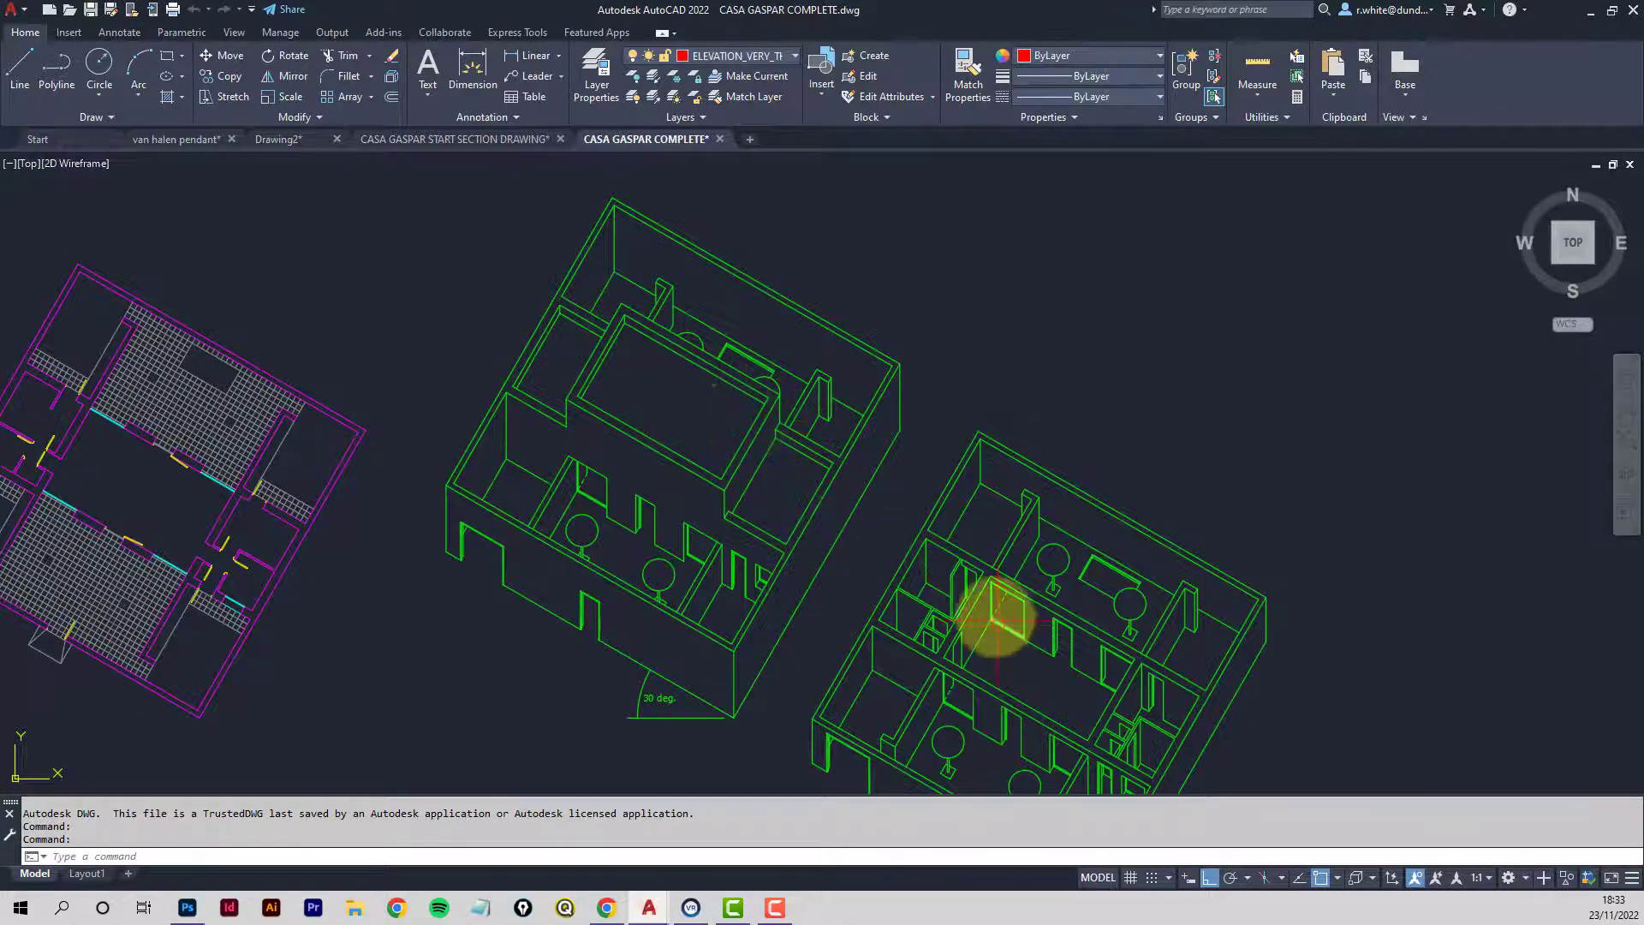
{"action": "middle_click_drag", "start_coordinate": [998, 616], "coordinate": [906, 470]}
{"action": "scroll", "coordinate": [1017, 605], "scroll_direction": "up", "scroll_amount": 2}
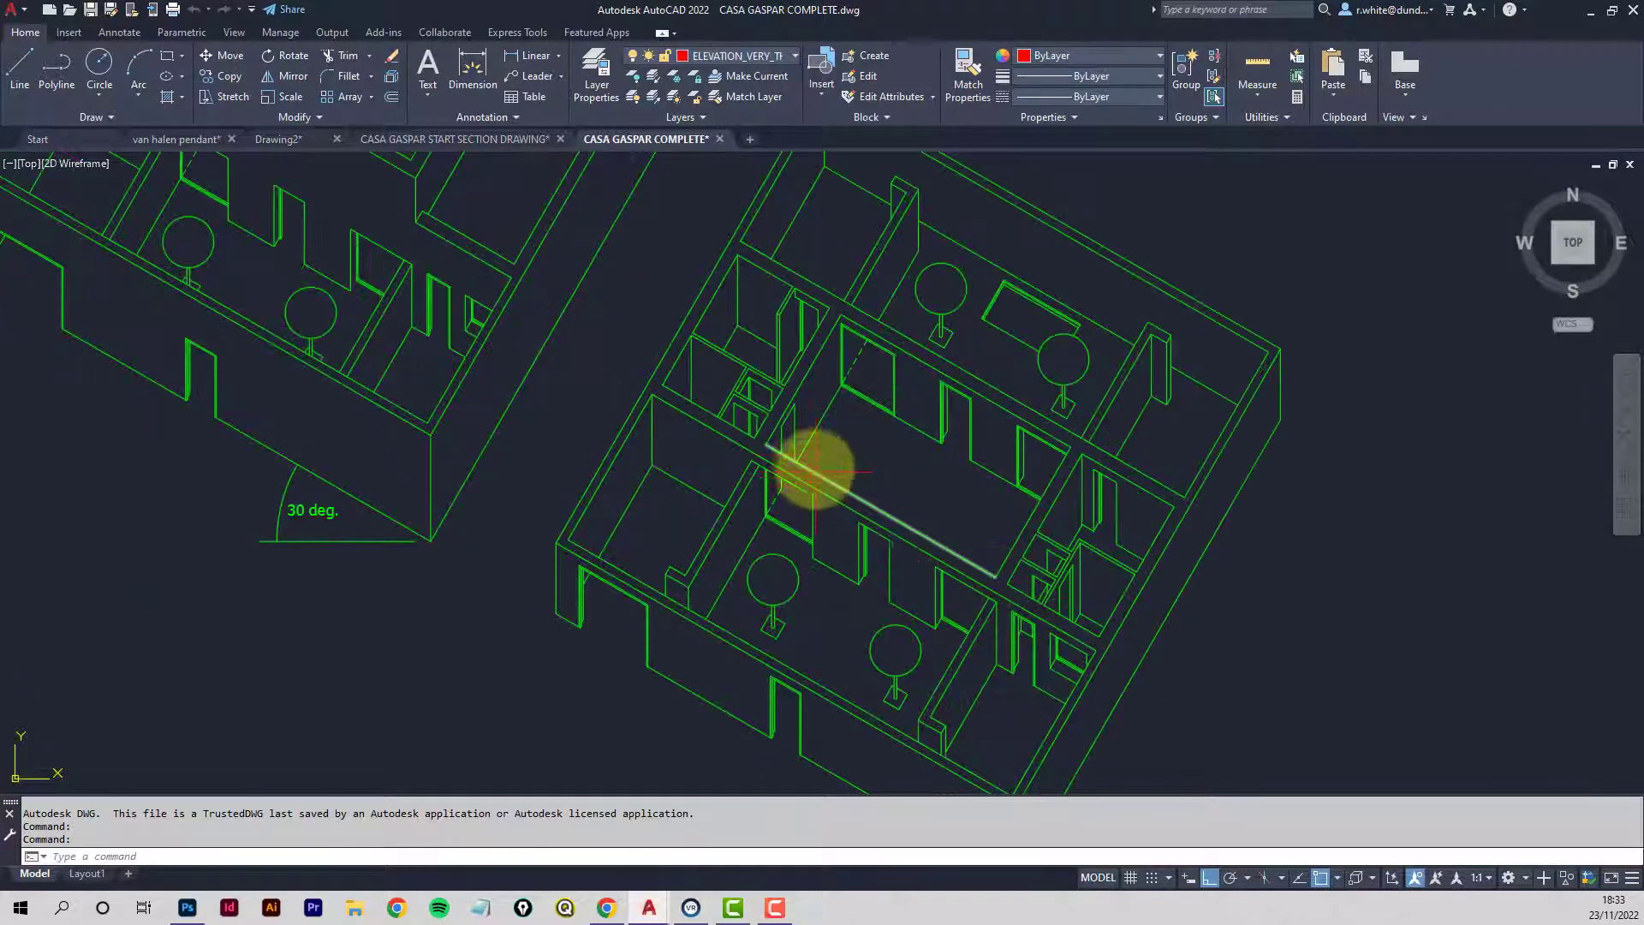
{"action": "middle_click_drag", "start_coordinate": [873, 469], "coordinate": [753, 448]}
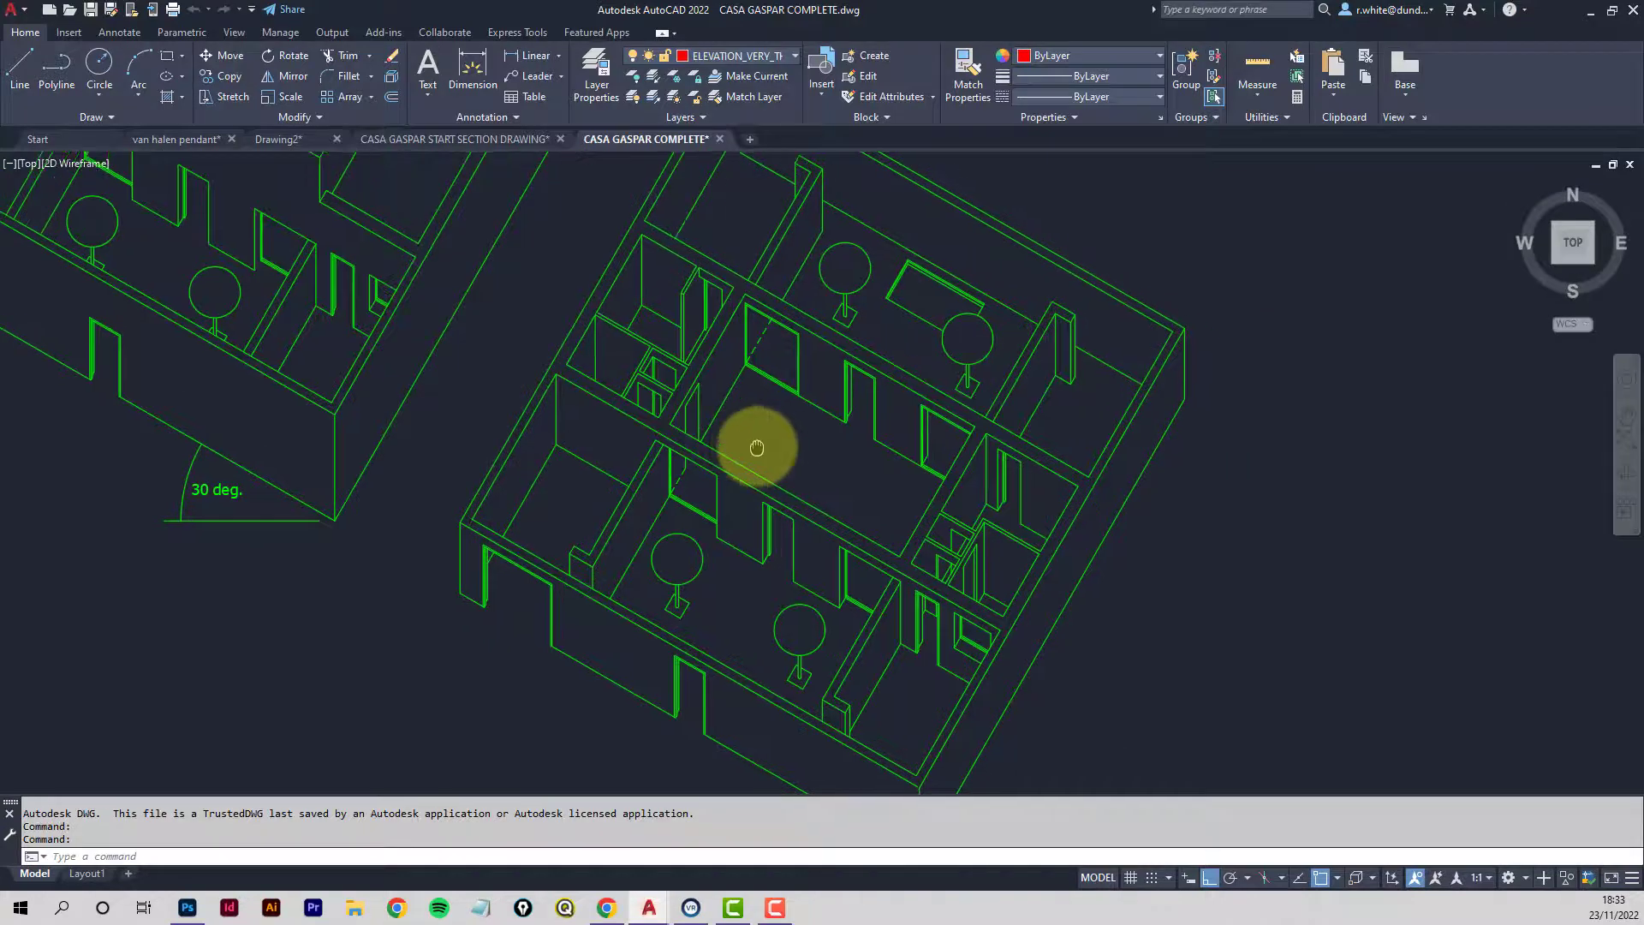
{"action": "scroll", "coordinate": [522, 617], "scroll_direction": "up", "scroll_amount": 4}
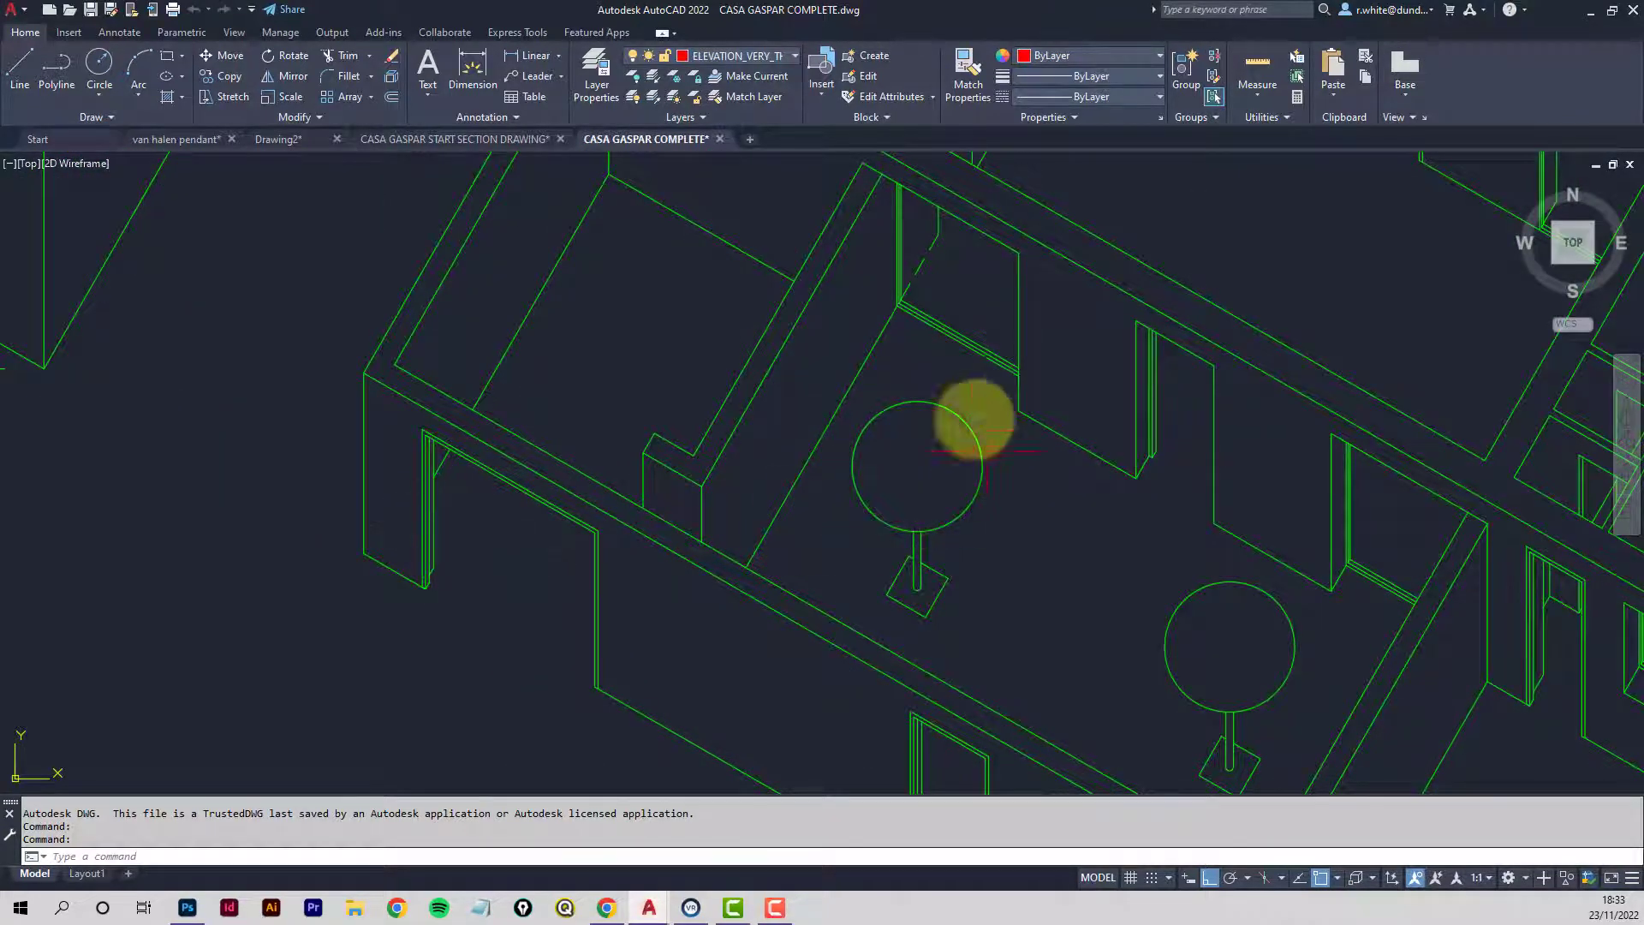
{"action": "mouse_move", "coordinate": [940, 268]}
{"action": "middle_mouse_down"}
{"action": "mouse_move", "coordinate": [906, 347]}
{"action": "mouse_move", "coordinate": [908, 324]}
{"action": "middle_mouse_up"}
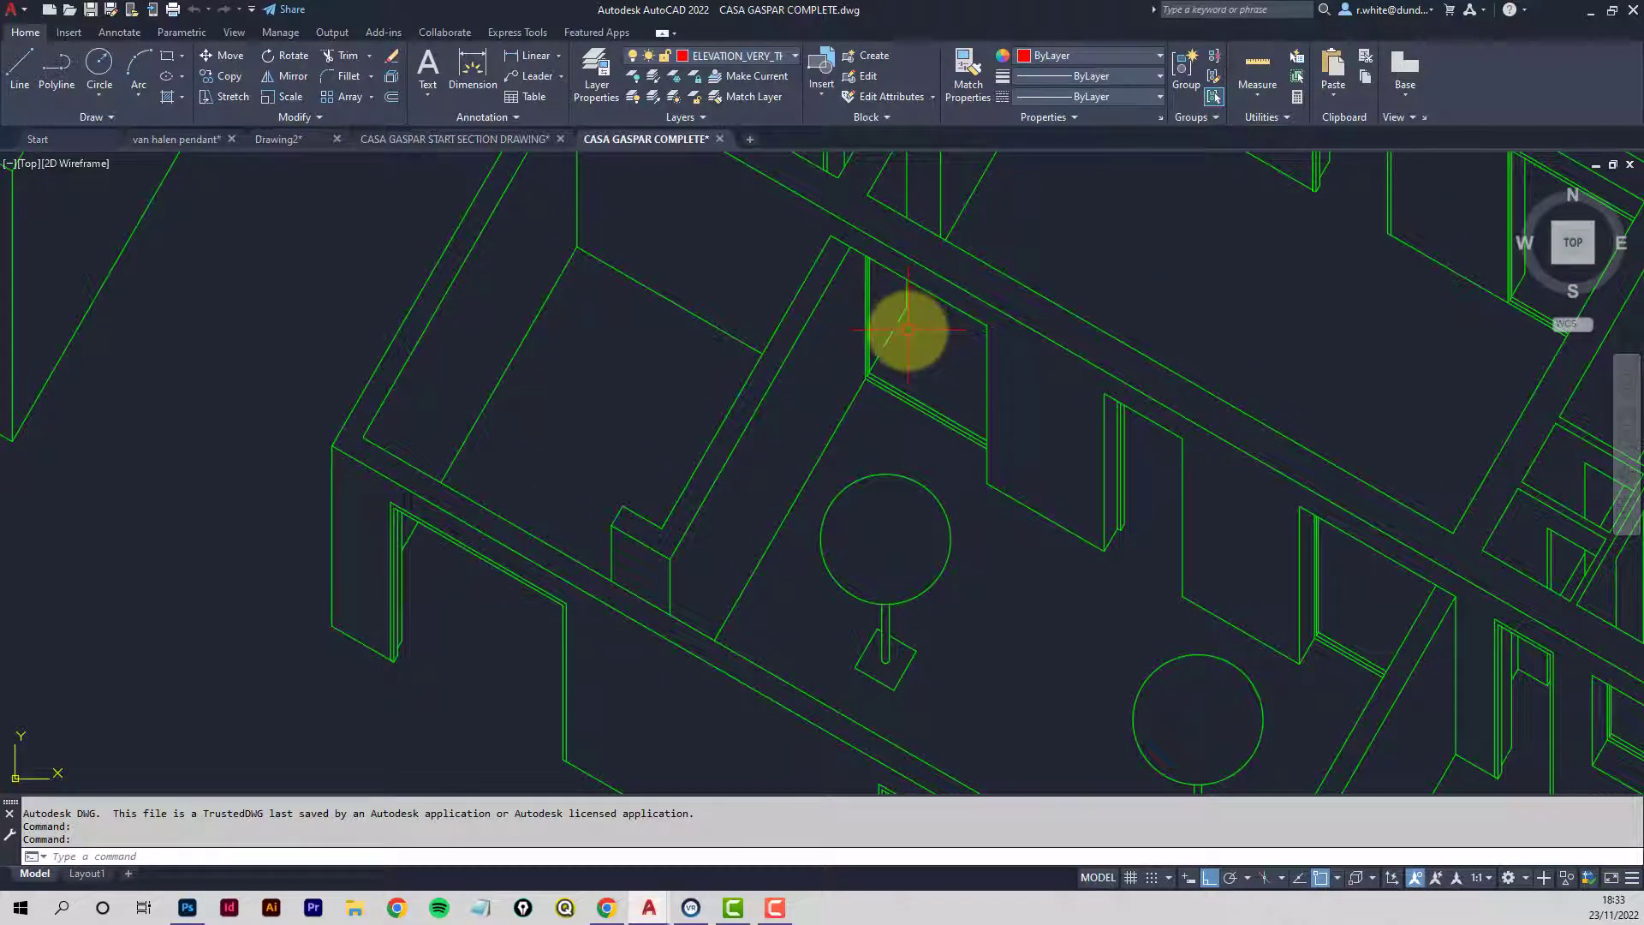
{"action": "scroll", "coordinate": [907, 330], "scroll_direction": "down", "scroll_amount": 4}
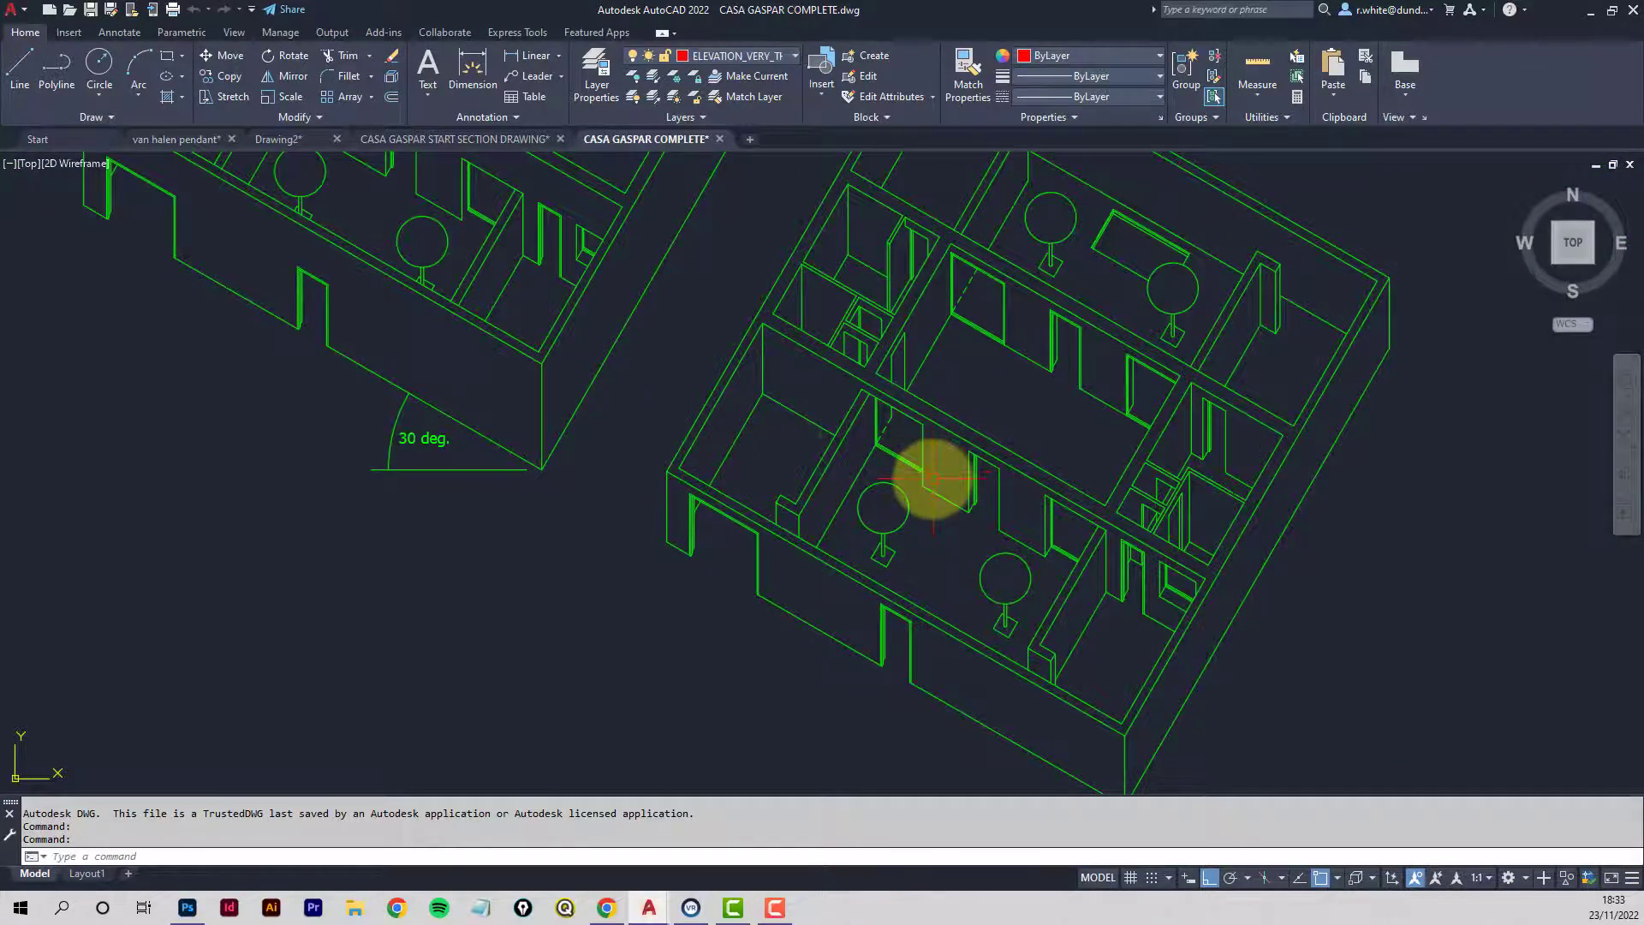
{"action": "scroll", "coordinate": [856, 445], "scroll_direction": "down", "scroll_amount": 2}
{"action": "middle_click_drag", "start_coordinate": [836, 434], "coordinate": [851, 583]}
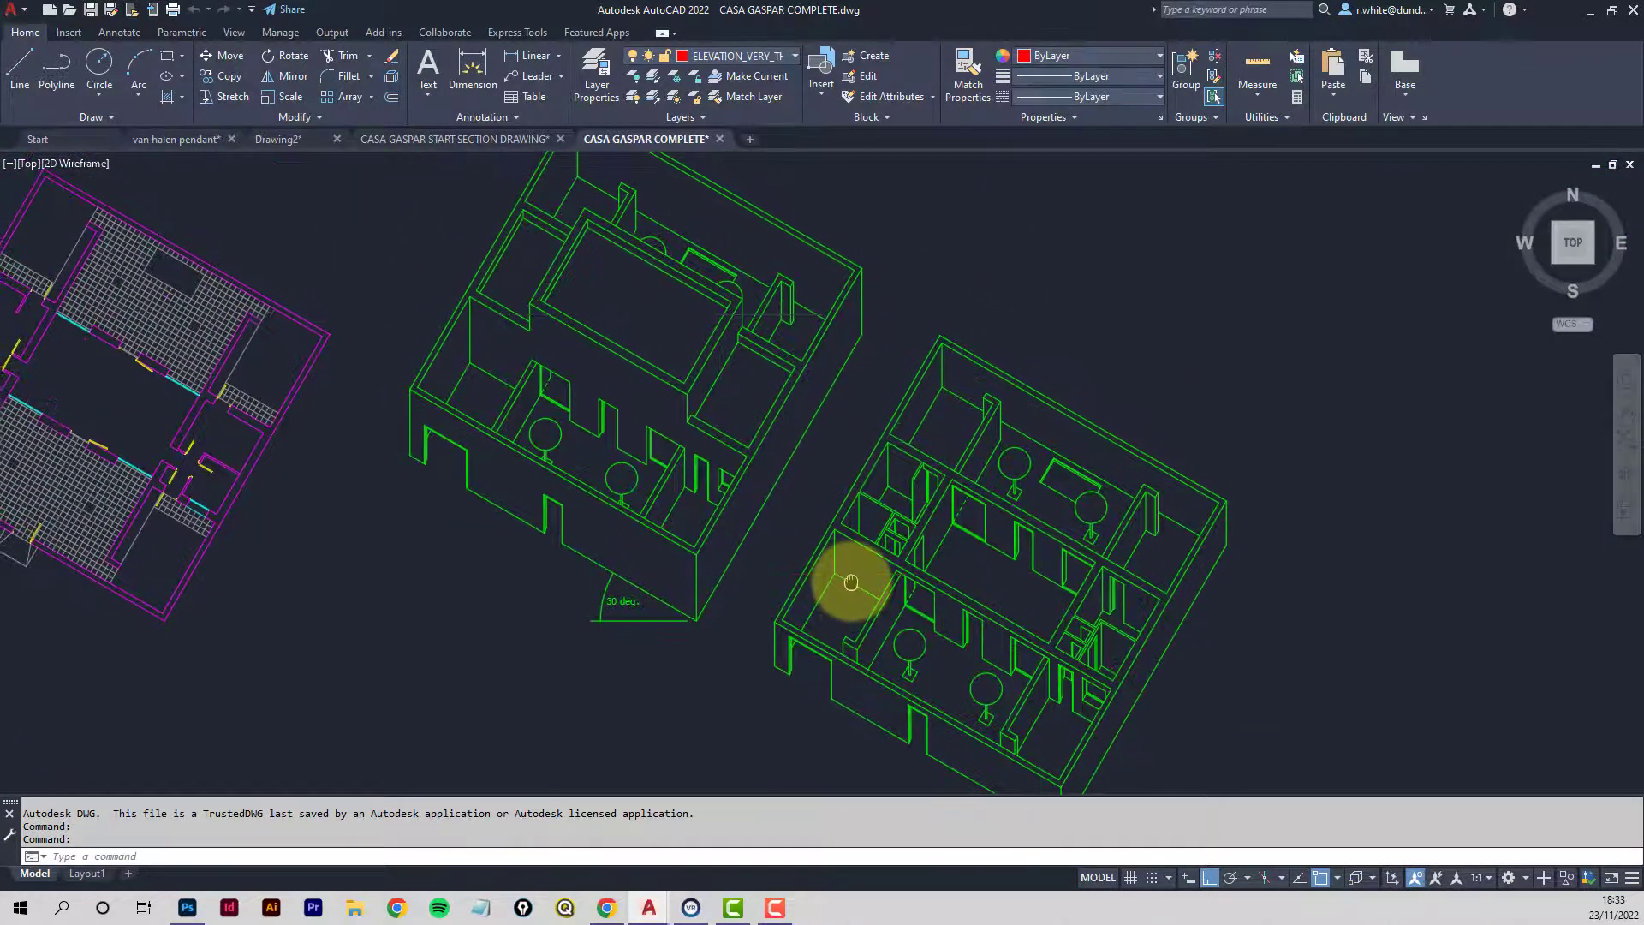
Return to CASA GASPAR START SECTION DRAWING and thaw the PLANS AT 45 and GROUNDSCAPE layers.
{"action": "left_click", "coordinate": [444, 137]}
{"action": "scroll", "coordinate": [635, 392], "scroll_direction": "down", "scroll_amount": 2}
{"action": "middle_click_drag", "start_coordinate": [634, 392], "coordinate": [764, 394]}
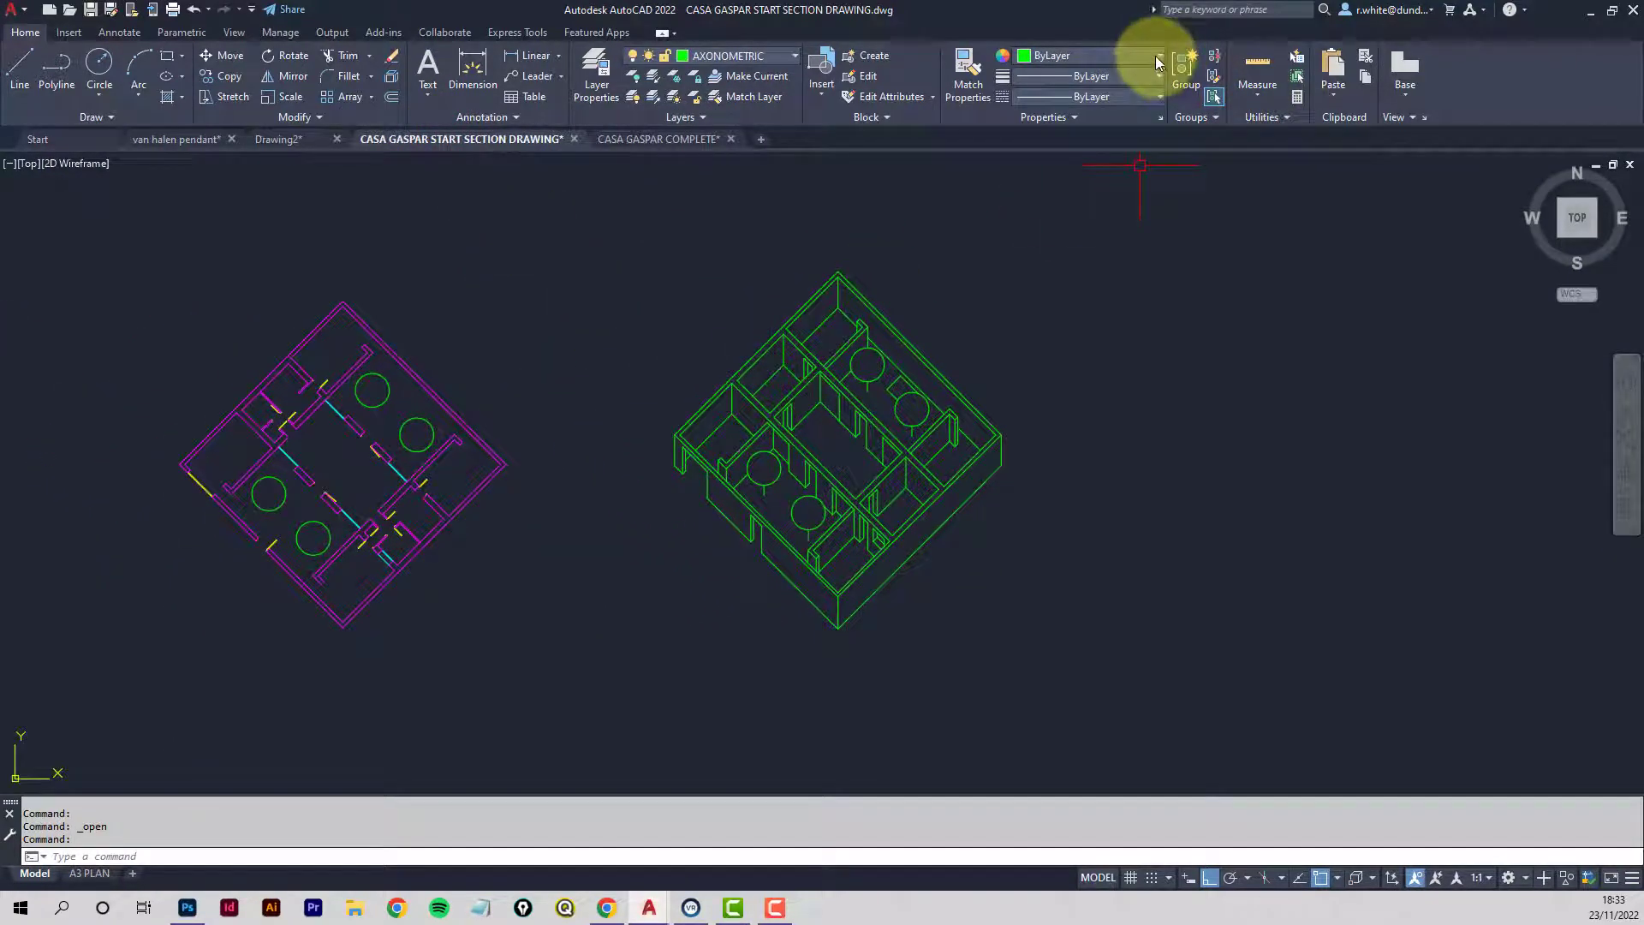
{"action": "left_click", "coordinate": [794, 55]}
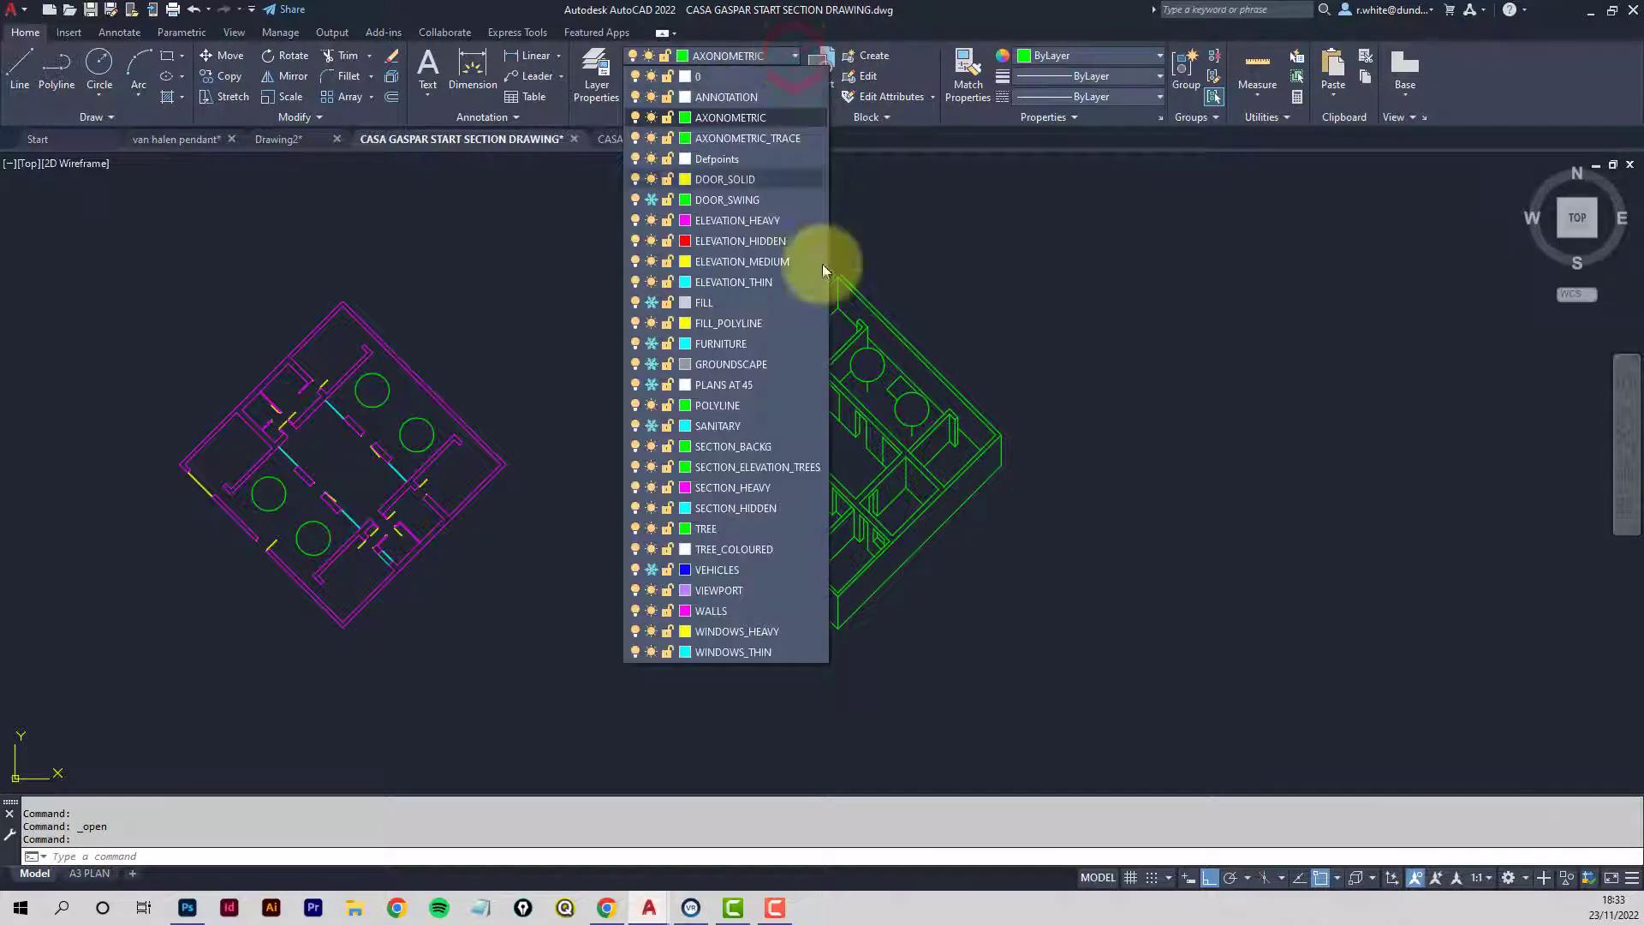
{"action": "left_click", "coordinate": [652, 384]}
{"action": "left_click", "coordinate": [652, 365]}
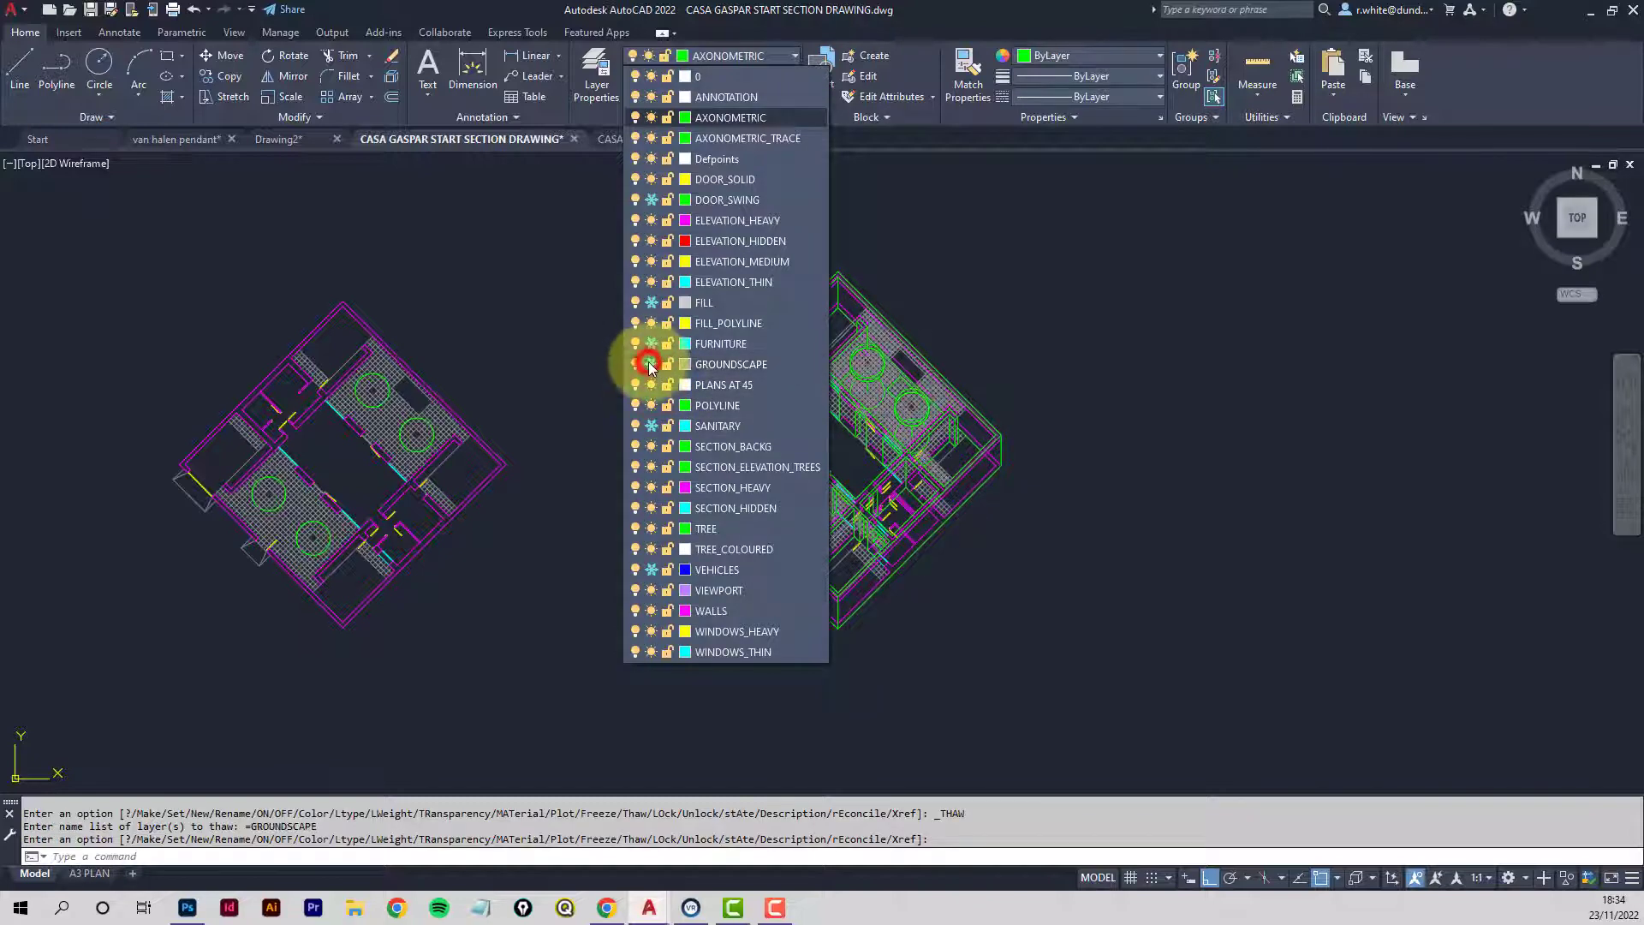
{"action": "left_click", "coordinate": [515, 548]}
Erase the green axonometric with its underlying plan, and the separate floor plan rotated at 45 degrees.
{"action": "left_click", "coordinate": [597, 696]}
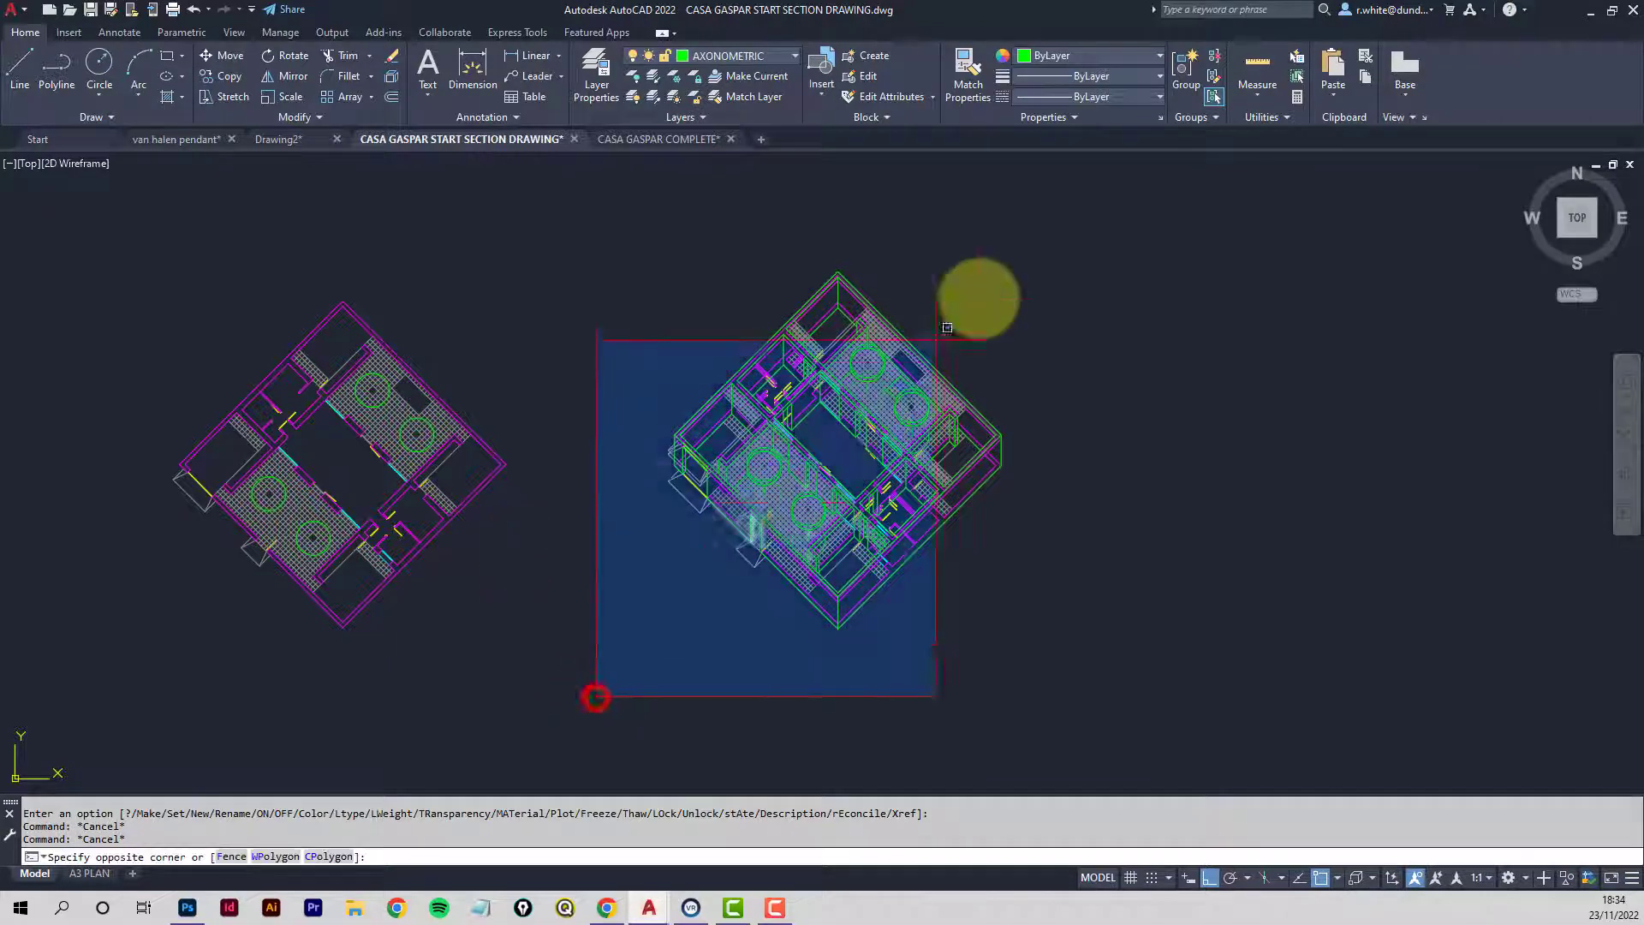
{"action": "left_click", "coordinate": [1055, 221]}
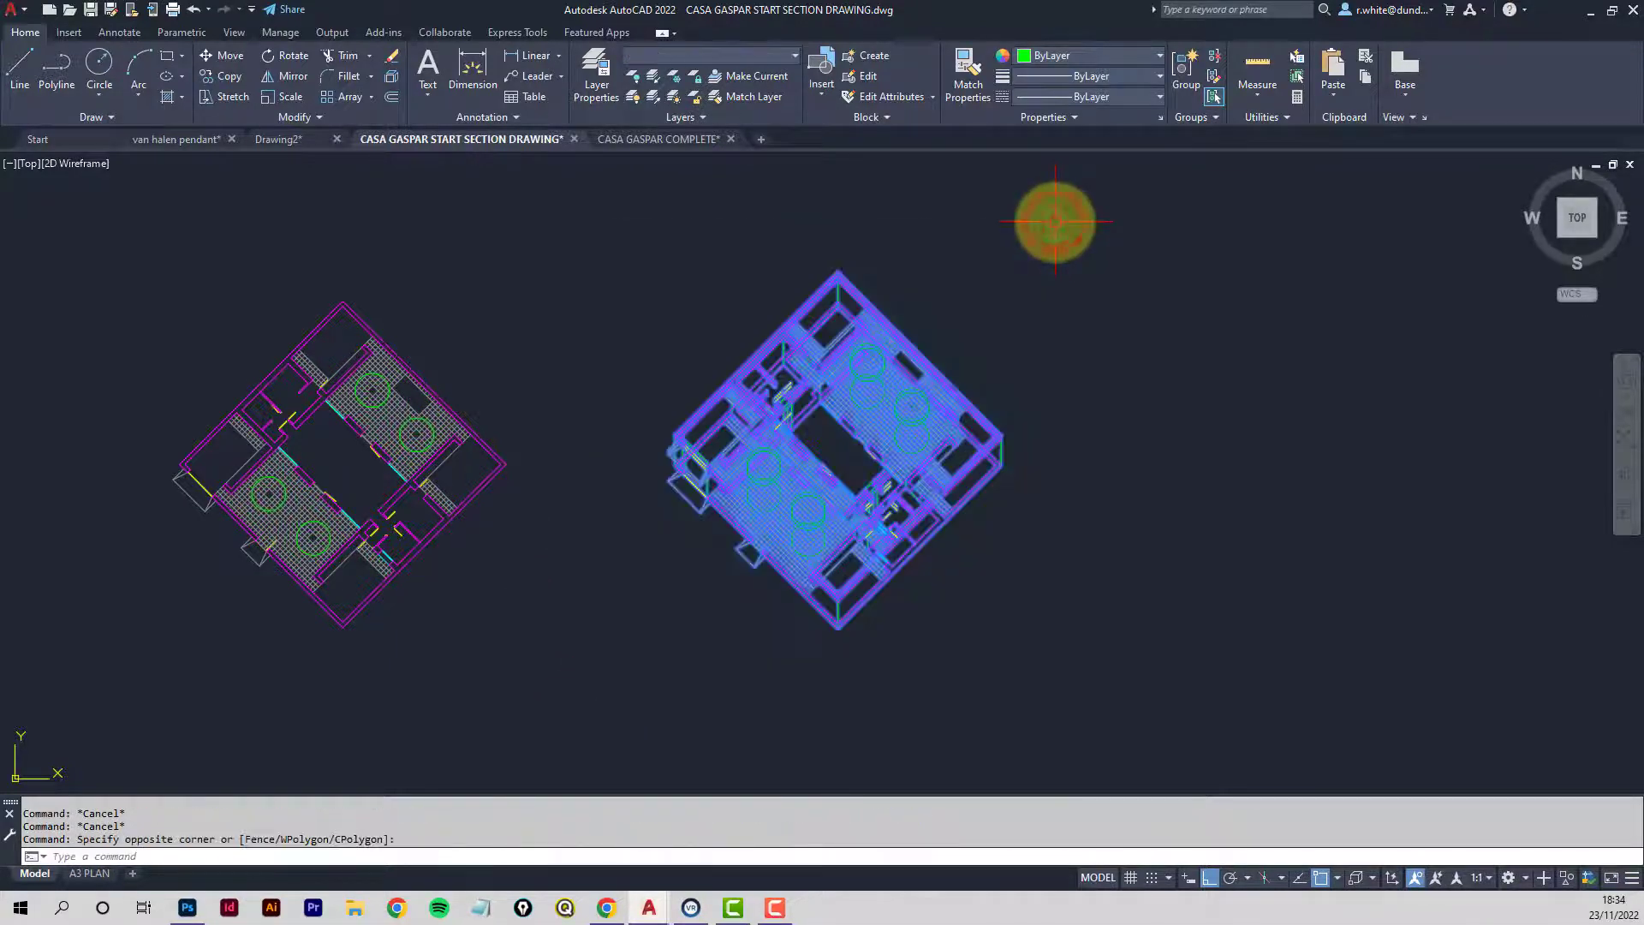
{"action": "key", "text": "Delete"}
{"action": "middle_click_drag", "start_coordinate": [587, 403], "coordinate": [1041, 390]}
{"action": "left_click", "coordinate": [570, 662]}
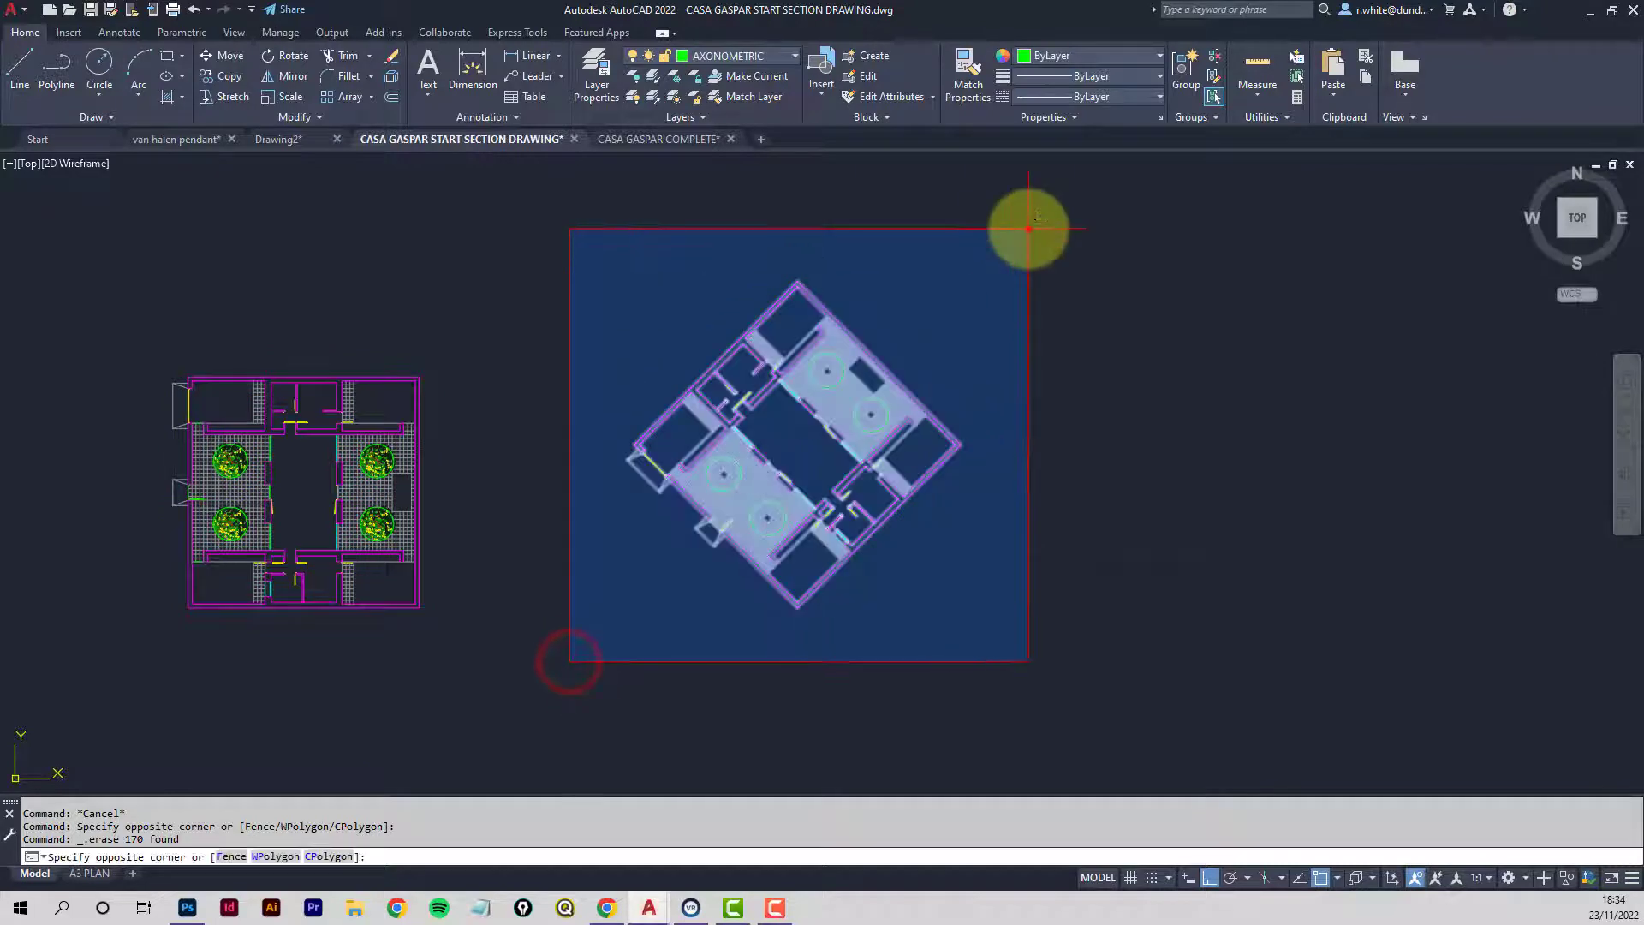
{"action": "left_click", "coordinate": [1030, 229]}
{"action": "key", "text": "Delete"}
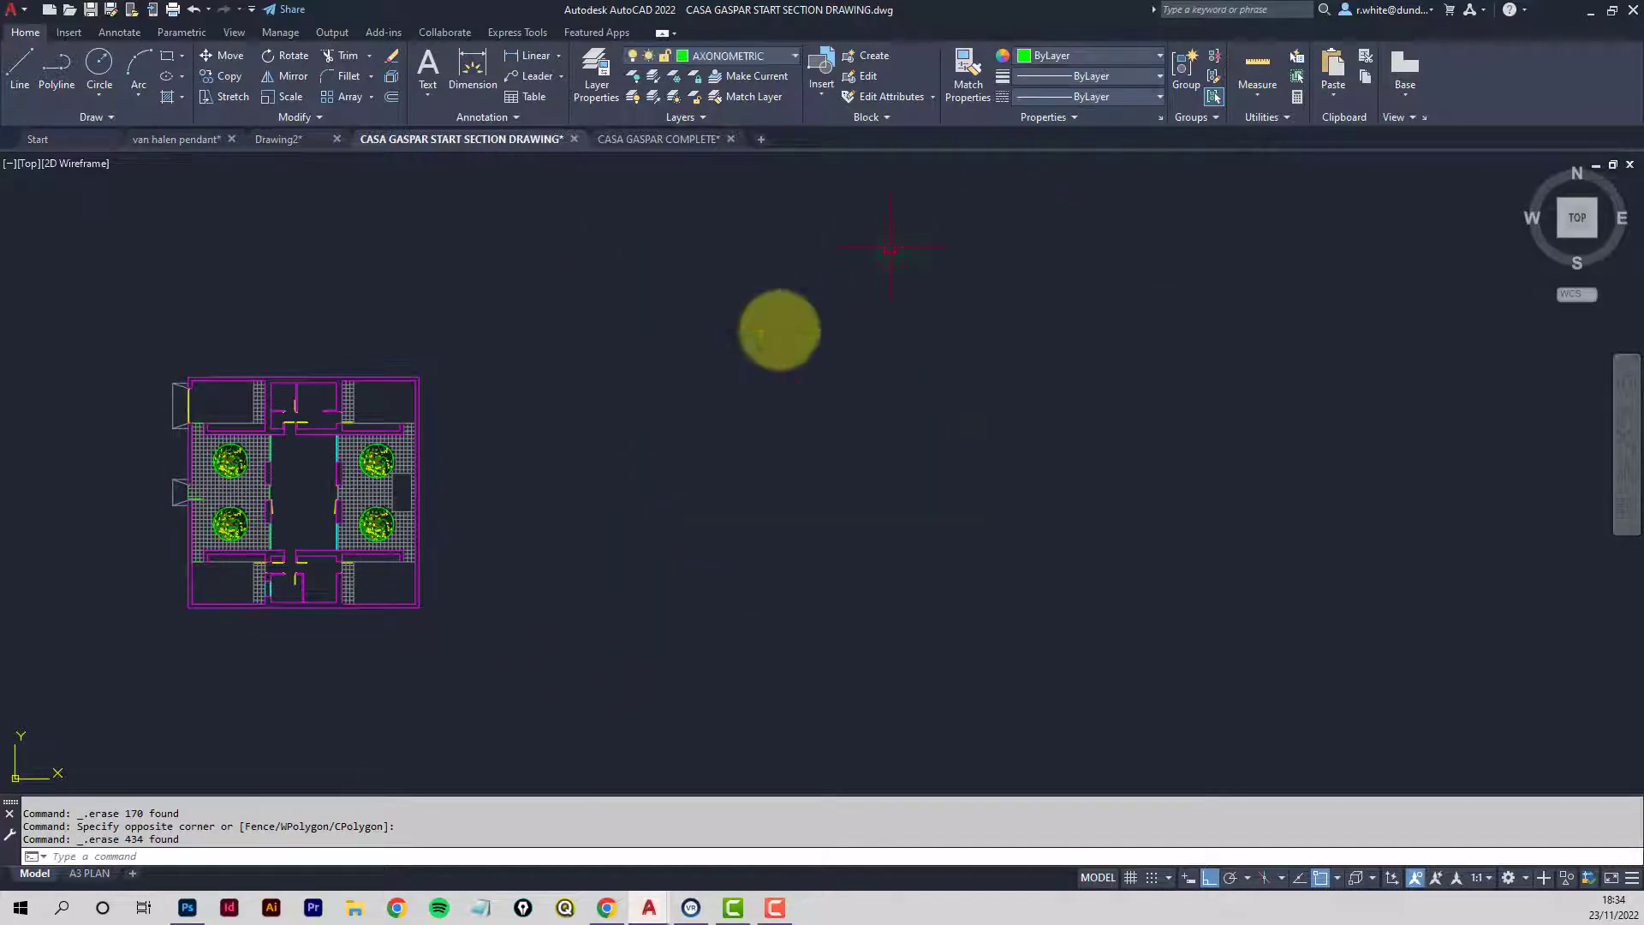
Draw a rectangle on the AXONOMETRIC layer along the edges of the rectangular opening in the east courtyard's paving.
{"action": "middle_click_drag", "start_coordinate": [330, 480], "coordinate": [625, 420]}
{"action": "scroll", "coordinate": [618, 415], "scroll_direction": "up", "scroll_amount": 4}
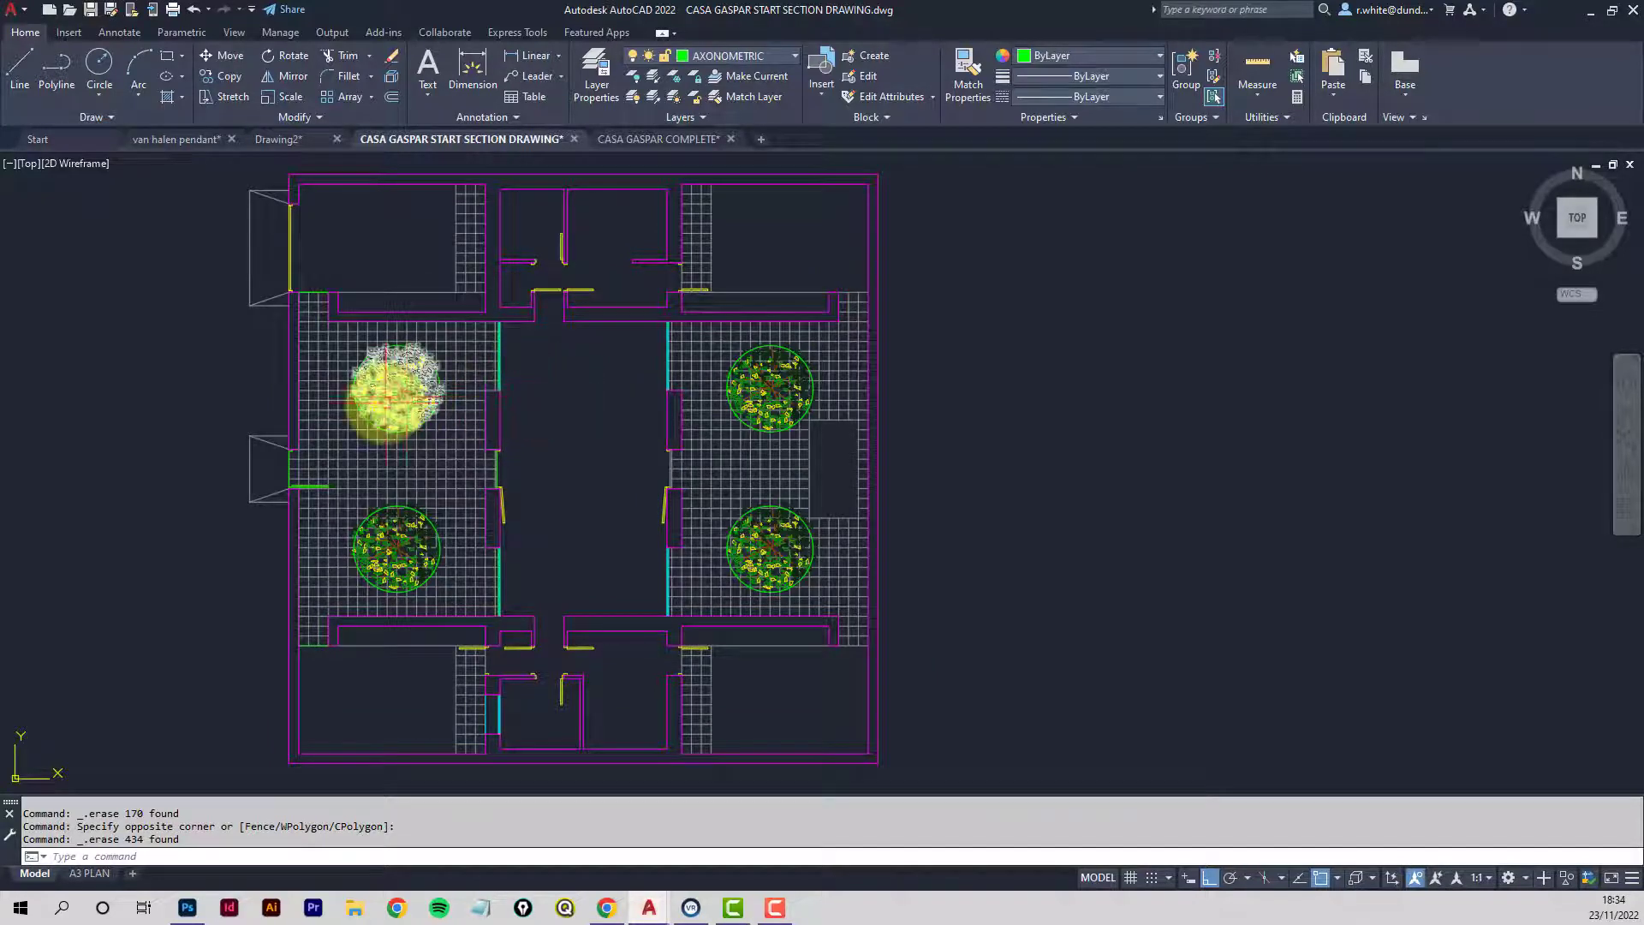
{"action": "scroll", "coordinate": [387, 398], "scroll_direction": "up", "scroll_amount": 2}
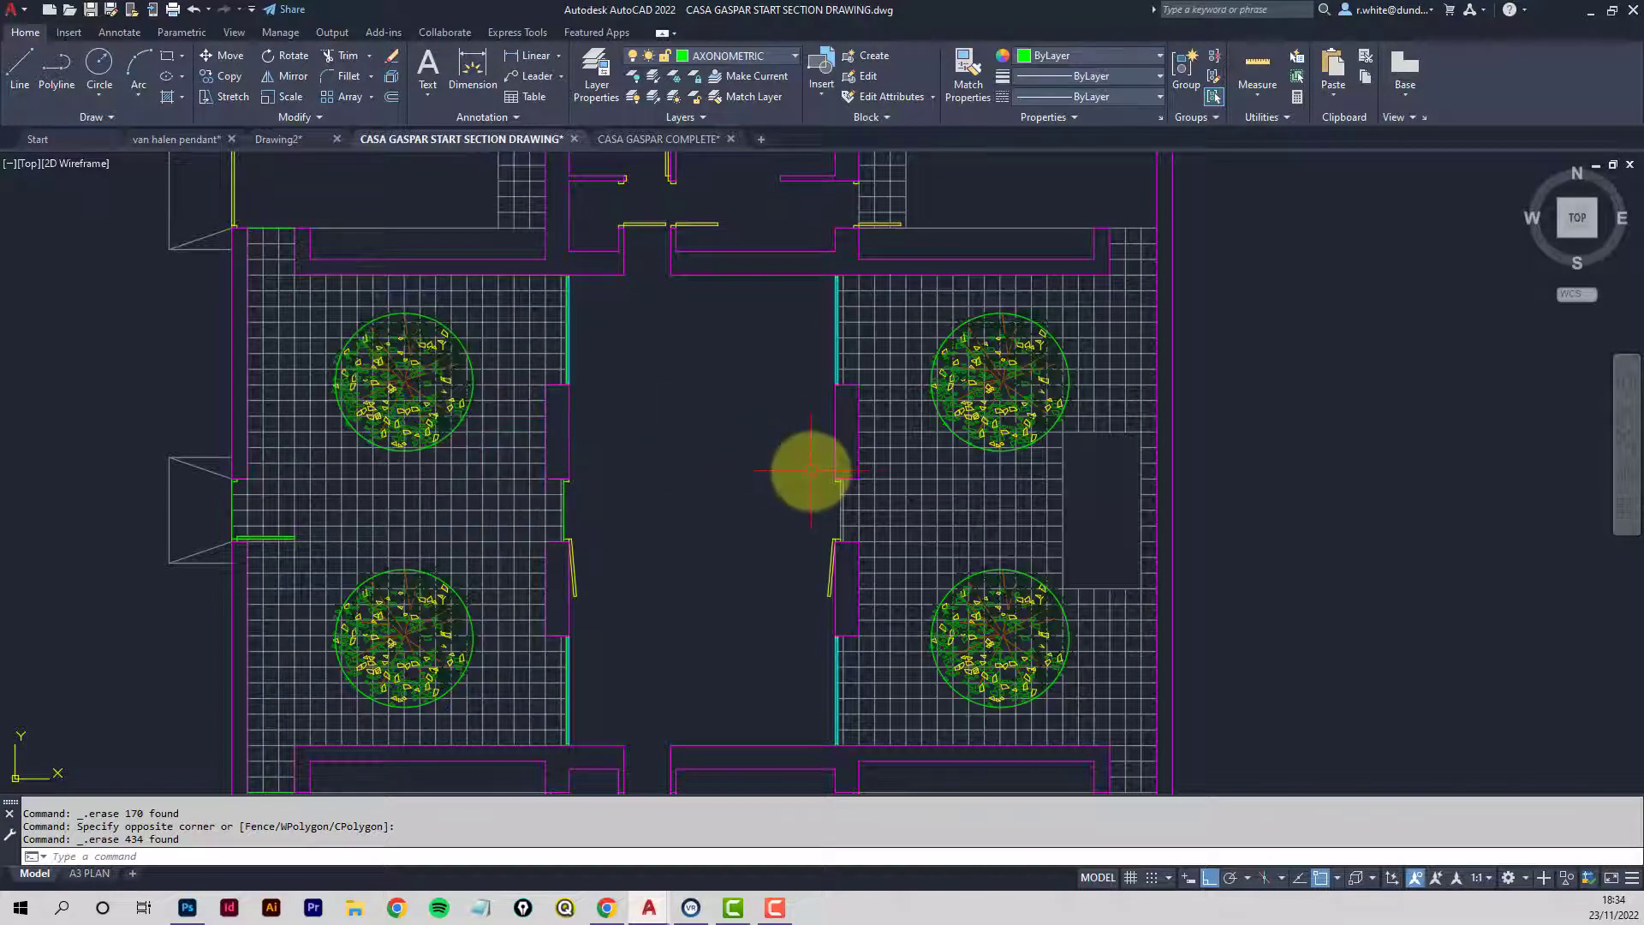
{"action": "middle_click_drag", "start_coordinate": [791, 455], "coordinate": [527, 421]}
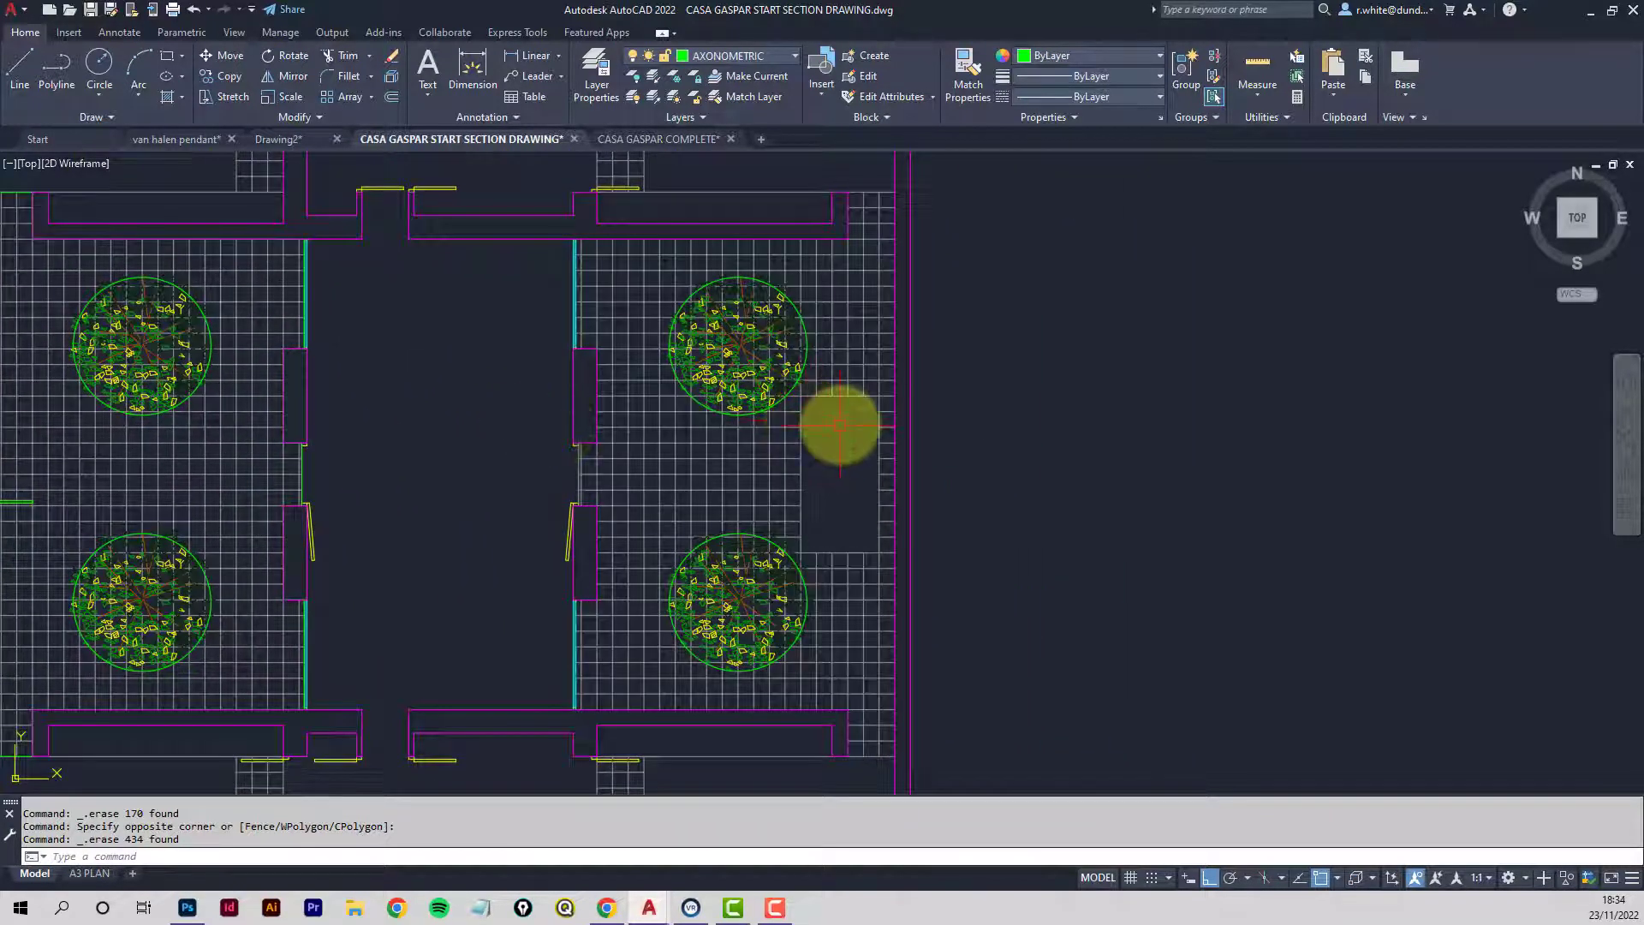
{"action": "middle_click_drag", "start_coordinate": [841, 425], "coordinate": [812, 425]}
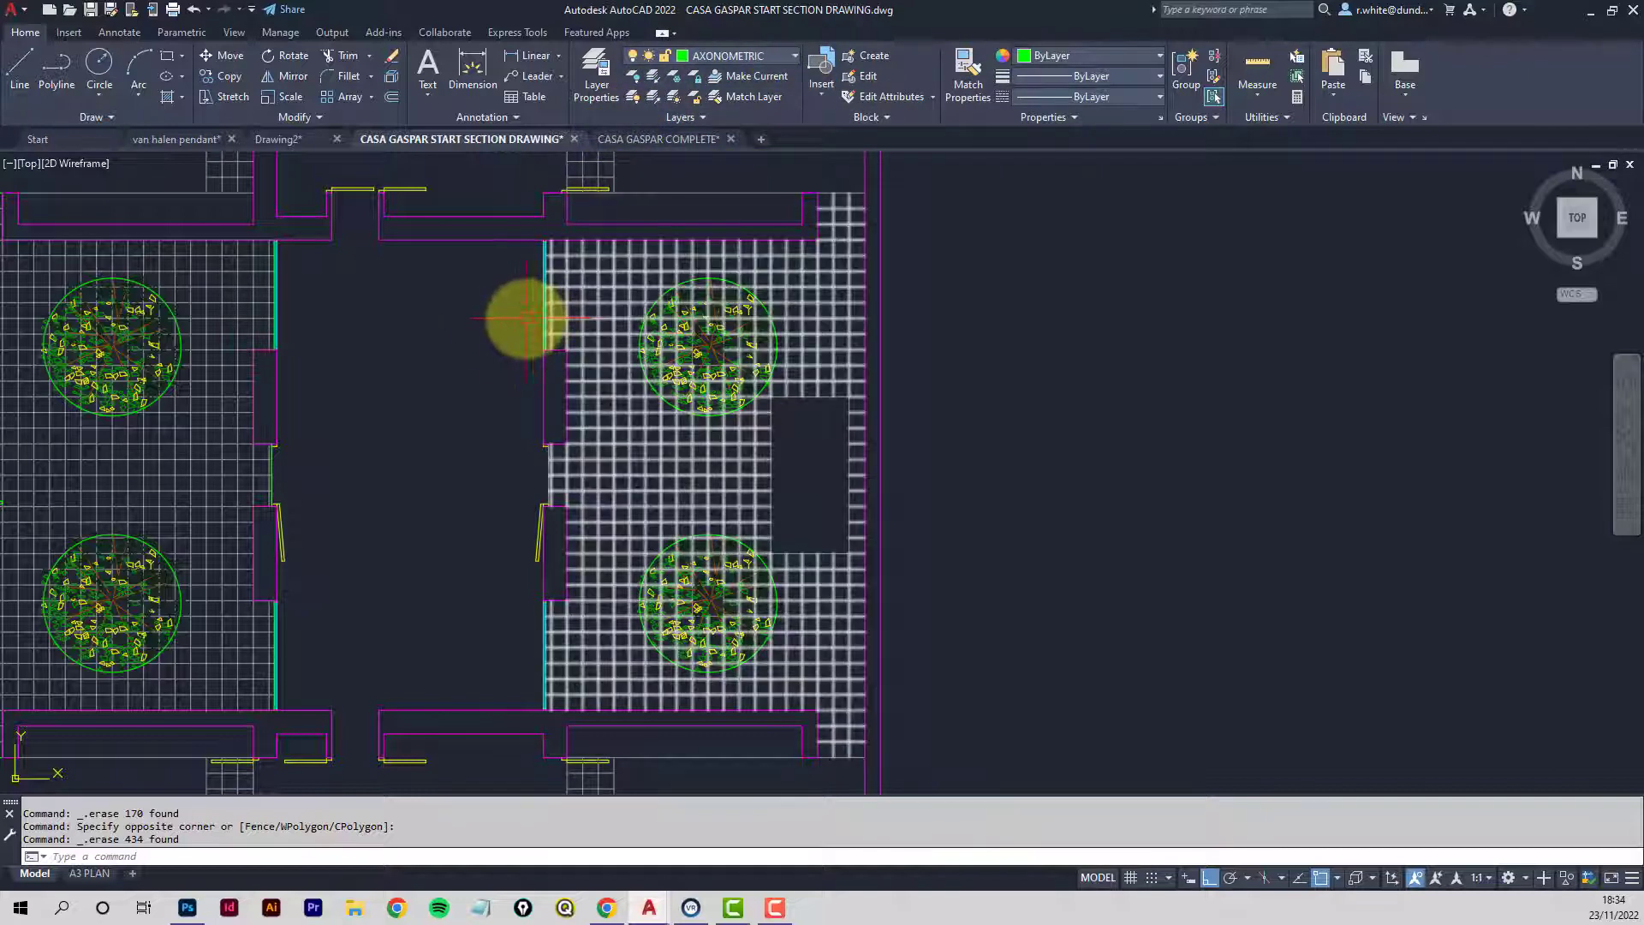
{"action": "key", "text": "Escape"}
{"action": "key", "text": "Escape"}
{"action": "type", "text": "rec"}
{"action": "key", "text": "Return"}
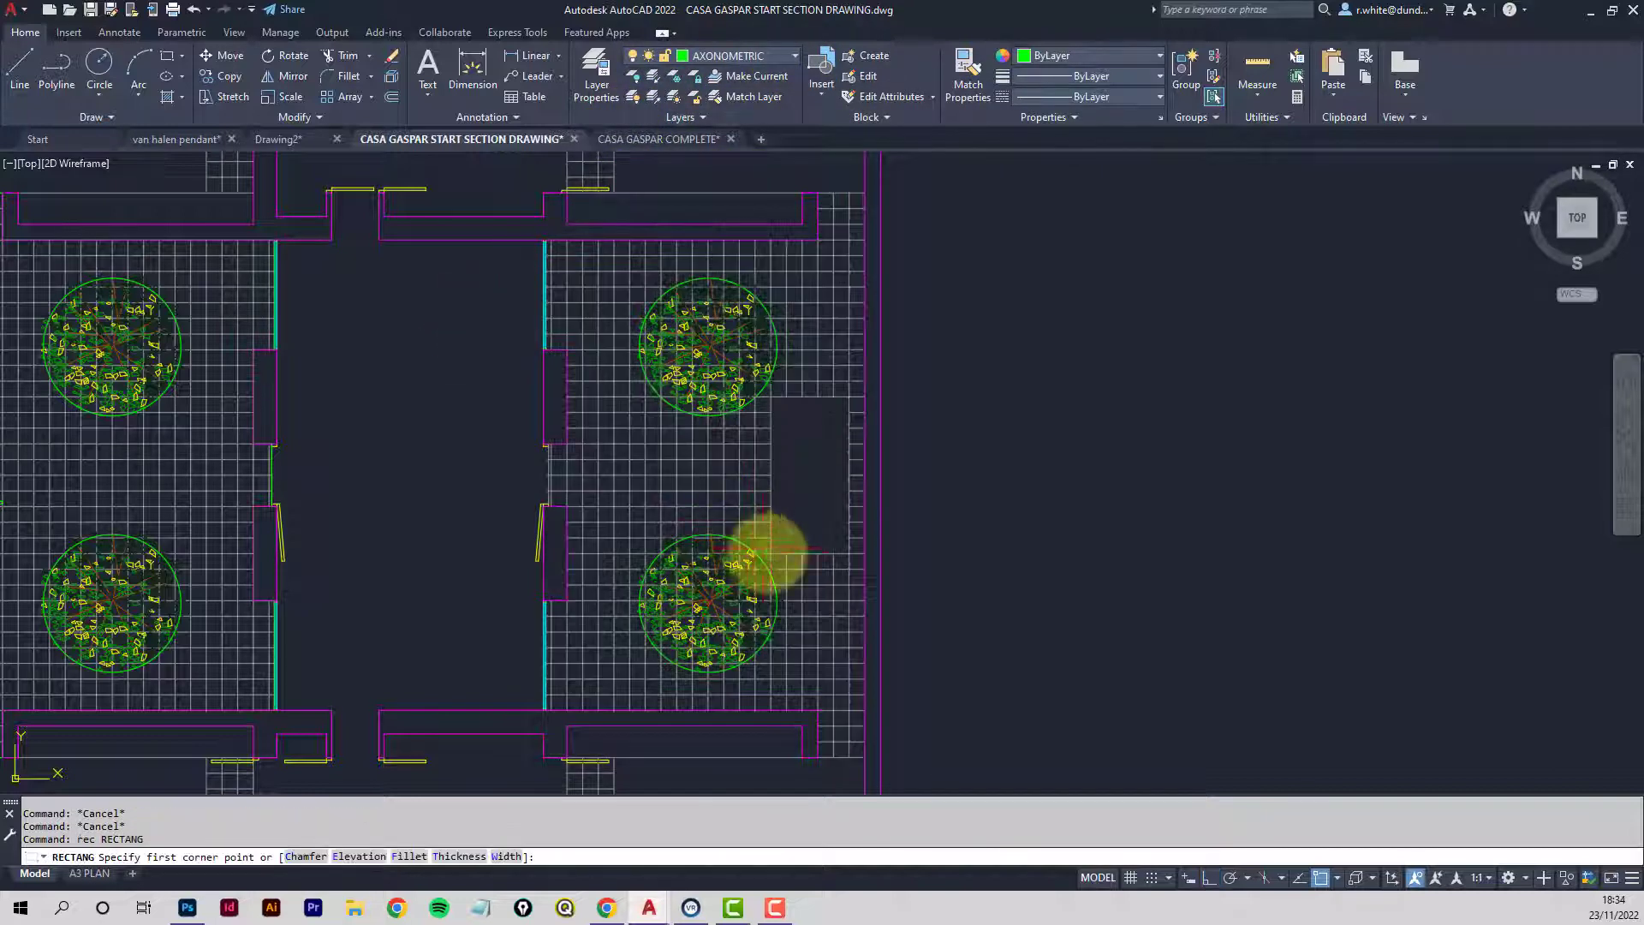
{"action": "left_click", "coordinate": [771, 553]}
{"action": "left_click", "coordinate": [848, 397]}
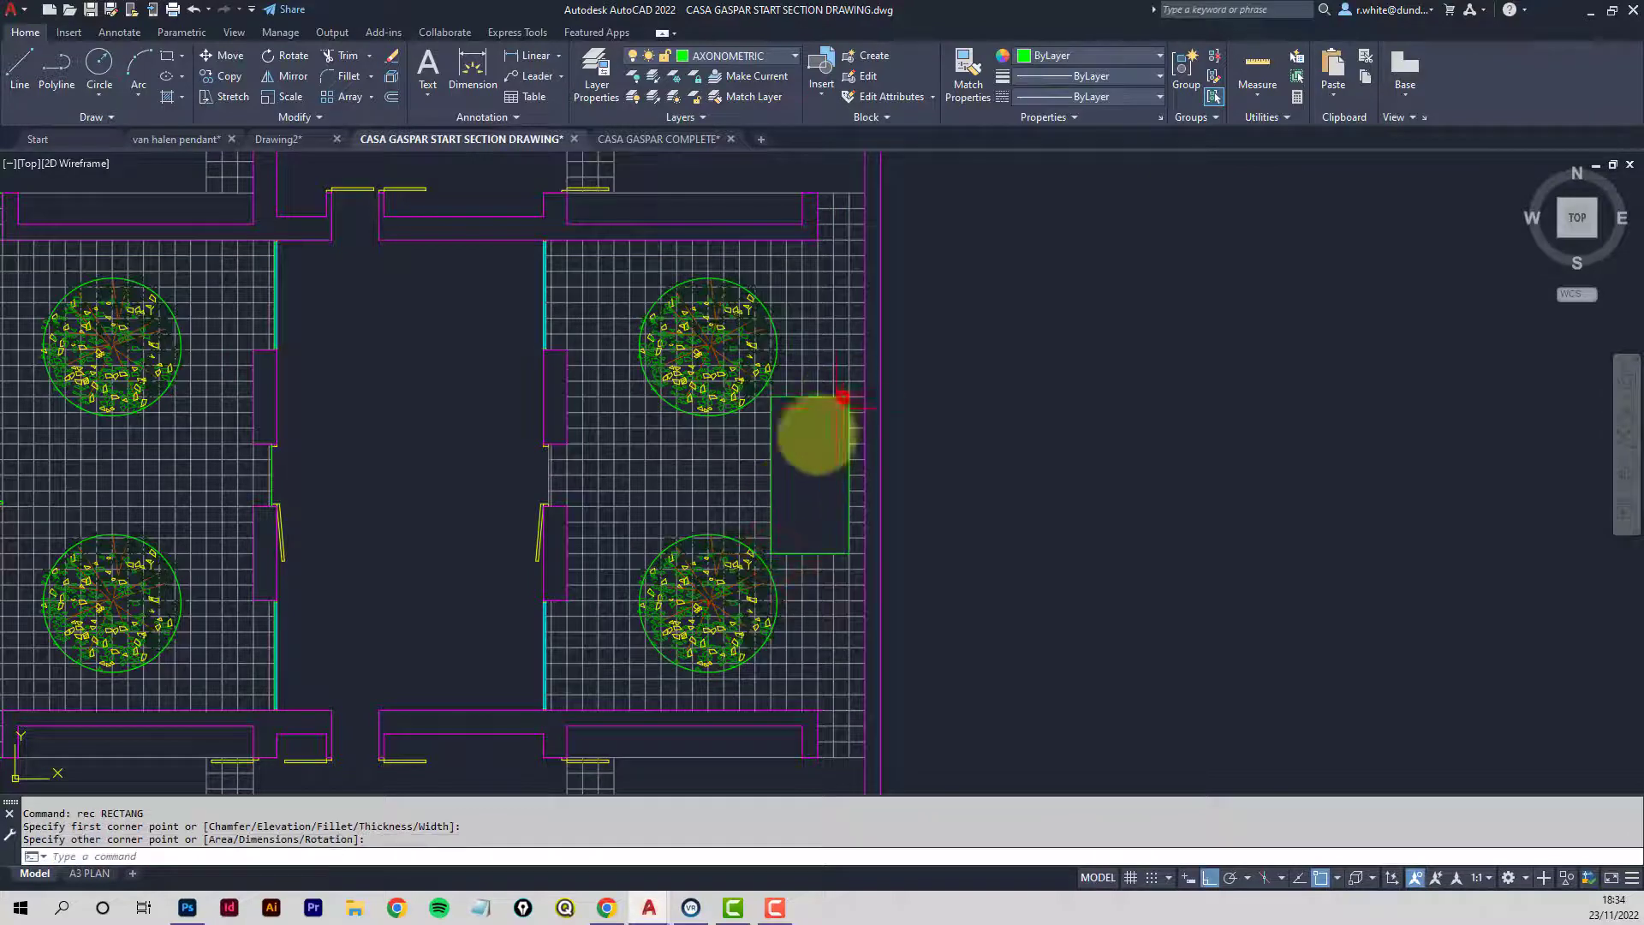
Copy the entire floor plan, including trees and paving, horizontally into the clear space to its east.
{"action": "scroll", "coordinate": [781, 481], "scroll_direction": "down", "scroll_amount": 3}
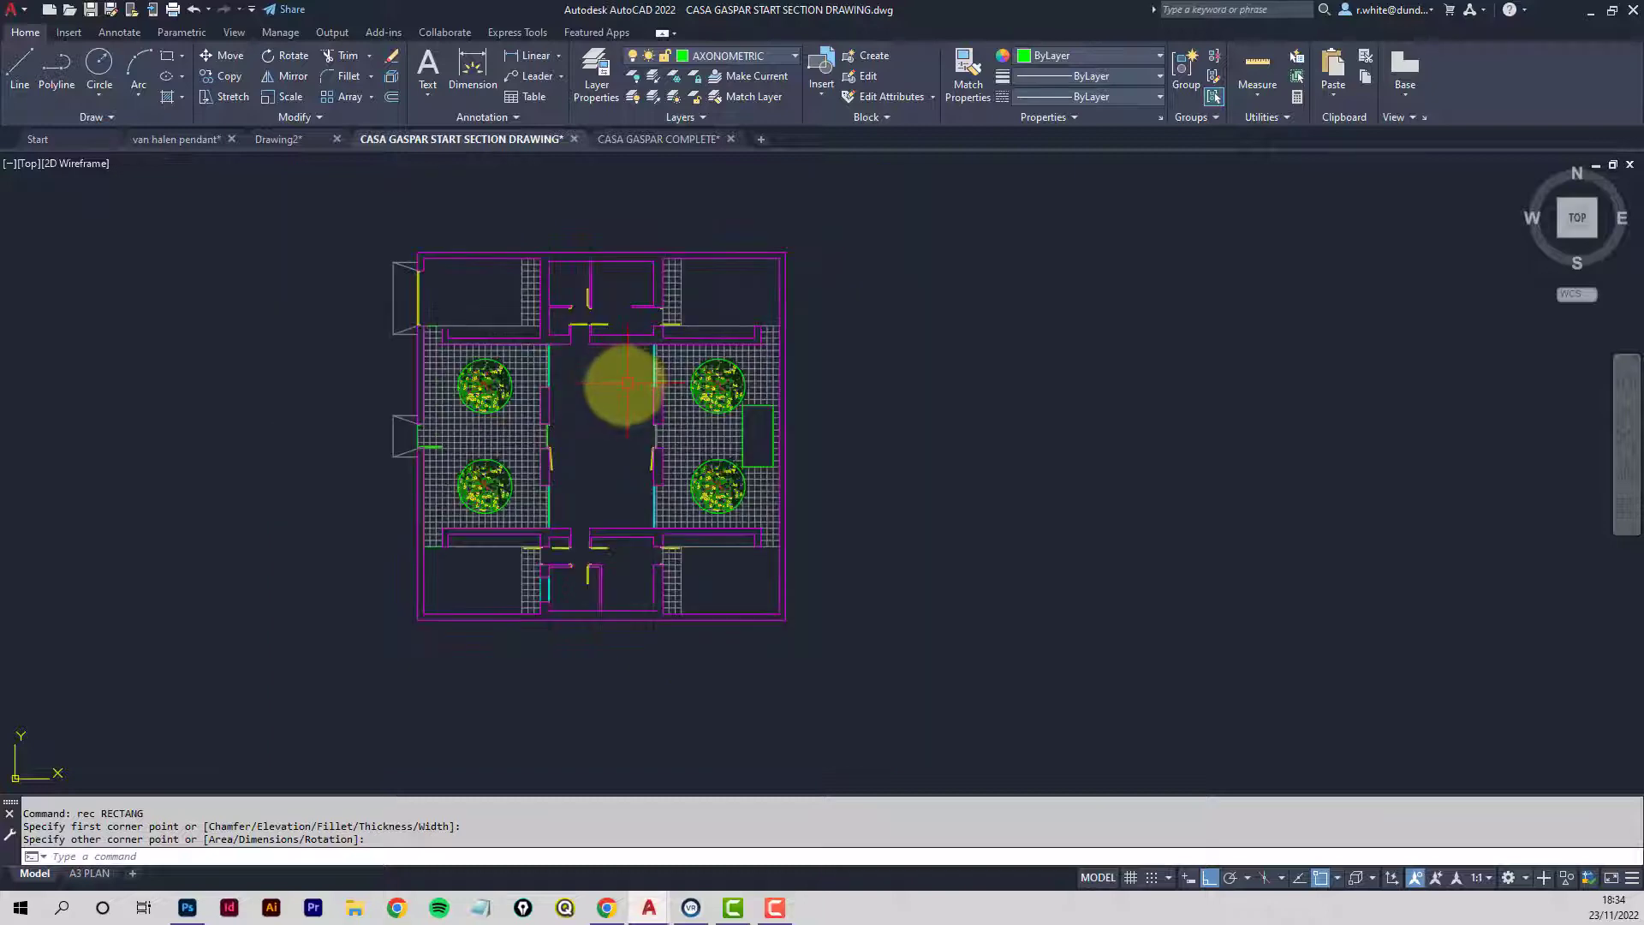
{"action": "scroll", "coordinate": [599, 394], "scroll_direction": "down", "scroll_amount": 2}
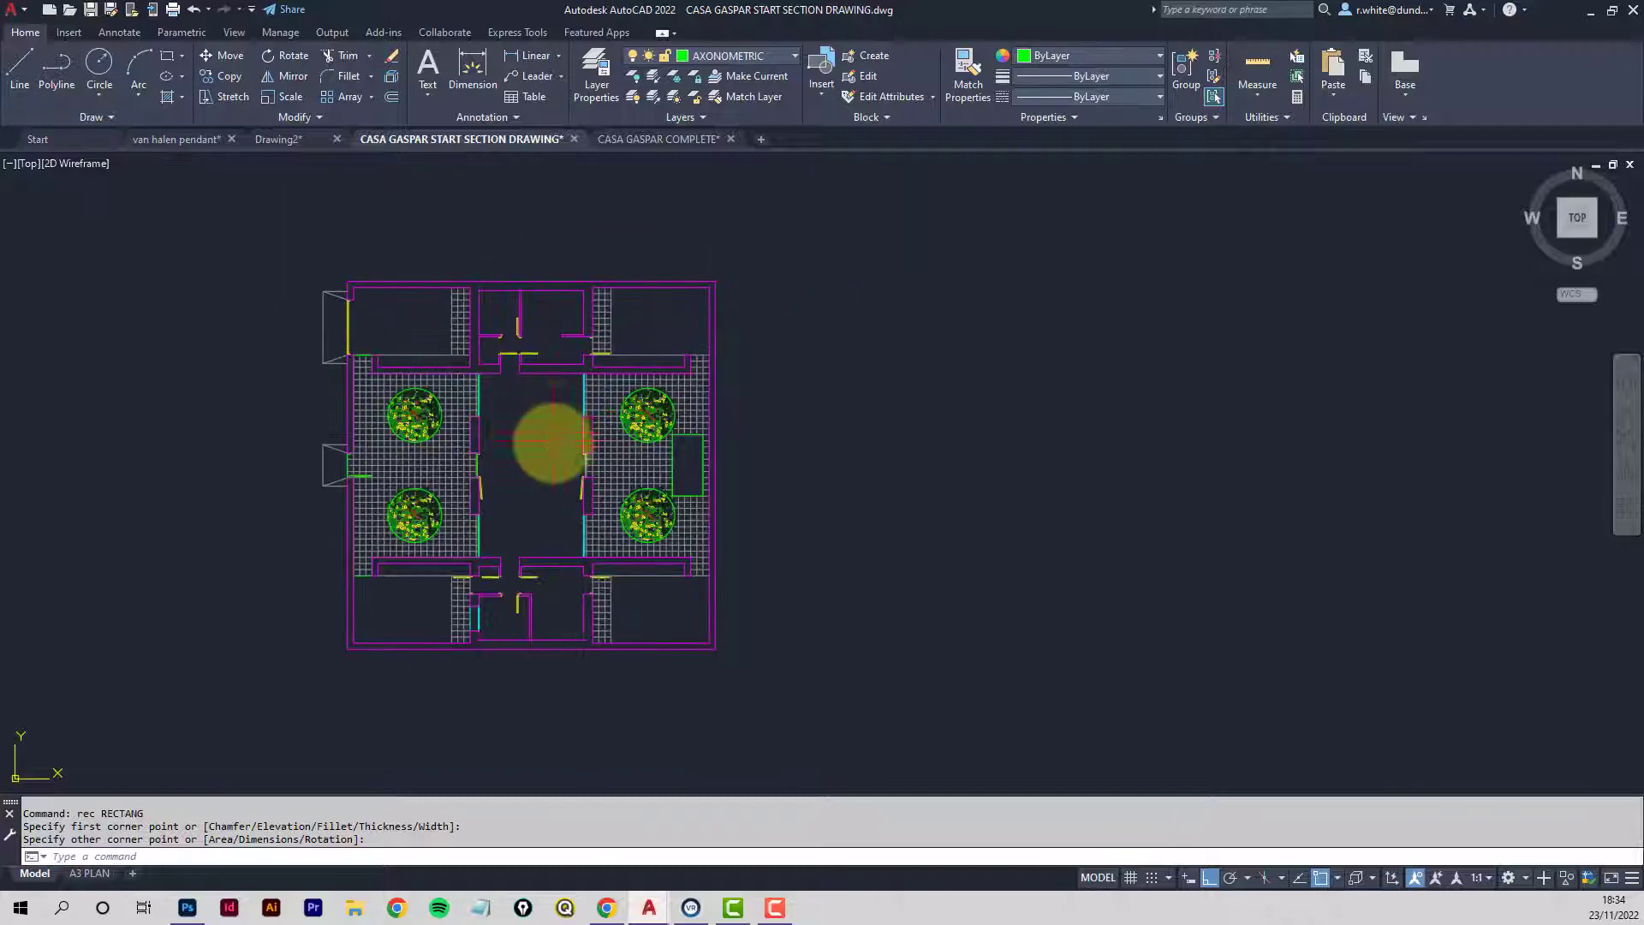
{"action": "left_click", "coordinate": [227, 76]}
{"action": "left_click", "coordinate": [269, 250]}
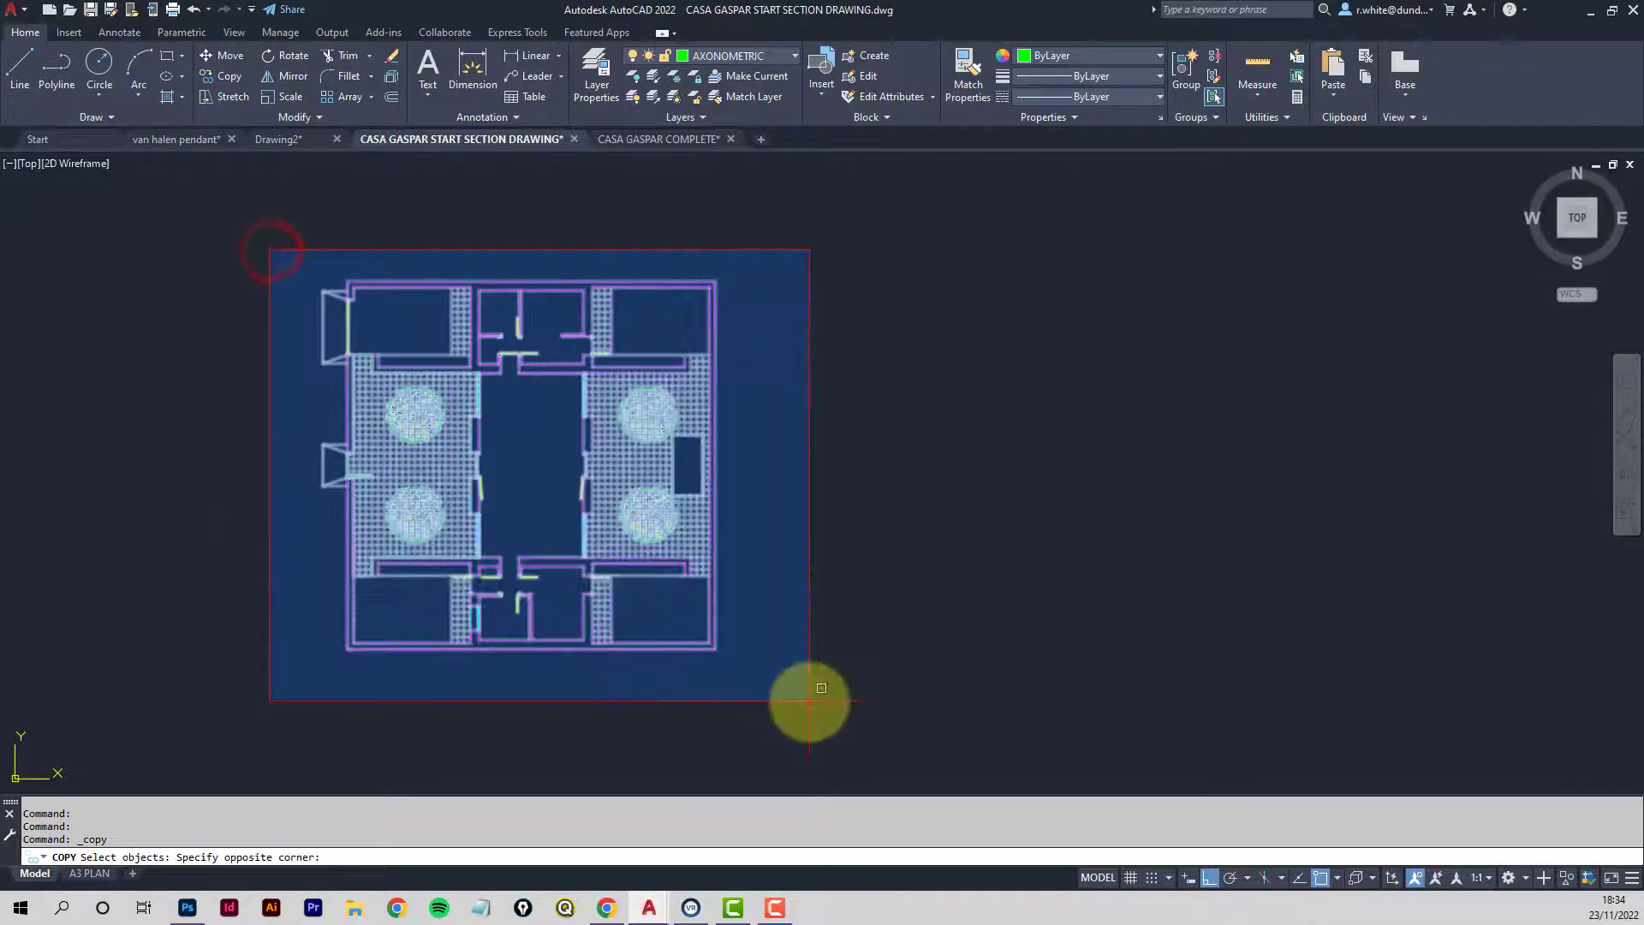
{"action": "left_click", "coordinate": [805, 698]}
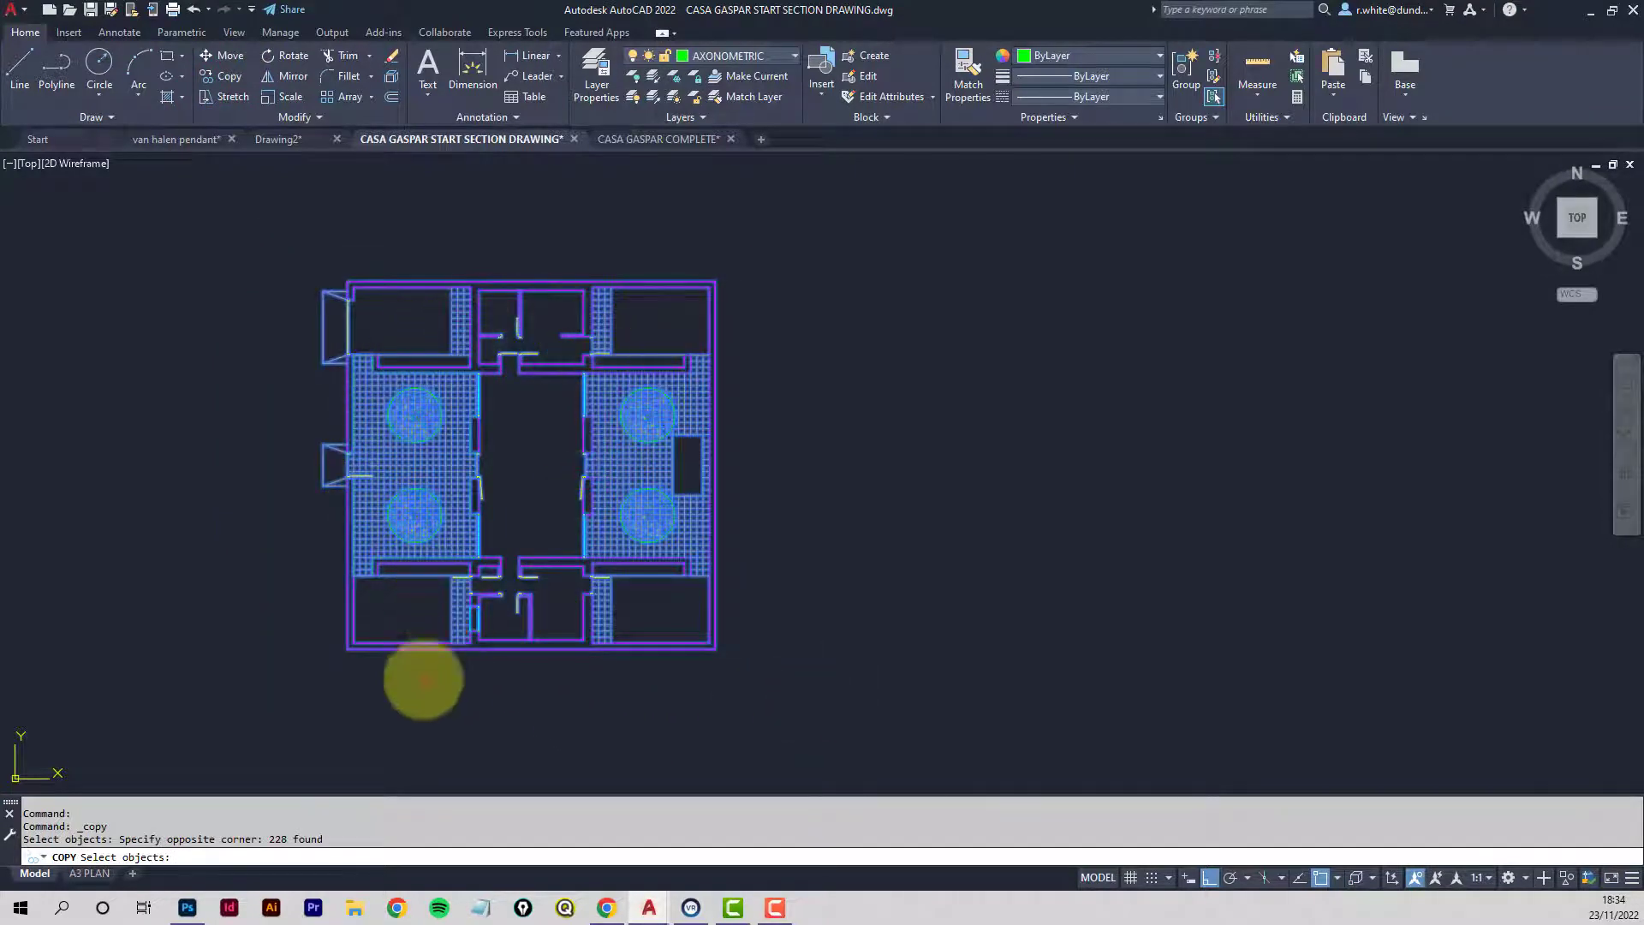
{"action": "key", "text": "Return"}
{"action": "left_click", "coordinate": [304, 710]}
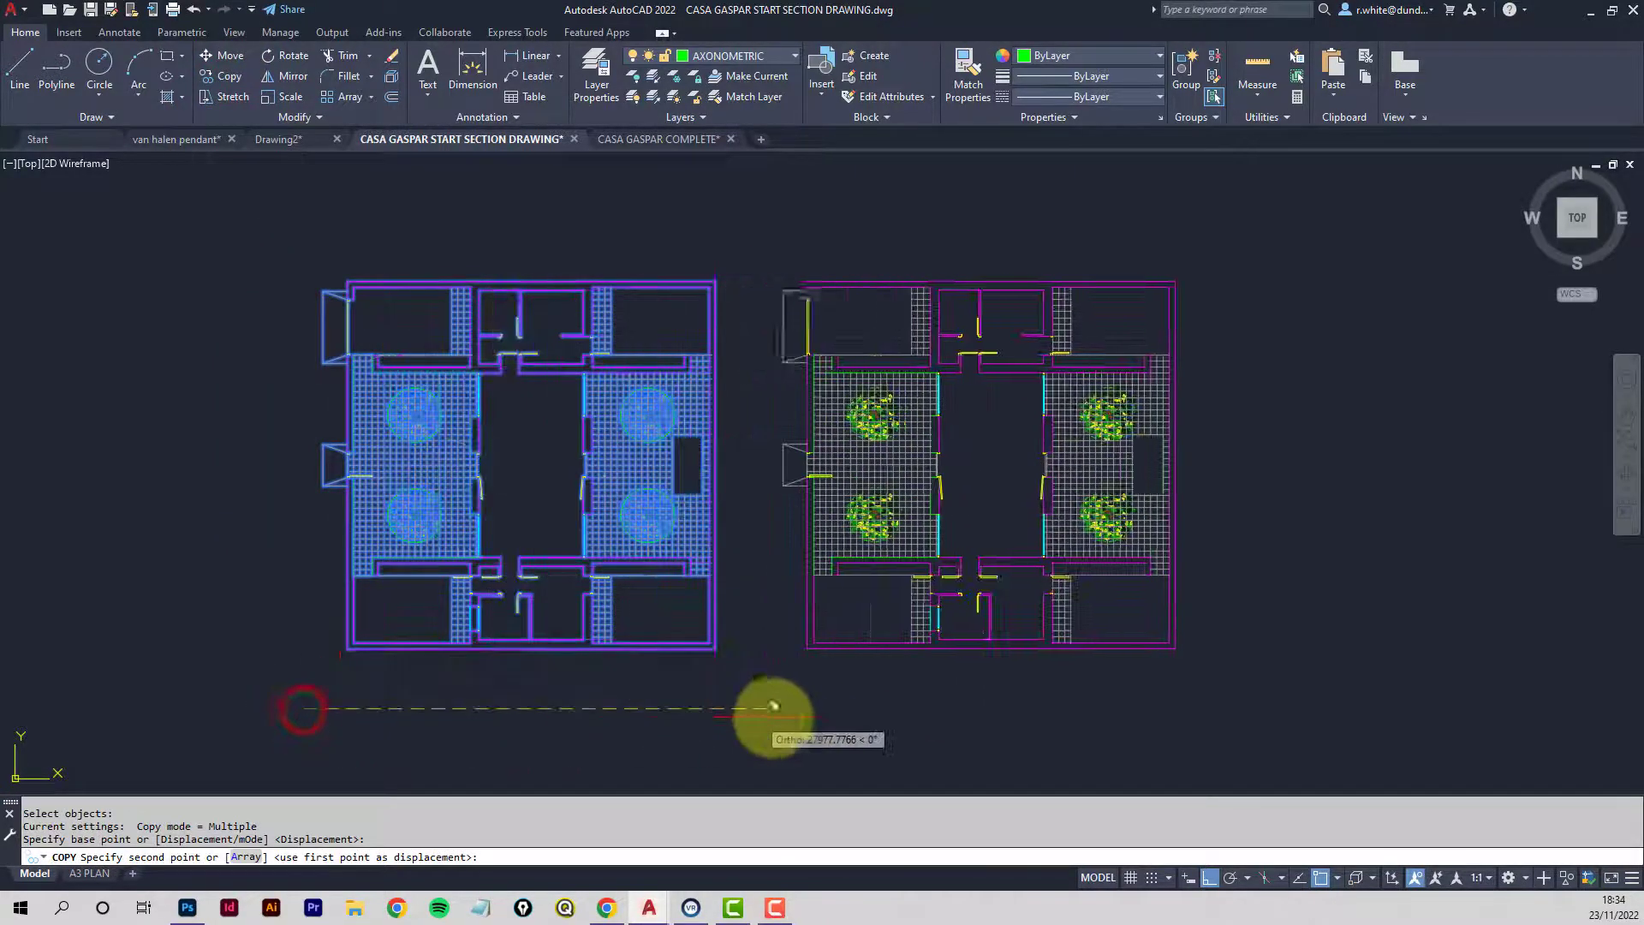
{"action": "left_click", "coordinate": [1008, 709]}
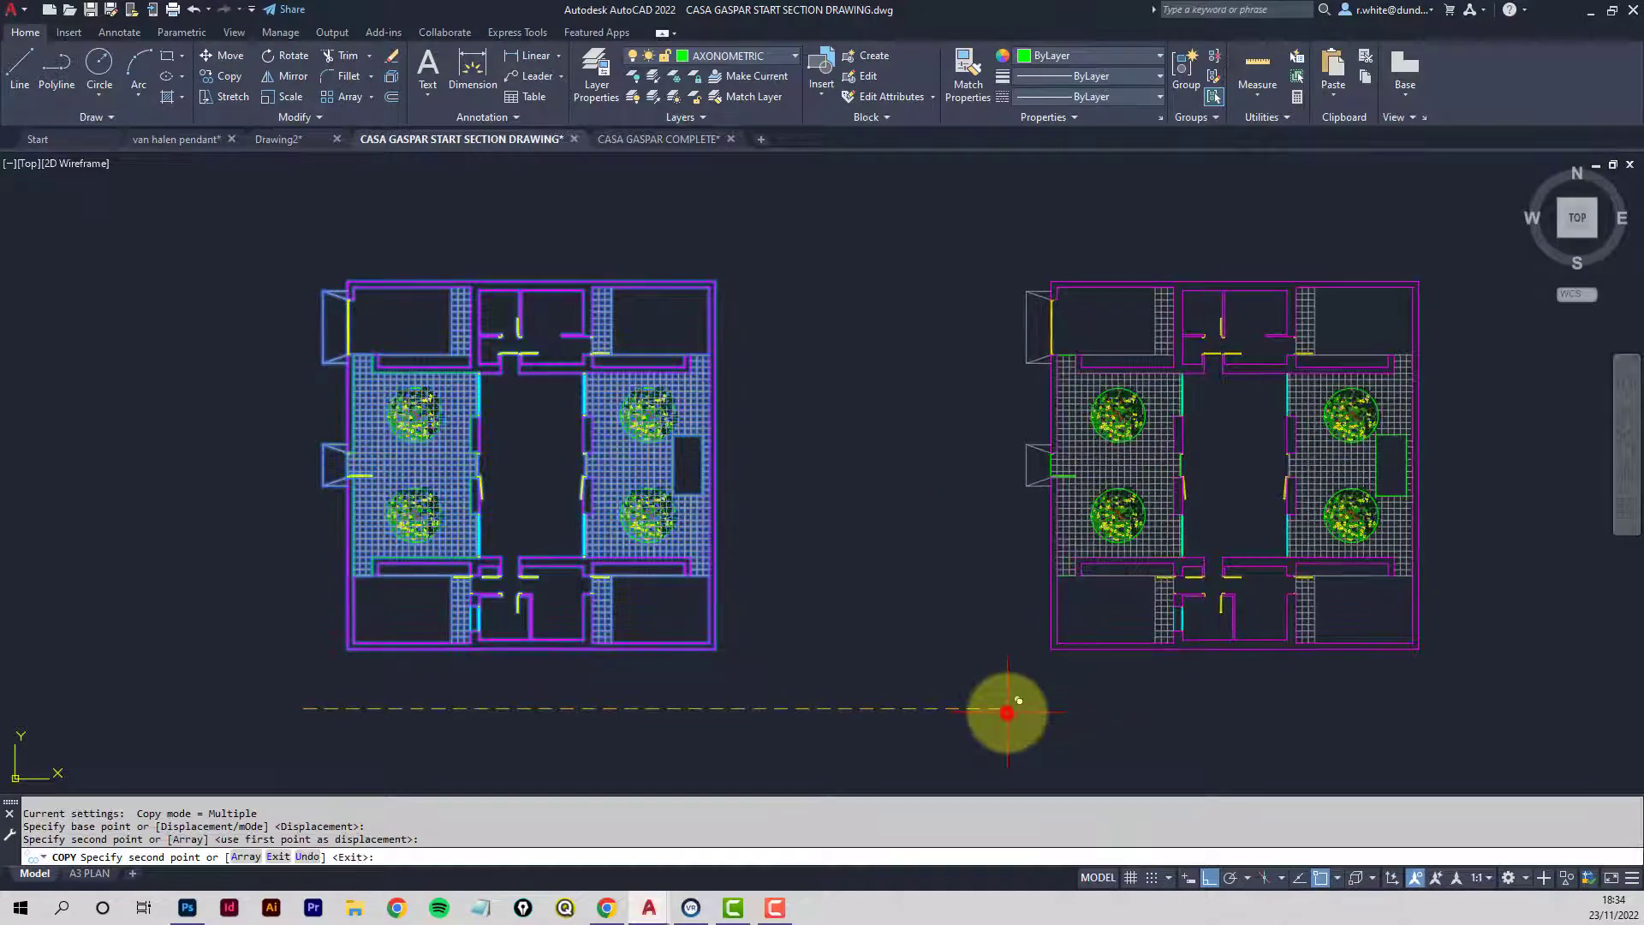
{"action": "middle_click_drag", "start_coordinate": [983, 639], "coordinate": [803, 653]}
{"action": "key", "text": "Escape"}
Delete the four detailed tree blocks from the copied plan's courtyards, keeping the plain green circles.
{"action": "mouse_move", "coordinate": [929, 542]}
{"action": "middle_mouse_down"}
{"action": "mouse_move", "coordinate": [737, 545]}
{"action": "mouse_move", "coordinate": [777, 437]}
{"action": "middle_mouse_up"}
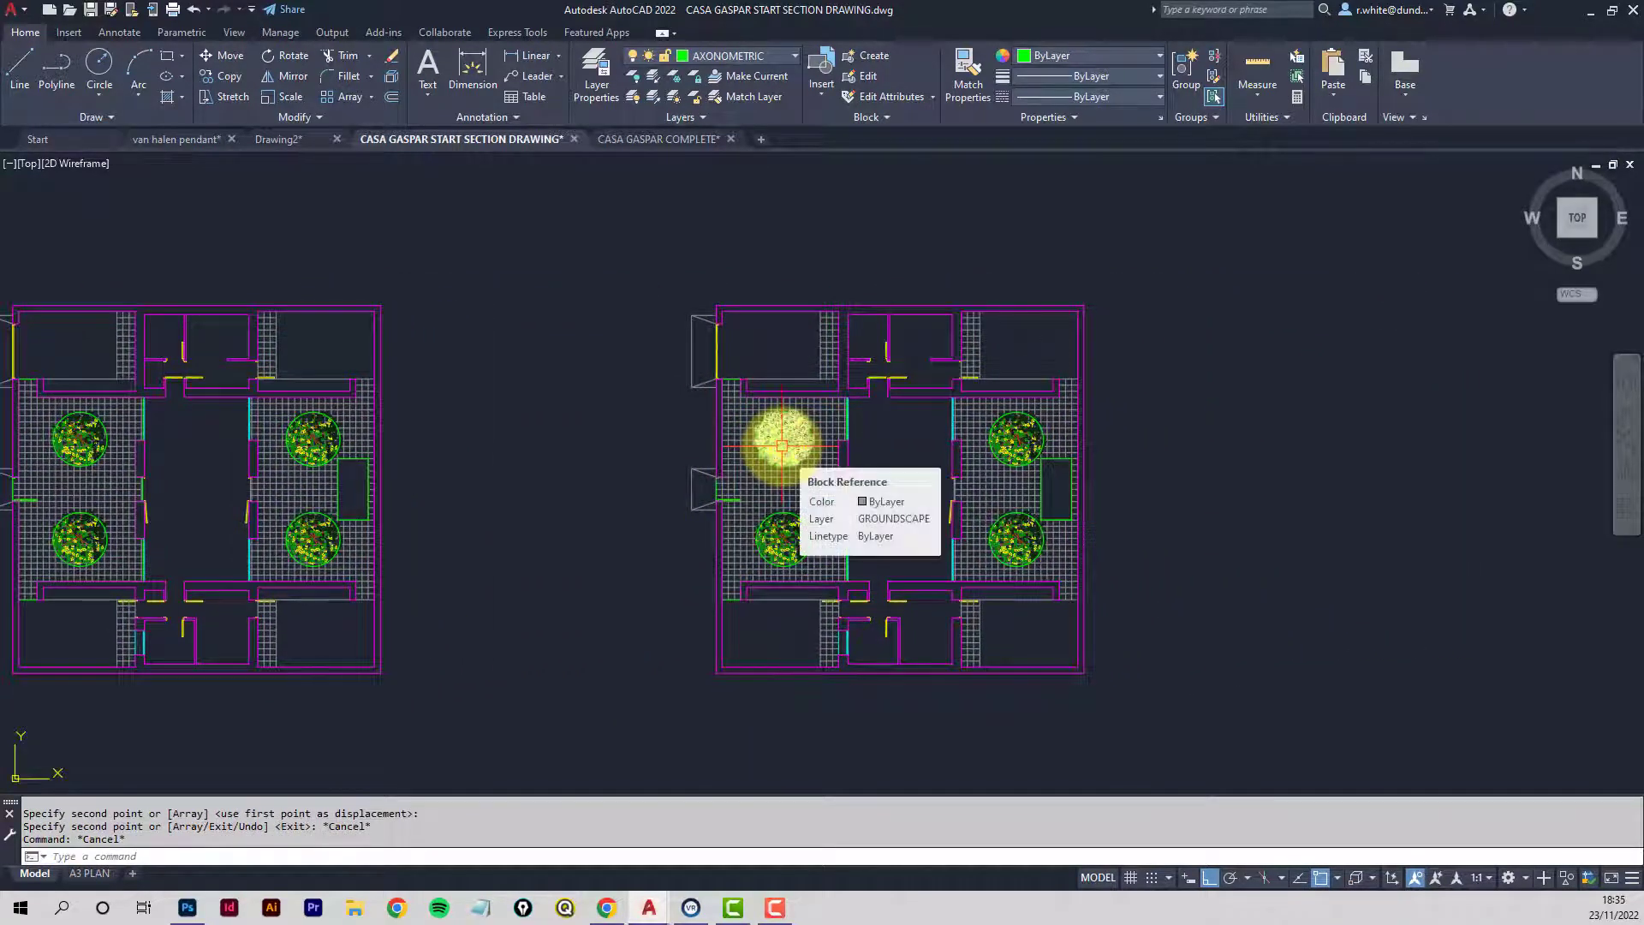
{"action": "left_click", "coordinate": [782, 445]}
{"action": "key", "text": "Delete"}
{"action": "left_click", "coordinate": [1031, 437]}
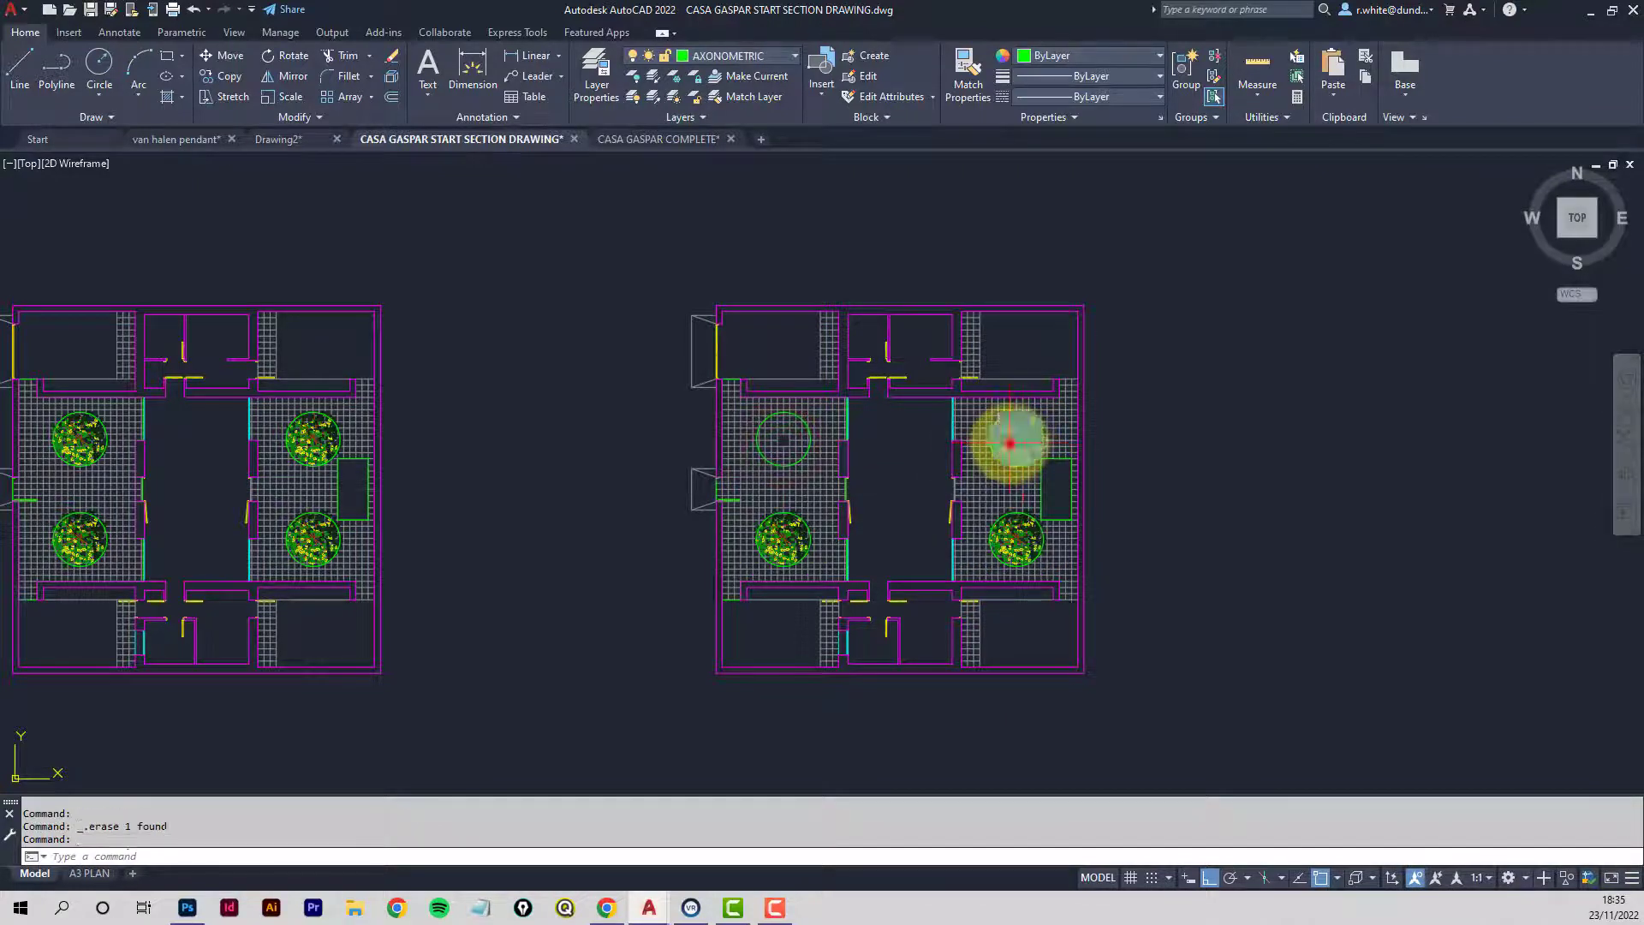
{"action": "key", "text": "Delete"}
{"action": "left_click", "coordinate": [1009, 548]}
{"action": "key", "text": "Delete"}
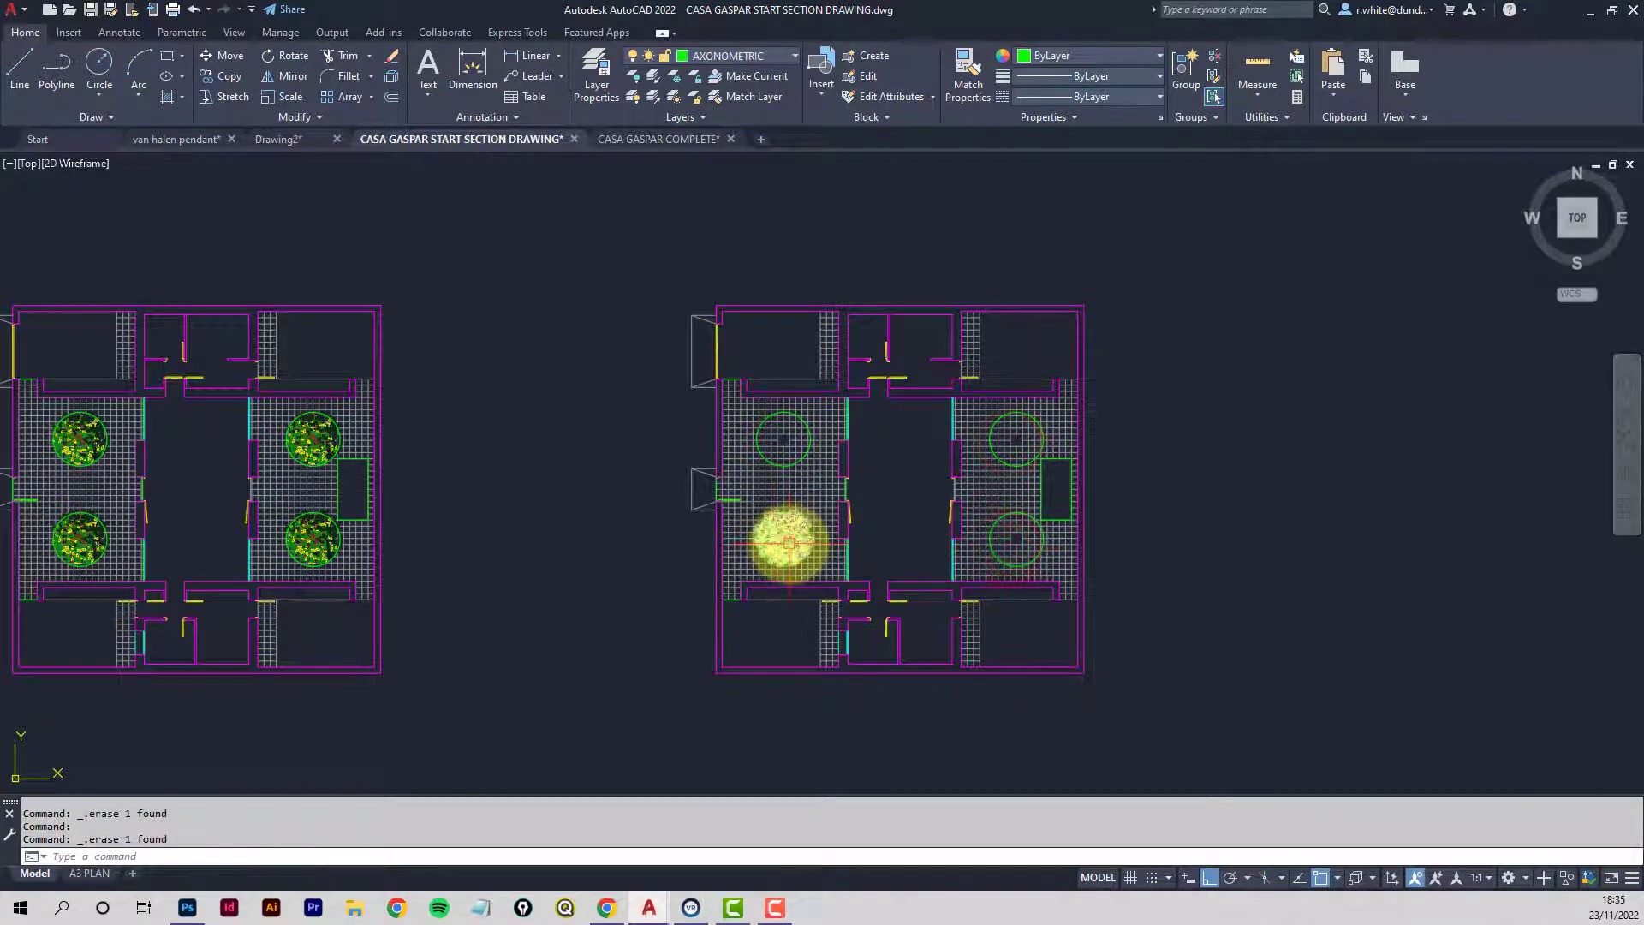
{"action": "left_click", "coordinate": [789, 541]}
{"action": "key", "text": "Delete"}
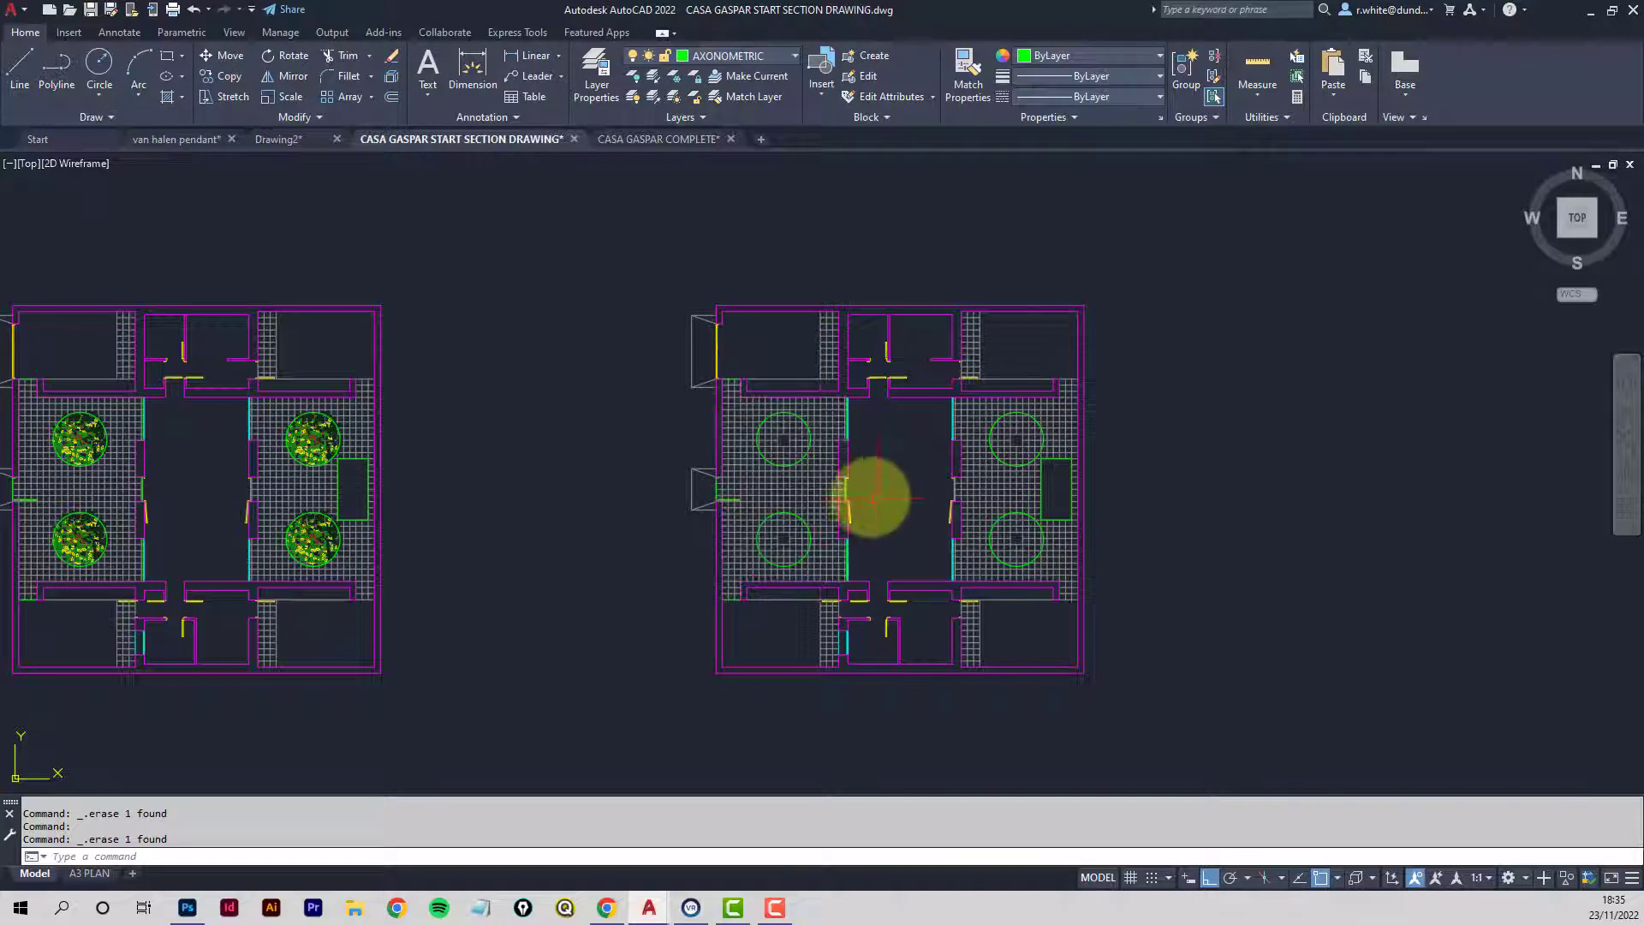
Erase the green polyline bounding the paving hatch of the copied plan's west courtyard.
{"action": "scroll", "coordinate": [844, 490], "scroll_direction": "up", "scroll_amount": 5}
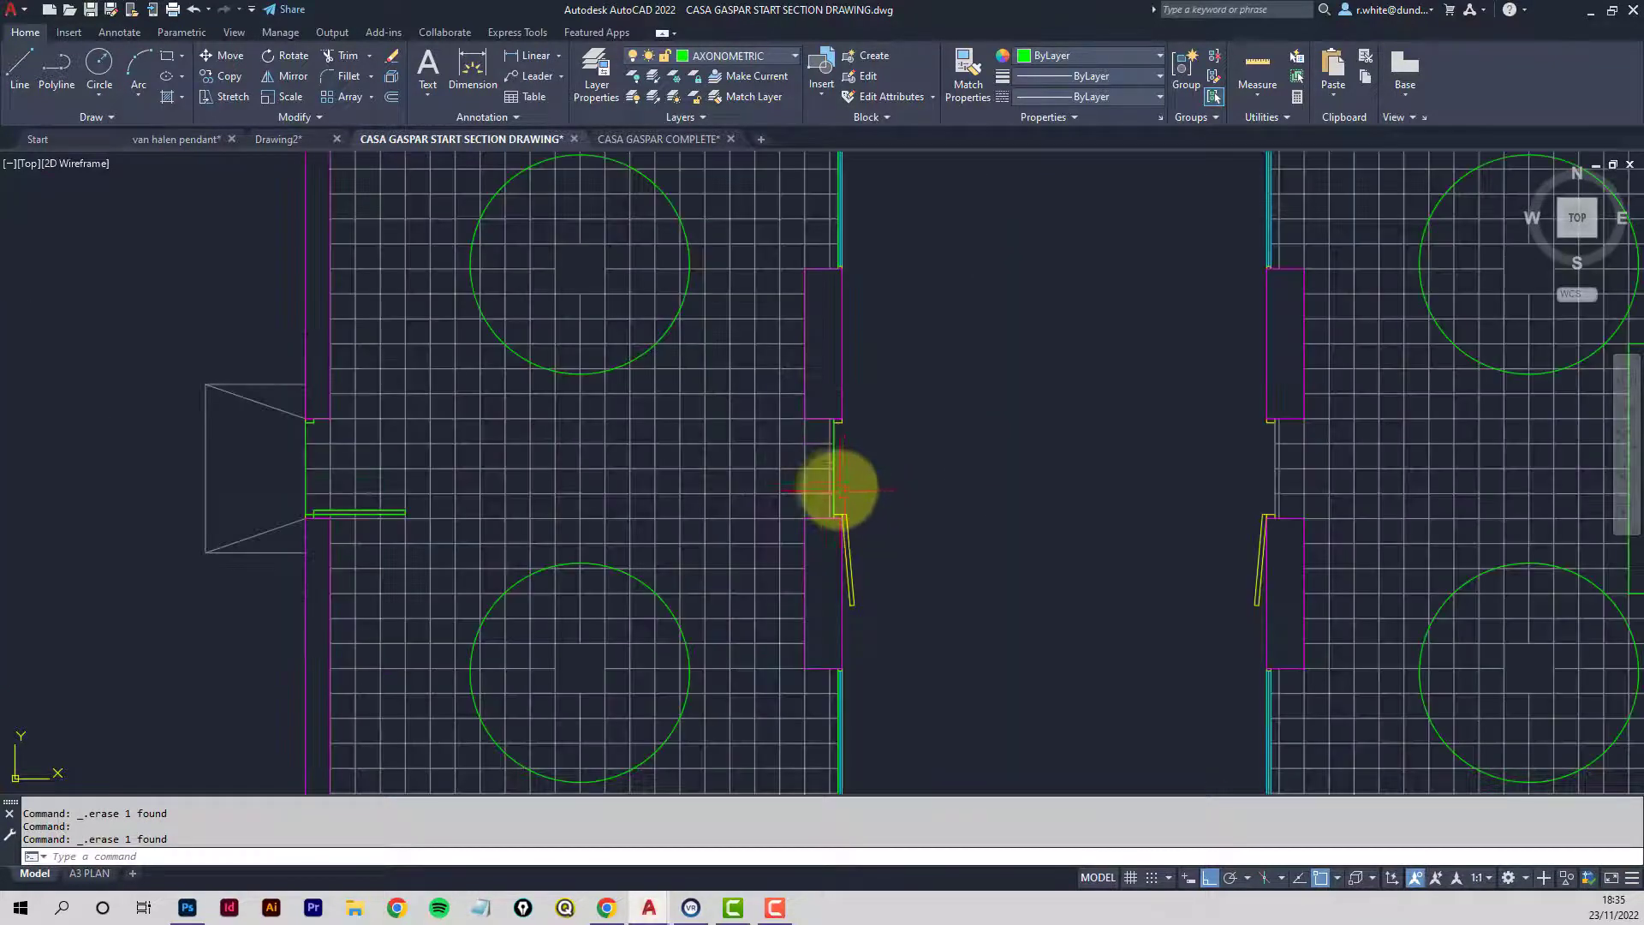
{"action": "left_click", "coordinate": [838, 484]}
{"action": "key", "text": "Delete"}
{"action": "scroll", "coordinate": [888, 486], "scroll_direction": "down", "scroll_amount": 2}
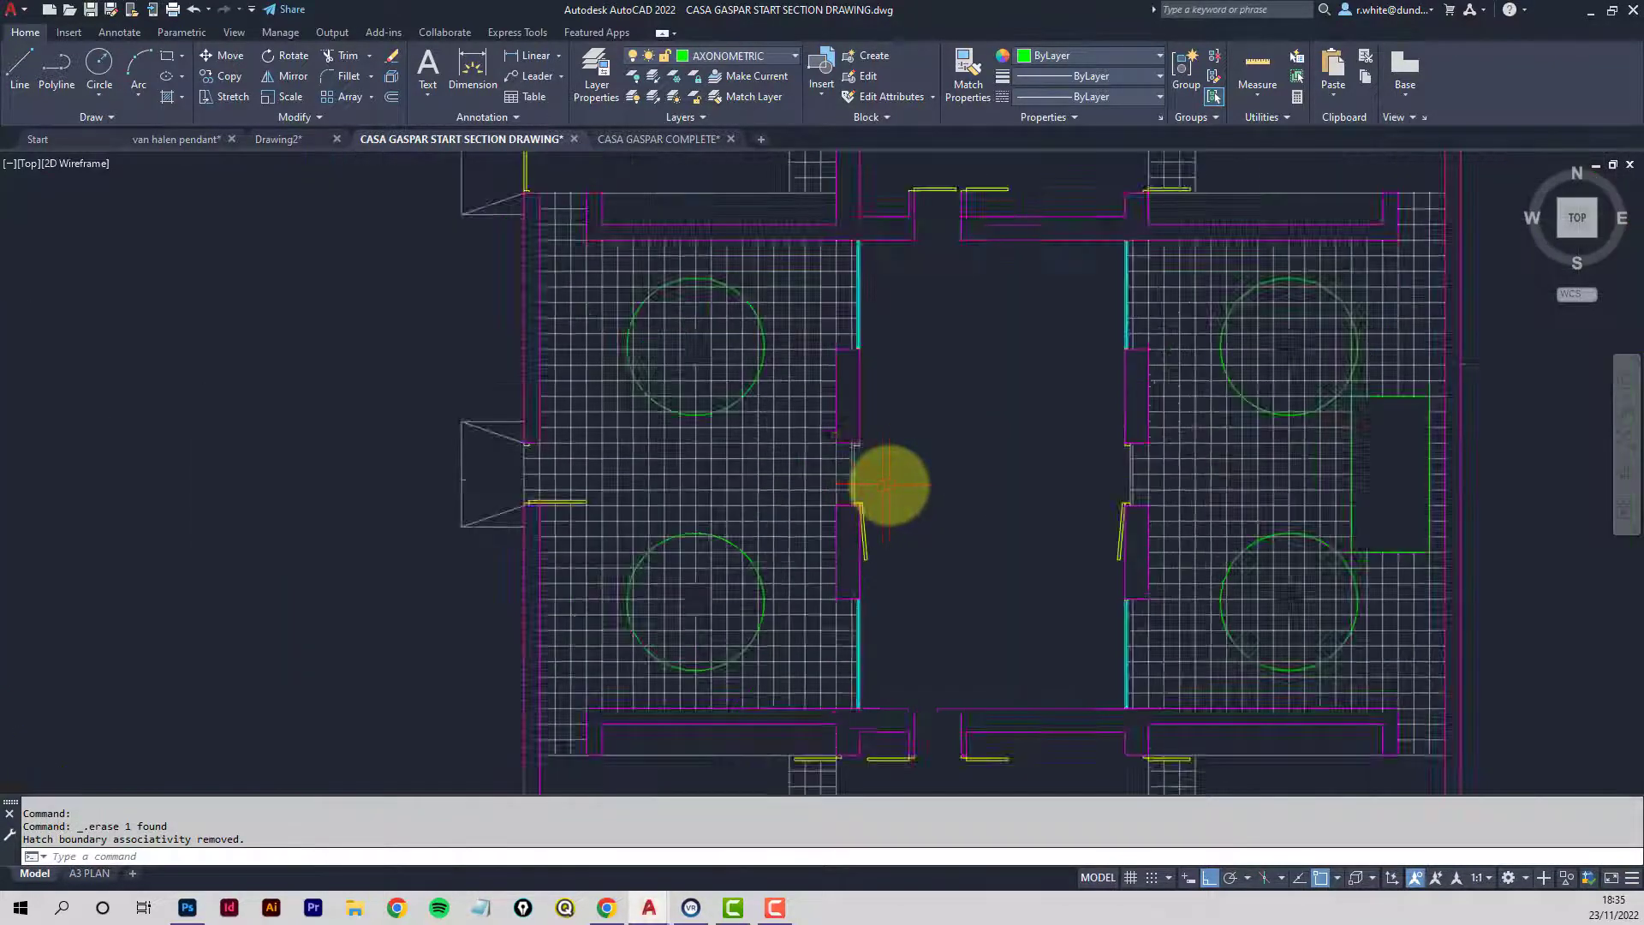
{"action": "scroll", "coordinate": [889, 486], "scroll_direction": "down", "scroll_amount": 3}
{"action": "middle_click_drag", "start_coordinate": [917, 488], "coordinate": [779, 489]}
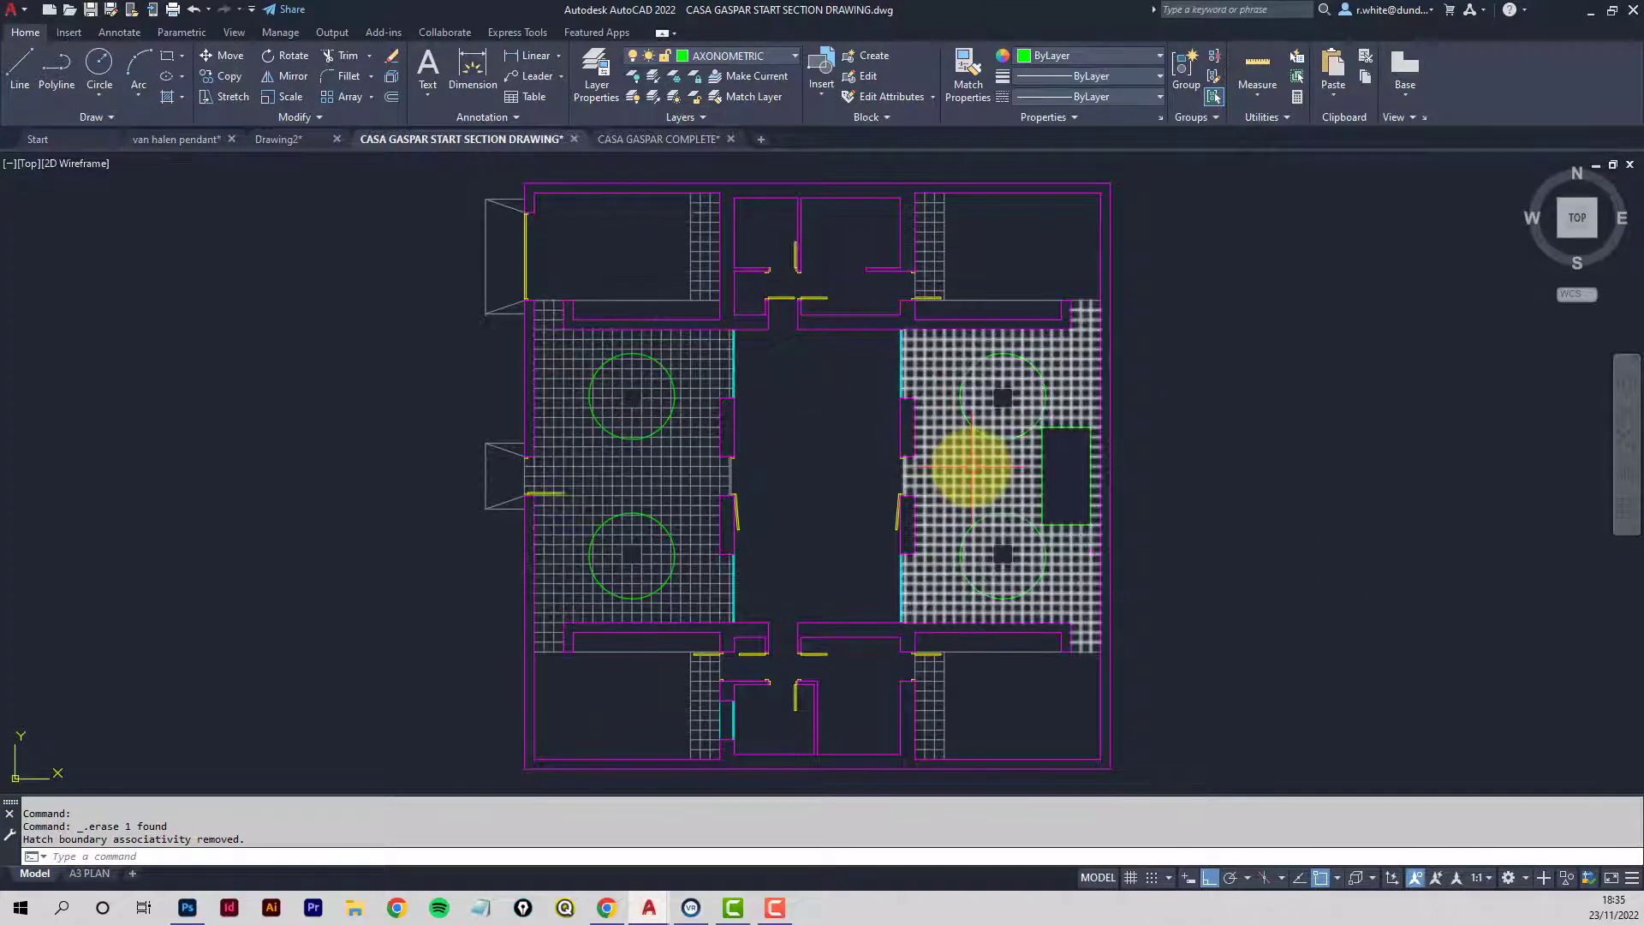
Explode the six paving hatches of the copied plan, covering both courtyards and the four narrow corner strips.
{"action": "mouse_move", "coordinate": [972, 467]}
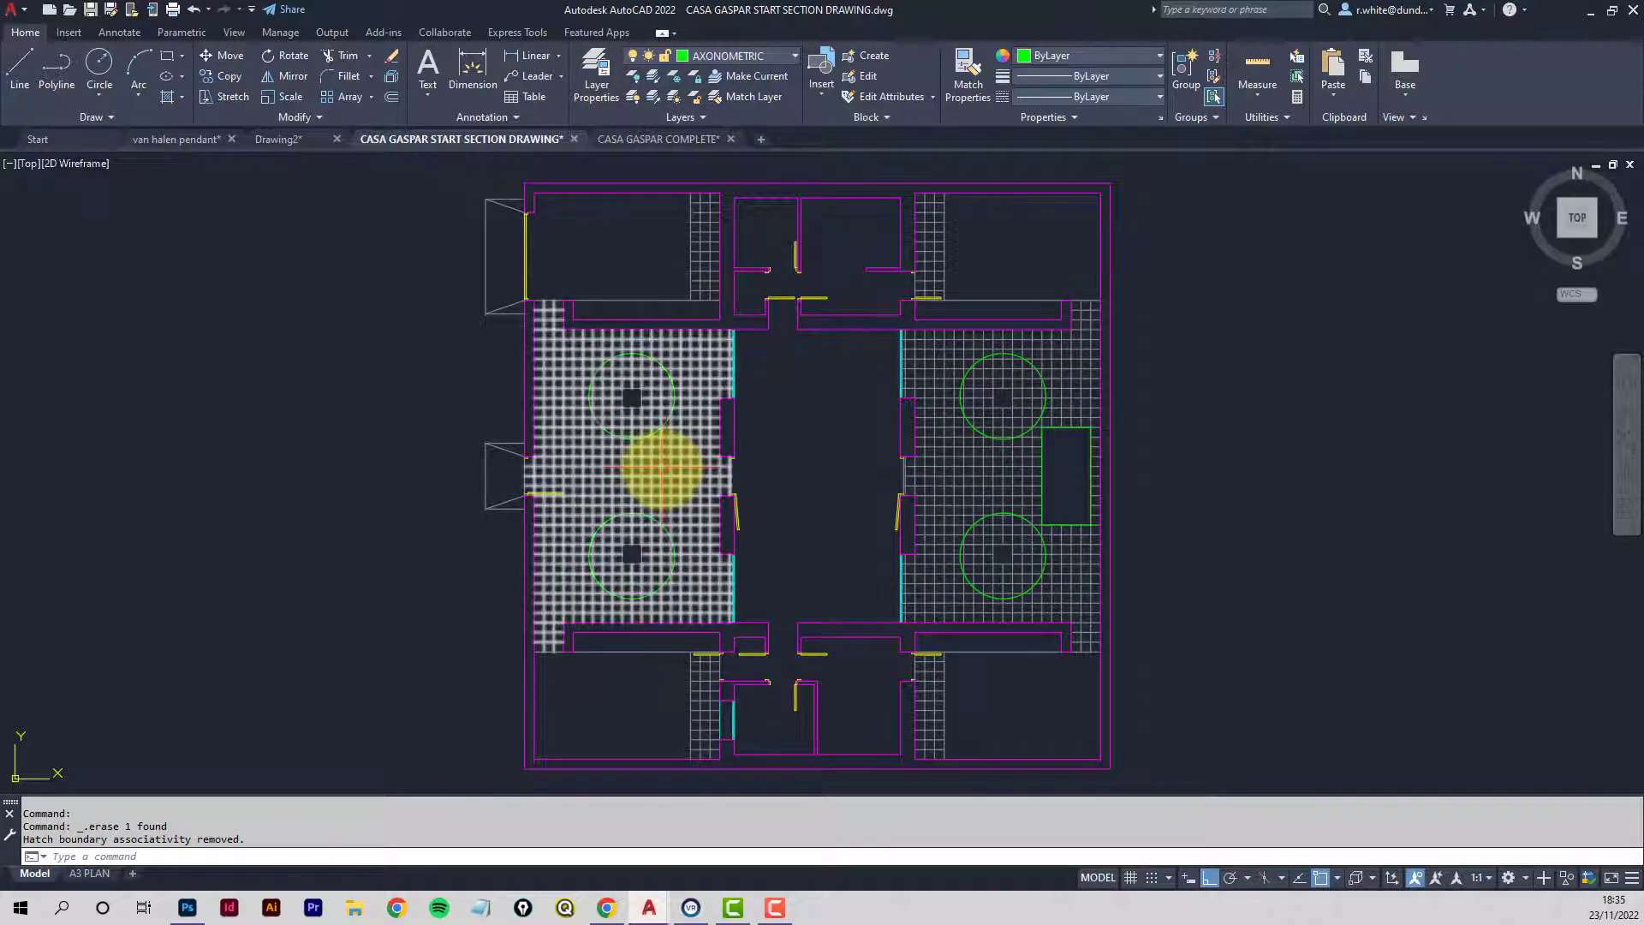
{"action": "key", "text": "Return"}
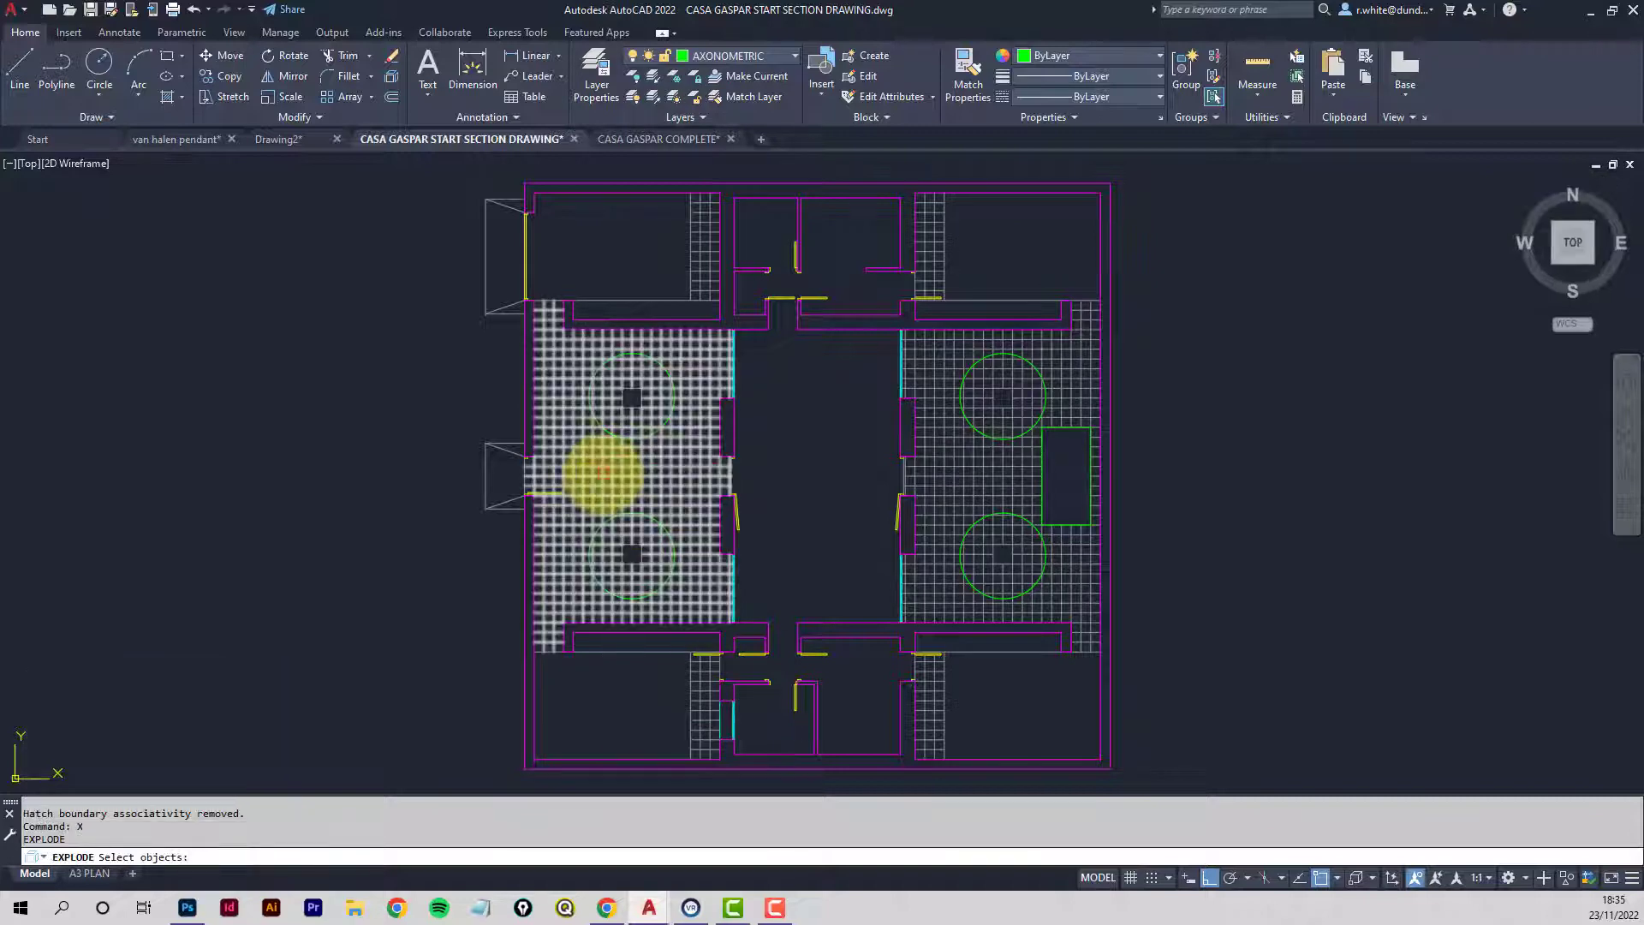
{"action": "left_click", "coordinate": [603, 473]}
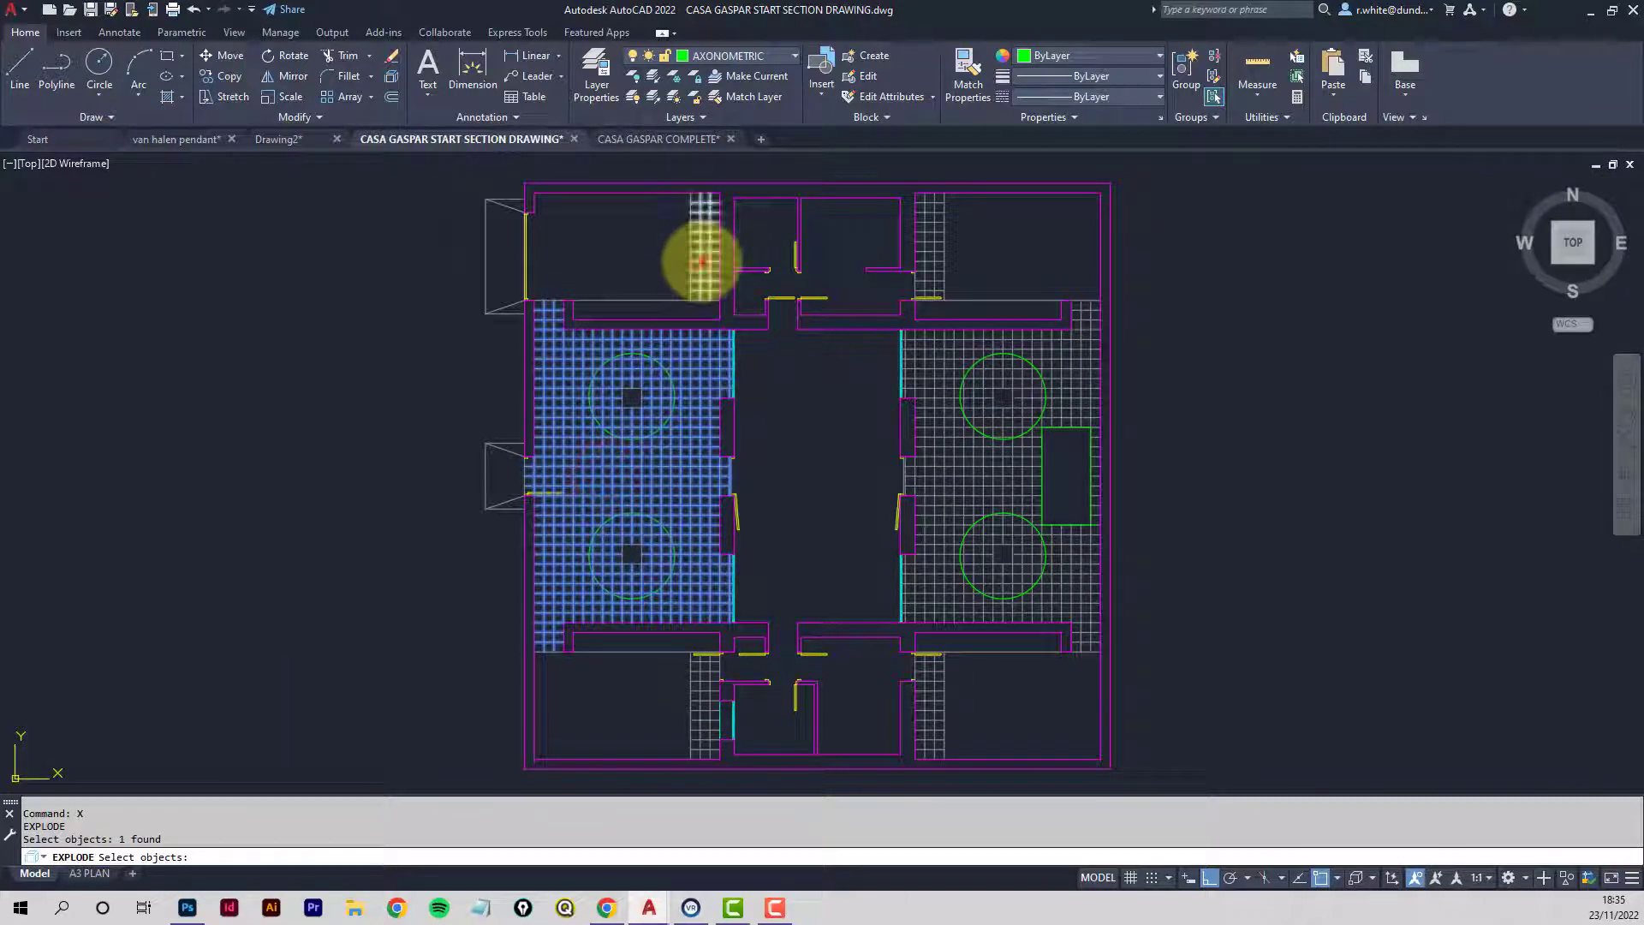
{"action": "left_click", "coordinate": [702, 261]}
{"action": "left_click", "coordinate": [931, 261]}
{"action": "left_click", "coordinate": [929, 374]}
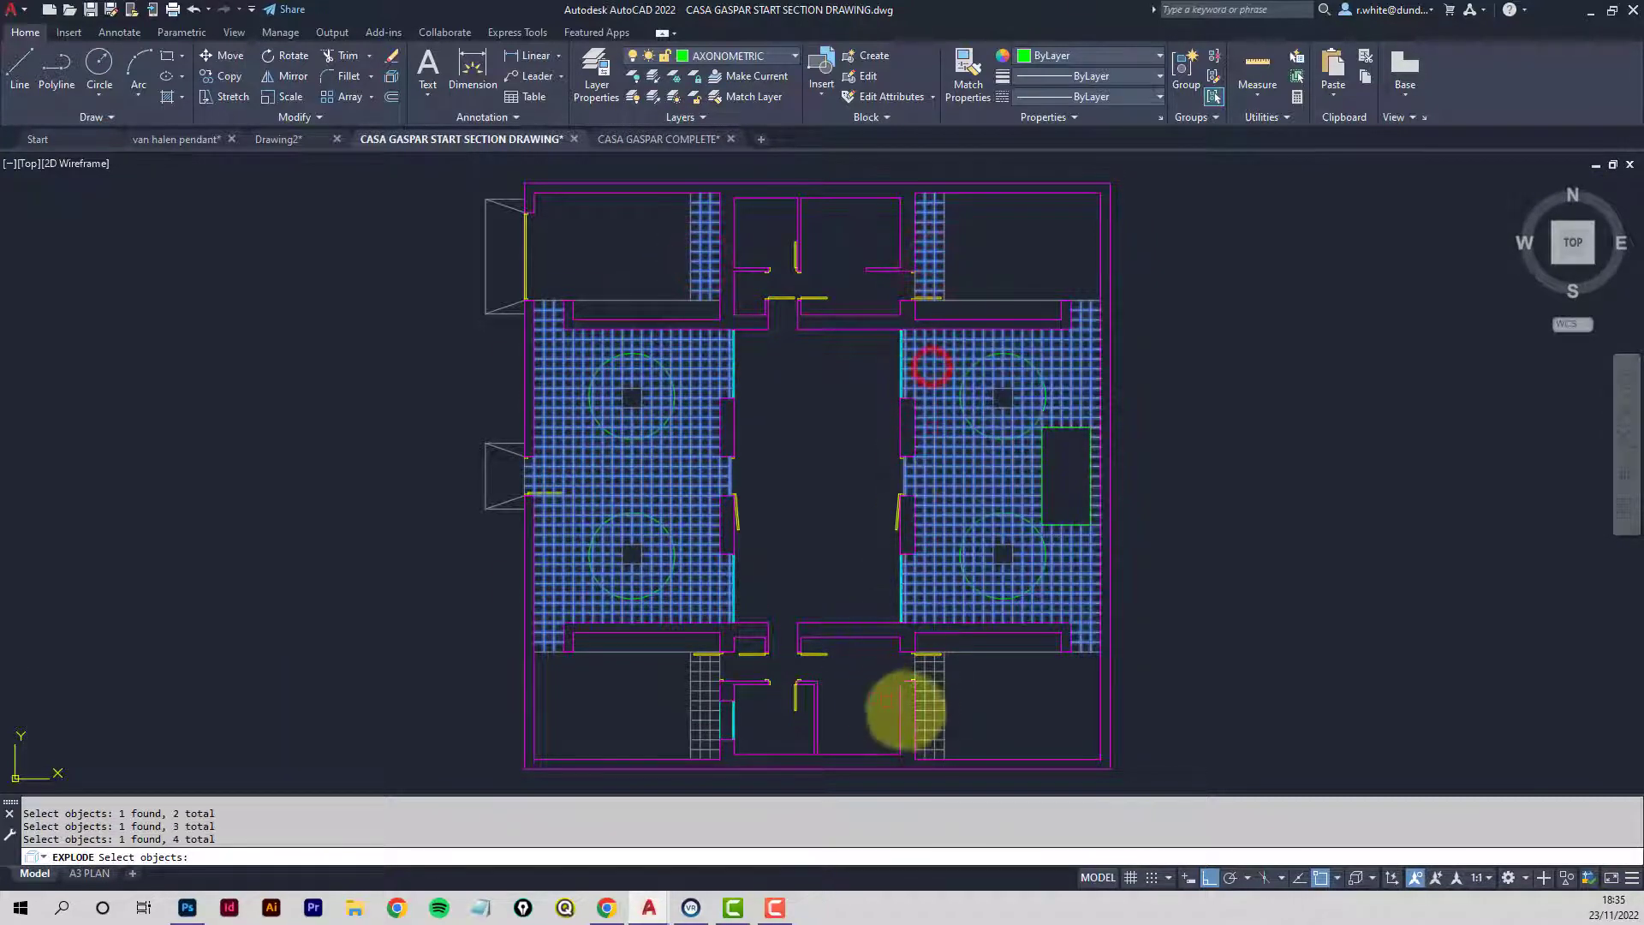
{"action": "left_click", "coordinate": [930, 711]}
{"action": "left_click", "coordinate": [708, 722]}
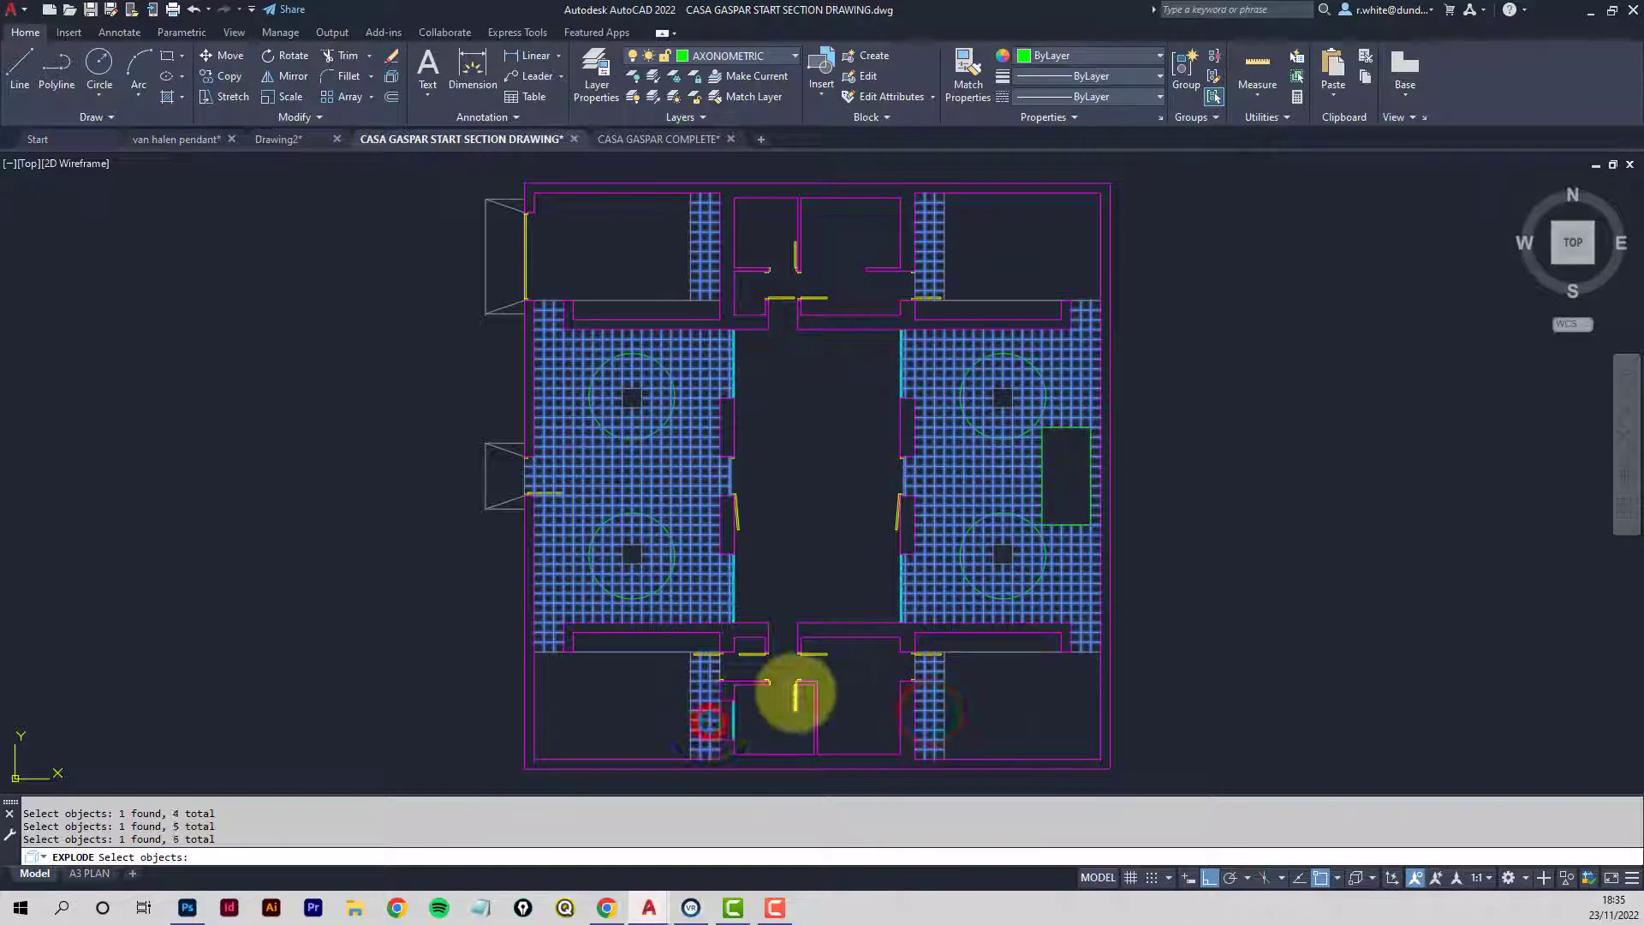
{"action": "key", "text": "Return"}
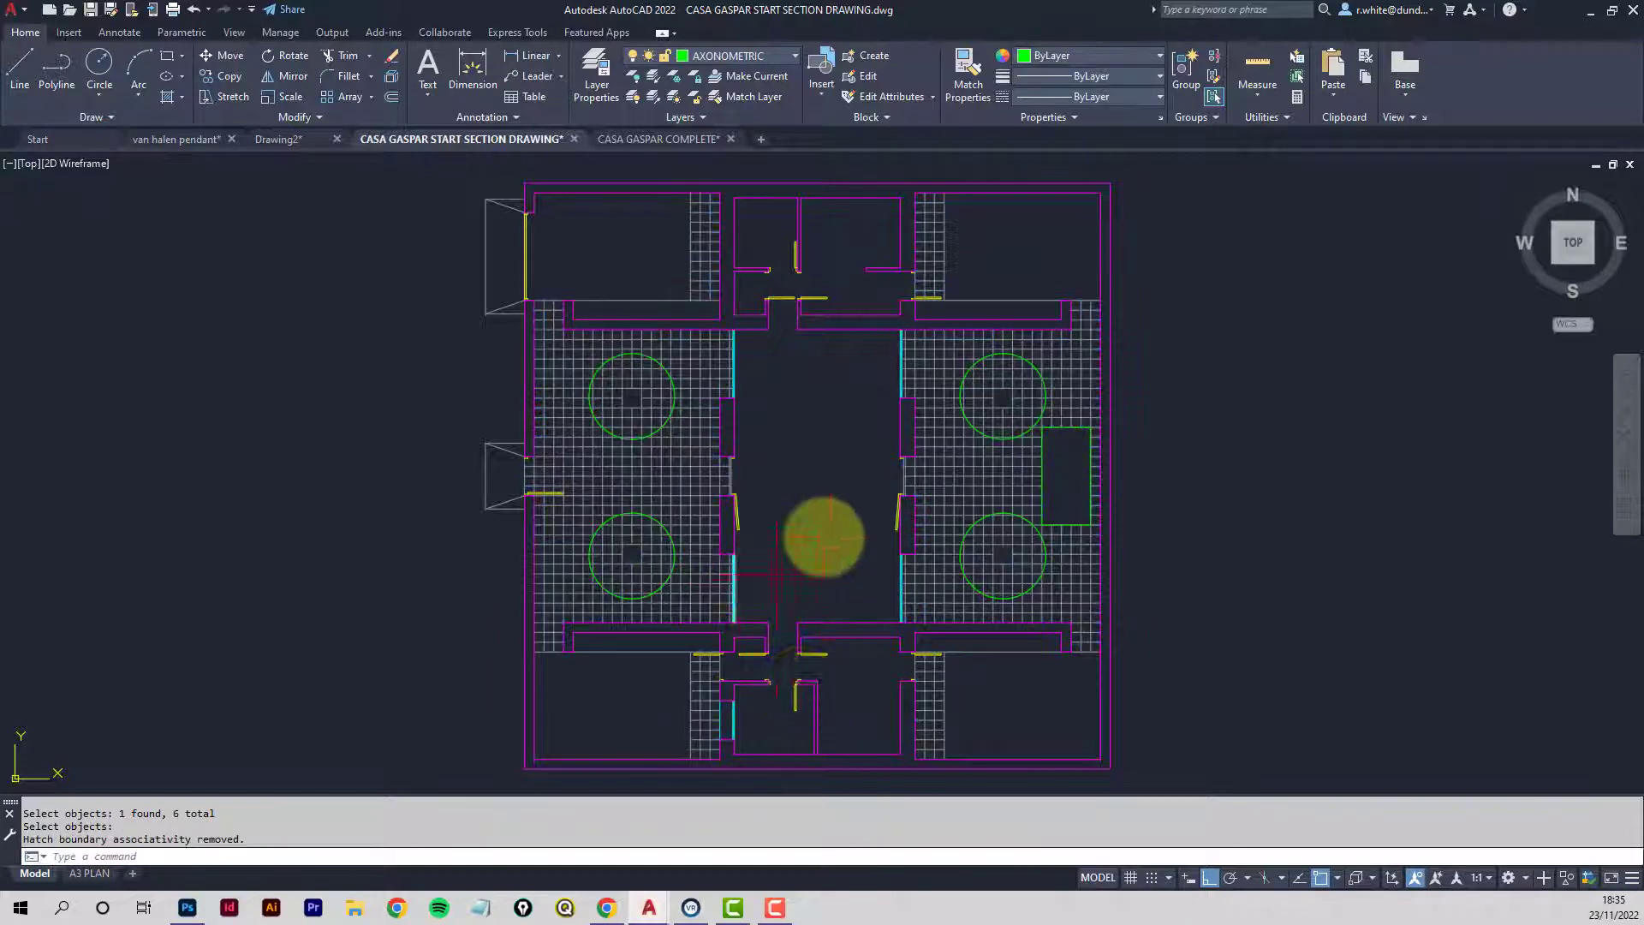
Rotate the entire copied plan by 45 degrees about the southwest corner of its outer wall.
{"action": "scroll", "coordinate": [848, 482], "scroll_direction": "down", "scroll_amount": 3}
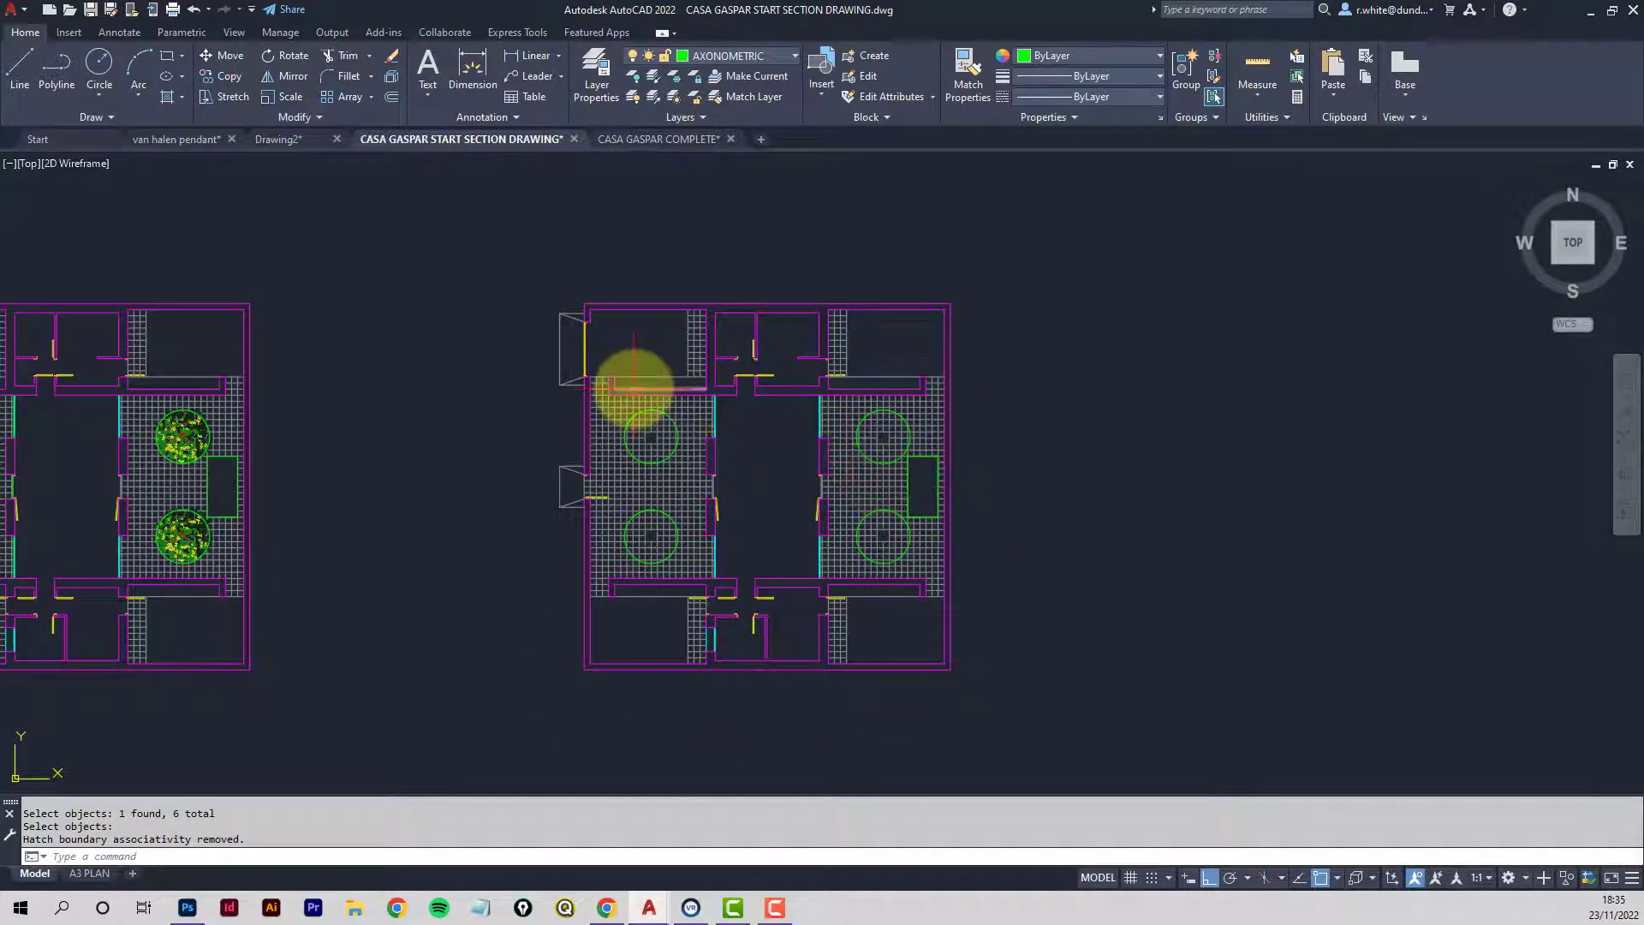
{"action": "left_click", "coordinate": [288, 57]}
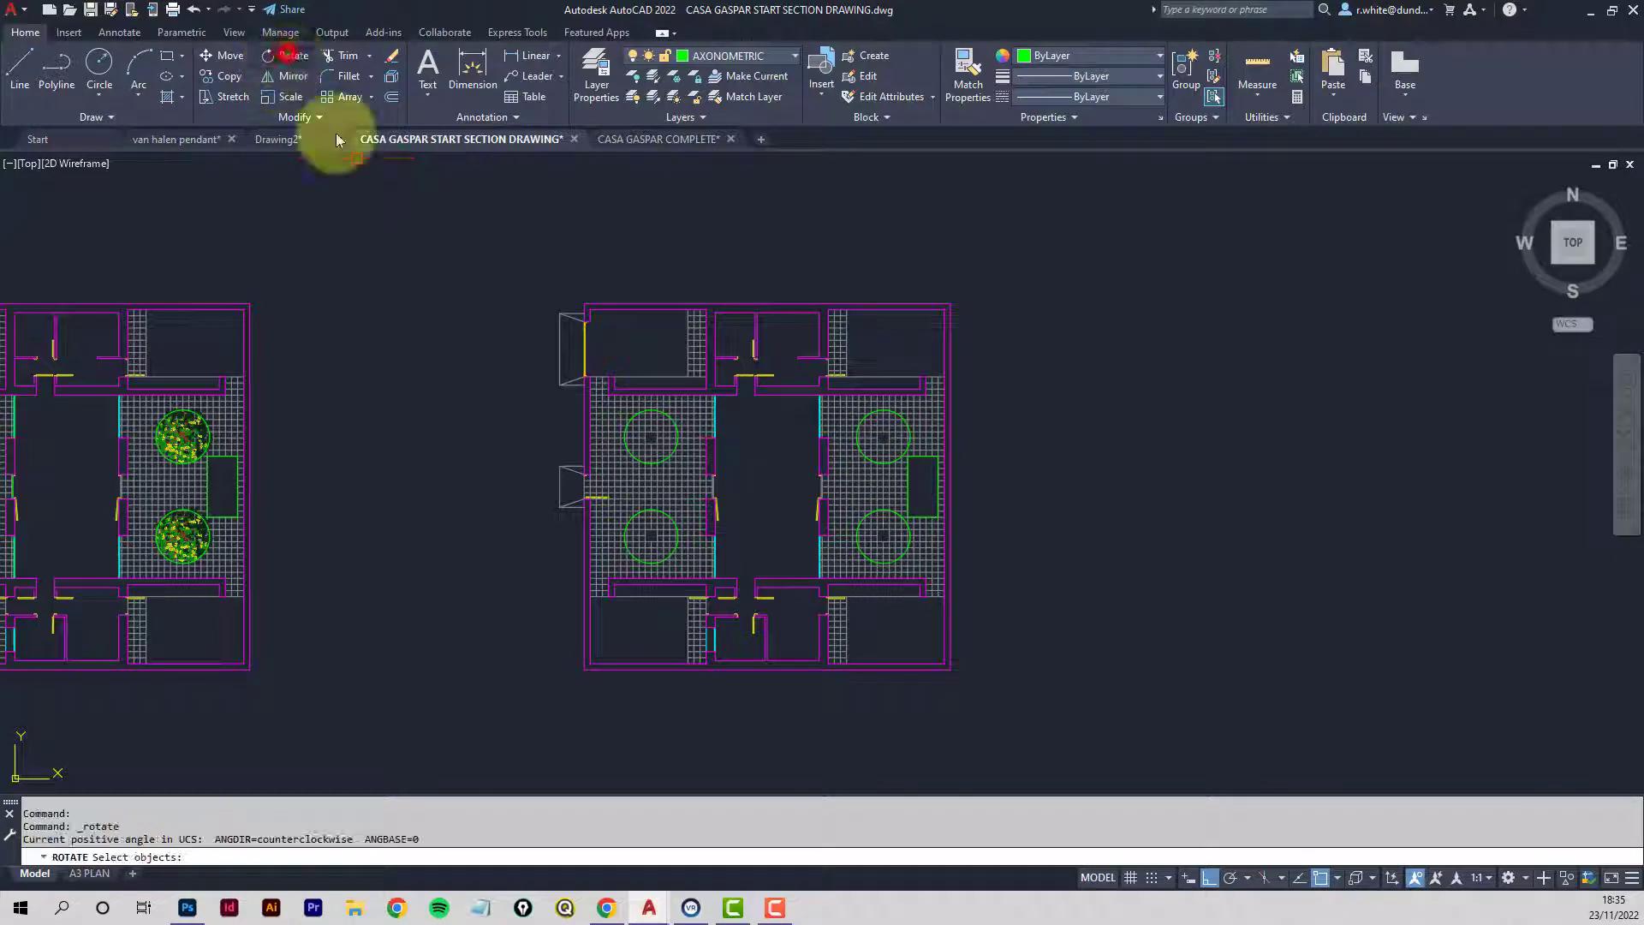
{"action": "left_click", "coordinate": [517, 265]}
{"action": "left_click", "coordinate": [1032, 744]}
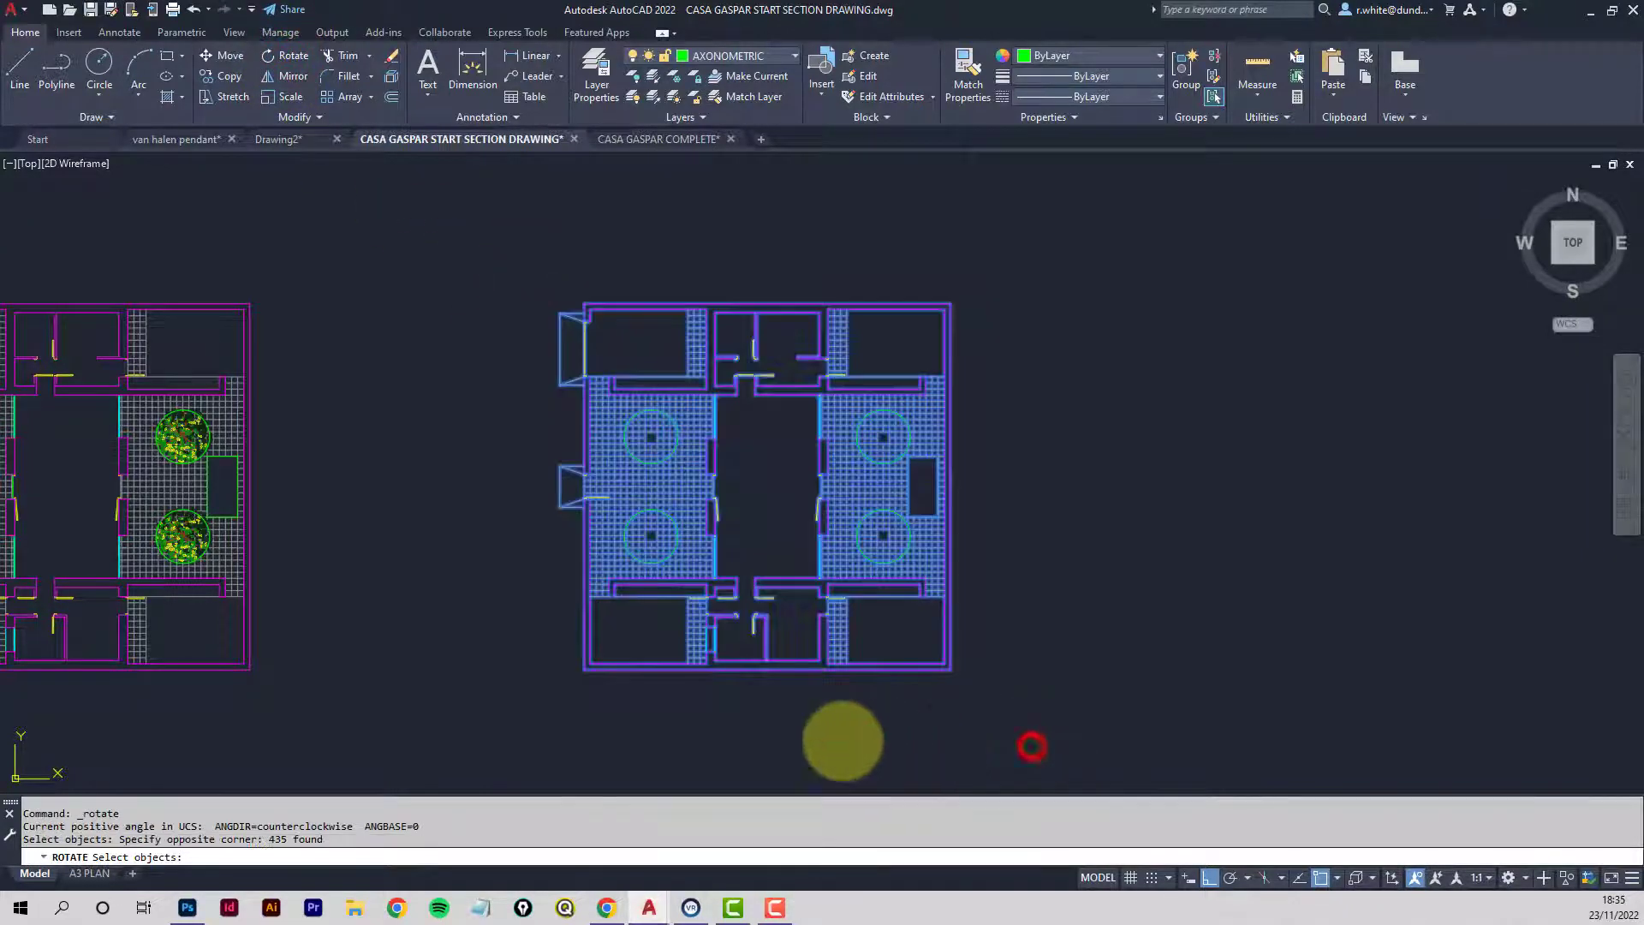
{"action": "key", "text": "Return"}
{"action": "left_click", "coordinate": [585, 669]}
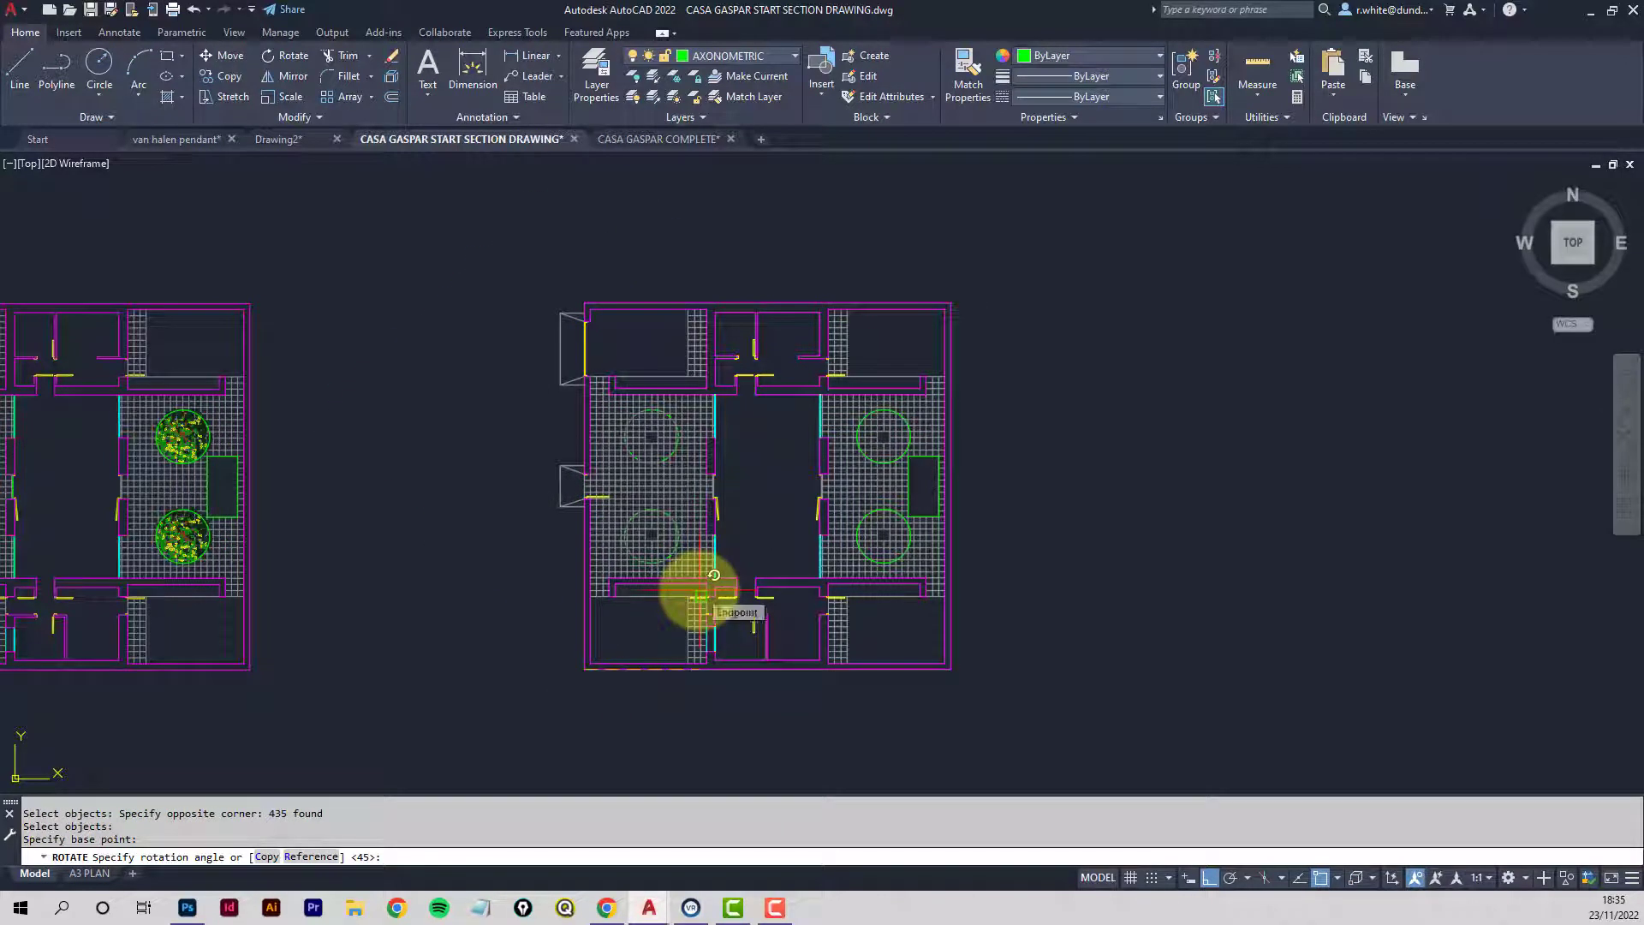
{"action": "type", "text": "45"}
{"action": "key", "text": "Return"}
{"action": "middle_click_drag", "start_coordinate": [702, 589], "coordinate": [716, 650]}
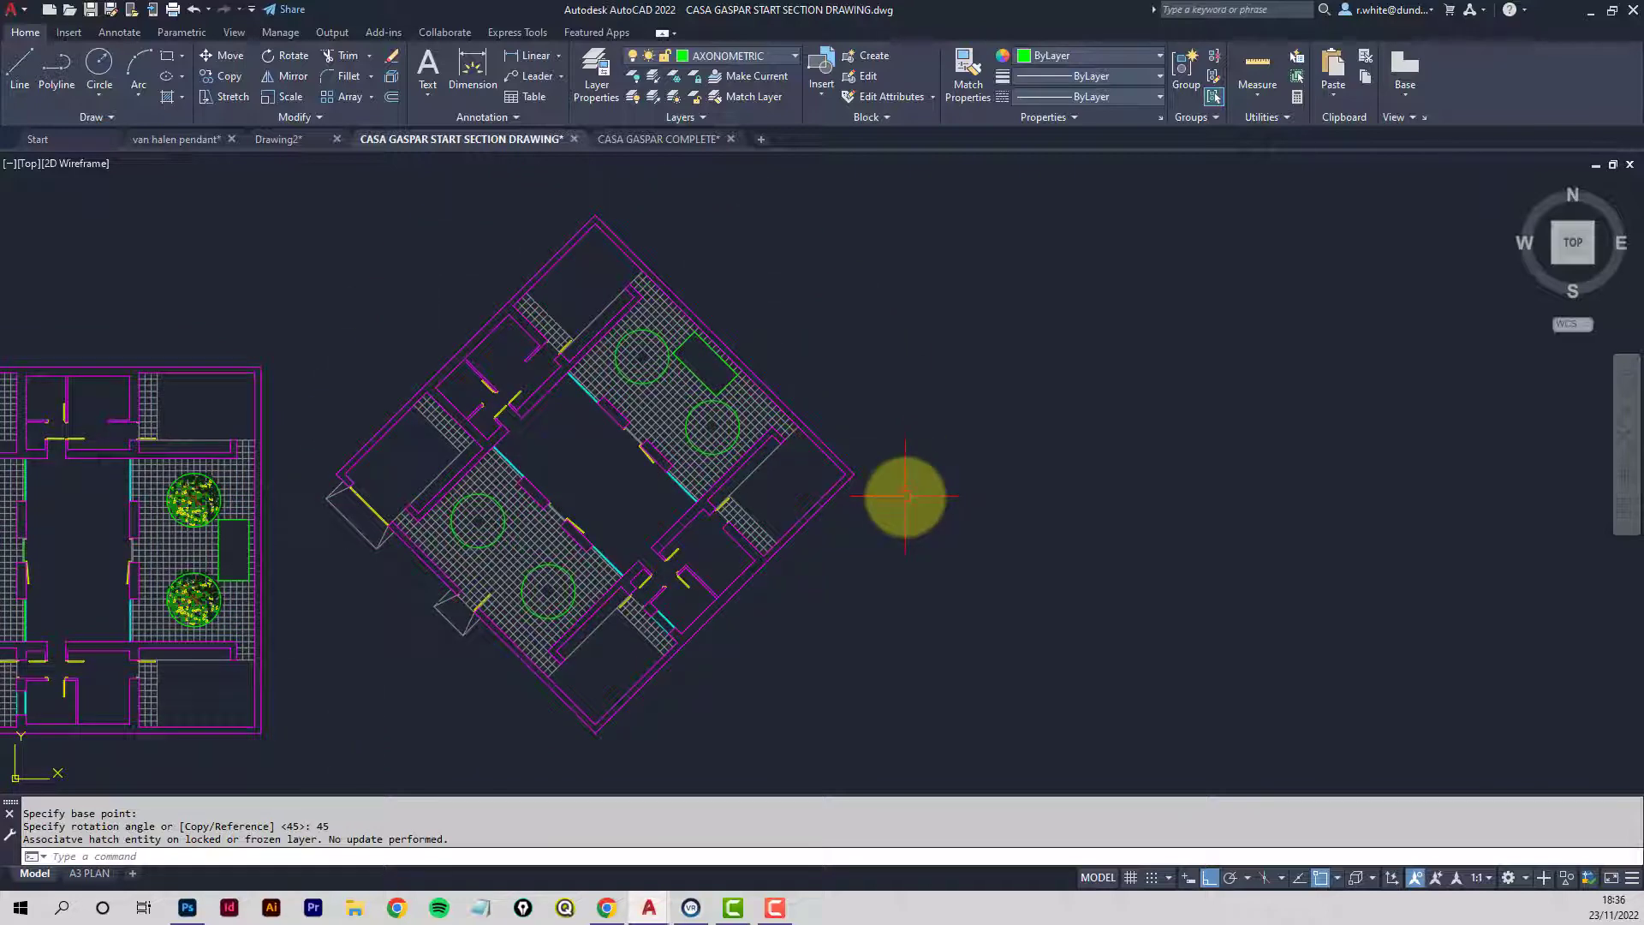
Copy the rotated plan with a base point and paste it as a block into the clear space to its east.
{"action": "key", "text": "ctrl+shift+c"}
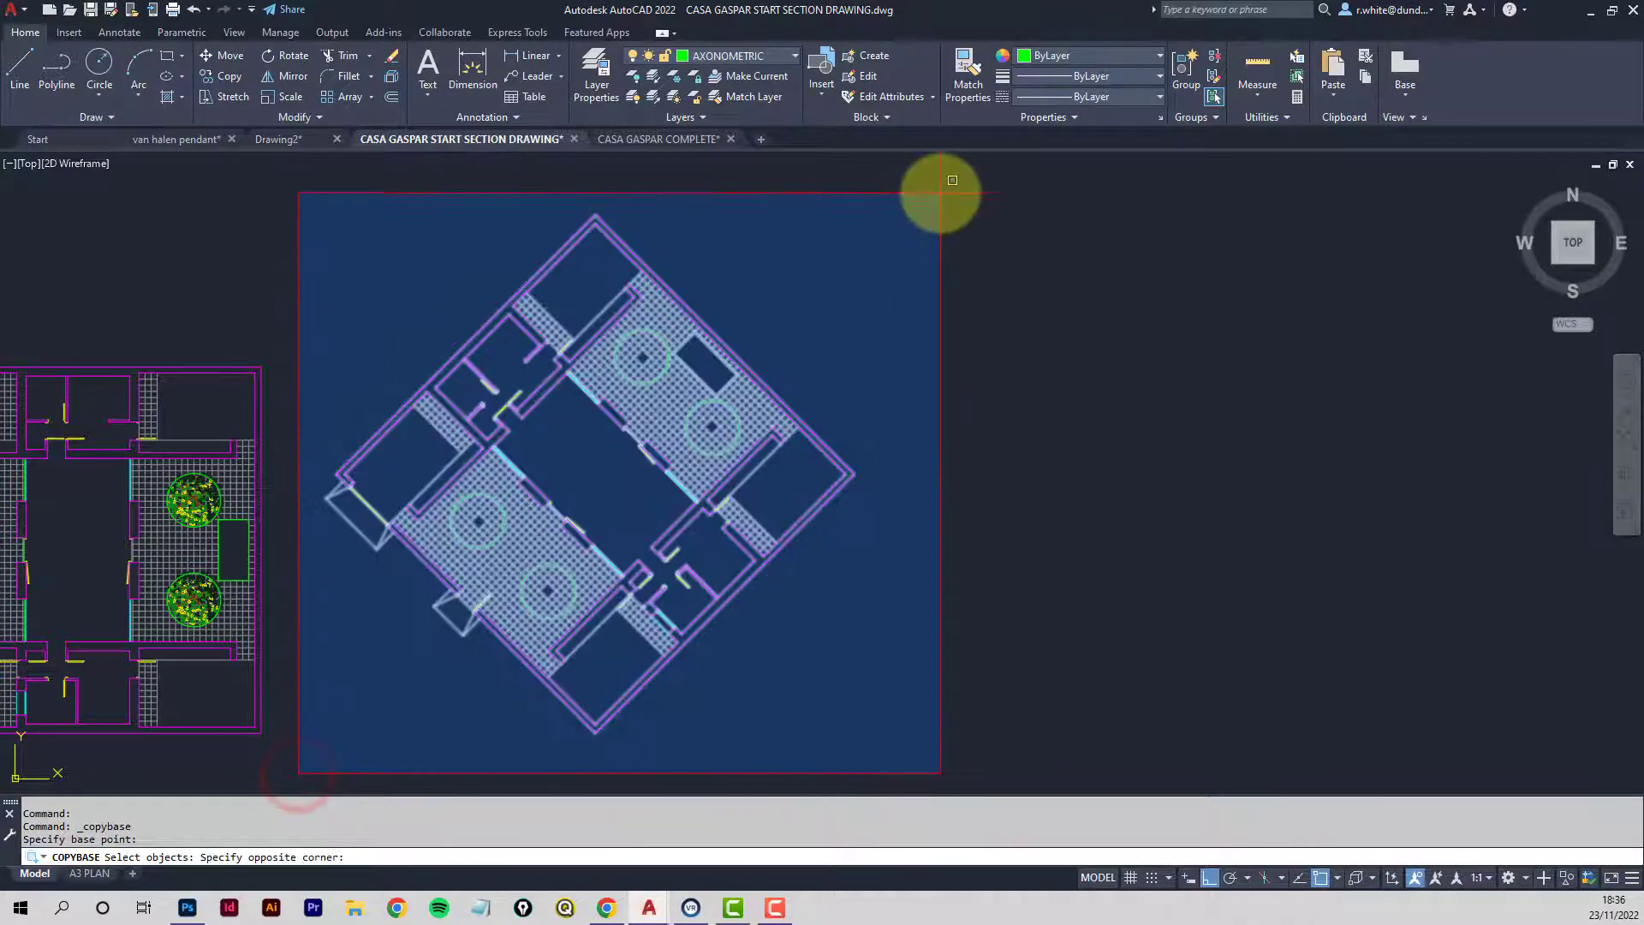
{"action": "left_click", "coordinate": [941, 193]}
{"action": "key", "text": "Return"}
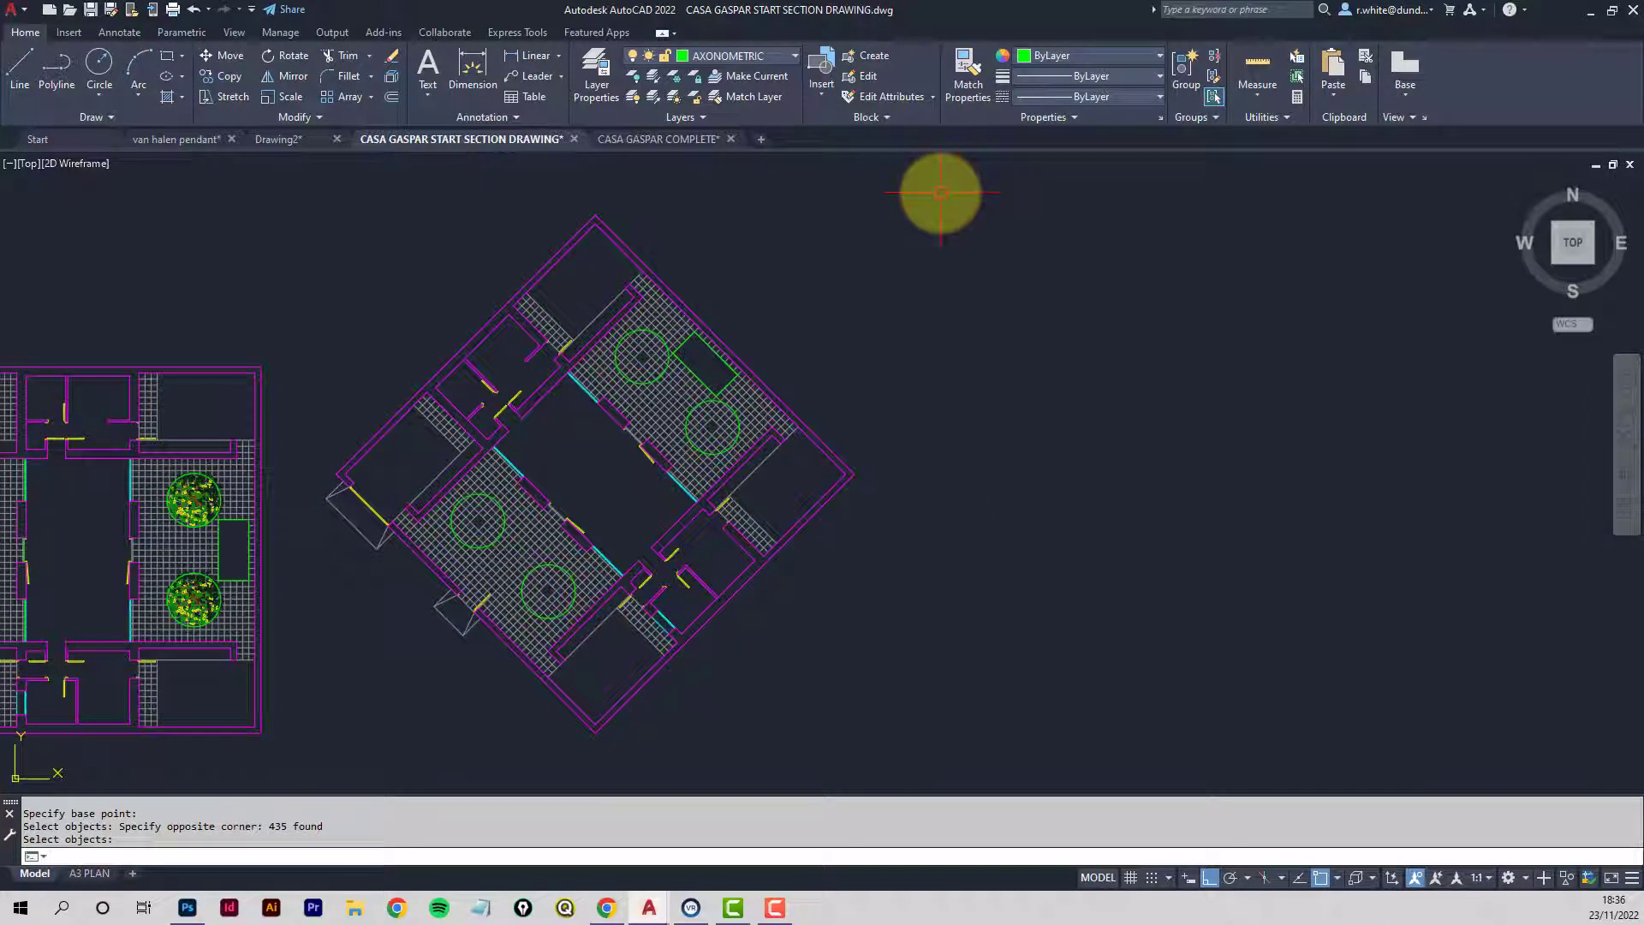
{"action": "middle_click_drag", "start_coordinate": [1049, 415], "coordinate": [572, 506]}
{"action": "scroll", "coordinate": [874, 444], "scroll_direction": "down", "scroll_amount": 2}
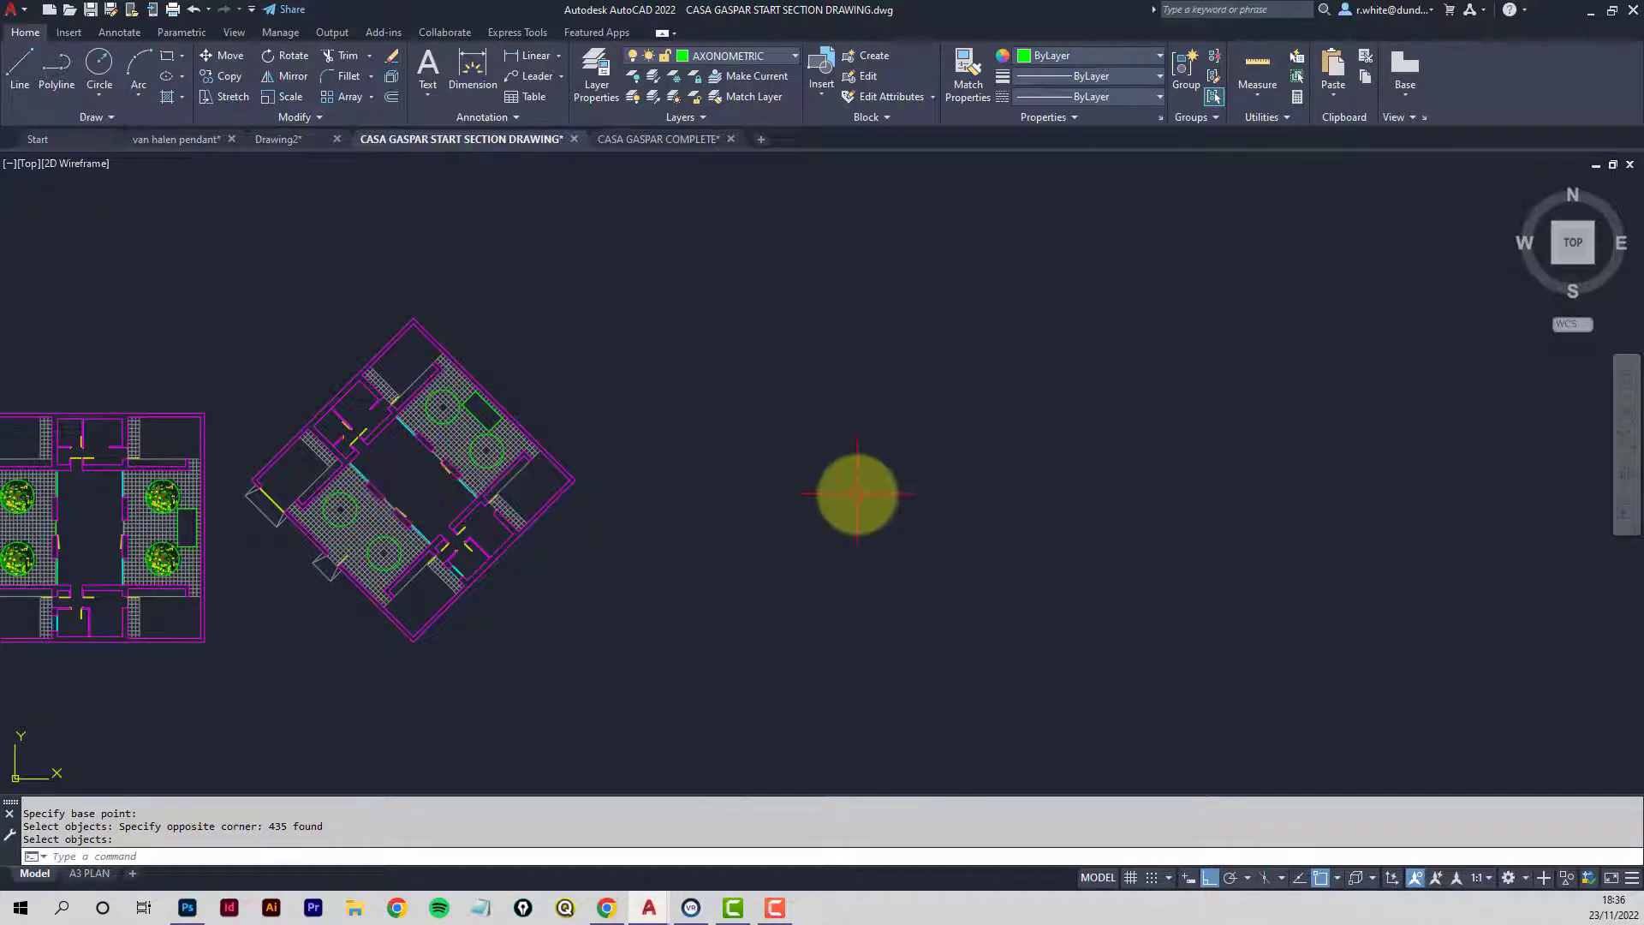
{"action": "key", "text": "ctrl+shift+v"}
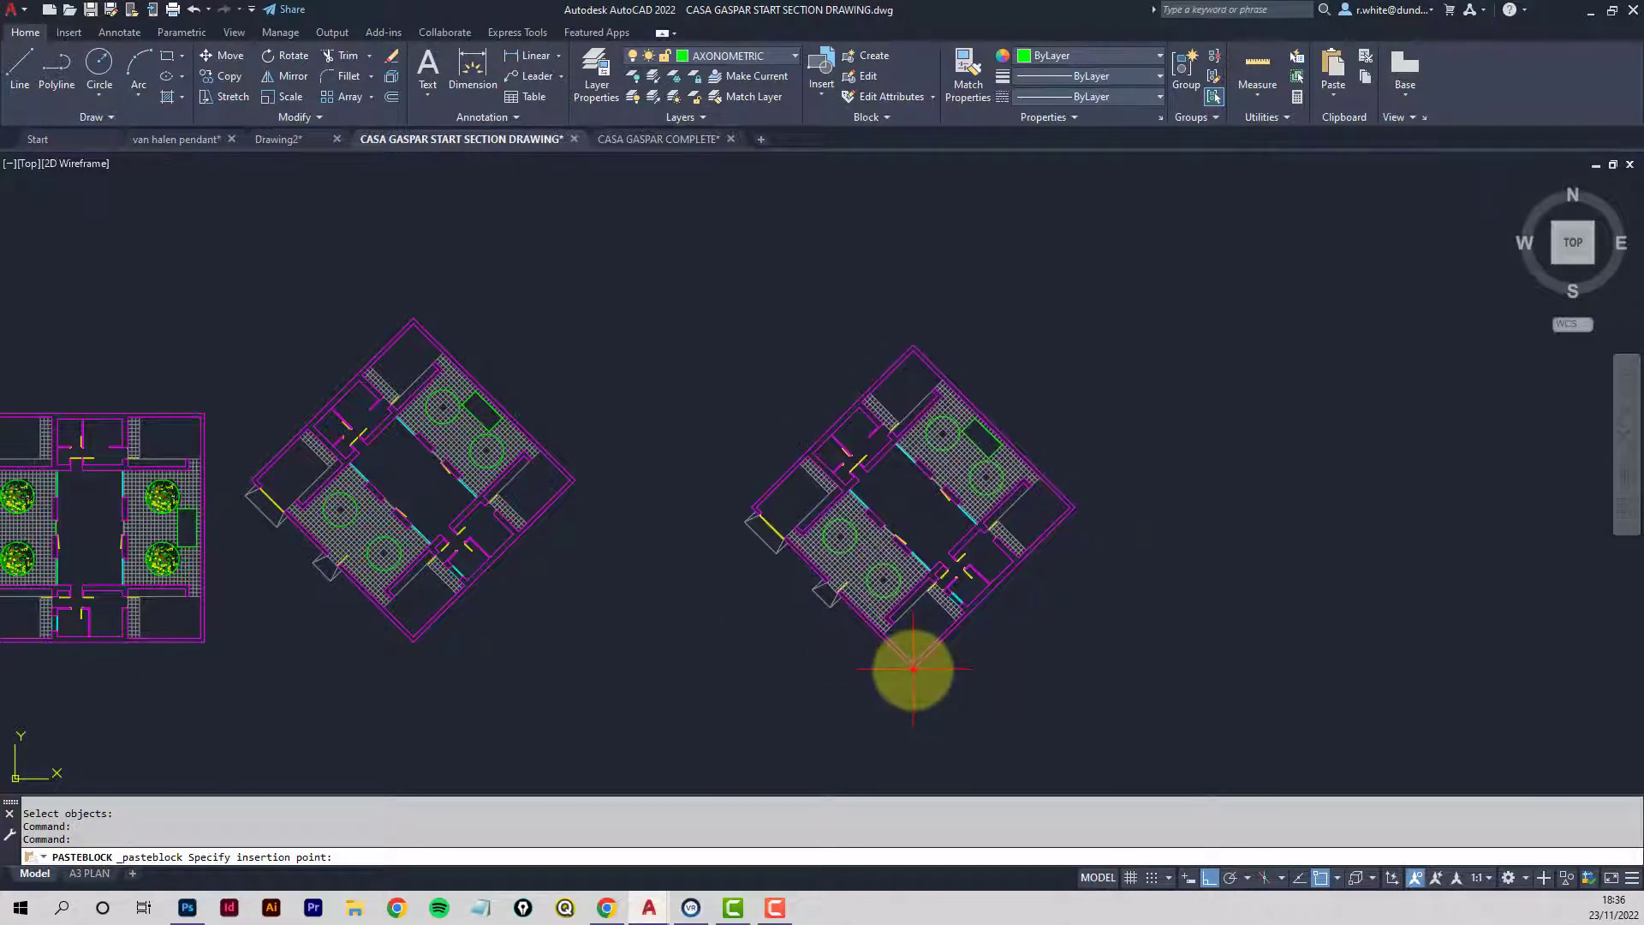
{"action": "key", "text": "Escape"}
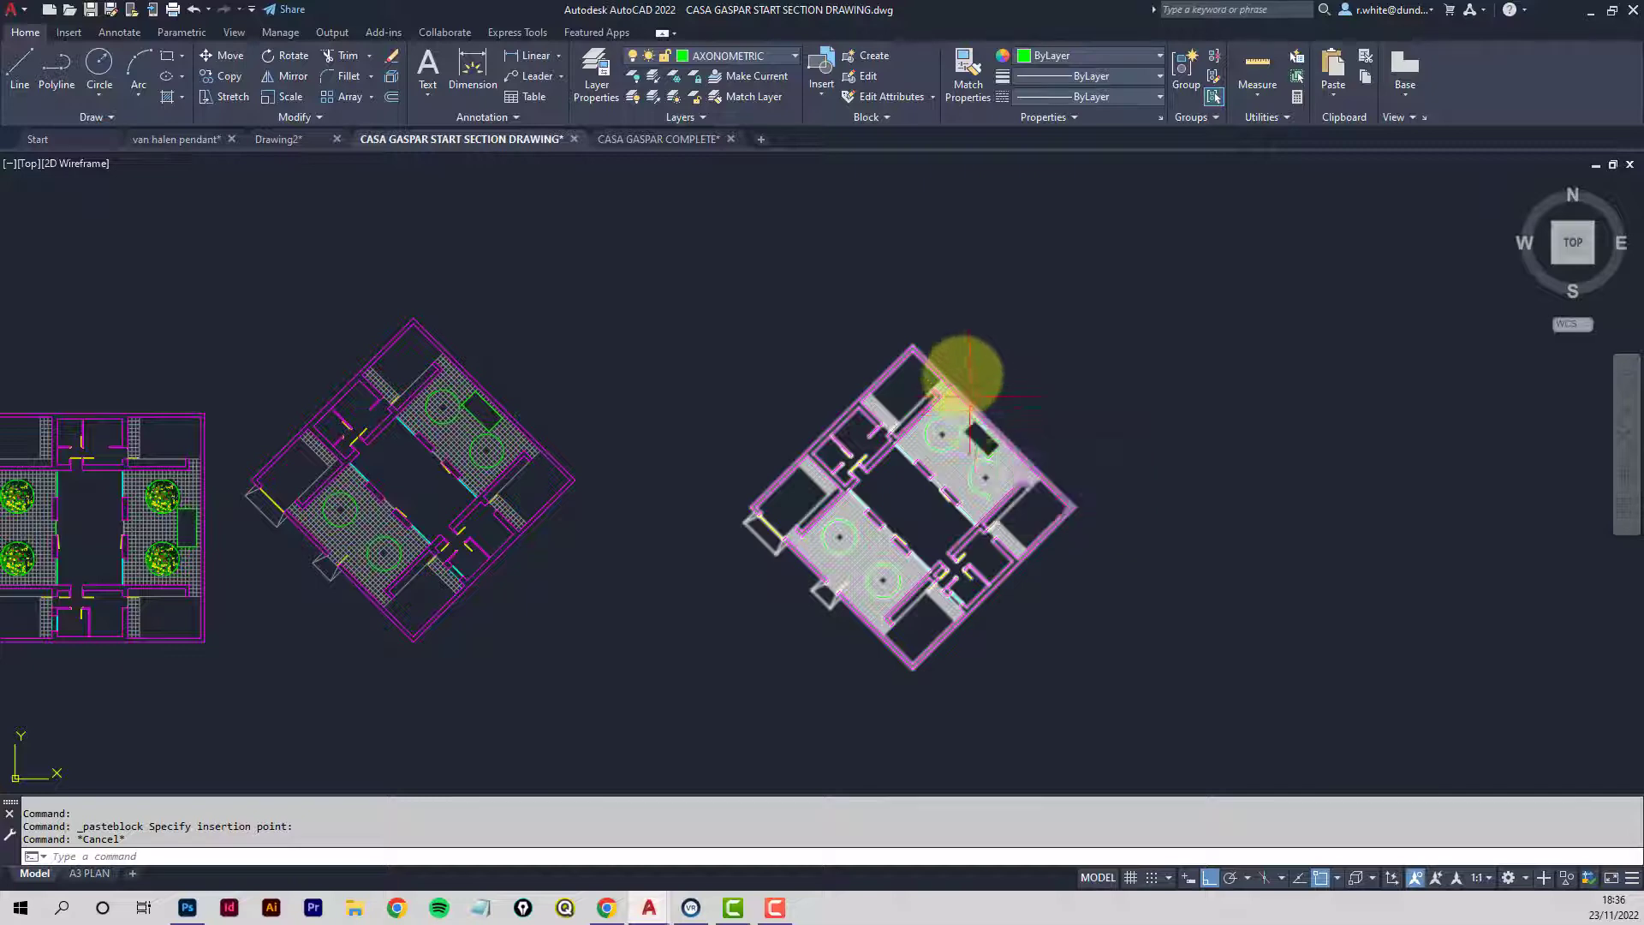
Check the layer list for a suitable layer and assign the pasted plan block to the PLANS AT 45 layer.
{"action": "left_click", "coordinate": [595, 80]}
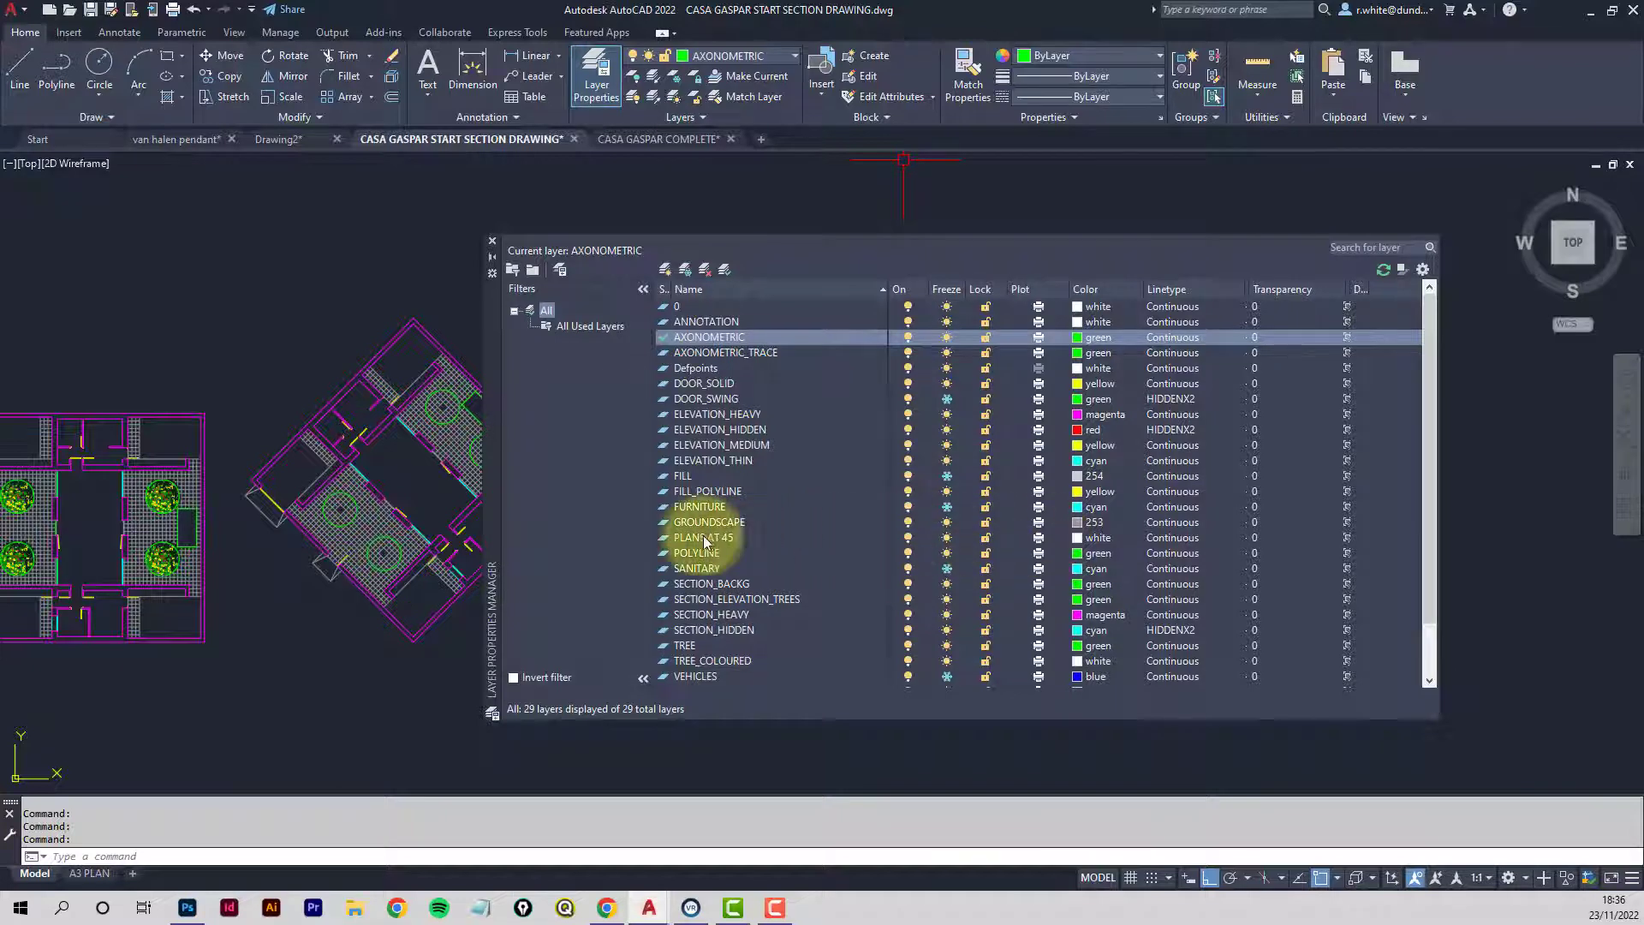
{"action": "left_click", "coordinate": [492, 240]}
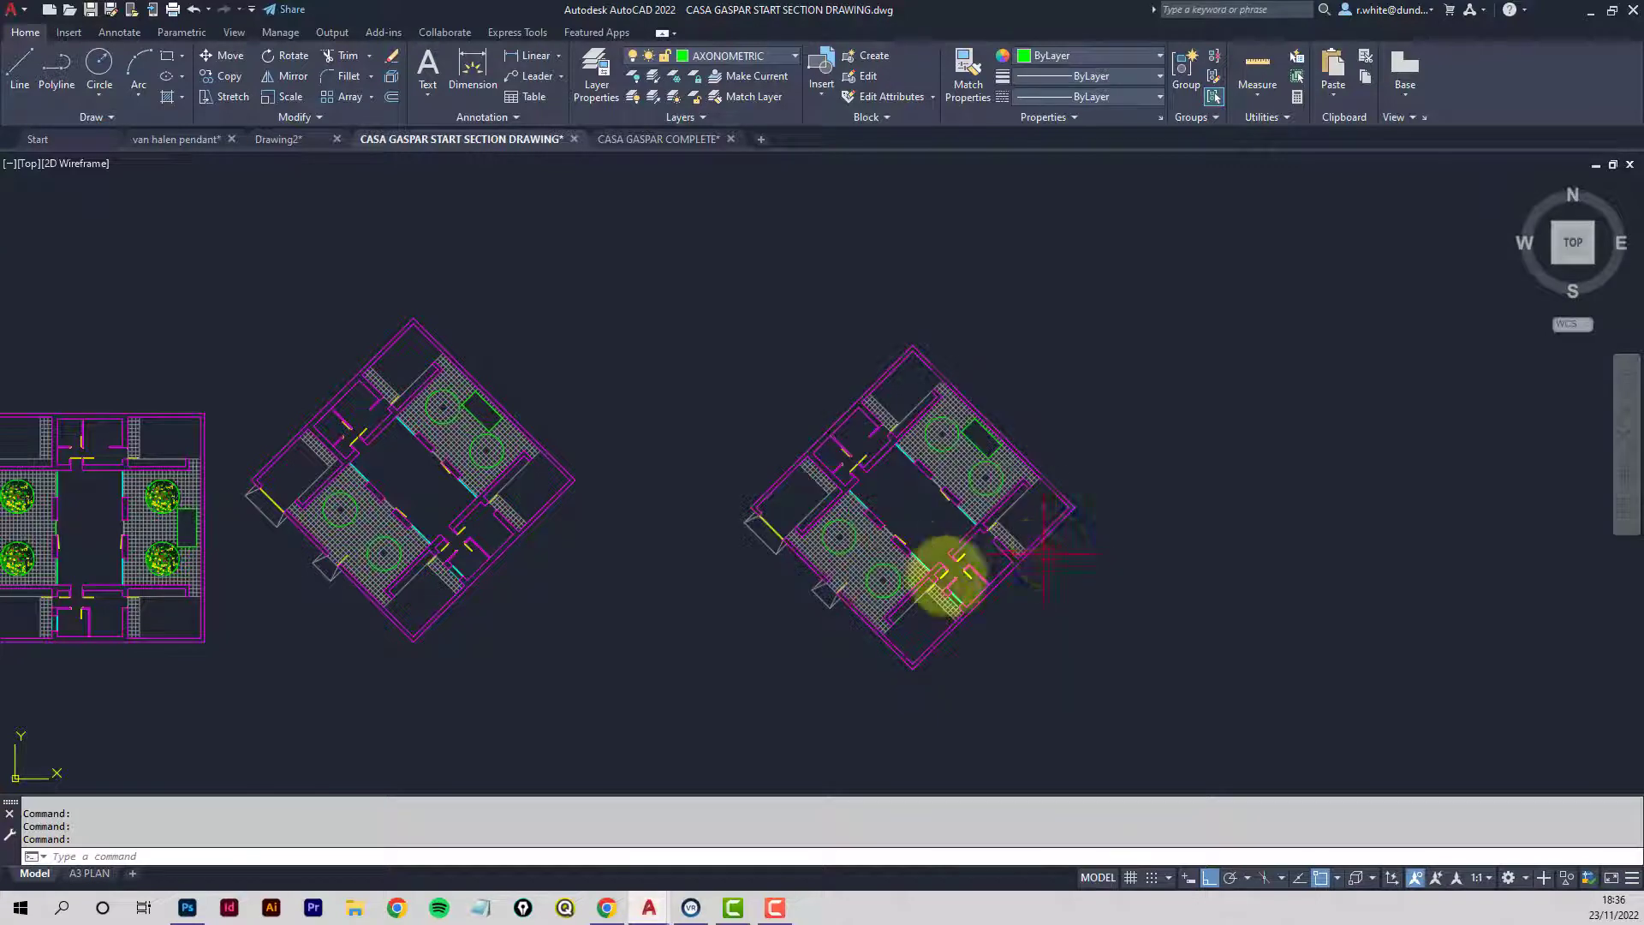
{"action": "left_click", "coordinate": [917, 573]}
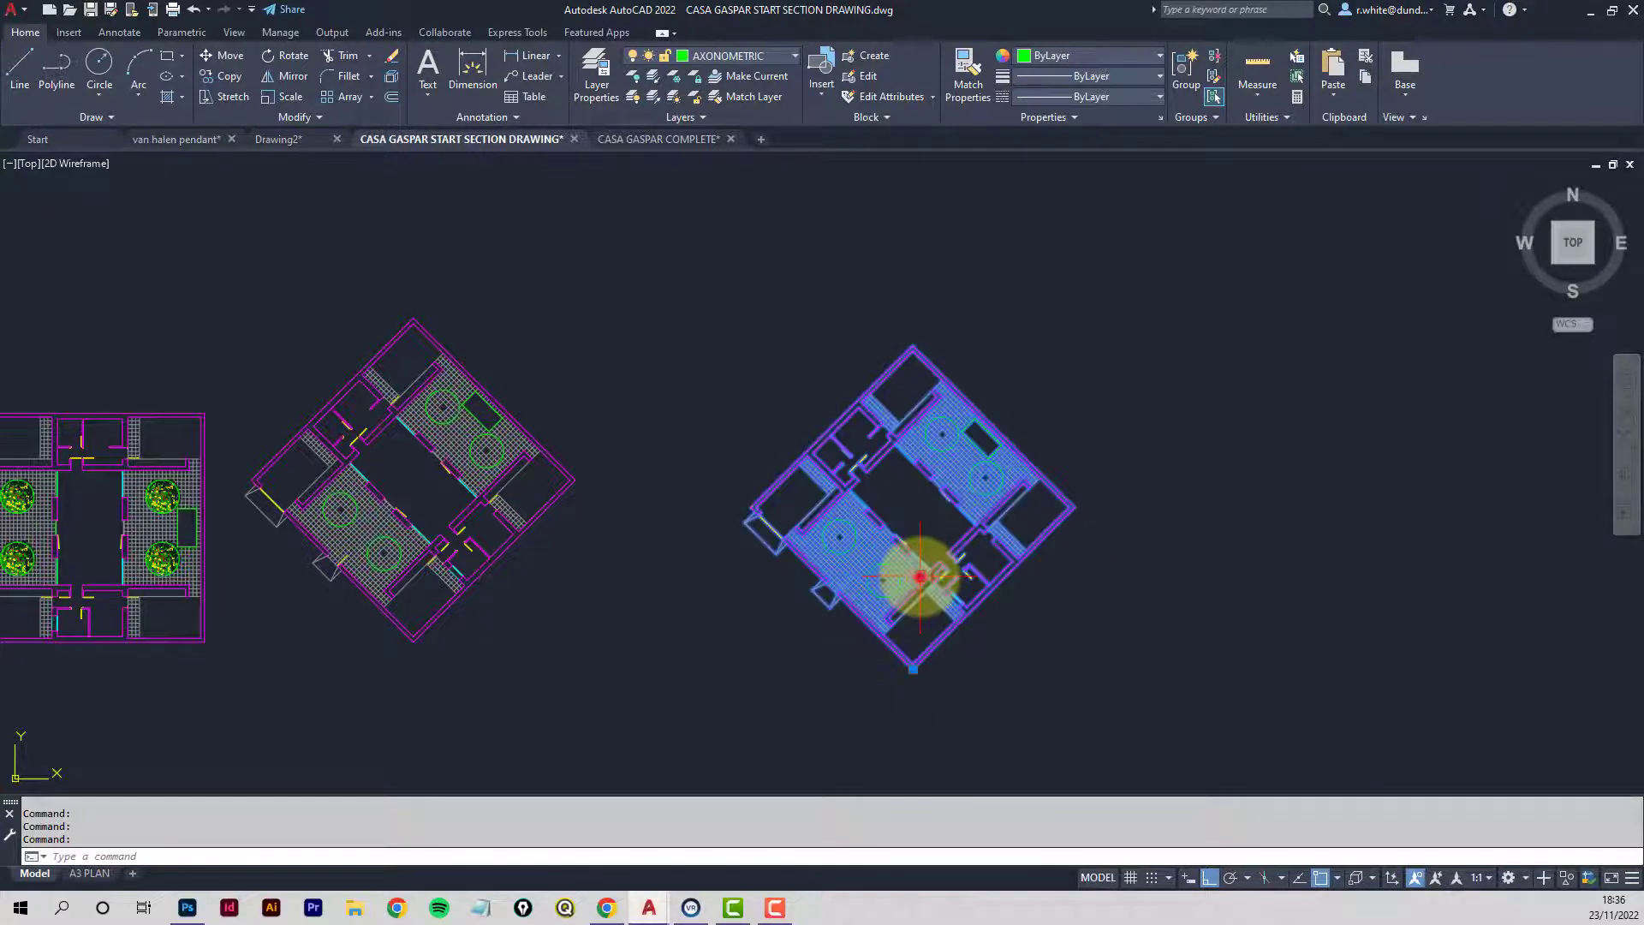
{"action": "left_click", "coordinate": [795, 60]}
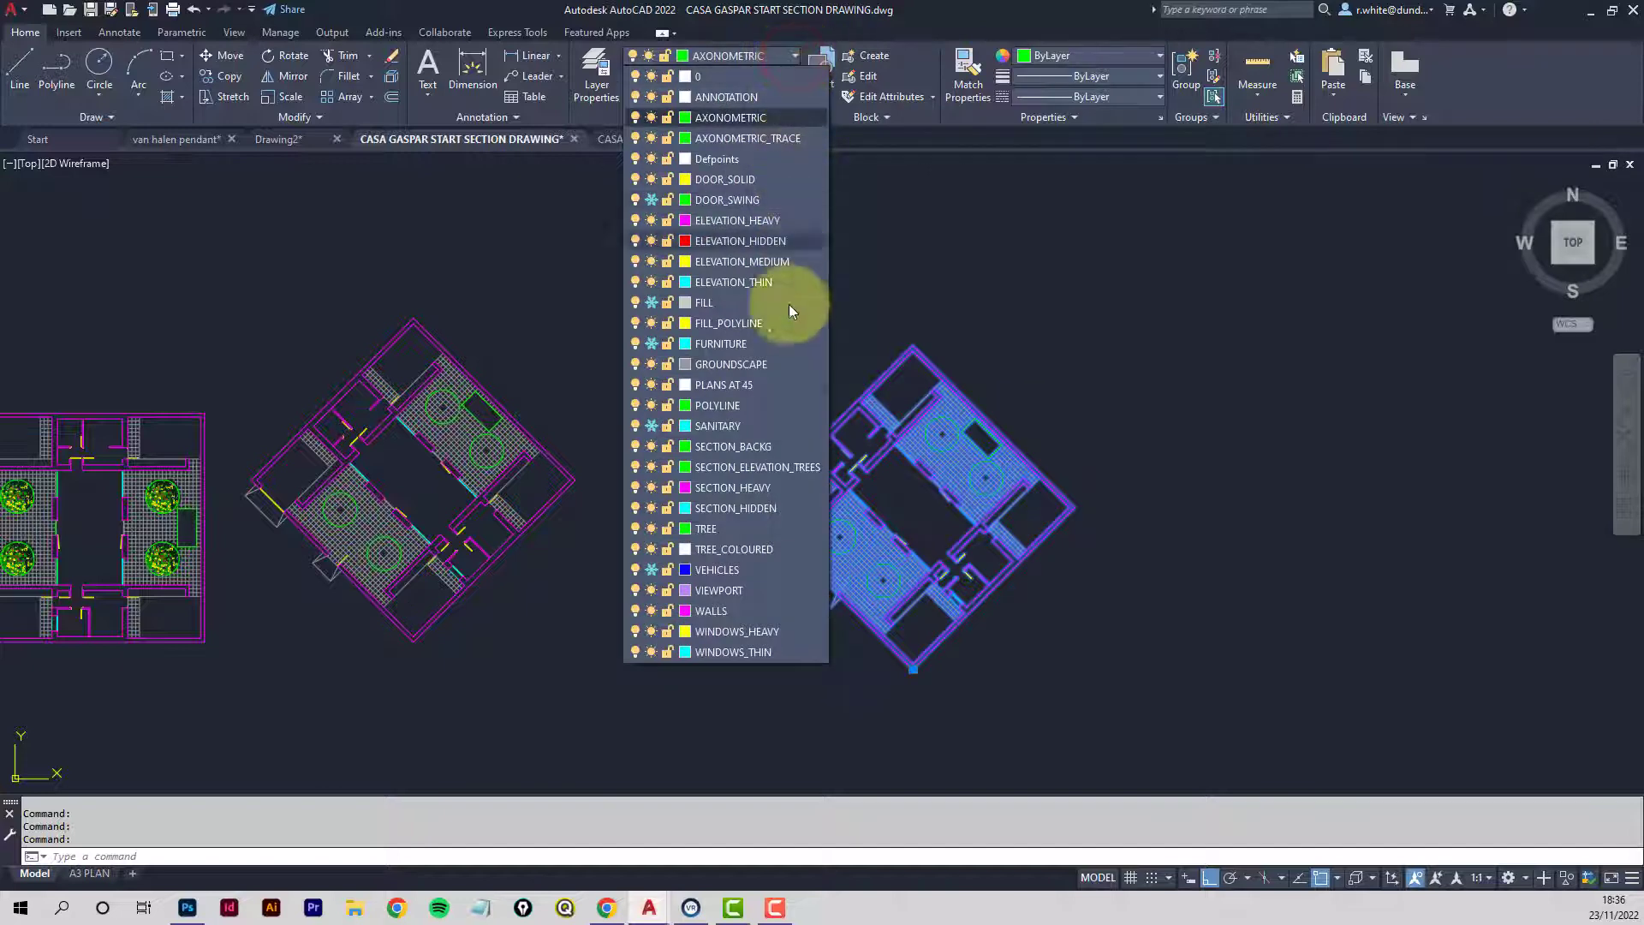
{"action": "left_click", "coordinate": [742, 385]}
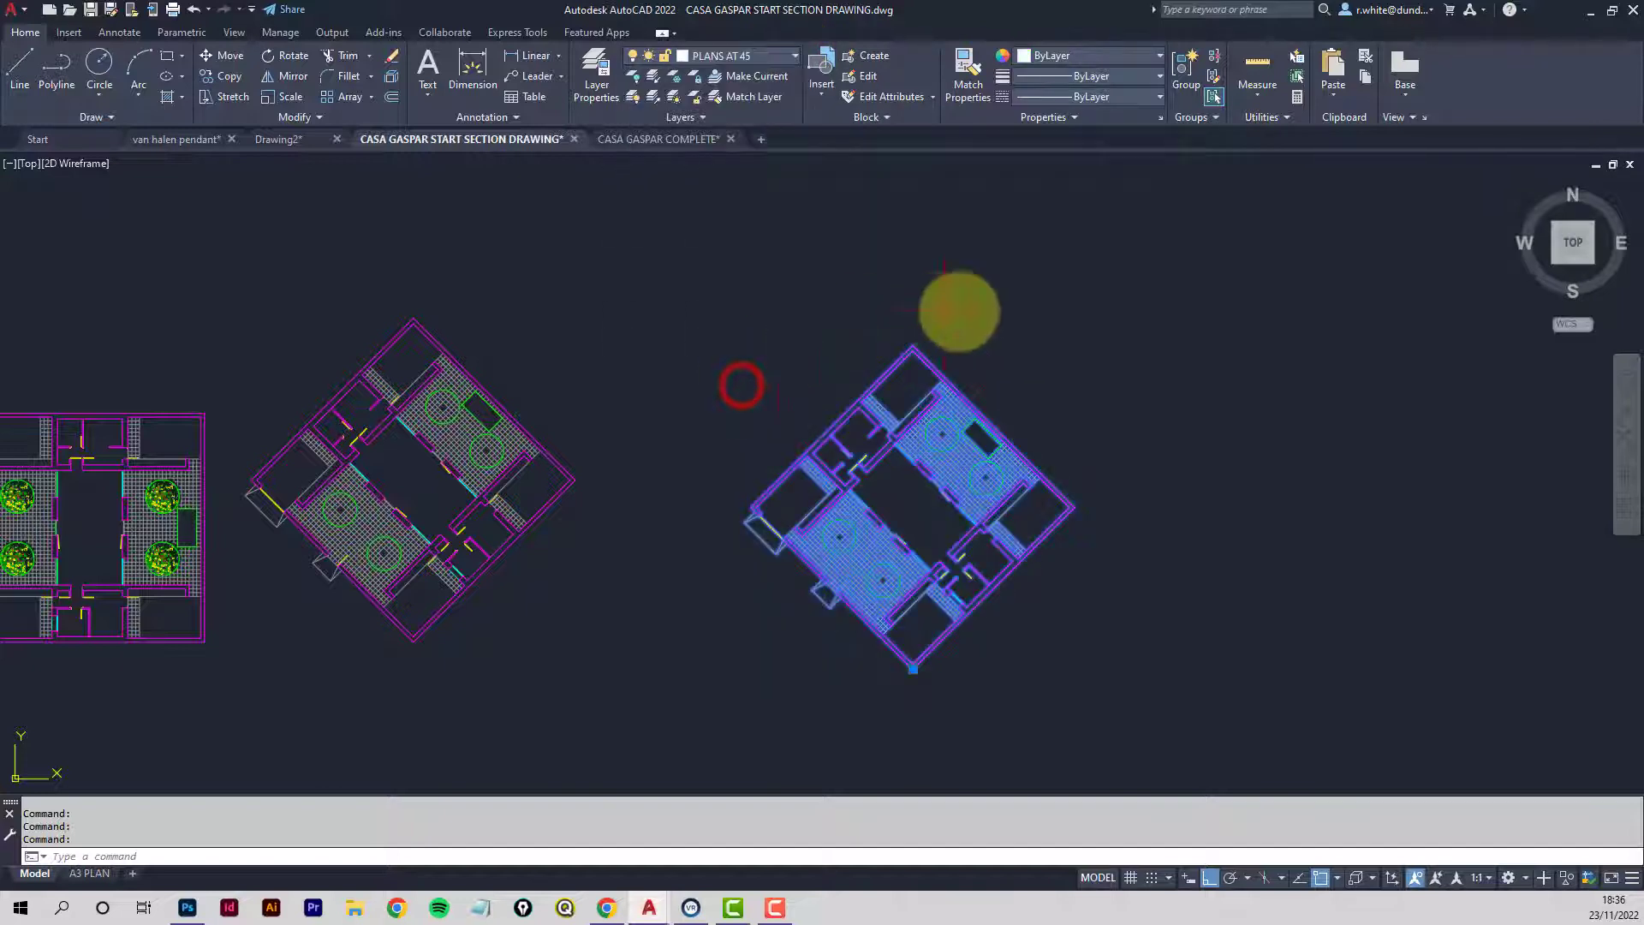
{"action": "key", "text": "Escape"}
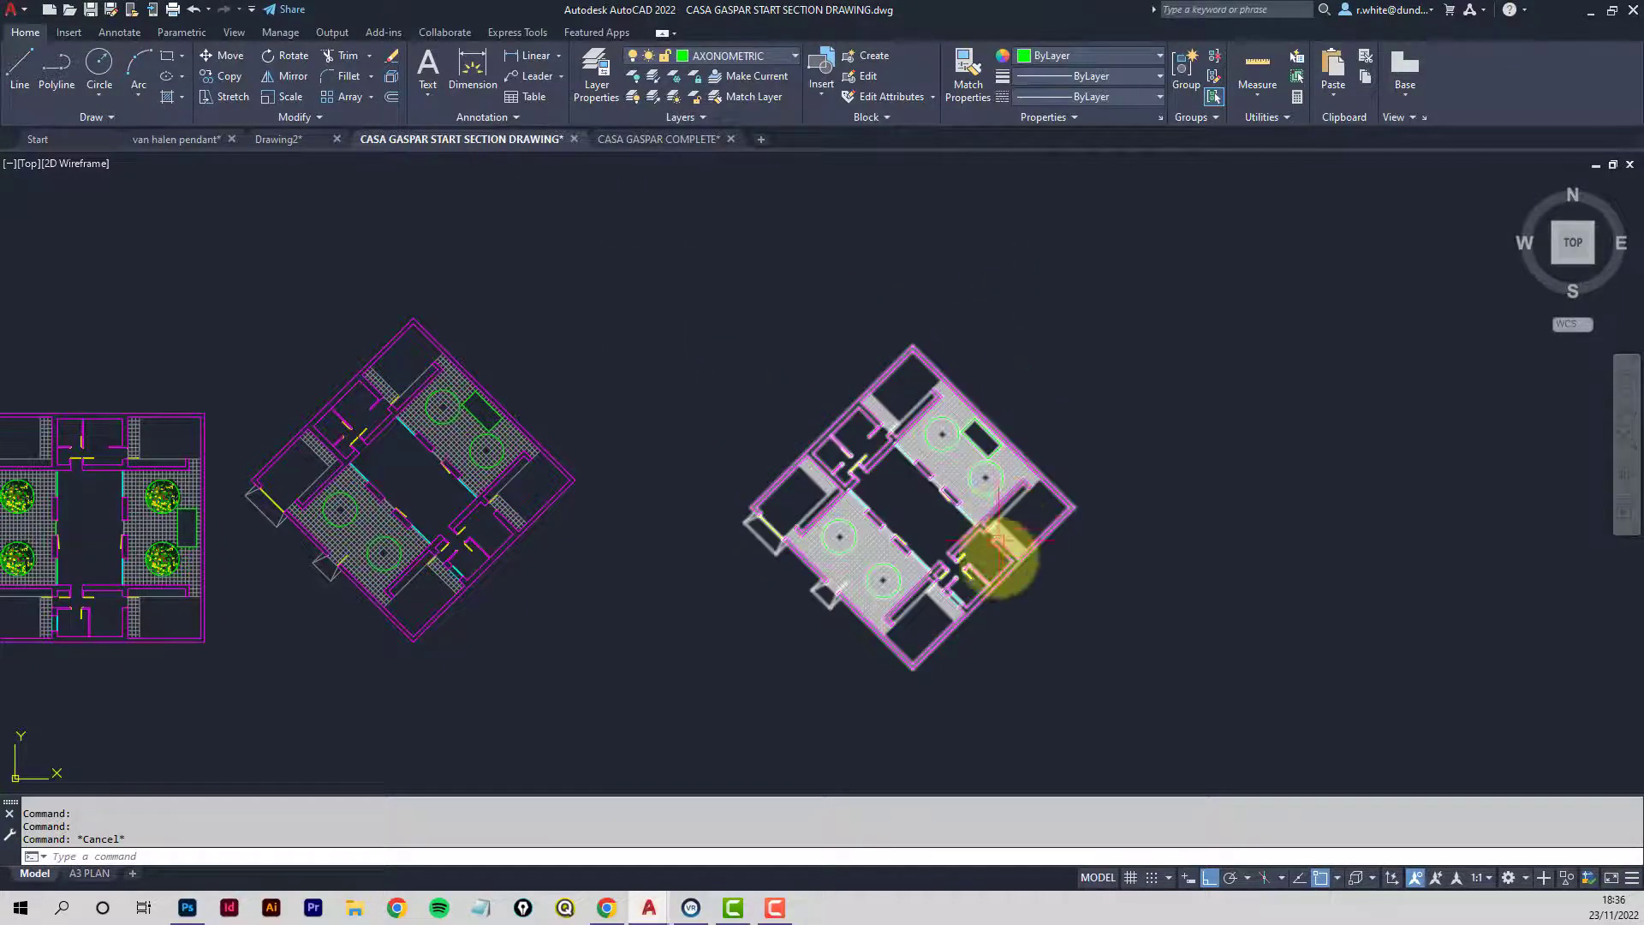
Examine the finished axonometrics in the CASA GASPAR COMPLETE drawing, and return to CASA GASPAR START SECTION DRAWING.
{"action": "scroll", "coordinate": [1034, 523], "scroll_direction": "up", "scroll_amount": 2}
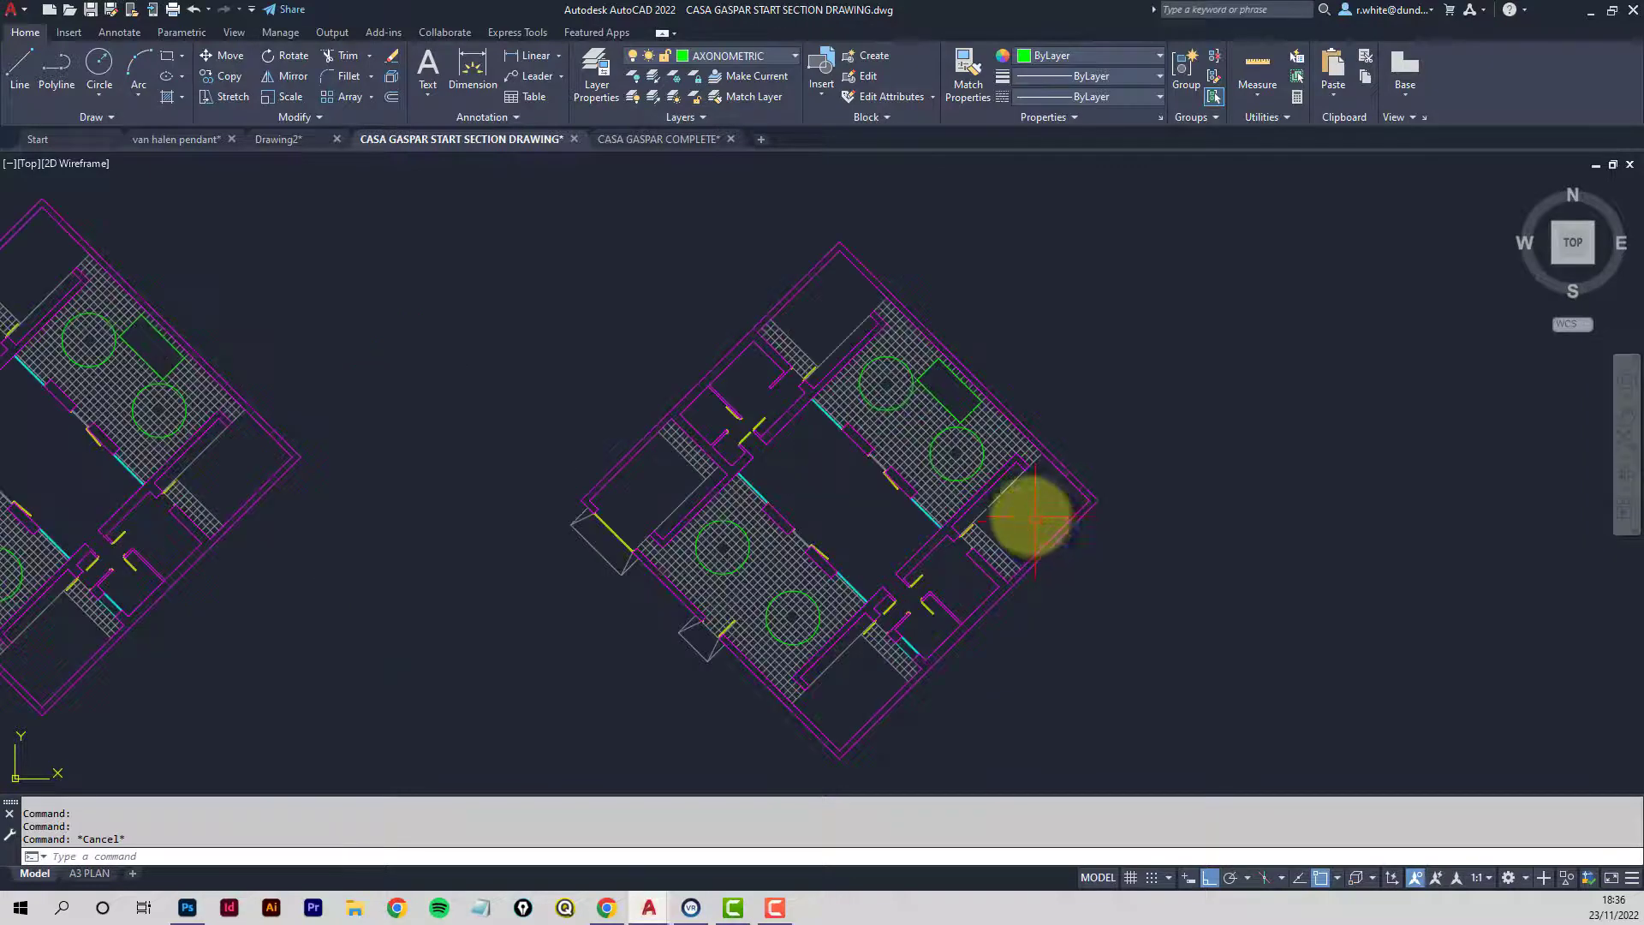
{"action": "left_click", "coordinate": [660, 139]}
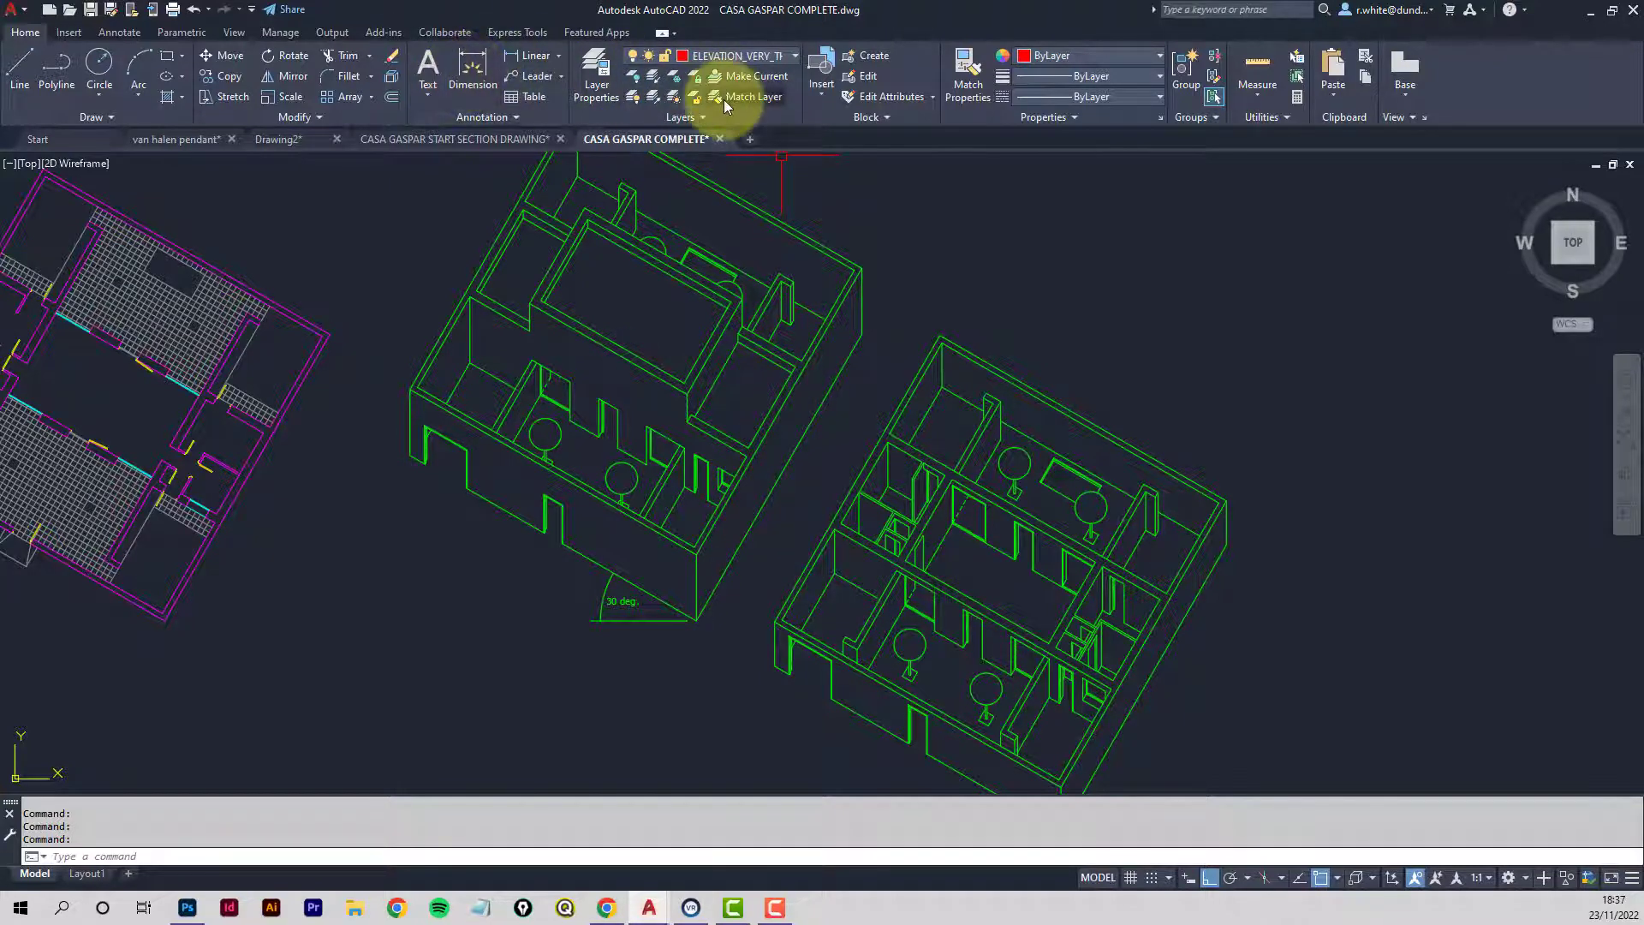
{"action": "left_click", "coordinate": [449, 139]}
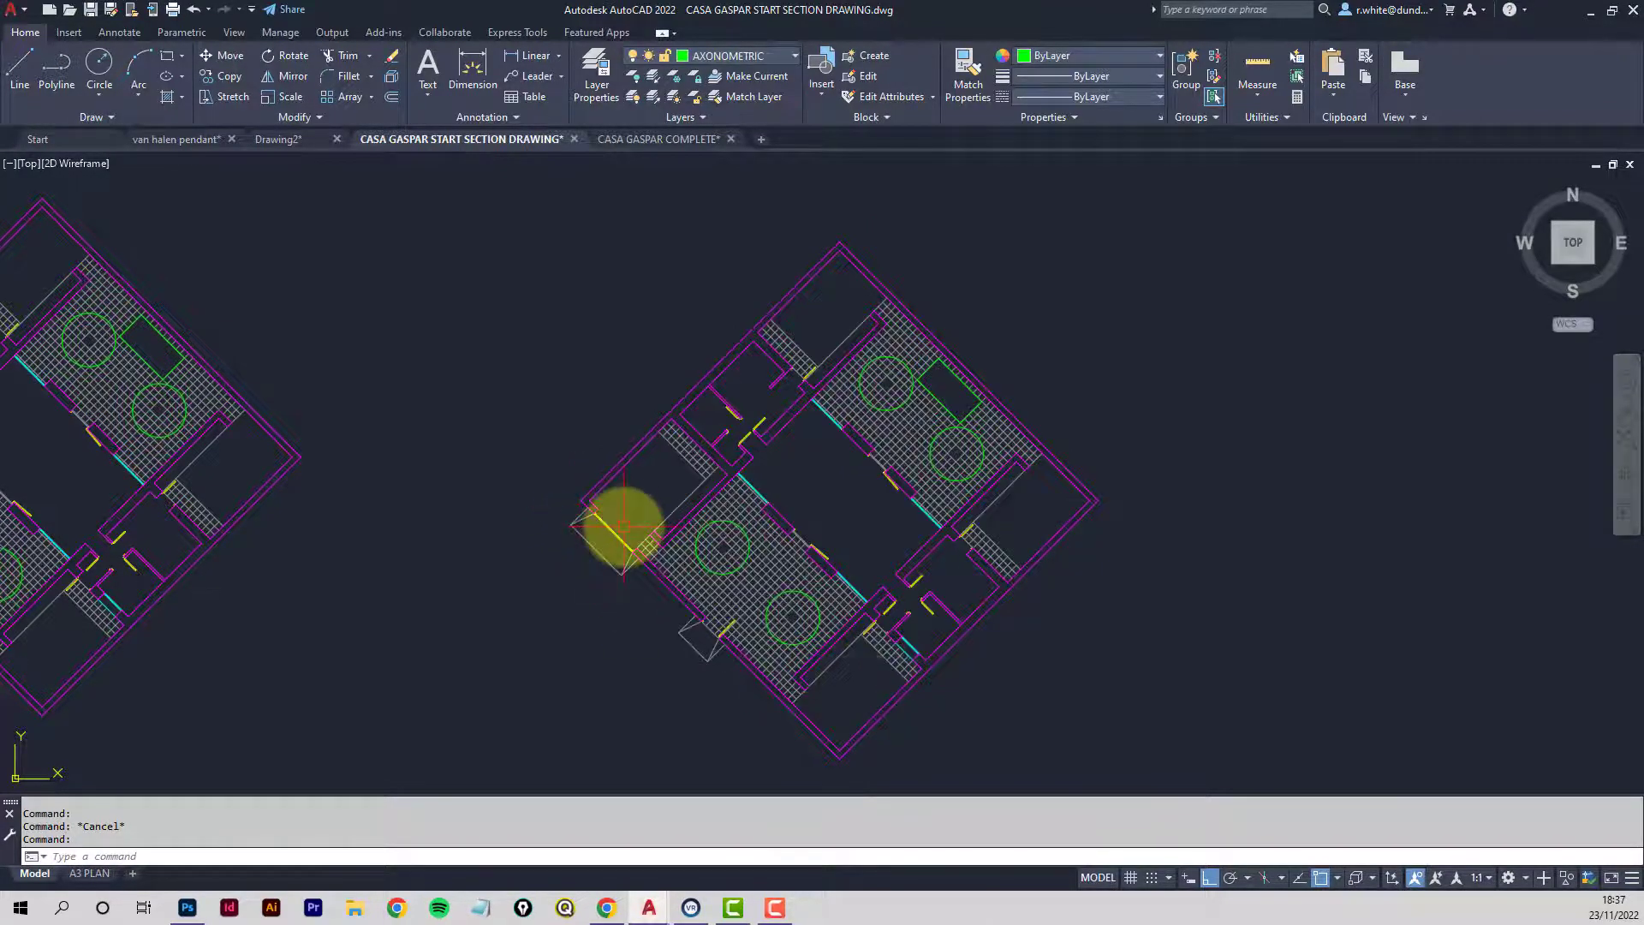
Copy the rotated plan block vertically upwards twice, at distances of 2100 and 2400 from the original.
{"action": "scroll", "coordinate": [624, 527], "scroll_direction": "up", "scroll_amount": 4}
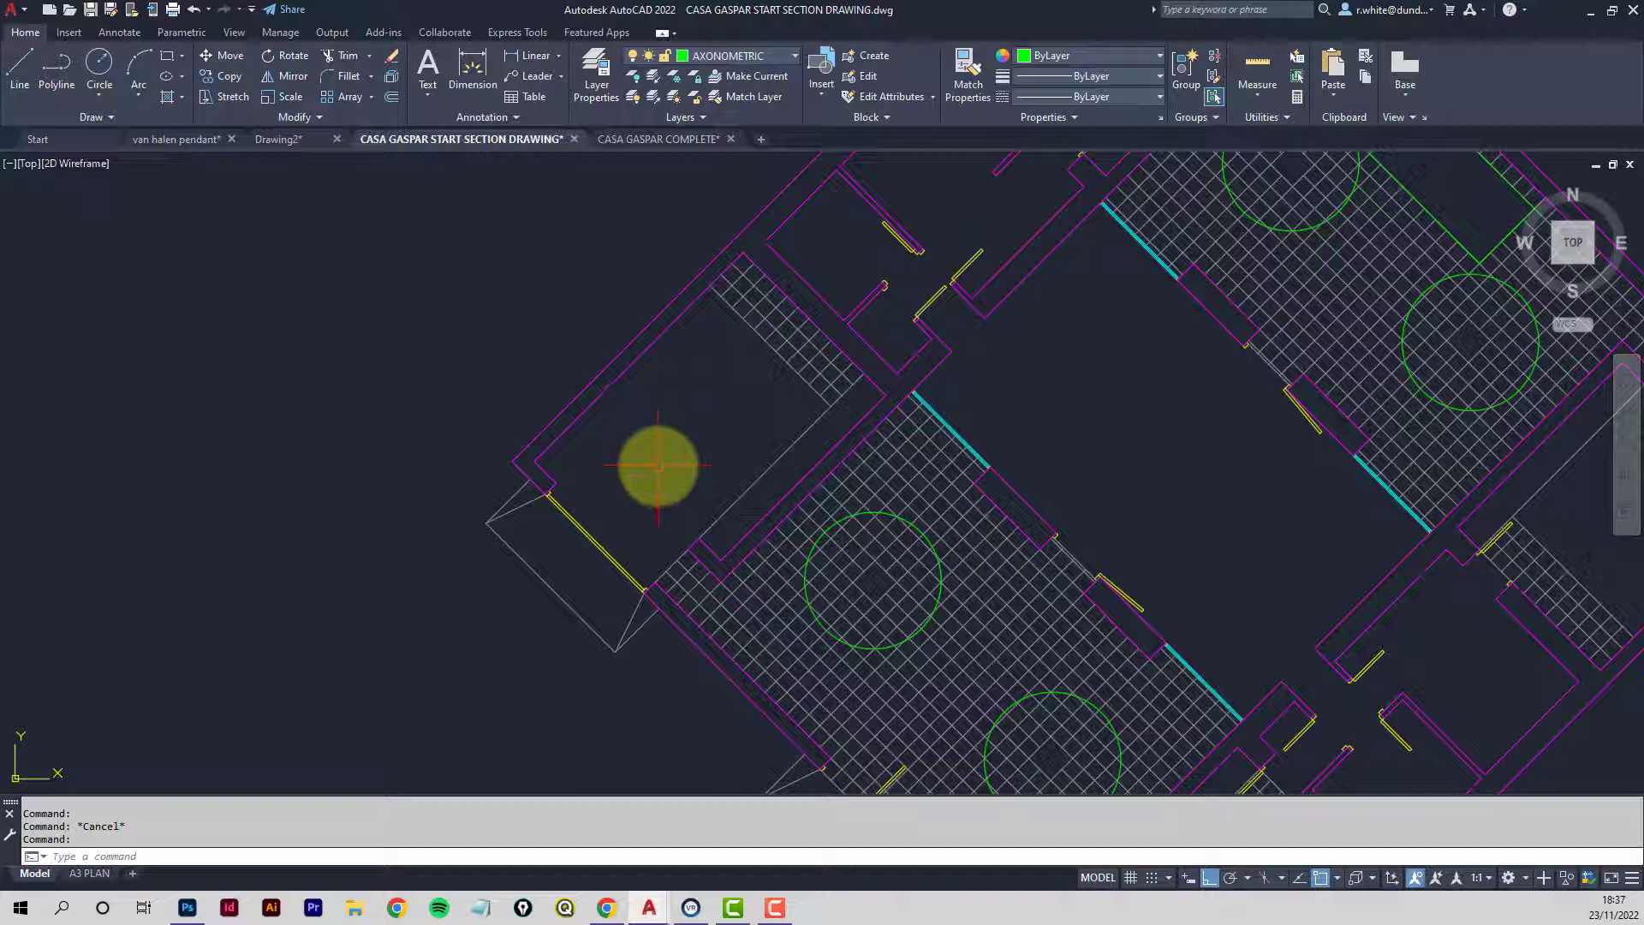
{"action": "scroll", "coordinate": [658, 466], "scroll_direction": "down", "scroll_amount": 3}
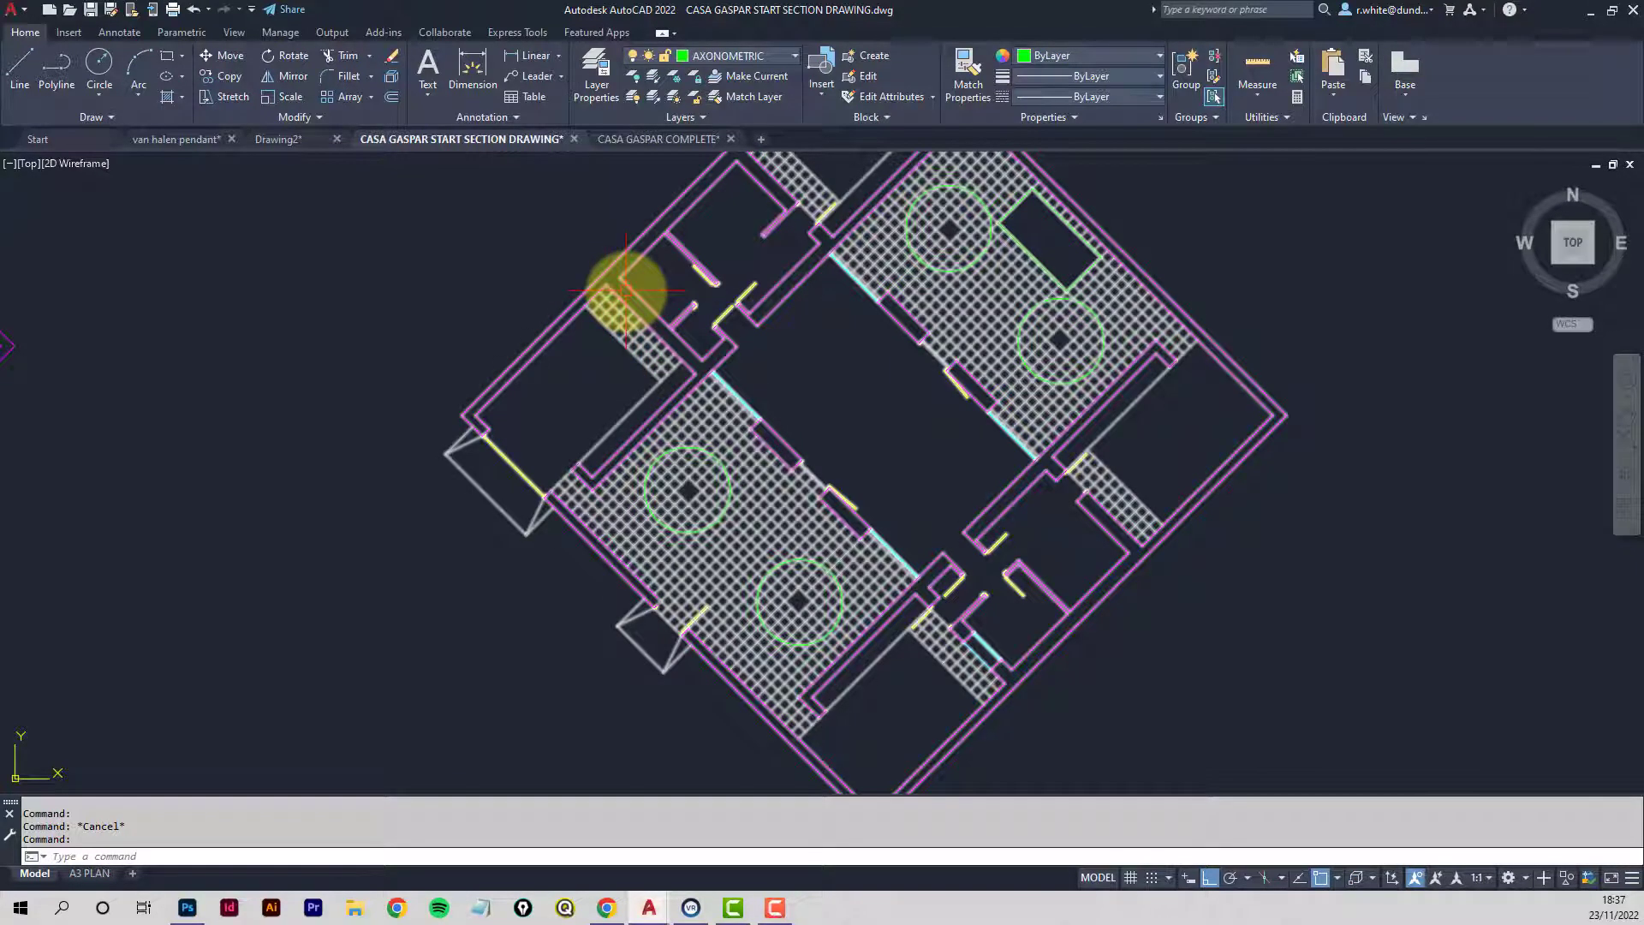
{"action": "mouse_move", "coordinate": [626, 291]}
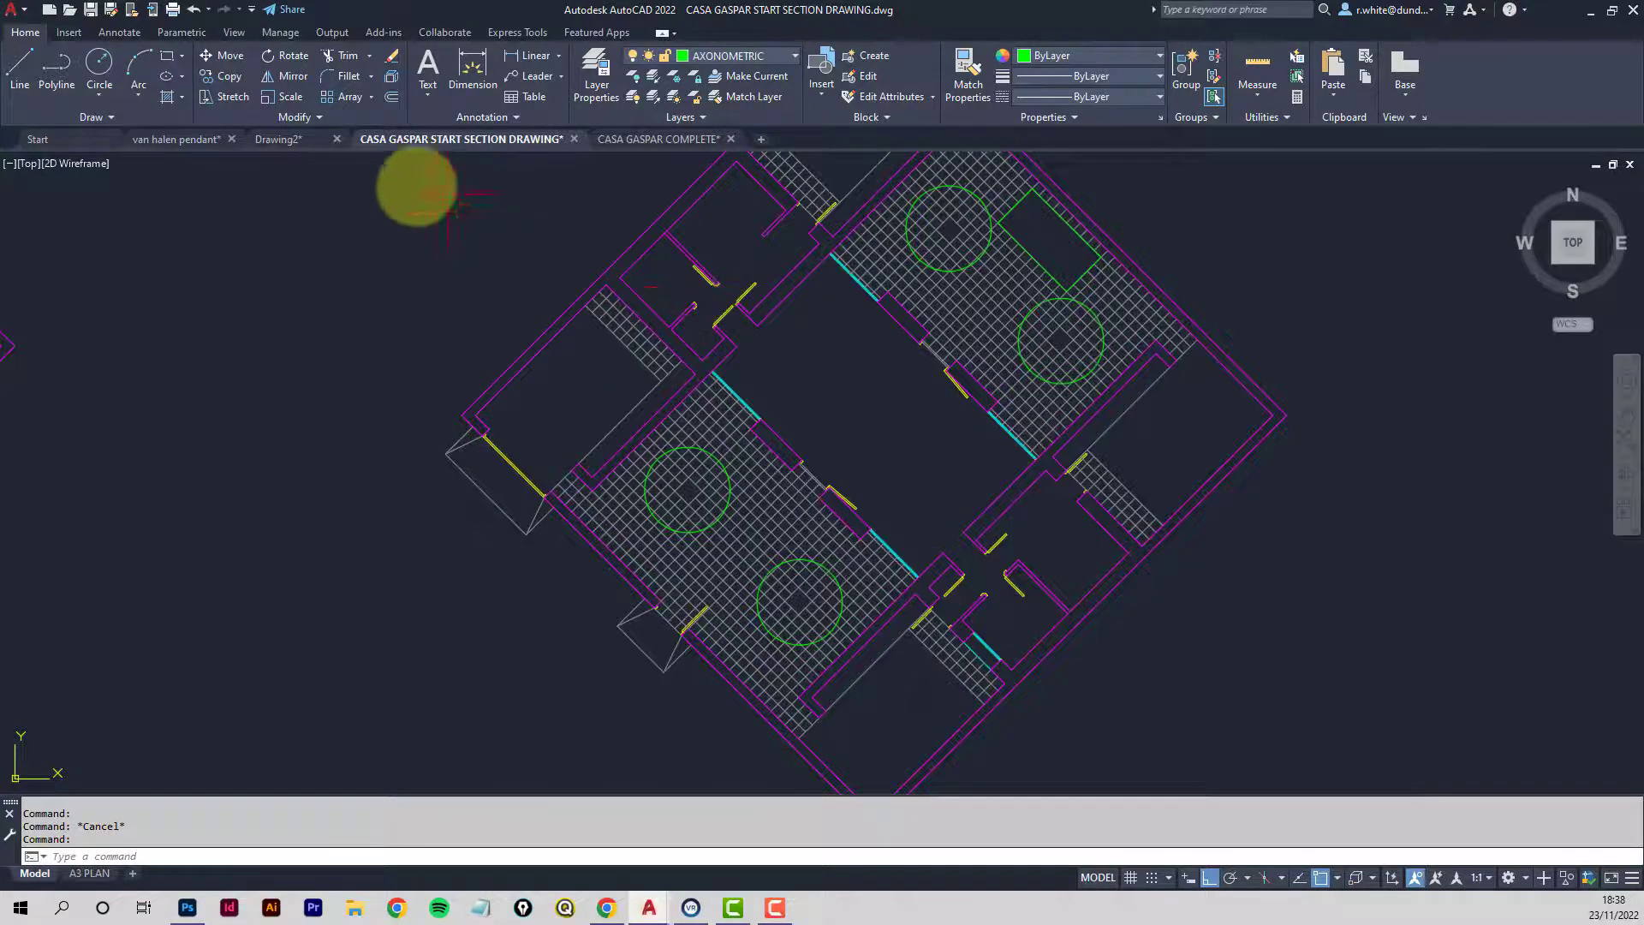
{"action": "left_click", "coordinate": [227, 77]}
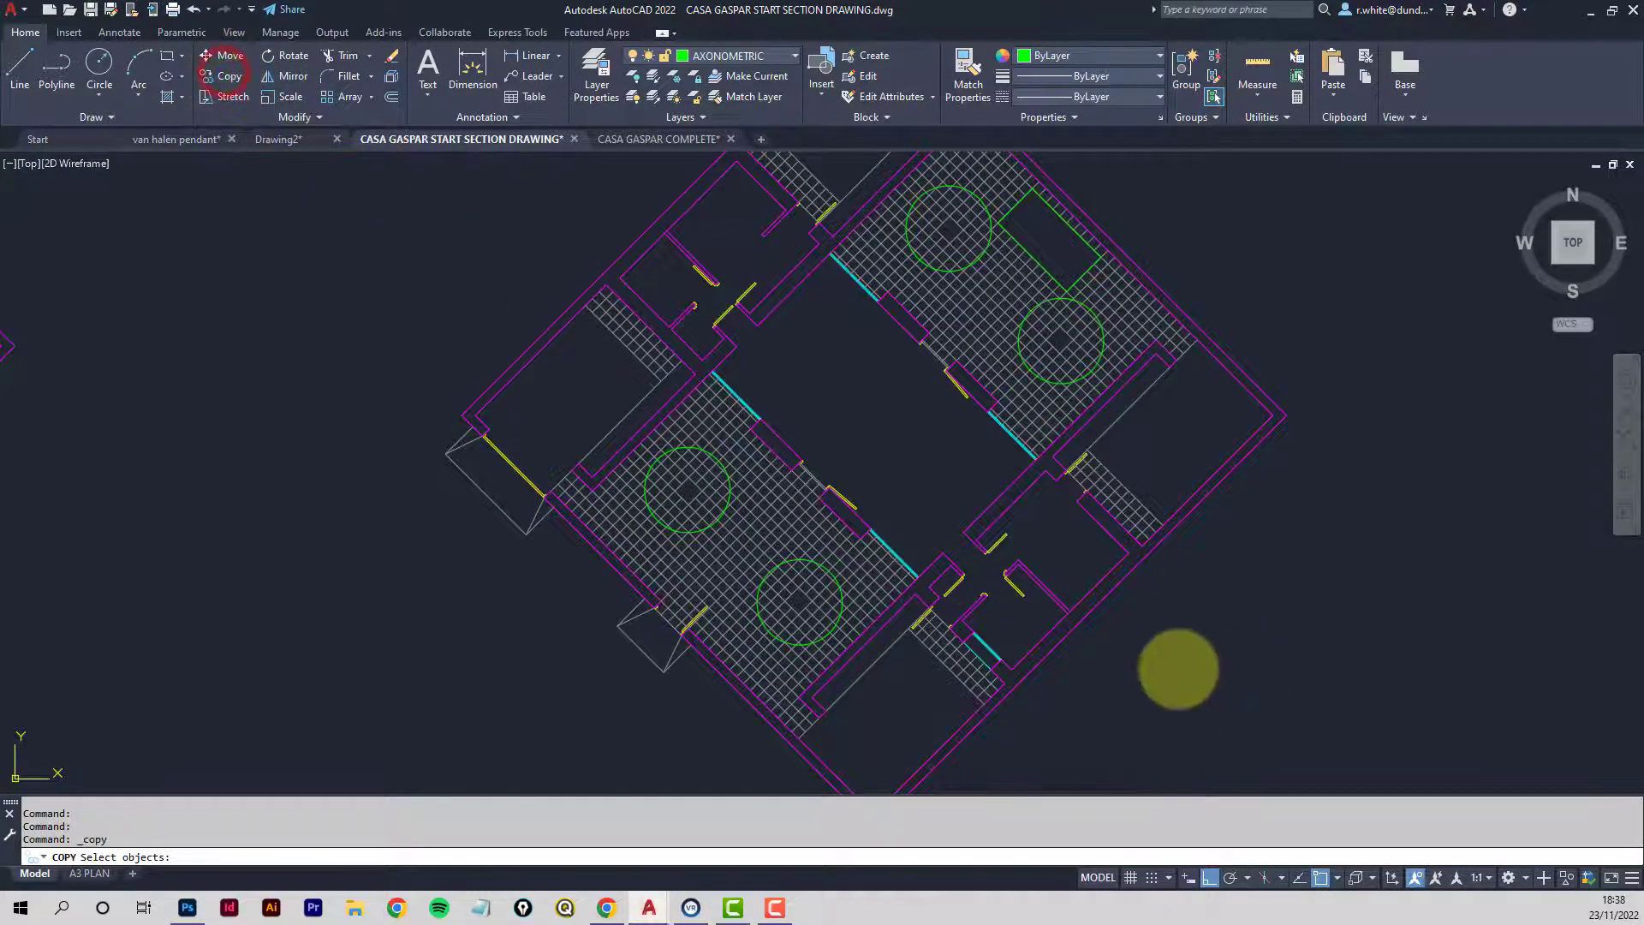
{"action": "left_click", "coordinate": [1081, 624]}
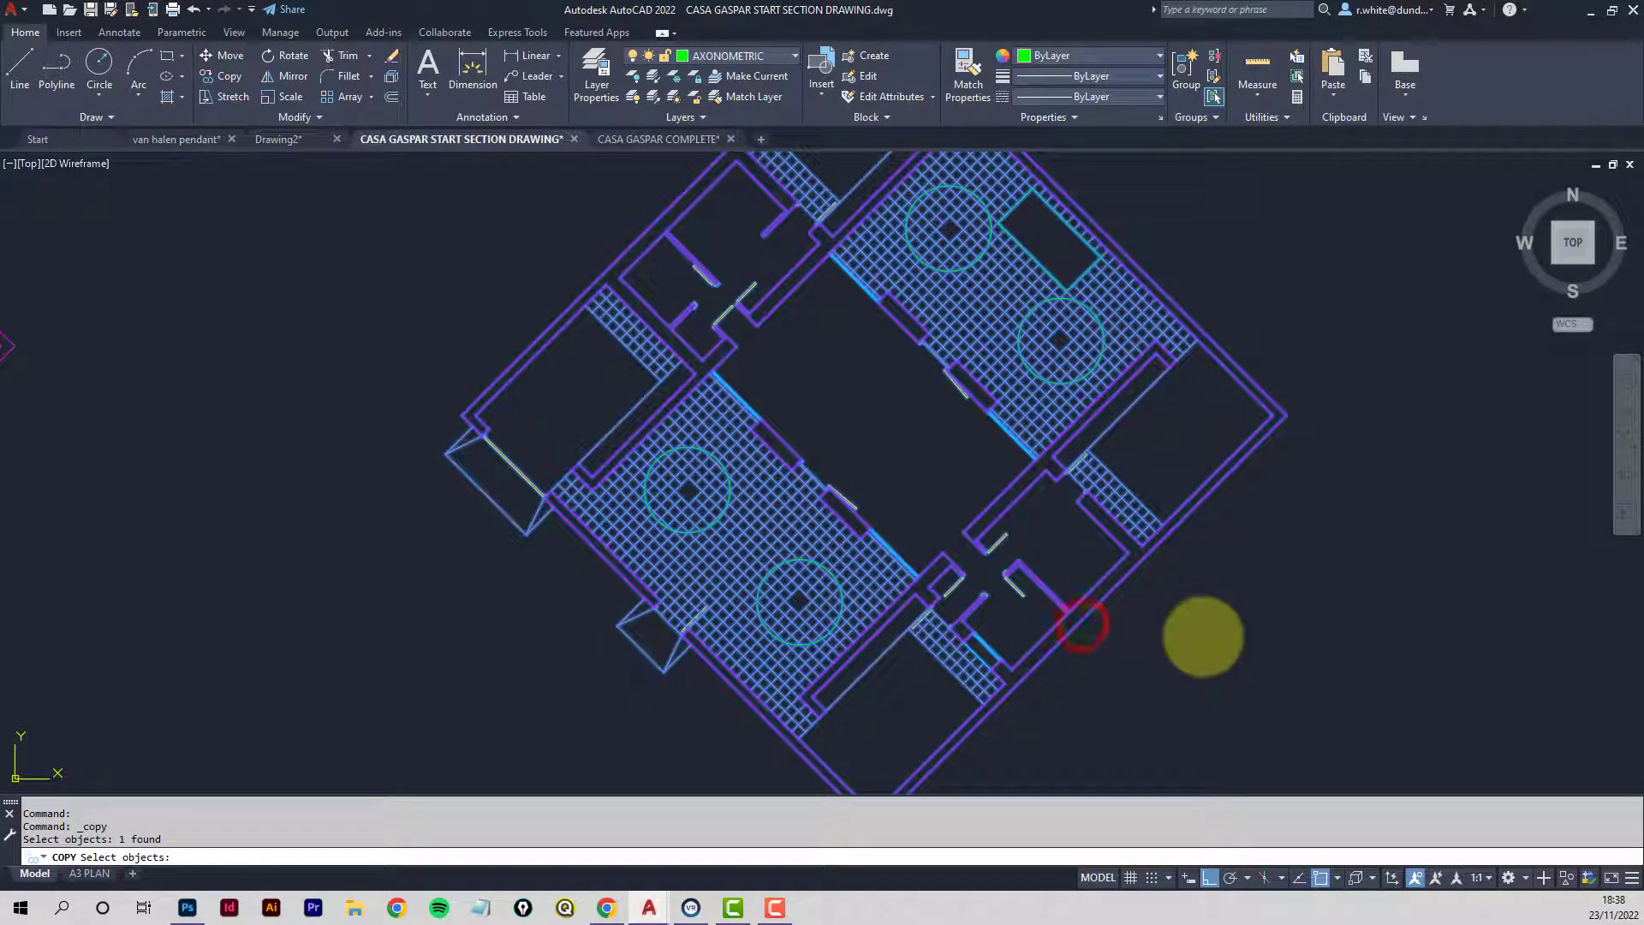
{"action": "key", "text": "Return"}
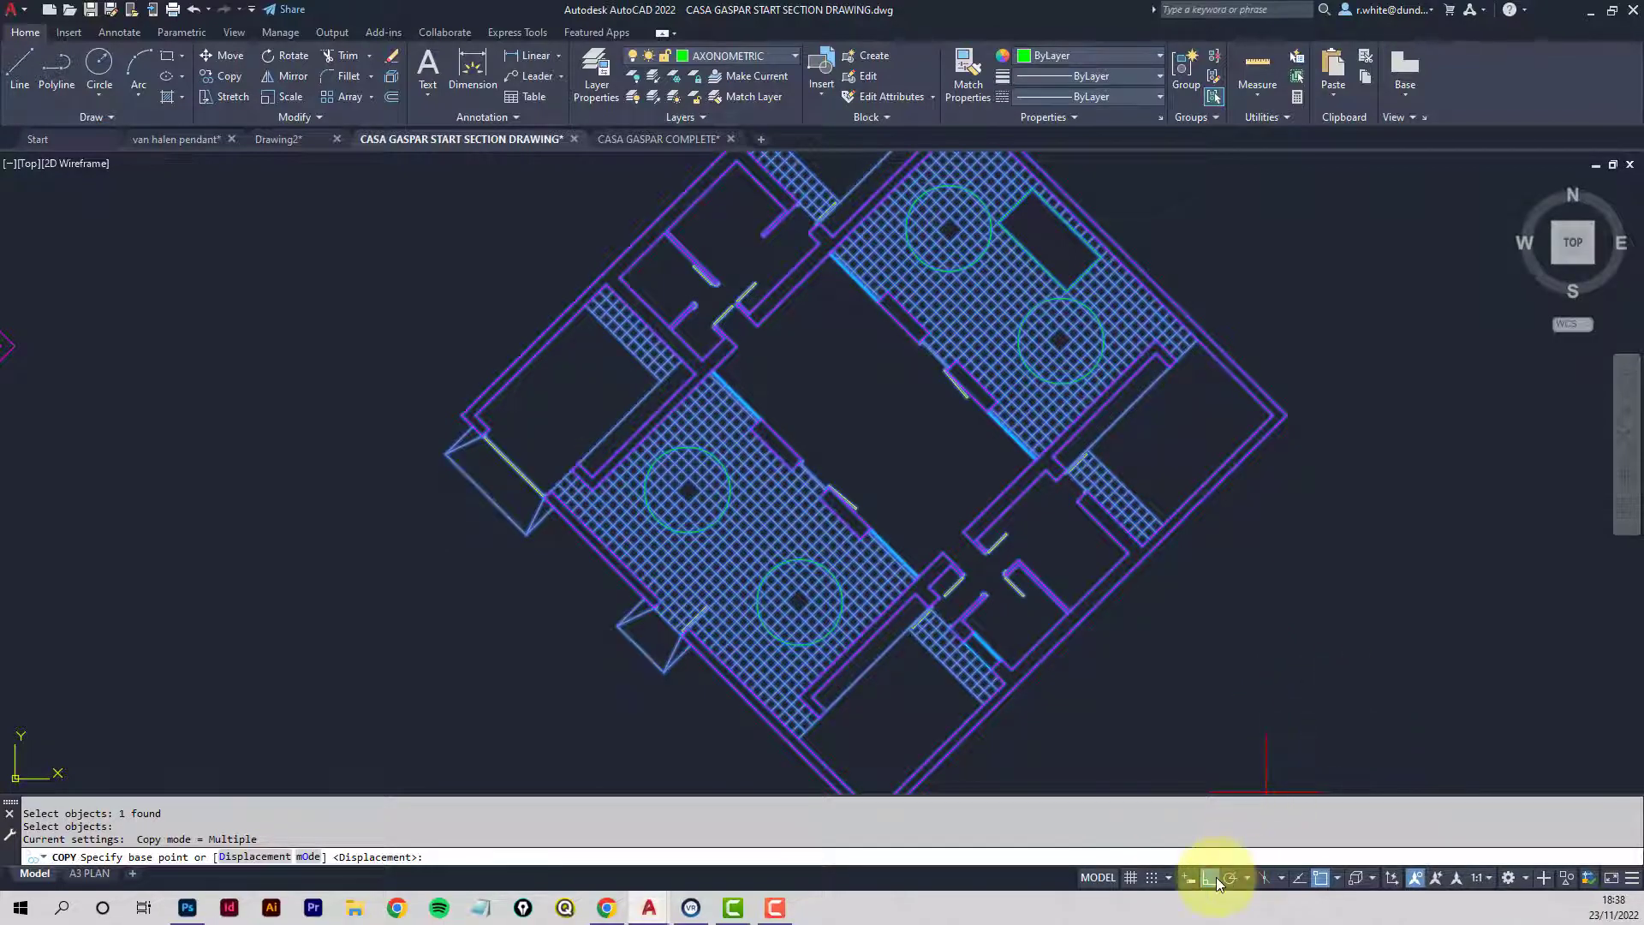
{"action": "left_click", "coordinate": [1395, 724]}
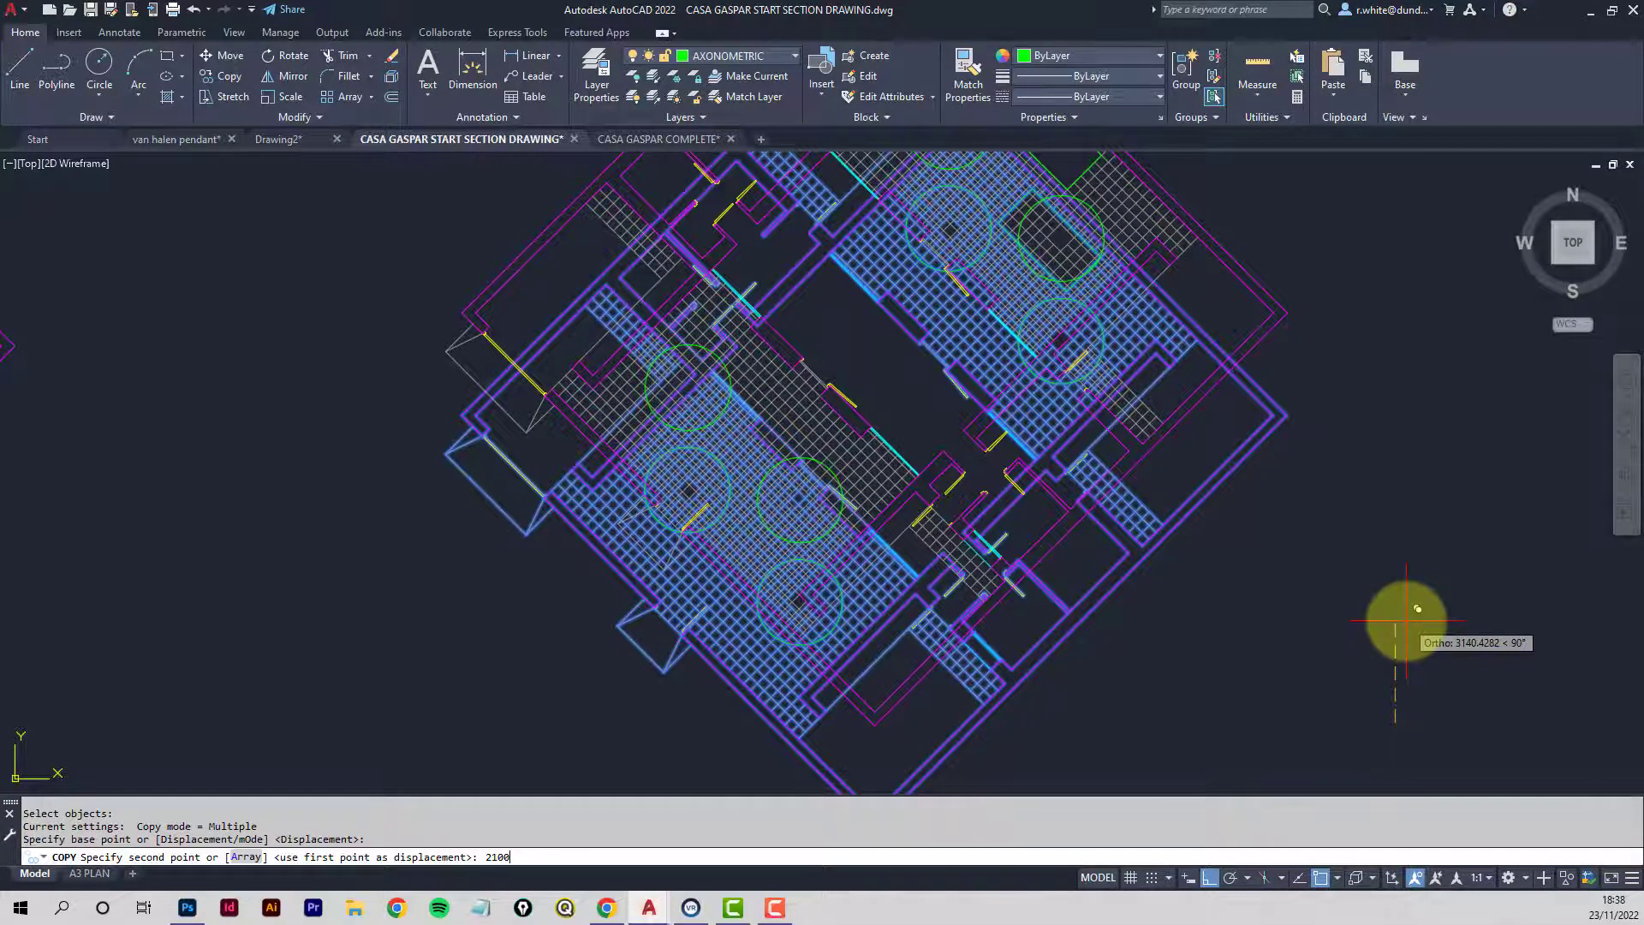
{"action": "key", "text": "Return"}
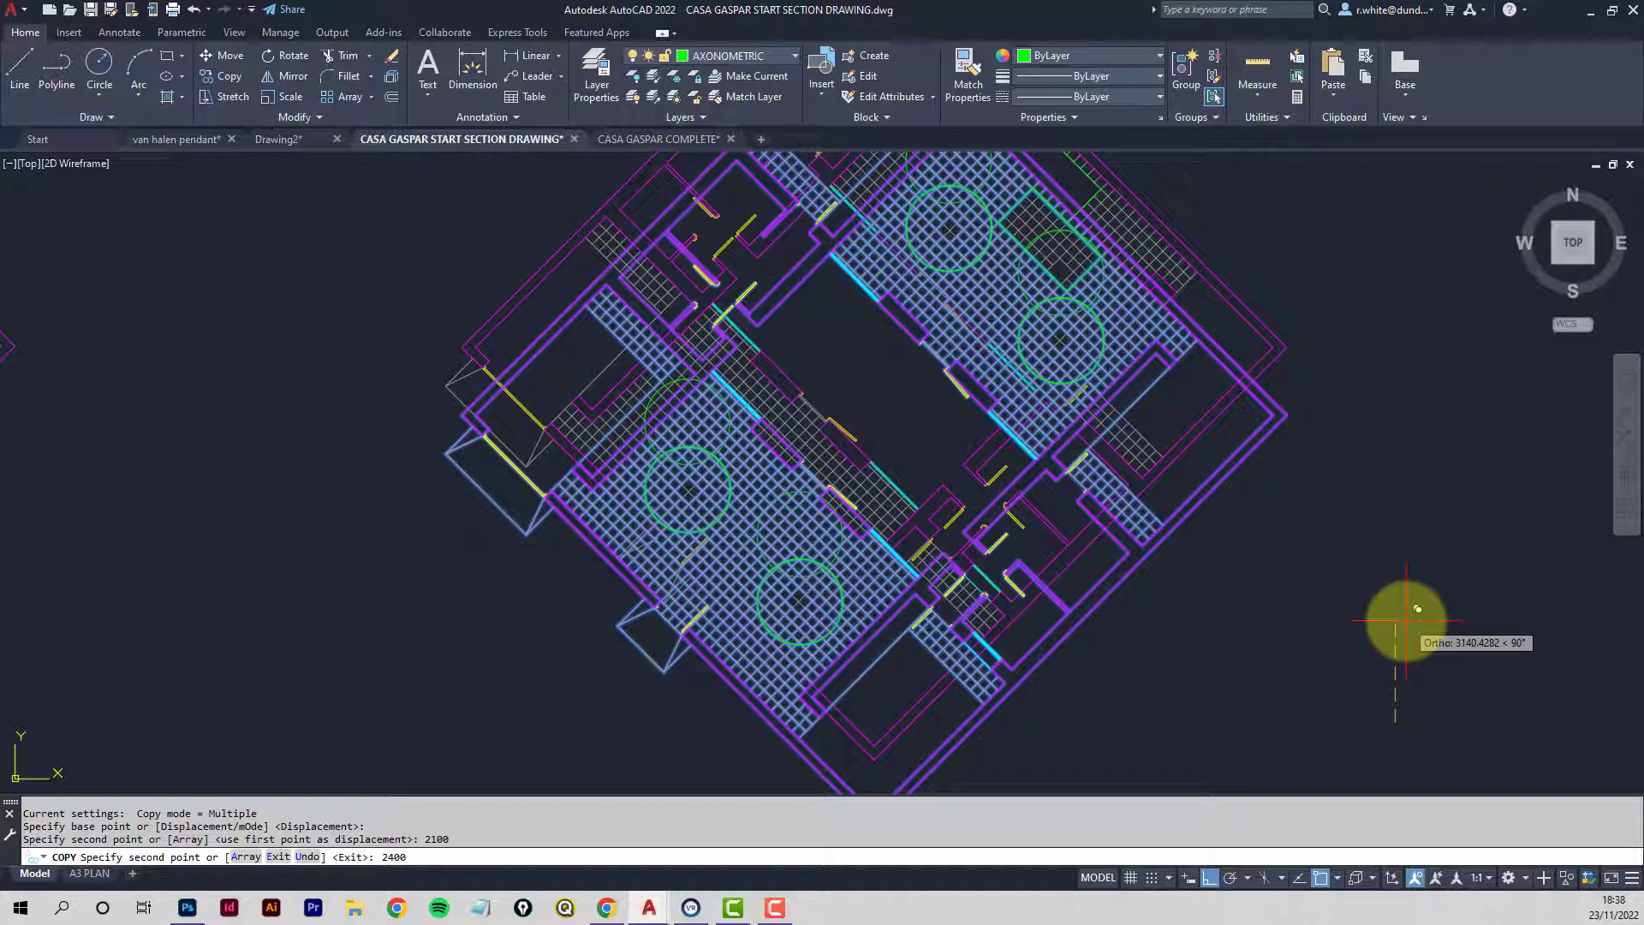
{"action": "key", "text": "Return"}
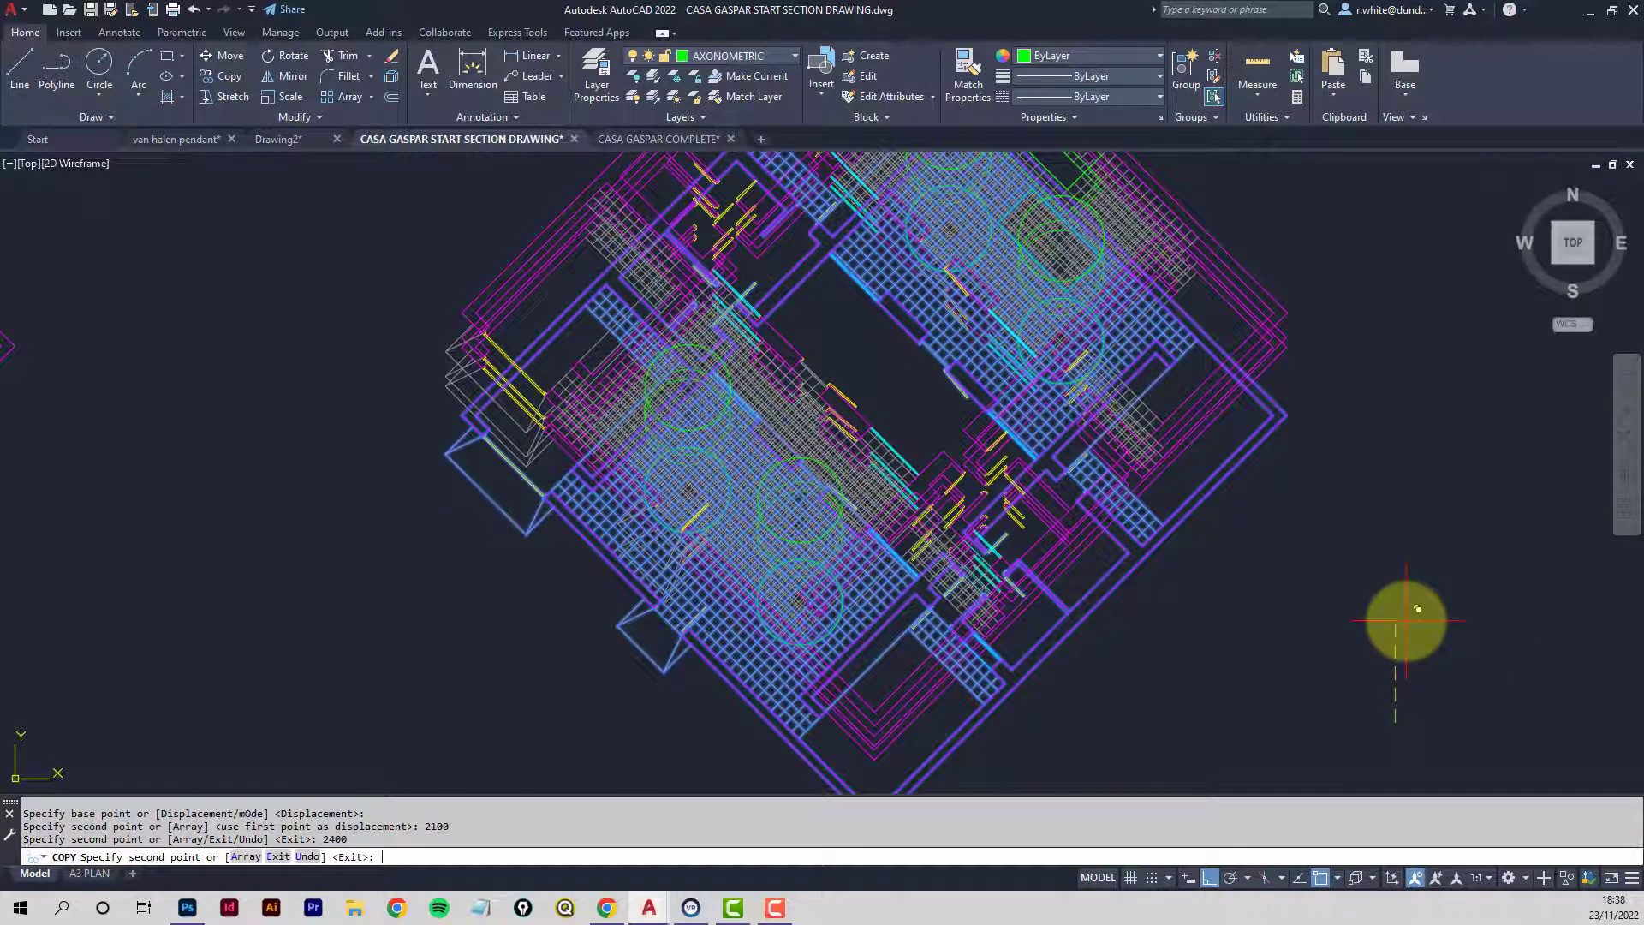
{"action": "key", "text": "Return"}
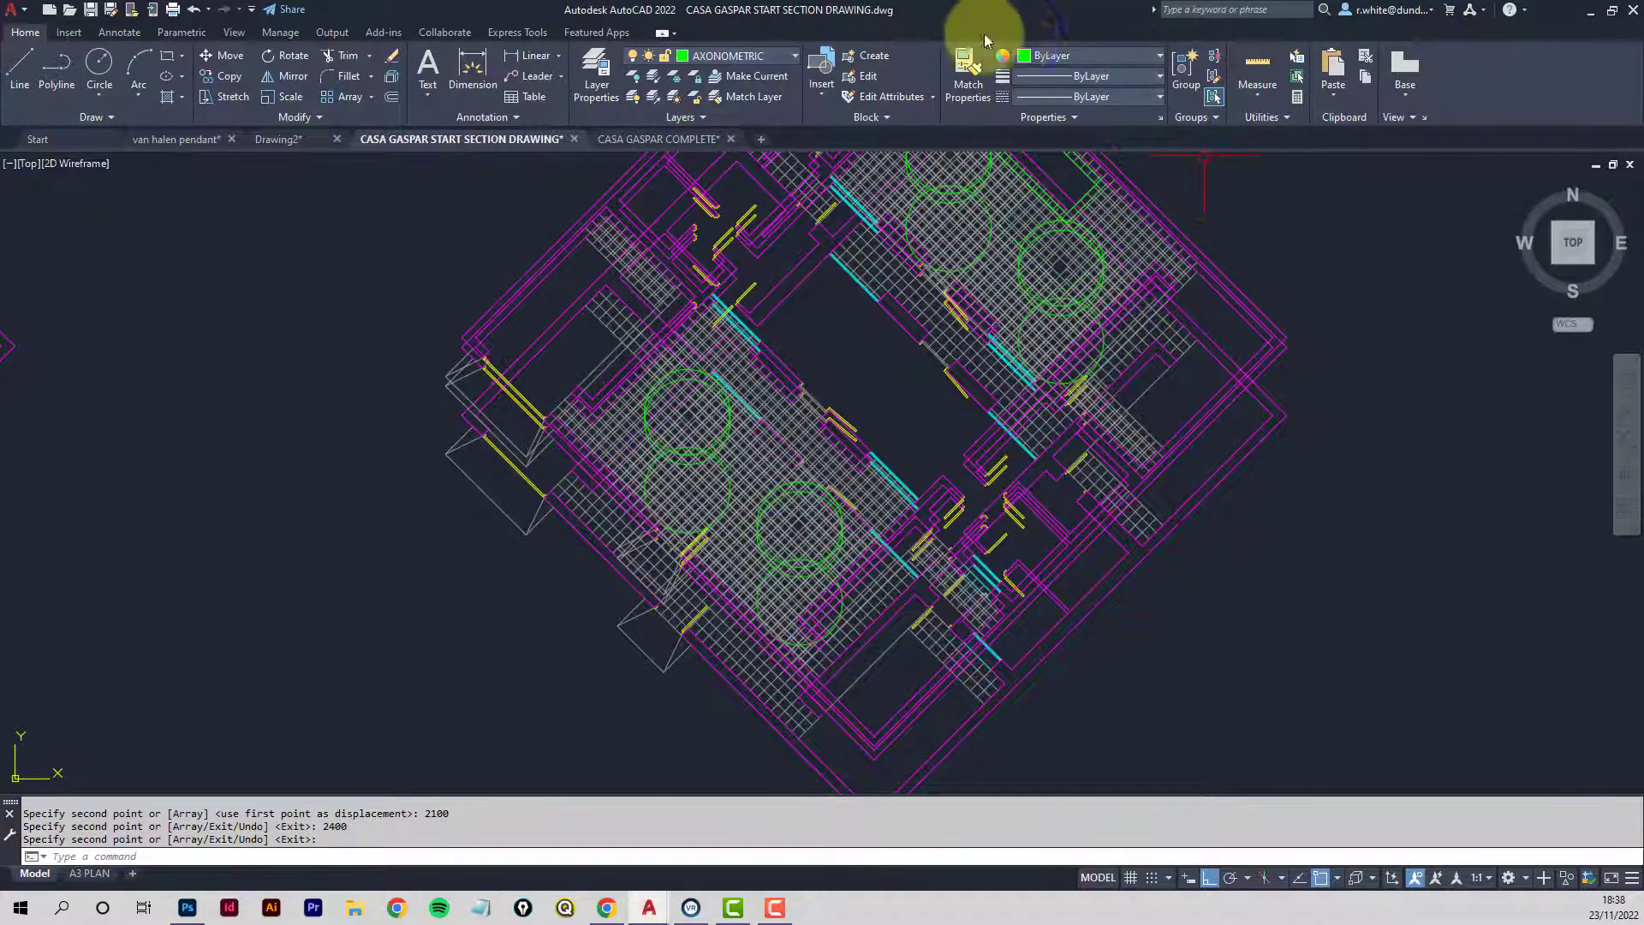
Freeze the GROUNDSCAPE layer to hide the paving grid in the overlaid plan copies.
{"action": "left_click", "coordinate": [794, 58]}
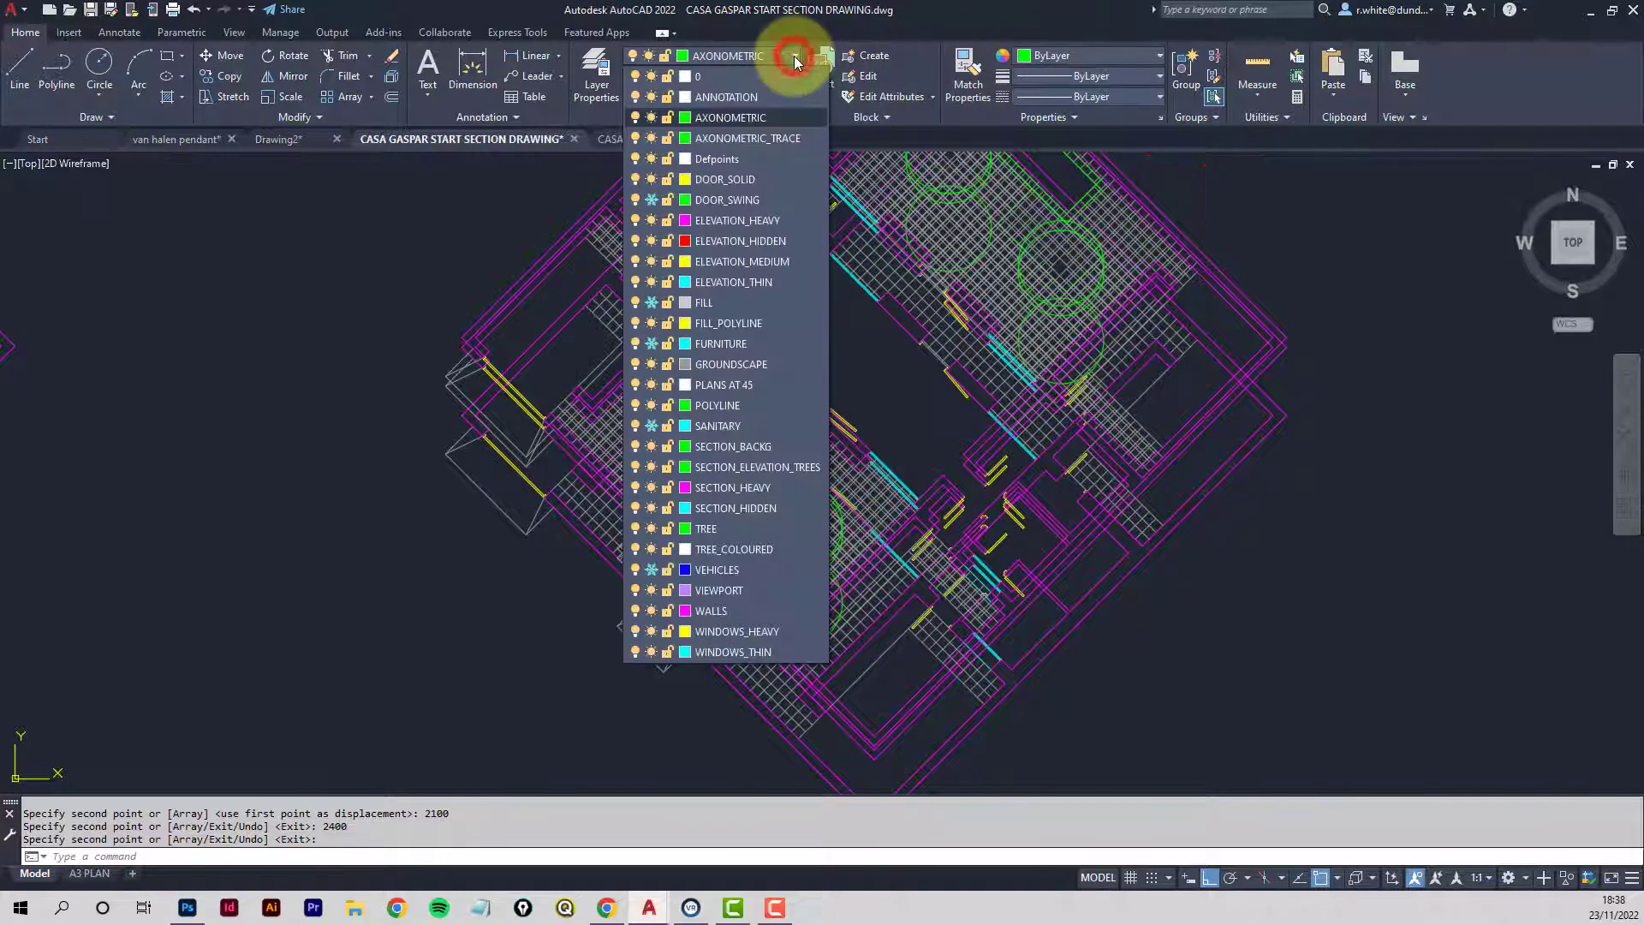
{"action": "left_click", "coordinate": [652, 365]}
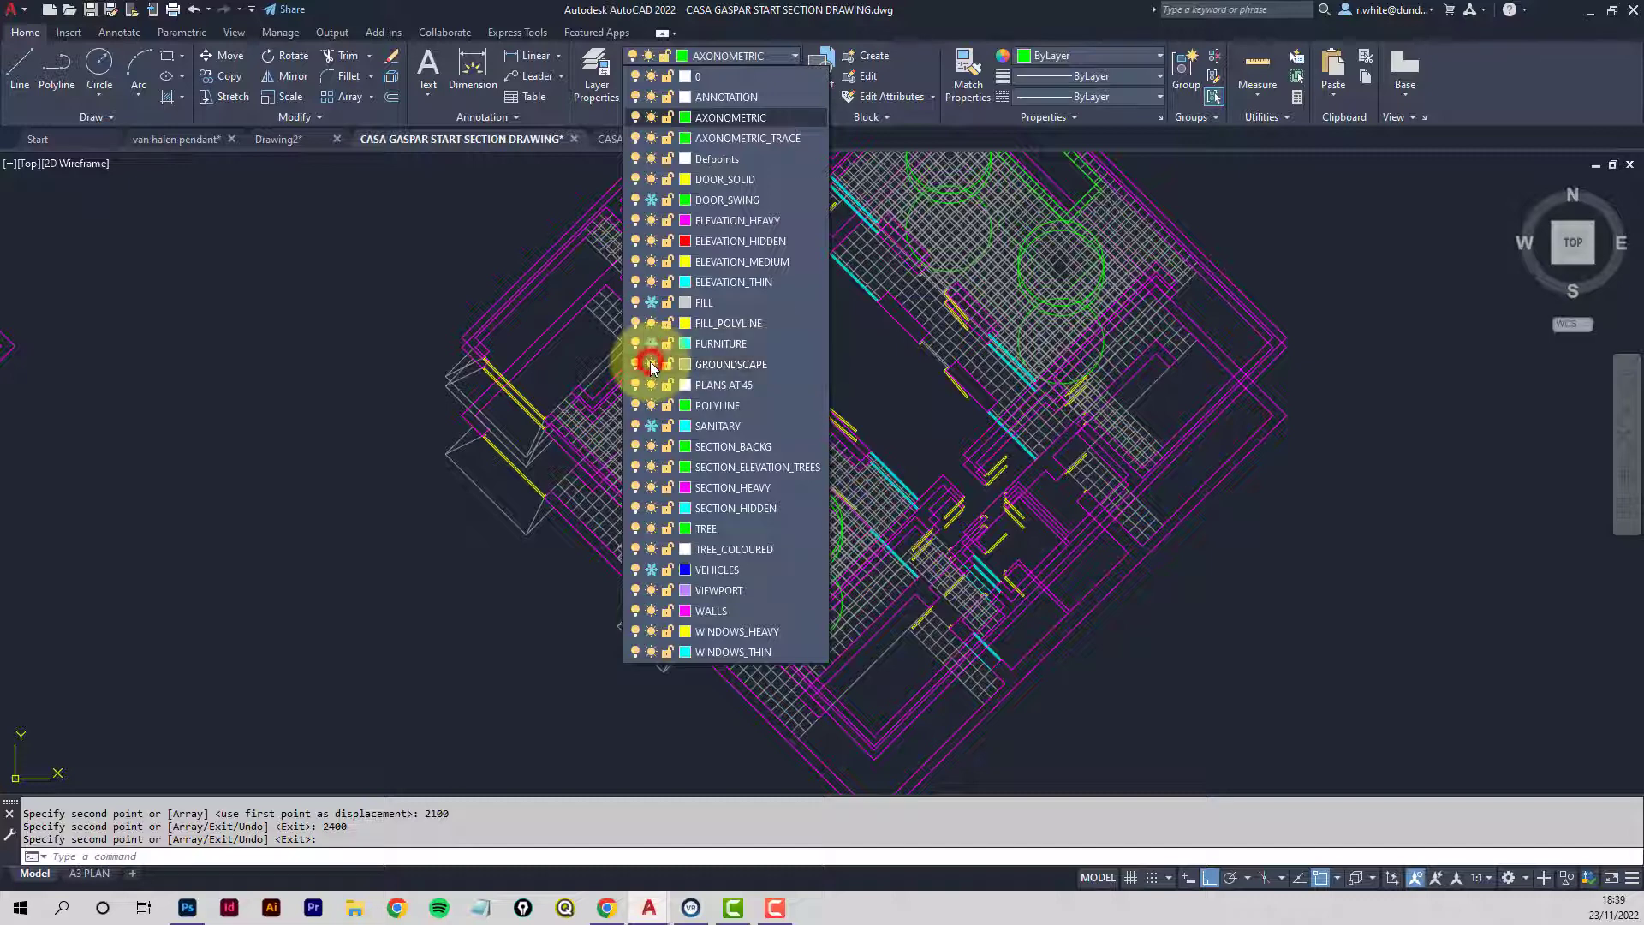
{"action": "left_click", "coordinate": [1340, 451]}
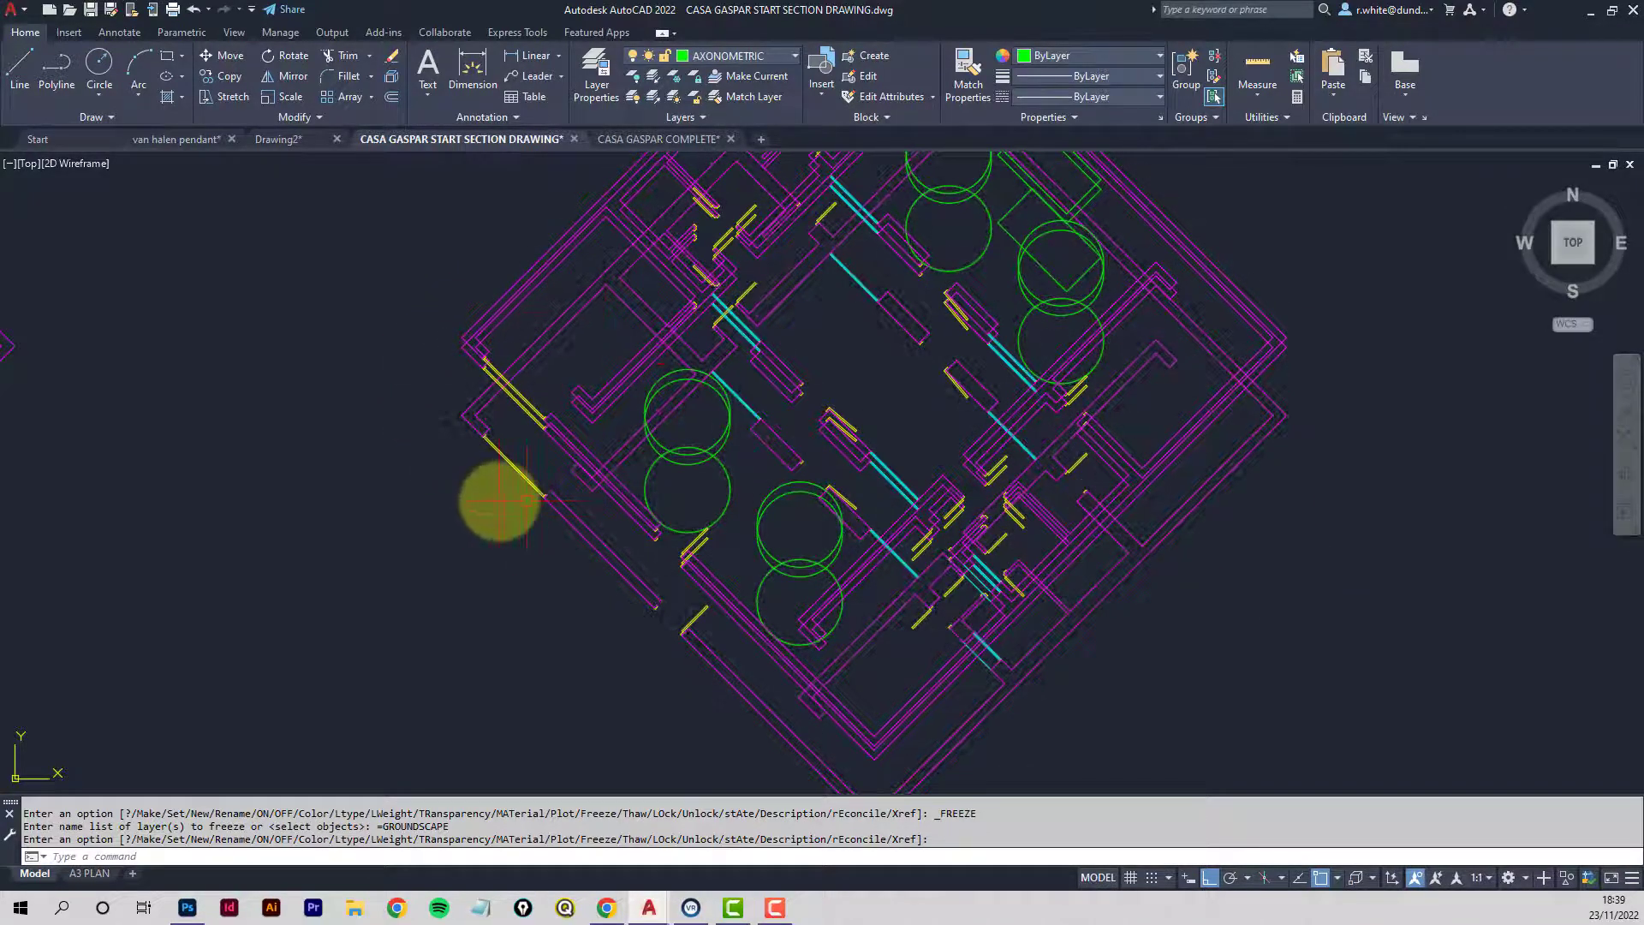
Check which object snap modes are active while viewing the west corner of the stacked plans.
{"action": "left_click", "coordinate": [477, 356]}
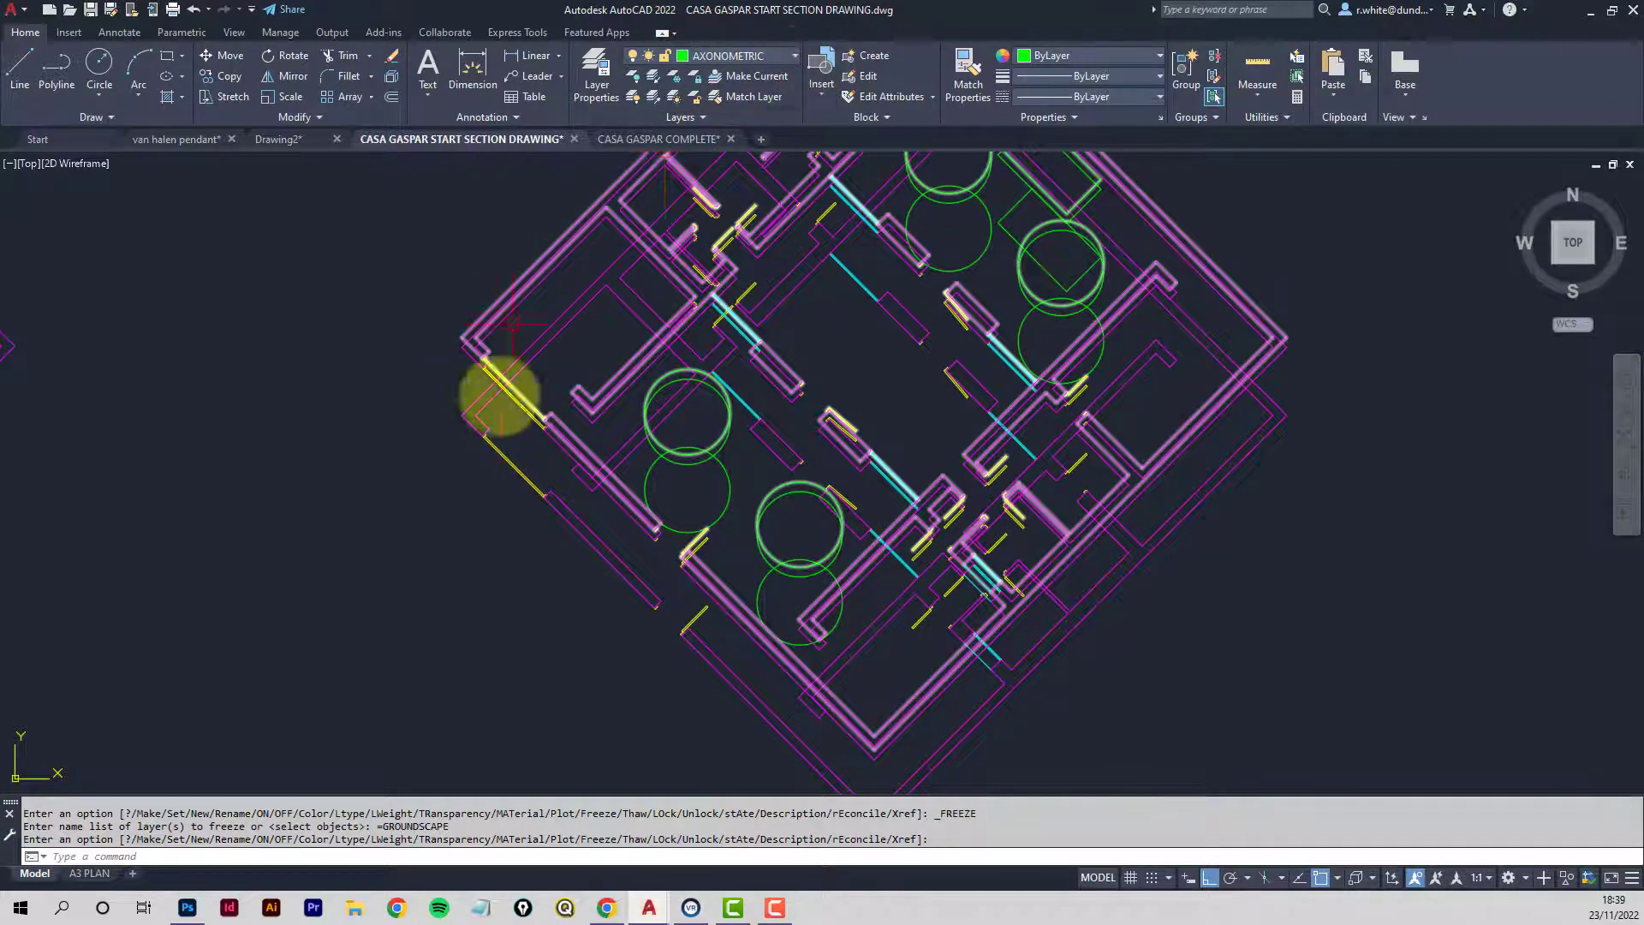
{"action": "scroll", "coordinate": [475, 467], "scroll_direction": "up", "scroll_amount": 4}
{"action": "middle_click_drag", "start_coordinate": [525, 459], "coordinate": [527, 607]}
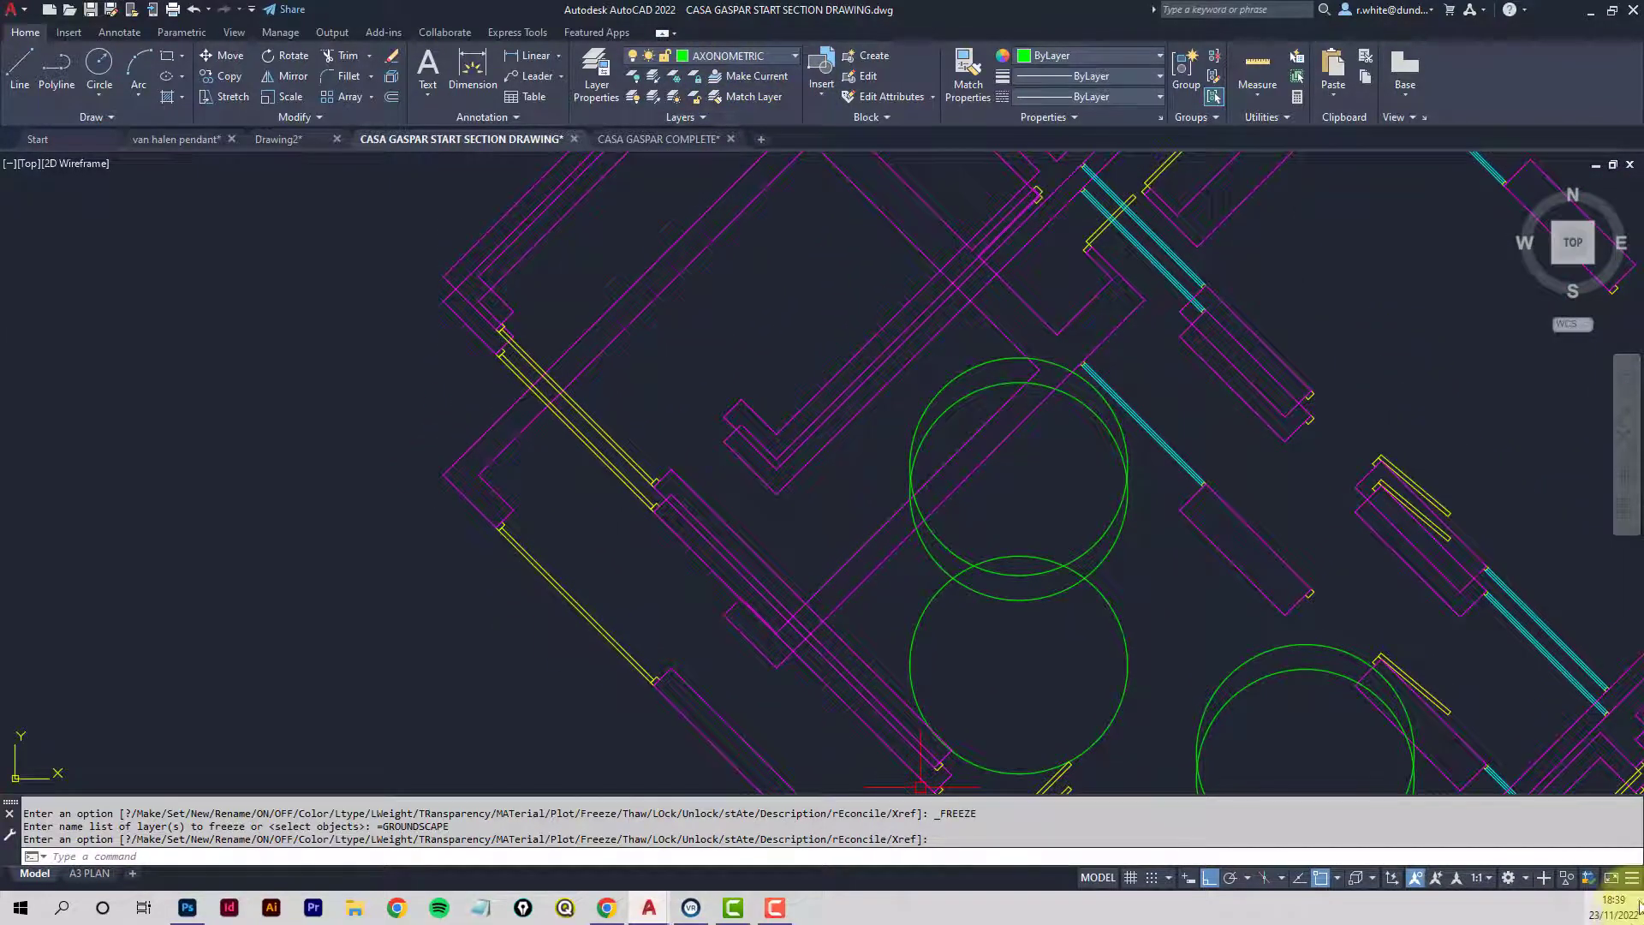
{"action": "left_click", "coordinate": [1339, 878]}
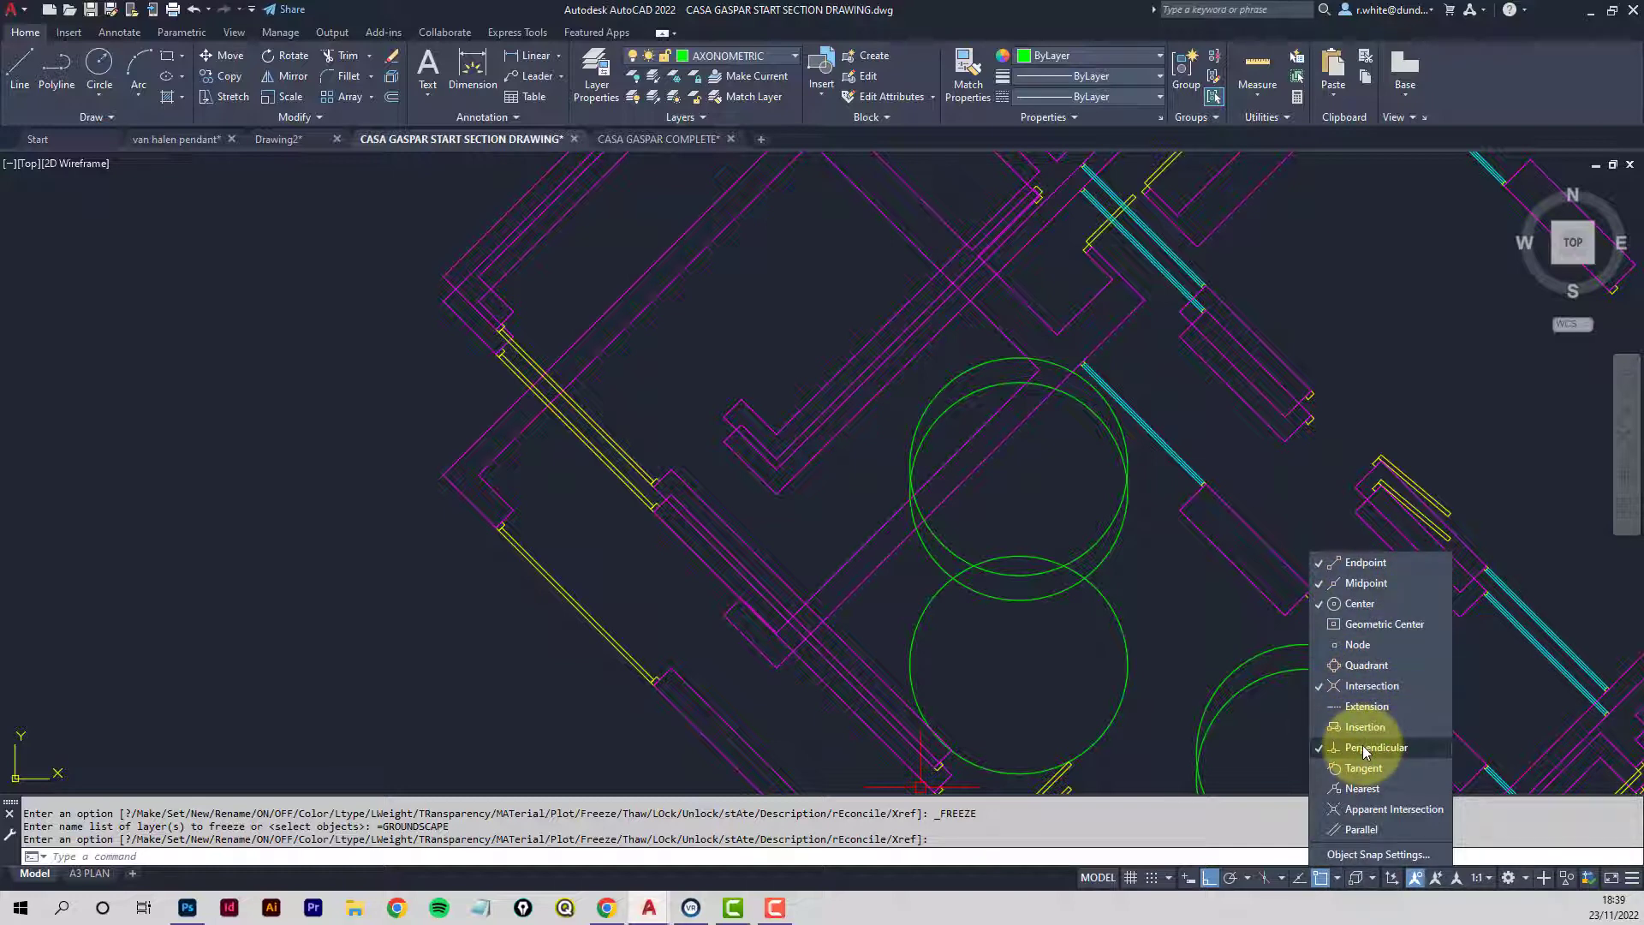
{"action": "left_click", "coordinate": [392, 531]}
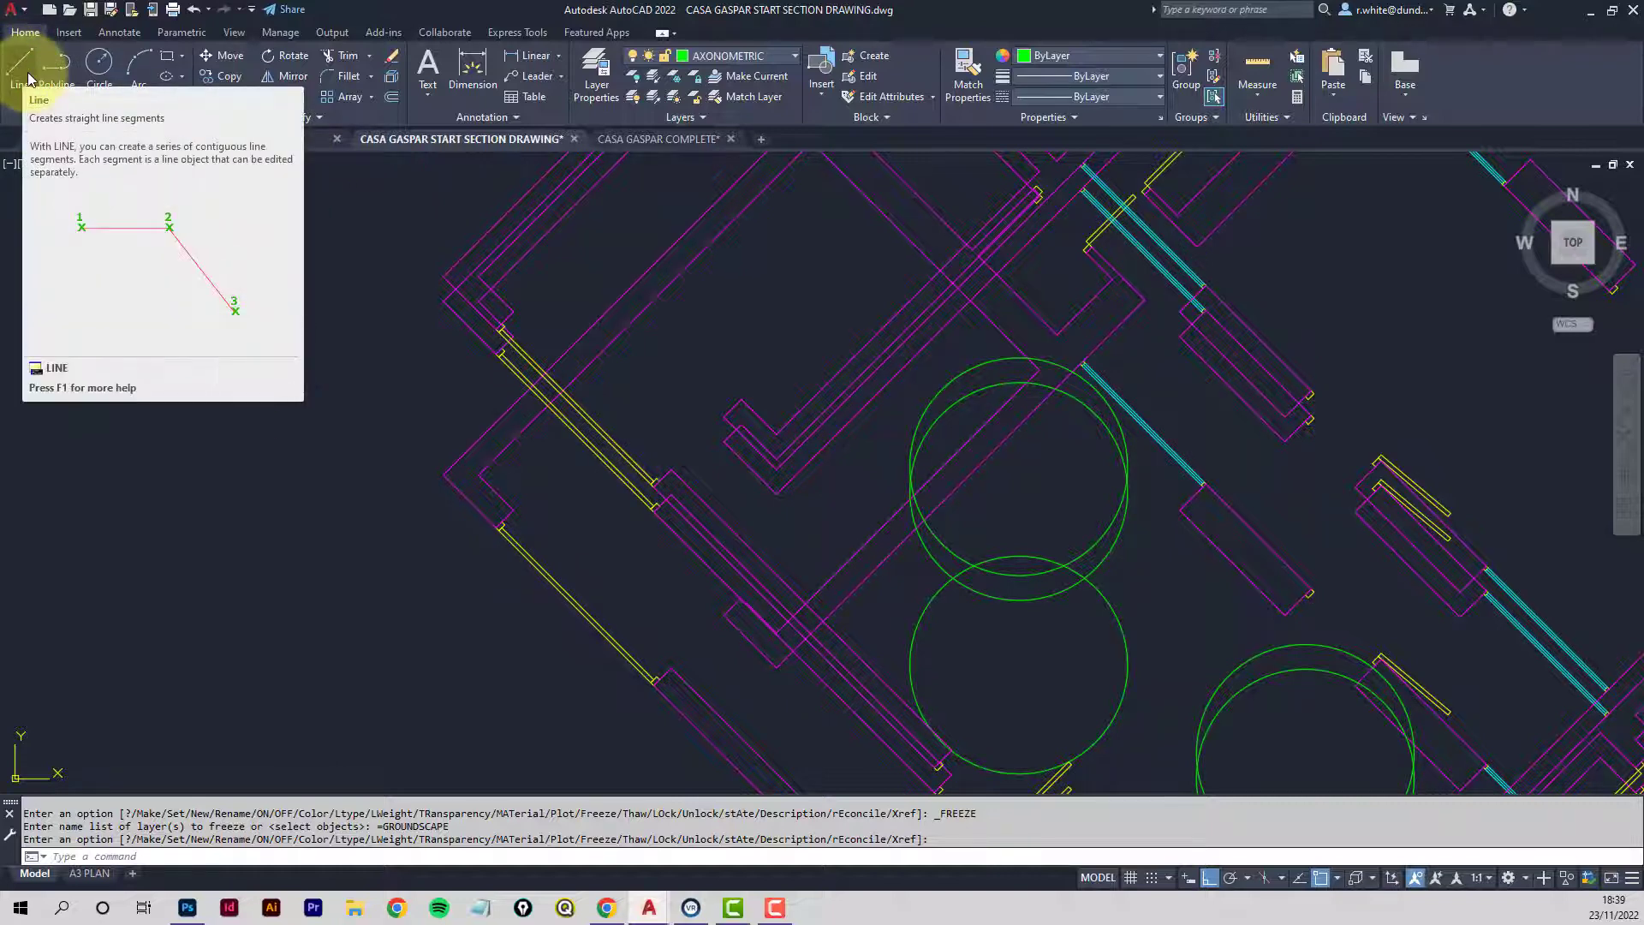
Start a line at the outer west corner of the highest plan copy and turn off the orthogonal restriction.
{"action": "scroll", "coordinate": [433, 296], "scroll_direction": "down", "scroll_amount": 3}
{"action": "middle_click_drag", "start_coordinate": [498, 331], "coordinate": [474, 437]}
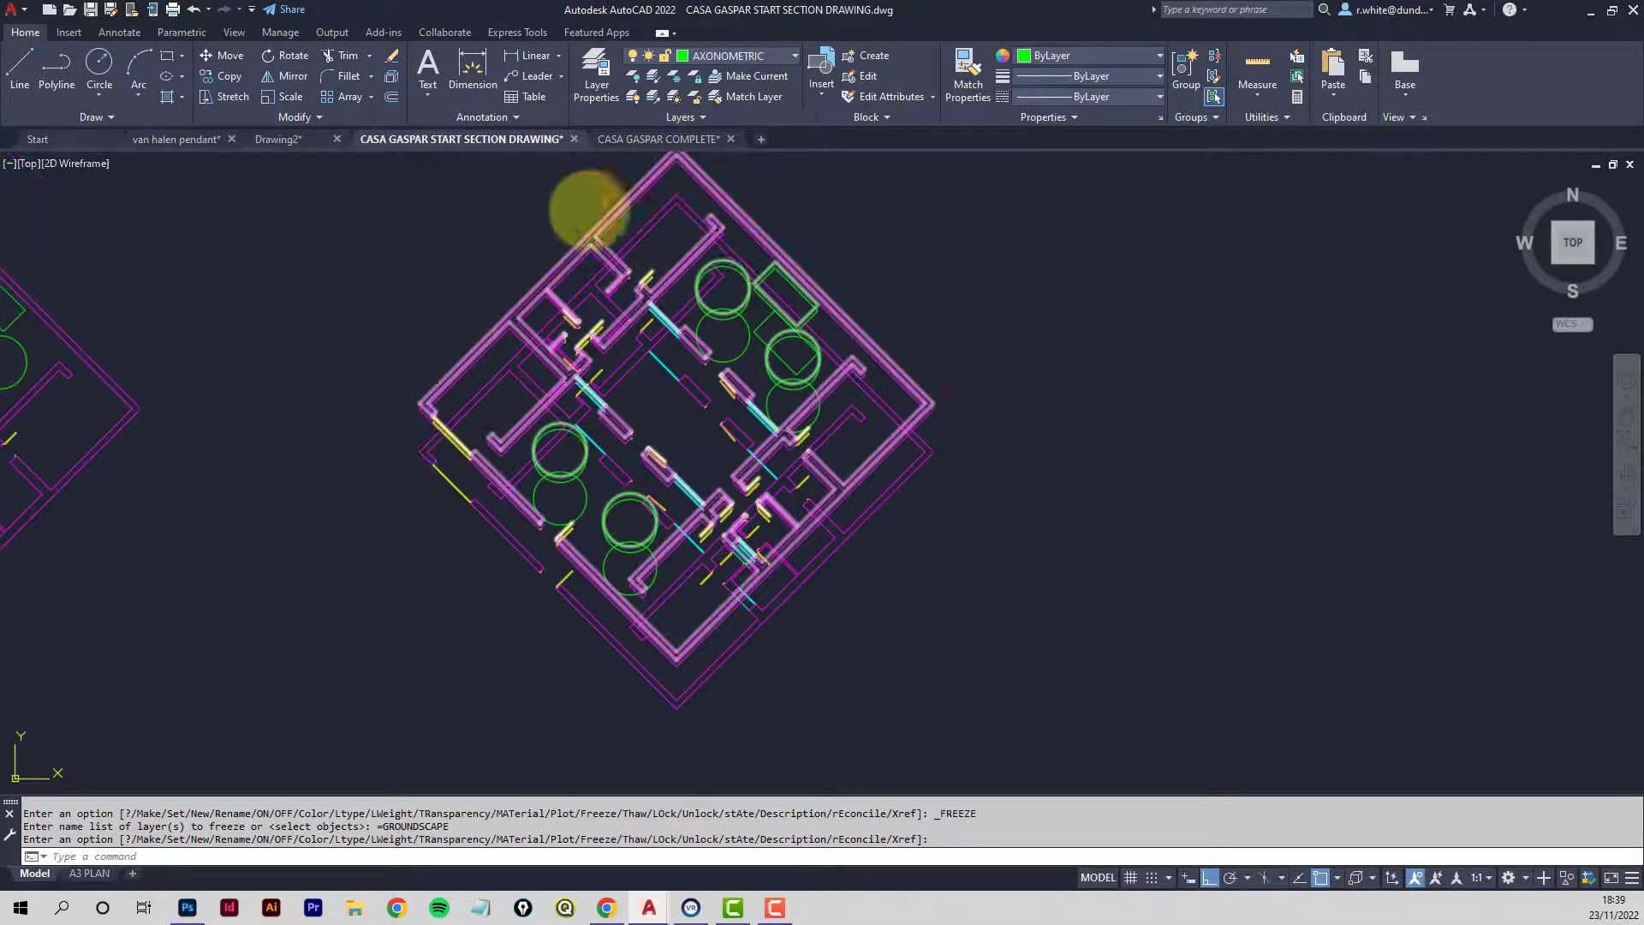
{"action": "left_click", "coordinate": [20, 71]}
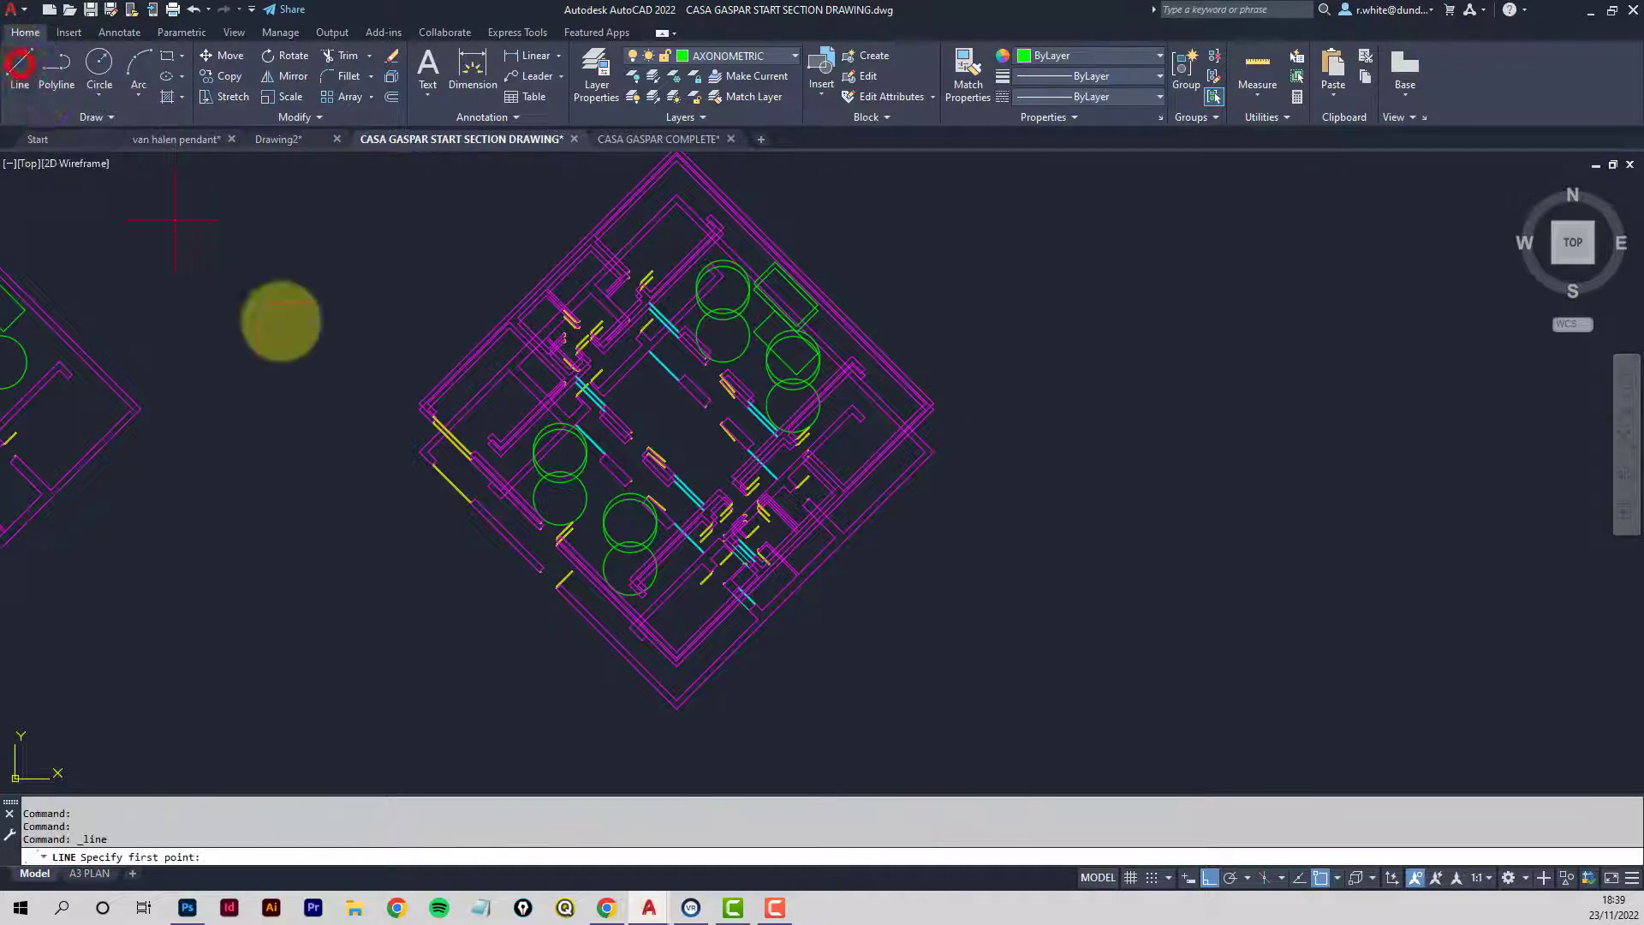
{"action": "scroll", "coordinate": [405, 443], "scroll_direction": "up", "scroll_amount": 5}
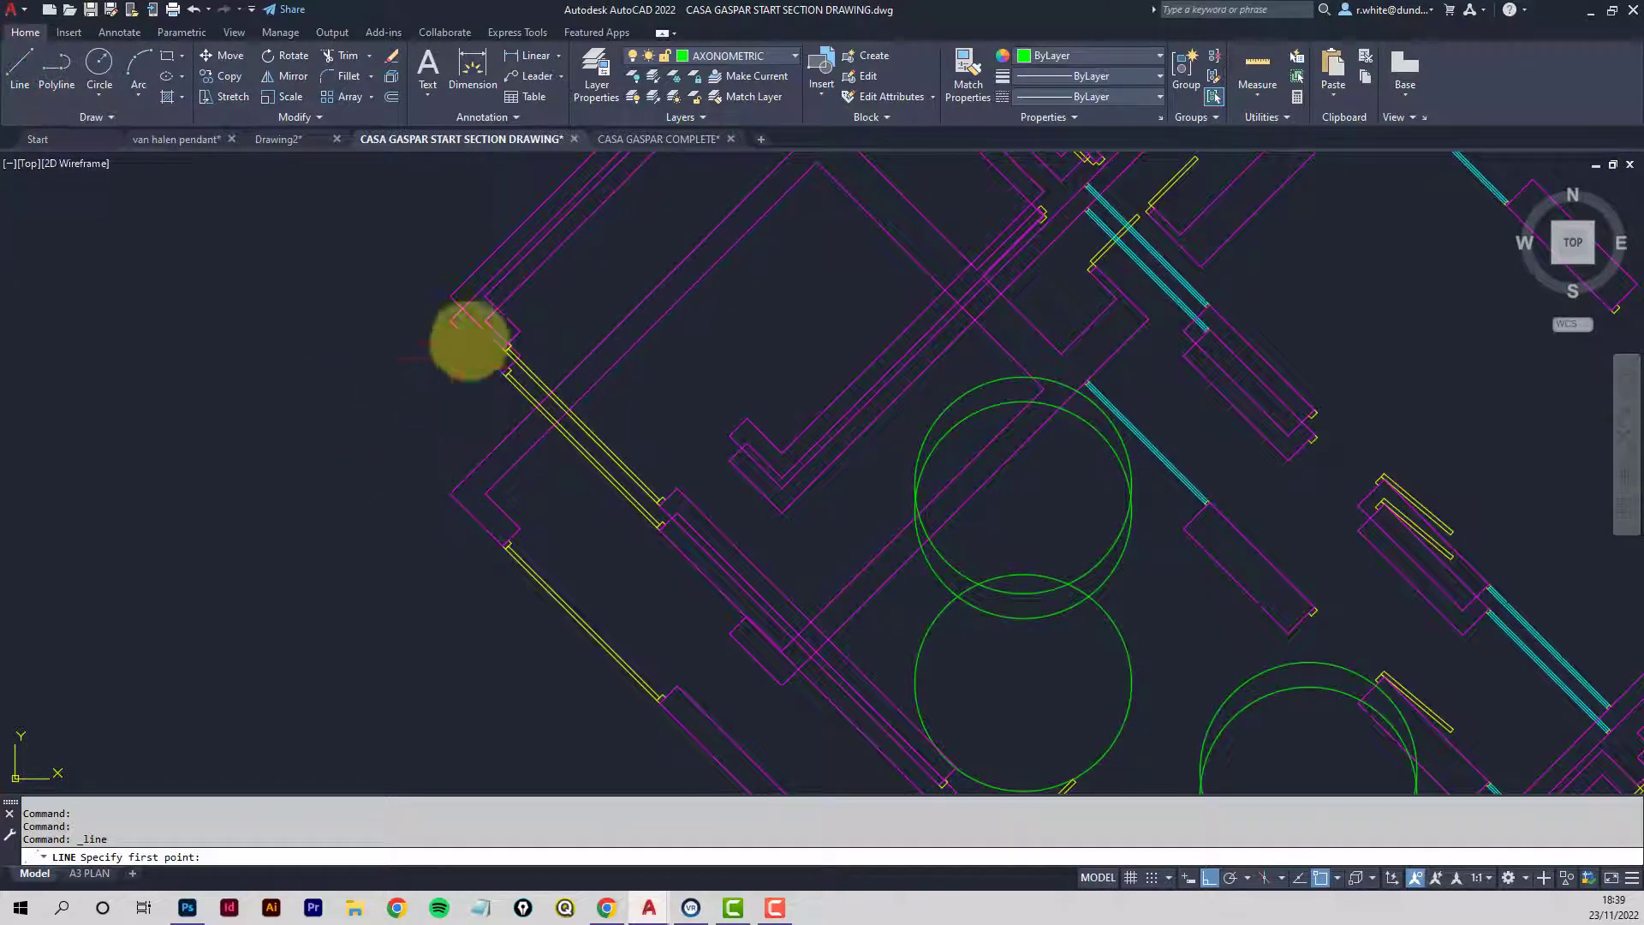
{"action": "left_click", "coordinate": [451, 297]}
{"action": "scroll", "coordinate": [558, 411], "scroll_direction": "down", "scroll_amount": 2}
{"action": "middle_click_drag", "start_coordinate": [624, 577], "coordinate": [499, 411]}
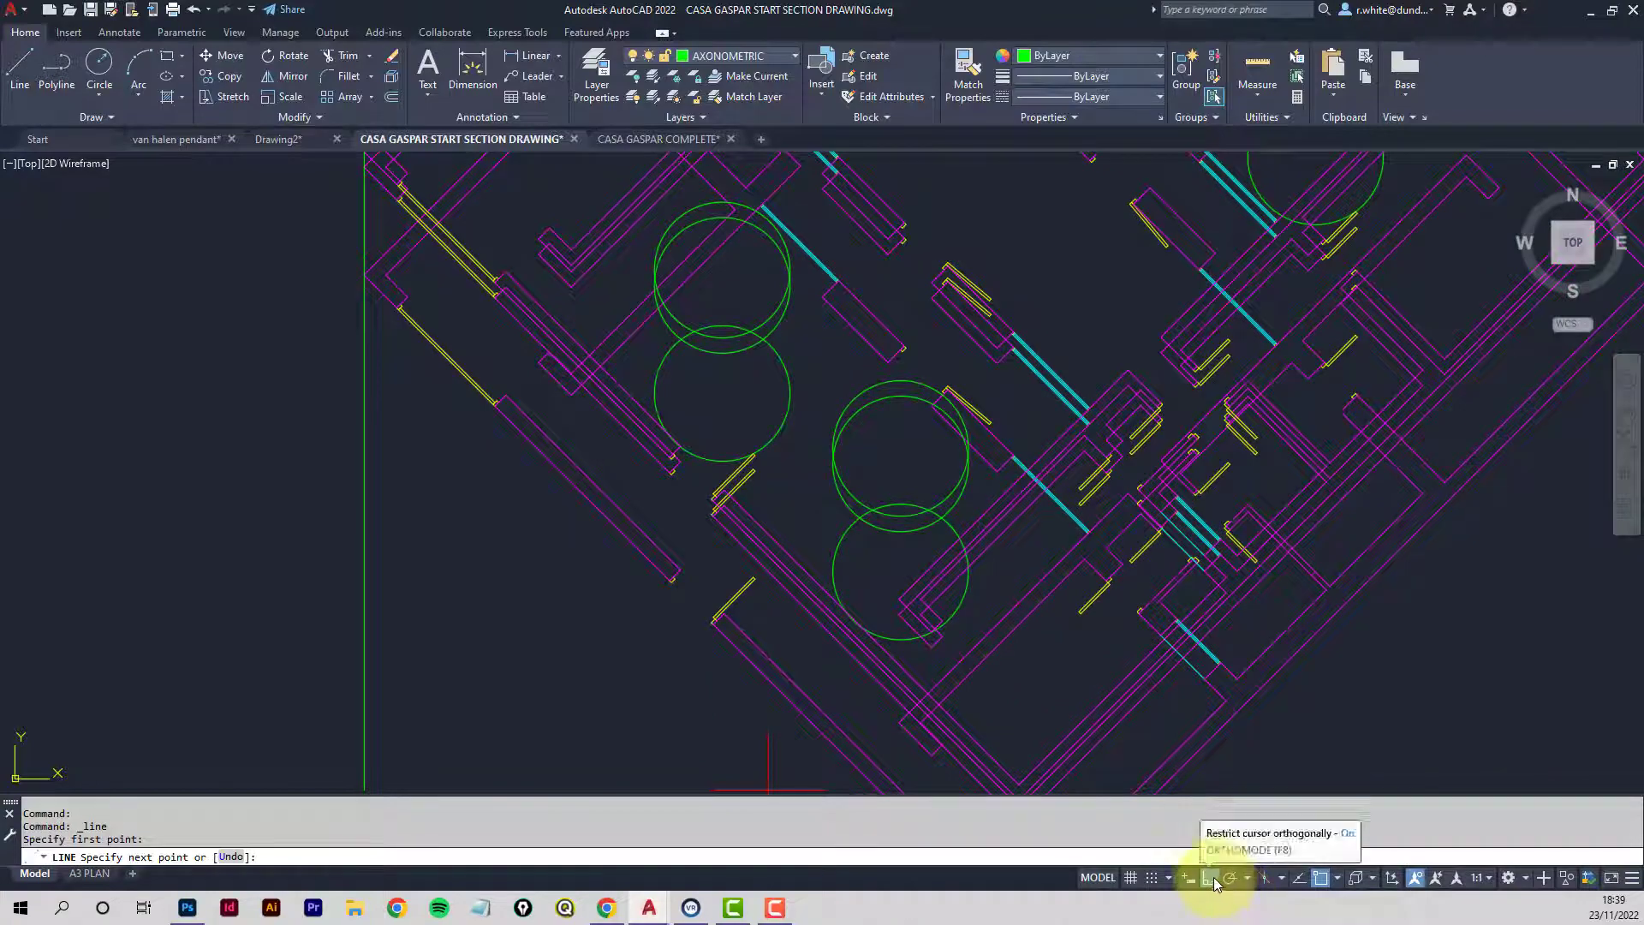
{"action": "left_click", "coordinate": [1214, 880]}
Run the line along the highest plan copy's outer southwest wall edge to its outer south corner.
{"action": "middle_click_drag", "start_coordinate": [998, 643], "coordinate": [746, 444]}
{"action": "scroll", "coordinate": [771, 606], "scroll_direction": "up", "scroll_amount": 3}
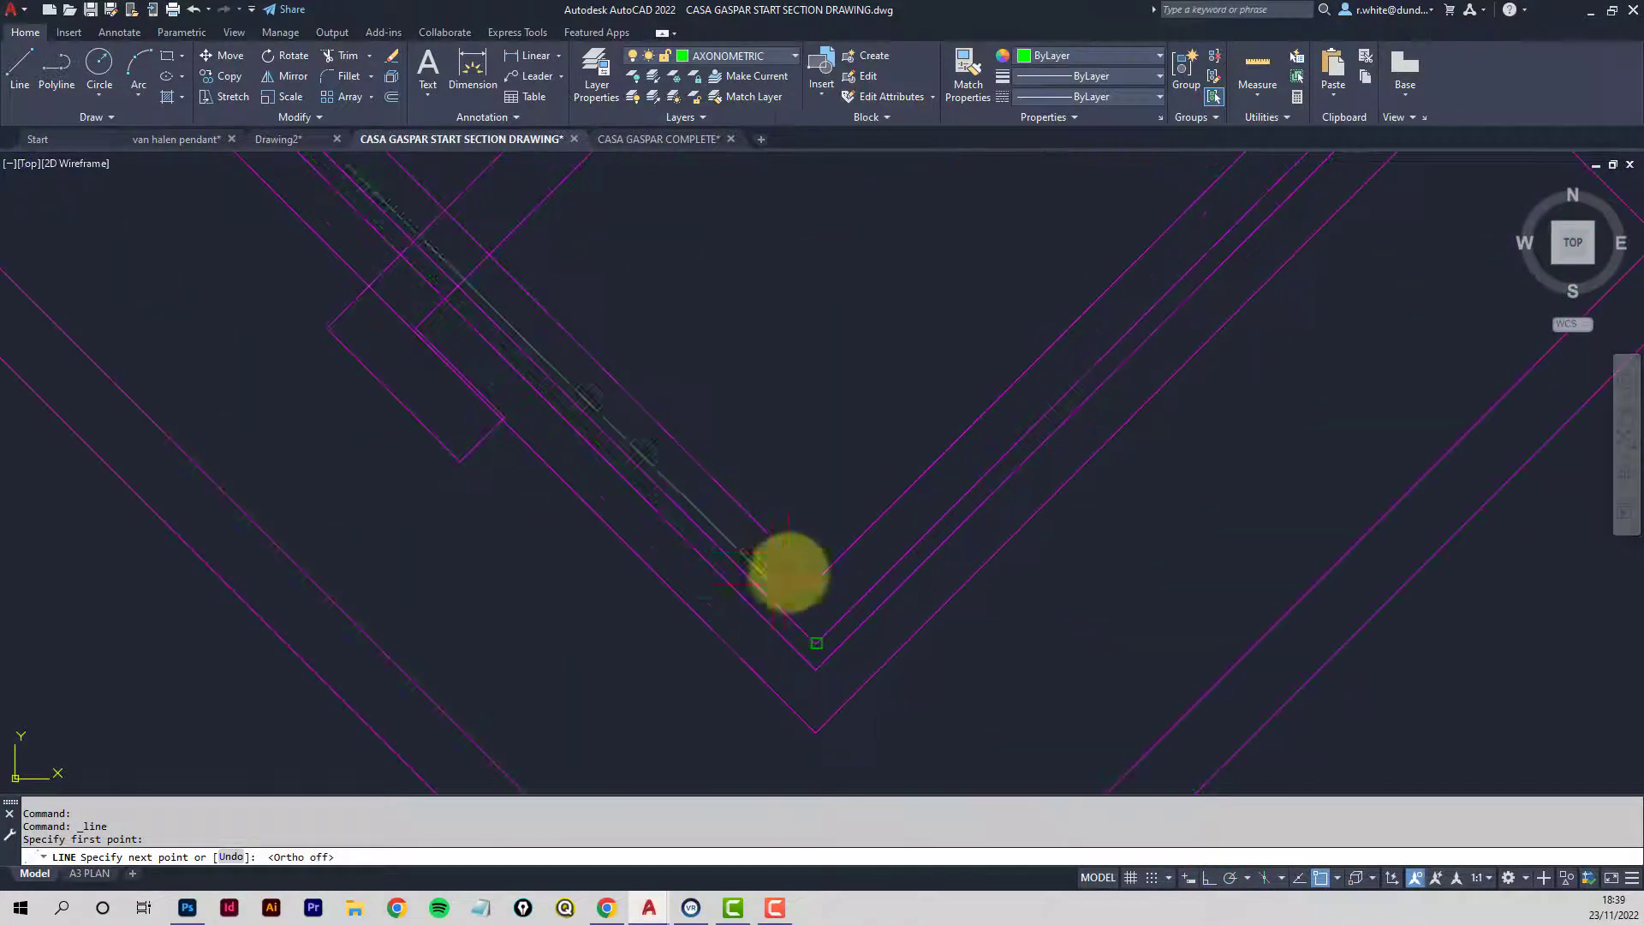
{"action": "scroll", "coordinate": [793, 551], "scroll_direction": "down", "scroll_amount": 2}
{"action": "scroll", "coordinate": [794, 568], "scroll_direction": "down", "scroll_amount": 4}
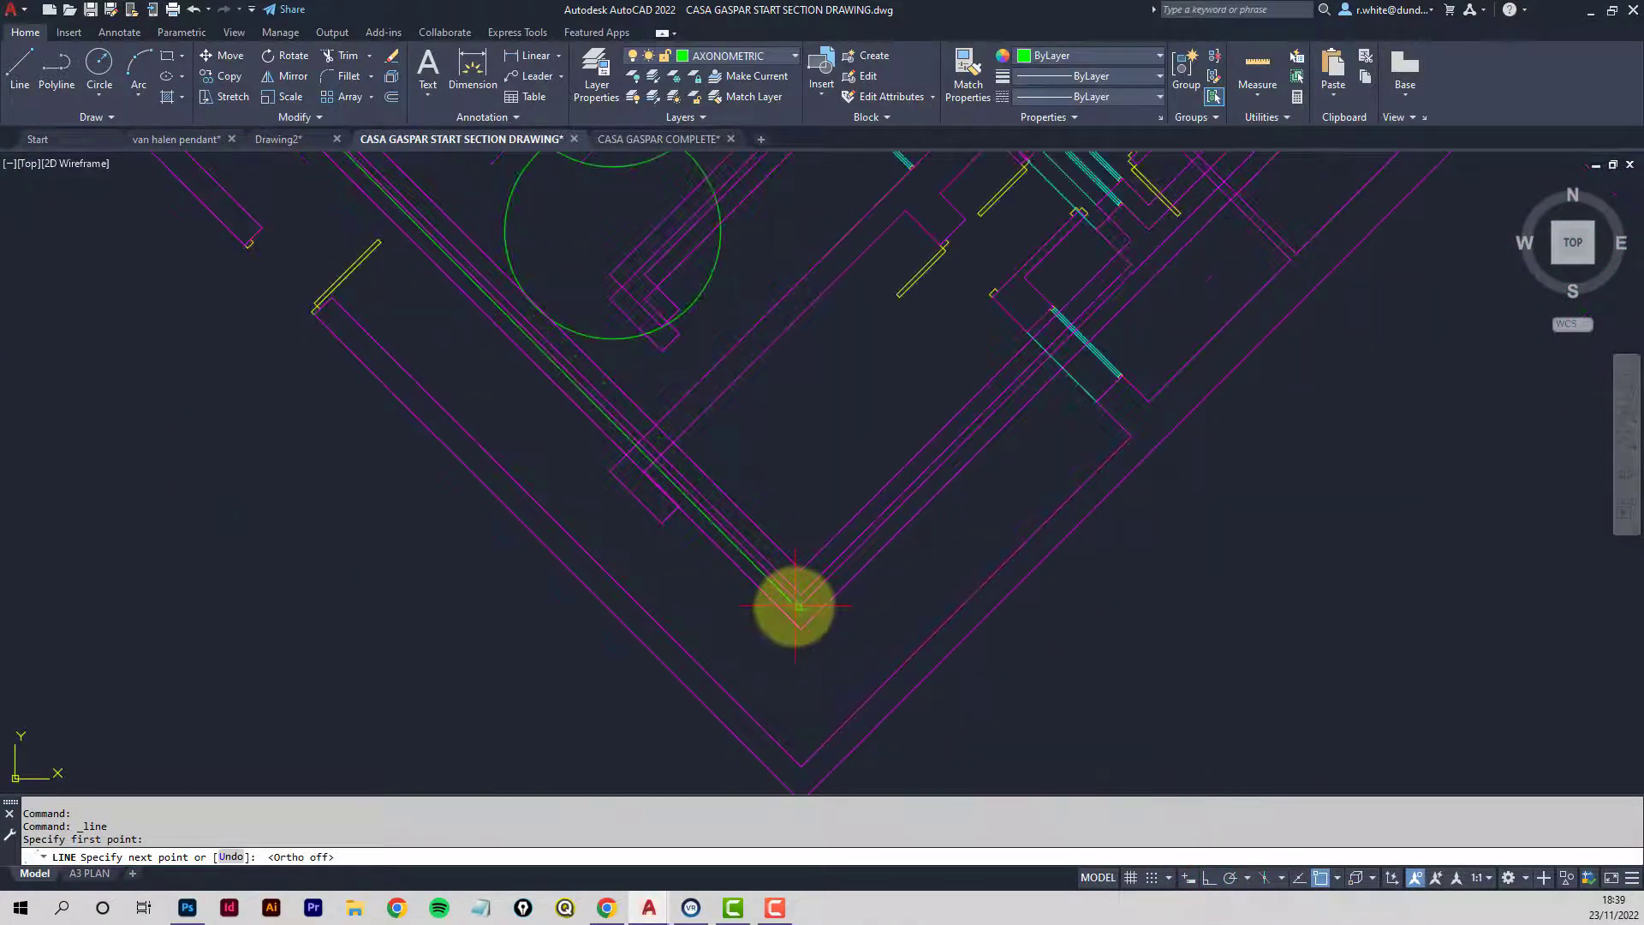
{"action": "scroll", "coordinate": [710, 588], "scroll_direction": "up", "scroll_amount": 5}
{"action": "middle_click_drag", "start_coordinate": [520, 338], "coordinate": [626, 453]}
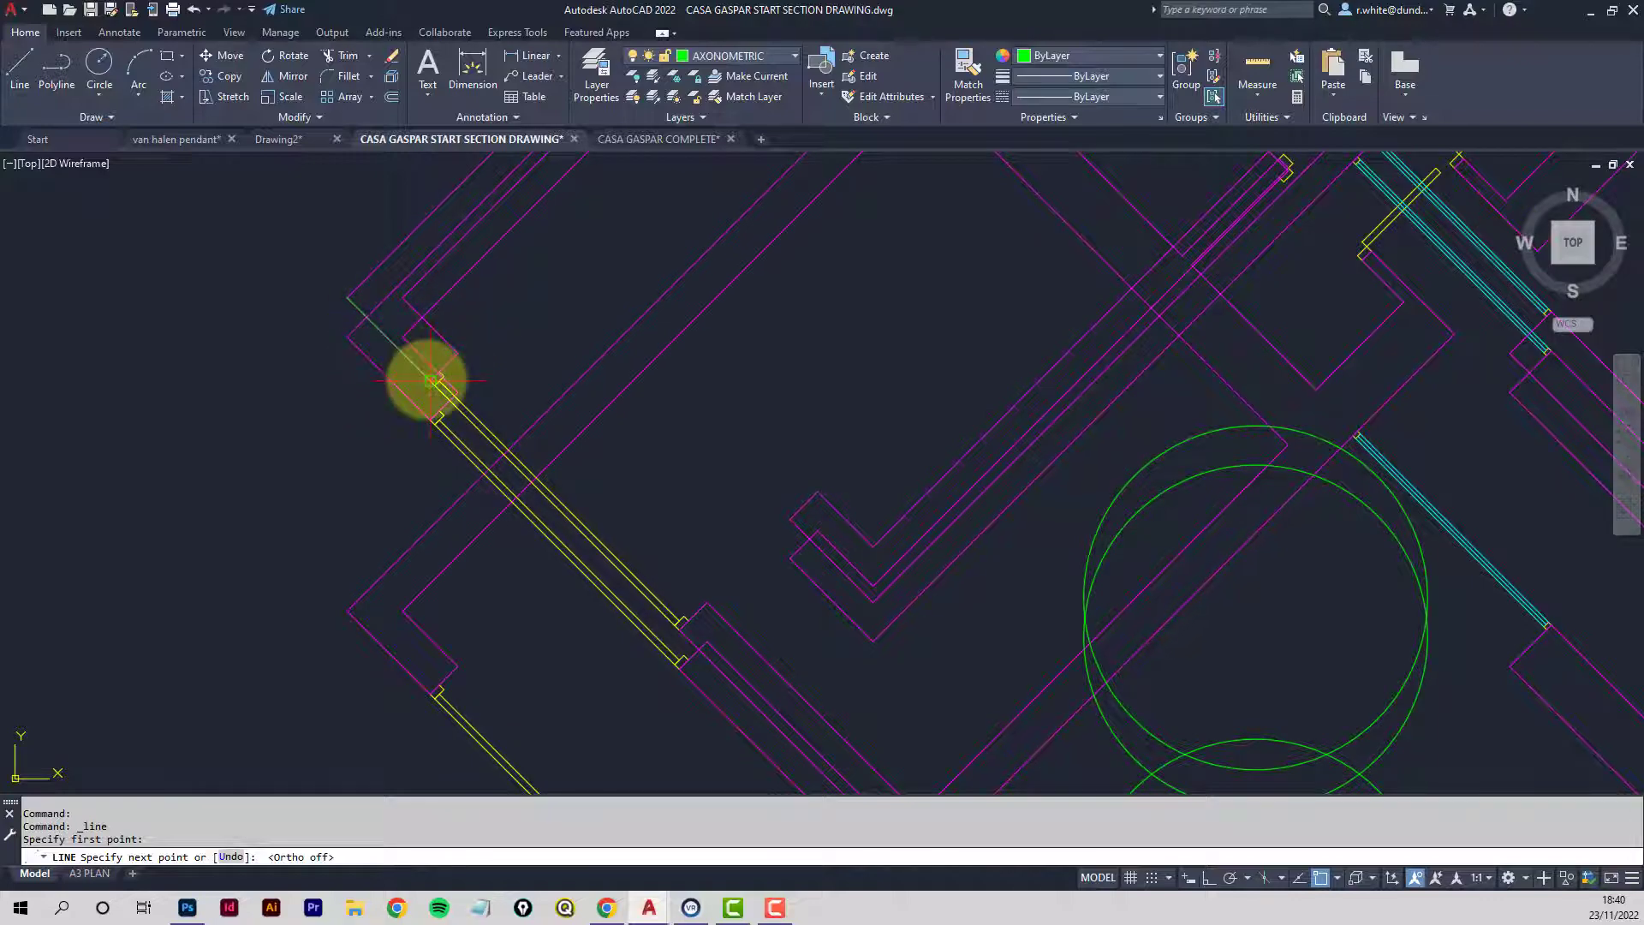
{"action": "scroll", "coordinate": [431, 380], "scroll_direction": "down", "scroll_amount": 3}
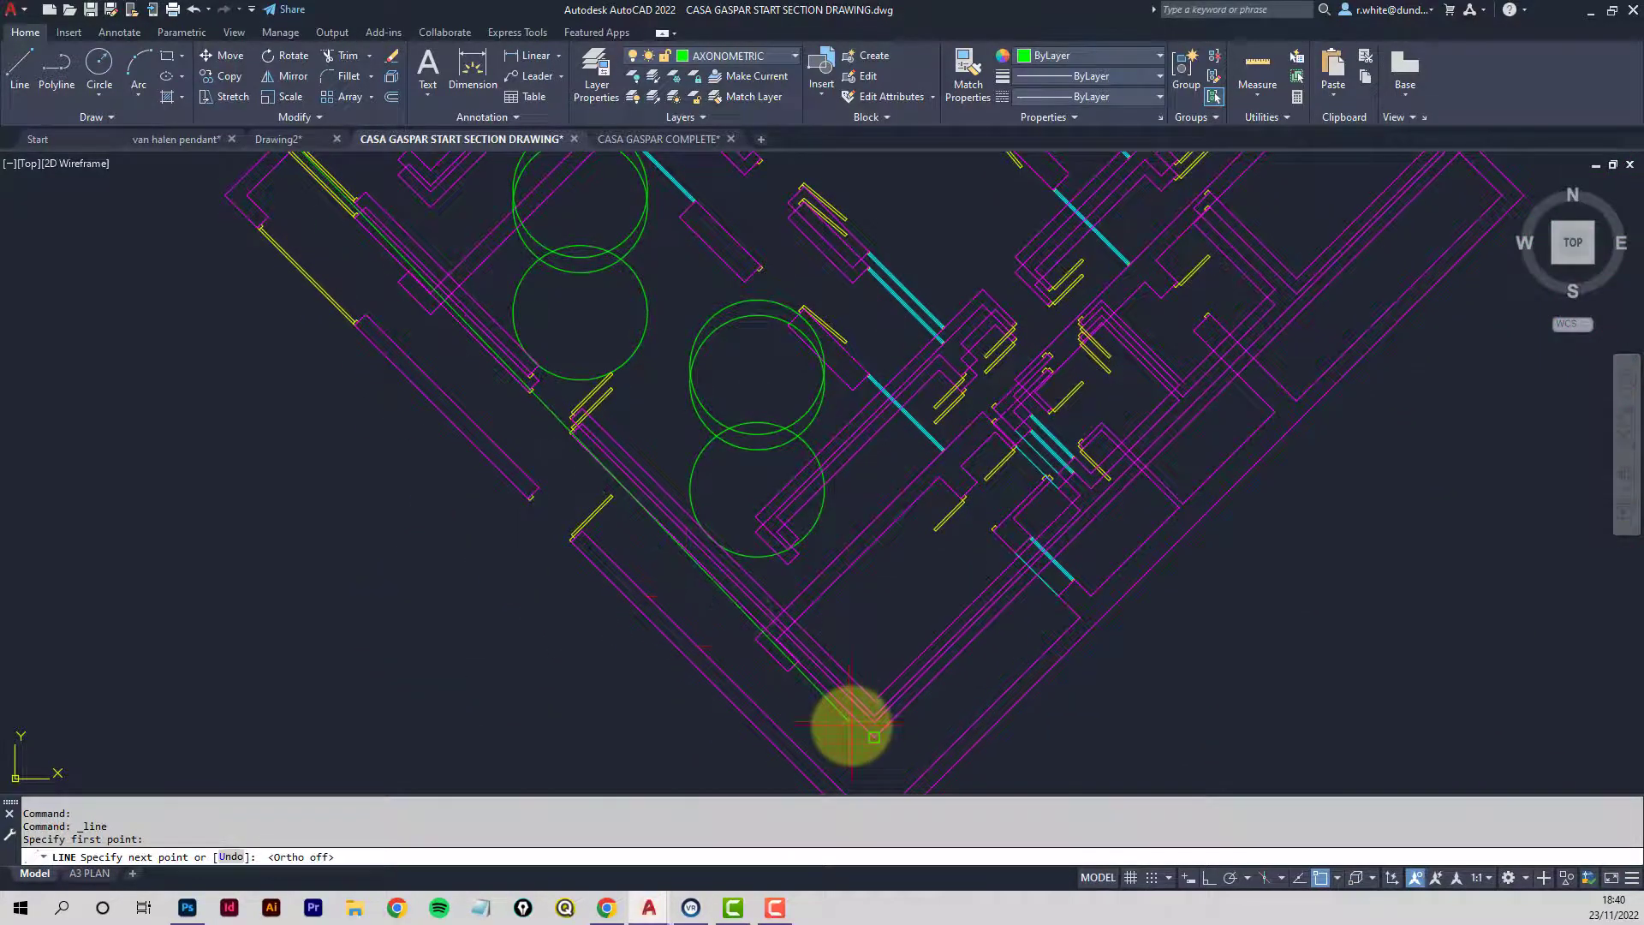
{"action": "scroll", "coordinate": [852, 724], "scroll_direction": "up", "scroll_amount": 5}
{"action": "scroll", "coordinate": [1130, 551], "scroll_direction": "down", "scroll_amount": 6}
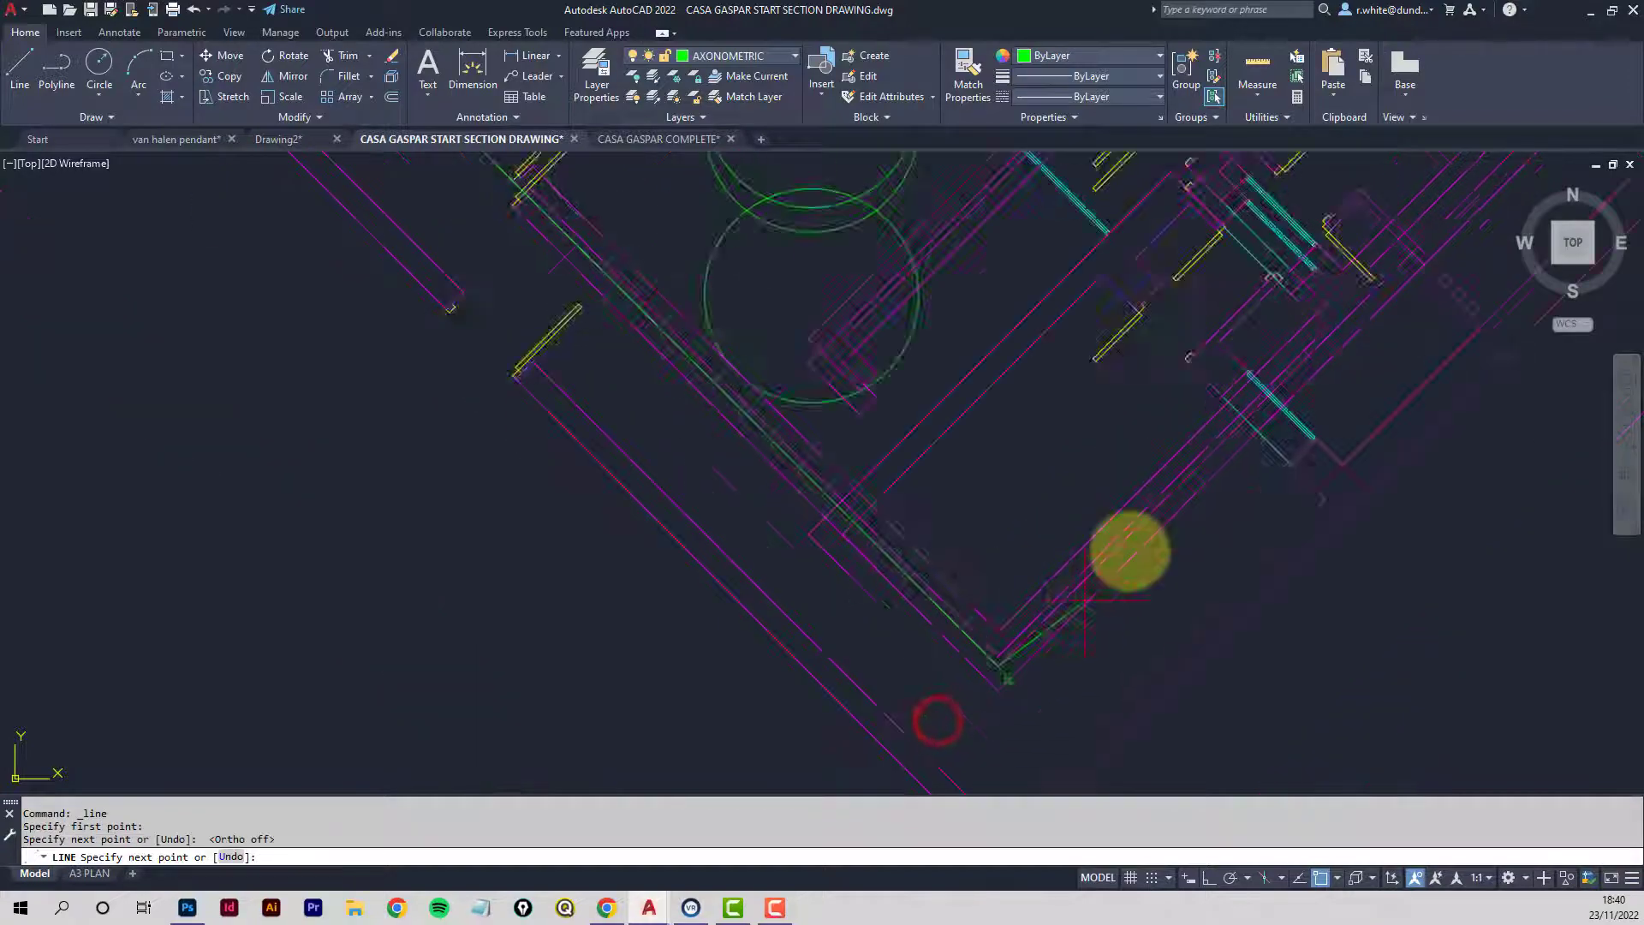
Continue the outer outline through the east and north corners of the highest plan copy and finish it at the west corner.
{"action": "scroll", "coordinate": [1177, 514], "scroll_direction": "up", "scroll_amount": 2}
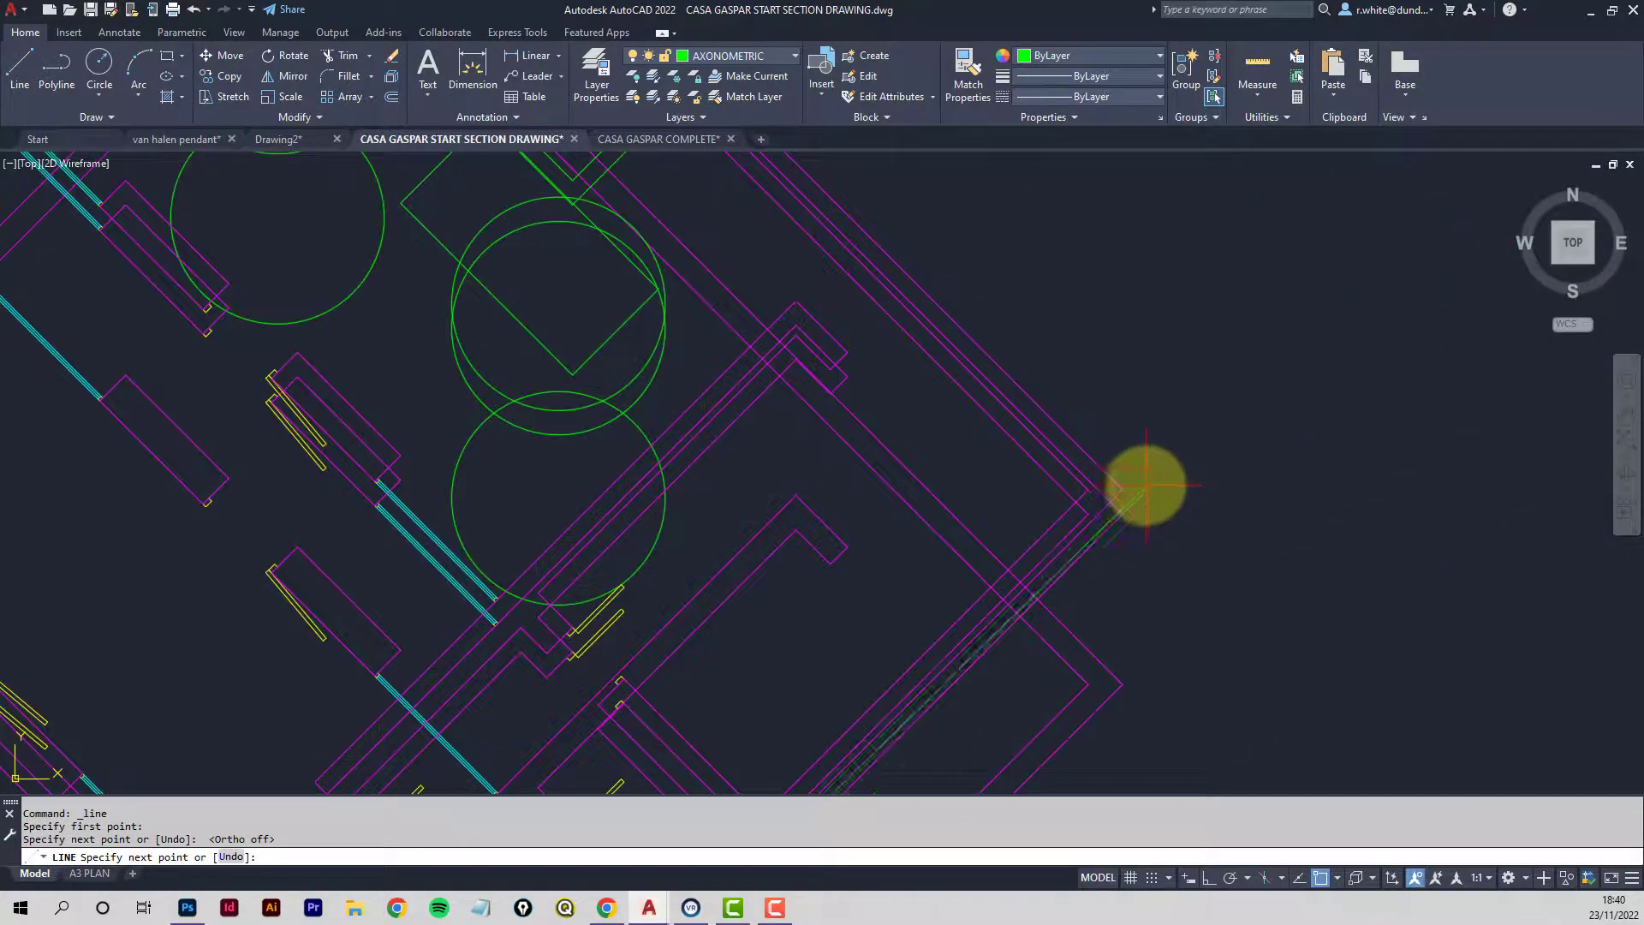
{"action": "left_click", "coordinate": [1123, 489]}
{"action": "scroll", "coordinate": [1053, 371], "scroll_direction": "down", "scroll_amount": 2}
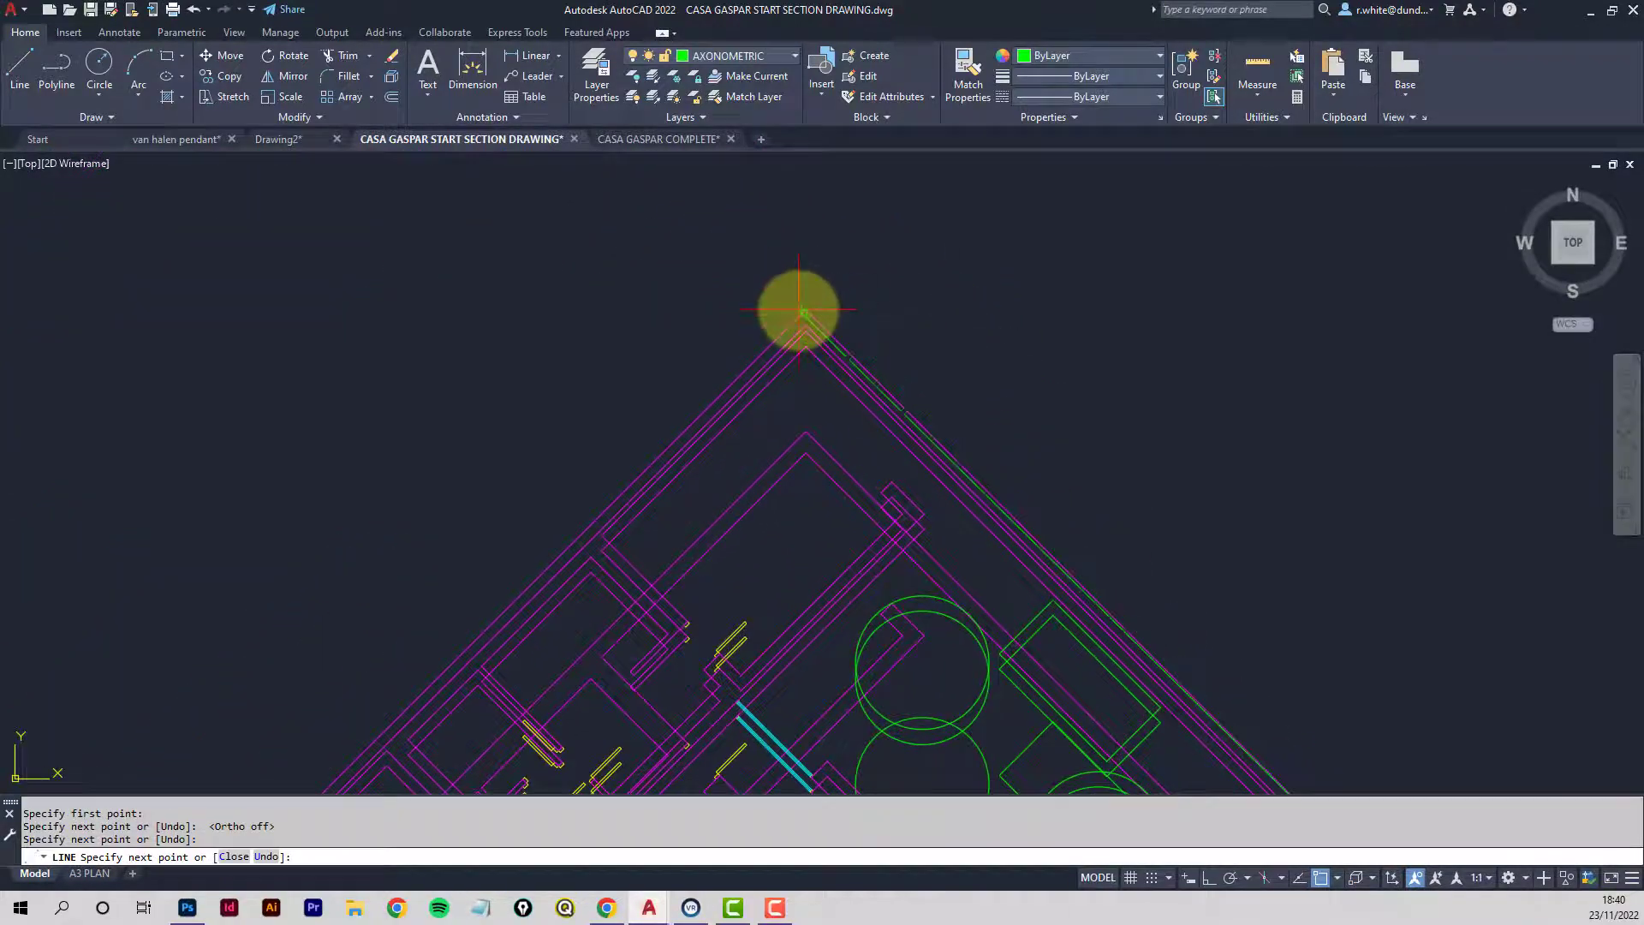
{"action": "left_click", "coordinate": [806, 309]}
{"action": "middle_click_drag", "start_coordinate": [509, 567], "coordinate": [827, 260]}
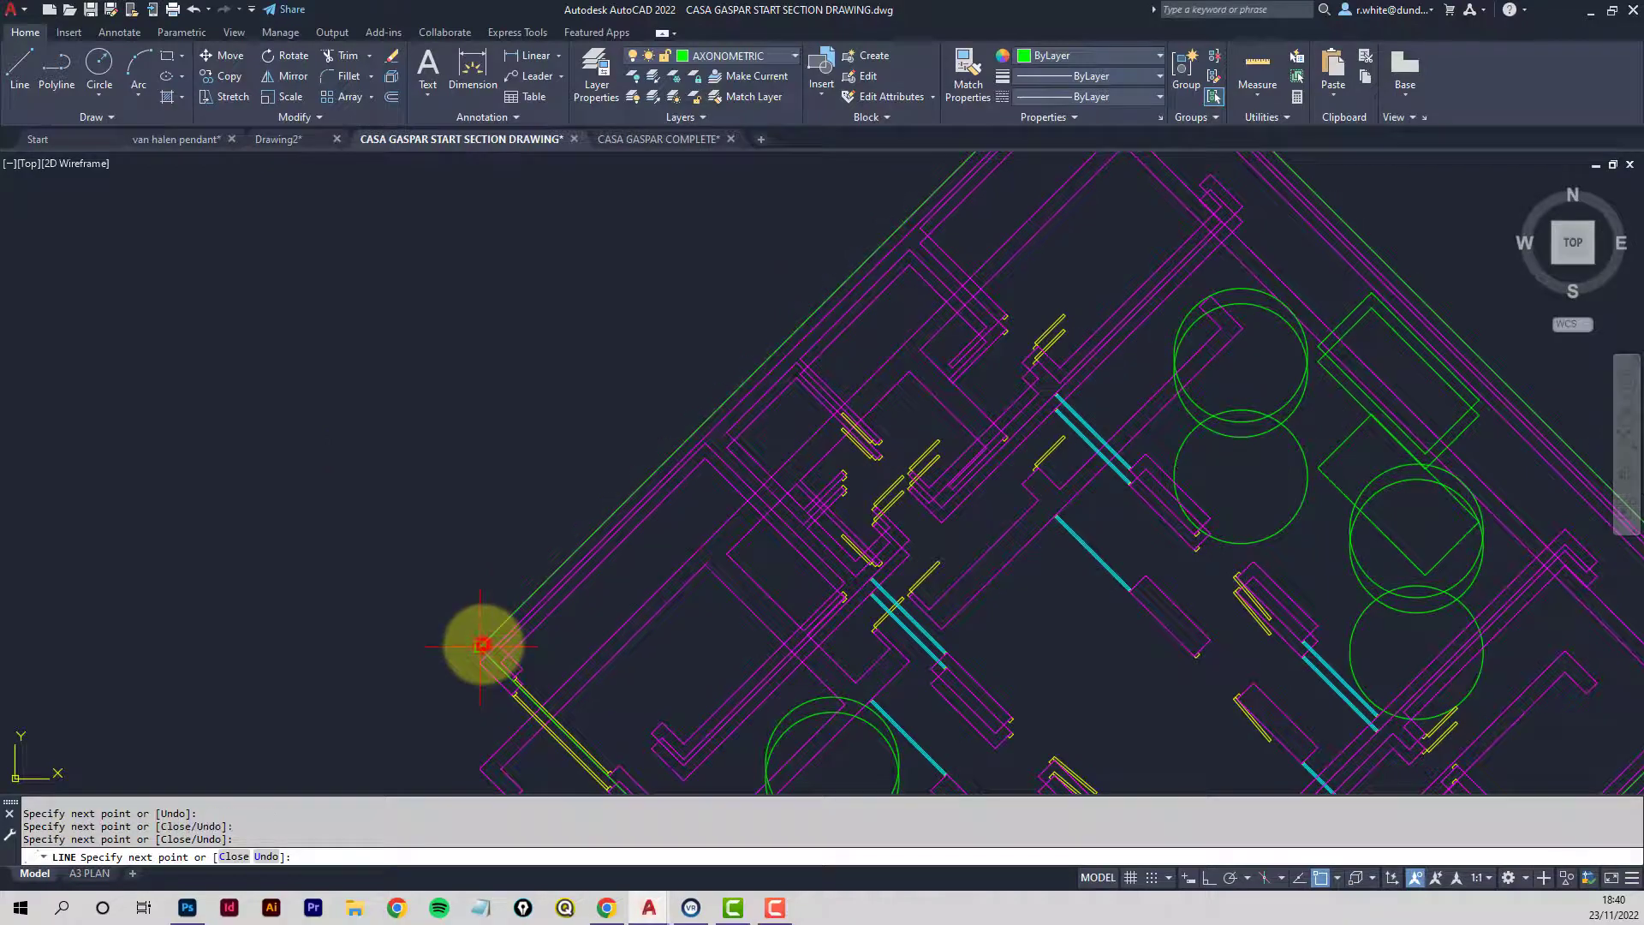
{"action": "mouse_move", "coordinate": [482, 644]}
{"action": "middle_mouse_down"}
{"action": "mouse_move", "coordinate": [532, 488]}
{"action": "mouse_move", "coordinate": [580, 518]}
{"action": "middle_mouse_up"}
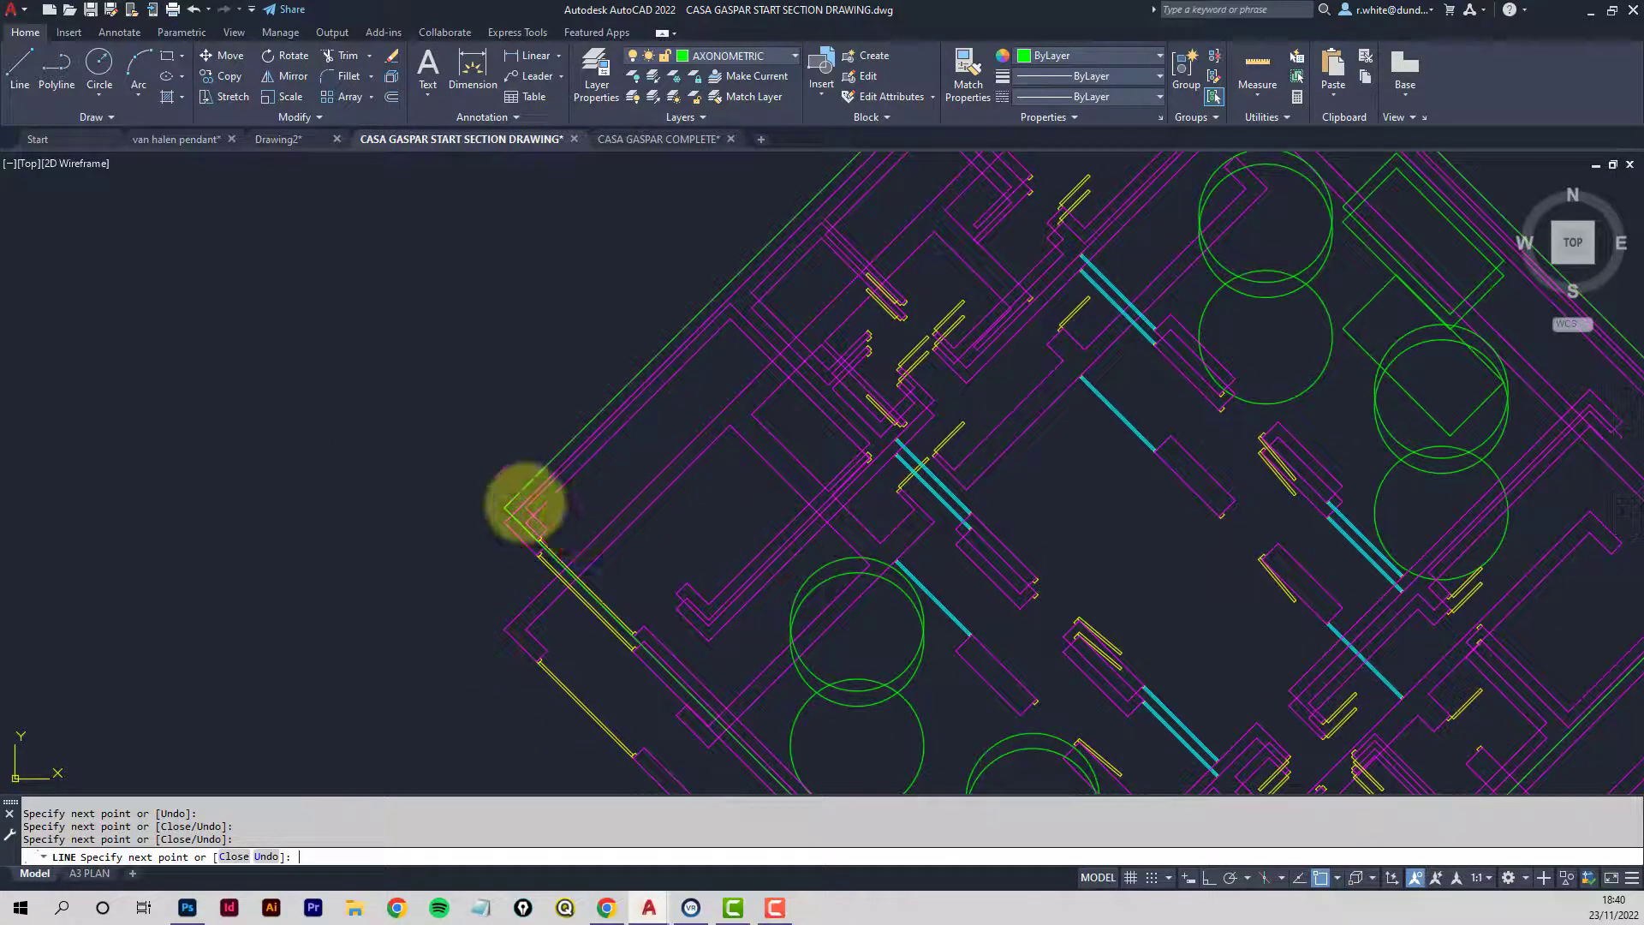
{"action": "key", "text": "Return"}
Draw a line along the highest plan copy's inner perimeter wall face from the west corner to the south corner.
{"action": "key", "text": "Return"}
{"action": "scroll", "coordinate": [600, 510], "scroll_direction": "up", "scroll_amount": 5}
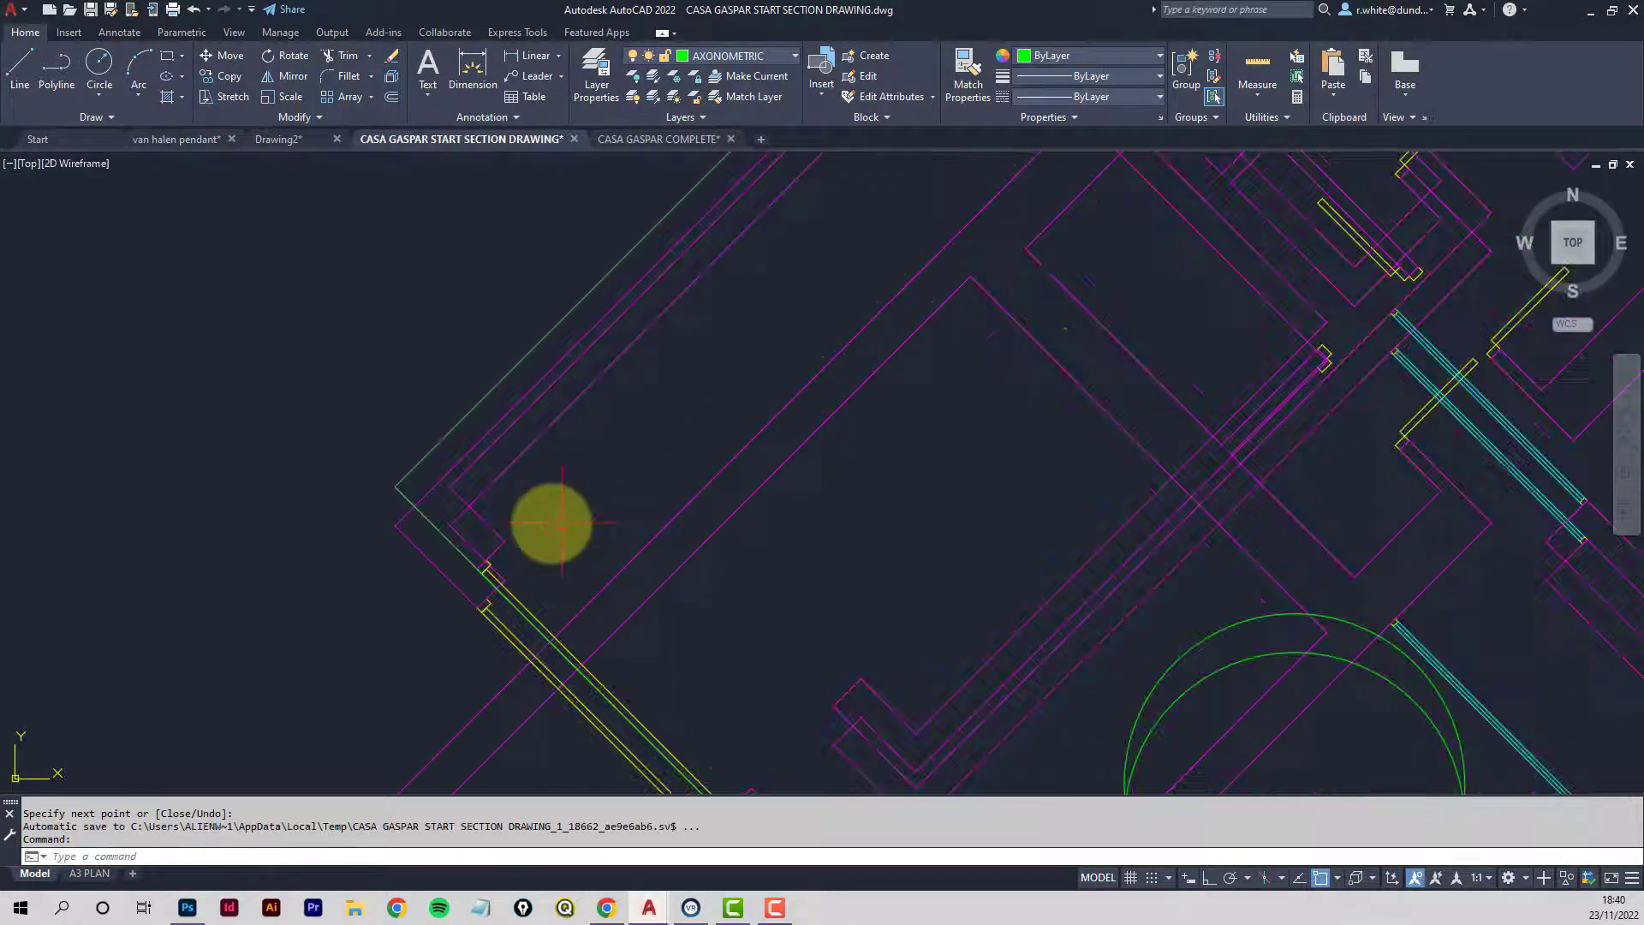
{"action": "left_click", "coordinate": [450, 486]}
{"action": "scroll", "coordinate": [659, 633], "scroll_direction": "down", "scroll_amount": 4}
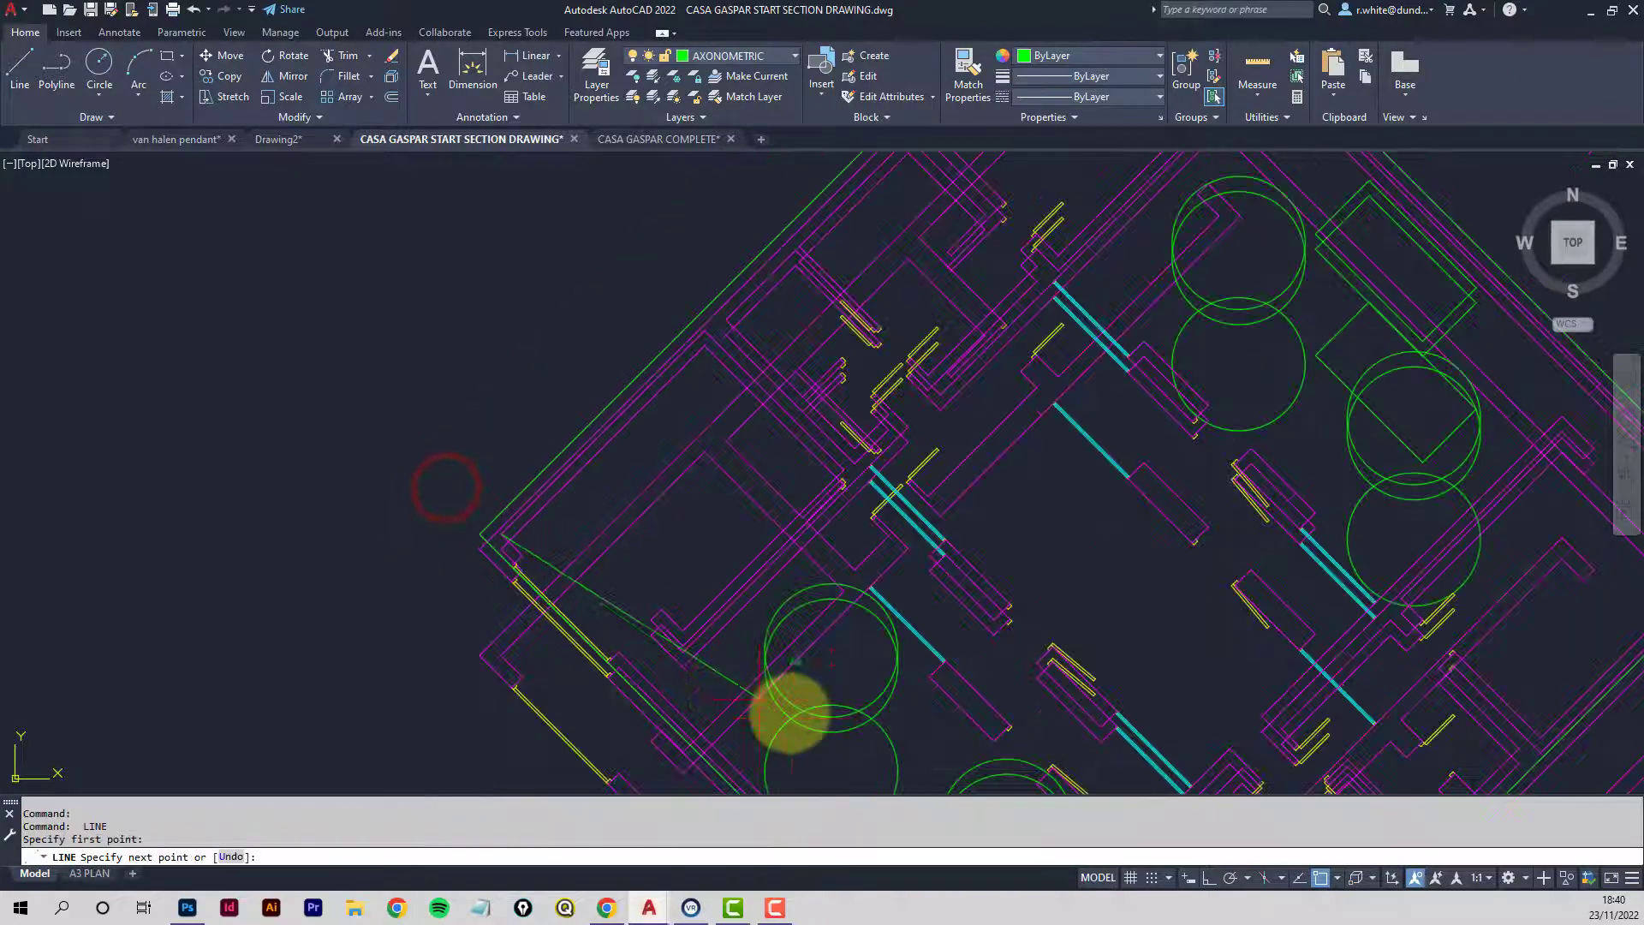
{"action": "middle_click_drag", "start_coordinate": [788, 708], "coordinate": [447, 286]}
{"action": "scroll", "coordinate": [770, 733], "scroll_direction": "up", "scroll_amount": 5}
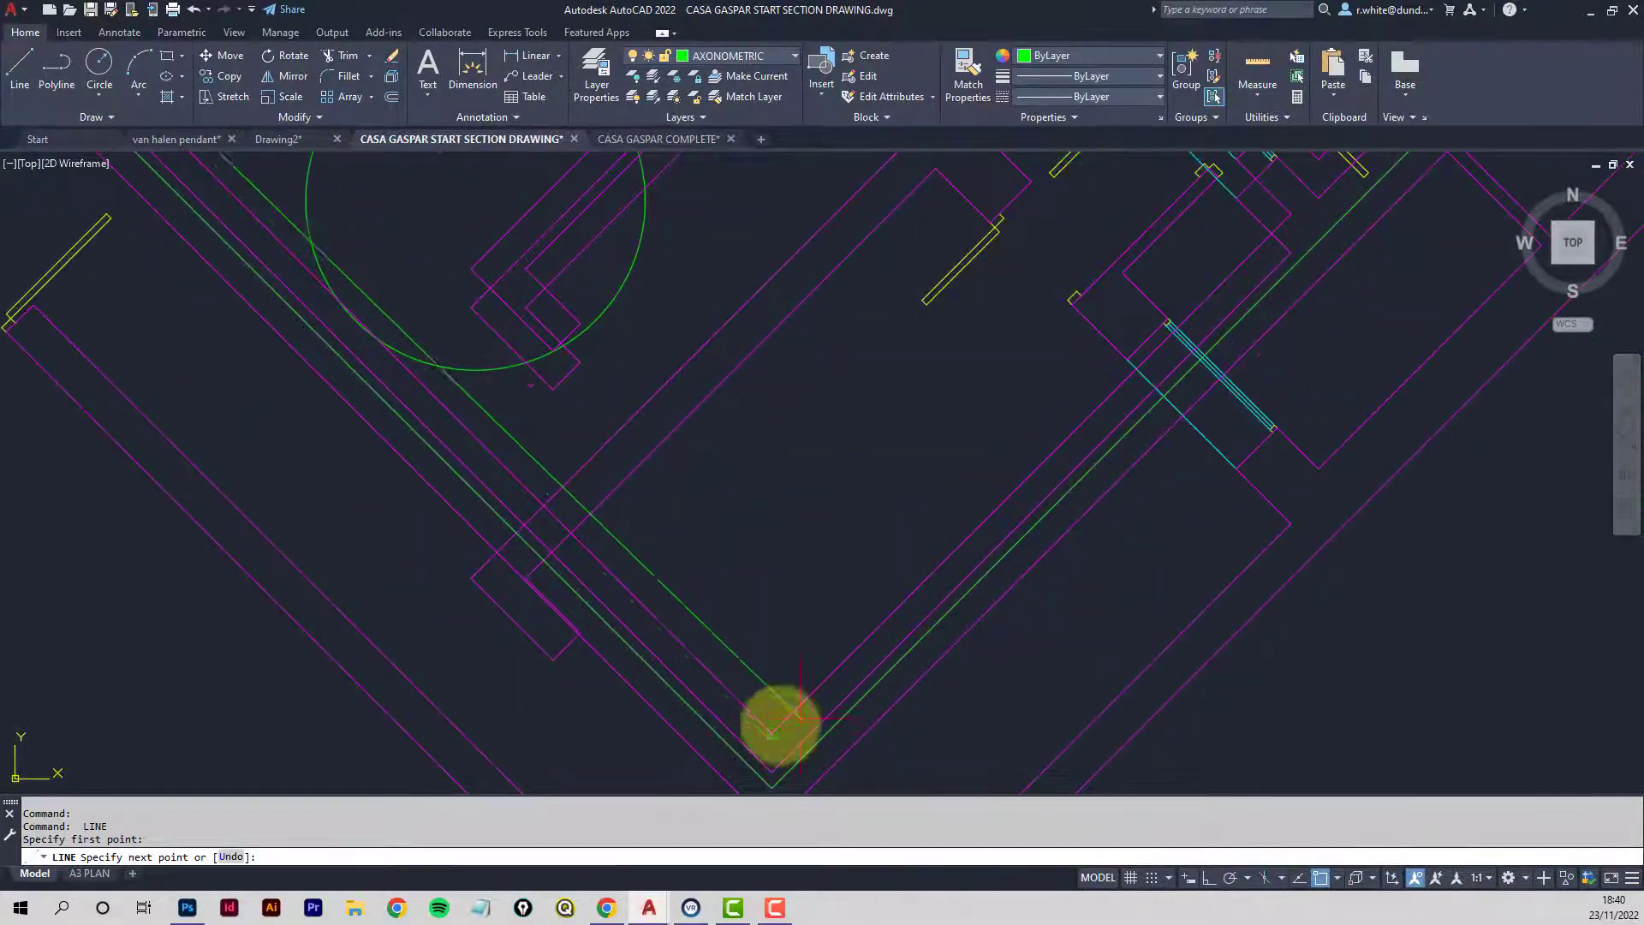
{"action": "left_click", "coordinate": [771, 733]}
Continue the inner wall outline to the inner east corner and on to the inner north corner.
{"action": "scroll", "coordinate": [1039, 459], "scroll_direction": "down", "scroll_amount": 3}
{"action": "scroll", "coordinate": [760, 745], "scroll_direction": "up", "scroll_amount": 3}
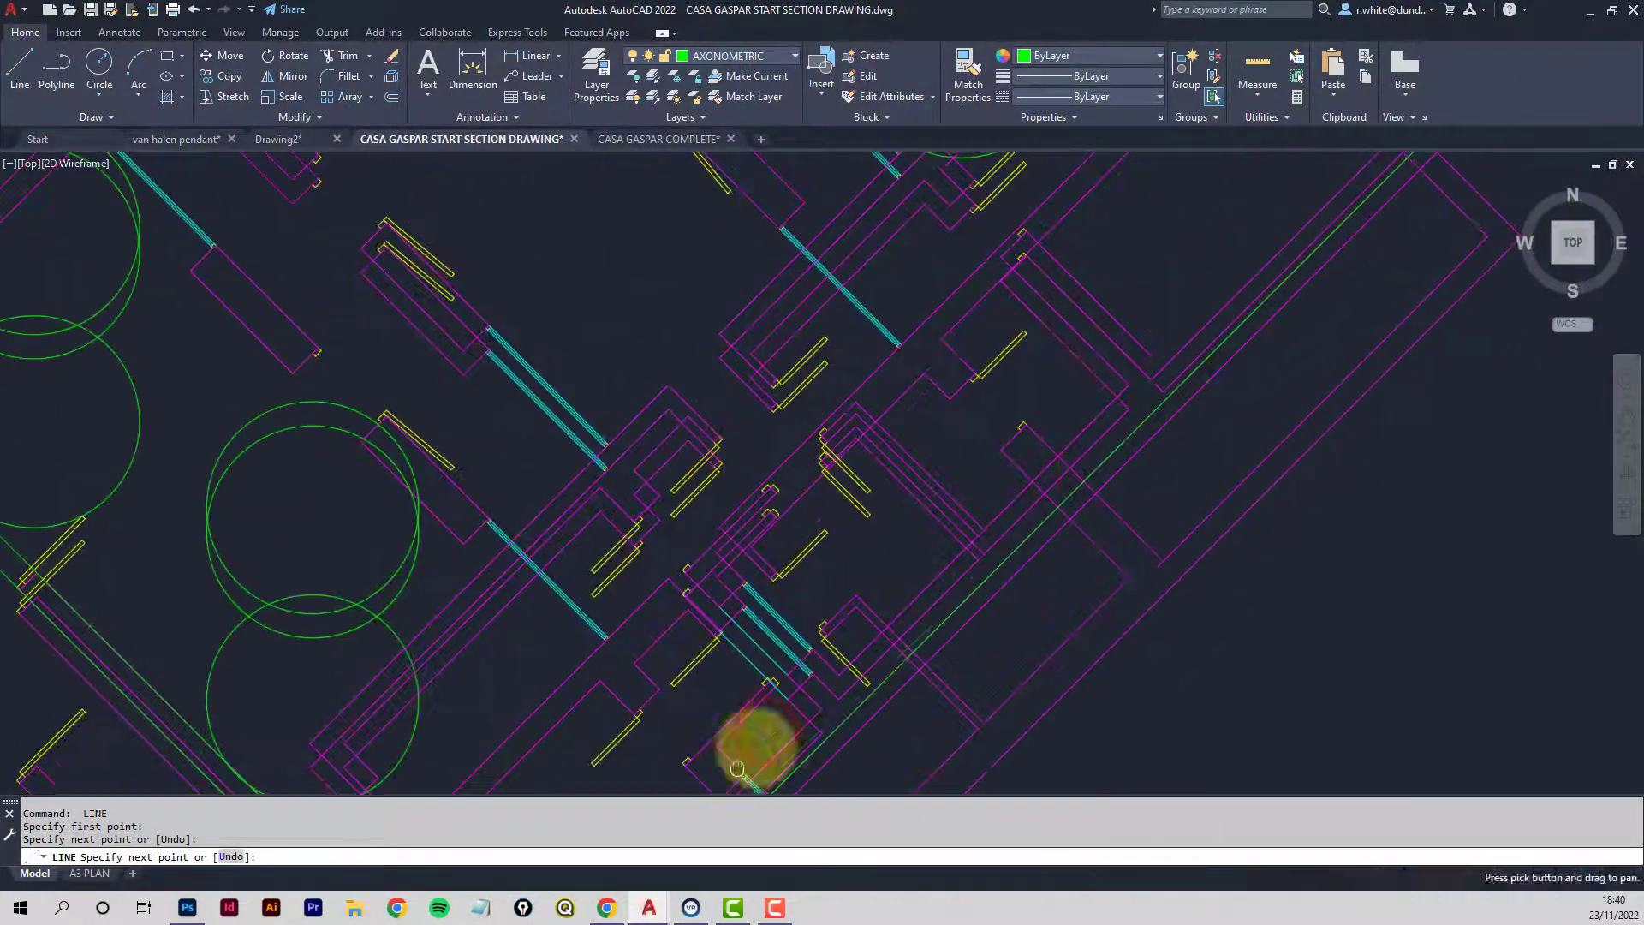
{"action": "scroll", "coordinate": [1196, 285], "scroll_direction": "up", "scroll_amount": 2}
{"action": "scroll", "coordinate": [1216, 294], "scroll_direction": "up", "scroll_amount": 2}
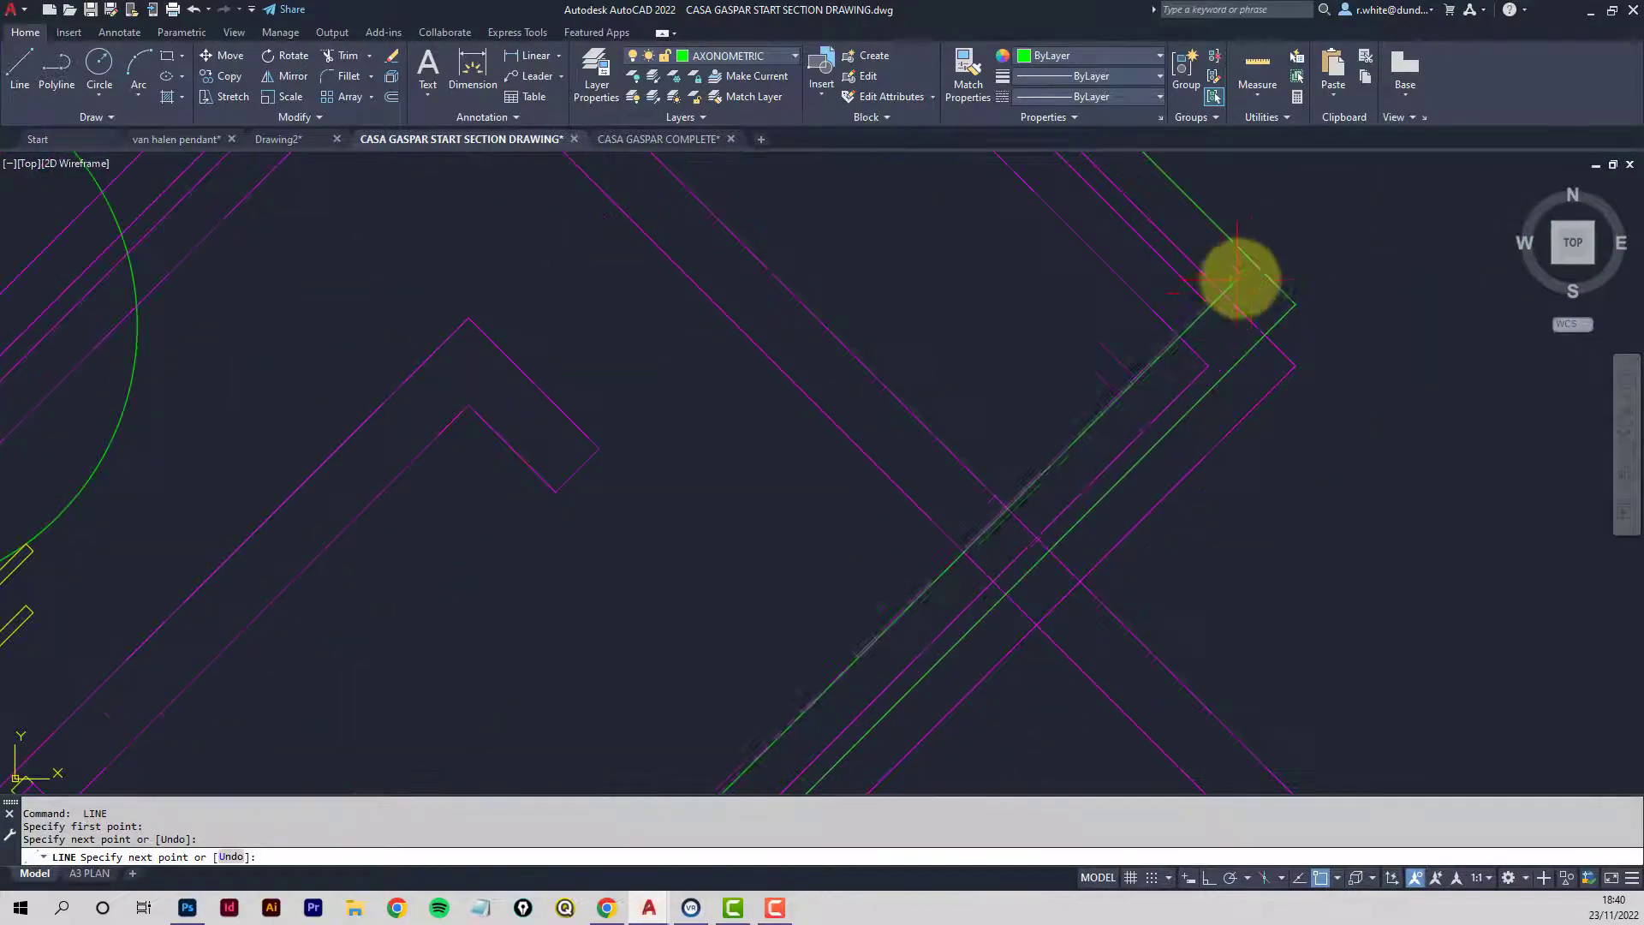
{"action": "left_click", "coordinate": [1203, 304]}
{"action": "scroll", "coordinate": [1139, 293], "scroll_direction": "down", "scroll_amount": 4}
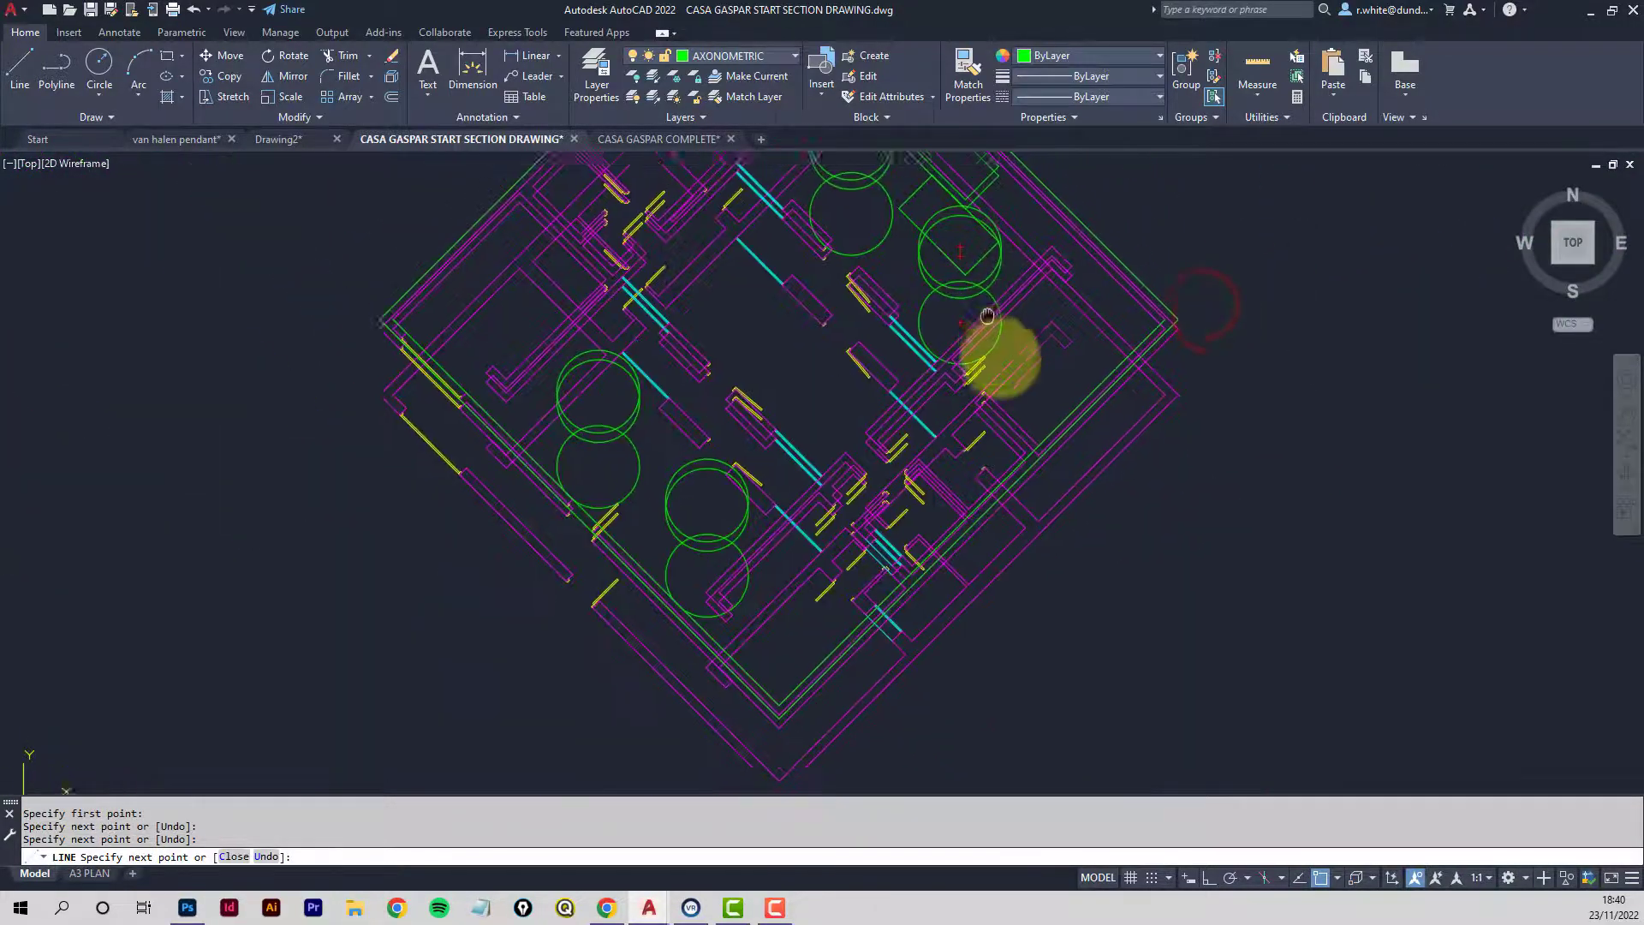
{"action": "scroll", "coordinate": [985, 376], "scroll_direction": "up", "scroll_amount": 4}
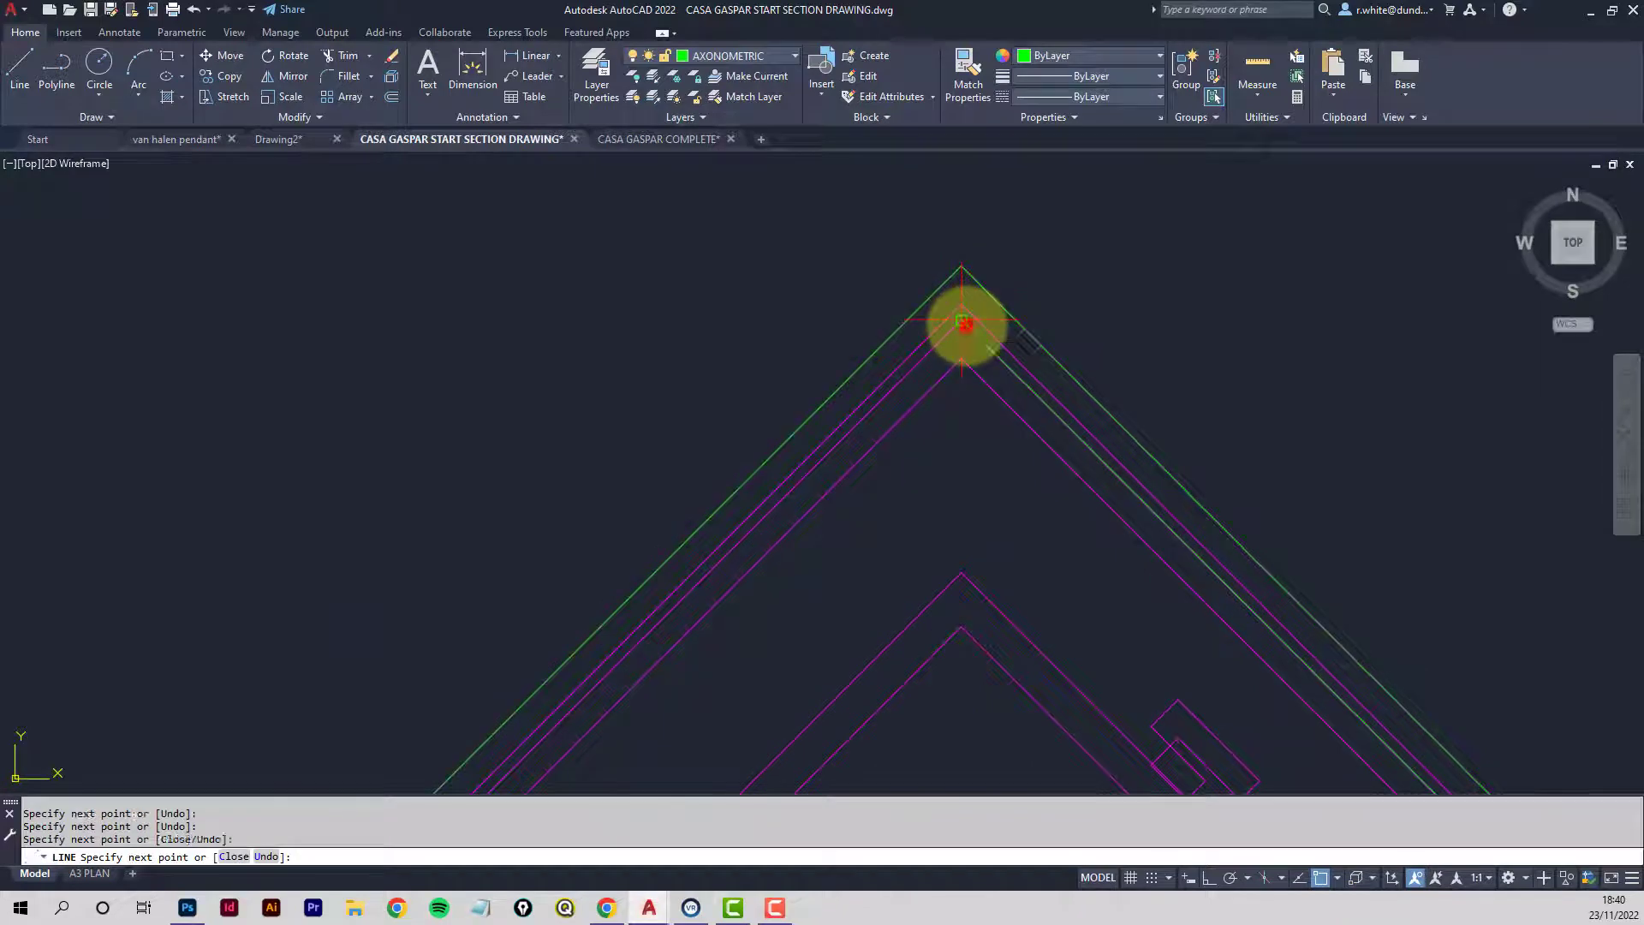
Bring the inner wall outline back to its west starting corner and end the line.
{"action": "scroll", "coordinate": [895, 374], "scroll_direction": "down", "scroll_amount": 3}
{"action": "middle_click_drag", "start_coordinate": [743, 538], "coordinate": [1045, 220]}
{"action": "scroll", "coordinate": [607, 647], "scroll_direction": "up", "scroll_amount": 3}
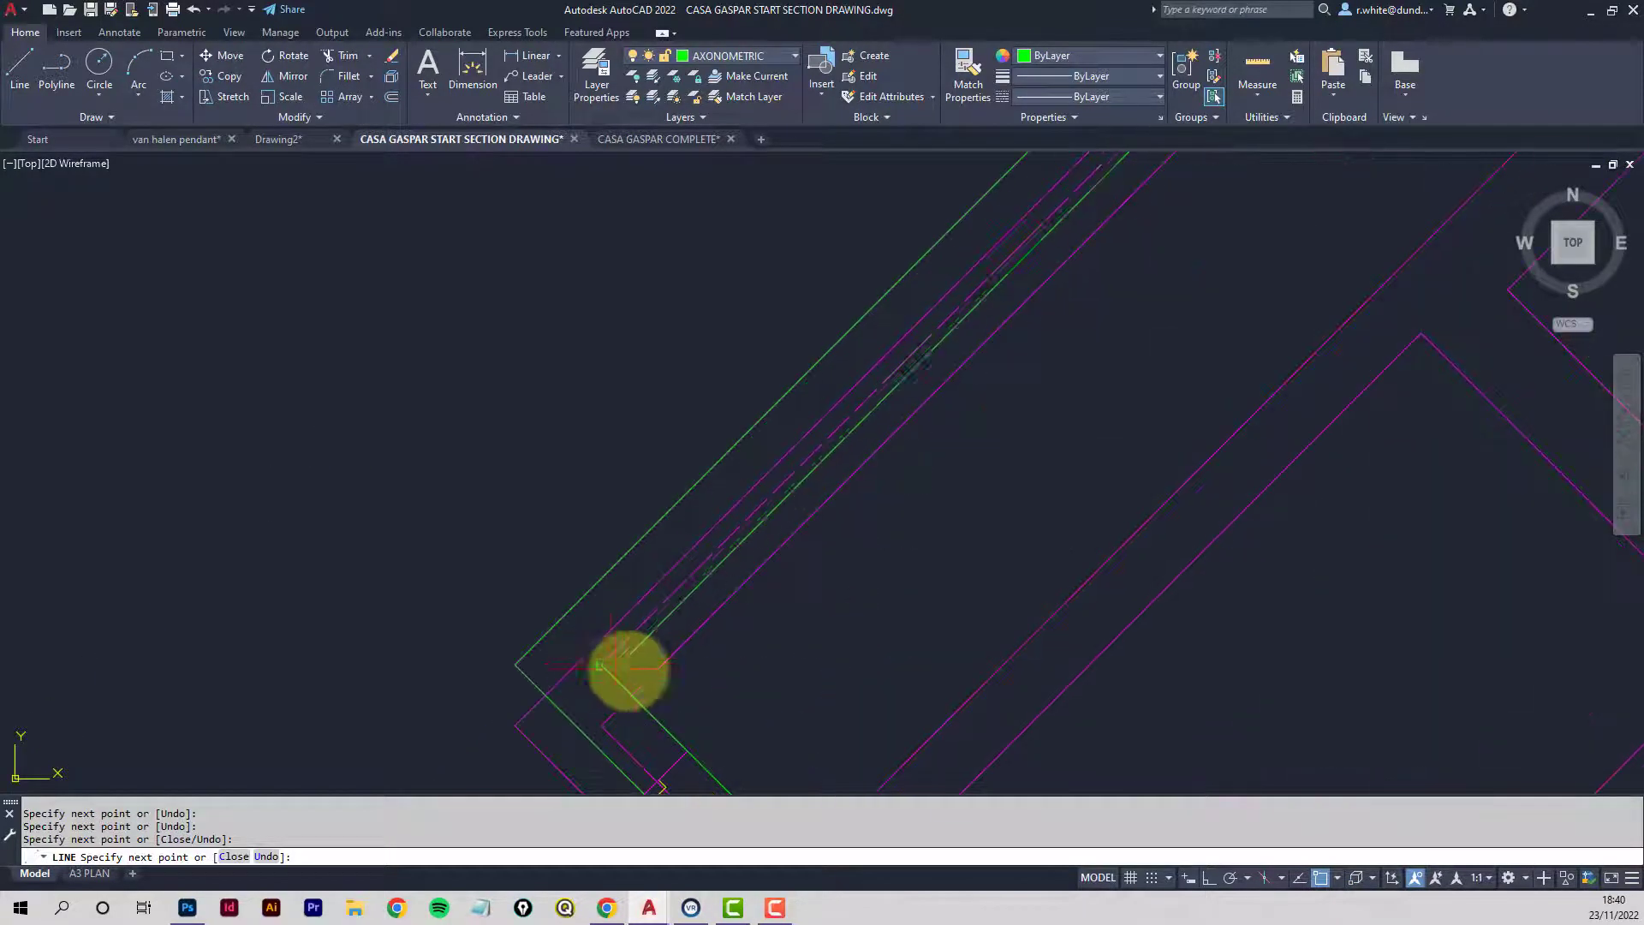
{"action": "left_click", "coordinate": [603, 665]}
{"action": "key", "text": "Return"}
{"action": "scroll", "coordinate": [644, 635], "scroll_direction": "down", "scroll_amount": 4}
{"action": "middle_click_drag", "start_coordinate": [749, 641], "coordinate": [552, 383]}
{"action": "scroll", "coordinate": [686, 442], "scroll_direction": "down", "scroll_amount": 2}
{"action": "key", "text": "Escape"}
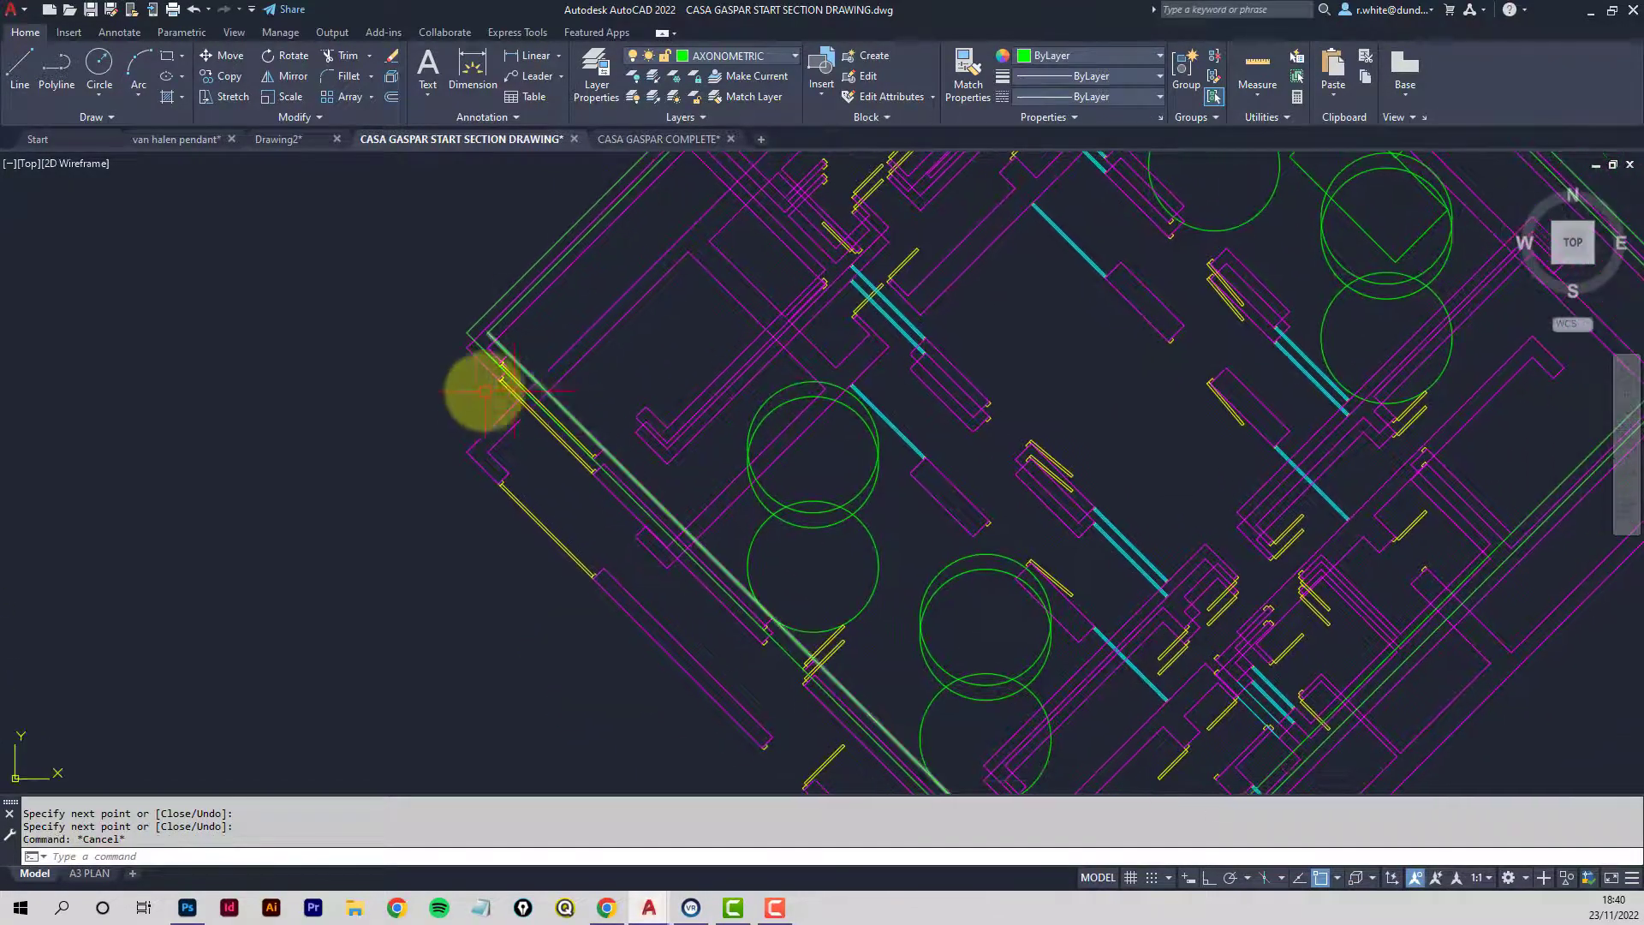
Draw a vertical line from the top outline's outer west corner down to the lowest plan's outer west corner.
{"action": "scroll", "coordinate": [474, 388], "scroll_direction": "down", "scroll_amount": 4}
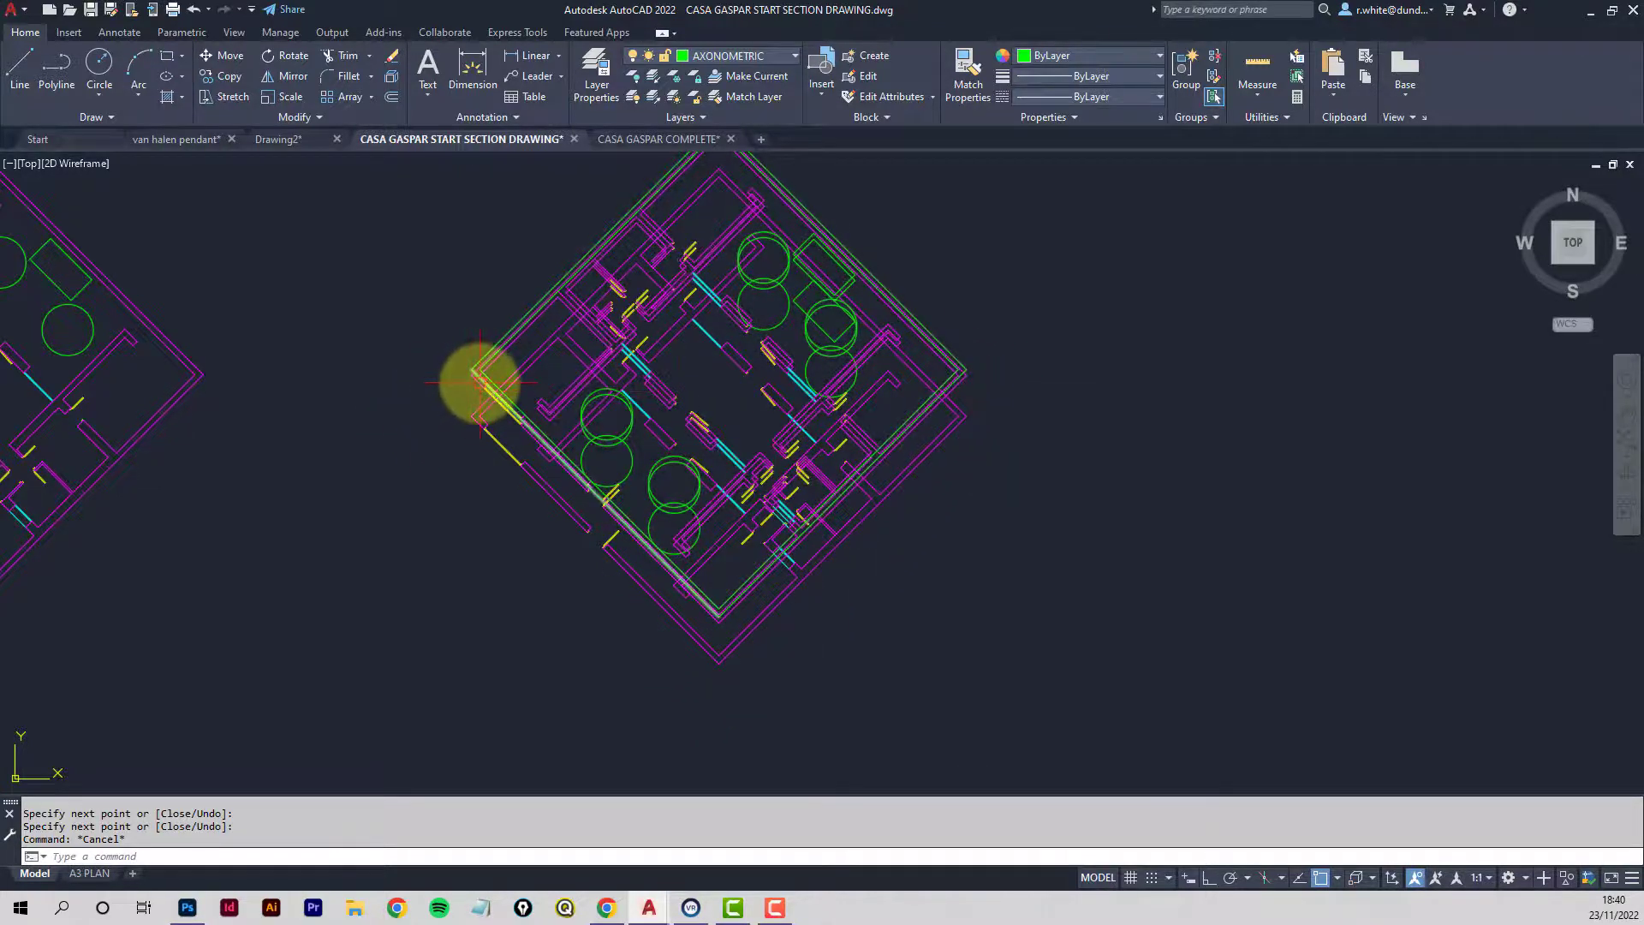
{"action": "scroll", "coordinate": [480, 383], "scroll_direction": "up", "scroll_amount": 6}
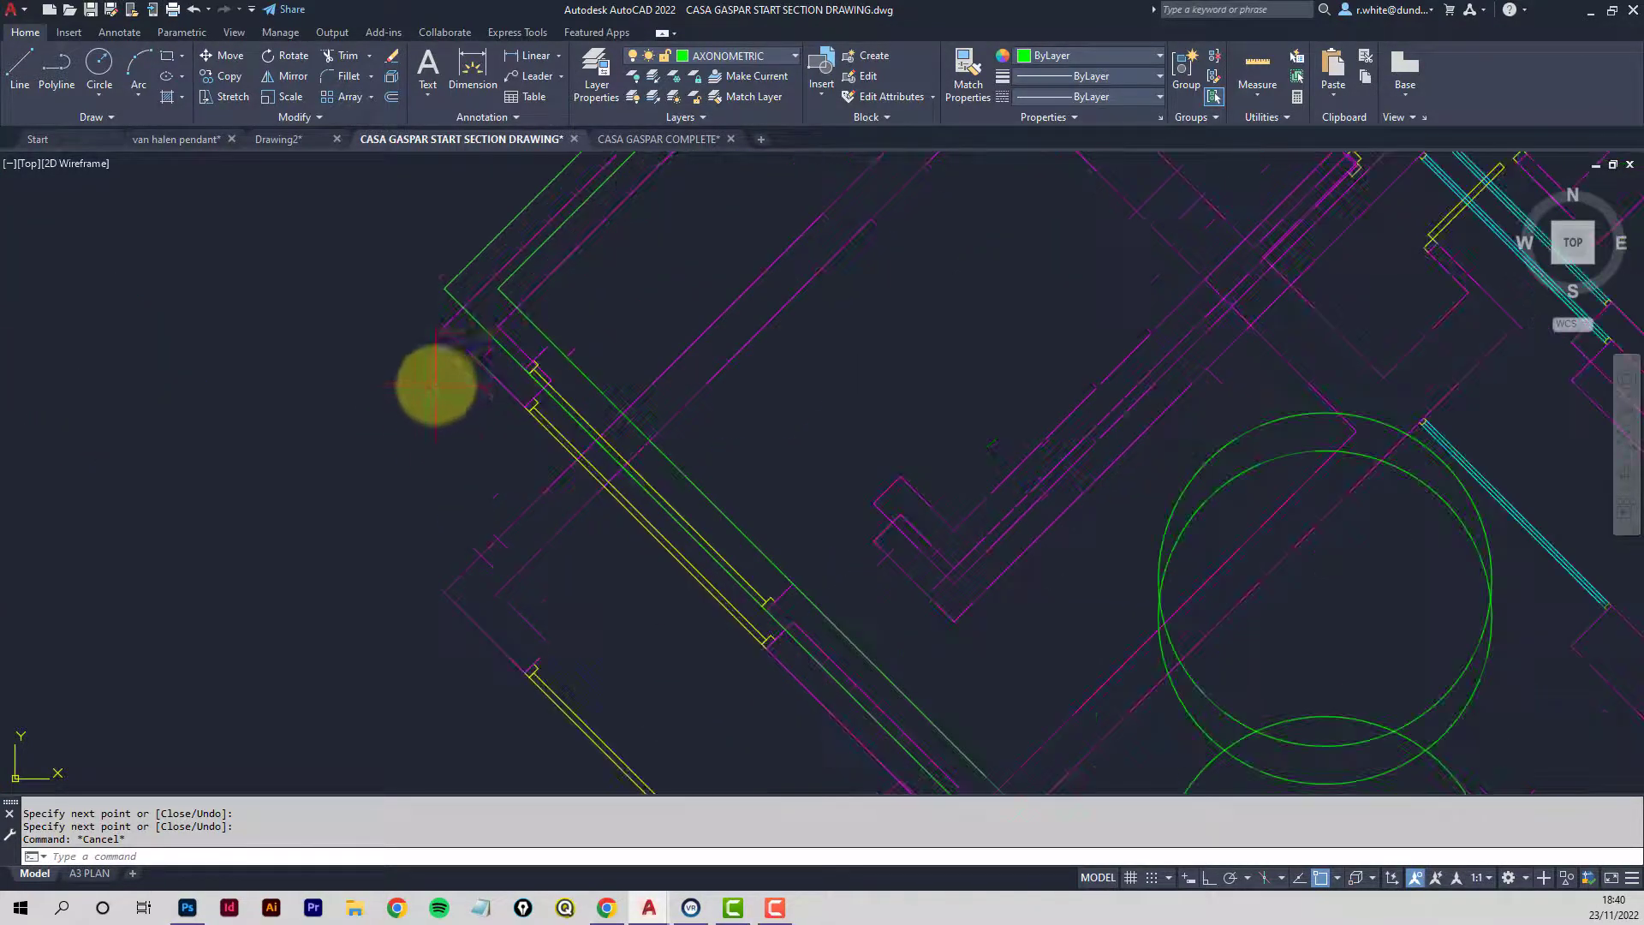
{"action": "left_click", "coordinate": [445, 288]}
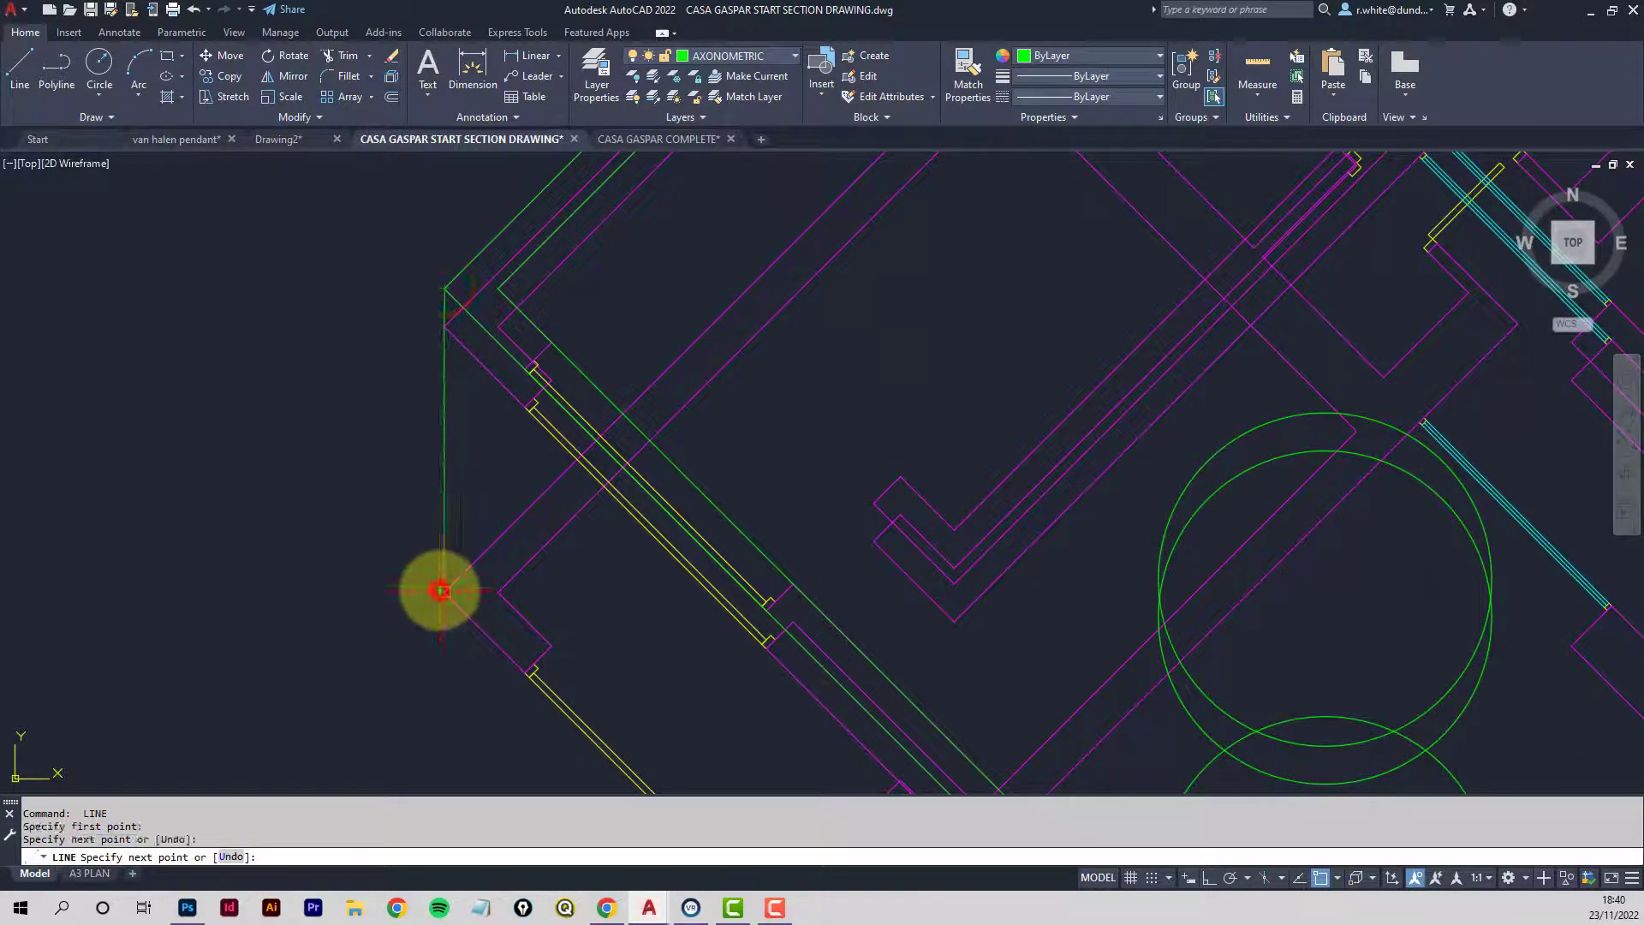
Continue the line along the lowest plan's outer wall face from the west corner to the south corner.
{"action": "scroll", "coordinate": [450, 594], "scroll_direction": "down", "scroll_amount": 6}
{"action": "middle_click_drag", "start_coordinate": [685, 779], "coordinate": [509, 486]}
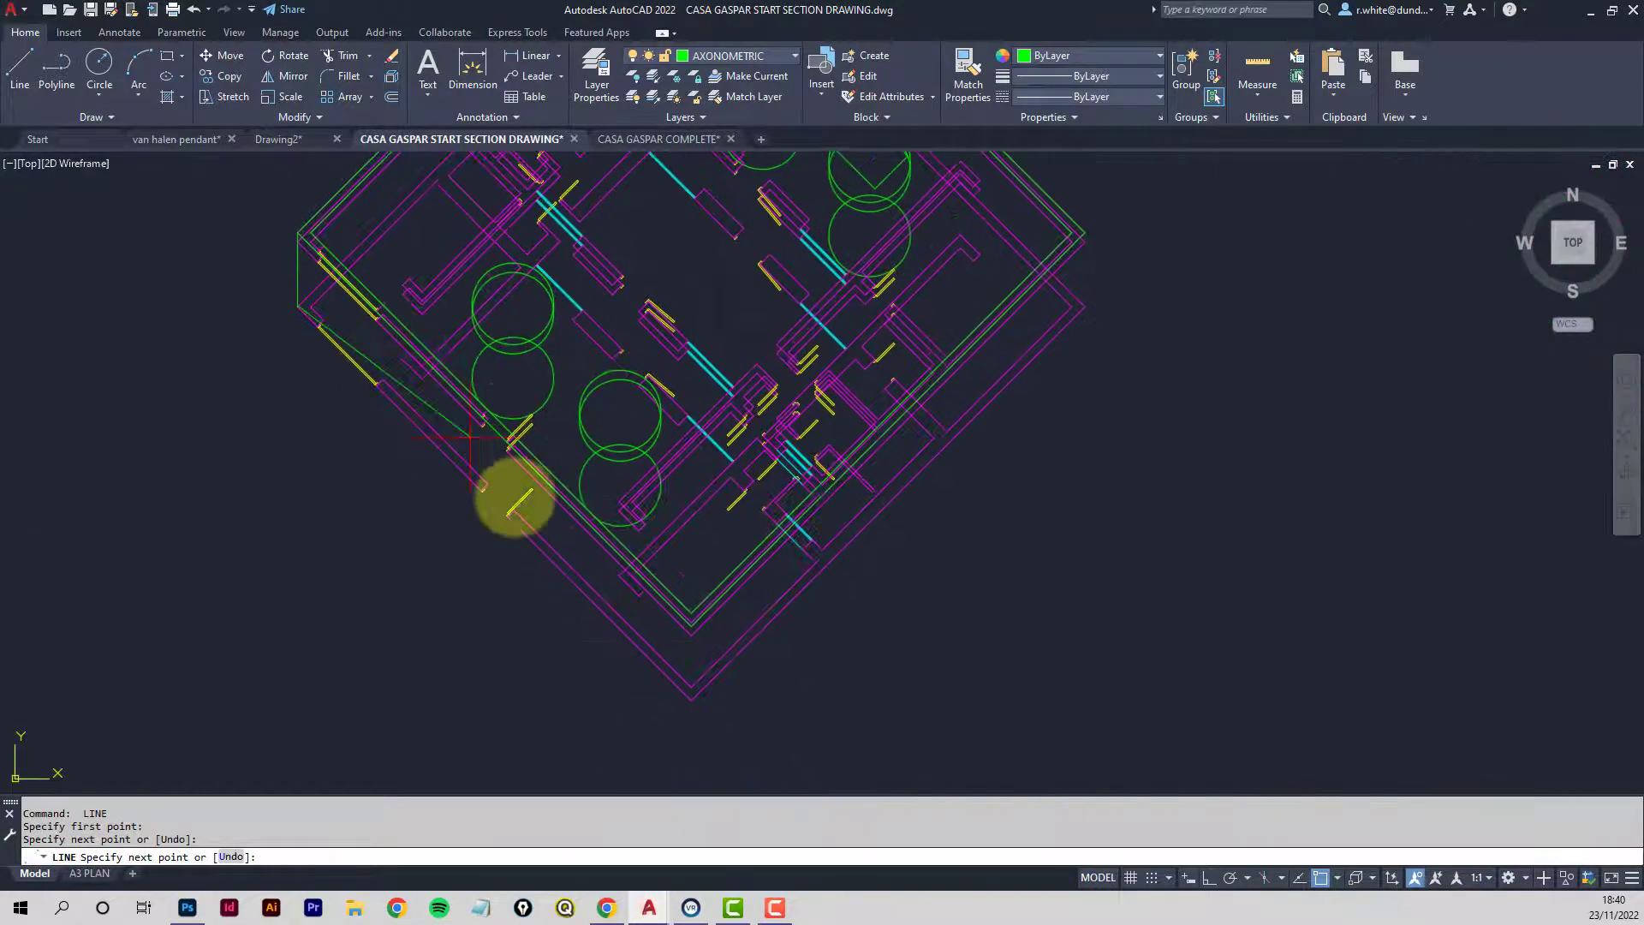
{"action": "scroll", "coordinate": [683, 704], "scroll_direction": "up", "scroll_amount": 5}
{"action": "left_click", "coordinate": [692, 683]}
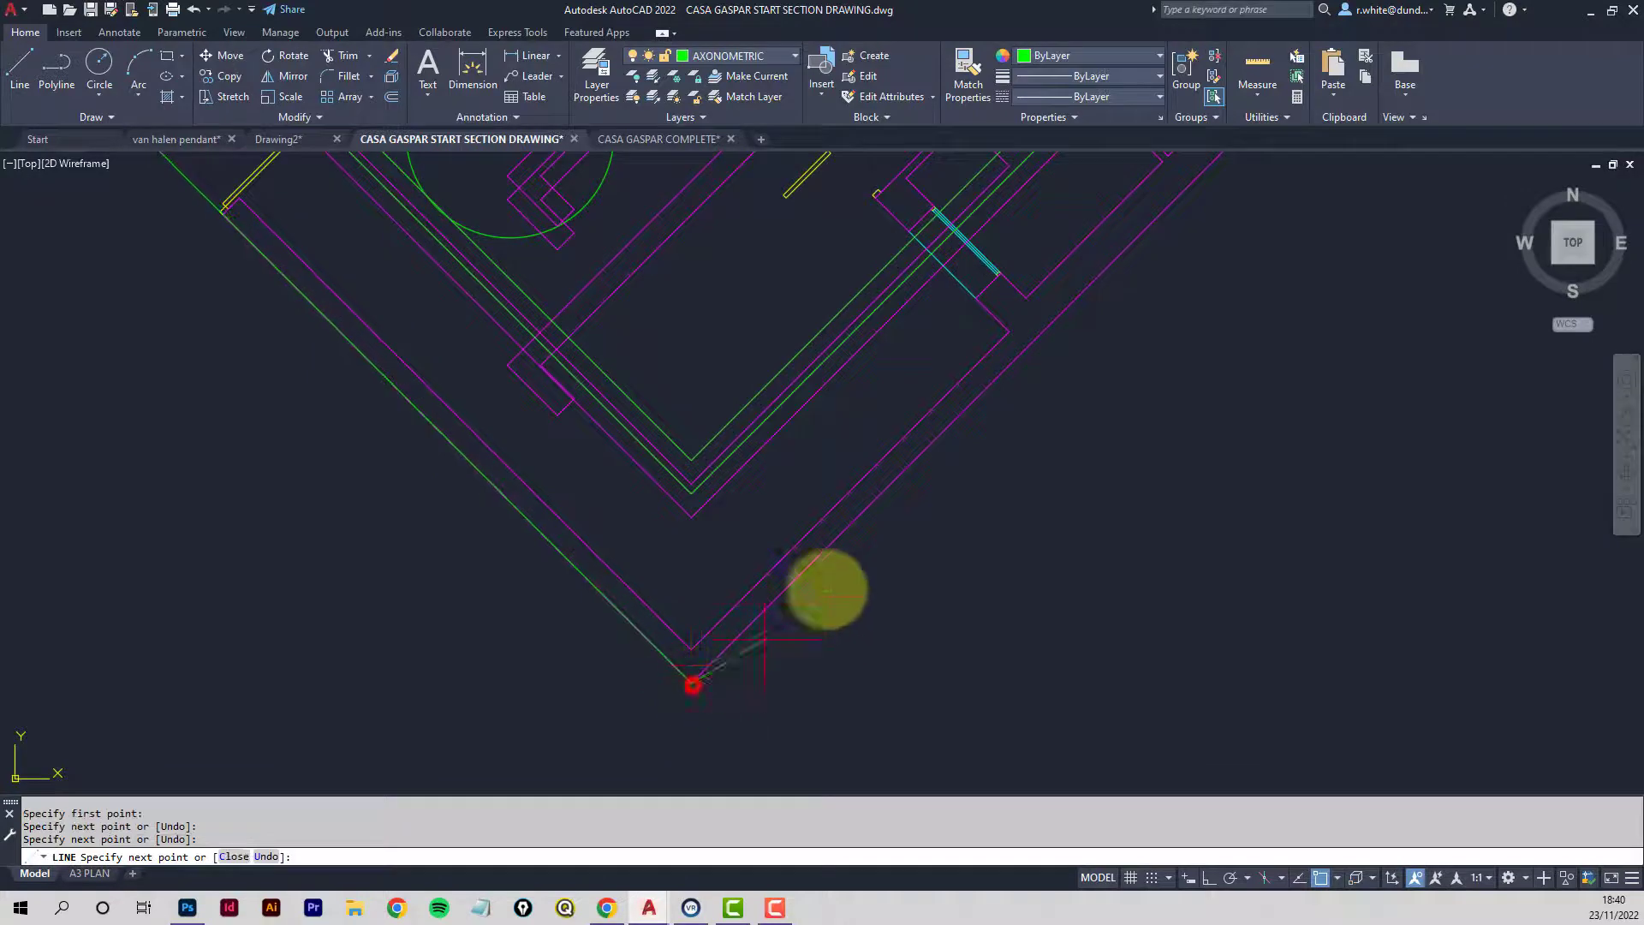
Continue the line to the lowest plan's outer east corner and vertically up to the top outline's outer east corner.
{"action": "scroll", "coordinate": [1094, 309], "scroll_direction": "down", "scroll_amount": 4}
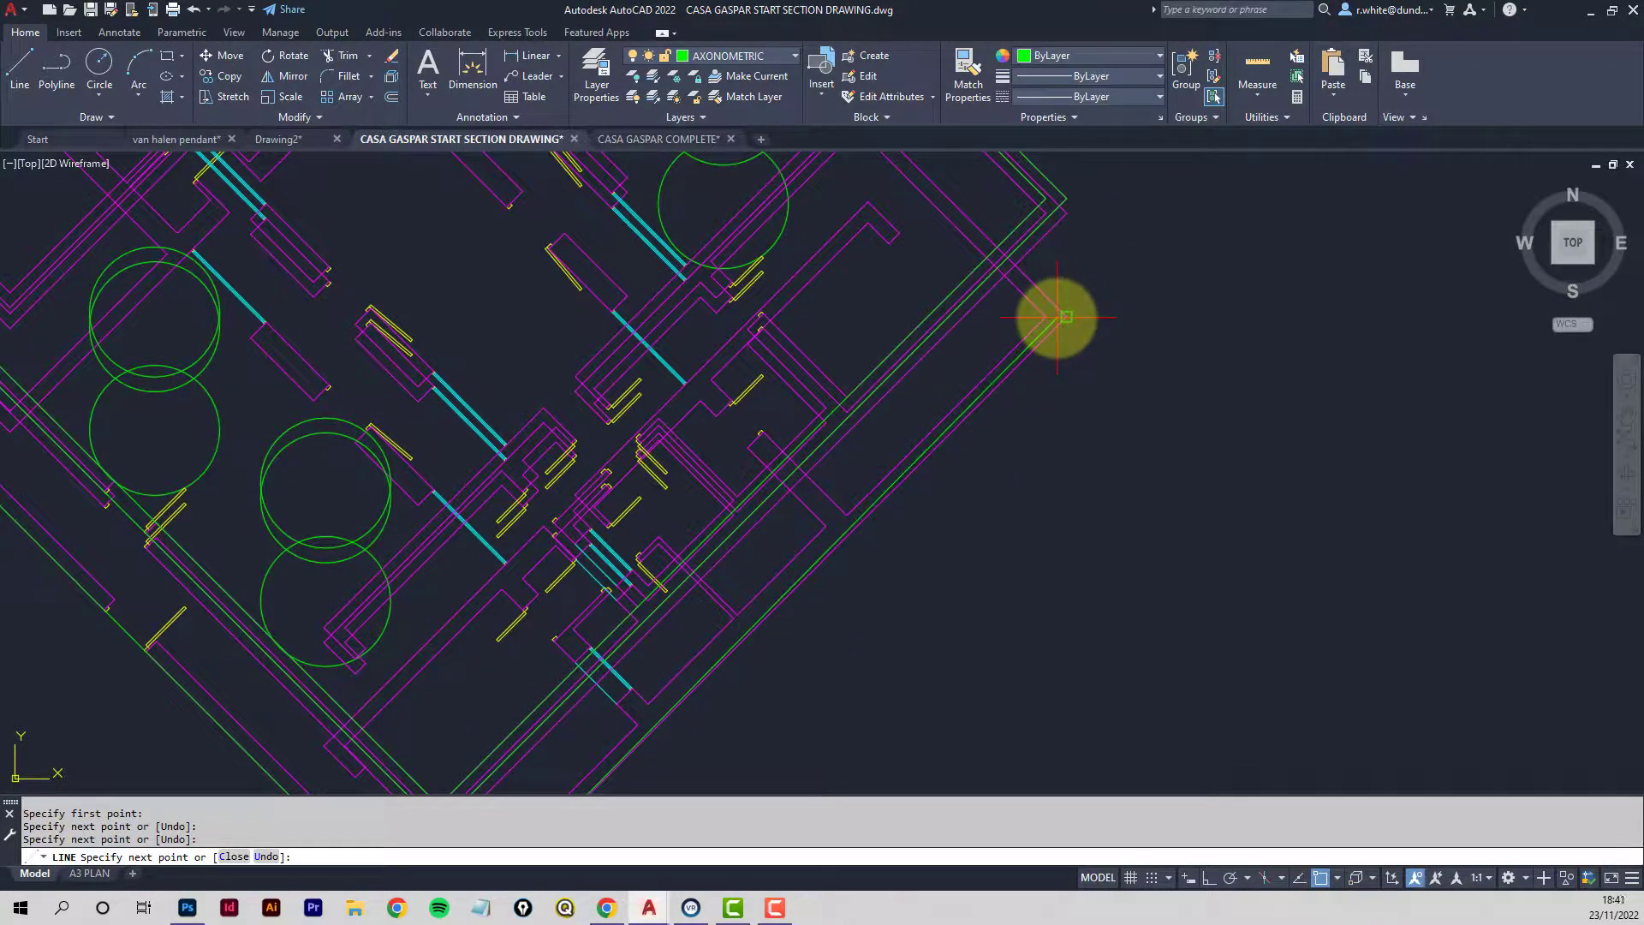
{"action": "left_click", "coordinate": [1058, 318]}
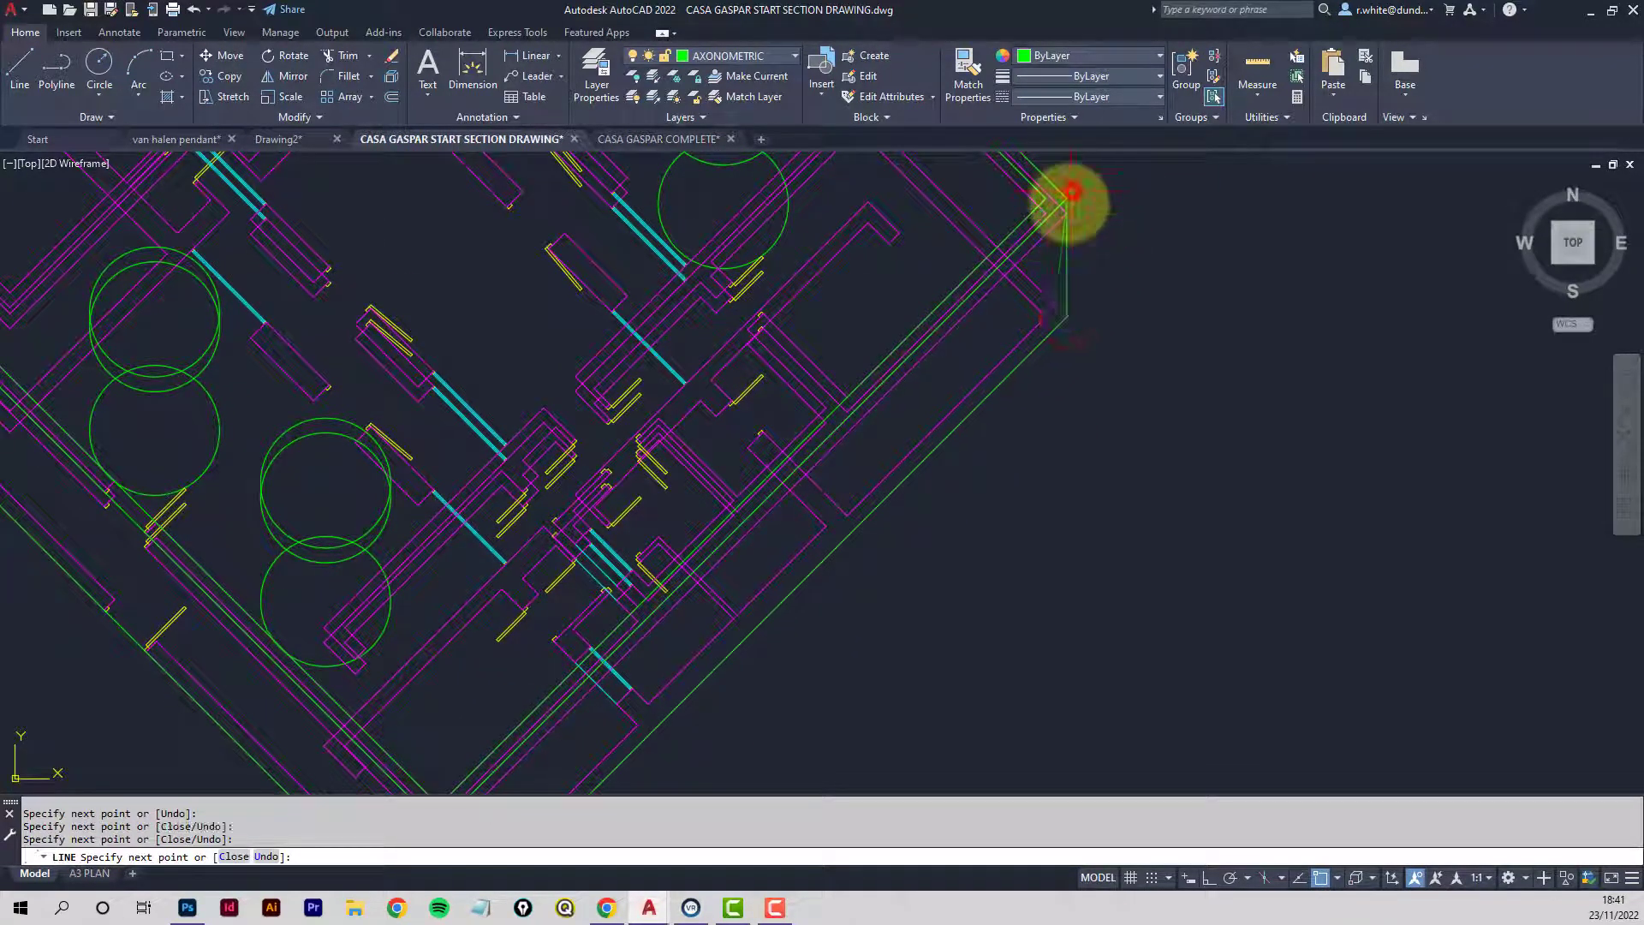
{"action": "scroll", "coordinate": [1001, 422], "scroll_direction": "down", "scroll_amount": 1}
{"action": "middle_click_drag", "start_coordinate": [726, 630], "coordinate": [847, 558]}
Draw a vertical line from the lowest plan's outer south corner up to the top outline's outer south corner.
{"action": "key", "text": "Return"}
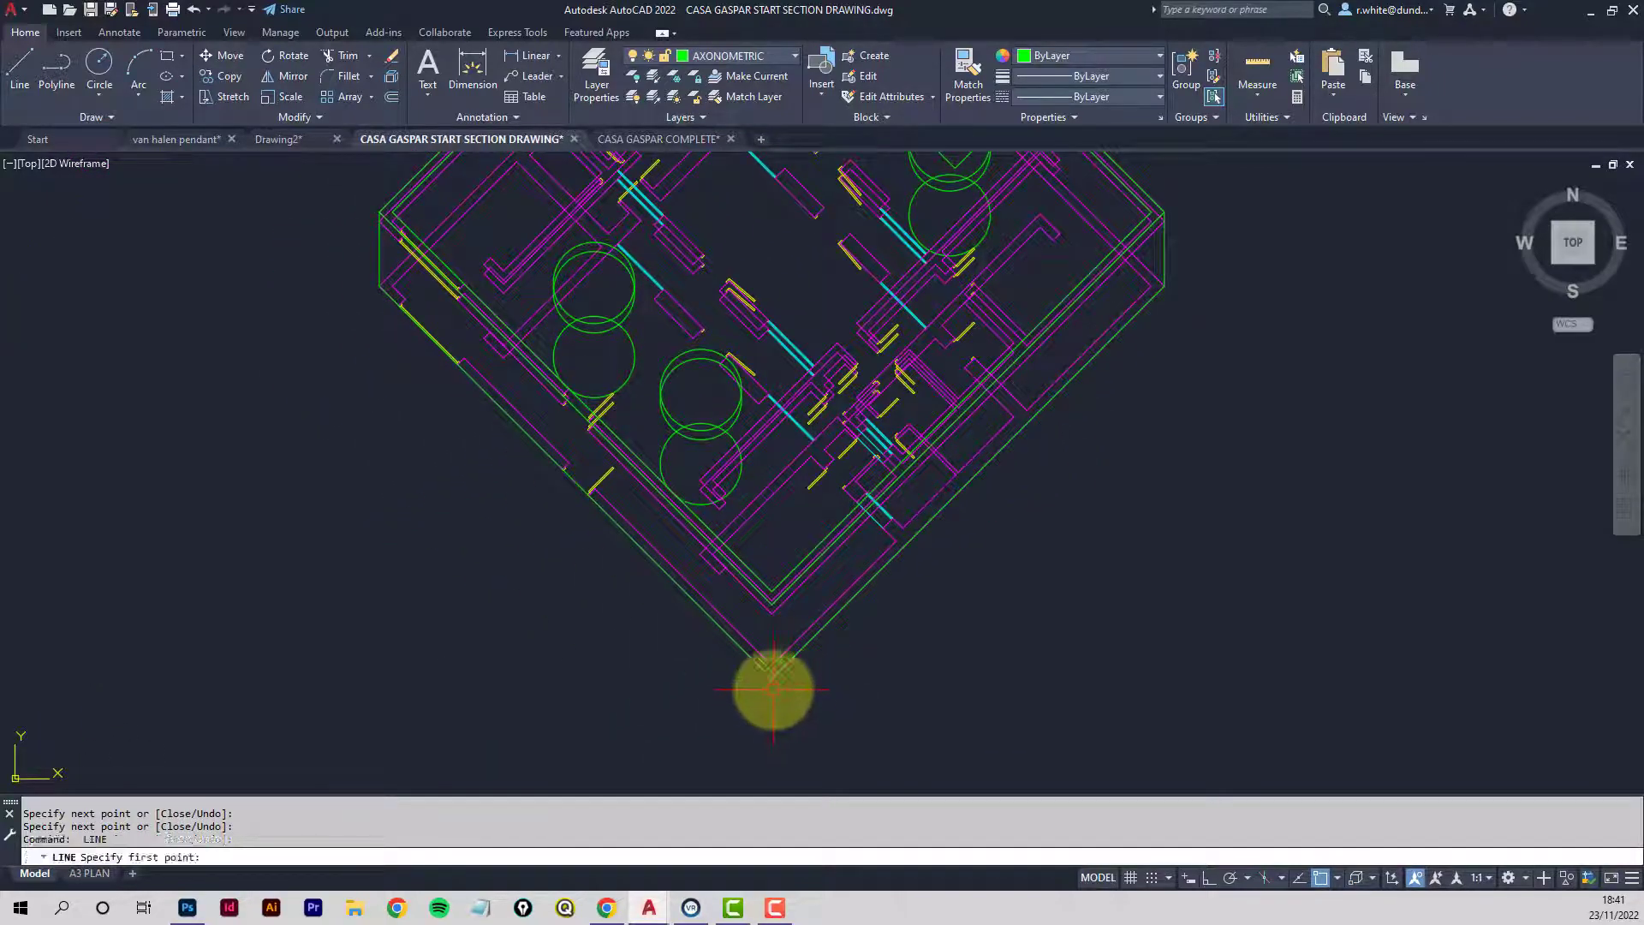
{"action": "left_click", "coordinate": [771, 681]}
{"action": "scroll", "coordinate": [773, 651], "scroll_direction": "up", "scroll_amount": 4}
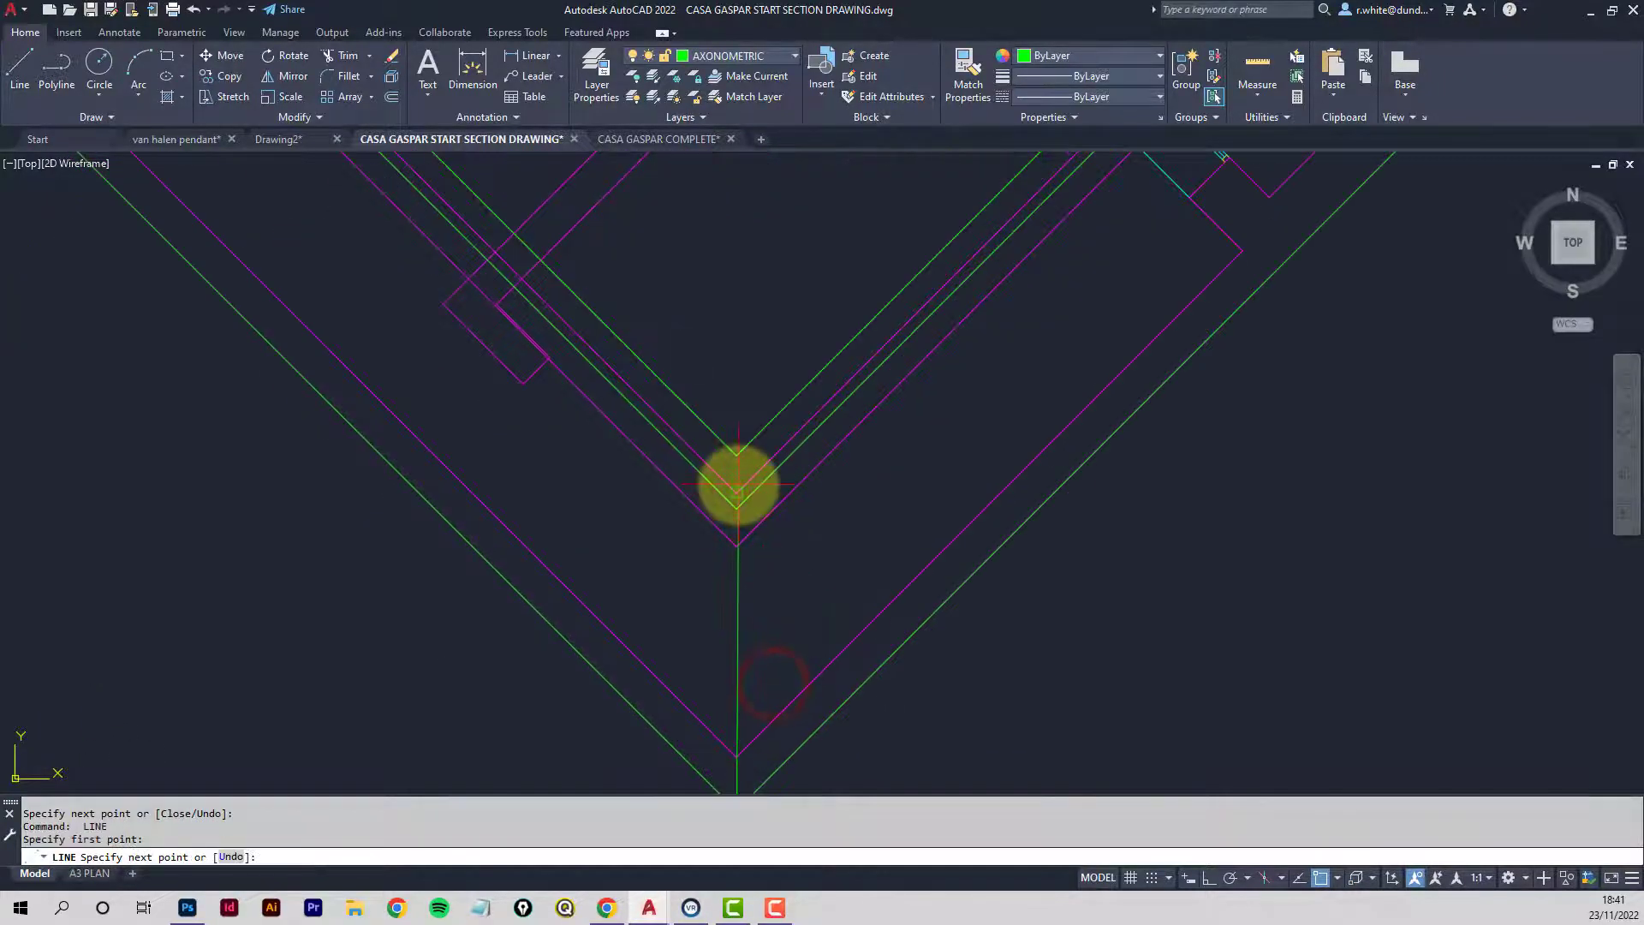
{"action": "key", "text": "Return"}
Freeze the PLANS AT 45 layer to review the traced outer walls on their own, and thaw the layer again.
{"action": "scroll", "coordinate": [737, 511], "scroll_direction": "down", "scroll_amount": 6}
{"action": "scroll", "coordinate": [793, 673], "scroll_direction": "down", "scroll_amount": 1}
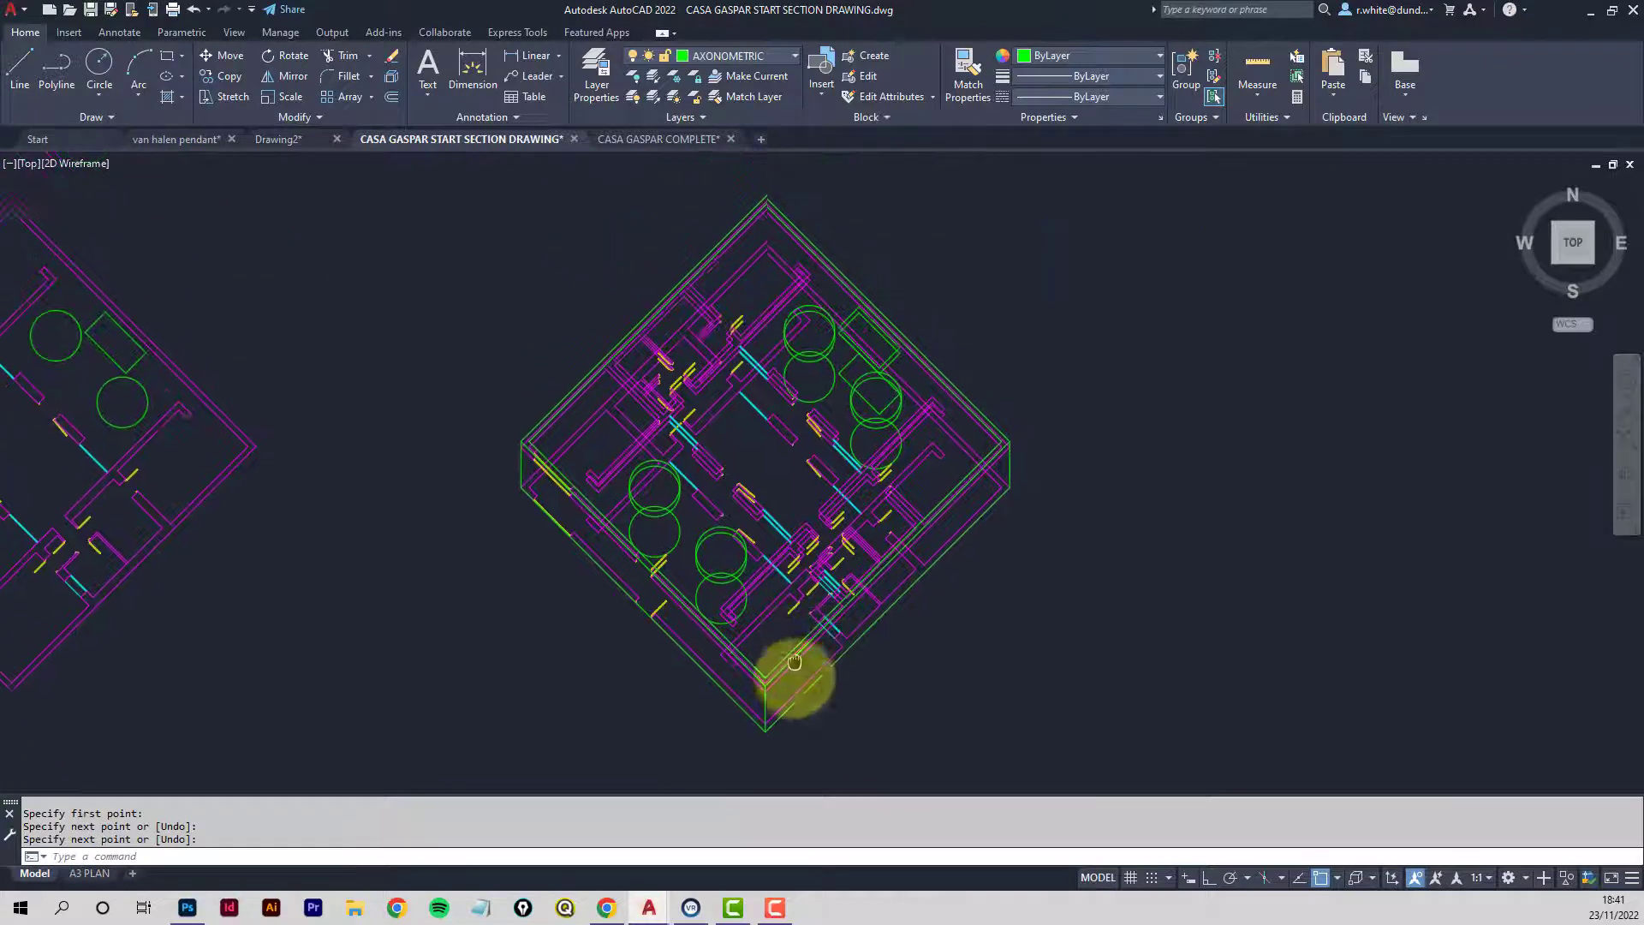
{"action": "middle_click_drag", "start_coordinate": [793, 673], "coordinate": [830, 676]}
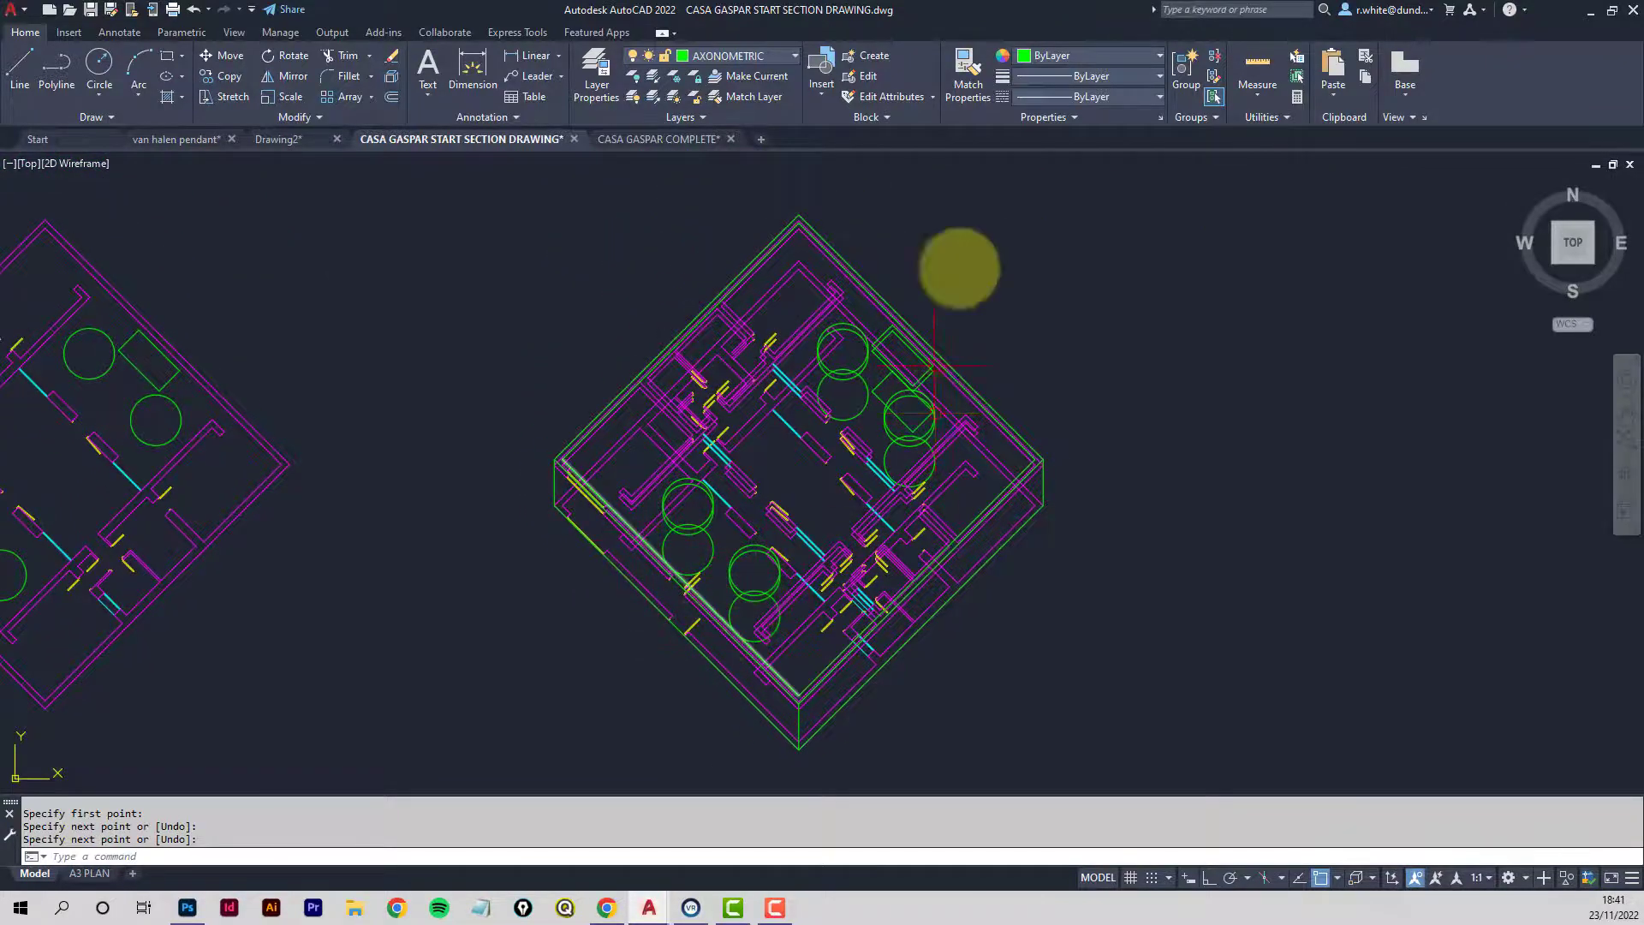
{"action": "left_click", "coordinate": [792, 54]}
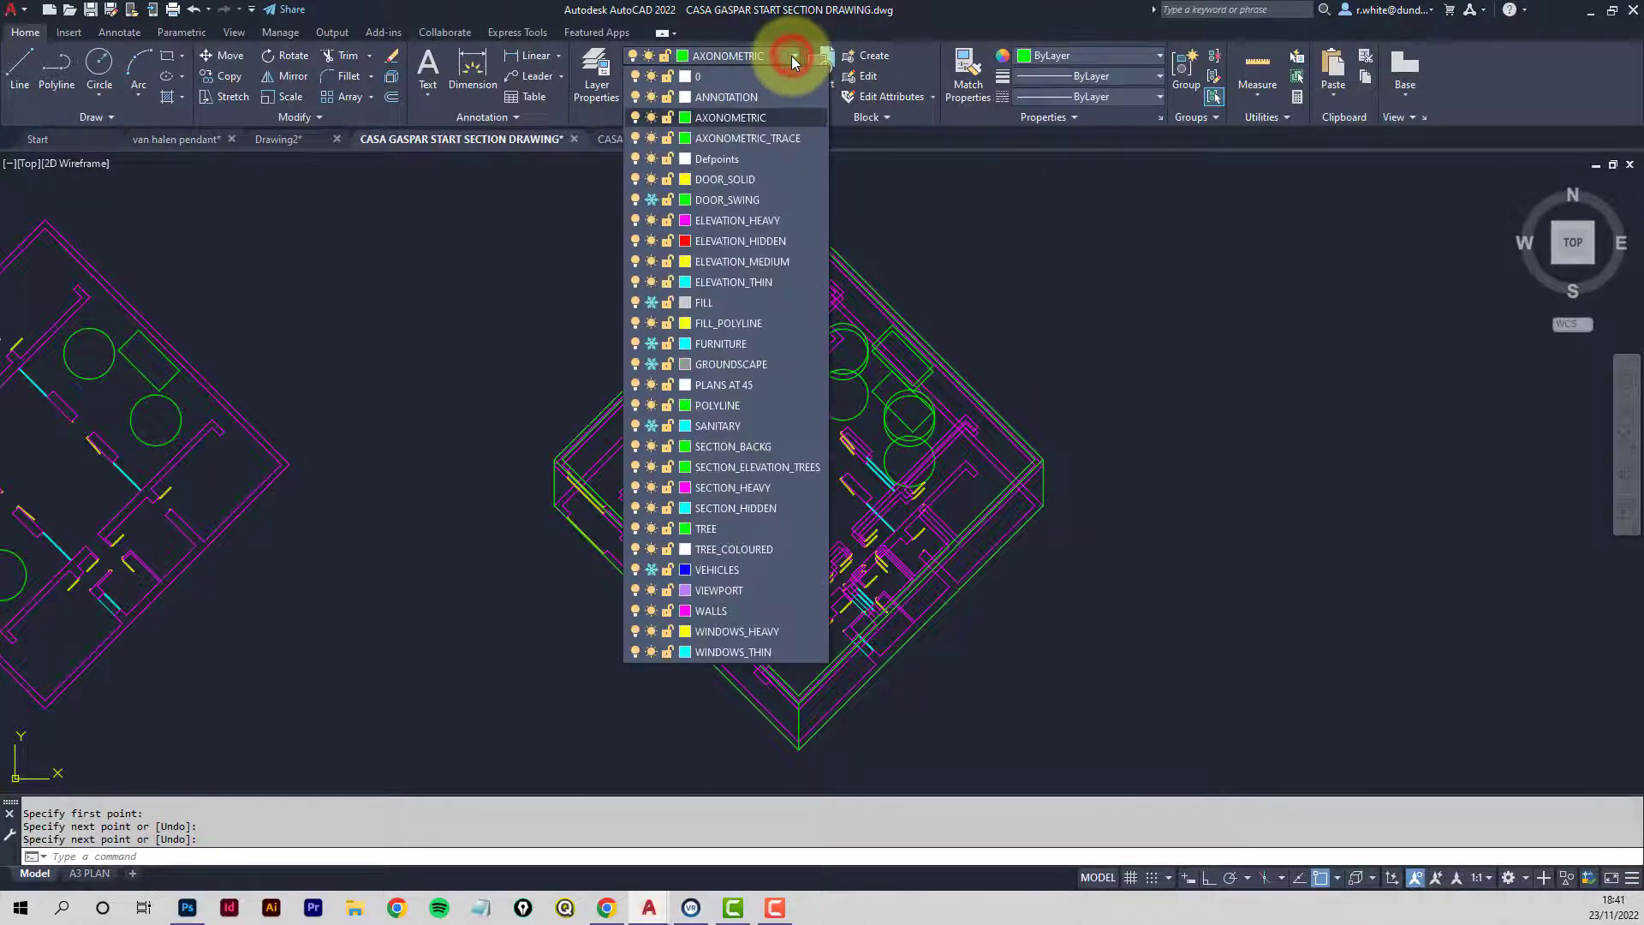
{"action": "left_click", "coordinate": [651, 392]}
{"action": "left_click", "coordinate": [503, 310]}
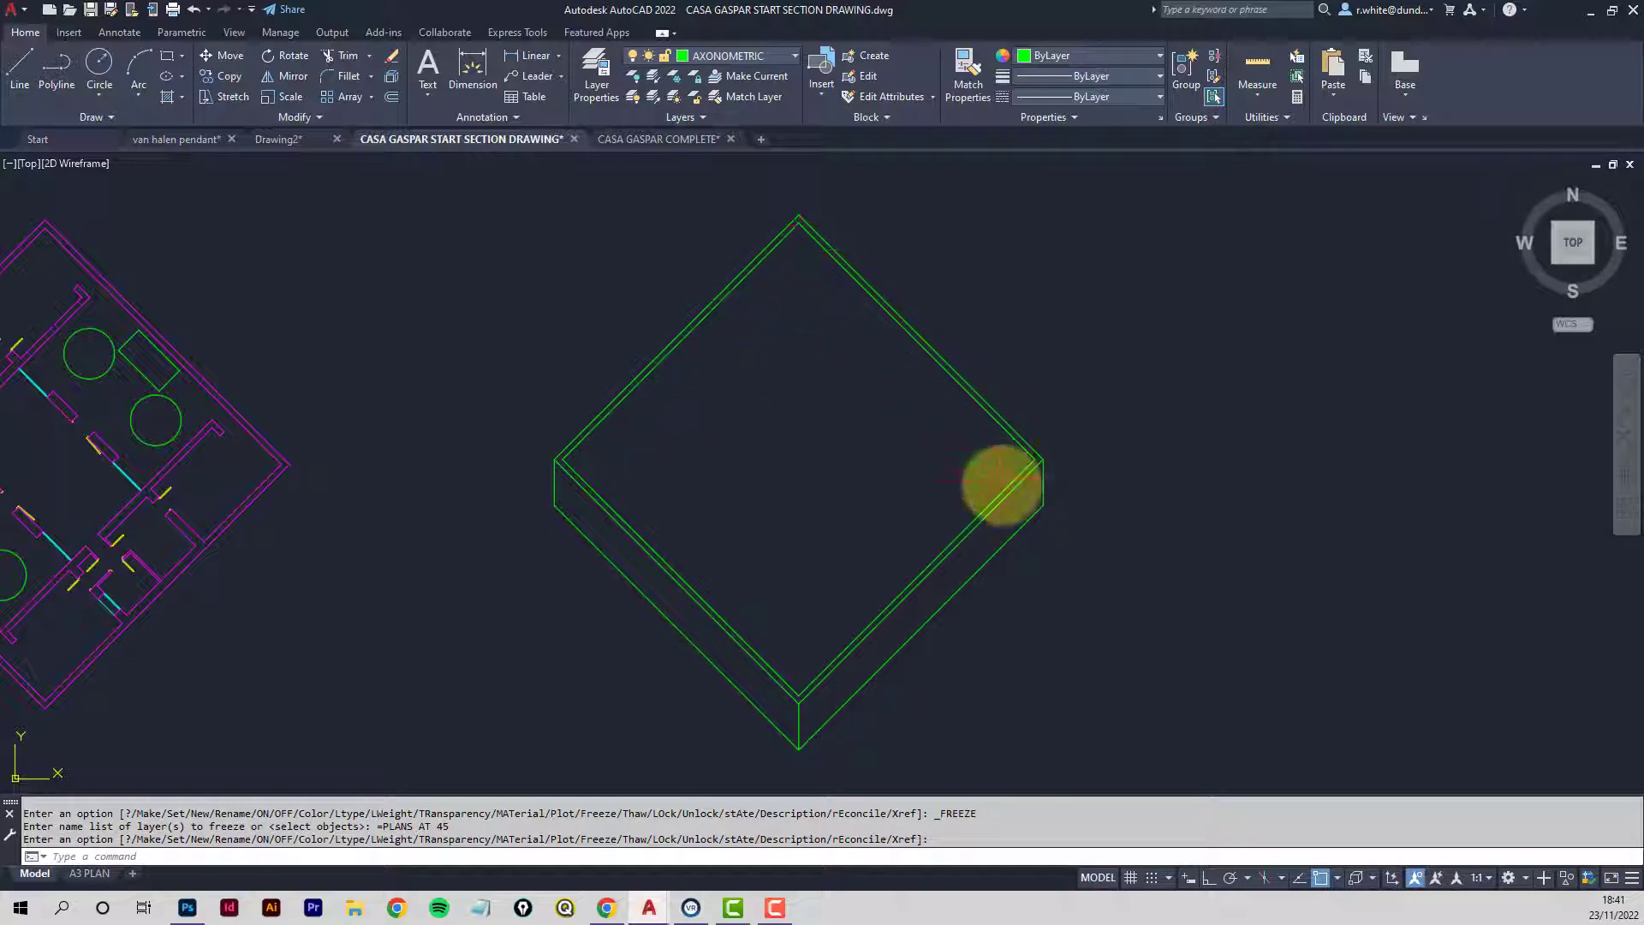
{"action": "left_click", "coordinate": [785, 54]}
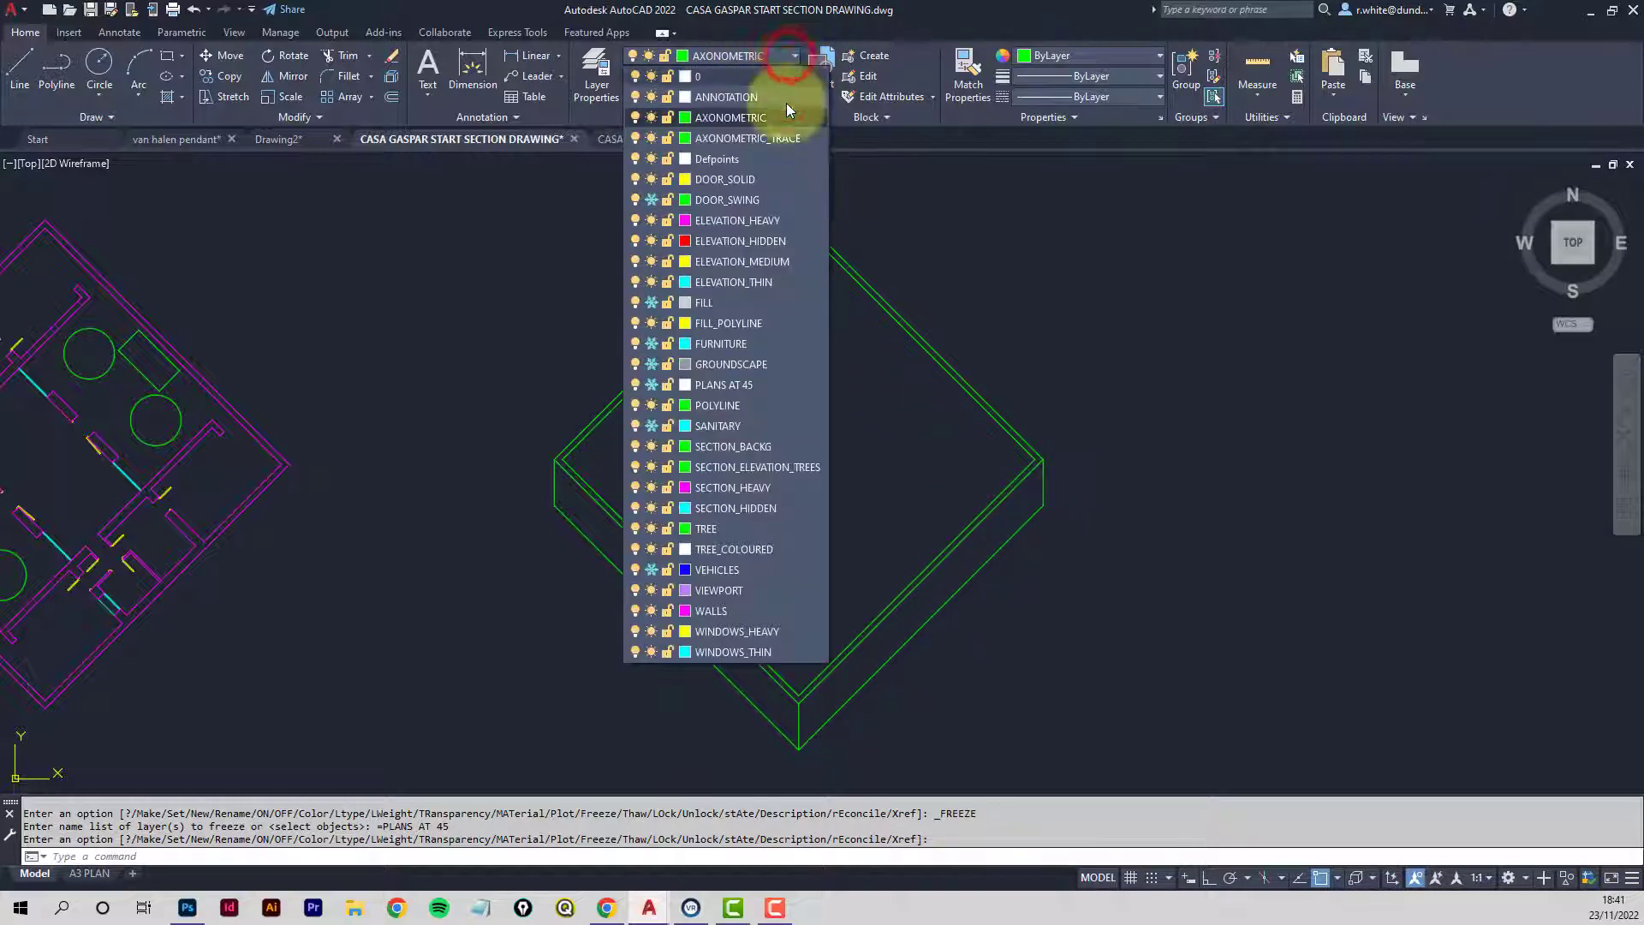
{"action": "left_click", "coordinate": [651, 390]}
{"action": "left_click", "coordinate": [488, 305]}
Draw a line from the top inner outline along the lowest plan's northwest inner wall face to its north corner, and up to the top inner corner.
{"action": "scroll", "coordinate": [565, 489], "scroll_direction": "up", "scroll_amount": 5}
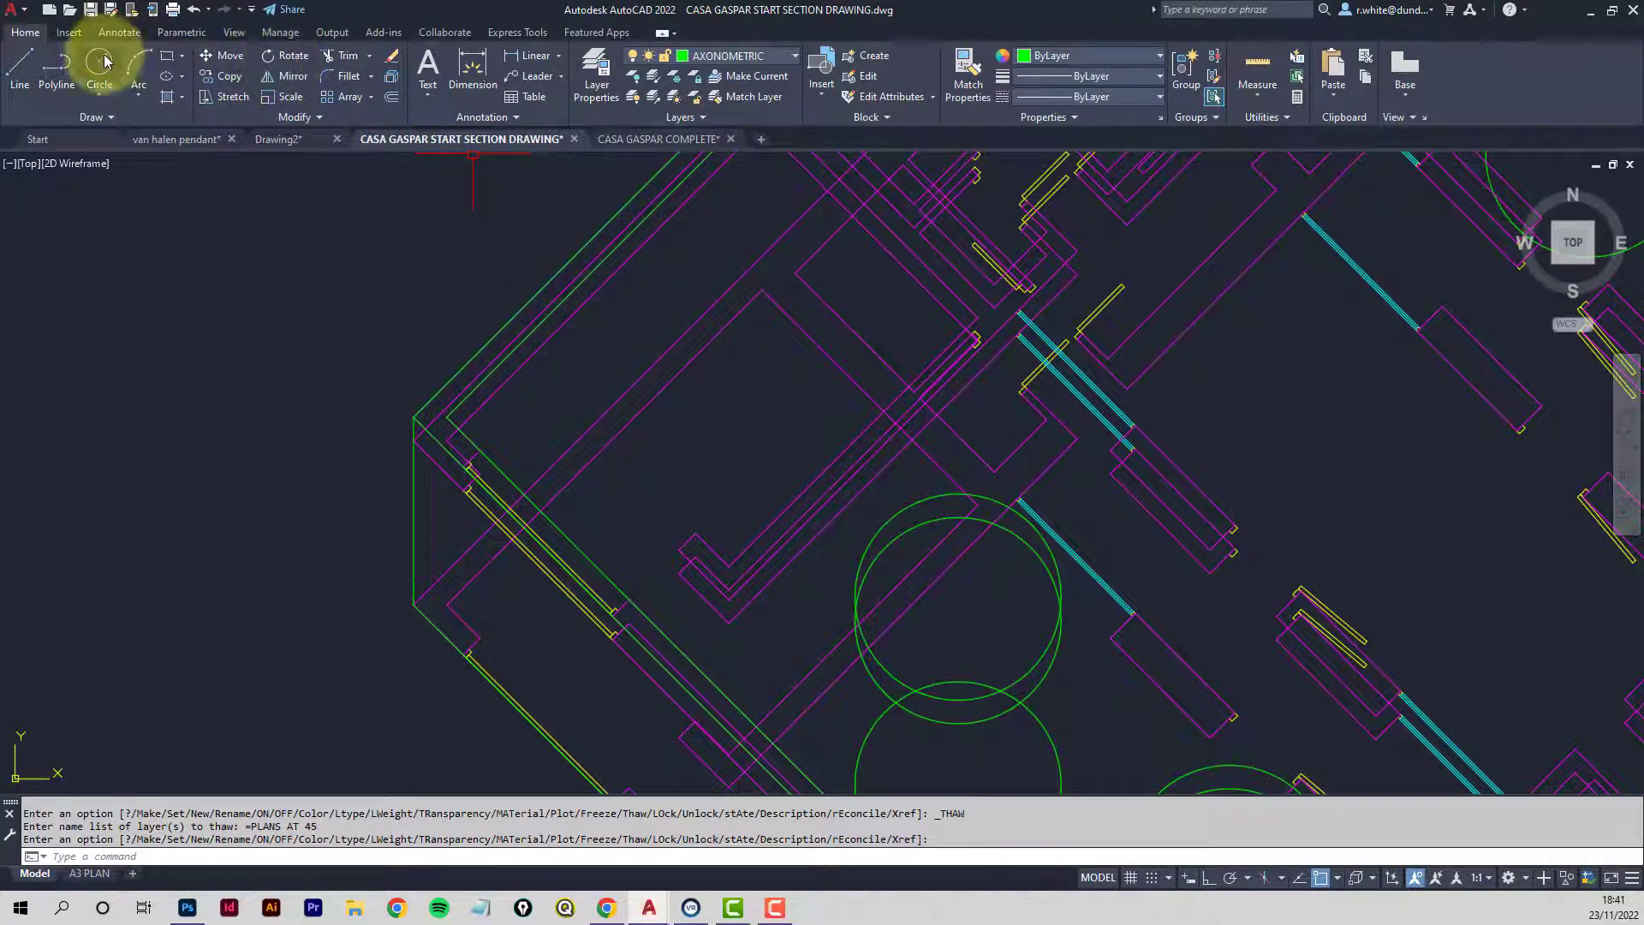
{"action": "left_click", "coordinate": [19, 68]}
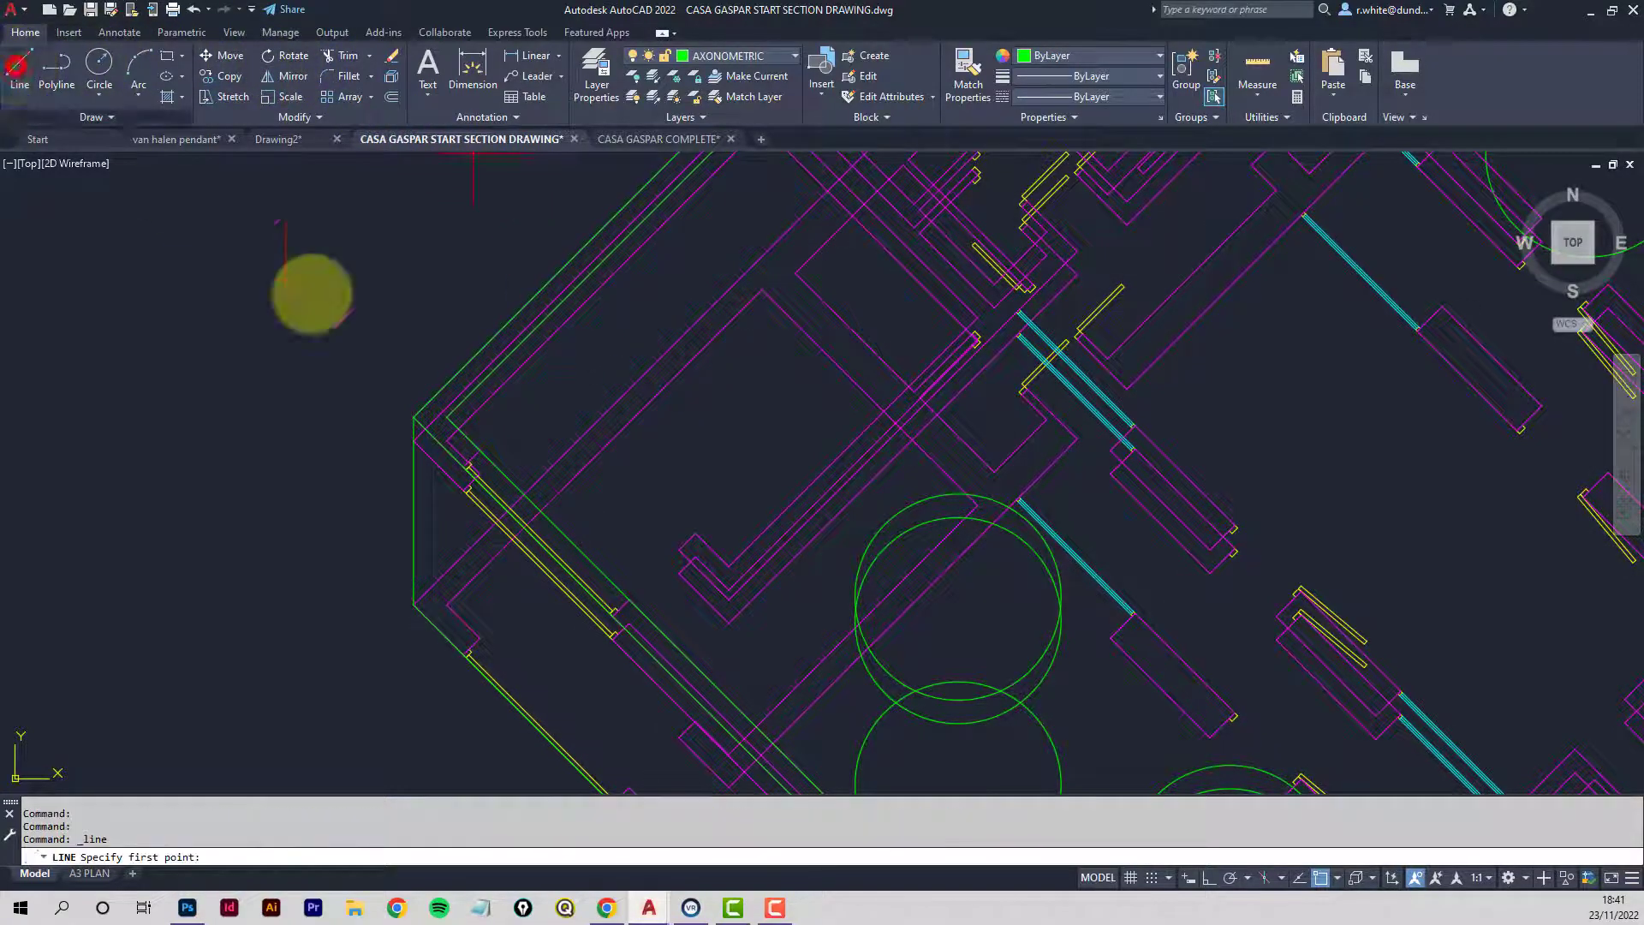
{"action": "left_click", "coordinate": [540, 511]}
{"action": "scroll", "coordinate": [771, 257], "scroll_direction": "down", "scroll_amount": 4}
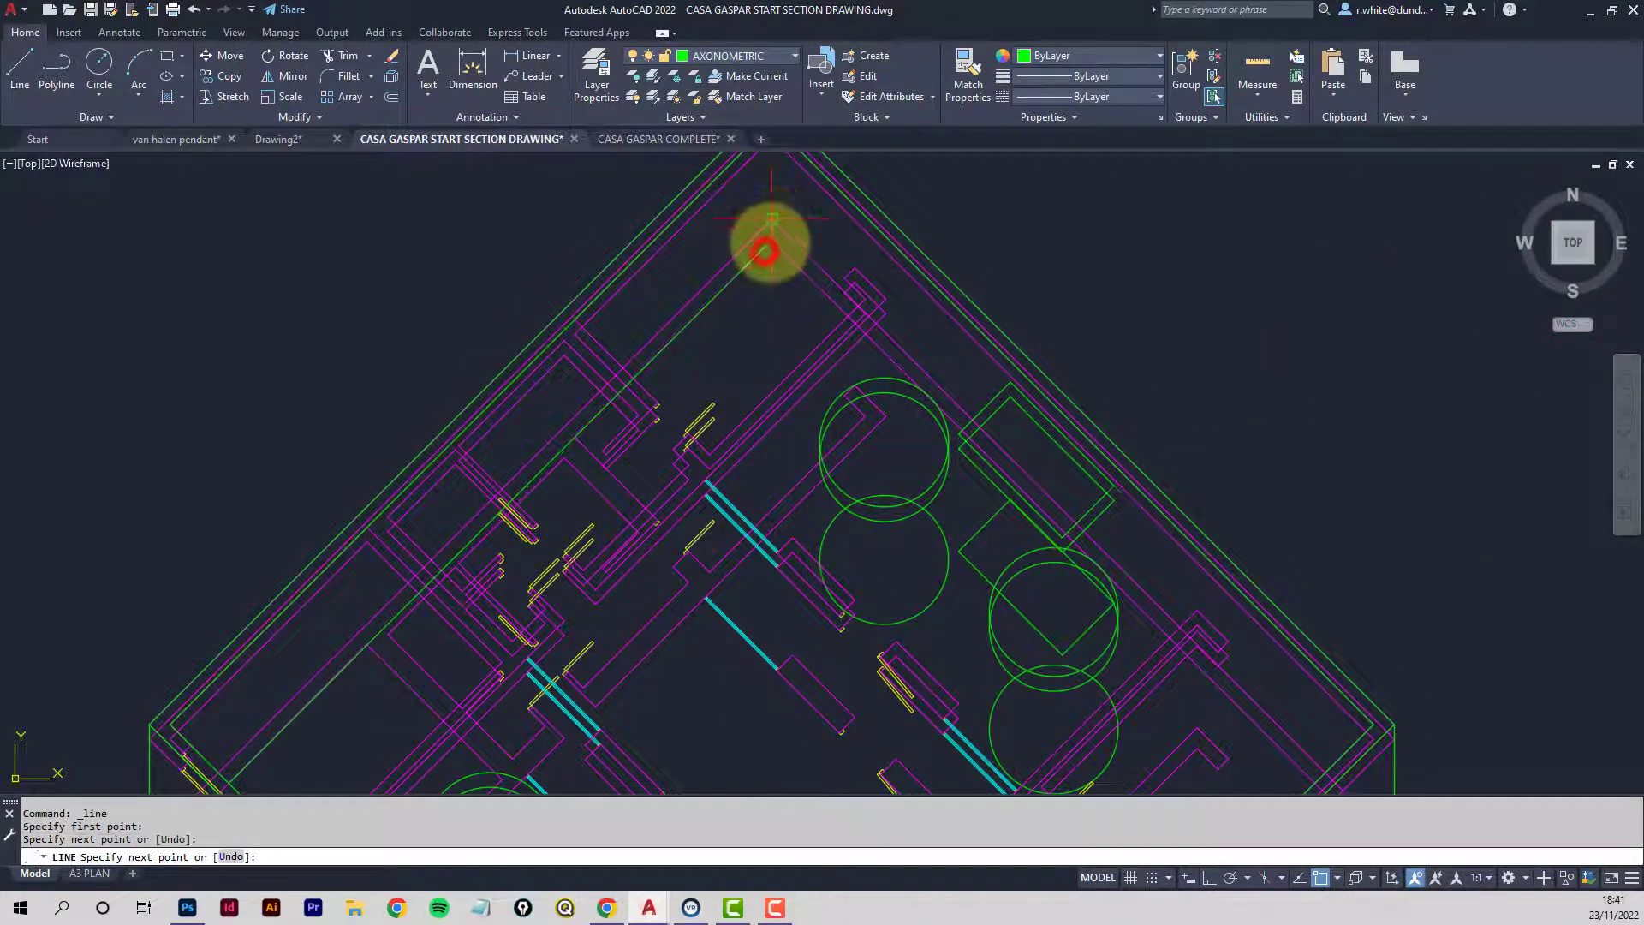
{"action": "scroll", "coordinate": [765, 251], "scroll_direction": "down", "scroll_amount": 1}
{"action": "scroll", "coordinate": [770, 291], "scroll_direction": "up", "scroll_amount": 4}
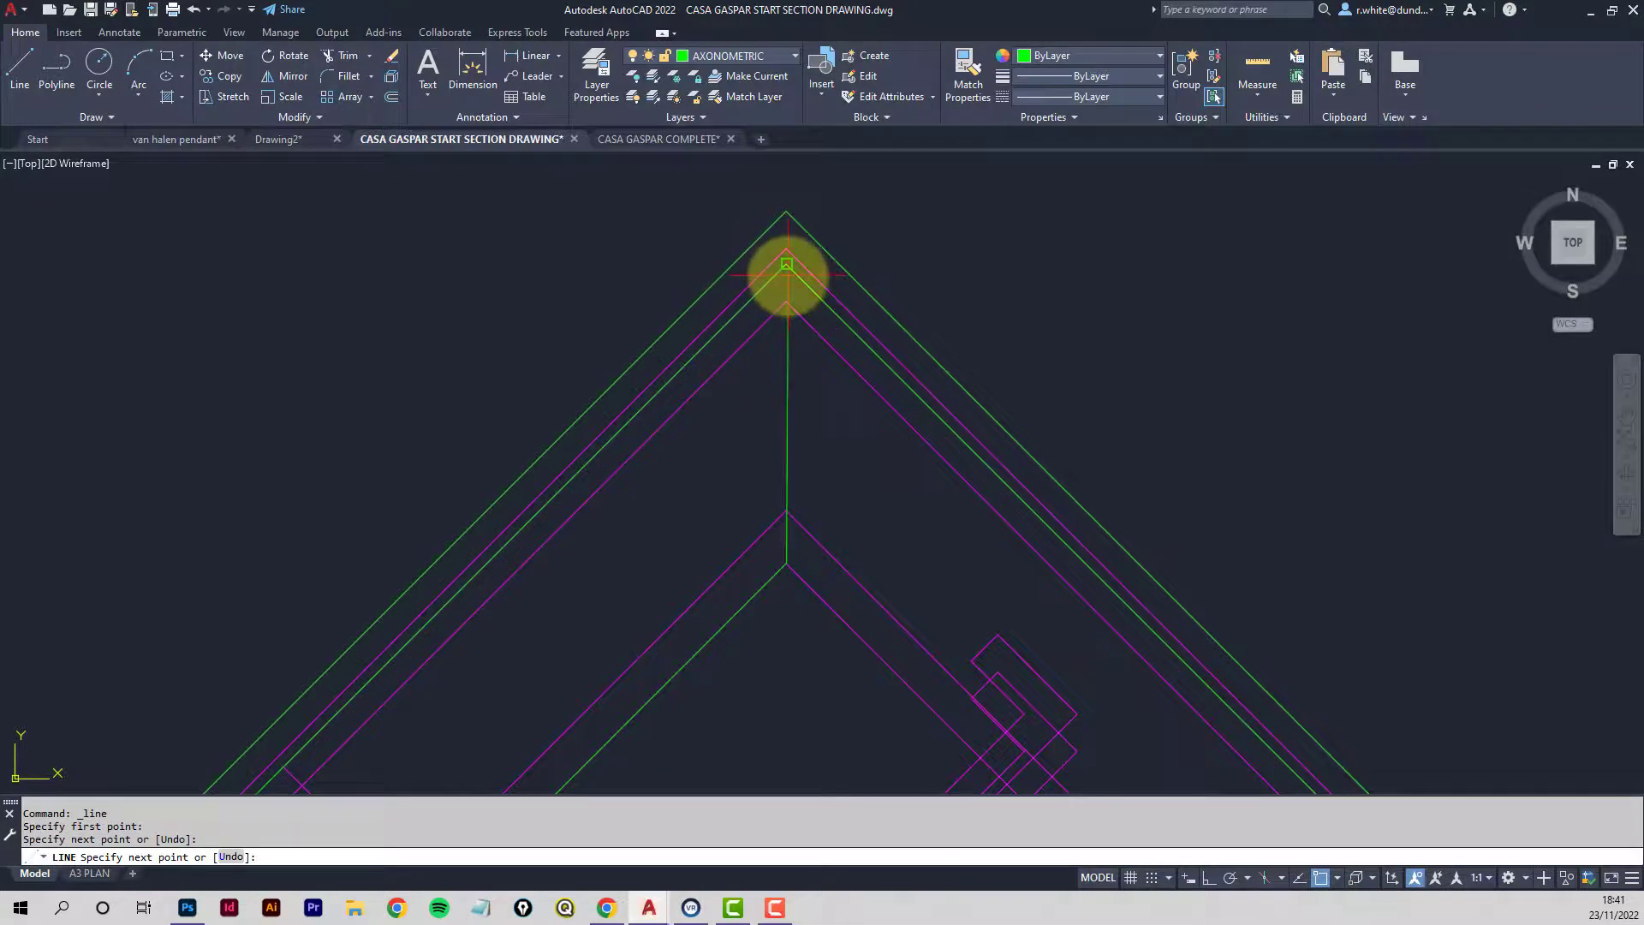
{"action": "left_click", "coordinate": [786, 264]}
{"action": "key", "text": "Return"}
Draw a line along the lowest plan's northeast inner wall face from the inner north corner to the inner east corner.
{"action": "key", "text": "Return"}
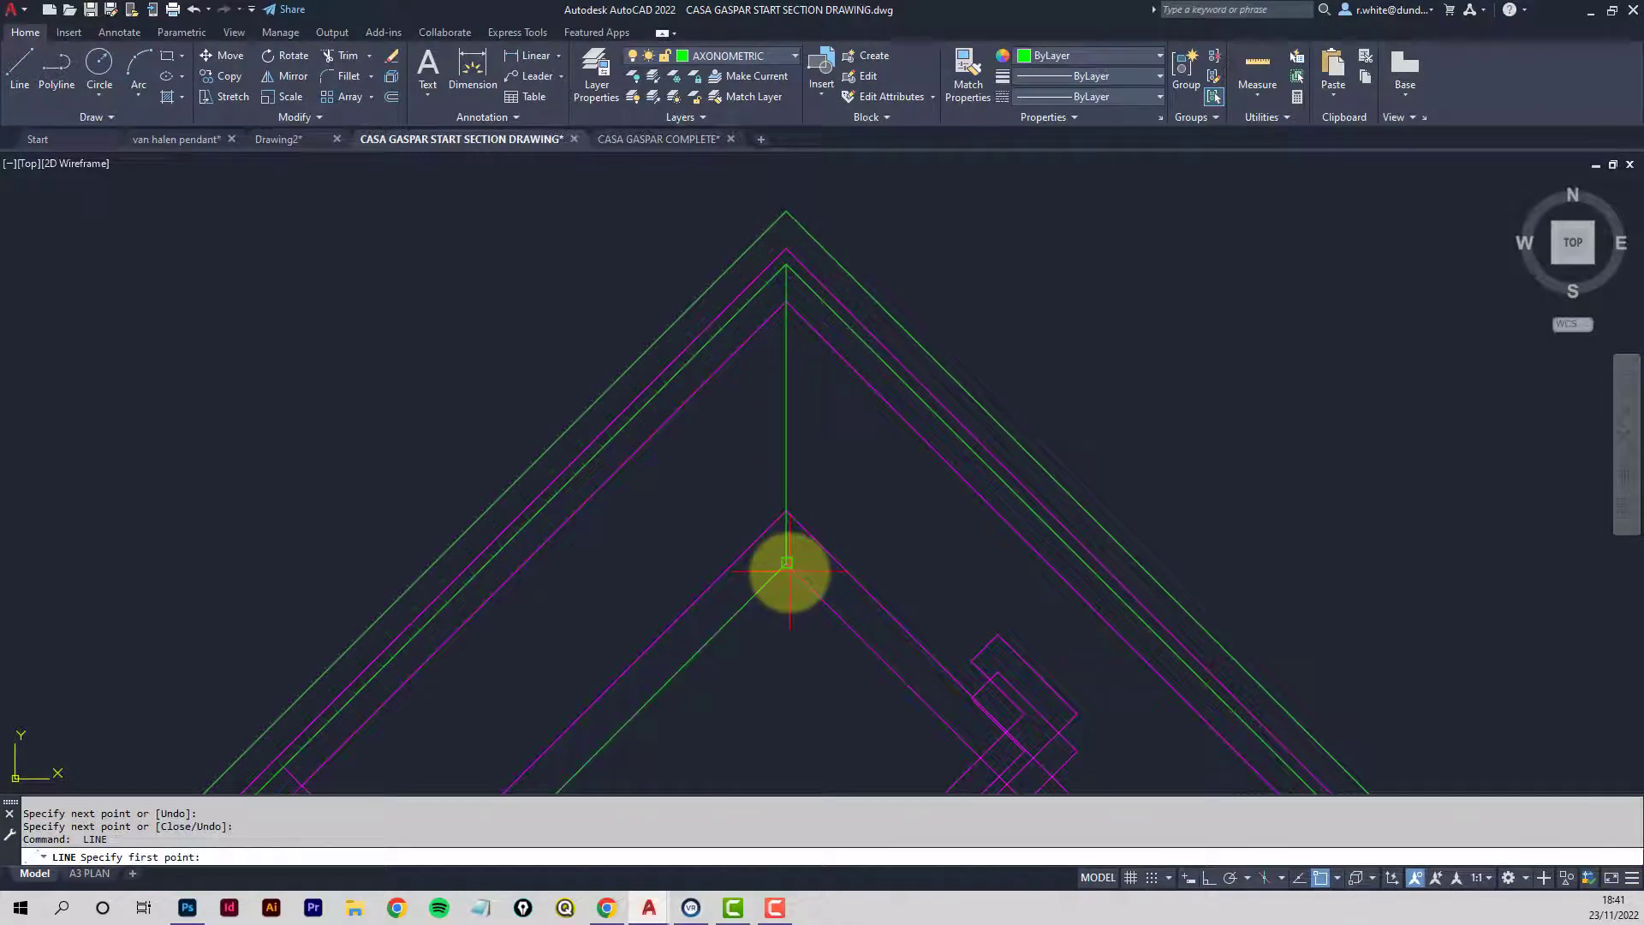
{"action": "left_click", "coordinate": [790, 571]}
{"action": "scroll", "coordinate": [909, 655], "scroll_direction": "down", "scroll_amount": 2}
{"action": "mouse_move", "coordinate": [926, 653]}
{"action": "middle_mouse_down"}
{"action": "mouse_move", "coordinate": [598, 295]}
{"action": "mouse_move", "coordinate": [916, 647]}
{"action": "mouse_move", "coordinate": [797, 466]}
{"action": "mouse_move", "coordinate": [991, 641]}
{"action": "middle_mouse_up"}
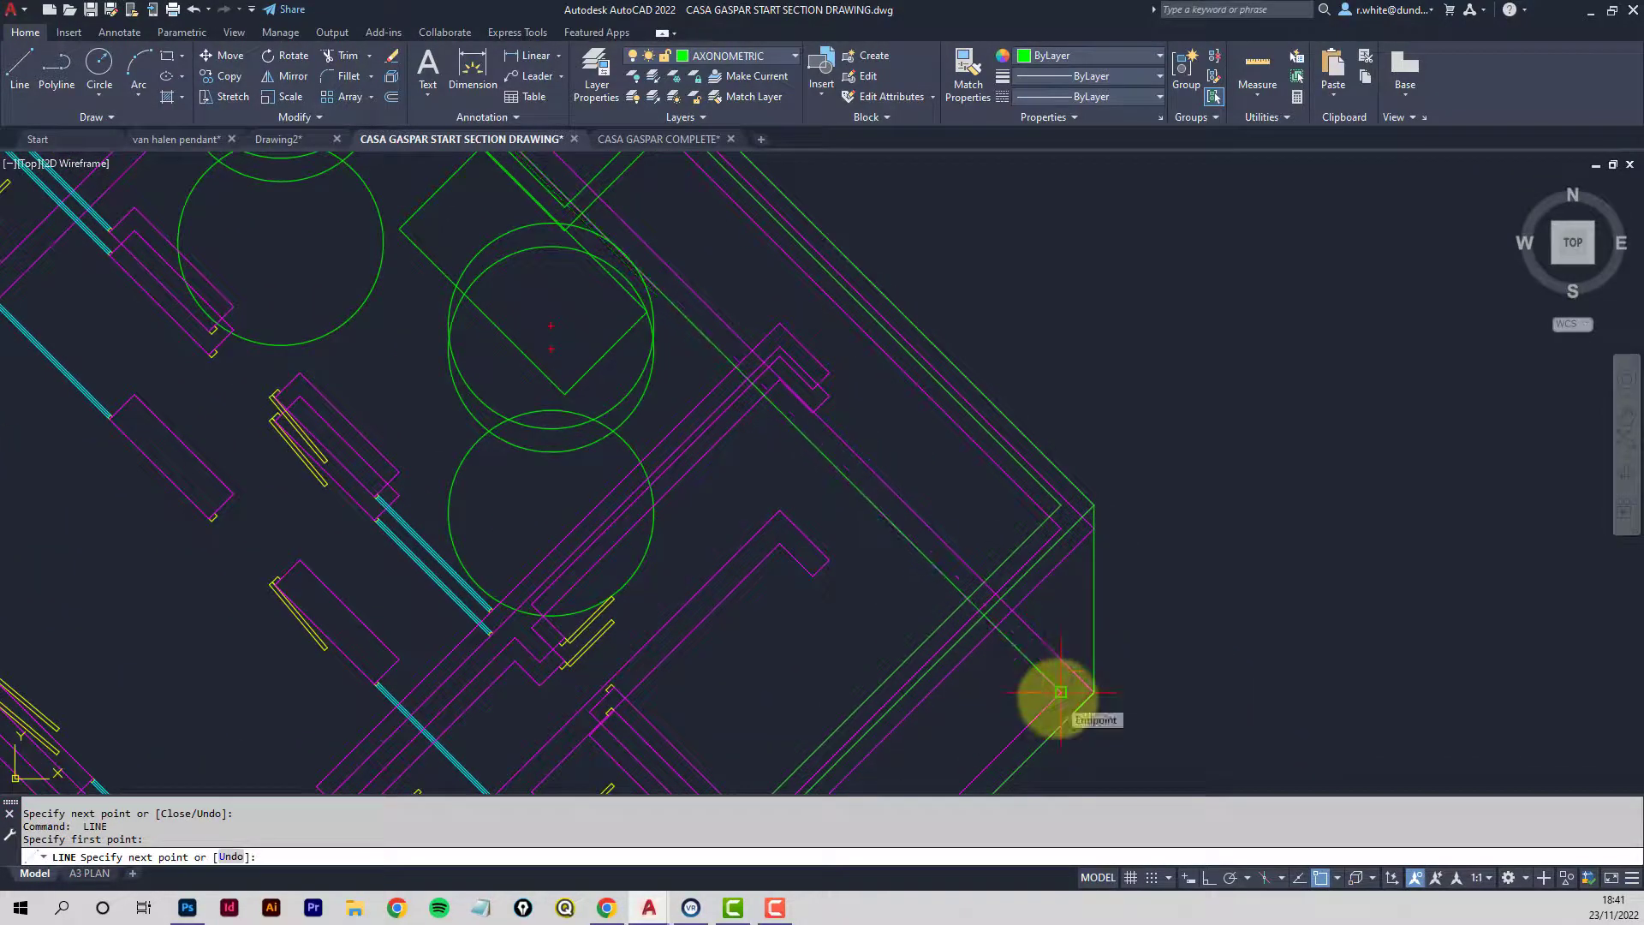
{"action": "scroll", "coordinate": [1061, 692], "scroll_direction": "up", "scroll_amount": 2}
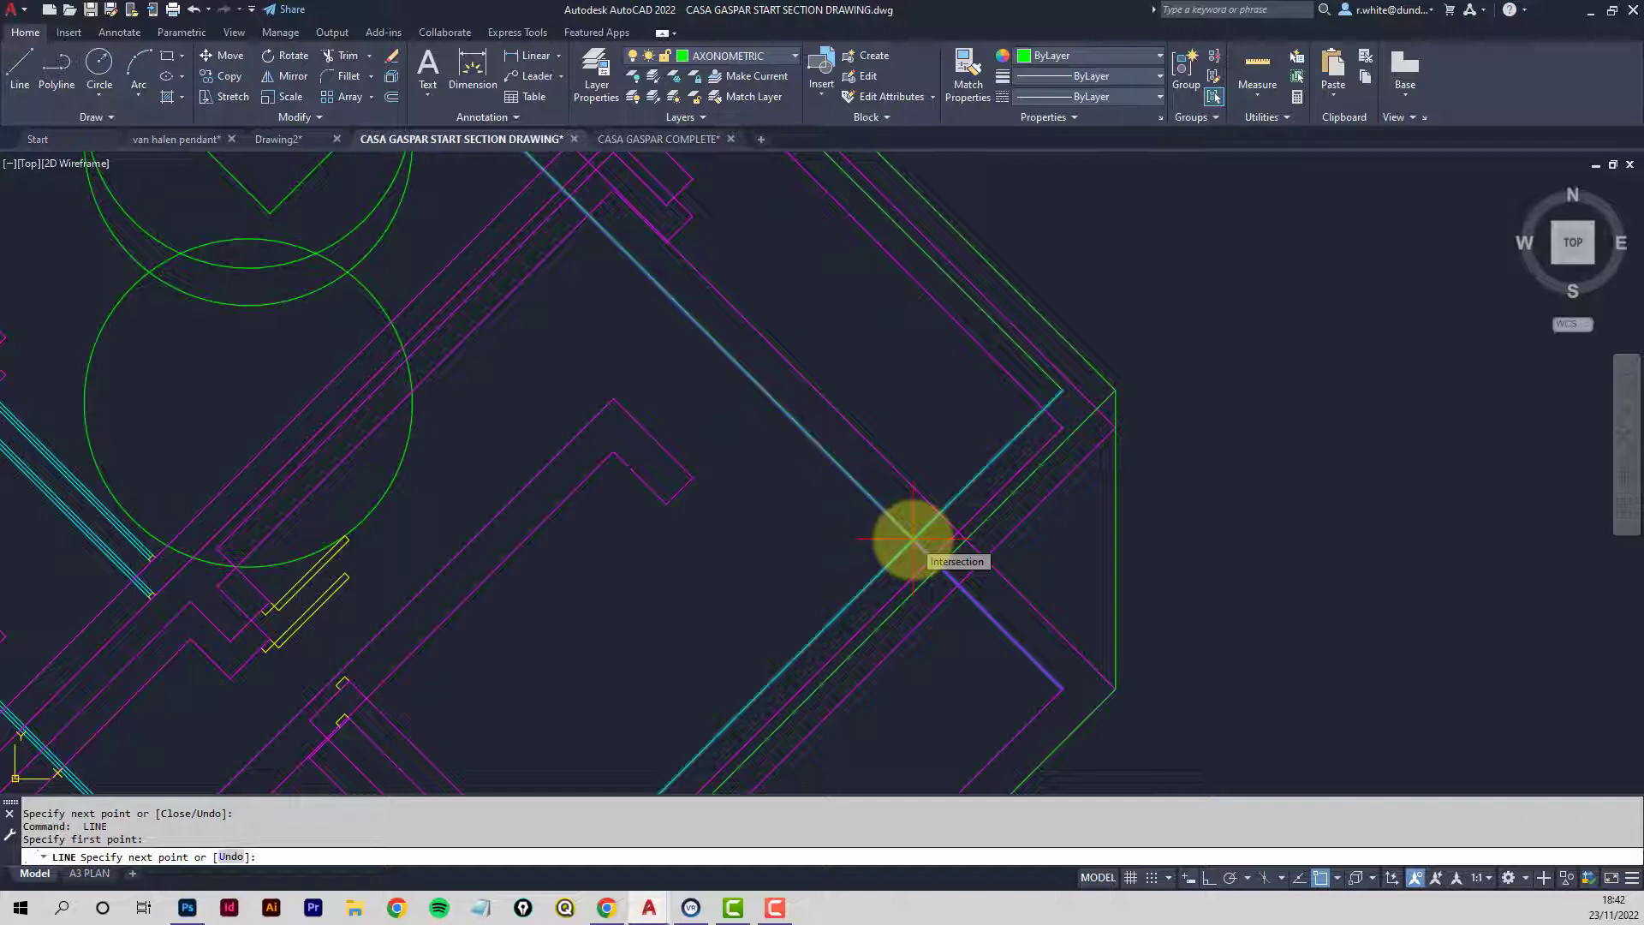
{"action": "left_click", "coordinate": [1062, 689]}
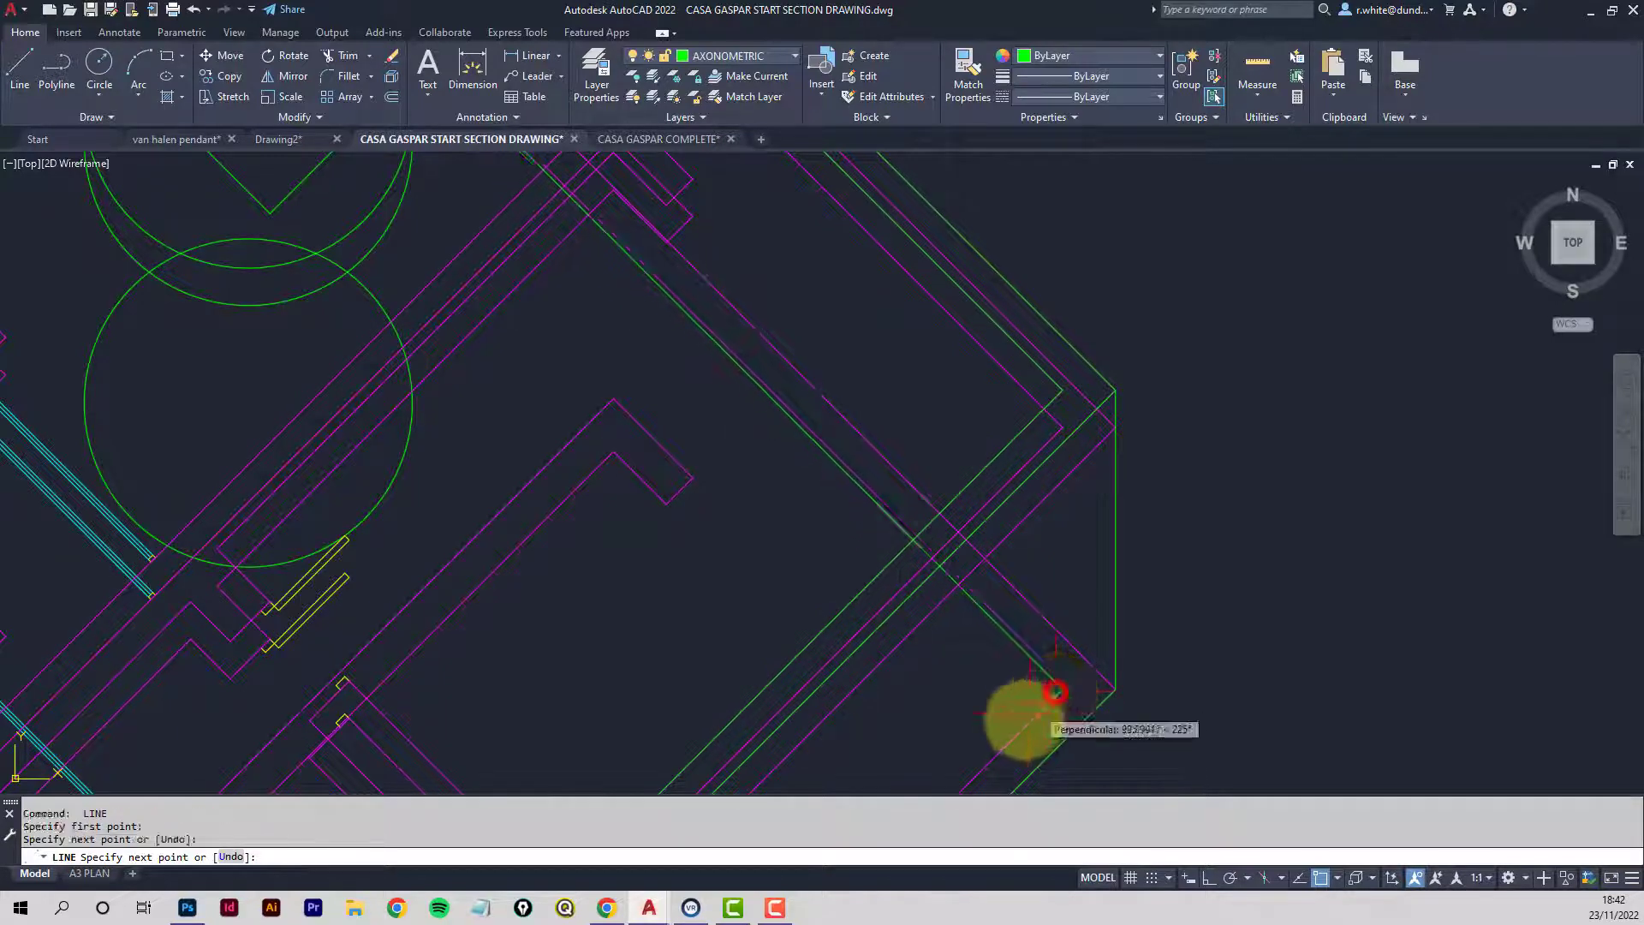
{"action": "key", "text": "Return"}
Shorten the northeast inner base line by stretching its east end back to the intersection with the top inner outline.
{"action": "right_click", "coordinate": [1045, 677]}
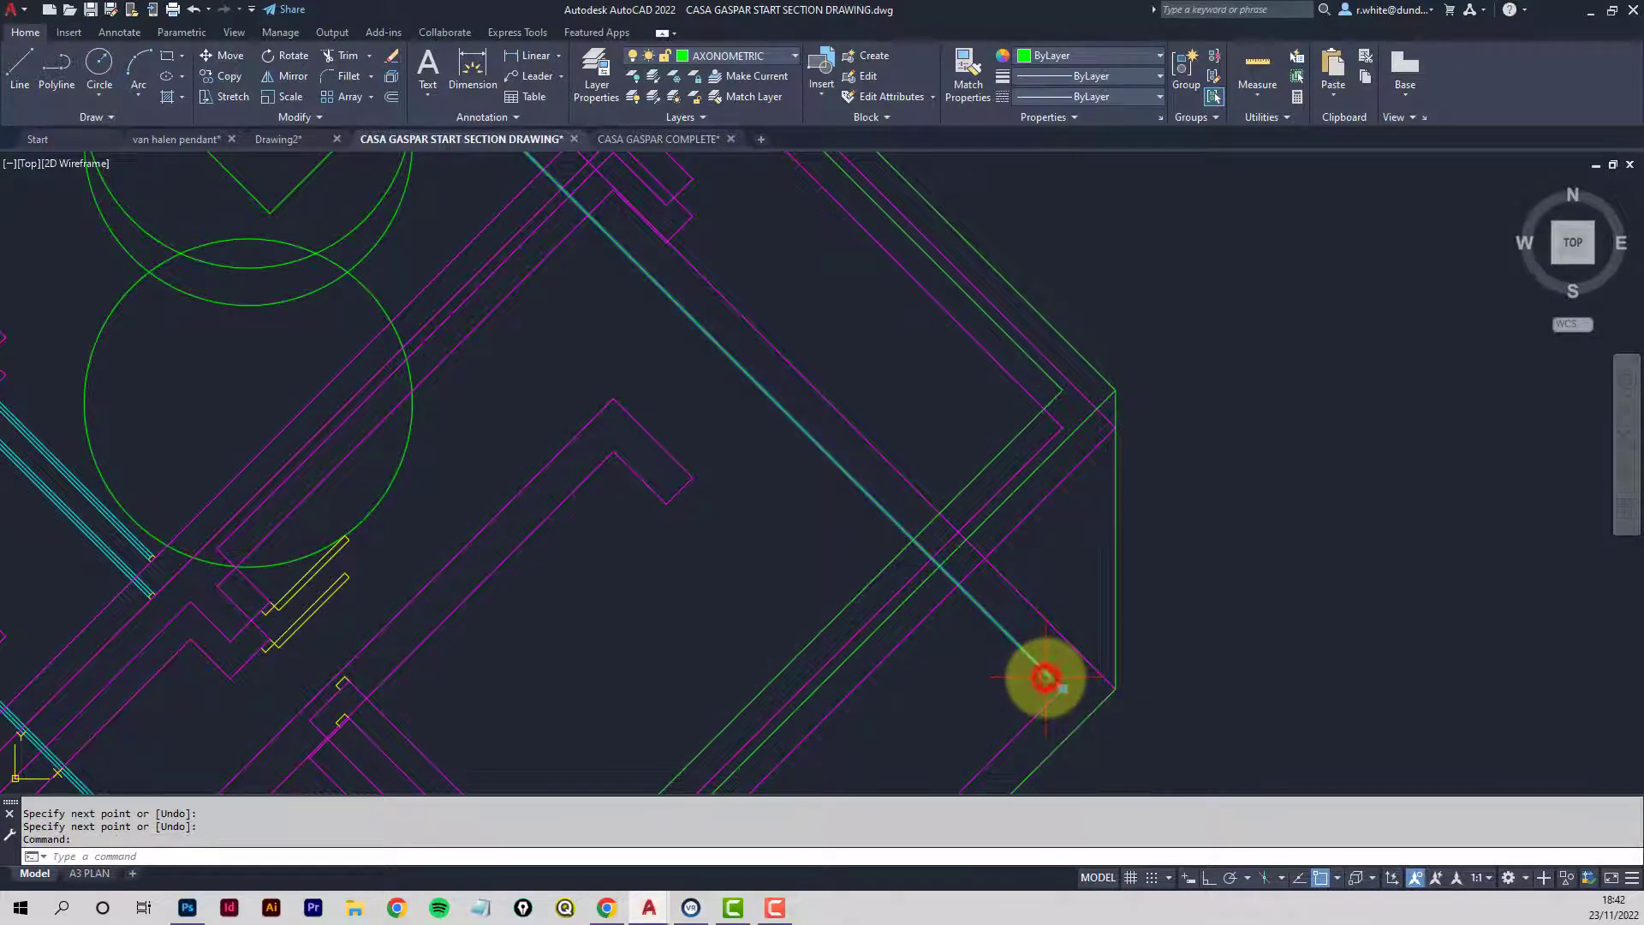
{"action": "left_click", "coordinate": [1062, 689]}
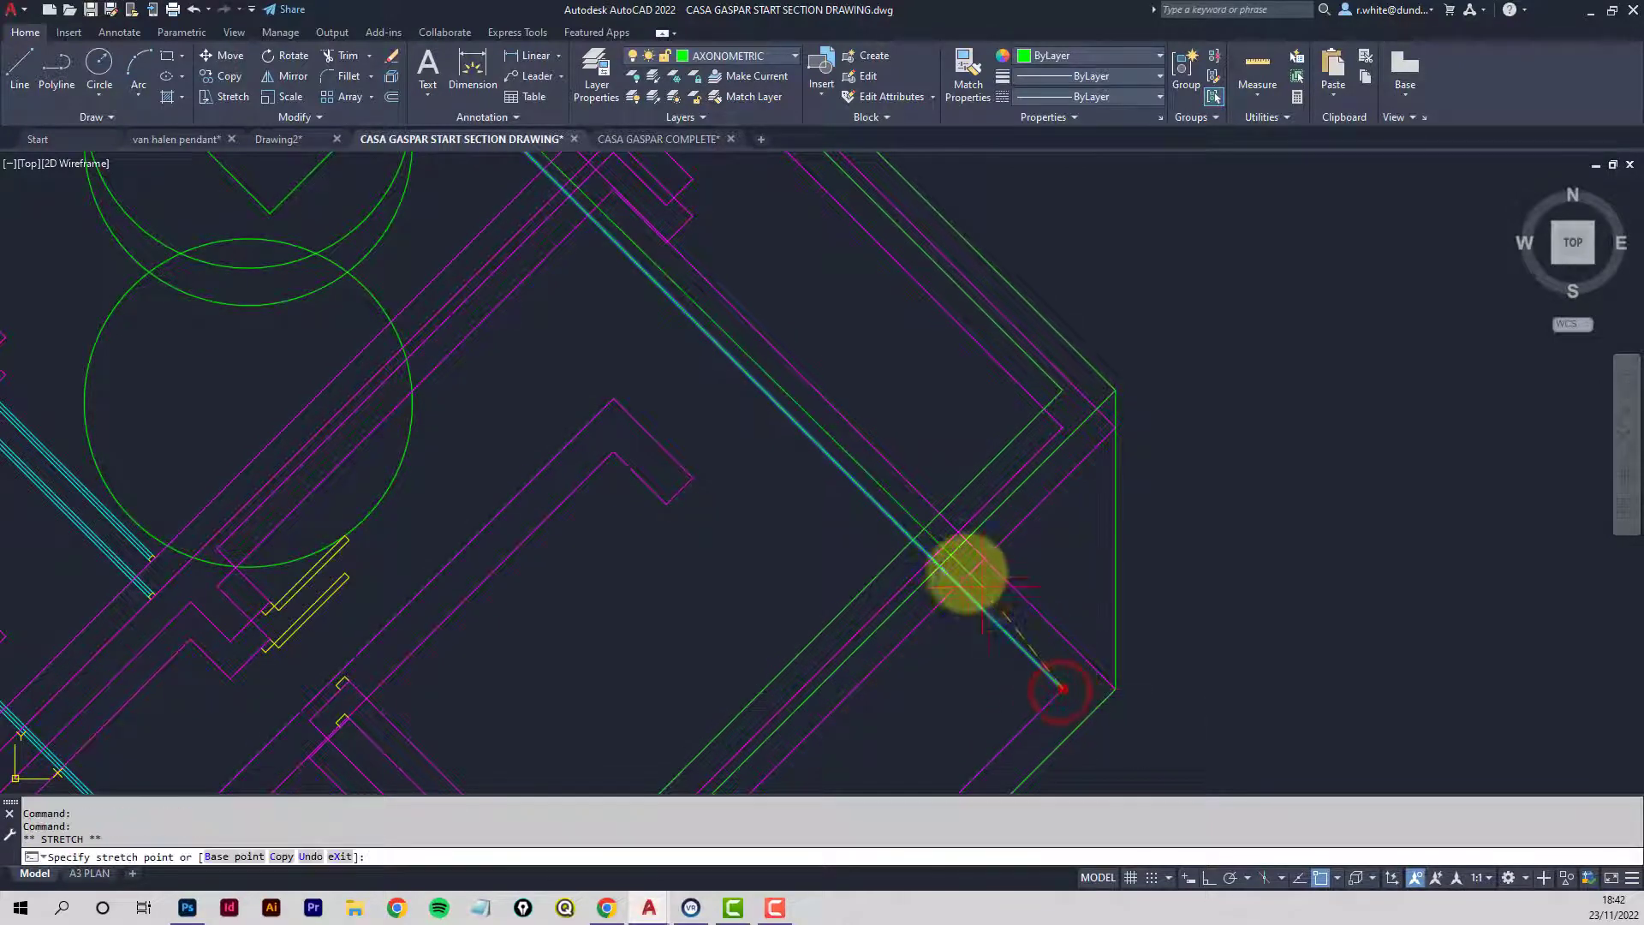
{"action": "left_click", "coordinate": [912, 540]}
{"action": "scroll", "coordinate": [963, 525], "scroll_direction": "down", "scroll_amount": 5}
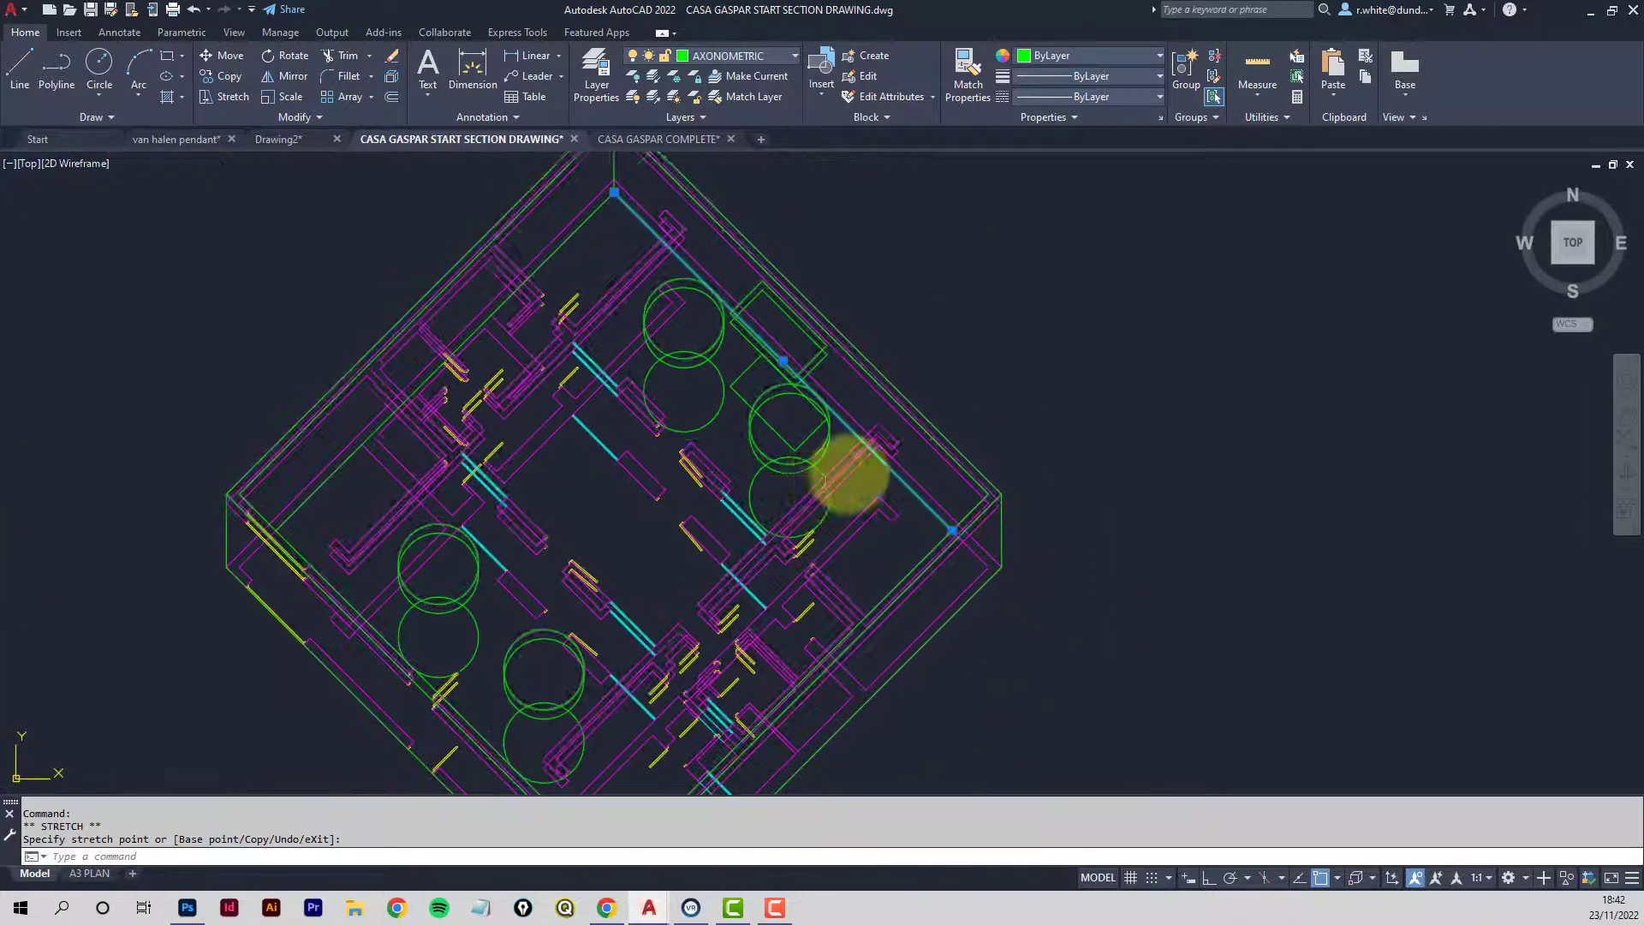
{"action": "scroll", "coordinate": [848, 476], "scroll_direction": "down", "scroll_amount": 3}
{"action": "key", "text": "Escape"}
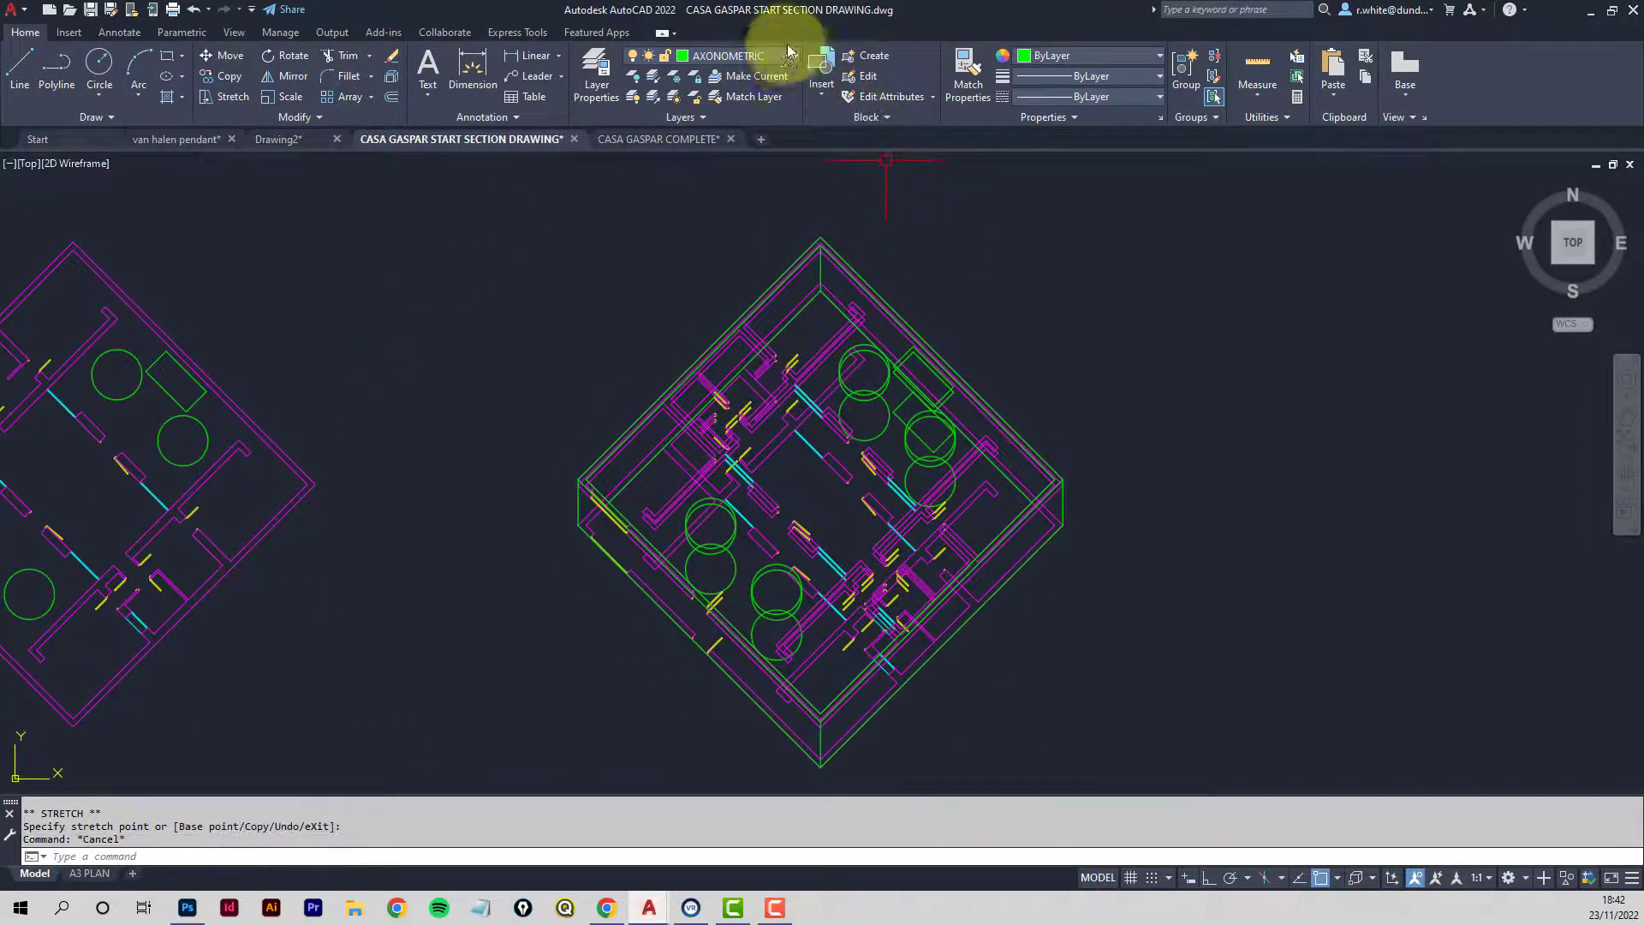
Freeze the PLANS AT 45 layer to check the inner wall lines without the plans, and thaw it again.
{"action": "left_click", "coordinate": [795, 56]}
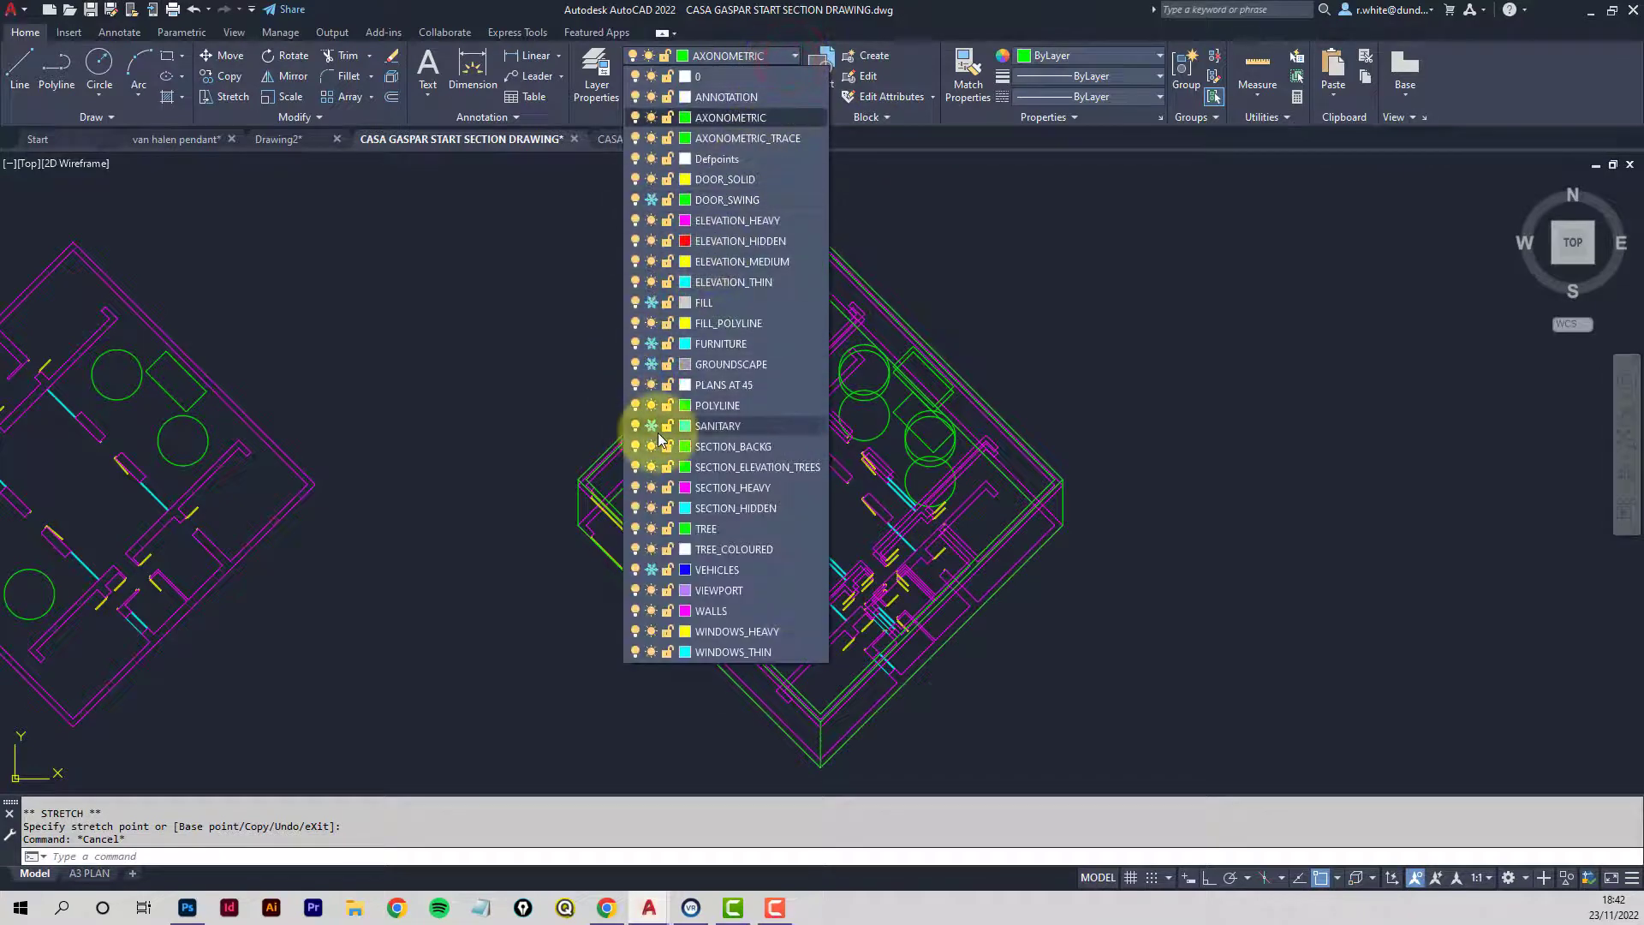
{"action": "left_click", "coordinate": [653, 387]}
{"action": "left_click", "coordinate": [441, 356]}
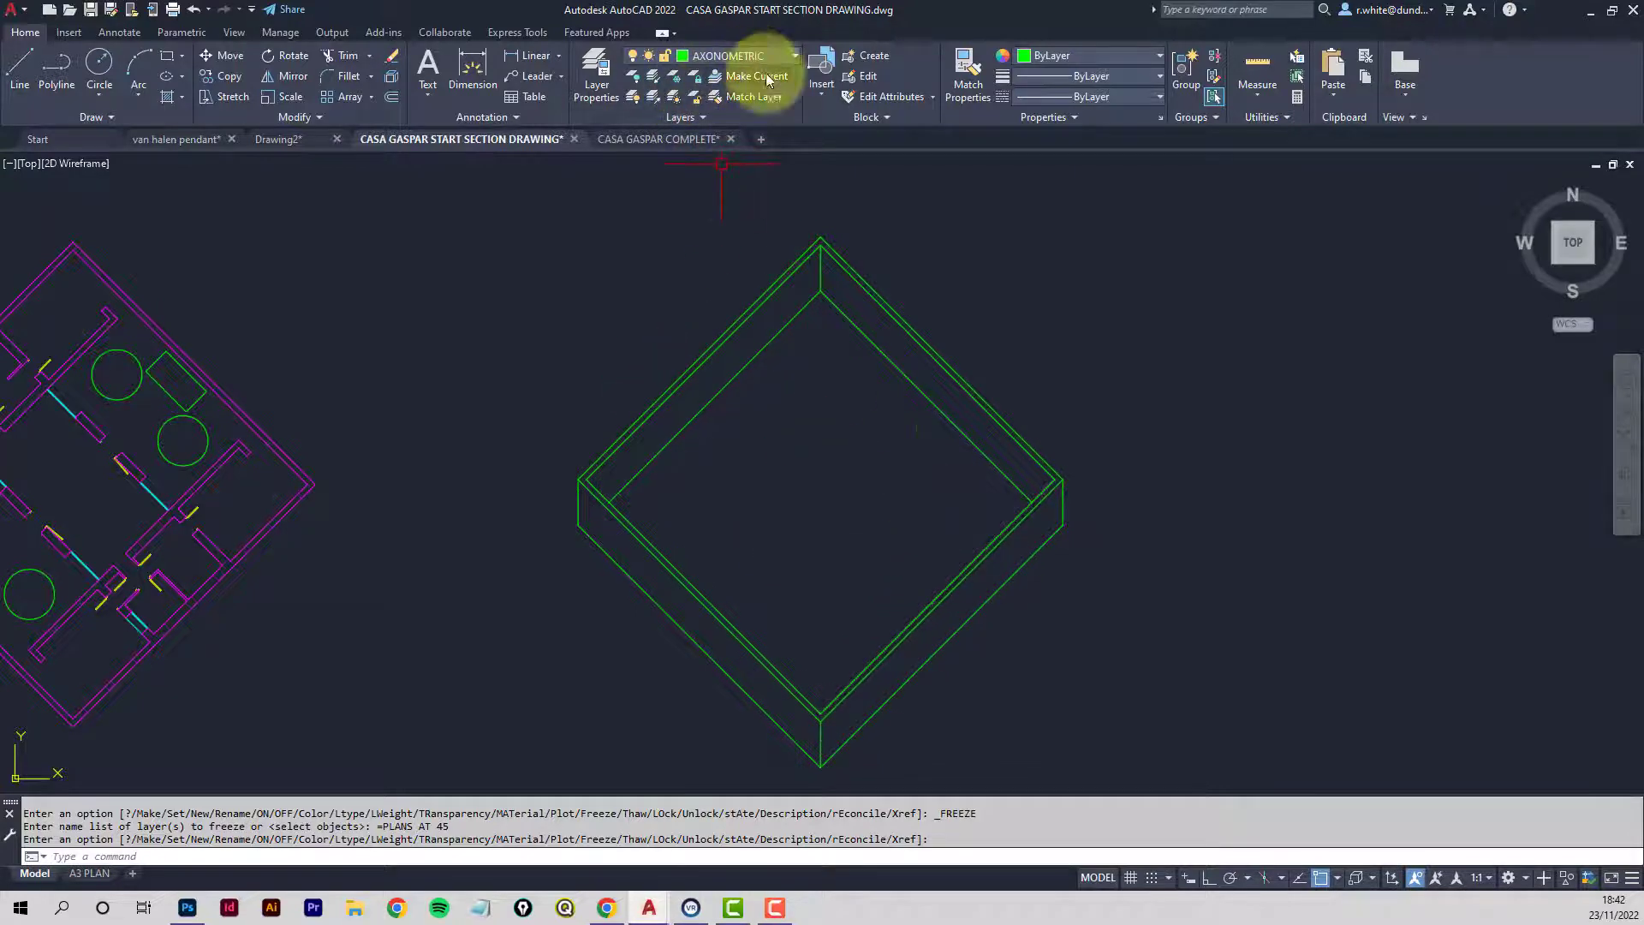
{"action": "left_click", "coordinate": [795, 56]}
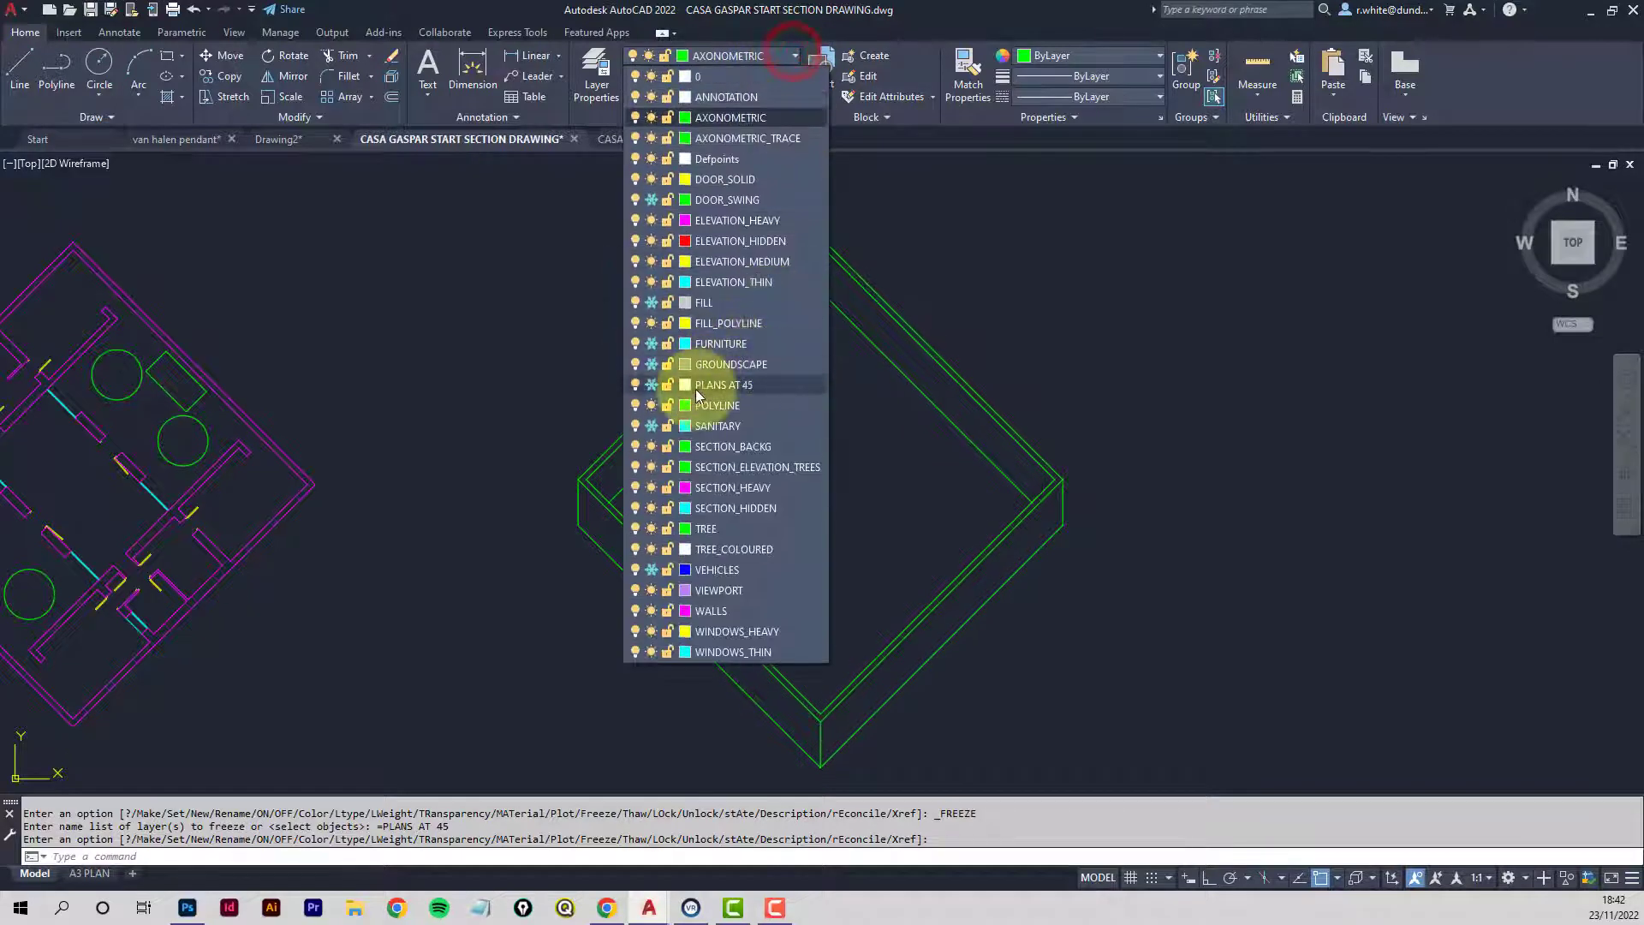
{"action": "left_click", "coordinate": [651, 385]}
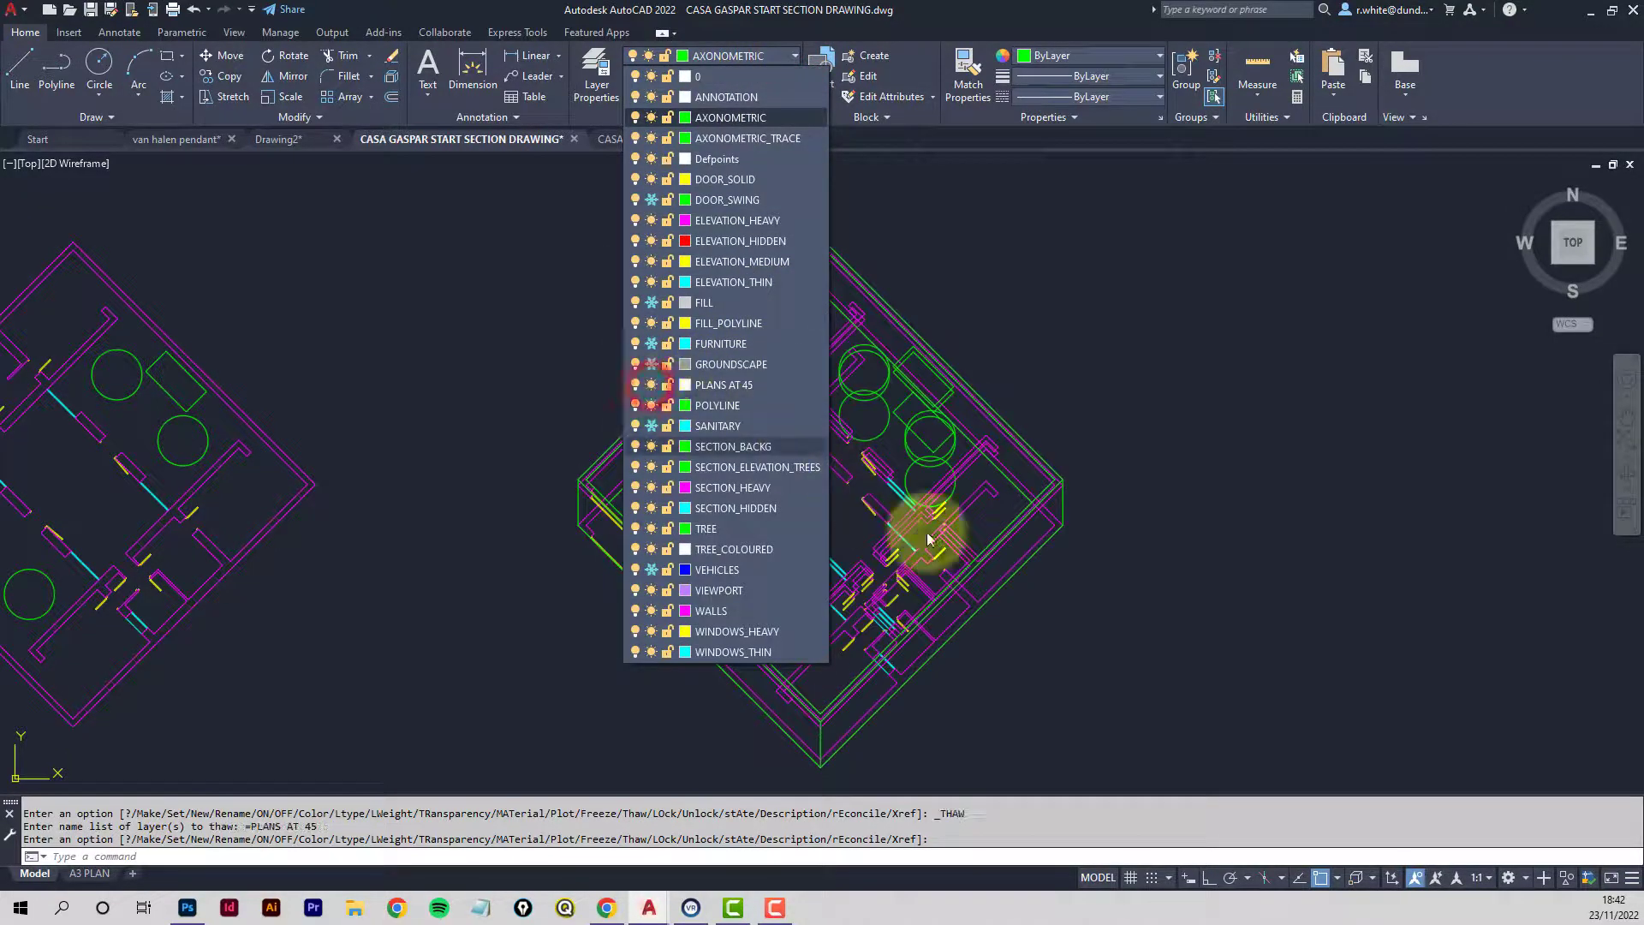
{"action": "left_click", "coordinate": [1063, 615]}
Draw a line along the southwest cross wall's outer face on the highest plan, from the northwest inner perimeter face to the southeast one.
{"action": "scroll", "coordinate": [660, 396], "scroll_direction": "up", "scroll_amount": 5}
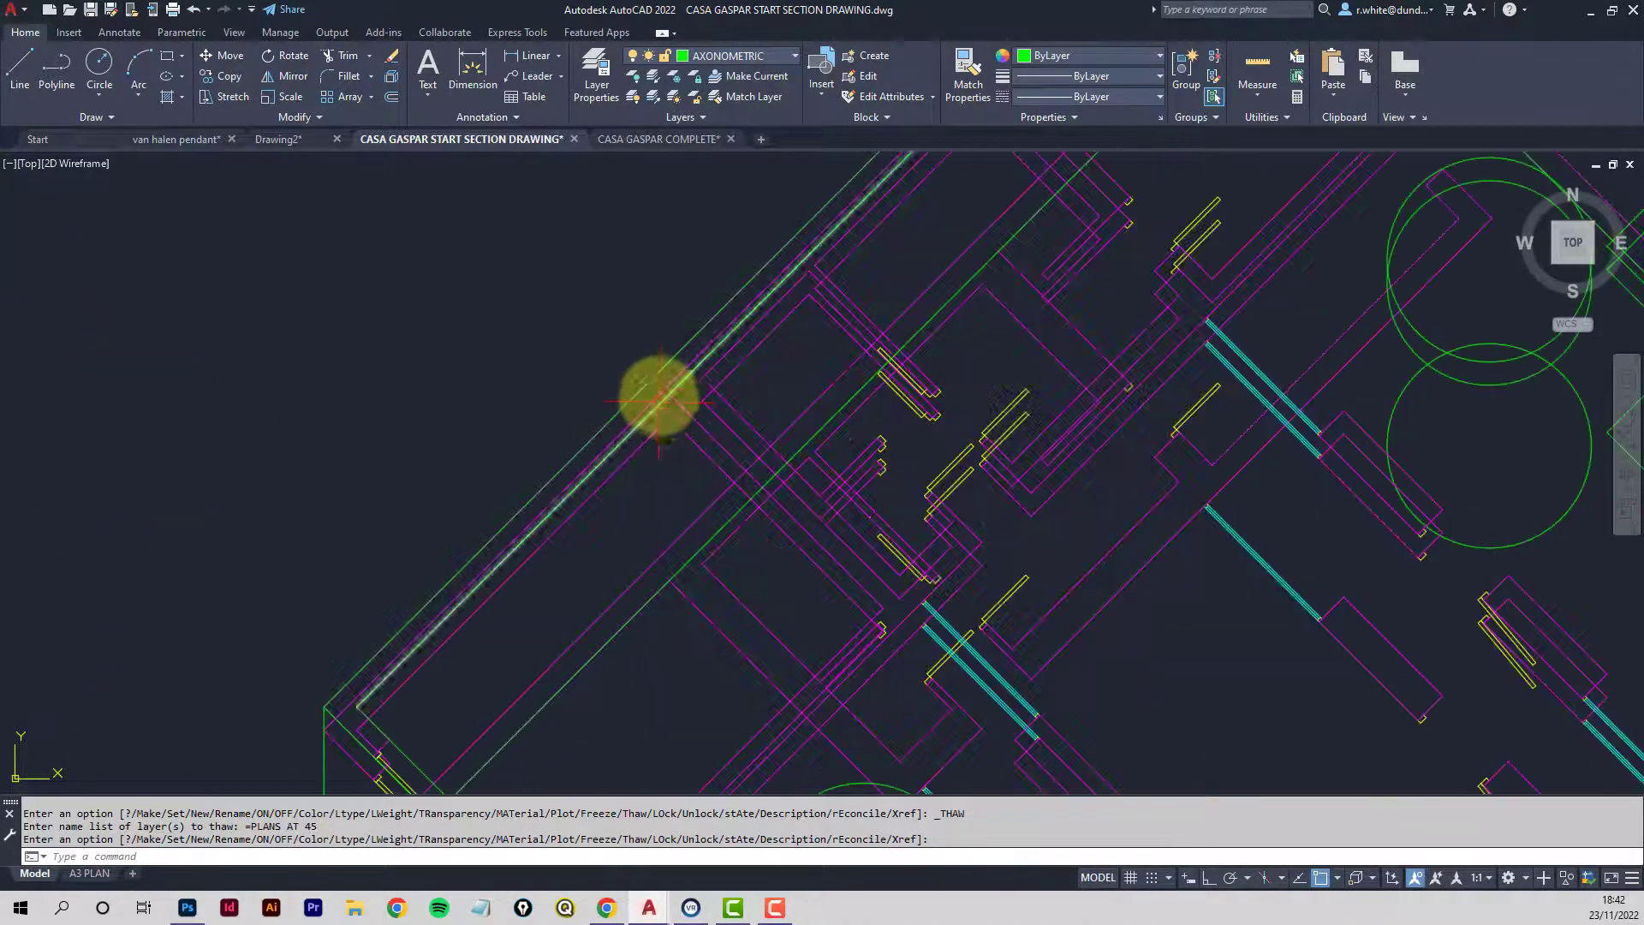
{"action": "scroll", "coordinate": [660, 377], "scroll_direction": "up", "scroll_amount": 2}
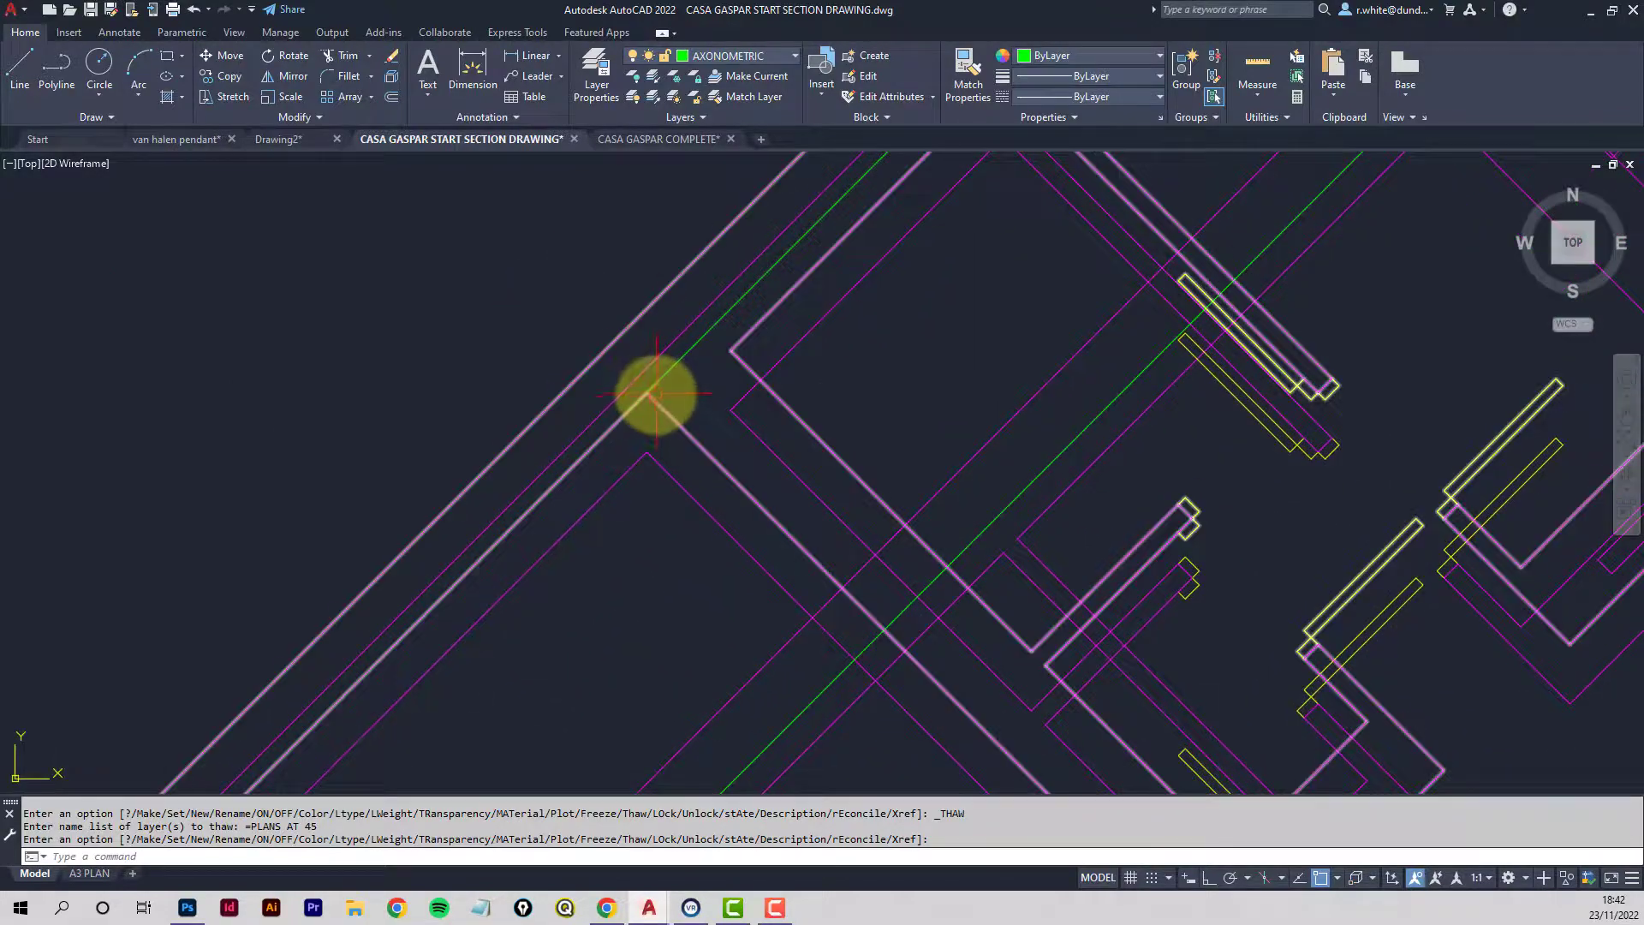
{"action": "scroll", "coordinate": [651, 395], "scroll_direction": "down", "scroll_amount": 2}
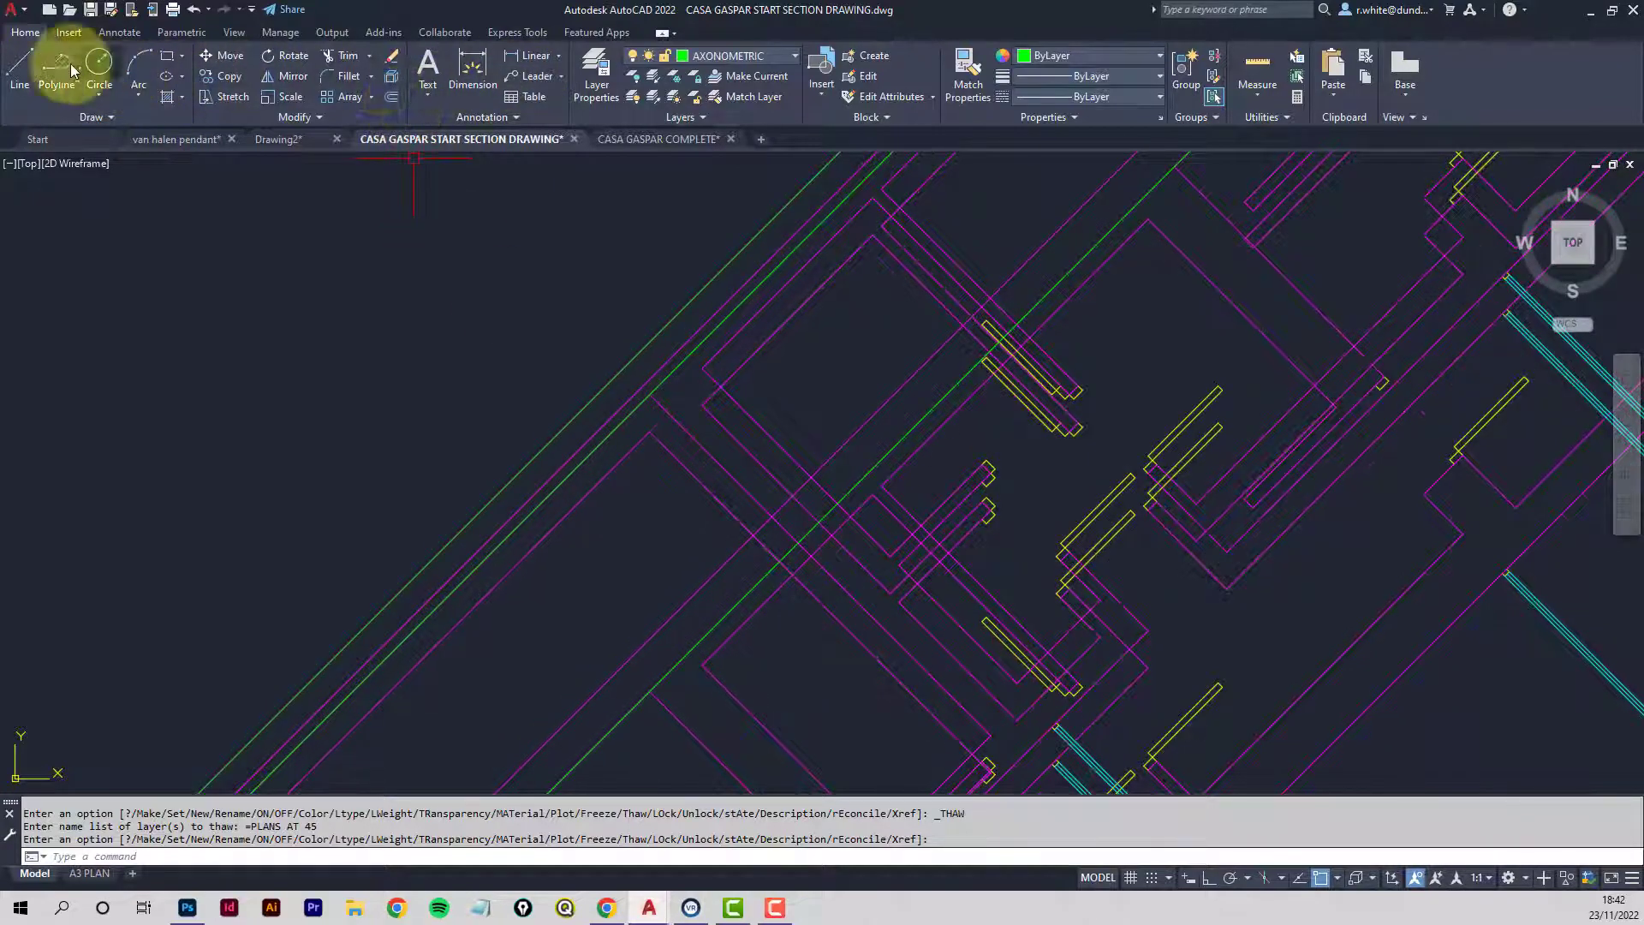
{"action": "left_click", "coordinate": [19, 69]}
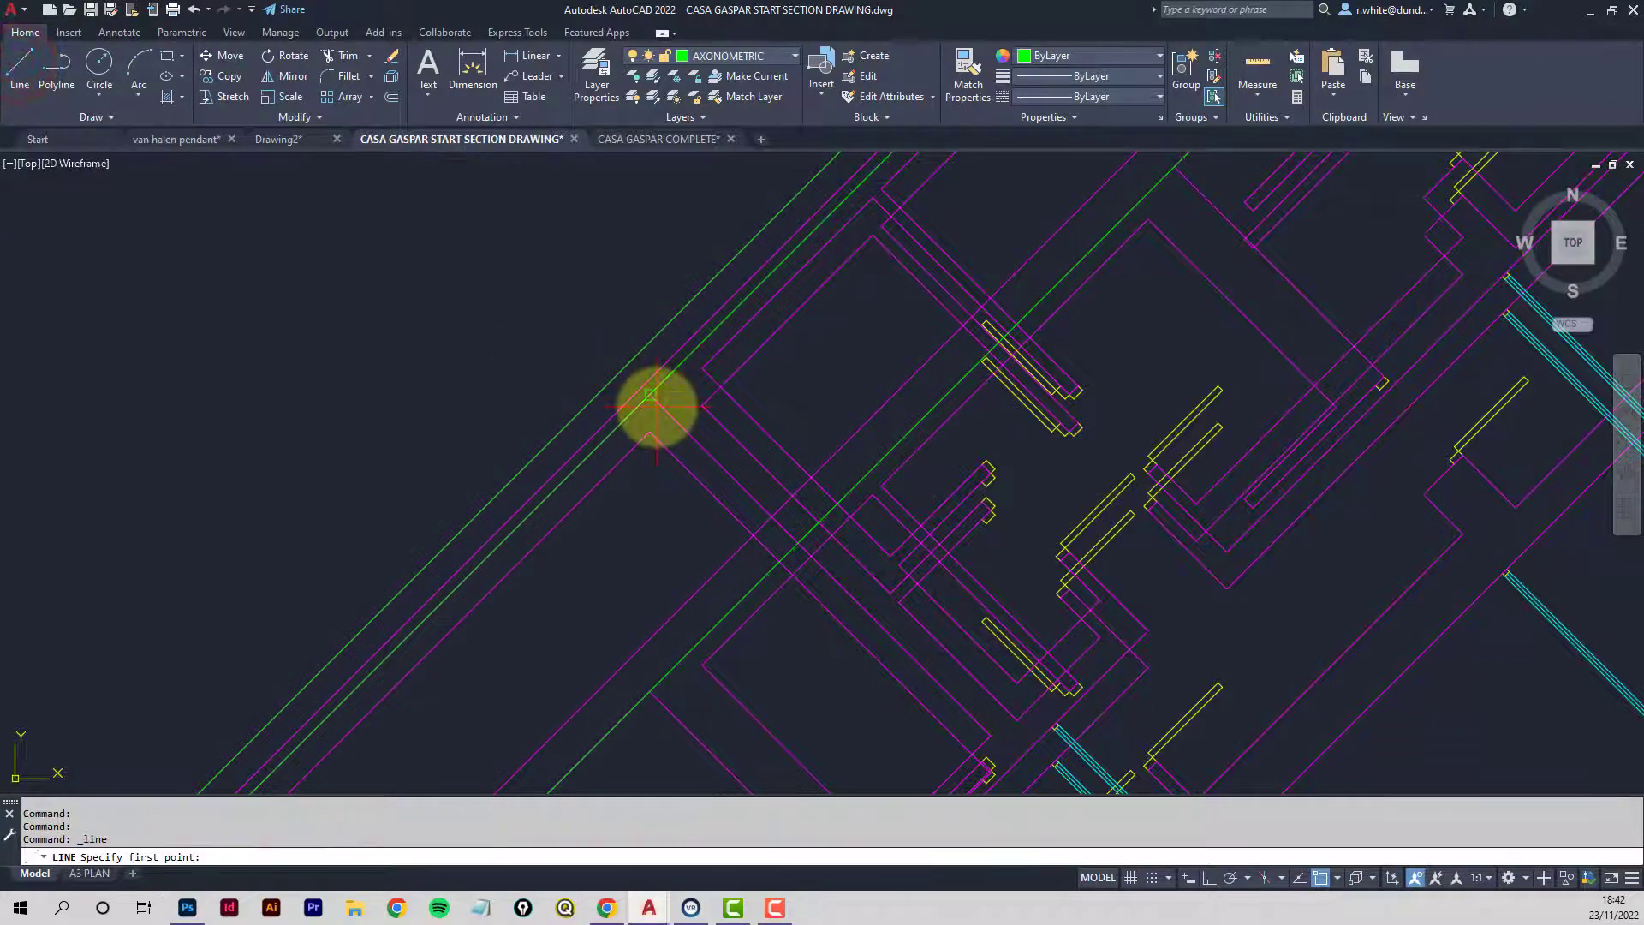
{"action": "scroll", "coordinate": [668, 415], "scroll_direction": "down", "scroll_amount": 2}
{"action": "scroll", "coordinate": [659, 439], "scroll_direction": "up", "scroll_amount": 3}
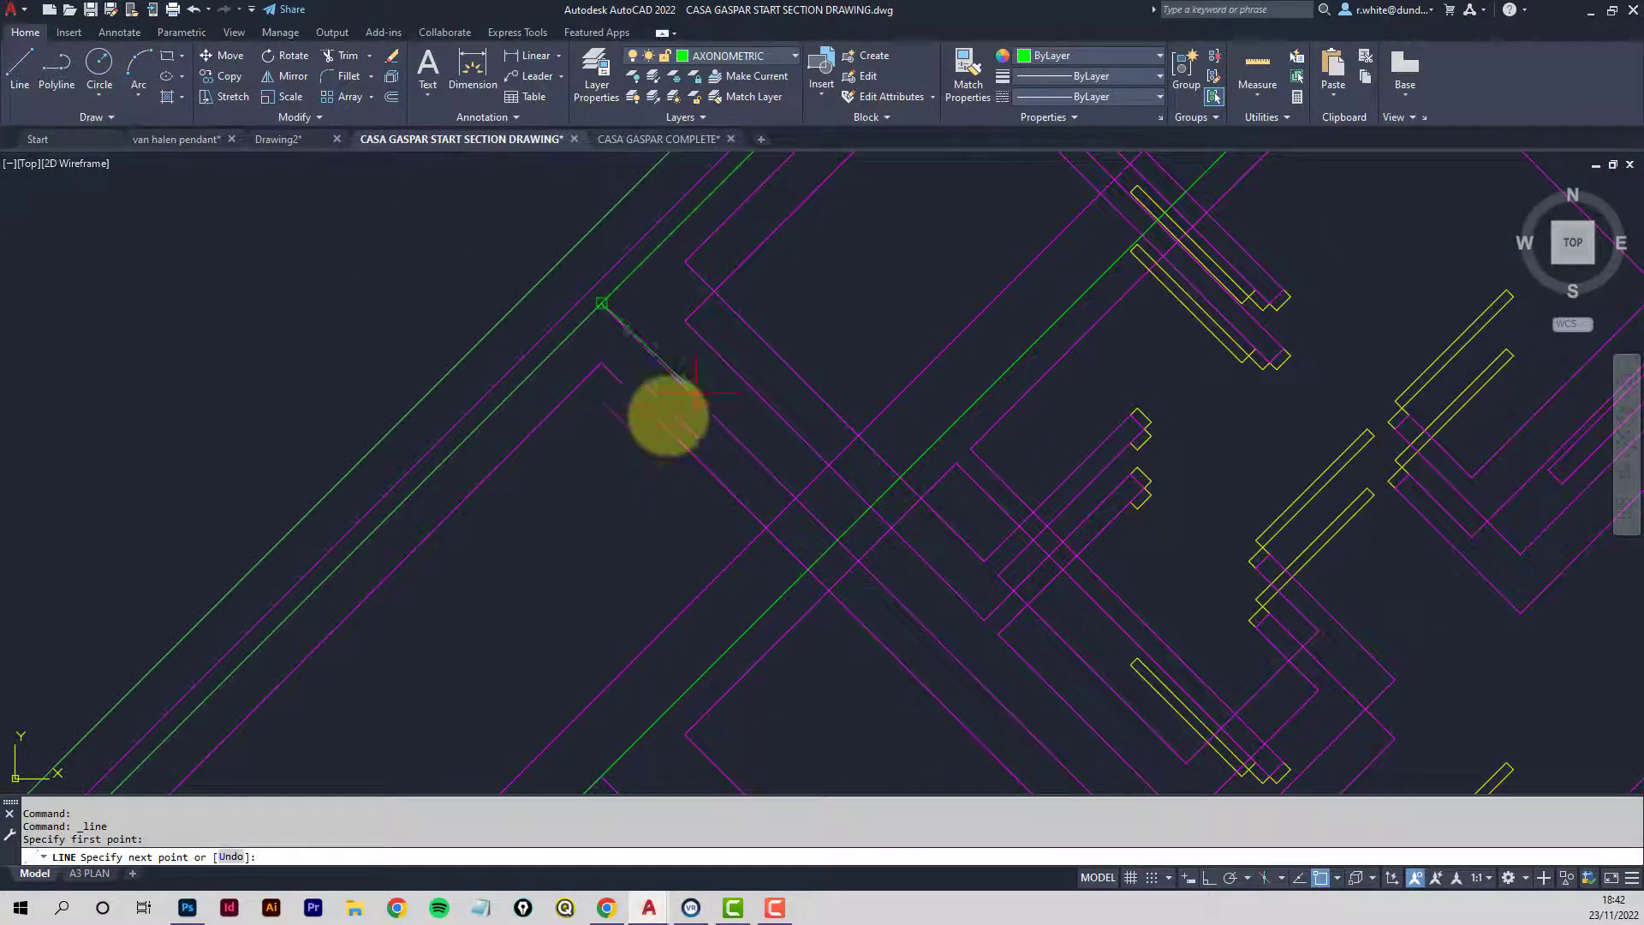
{"action": "scroll", "coordinate": [692, 398], "scroll_direction": "down", "scroll_amount": 3}
{"action": "scroll", "coordinate": [690, 393], "scroll_direction": "up", "scroll_amount": 2}
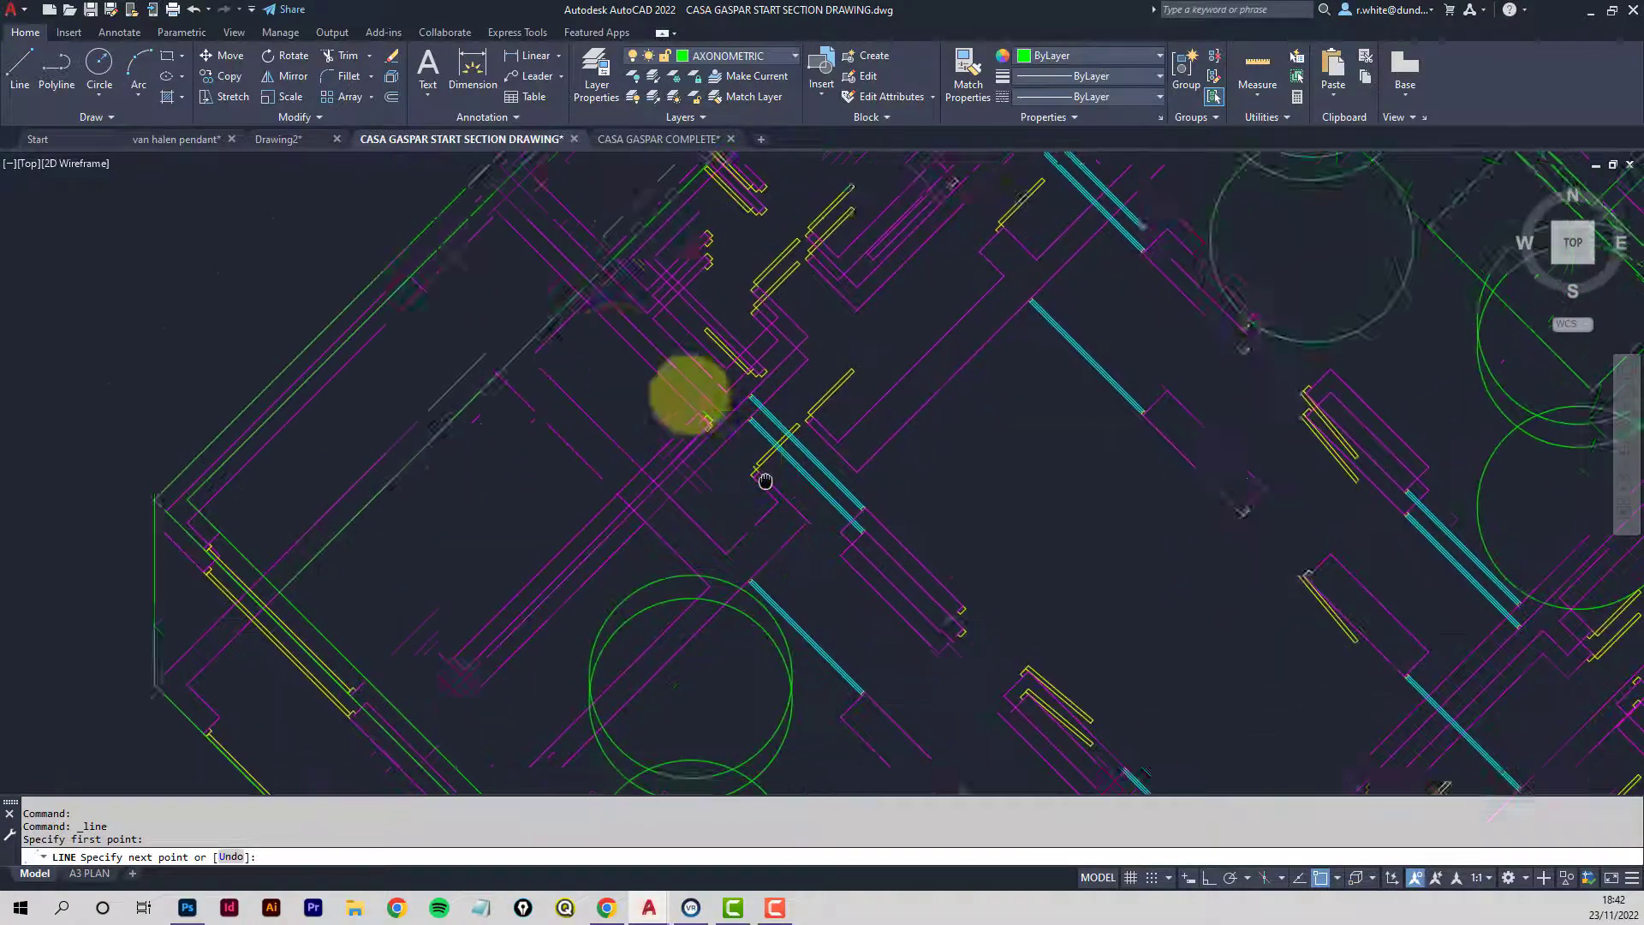
{"action": "scroll", "coordinate": [1056, 679], "scroll_direction": "up", "scroll_amount": 2}
{"action": "scroll", "coordinate": [815, 465], "scroll_direction": "down", "scroll_amount": 2}
{"action": "scroll", "coordinate": [844, 514], "scroll_direction": "up", "scroll_amount": 4}
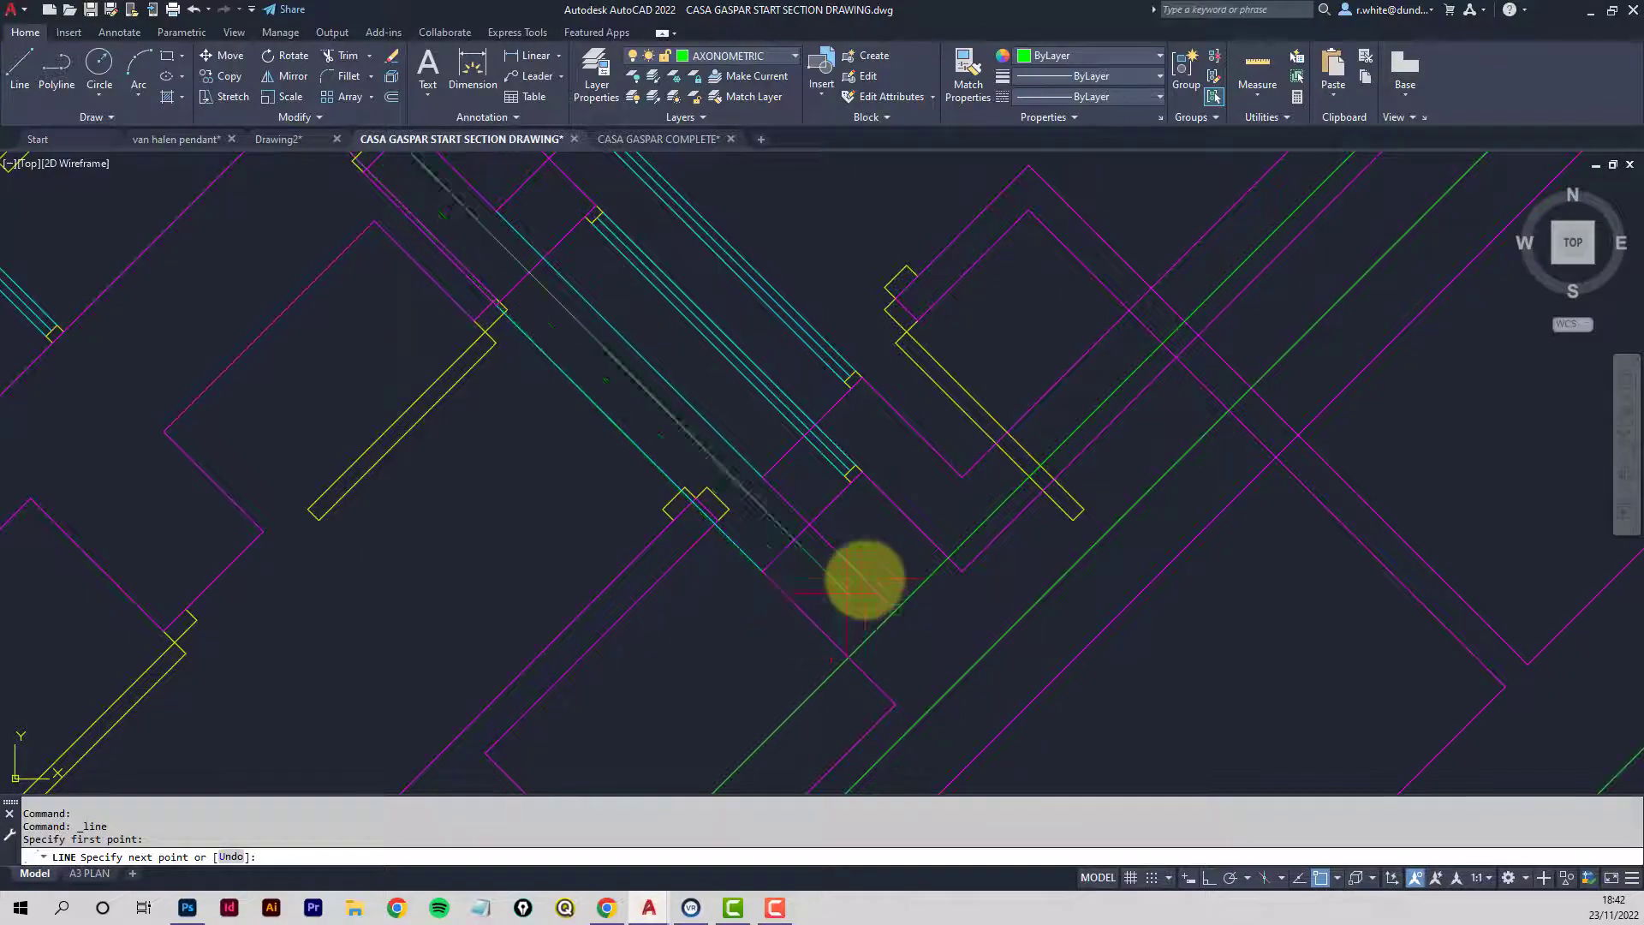
{"action": "left_click", "coordinate": [896, 610]}
{"action": "key", "text": "Return"}
Draw a line along the northeast cross wall's outer face on the highest plan, from the southeast inner perimeter face to the northwest one.
{"action": "key", "text": "Return"}
{"action": "scroll", "coordinate": [958, 533], "scroll_direction": "down", "scroll_amount": 4}
{"action": "middle_click_drag", "start_coordinate": [1061, 375], "coordinate": [1000, 641]}
{"action": "scroll", "coordinate": [1199, 465], "scroll_direction": "up", "scroll_amount": 2}
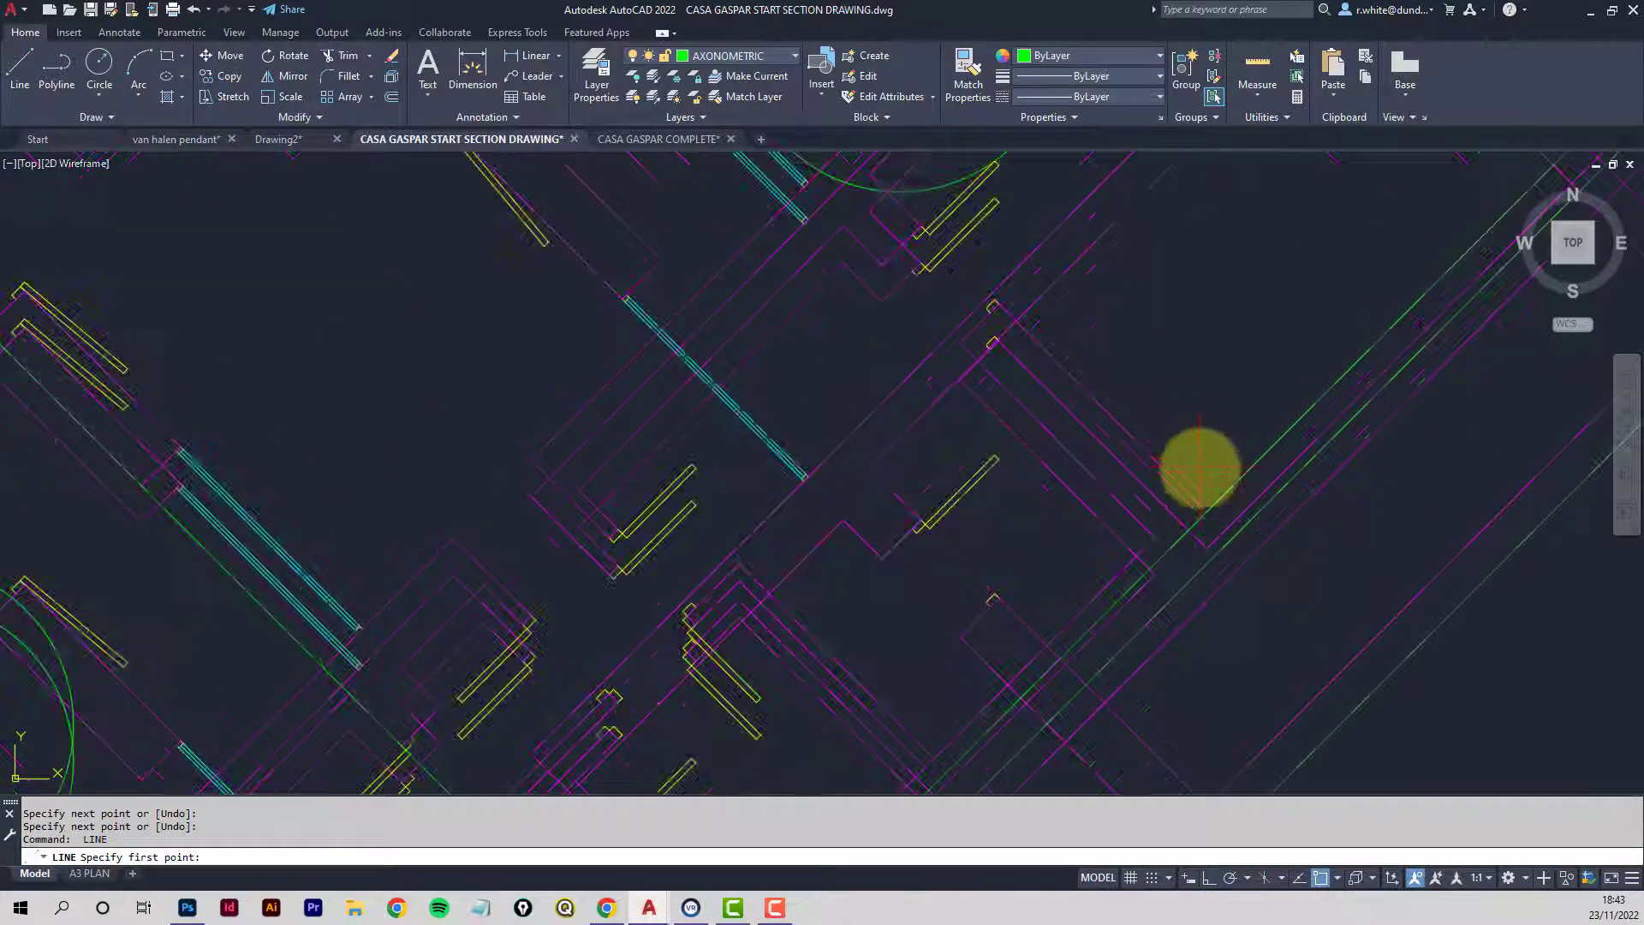
{"action": "key", "text": "Escape"}
{"action": "key", "text": "Return"}
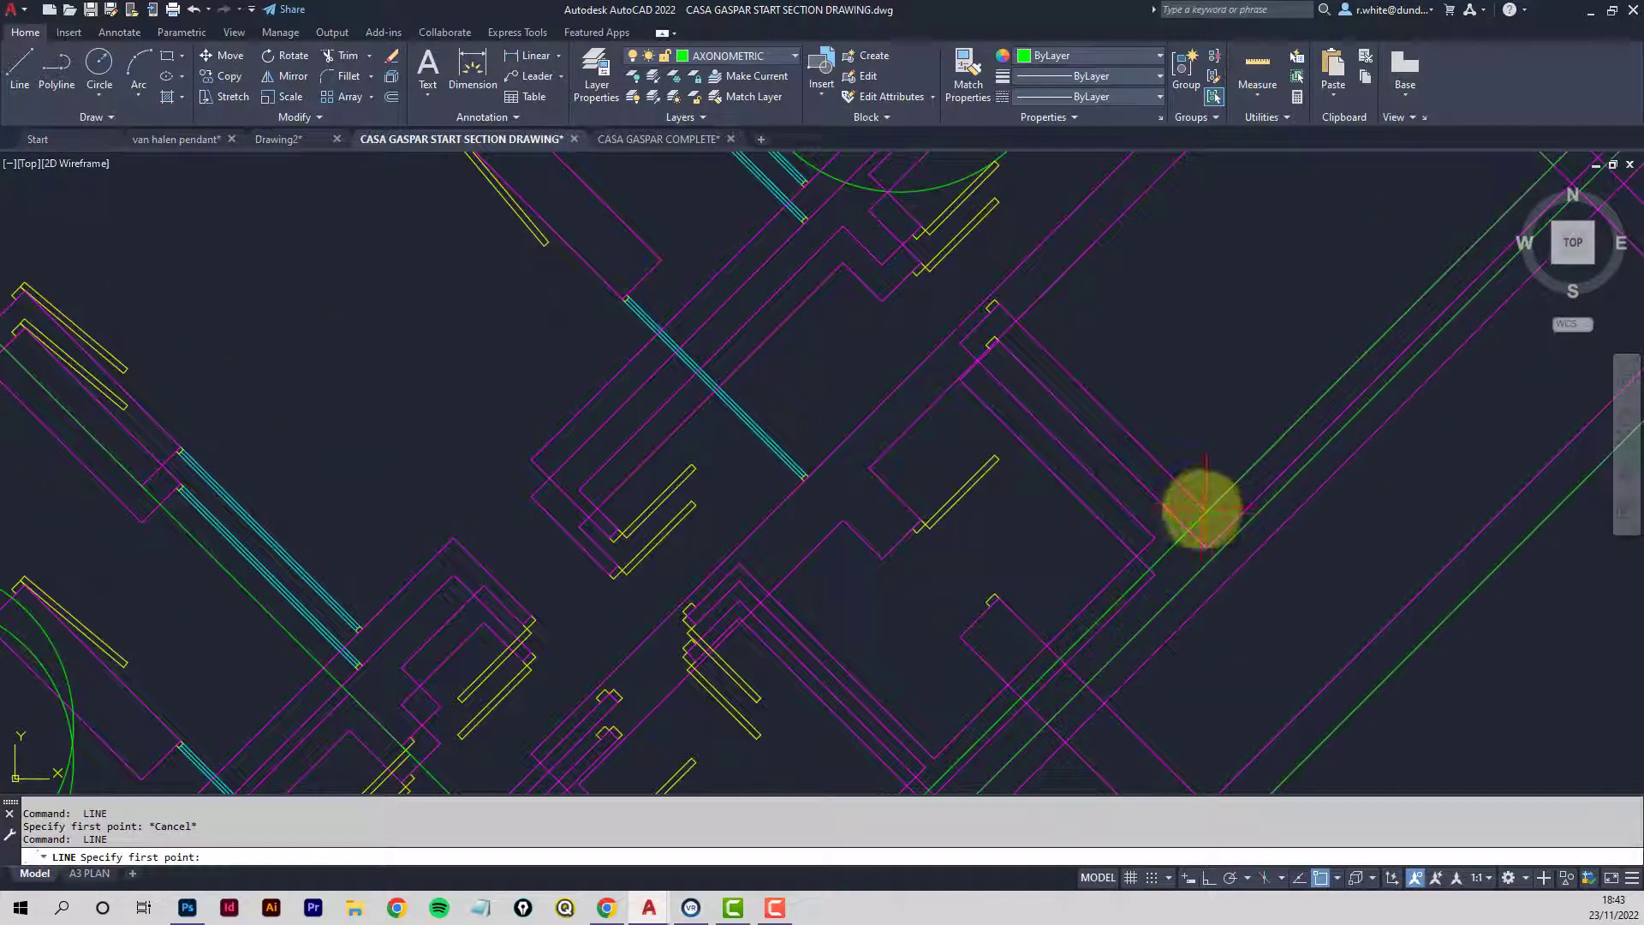
{"action": "left_click", "coordinate": [1204, 510]}
{"action": "scroll", "coordinate": [991, 357], "scroll_direction": "down", "scroll_amount": 5}
{"action": "scroll", "coordinate": [991, 488], "scroll_direction": "up", "scroll_amount": 6}
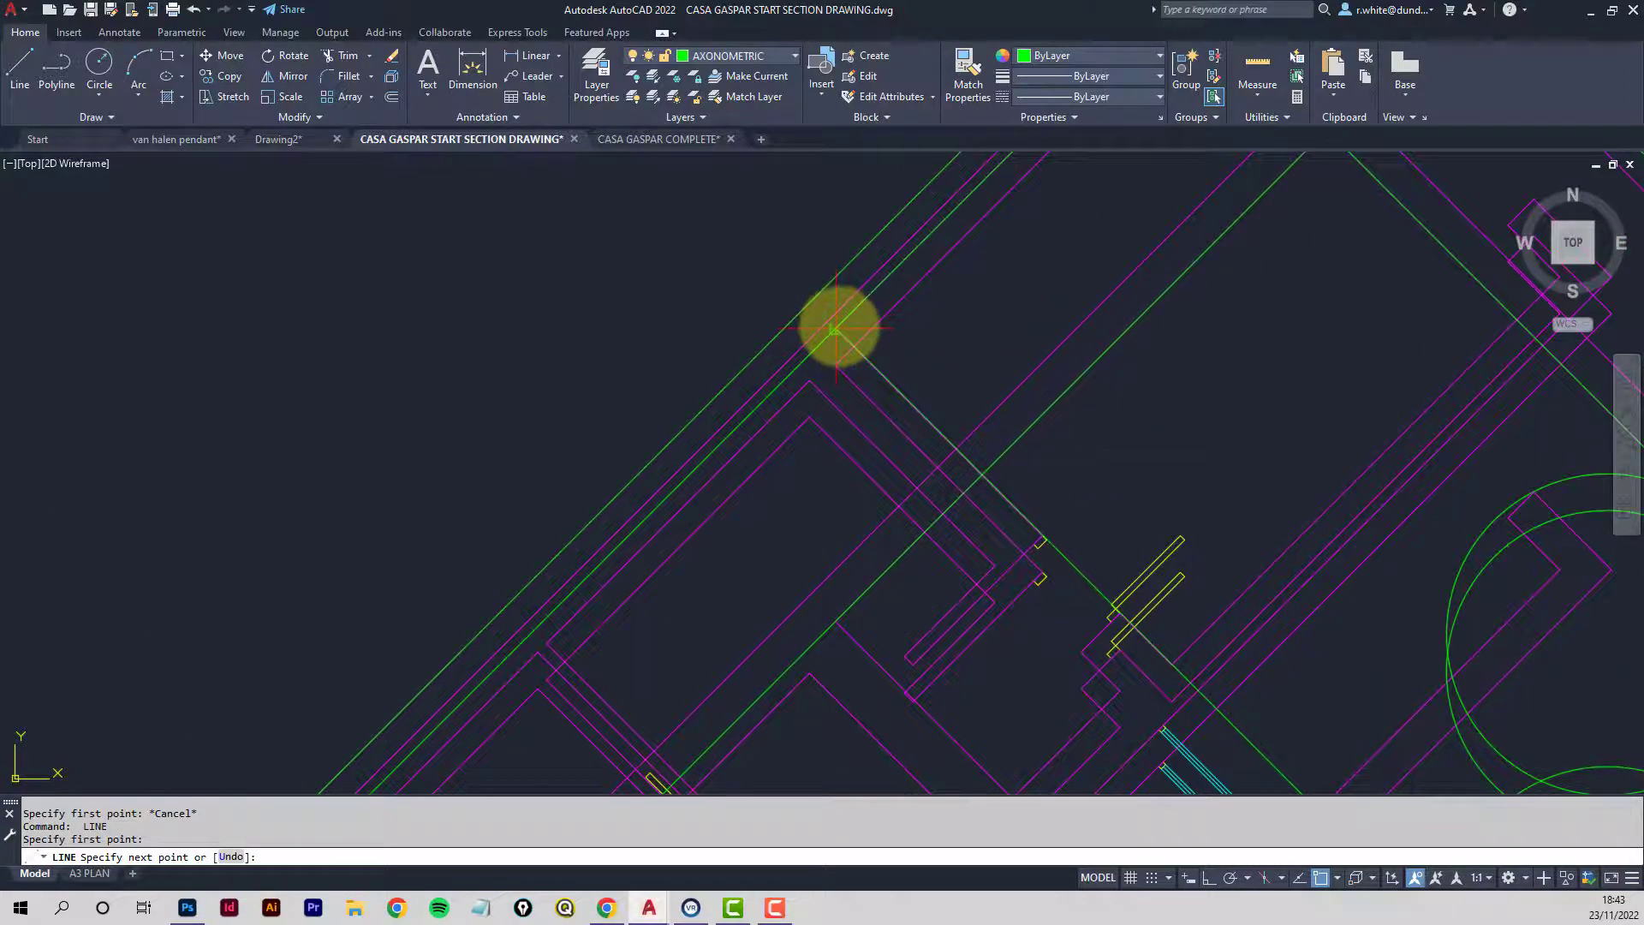
{"action": "key", "text": "Return"}
Trace the closed inner outline of the central space between the two cross walls on the highest plan, corner to corner.
{"action": "scroll", "coordinate": [843, 354], "scroll_direction": "down", "scroll_amount": 3}
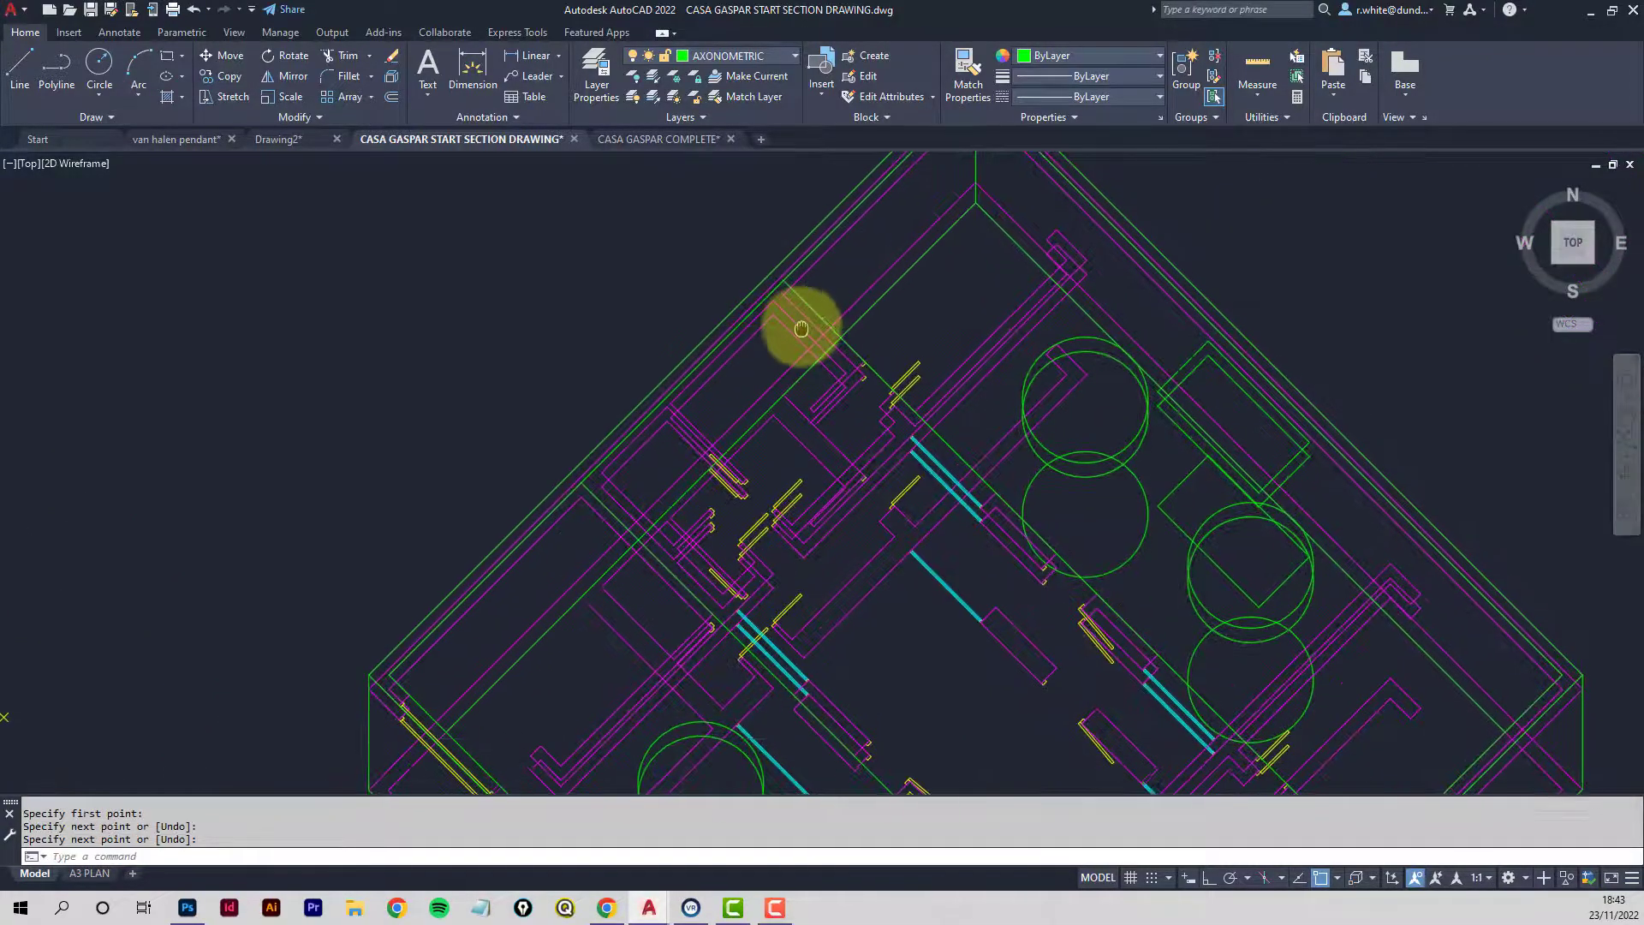
{"action": "scroll", "coordinate": [750, 407], "scroll_direction": "up", "scroll_amount": 2}
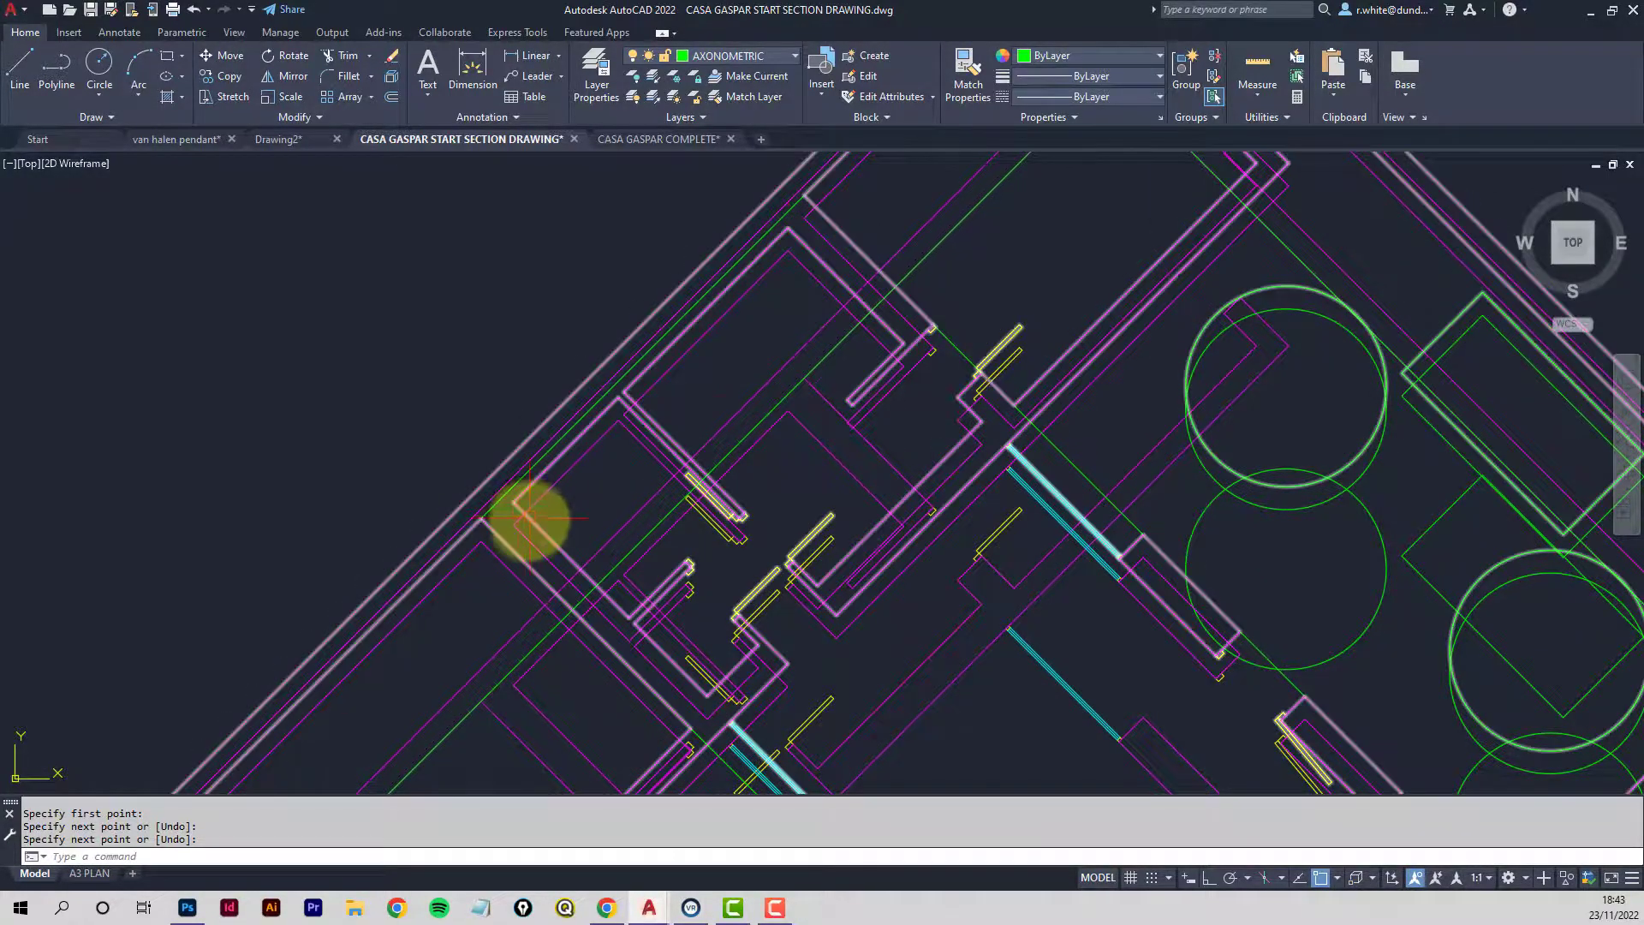
{"action": "key", "text": "Return"}
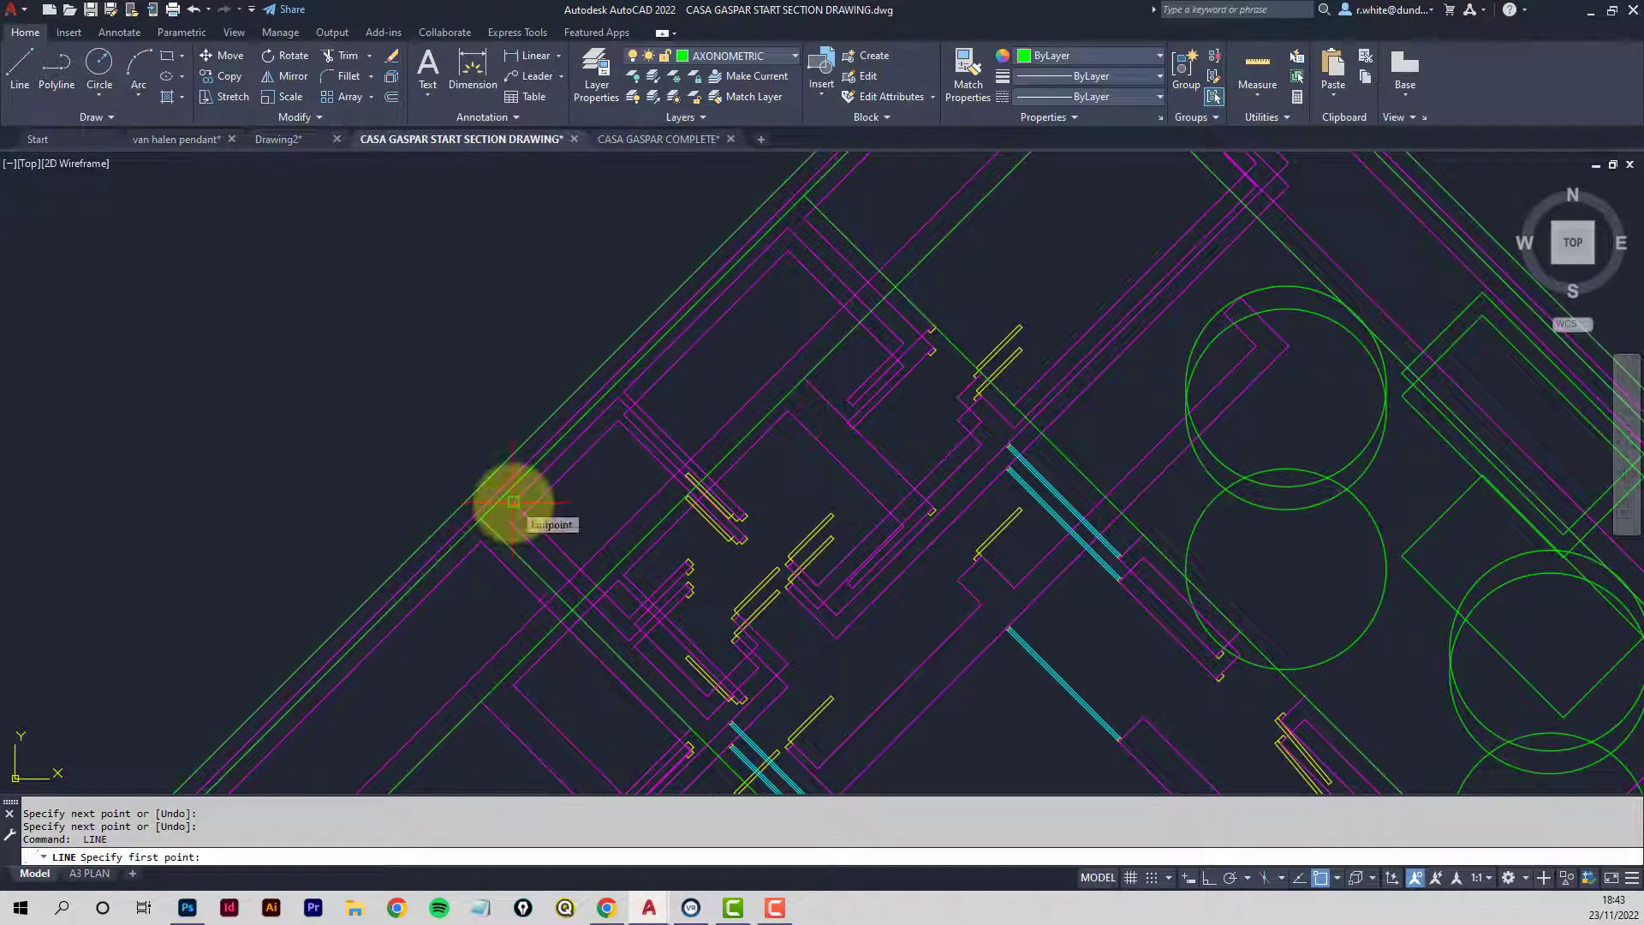
{"action": "left_click", "coordinate": [514, 503]}
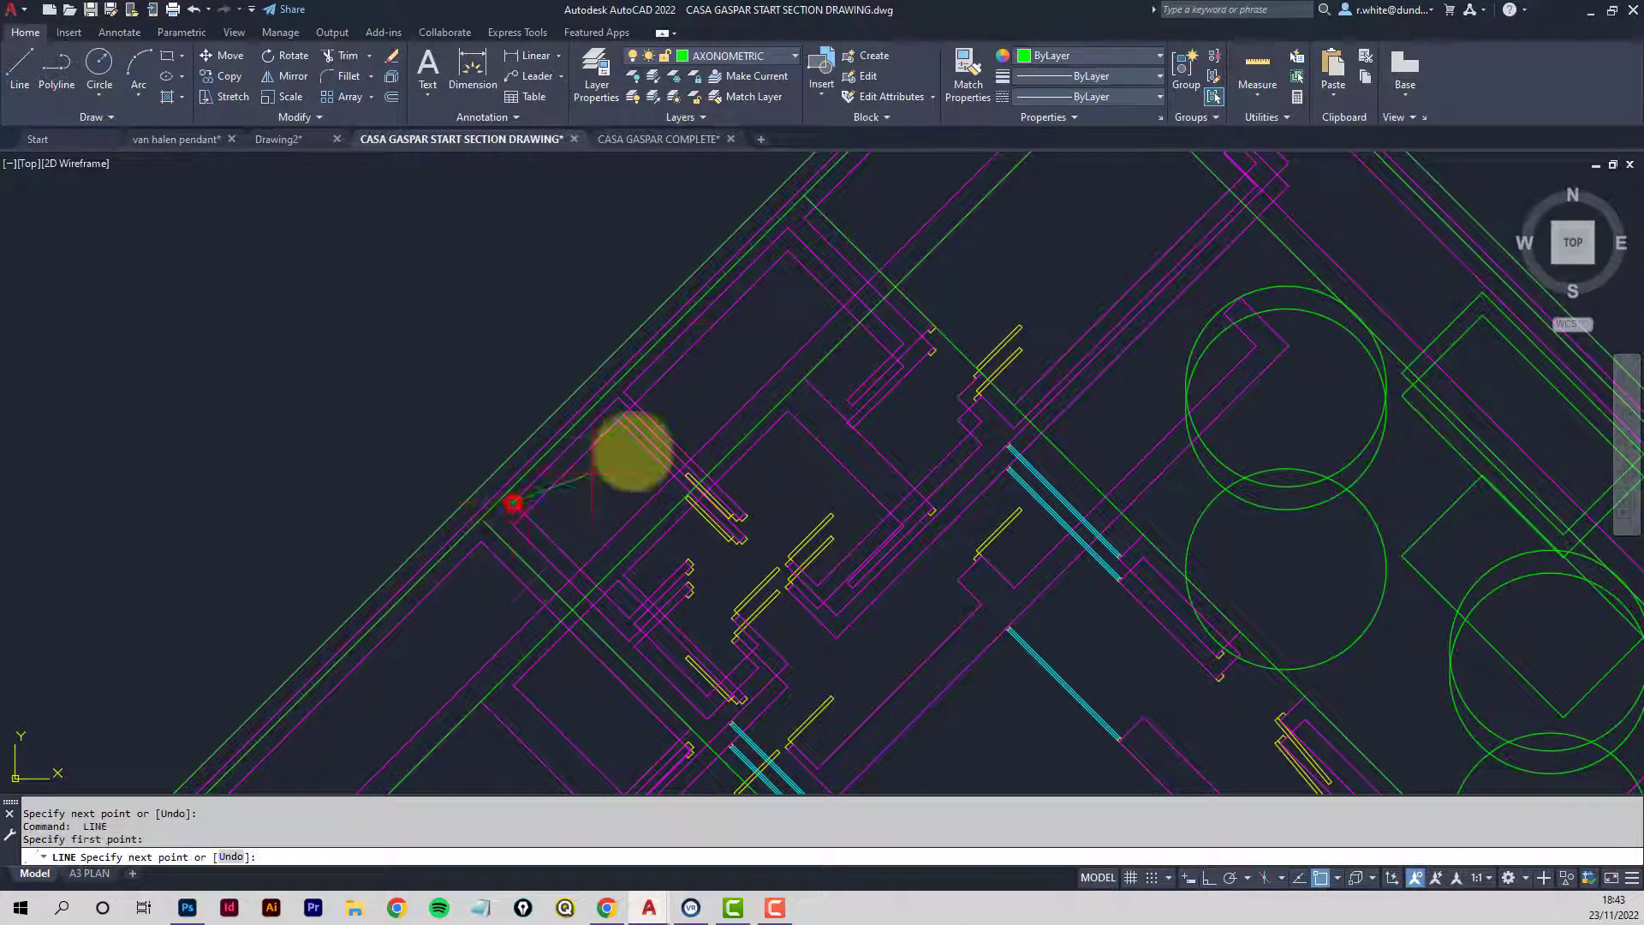
{"action": "scroll", "coordinate": [789, 229], "scroll_direction": "down", "scroll_amount": 5}
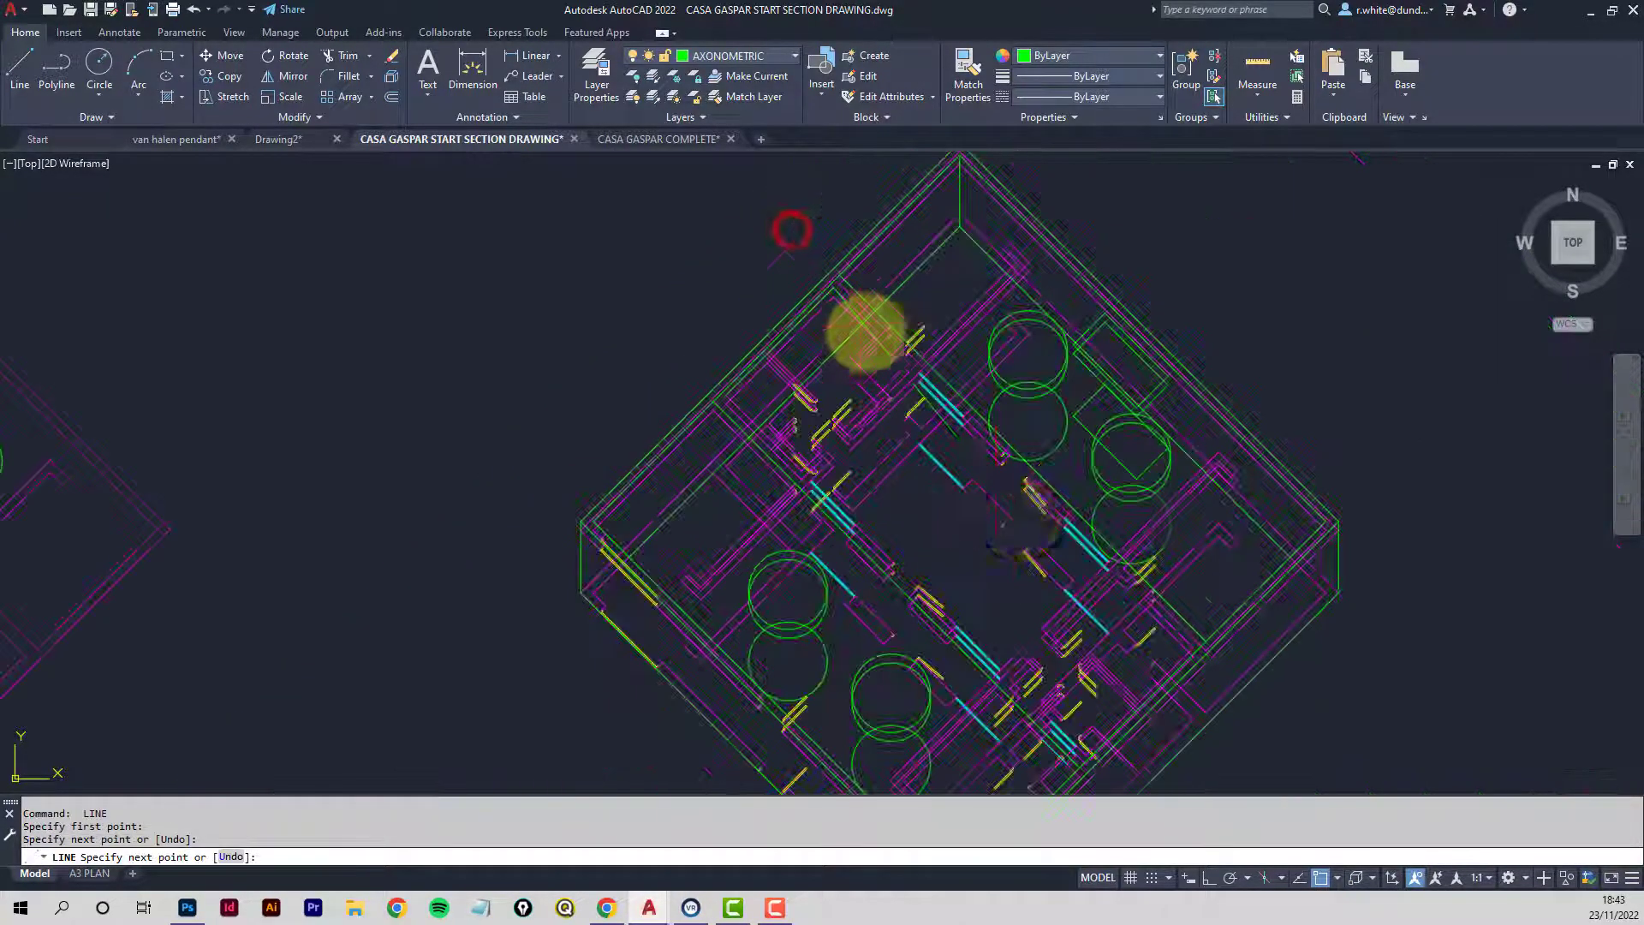
{"action": "scroll", "coordinate": [991, 477], "scroll_direction": "up", "scroll_amount": 5}
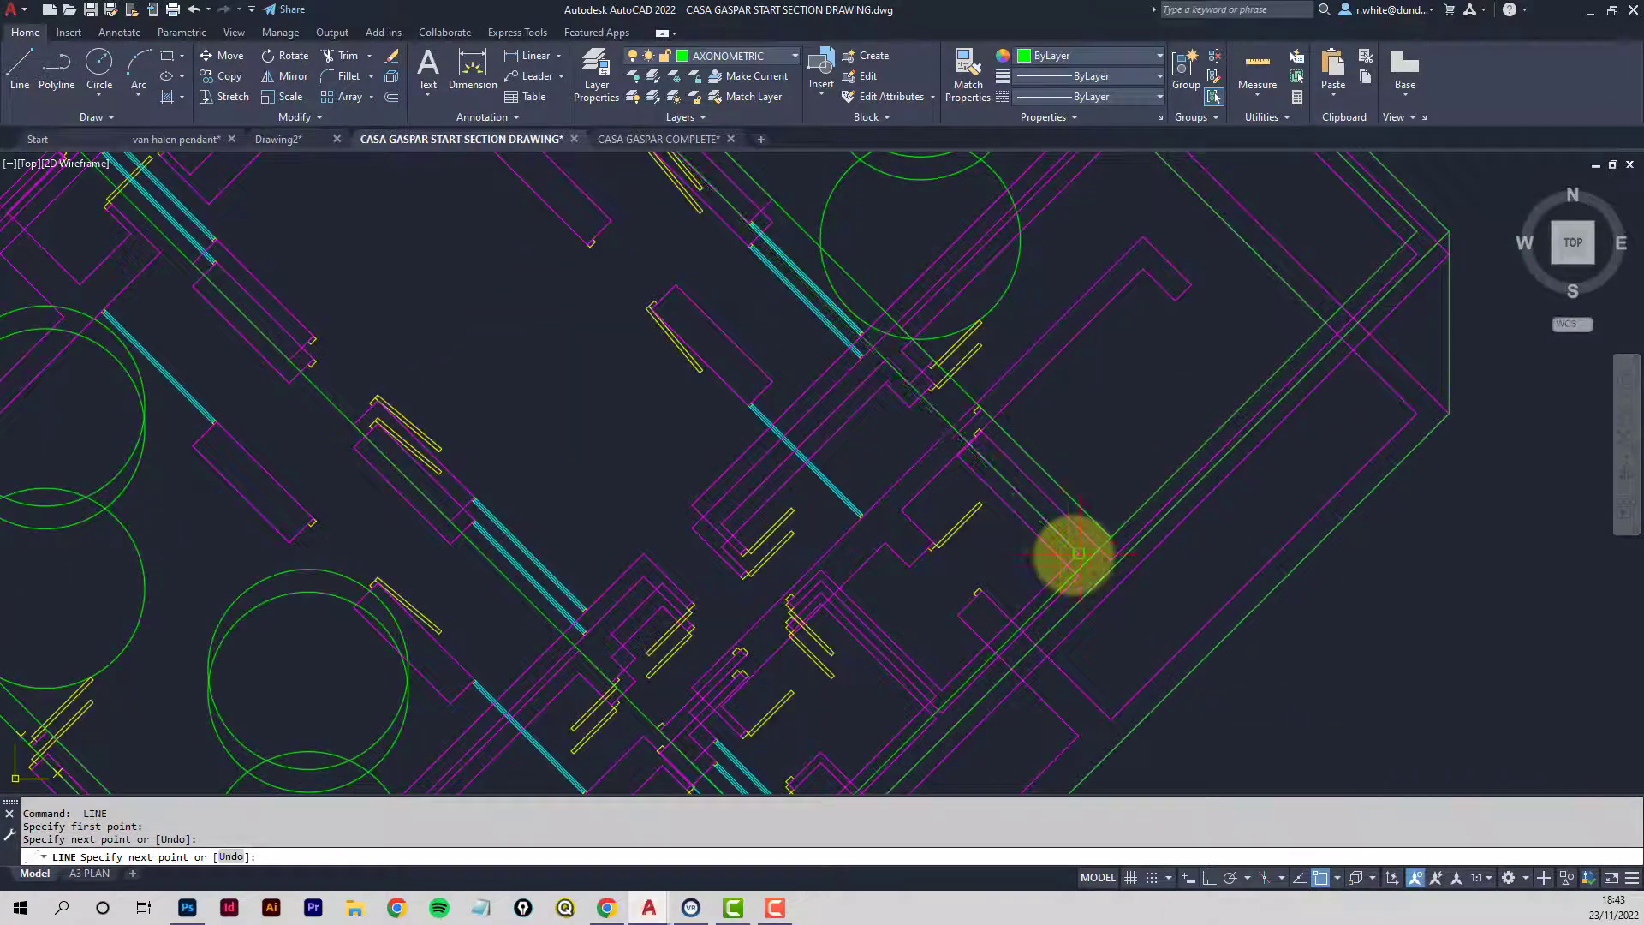
{"action": "left_click", "coordinate": [1077, 554]}
{"action": "scroll", "coordinate": [1137, 429], "scroll_direction": "up", "scroll_amount": 4}
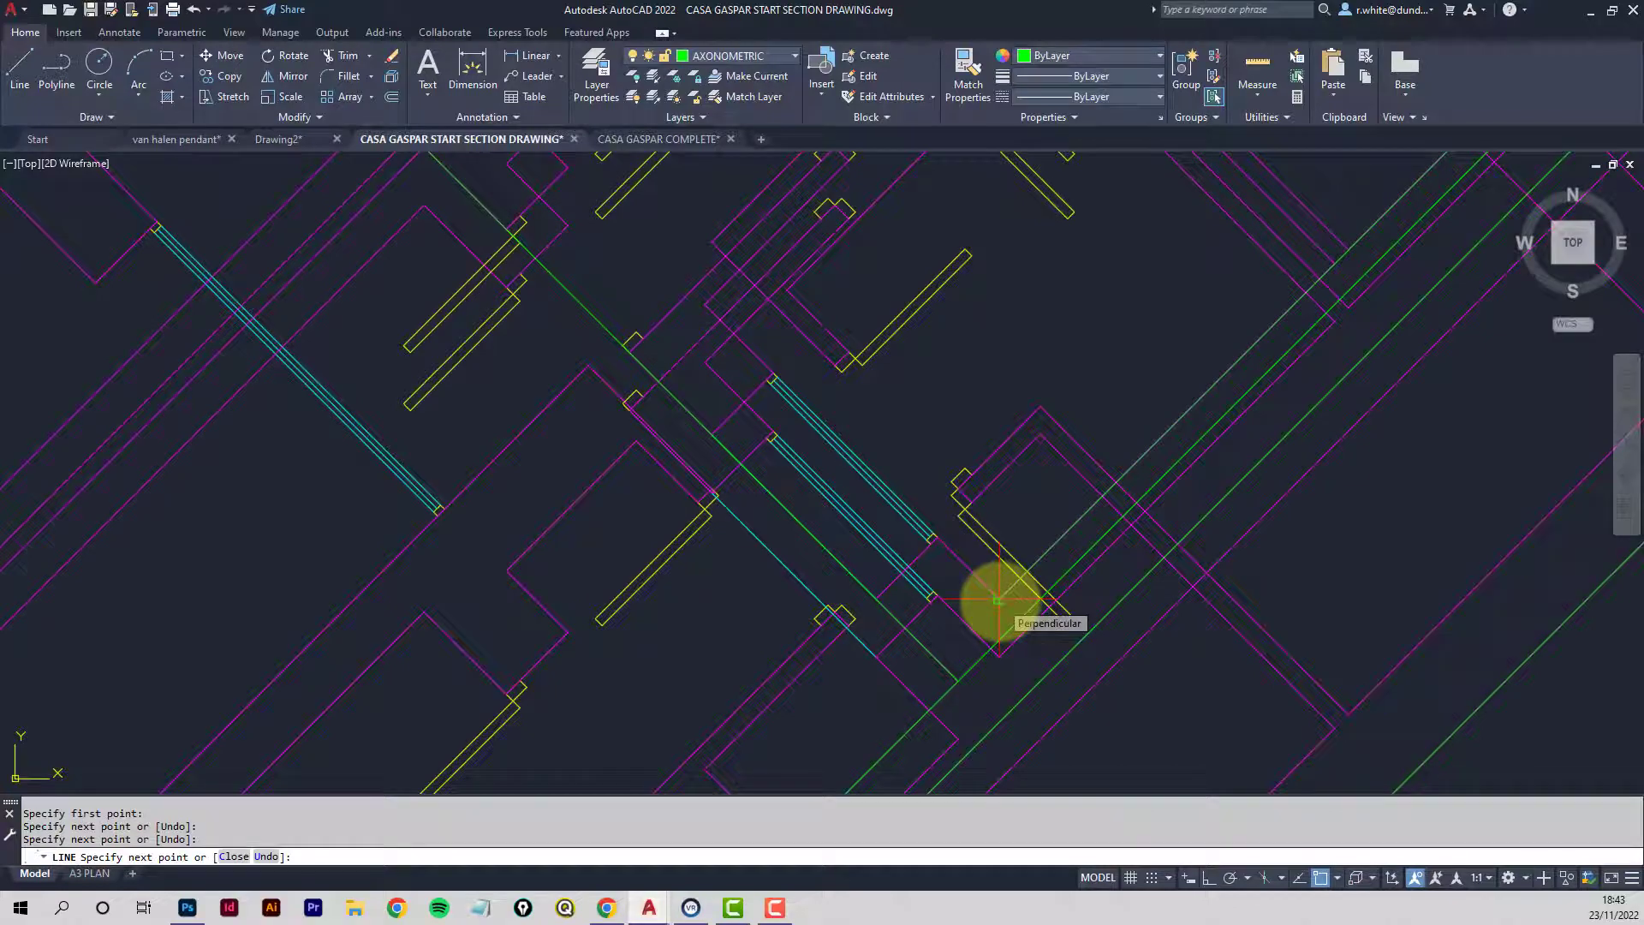
{"action": "left_click", "coordinate": [999, 600]}
{"action": "scroll", "coordinate": [788, 411], "scroll_direction": "down", "scroll_amount": 4}
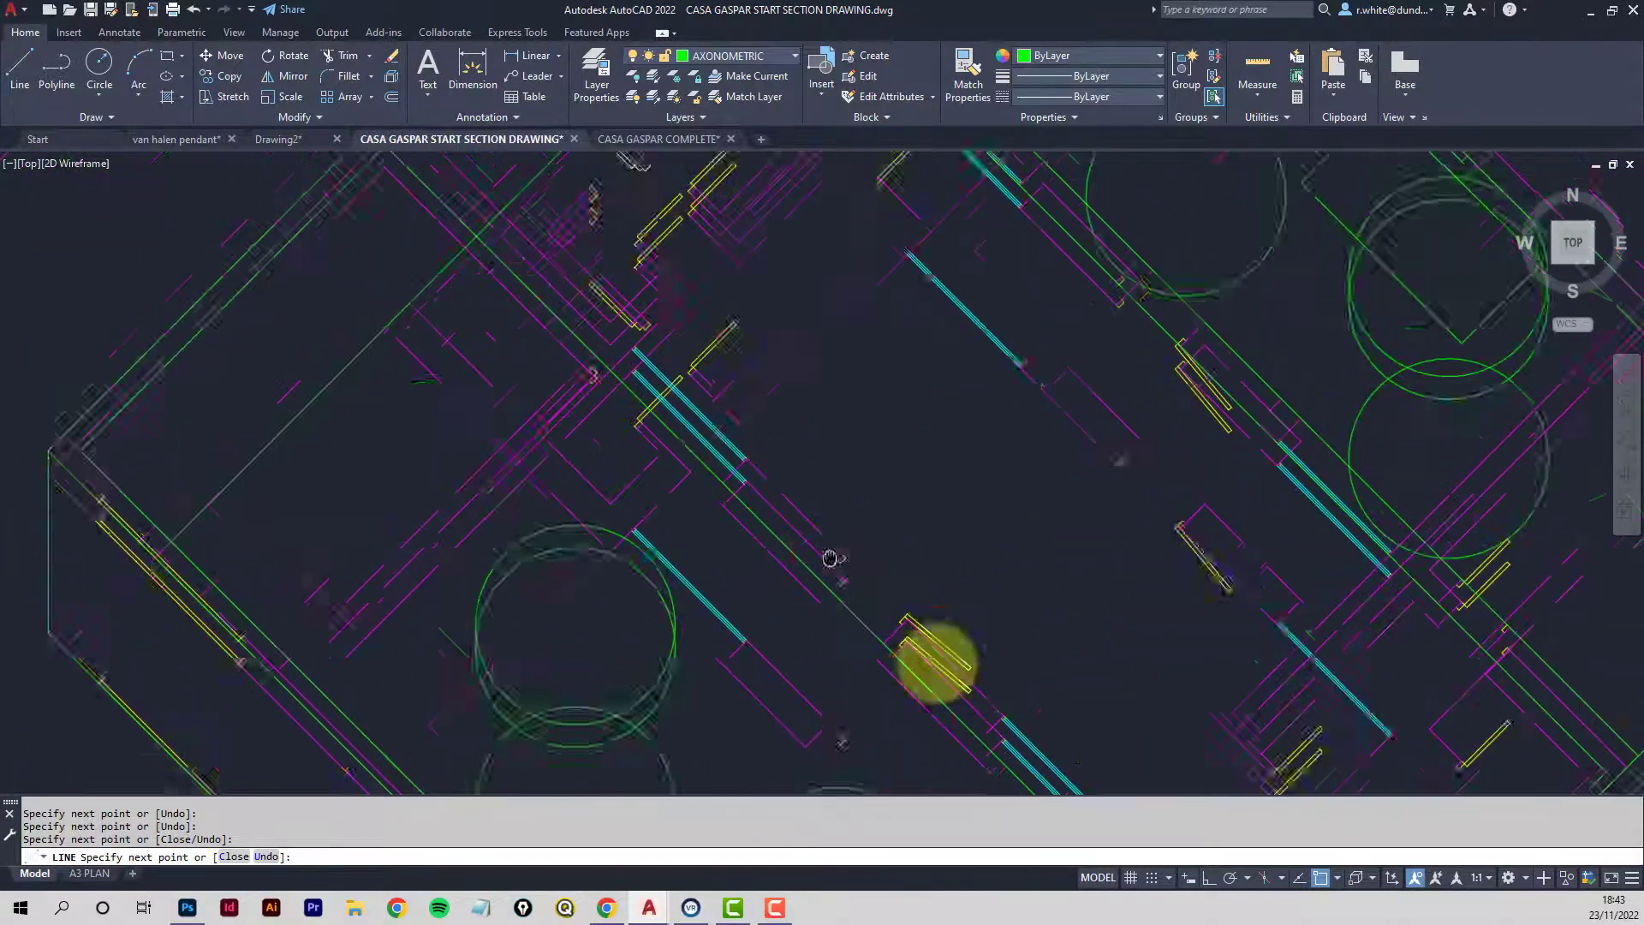
{"action": "left_click", "coordinate": [527, 232]}
{"action": "key", "text": "Return"}
{"action": "scroll", "coordinate": [616, 268], "scroll_direction": "down", "scroll_amount": 5}
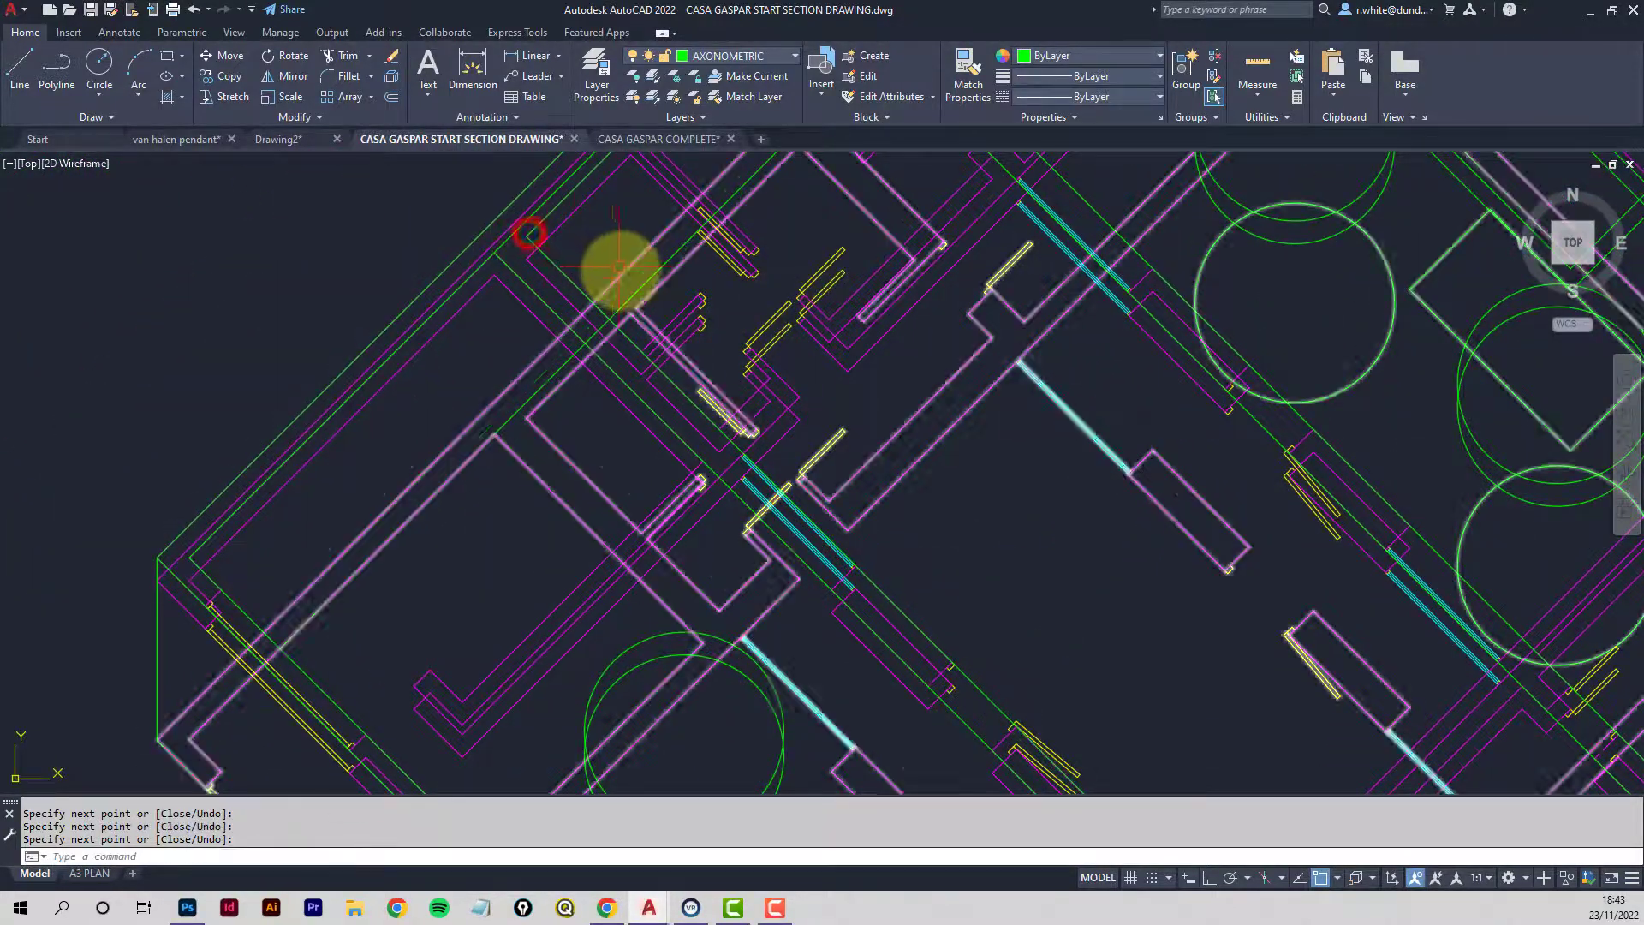
Freeze the PLANS AT 45 layer so only the axonometric lines are displayed.
{"action": "left_click", "coordinate": [794, 57]}
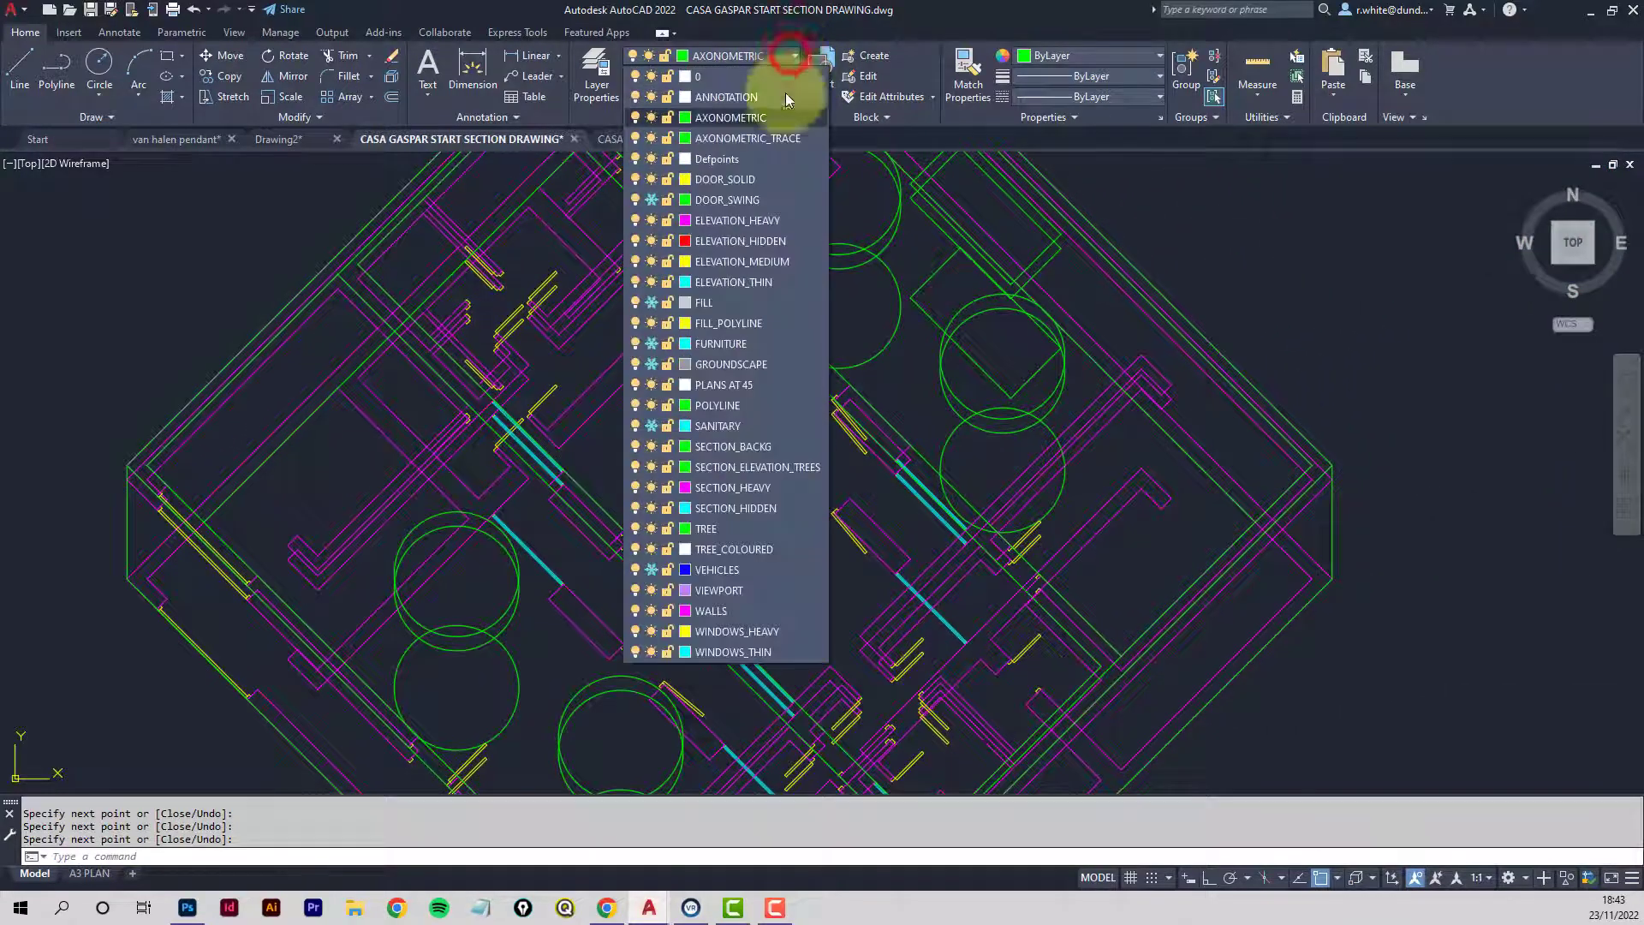
{"action": "left_click", "coordinate": [654, 385]}
{"action": "scroll", "coordinate": [593, 425], "scroll_direction": "down", "scroll_amount": 2}
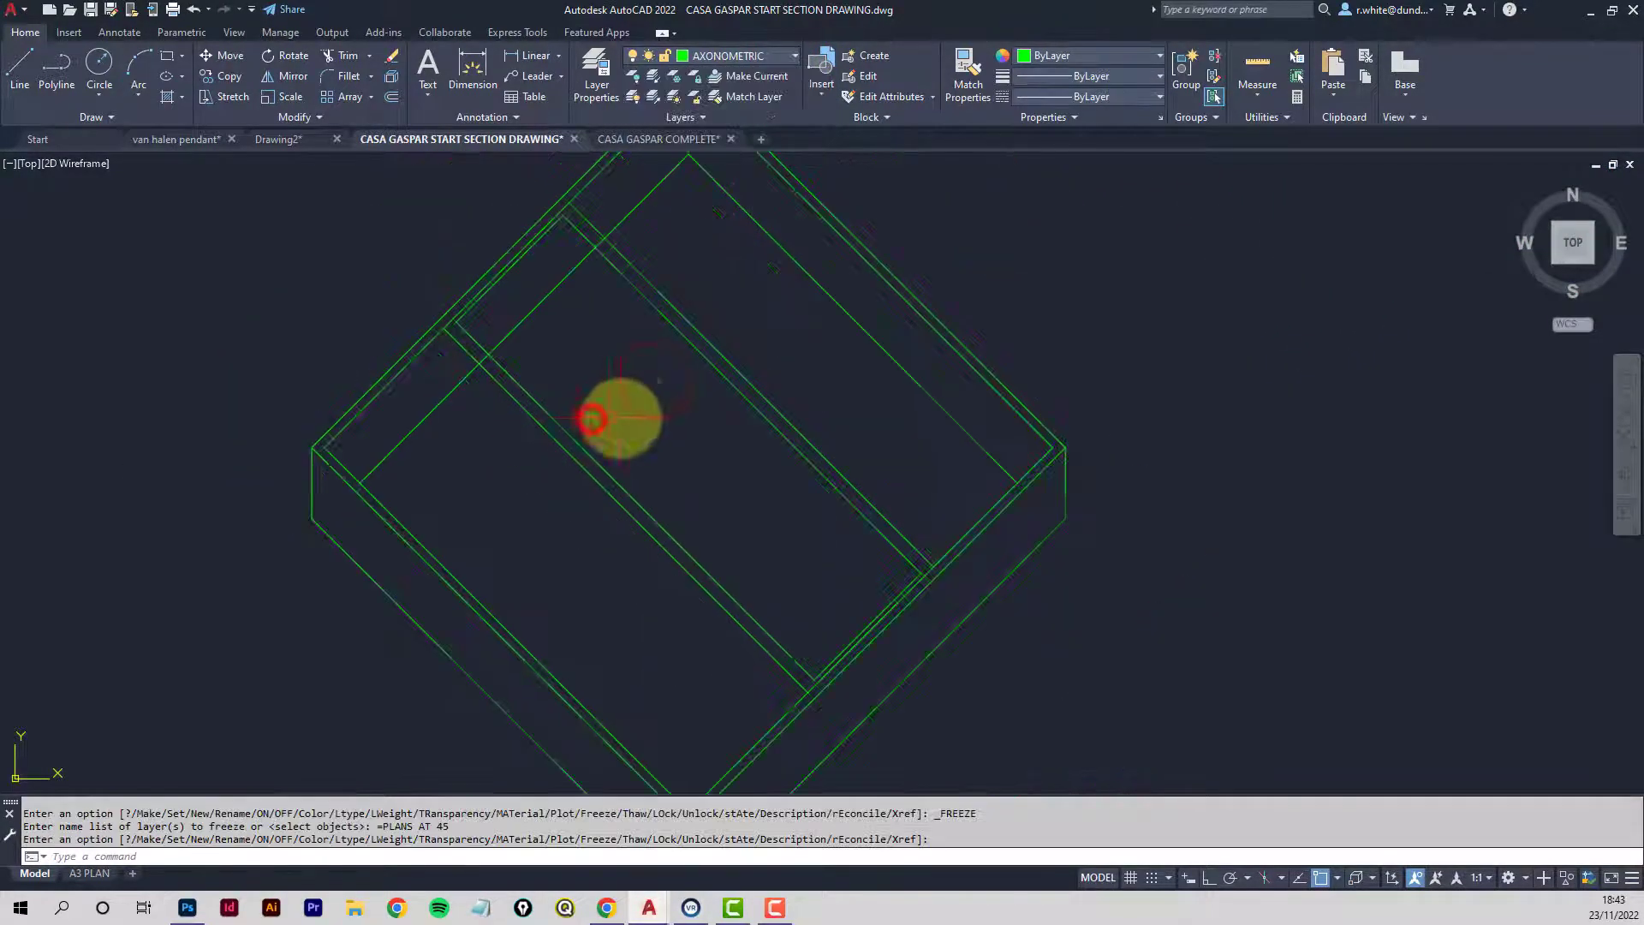
Trim the southeast and northwest inner perimeter lines where they run between the outer faces of the two cross walls.
{"action": "scroll", "coordinate": [514, 393], "scroll_direction": "up", "scroll_amount": 3}
{"action": "scroll", "coordinate": [621, 341], "scroll_direction": "down", "scroll_amount": 2}
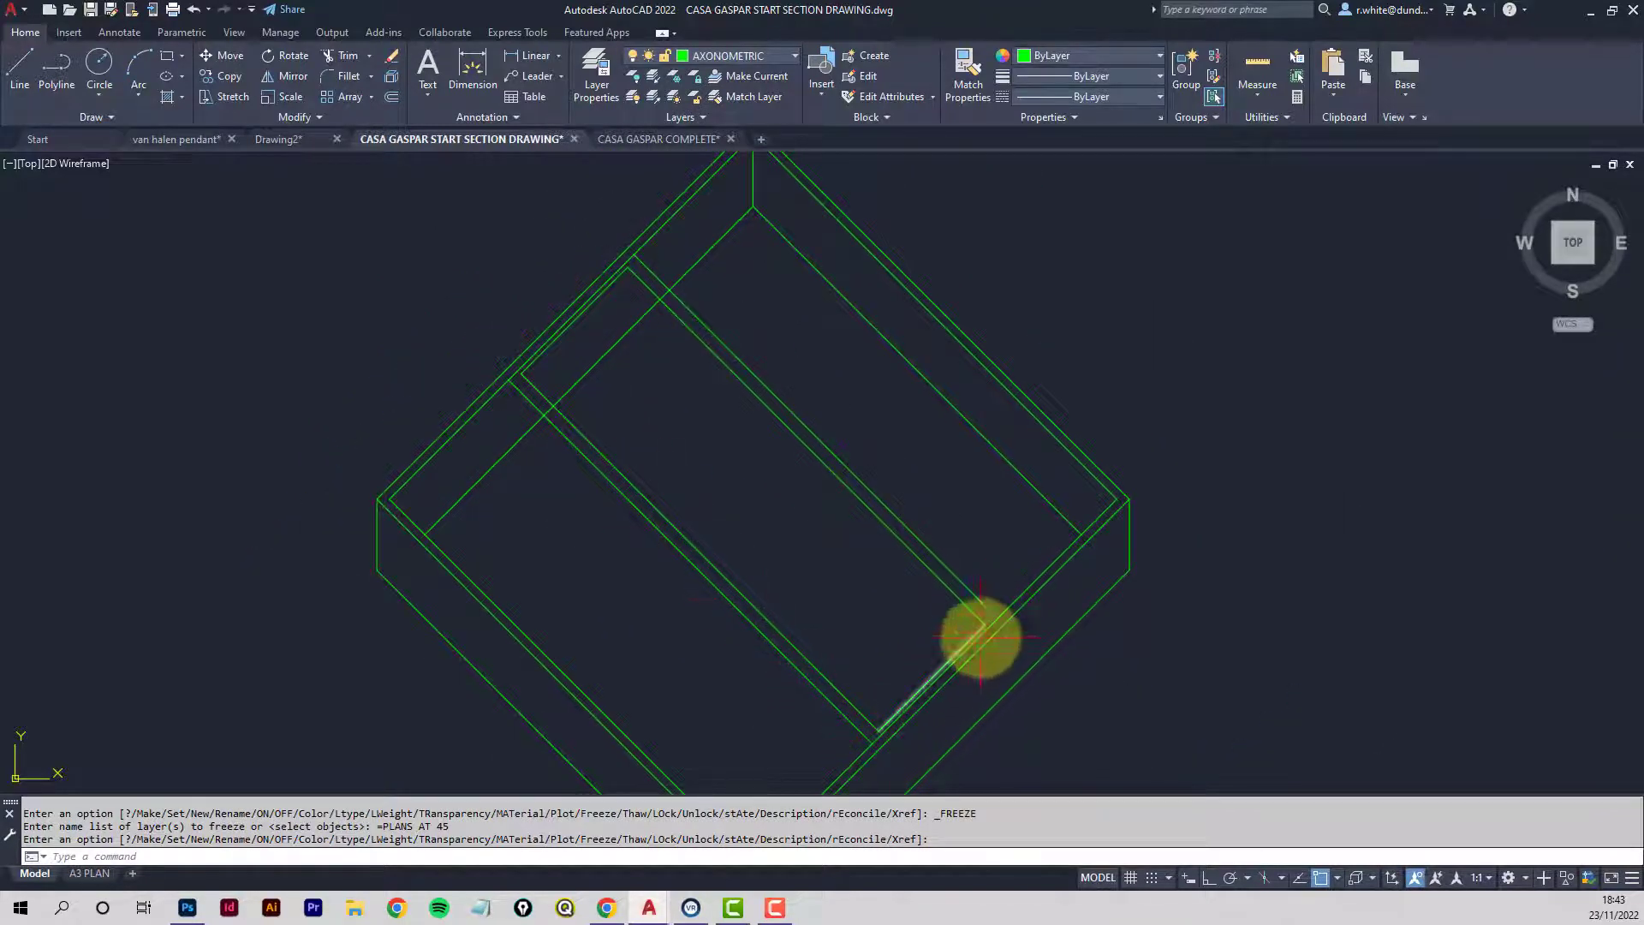
{"action": "scroll", "coordinate": [962, 548], "scroll_direction": "up", "scroll_amount": 4}
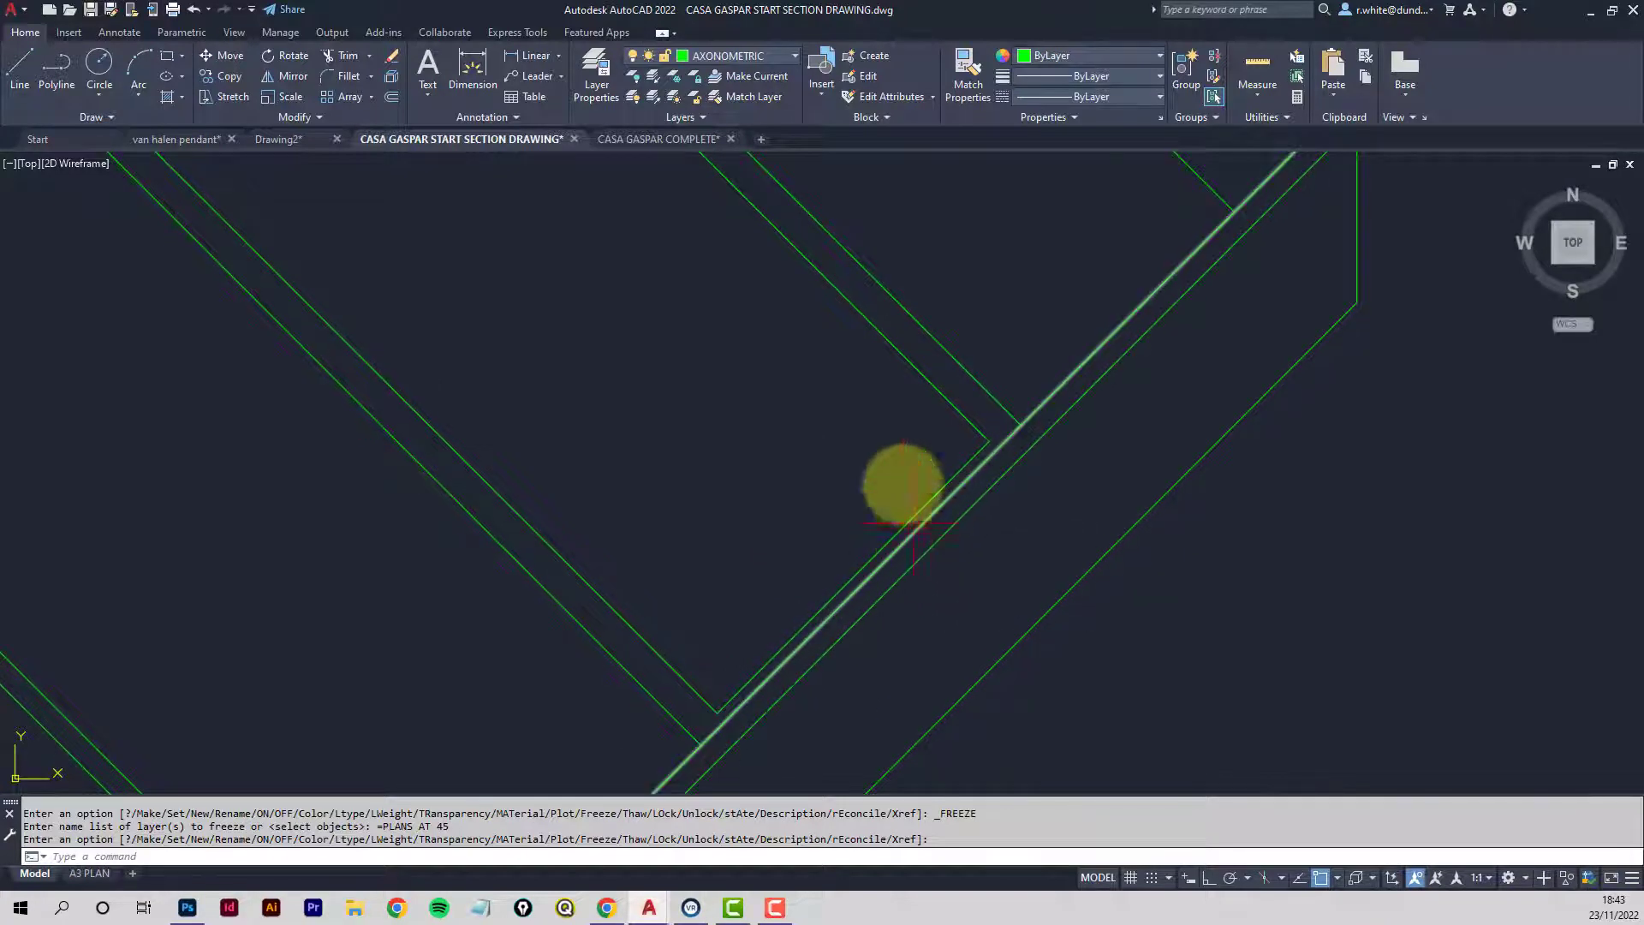
{"action": "left_click", "coordinate": [341, 56]}
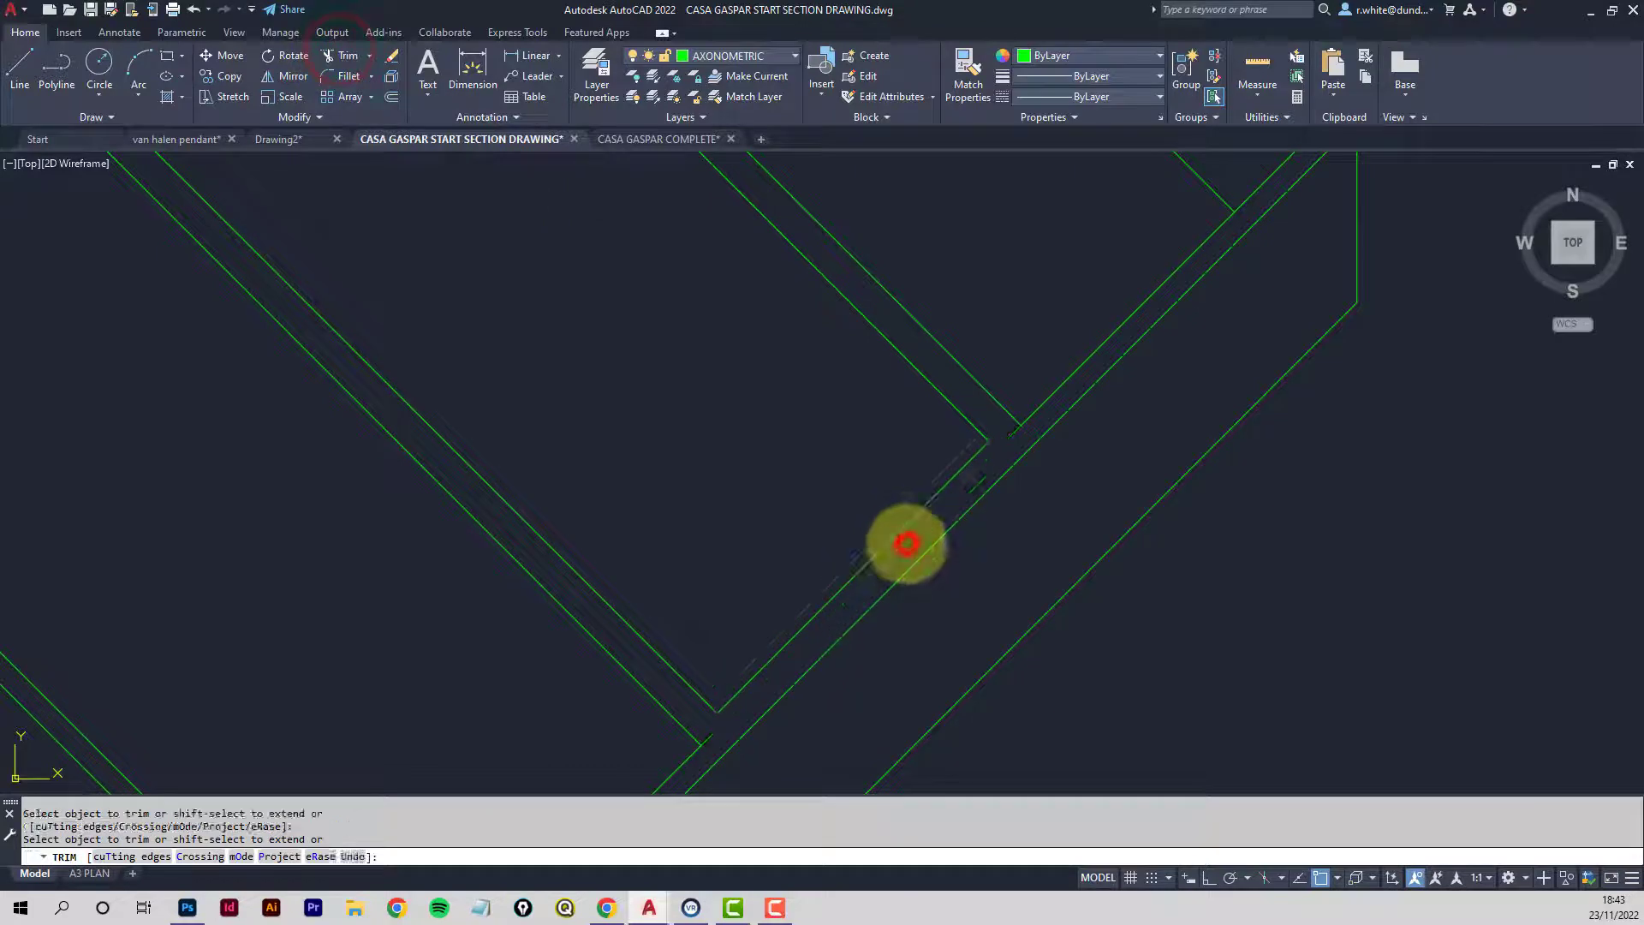
{"action": "scroll", "coordinate": [907, 544], "scroll_direction": "down", "scroll_amount": 5}
{"action": "middle_click_drag", "start_coordinate": [797, 389], "coordinate": [948, 543]}
{"action": "scroll", "coordinate": [711, 377], "scroll_direction": "up", "scroll_amount": 6}
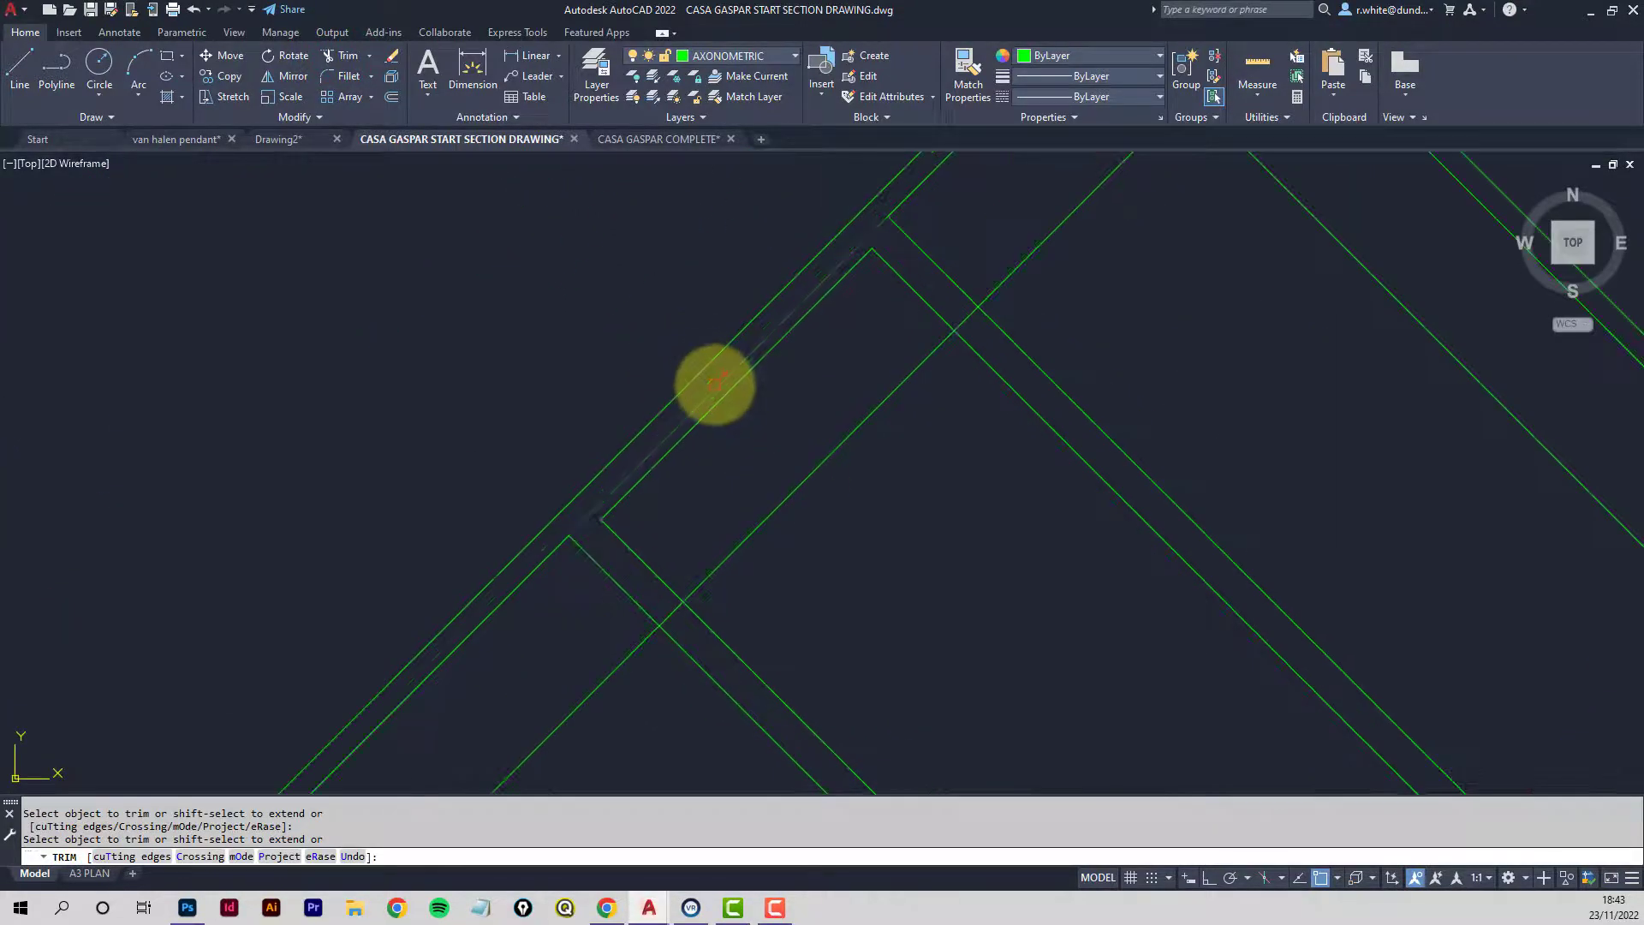
{"action": "left_click", "coordinate": [715, 383]}
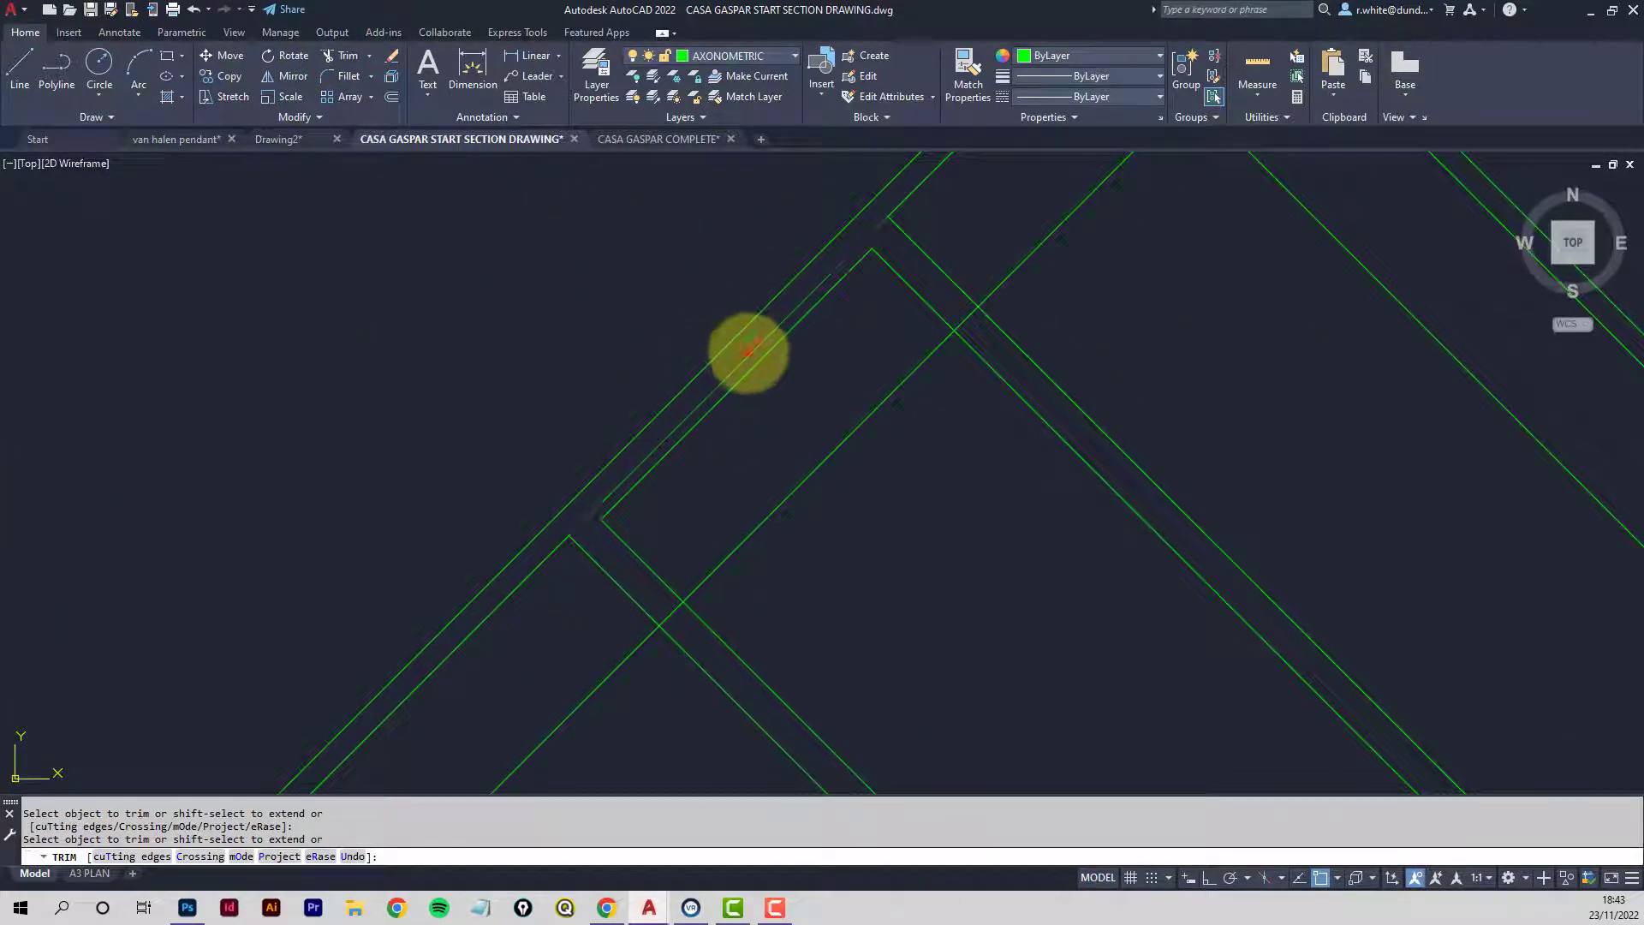
{"action": "scroll", "coordinate": [749, 351], "scroll_direction": "down", "scroll_amount": 5}
{"action": "key", "text": "Escape"}
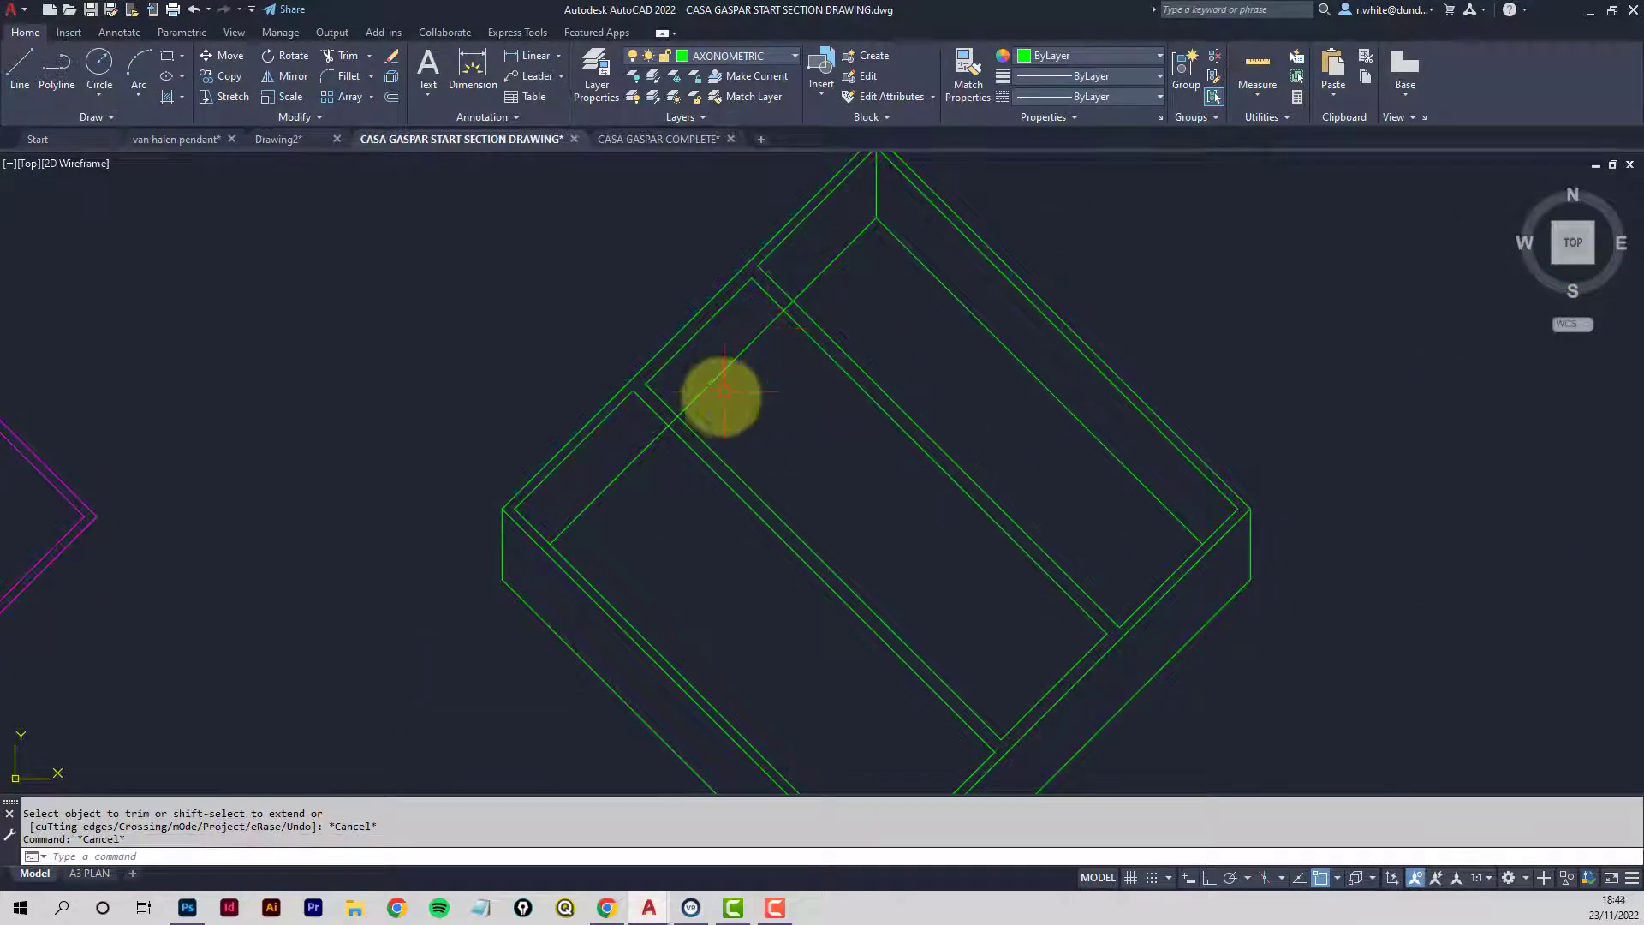
Draw a vertical line about 3009 units long straight down from the northwest end of the southwest cross wall's outer face, with Ortho on.
{"action": "scroll", "coordinate": [642, 458], "scroll_direction": "up", "scroll_amount": 3}
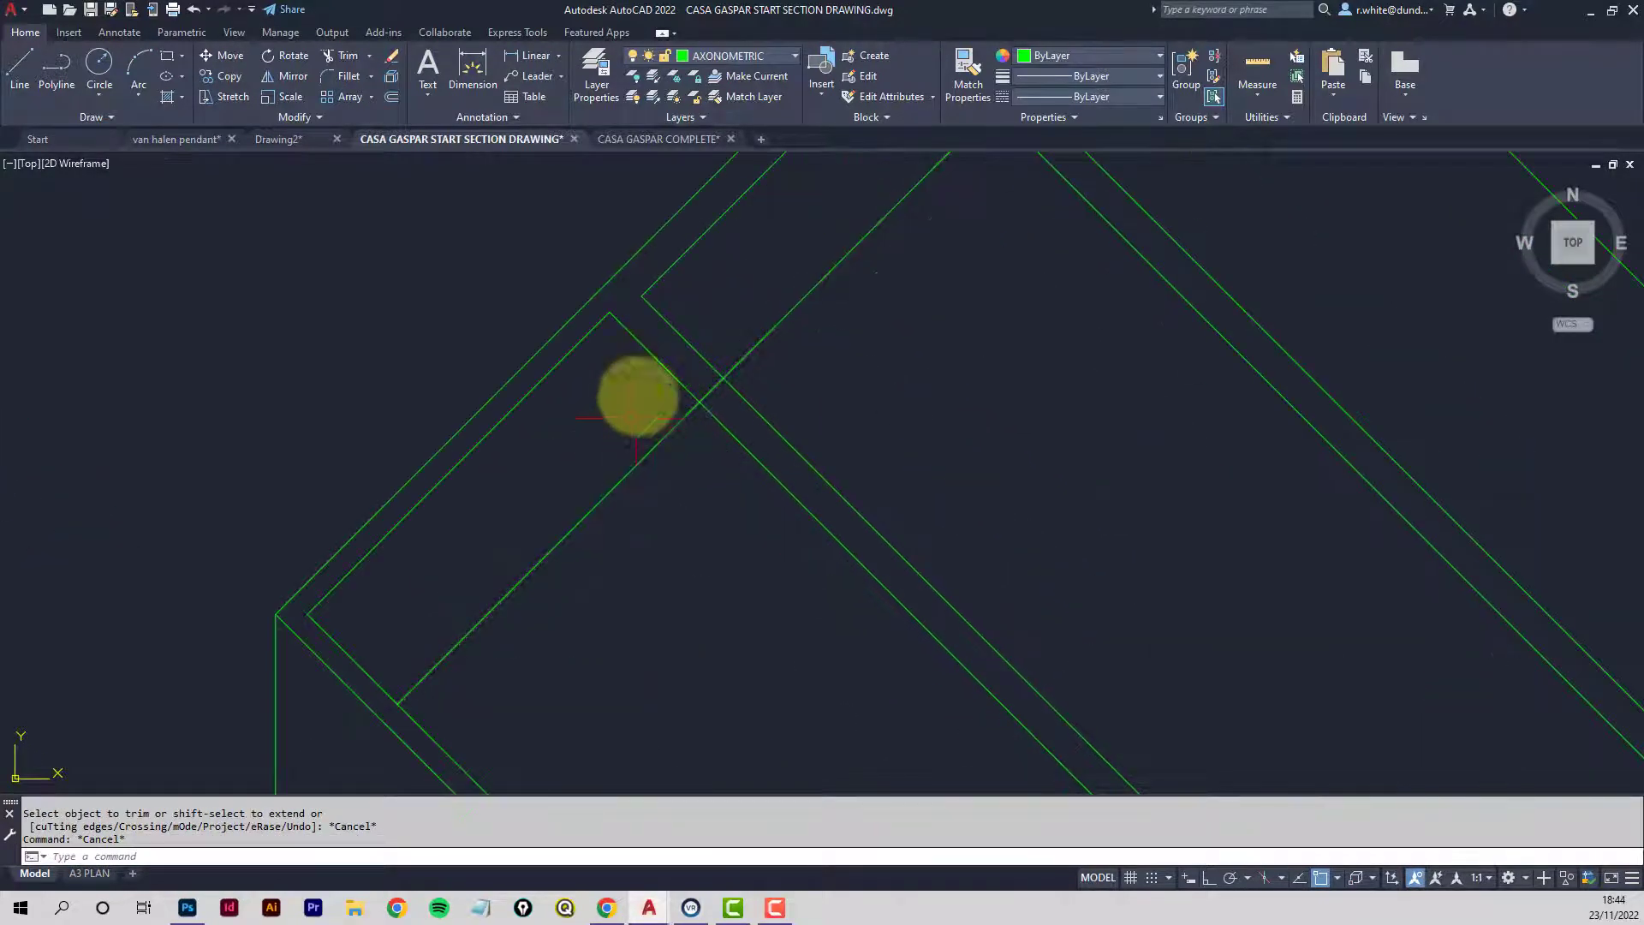
{"action": "left_click", "coordinate": [19, 71]}
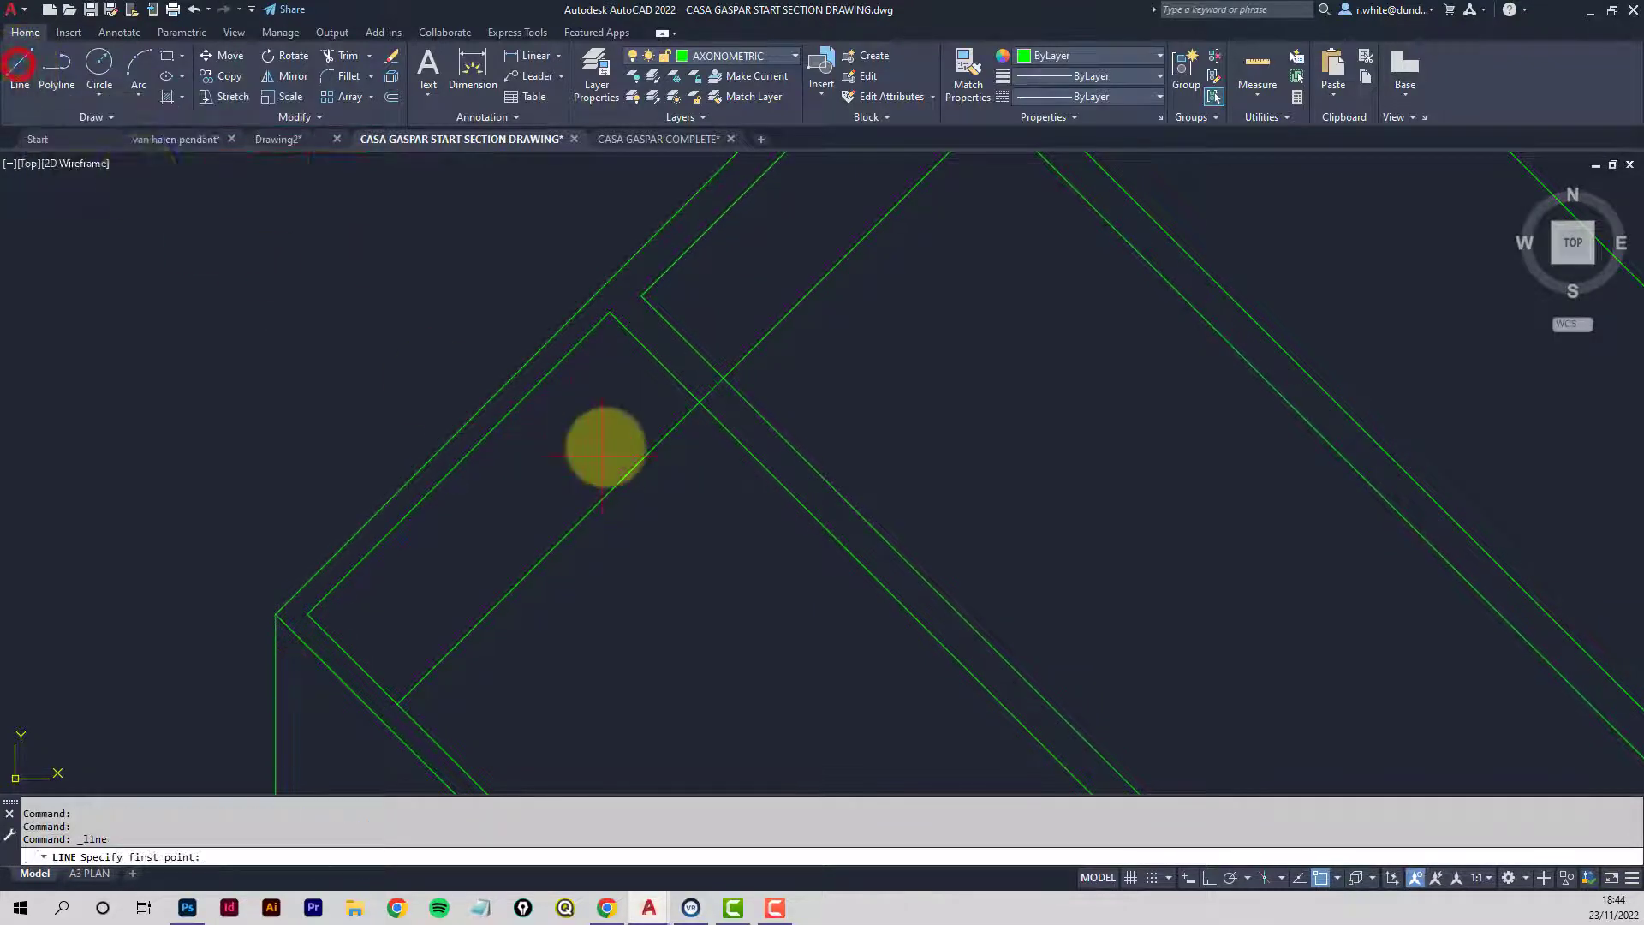
{"action": "left_click", "coordinate": [611, 313]}
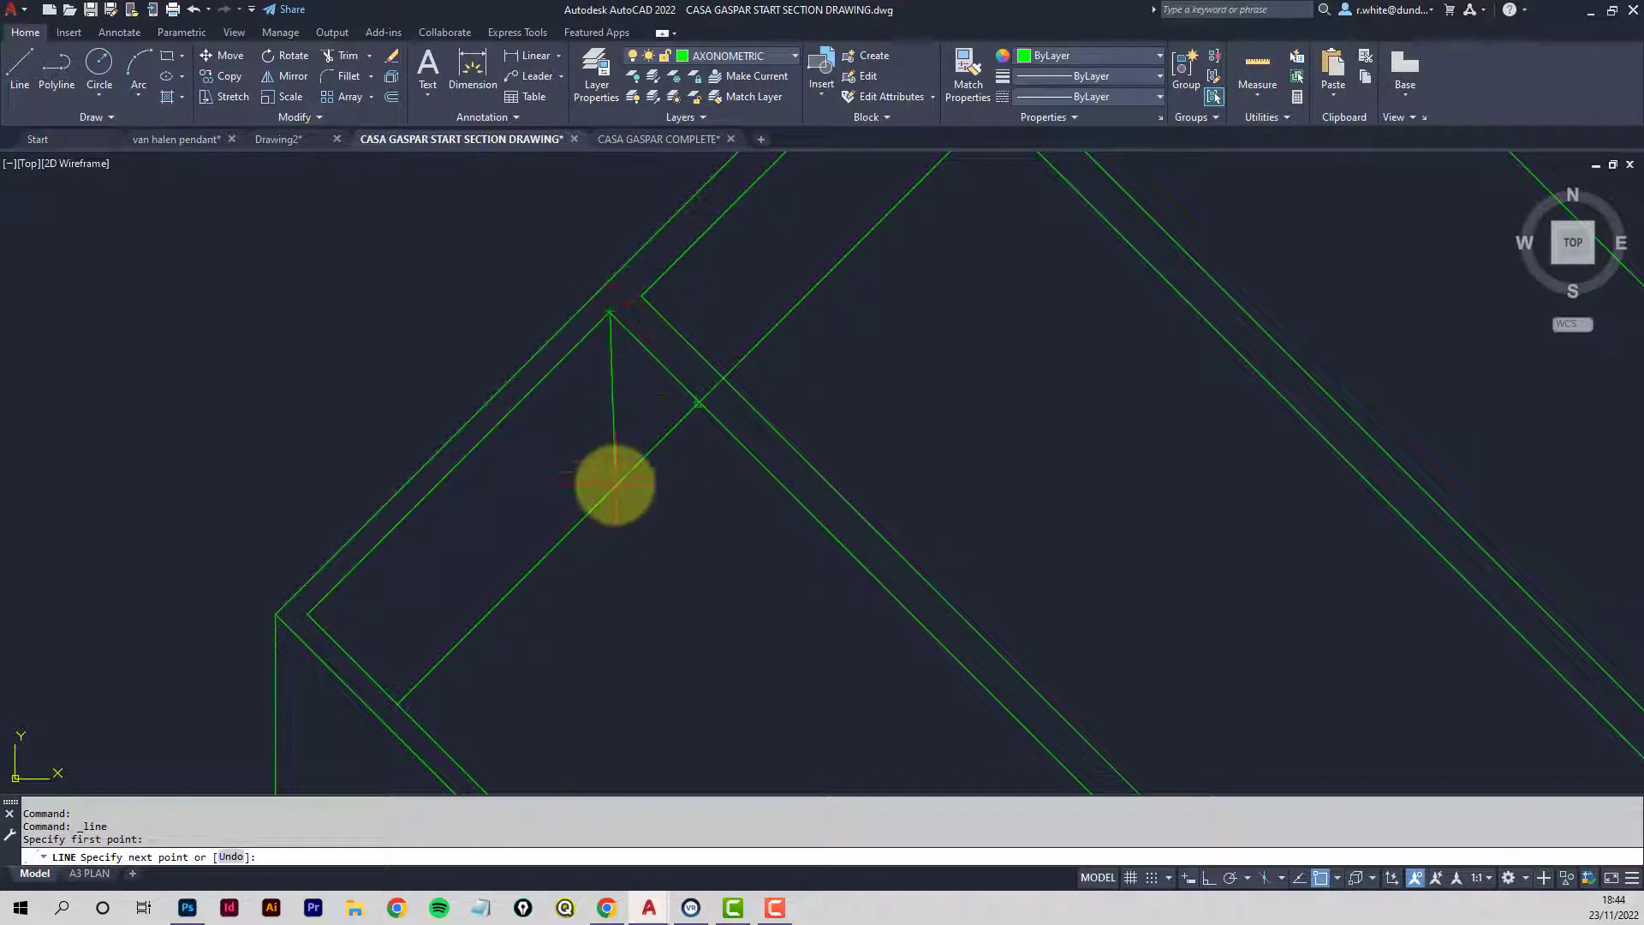
{"action": "key", "text": "F8"}
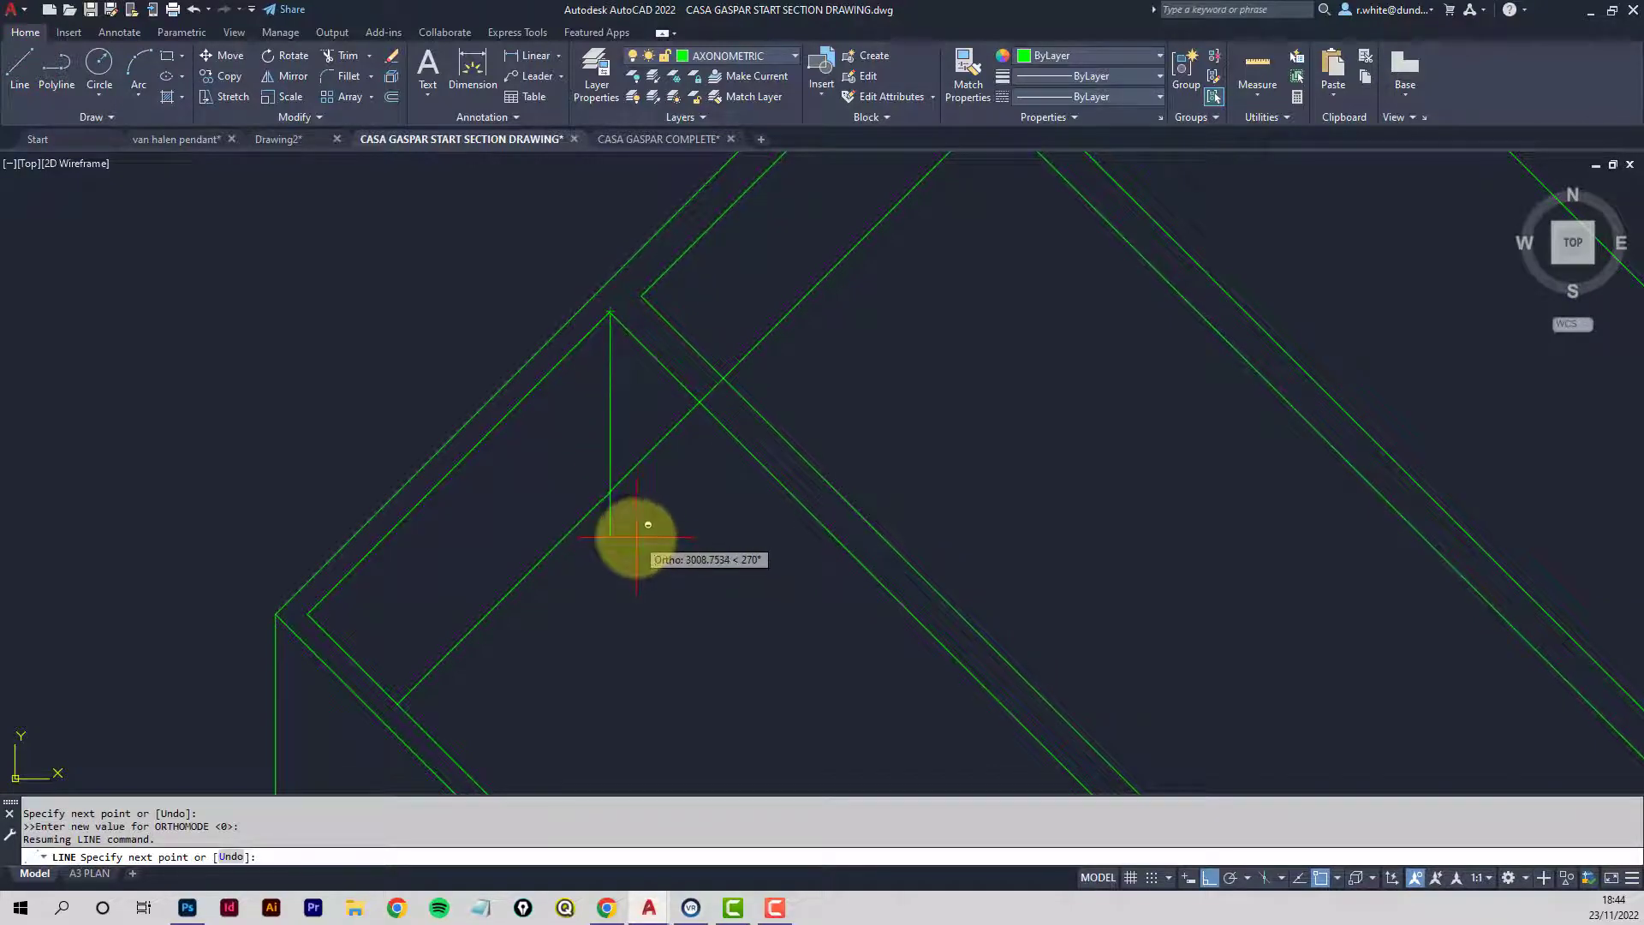
{"action": "left_click", "coordinate": [636, 538]}
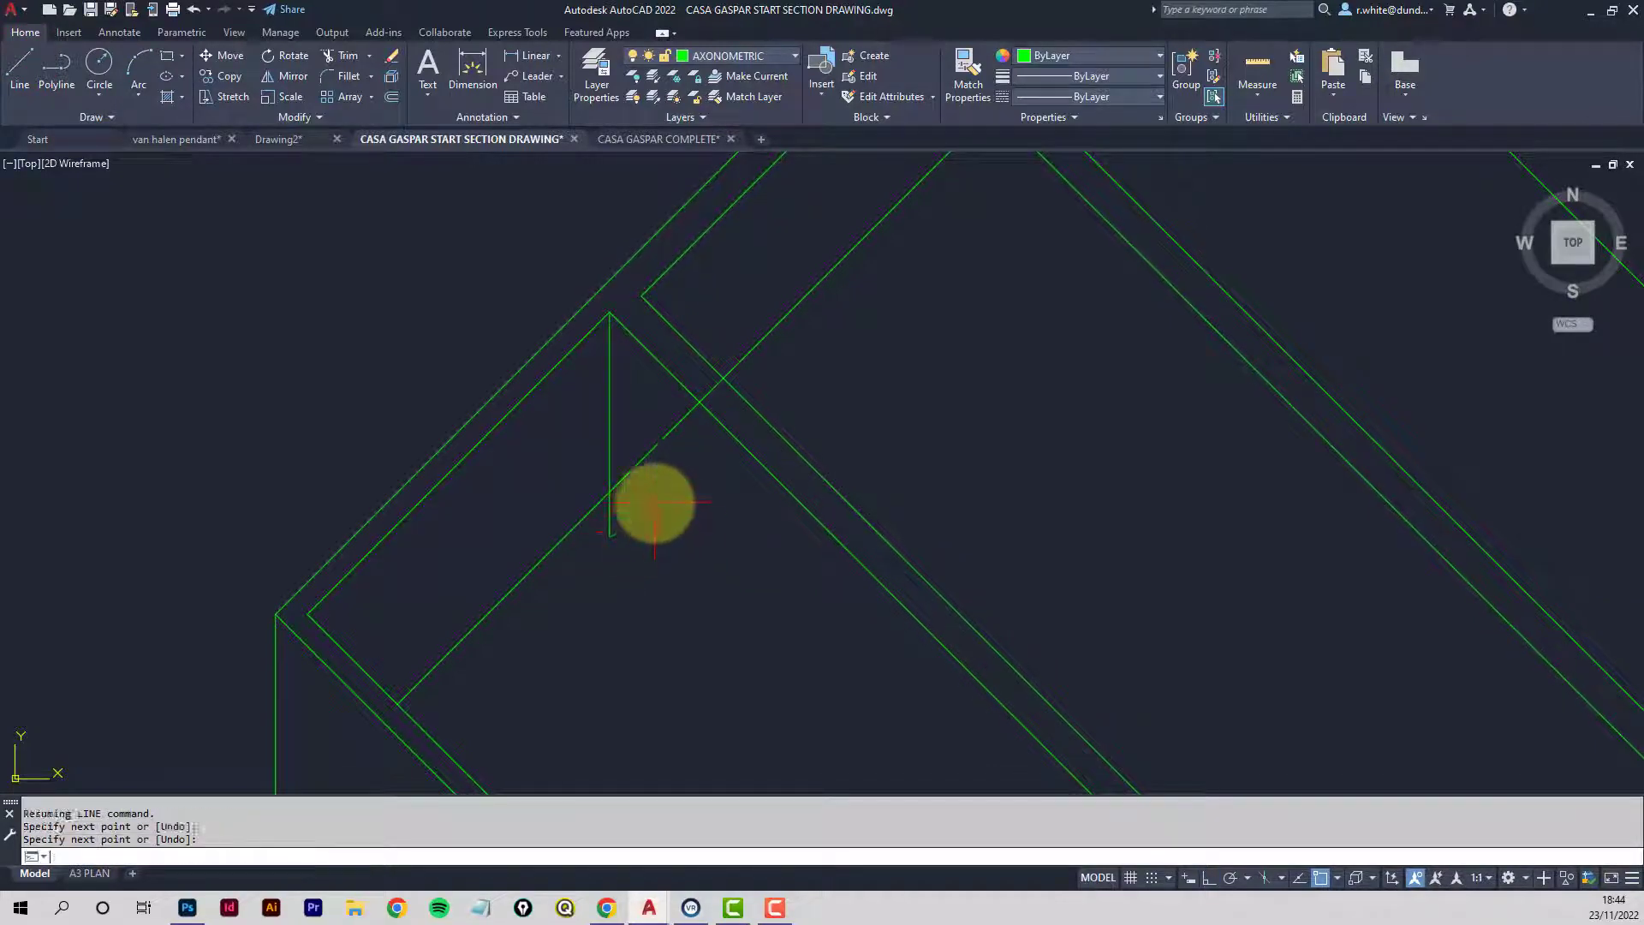
Copy the southwest cross wall's outer top line from its northwest corner down to where the vertical line meets the northwest base line.
{"action": "scroll", "coordinate": [650, 512], "scroll_direction": "down", "scroll_amount": 3}
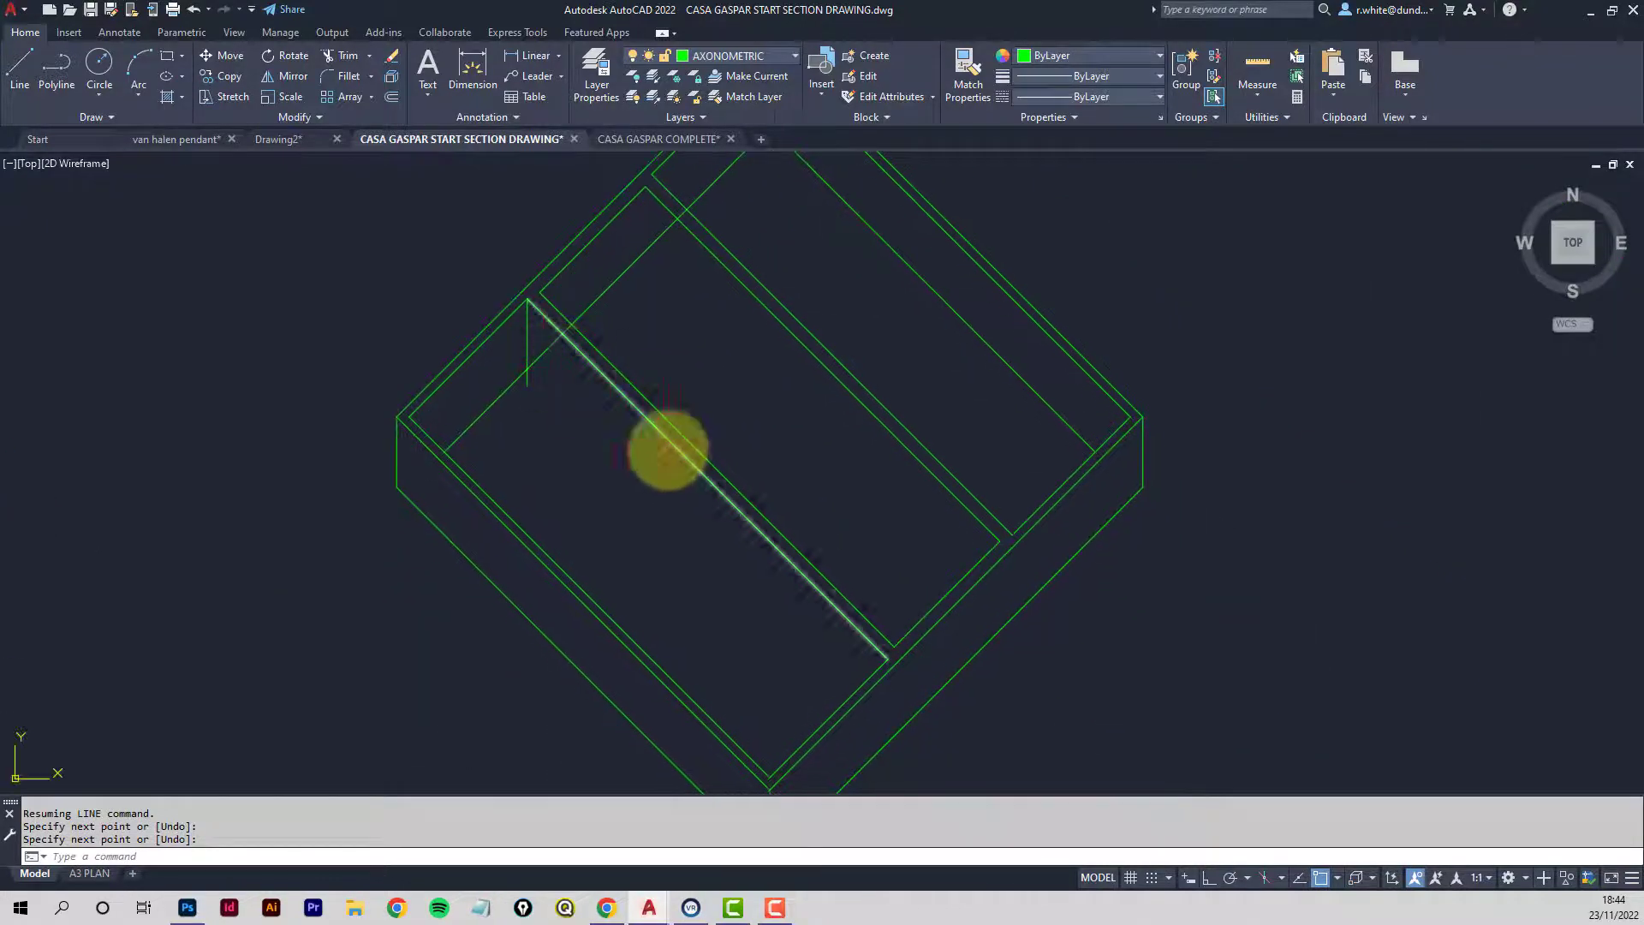
{"action": "scroll", "coordinate": [541, 347], "scroll_direction": "up", "scroll_amount": 2}
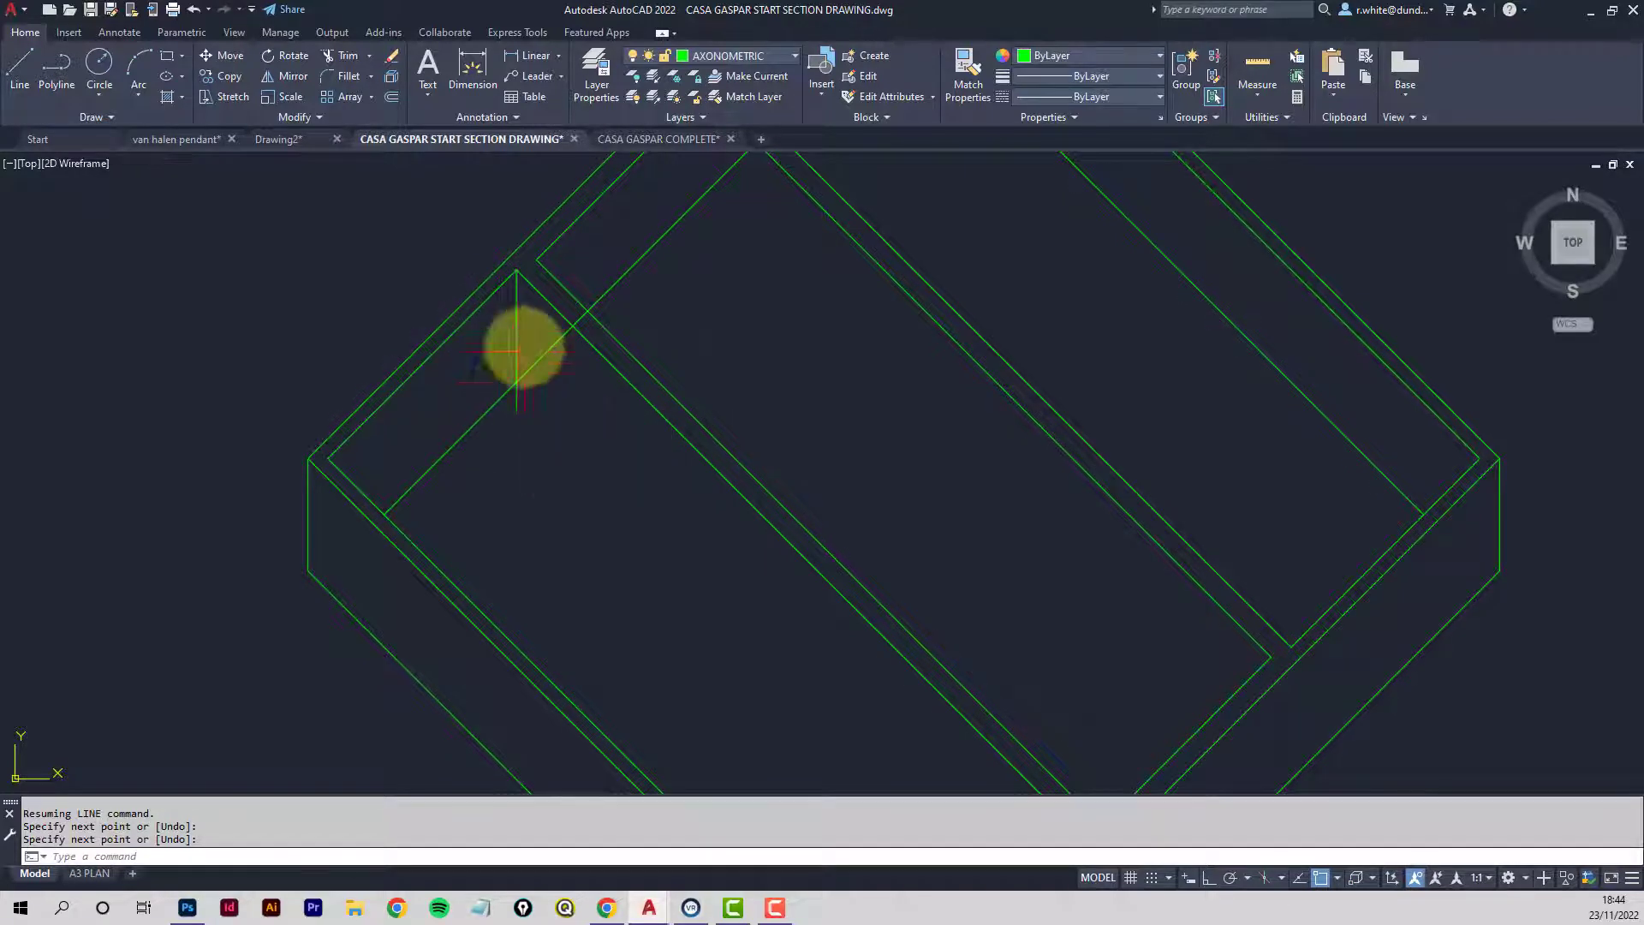
{"action": "key", "text": "Escape"}
{"action": "key", "text": "Escape"}
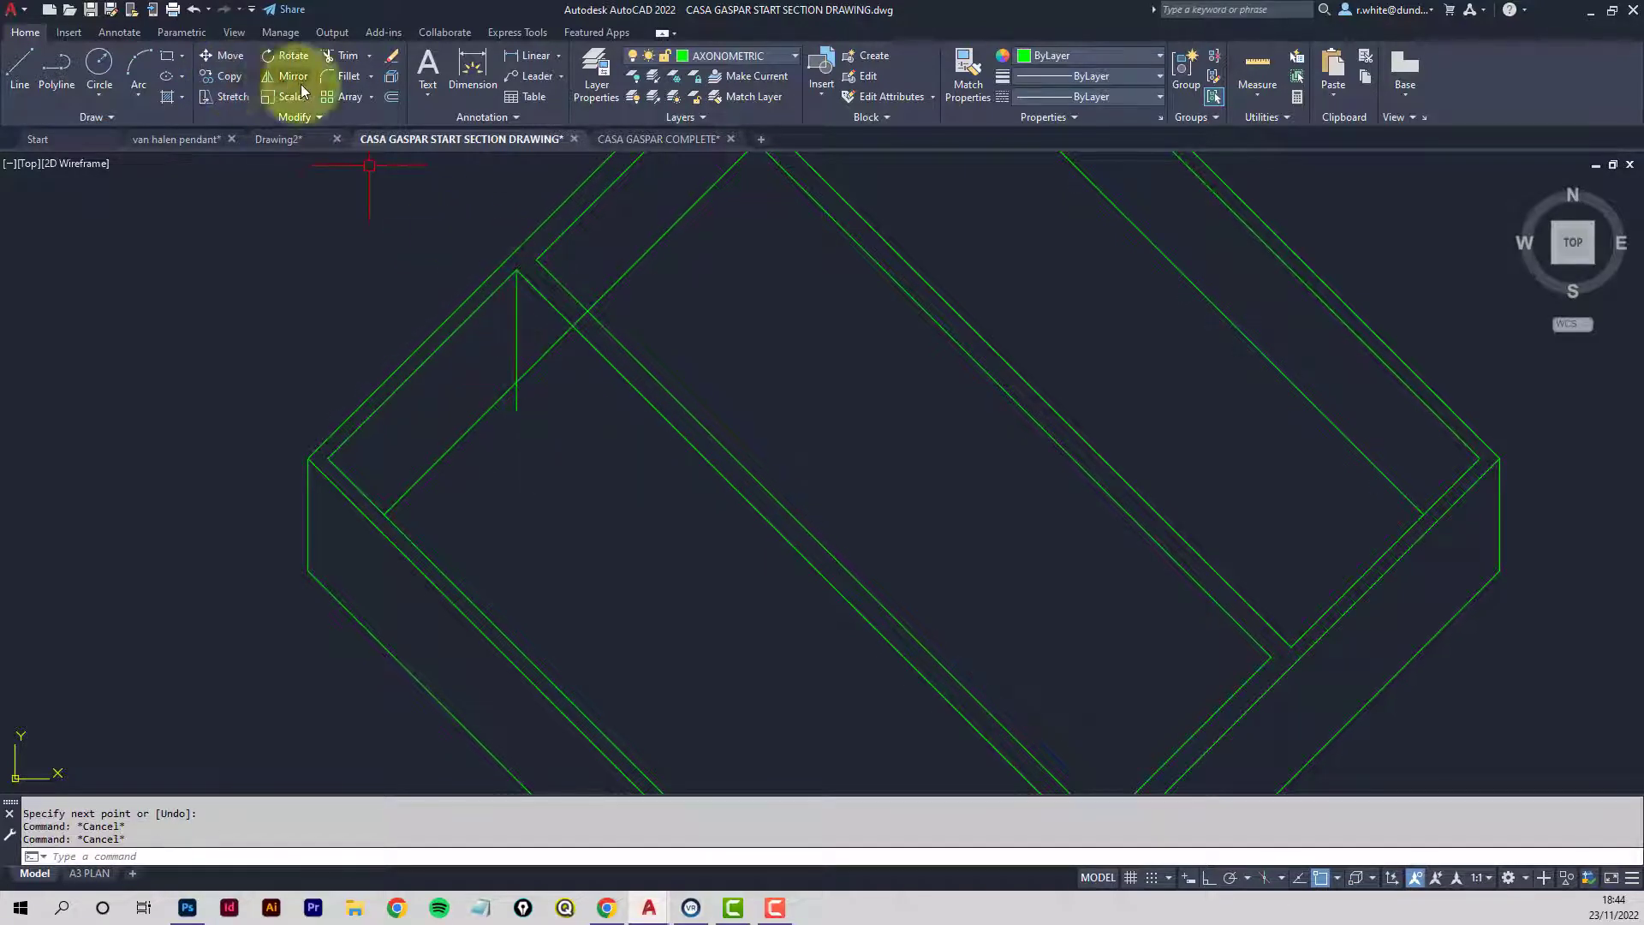
{"action": "left_click", "coordinate": [223, 79]}
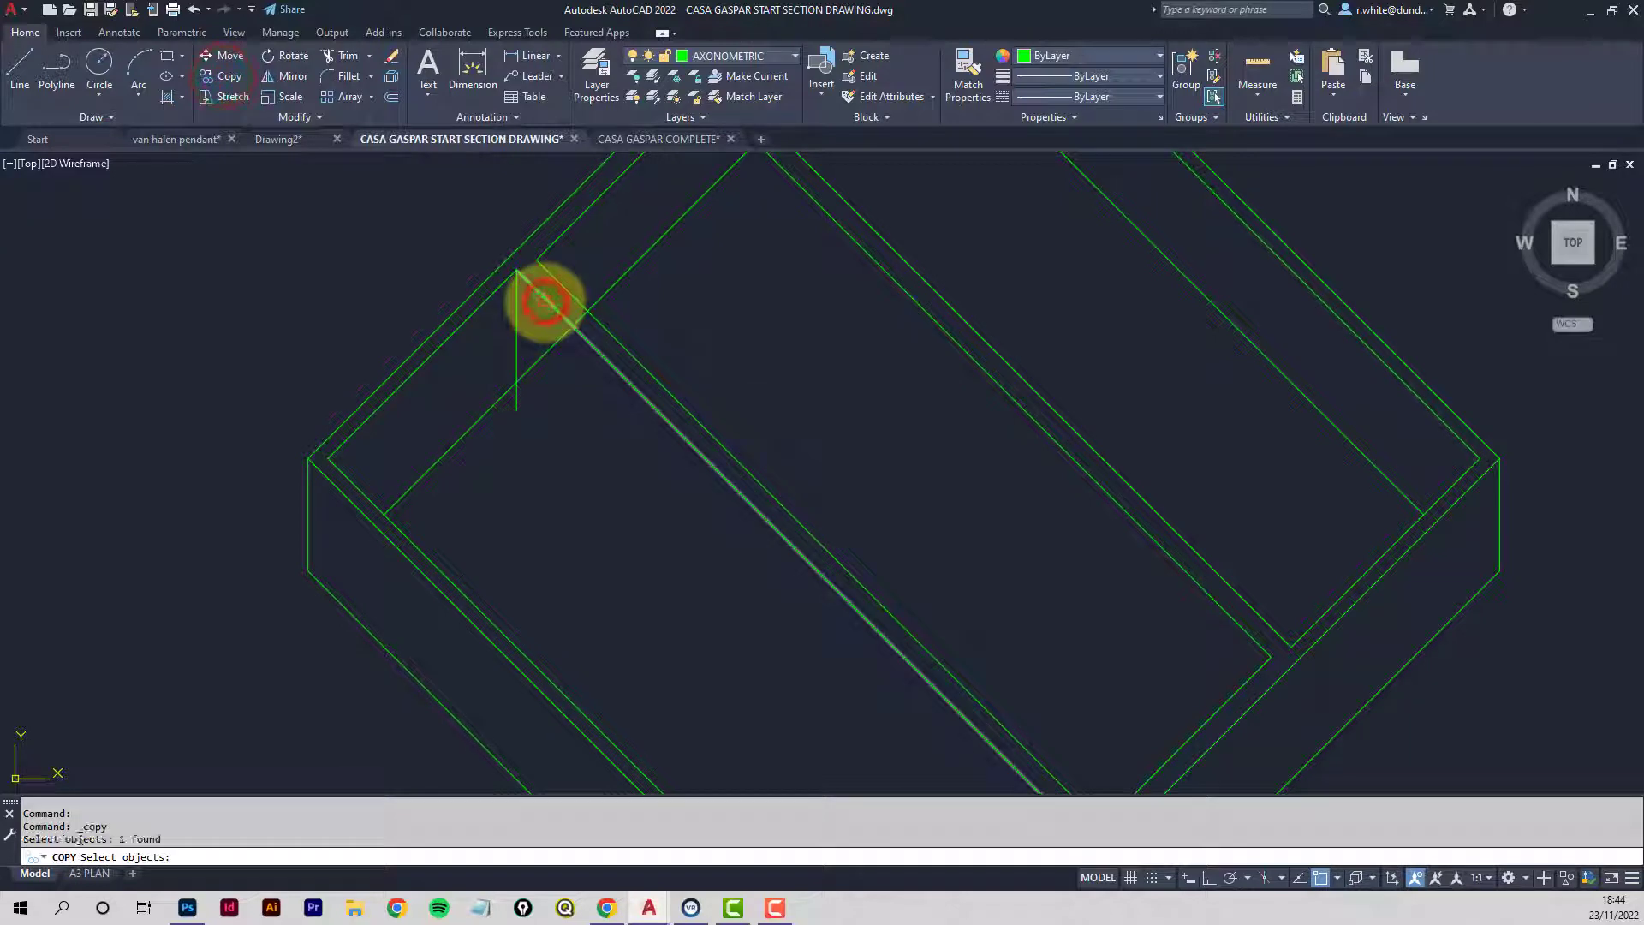
{"action": "key", "text": "Return"}
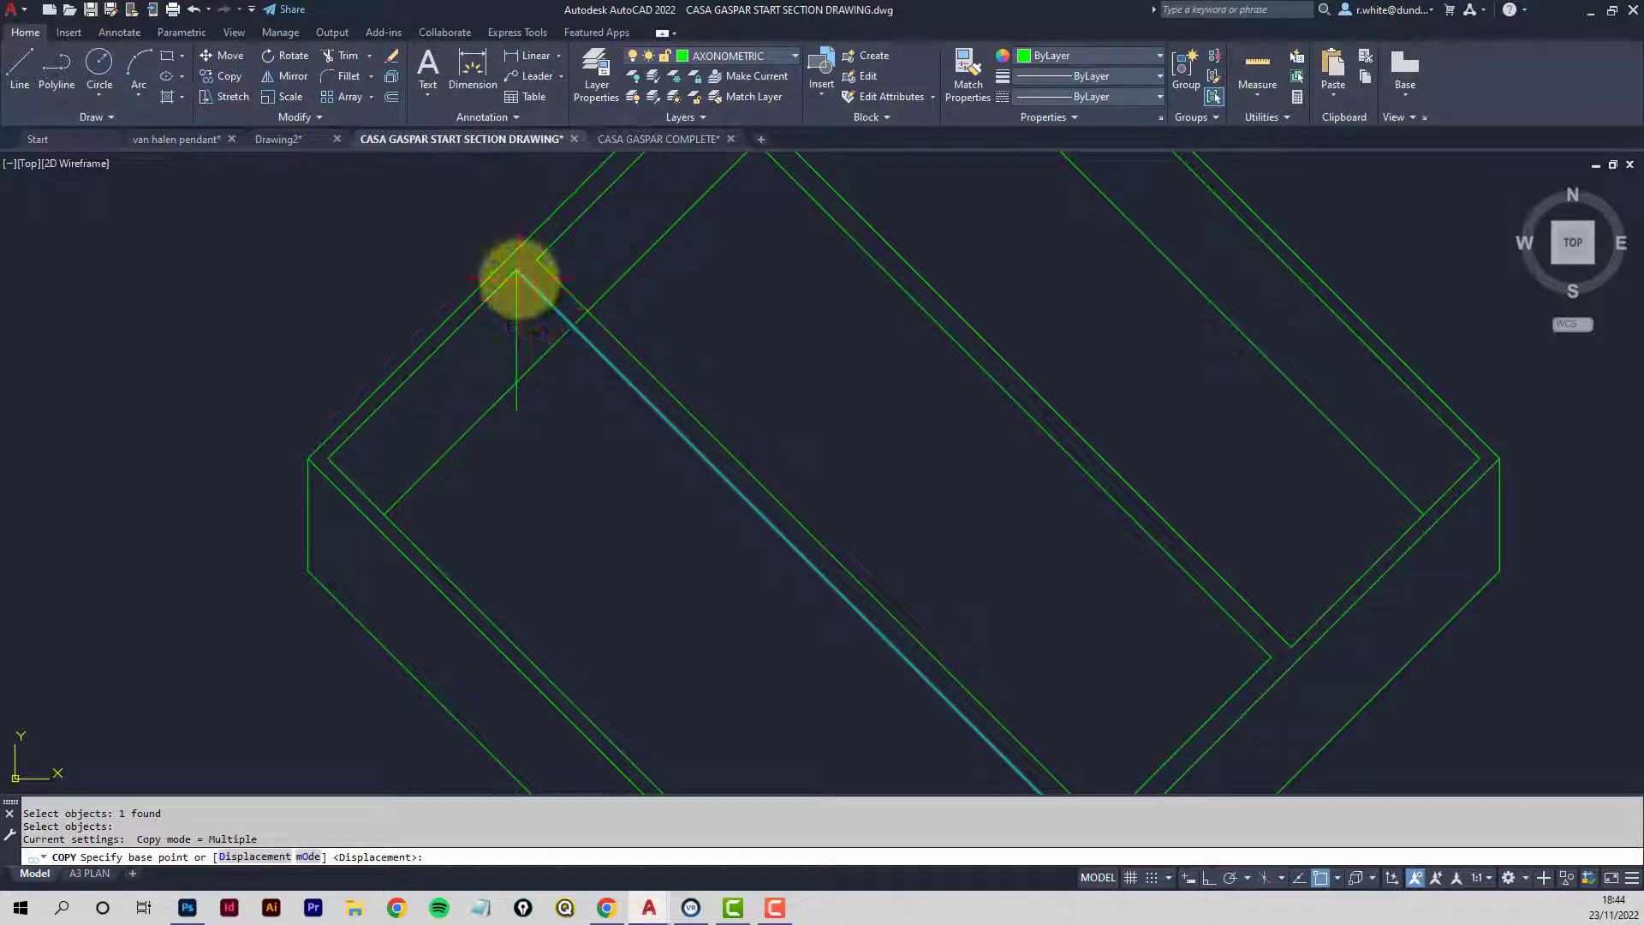
{"action": "left_click", "coordinate": [516, 270]}
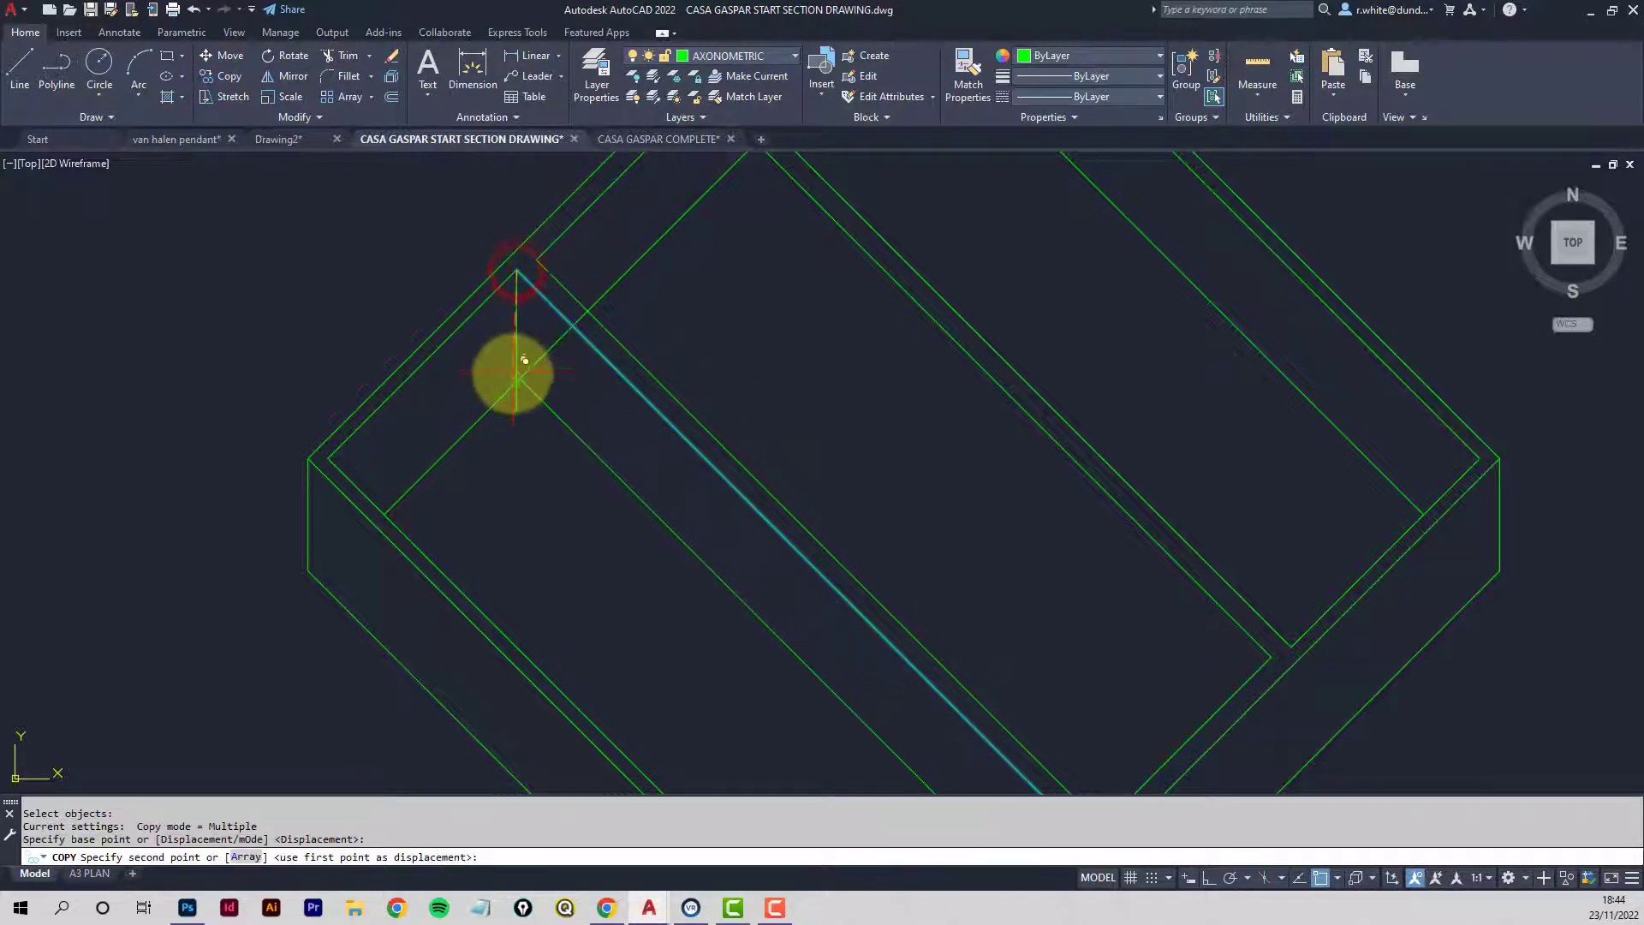
{"action": "left_click", "coordinate": [517, 379]}
{"action": "key", "text": "Return"}
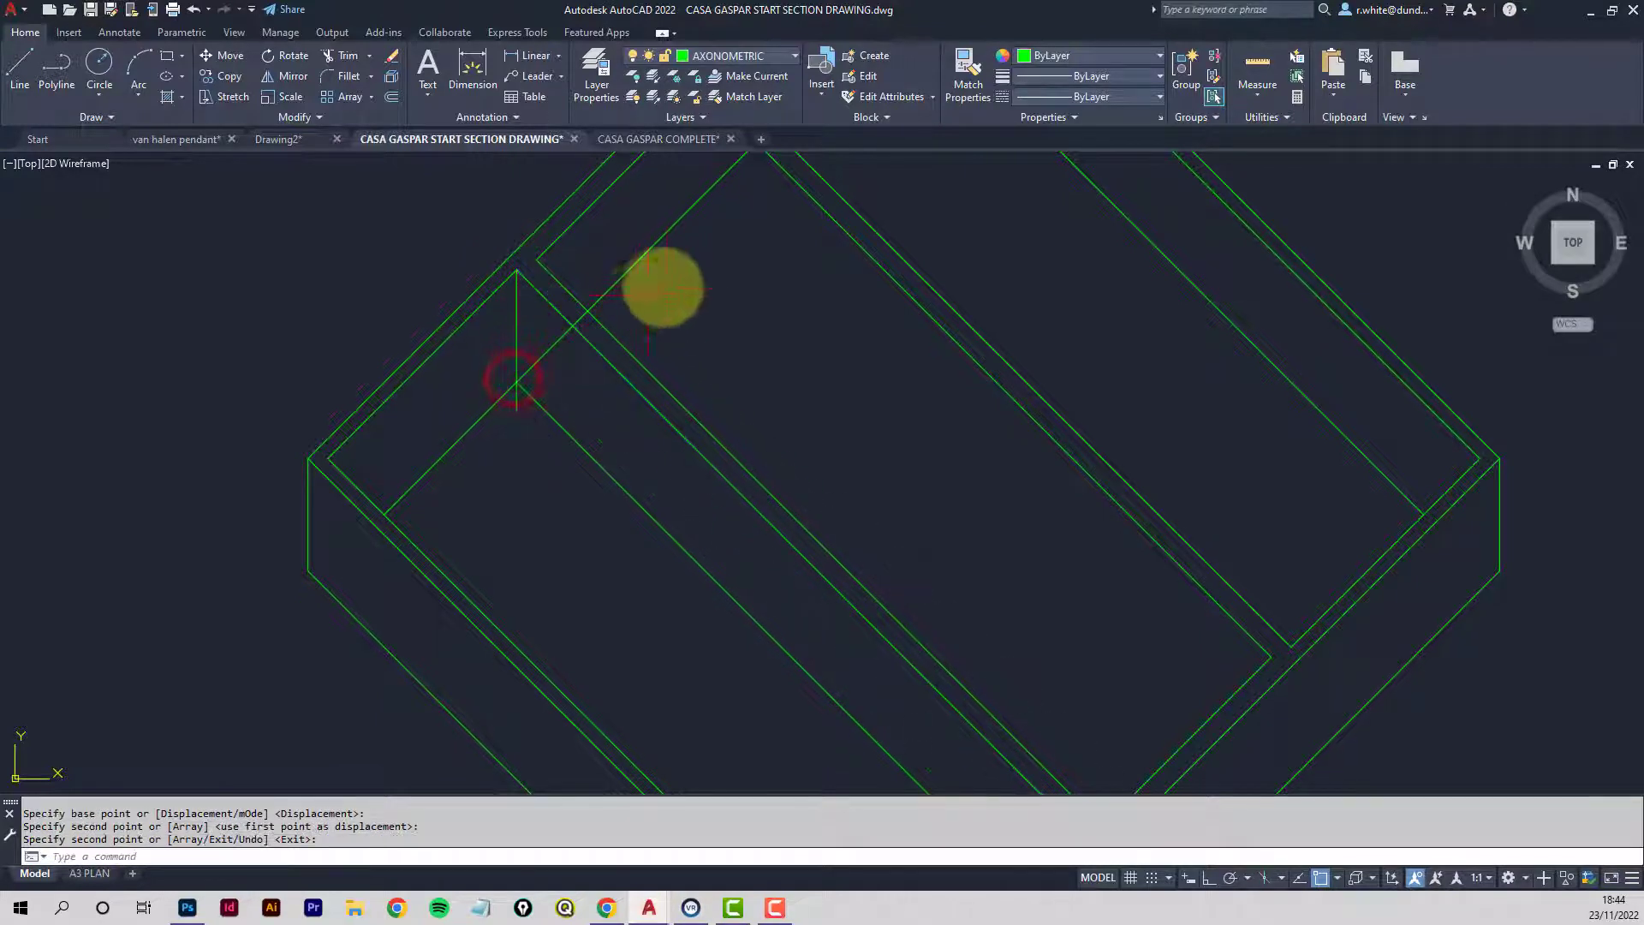
Copy the vertical corner line and base line from the southwest cross wall's northwest corner to the matching southwest-face corner of the northeast cross wall.
{"action": "middle_click_drag", "start_coordinate": [660, 283], "coordinate": [607, 404]}
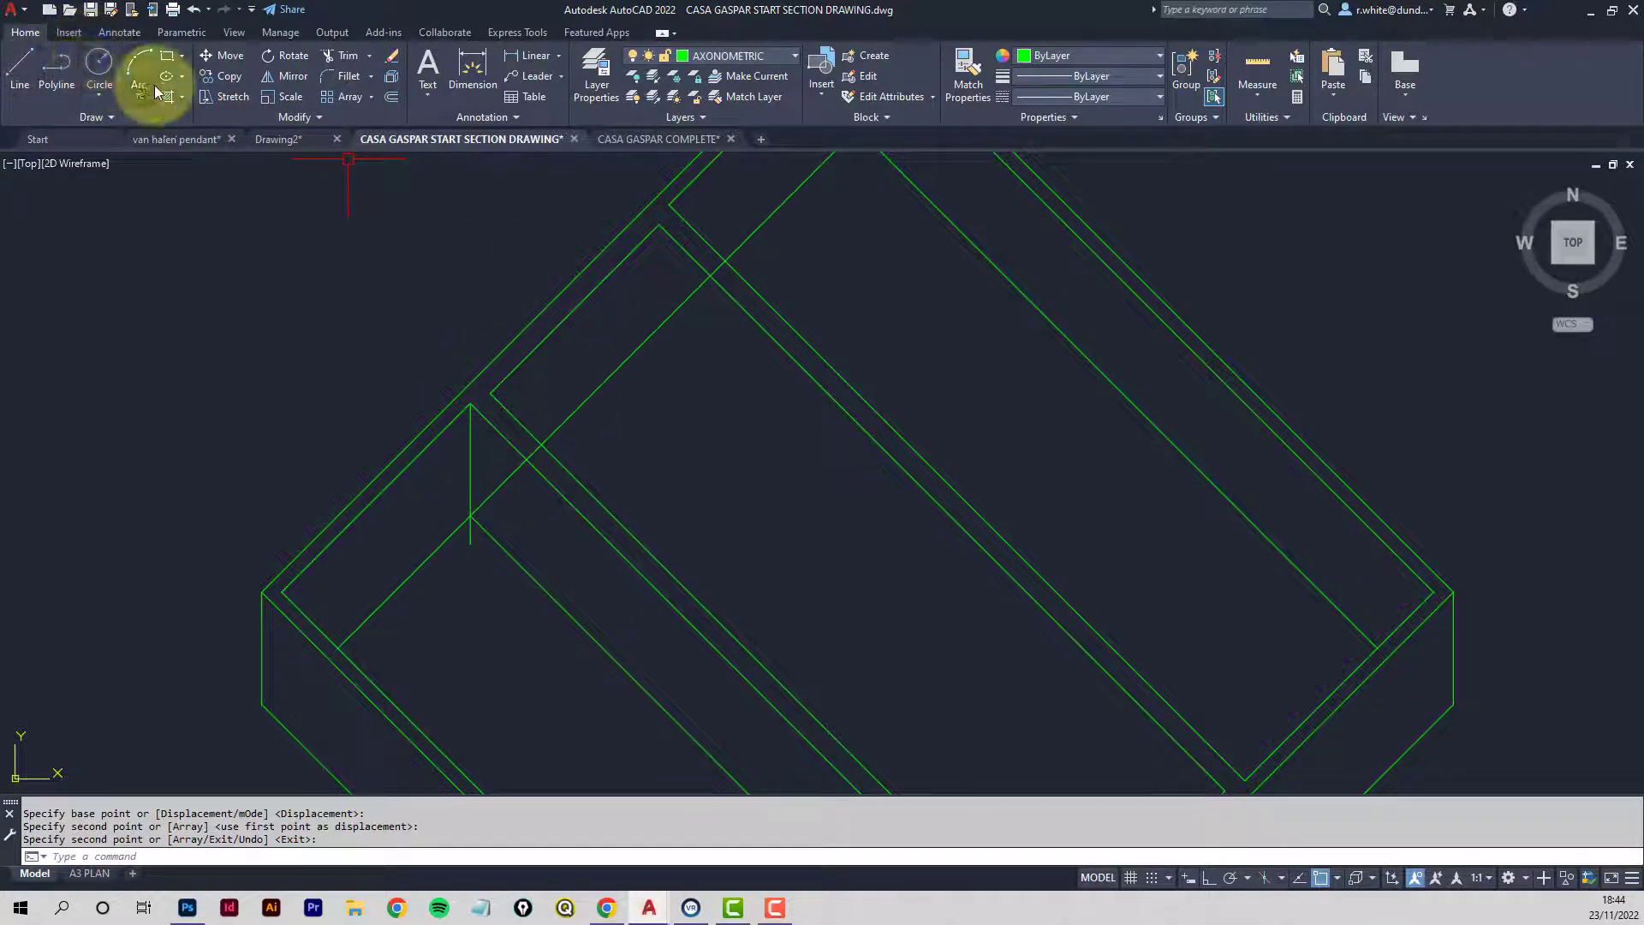
{"action": "left_click", "coordinate": [229, 80]}
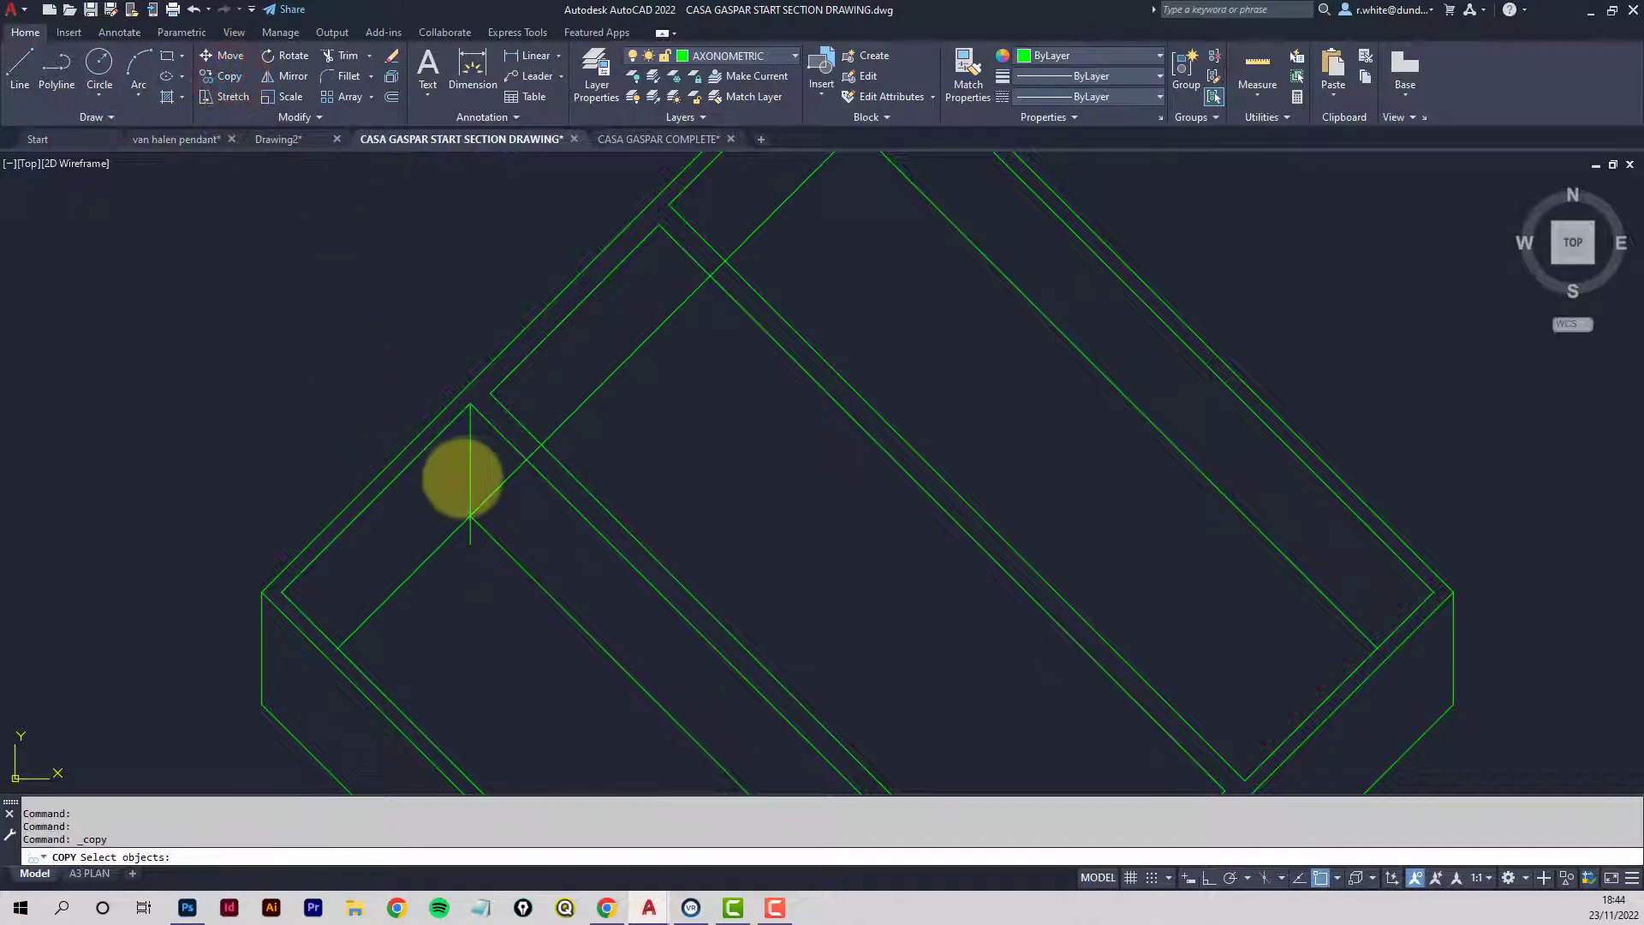
{"action": "left_click", "coordinate": [469, 473]}
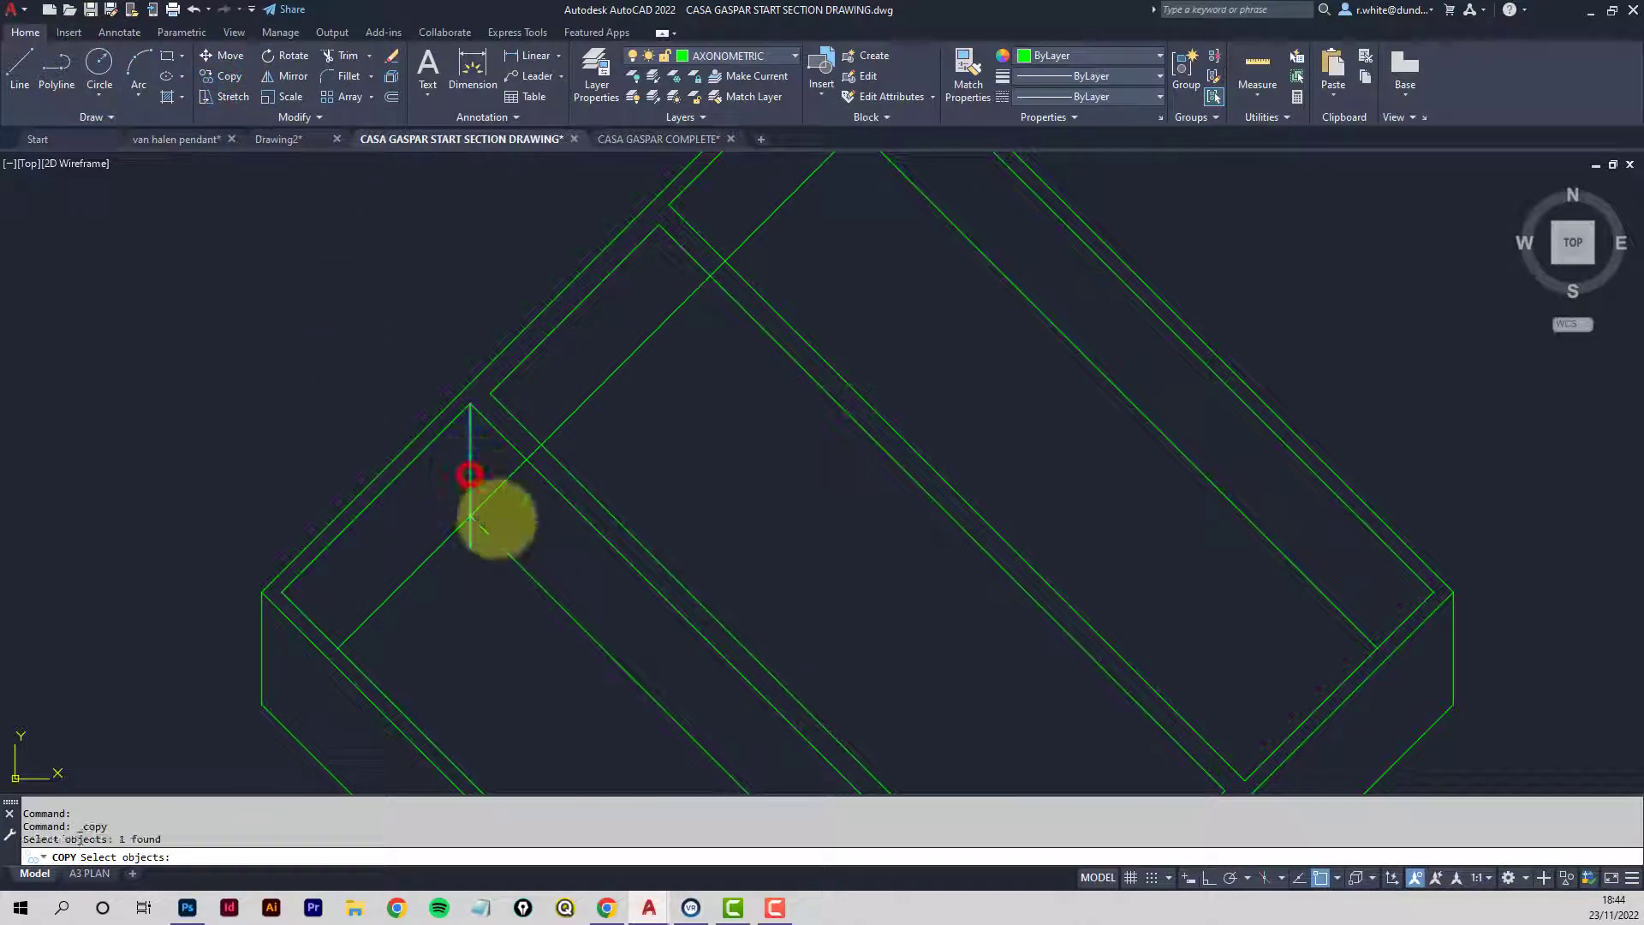
{"action": "key", "text": "Return"}
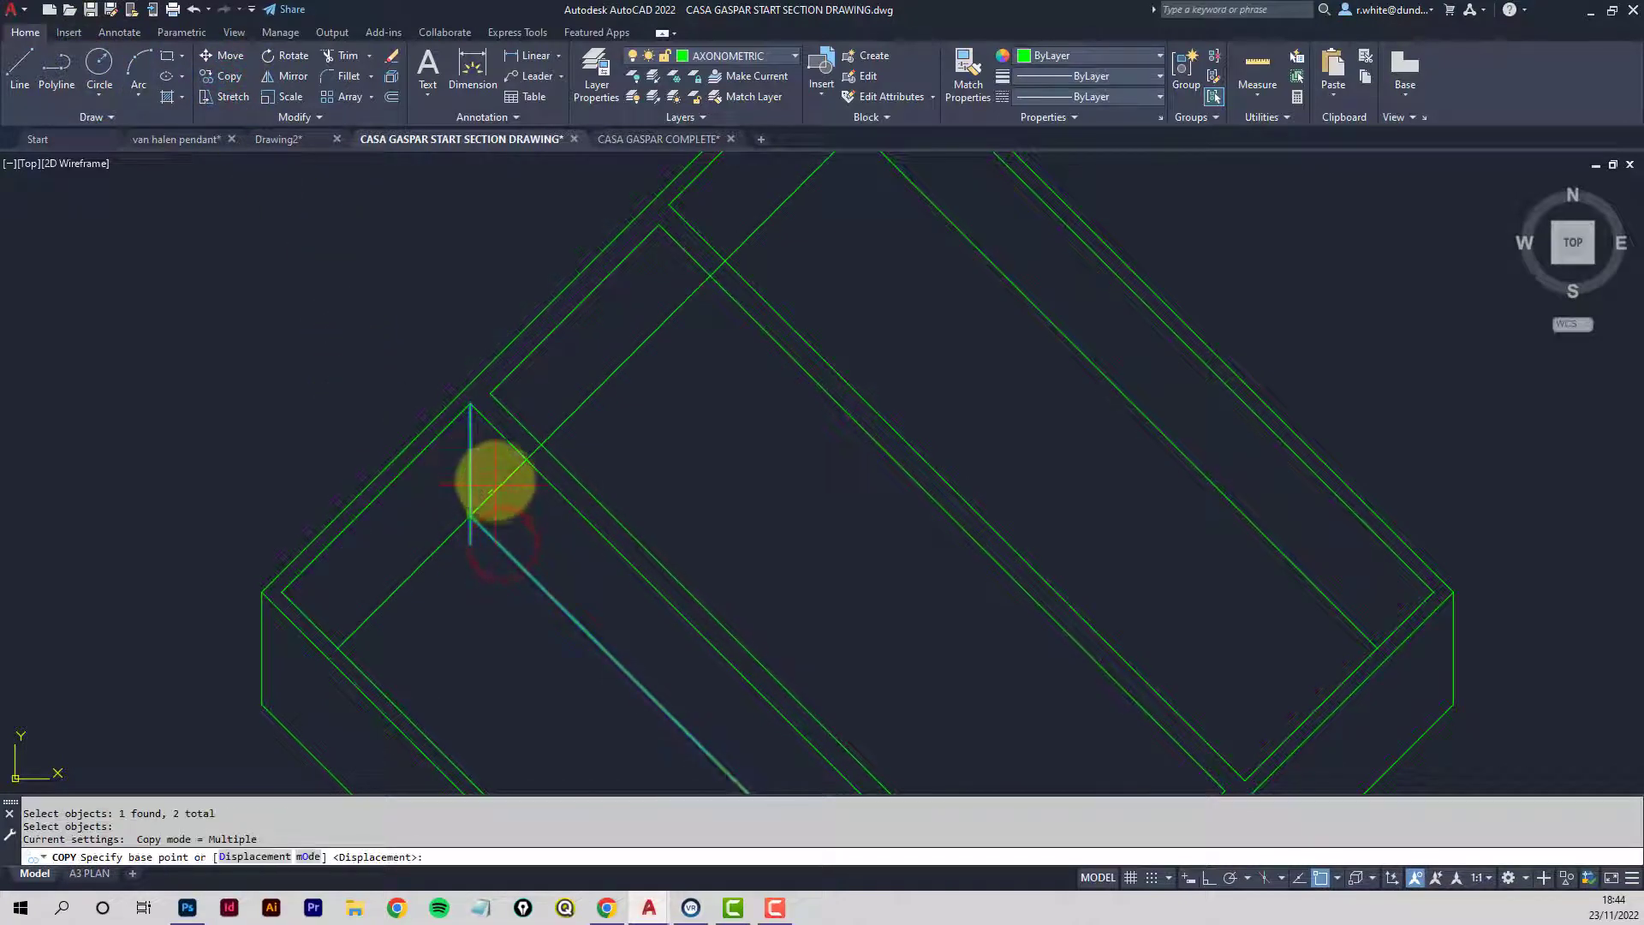
{"action": "left_click", "coordinate": [470, 404]}
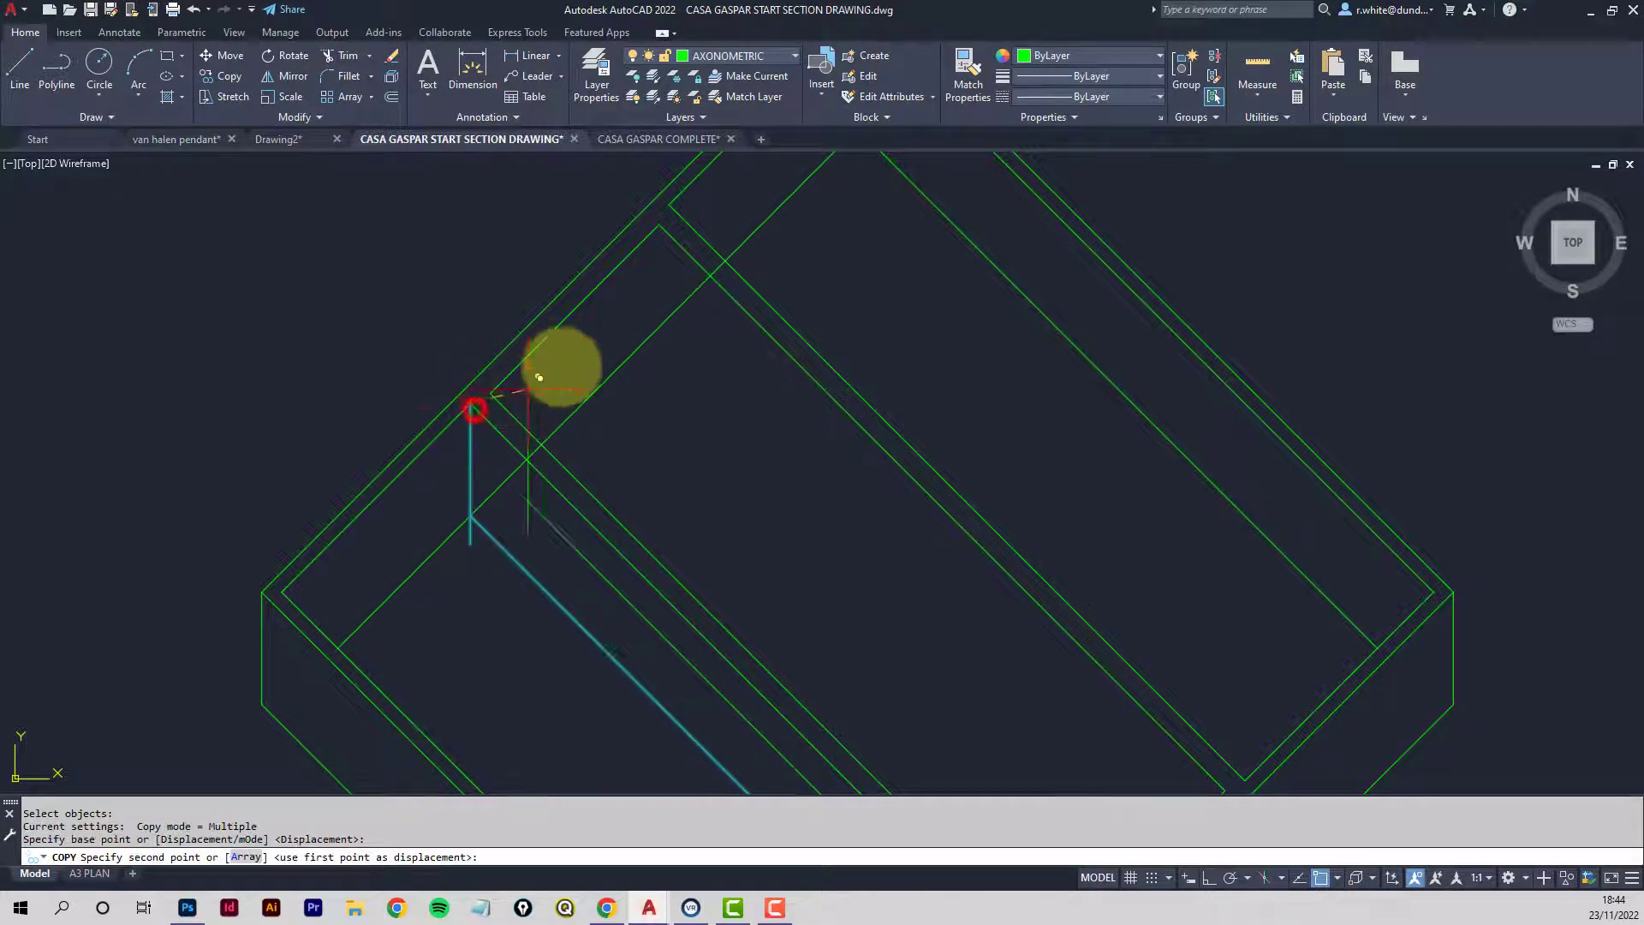
{"action": "left_click", "coordinate": [658, 225]}
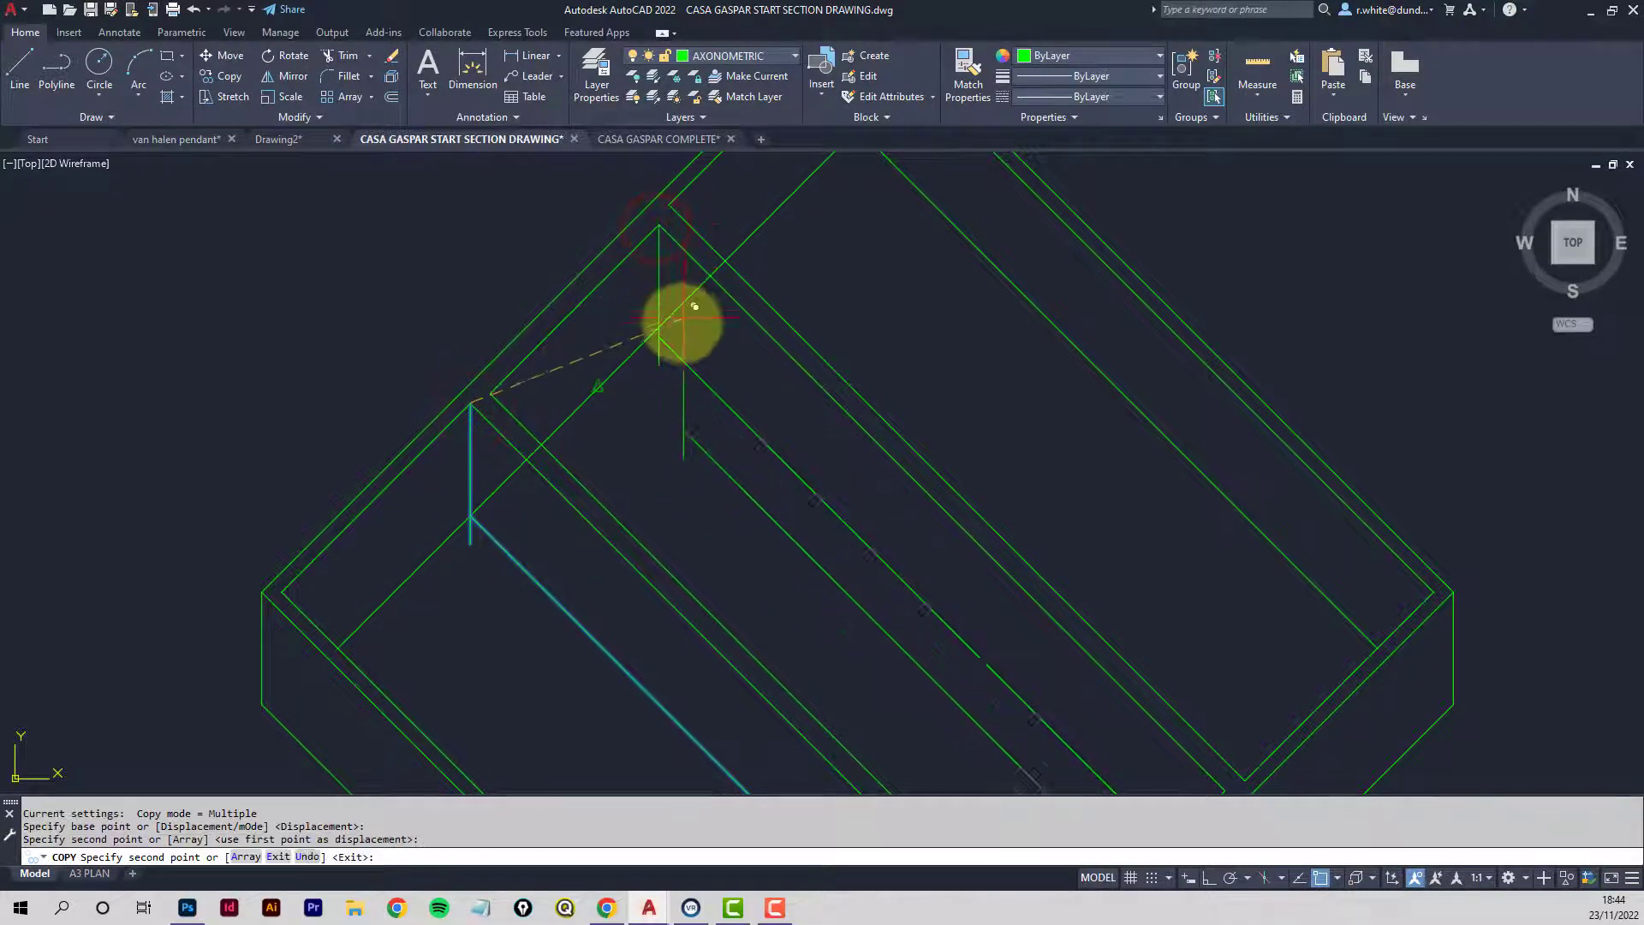
{"action": "key", "text": "Return"}
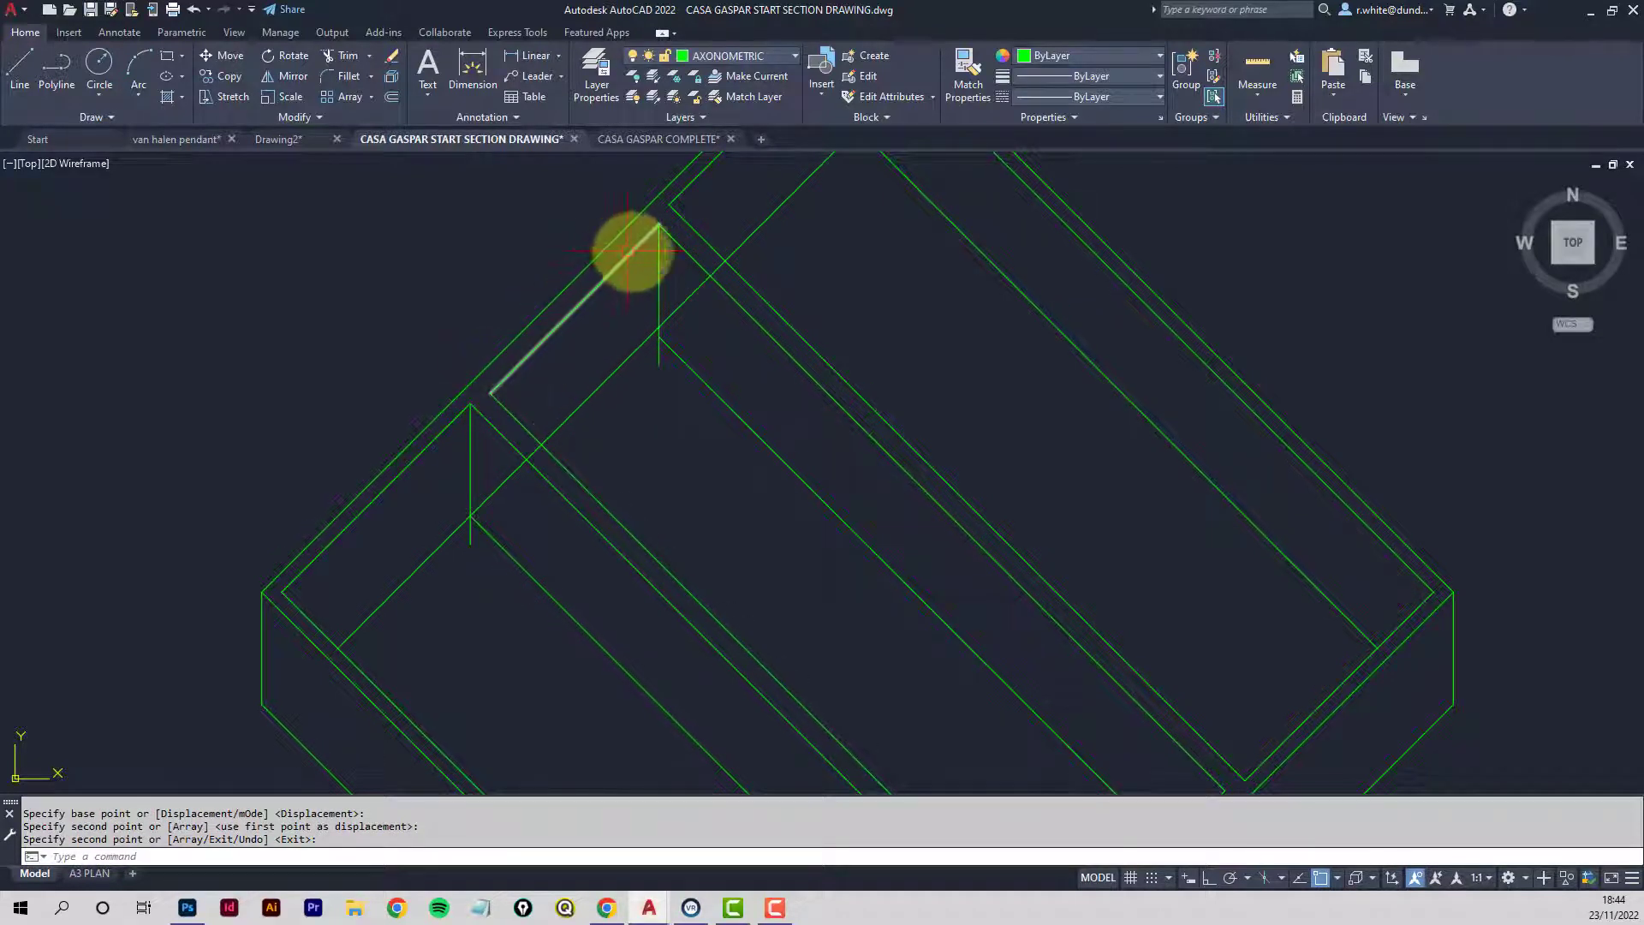
Copy the middle room's northwest inner top line down from the northeast cross wall's corner to the base of its vertical line.
{"action": "scroll", "coordinate": [652, 236], "scroll_direction": "up", "scroll_amount": 2}
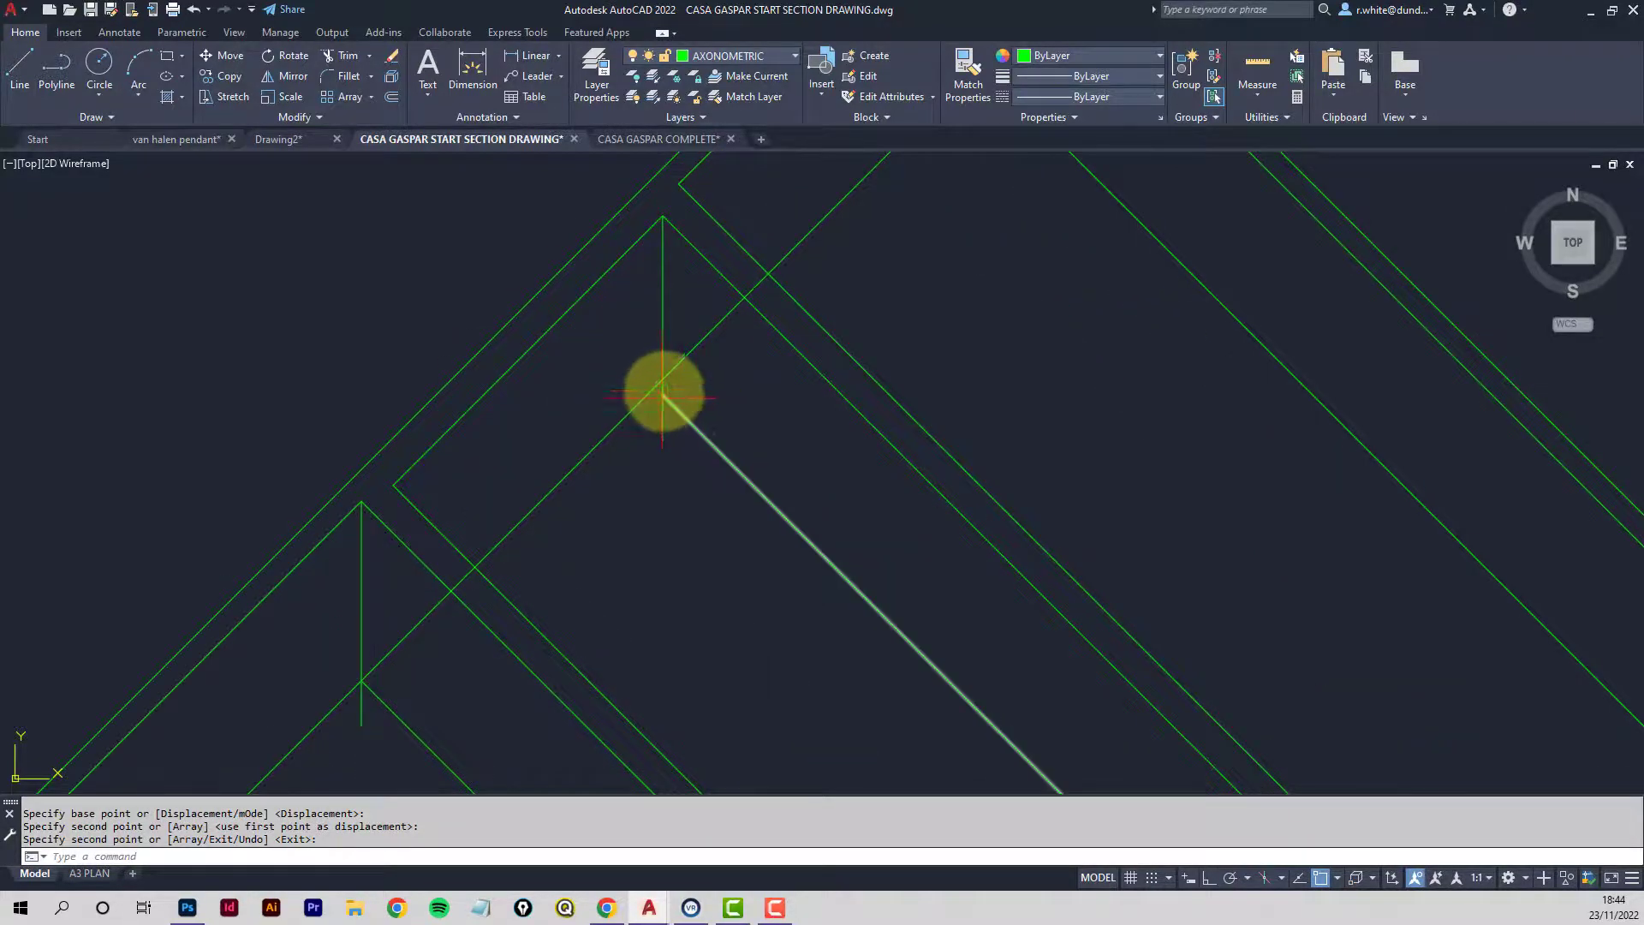
{"action": "left_click", "coordinate": [222, 77]}
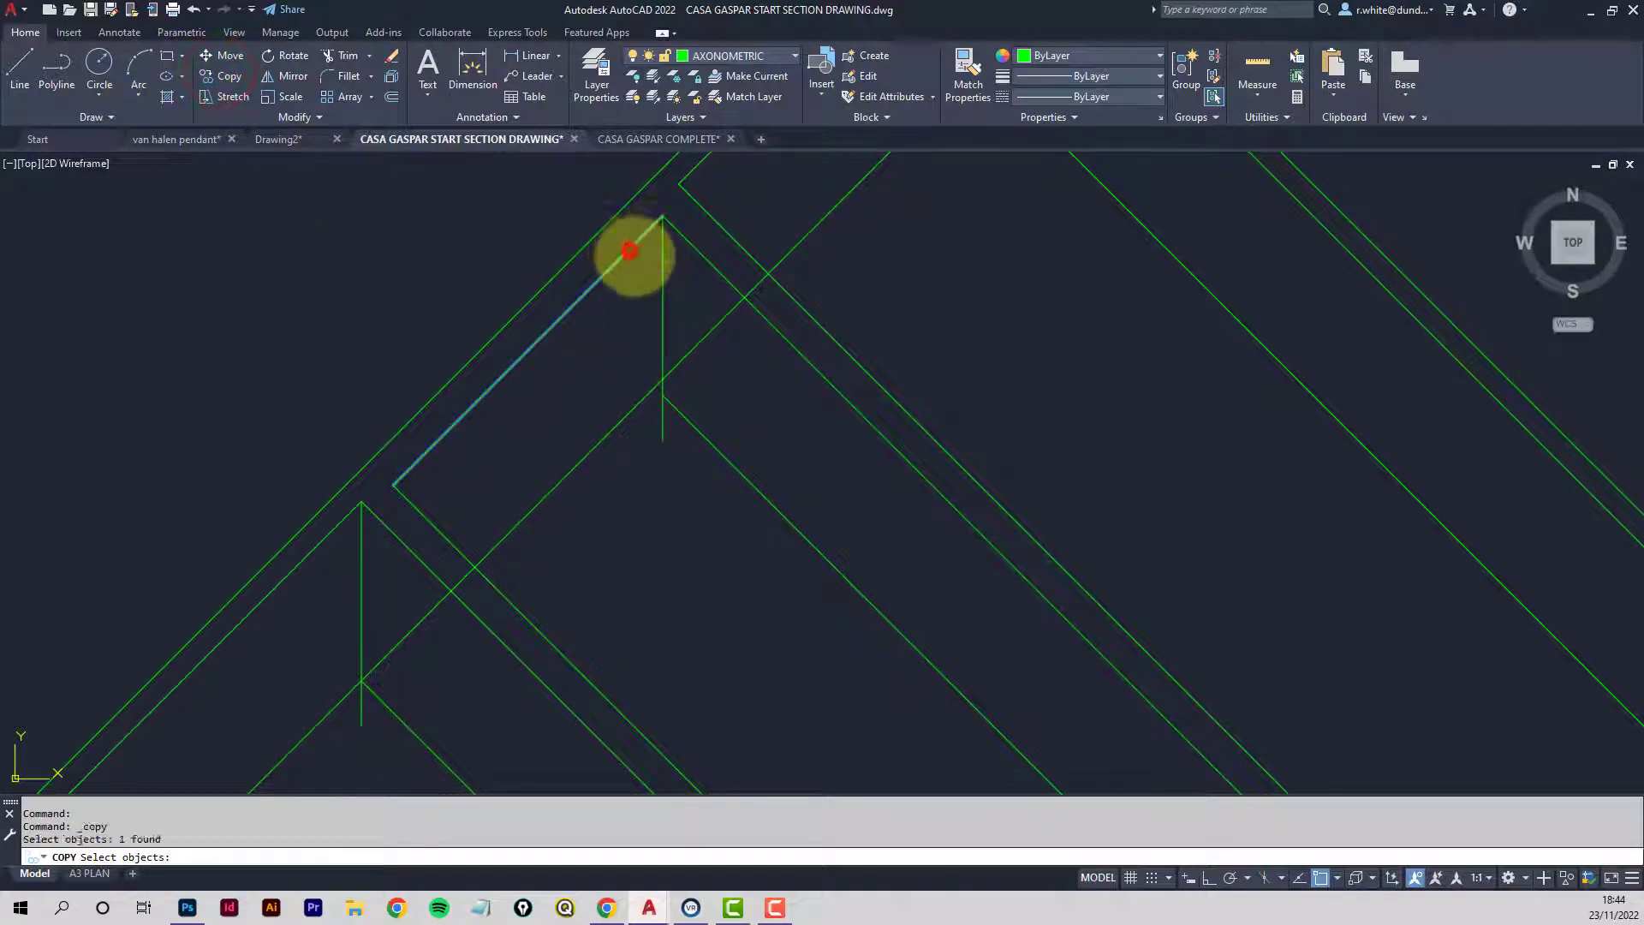
{"action": "key", "text": "Return"}
{"action": "left_click", "coordinate": [663, 216]}
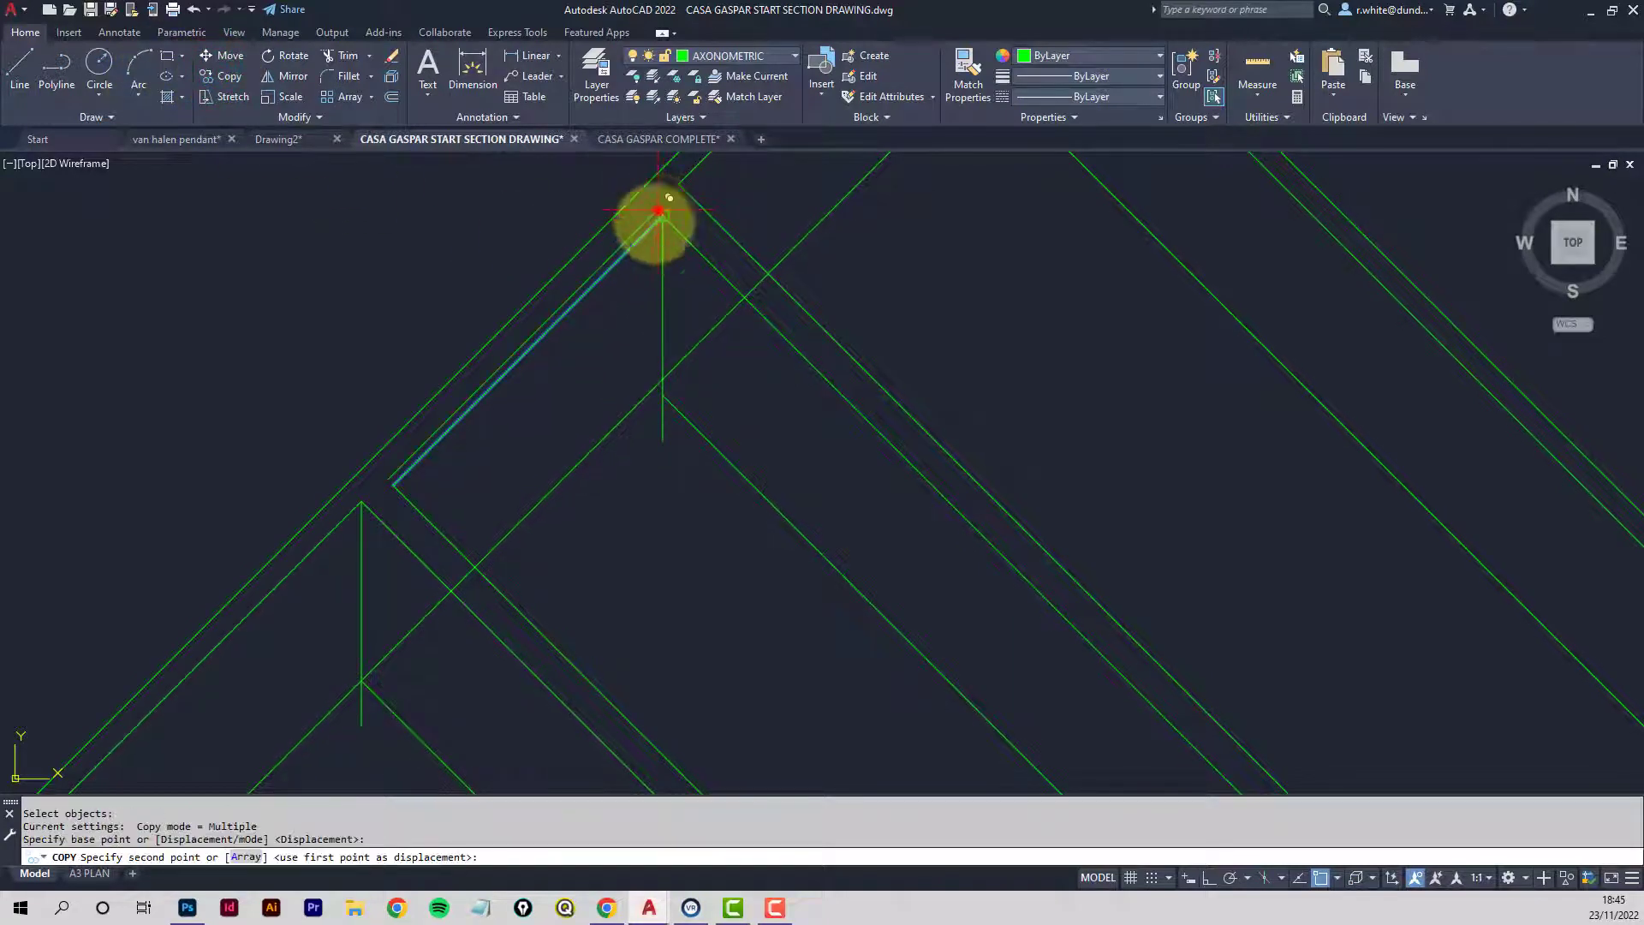
{"action": "left_click", "coordinate": [659, 399]}
{"action": "key", "text": "Return"}
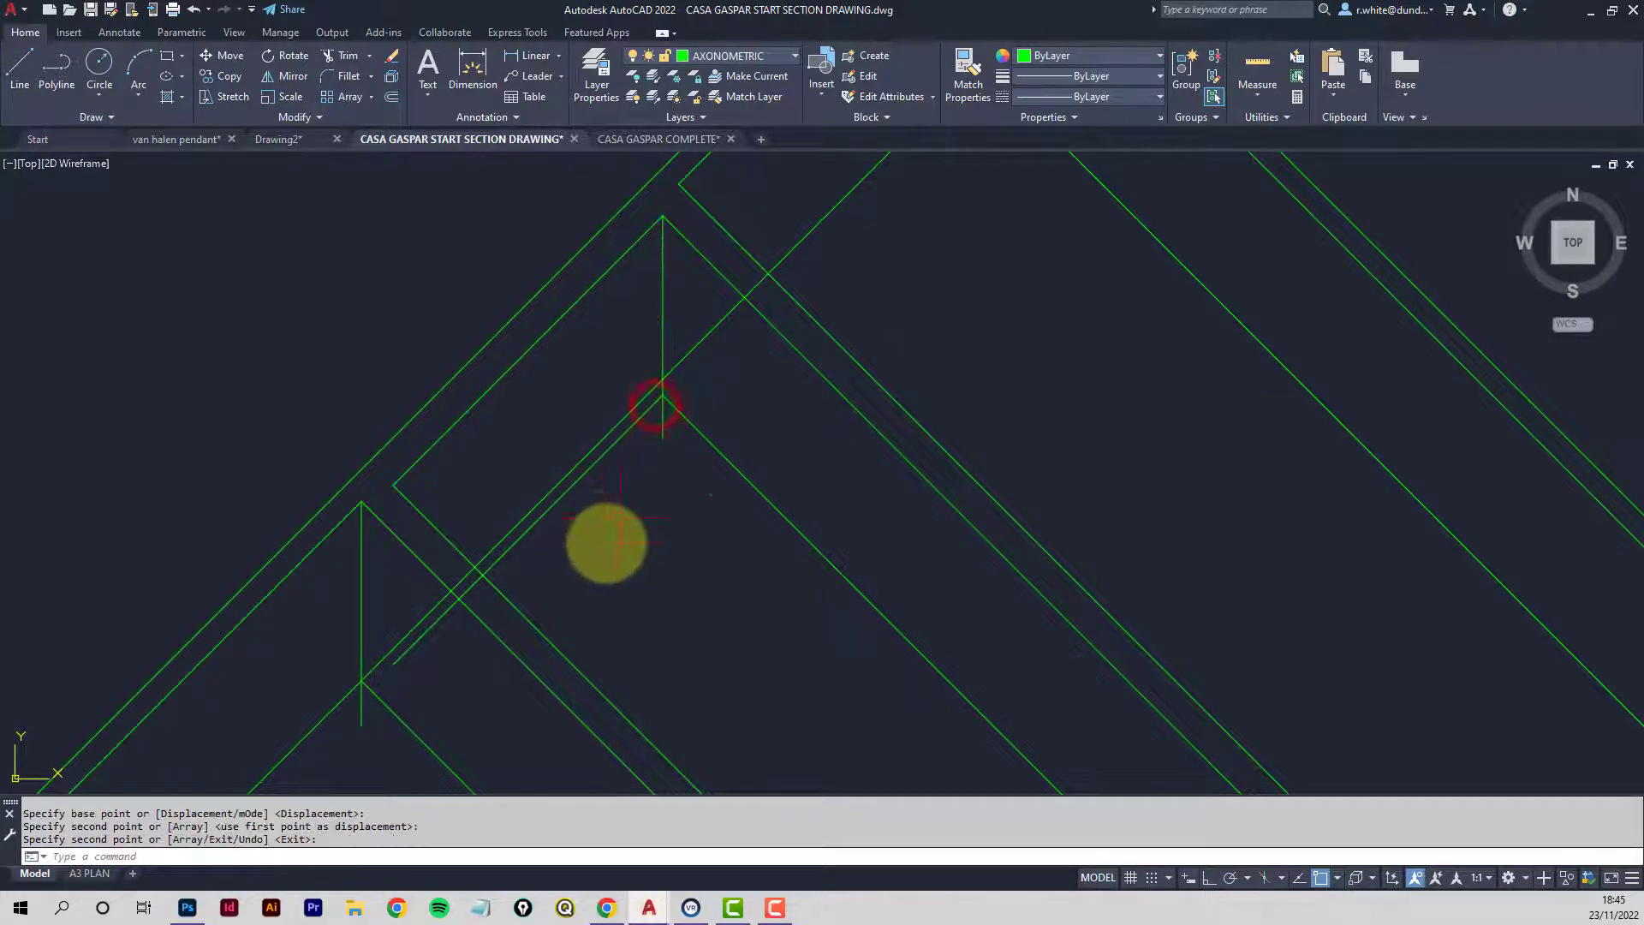
Trim the overhang below the southwest cross wall's vertical and the end of the copied base line that runs past that wall's inner face.
{"action": "middle_click_drag", "start_coordinate": [610, 537], "coordinate": [587, 440]}
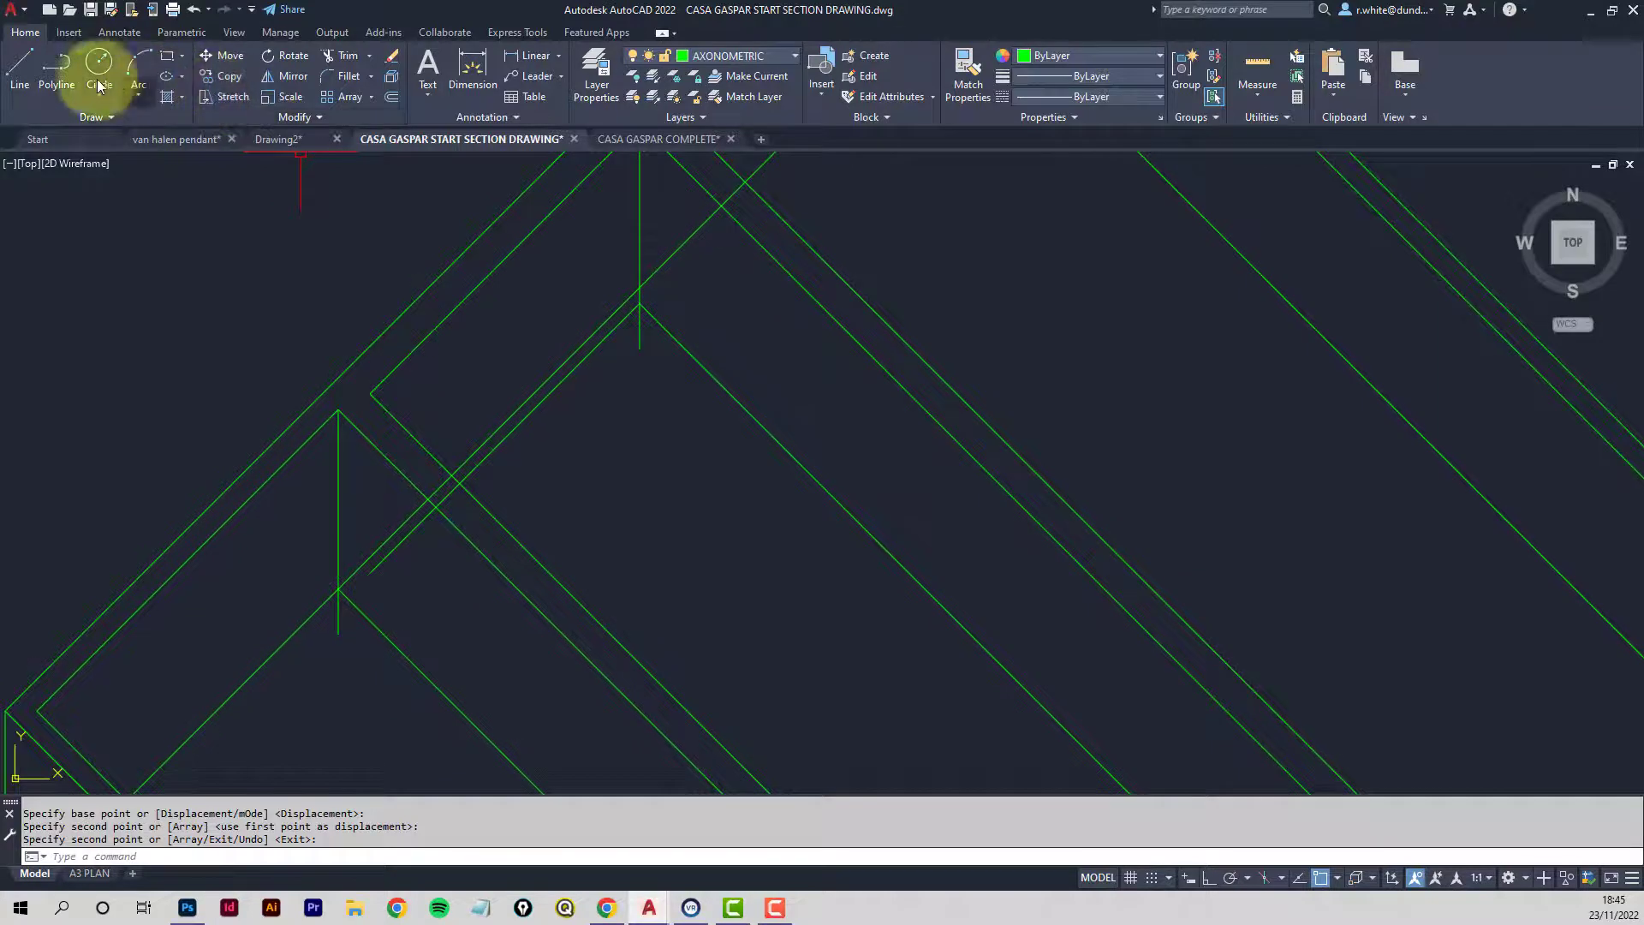
{"action": "left_click", "coordinate": [340, 60]}
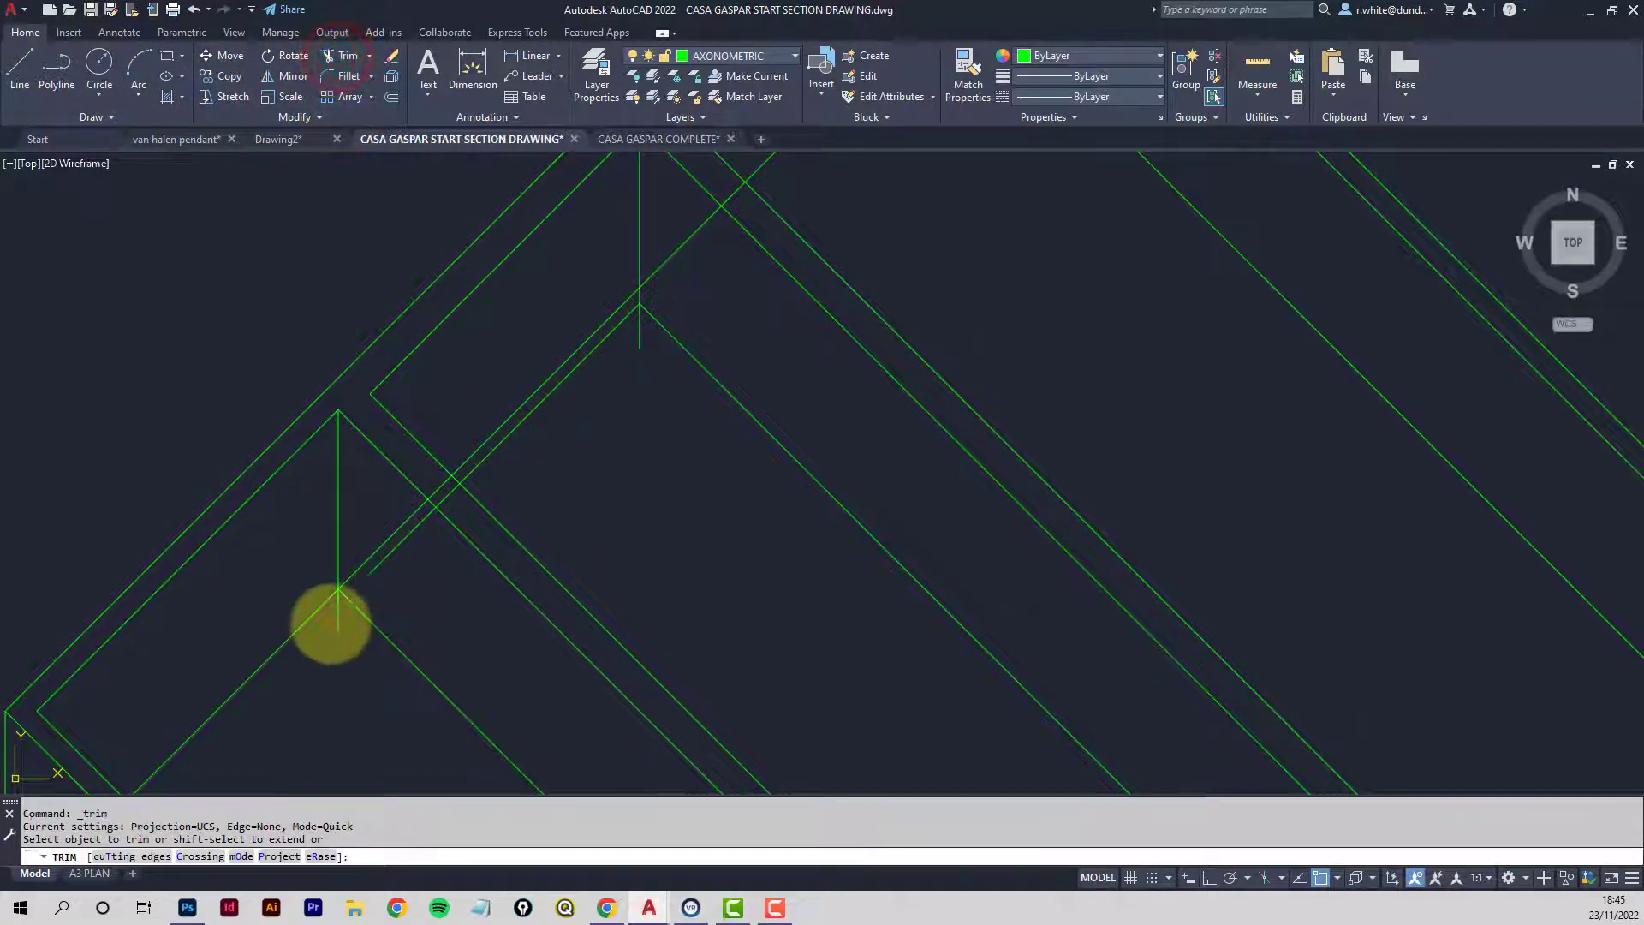
{"action": "left_click", "coordinate": [338, 624]}
{"action": "left_click", "coordinate": [415, 532]}
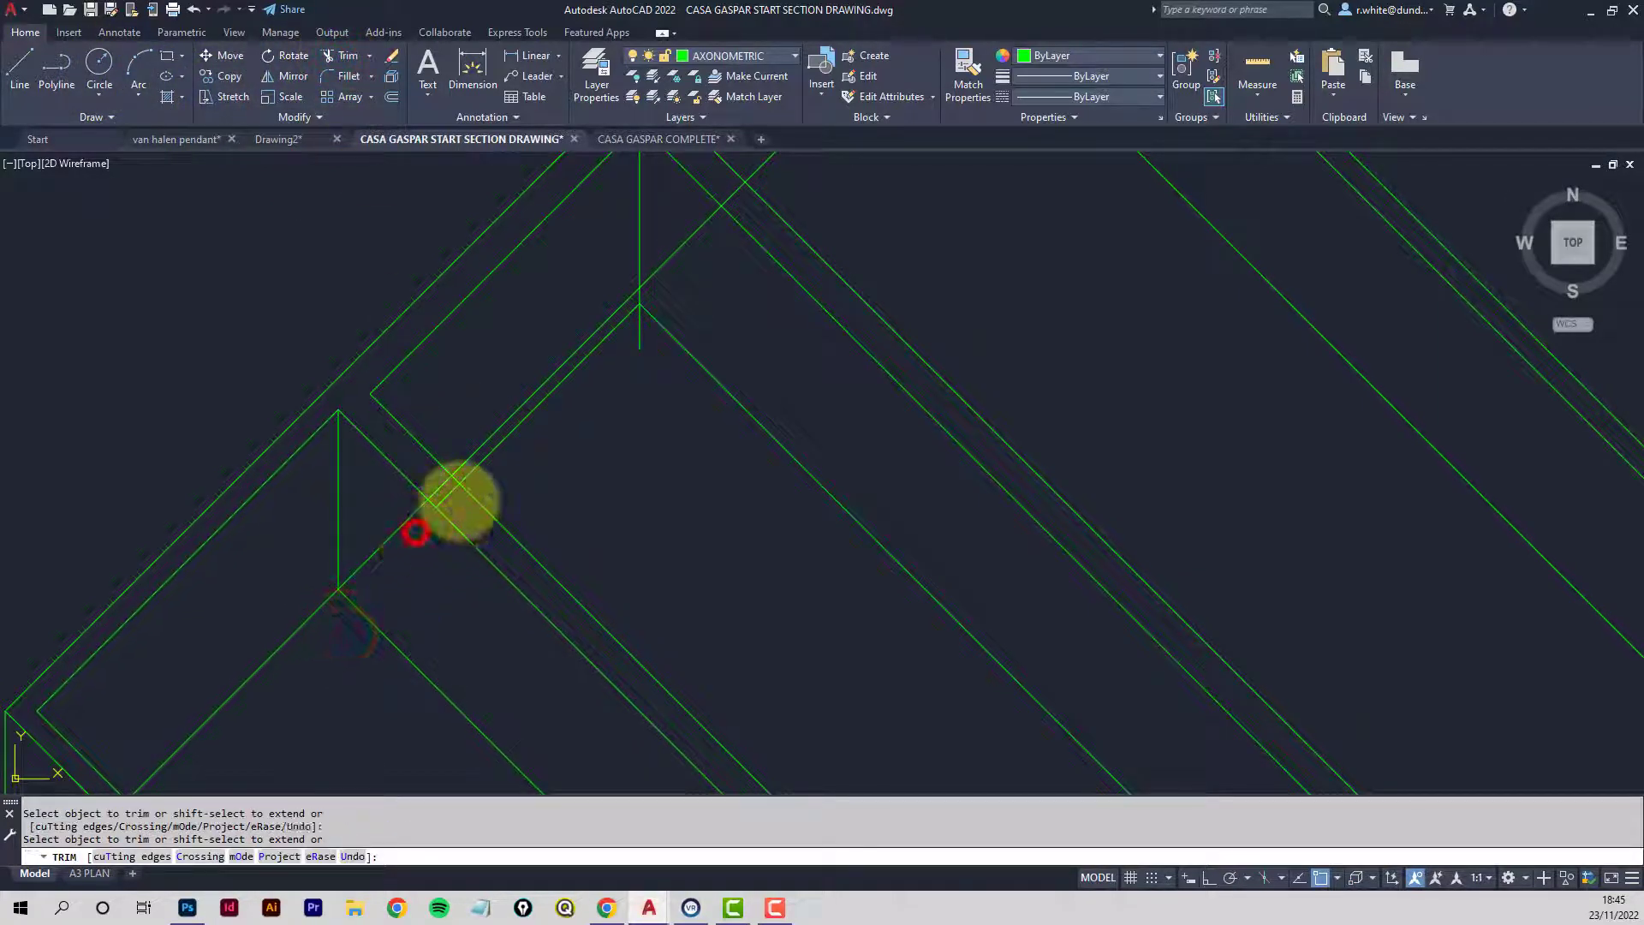
{"action": "left_click", "coordinate": [451, 497]}
Trim the old northwest base line through the cross walls and middle room, and the overhang below the northeast cross wall's vertical.
{"action": "middle_click_drag", "start_coordinate": [612, 321], "coordinate": [567, 443]}
{"action": "left_click", "coordinate": [690, 316]}
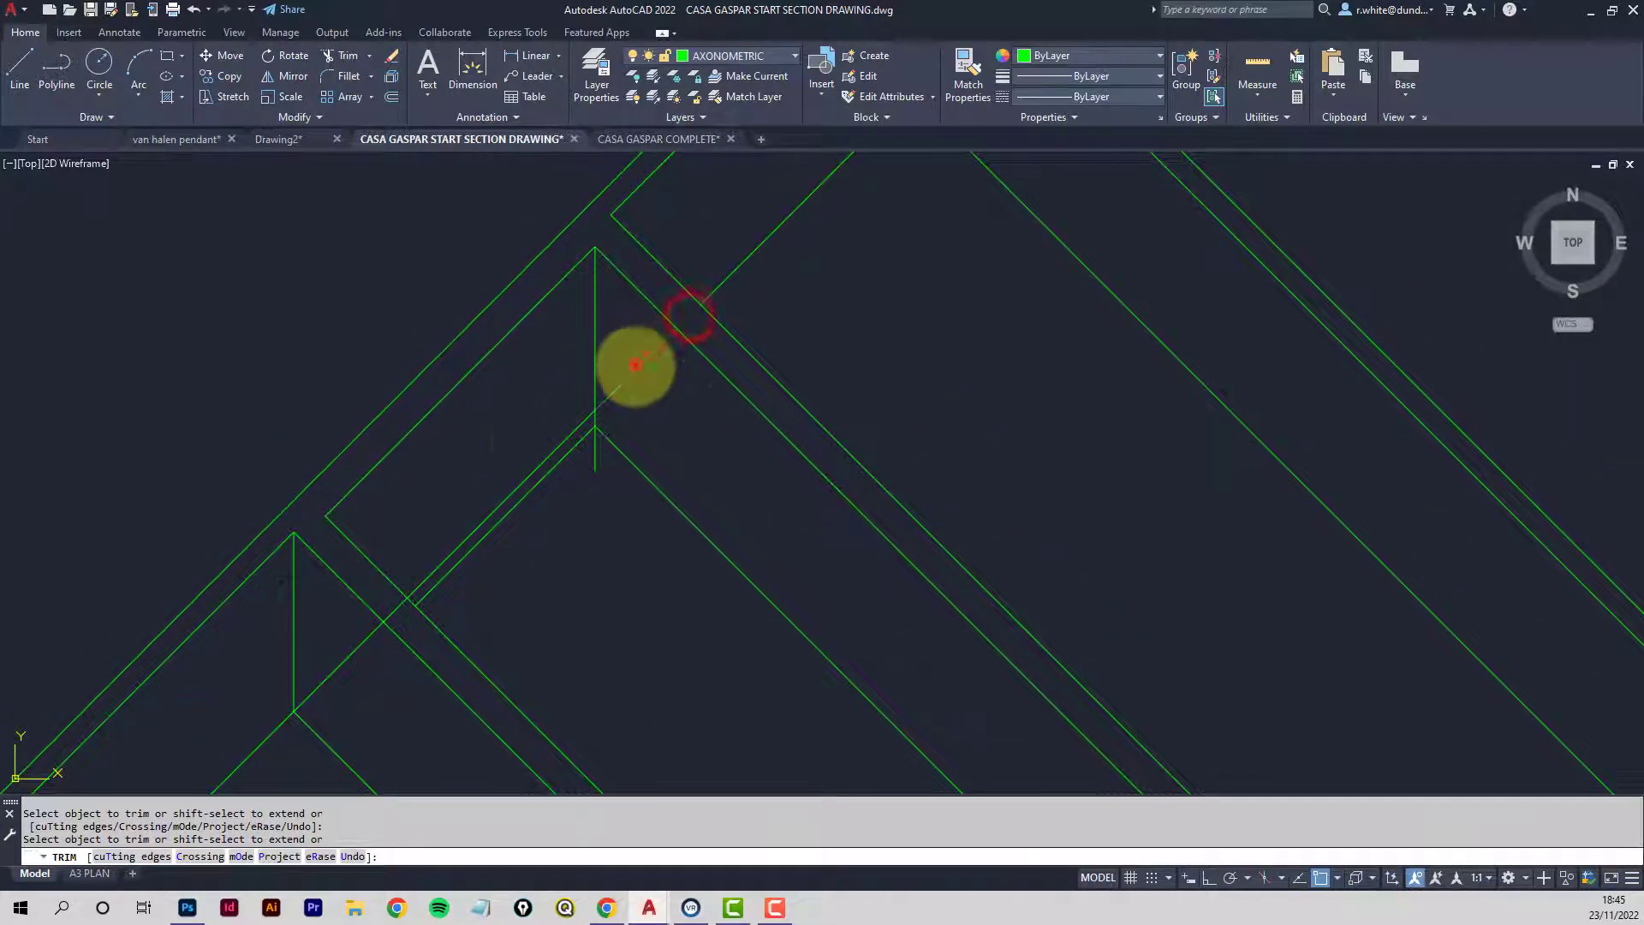
{"action": "left_click", "coordinate": [636, 366]}
{"action": "left_click", "coordinate": [534, 466]}
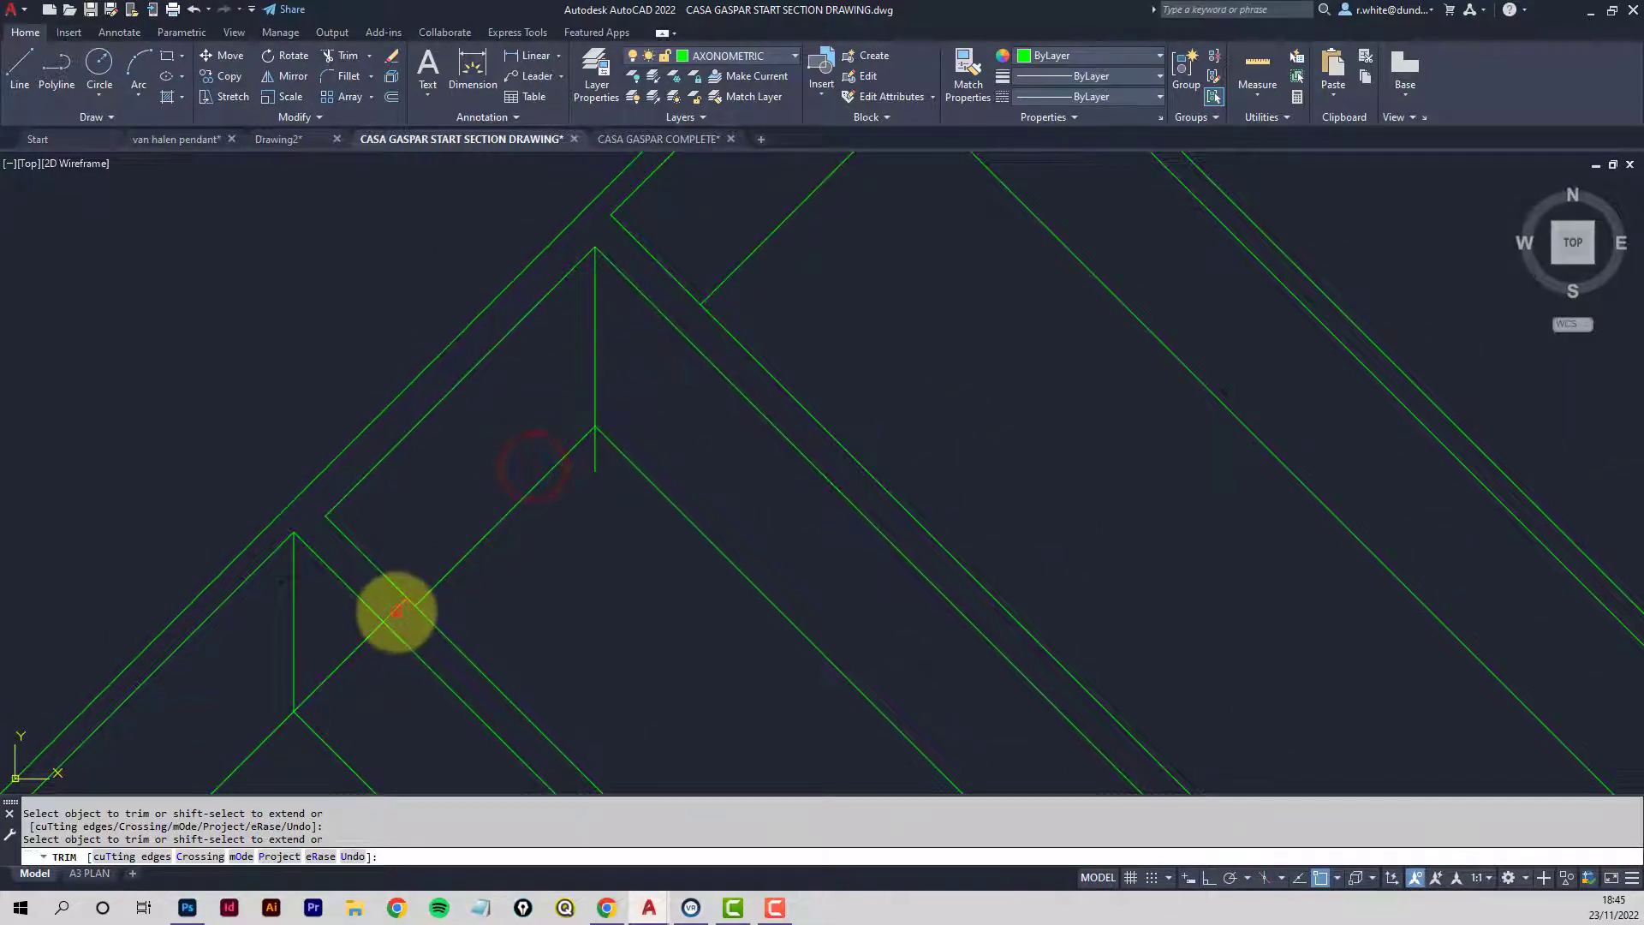
{"action": "left_click", "coordinate": [397, 611]}
{"action": "left_click", "coordinate": [349, 660]}
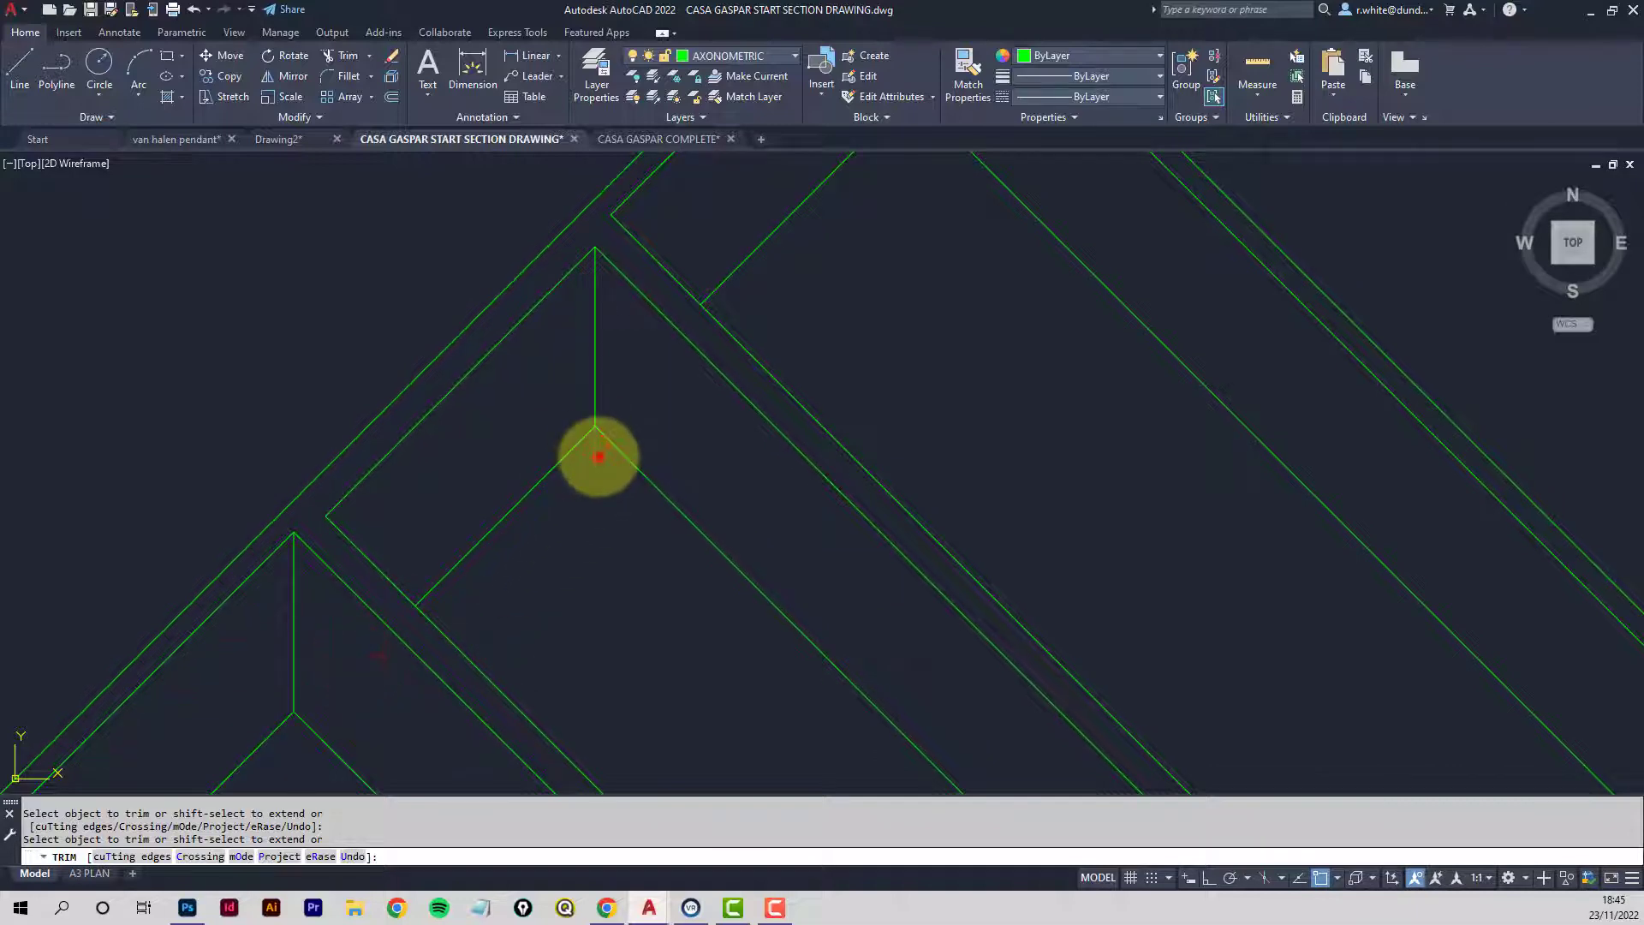
{"action": "scroll", "coordinate": [599, 456], "scroll_direction": "down", "scroll_amount": 5}
{"action": "key", "text": "Escape"}
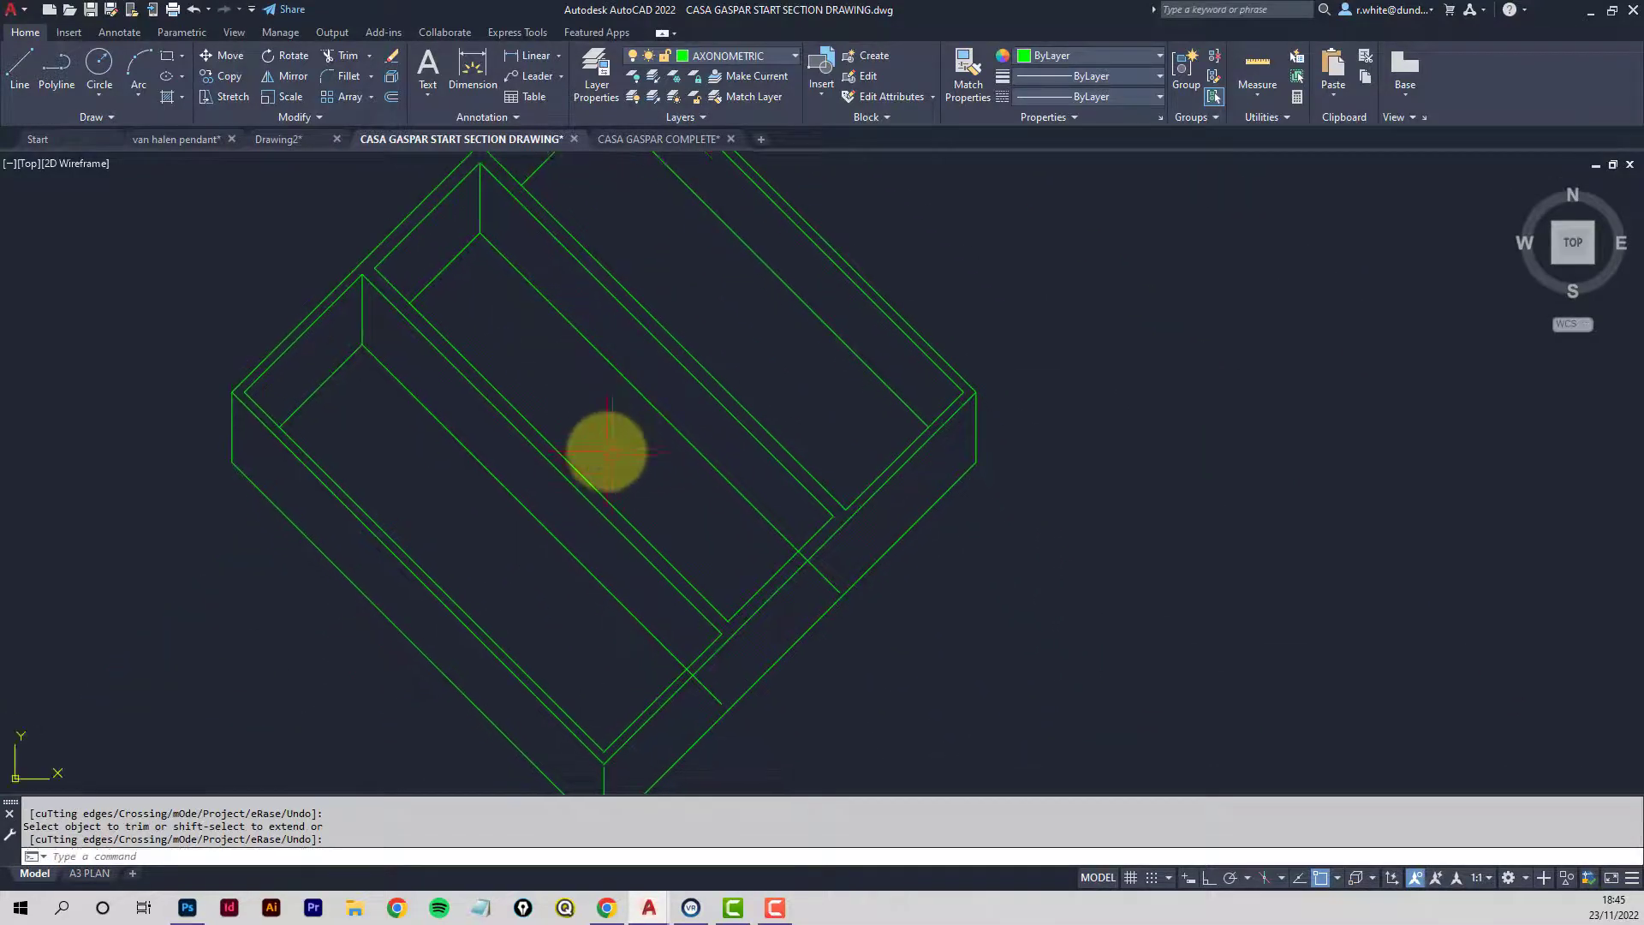
Trim the southeast ends of the two cross-wall base lines back to the inner line of the southeast perimeter wall.
{"action": "middle_click_drag", "start_coordinate": [610, 453], "coordinate": [588, 525]}
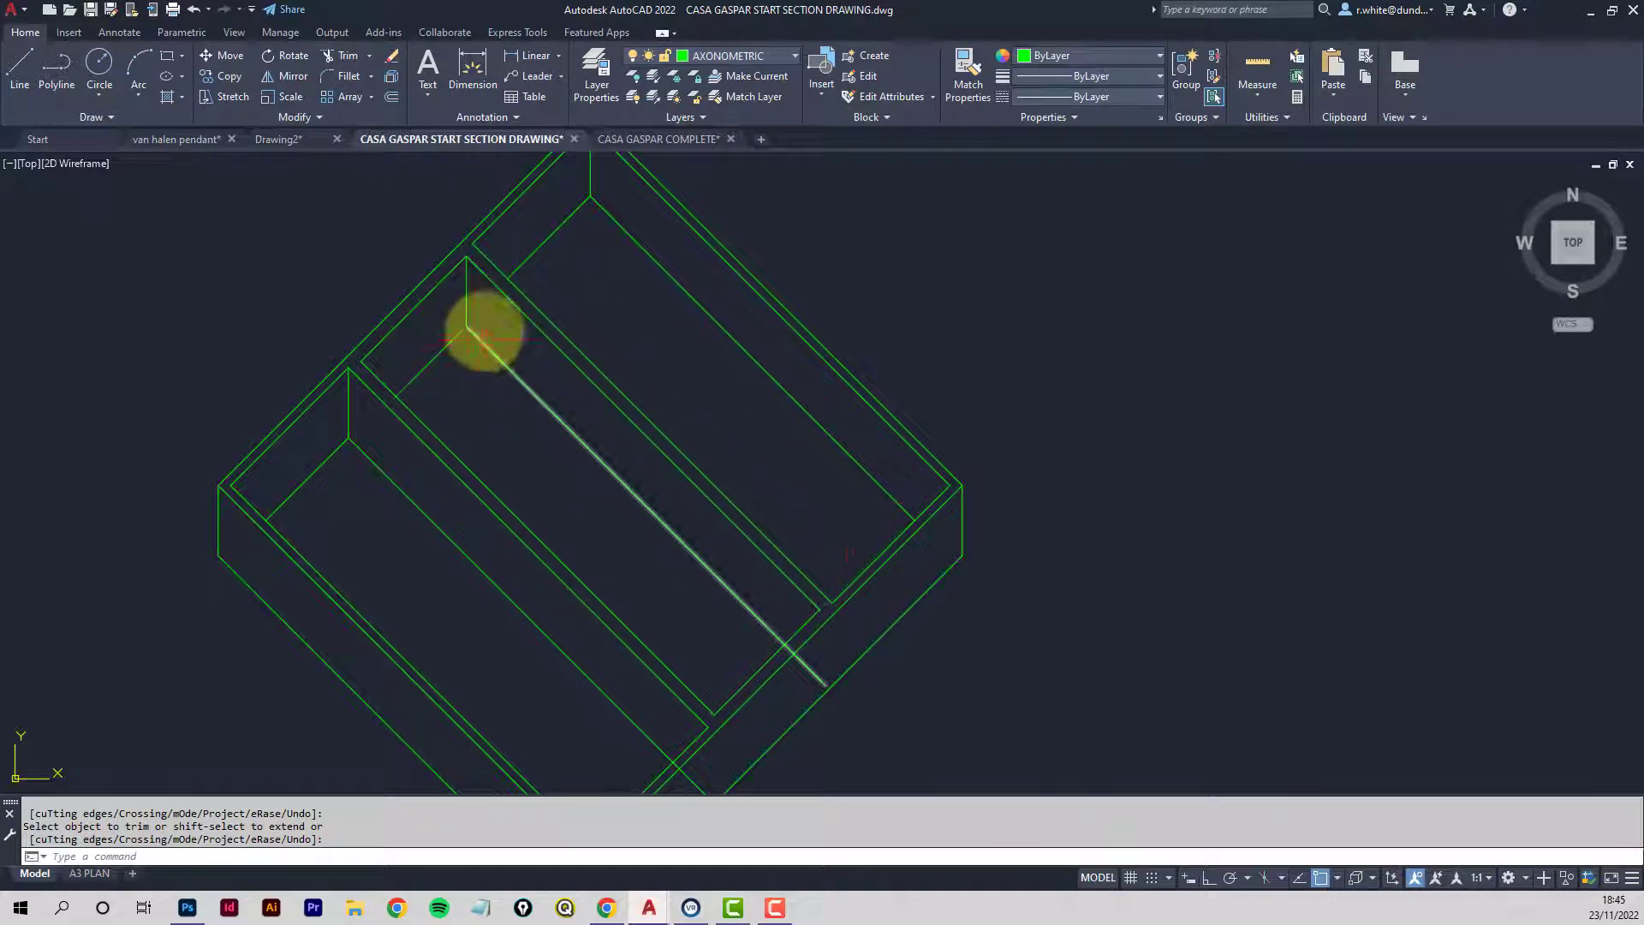
{"action": "middle_click_drag", "start_coordinate": [545, 614], "coordinate": [391, 471]}
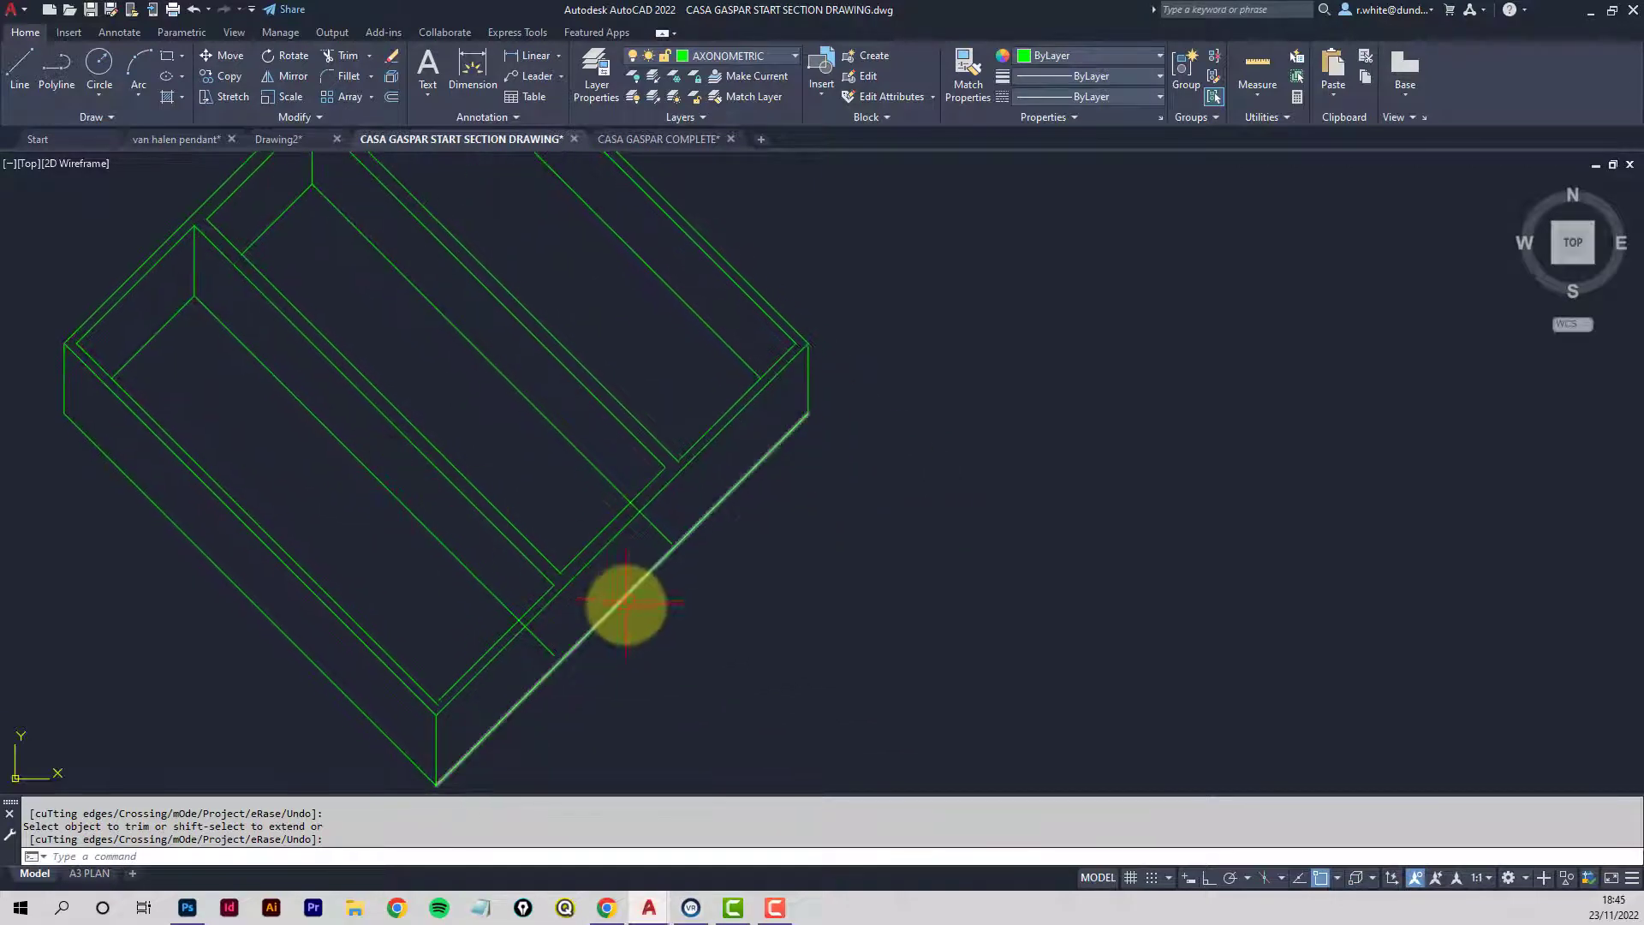
{"action": "scroll", "coordinate": [628, 602], "scroll_direction": "up", "scroll_amount": 2}
{"action": "left_click", "coordinate": [342, 53]}
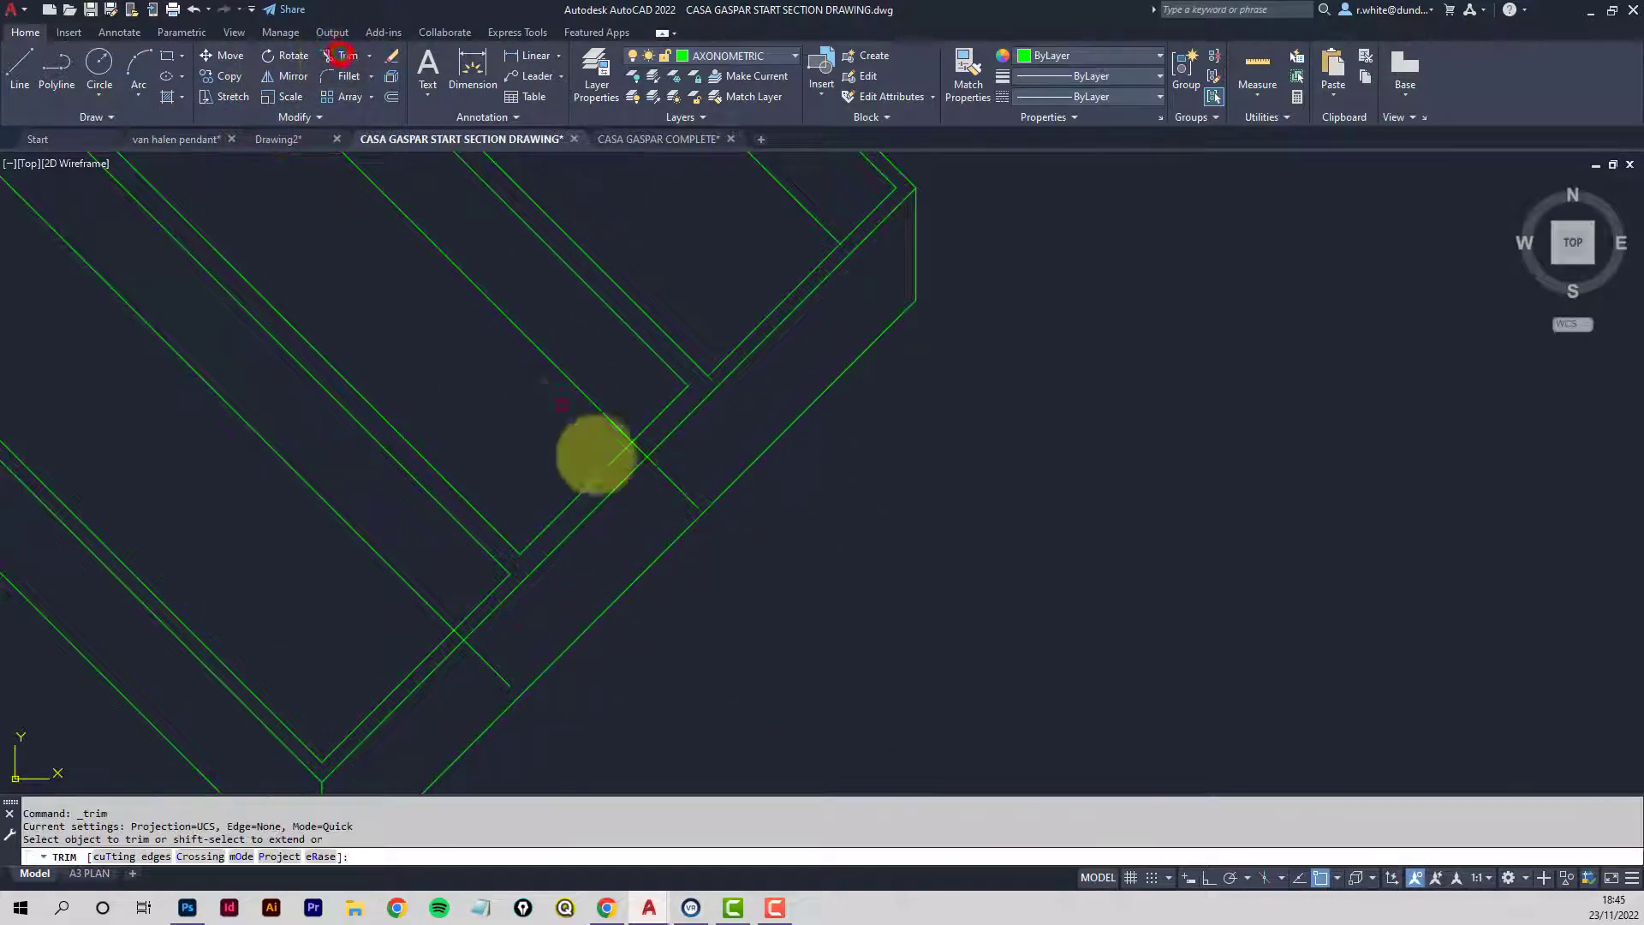
{"action": "left_click", "coordinate": [671, 490]}
{"action": "left_click", "coordinate": [637, 448]}
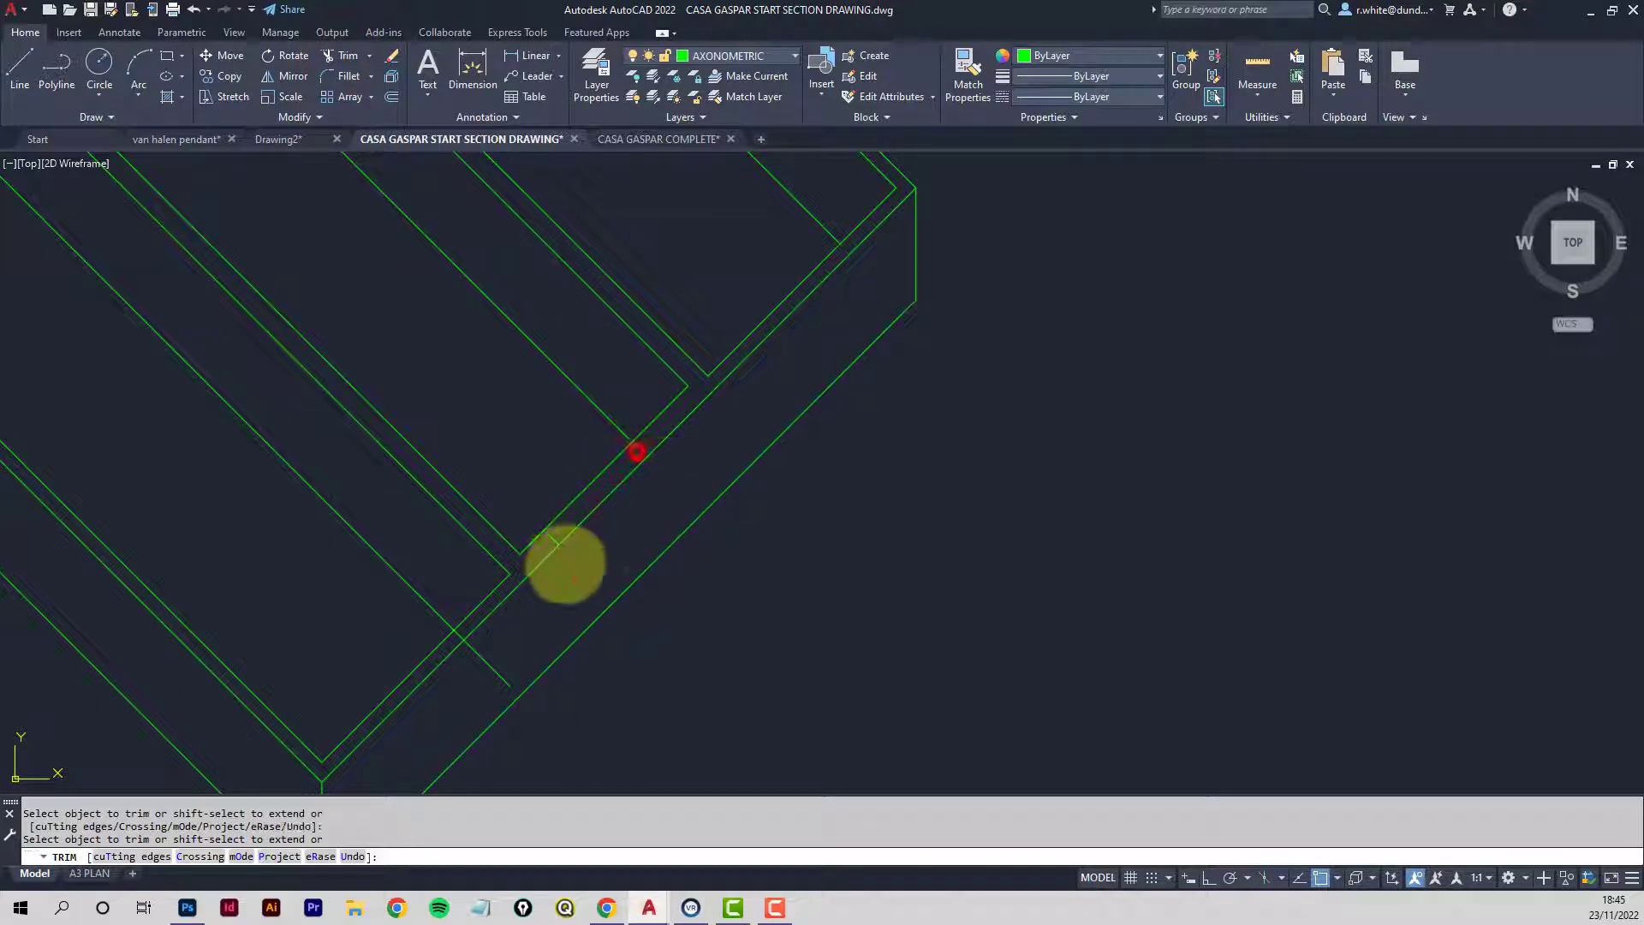
{"action": "left_click", "coordinate": [503, 678]}
{"action": "scroll", "coordinate": [469, 634], "scroll_direction": "up", "scroll_amount": 2}
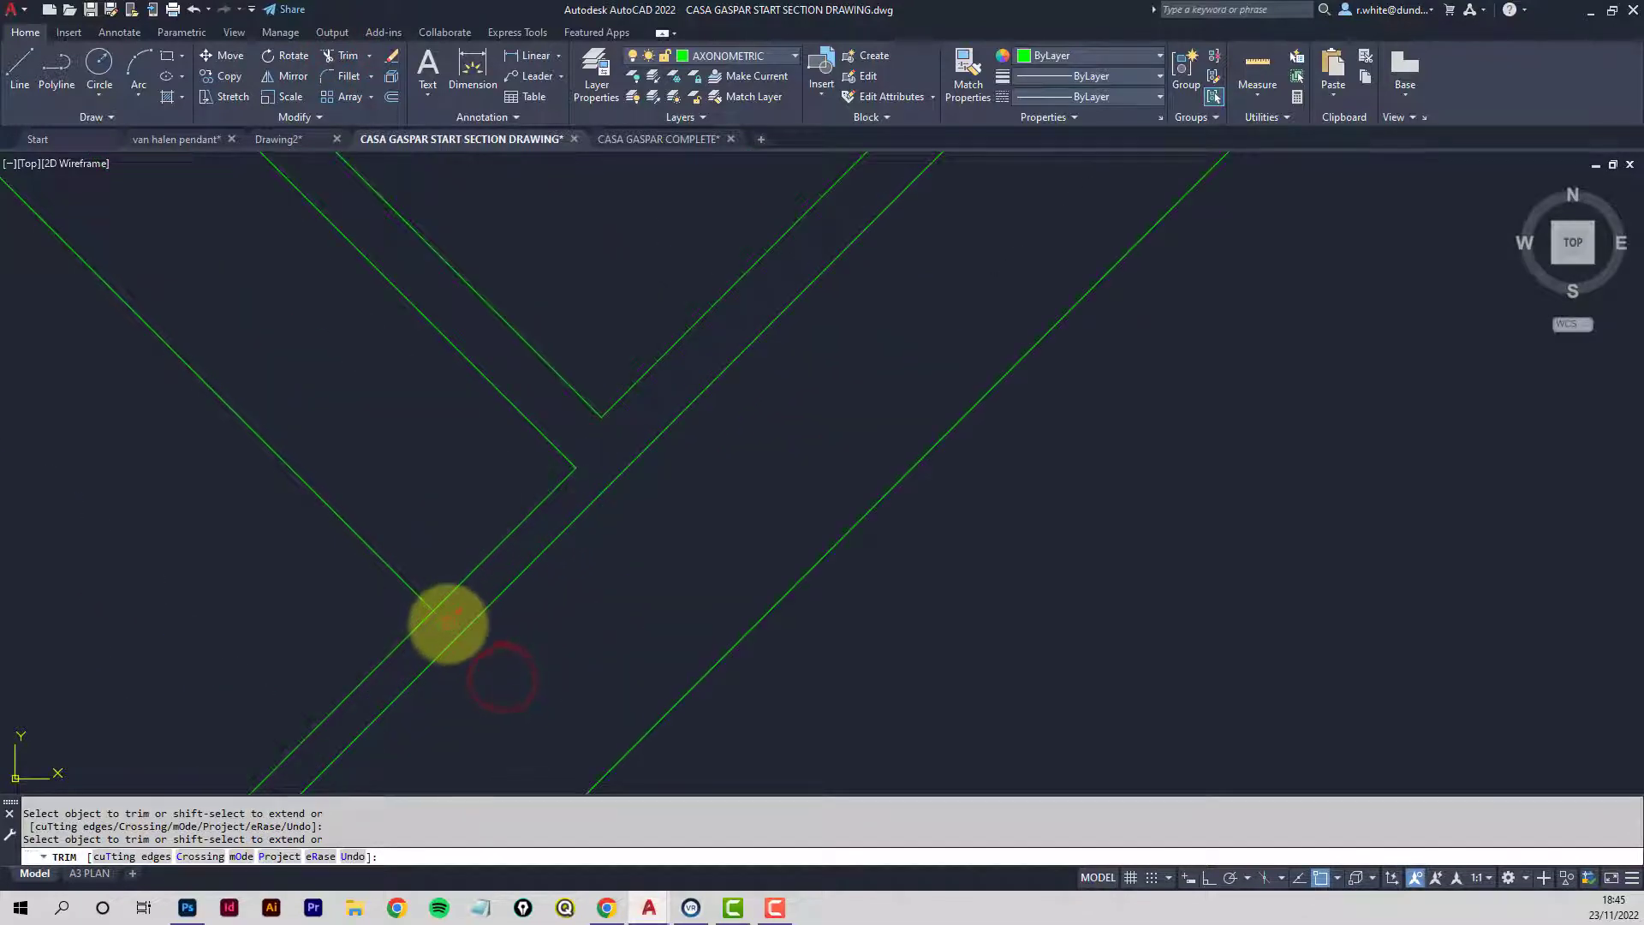
{"action": "right_click", "coordinate": [449, 624]}
{"action": "scroll", "coordinate": [449, 624], "scroll_direction": "down", "scroll_amount": 4}
{"action": "middle_click_drag", "start_coordinate": [467, 520], "coordinate": [711, 577]}
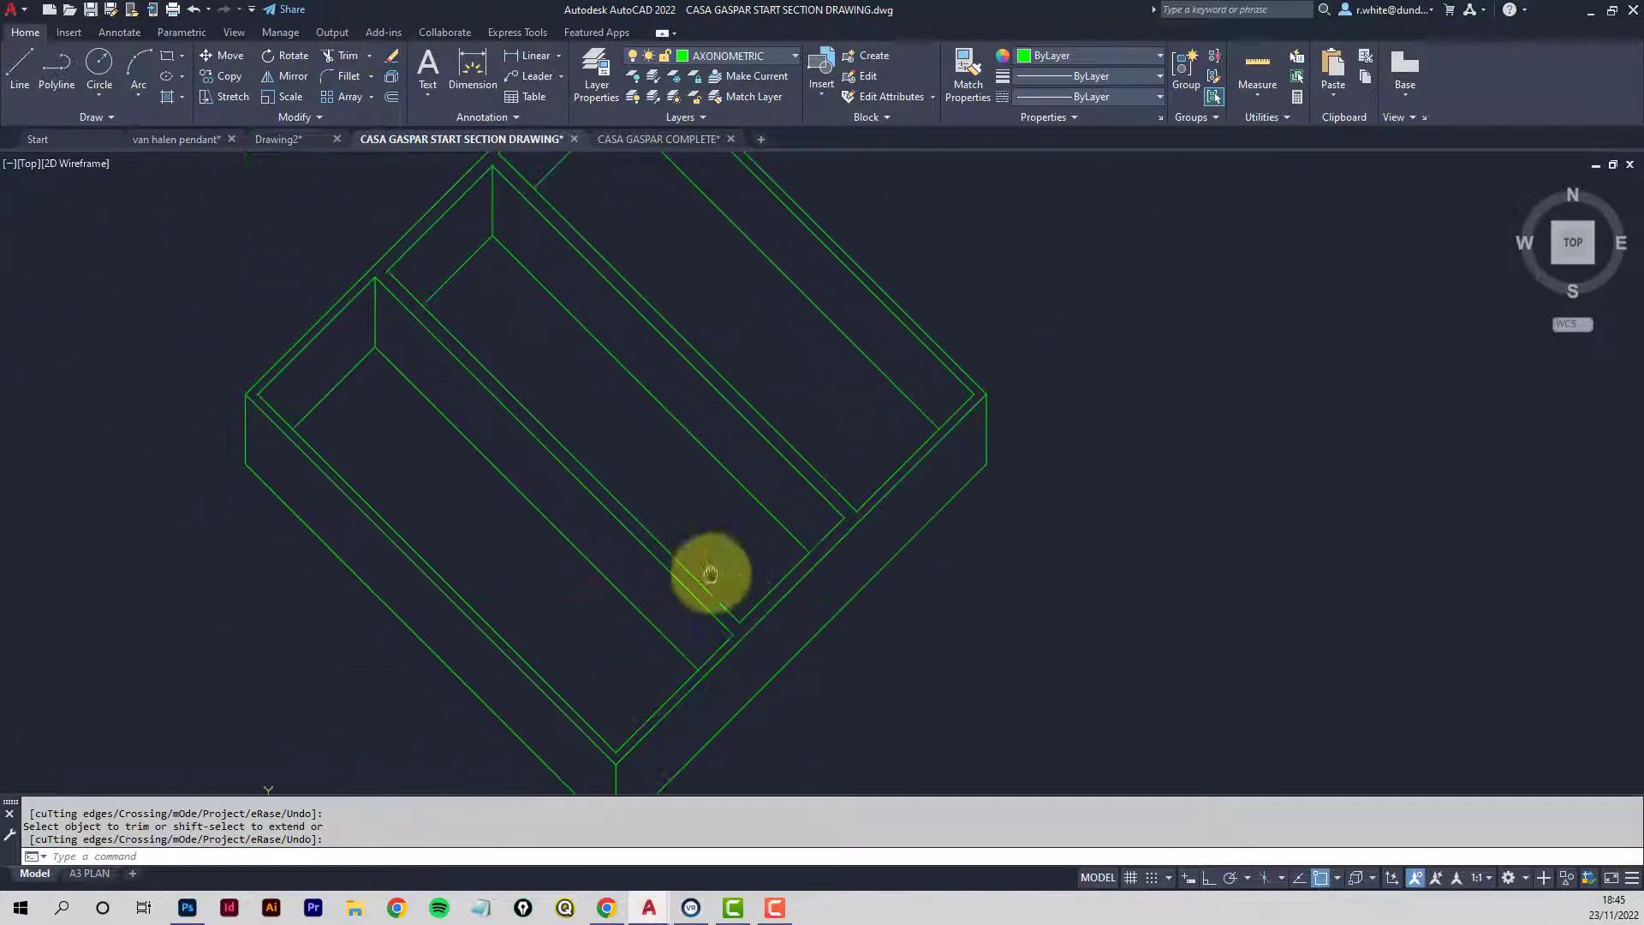
{"action": "left_click", "coordinate": [471, 437]}
{"action": "key", "text": "Delete"}
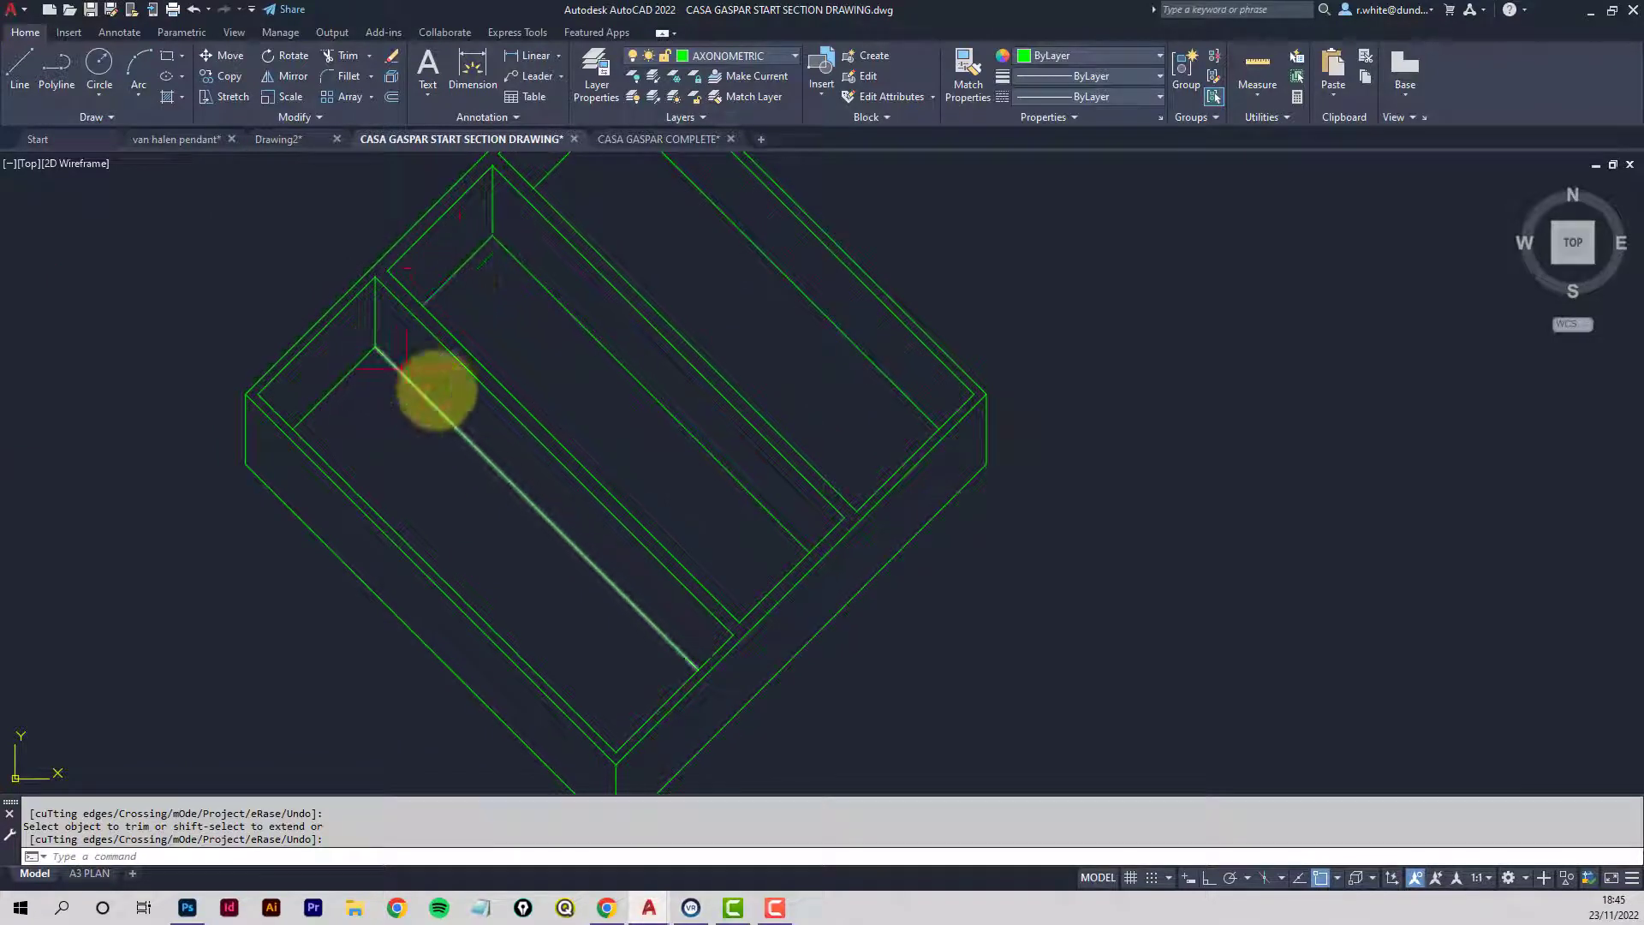
{"action": "left_click", "coordinate": [511, 486]}
{"action": "key", "text": "Delete"}
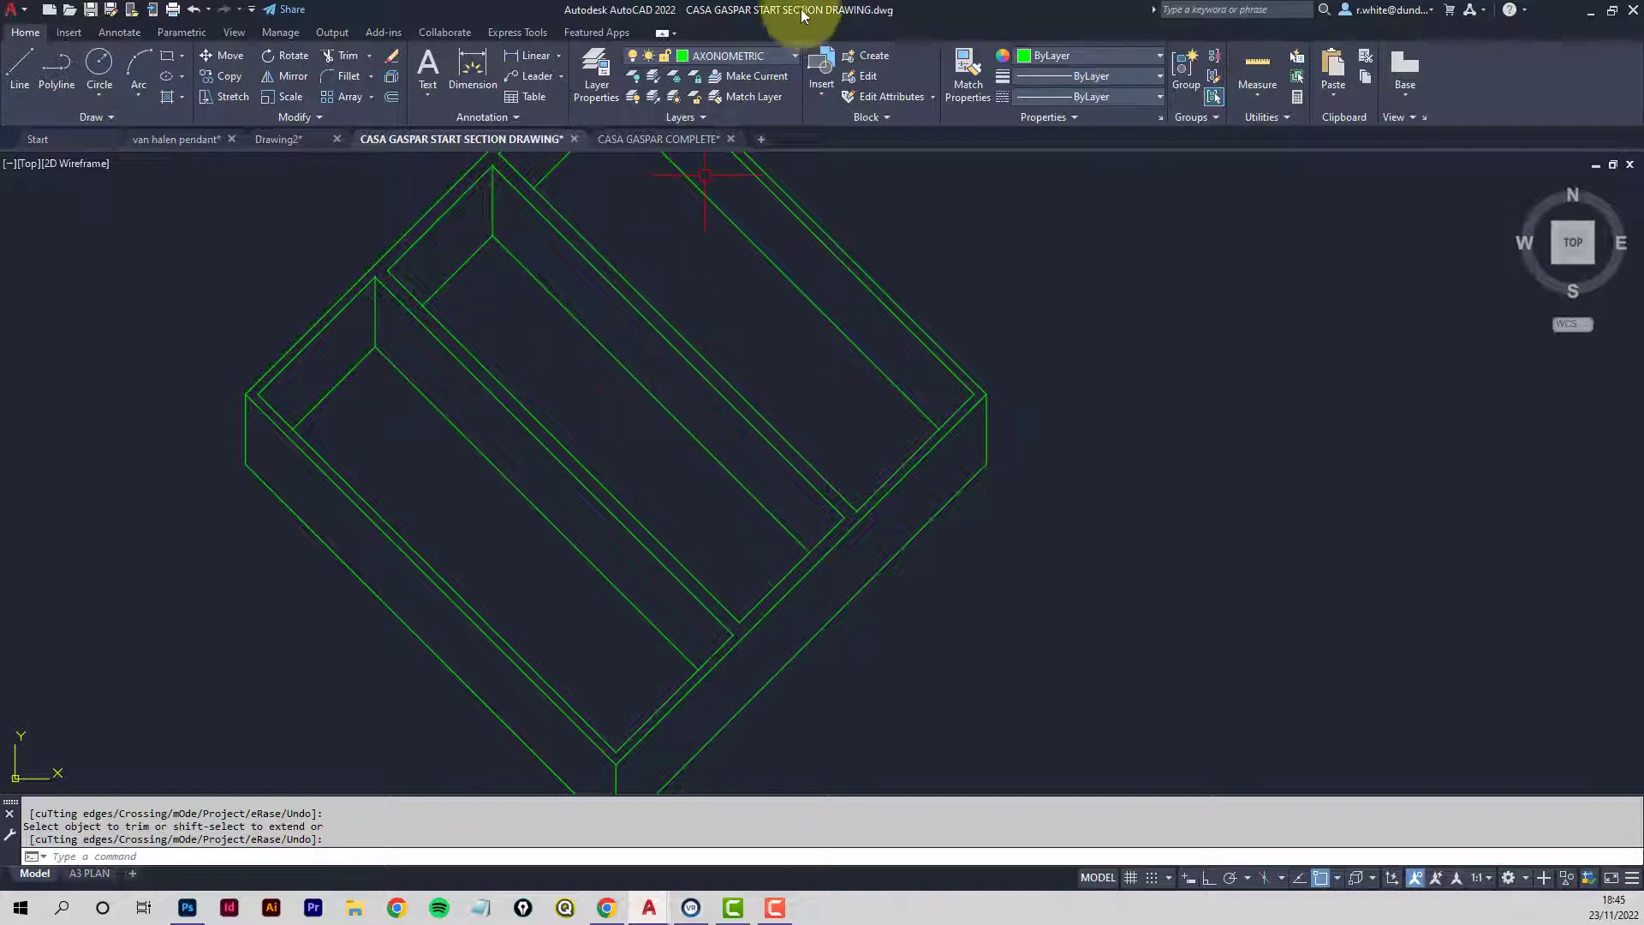
Thaw the PLANS AT 45 layer to show the rotated plan copies again.
{"action": "left_click", "coordinate": [796, 57]}
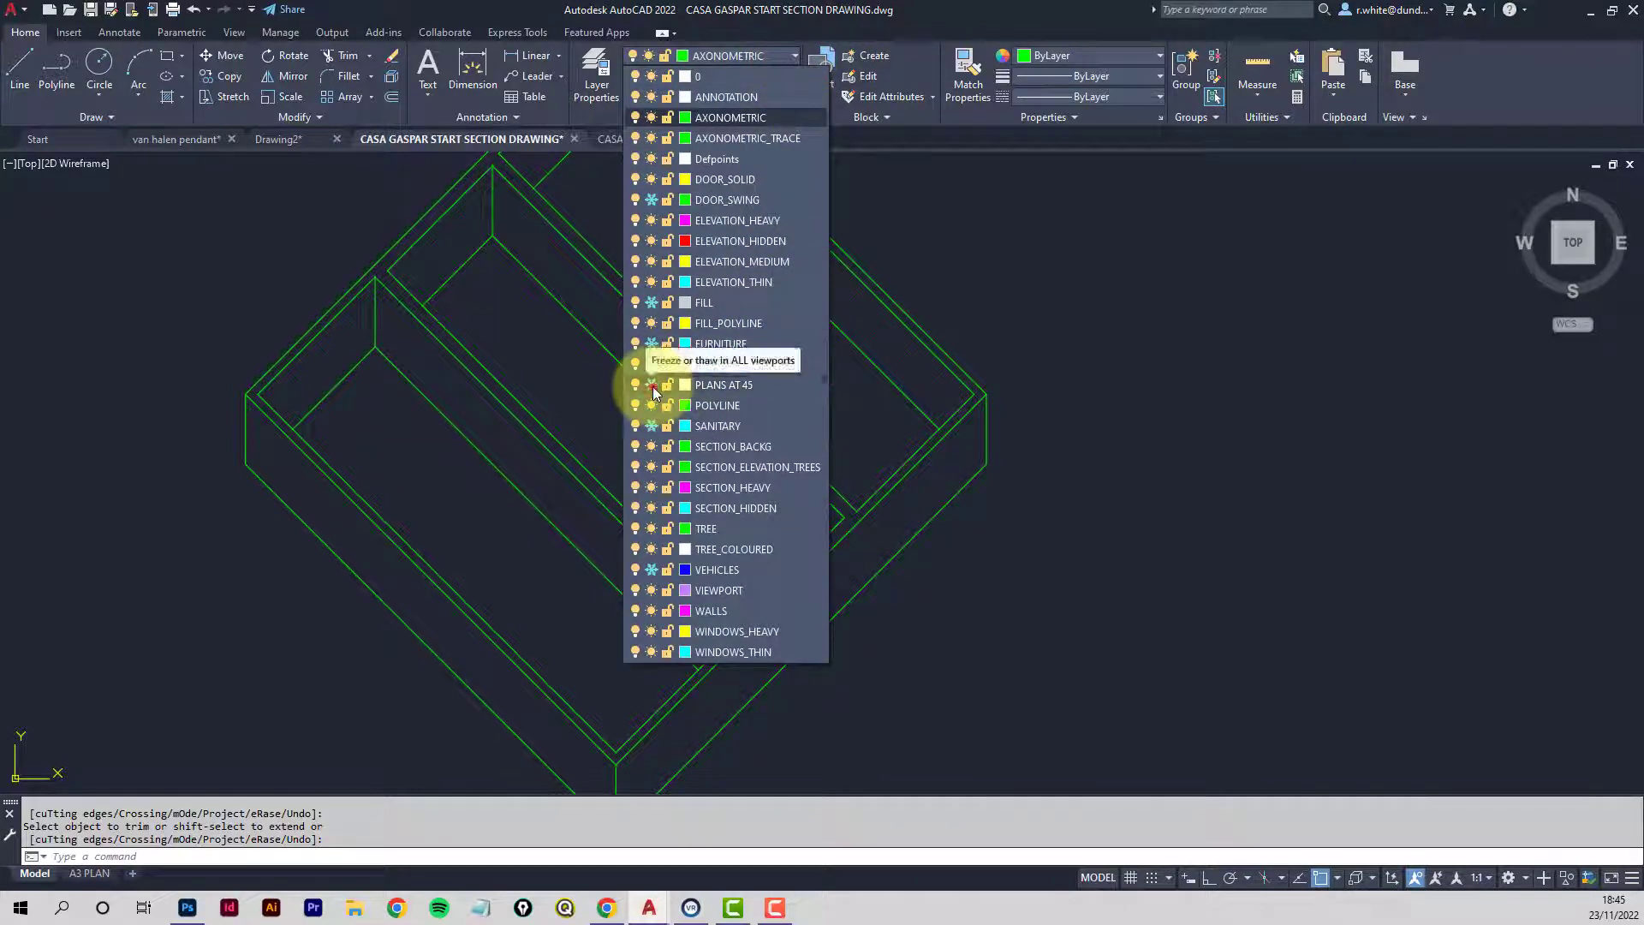
{"action": "left_click", "coordinate": [652, 384]}
{"action": "left_click", "coordinate": [584, 409]}
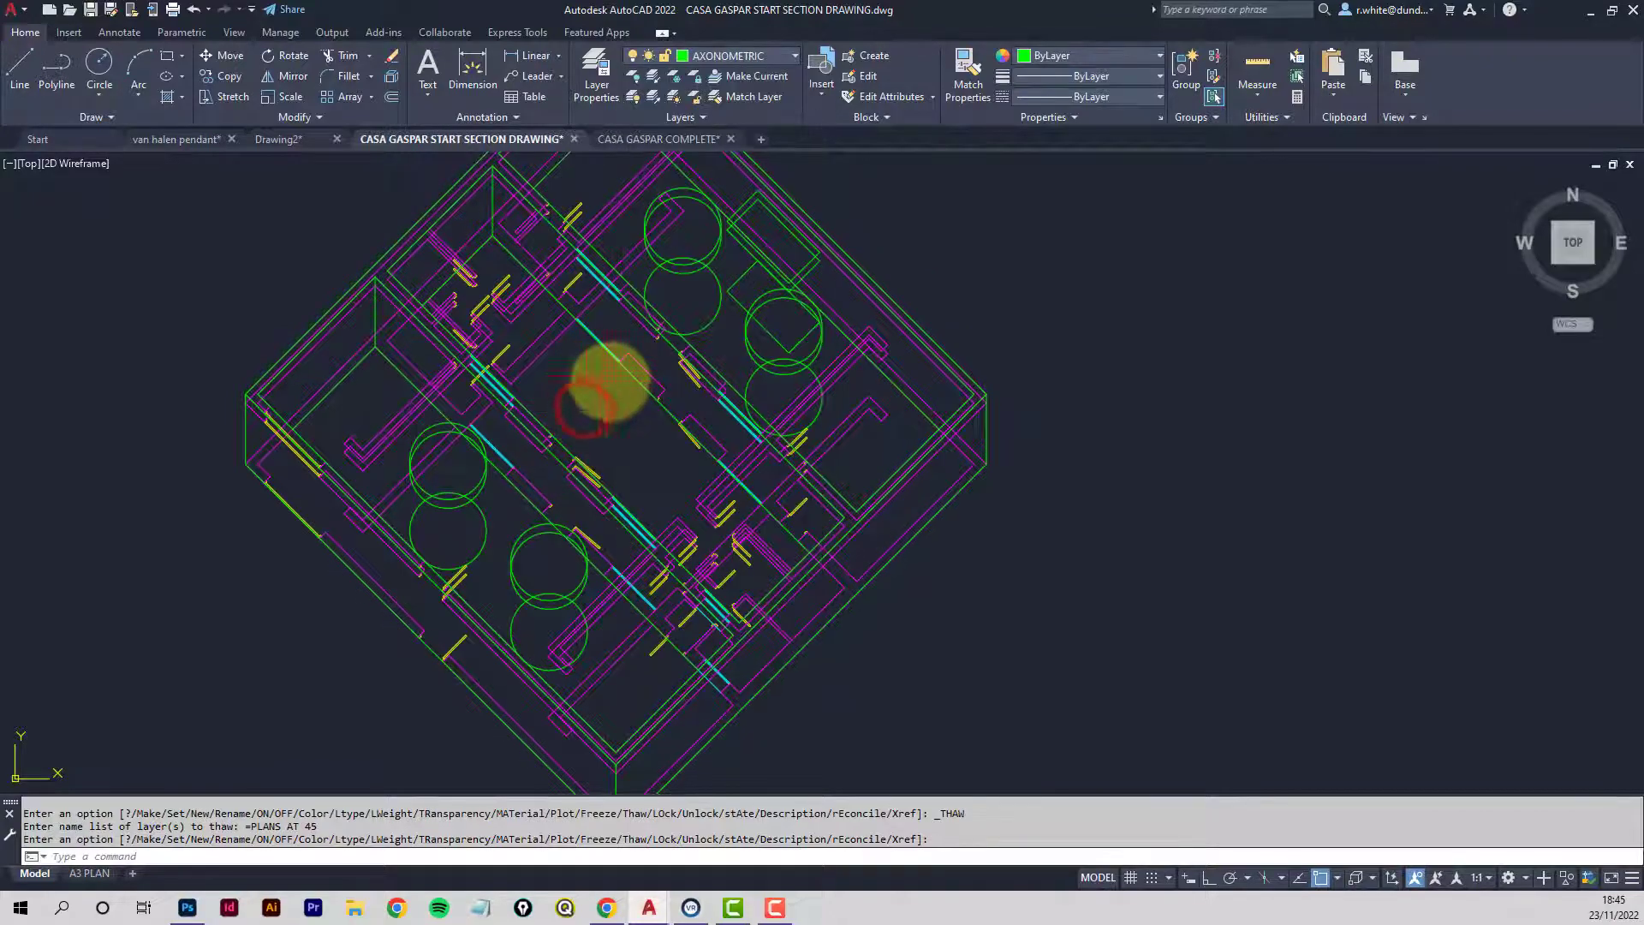
Draw the outline of the opening near the southwest perimeter wall's west corner: both jamb verticals and the head line between the two plan copies.
{"action": "scroll", "coordinate": [634, 390], "scroll_direction": "up", "scroll_amount": 4}
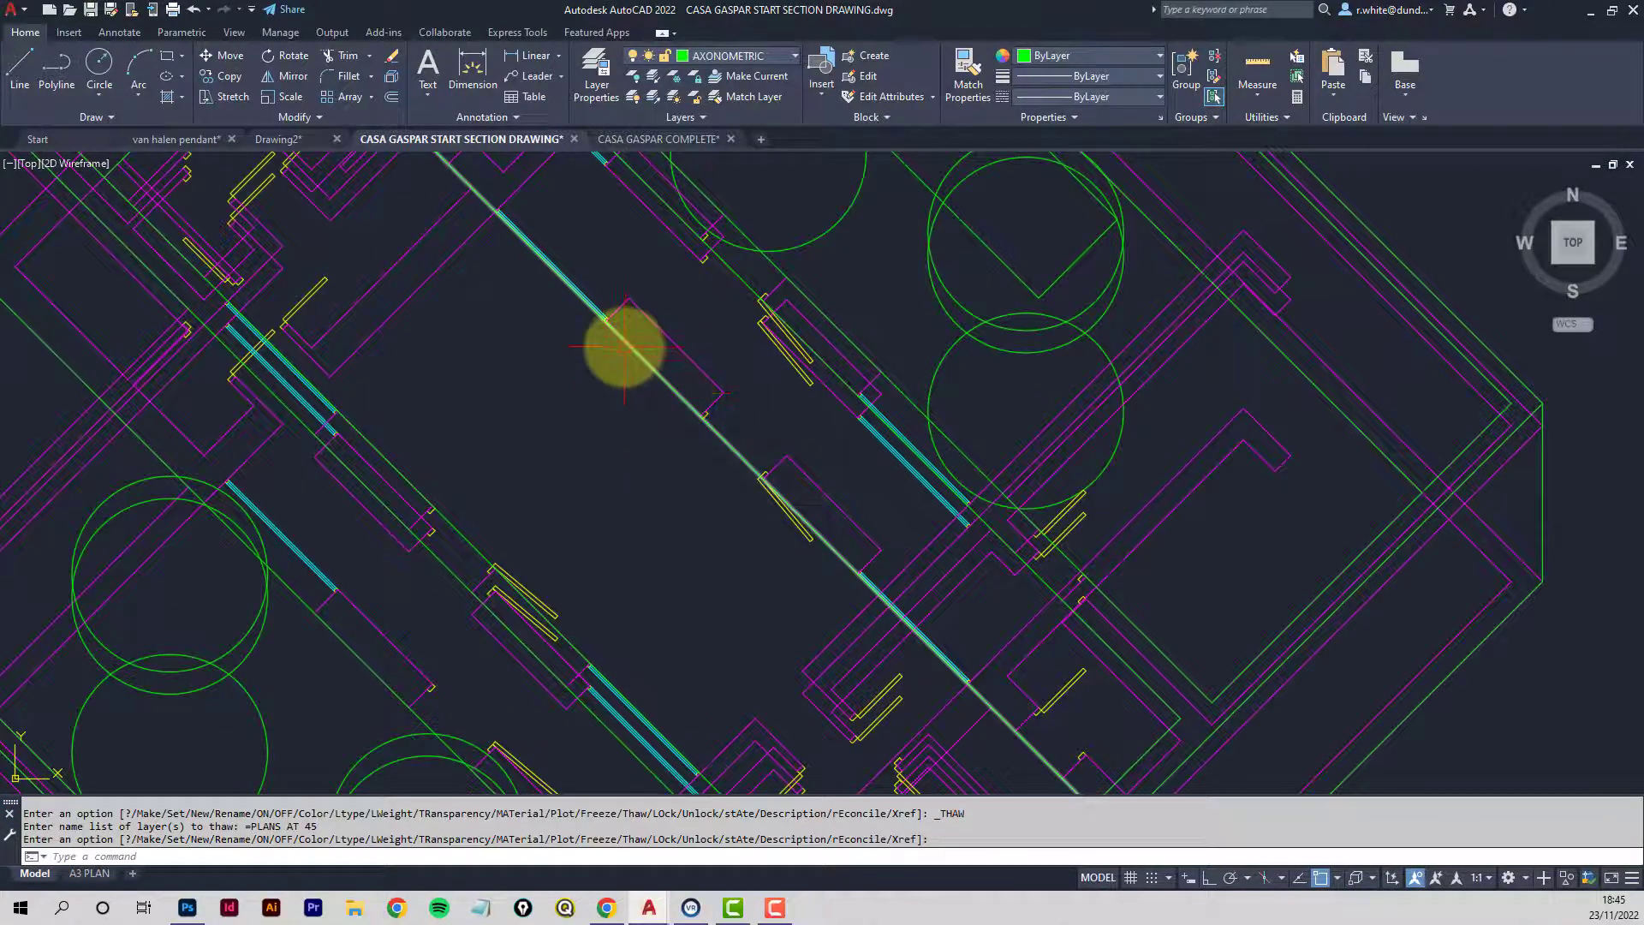
{"action": "scroll", "coordinate": [523, 426], "scroll_direction": "down", "scroll_amount": 2}
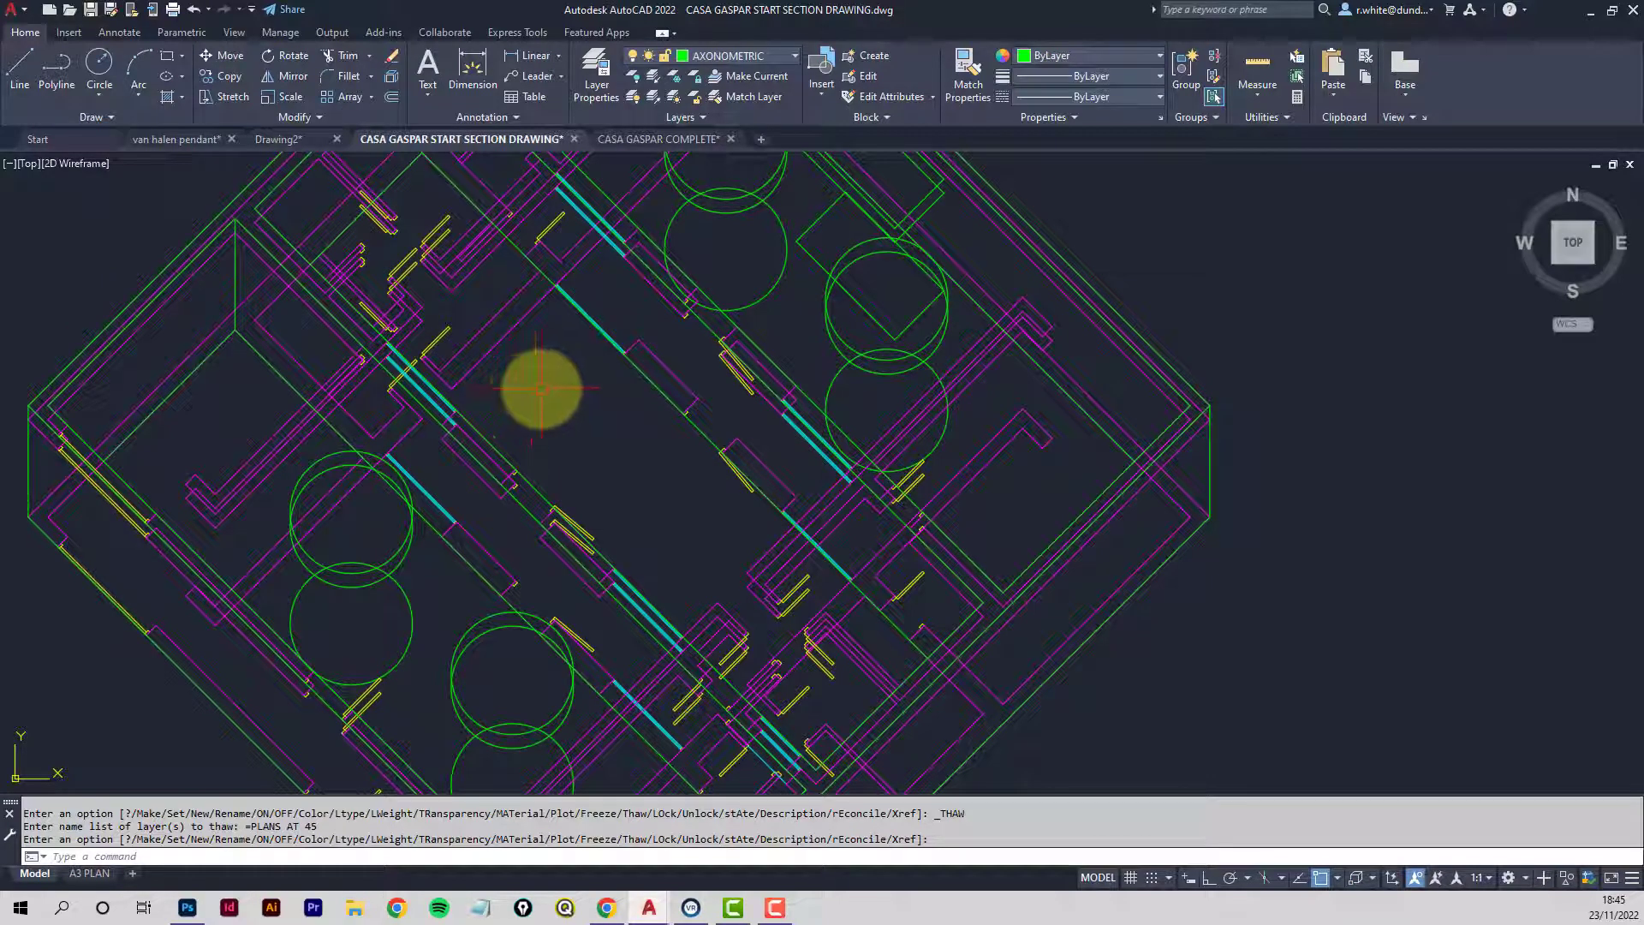
{"action": "mouse_move", "coordinate": [534, 394]}
{"action": "middle_mouse_down"}
{"action": "mouse_move", "coordinate": [602, 363]}
{"action": "mouse_move", "coordinate": [680, 368]}
{"action": "middle_mouse_up"}
{"action": "scroll", "coordinate": [326, 470], "scroll_direction": "up", "scroll_amount": 3}
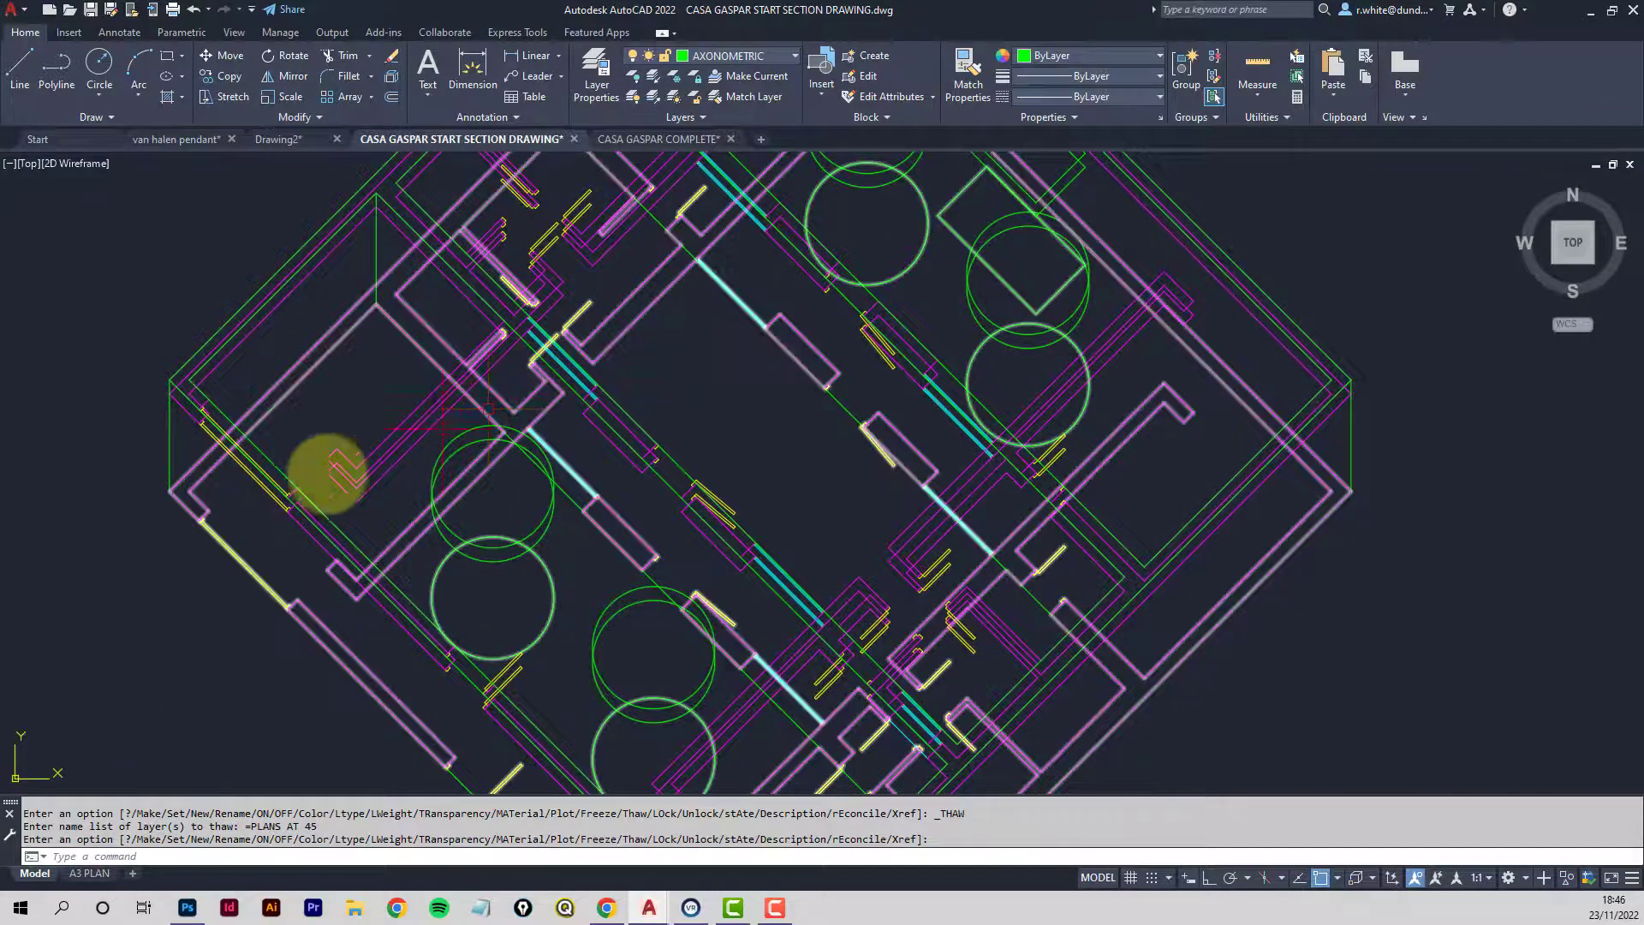
{"action": "scroll", "coordinate": [295, 463], "scroll_direction": "up", "scroll_amount": 3}
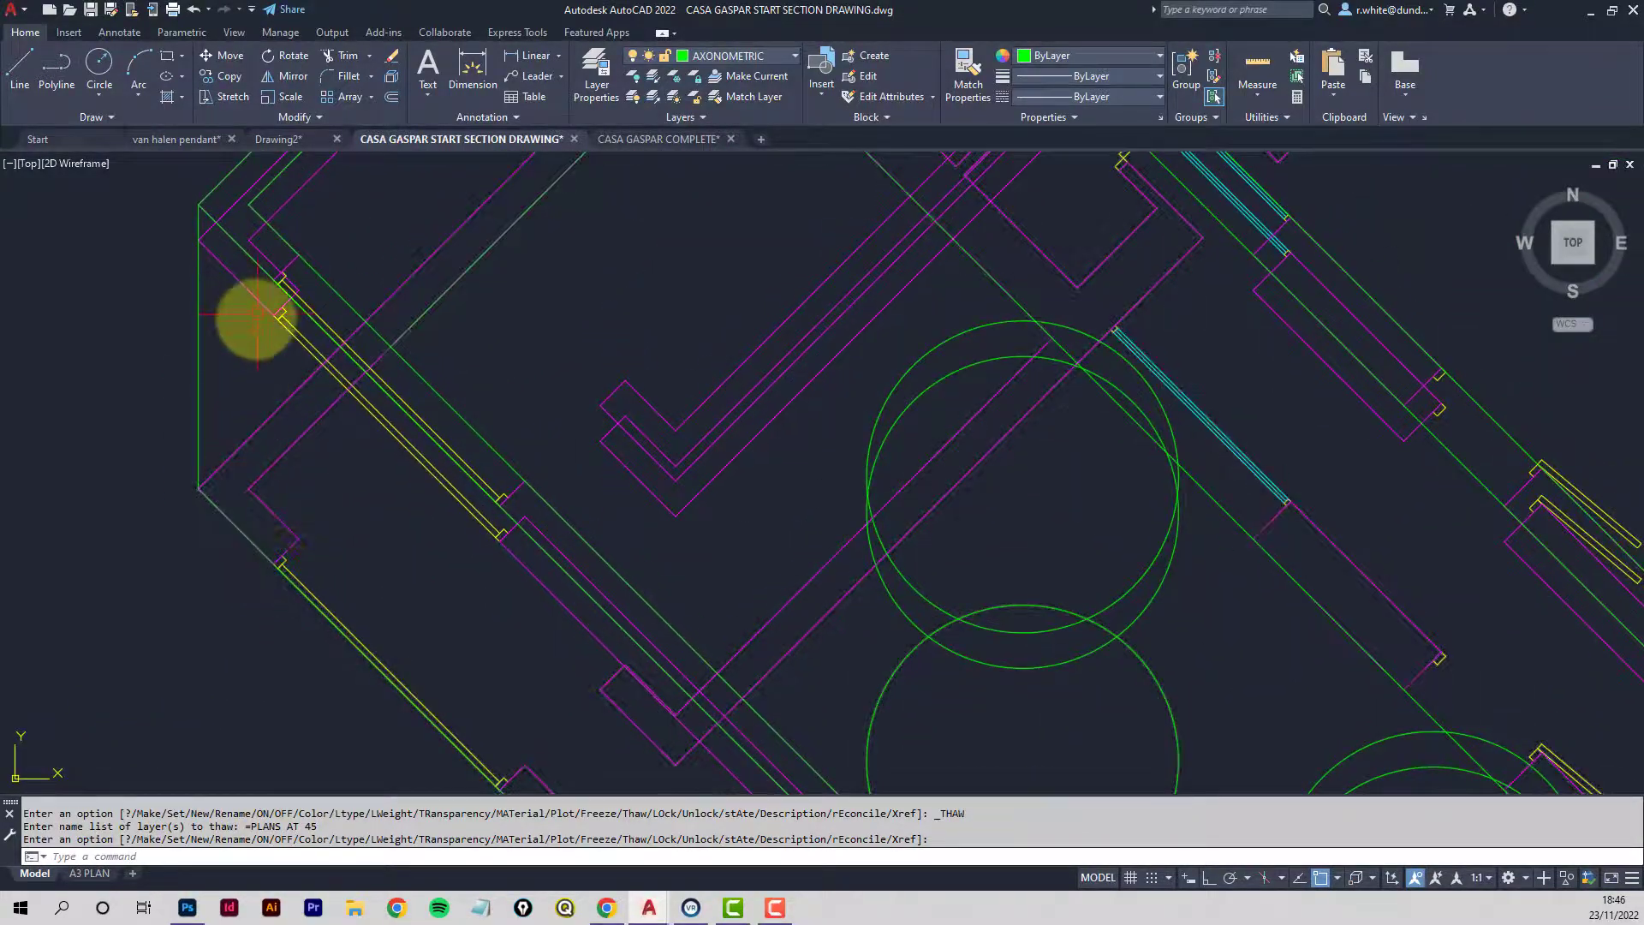
{"action": "left_click", "coordinate": [19, 69]}
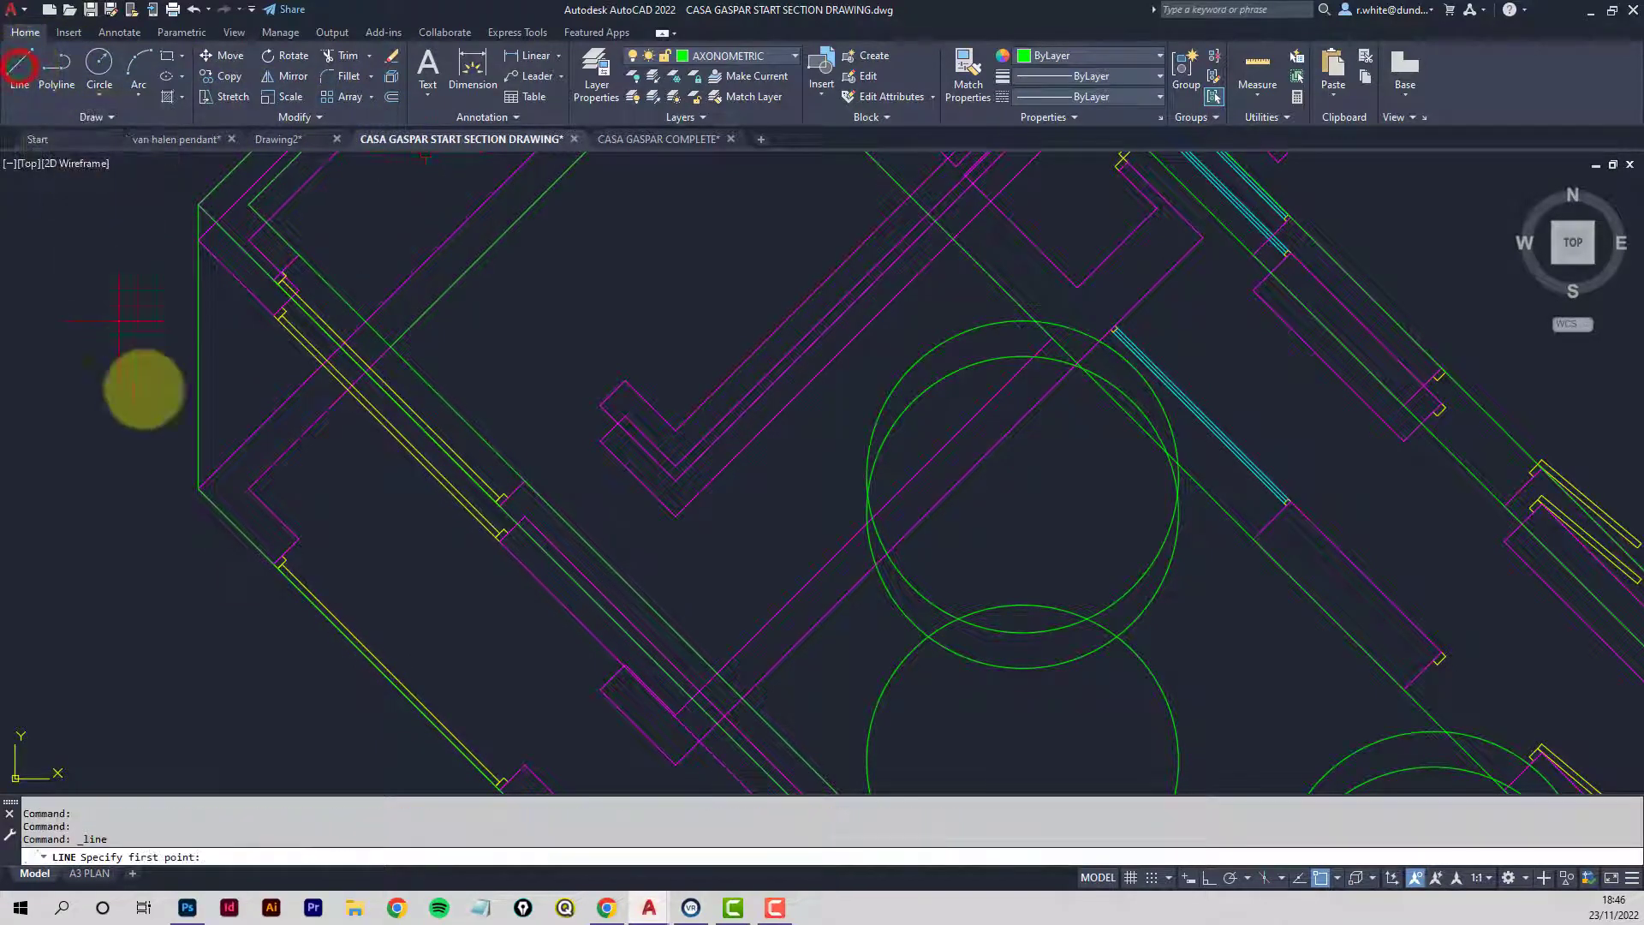
{"action": "scroll", "coordinate": [275, 558], "scroll_direction": "up", "scroll_amount": 3}
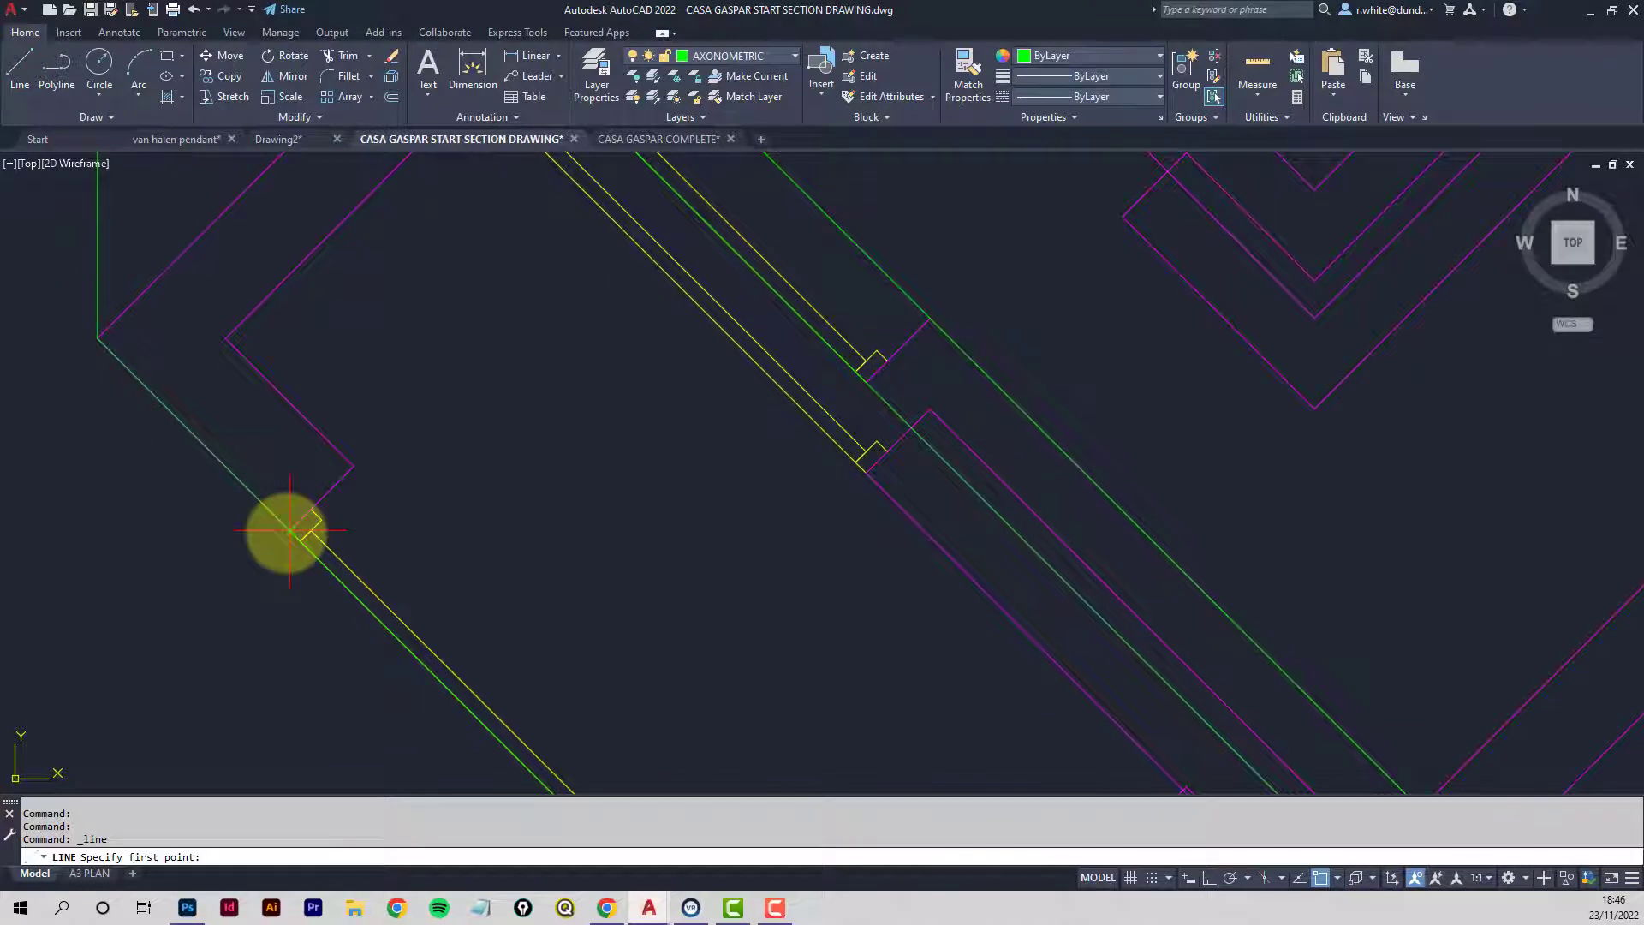
{"action": "scroll", "coordinate": [298, 435], "scroll_direction": "down", "scroll_amount": 1}
{"action": "middle_click_drag", "start_coordinate": [285, 335], "coordinate": [283, 595]}
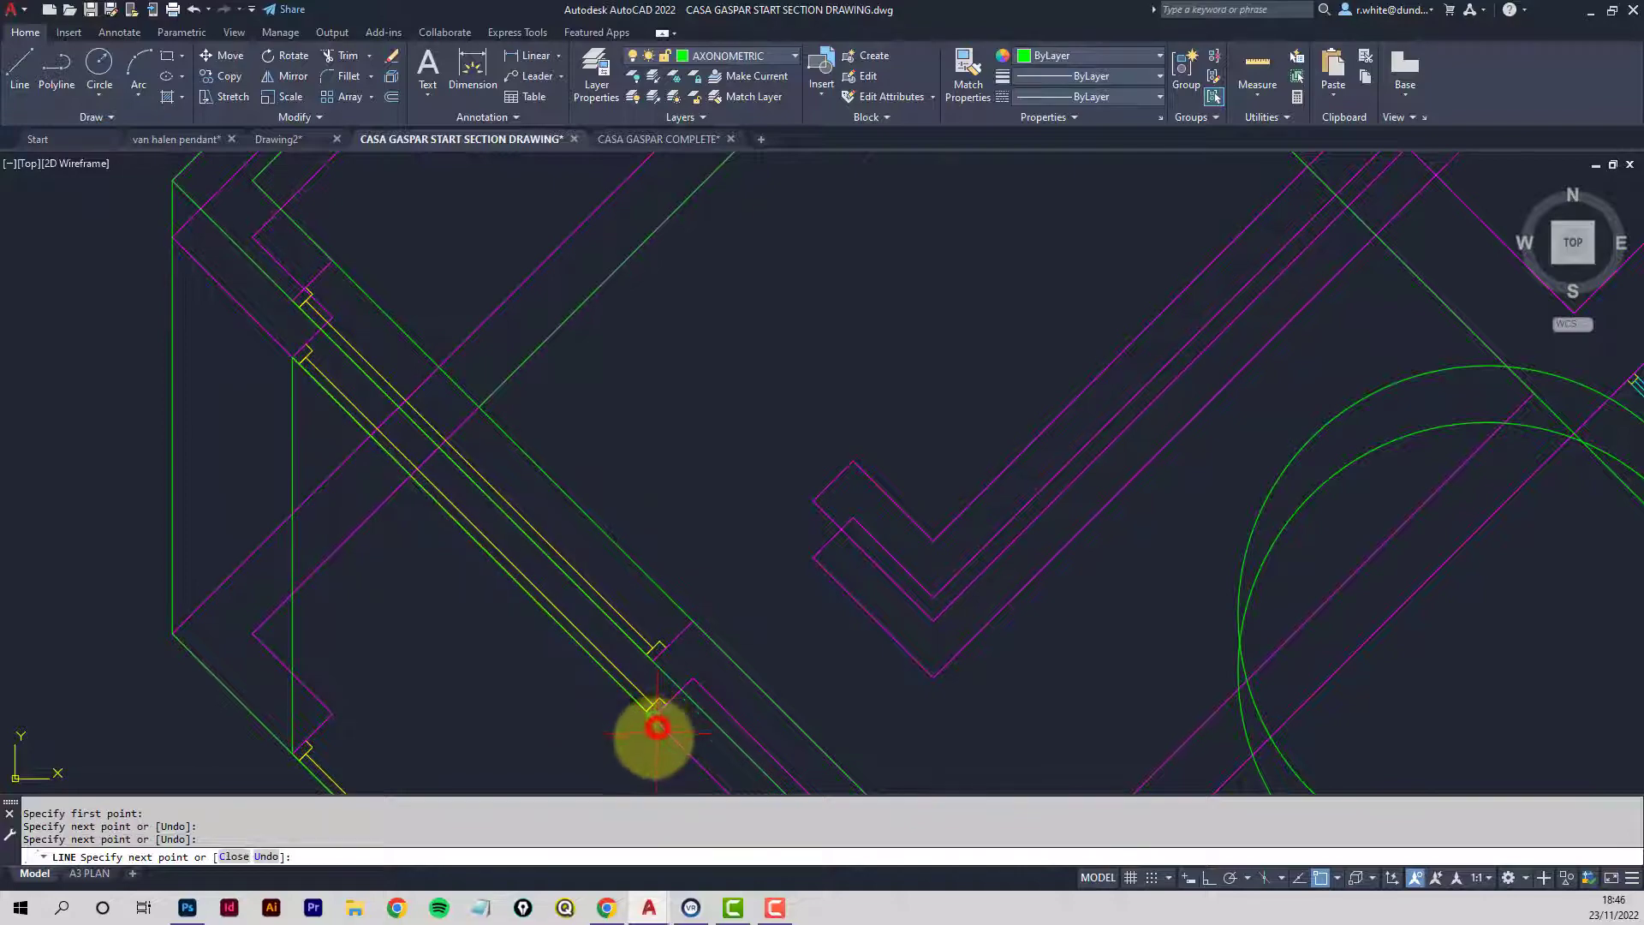
{"action": "scroll", "coordinate": [657, 733], "scroll_direction": "down", "scroll_amount": 1}
{"action": "middle_click_drag", "start_coordinate": [657, 733], "coordinate": [605, 390]}
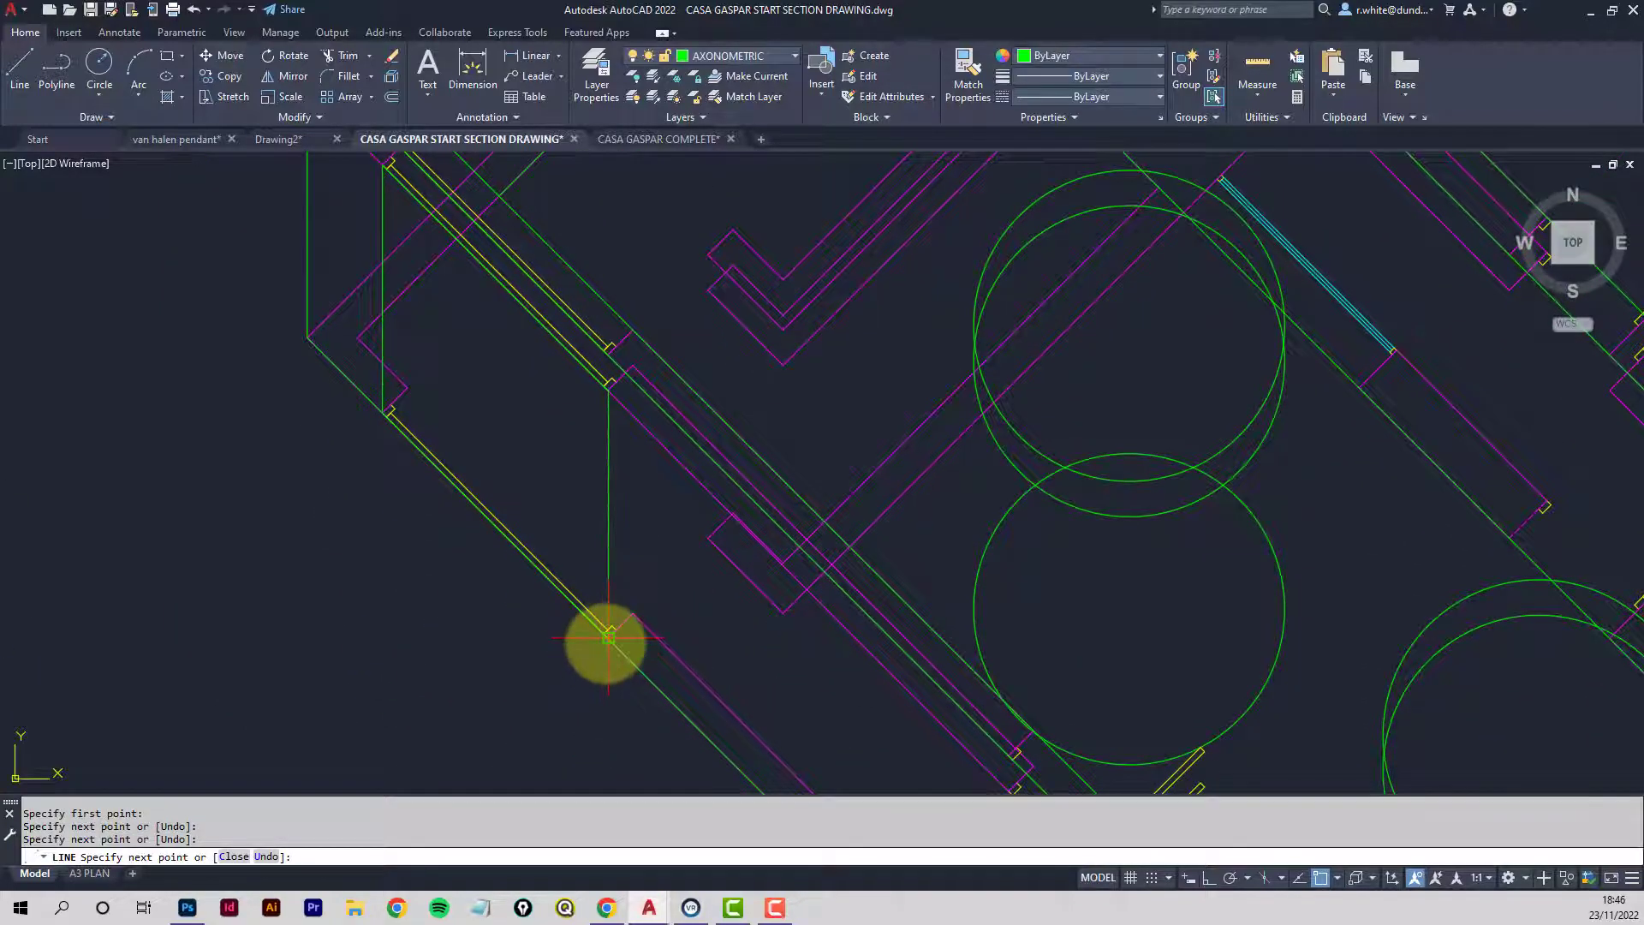
{"action": "key", "text": "Return"}
Draw the west jamb's base line across the wall thickness and the inner jamb vertical up to the matching corner of the upper plan copy.
{"action": "middle_click_drag", "start_coordinate": [451, 415], "coordinate": [426, 513]}
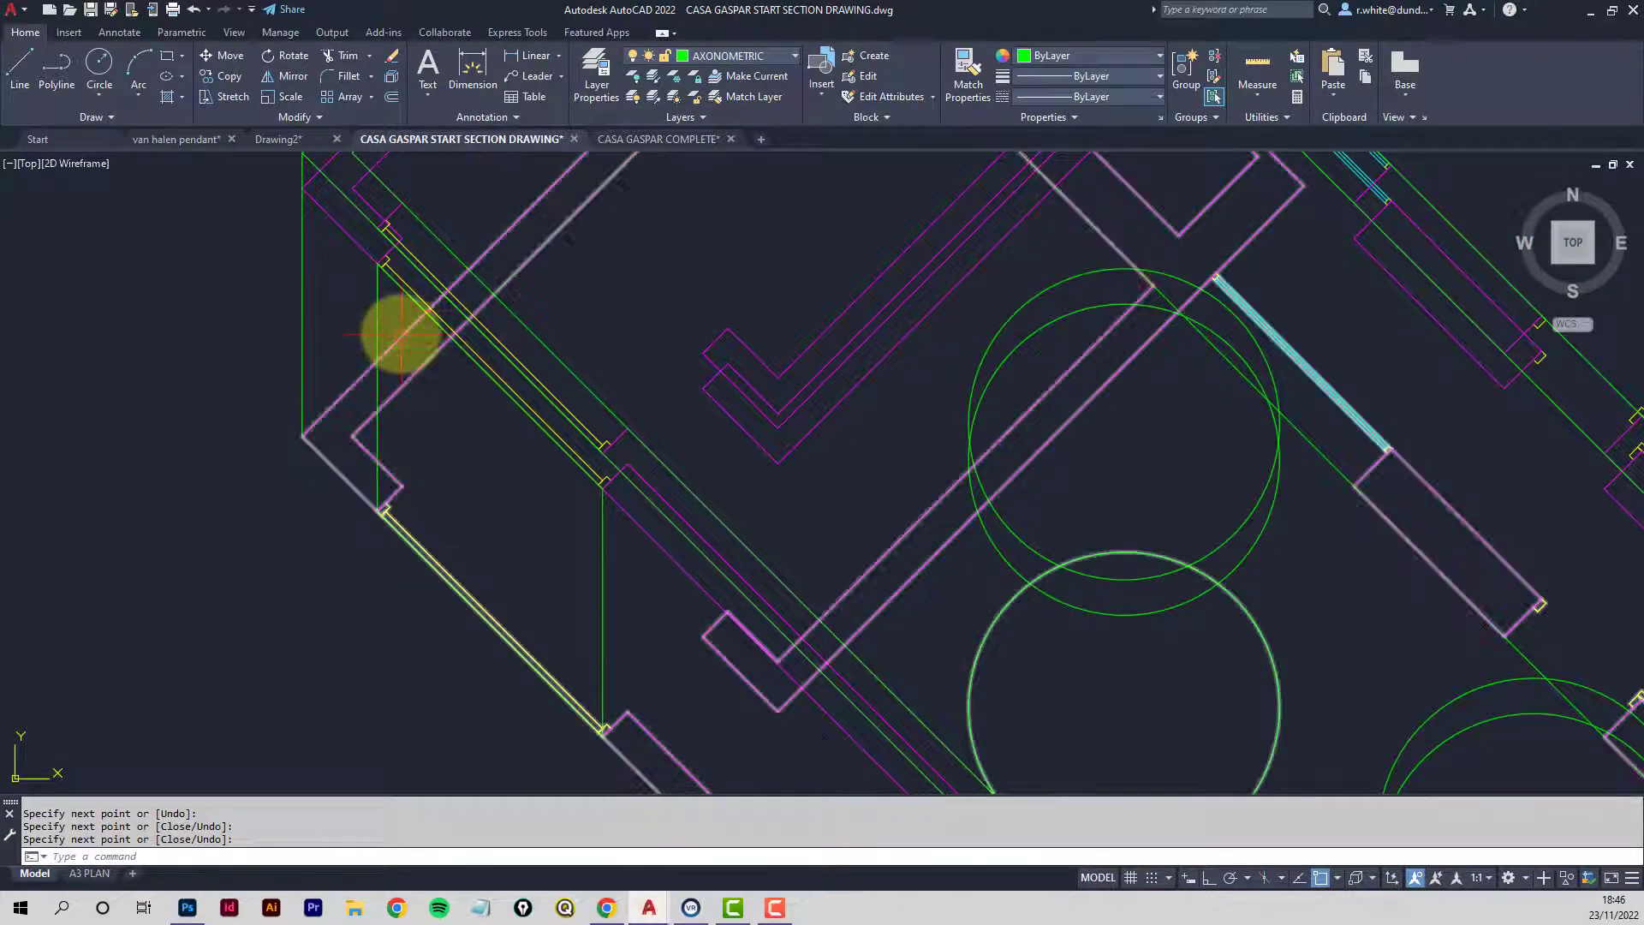
{"action": "middle_click_drag", "start_coordinate": [433, 377], "coordinate": [427, 439]}
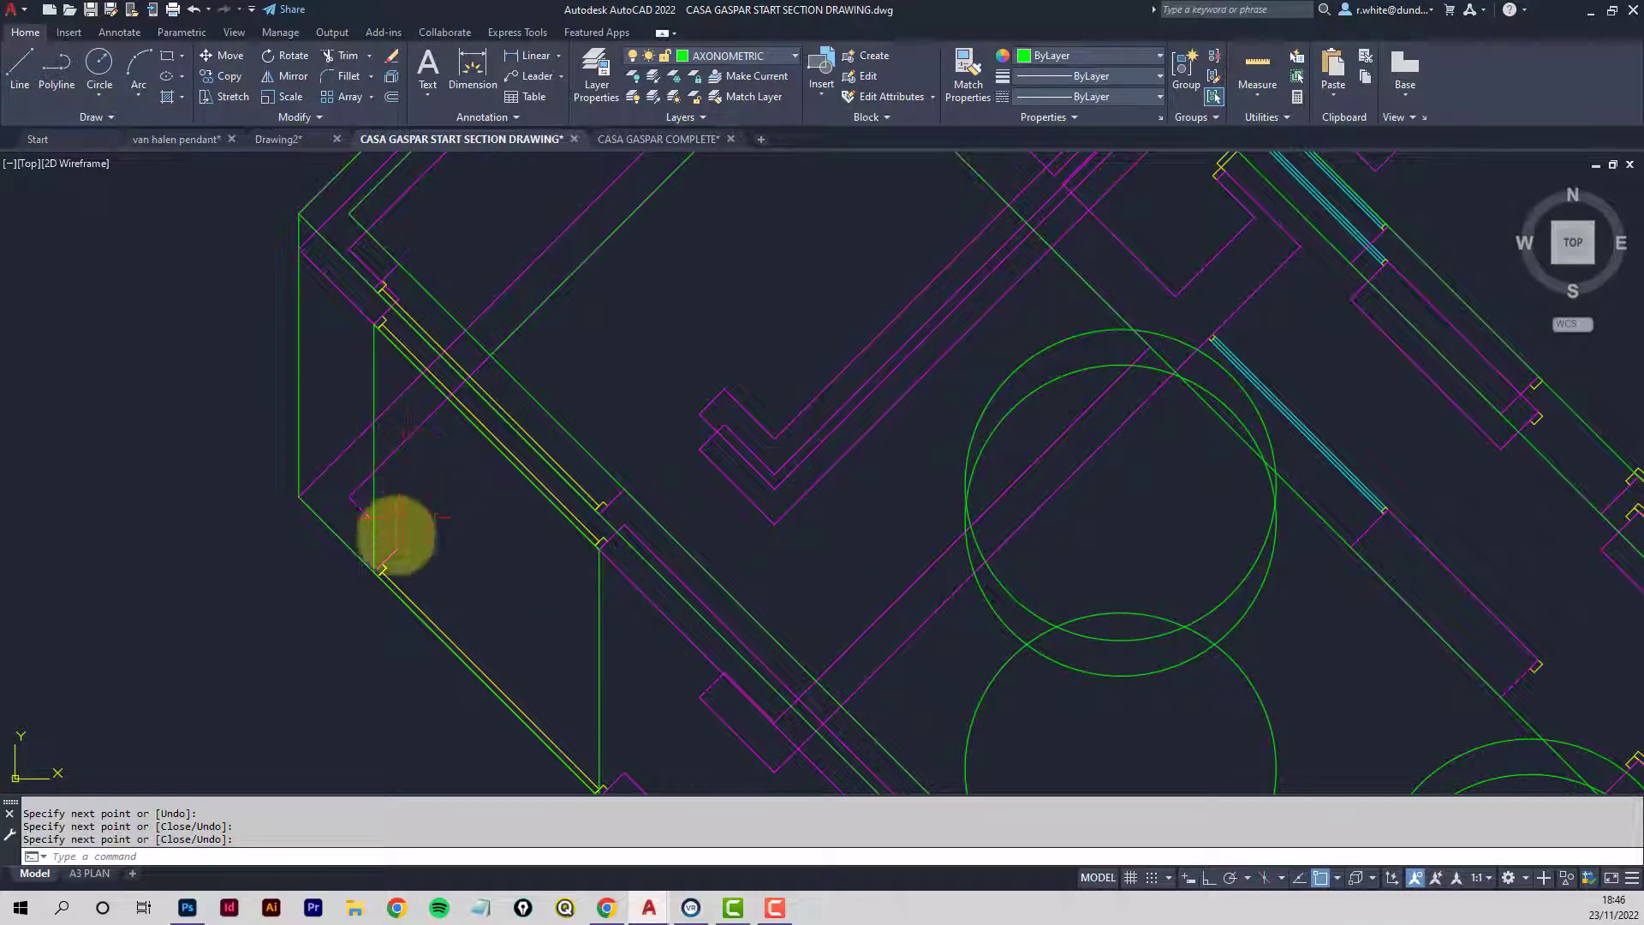
{"action": "left_click", "coordinate": [21, 70]}
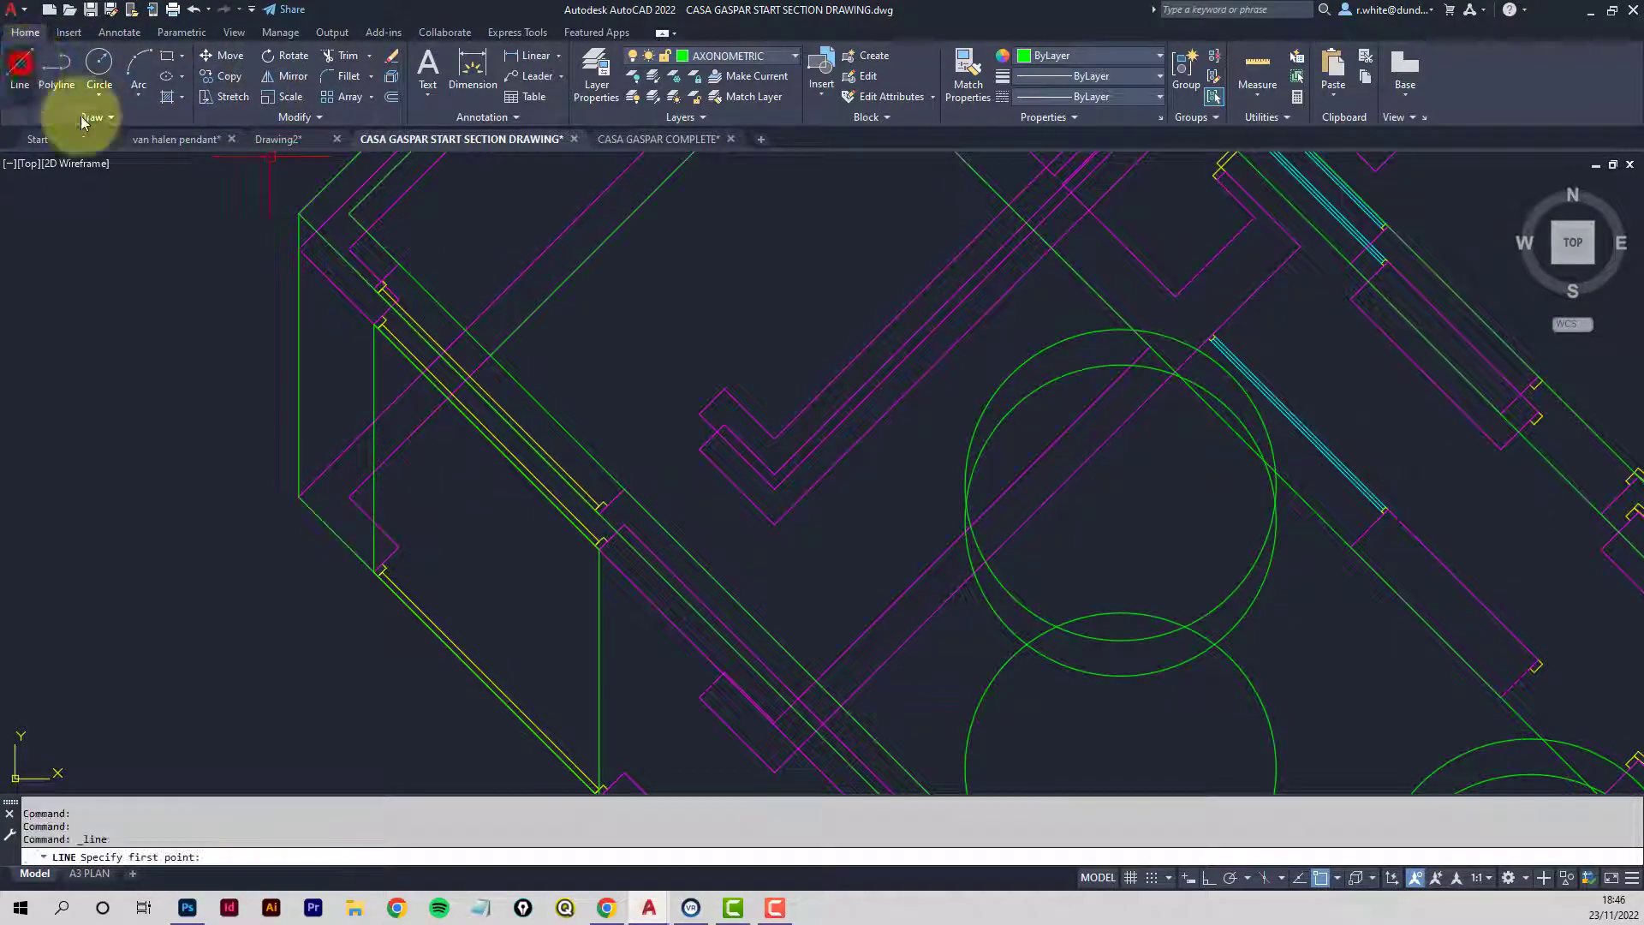
{"action": "scroll", "coordinate": [369, 552], "scroll_direction": "up", "scroll_amount": 5}
{"action": "left_click", "coordinate": [340, 647]}
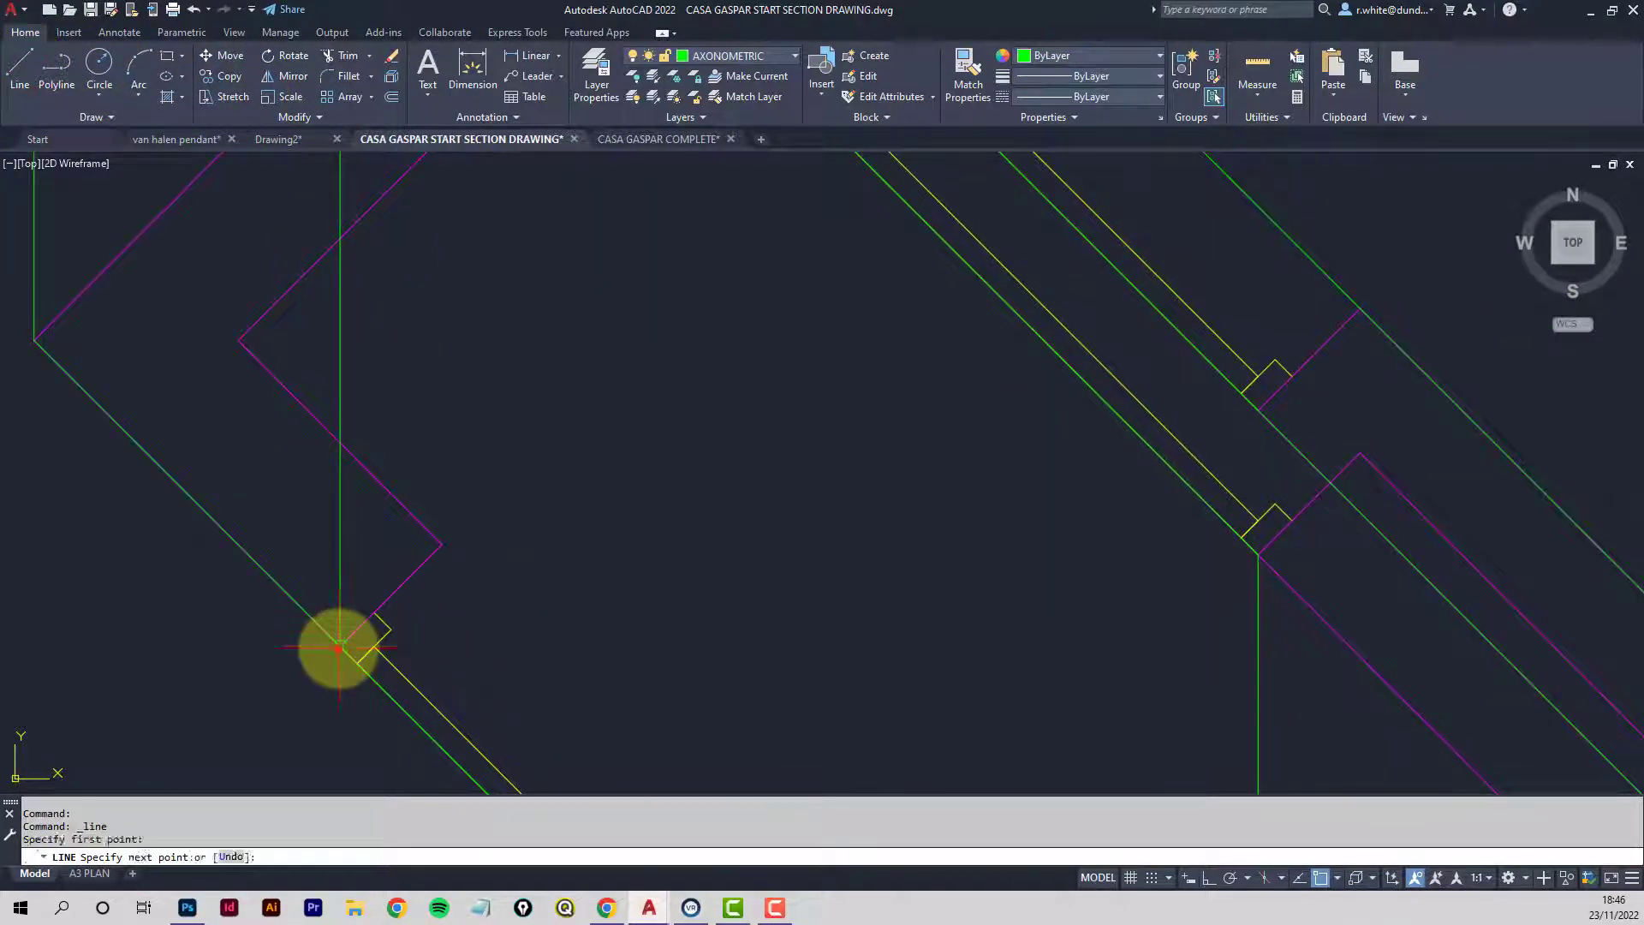
{"action": "left_click", "coordinate": [441, 544]}
{"action": "scroll", "coordinate": [470, 385], "scroll_direction": "down", "scroll_amount": 4}
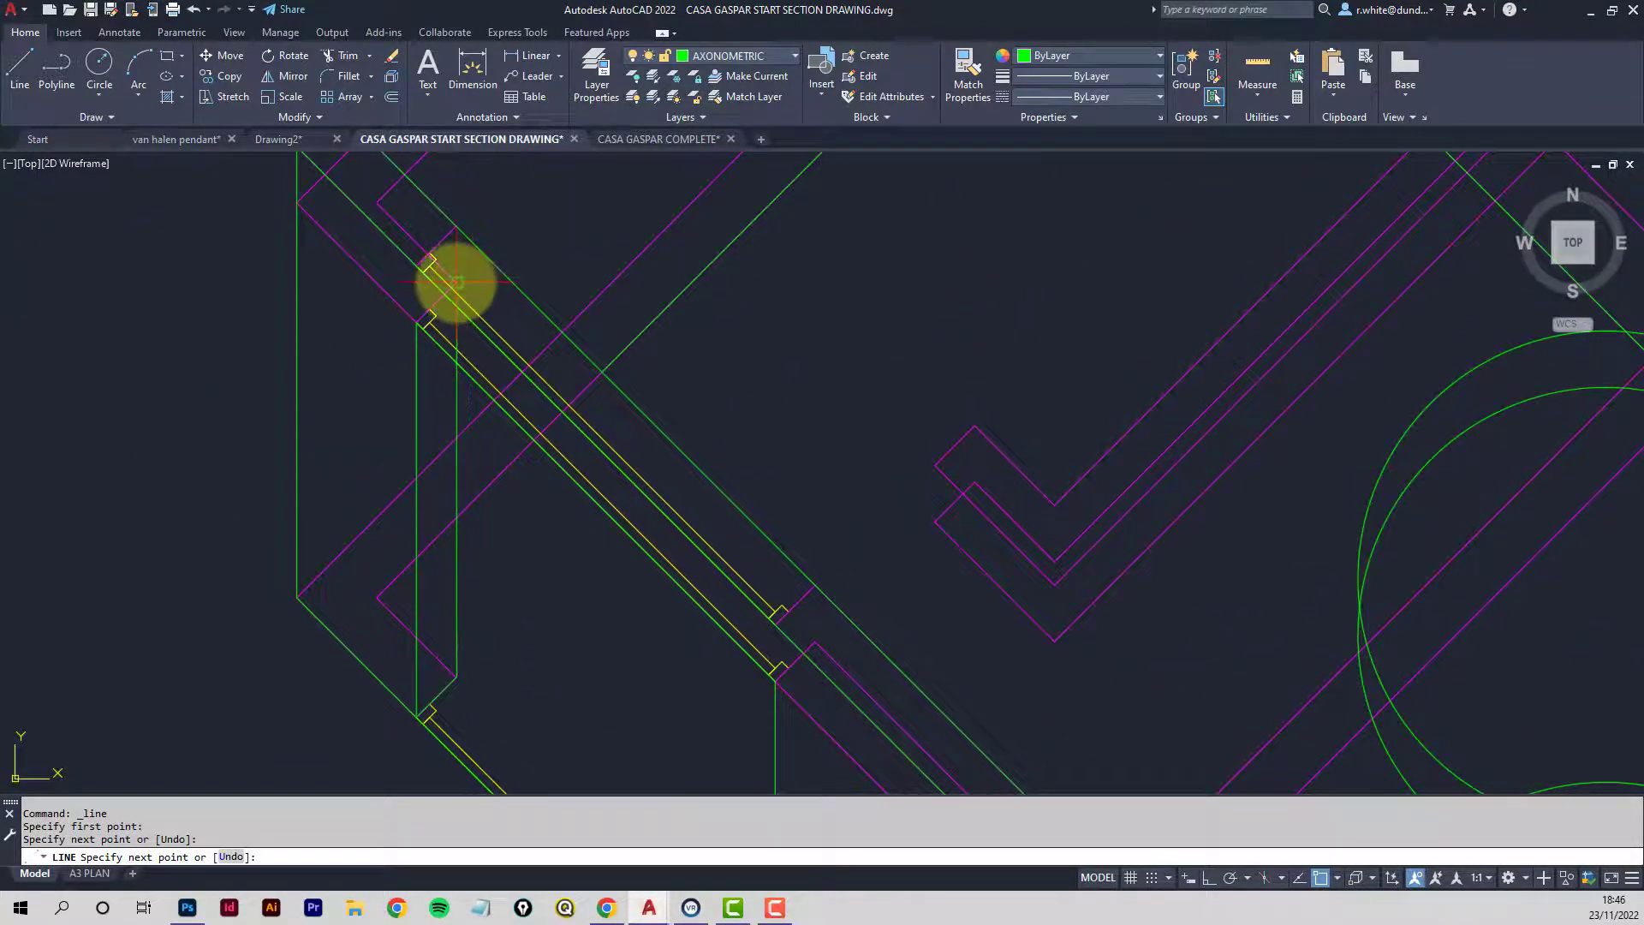
{"action": "left_click", "coordinate": [458, 283]}
{"action": "key", "text": "Return"}
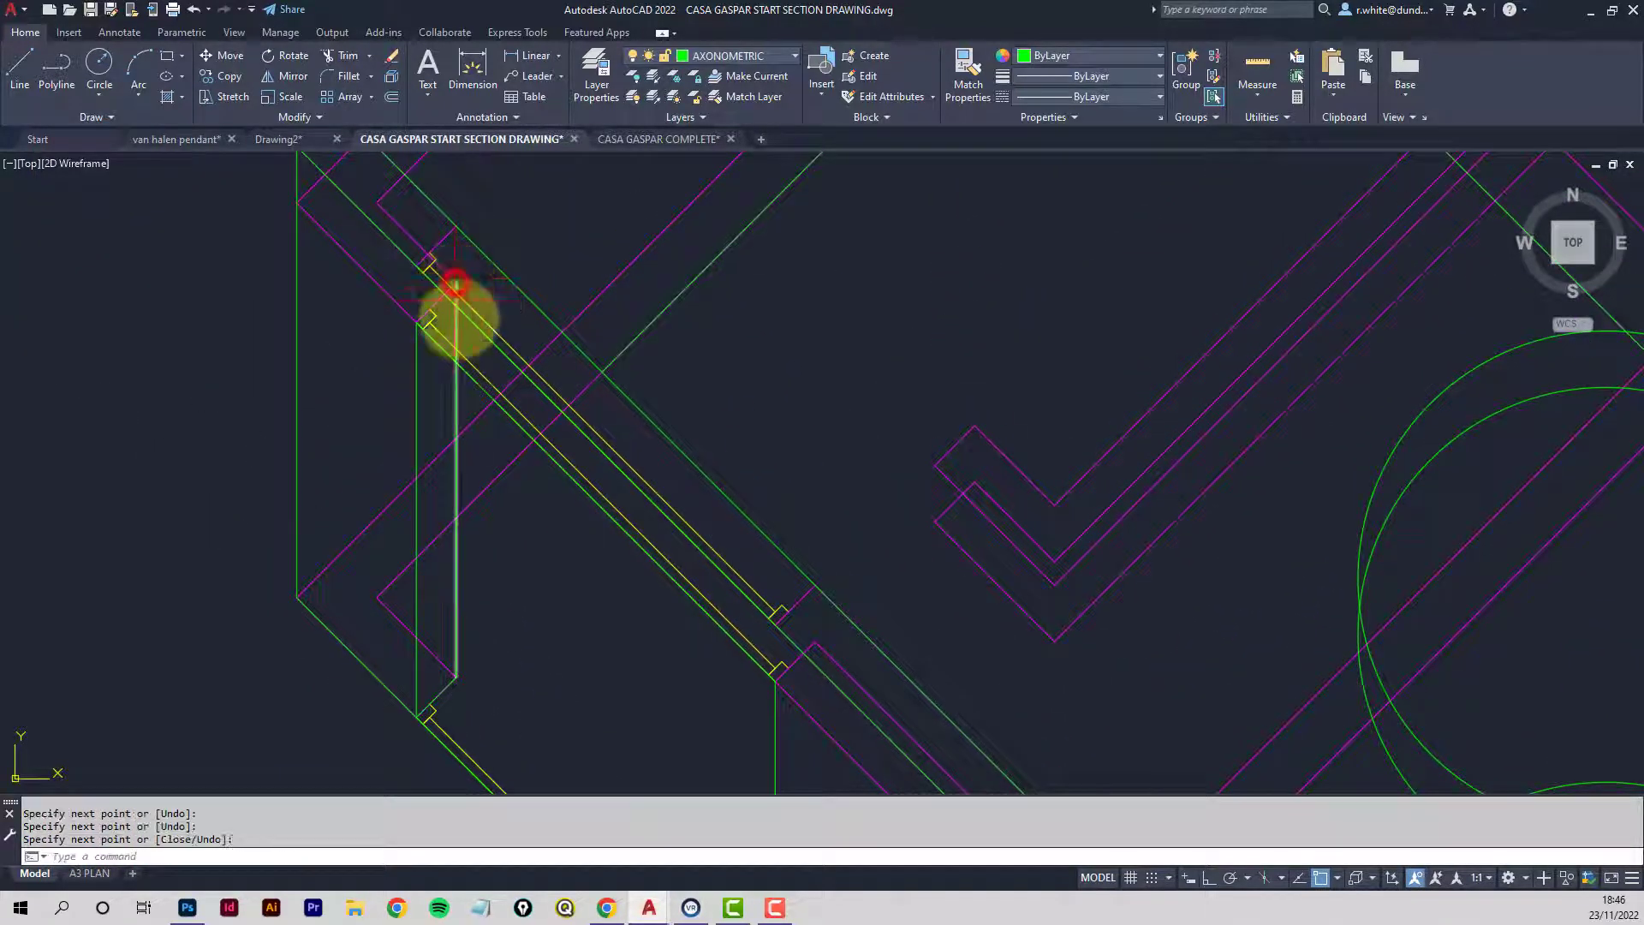
Shorten the inner jamb vertical so its upper end meets the opening's head line.
{"action": "scroll", "coordinate": [458, 328], "scroll_direction": "up", "scroll_amount": 4}
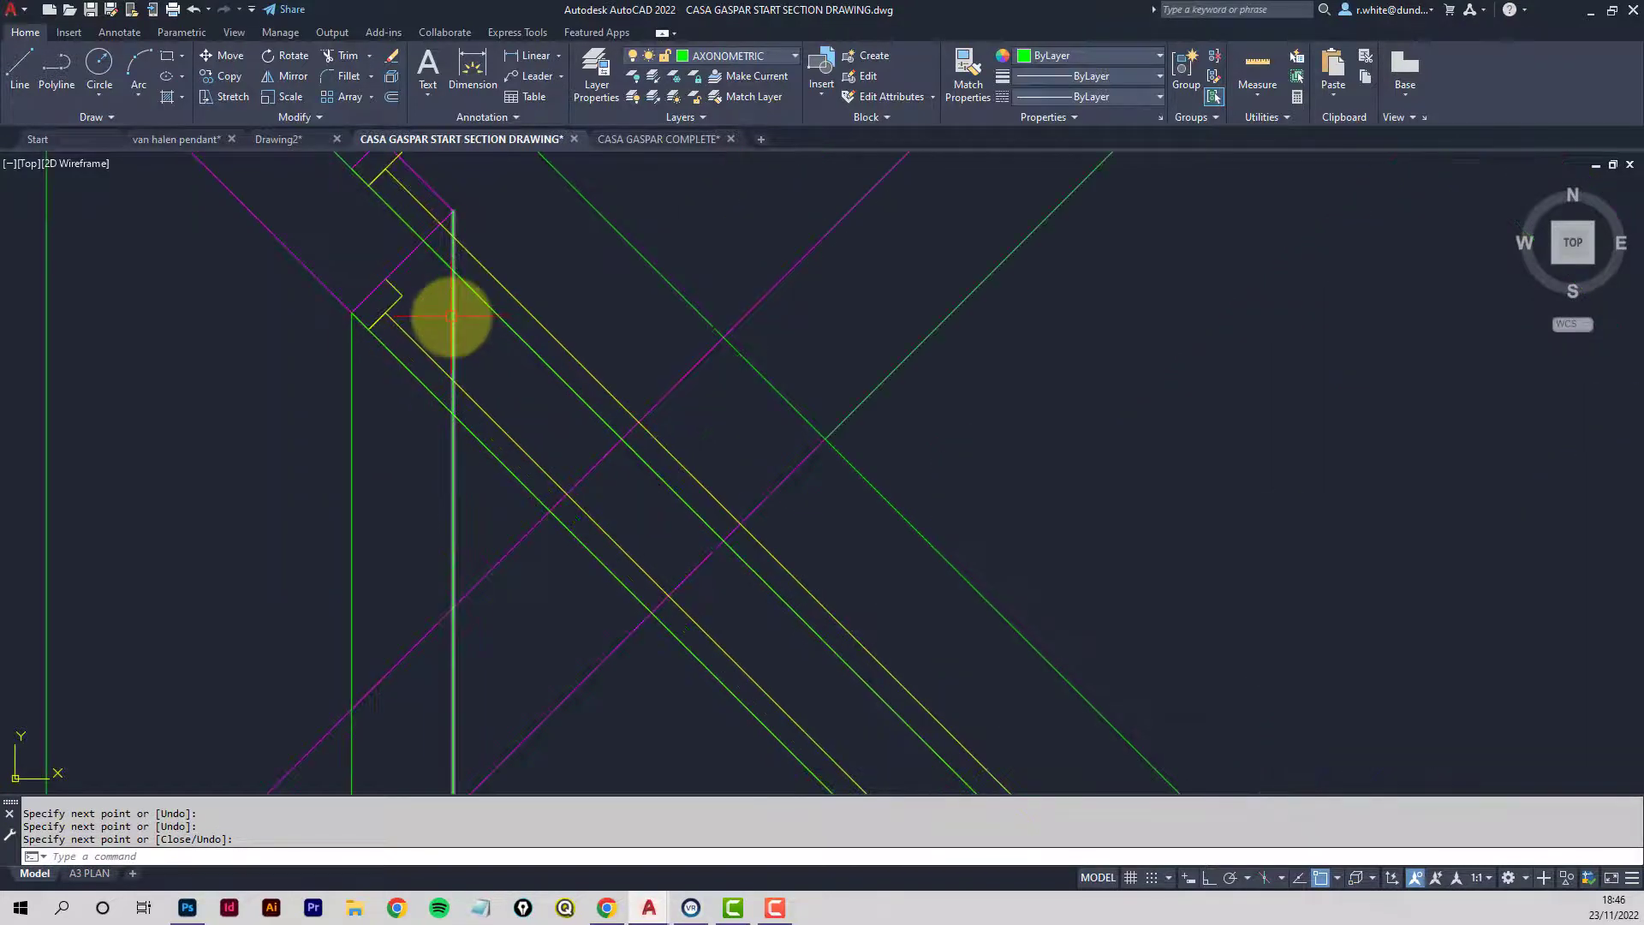
{"action": "left_click", "coordinate": [453, 314]}
{"action": "left_click", "coordinate": [453, 210]}
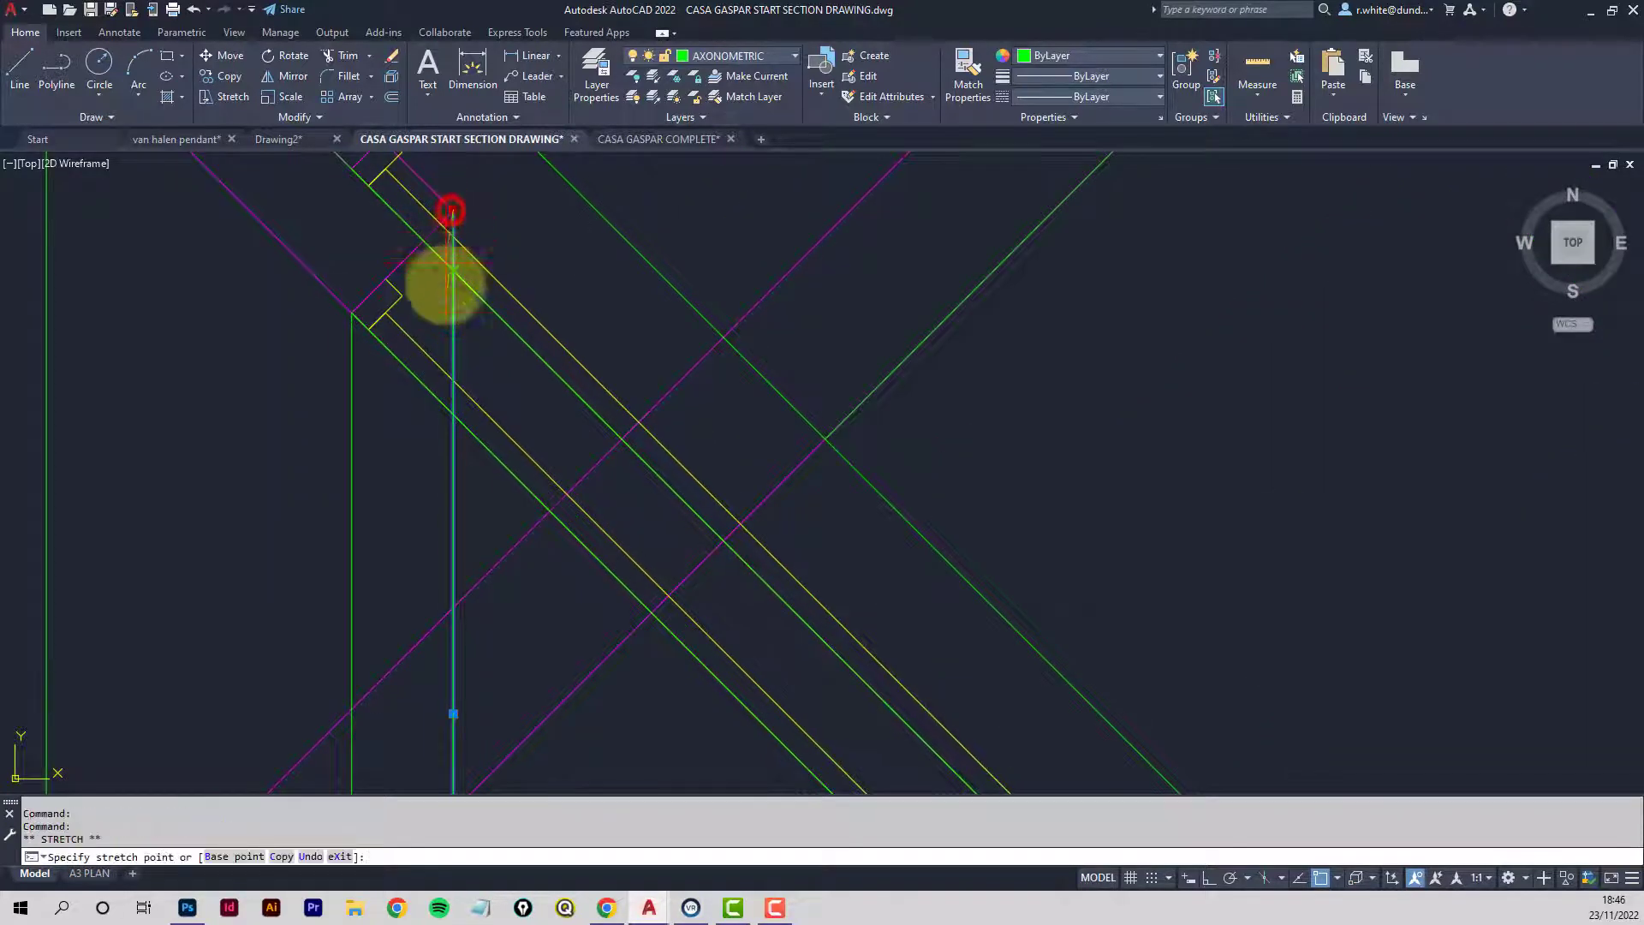
{"action": "scroll", "coordinate": [453, 417], "scroll_direction": "down", "scroll_amount": 2}
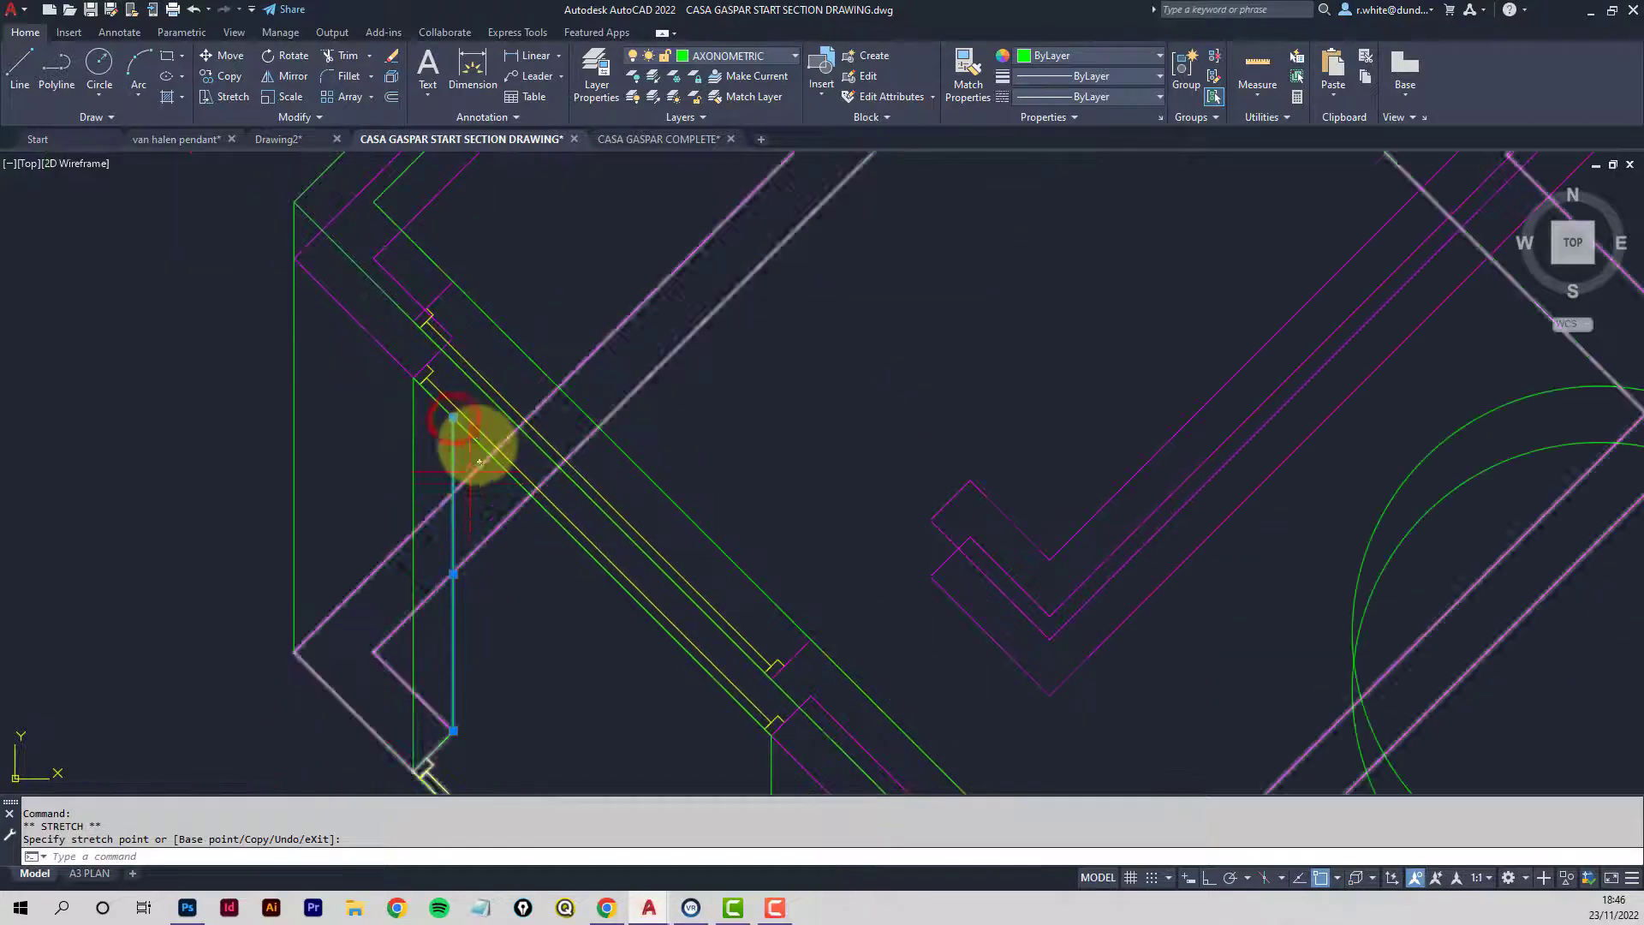
{"action": "middle_click_drag", "start_coordinate": [477, 445], "coordinate": [516, 336]}
{"action": "key", "text": "Escape"}
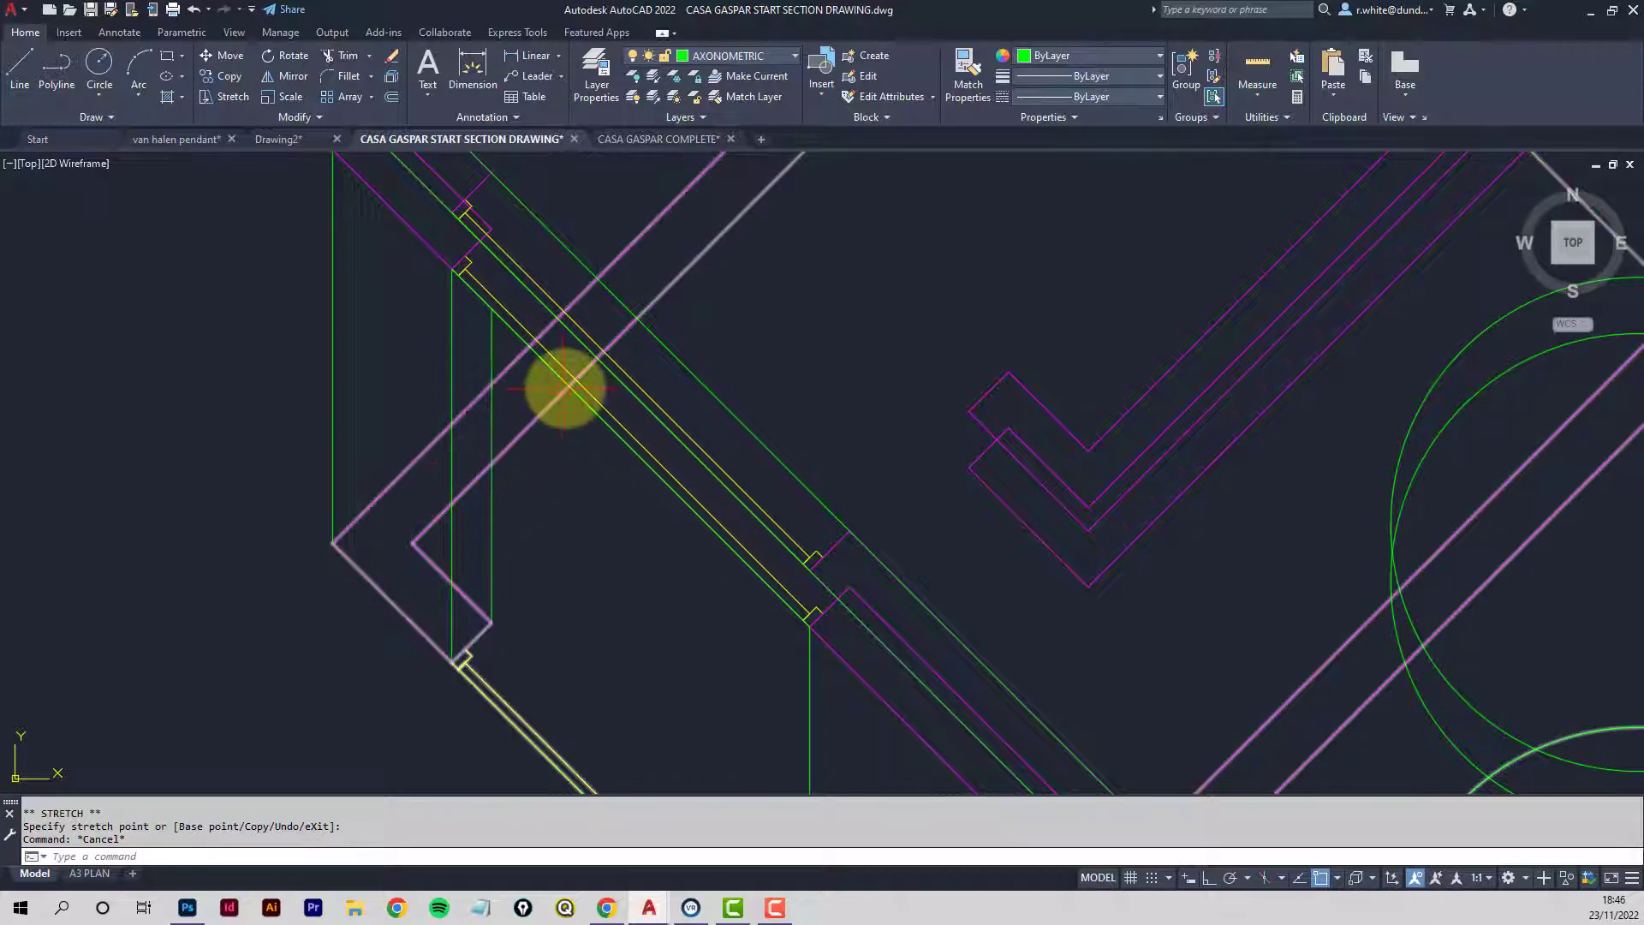
Extend the northwest wall's inner base line southwest to meet the inner jamb vertical of the opening.
{"action": "left_click", "coordinate": [646, 311]}
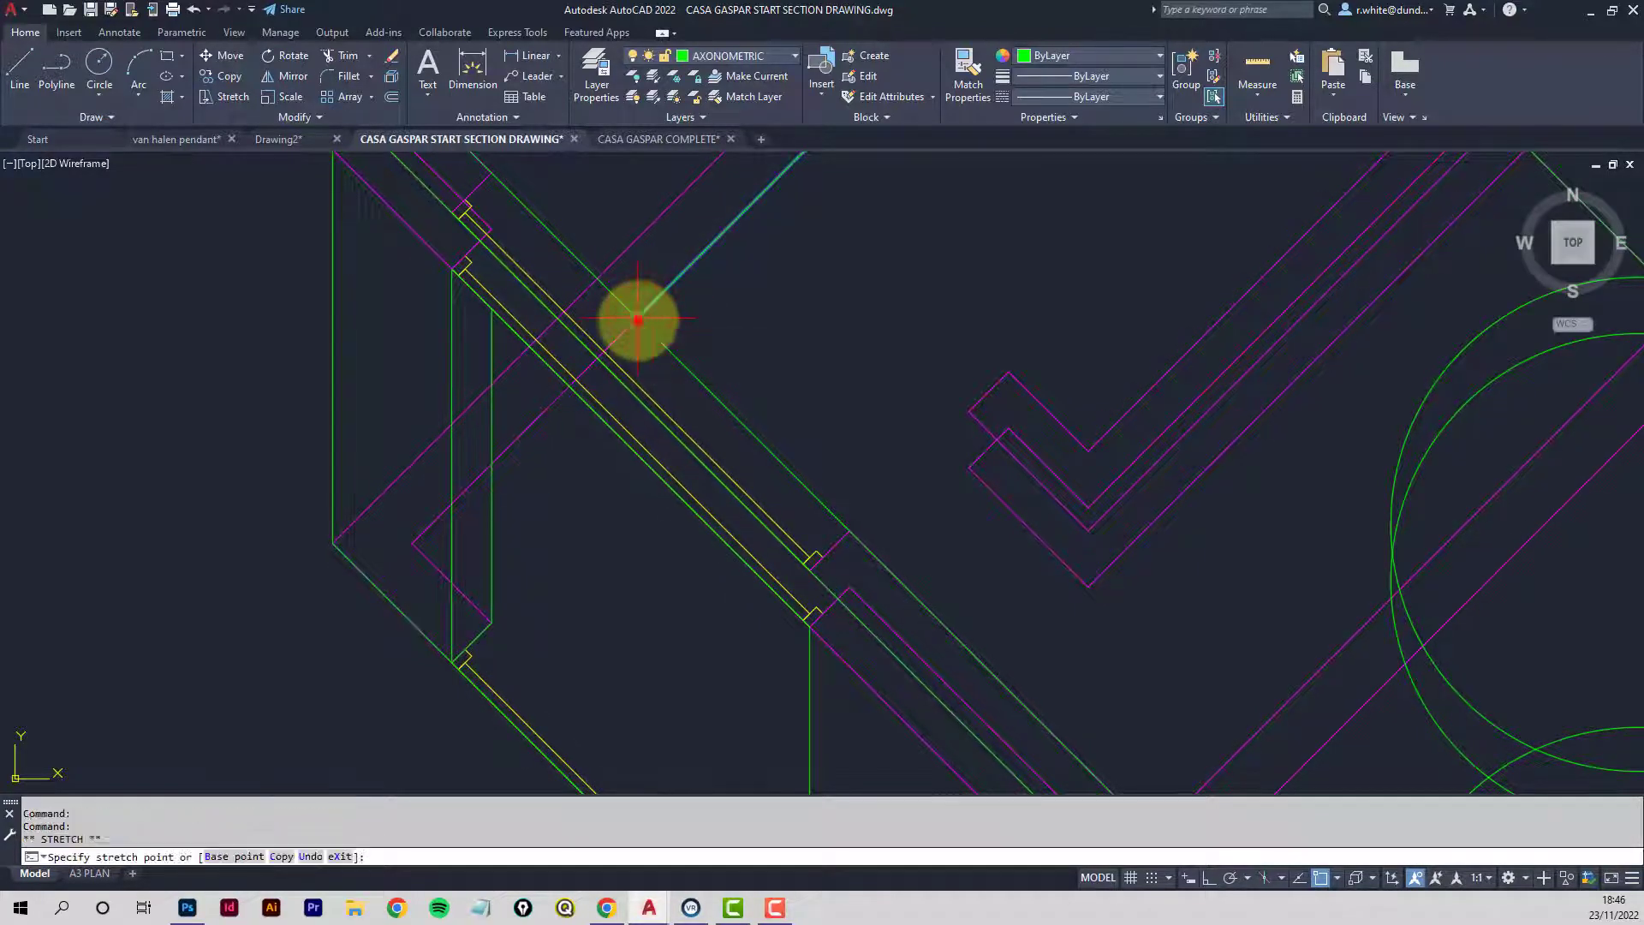
{"action": "left_click", "coordinate": [491, 463]}
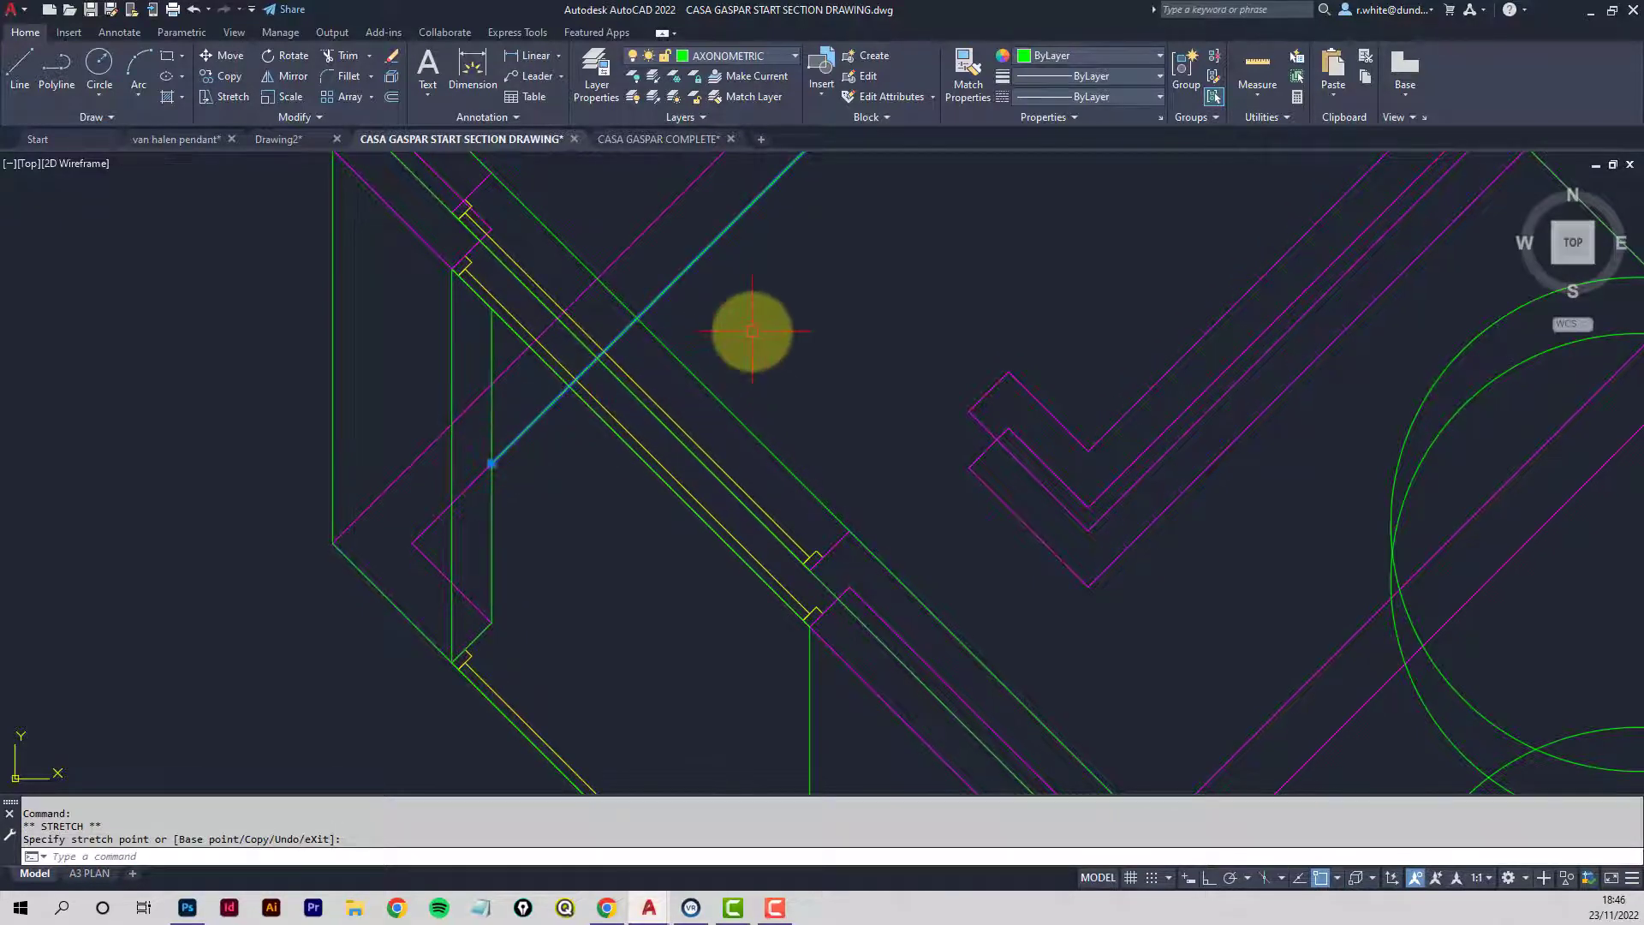
{"action": "key", "text": "Escape"}
{"action": "scroll", "coordinate": [631, 349], "scroll_direction": "up", "scroll_amount": 5}
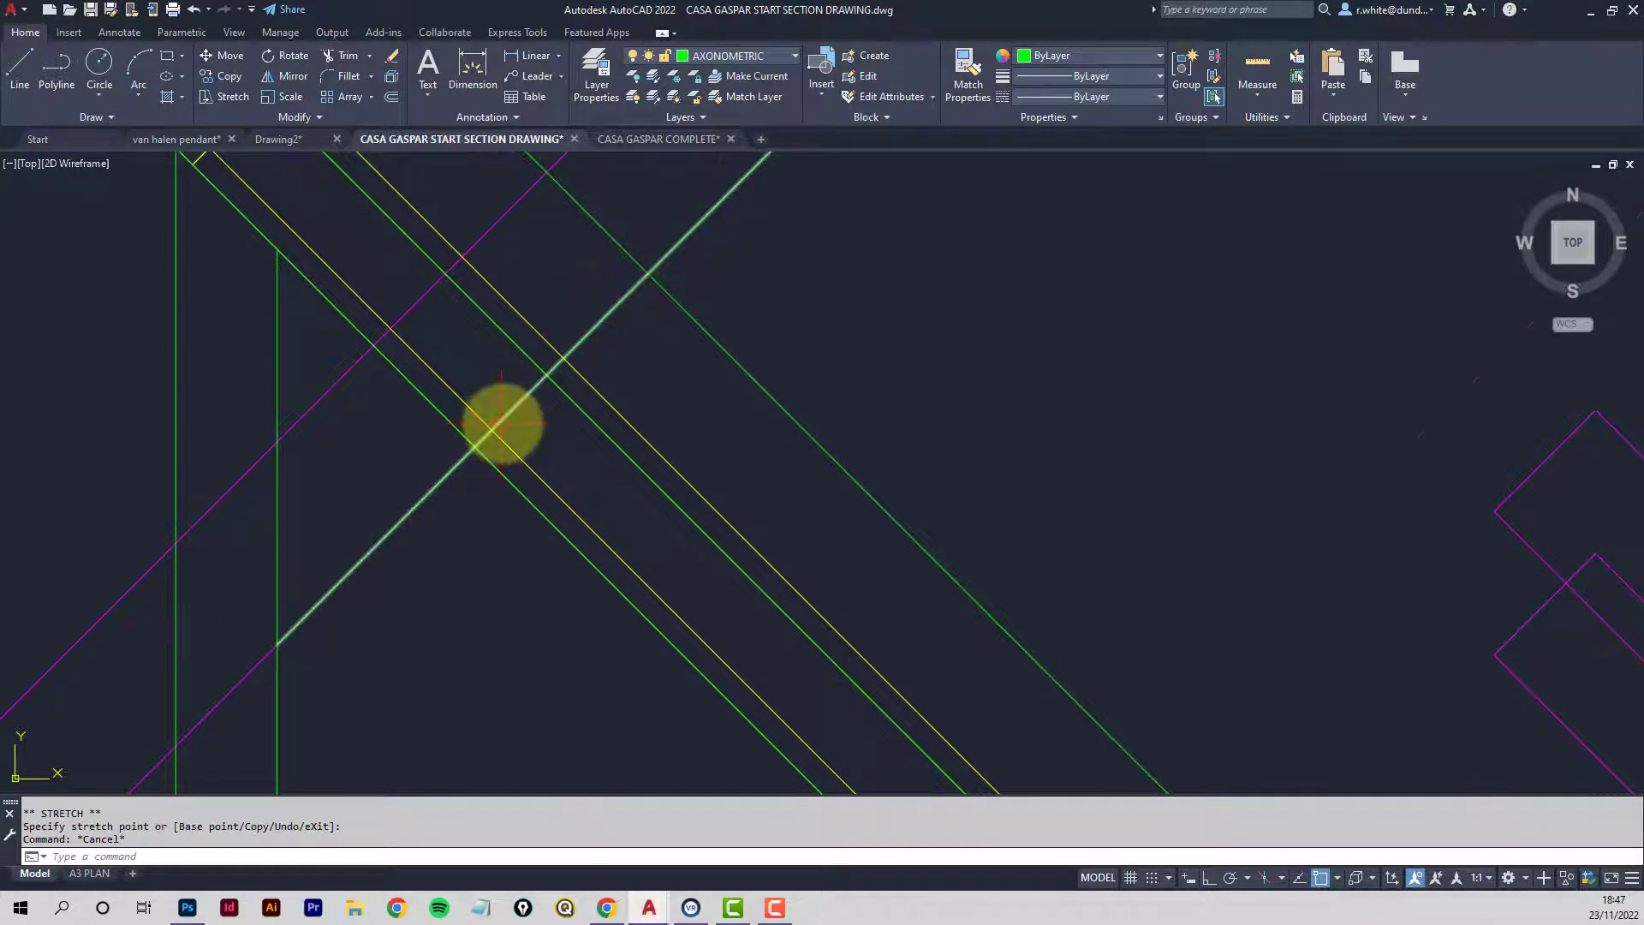
{"action": "scroll", "coordinate": [501, 423], "scroll_direction": "down", "scroll_amount": 4}
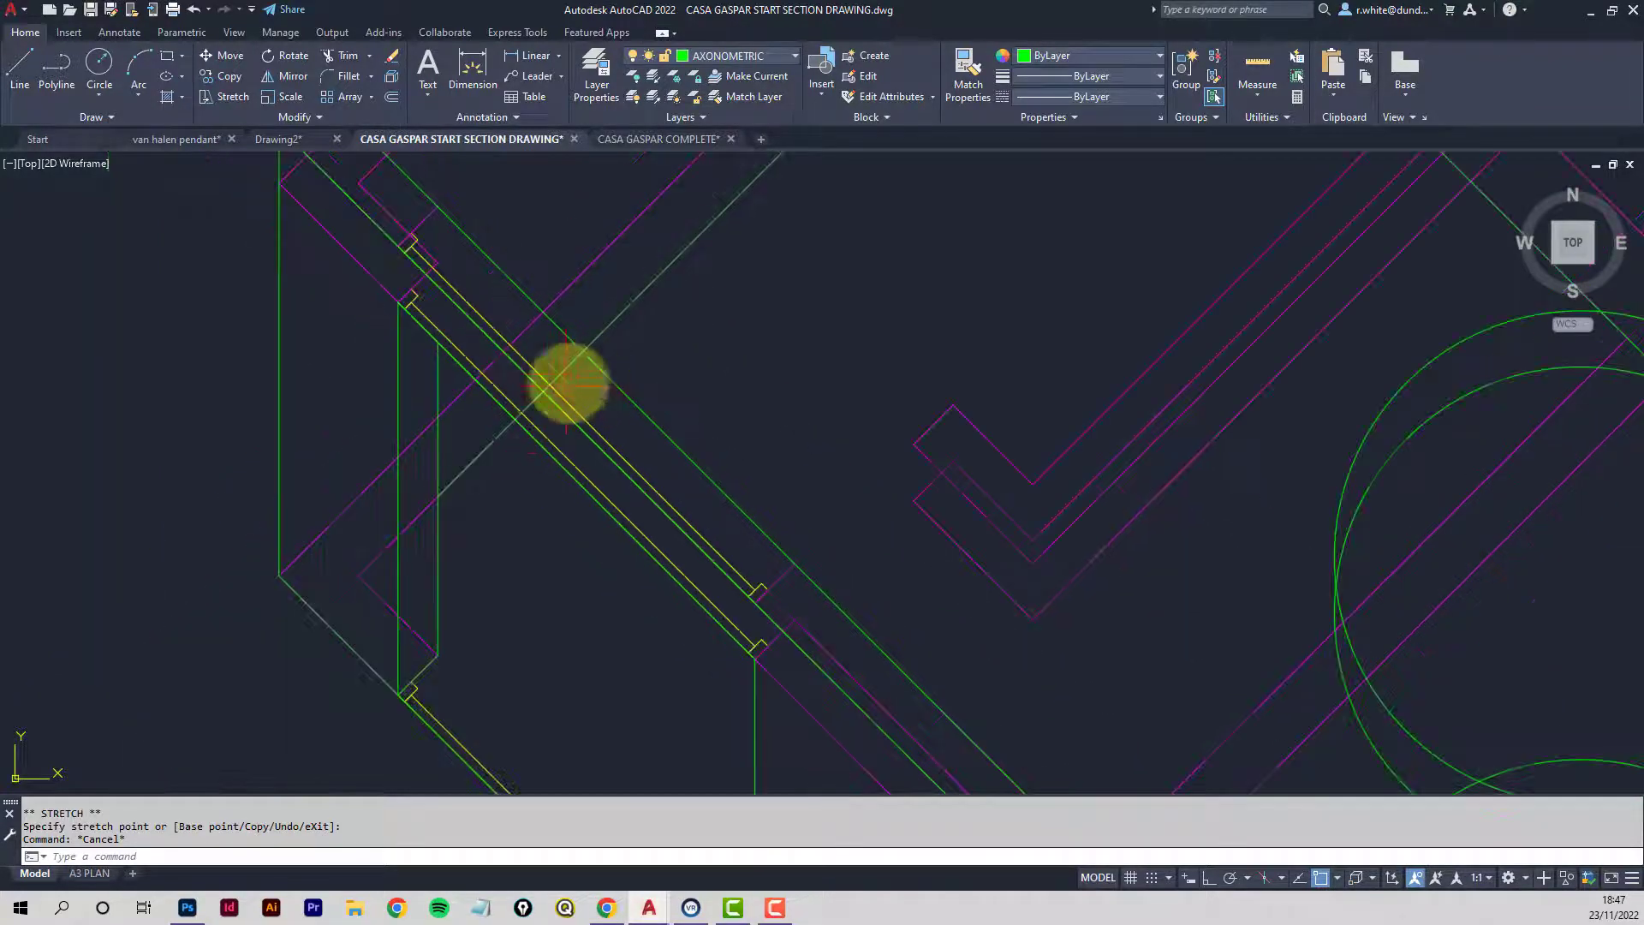
Freeze the PLANS AT 45 layer to hide the rotated plan copies.
{"action": "left_click", "coordinate": [795, 54]}
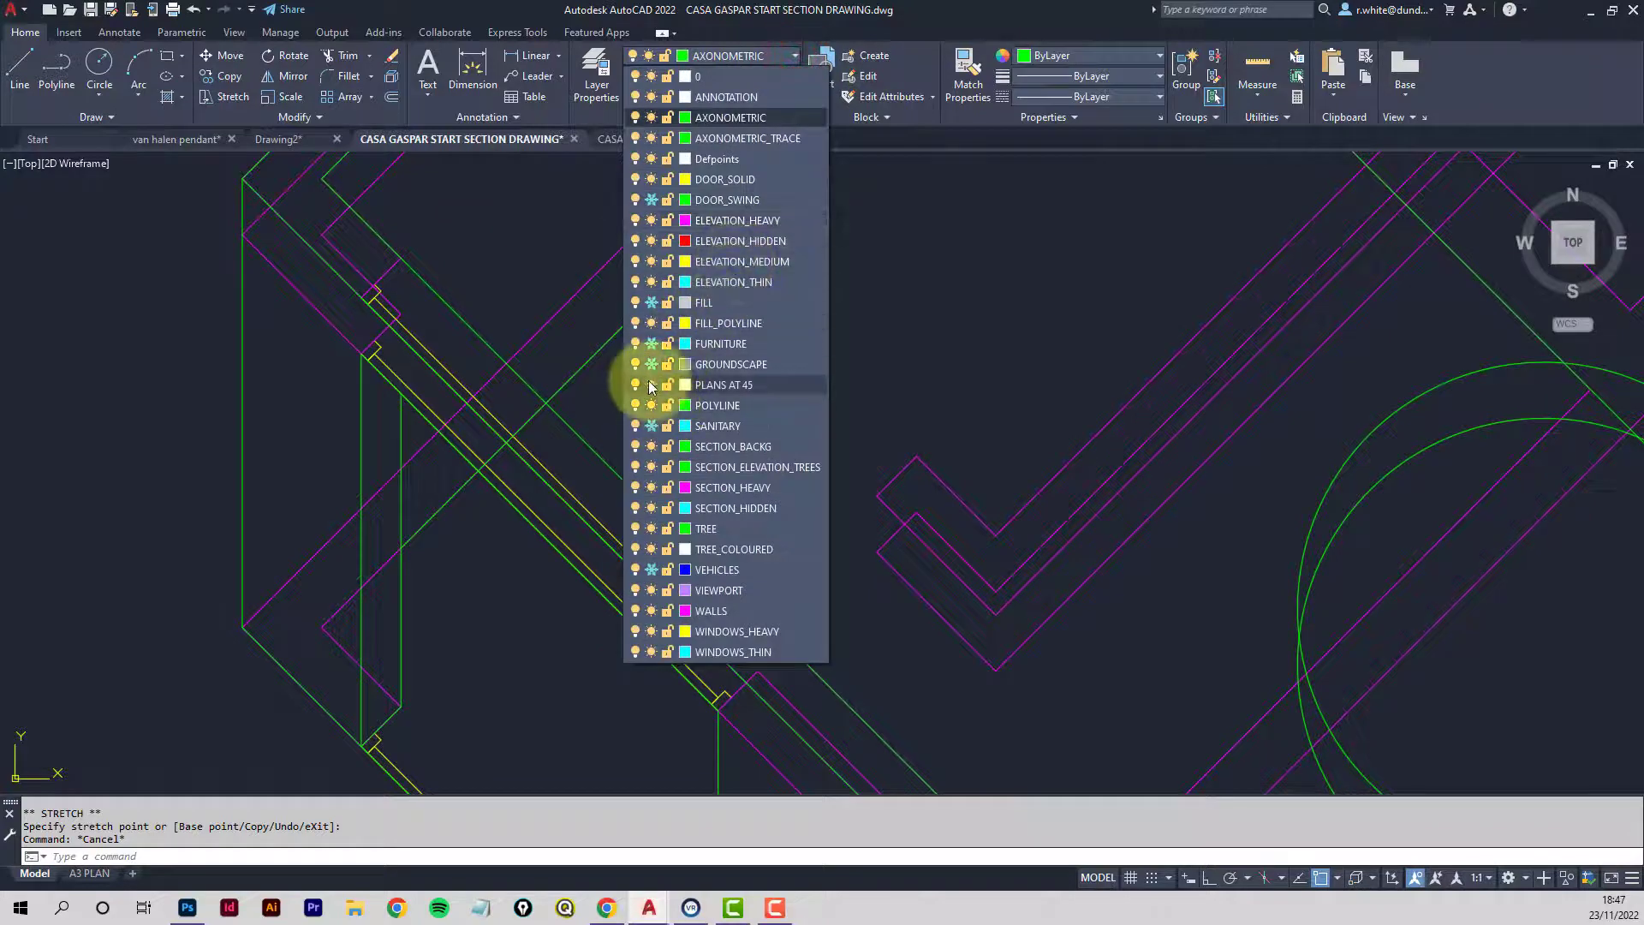
{"action": "left_click", "coordinate": [652, 390]}
{"action": "left_click", "coordinate": [584, 420]}
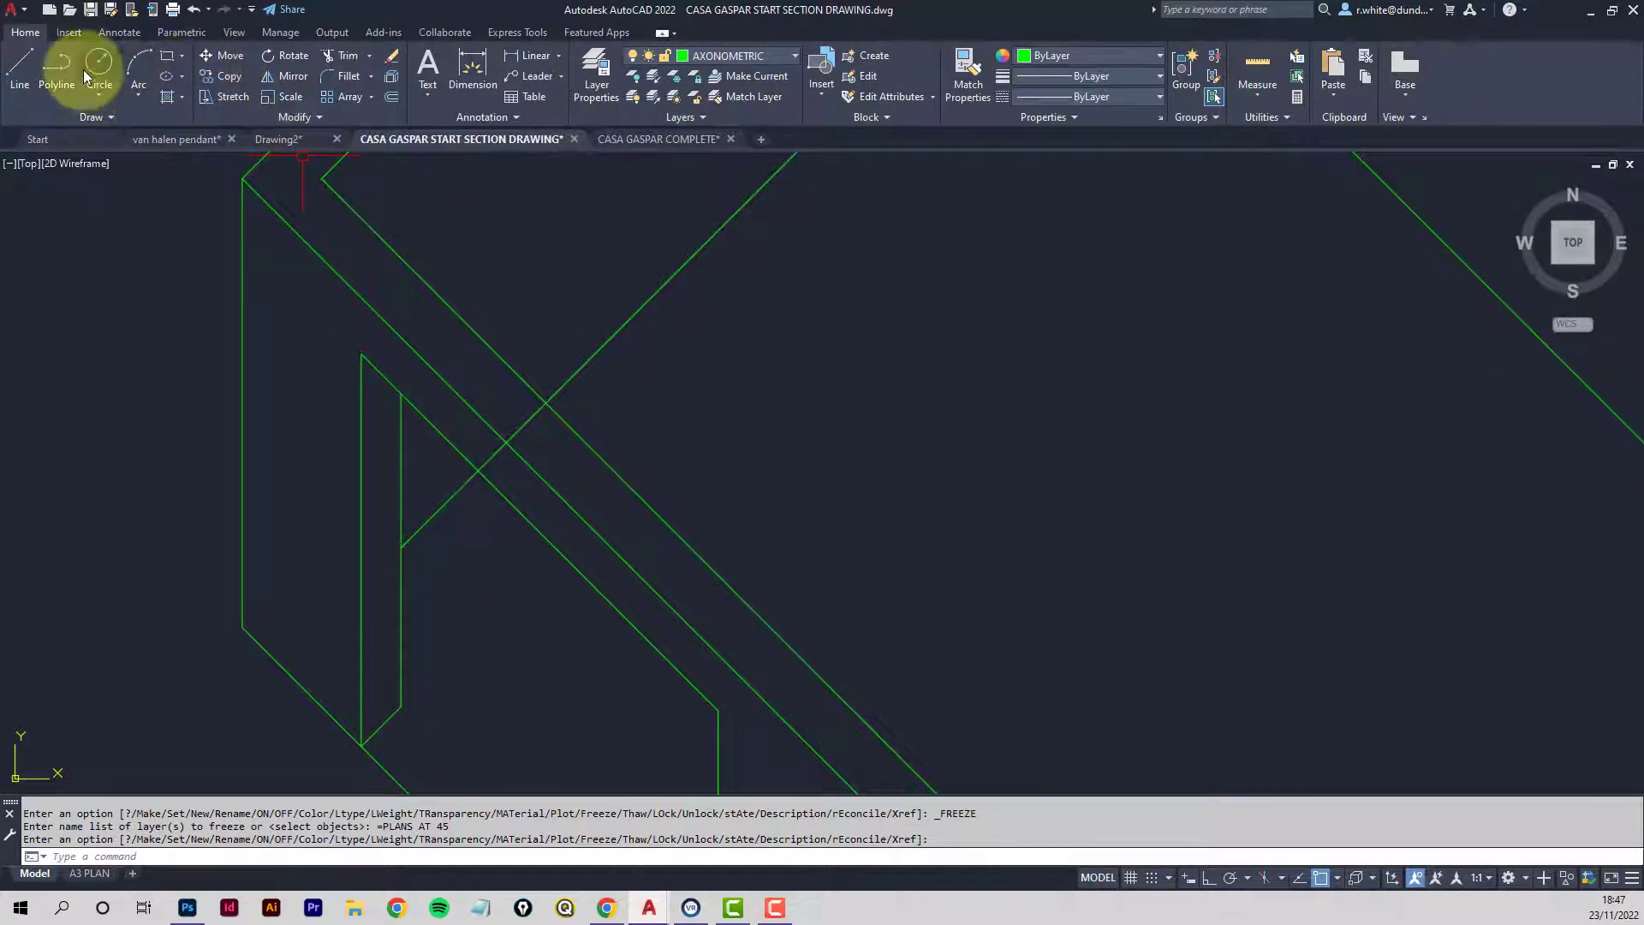
Trim the extended base line between the opening's head and the wall's inner top line, and the outer base line across the opening.
{"action": "left_click", "coordinate": [346, 57]}
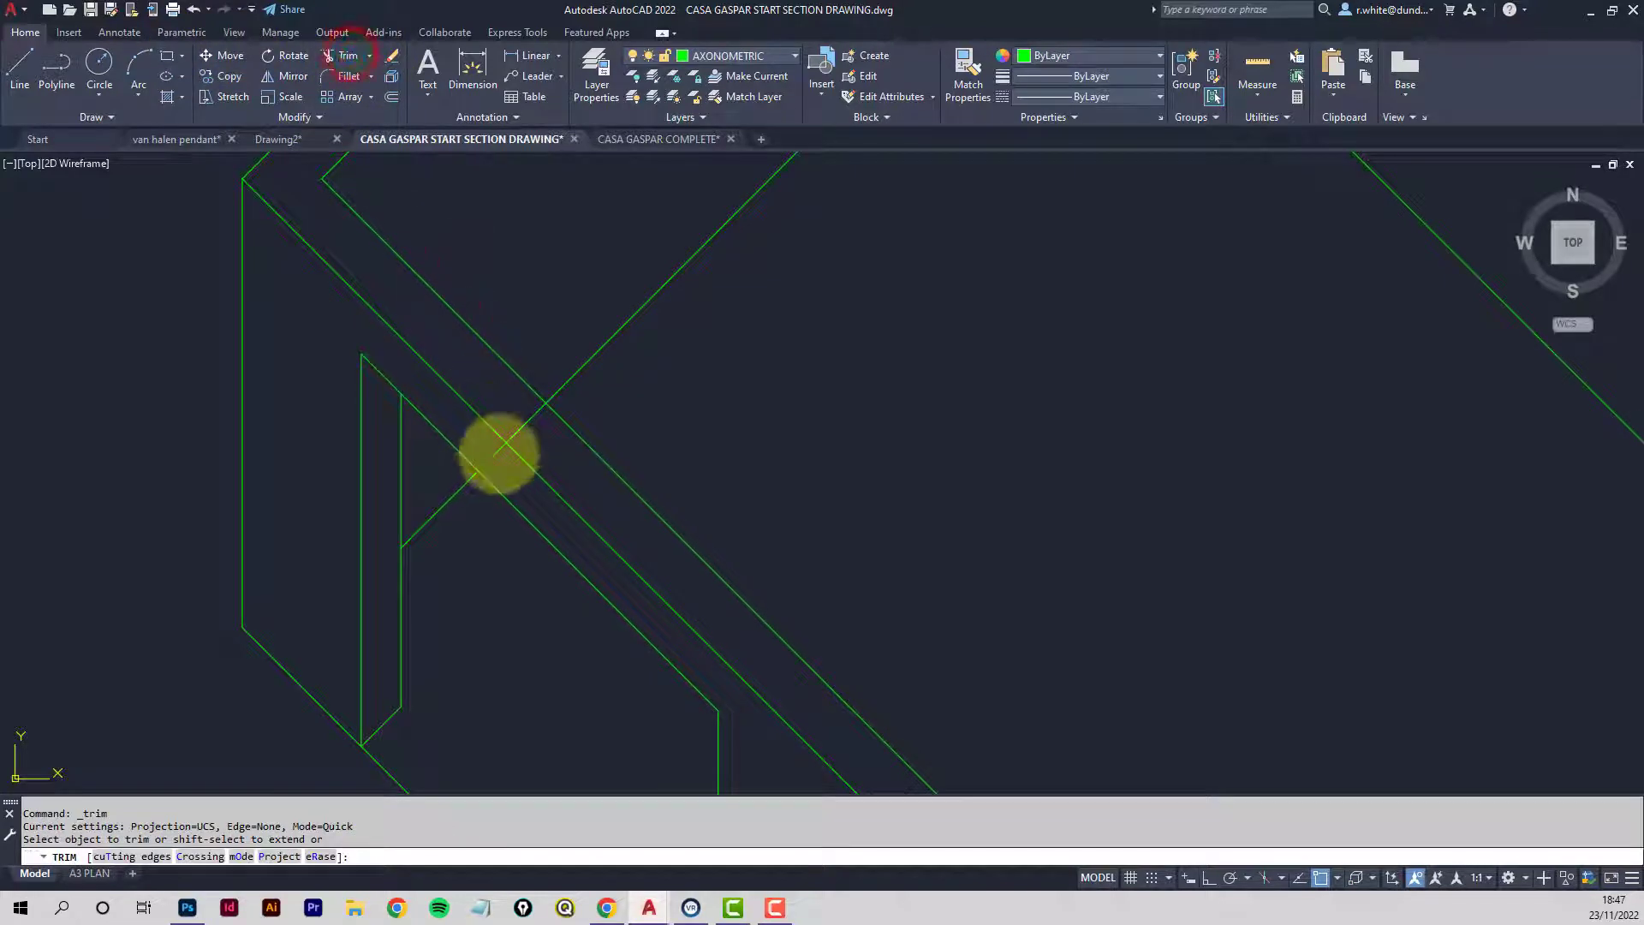
{"action": "left_click", "coordinate": [492, 460]}
{"action": "key", "text": "Return"}
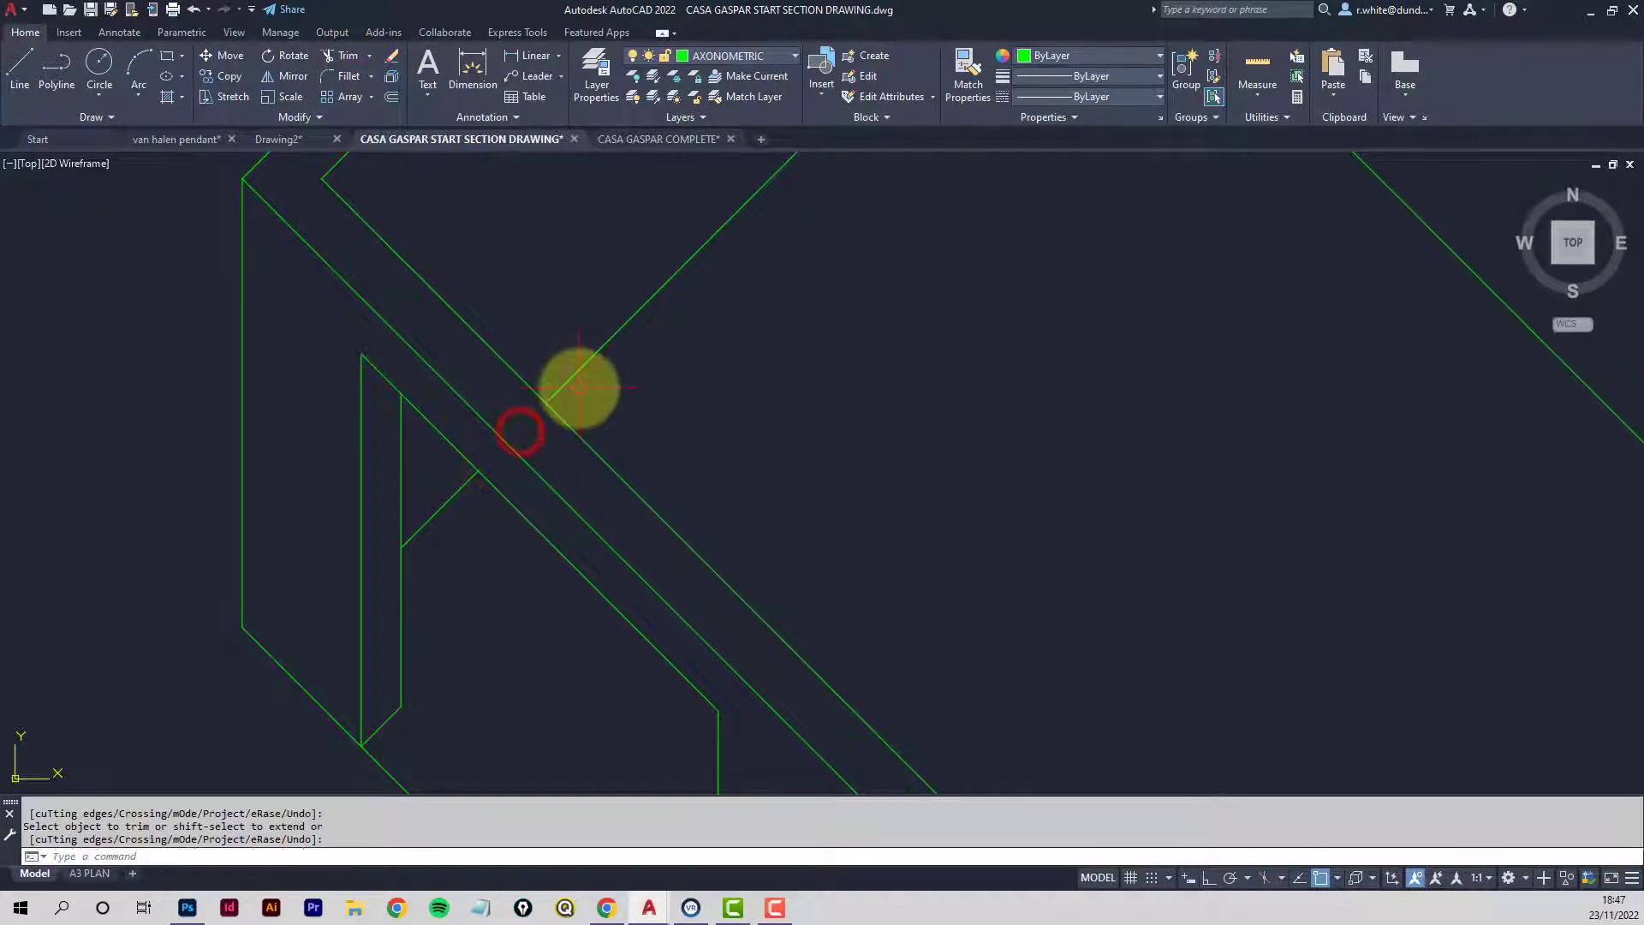
{"action": "middle_click_drag", "start_coordinate": [514, 429], "coordinate": [599, 374]}
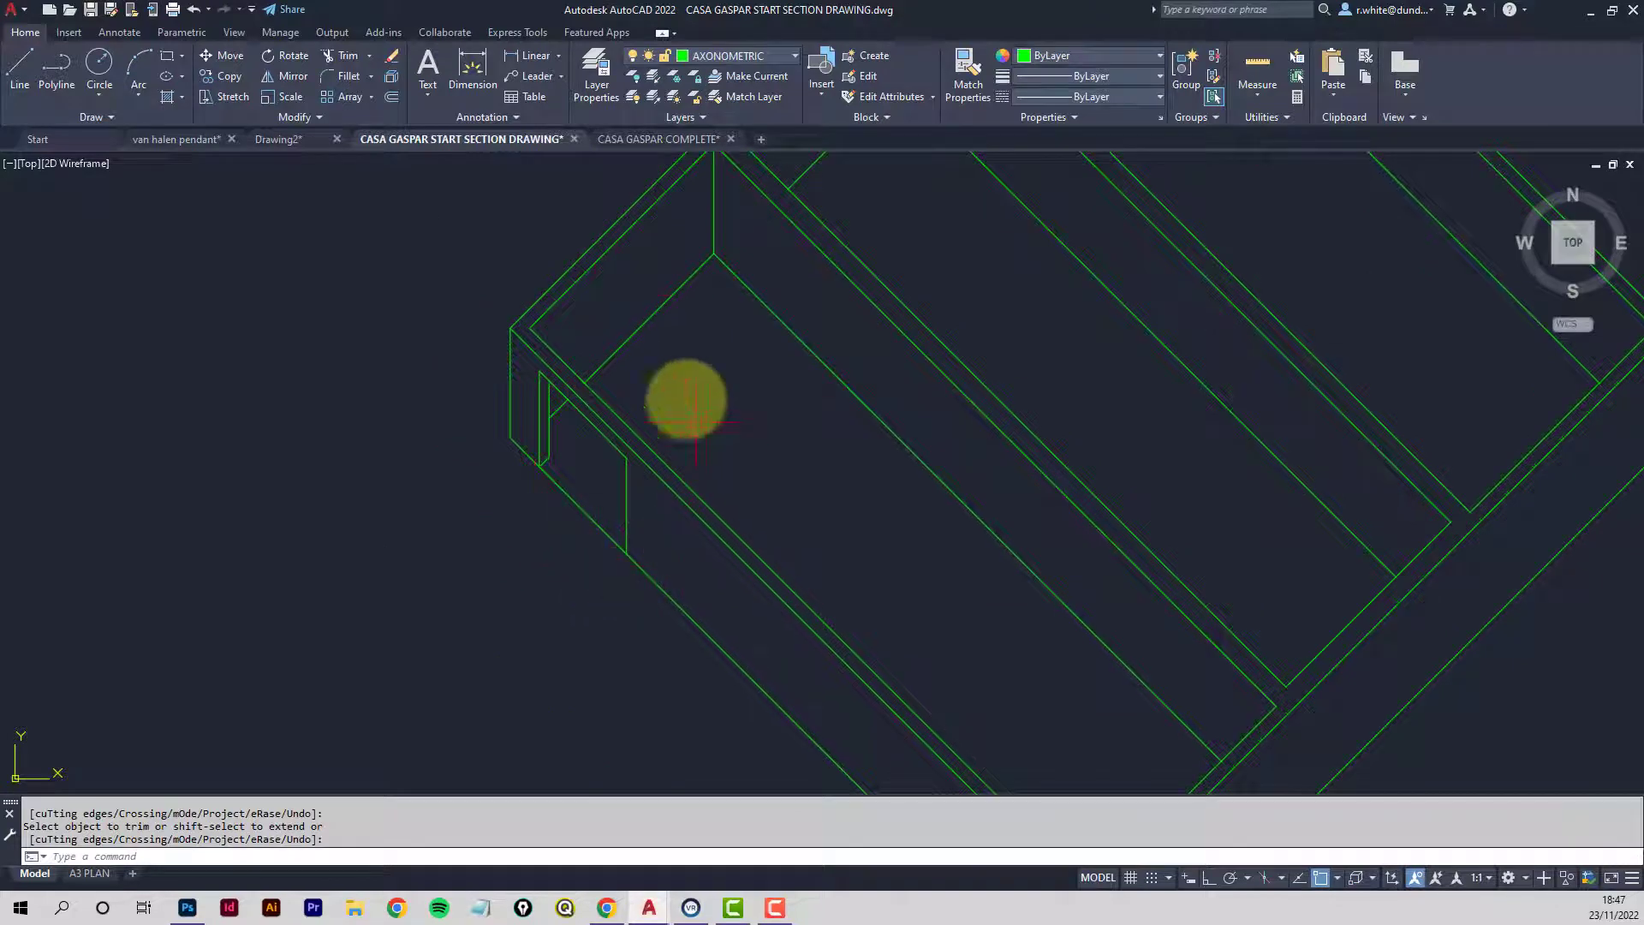
{"action": "left_click", "coordinate": [347, 56]}
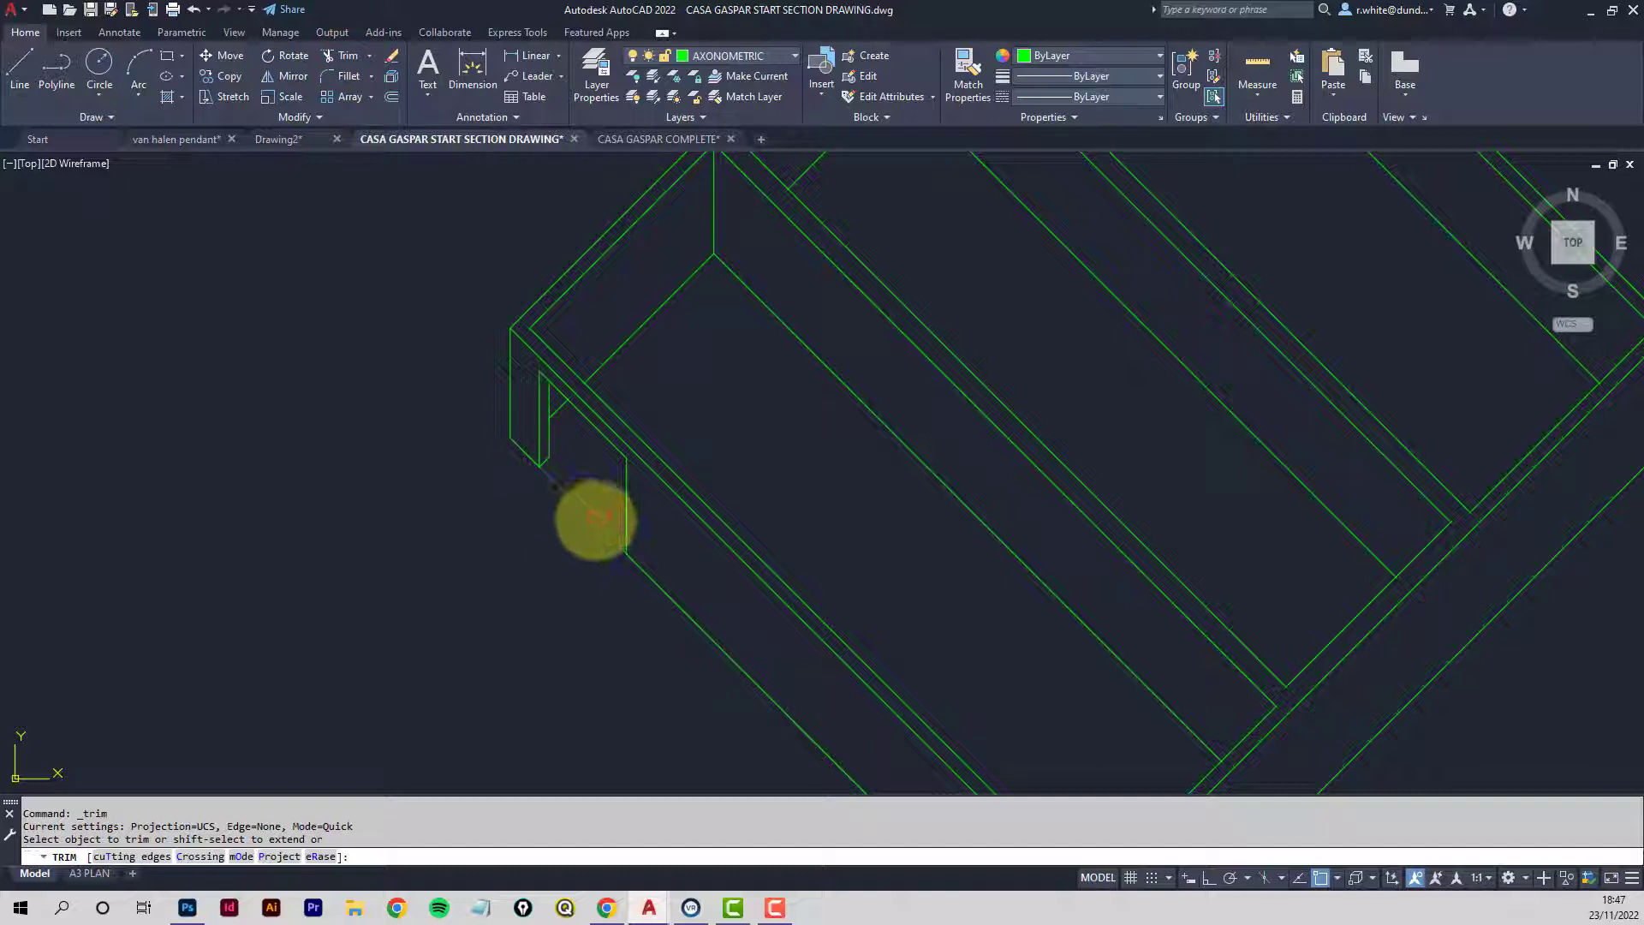
{"action": "left_click", "coordinate": [575, 505]}
{"action": "key", "text": "Return"}
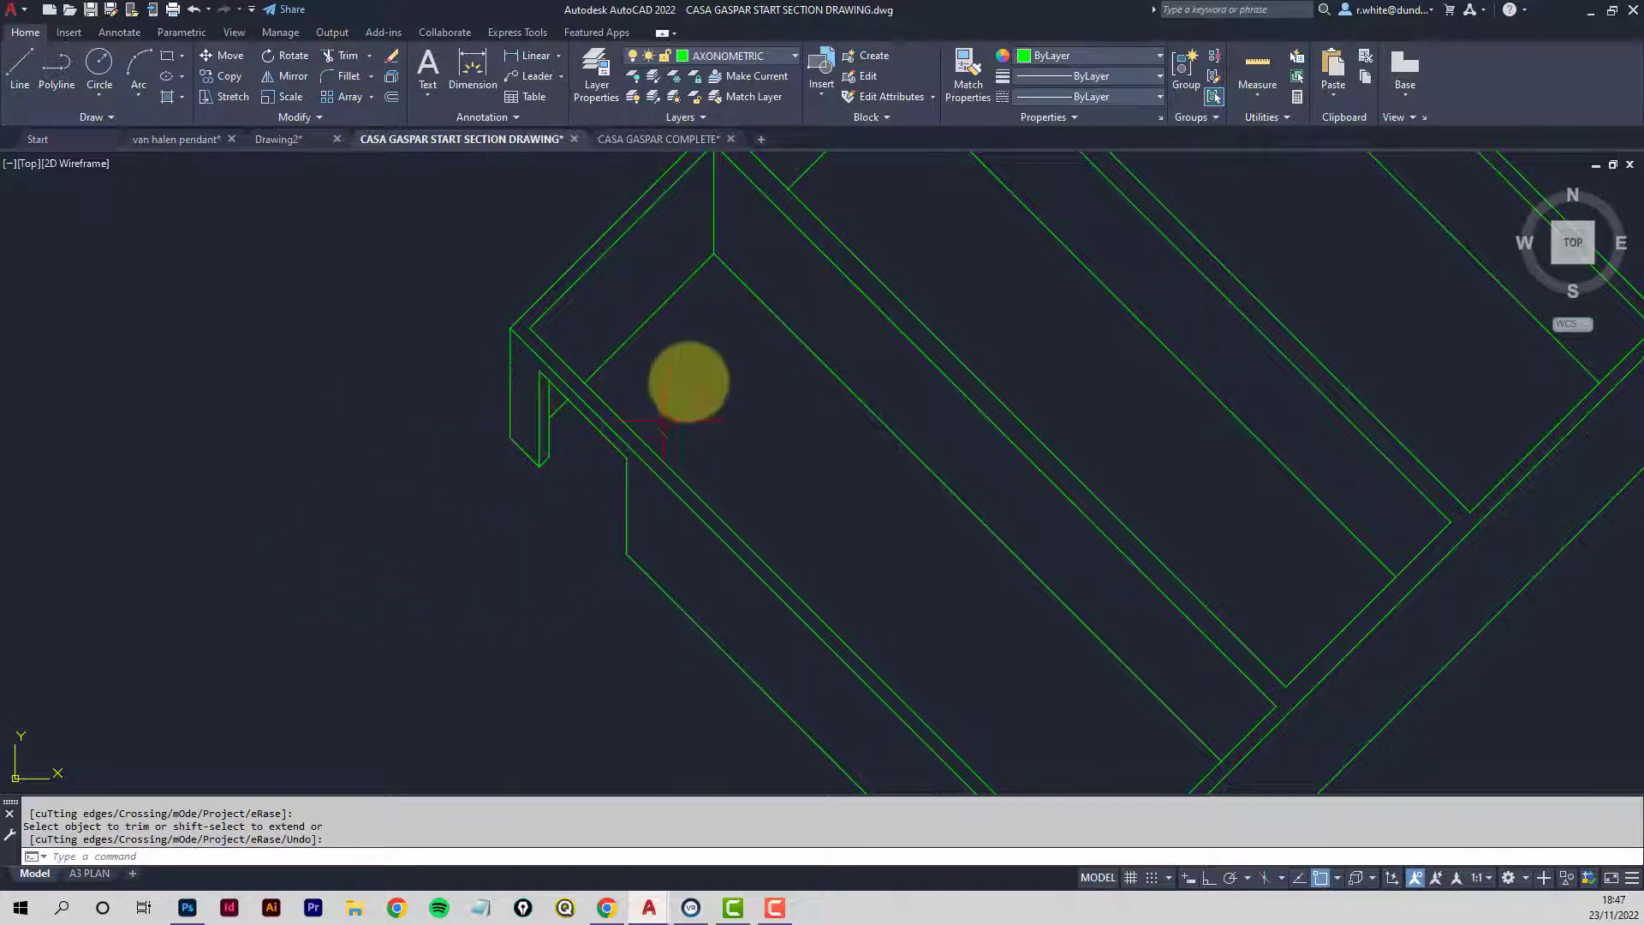
Thaw the PLANS AT 45 layer again to bring back the plan copies around the opening.
{"action": "scroll", "coordinate": [736, 402], "scroll_direction": "down", "scroll_amount": 2}
{"action": "middle_click_drag", "start_coordinate": [713, 412], "coordinate": [623, 422]}
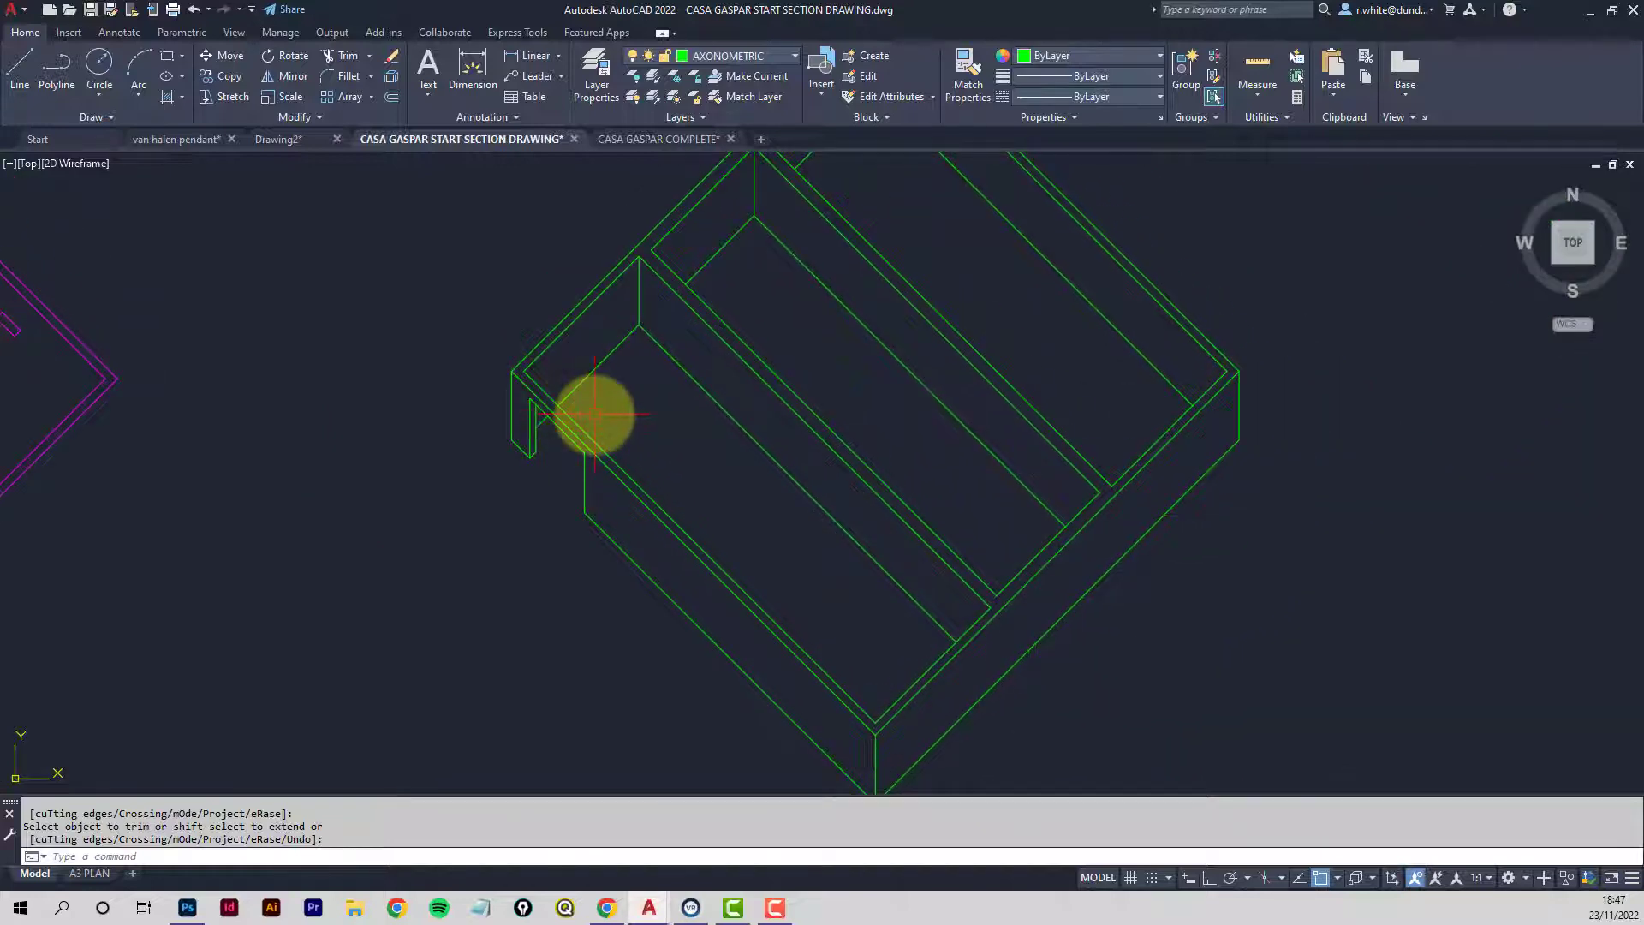
{"action": "scroll", "coordinate": [673, 445], "scroll_direction": "up", "scroll_amount": 3}
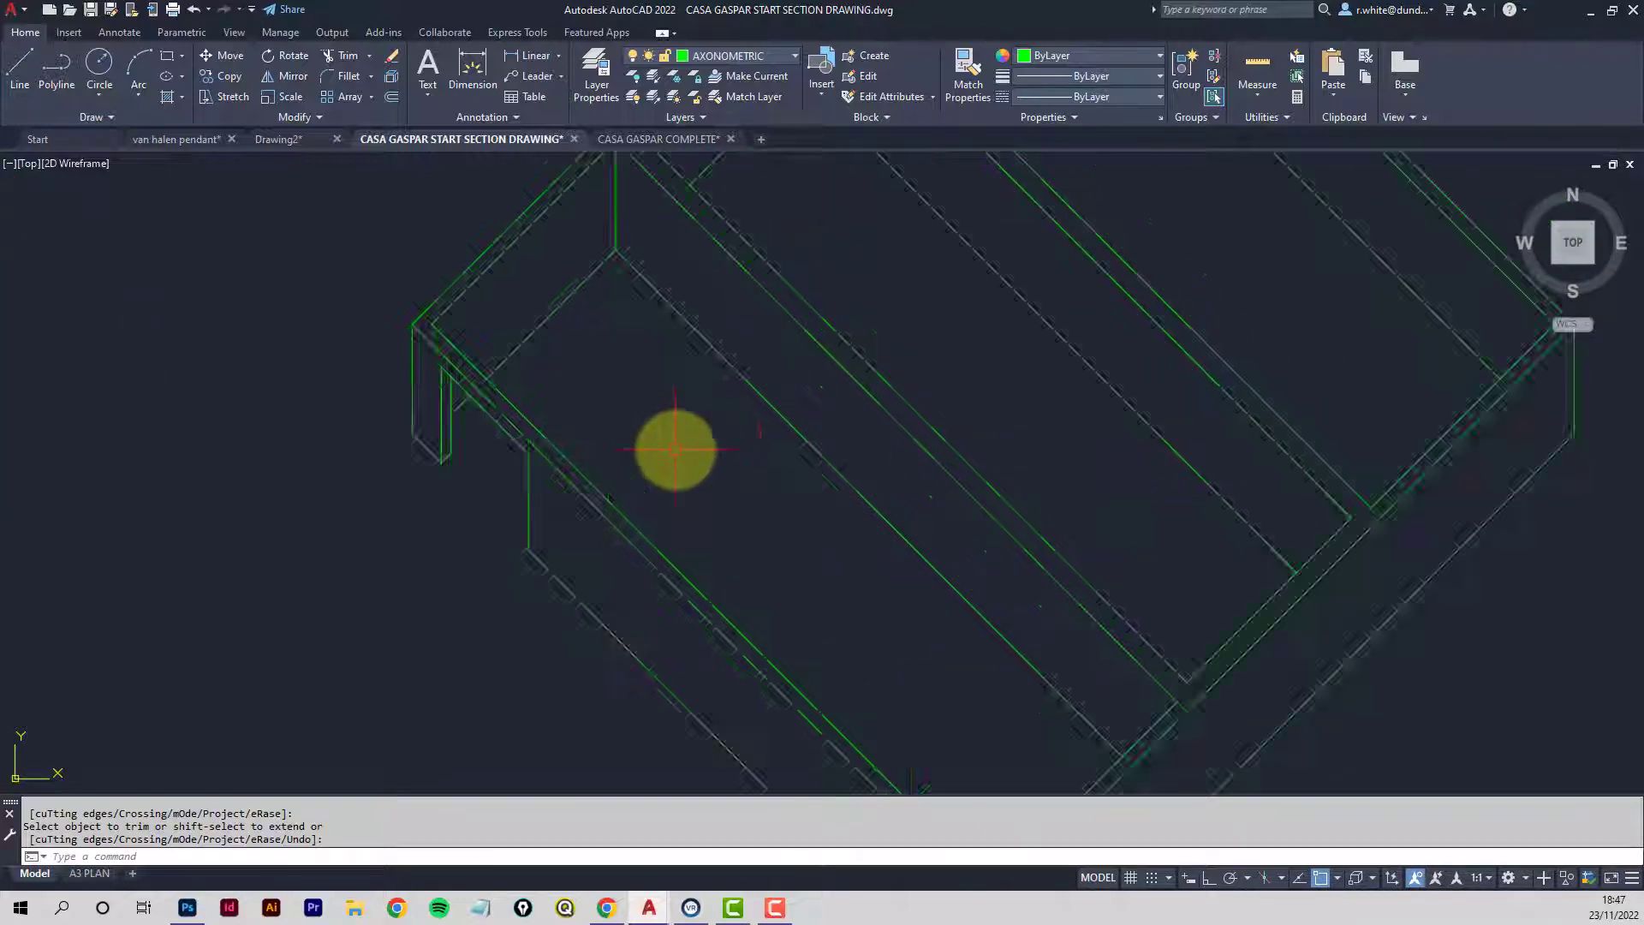
{"action": "middle_click_drag", "start_coordinate": [668, 430], "coordinate": [633, 435]}
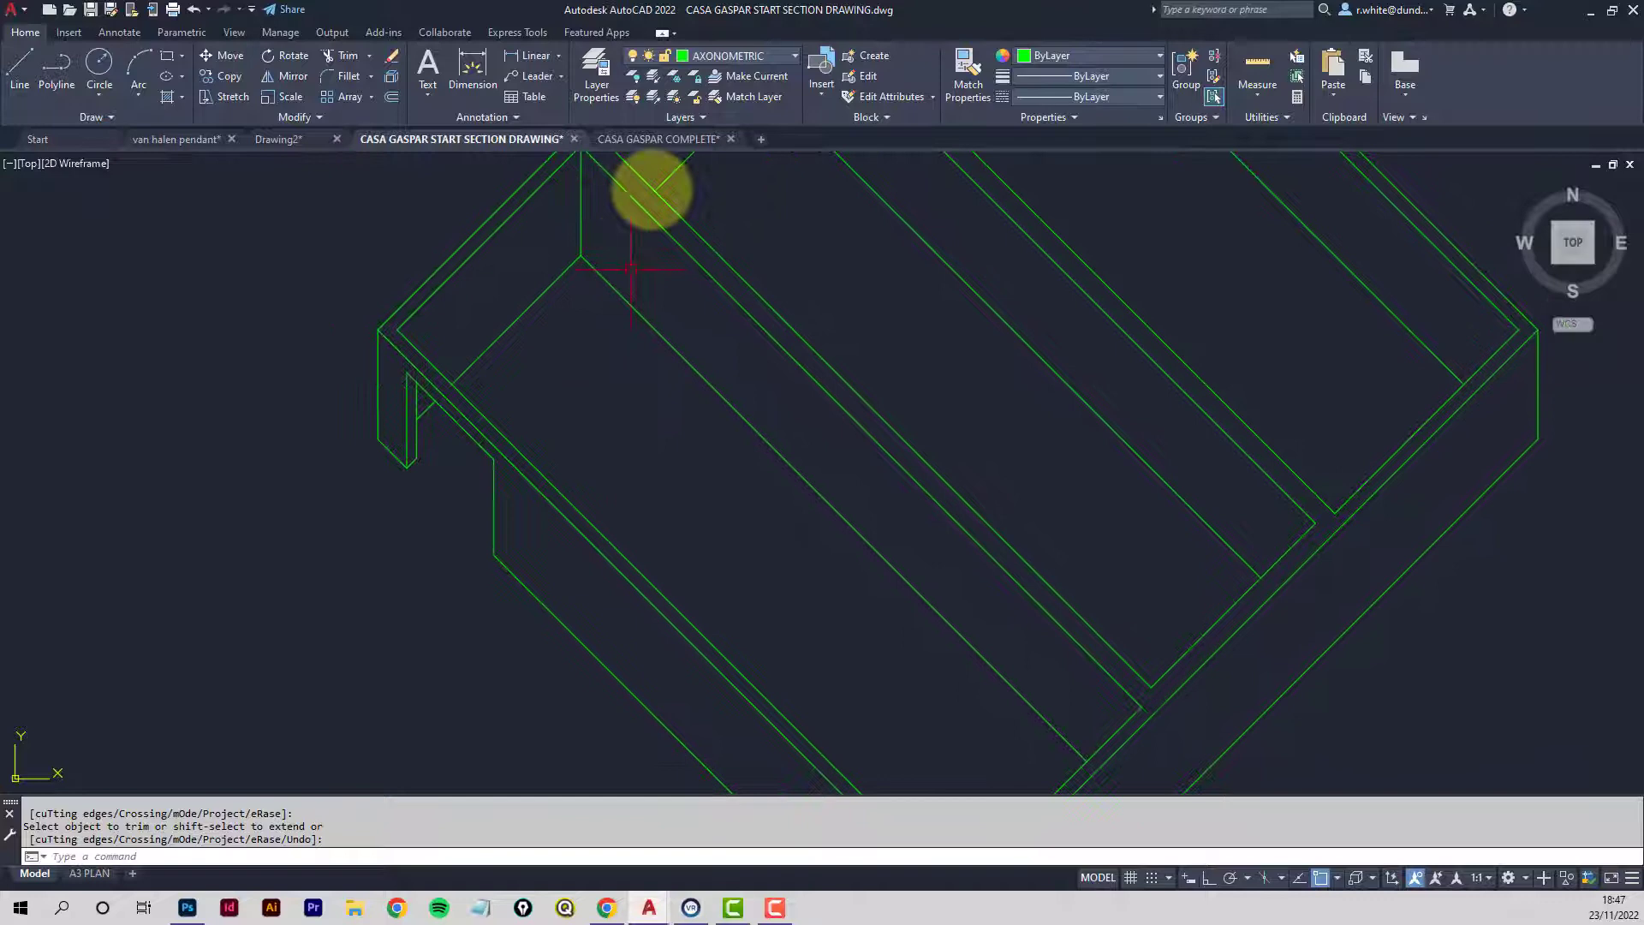
{"action": "left_click", "coordinate": [793, 55]}
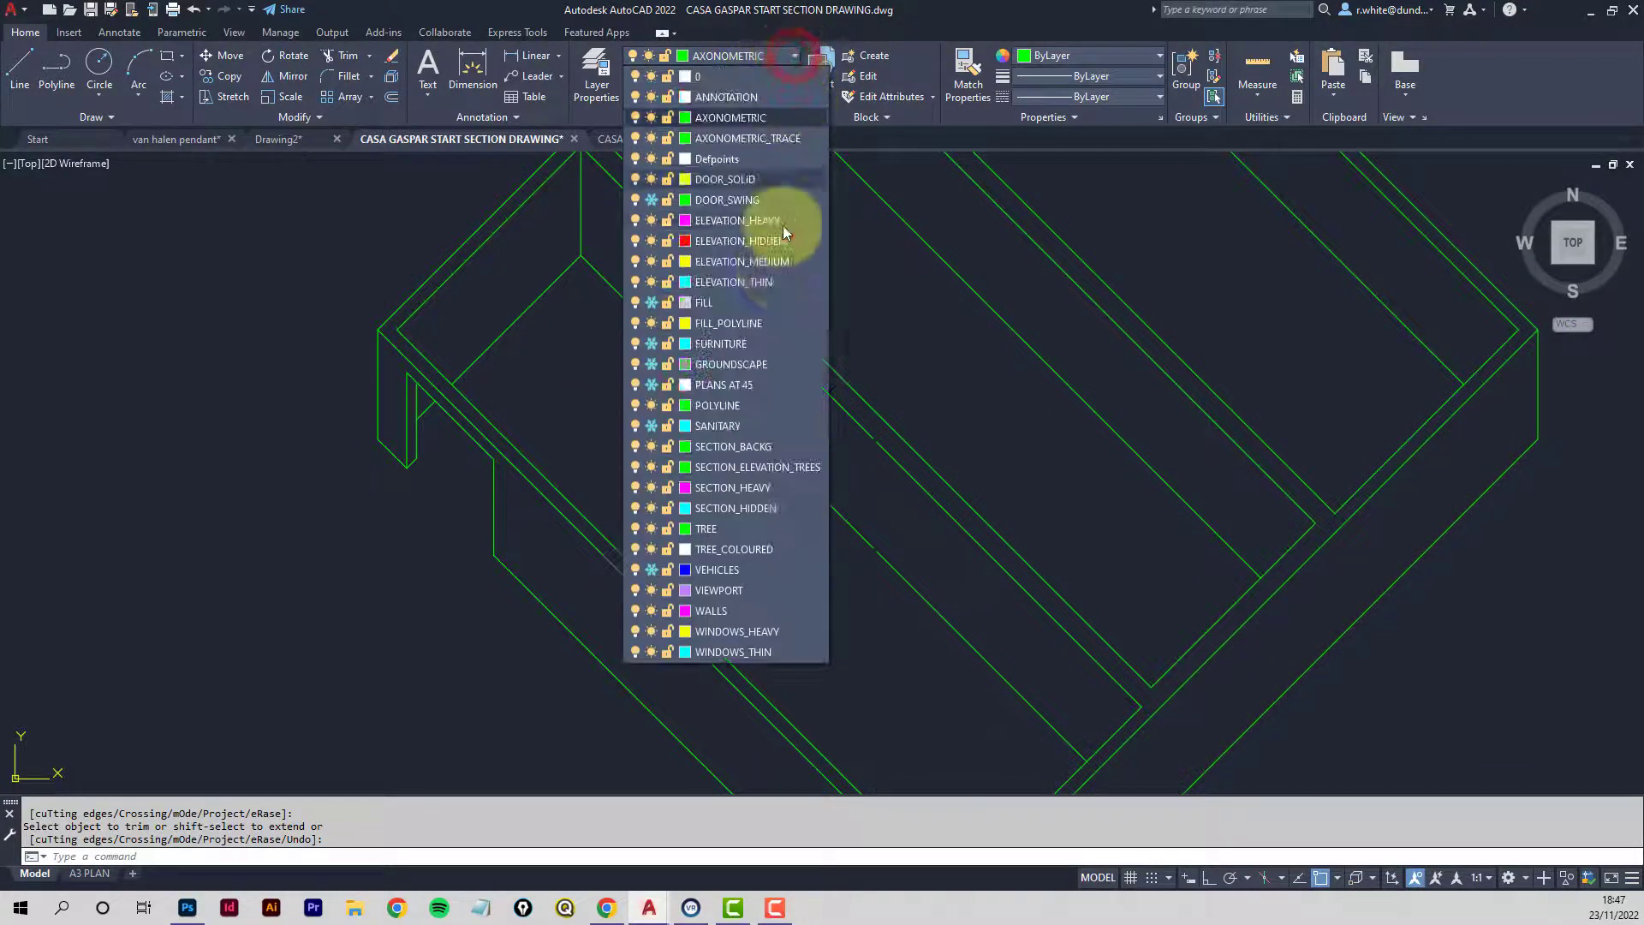
{"action": "left_click", "coordinate": [651, 385]}
{"action": "left_click", "coordinate": [531, 401]}
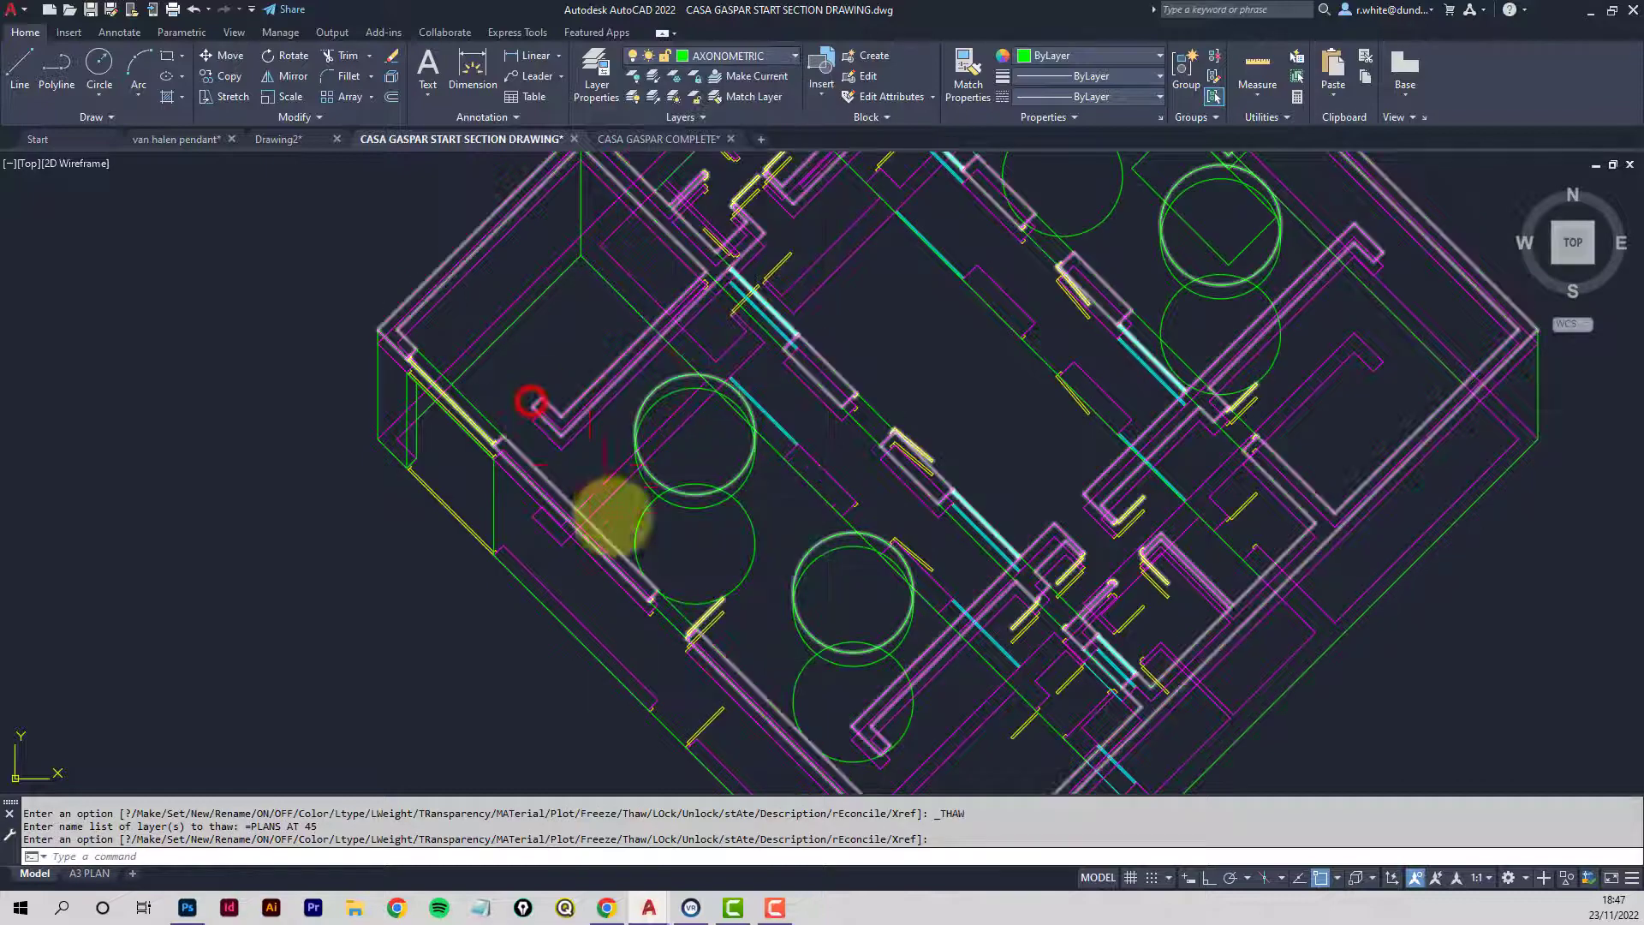
{"action": "middle_click_drag", "start_coordinate": [605, 514], "coordinate": [576, 441]}
{"action": "scroll", "coordinate": [337, 394], "scroll_direction": "up", "scroll_amount": 4}
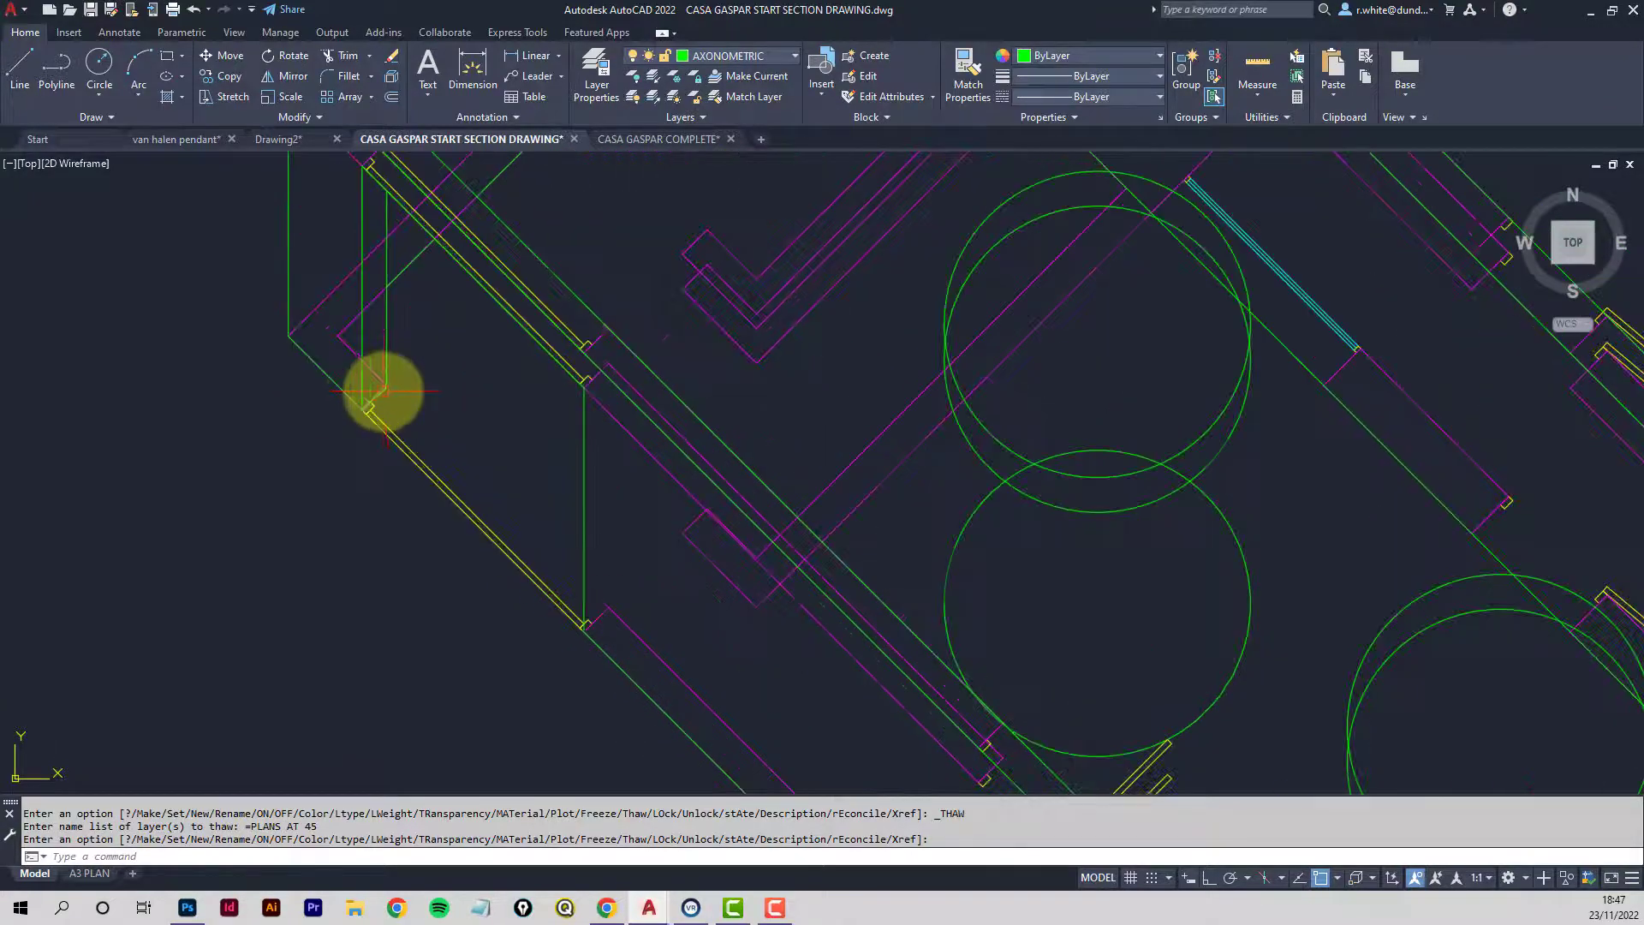
Copy the southwest window opening's two northwest jamb verticals, base return line and head line to the northwest corner of the next opening southeast.
{"action": "left_click", "coordinate": [224, 79]}
{"action": "left_click", "coordinate": [363, 370]}
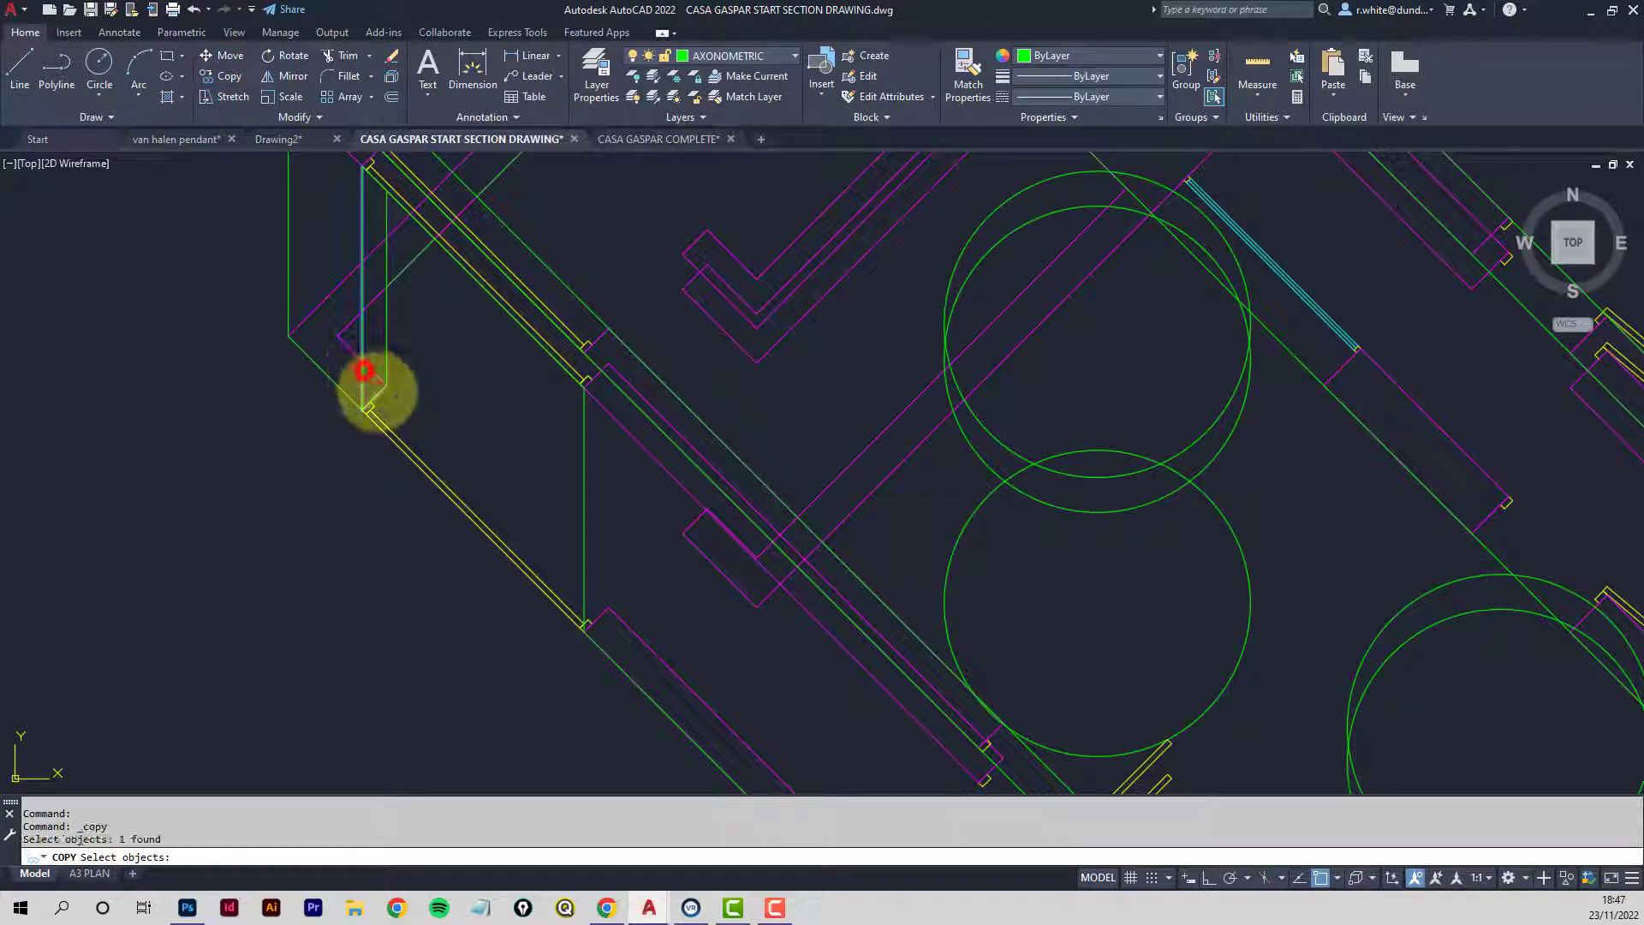
{"action": "left_click", "coordinate": [377, 391]}
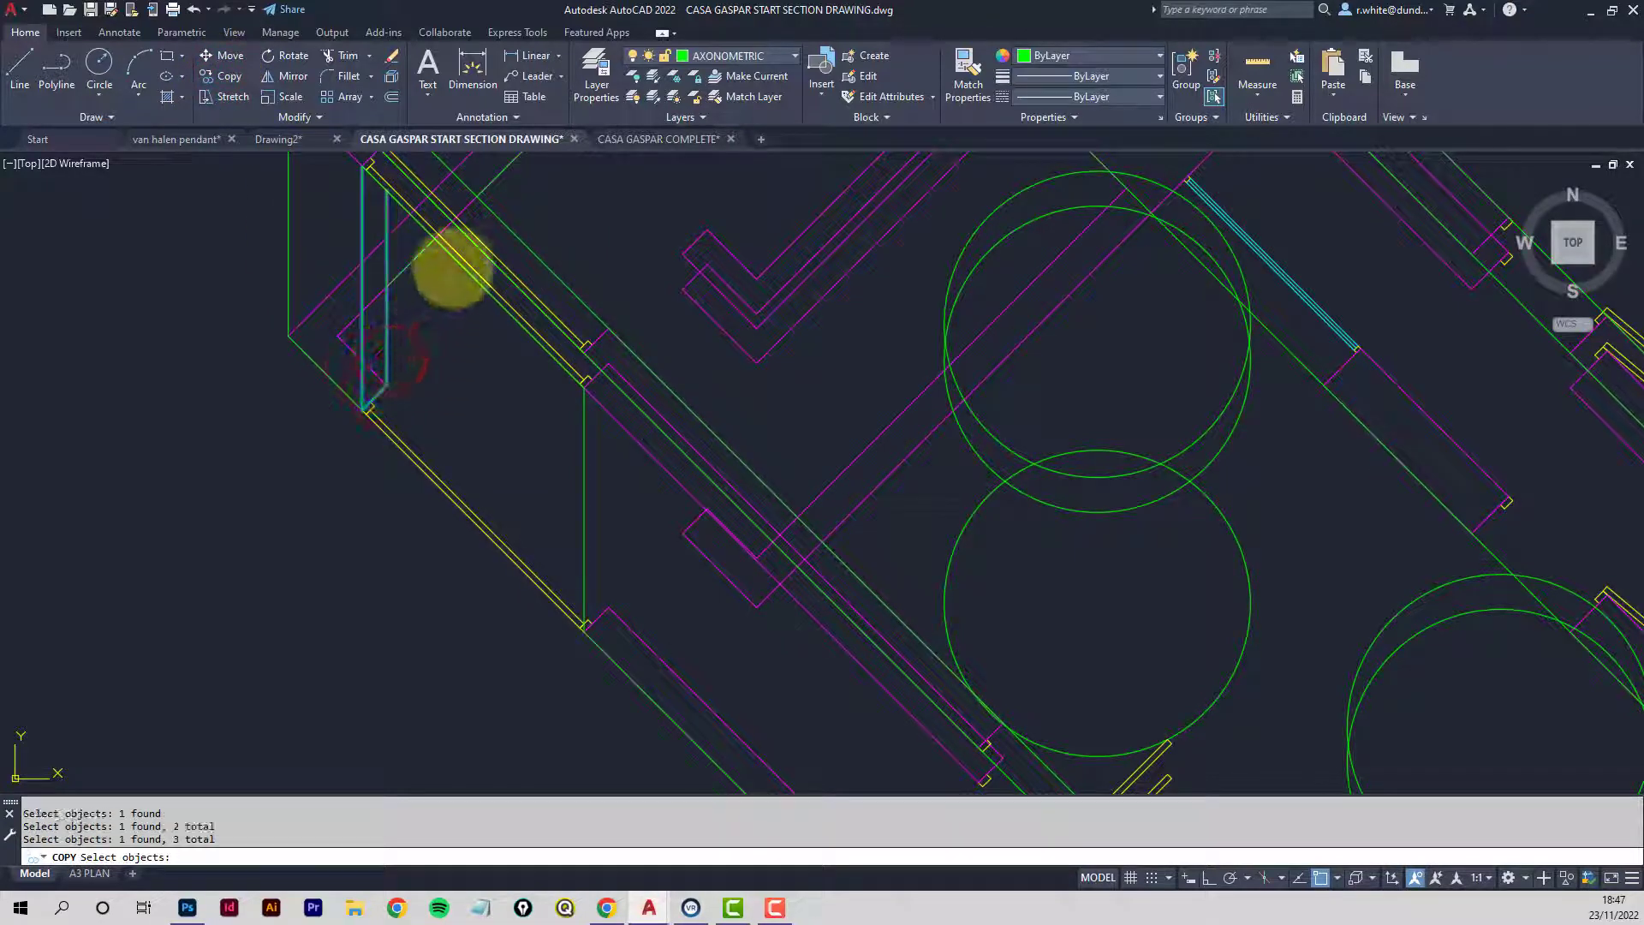
{"action": "left_click", "coordinate": [456, 262]}
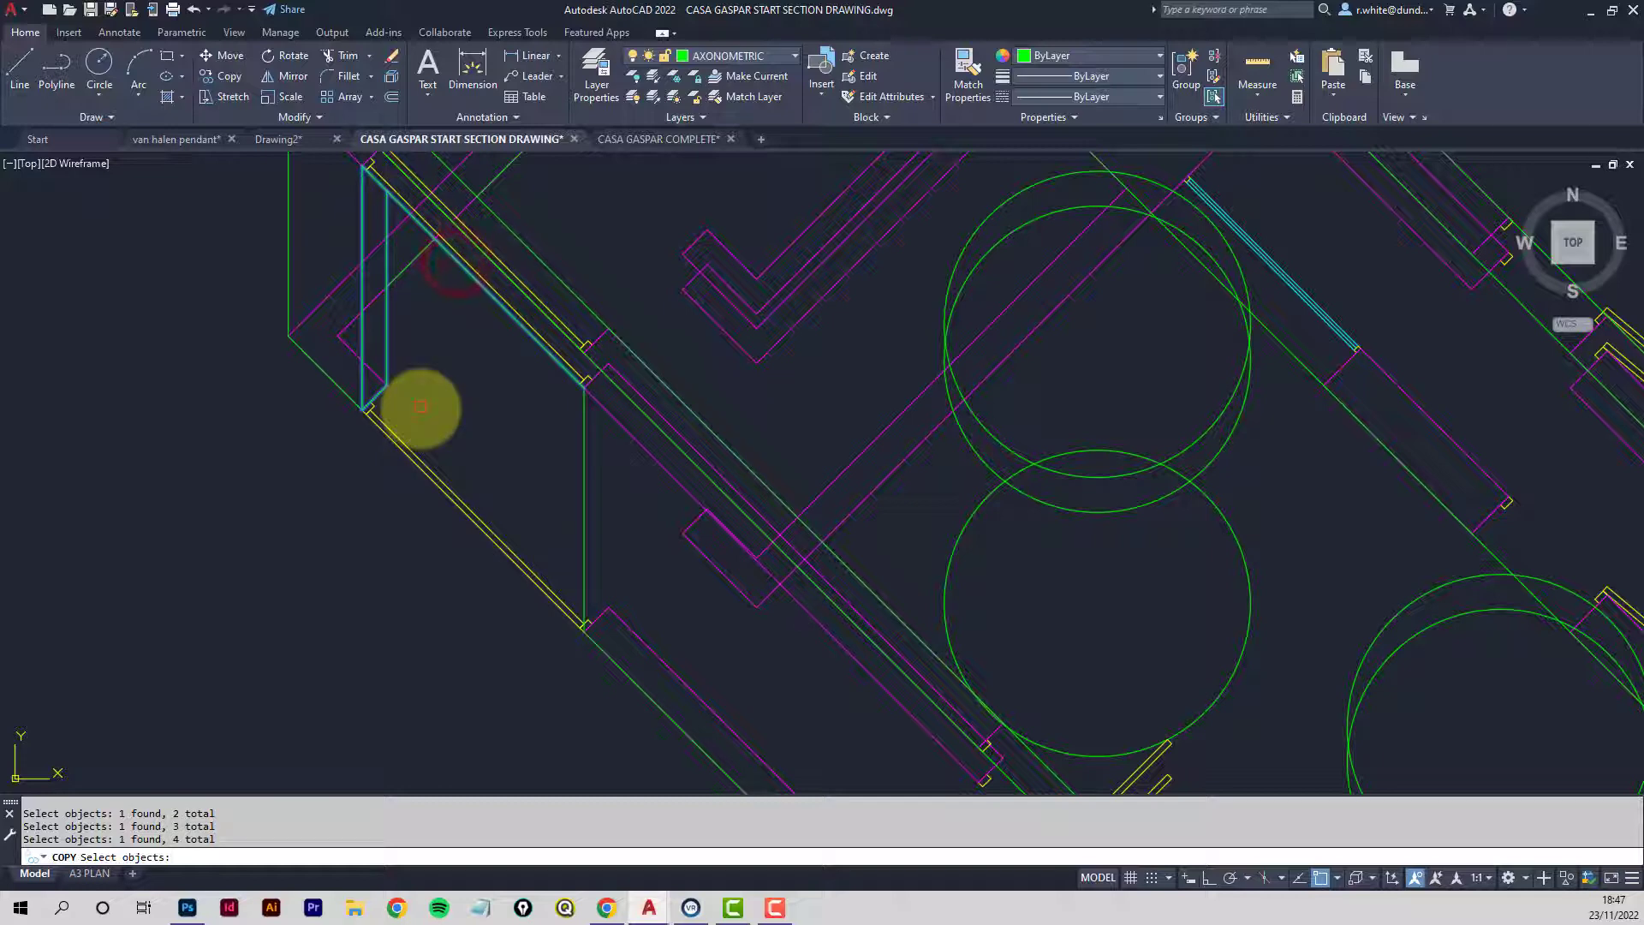
{"action": "key", "text": "Return"}
{"action": "scroll", "coordinate": [360, 411], "scroll_direction": "up", "scroll_amount": 3}
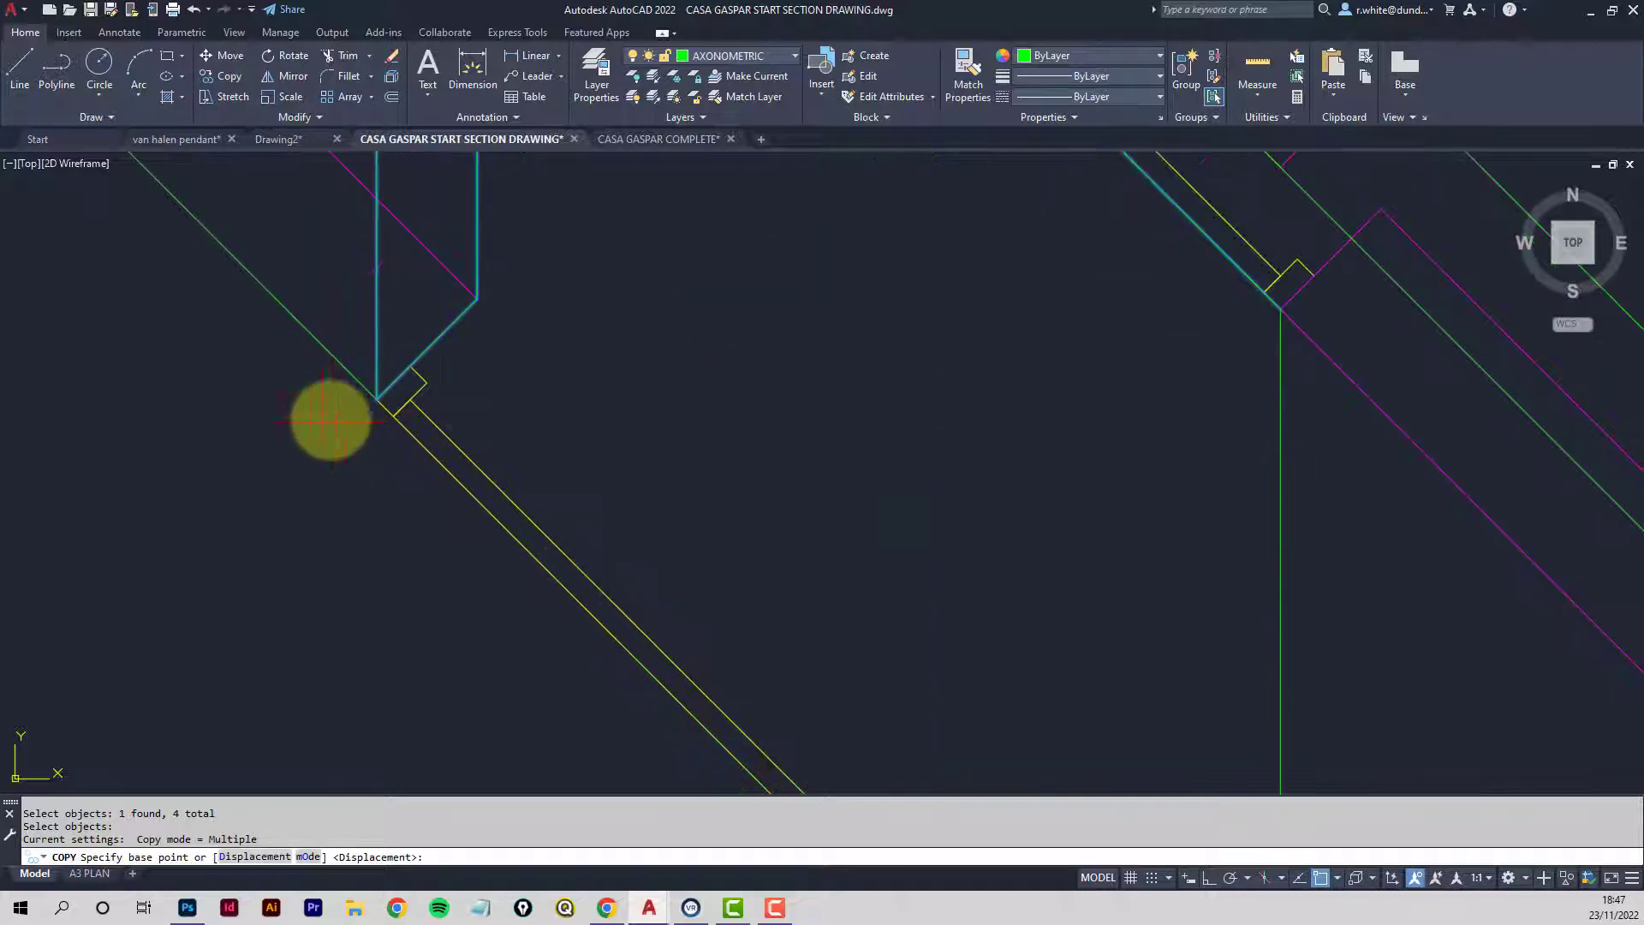
{"action": "left_click", "coordinate": [376, 399]}
{"action": "scroll", "coordinate": [404, 422], "scroll_direction": "down", "scroll_amount": 3}
{"action": "scroll", "coordinate": [575, 565], "scroll_direction": "up", "scroll_amount": 2}
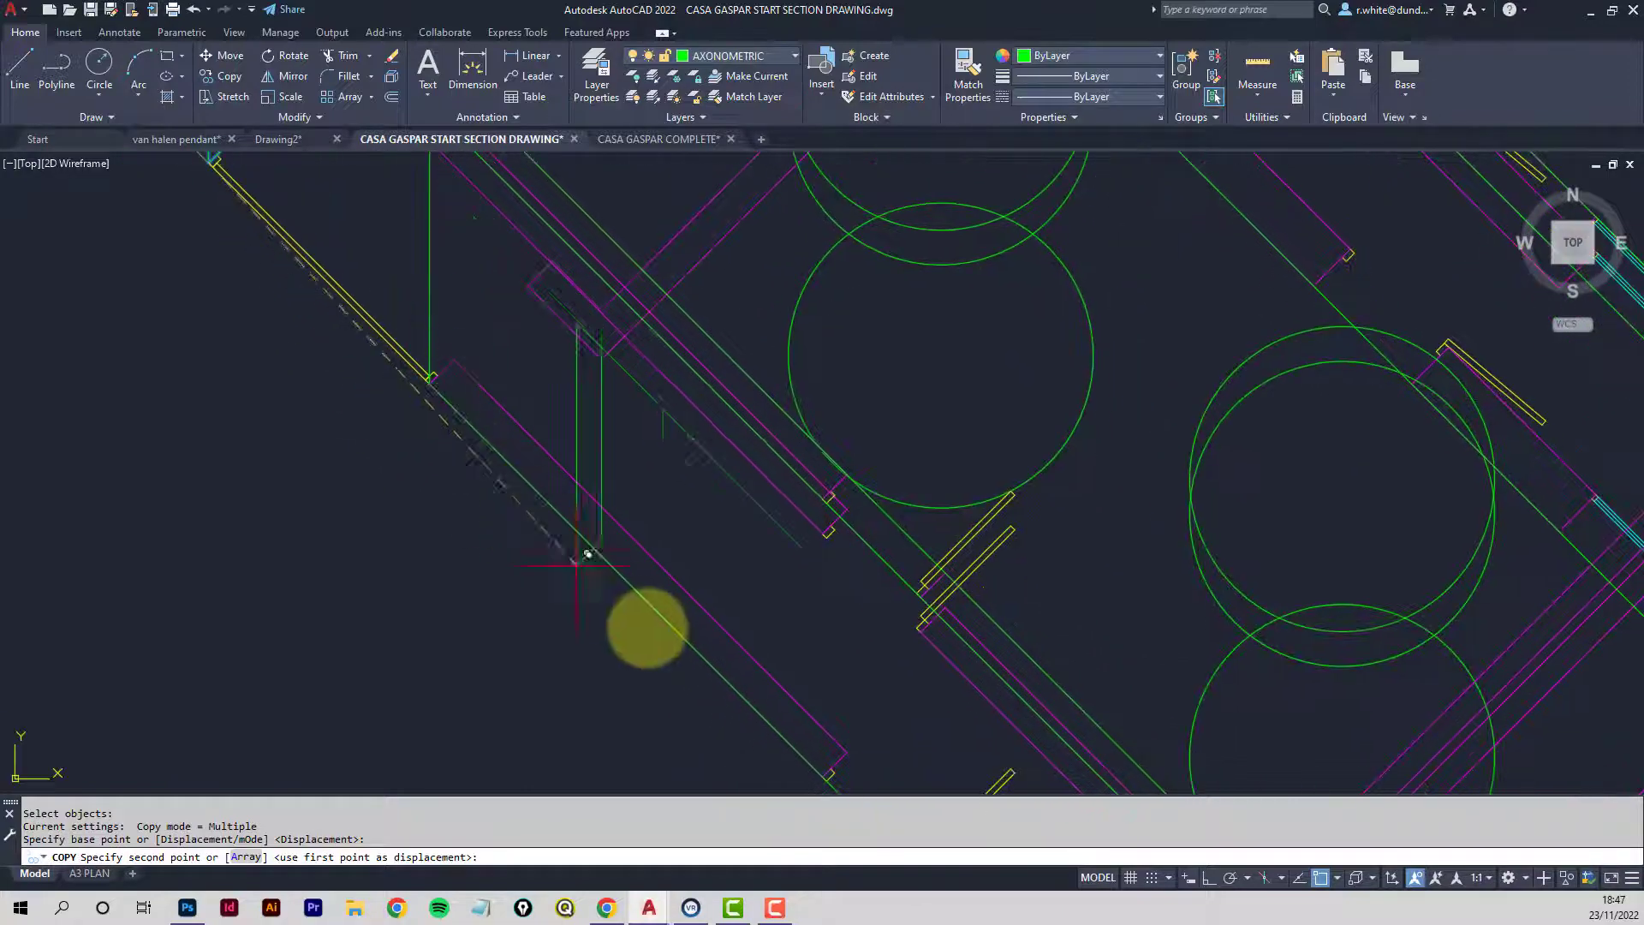
{"action": "scroll", "coordinate": [616, 551], "scroll_direction": "up", "scroll_amount": 5}
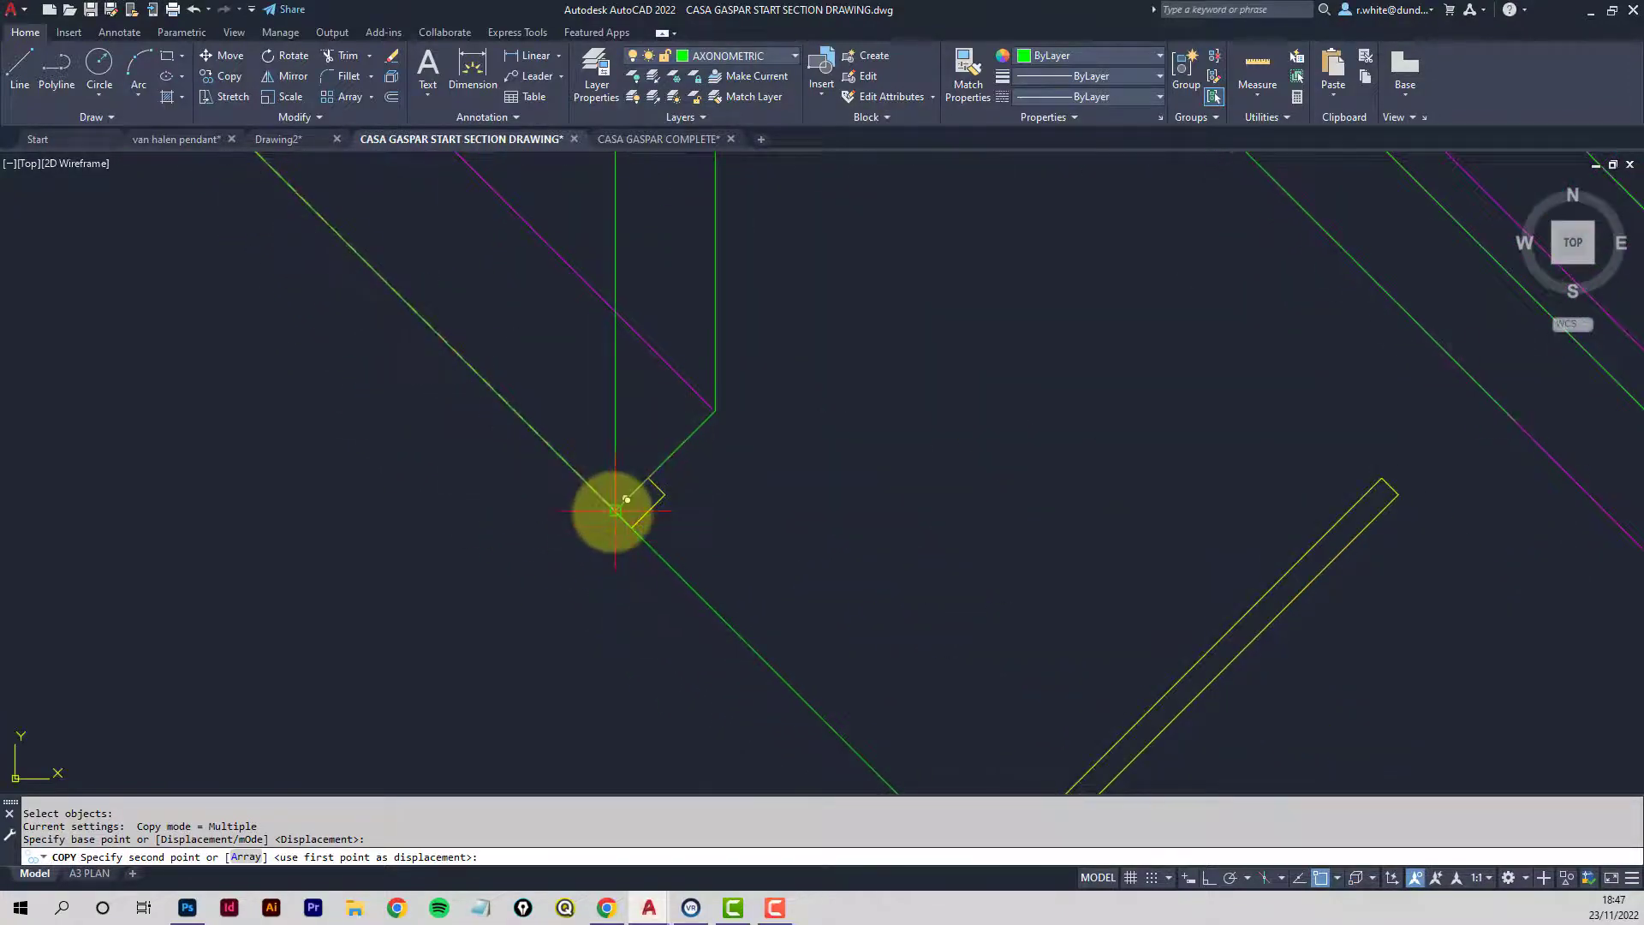
{"action": "left_click", "coordinate": [528, 557]}
{"action": "key", "text": "Return"}
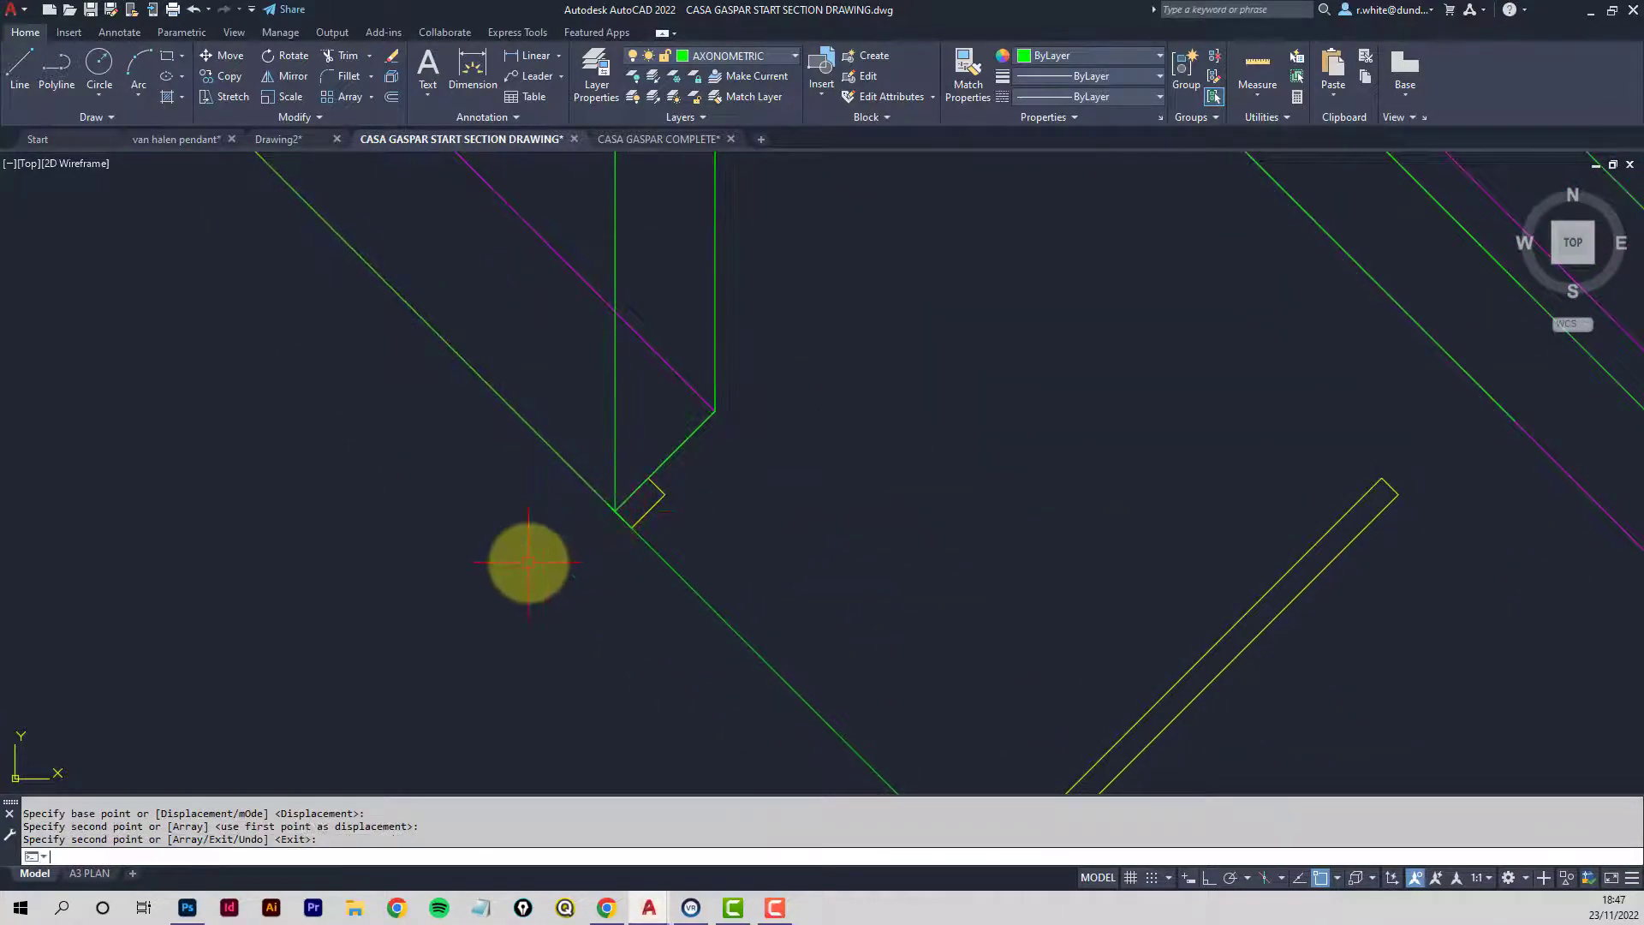
Copy the window opening's southeast jamb vertical to the southeast corner of the door opening on the same southwest wall.
{"action": "scroll", "coordinate": [549, 546], "scroll_direction": "down", "scroll_amount": 3}
{"action": "scroll", "coordinate": [621, 381], "scroll_direction": "down", "scroll_amount": 3}
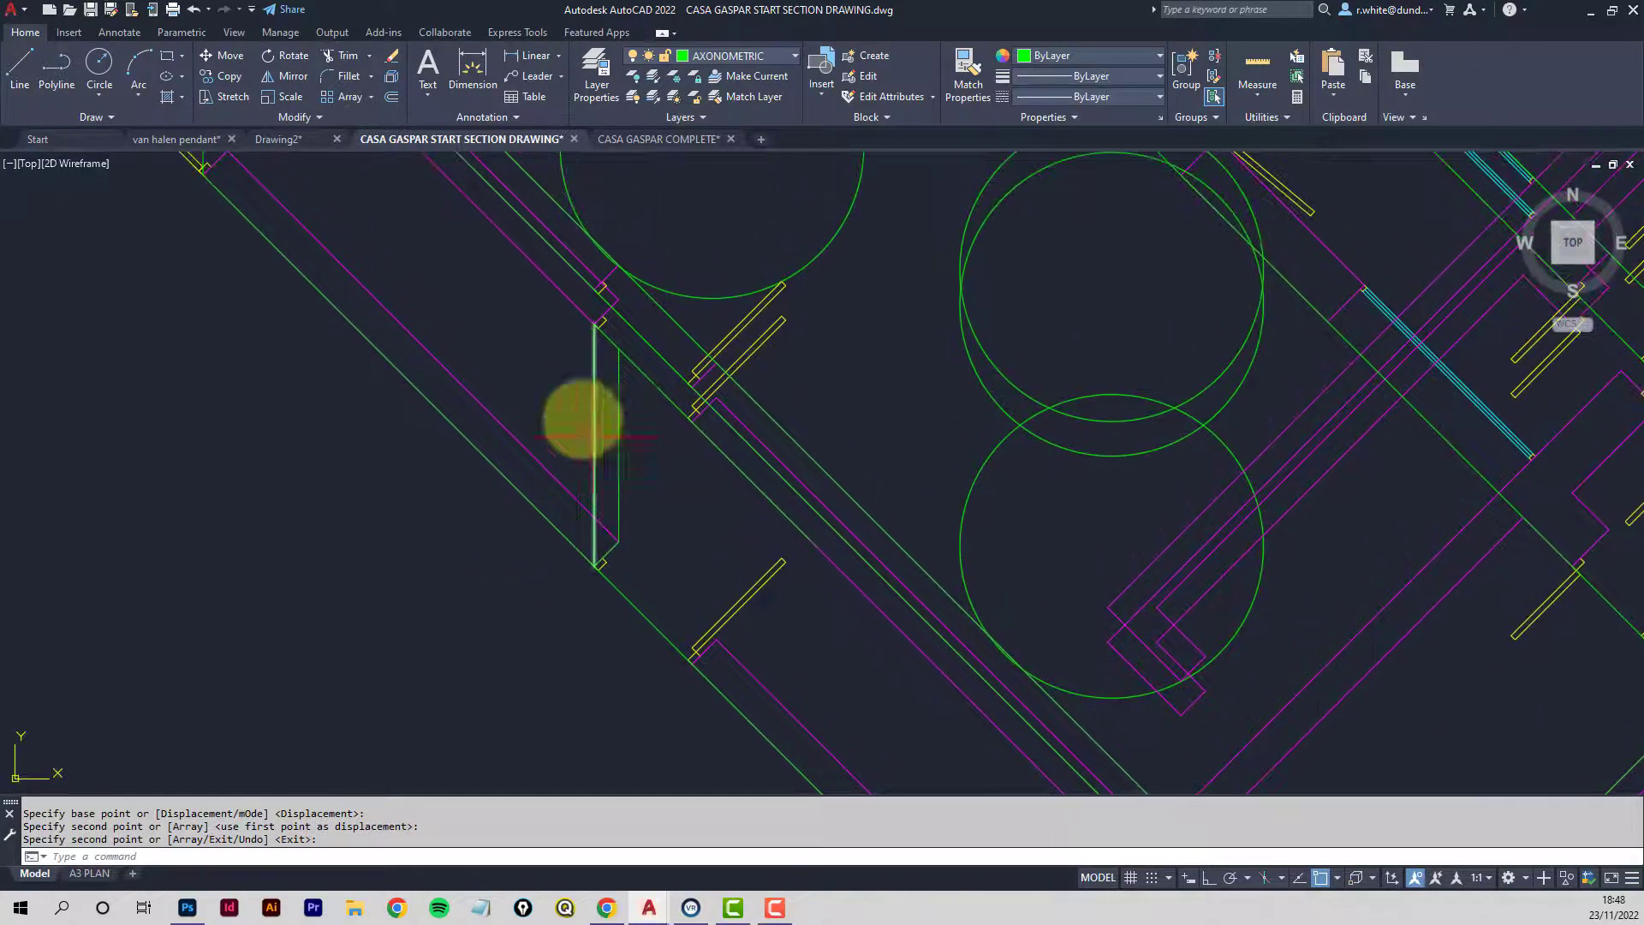
{"action": "mouse_move", "coordinate": [508, 392]}
{"action": "middle_mouse_down"}
{"action": "mouse_move", "coordinate": [528, 470]}
{"action": "mouse_move", "coordinate": [686, 665]}
{"action": "middle_mouse_up"}
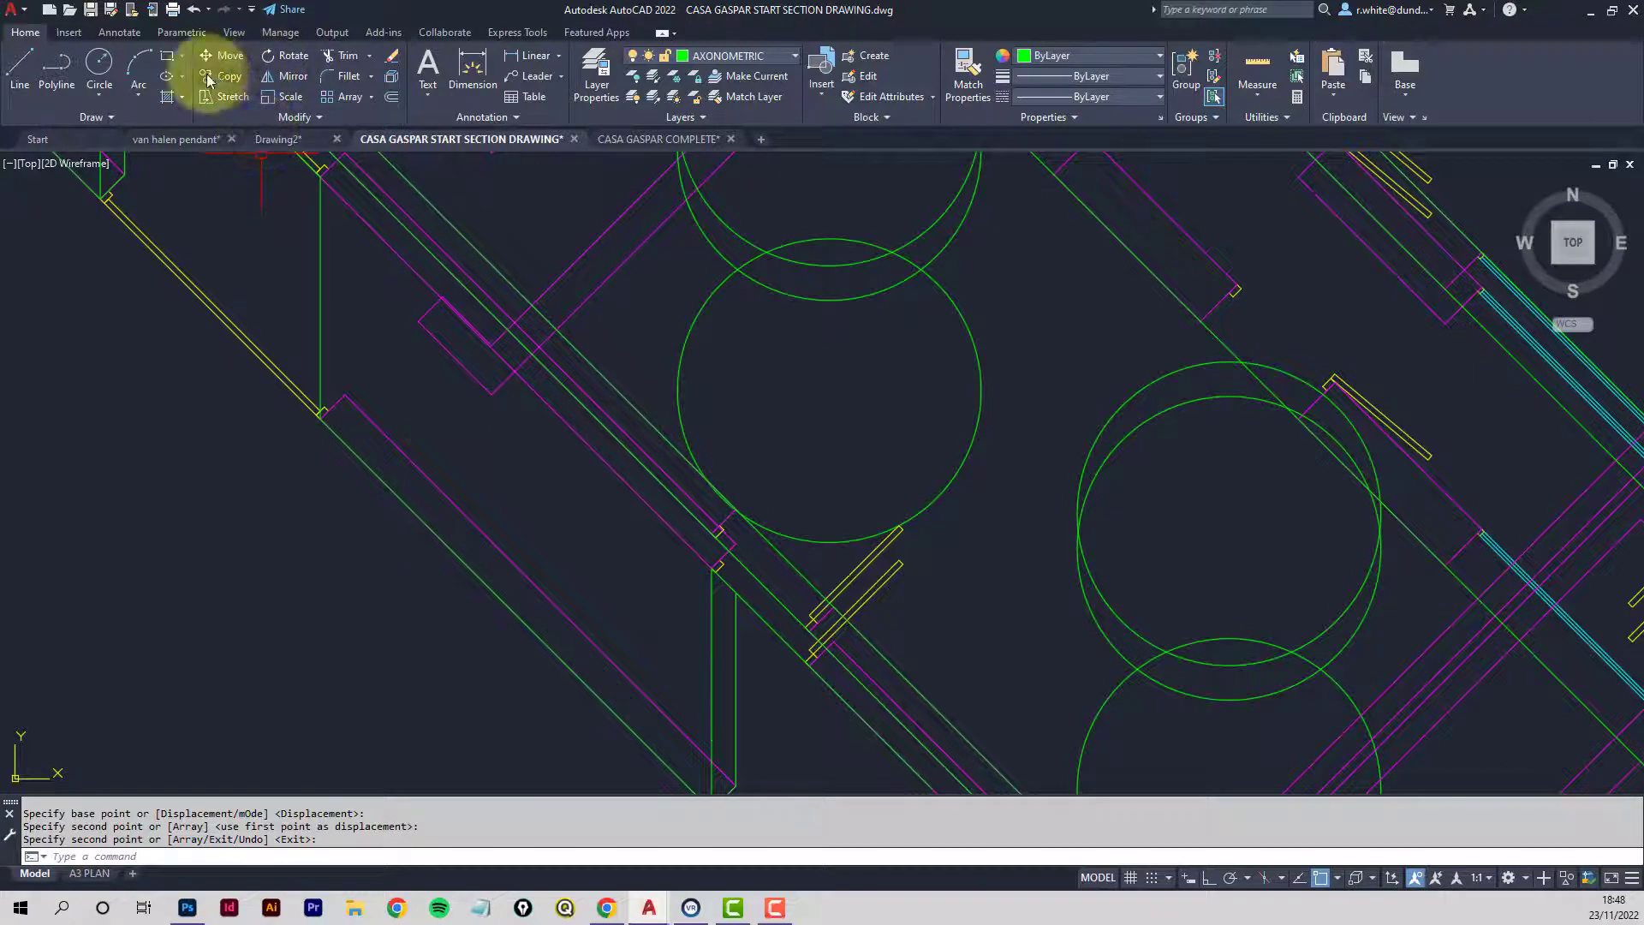
{"action": "left_click", "coordinate": [221, 78]}
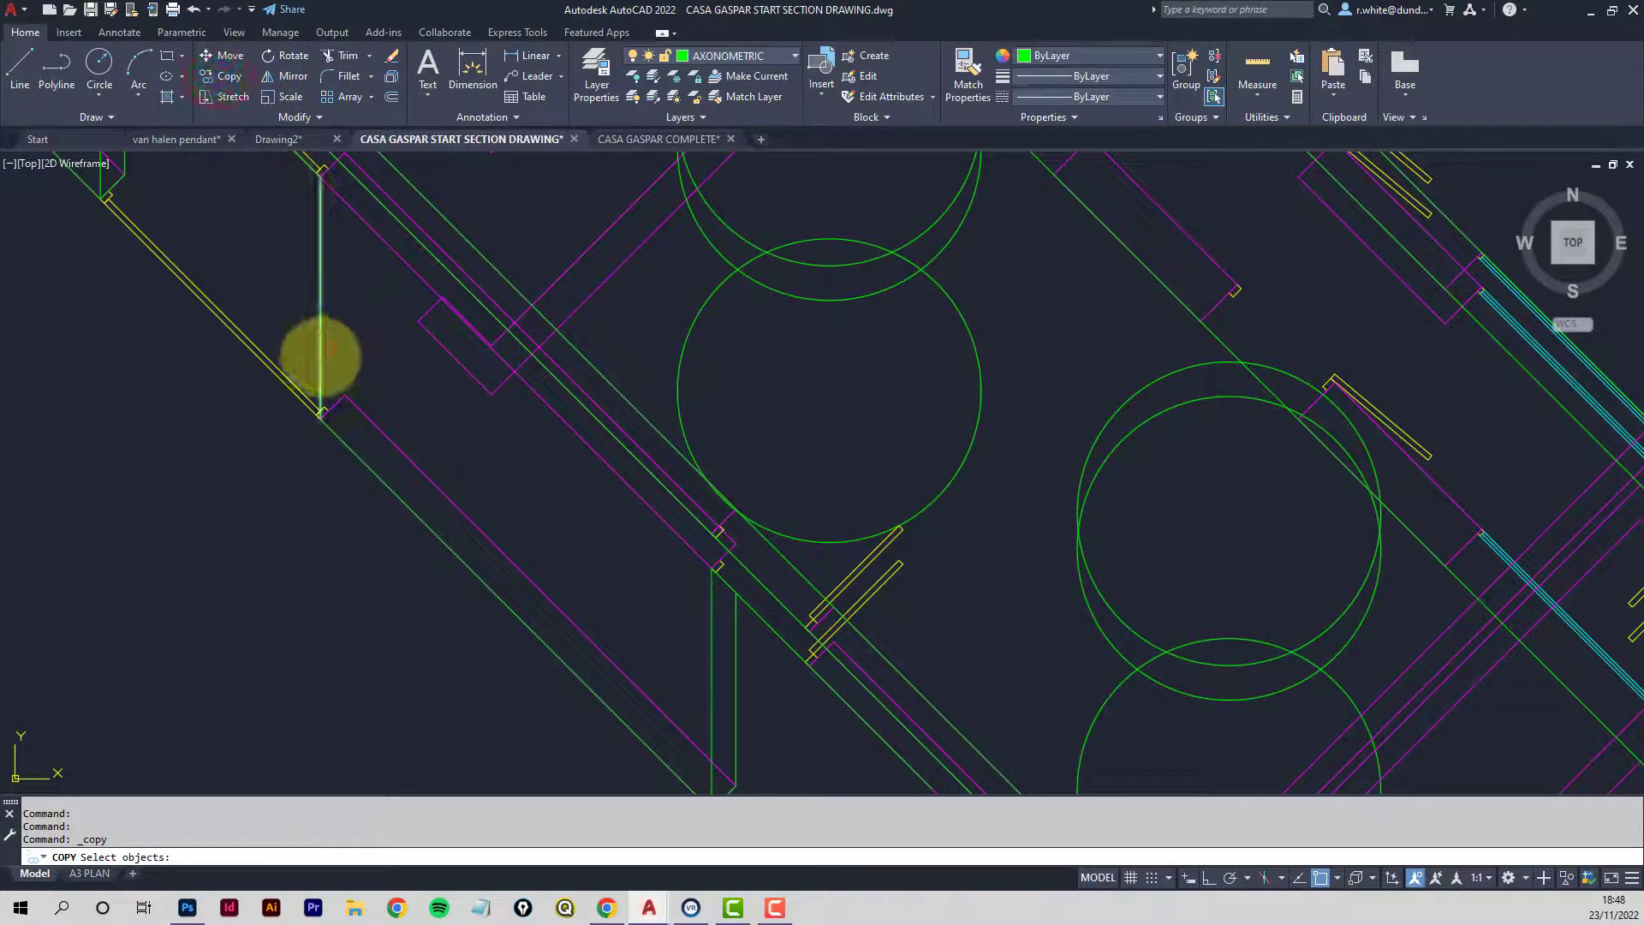
{"action": "key", "text": "Return"}
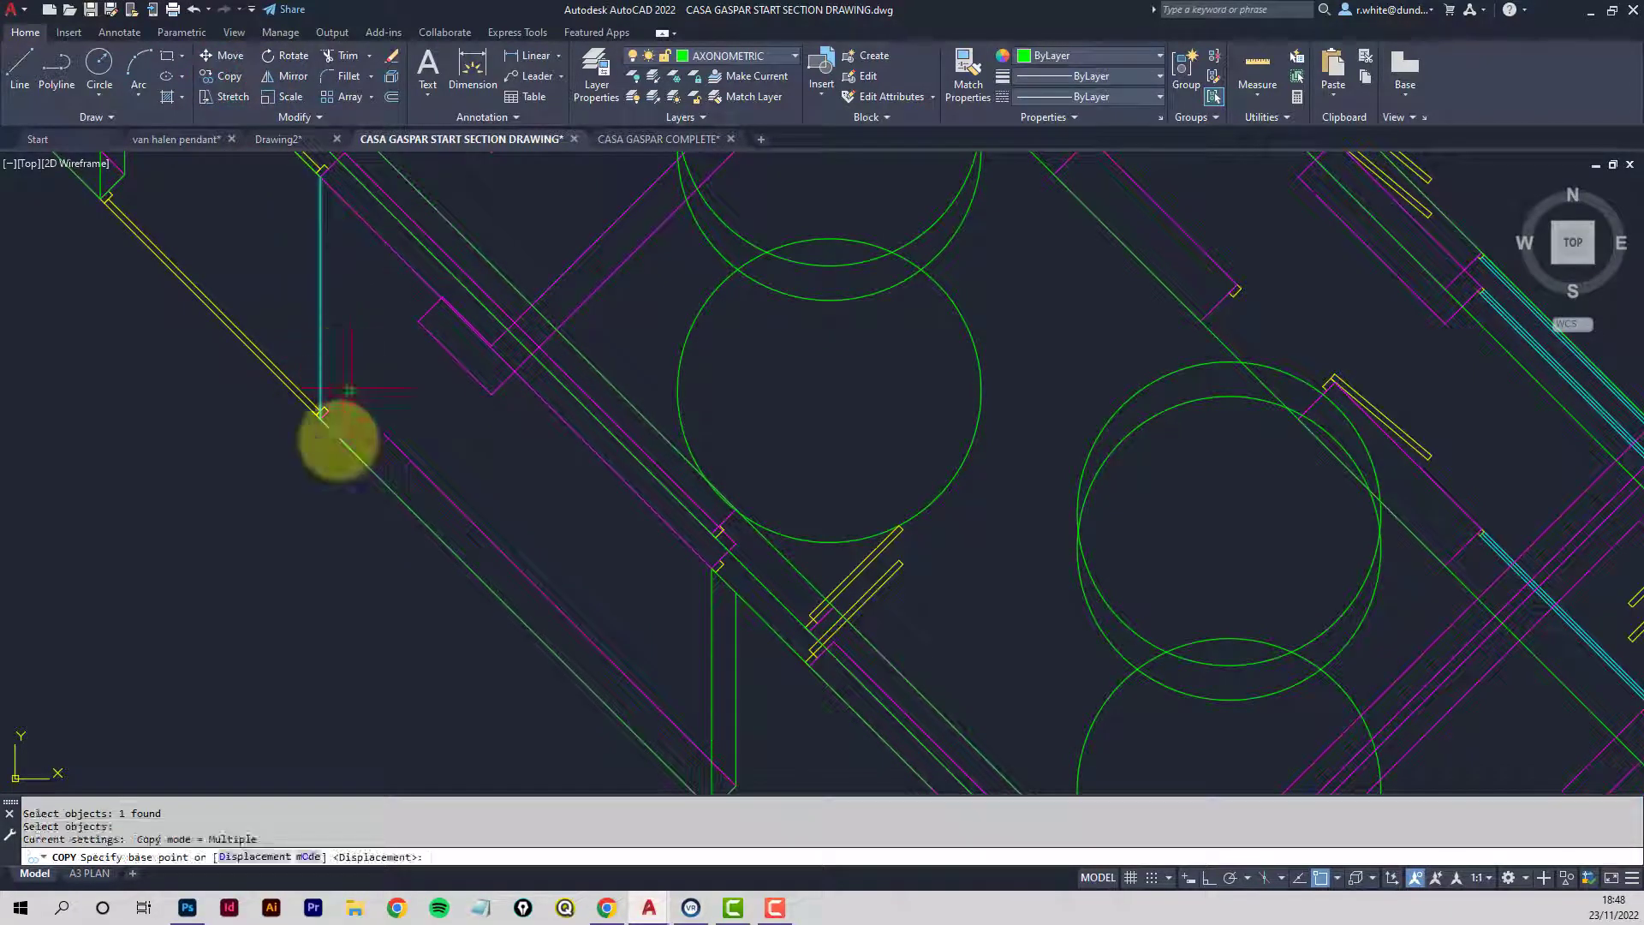
{"action": "left_click", "coordinate": [324, 427]}
{"action": "scroll", "coordinate": [338, 404], "scroll_direction": "down", "scroll_amount": 3}
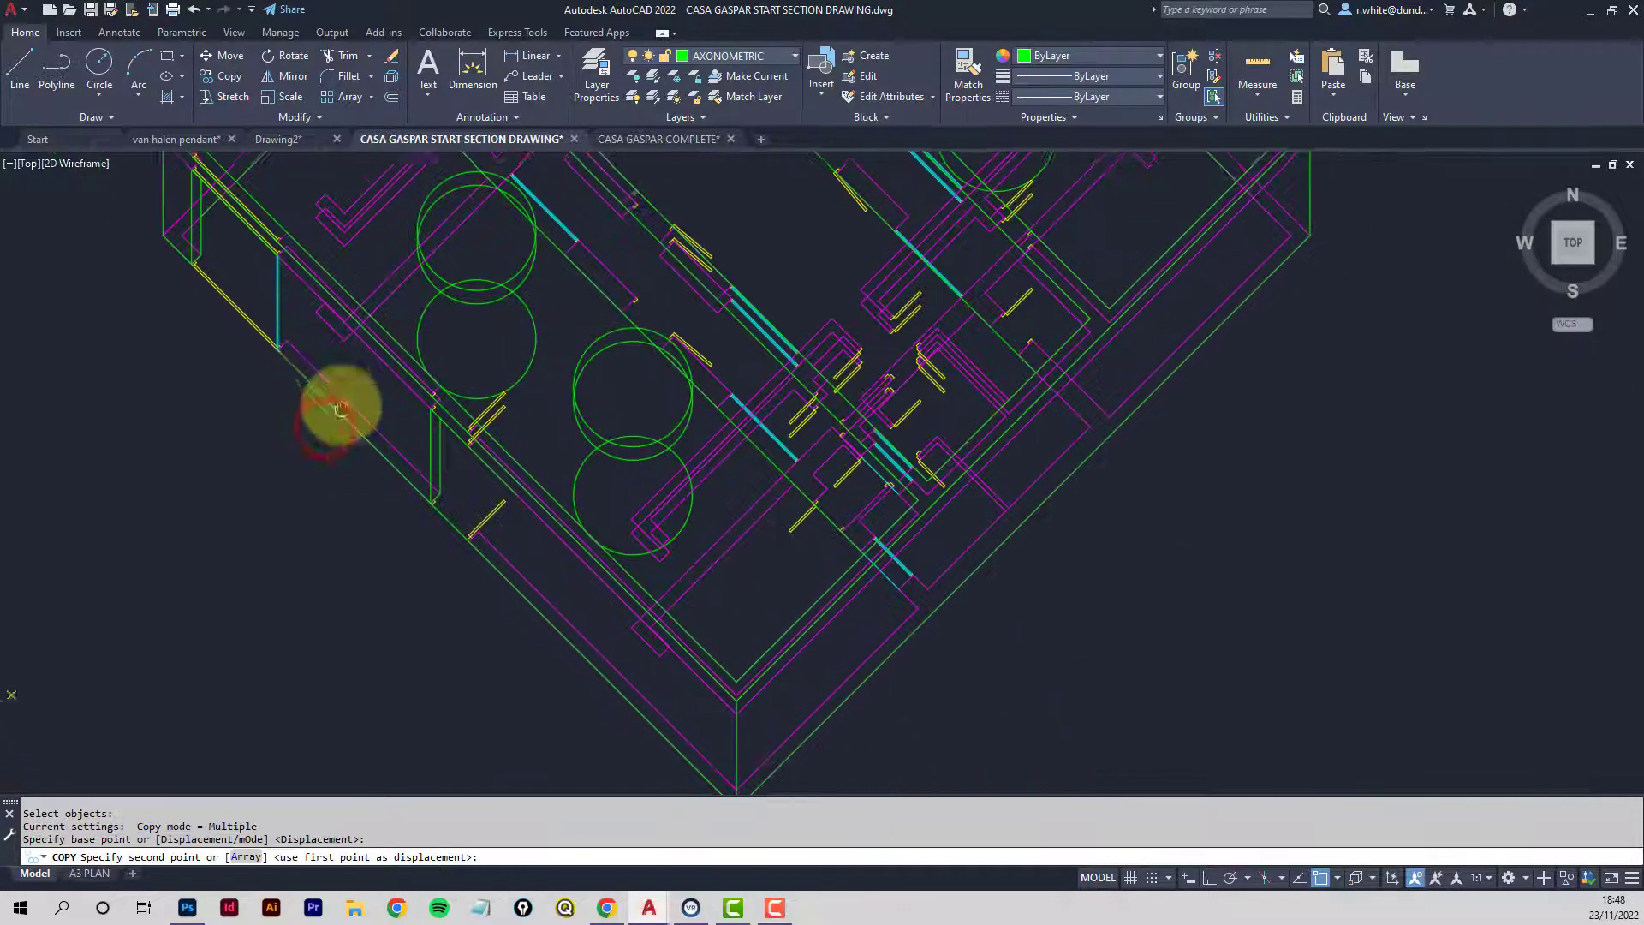
{"action": "scroll", "coordinate": [448, 532], "scroll_direction": "up", "scroll_amount": 4}
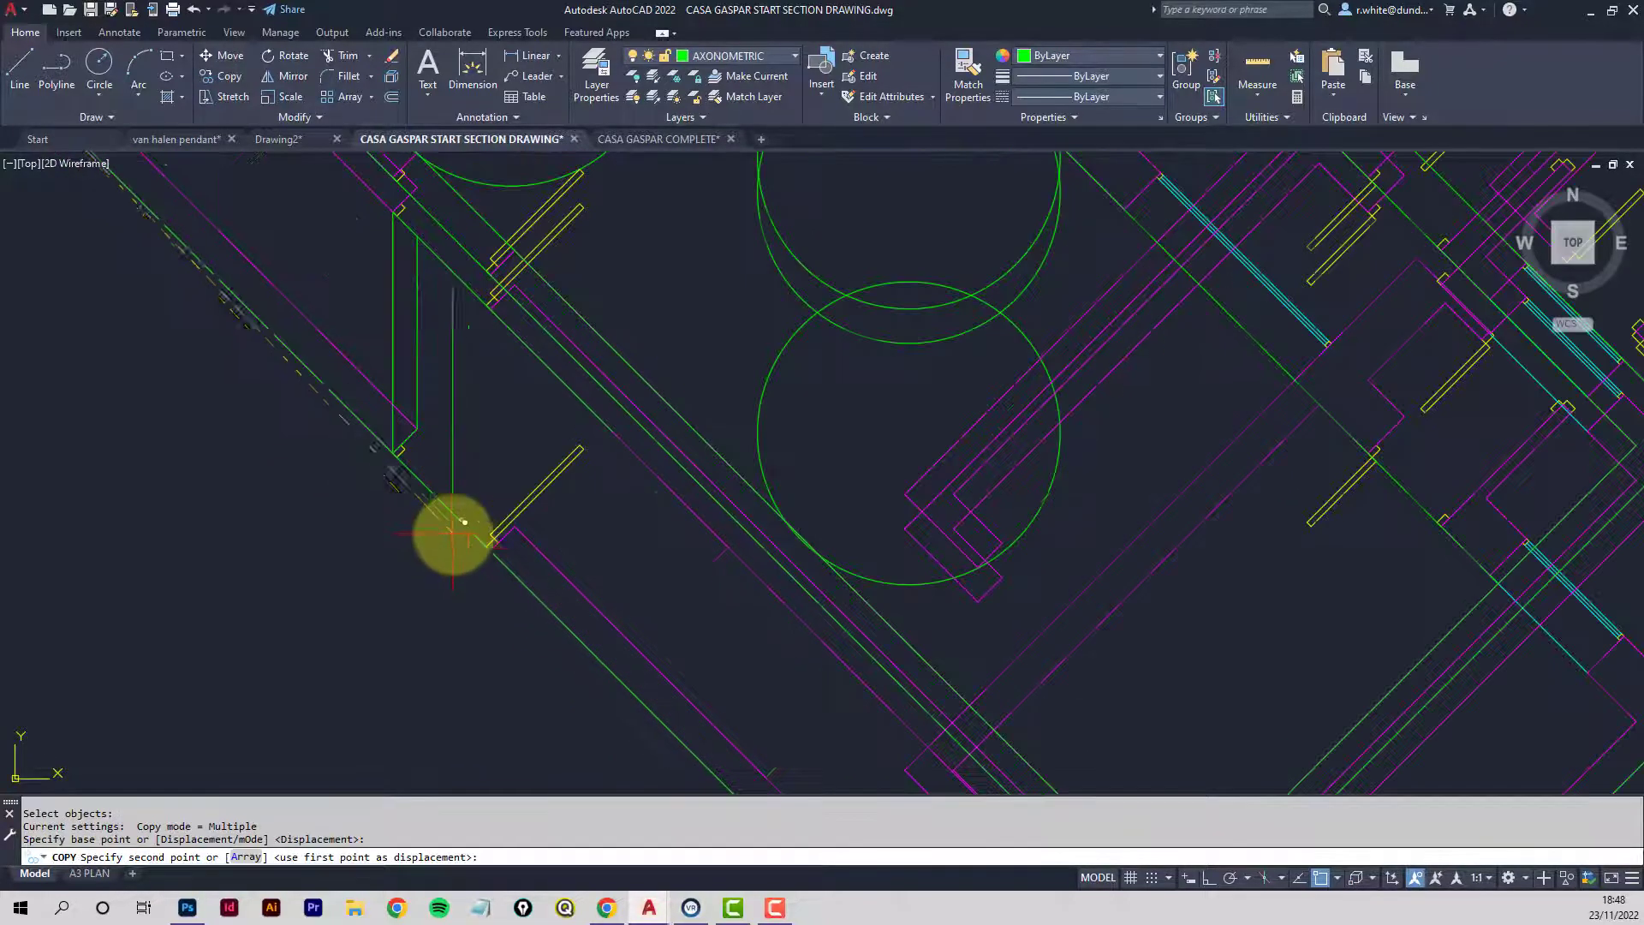
{"action": "left_click", "coordinate": [492, 558]}
{"action": "key", "text": "Return"}
Shorten the door opening's copied head line so it ends at the southeast jamb corner.
{"action": "scroll", "coordinate": [501, 377], "scroll_direction": "down", "scroll_amount": 2}
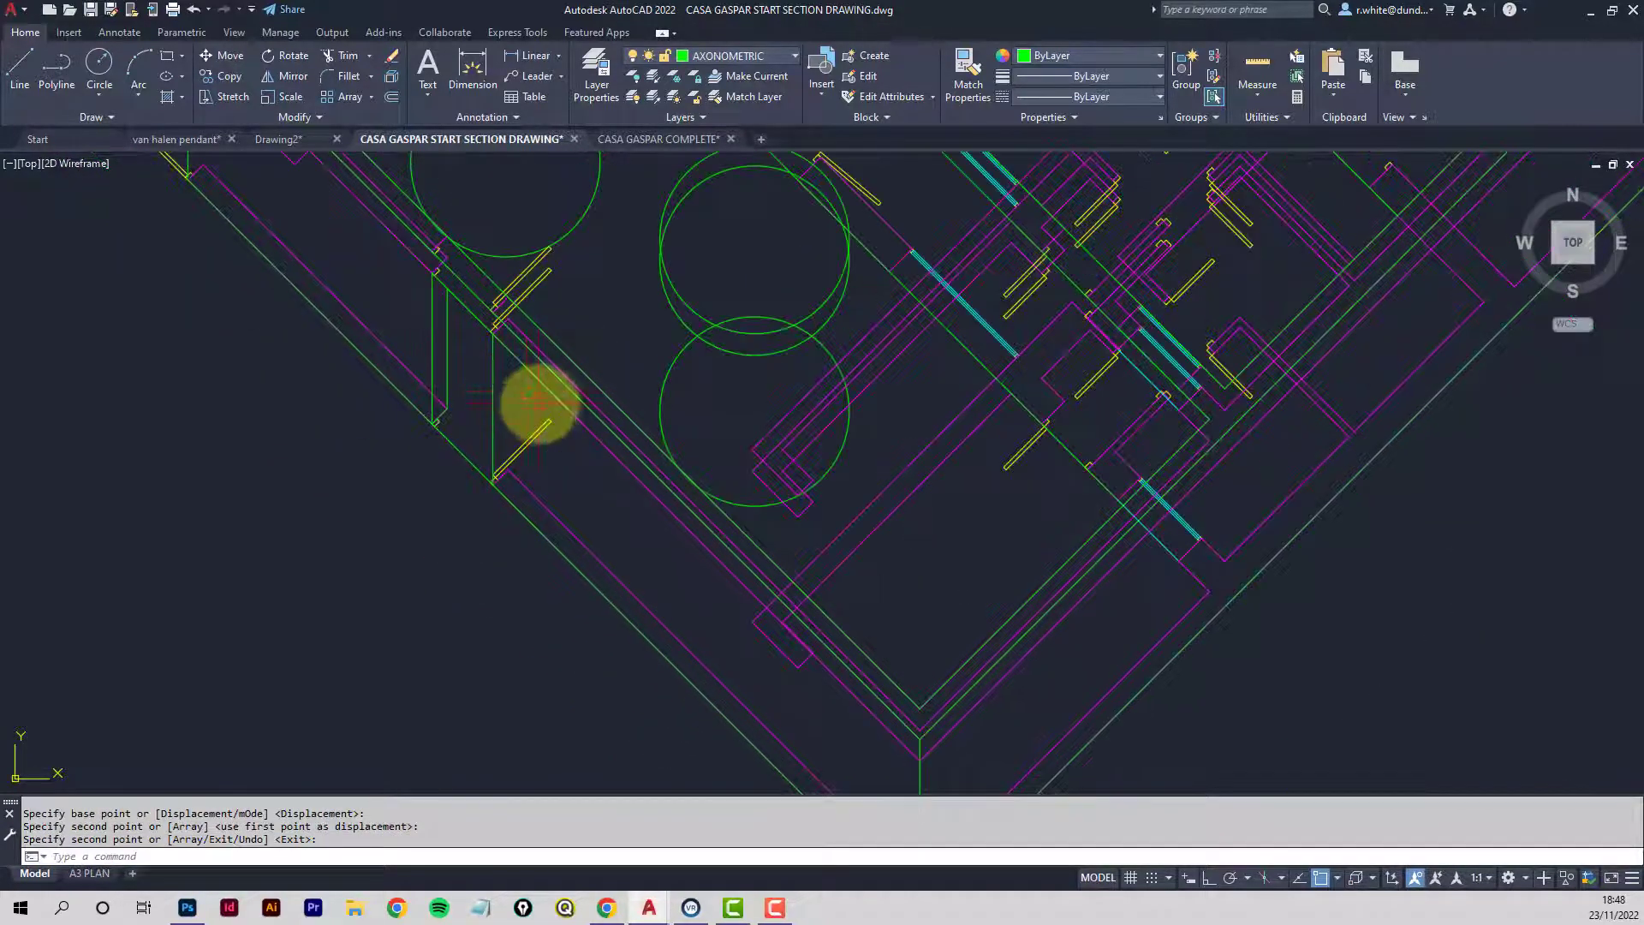
{"action": "scroll", "coordinate": [486, 364], "scroll_direction": "up", "scroll_amount": 4}
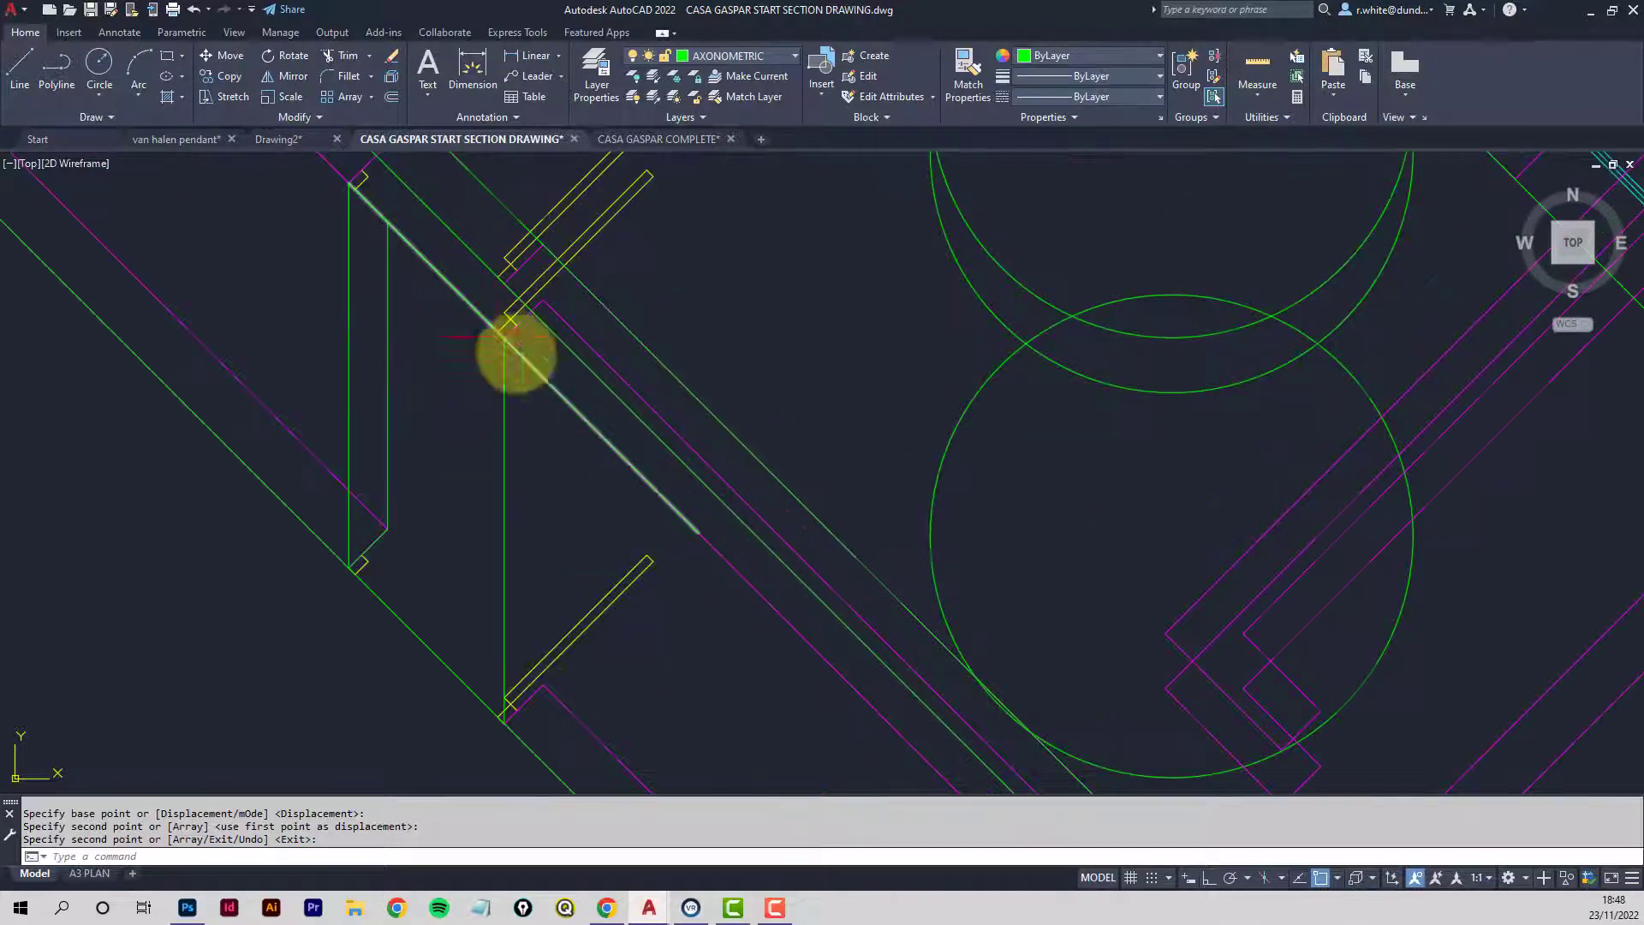
{"action": "left_click", "coordinate": [578, 414]}
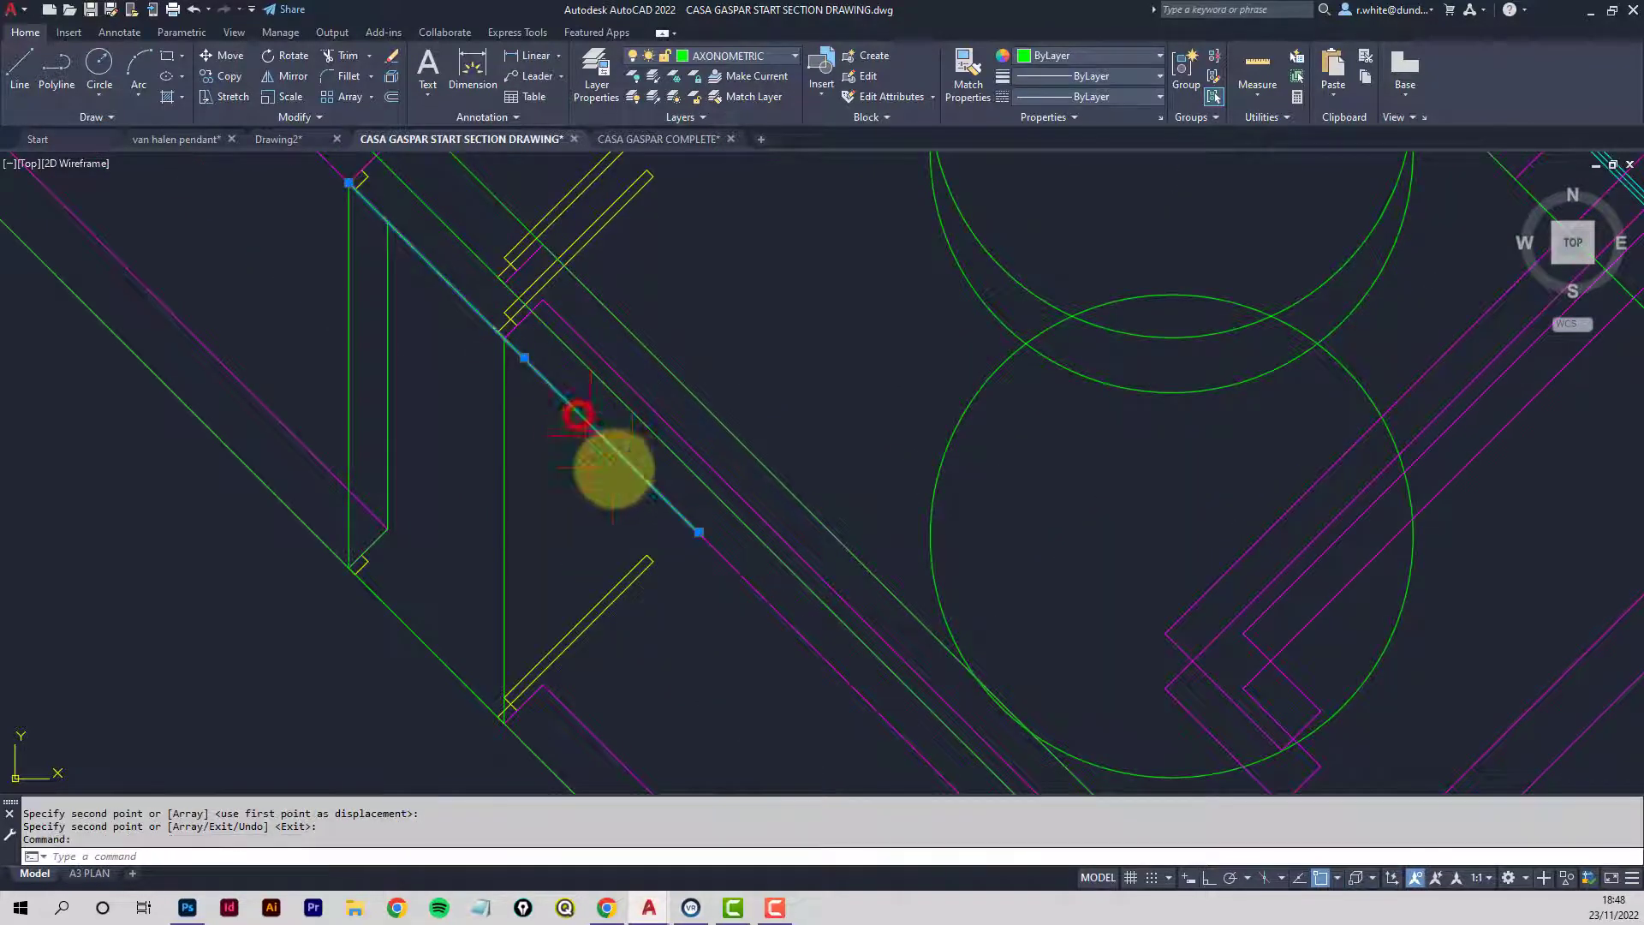
{"action": "left_click", "coordinate": [699, 533]}
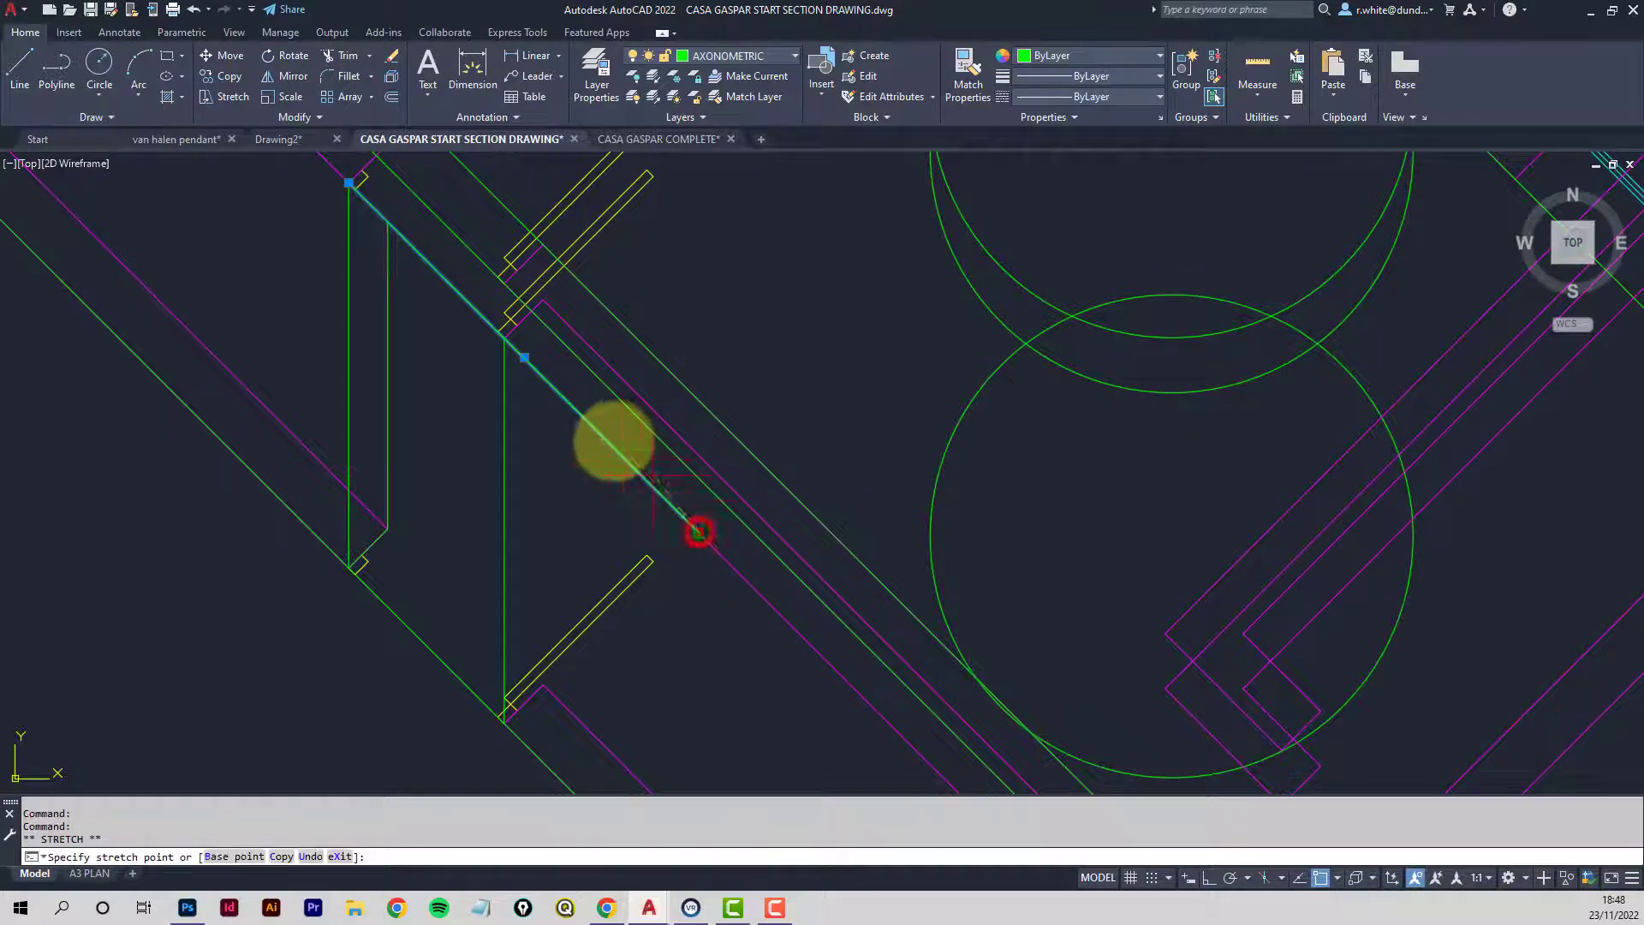
{"action": "scroll", "coordinate": [510, 334], "scroll_direction": "up", "scroll_amount": 3}
{"action": "key", "text": "Escape"}
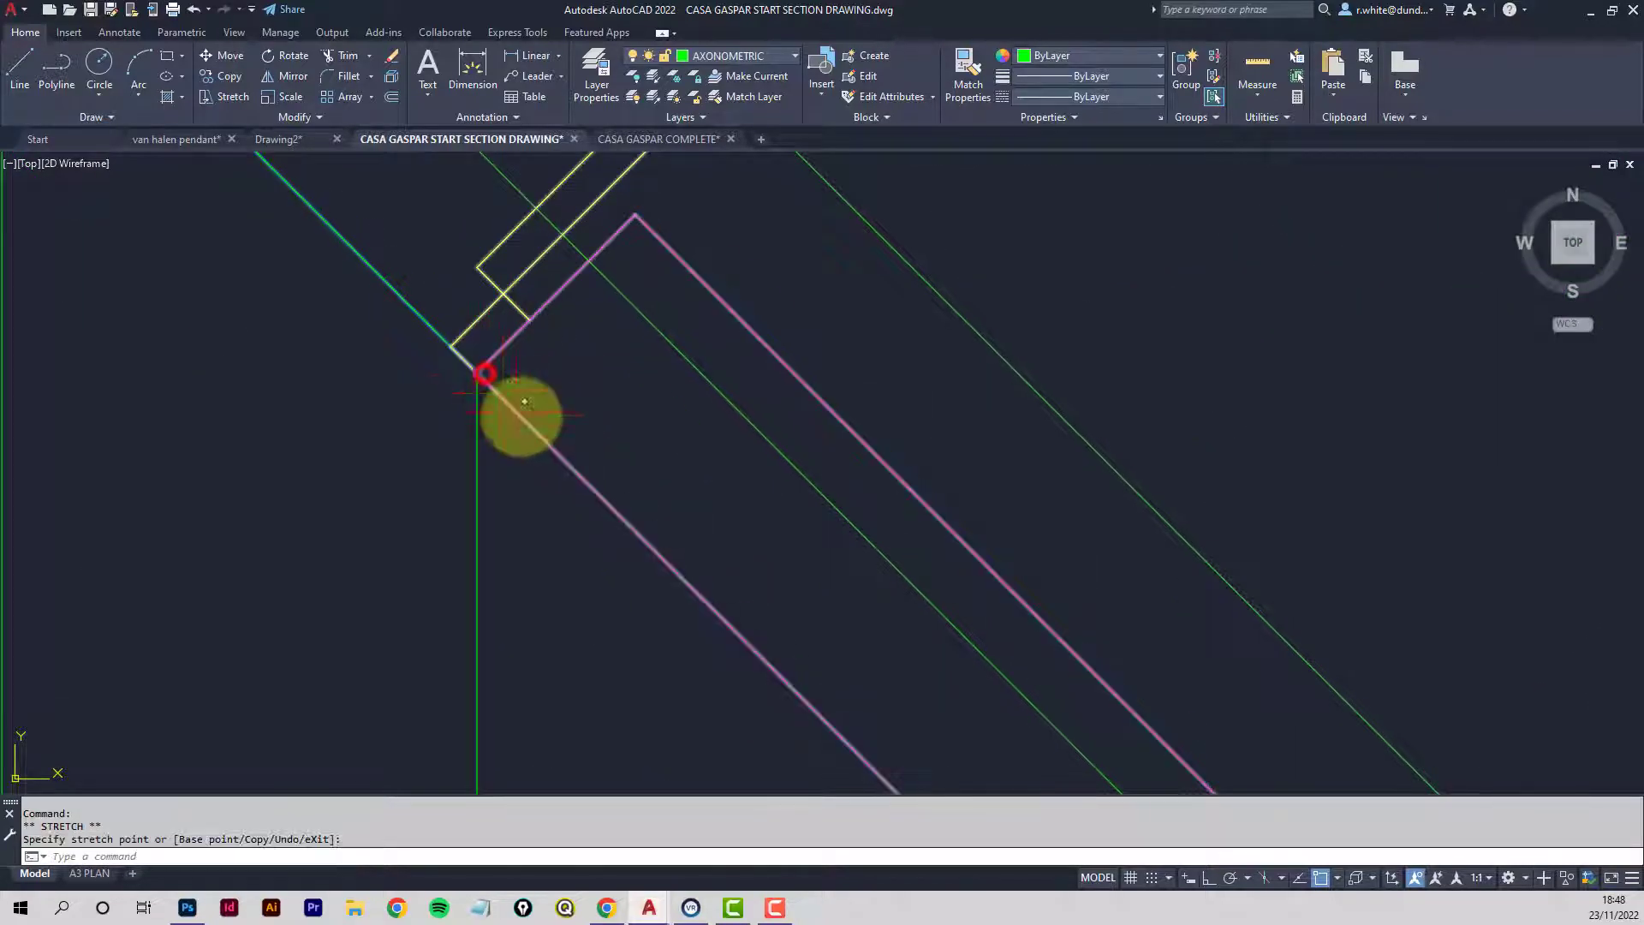
{"action": "scroll", "coordinate": [525, 411], "scroll_direction": "down", "scroll_amount": 5}
{"action": "scroll", "coordinate": [502, 417], "scroll_direction": "down", "scroll_amount": 5}
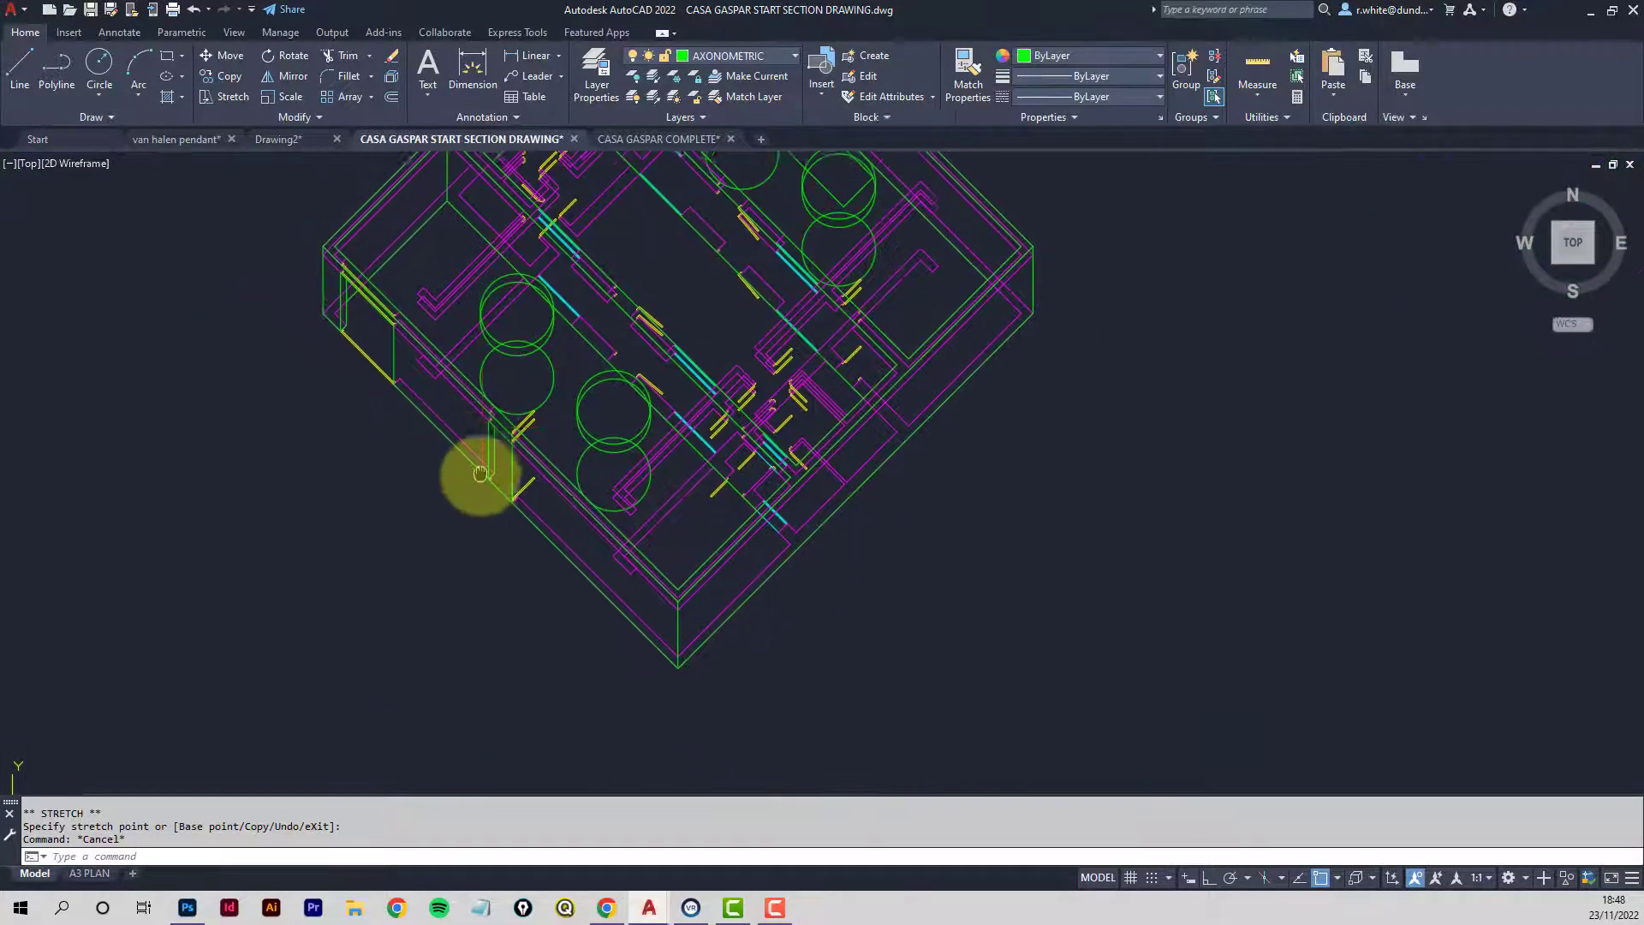
{"action": "scroll", "coordinate": [451, 377], "scroll_direction": "up", "scroll_amount": 1}
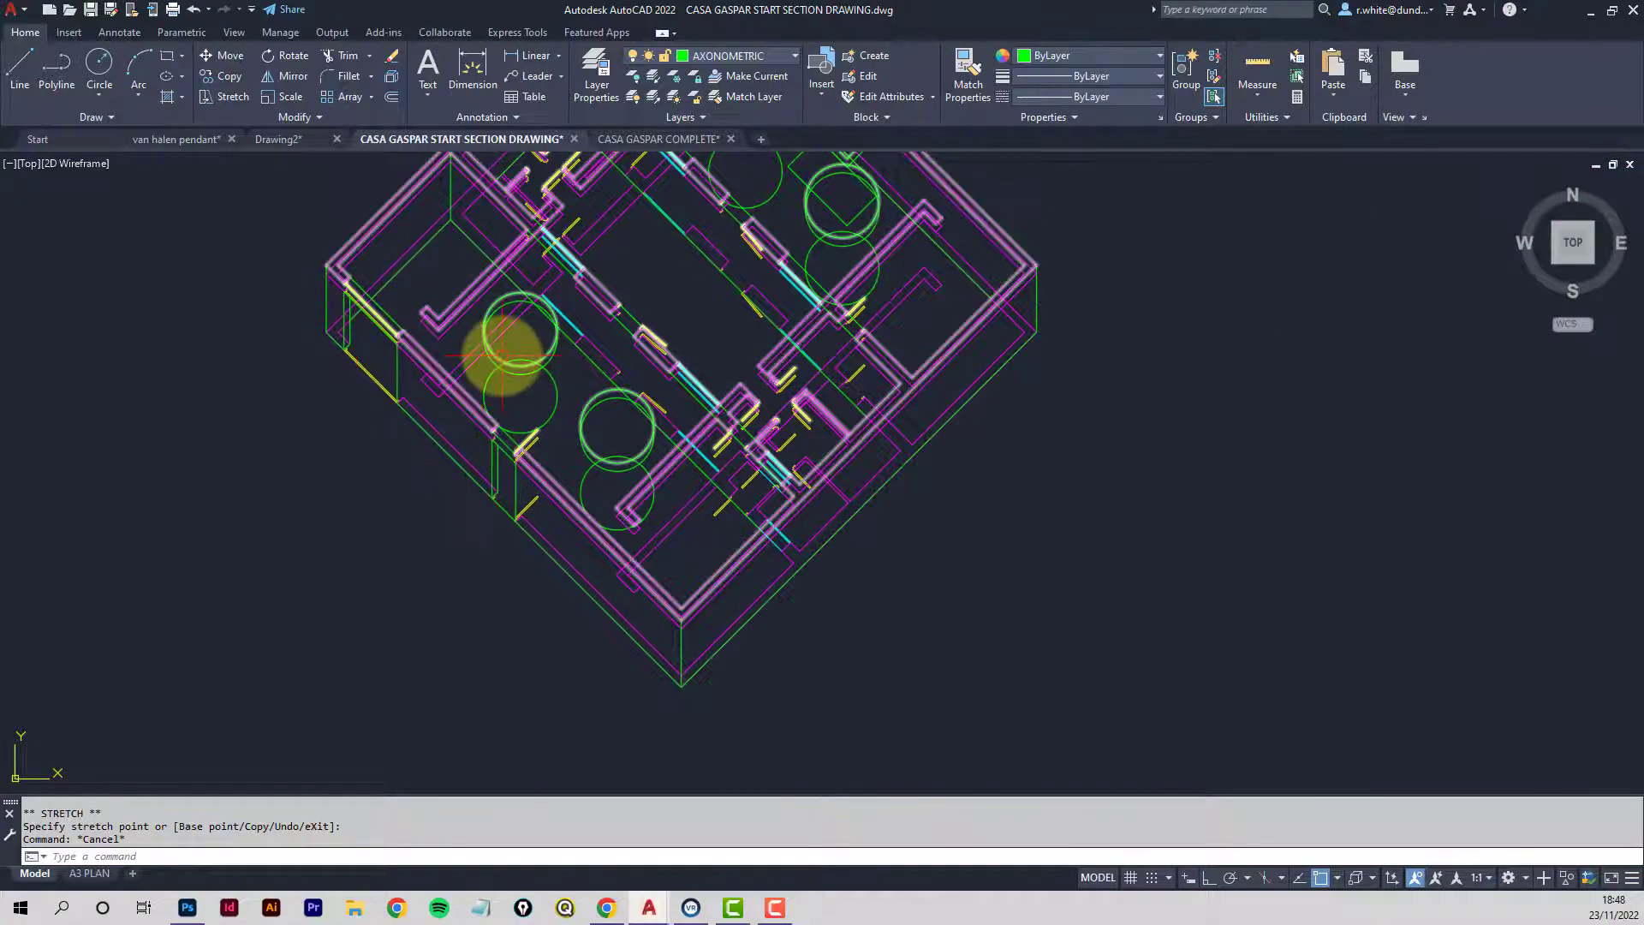
{"action": "middle_click_drag", "start_coordinate": [506, 348], "coordinate": [506, 451]}
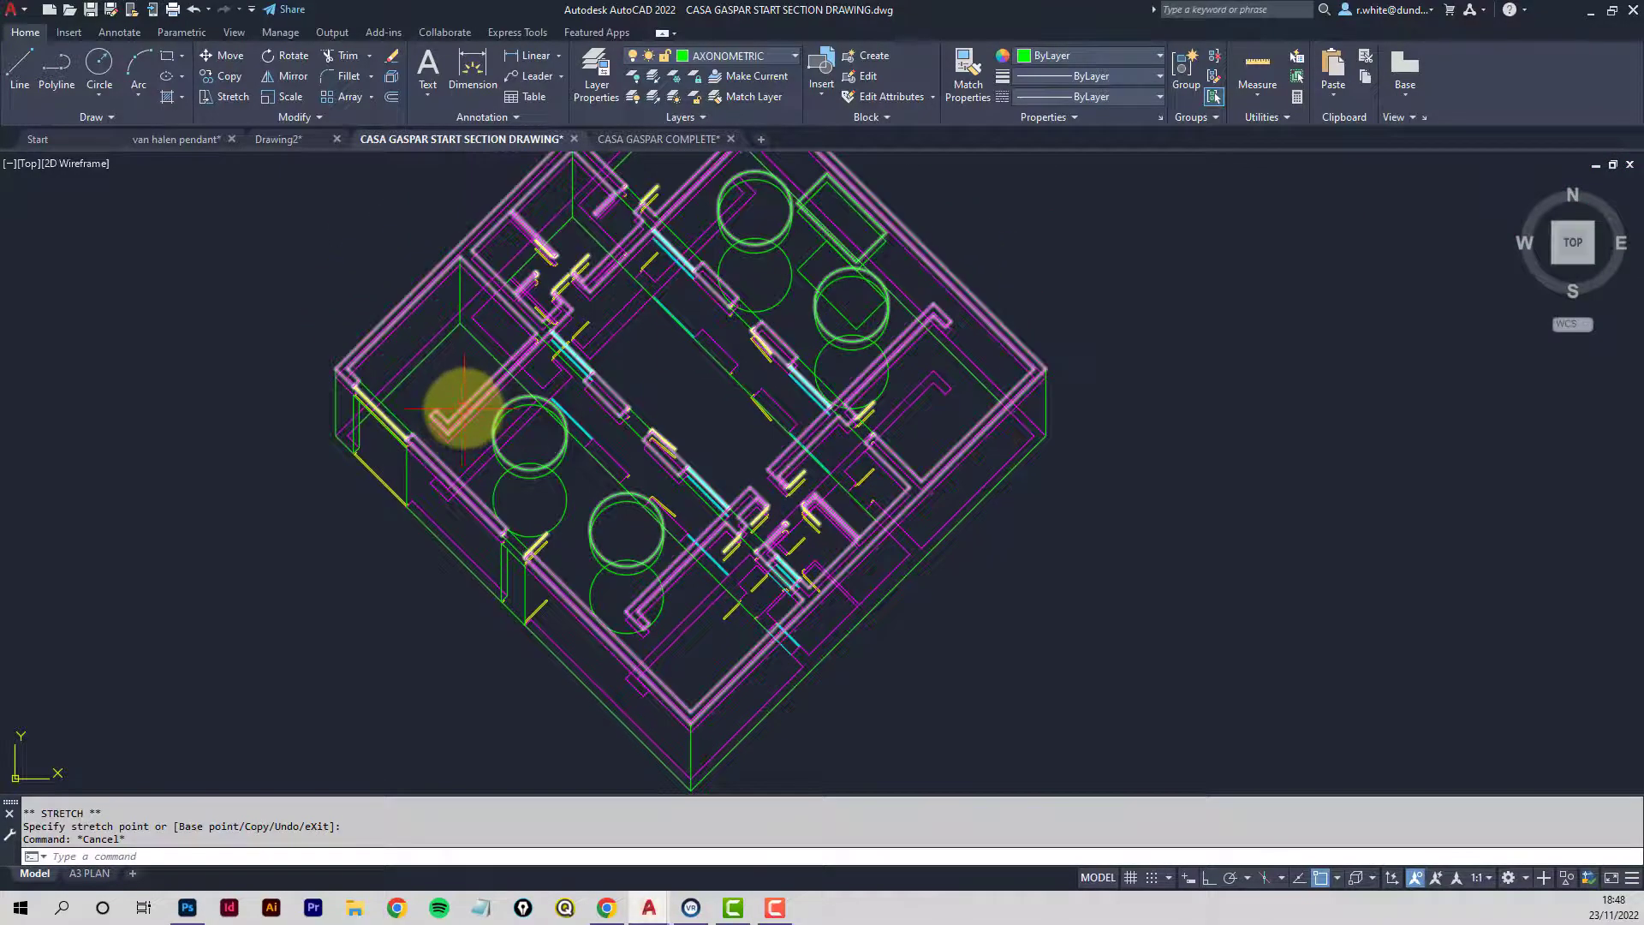
{"action": "scroll", "coordinate": [476, 300], "scroll_direction": "up", "scroll_amount": 5}
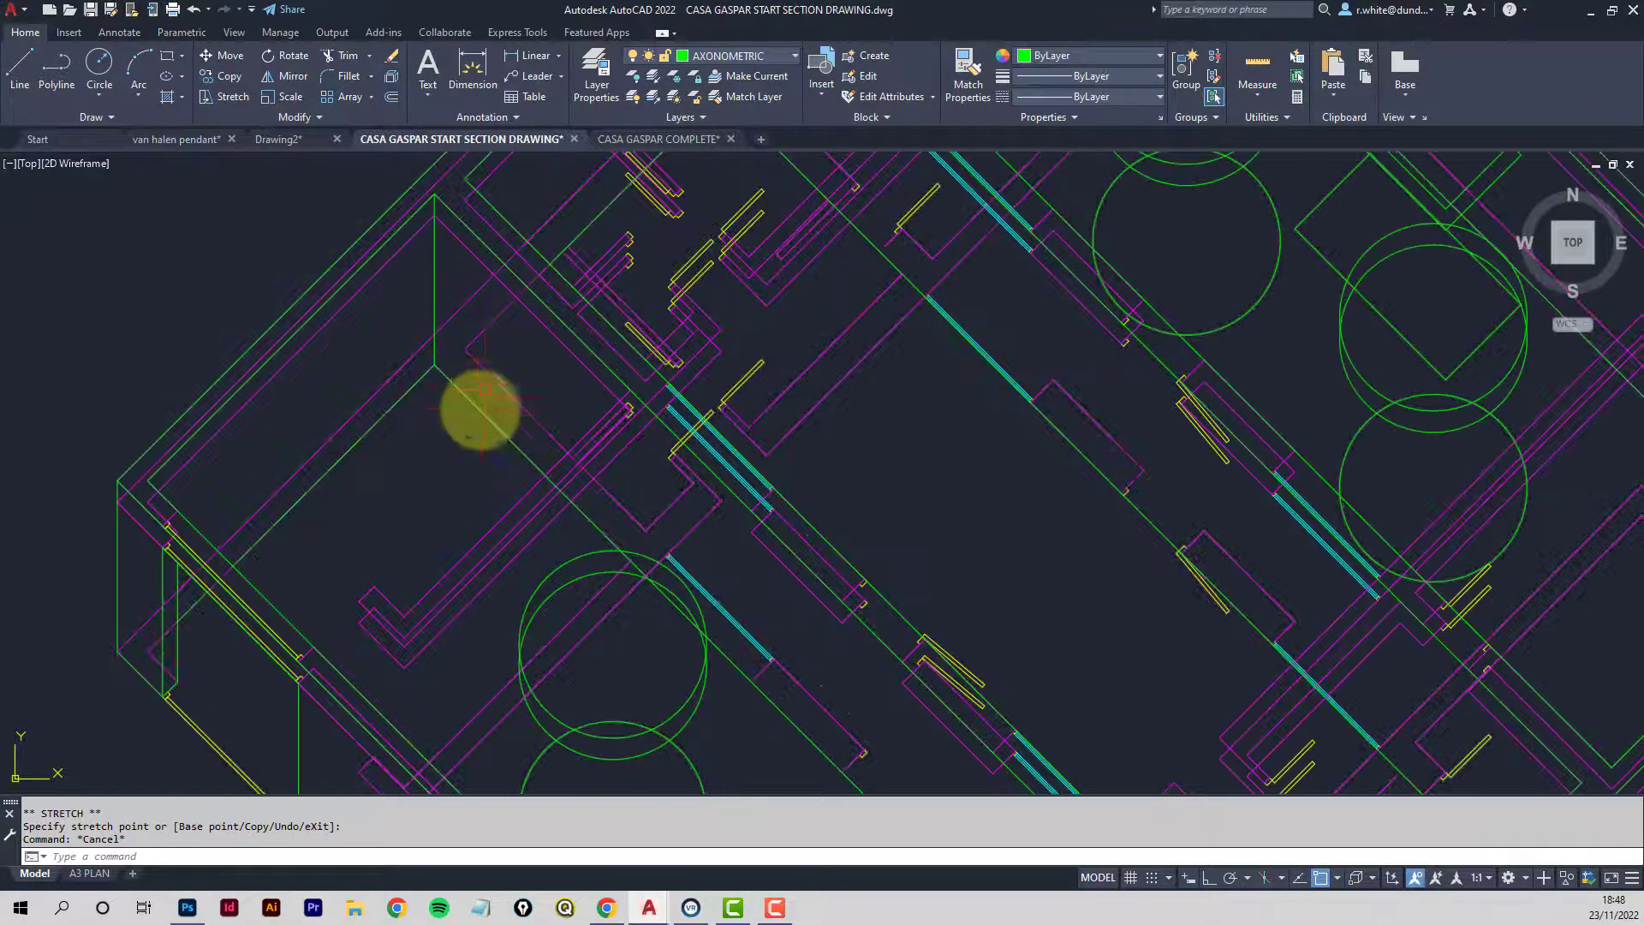
{"action": "middle_click_drag", "start_coordinate": [481, 522], "coordinate": [451, 334]}
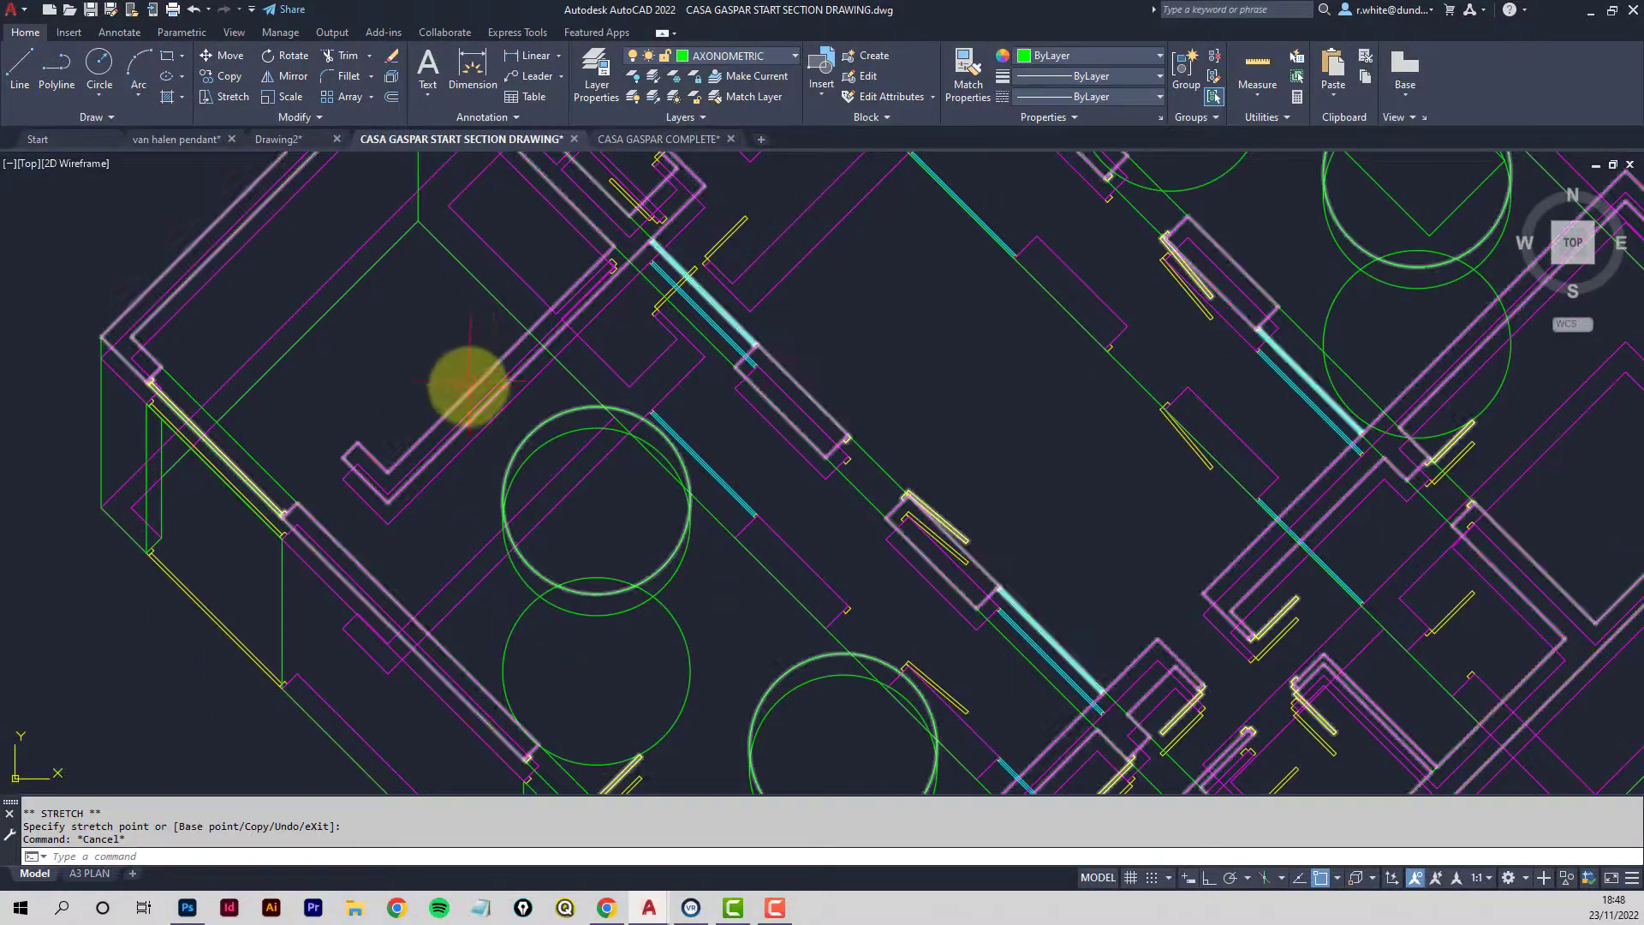
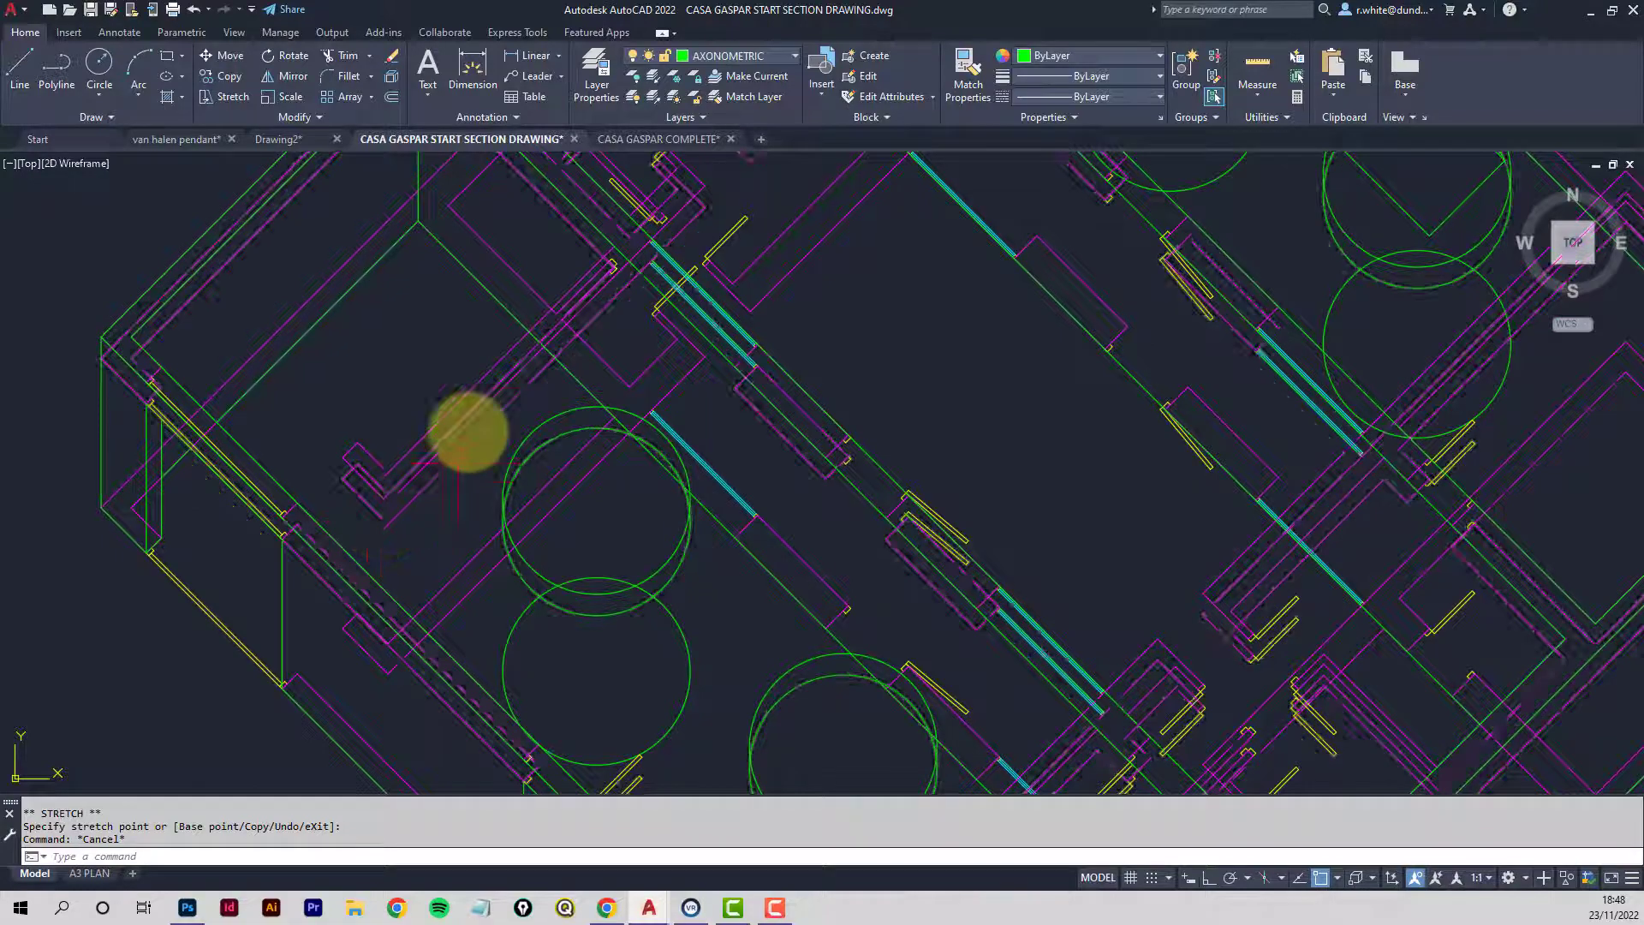
Trace the top outline of the L-shaped partition wall in the upper plan with a closed chain of lines.
{"action": "left_click", "coordinate": [19, 72]}
{"action": "scroll", "coordinate": [625, 265], "scroll_direction": "up", "scroll_amount": 4}
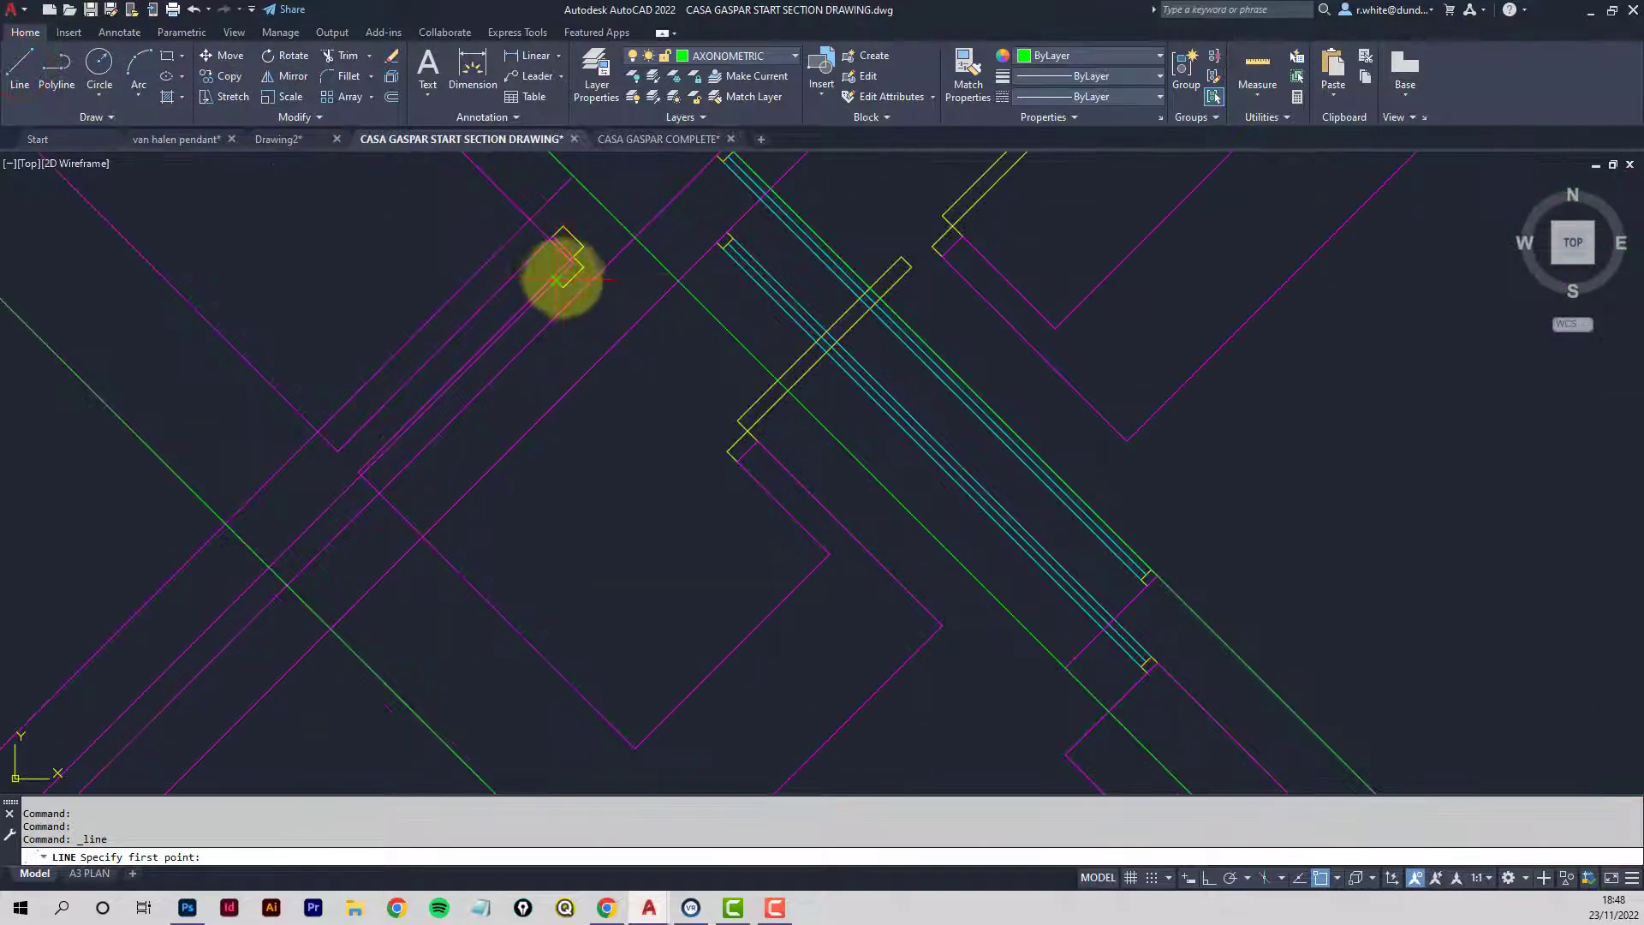
{"action": "scroll", "coordinate": [566, 278], "scroll_direction": "down", "scroll_amount": 3}
{"action": "middle_click_drag", "start_coordinate": [562, 330], "coordinate": [518, 401]}
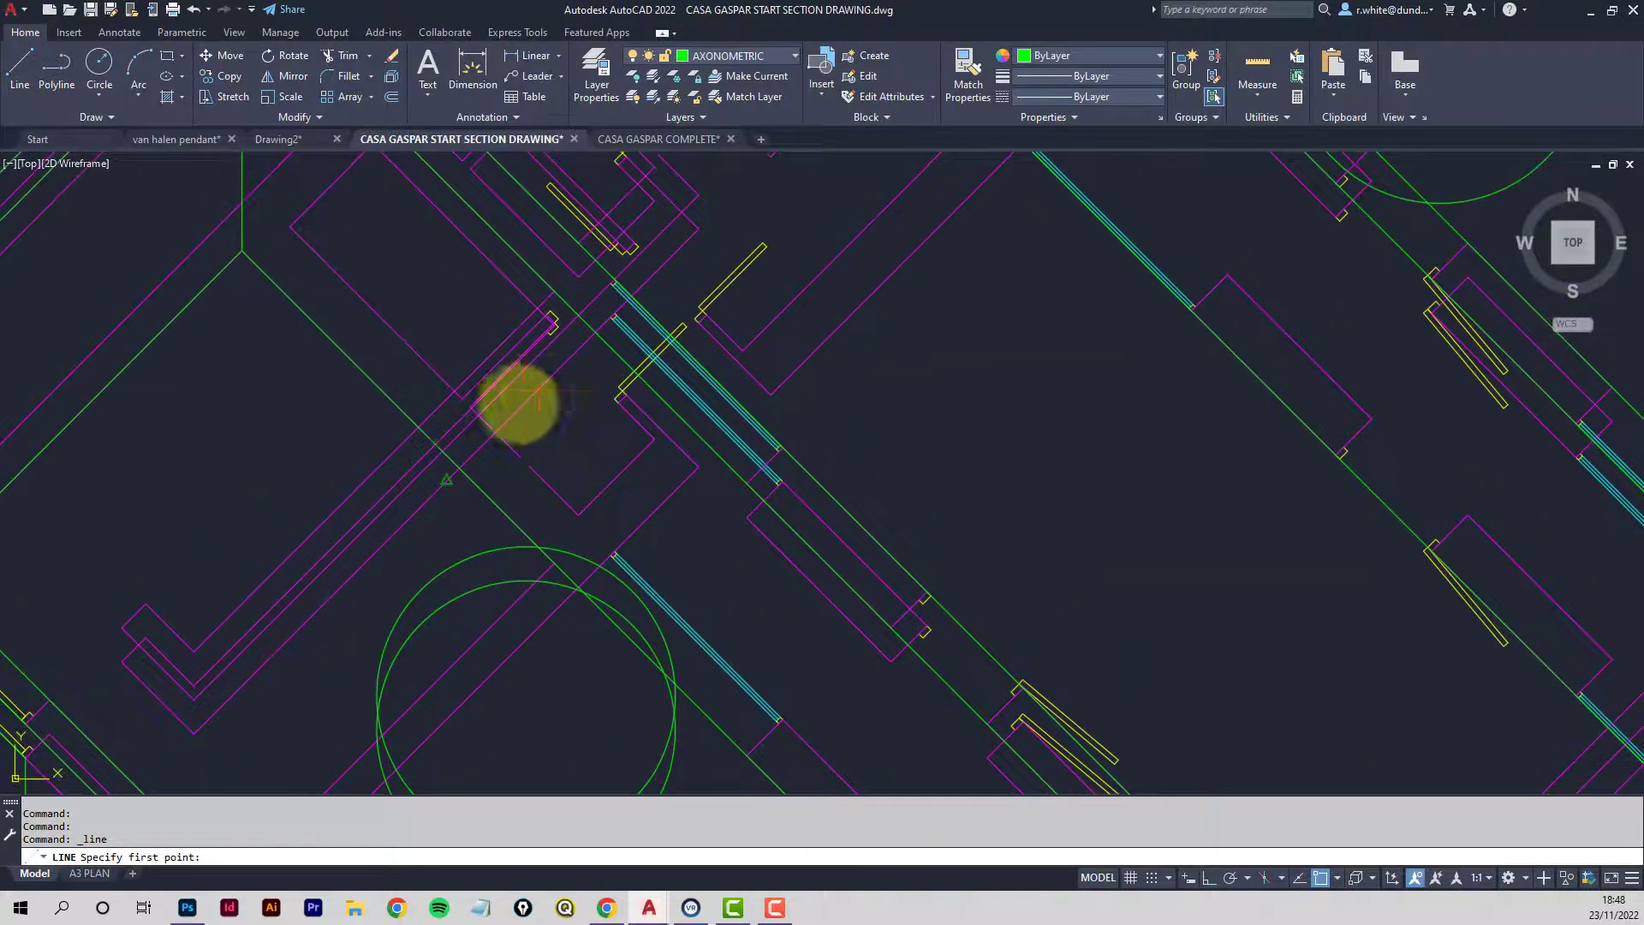
{"action": "scroll", "coordinate": [527, 334], "scroll_direction": "up", "scroll_amount": 2}
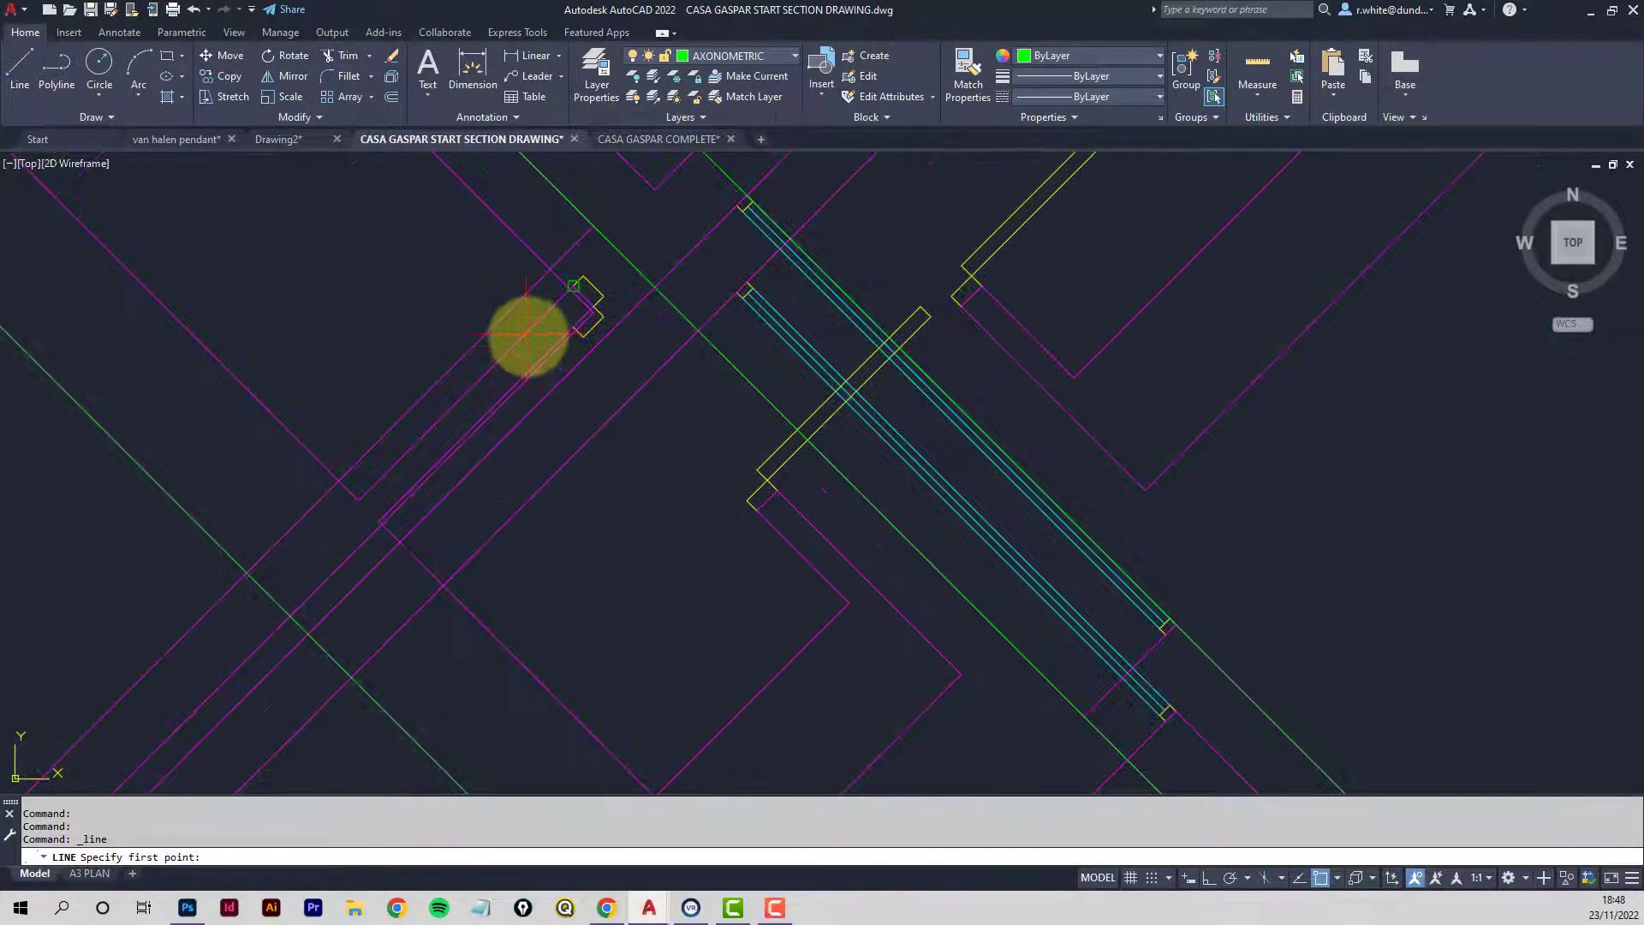
{"action": "scroll", "coordinate": [591, 317], "scroll_direction": "up", "scroll_amount": 3}
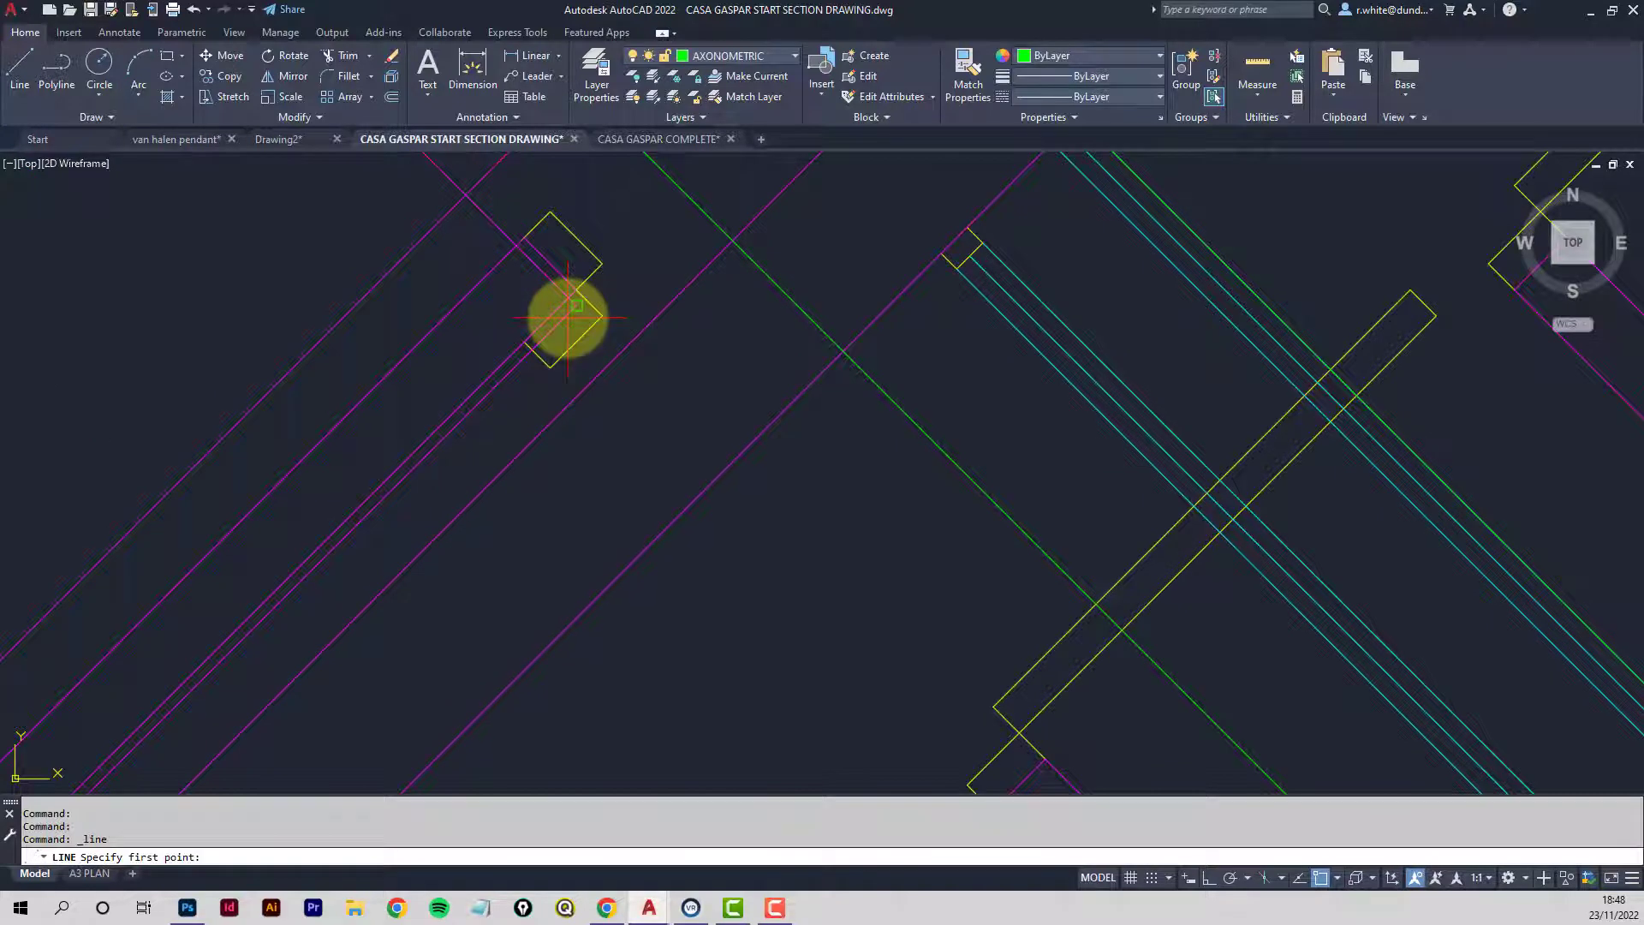
{"action": "left_click", "coordinate": [573, 314]}
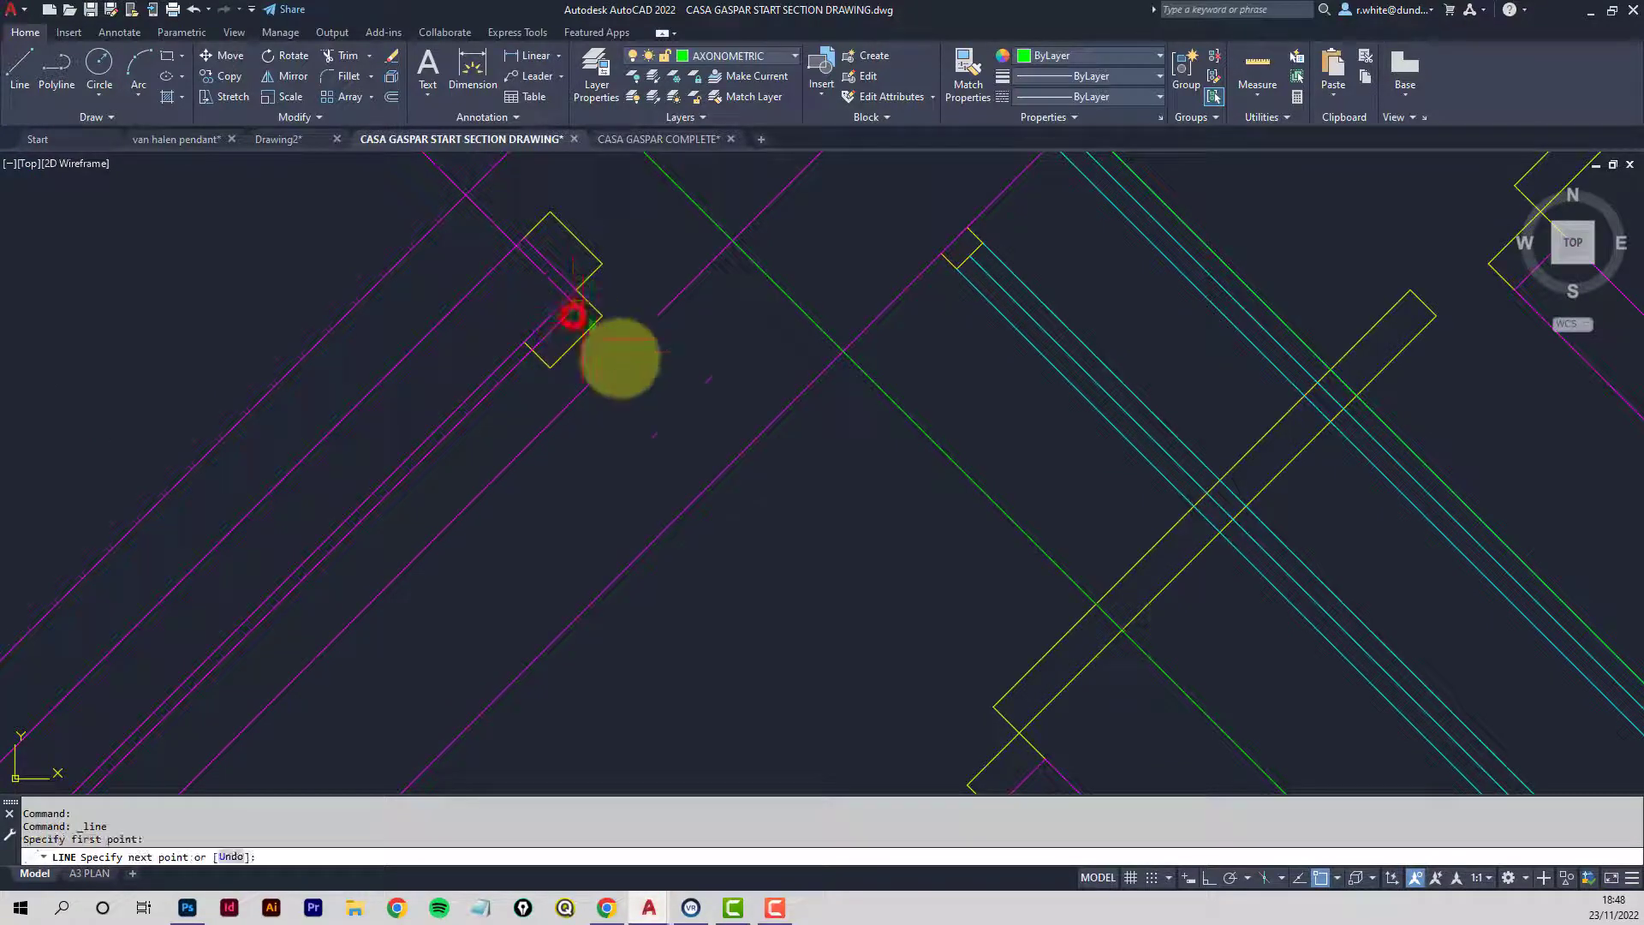
{"action": "left_click", "coordinate": [728, 460]}
{"action": "scroll", "coordinate": [724, 460], "scroll_direction": "down", "scroll_amount": 5}
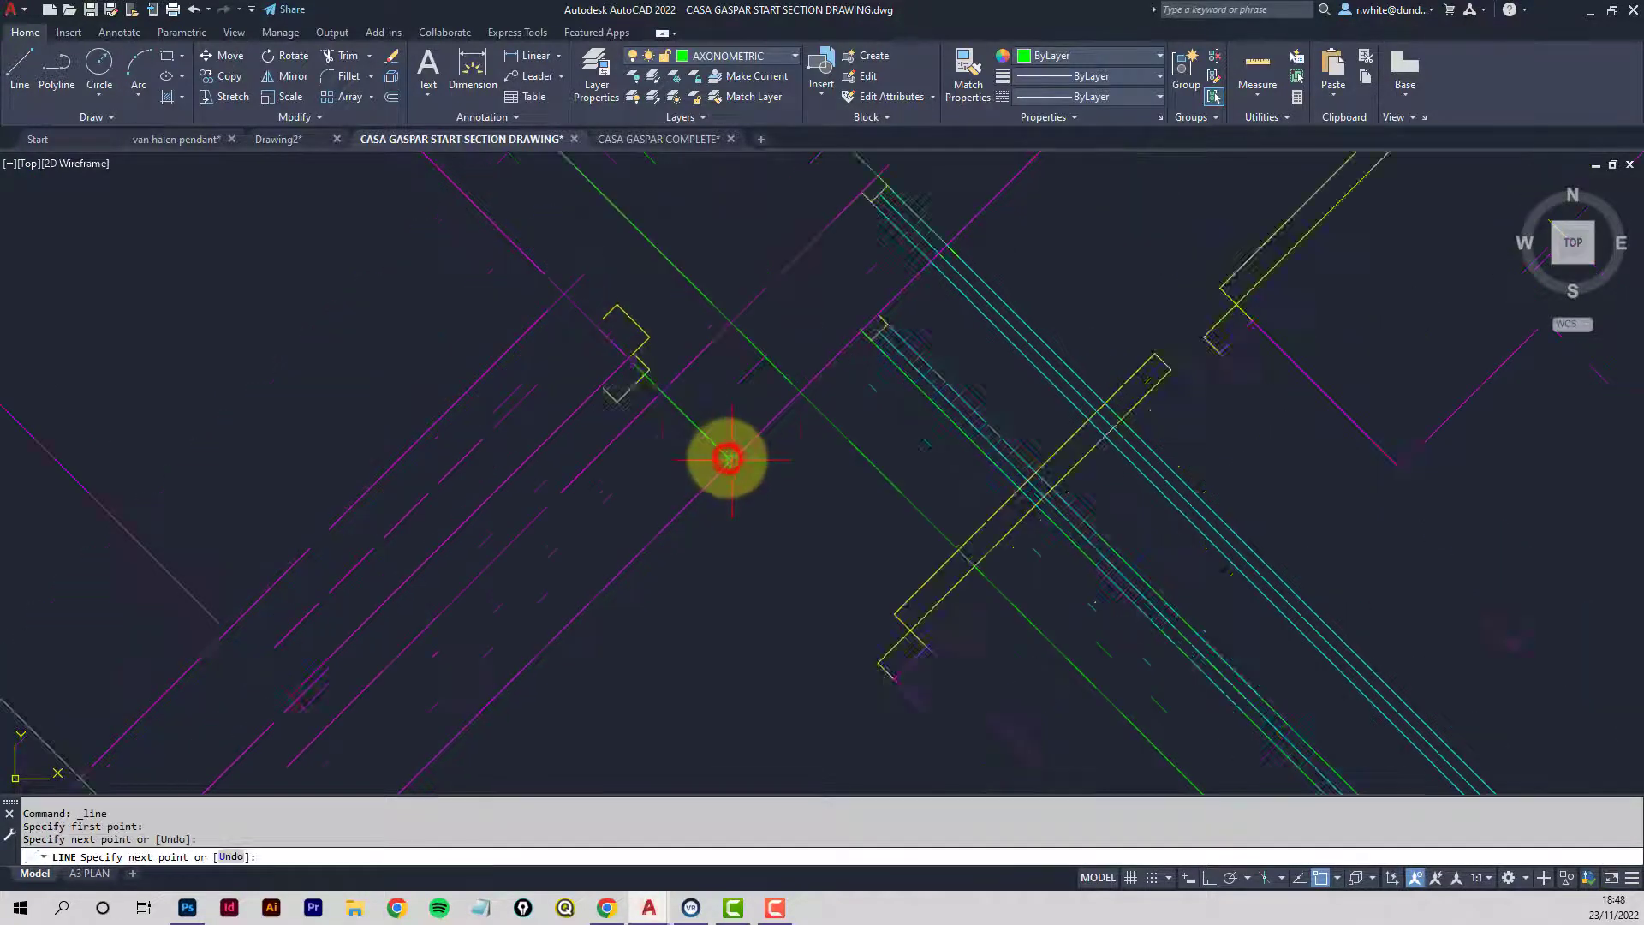
{"action": "middle_click_drag", "start_coordinate": [707, 464], "coordinate": [823, 362]}
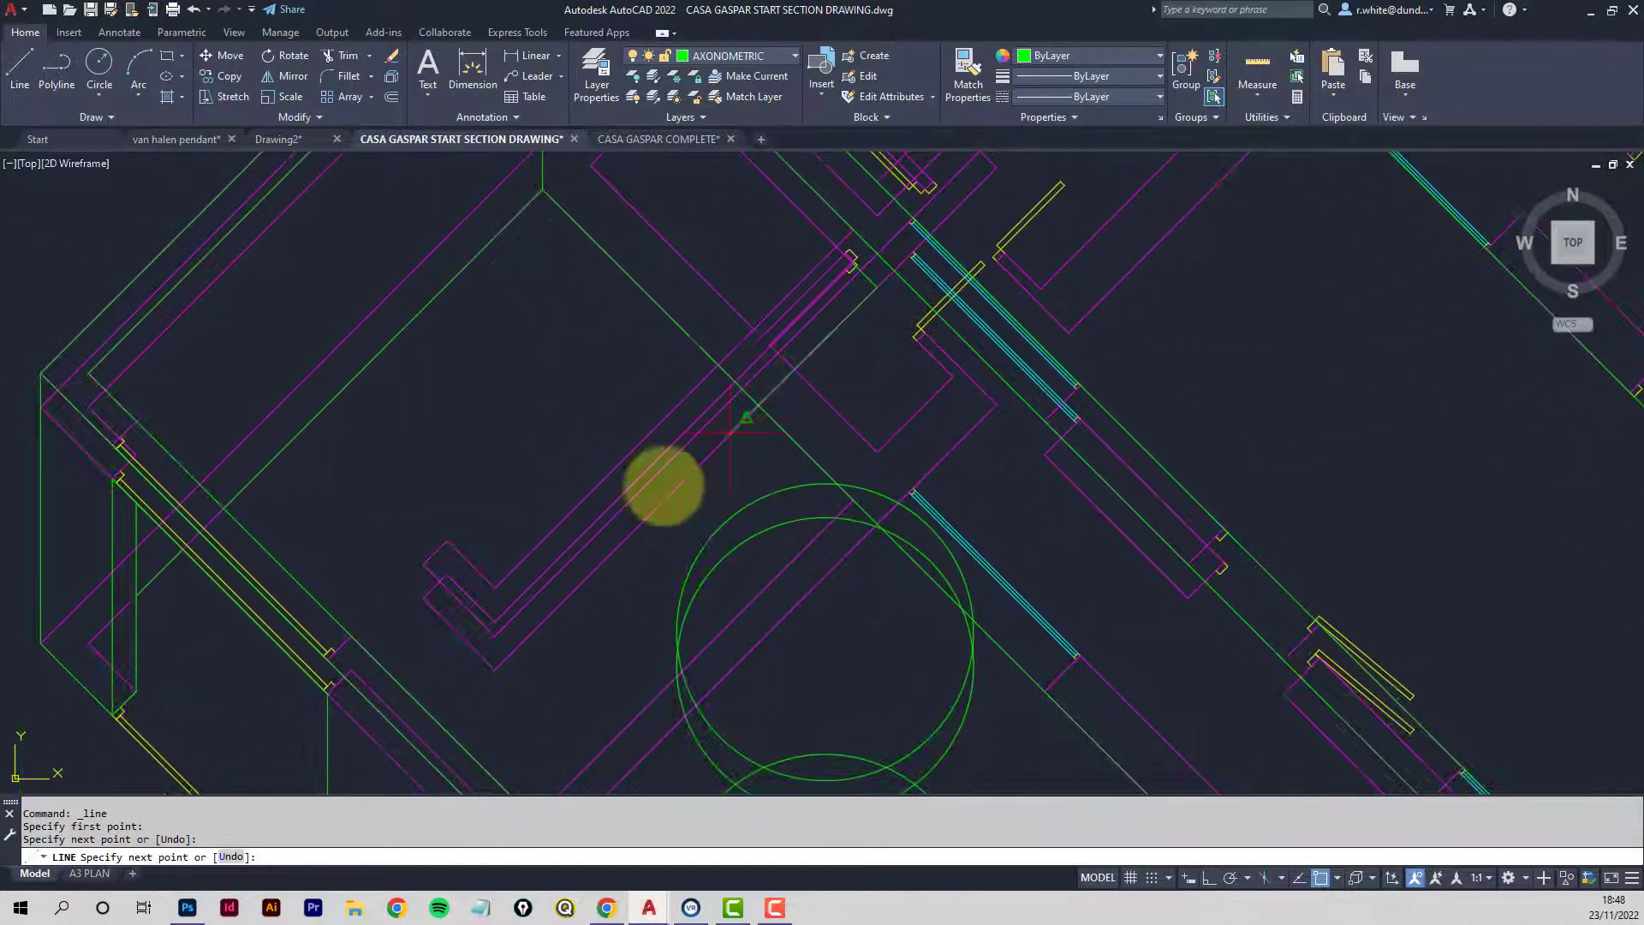
{"action": "left_click", "coordinate": [422, 597]}
{"action": "left_click", "coordinate": [445, 570]}
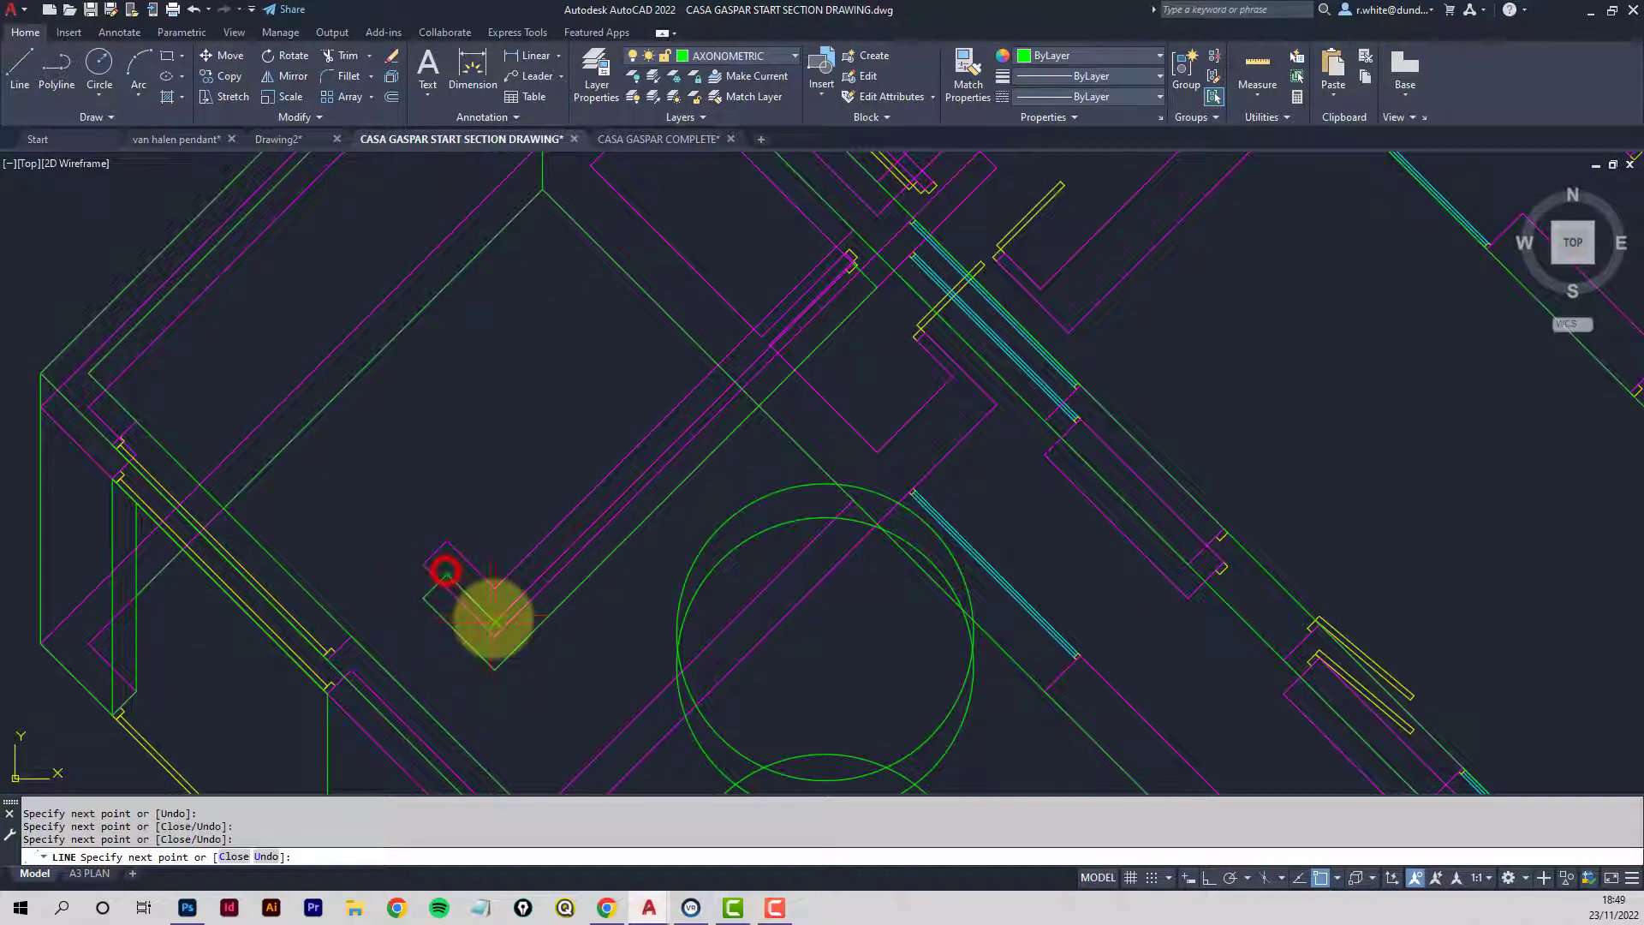
{"action": "left_click", "coordinate": [495, 622]}
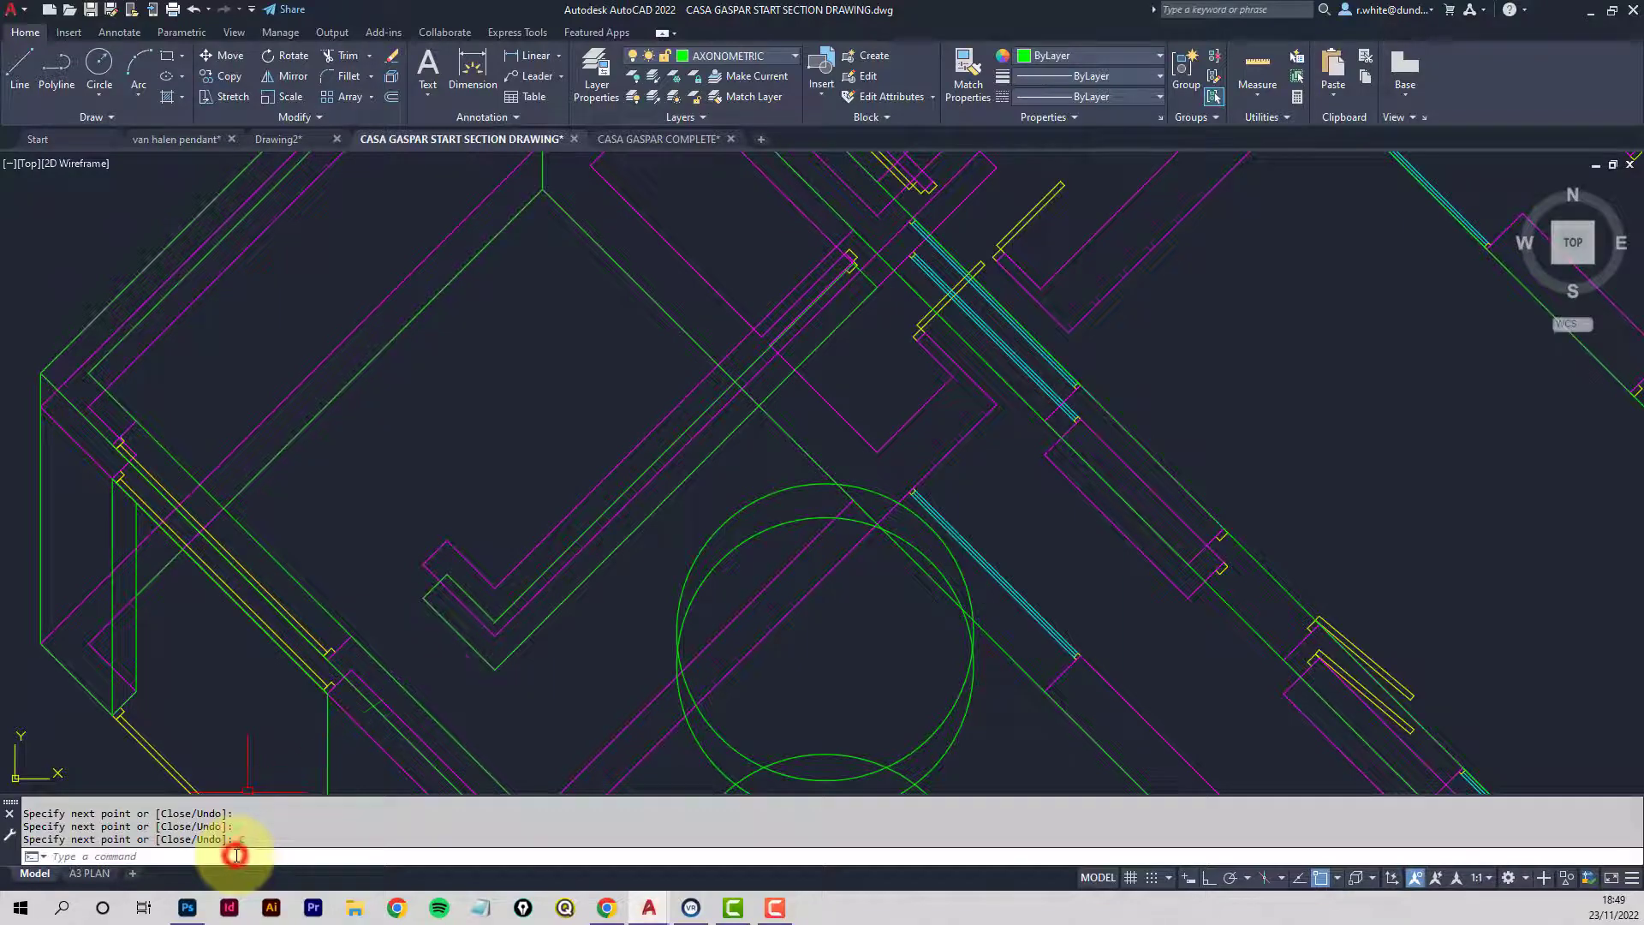
Draw two vertical lines from the outer corners of the partition's short end down to the matching corners of the lower plan.
{"action": "scroll", "coordinate": [591, 556], "scroll_direction": "down", "scroll_amount": 2}
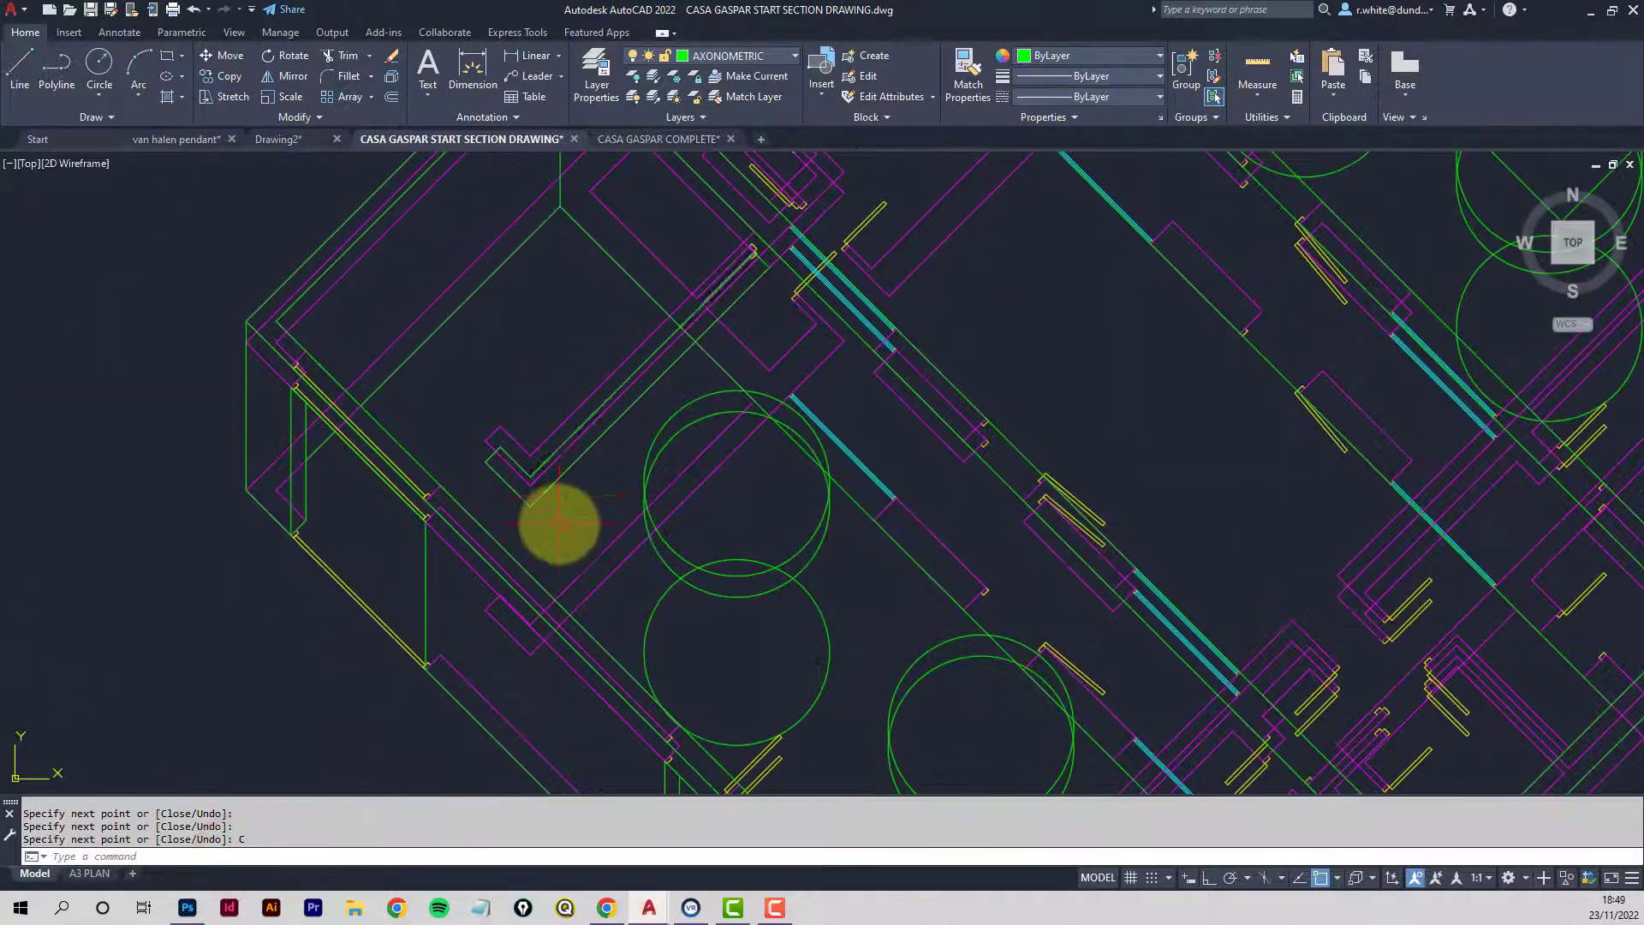
{"action": "scroll", "coordinate": [559, 523], "scroll_direction": "up", "scroll_amount": 2}
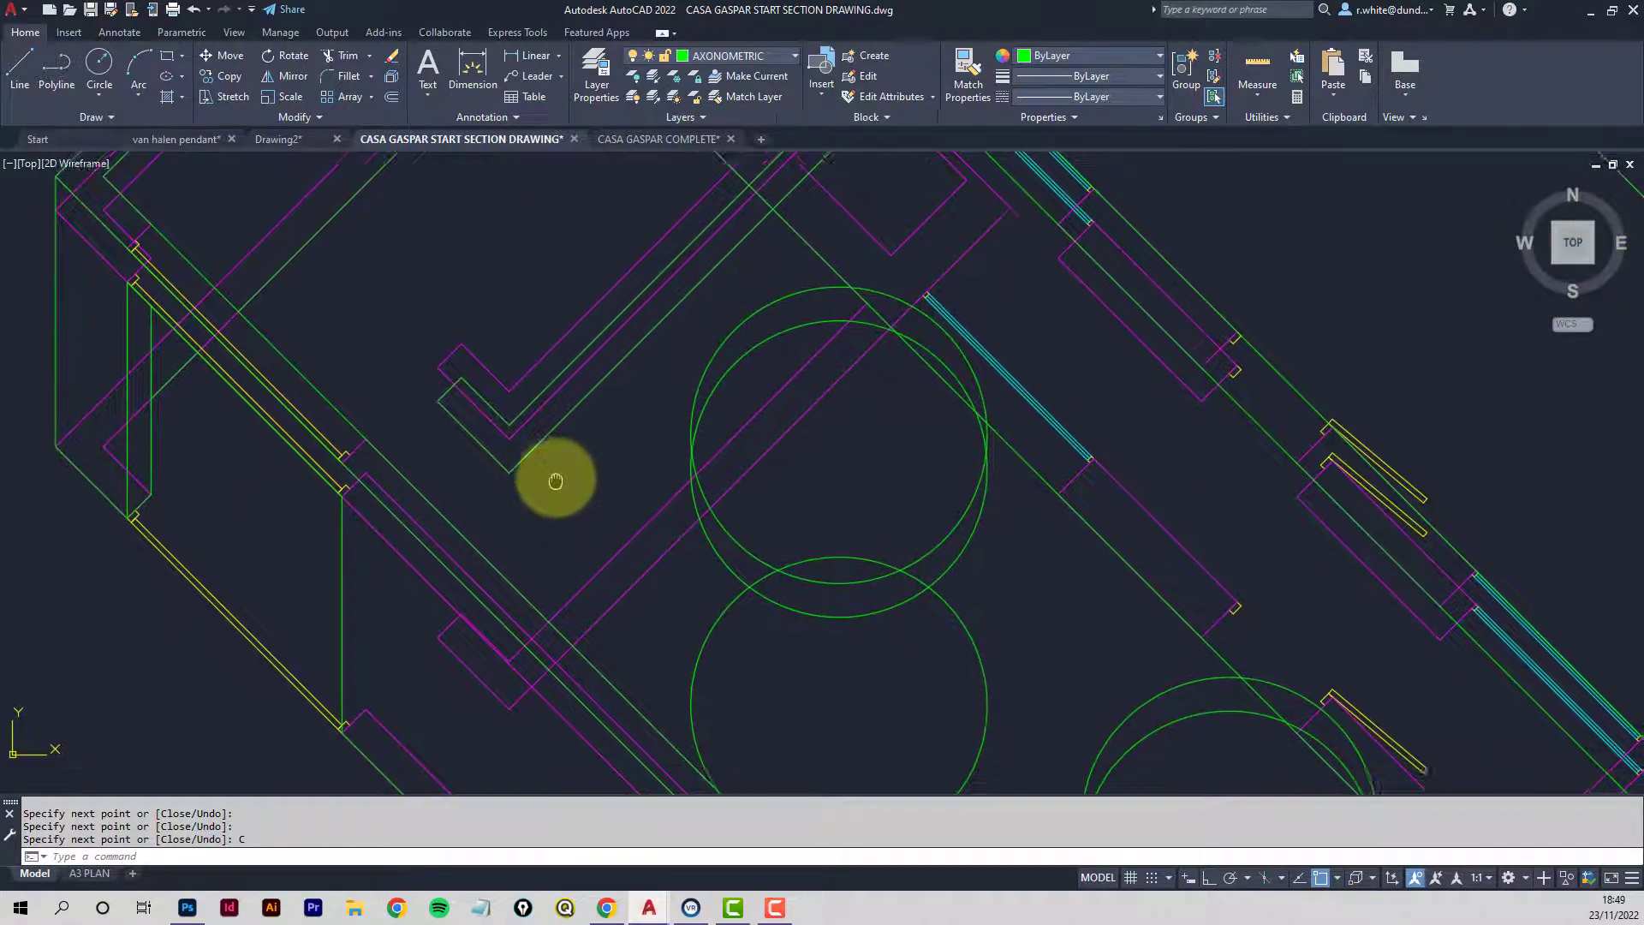
{"action": "left_click", "coordinate": [18, 68]}
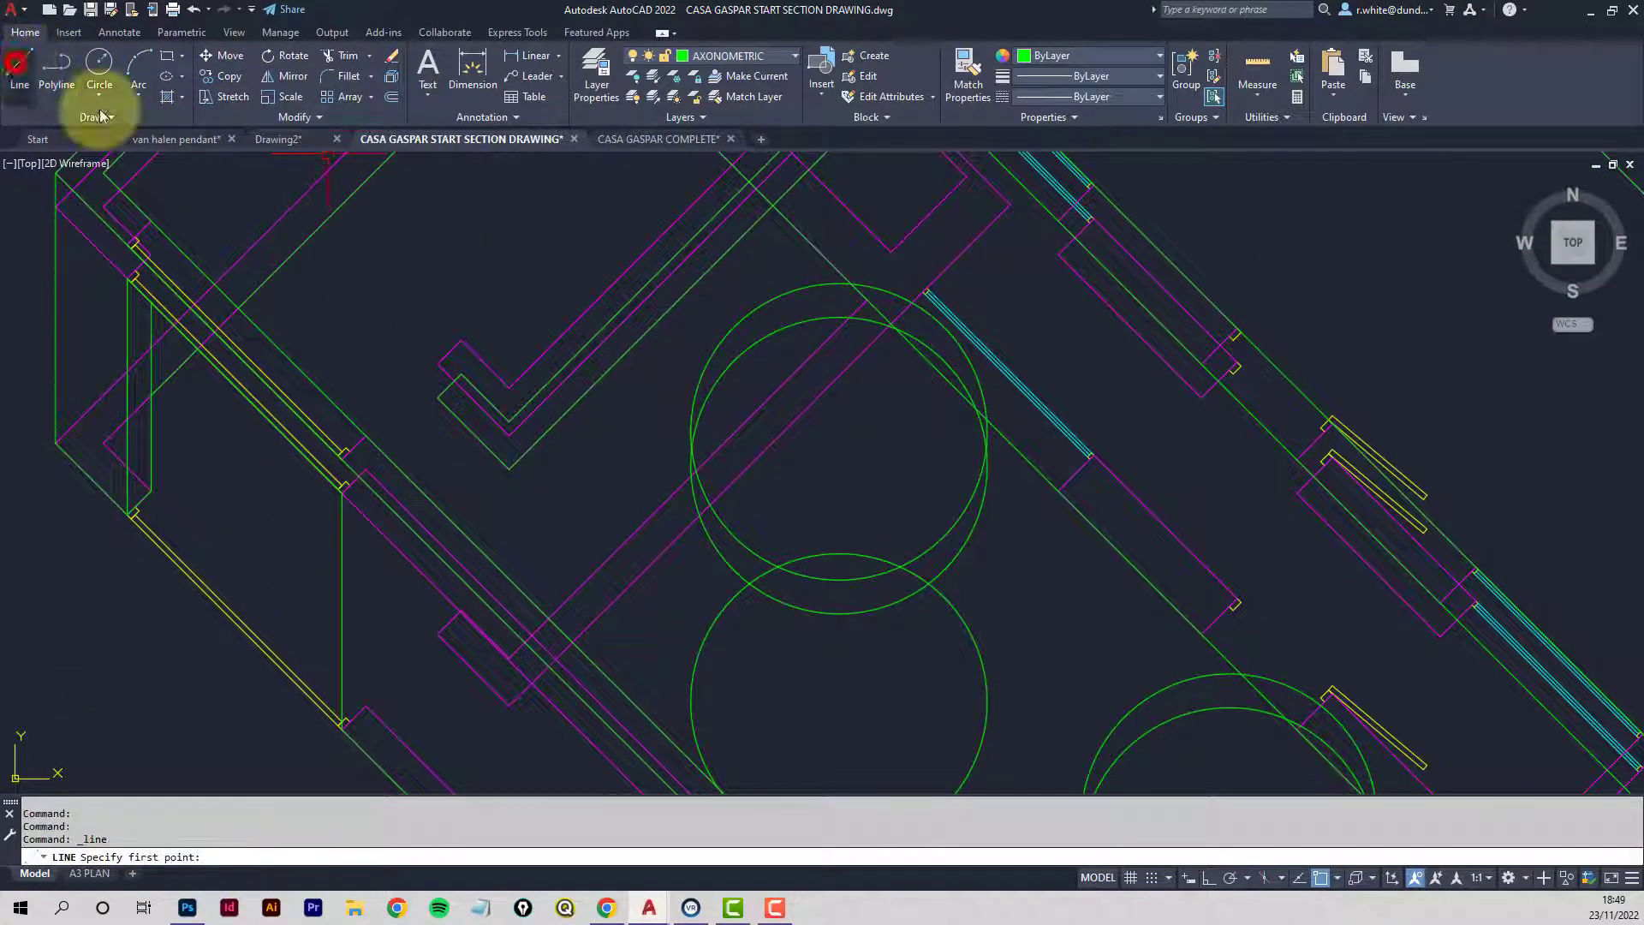
{"action": "left_click", "coordinate": [438, 398]}
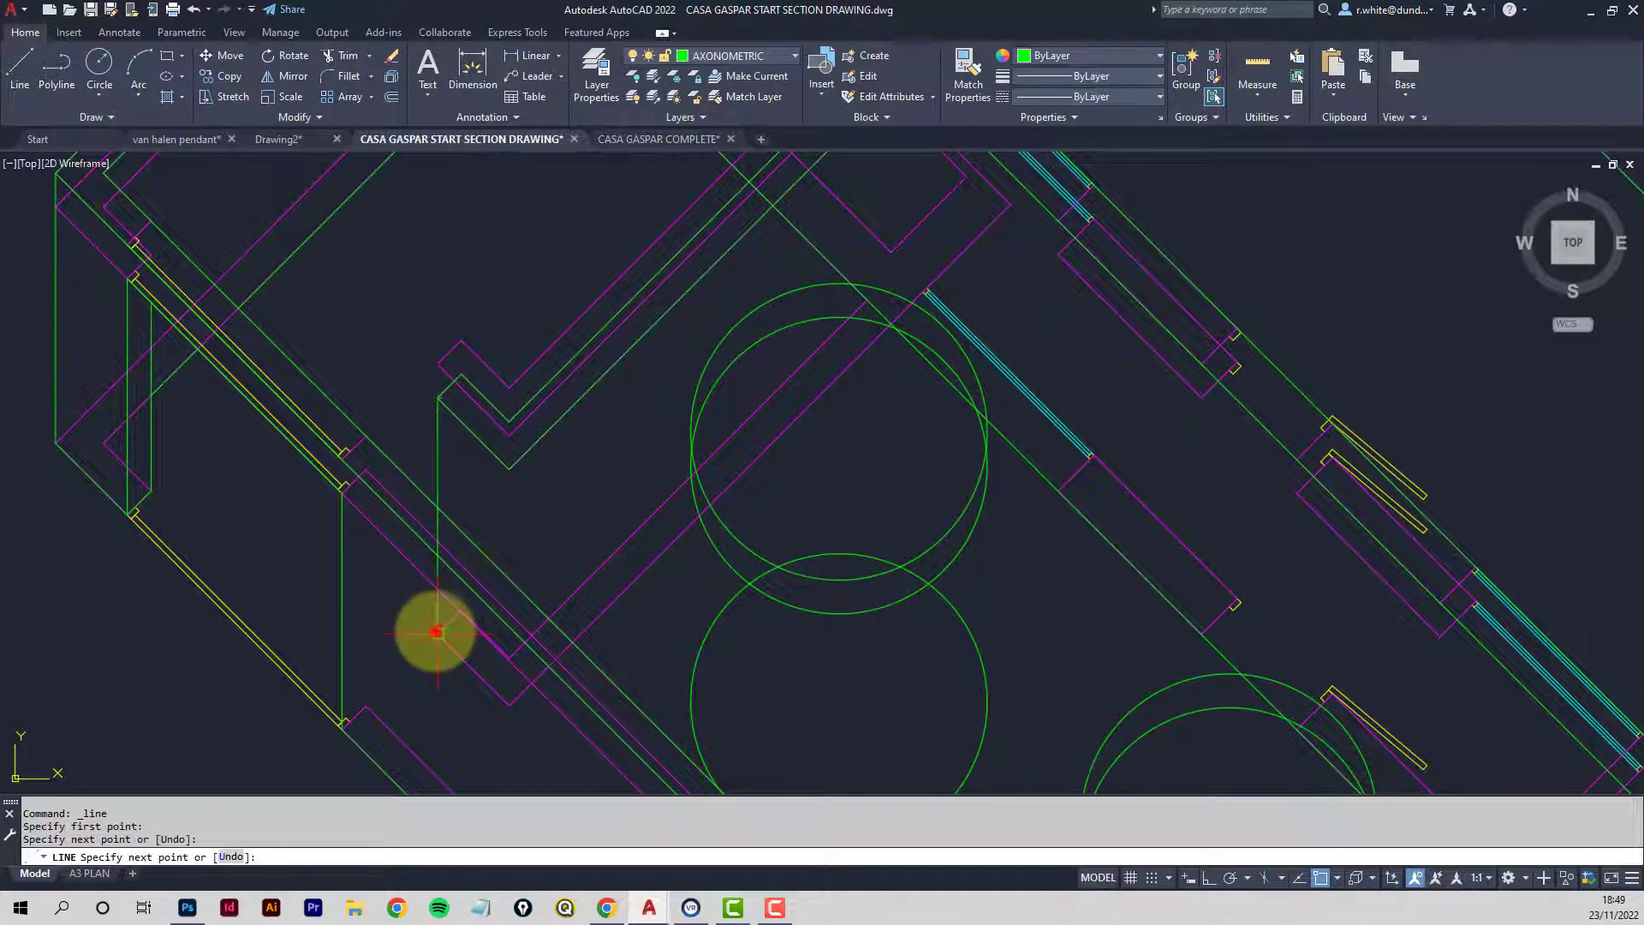
{"action": "key", "text": "Return"}
{"action": "key", "text": "Return"}
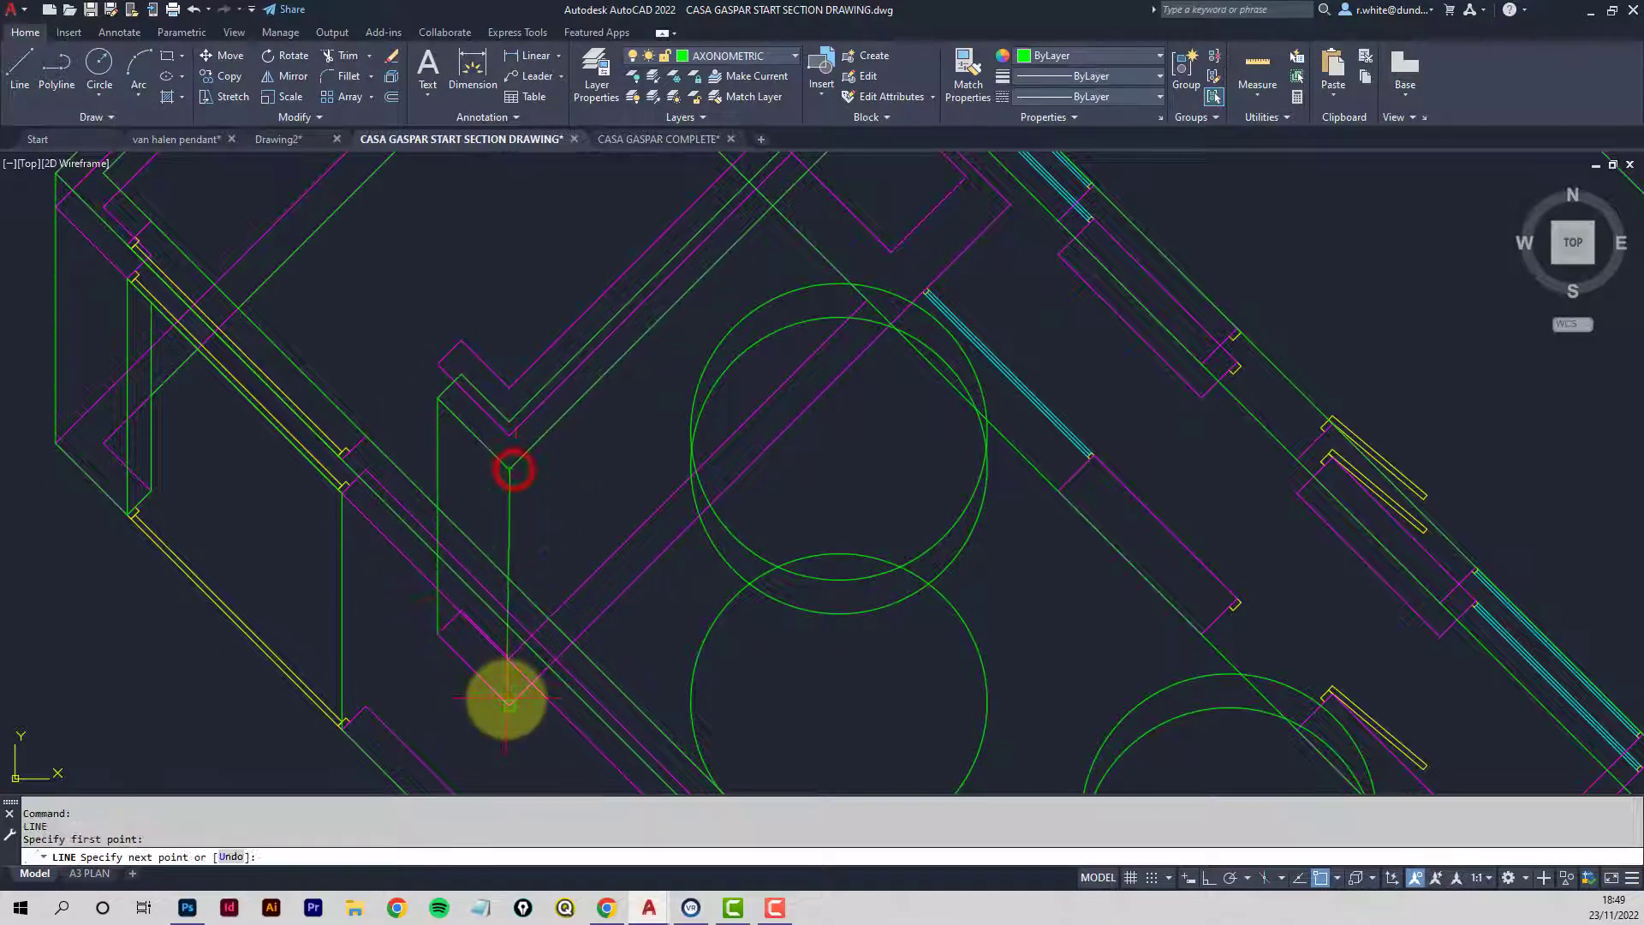
{"action": "left_click", "coordinate": [507, 699]}
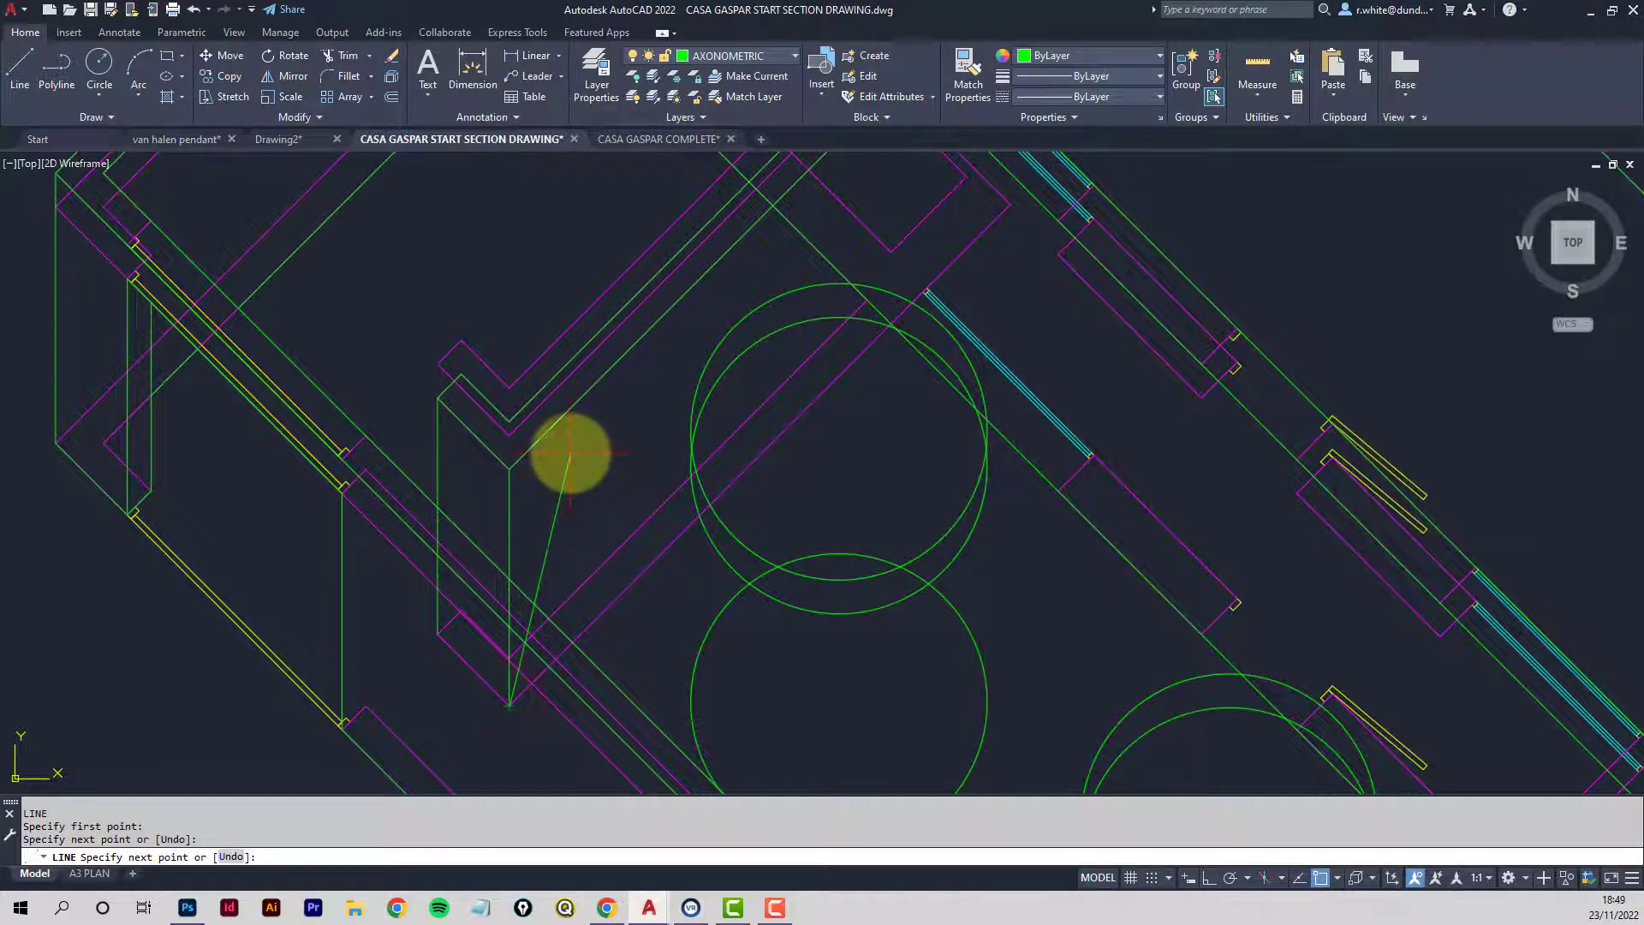
{"action": "key", "text": "Return"}
Draw the partition's base line along the lower plan to the window jamb, continuing vertically up to the matching jamb in the upper plan.
{"action": "scroll", "coordinate": [625, 452], "scroll_direction": "down", "scroll_amount": 2}
{"action": "middle_click_drag", "start_coordinate": [647, 435], "coordinate": [601, 463]}
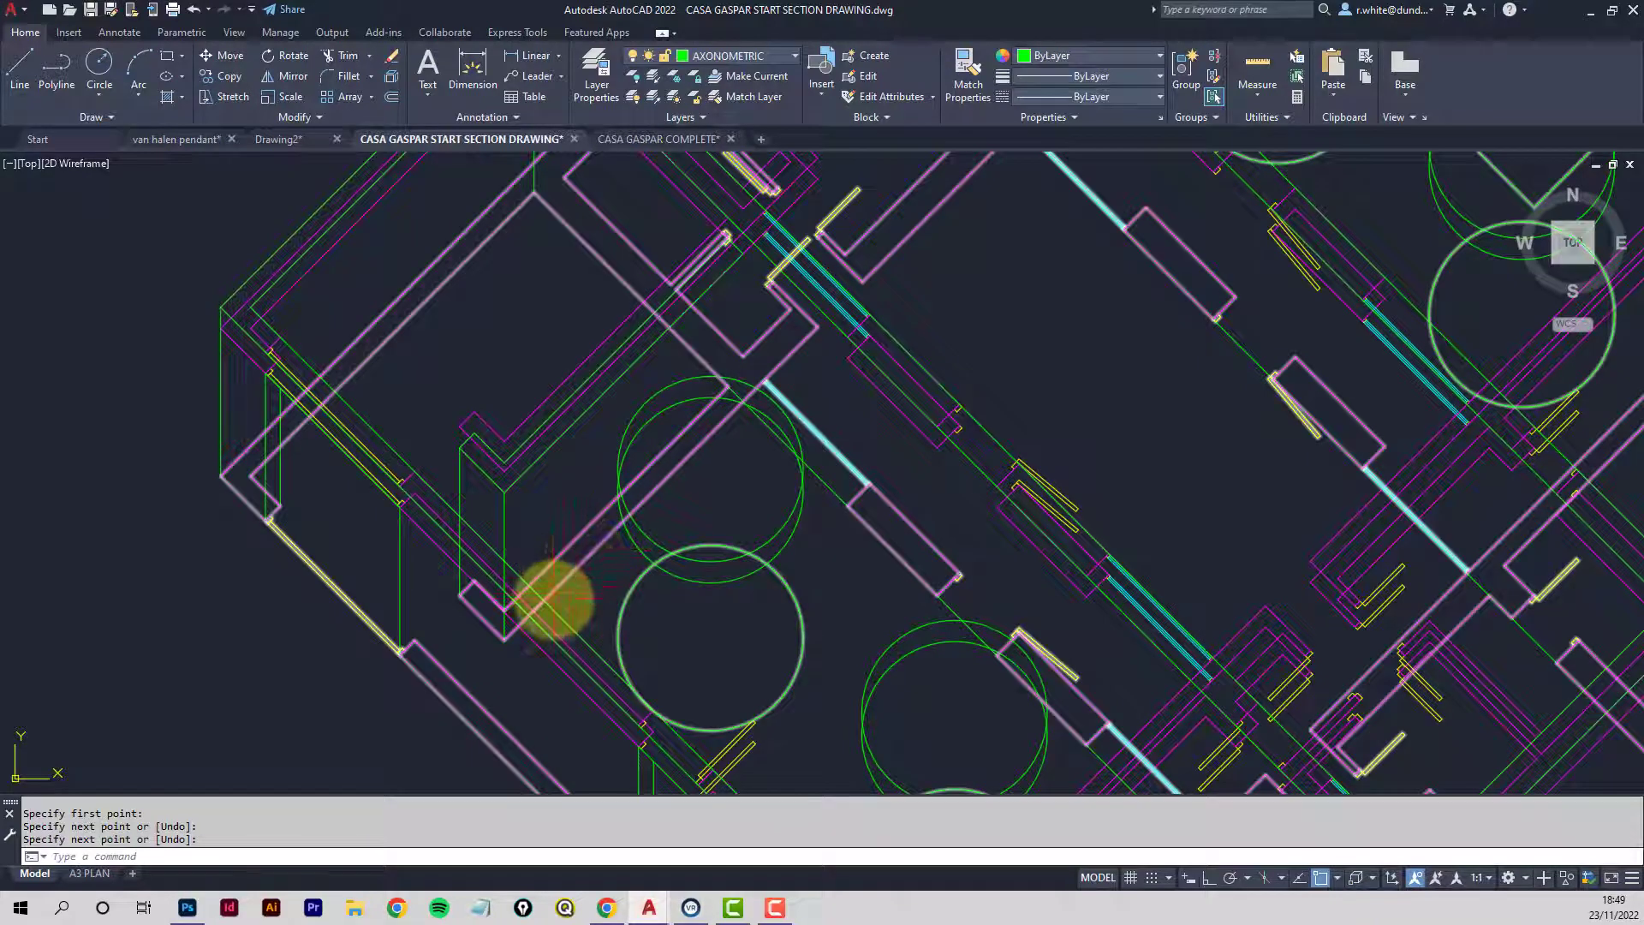
{"action": "key", "text": "l"}
{"action": "key", "text": "Return"}
{"action": "left_click", "coordinate": [516, 642]}
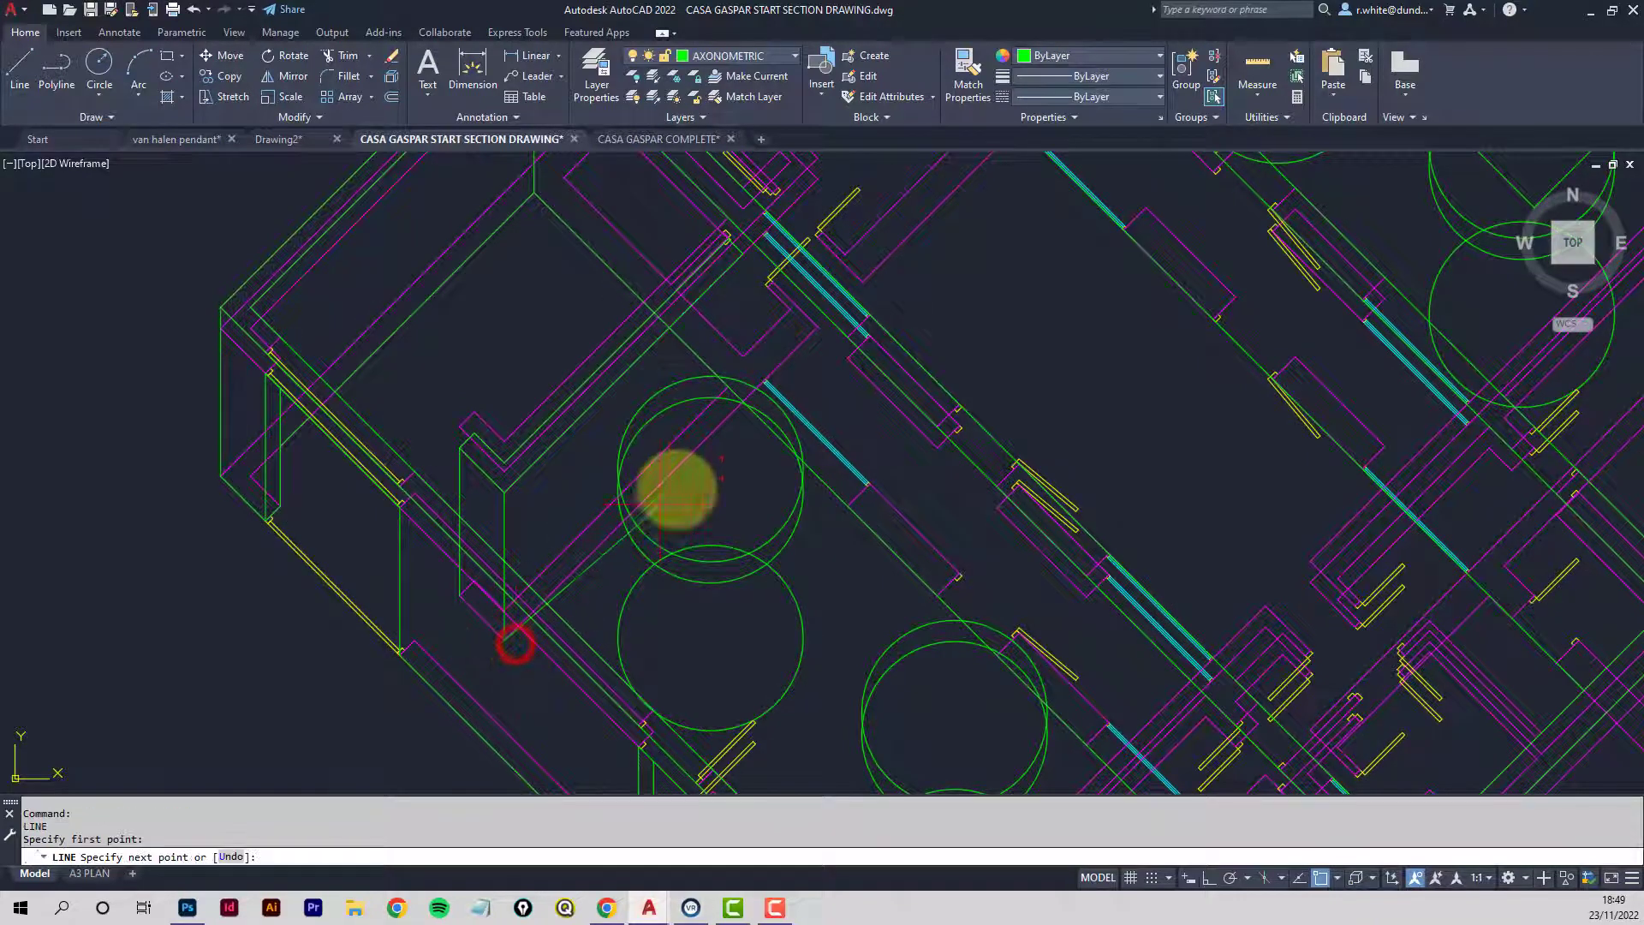
{"action": "middle_click_drag", "start_coordinate": [756, 378], "coordinate": [675, 481]}
{"action": "scroll", "coordinate": [677, 476], "scroll_direction": "up", "scroll_amount": 4}
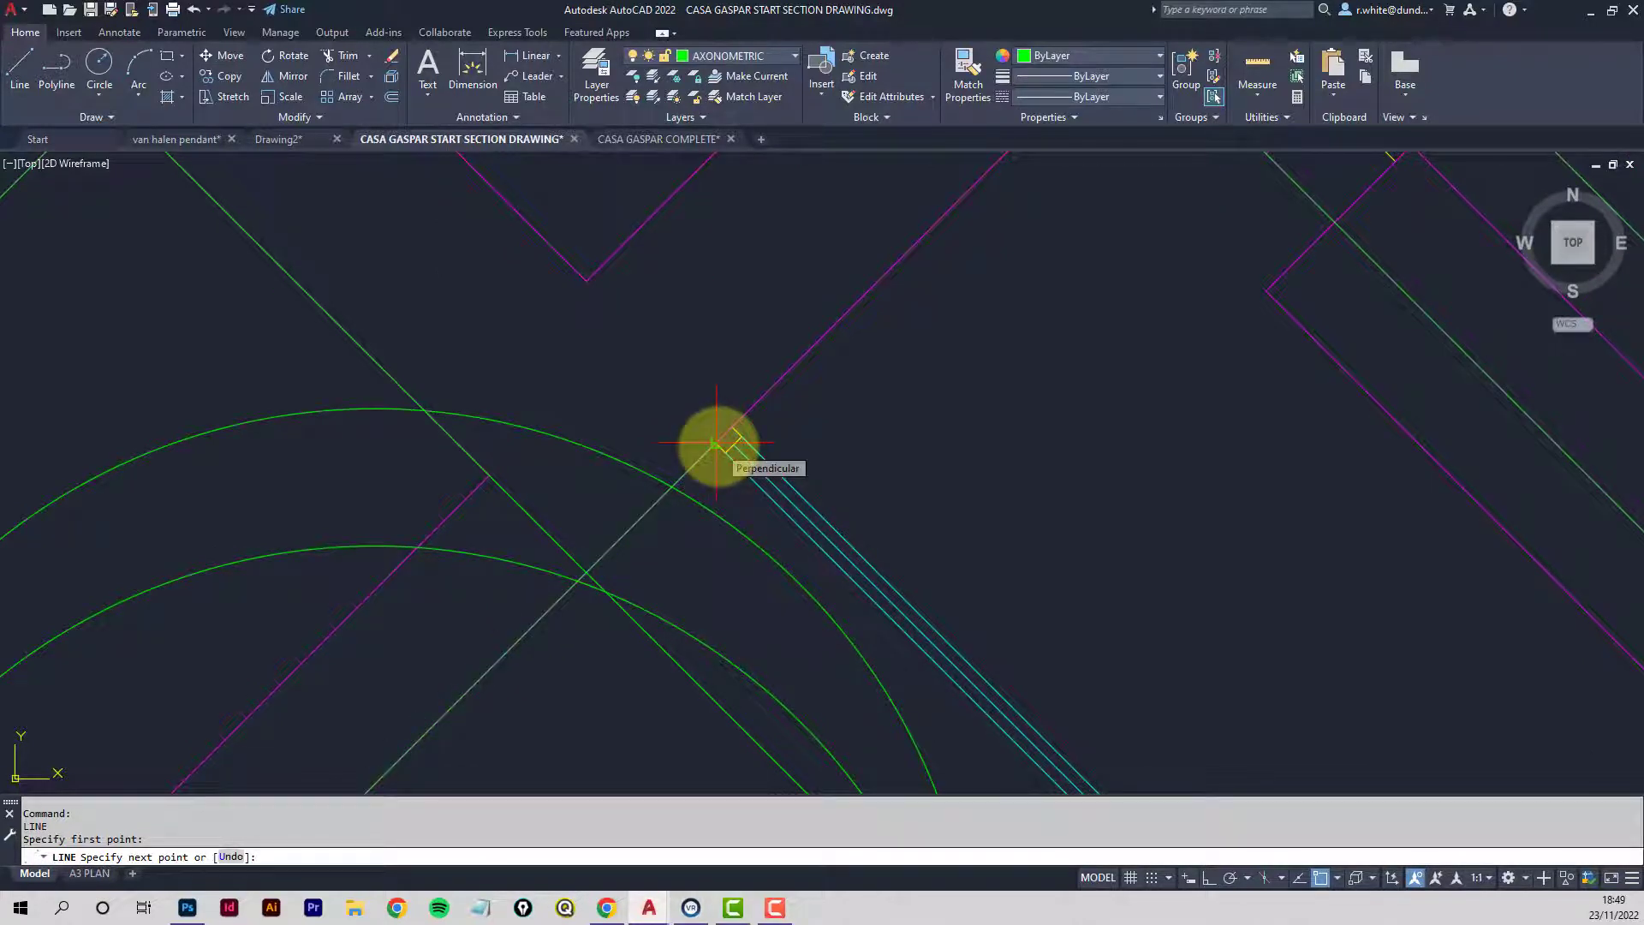
{"action": "scroll", "coordinate": [720, 446], "scroll_direction": "down", "scroll_amount": 5}
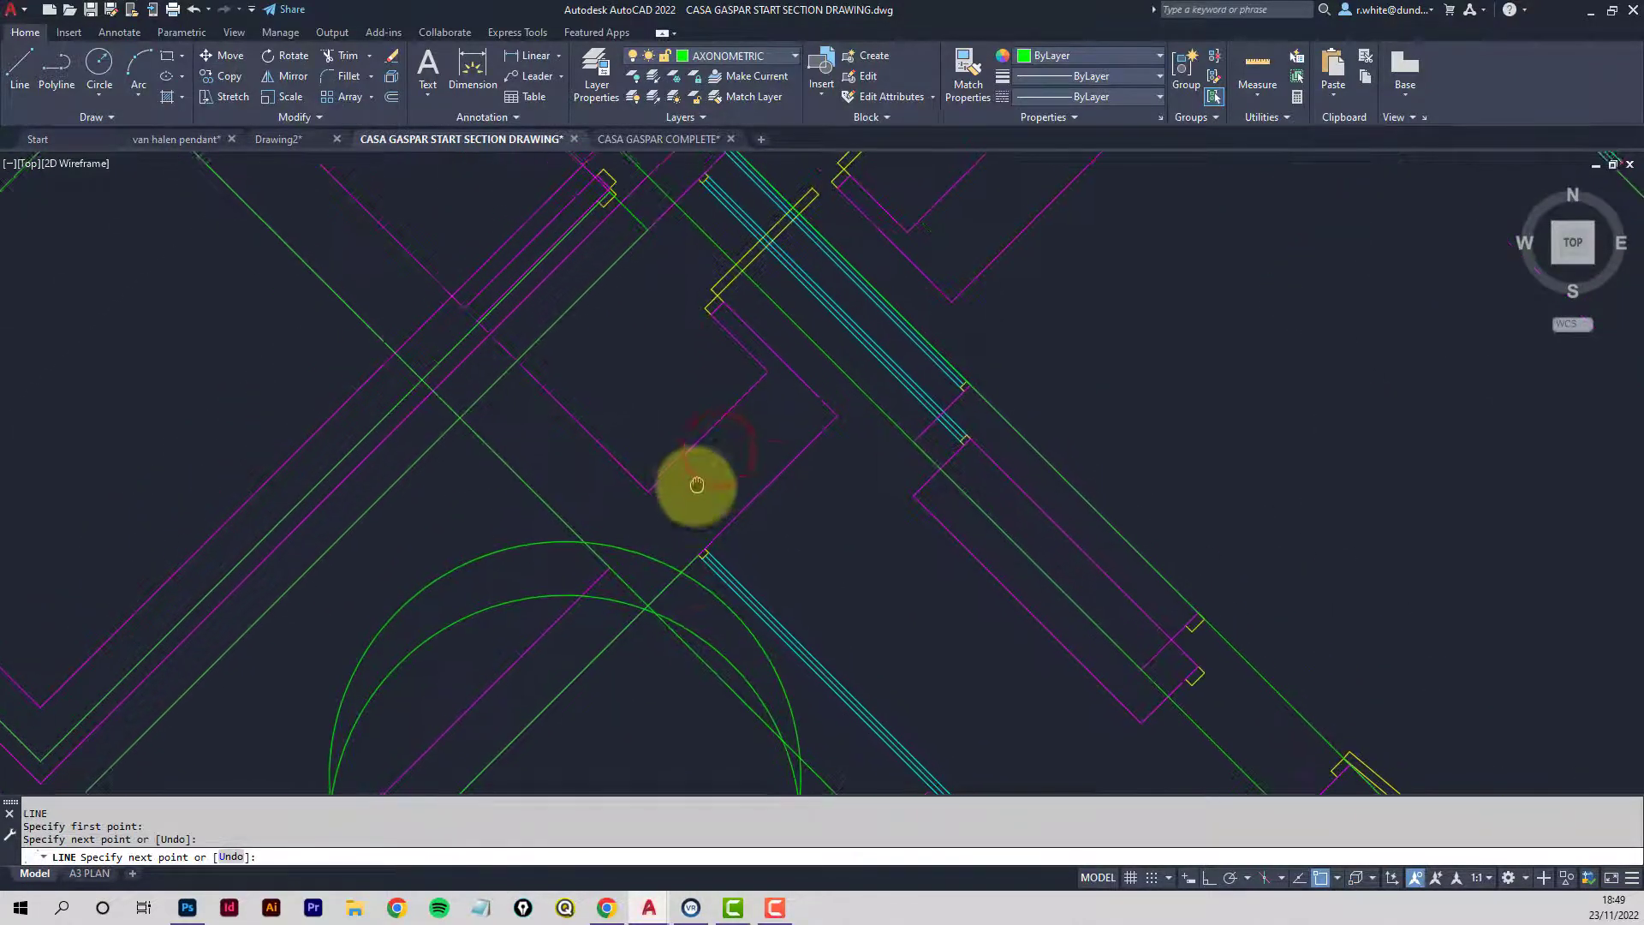
{"action": "scroll", "coordinate": [695, 334], "scroll_direction": "up", "scroll_amount": 4}
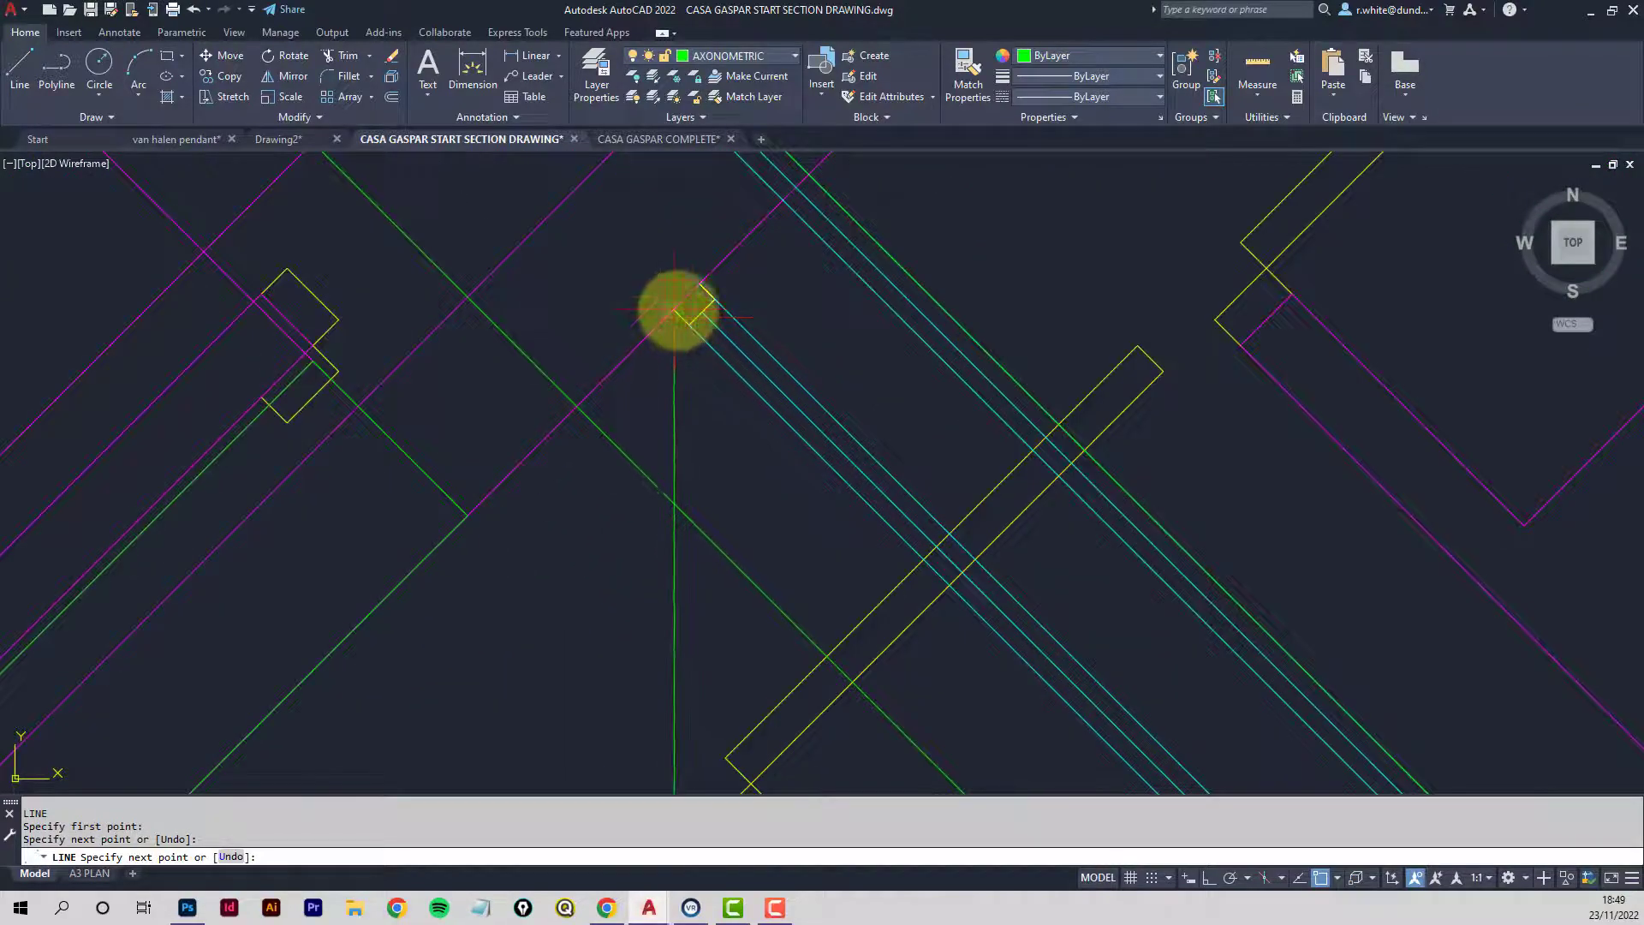
{"action": "key", "text": "Return"}
{"action": "scroll", "coordinate": [672, 323], "scroll_direction": "down", "scroll_amount": 3}
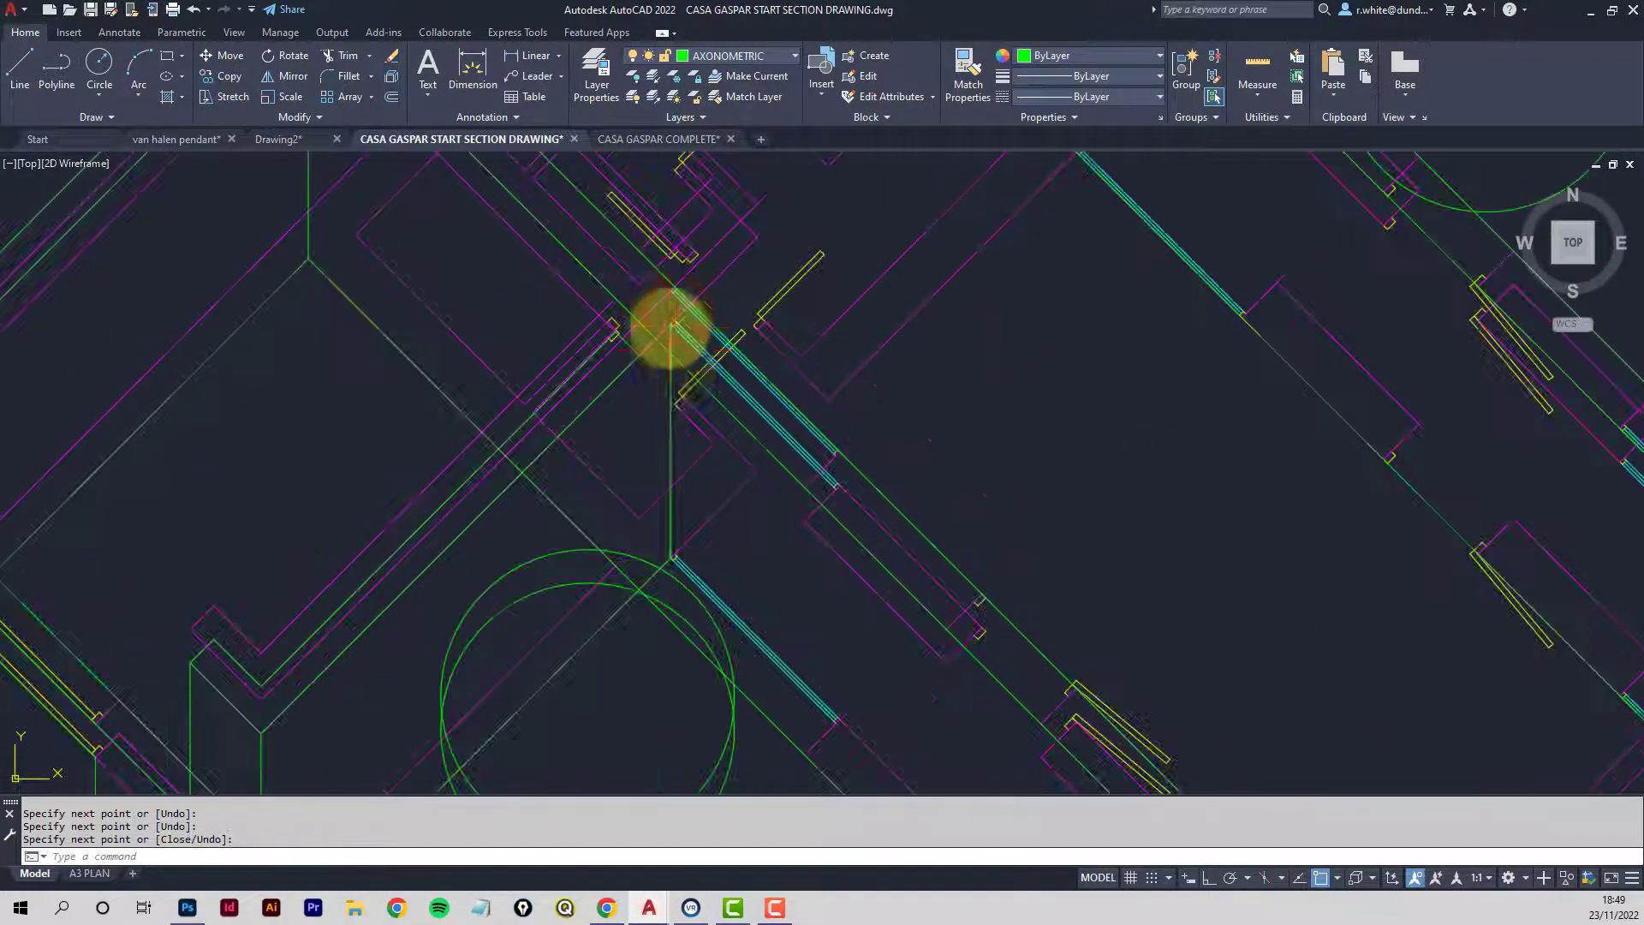
Freeze the PLANS AT 45 layer.
{"action": "mouse_move", "coordinate": [599, 446]}
{"action": "middle_mouse_down"}
{"action": "mouse_move", "coordinate": [679, 356]}
{"action": "mouse_move", "coordinate": [697, 433]}
{"action": "mouse_move", "coordinate": [771, 411]}
{"action": "mouse_move", "coordinate": [802, 370]}
{"action": "middle_mouse_up"}
{"action": "scroll", "coordinate": [771, 351], "scroll_direction": "down", "scroll_amount": 3}
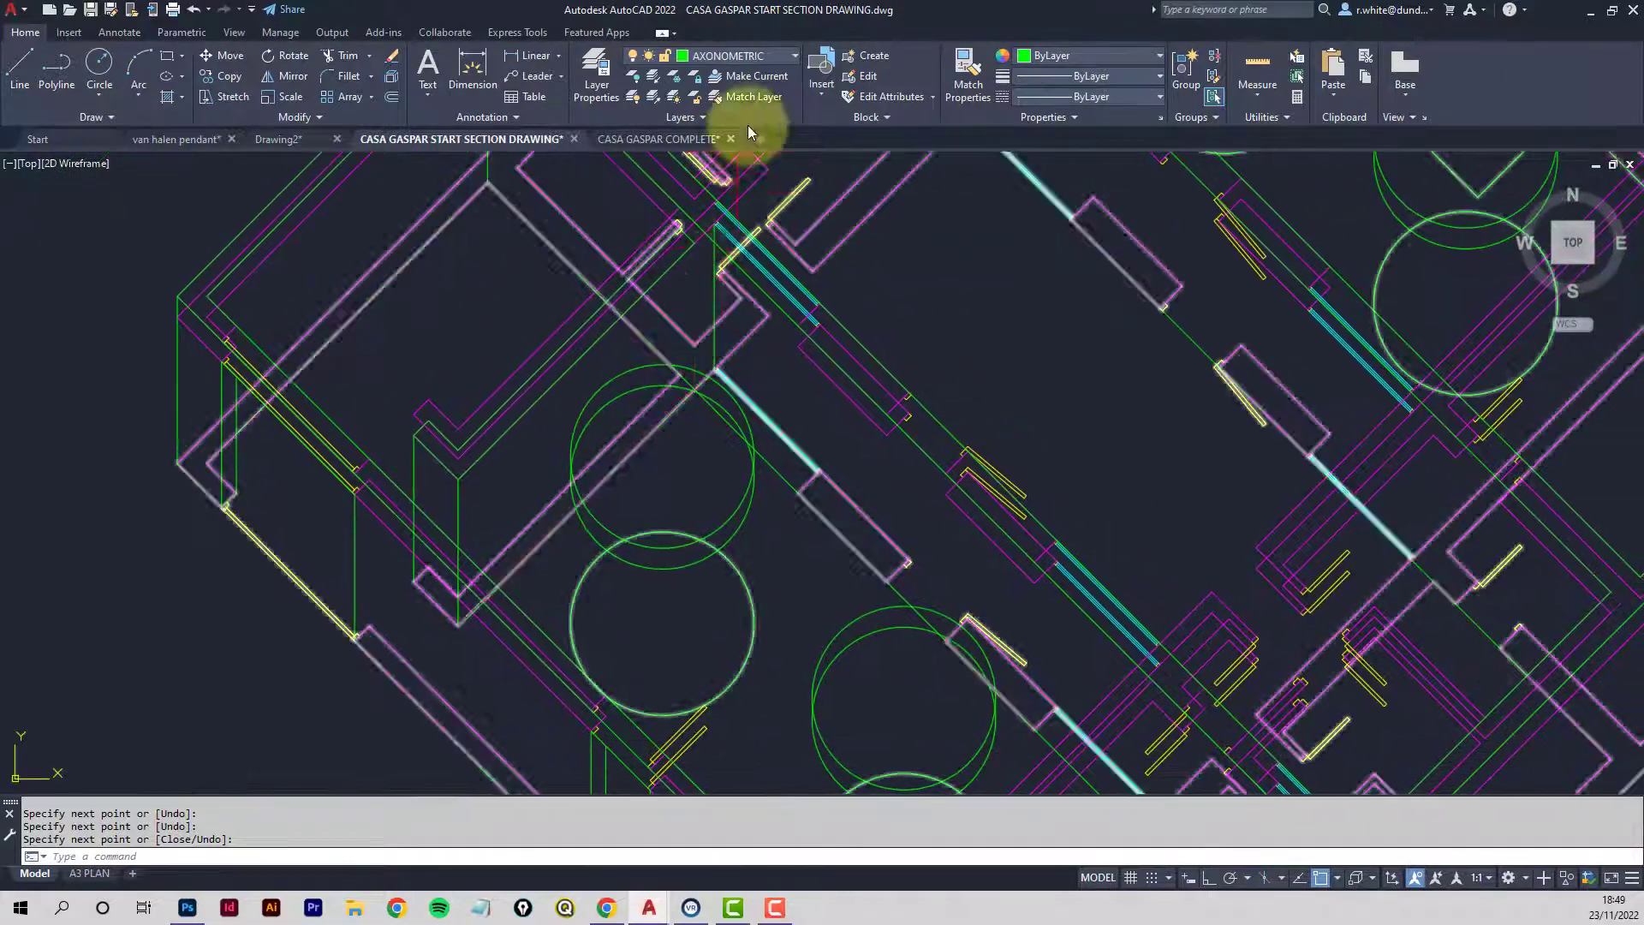
{"action": "left_click", "coordinate": [797, 58]}
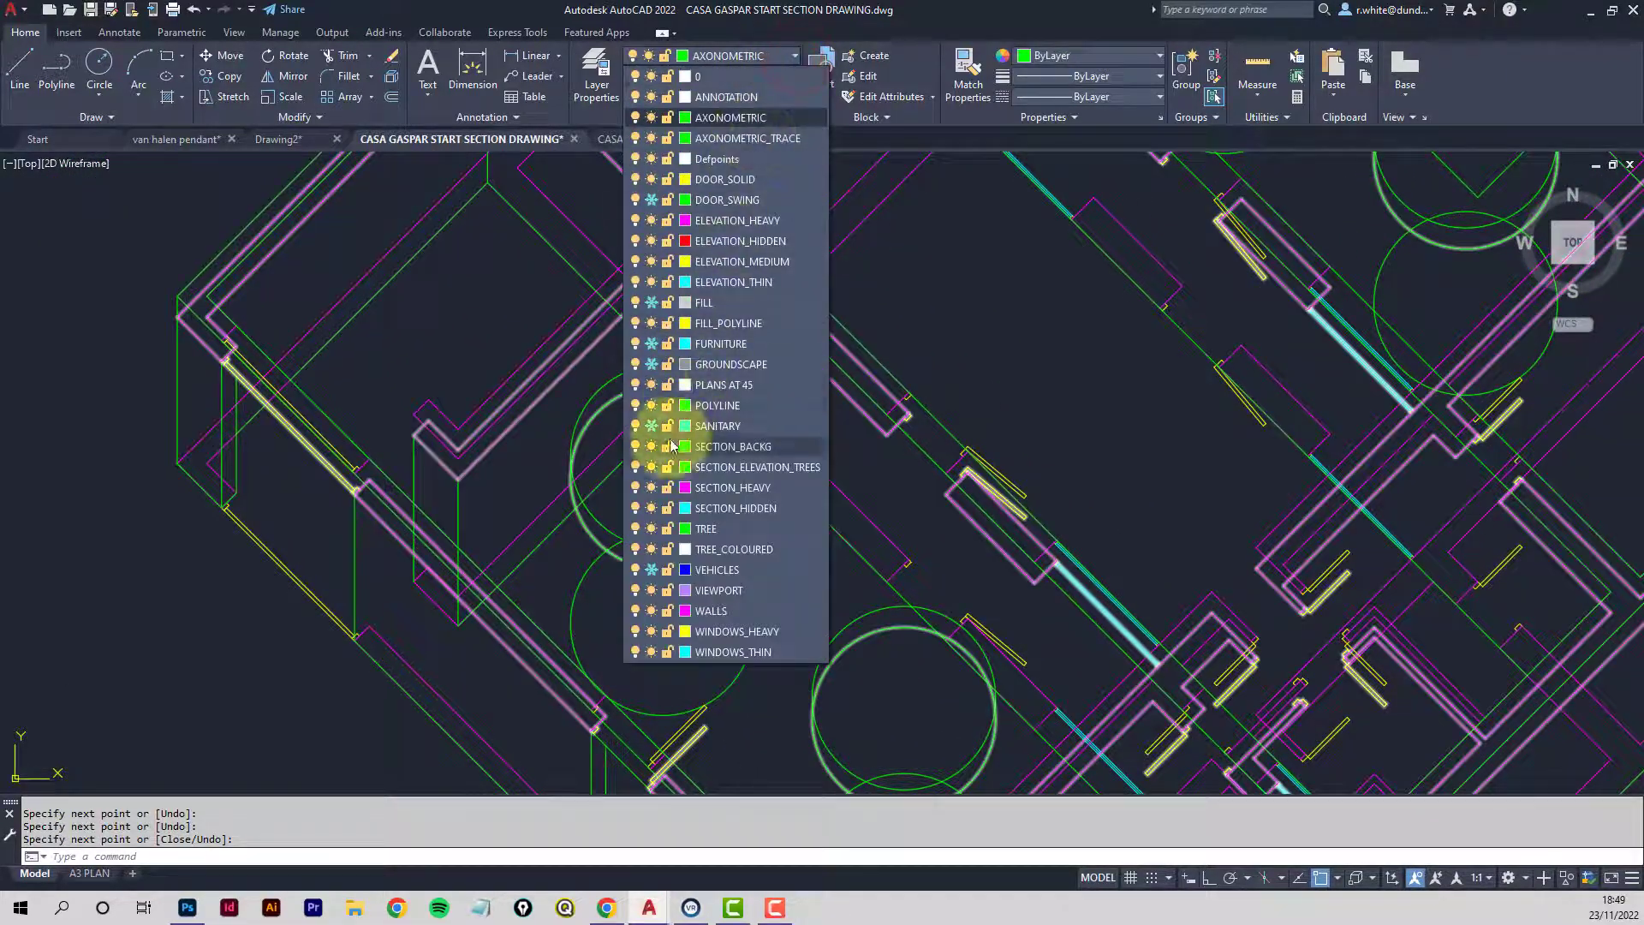
{"action": "left_click", "coordinate": [651, 386]}
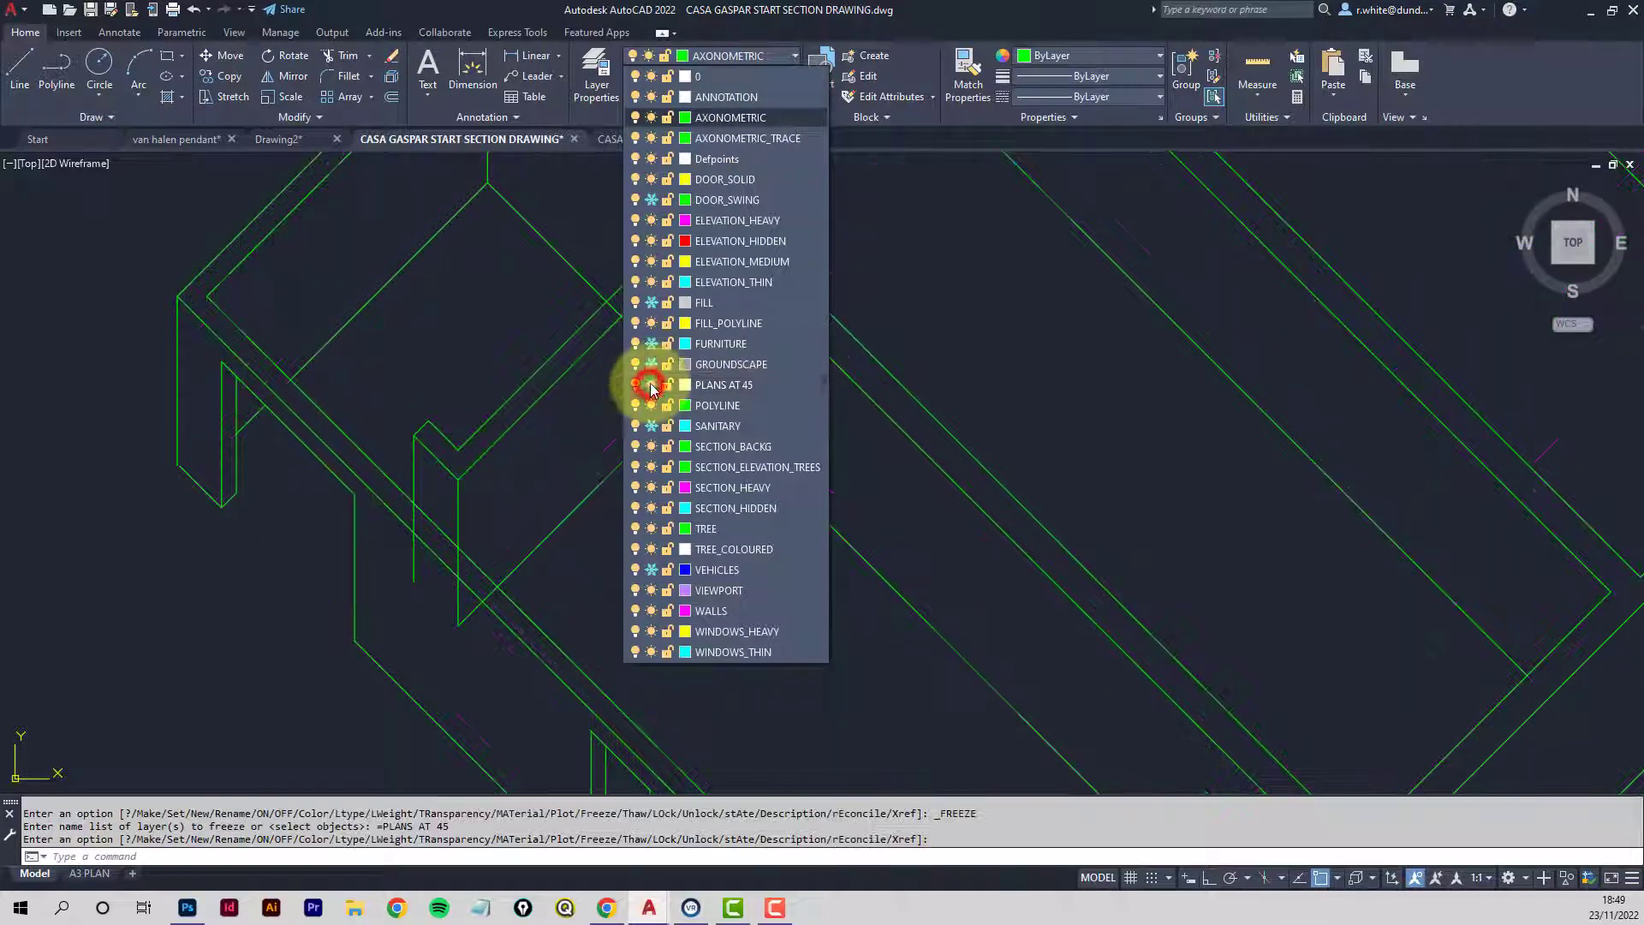
{"action": "left_click", "coordinate": [505, 496]}
Trim away the floor line where it passes behind the L-shaped partition wall.
{"action": "middle_click_drag", "start_coordinate": [551, 477], "coordinate": [576, 562]}
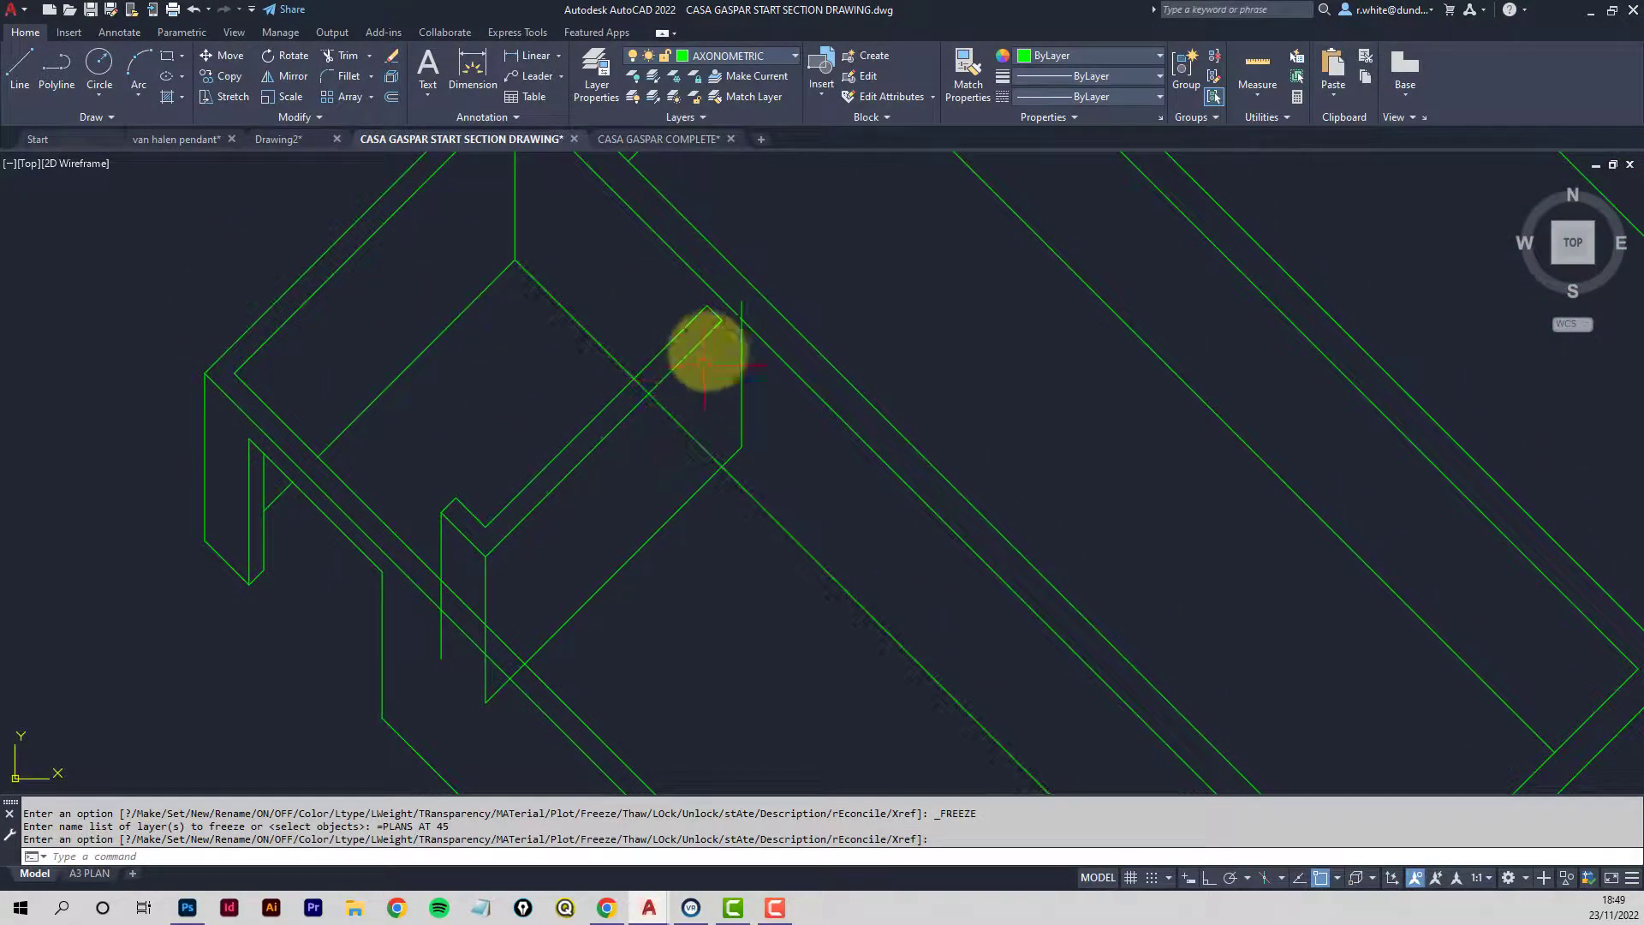
{"action": "middle_click_drag", "start_coordinate": [735, 370], "coordinate": [682, 364]}
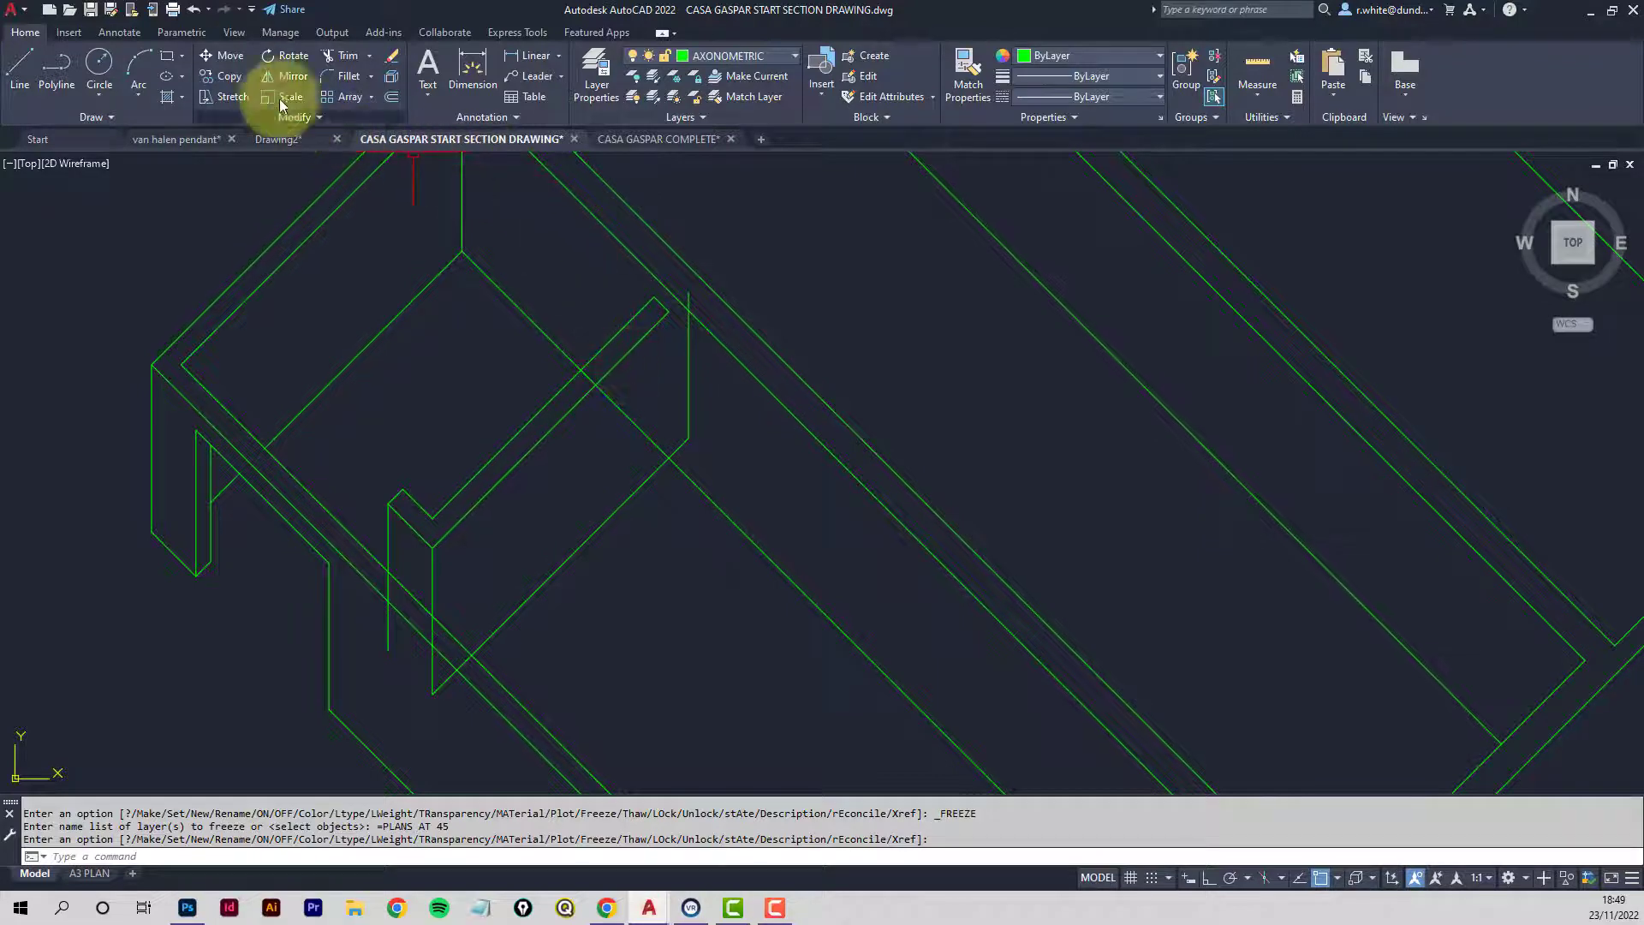
{"action": "left_click", "coordinate": [347, 58]}
{"action": "left_click", "coordinate": [590, 378]}
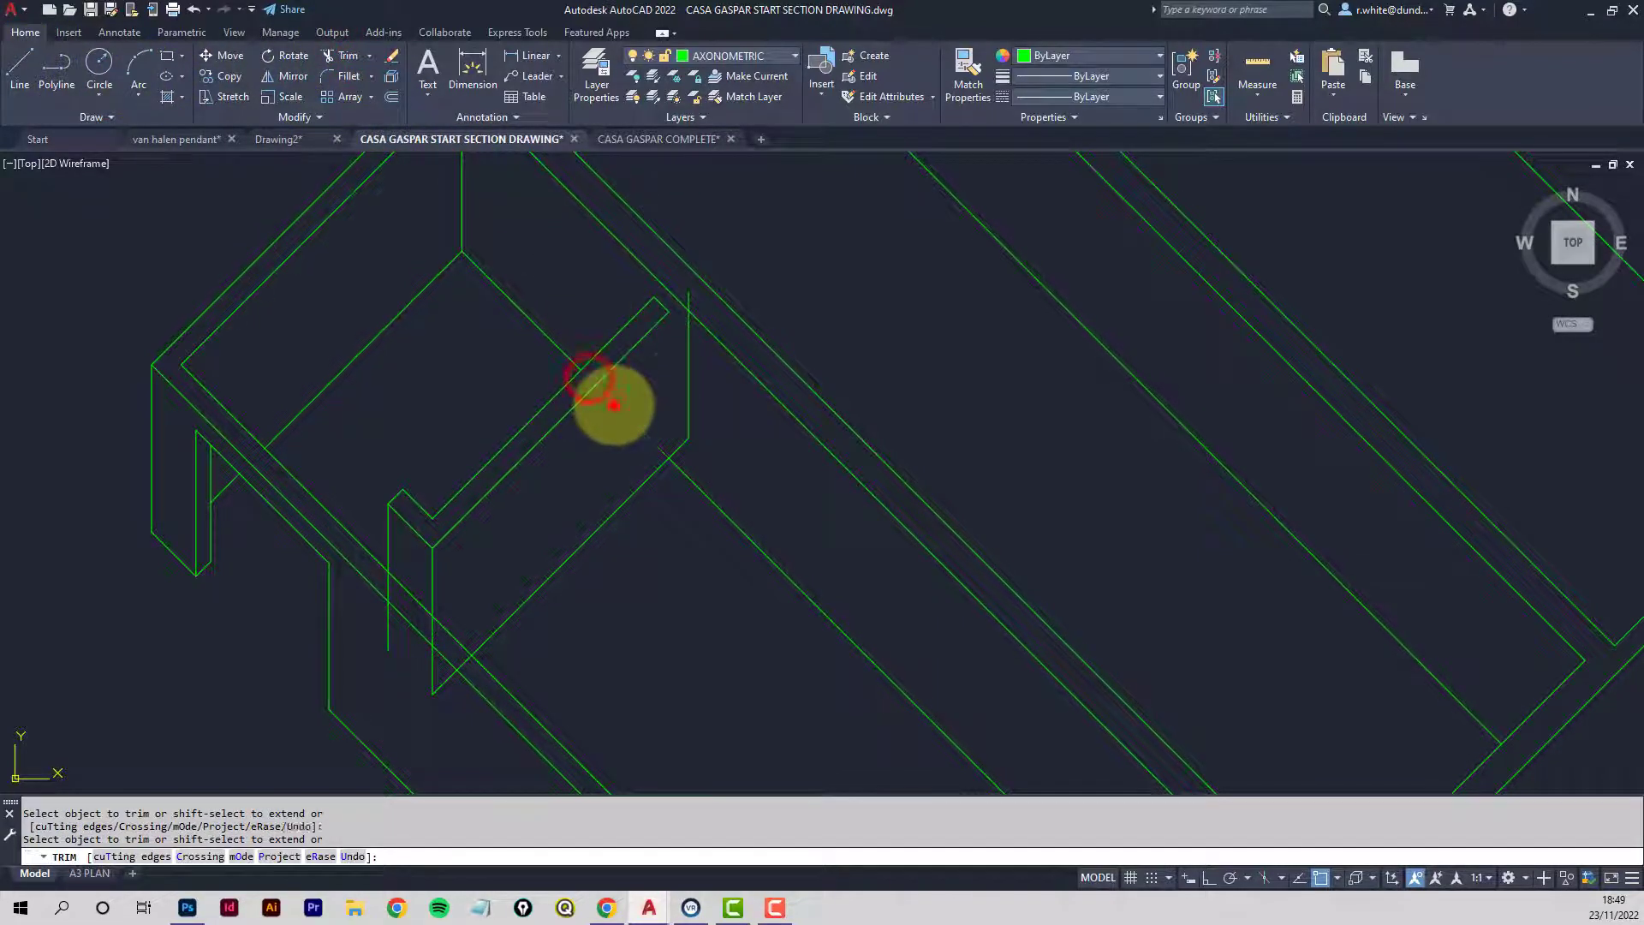
Trim the partition's two vertical edges and its base line back to the inner top edge of the outer wall.
{"action": "scroll", "coordinate": [415, 659], "scroll_direction": "up", "scroll_amount": 2}
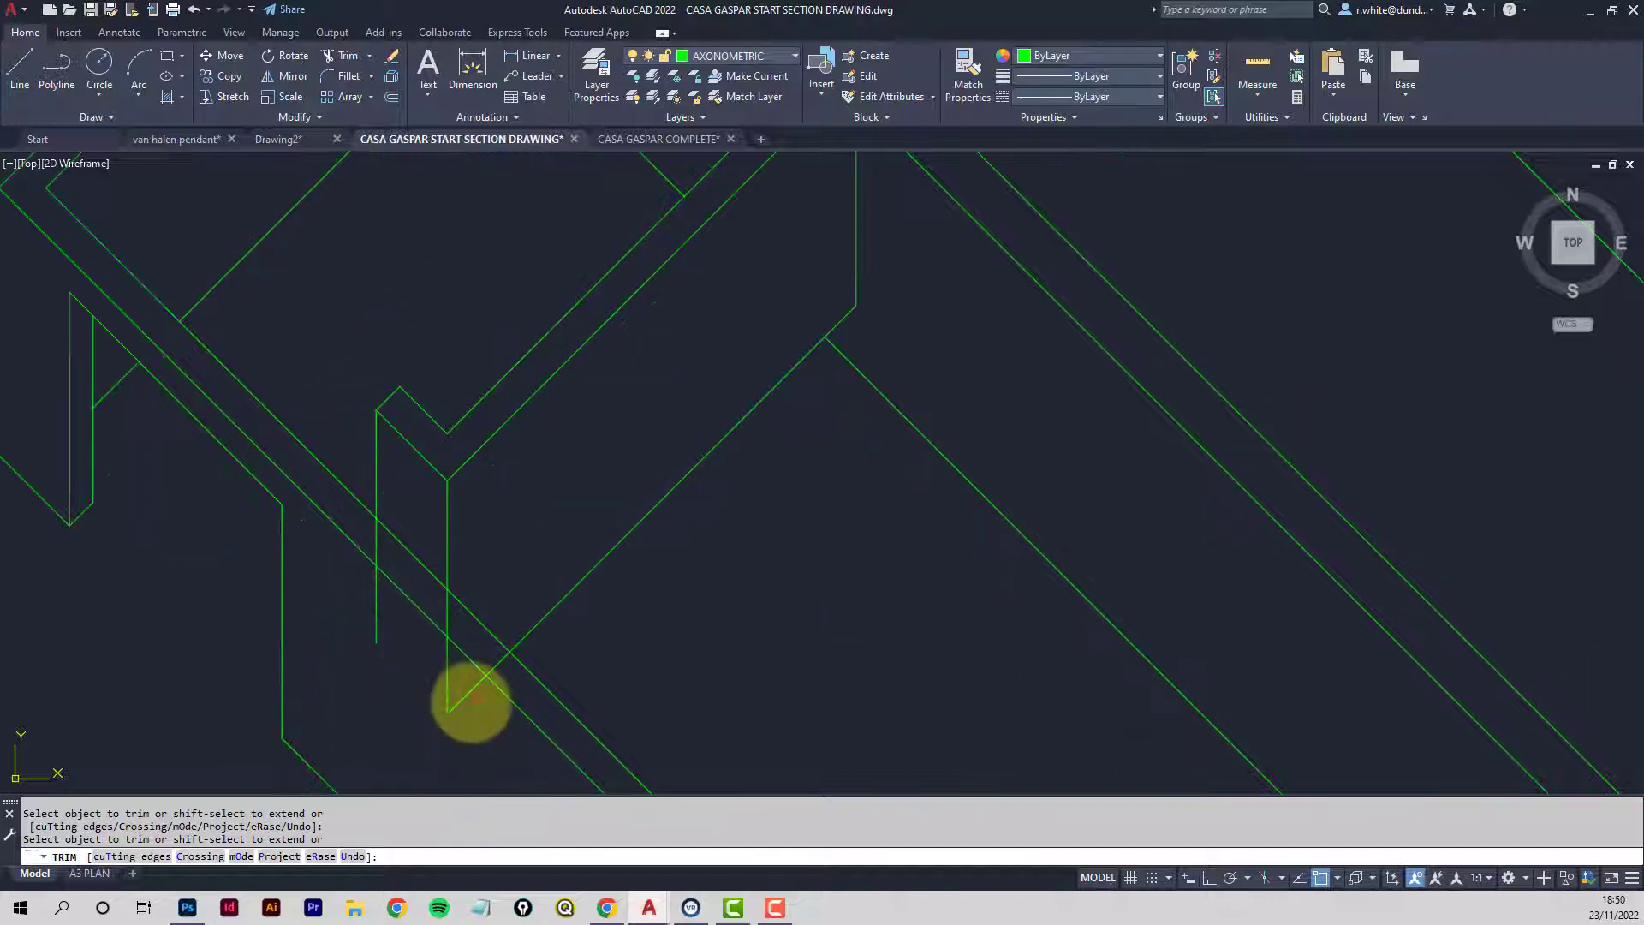
{"action": "left_click", "coordinate": [469, 694]}
{"action": "left_click", "coordinate": [375, 610]}
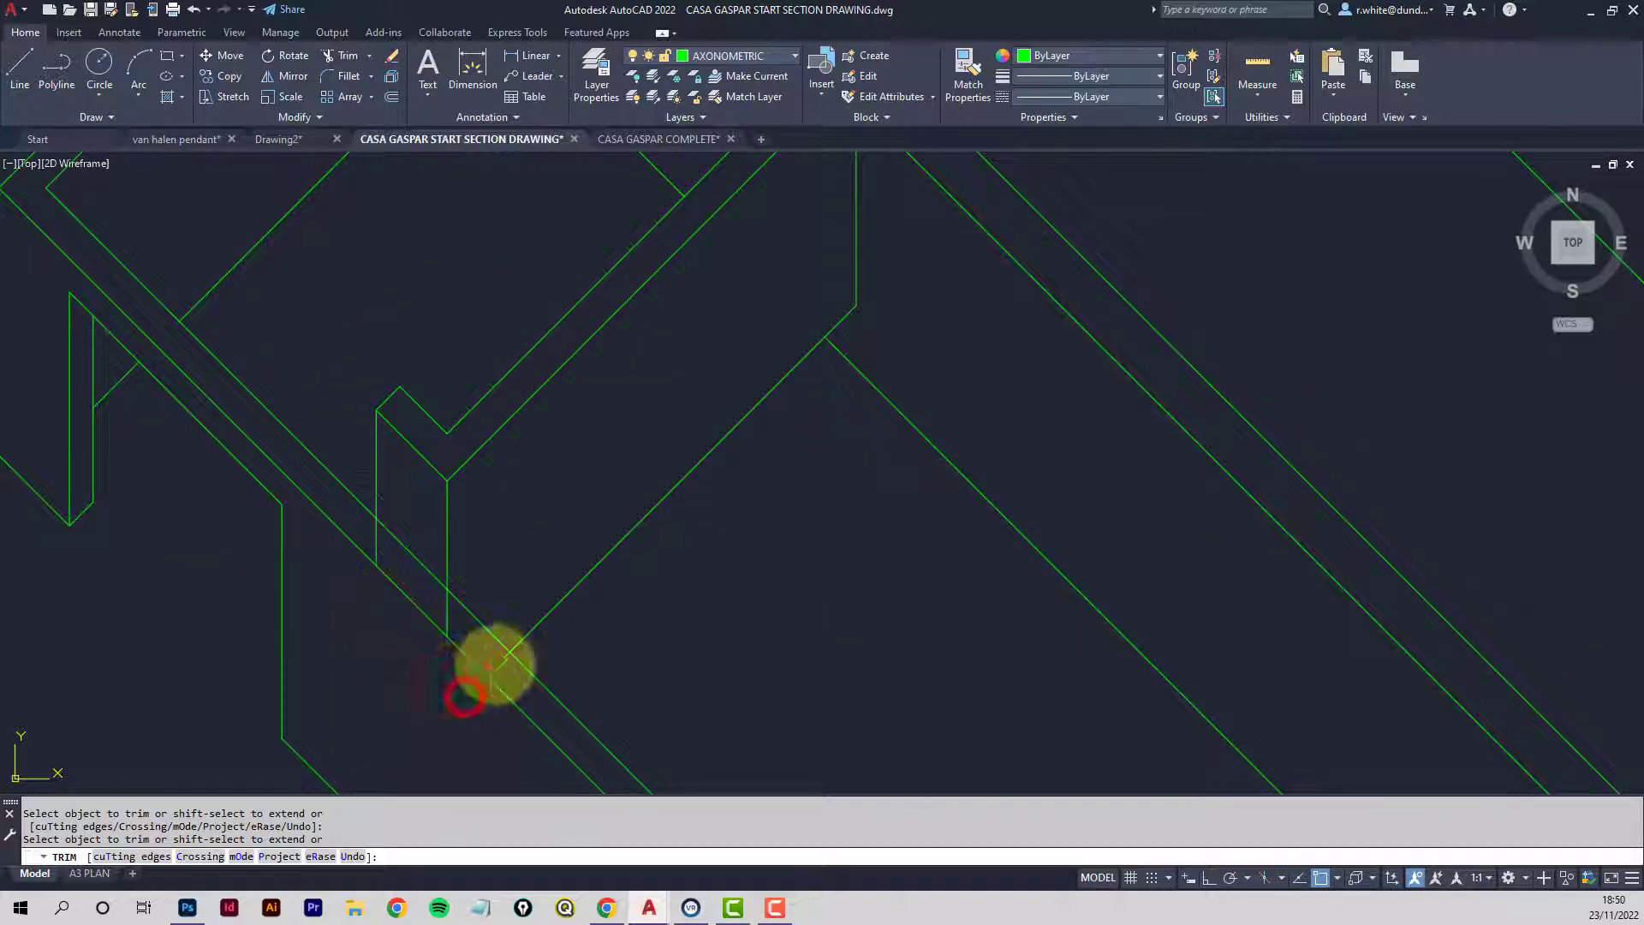
{"action": "left_click", "coordinate": [501, 665]}
{"action": "left_click", "coordinate": [443, 611]}
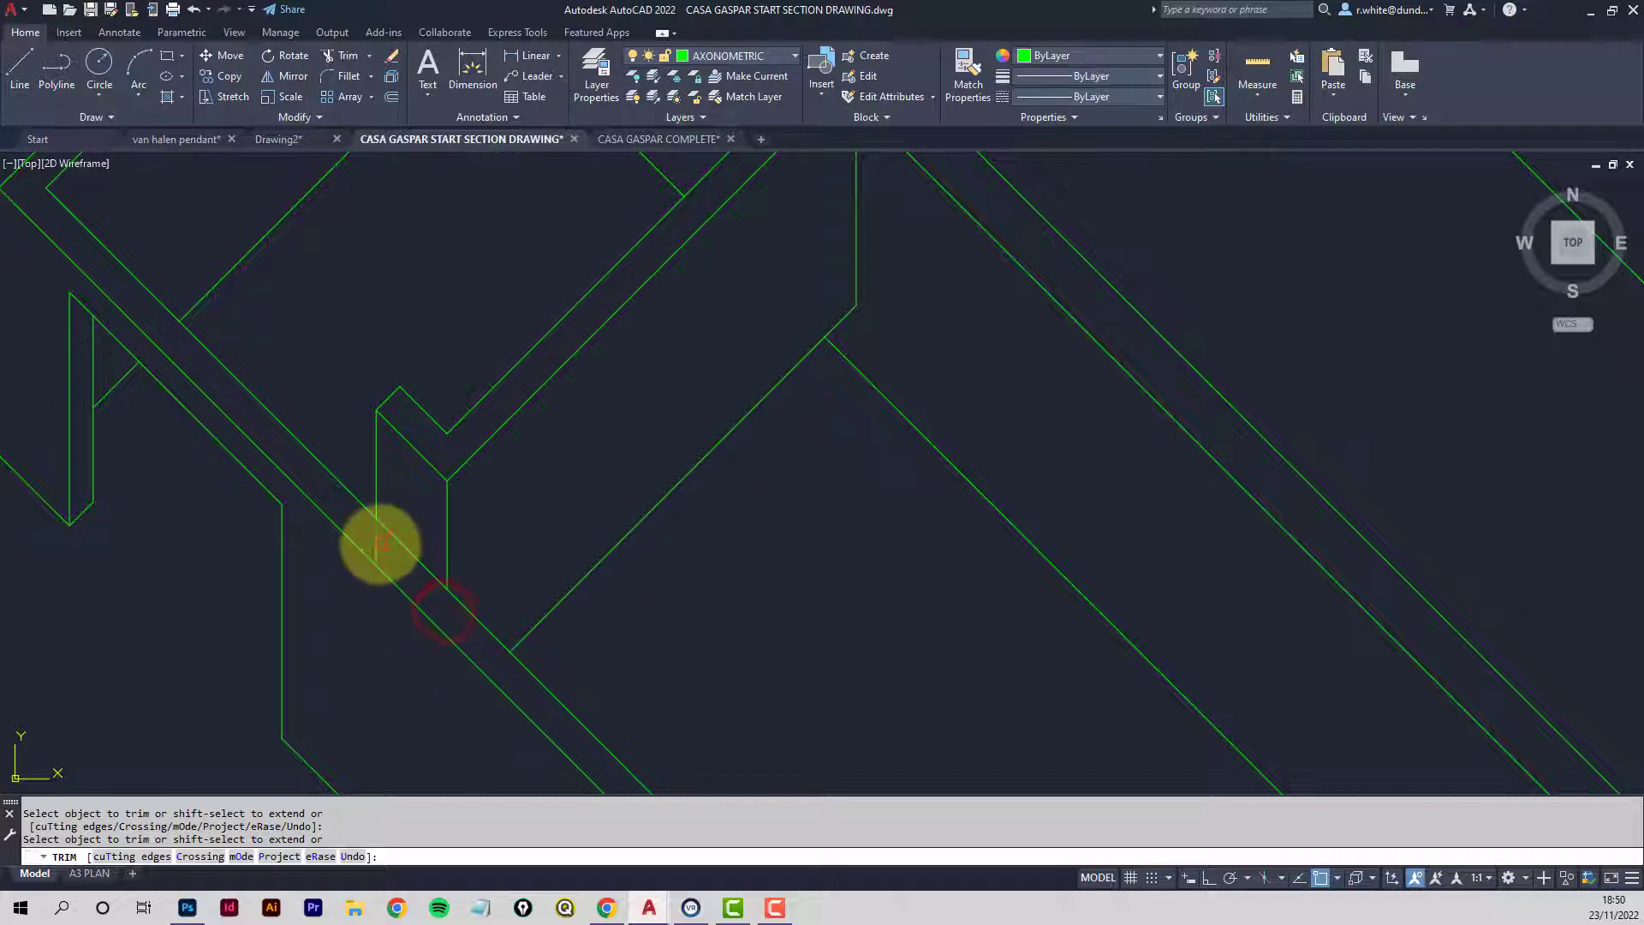
{"action": "scroll", "coordinate": [381, 545], "scroll_direction": "down", "scroll_amount": 3}
{"action": "key", "text": "Return"}
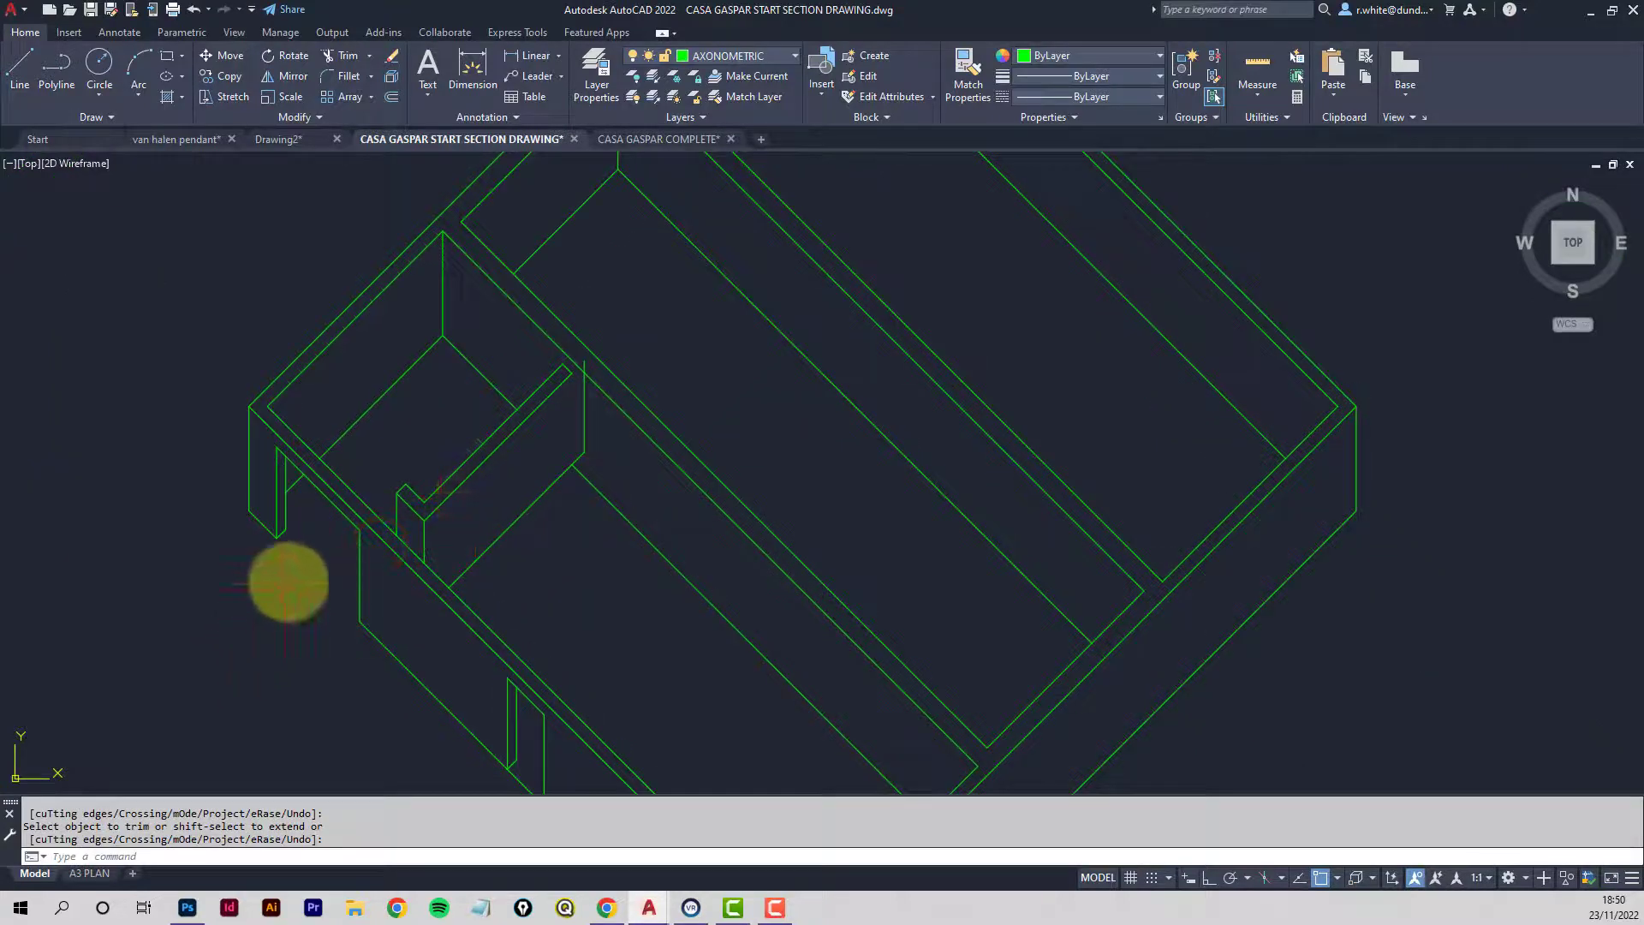
Thaw the PLANS AT 45 layer.
{"action": "left_click", "coordinate": [386, 449]}
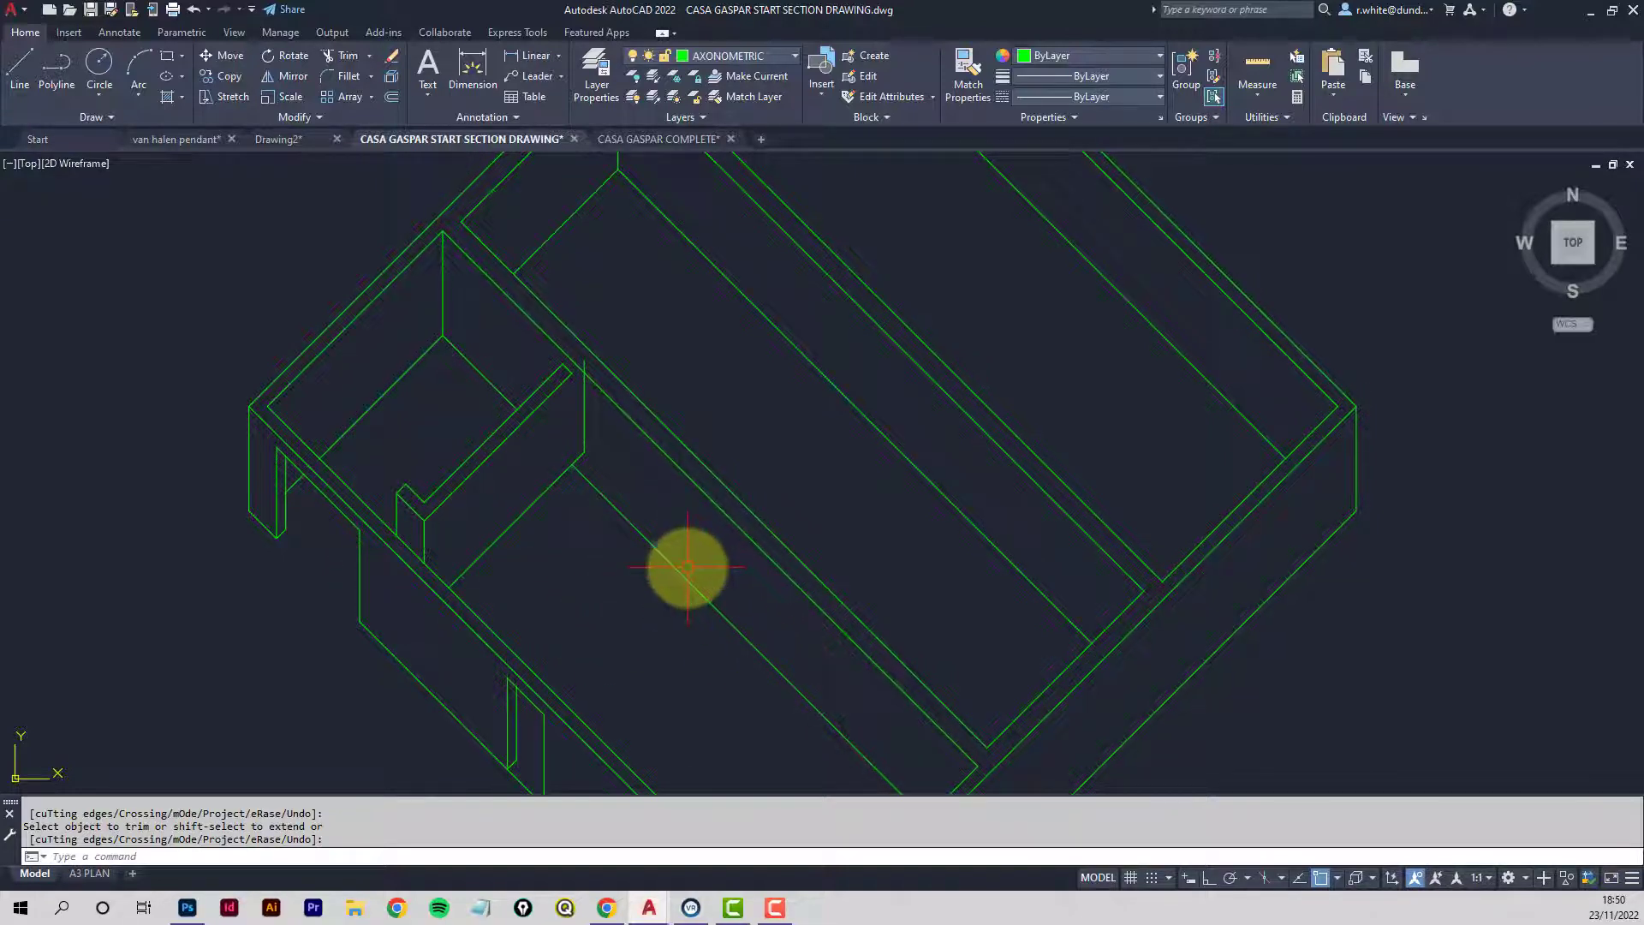
{"action": "middle_click_drag", "start_coordinate": [586, 400], "coordinate": [541, 436]}
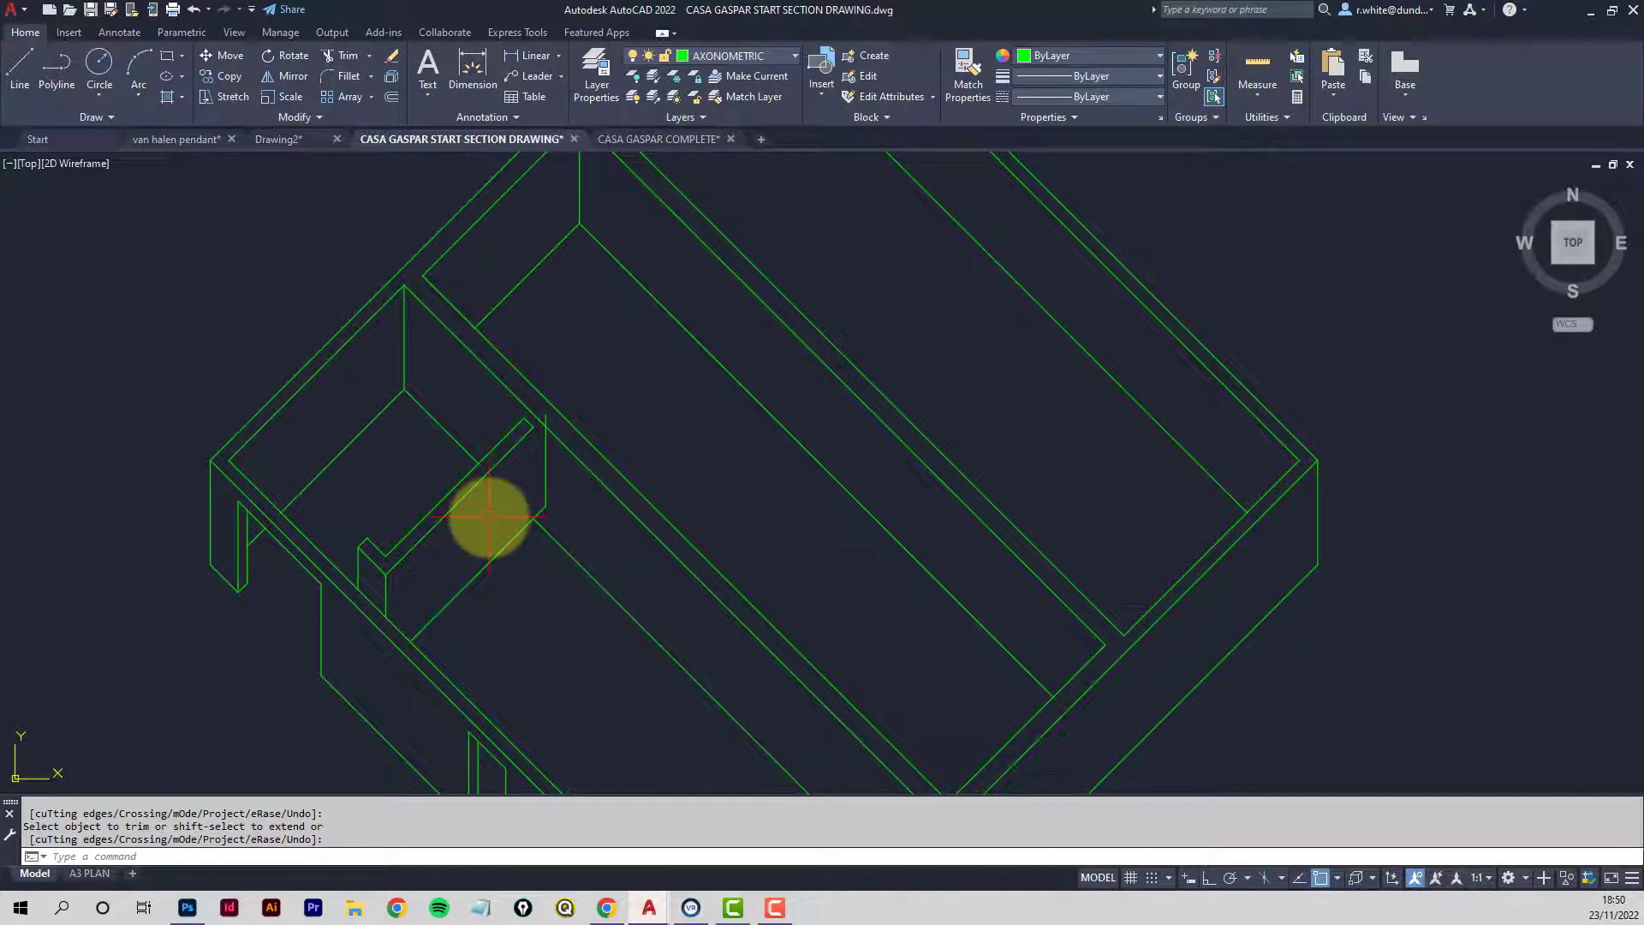
{"action": "left_click", "coordinate": [790, 57]}
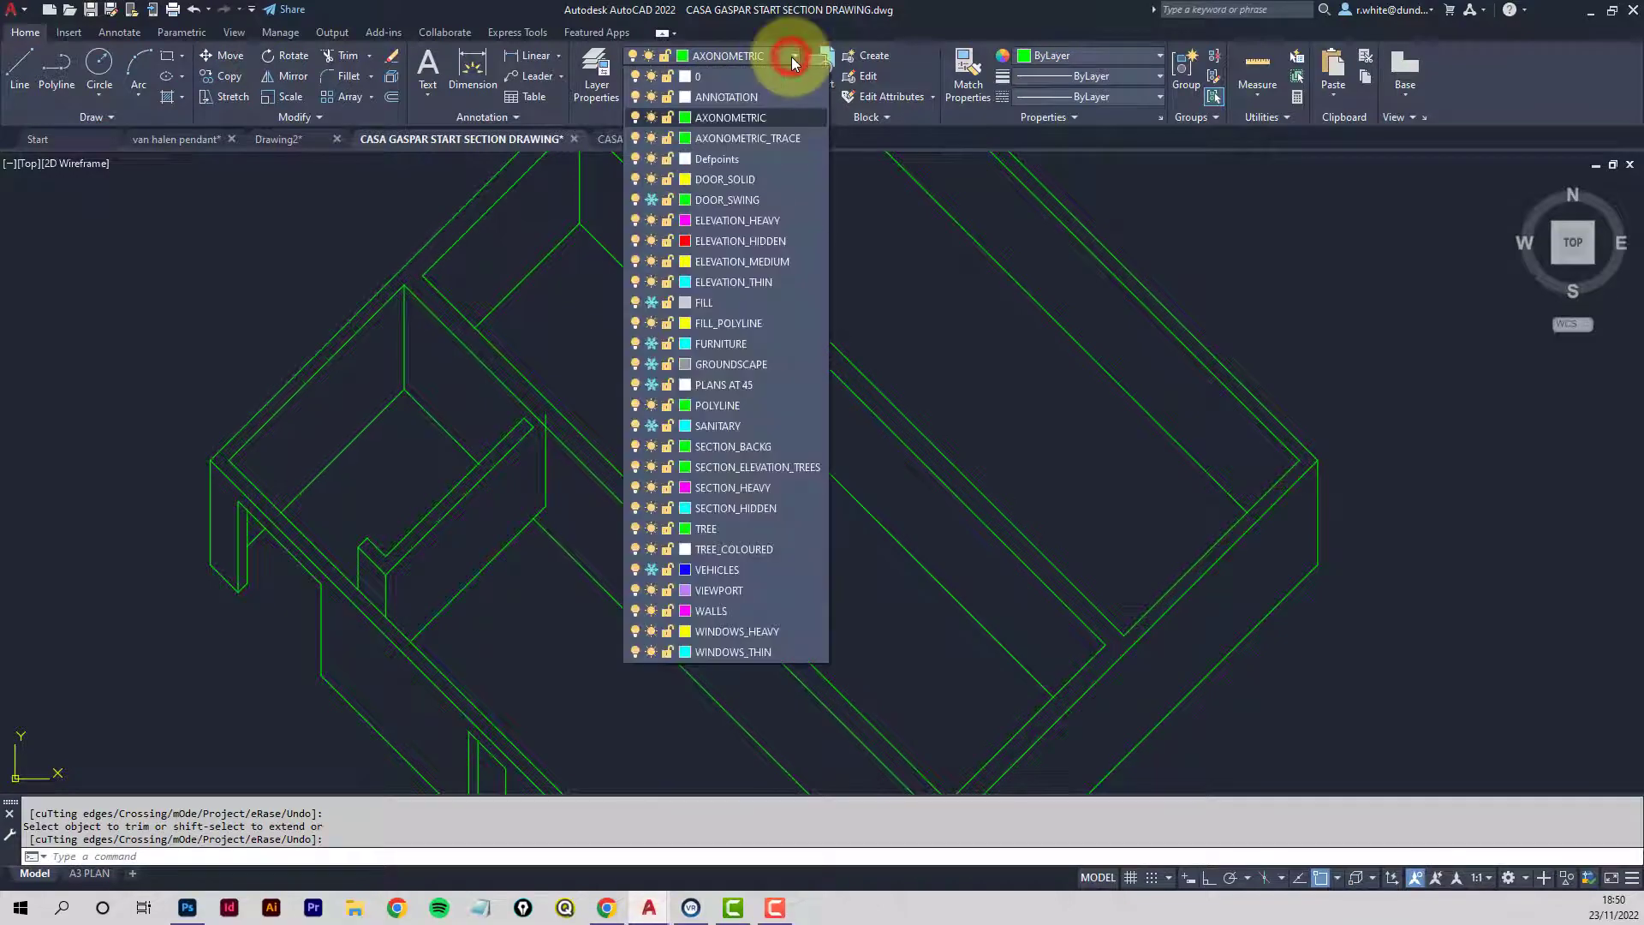
{"action": "left_click", "coordinate": [652, 384]}
{"action": "left_click", "coordinate": [579, 520]}
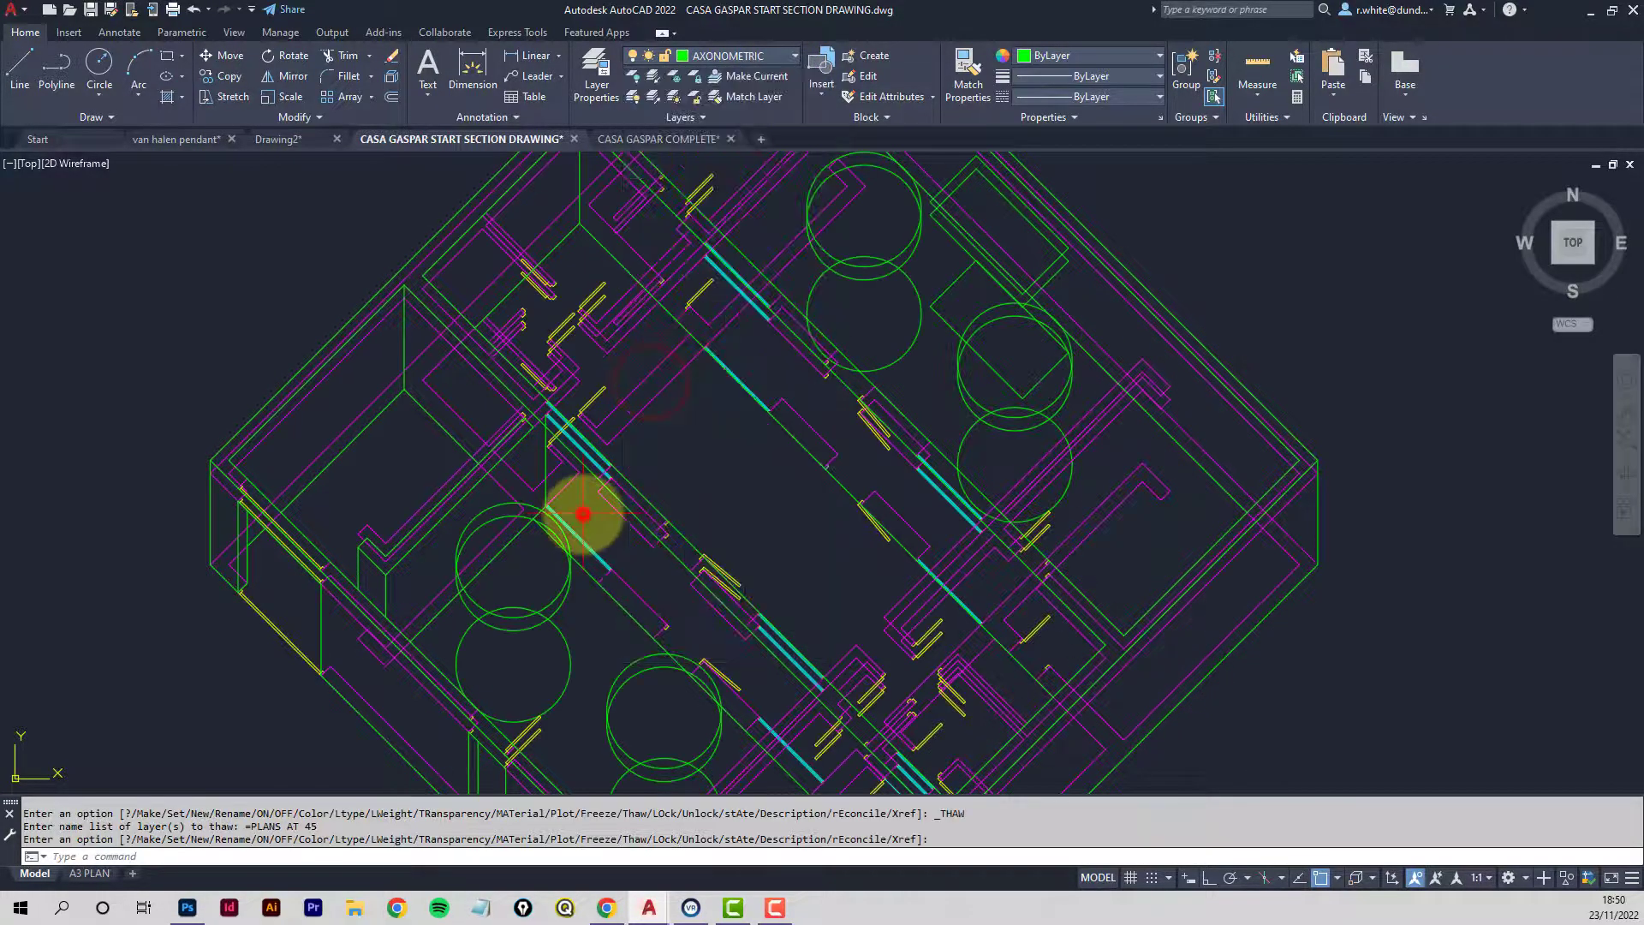
{"action": "scroll", "coordinate": [566, 557], "scroll_direction": "up", "scroll_amount": 5}
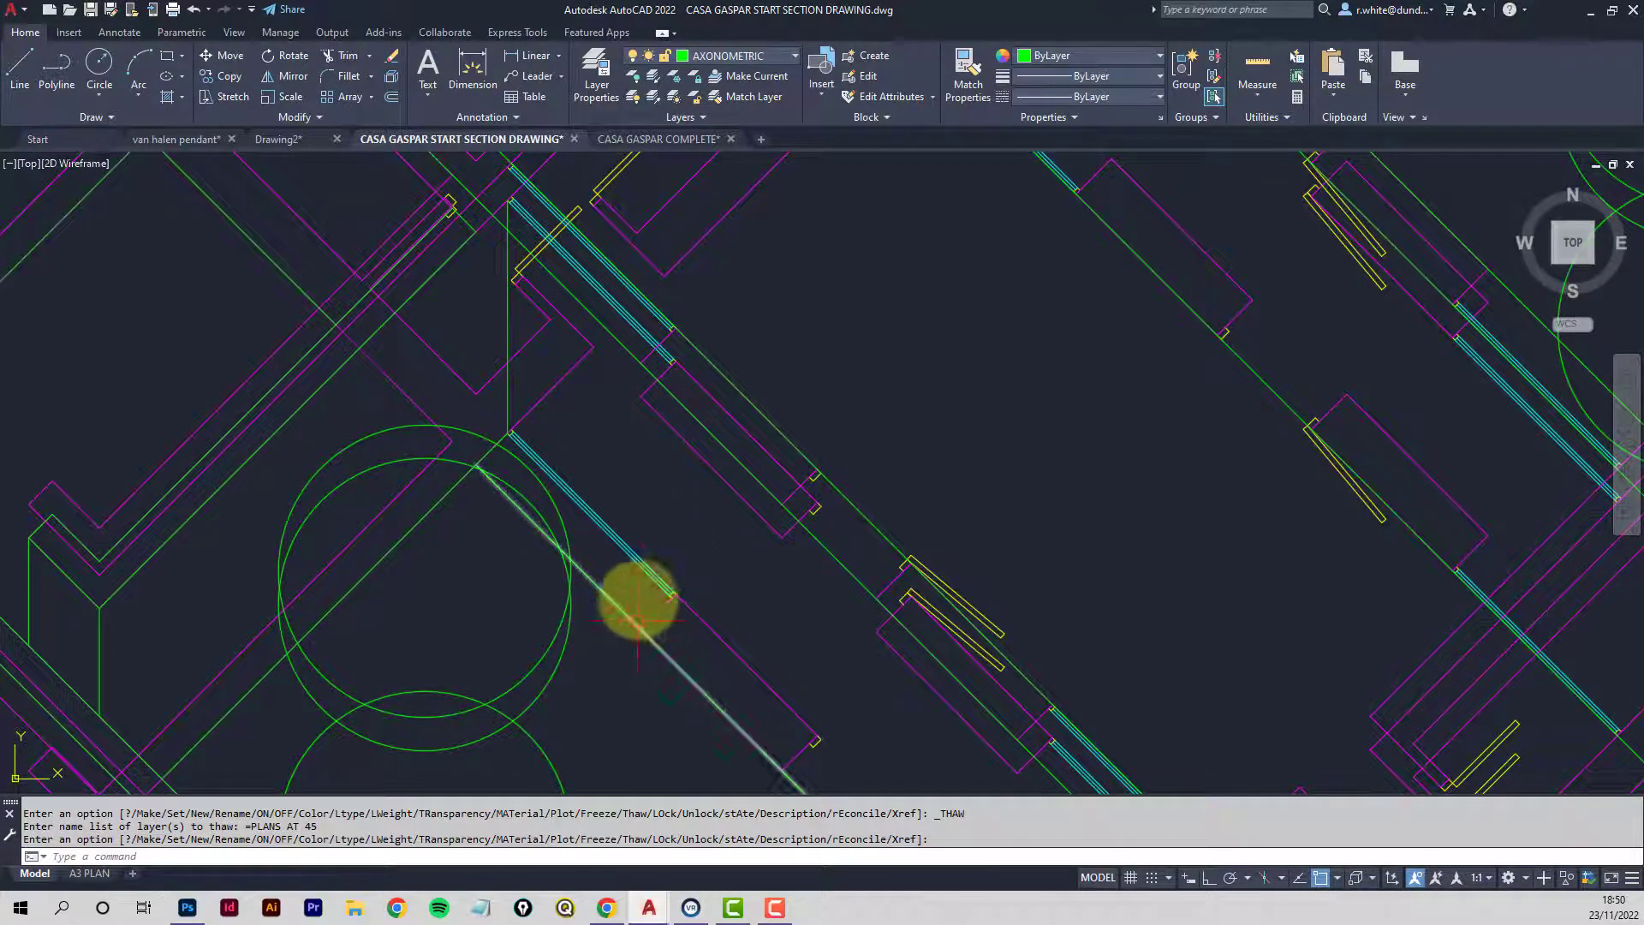
Draw the window's far jamb vertically from the lower plan to the upper plan, continuing along the wall's top edge to the L-shaped partition.
{"action": "left_click", "coordinate": [21, 65]}
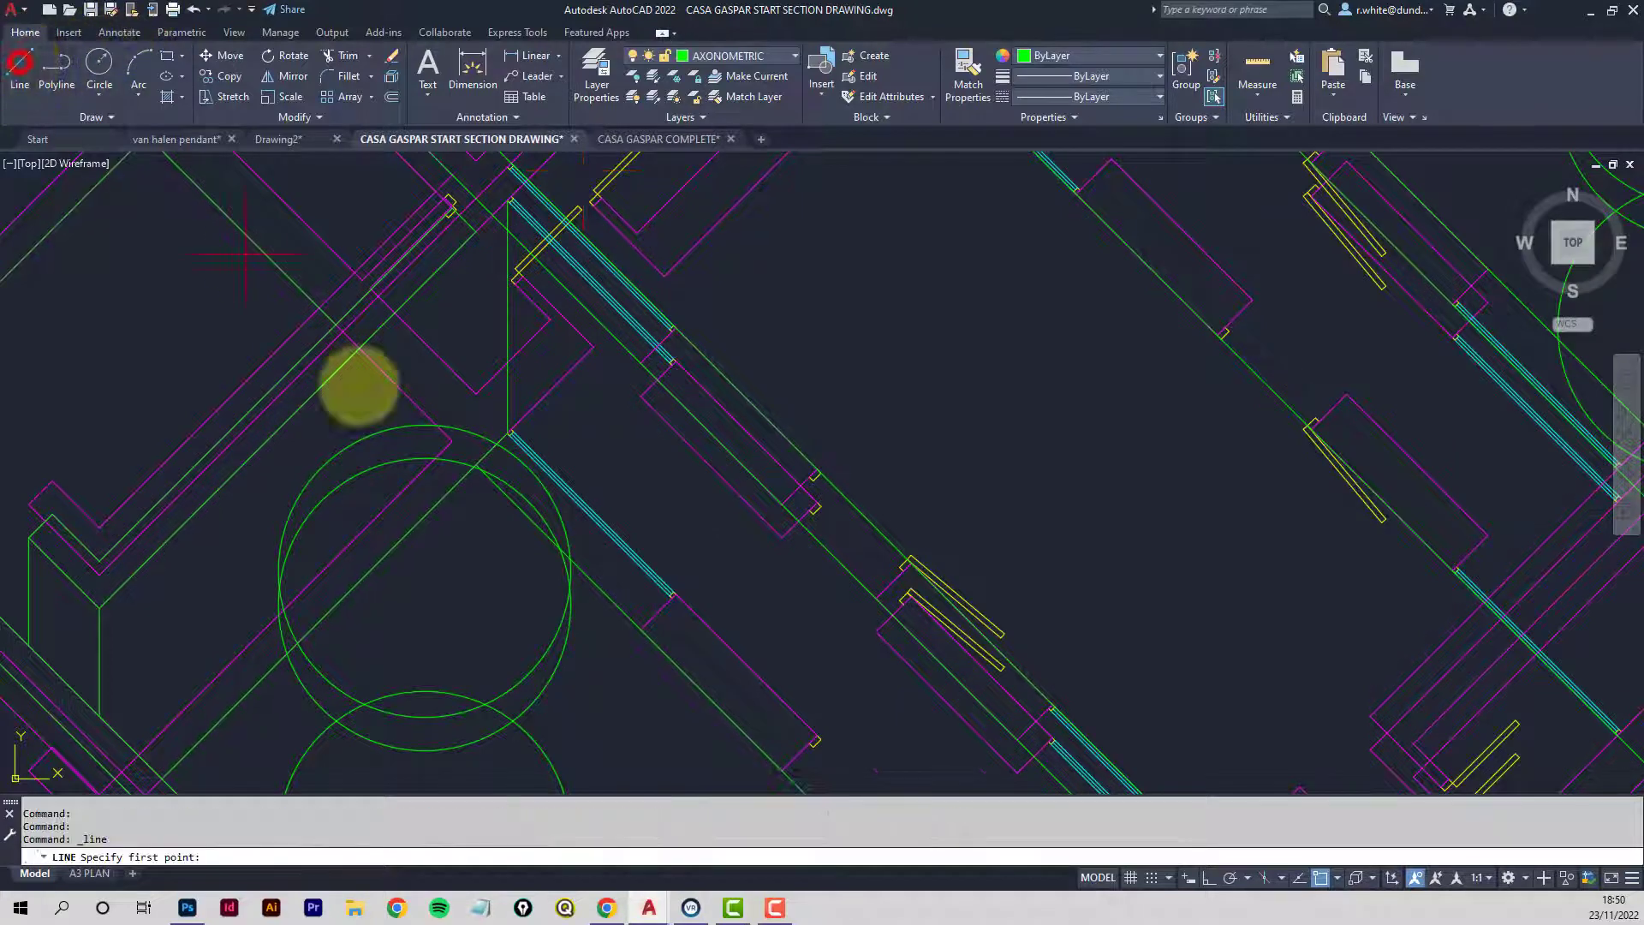
{"action": "left_click", "coordinate": [648, 640]}
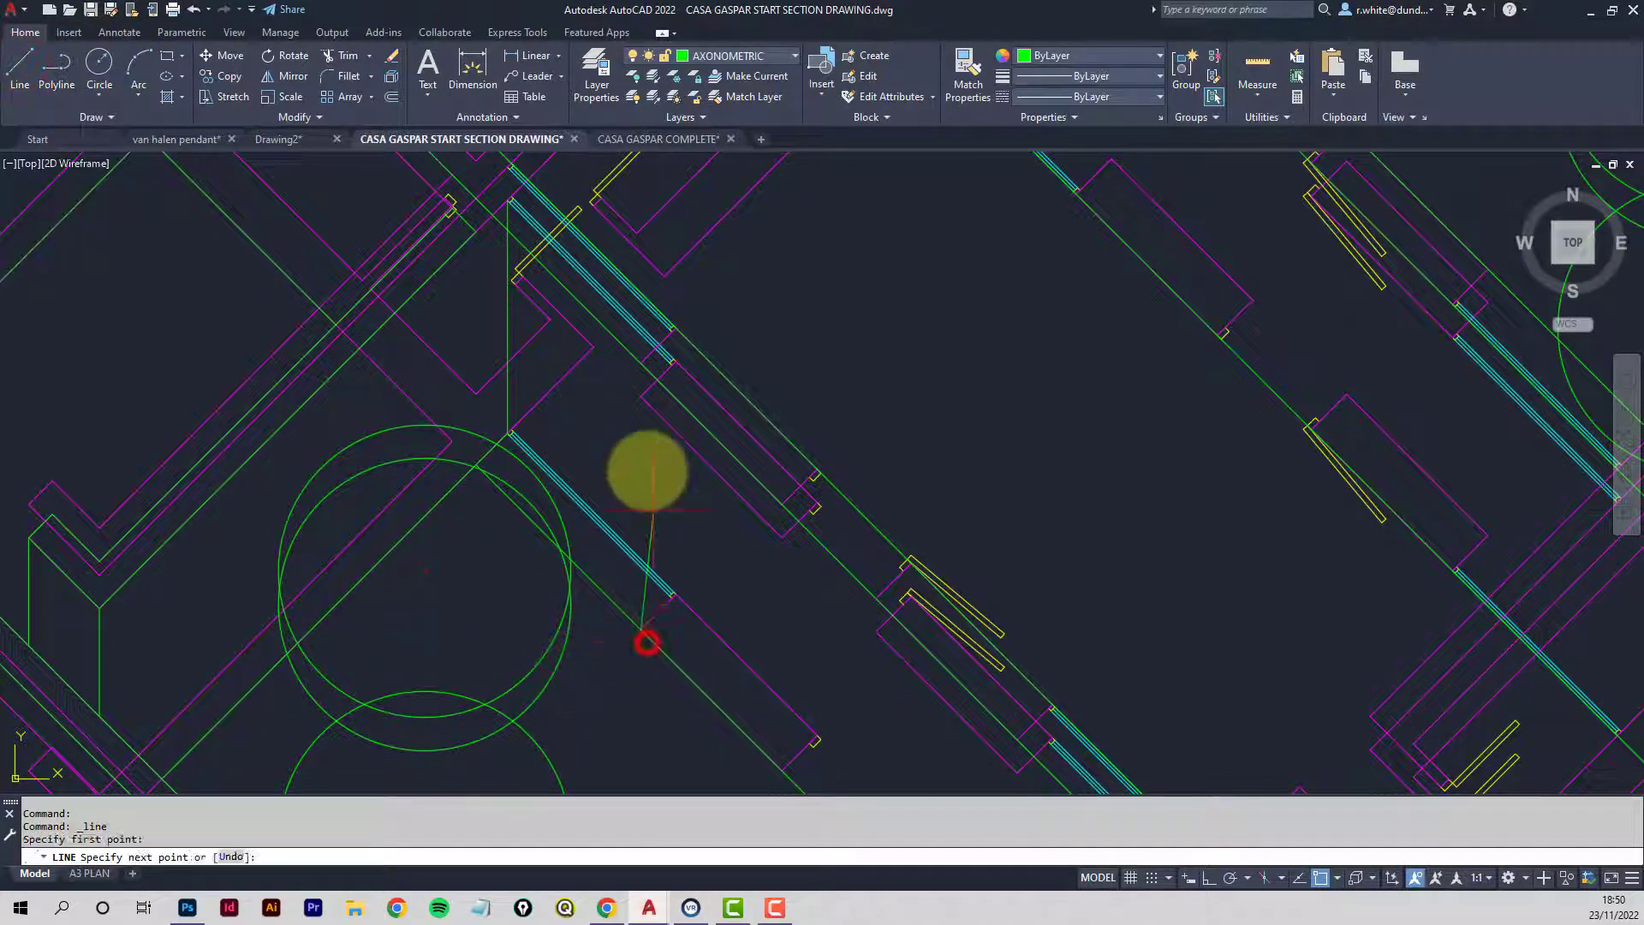
{"action": "left_click", "coordinate": [642, 401]}
{"action": "scroll", "coordinate": [653, 441], "scroll_direction": "down", "scroll_amount": 2}
{"action": "scroll", "coordinate": [552, 368], "scroll_direction": "up", "scroll_amount": 2}
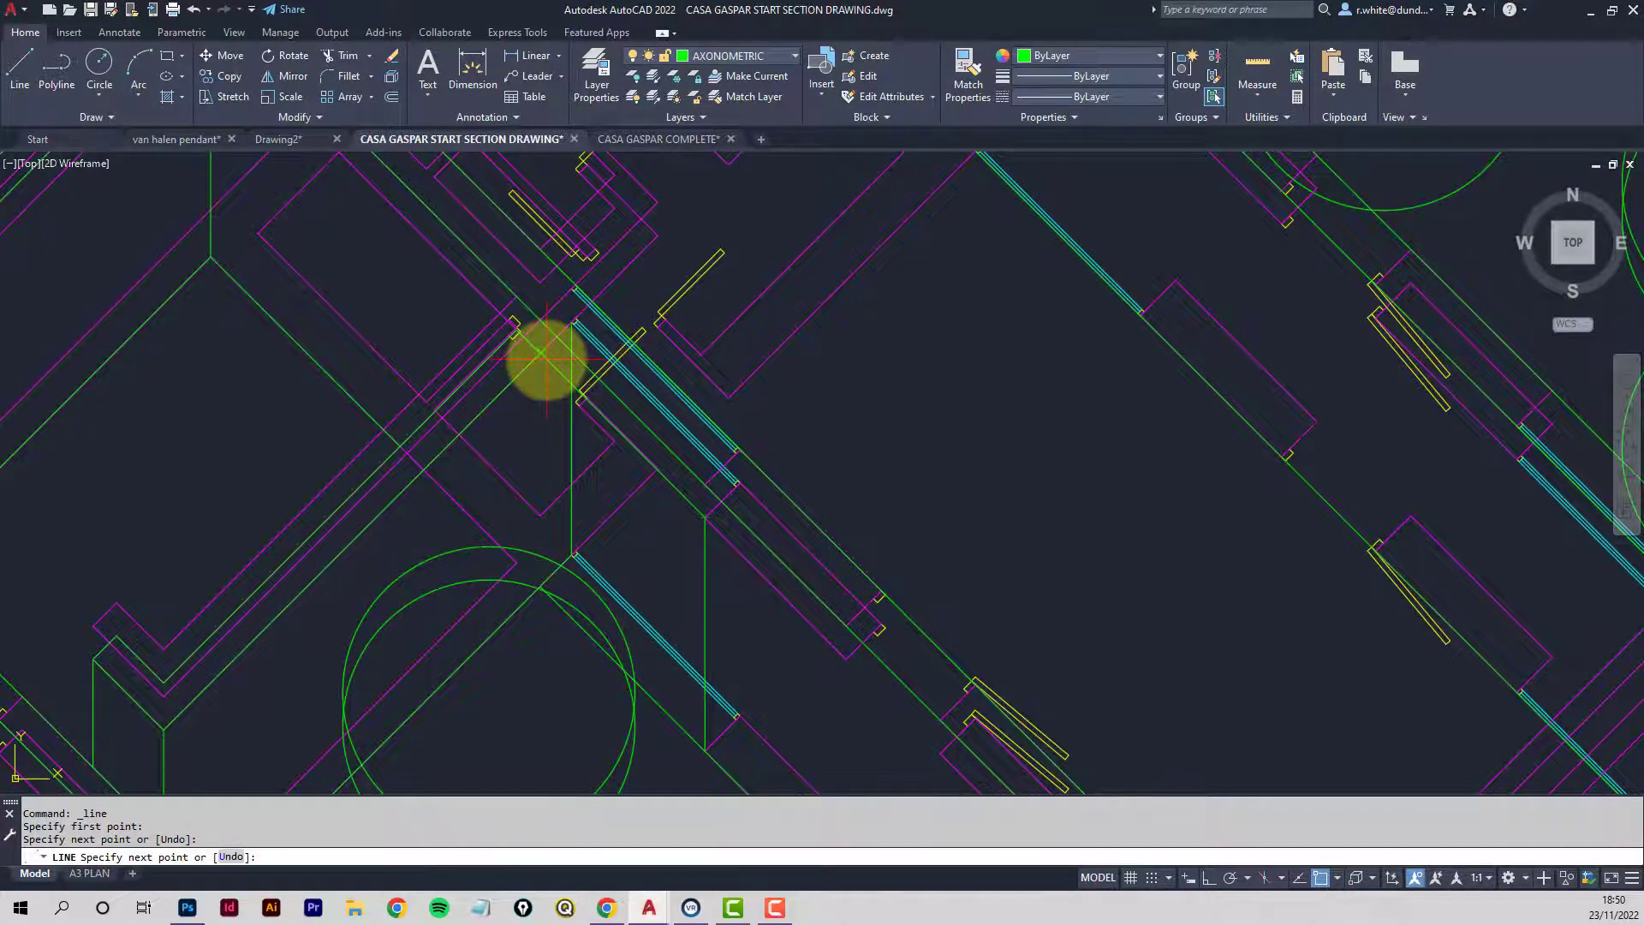
{"action": "left_click", "coordinate": [548, 360]}
{"action": "key", "text": "Return"}
Shorten the vertical edge at the window's near jamb down to the wall's new top edge line.
{"action": "scroll", "coordinate": [558, 368], "scroll_direction": "up", "scroll_amount": 2}
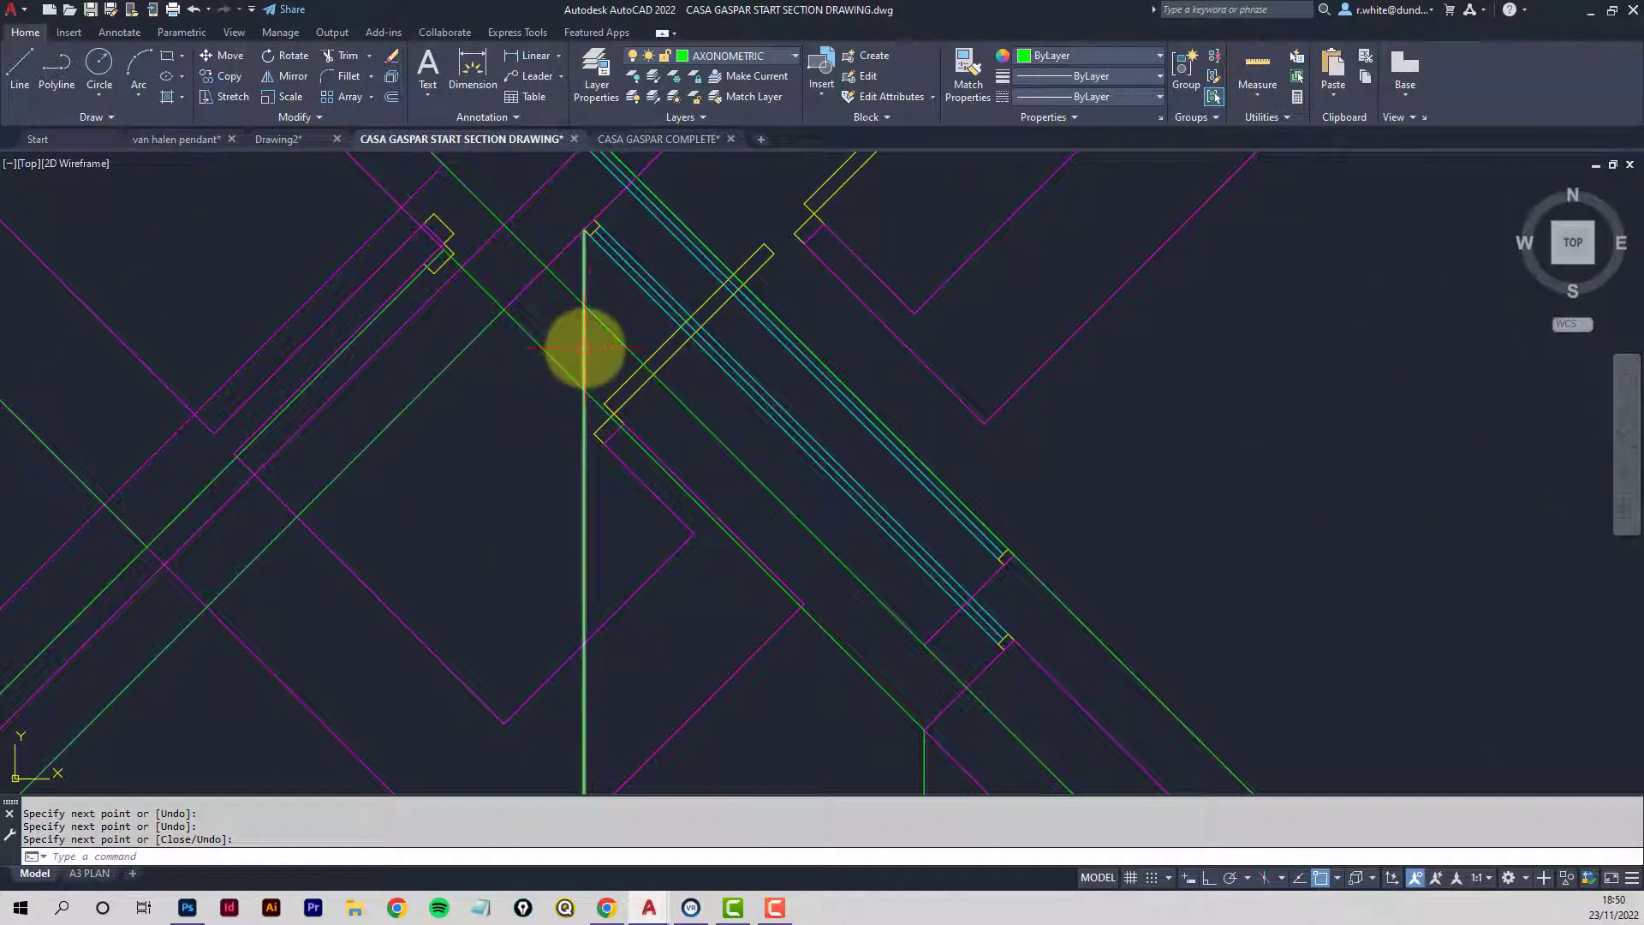
{"action": "left_click", "coordinate": [585, 339]}
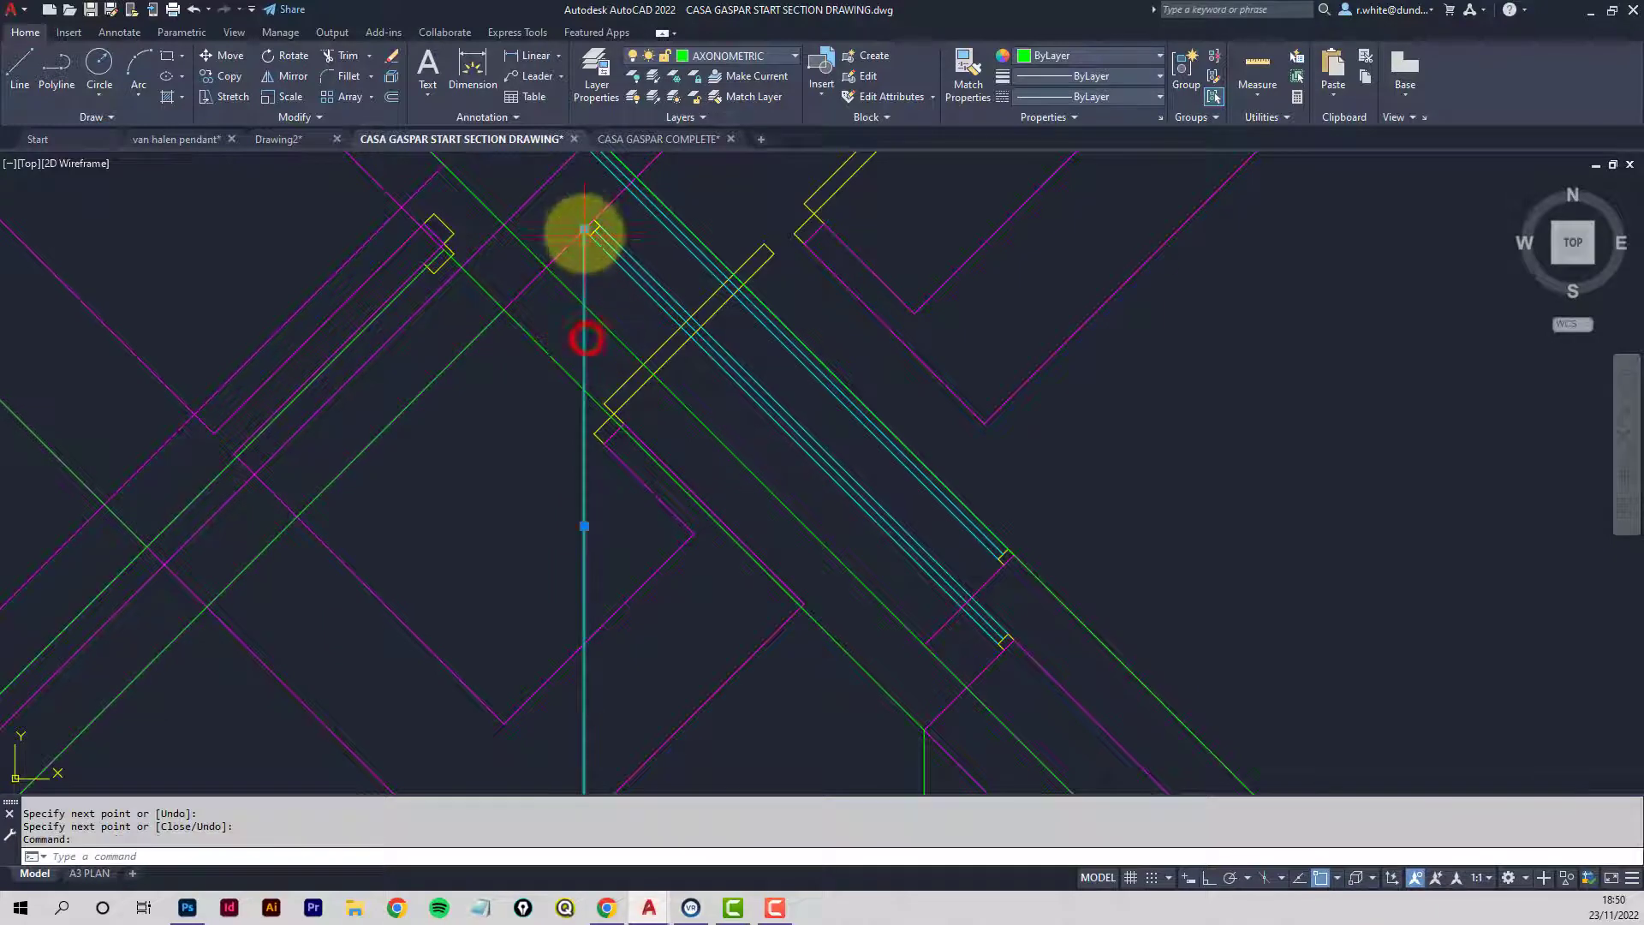
{"action": "left_click", "coordinate": [585, 228]}
{"action": "left_click", "coordinate": [580, 385]}
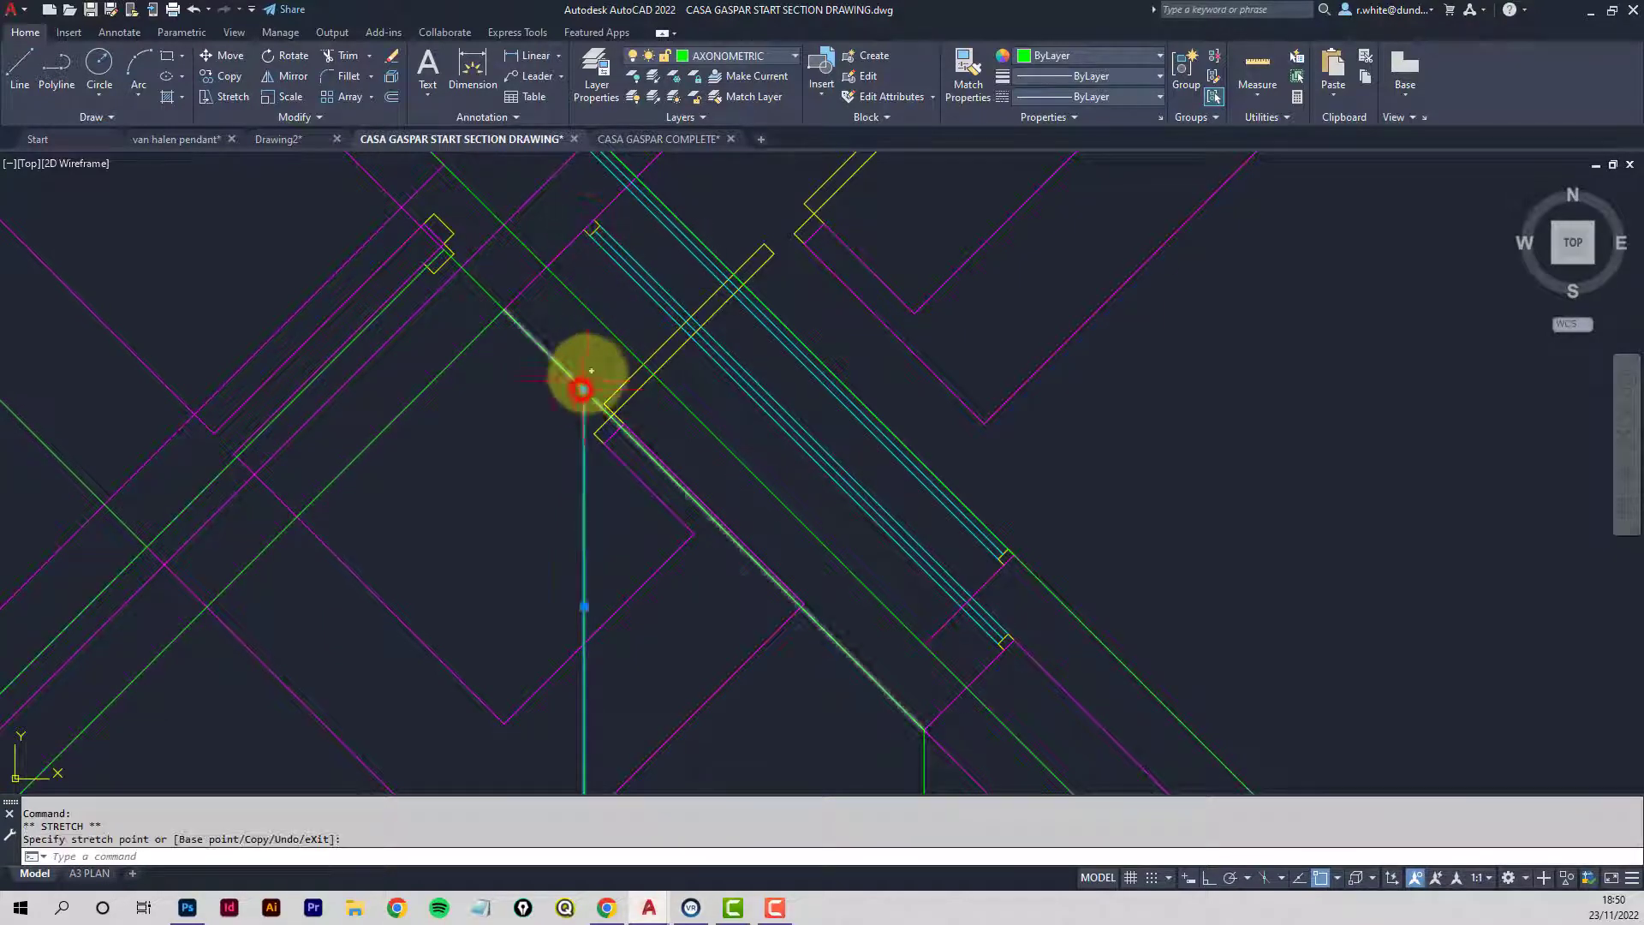
{"action": "key", "text": "Escape"}
{"action": "key", "text": "Escape"}
{"action": "scroll", "coordinate": [617, 425], "scroll_direction": "down", "scroll_amount": 3}
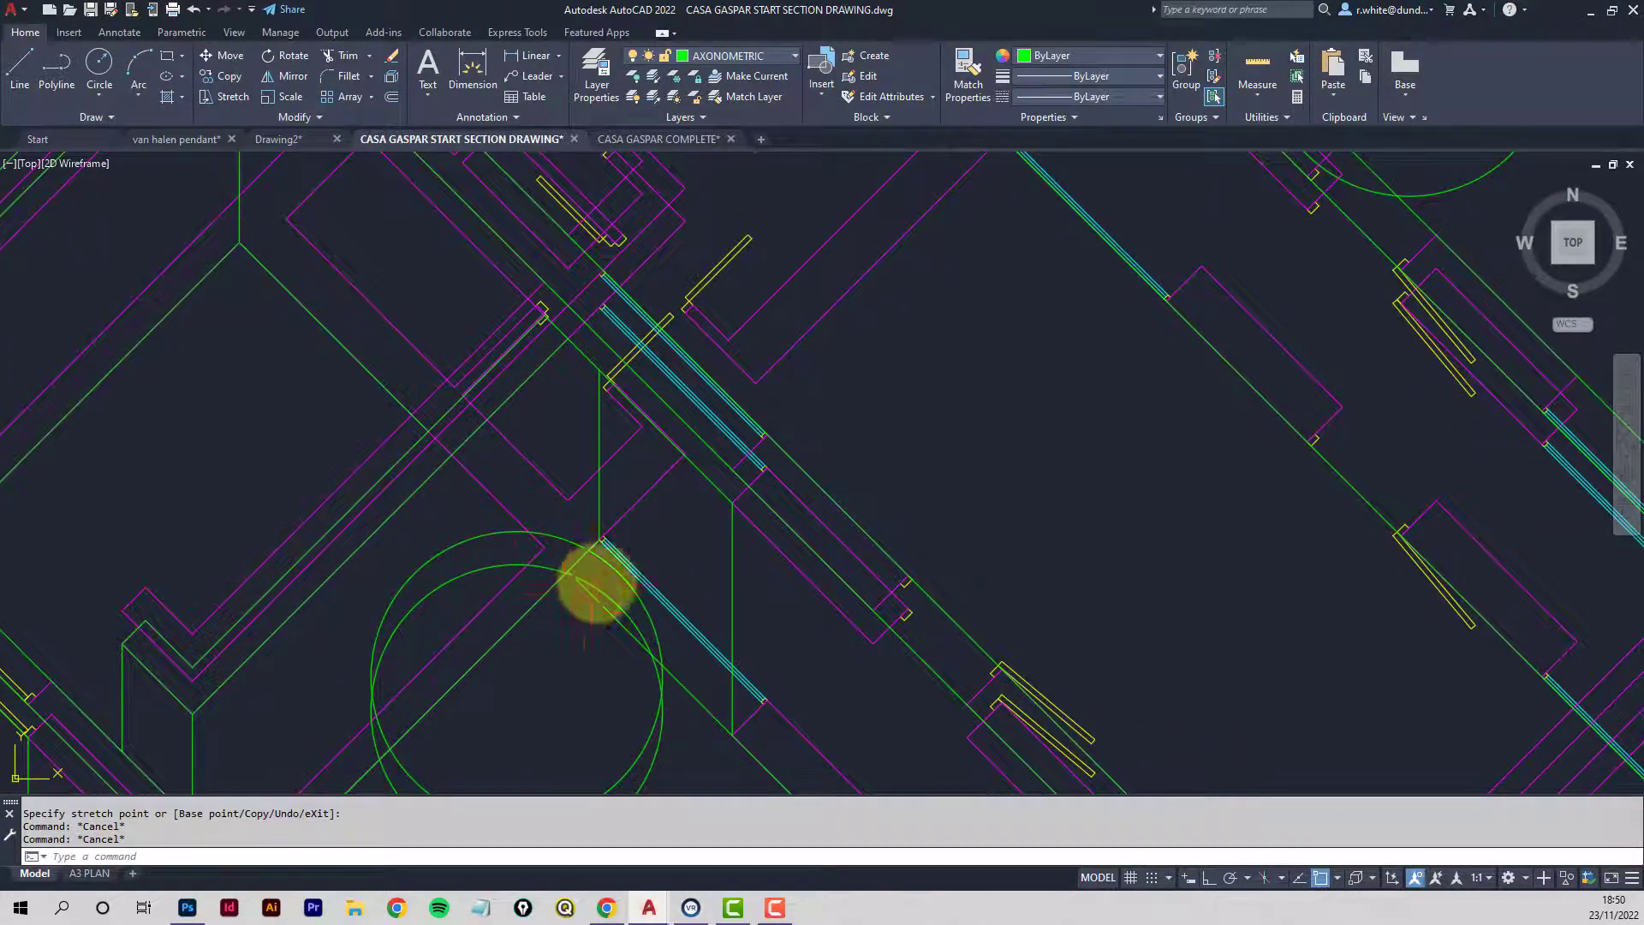
Shorten the wall's floor line so it starts at the base of the far window jamb.
{"action": "mouse_move", "coordinate": [719, 569]}
{"action": "middle_mouse_down"}
{"action": "mouse_move", "coordinate": [642, 414]}
{"action": "mouse_move", "coordinate": [568, 397]}
{"action": "middle_mouse_up"}
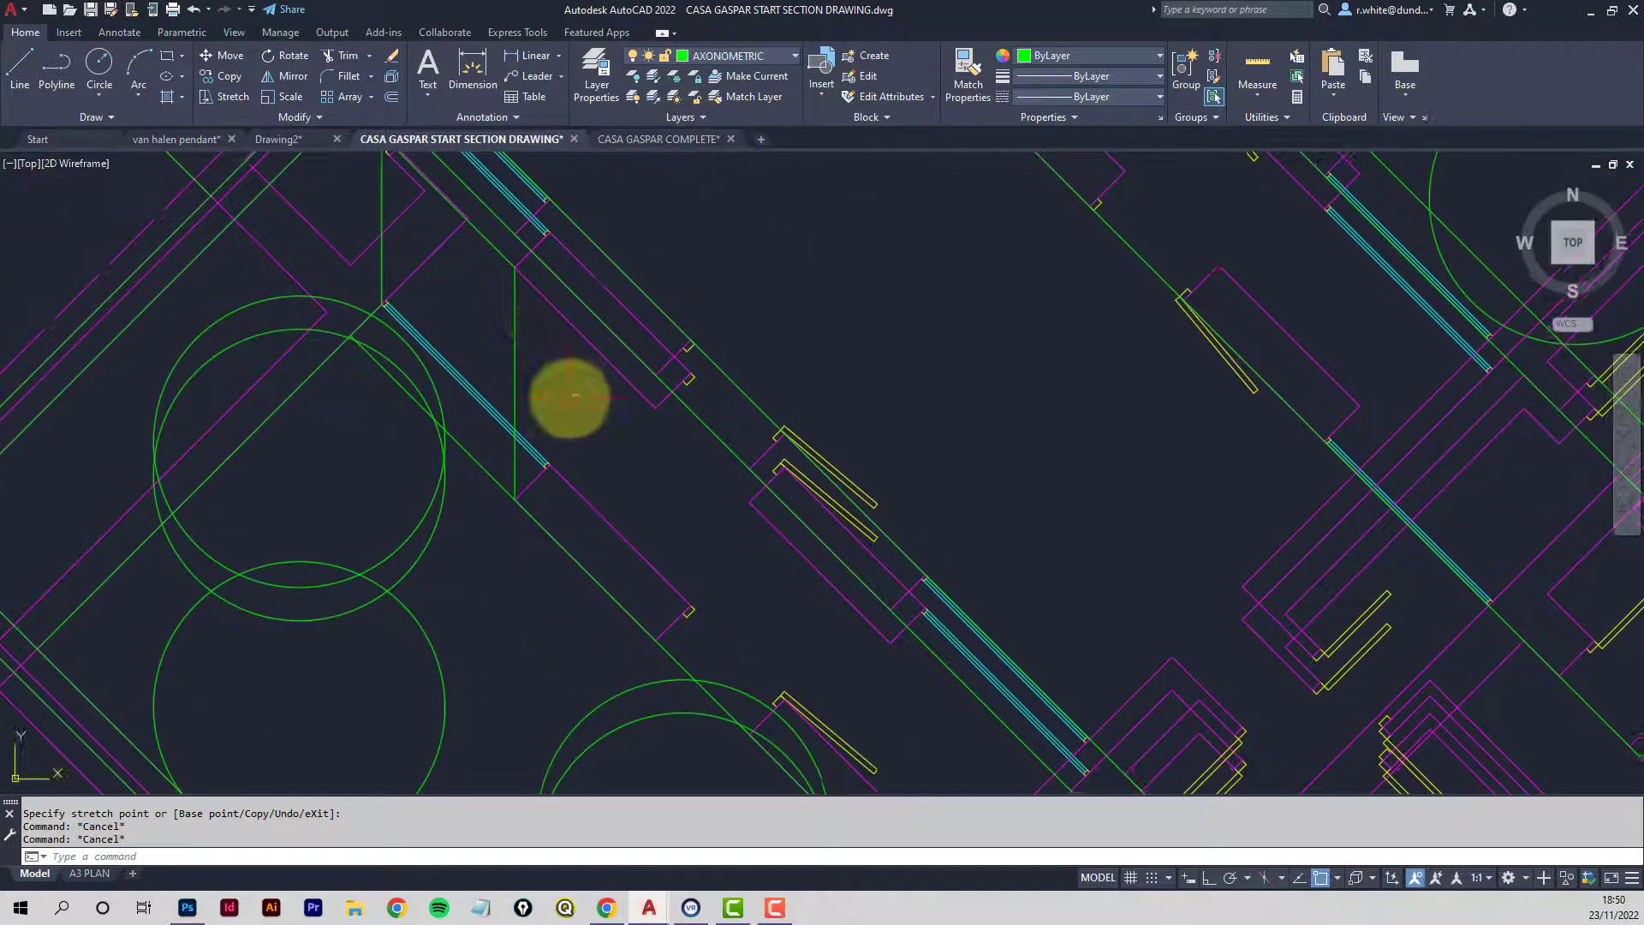
{"action": "left_click", "coordinate": [490, 458]}
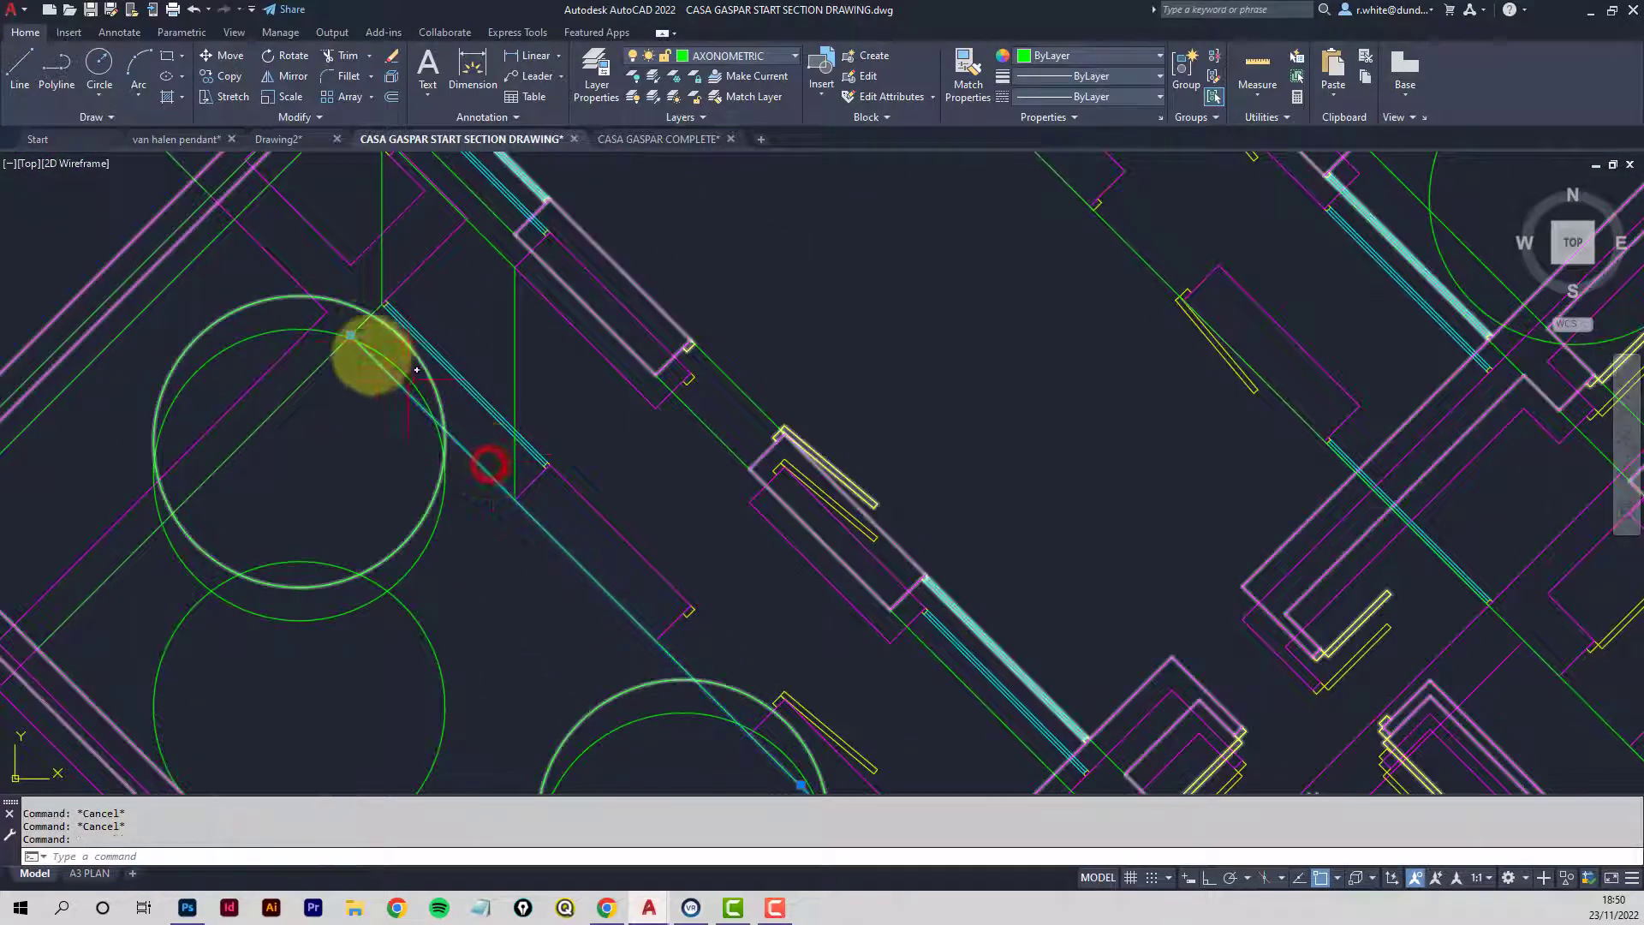
{"action": "left_click", "coordinate": [351, 334]}
{"action": "left_click", "coordinate": [515, 499]}
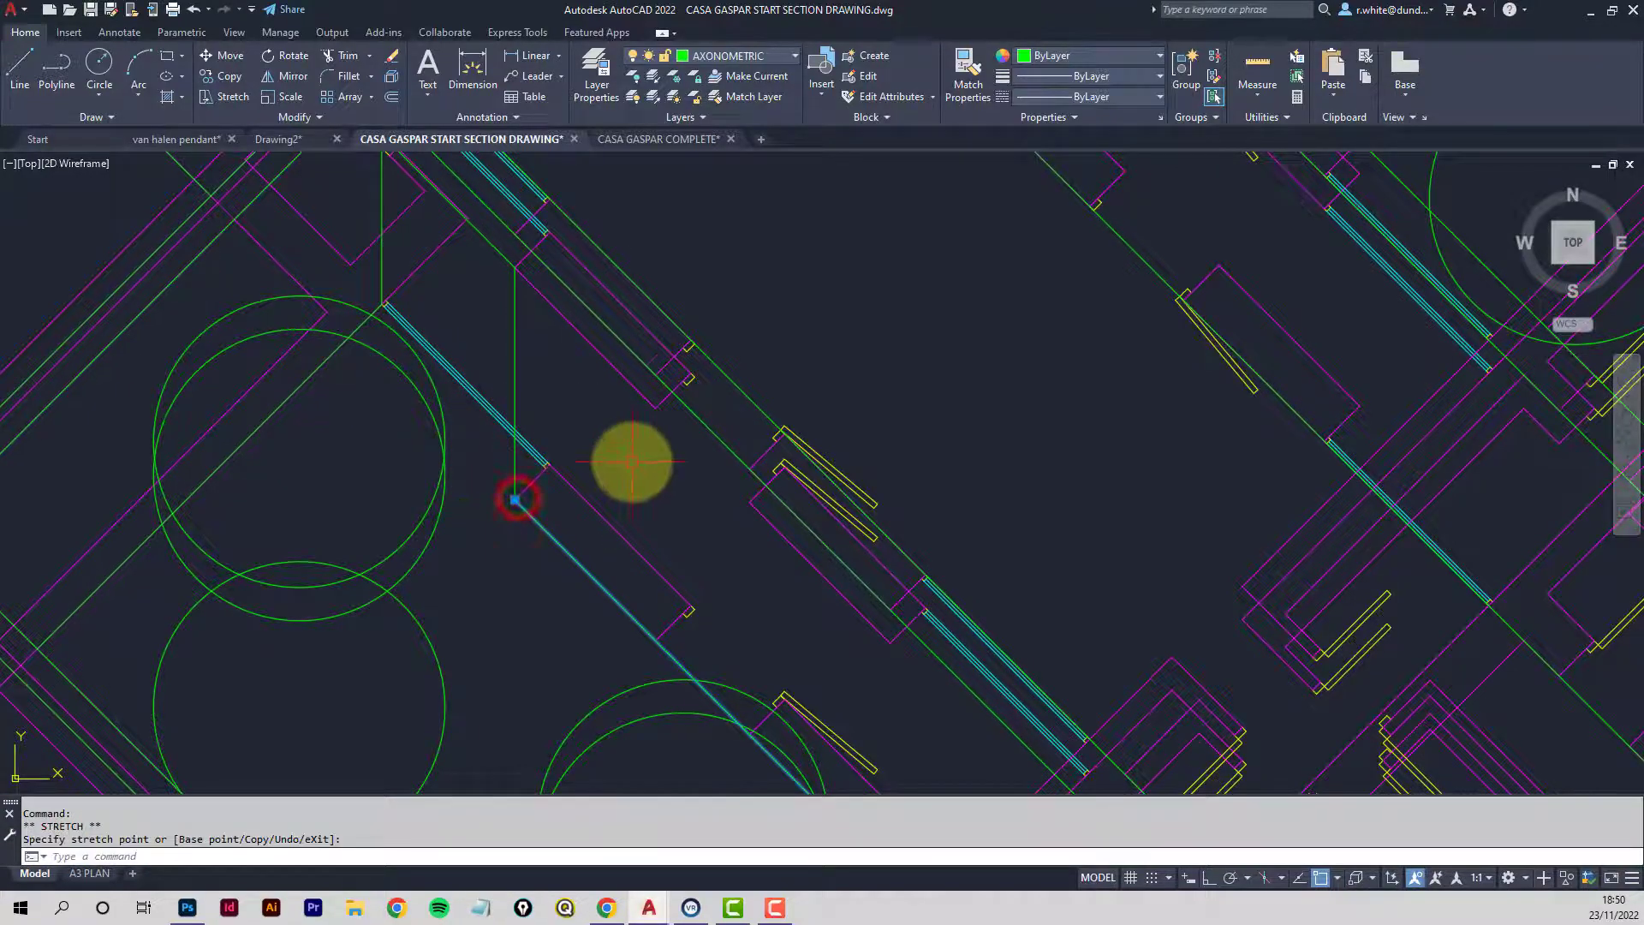
{"action": "middle_click_drag", "start_coordinate": [632, 463], "coordinate": [638, 434]}
{"action": "key", "text": "Escape"}
{"action": "key", "text": "Escape"}
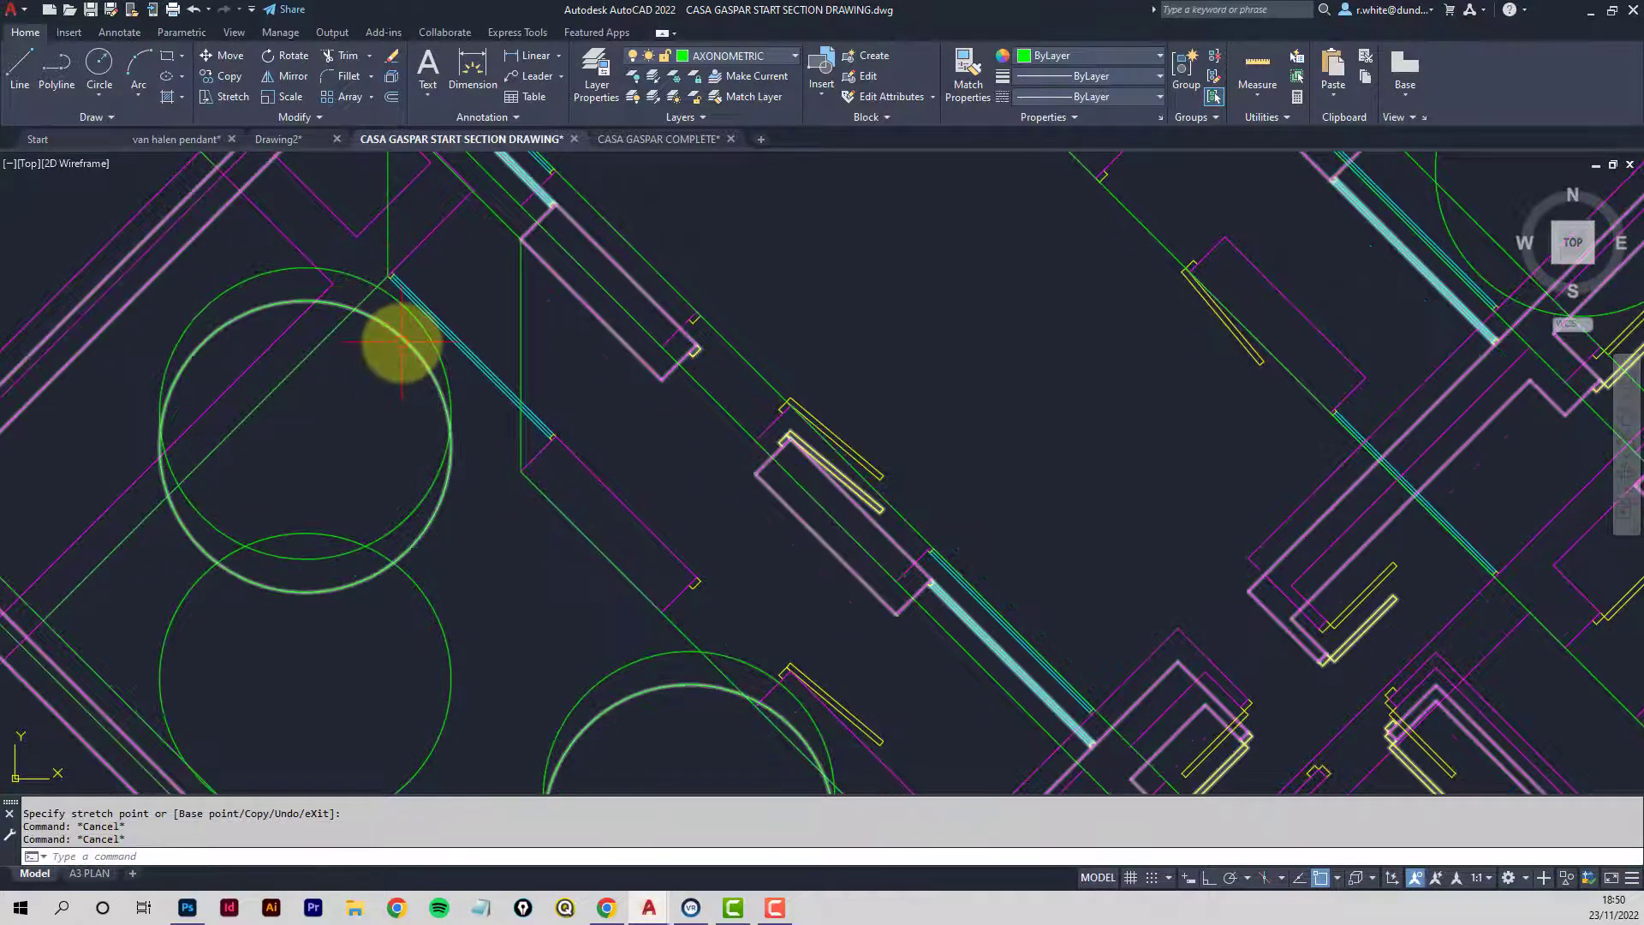
Draw the window's base line along the glazing, from the near jamb's foot to the far jamb's vertical edge.
{"action": "type", "text": "l"}
{"action": "key", "text": "Return"}
{"action": "scroll", "coordinate": [376, 257], "scroll_direction": "up", "scroll_amount": 6}
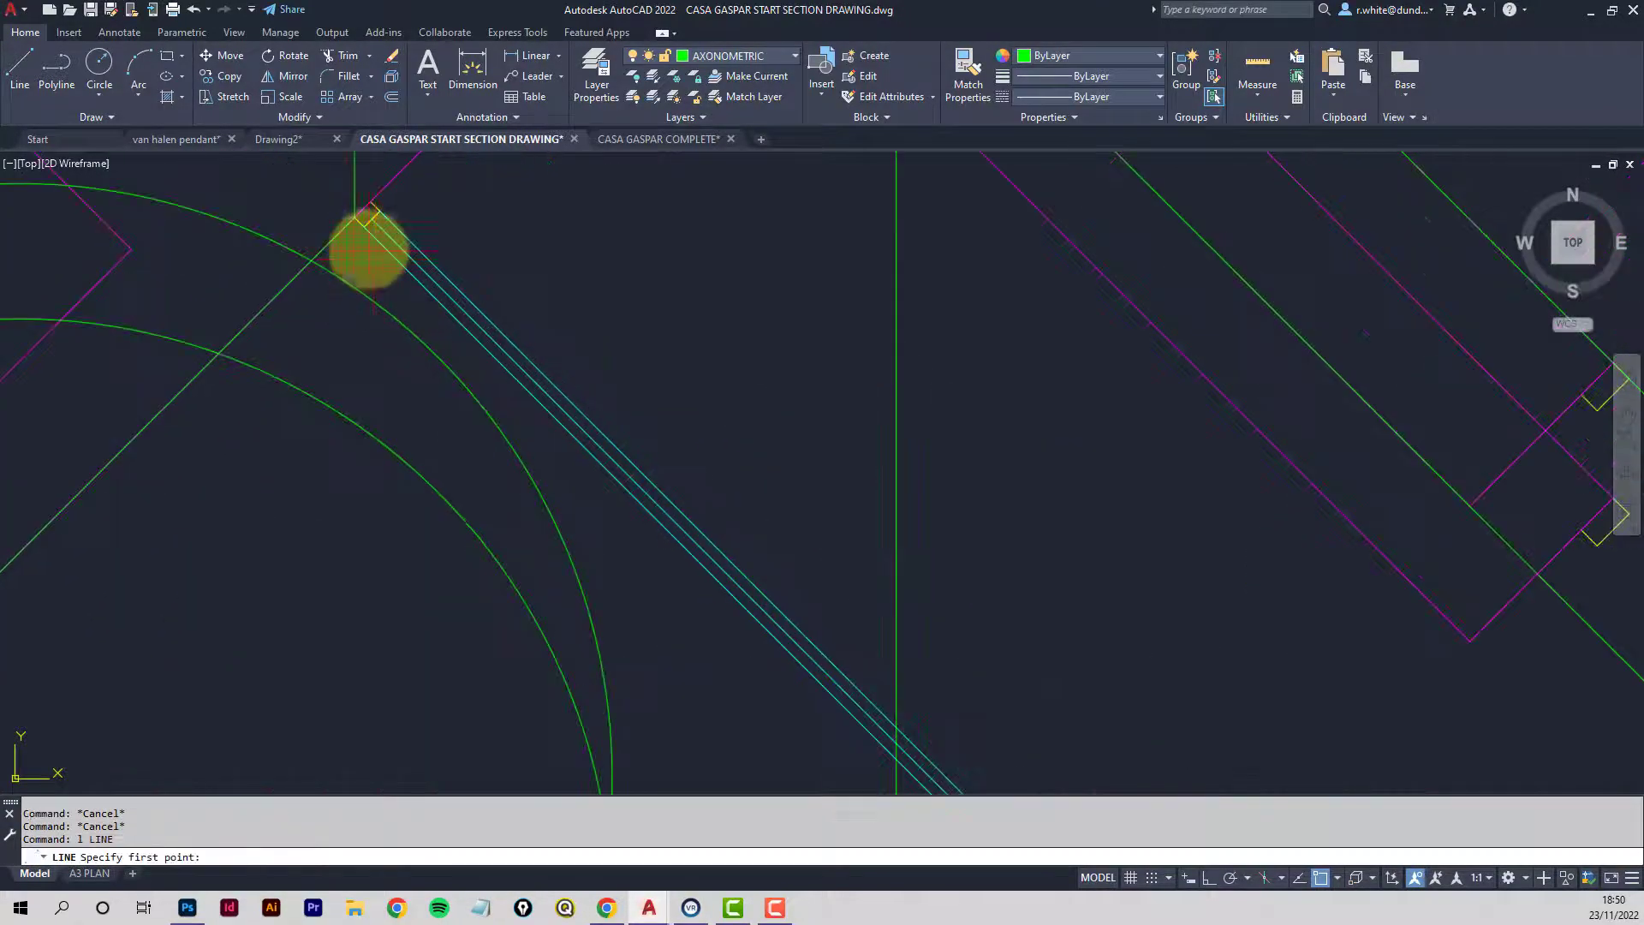
{"action": "left_click", "coordinate": [353, 217]}
{"action": "middle_click_drag", "start_coordinate": [890, 734], "coordinate": [762, 592]}
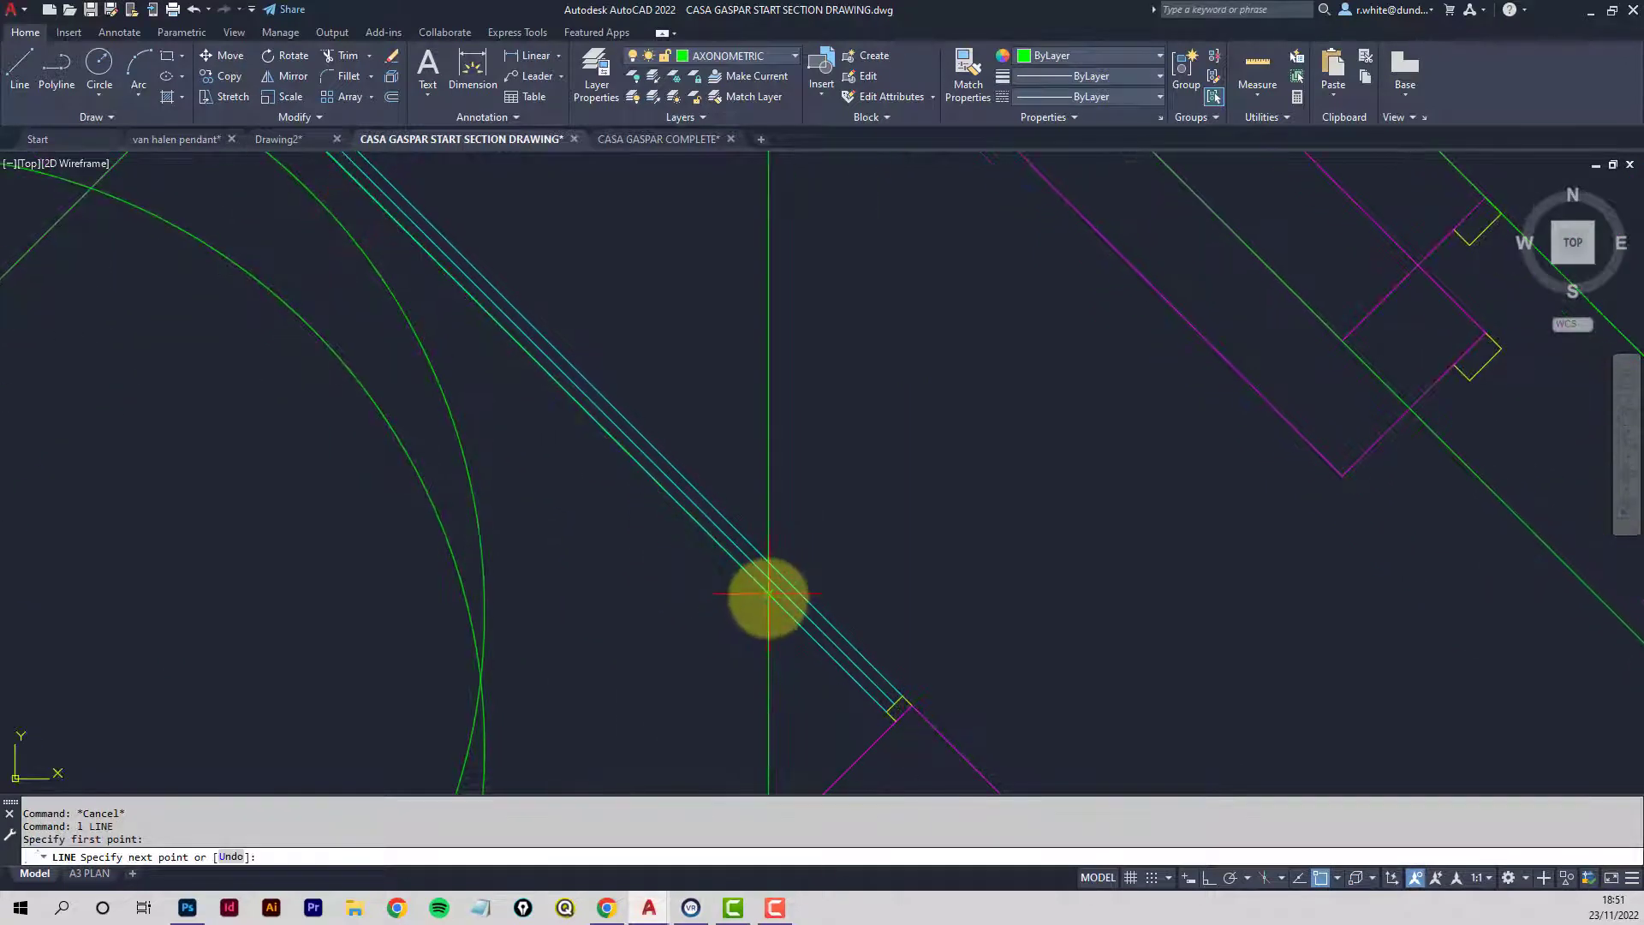
{"action": "key", "text": "Return"}
{"action": "scroll", "coordinate": [739, 531], "scroll_direction": "down", "scroll_amount": 3}
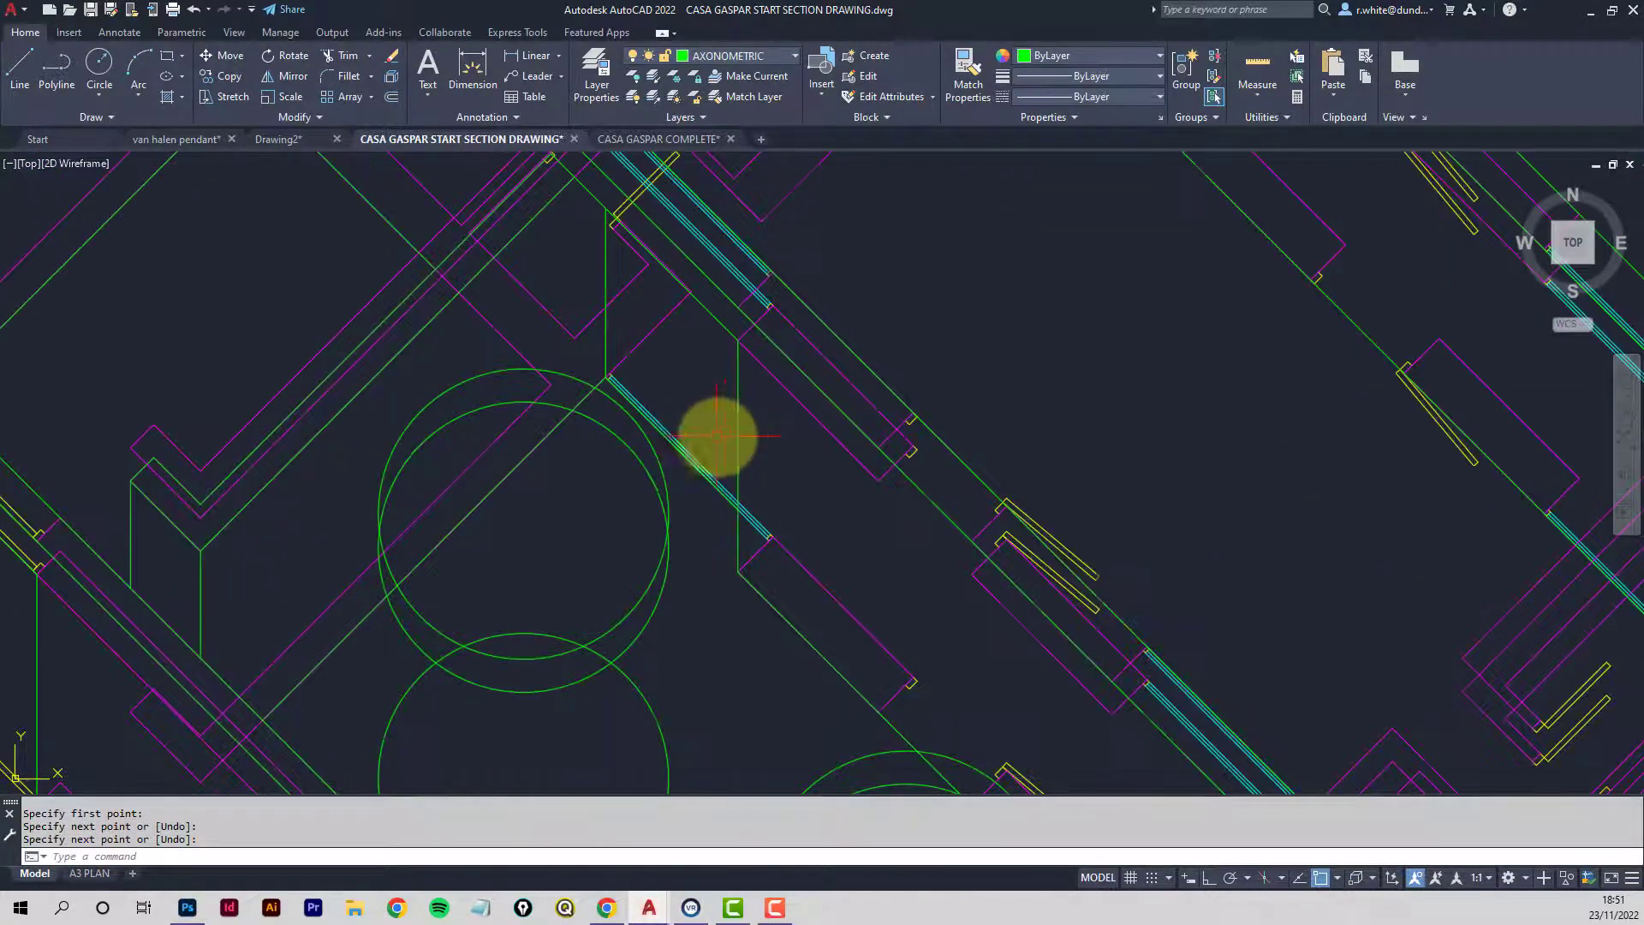
{"action": "mouse_move", "coordinate": [728, 438]}
{"action": "middle_mouse_down"}
{"action": "mouse_move", "coordinate": [754, 450]}
{"action": "mouse_move", "coordinate": [653, 441]}
{"action": "middle_mouse_up"}
{"action": "scroll", "coordinate": [754, 451], "scroll_direction": "down", "scroll_amount": 5}
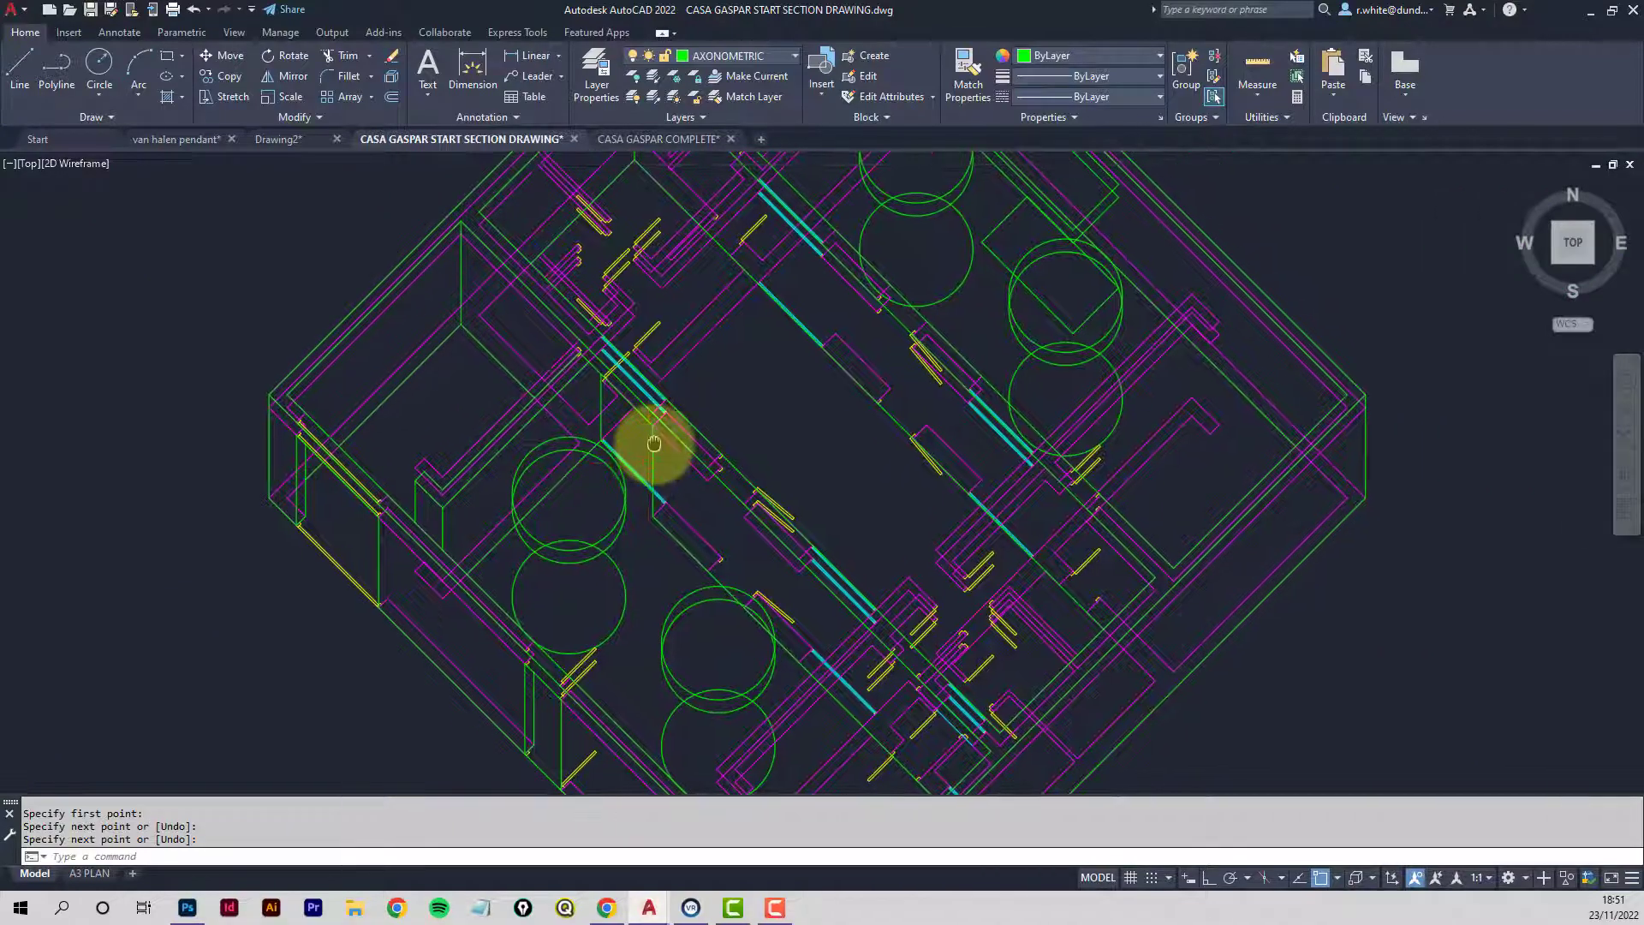
Freeze the PLANS AT 45 layer and trim the outer wall's base line across its second opening.
{"action": "left_click", "coordinate": [794, 56]}
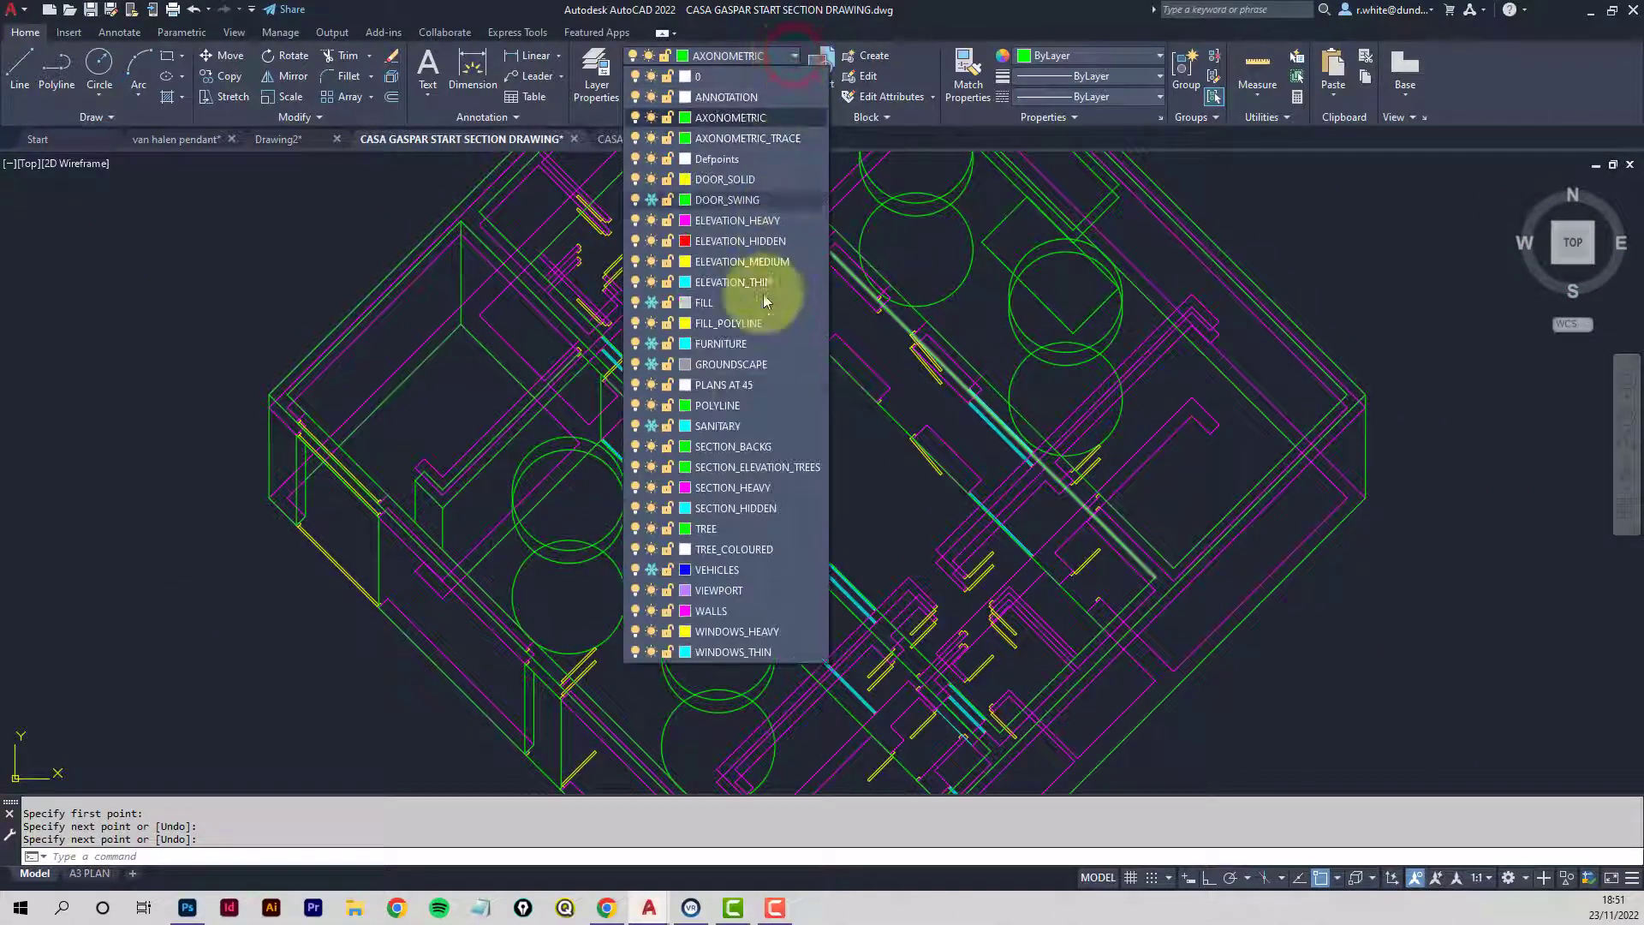
{"action": "left_click", "coordinate": [652, 386]}
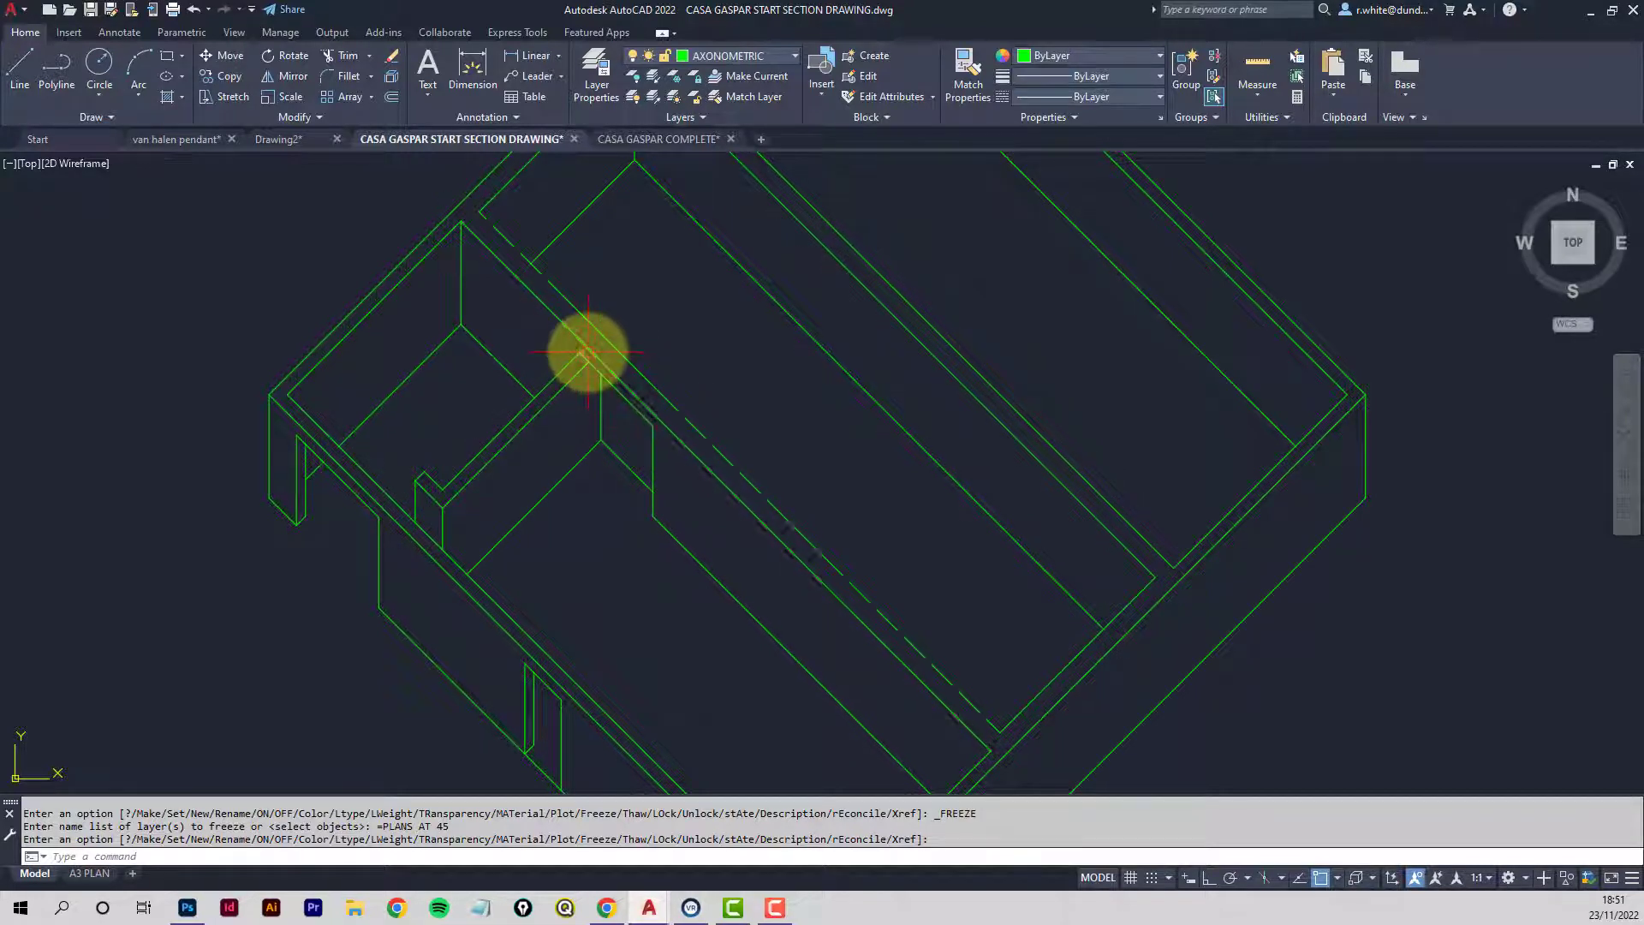
{"action": "middle_click_drag", "start_coordinate": [683, 576], "coordinate": [660, 459]}
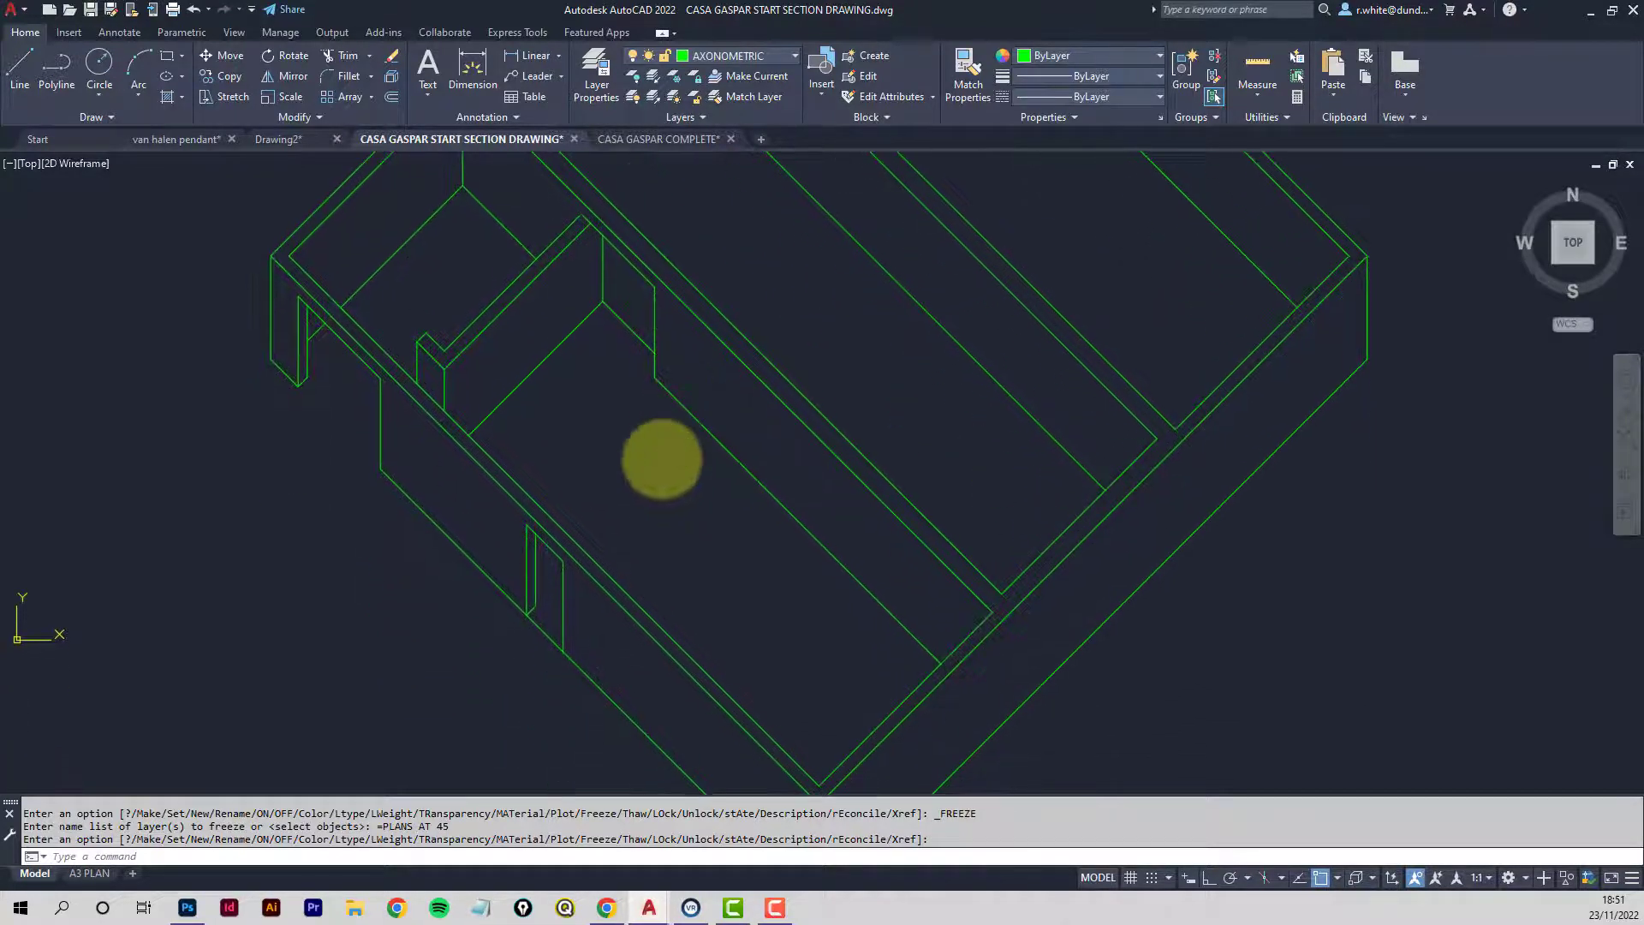
{"action": "left_click", "coordinate": [339, 54]}
{"action": "left_click", "coordinate": [543, 634]}
{"action": "scroll", "coordinate": [565, 591], "scroll_direction": "down", "scroll_amount": 2}
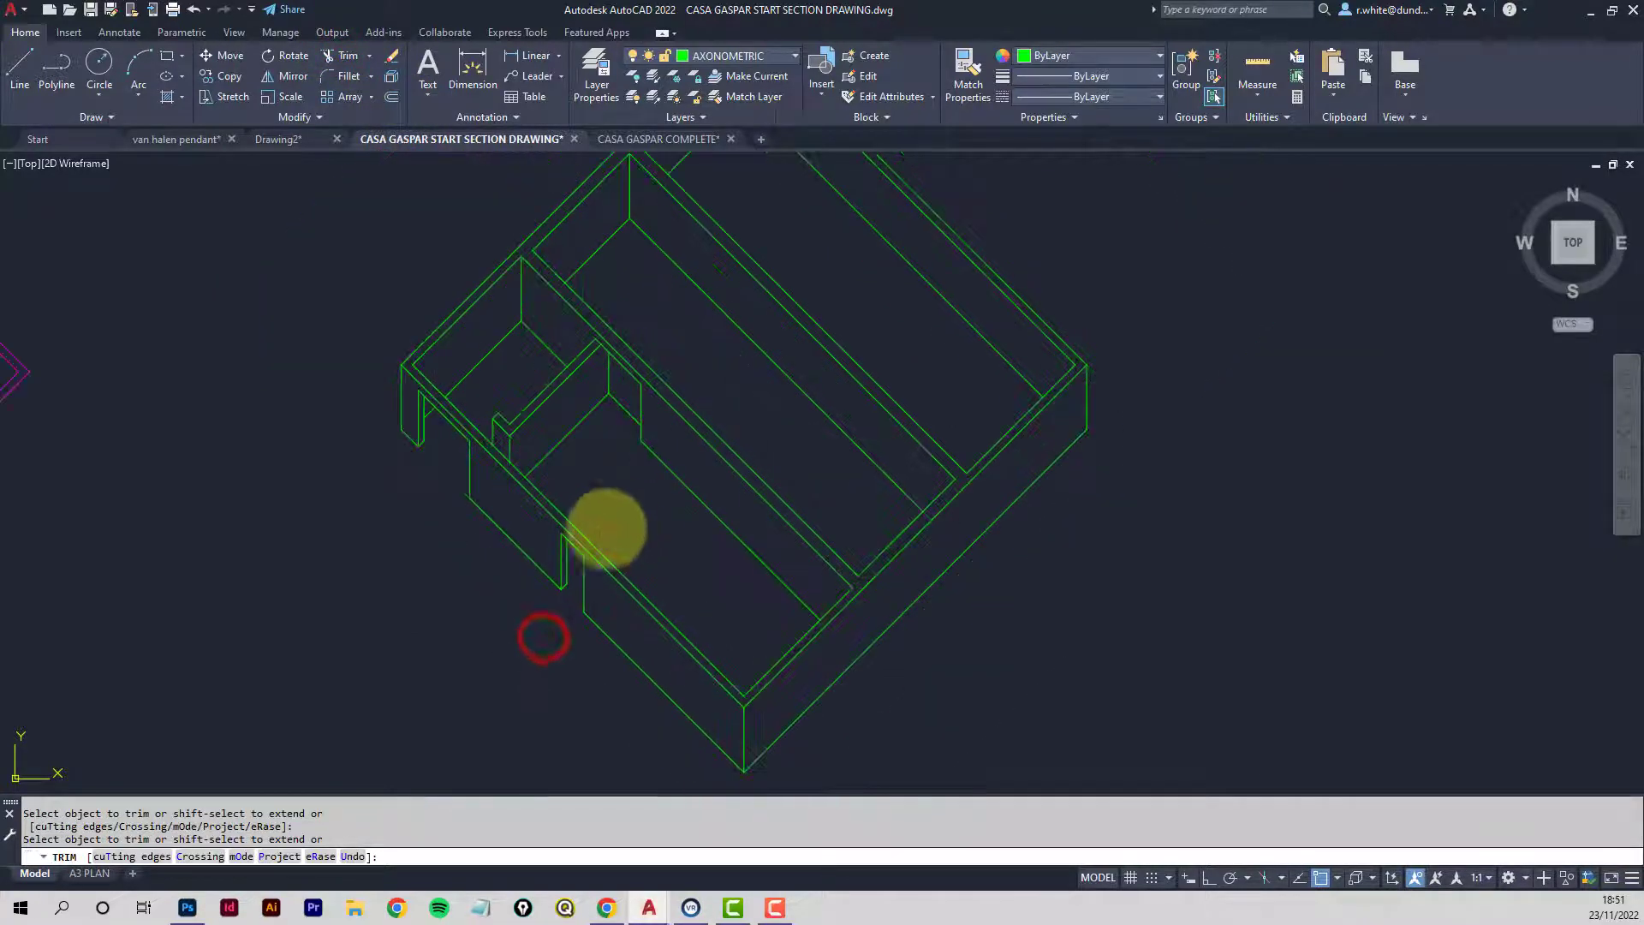
{"action": "middle_click_drag", "start_coordinate": [607, 529], "coordinate": [569, 543]}
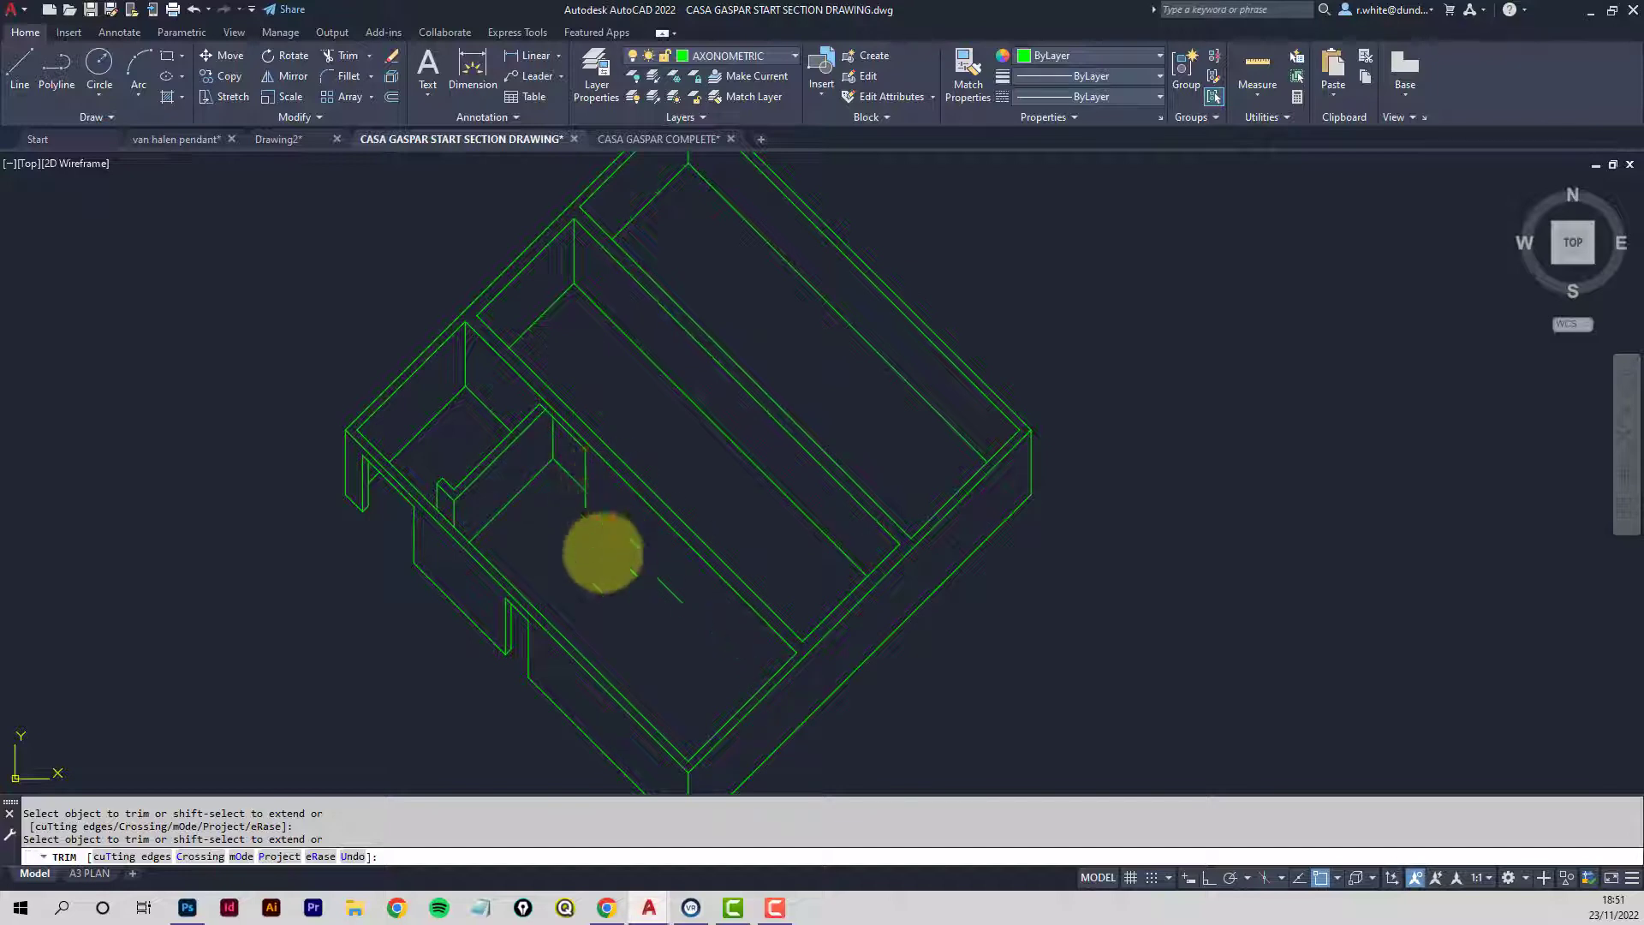
Thaw the PLANS AT 45 layer to trace the second L-shaped partition near the building's lower corner.
{"action": "left_click", "coordinate": [795, 55]}
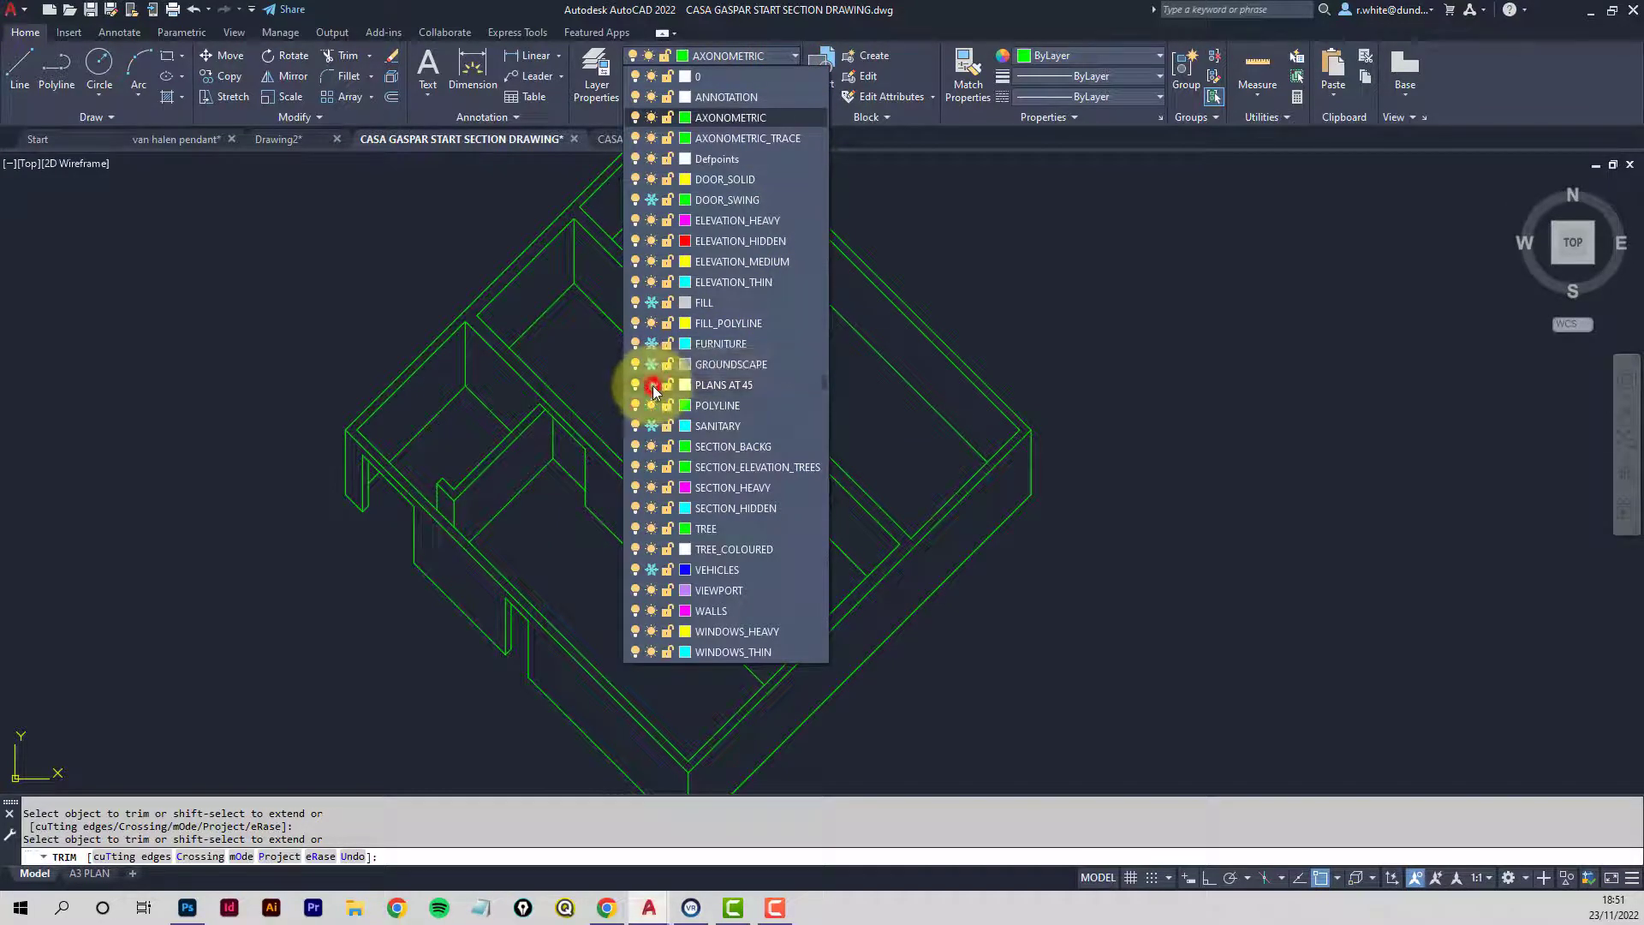
{"action": "left_click", "coordinate": [653, 392]}
{"action": "left_click", "coordinate": [274, 373]}
{"action": "middle_click_drag", "start_coordinate": [643, 690], "coordinate": [582, 534]}
{"action": "left_click", "coordinate": [398, 364]}
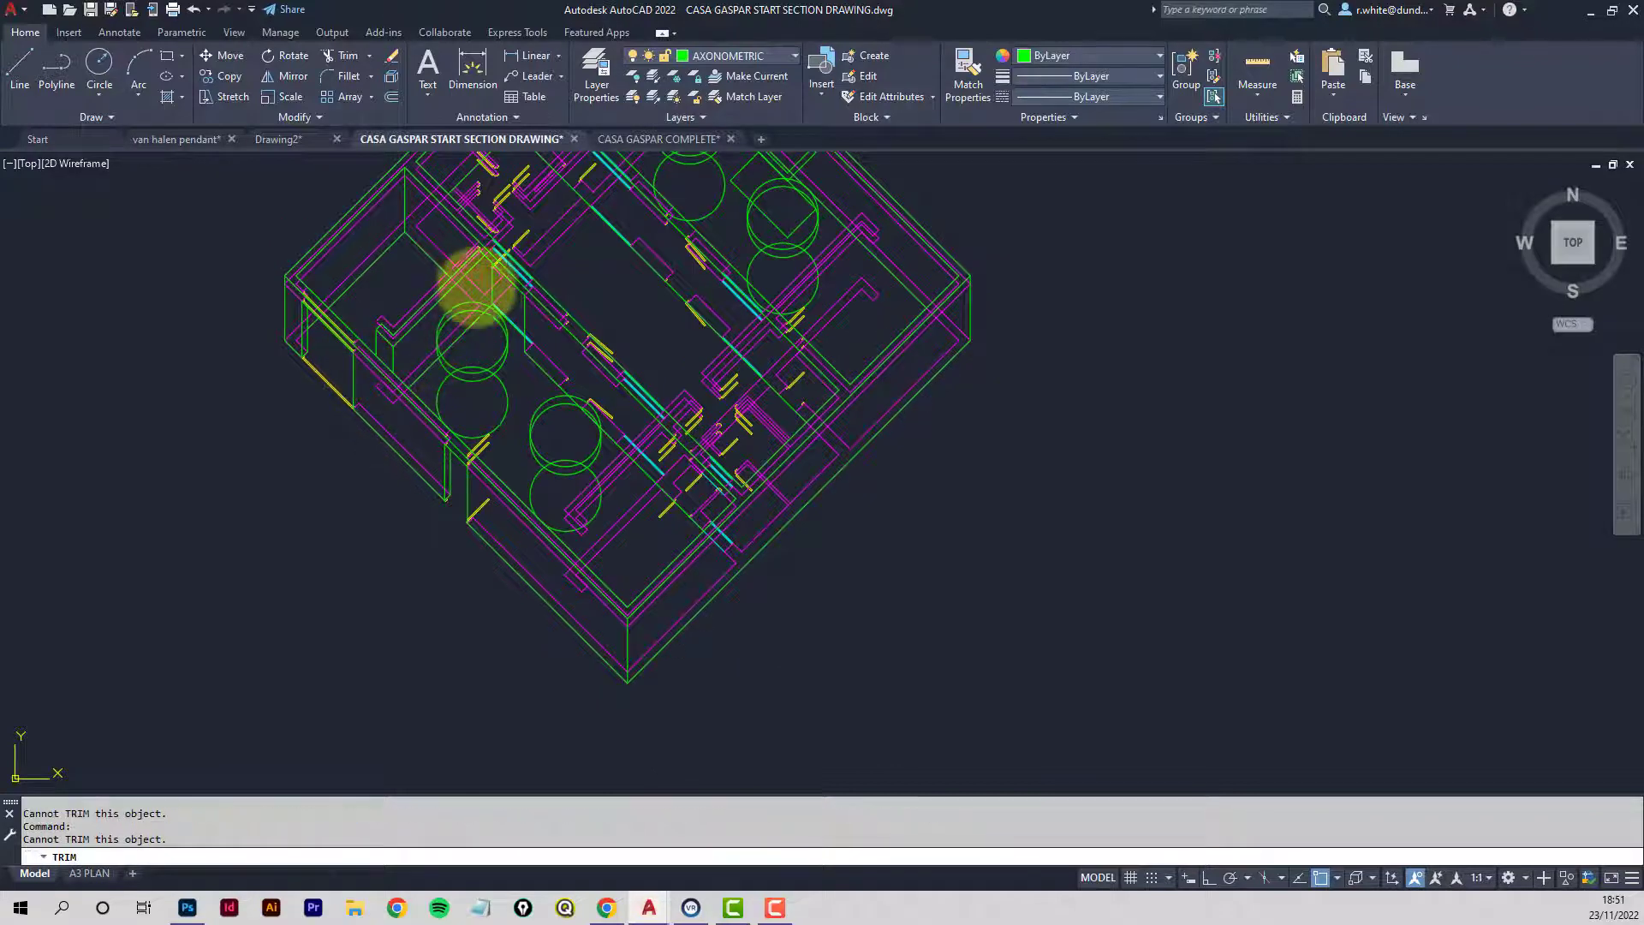
{"action": "left_click", "coordinate": [597, 539]}
{"action": "scroll", "coordinate": [604, 523], "scroll_direction": "up", "scroll_amount": 5}
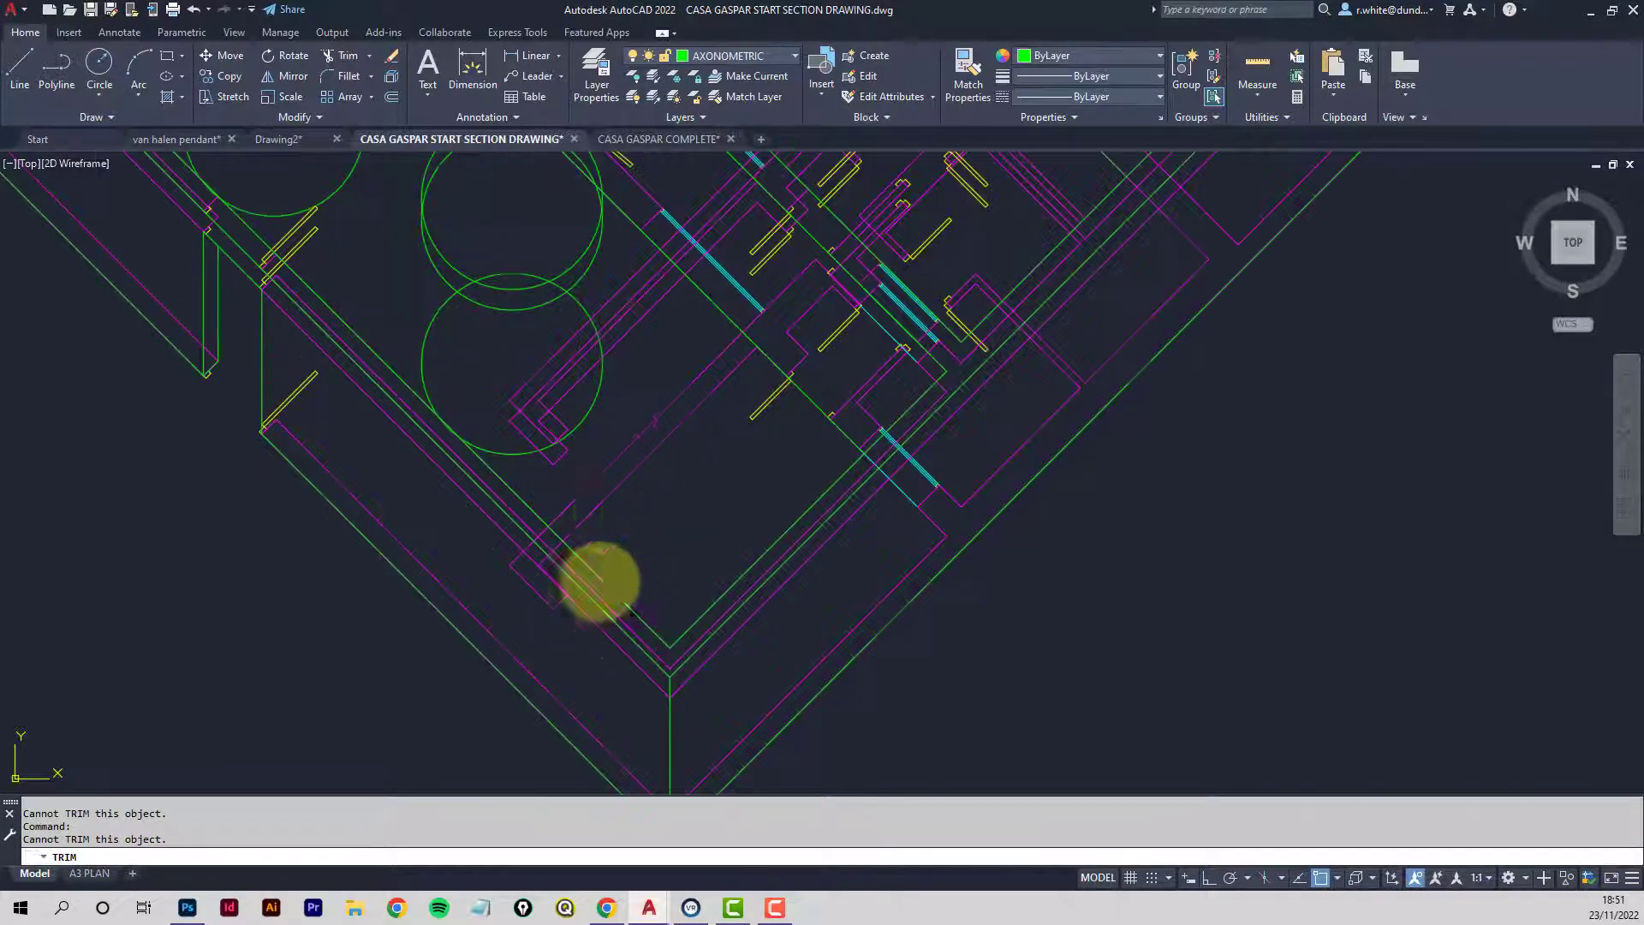
{"action": "left_click", "coordinate": [689, 420]}
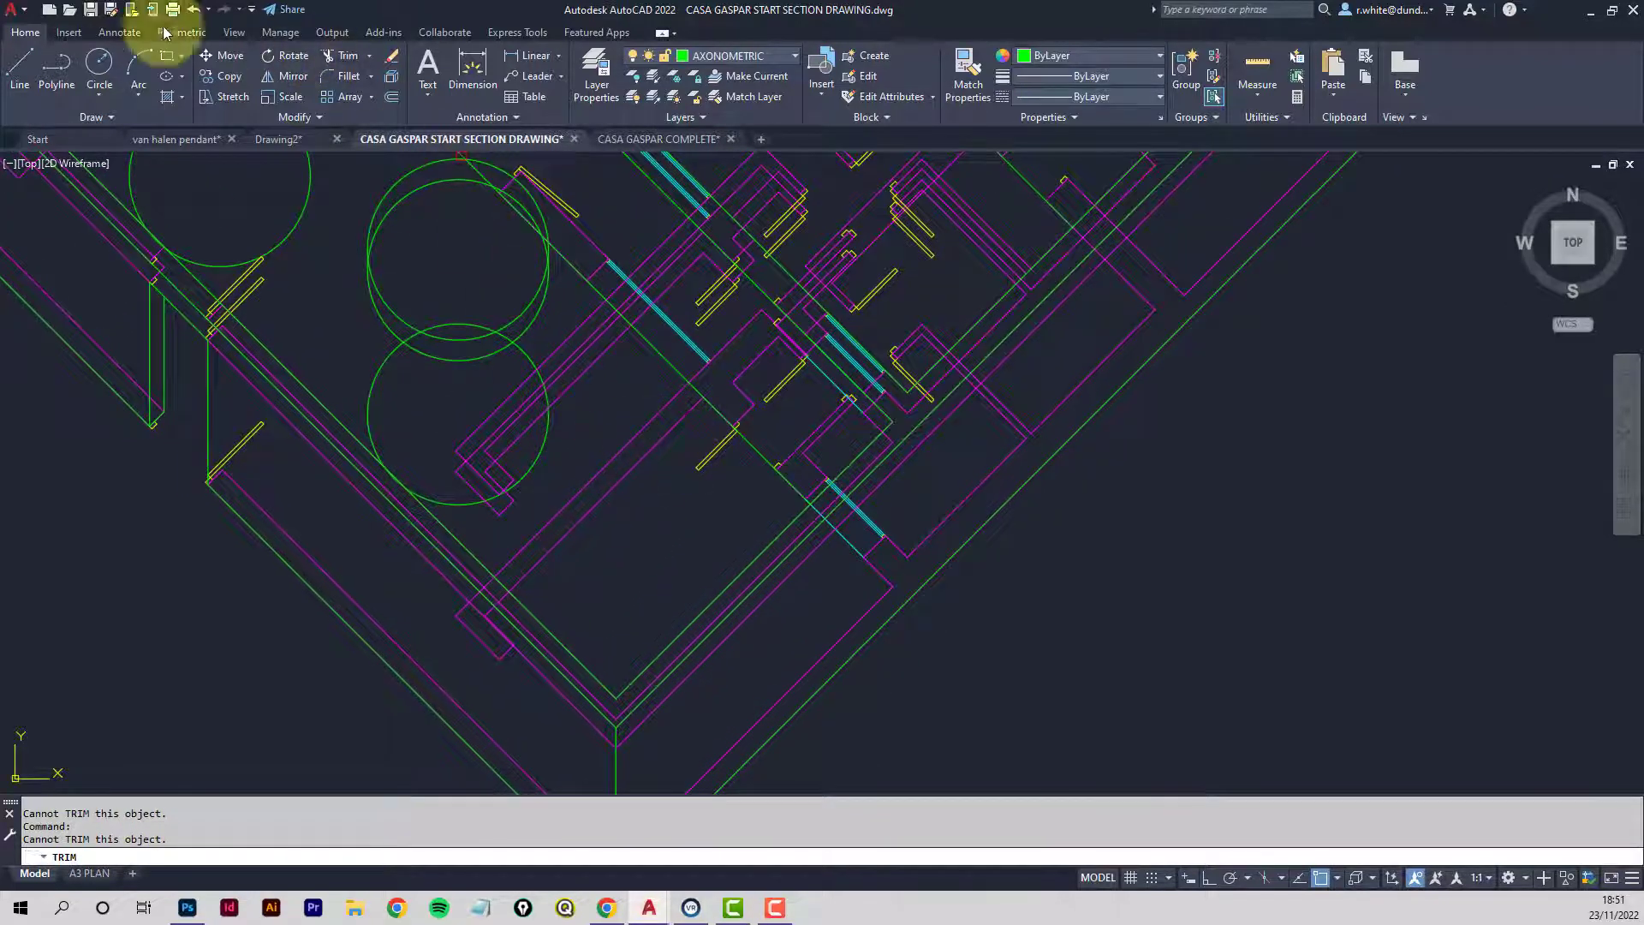
Draw the second partition's base line along the lower plan, from the inner wall's floor line to the outer wall's inner top edge.
{"action": "left_click", "coordinate": [26, 69]}
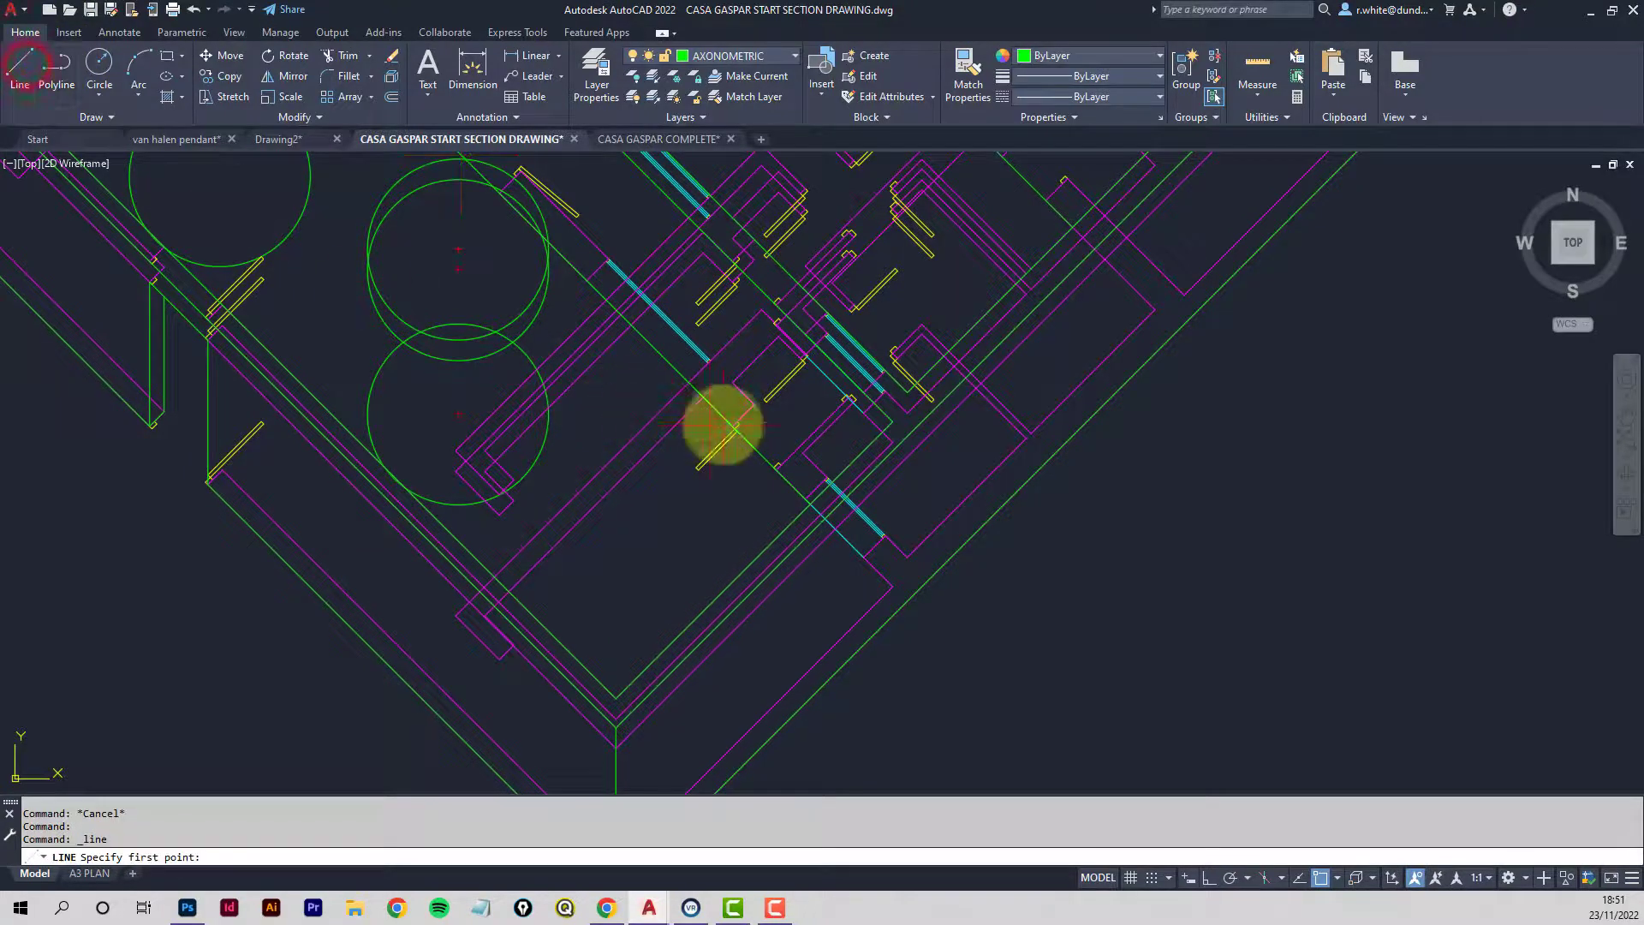
{"action": "left_click", "coordinate": [704, 397]}
{"action": "scroll", "coordinate": [514, 587], "scroll_direction": "up", "scroll_amount": 3}
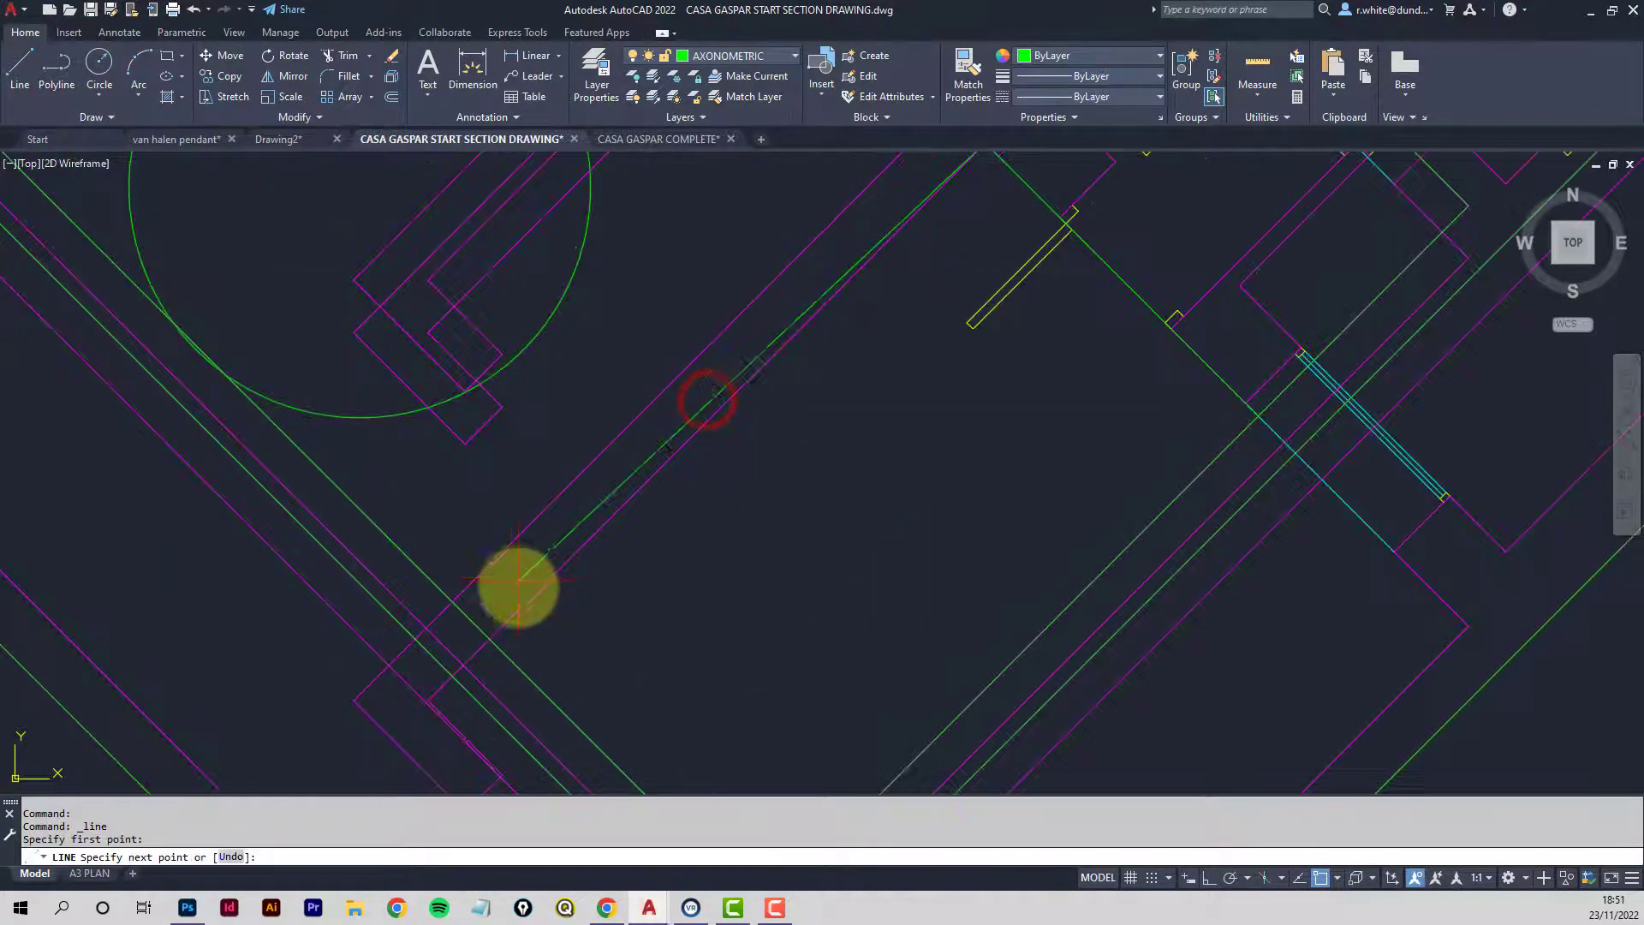
{"action": "scroll", "coordinate": [486, 640], "scroll_direction": "down", "scroll_amount": 4}
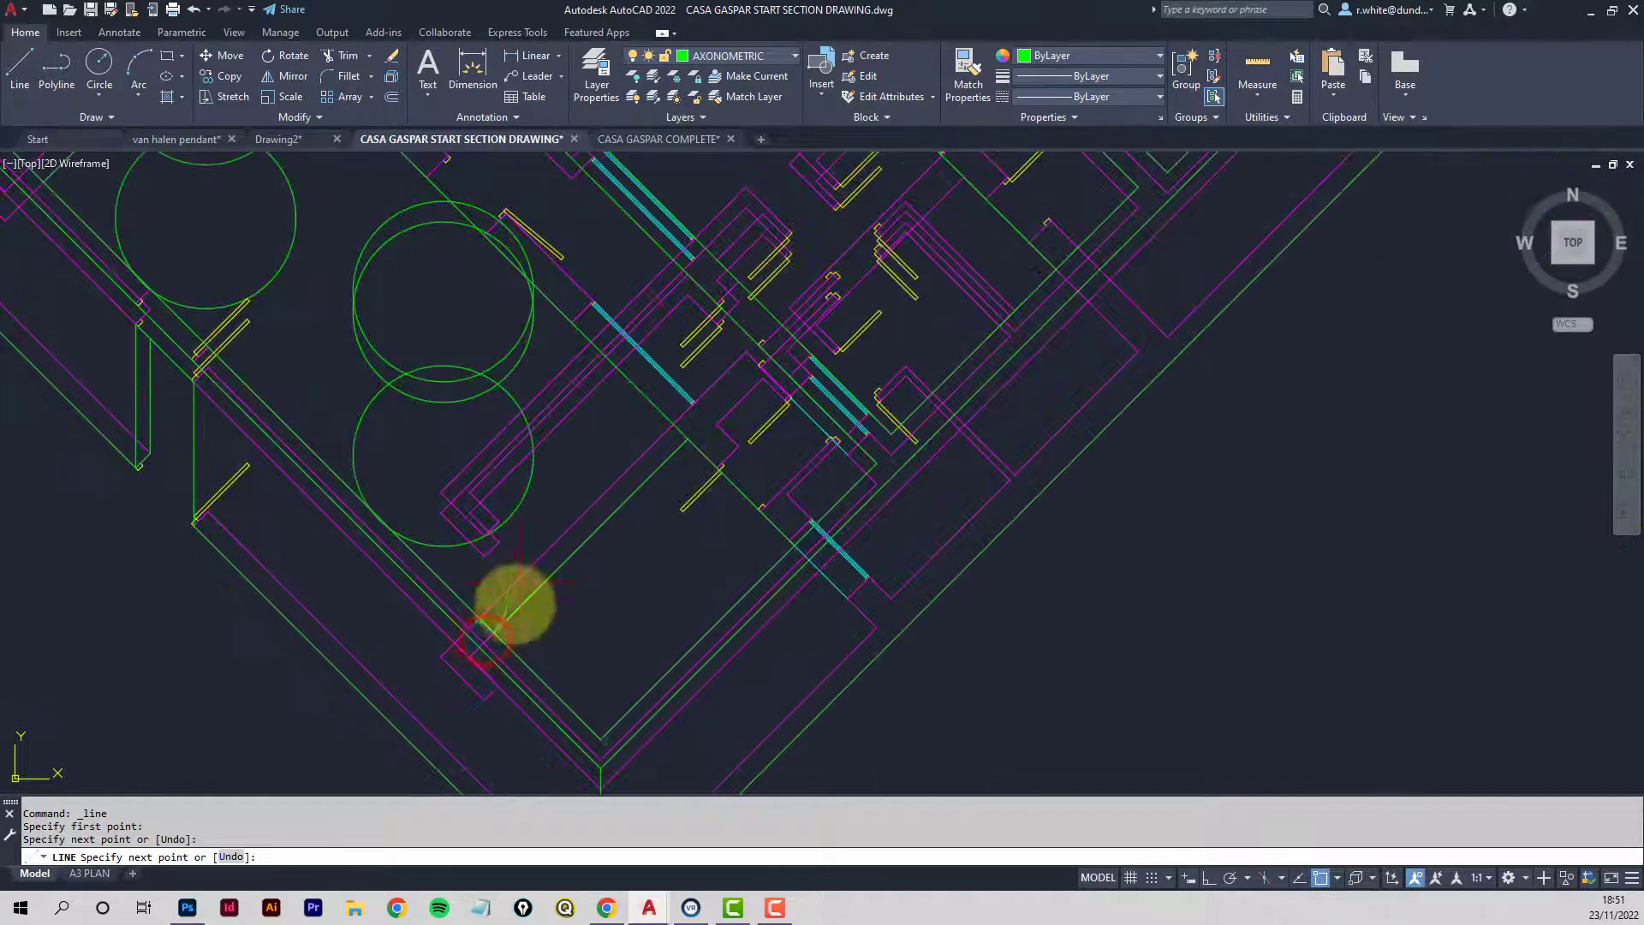
{"action": "key", "text": "Return"}
Outline the second partition's short return: one end's vertical edge, the top edges around its end, and the outer corner's vertical edge.
{"action": "key", "text": "Return"}
{"action": "scroll", "coordinate": [506, 681], "scroll_direction": "up", "scroll_amount": 2}
{"action": "left_click", "coordinate": [494, 685]}
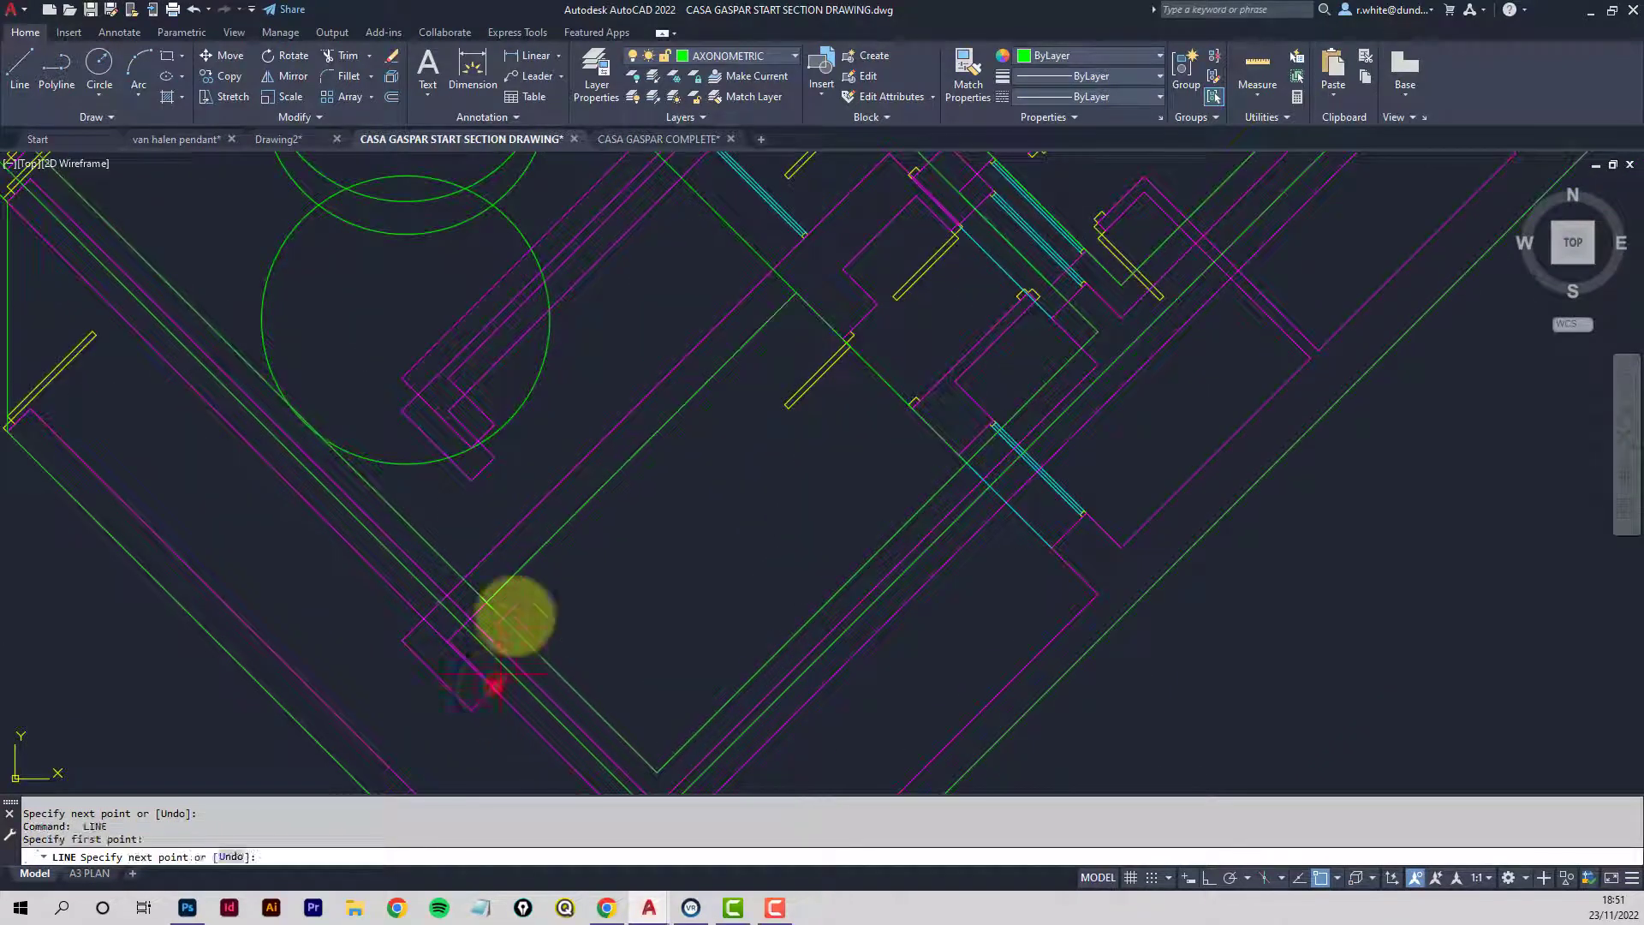
{"action": "left_click", "coordinate": [471, 481]}
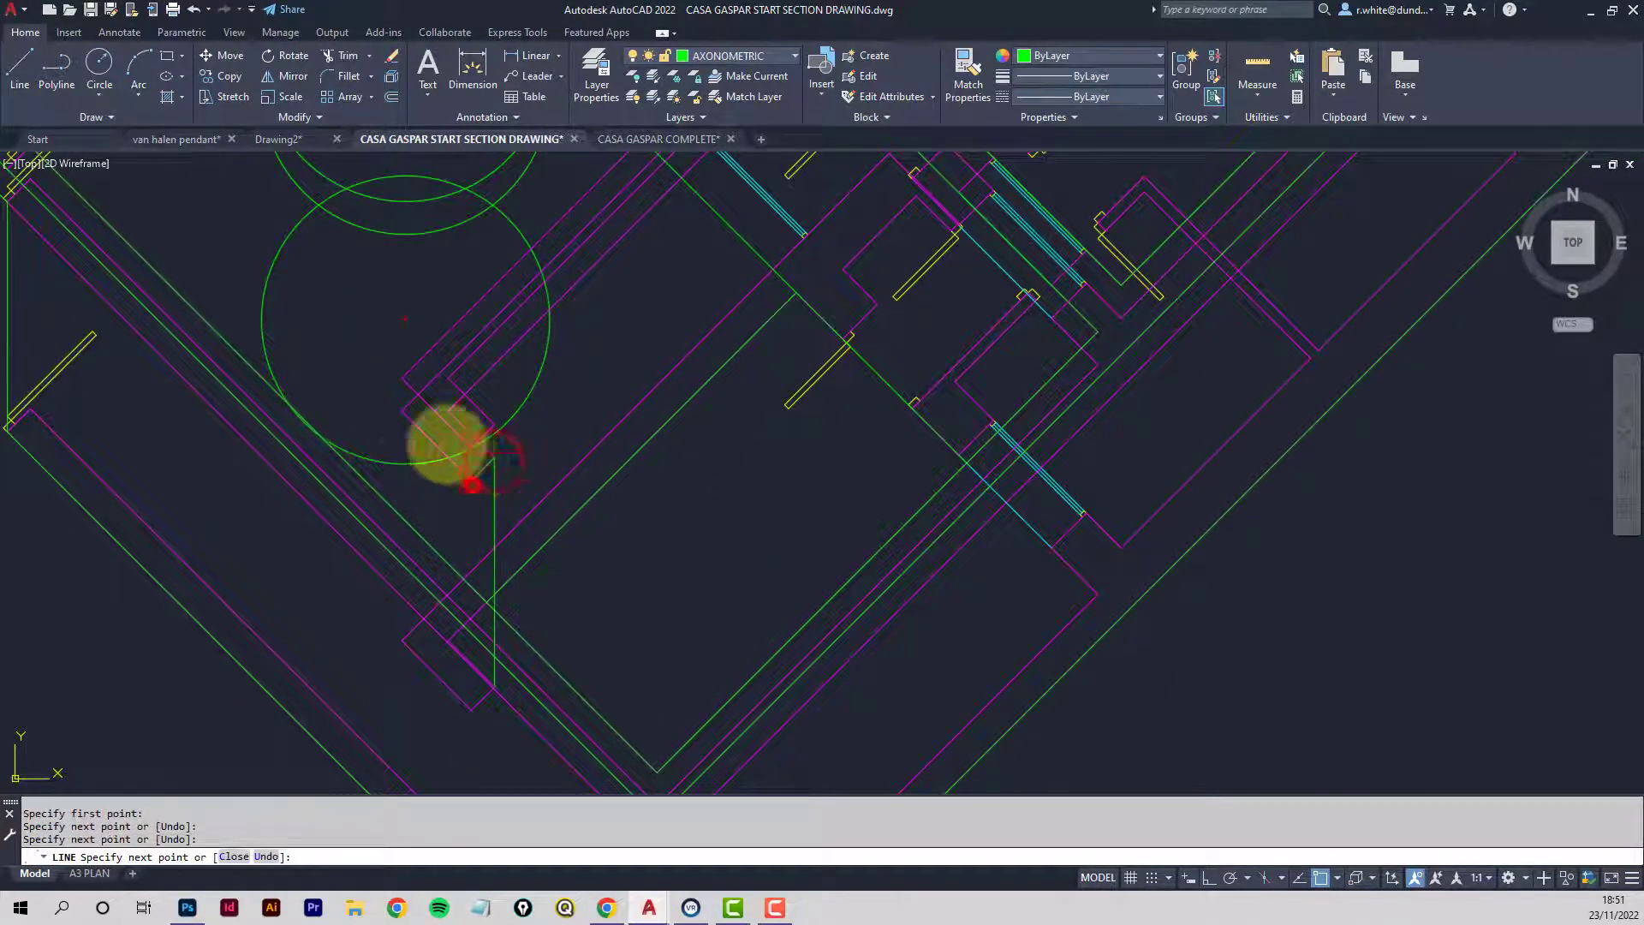
{"action": "left_click", "coordinate": [404, 409]}
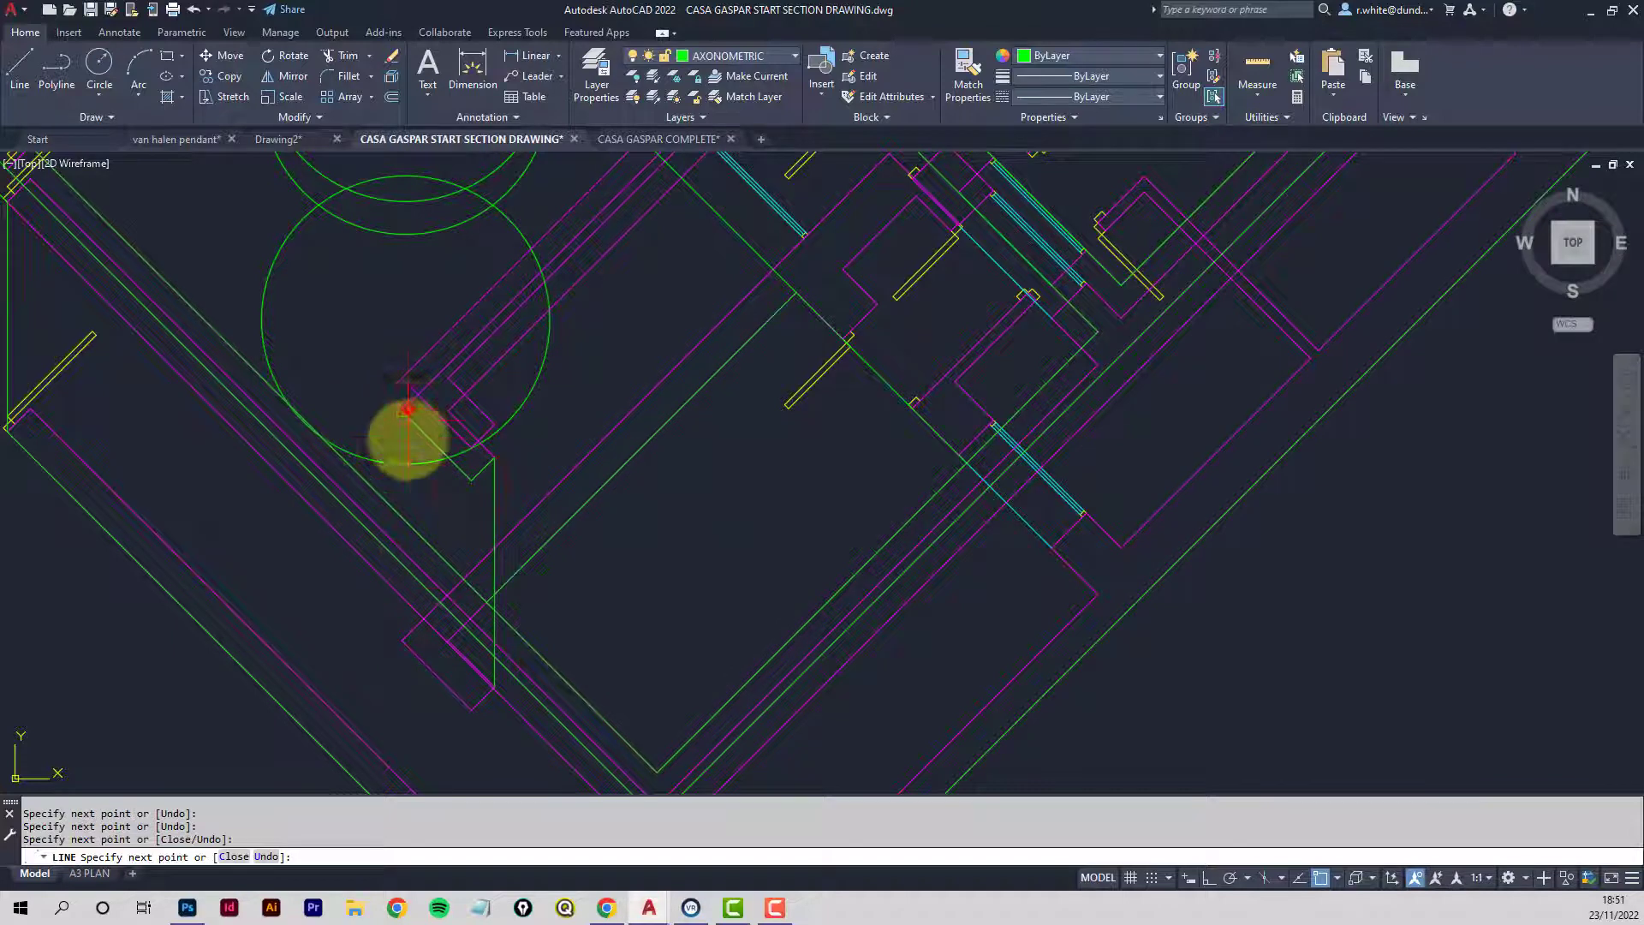
{"action": "left_click", "coordinate": [403, 641]}
{"action": "key", "text": "Return"}
Draw the vertical edge at the front corner of the partition's return, from the upper plan to the matching lower plan corner.
{"action": "key", "text": "Return"}
{"action": "left_click", "coordinate": [471, 481]}
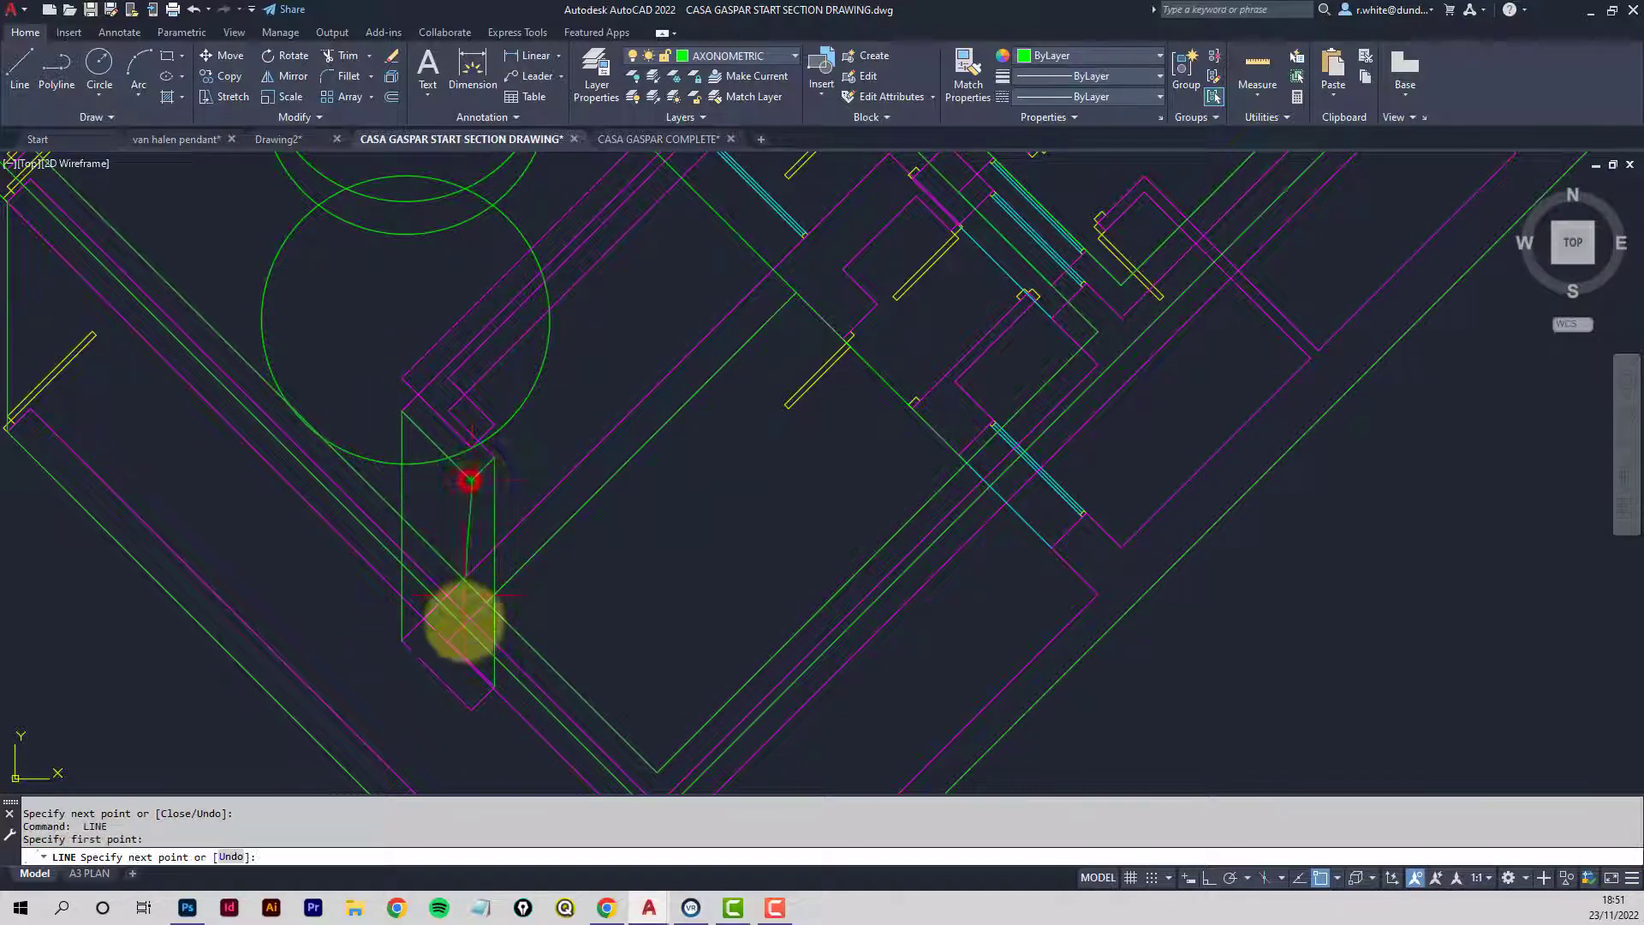
{"action": "left_click", "coordinate": [465, 711]}
{"action": "middle_click_drag", "start_coordinate": [534, 535], "coordinate": [455, 599]}
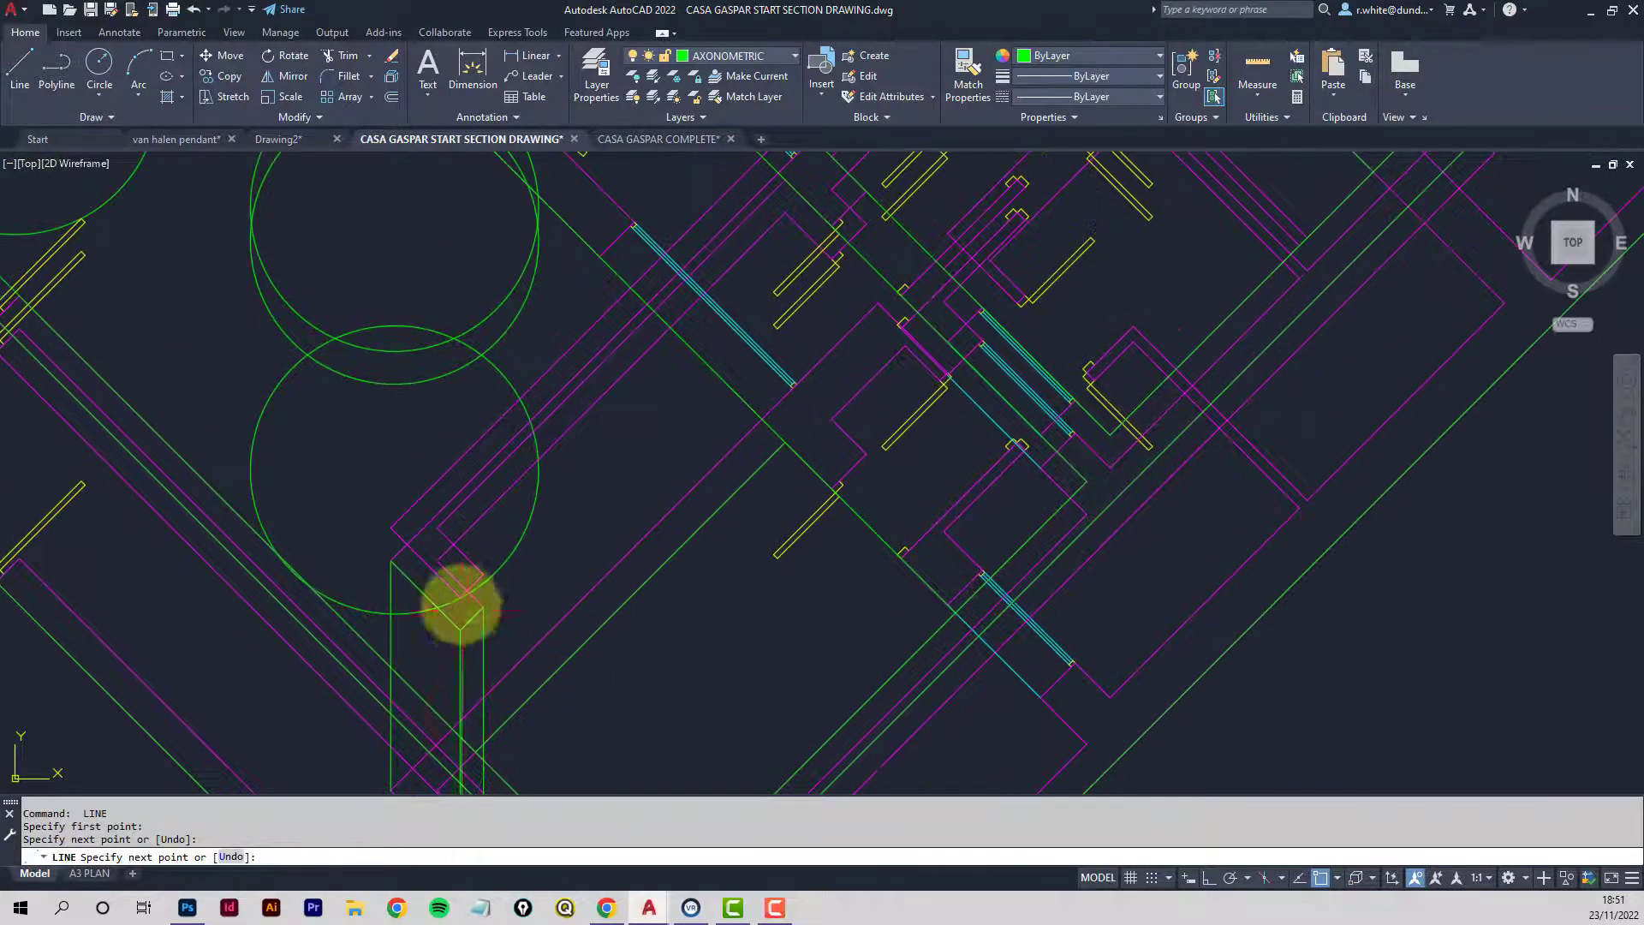
{"action": "key", "text": "Return"}
Trace the second partition's inner top edges with the vertical edge at the inner wall, and its long outer top edge.
{"action": "key", "text": "Return"}
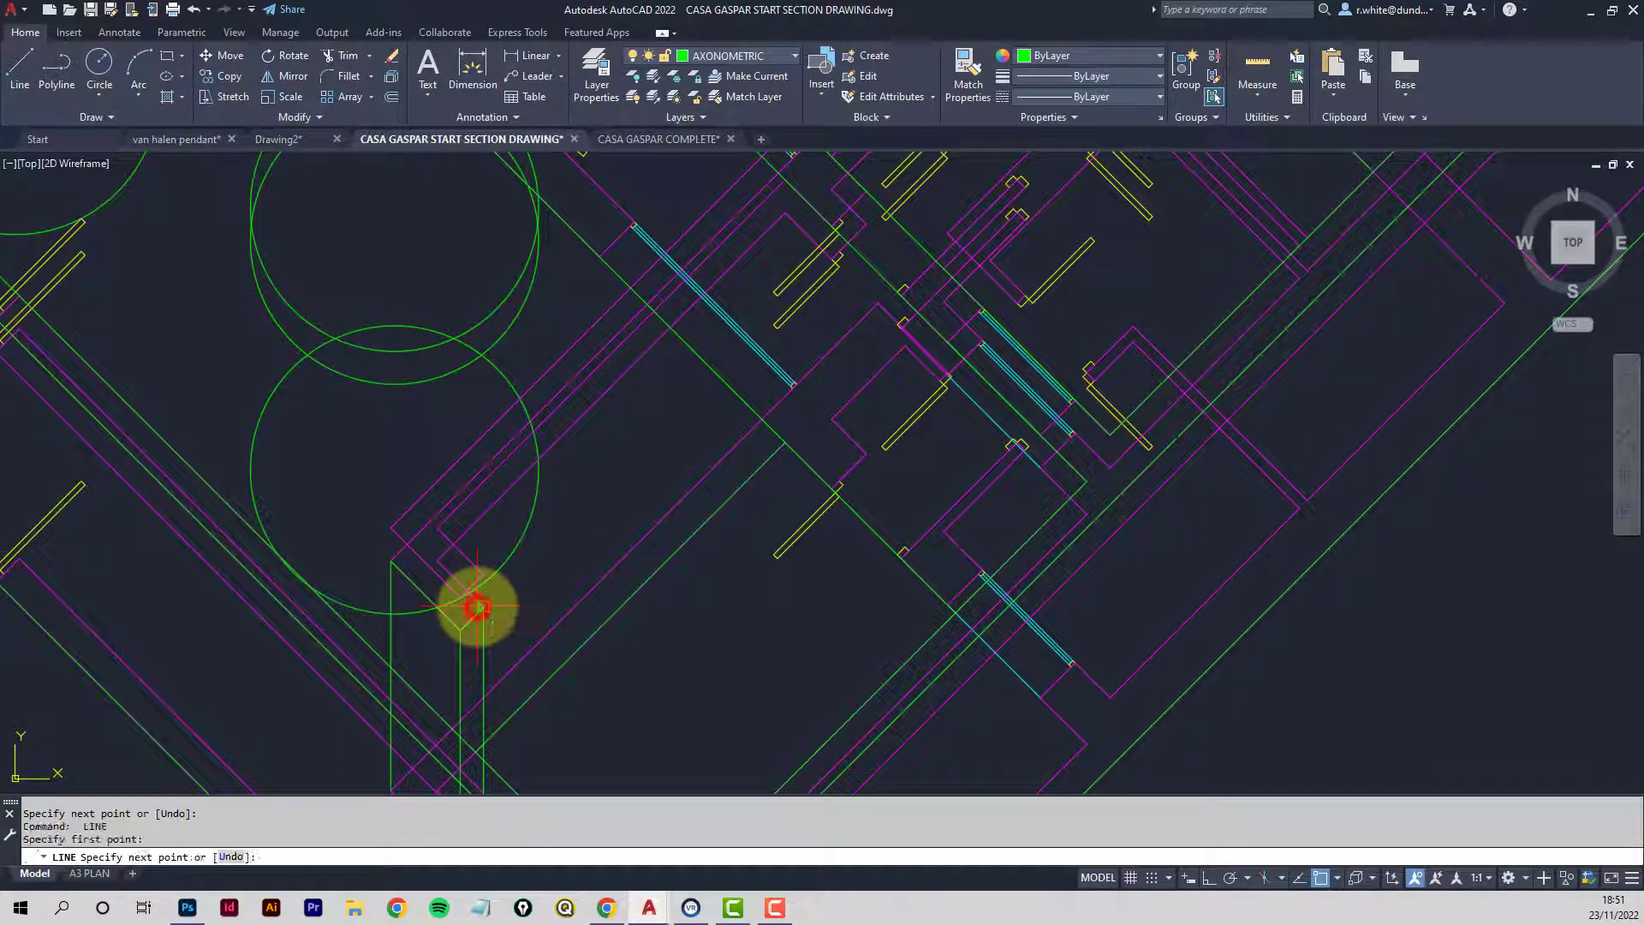
{"action": "left_click", "coordinate": [437, 560]}
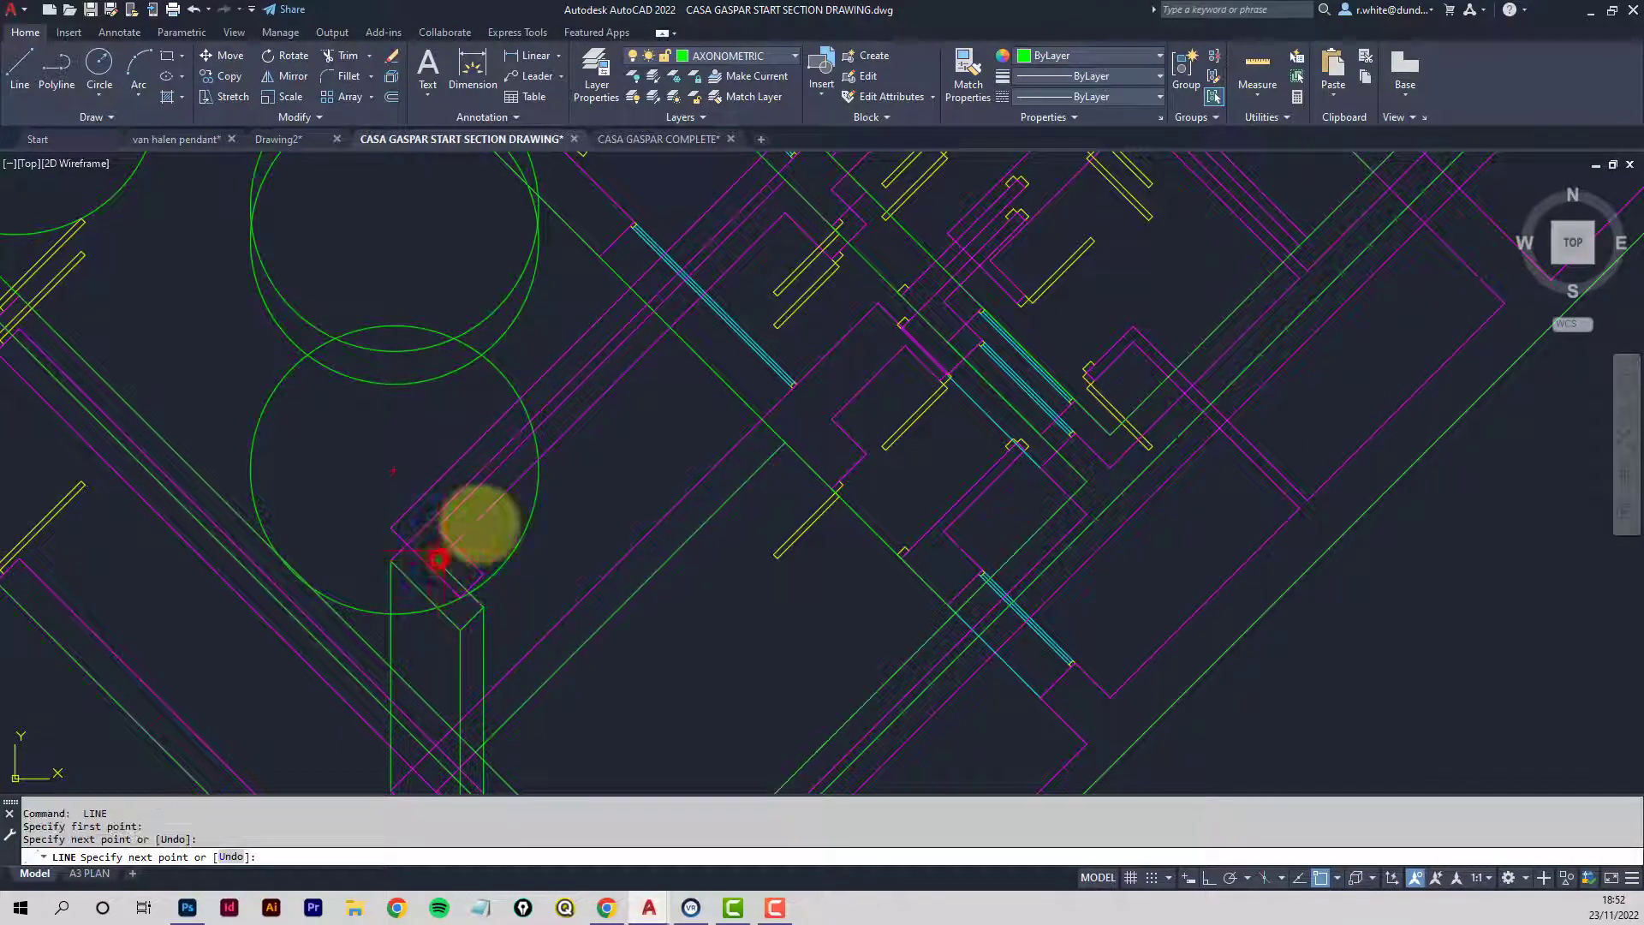
{"action": "middle_click_drag", "start_coordinate": [437, 560], "coordinate": [318, 725]}
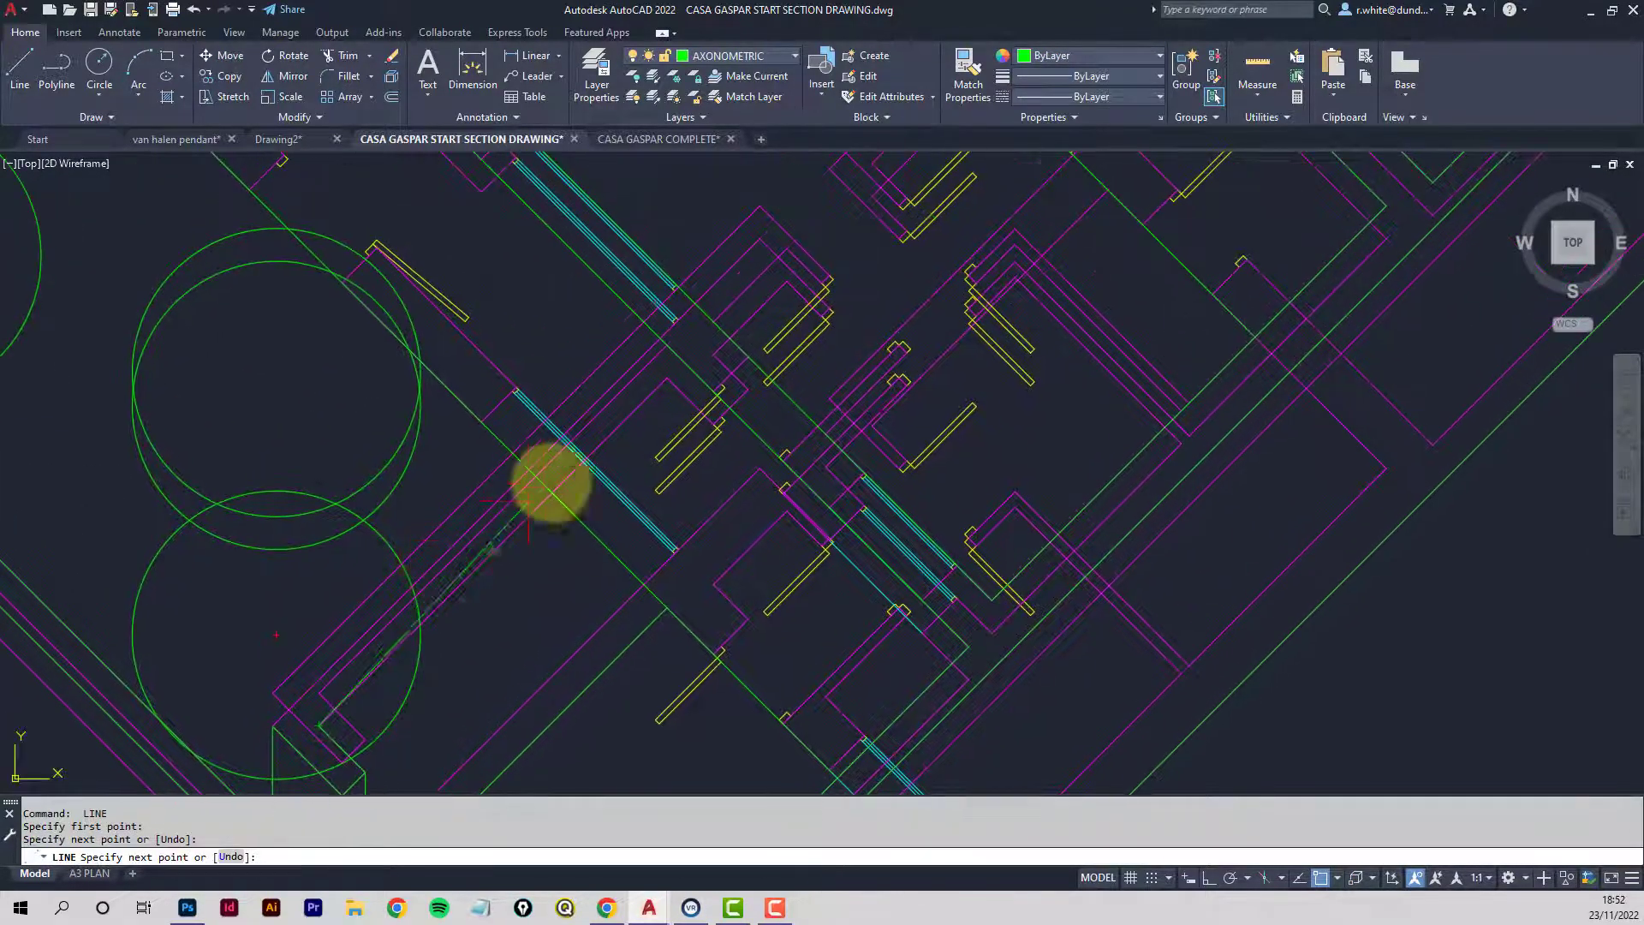
{"action": "left_click", "coordinate": [667, 378]}
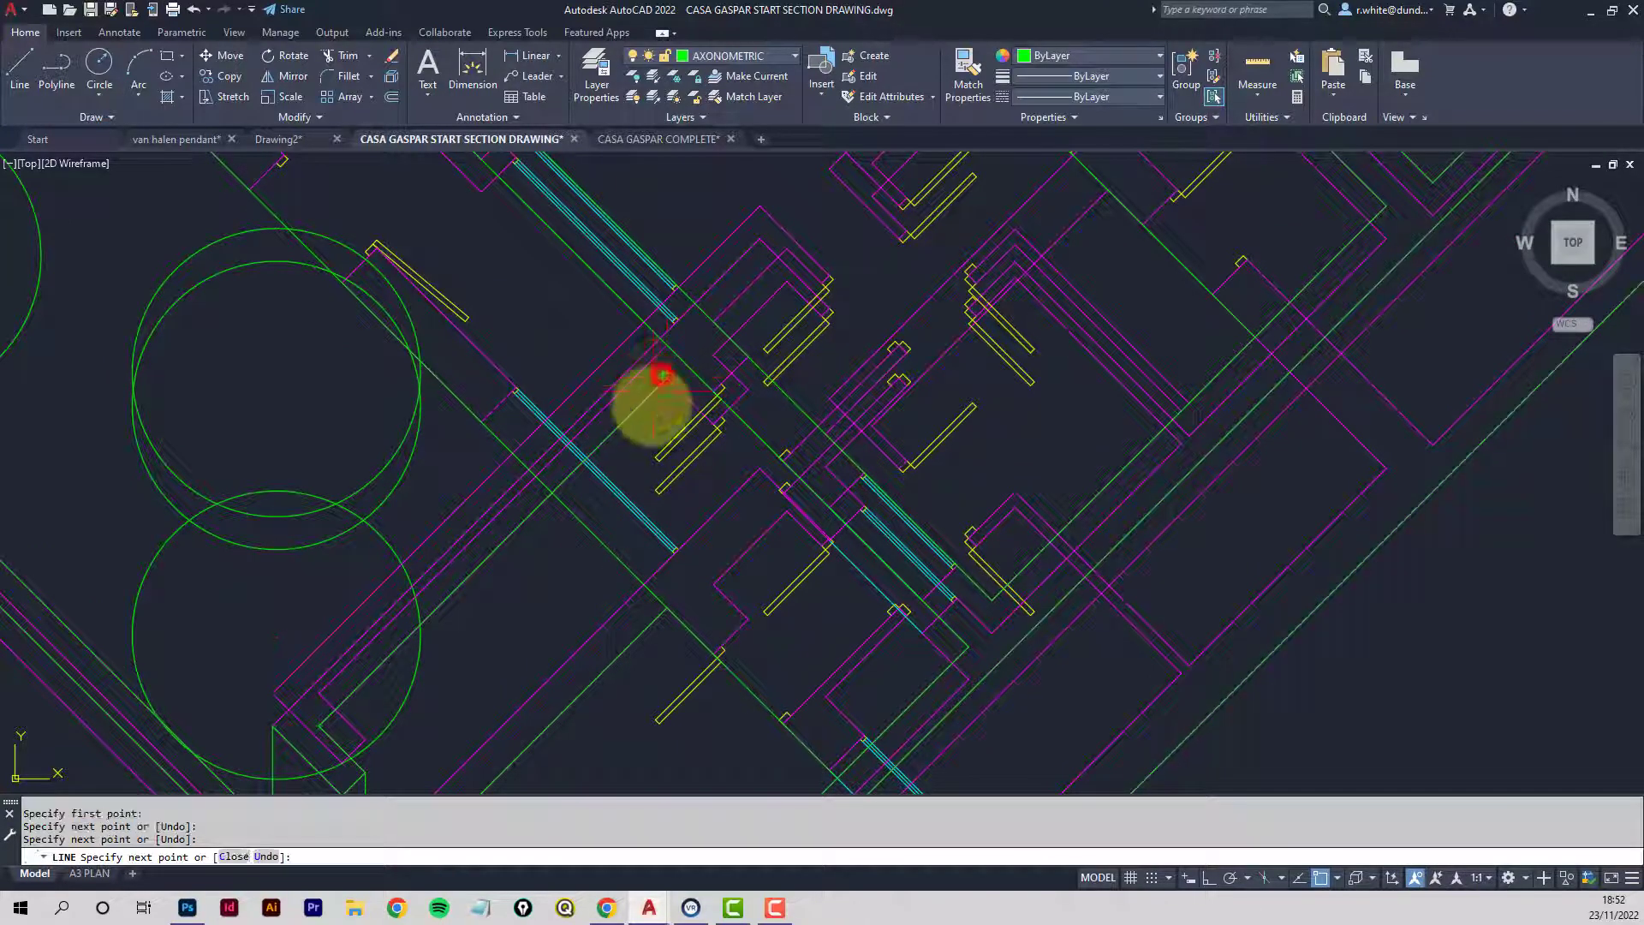
{"action": "left_click", "coordinate": [662, 620]}
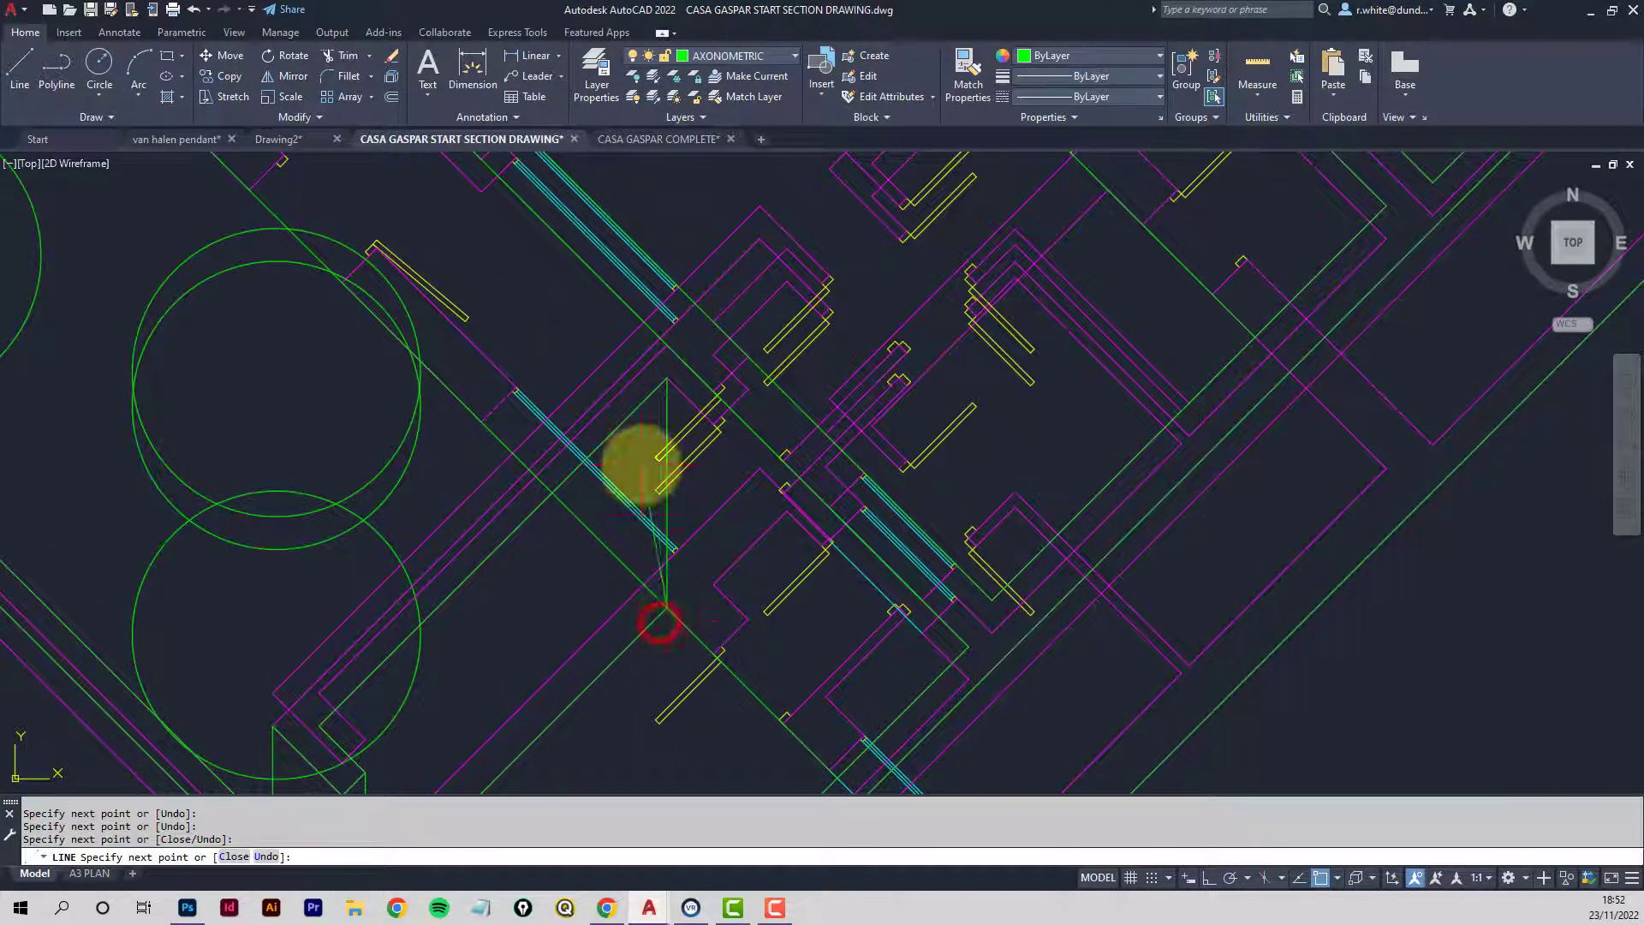
{"action": "key", "text": "Return"}
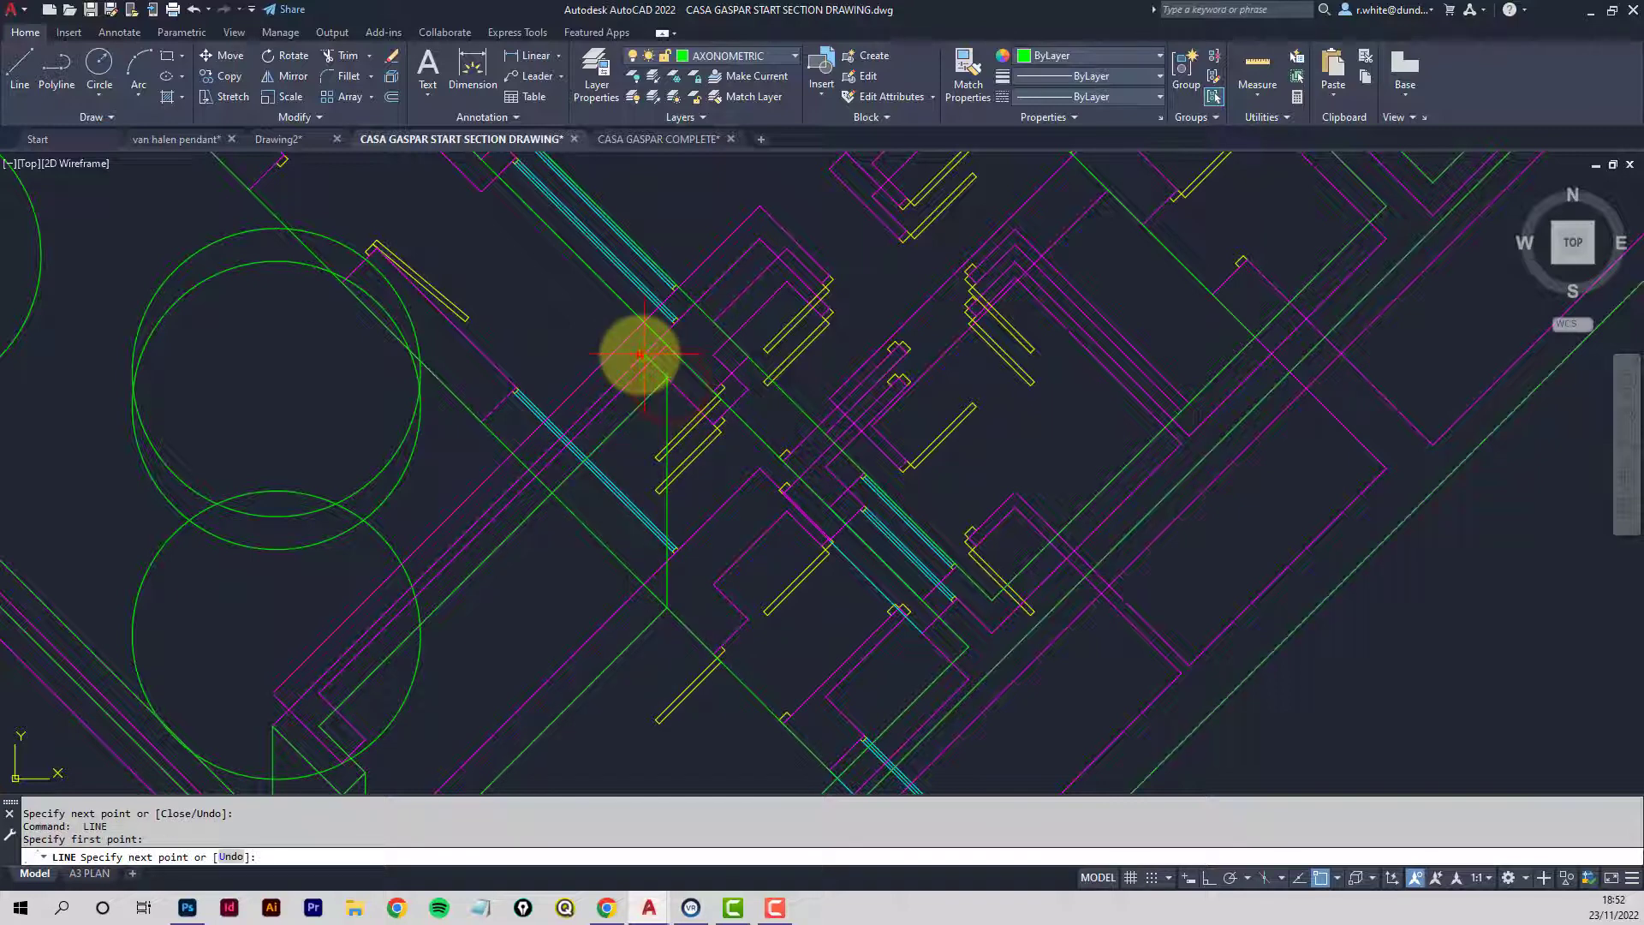
{"action": "left_click", "coordinate": [274, 726]}
{"action": "key", "text": "Return"}
Shorten the second partition's base line so its near end stops at the vertical edge of the return.
{"action": "mouse_move", "coordinate": [408, 655]}
{"action": "middle_mouse_down"}
{"action": "mouse_move", "coordinate": [477, 465]}
{"action": "mouse_move", "coordinate": [536, 371]}
{"action": "middle_mouse_up"}
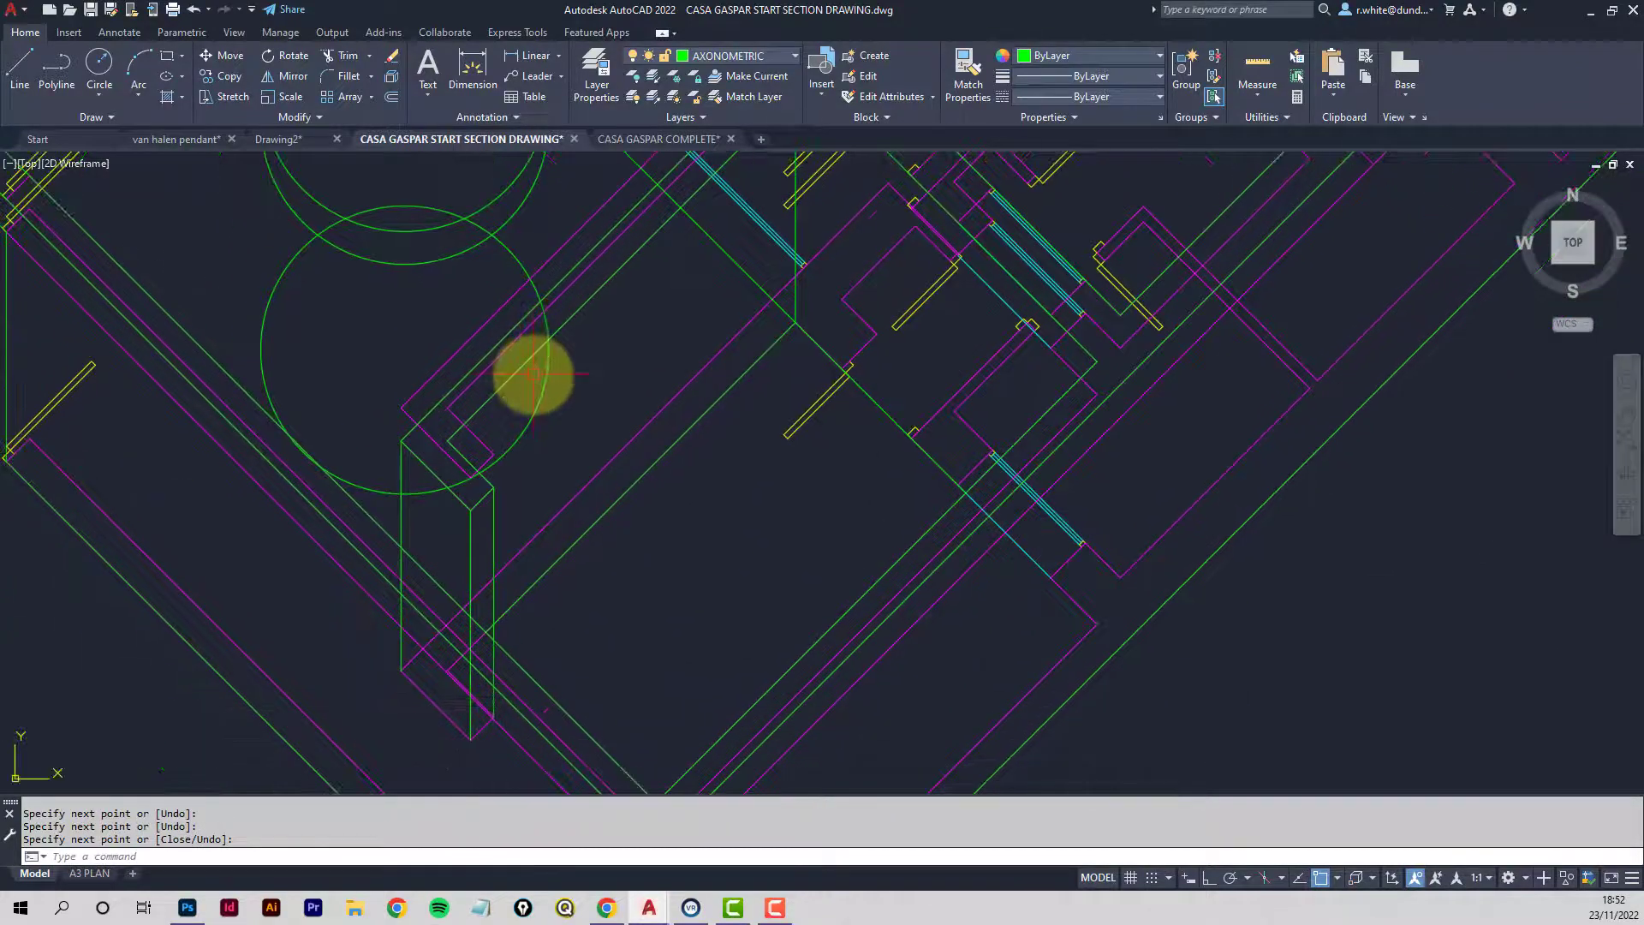
{"action": "scroll", "coordinate": [489, 685], "scroll_direction": "up", "scroll_amount": 4}
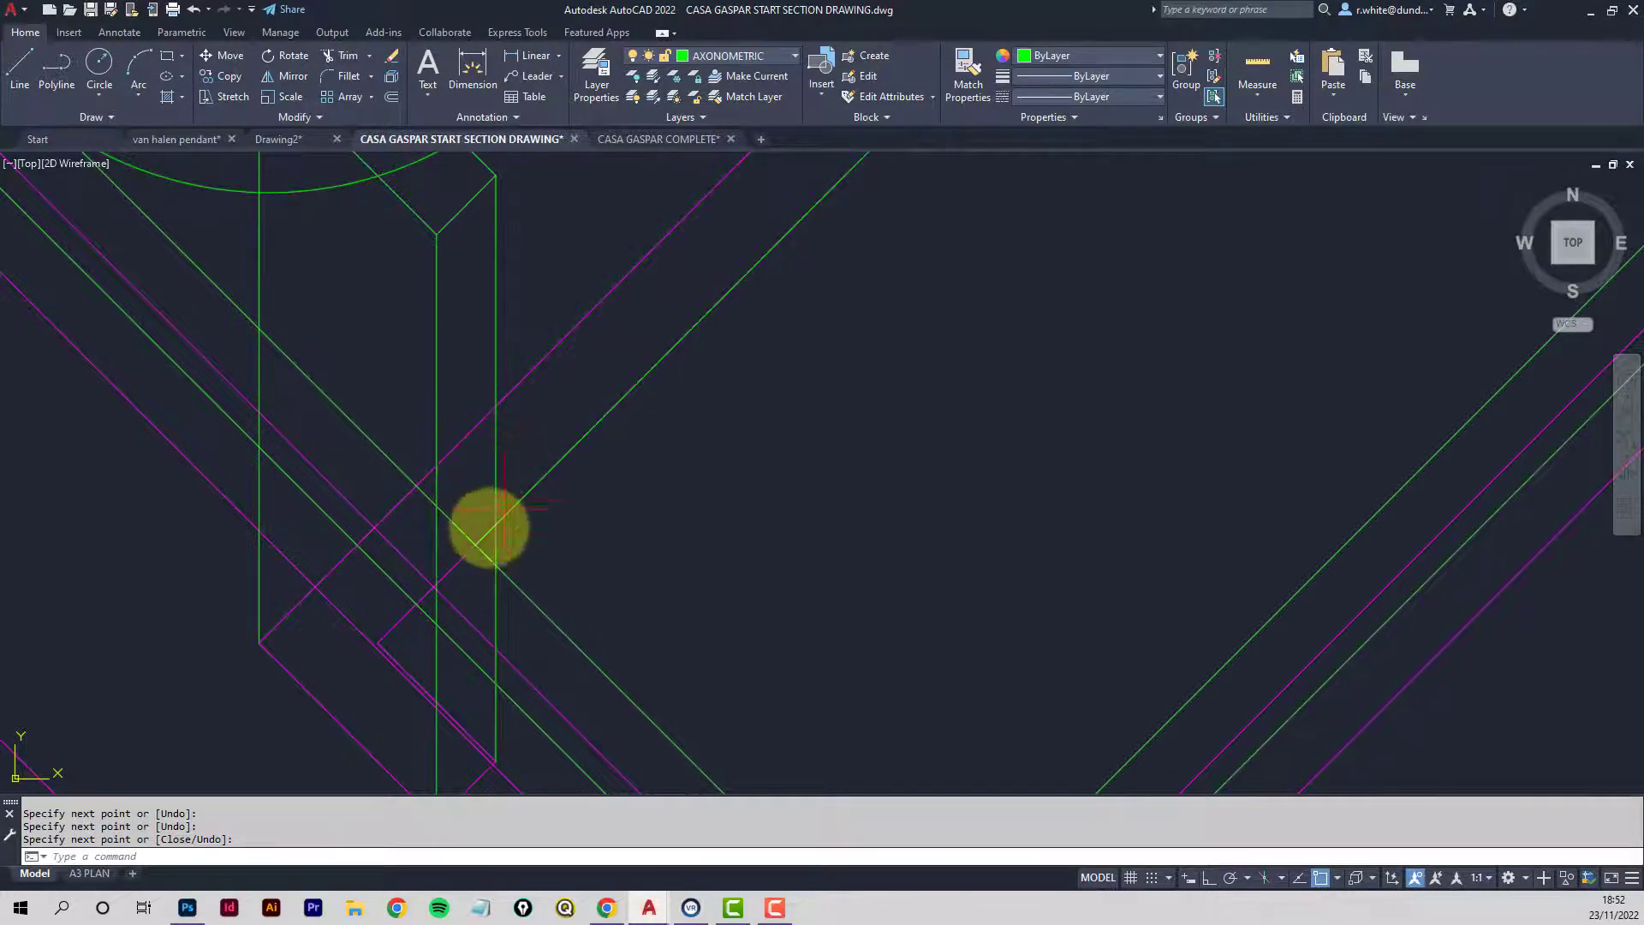
{"action": "left_click", "coordinate": [482, 537]}
{"action": "left_click", "coordinate": [487, 531]}
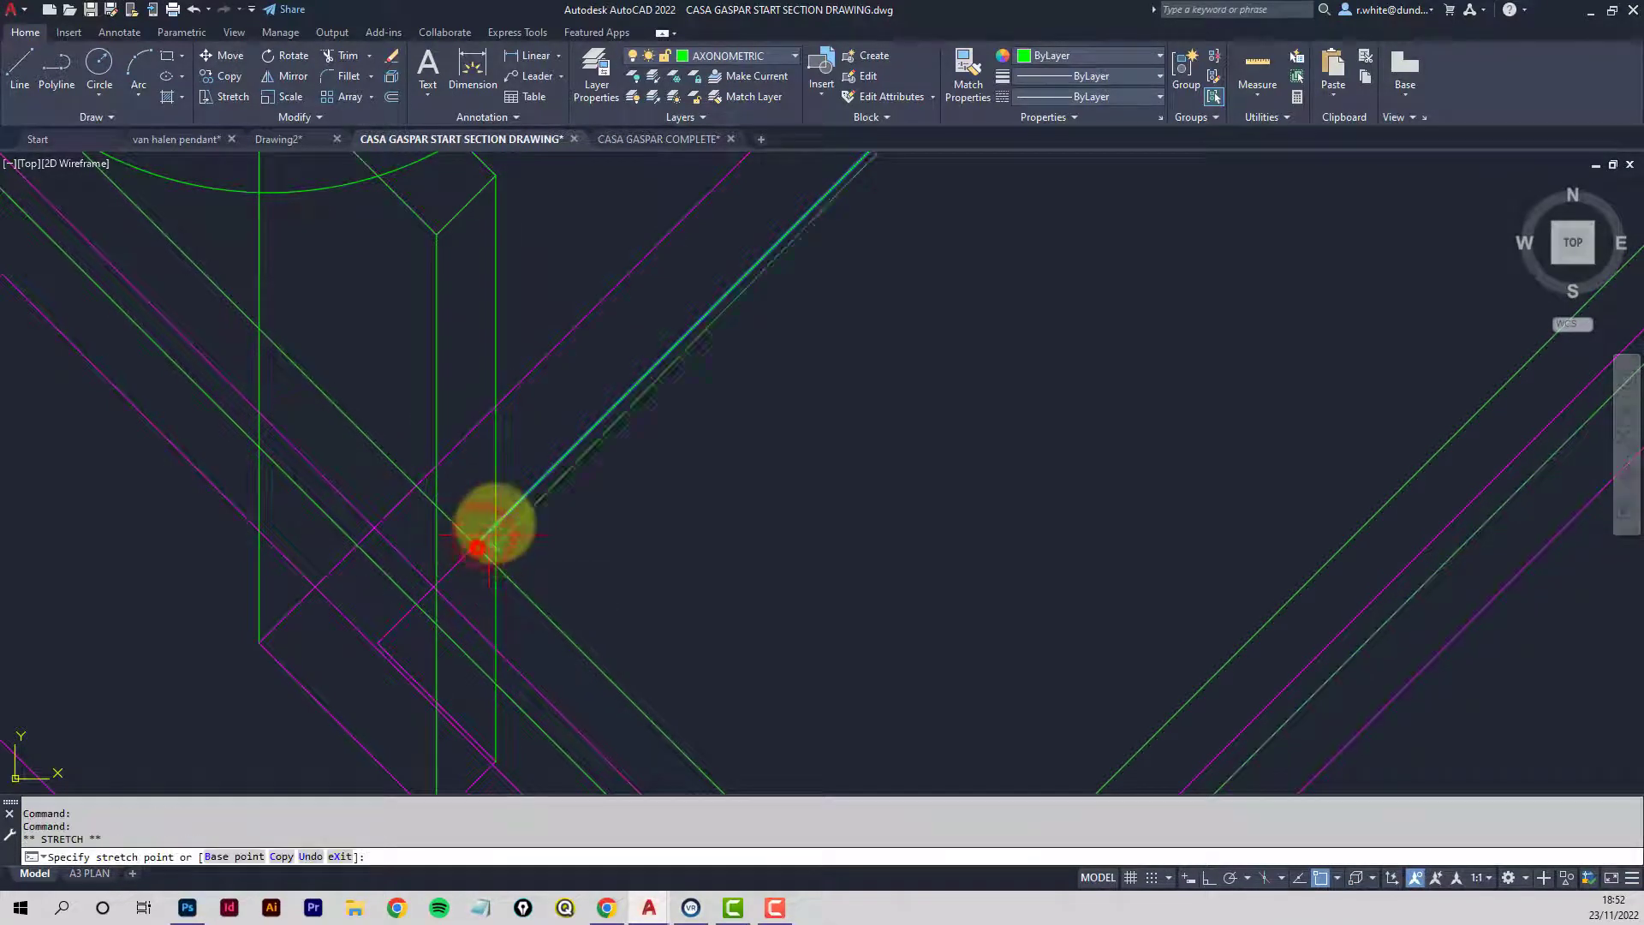
{"action": "key", "text": "Escape"}
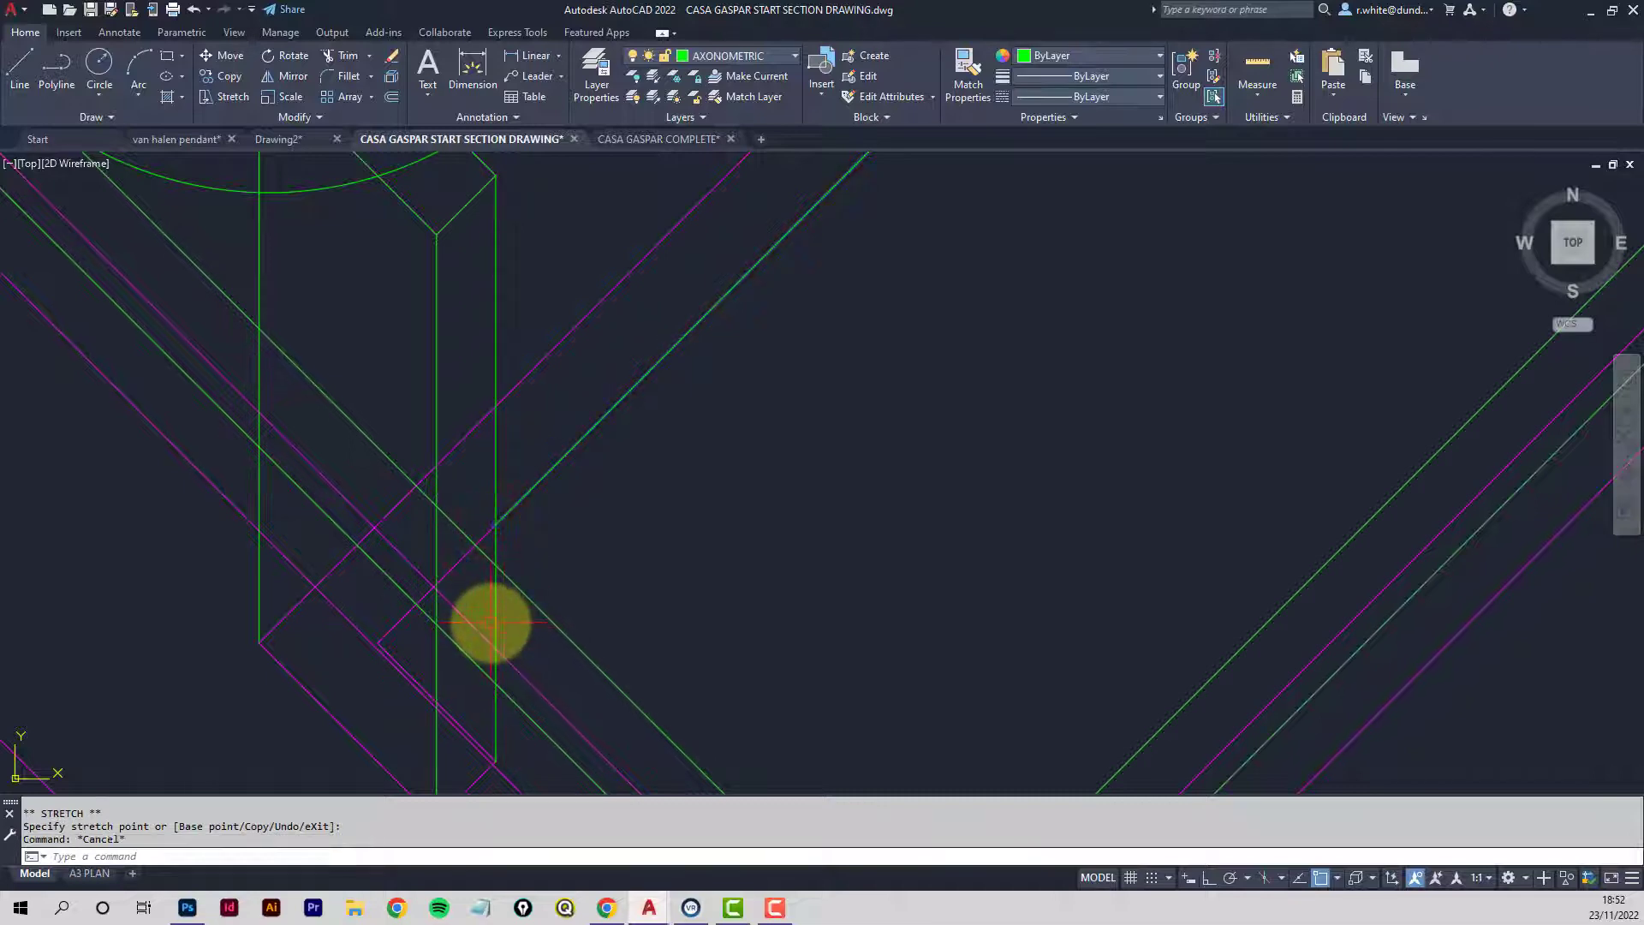
Shorten the two vertical edges at the end of the partition's return to the outer wall's inner top edge.
{"action": "left_click", "coordinate": [497, 621]}
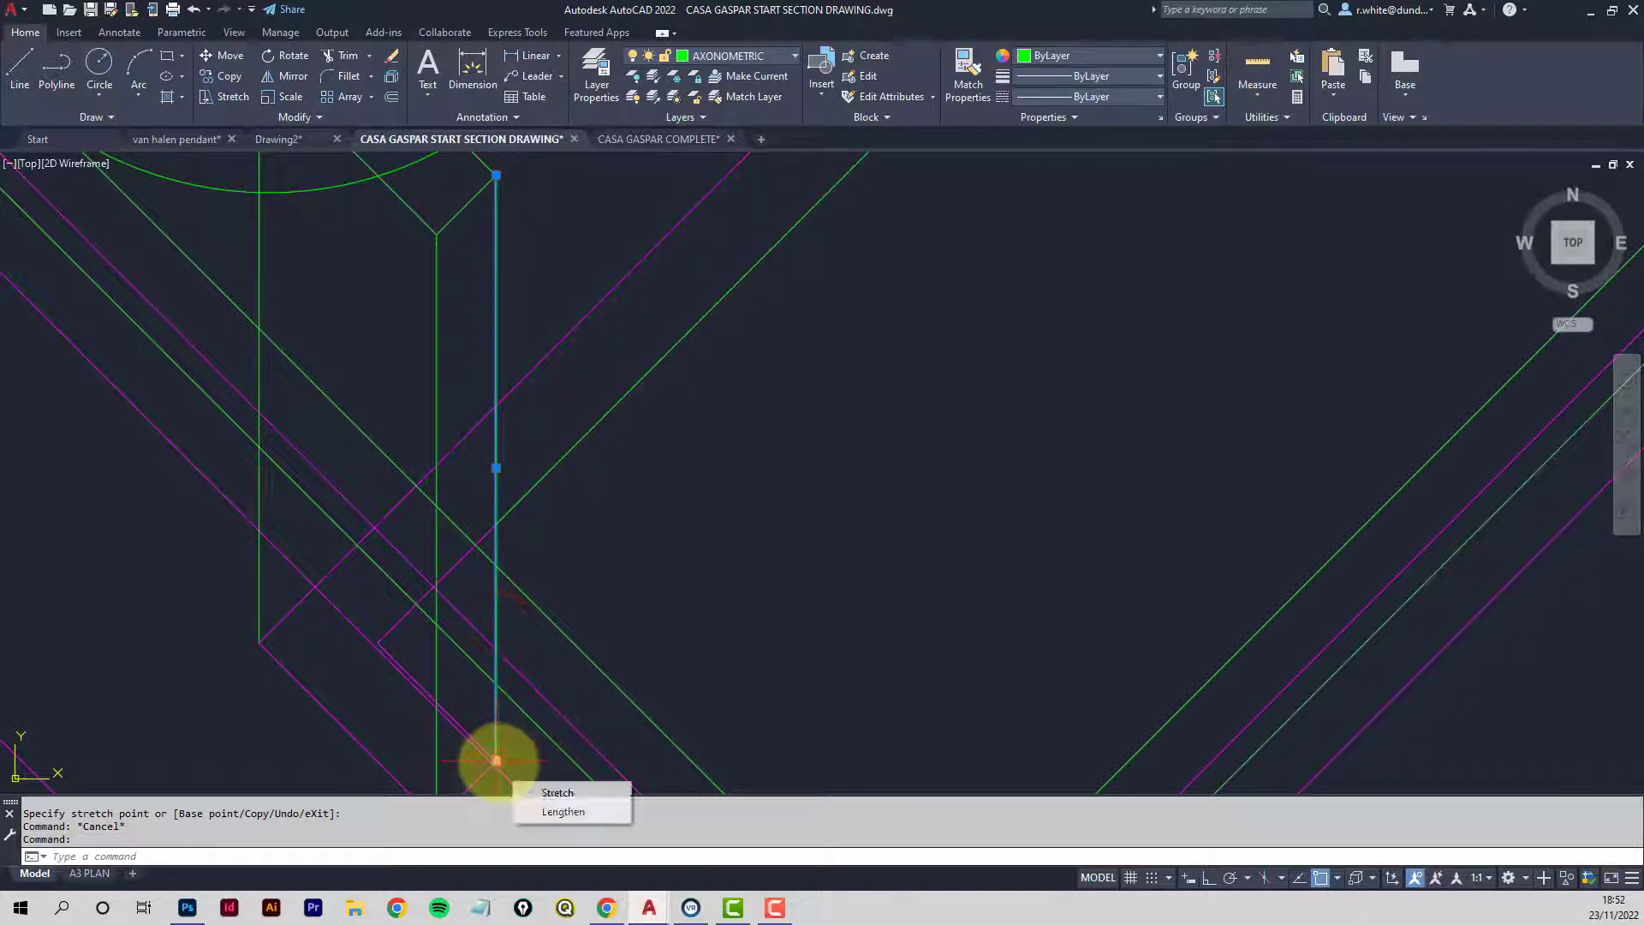
{"action": "left_click", "coordinate": [497, 761]}
{"action": "left_click", "coordinate": [497, 565]}
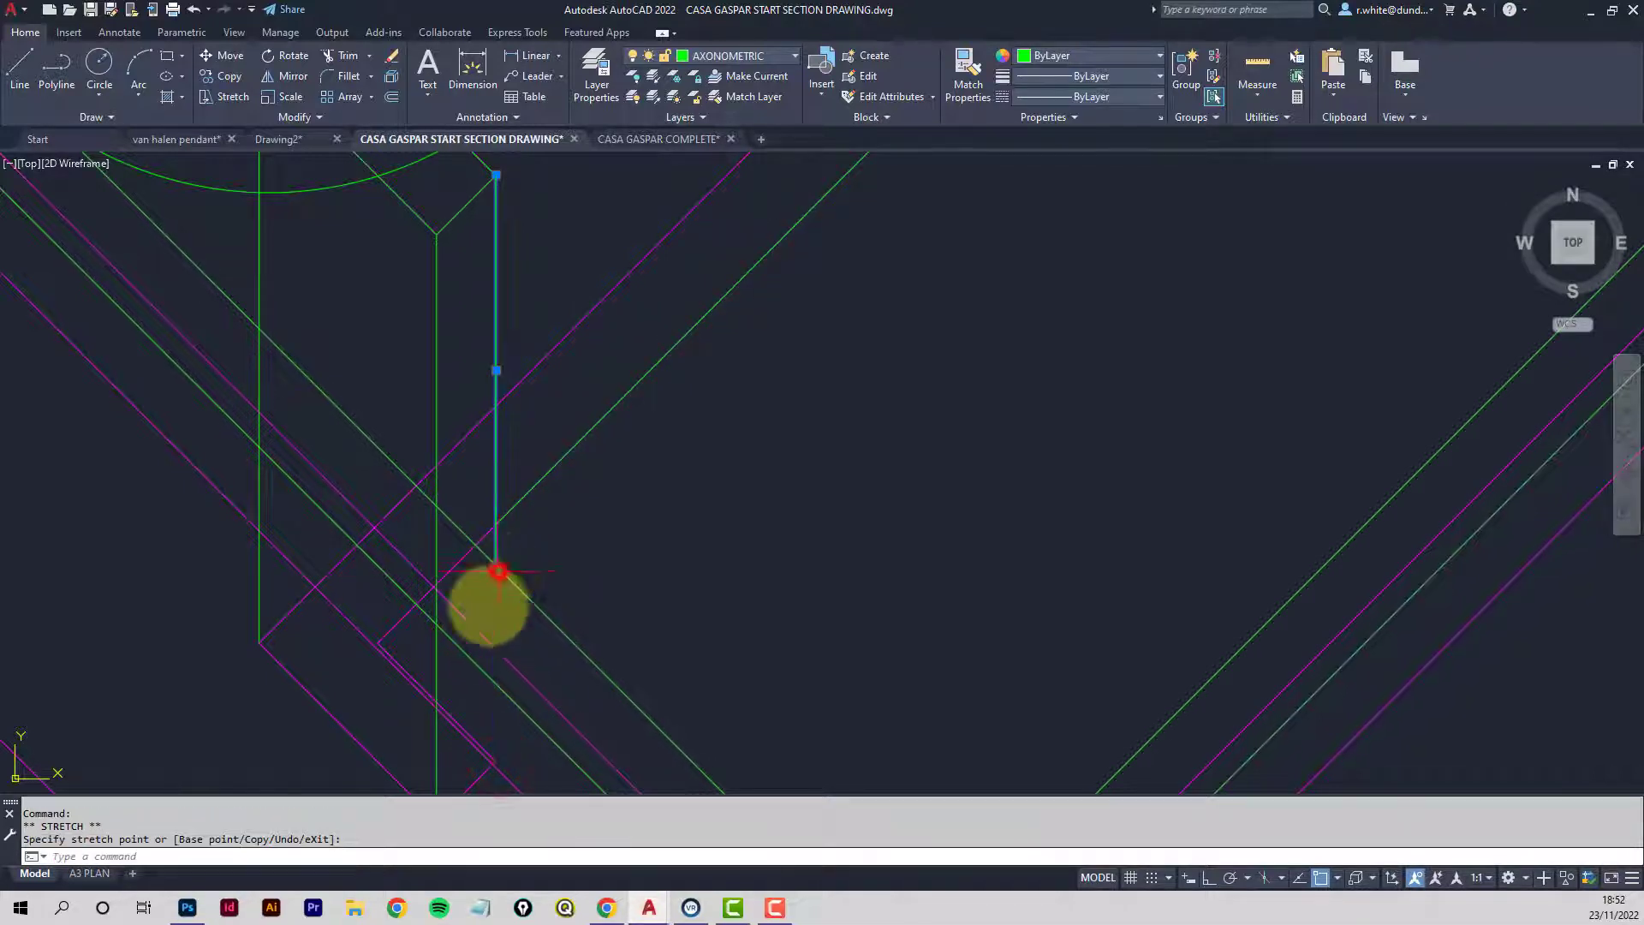
{"action": "left_click", "coordinate": [437, 765]}
{"action": "middle_click_drag", "start_coordinate": [443, 723], "coordinate": [454, 624]}
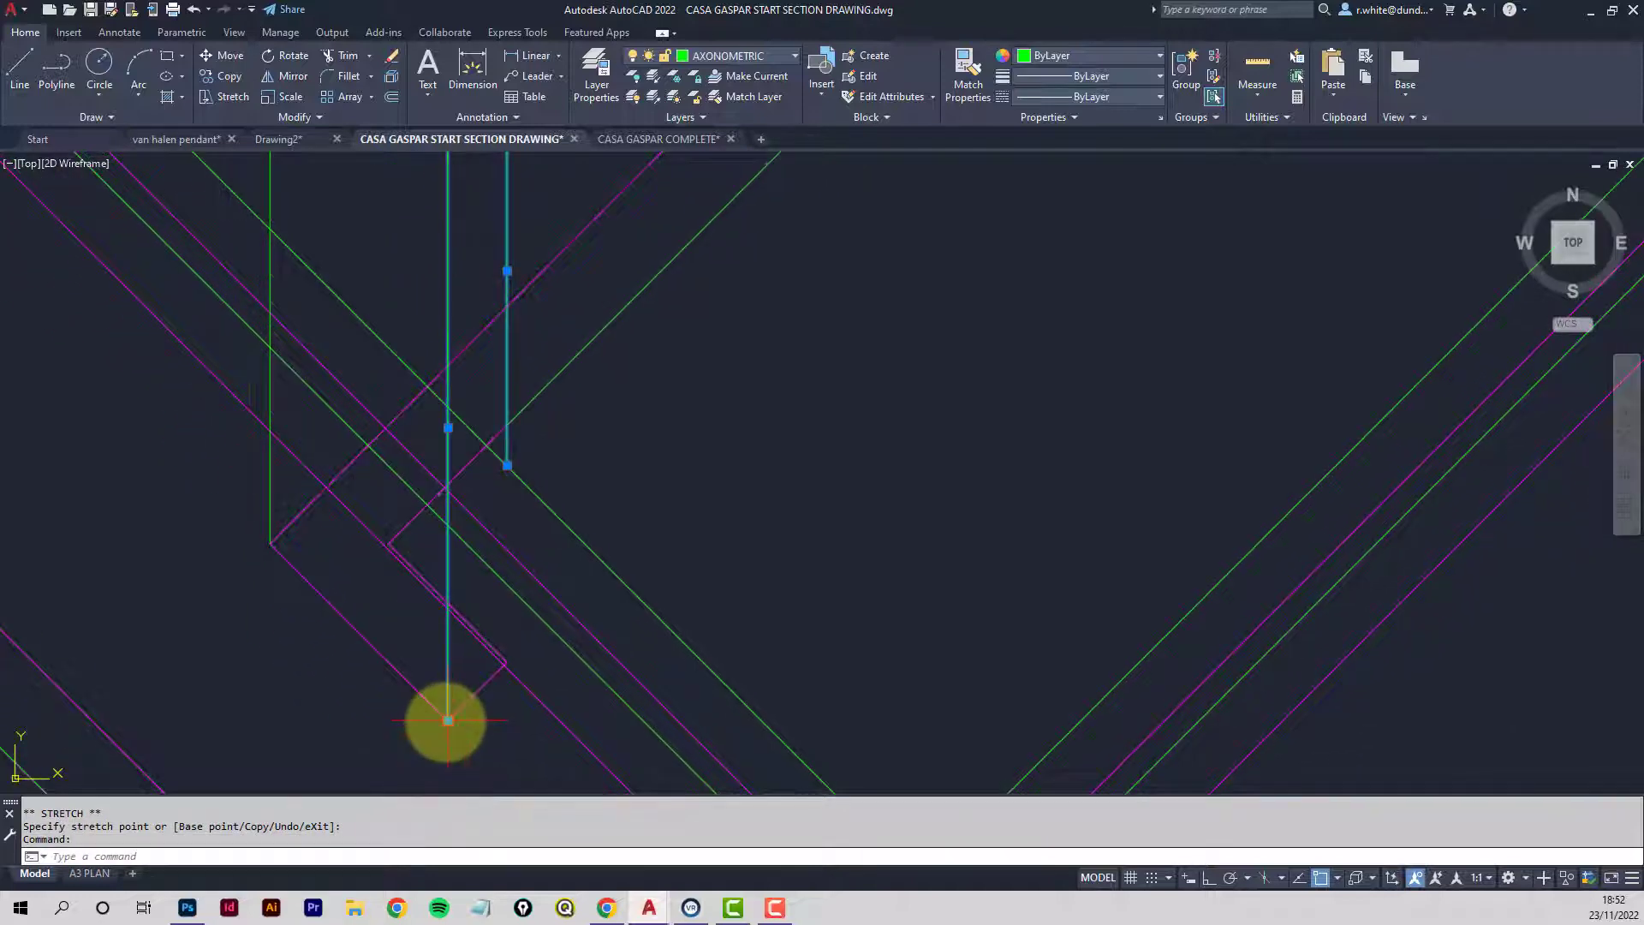
{"action": "left_click", "coordinate": [448, 722]}
{"action": "left_click", "coordinate": [447, 407]}
{"action": "middle_click_drag", "start_coordinate": [407, 370], "coordinate": [588, 569]}
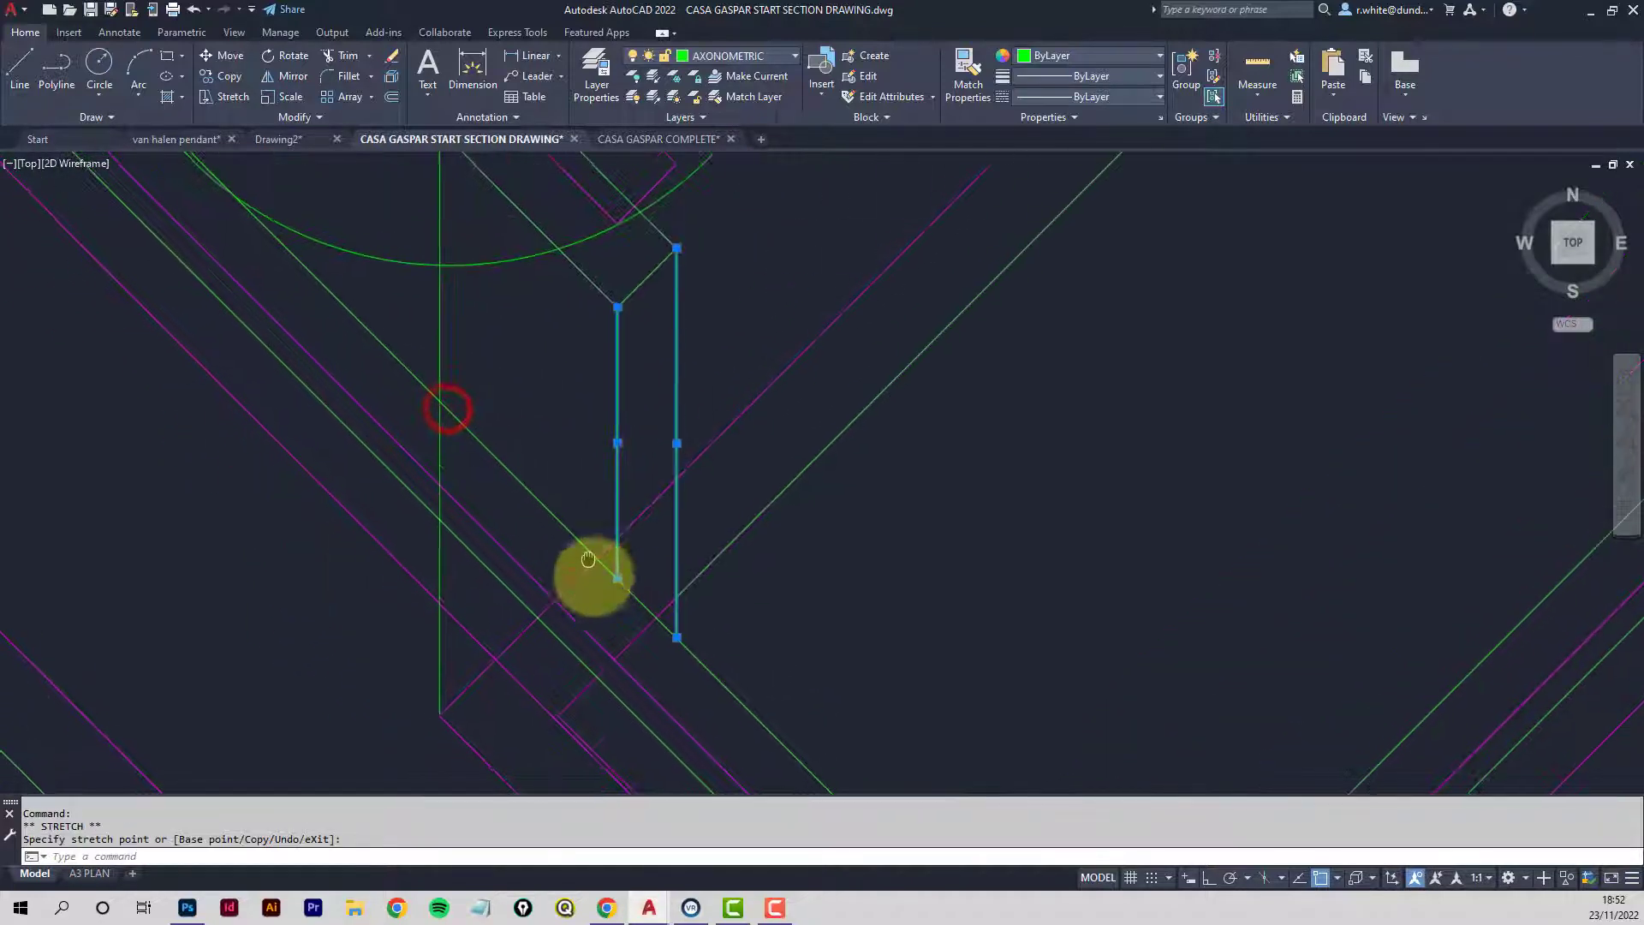
{"action": "key", "text": "Escape"}
Shorten the vertical edge at the partition's outer corner to the outer wall's inner top edge.
{"action": "left_click", "coordinate": [445, 692]}
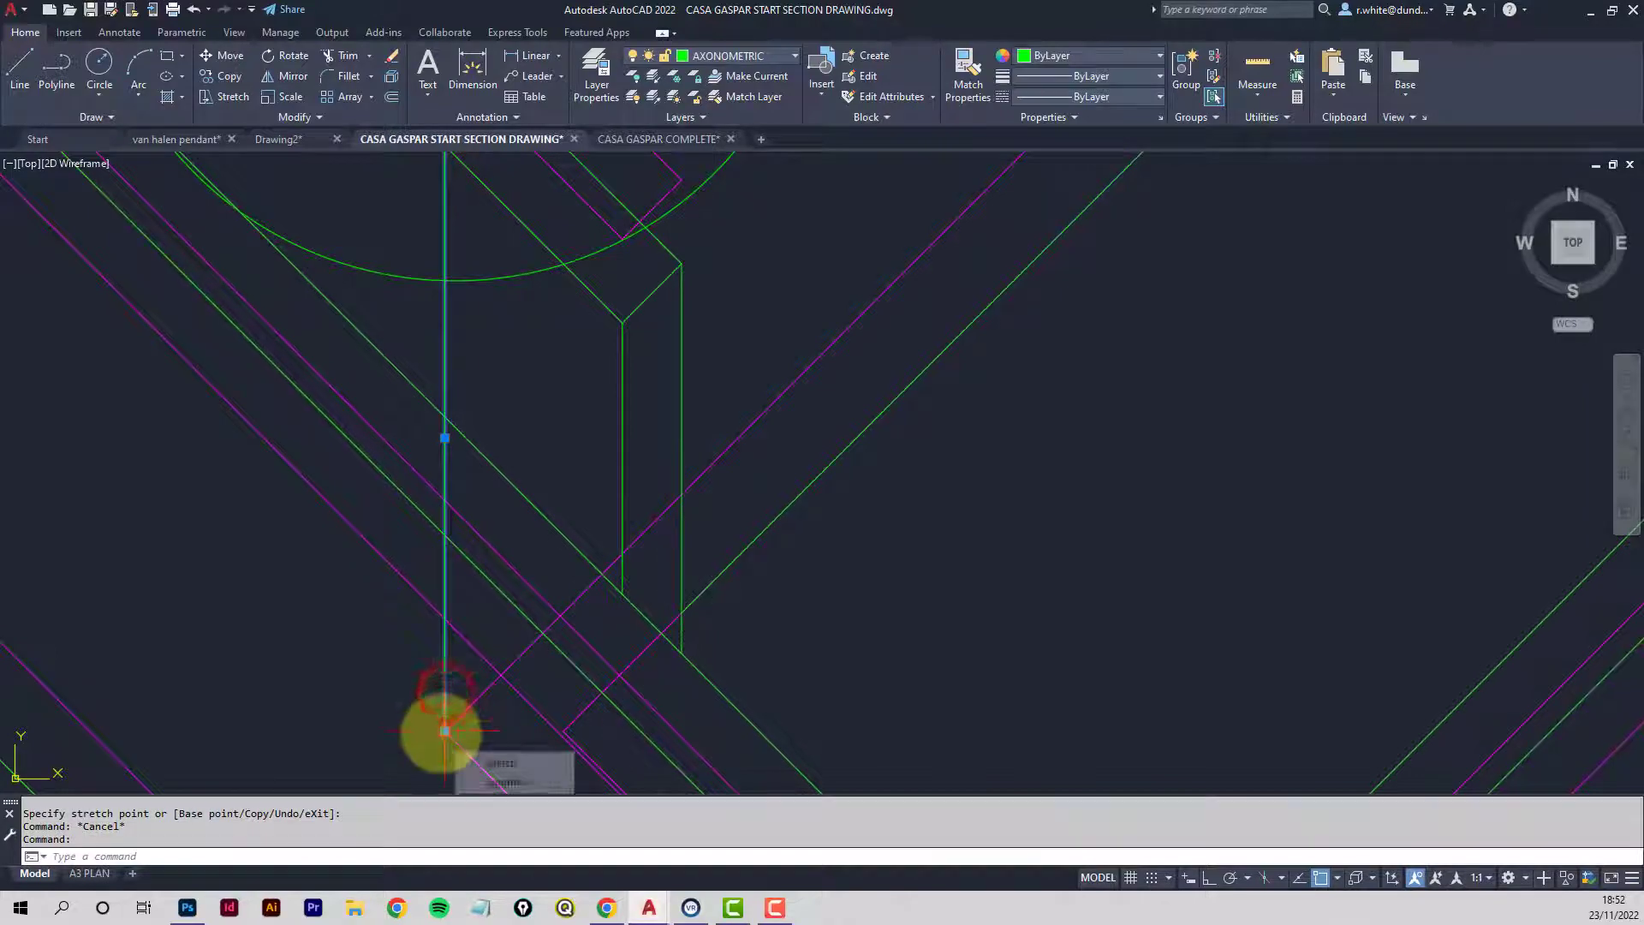
{"action": "left_click", "coordinate": [445, 731]}
{"action": "left_click", "coordinate": [445, 416]}
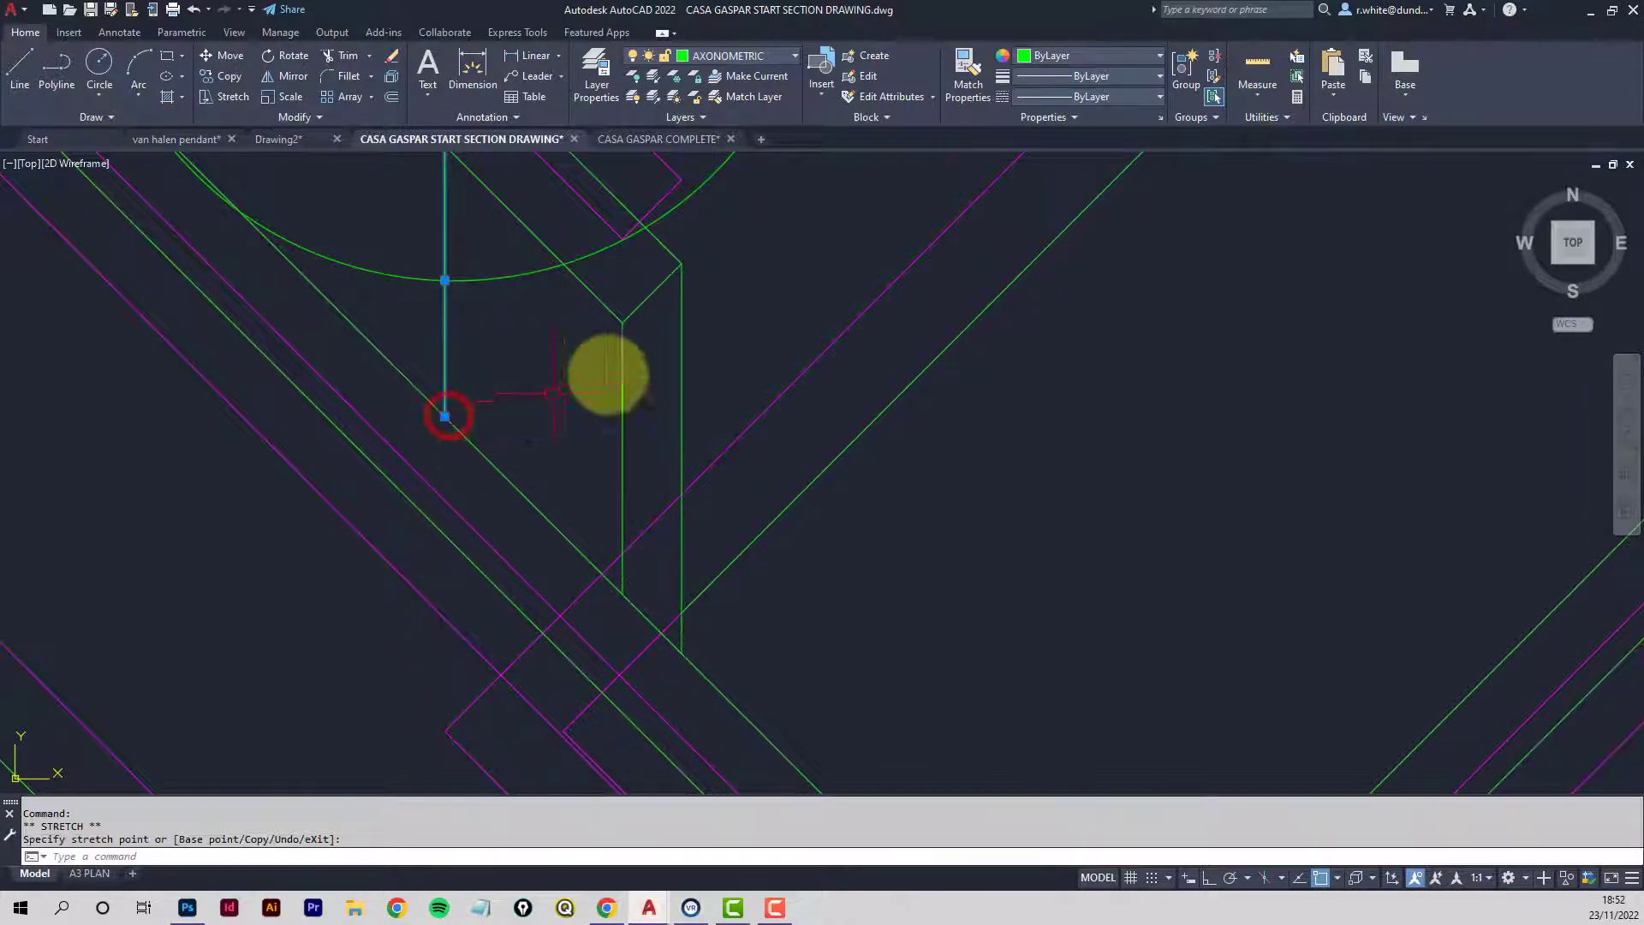
{"action": "scroll", "coordinate": [608, 375], "scroll_direction": "down", "scroll_amount": 5}
{"action": "key", "text": "Escape"}
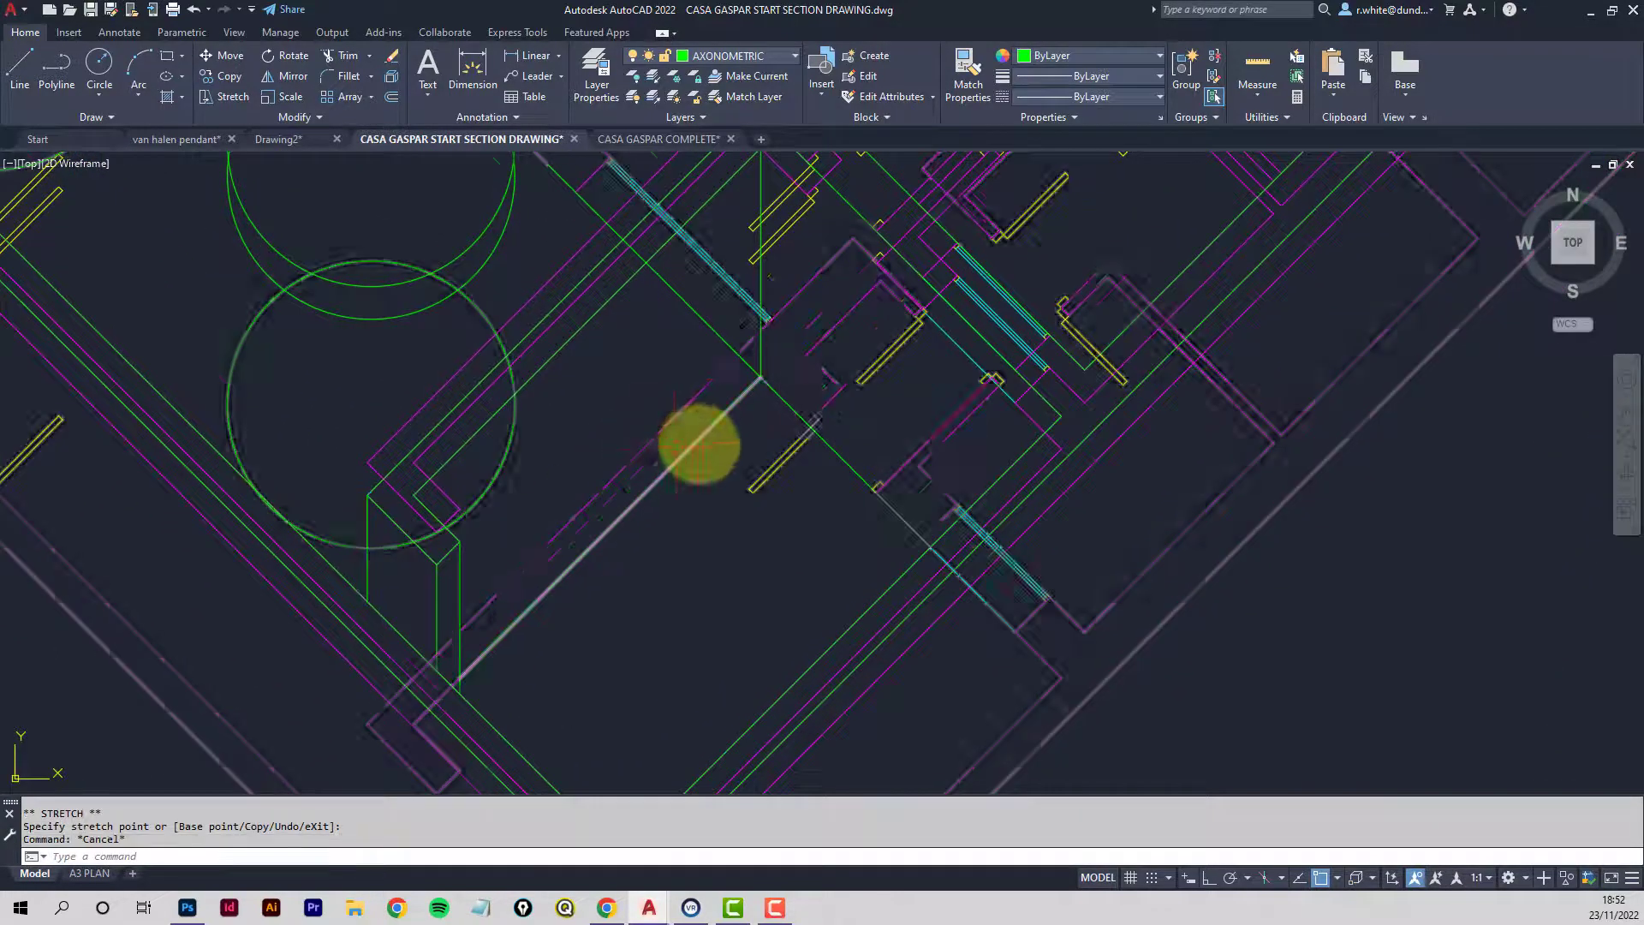
Freeze the PLANS AT 45 layer and trim the inner wall's base line where it passes behind the second partition.
{"action": "scroll", "coordinate": [693, 480], "scroll_direction": "down", "scroll_amount": 2}
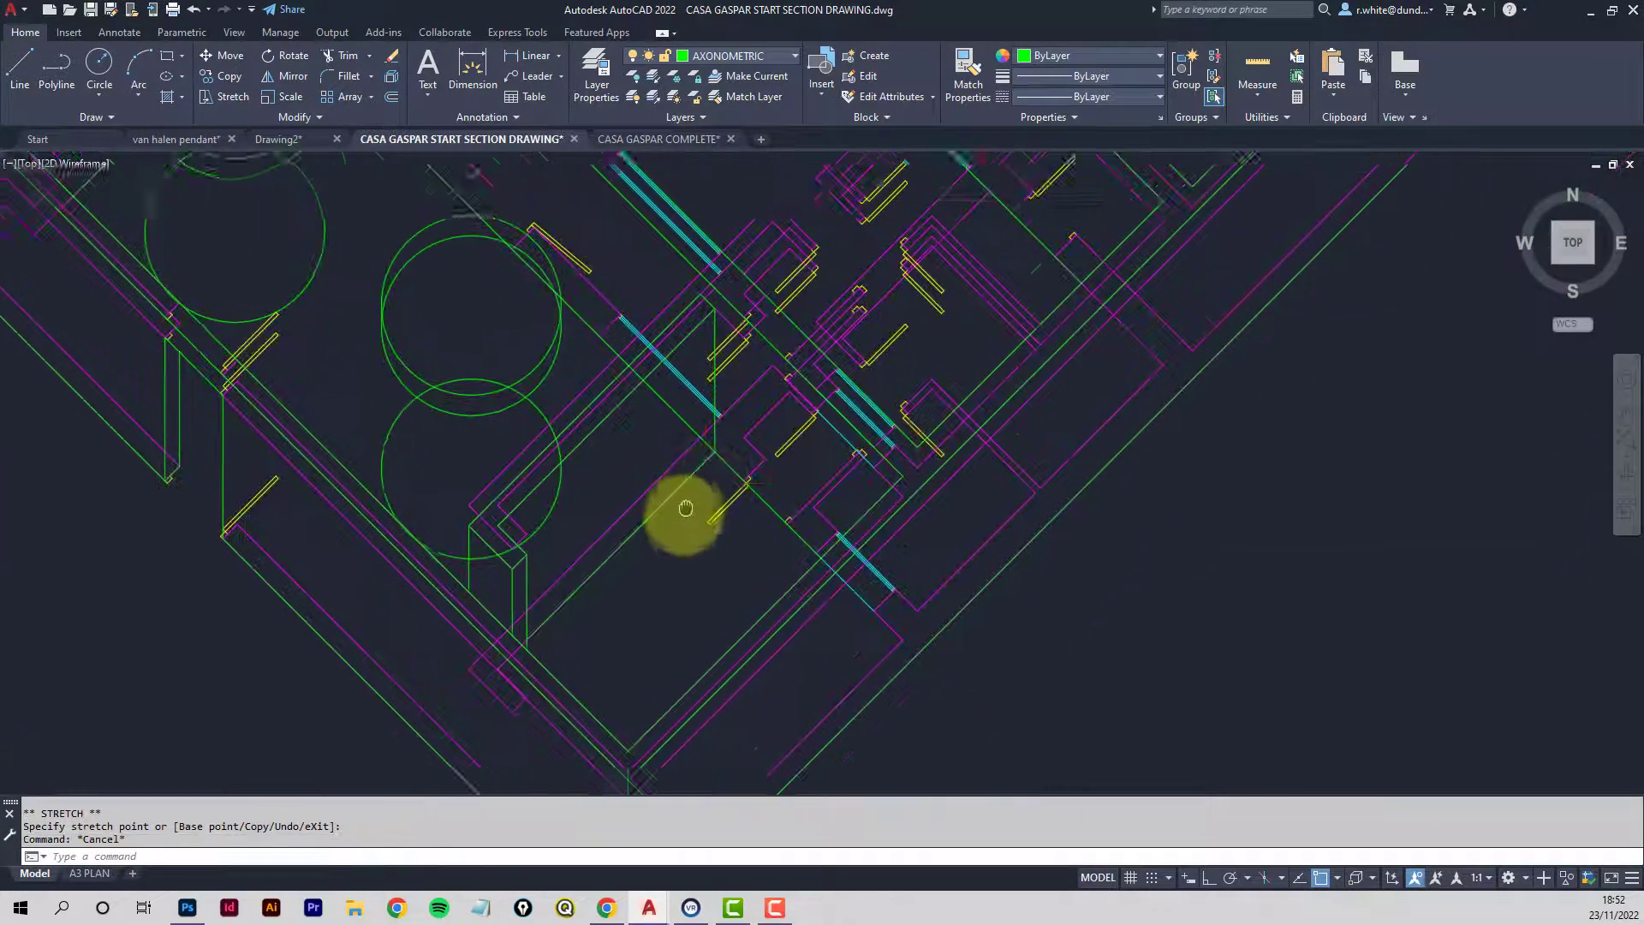
{"action": "left_click", "coordinate": [784, 57]}
{"action": "left_click", "coordinate": [652, 385]}
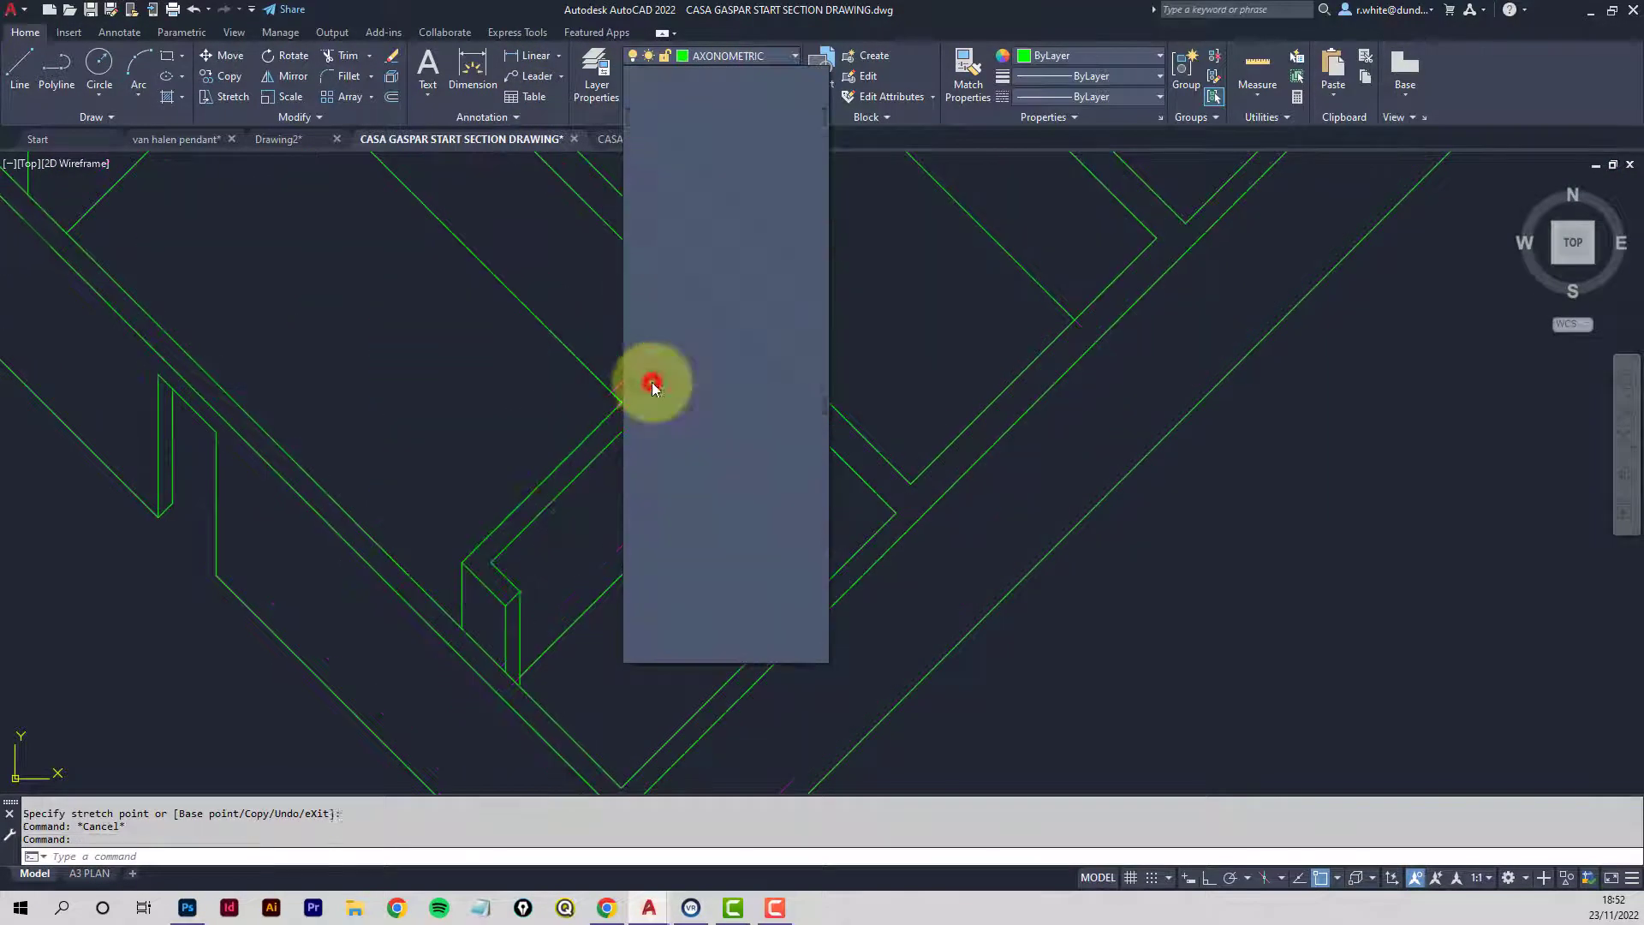
{"action": "left_click", "coordinate": [548, 537]}
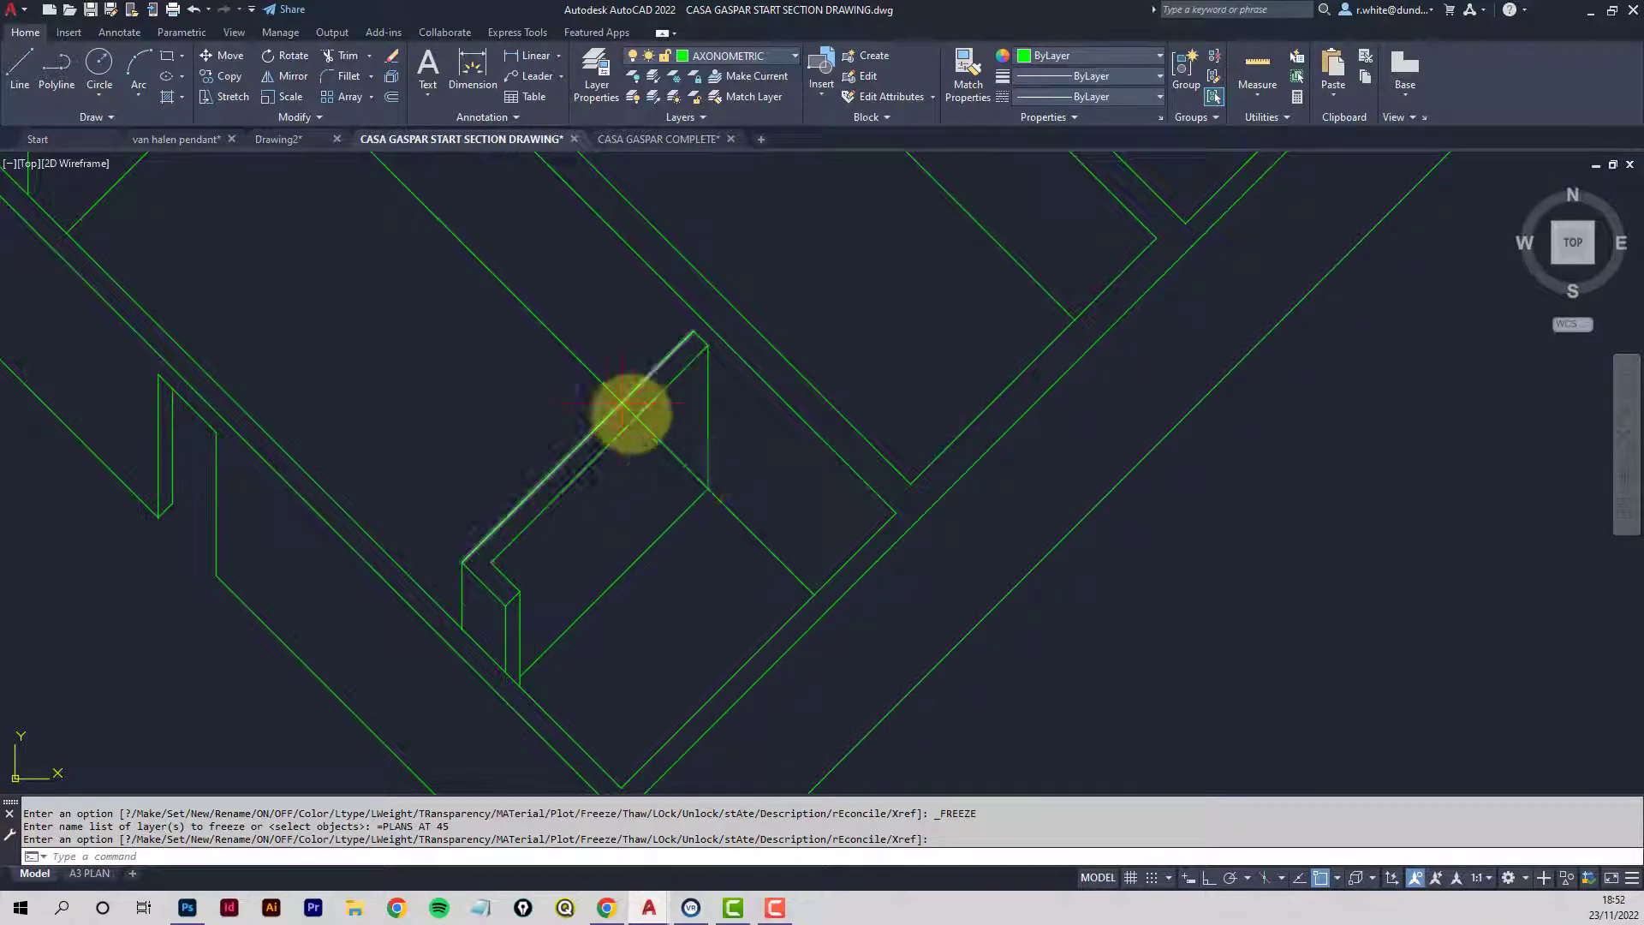
{"action": "left_click", "coordinate": [344, 60]}
{"action": "scroll", "coordinate": [584, 407], "scroll_direction": "up", "scroll_amount": 3}
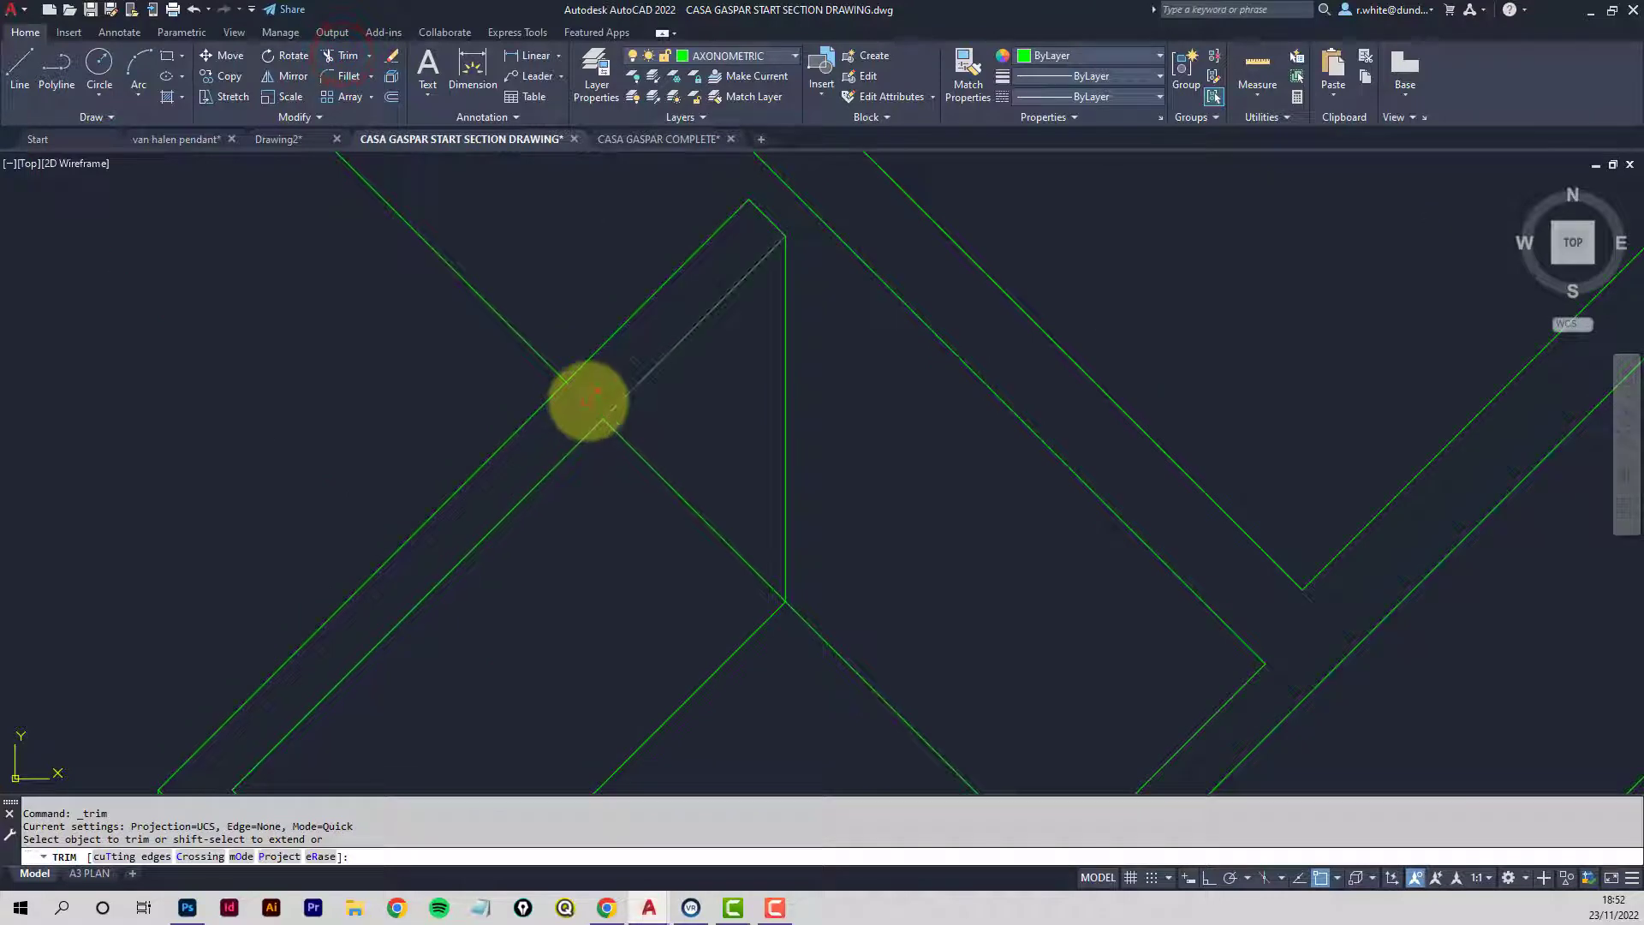
{"action": "left_click", "coordinate": [588, 400]}
{"action": "left_click", "coordinate": [653, 470]}
{"action": "scroll", "coordinate": [653, 470], "scroll_direction": "down", "scroll_amount": 3}
{"action": "key", "text": "Return"}
{"action": "middle_click_drag", "start_coordinate": [601, 397], "coordinate": [704, 470]}
{"action": "scroll", "coordinate": [668, 450], "scroll_direction": "down", "scroll_amount": 2}
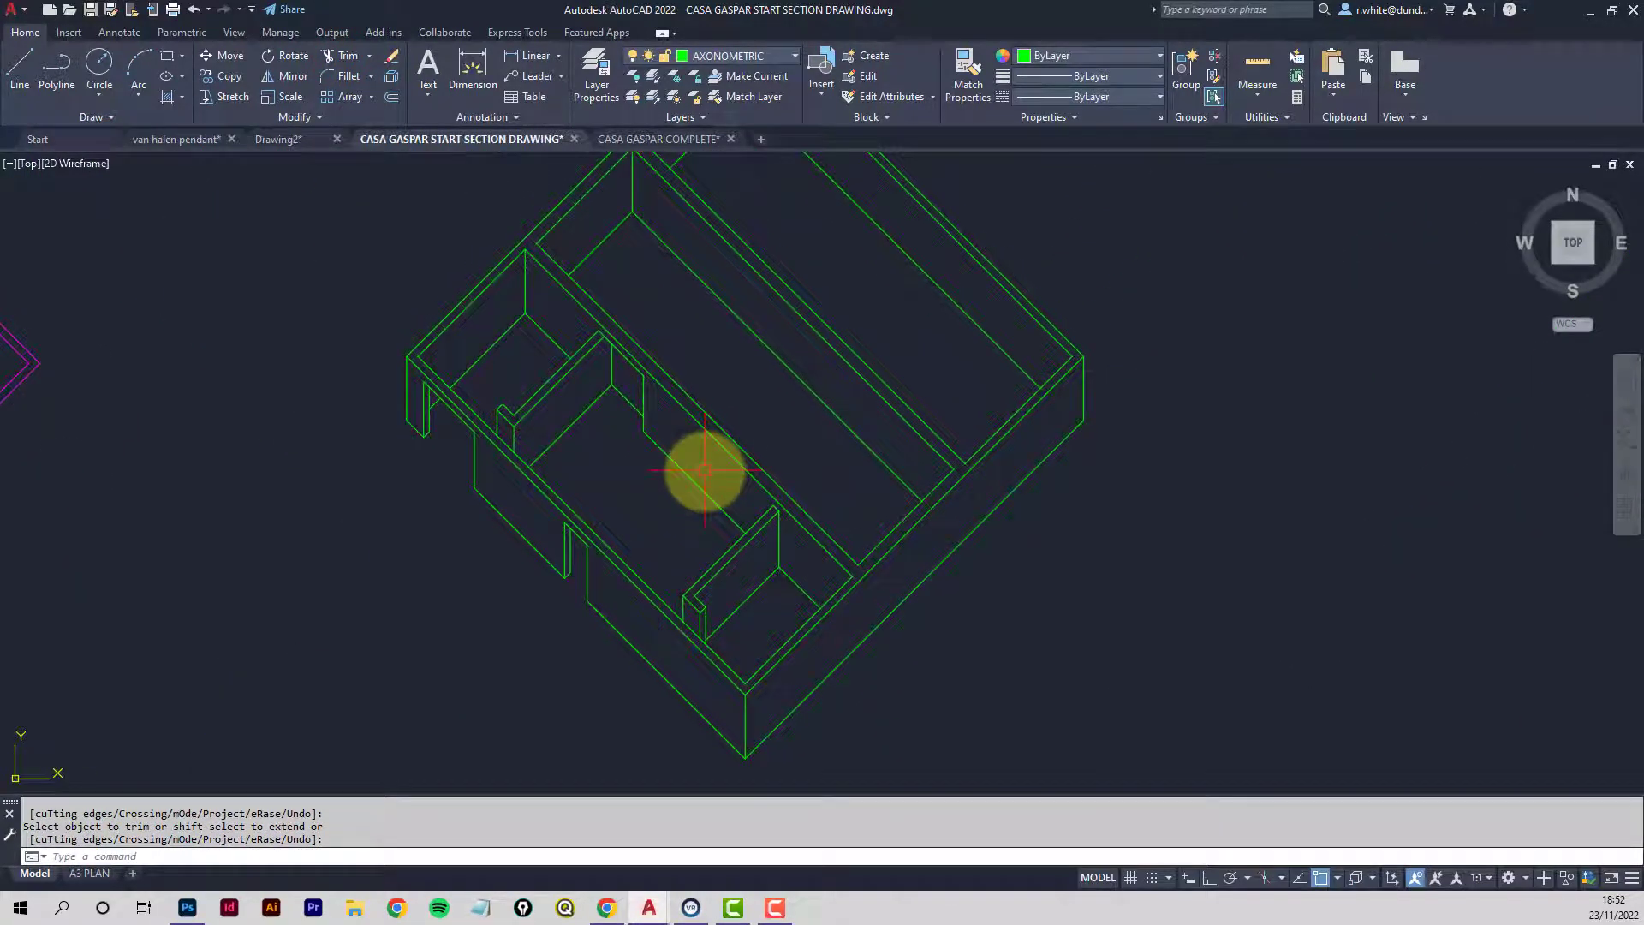
Thaw the PLANS AT 45 layer to trace the opening in the inner wall between the two partitions.
{"action": "left_click", "coordinate": [792, 57]}
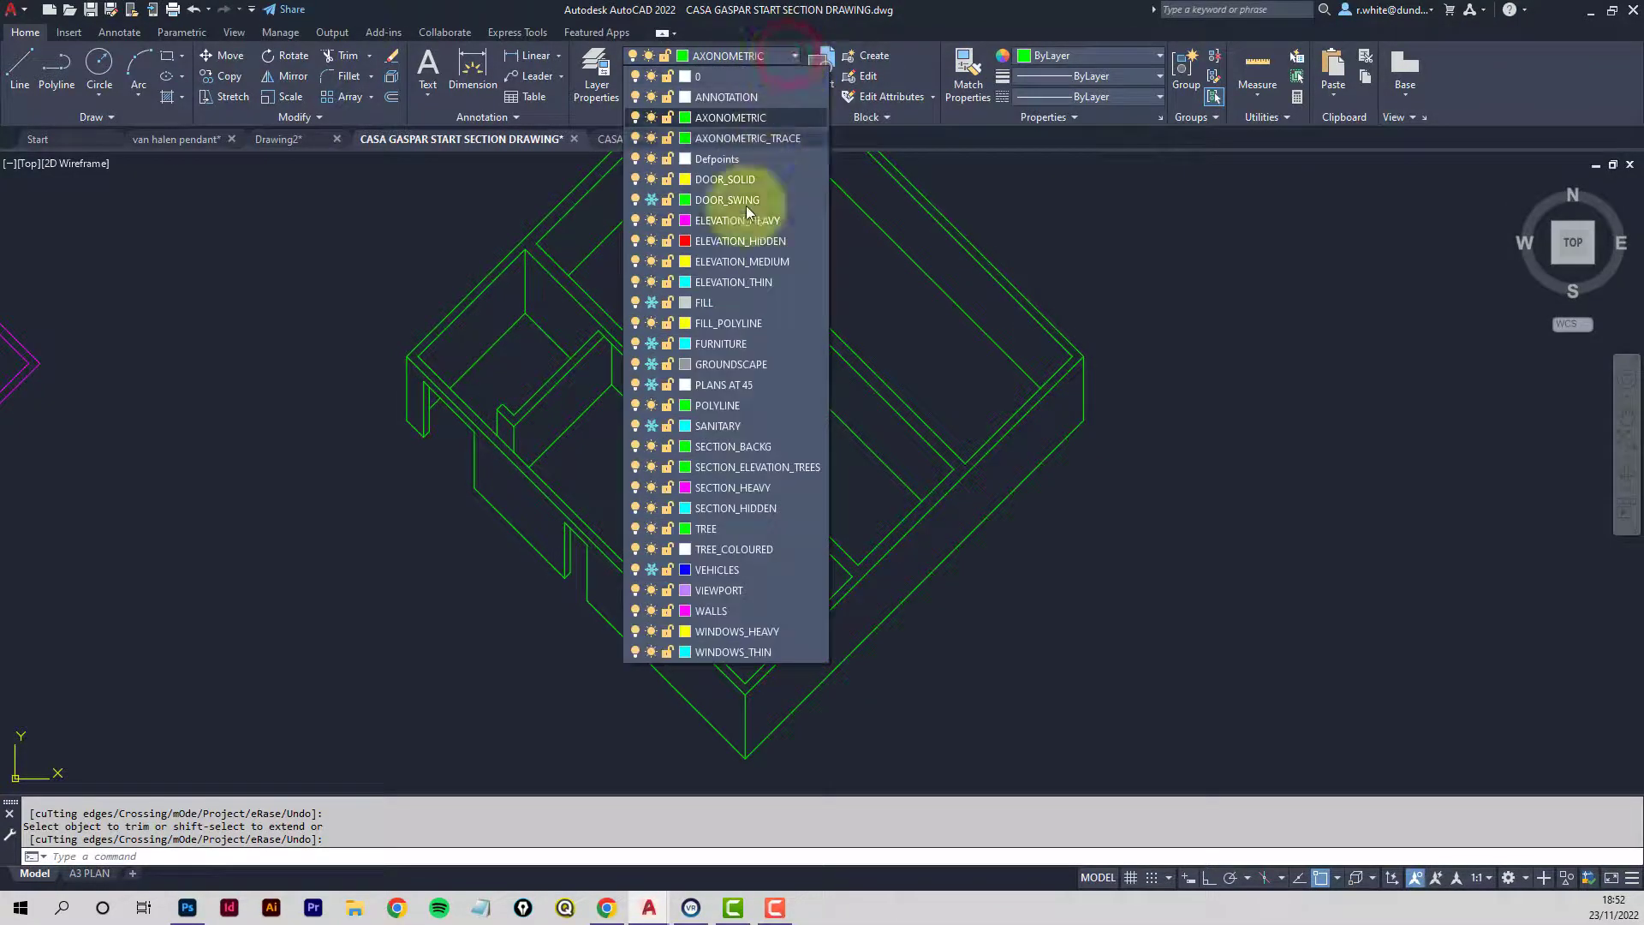
{"action": "left_click", "coordinate": [651, 385]}
{"action": "left_click", "coordinate": [430, 493]}
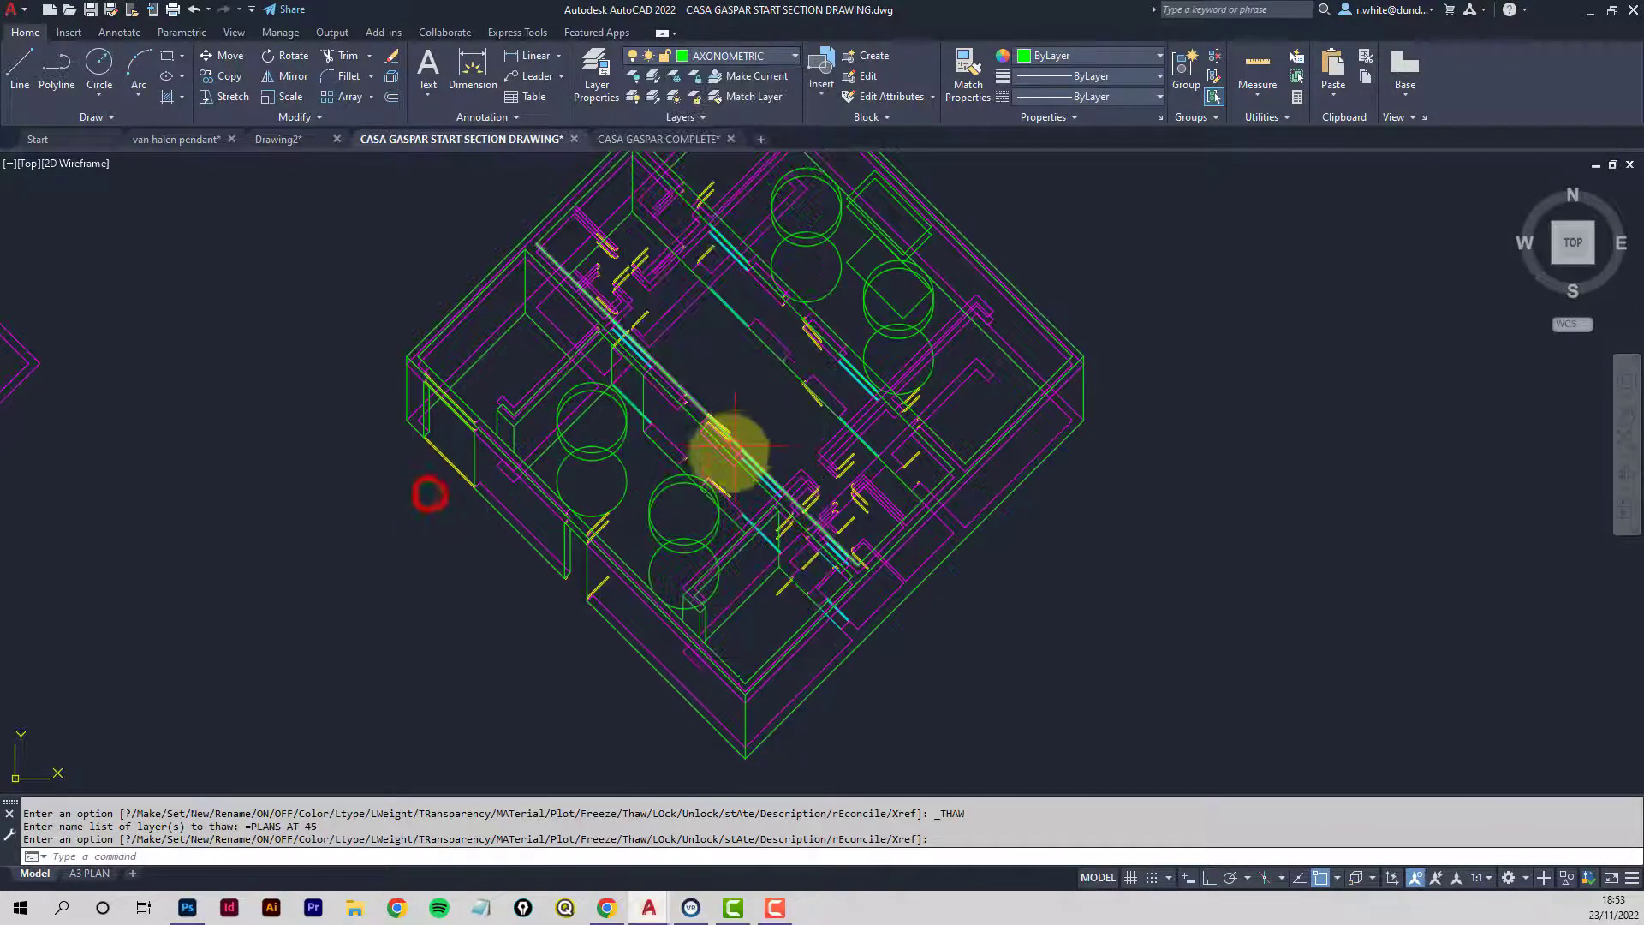
Draw the inner wall opening's two vertical jamb edges and the top edge between them, from the lower plan to the upper plan.
{"action": "scroll", "coordinate": [700, 452], "scroll_direction": "up", "scroll_amount": 5}
{"action": "middle_click_drag", "start_coordinate": [662, 406], "coordinate": [625, 454]}
{"action": "scroll", "coordinate": [615, 501], "scroll_direction": "up", "scroll_amount": 1}
{"action": "middle_click_drag", "start_coordinate": [593, 507], "coordinate": [526, 529]}
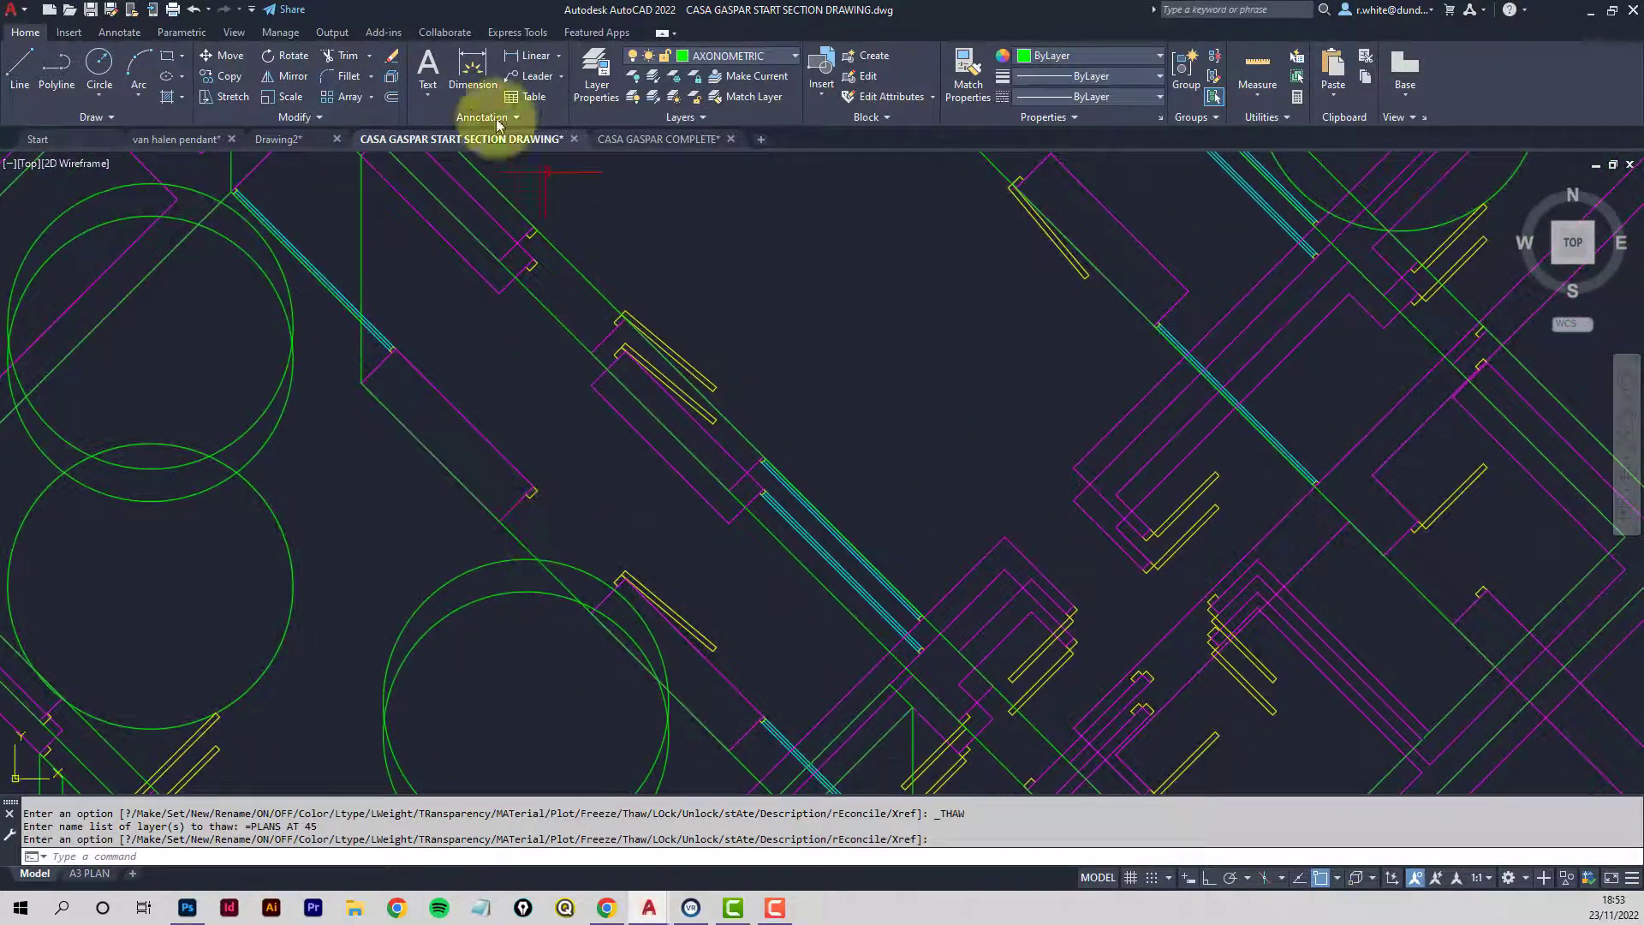
{"action": "left_click", "coordinate": [22, 75]}
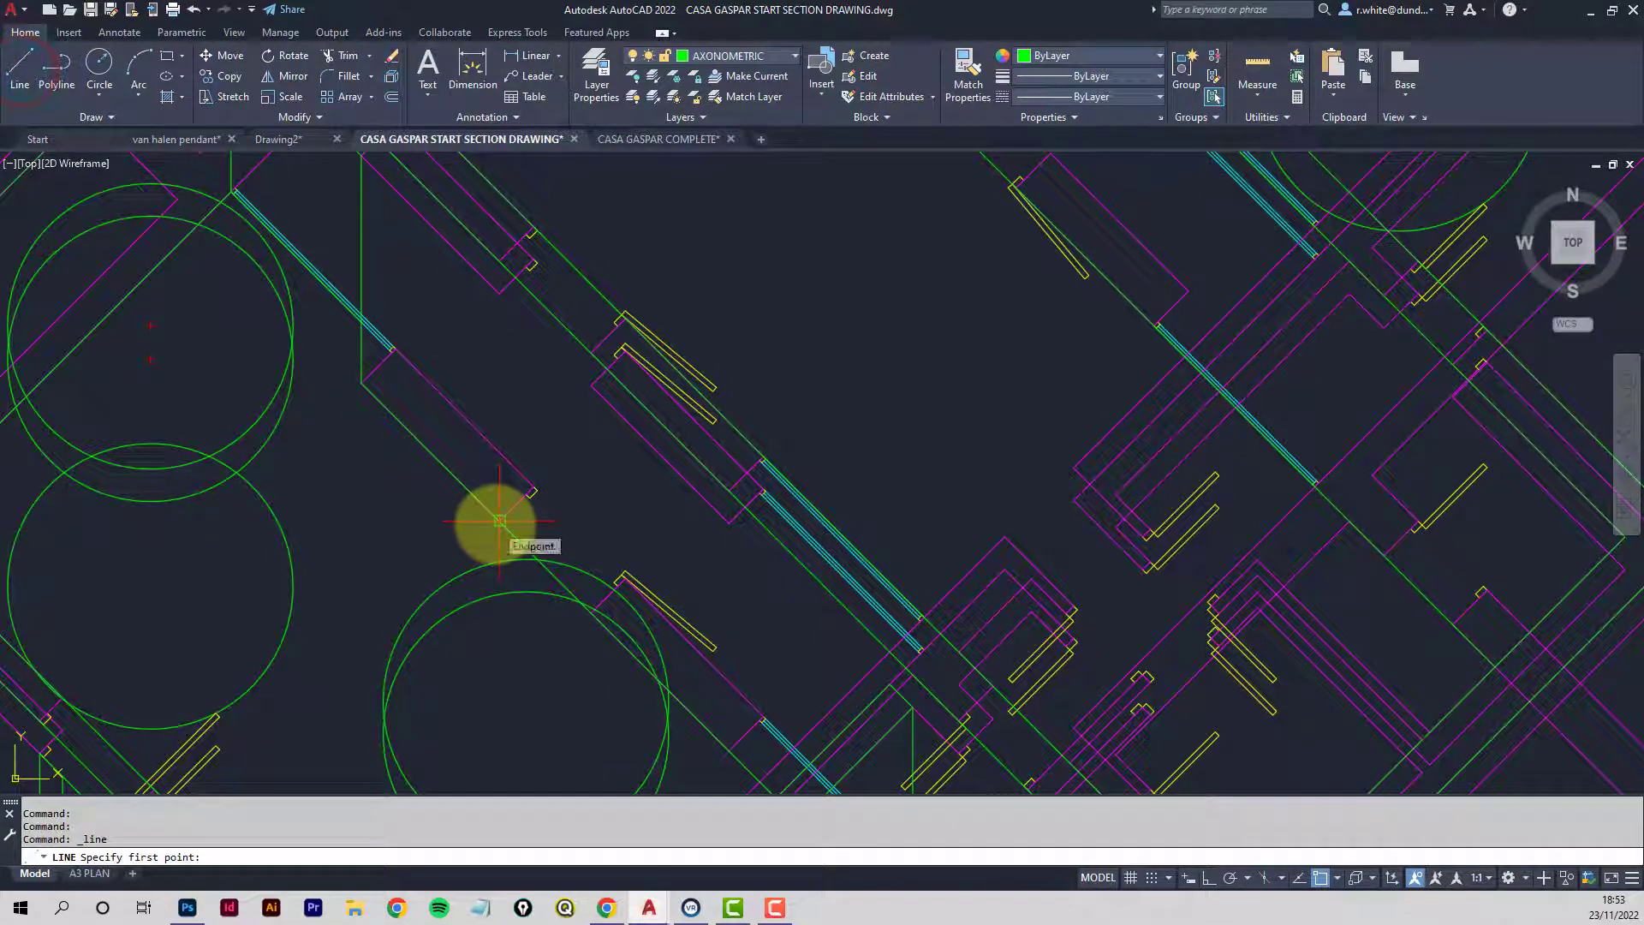
{"action": "left_click", "coordinate": [499, 521]}
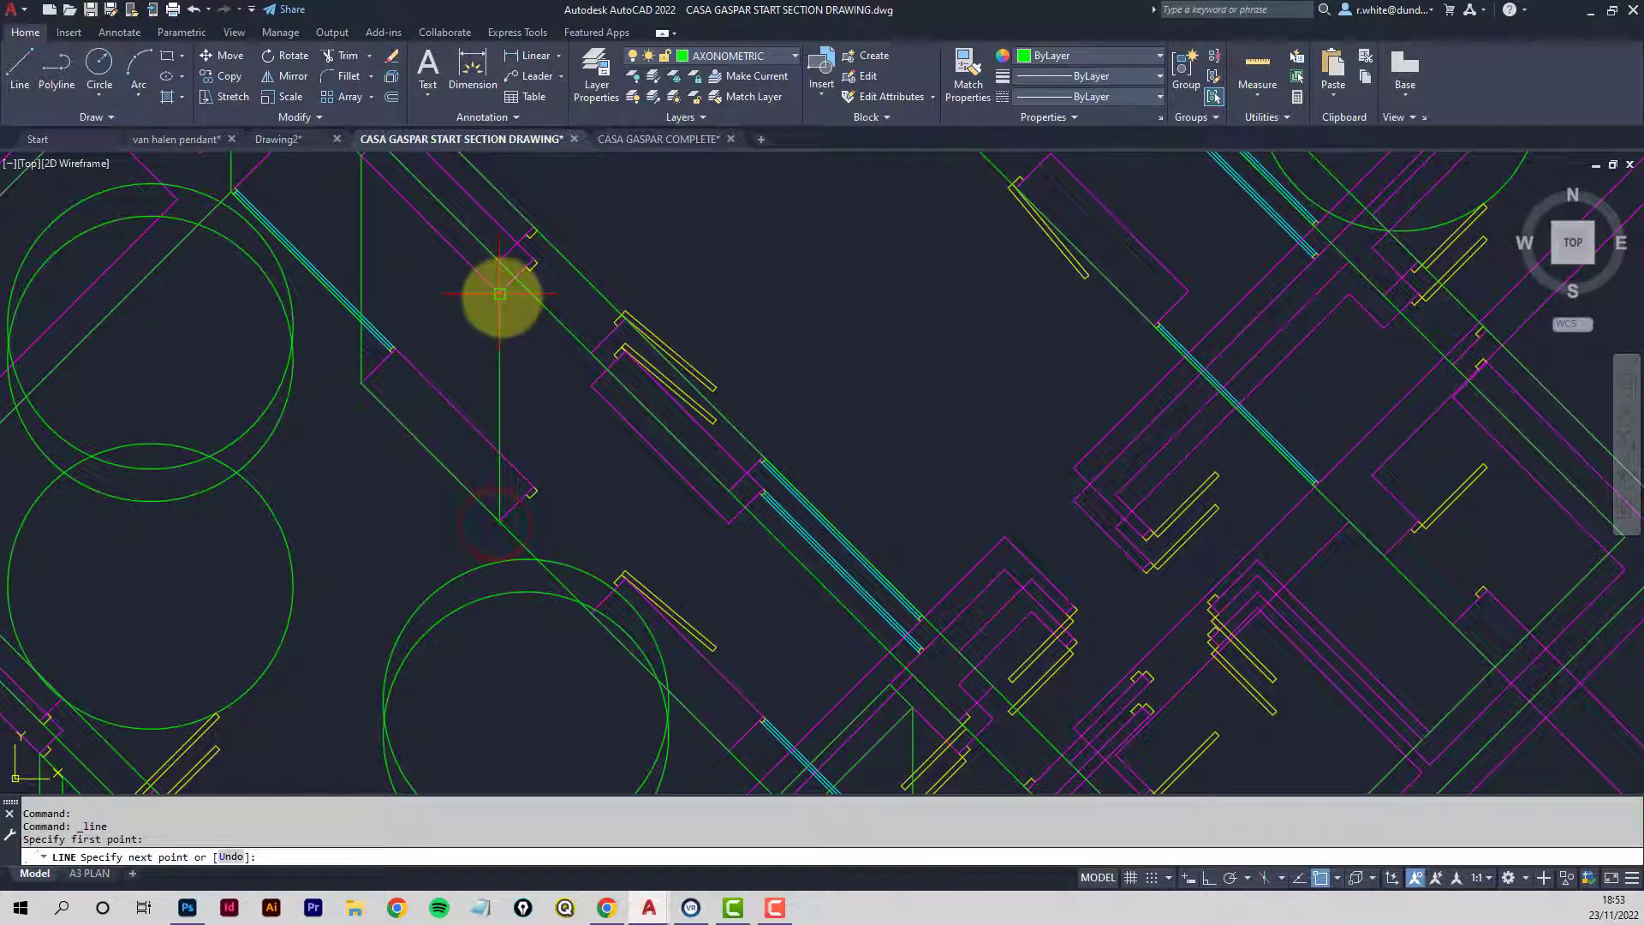
{"action": "left_click", "coordinate": [591, 386]}
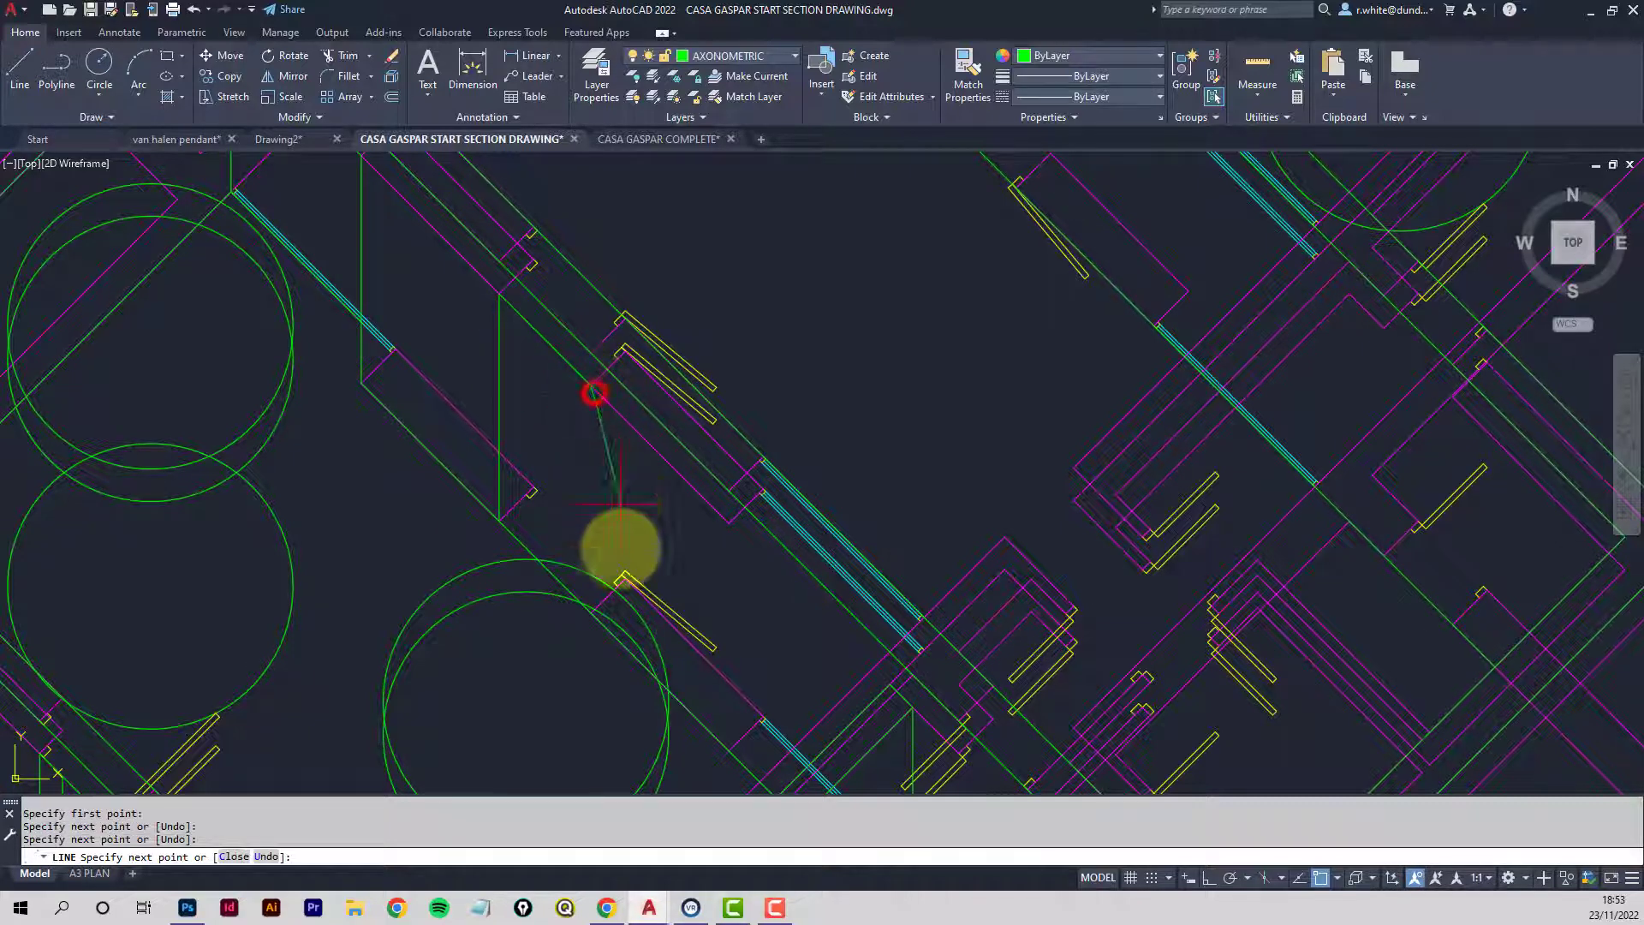
{"action": "left_click", "coordinate": [592, 616]}
{"action": "key", "text": "Return"}
Draw the reveal line at the foot of the inner wall opening's first jamb and its inner vertical edge to the upper plan.
{"action": "key", "text": "Return"}
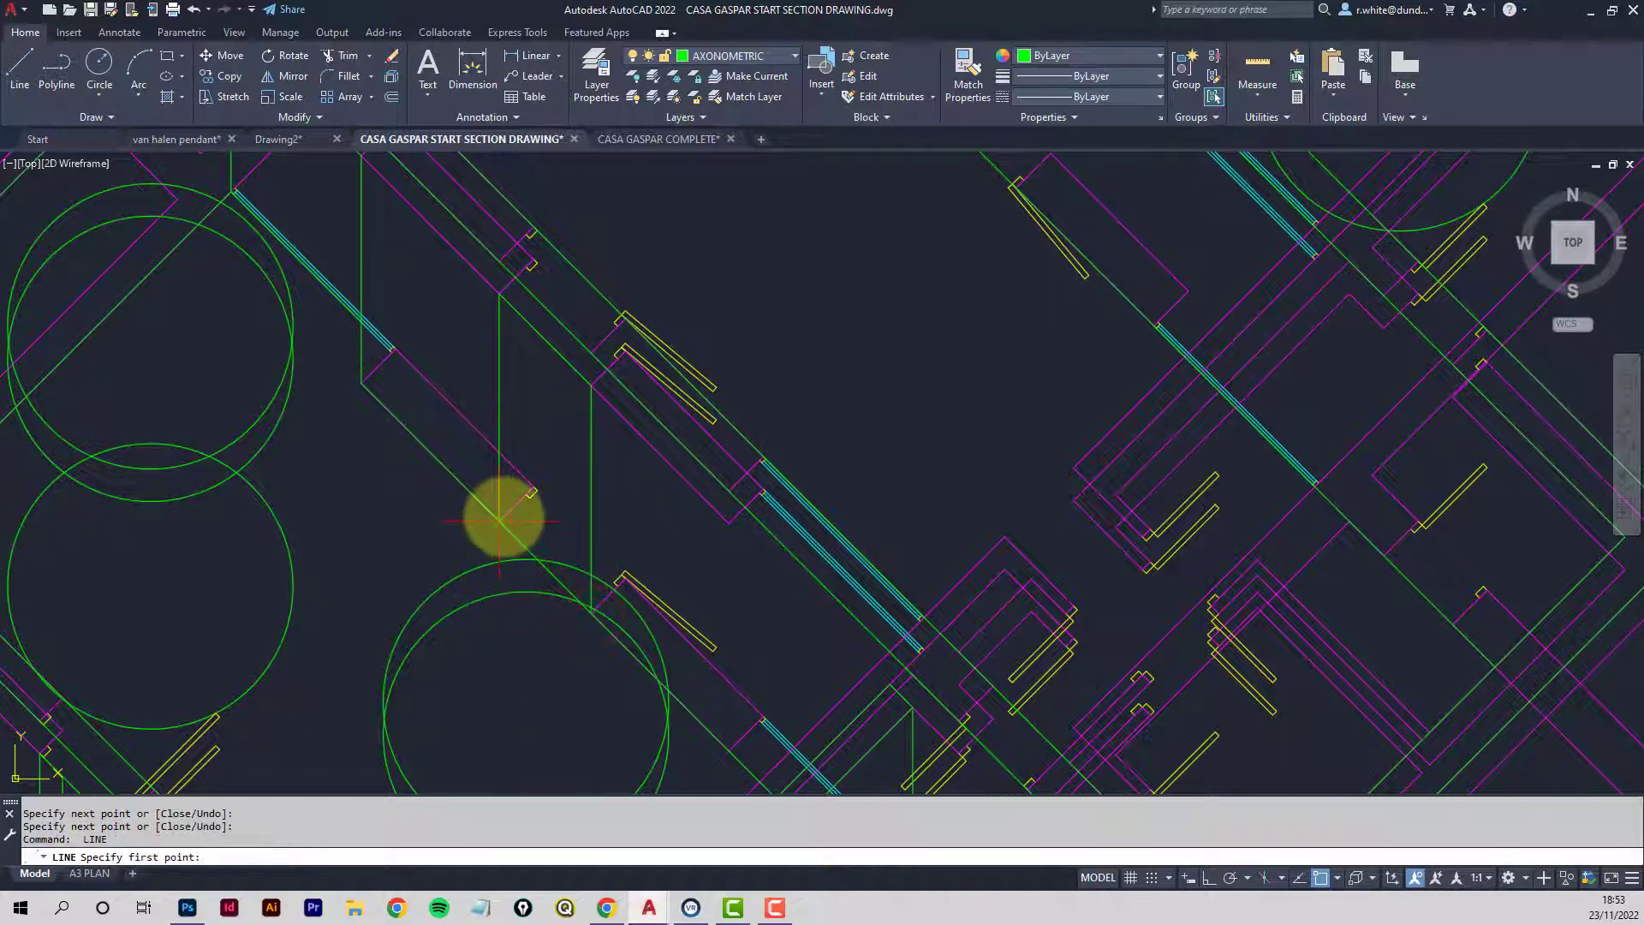
{"action": "left_click", "coordinate": [500, 518]}
{"action": "left_click", "coordinate": [531, 491]}
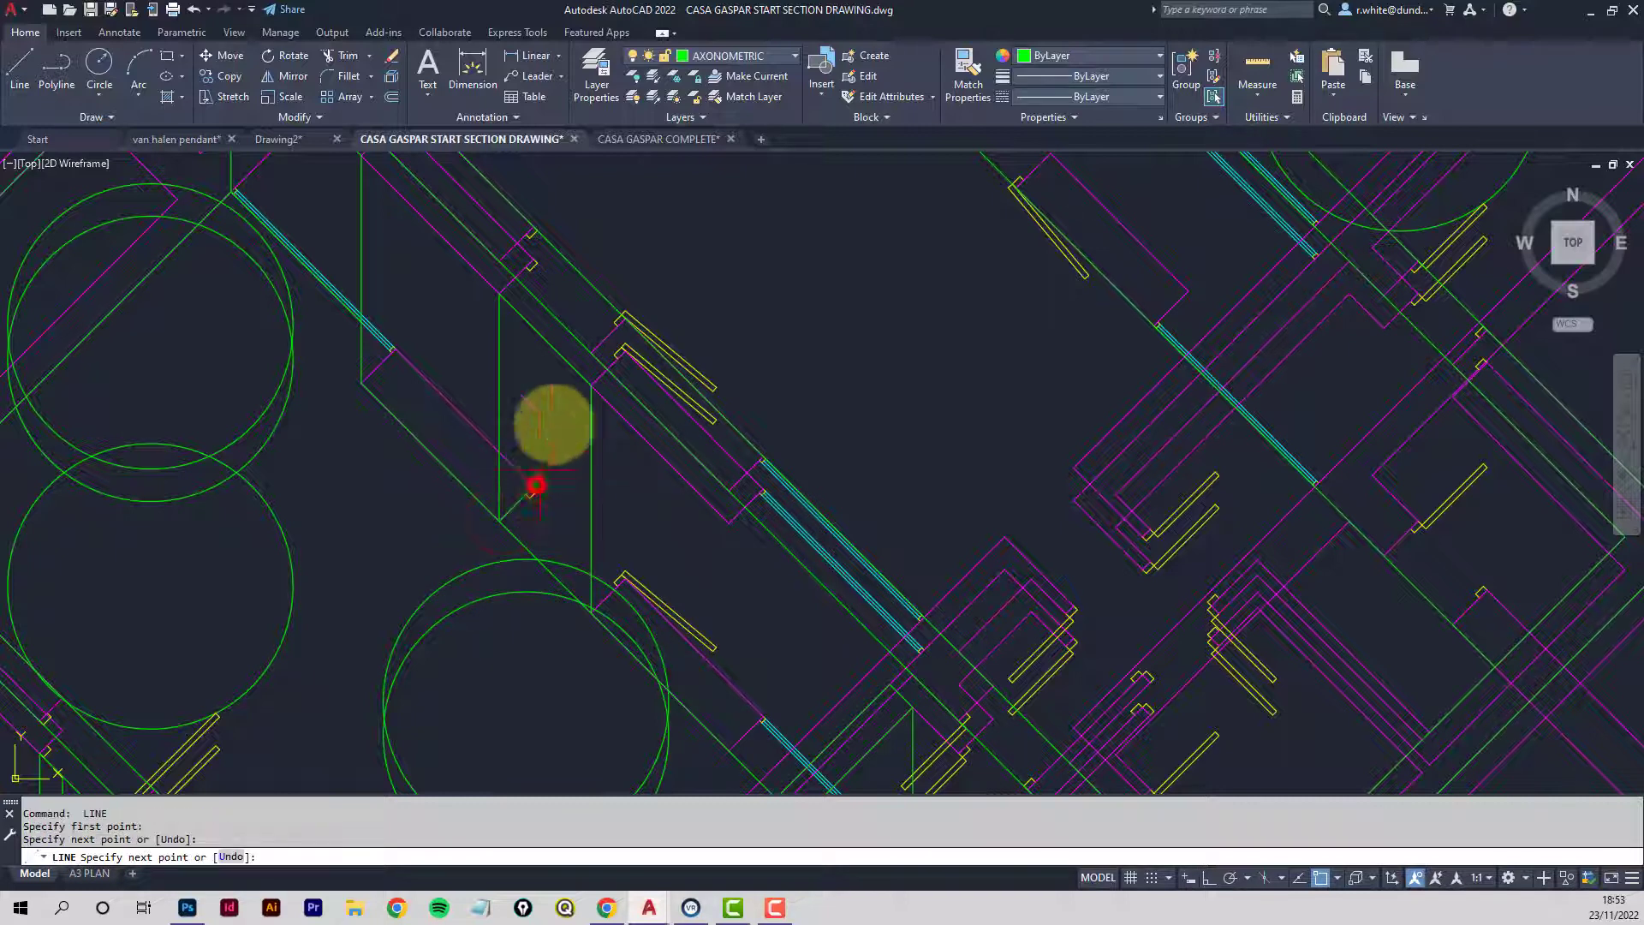
{"action": "key", "text": "Return"}
{"action": "scroll", "coordinate": [535, 293], "scroll_direction": "up", "scroll_amount": 2}
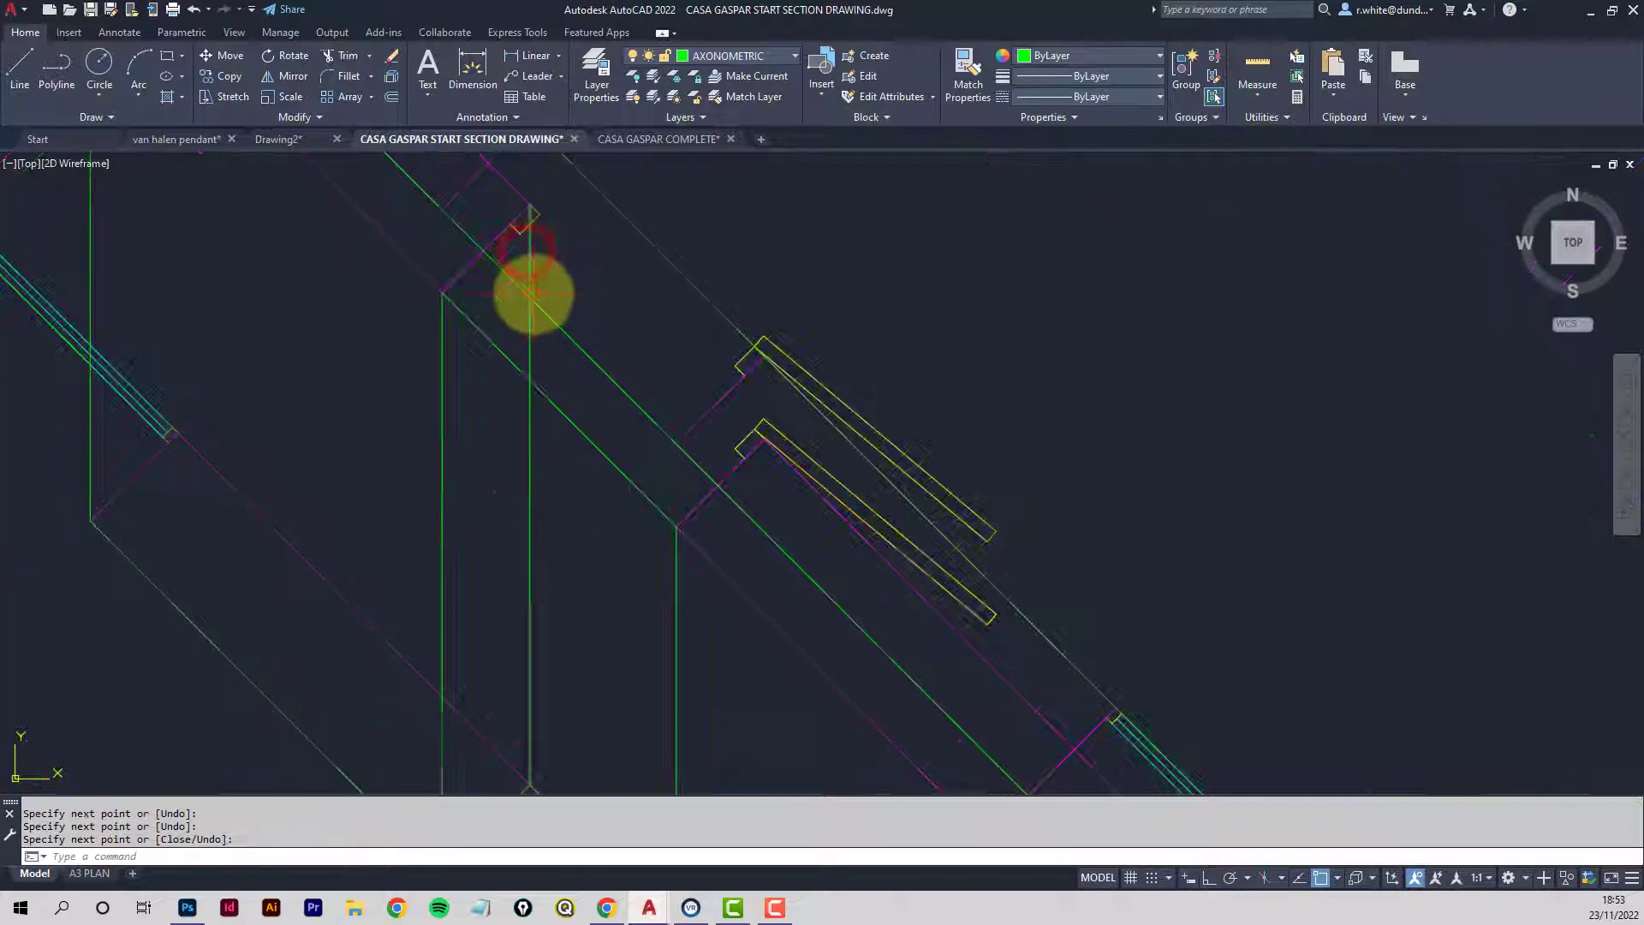
Shorten the jamb's inner vertical edge so it ends at the opening's top edge.
{"action": "left_click", "coordinate": [531, 327]}
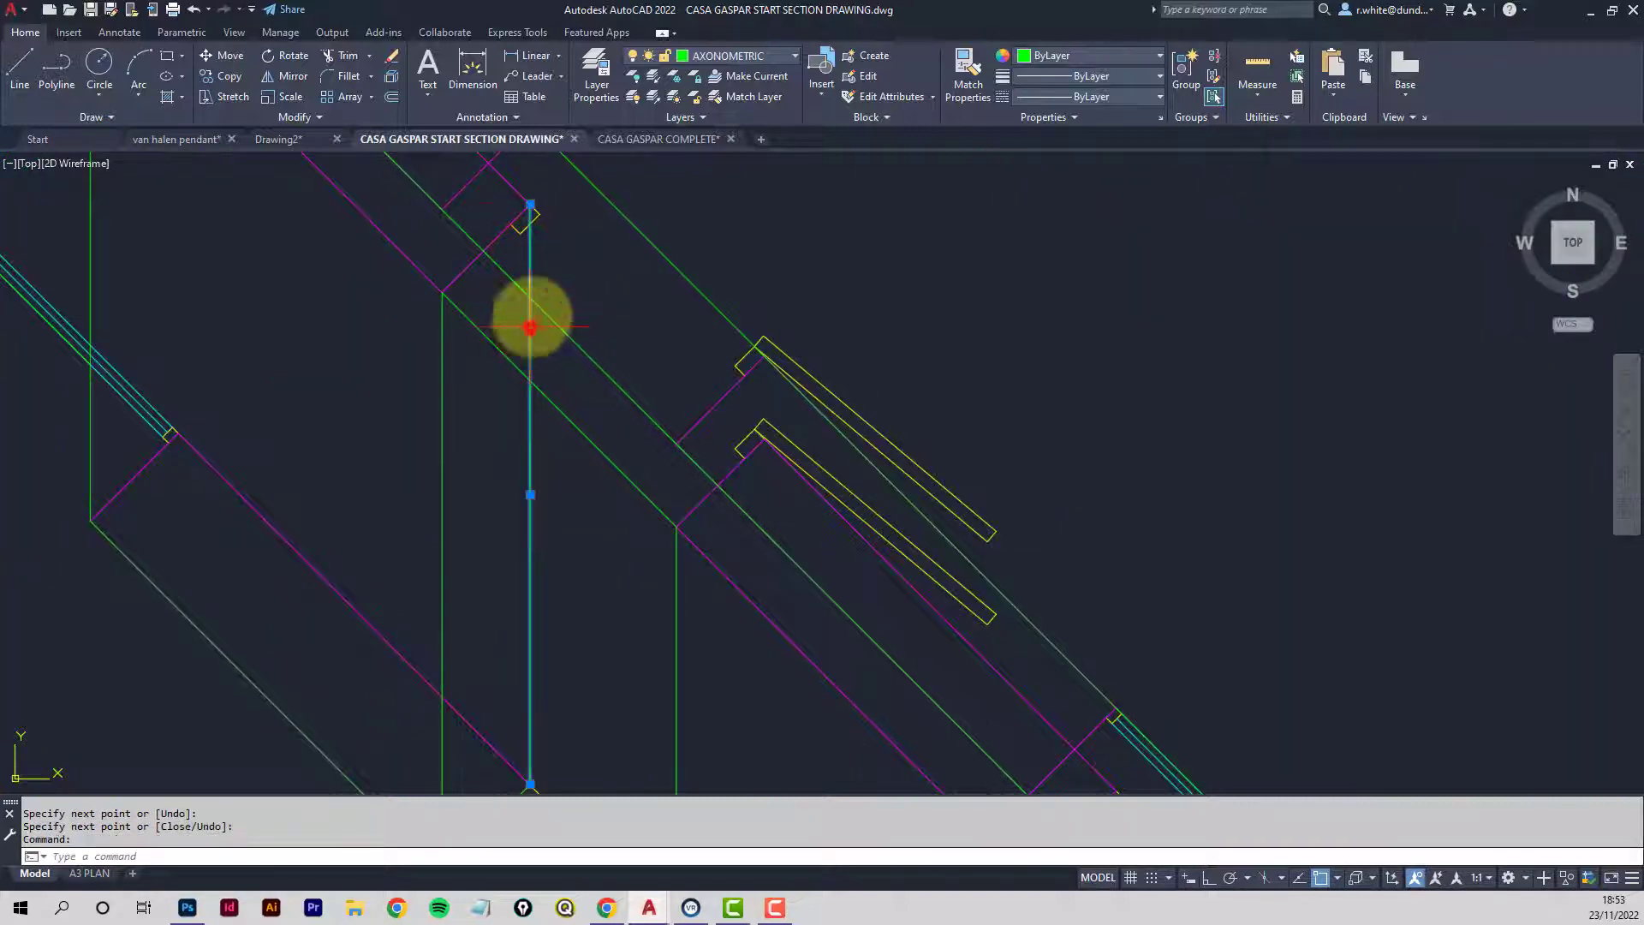
{"action": "left_click", "coordinate": [531, 204]}
{"action": "scroll", "coordinate": [533, 383], "scroll_direction": "down", "scroll_amount": 5}
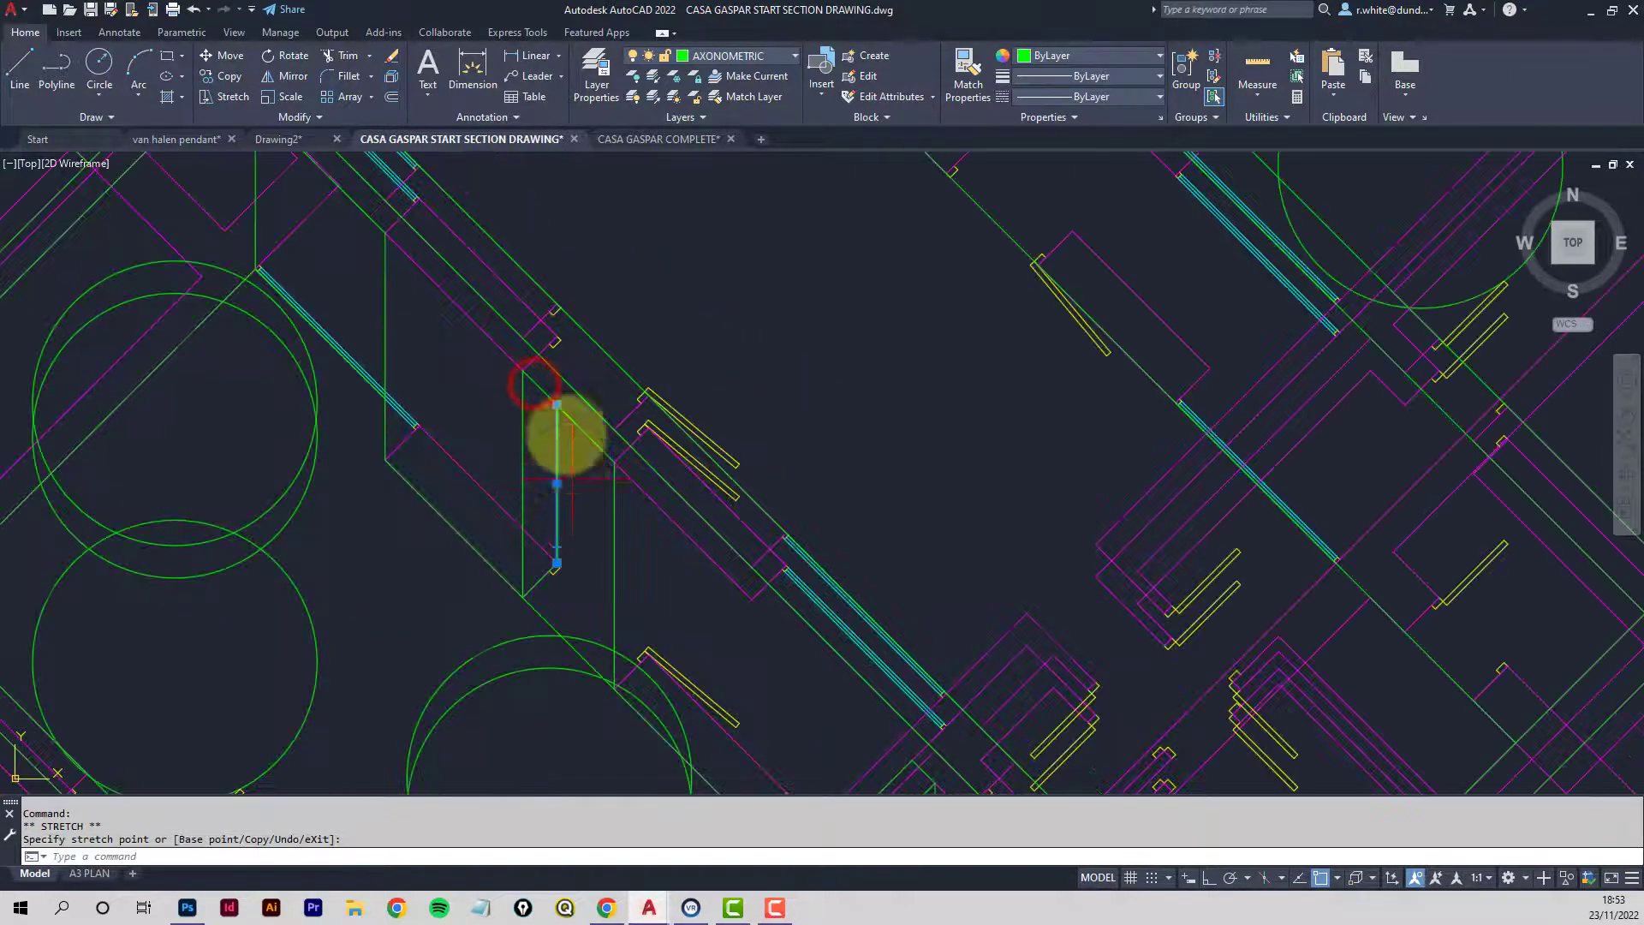
{"action": "key", "text": "Escape"}
{"action": "key", "text": "Escape"}
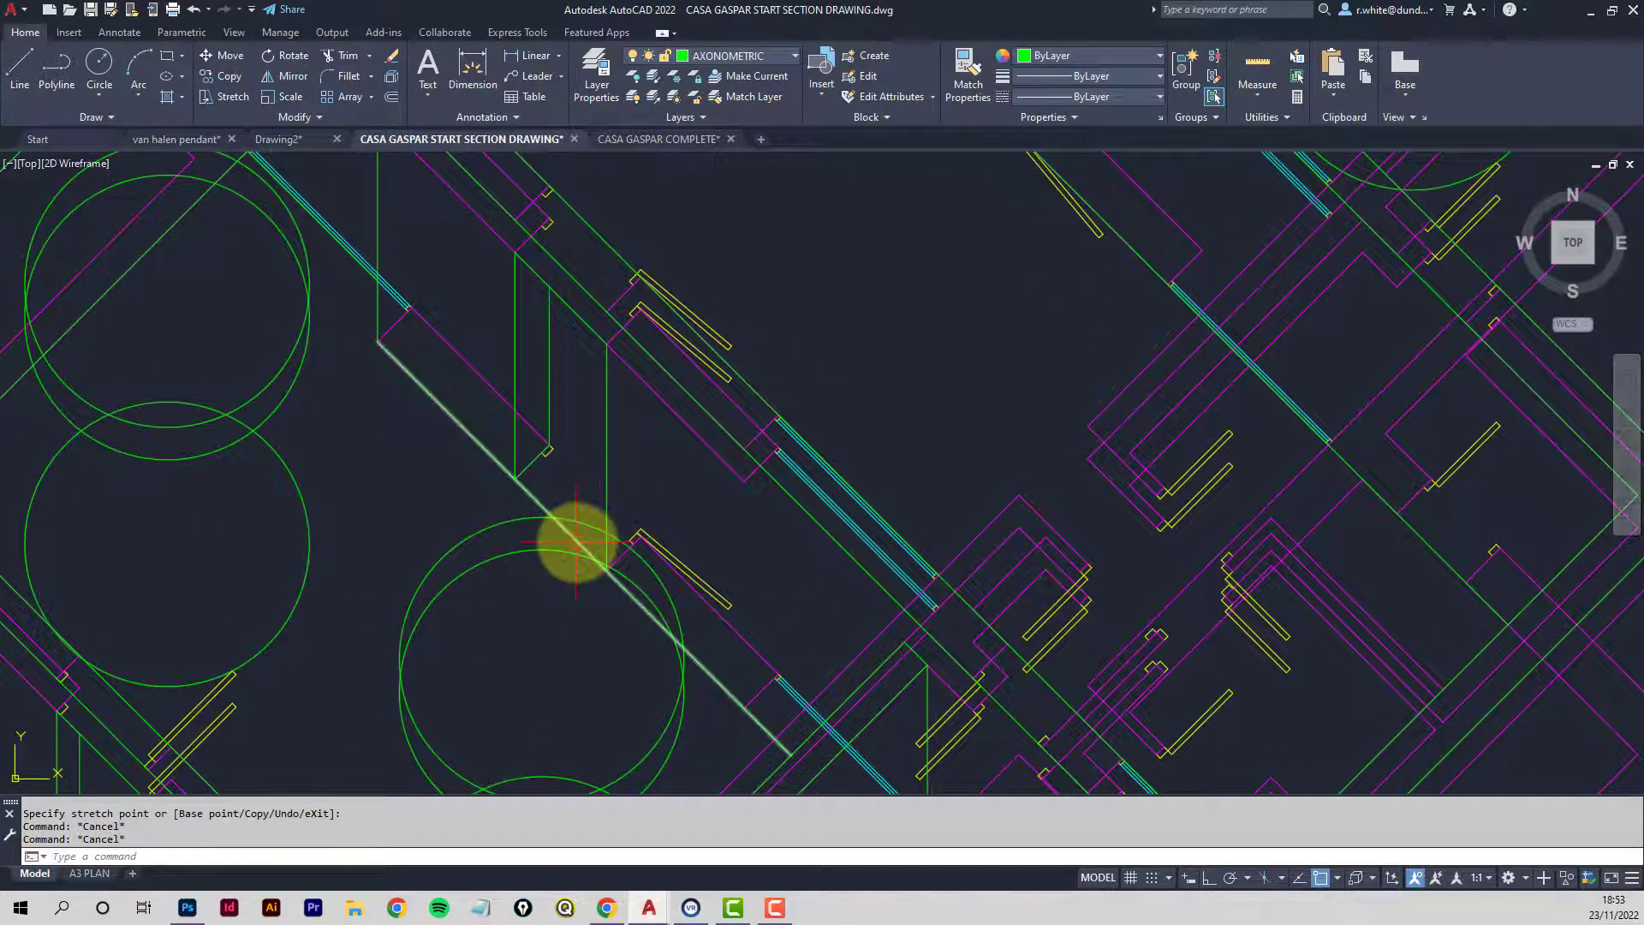
Trim away the inner wall's base line between the opening's two jambs, including the segments crossing the circles.
{"action": "scroll", "coordinate": [591, 544], "scroll_direction": "up", "scroll_amount": 2}
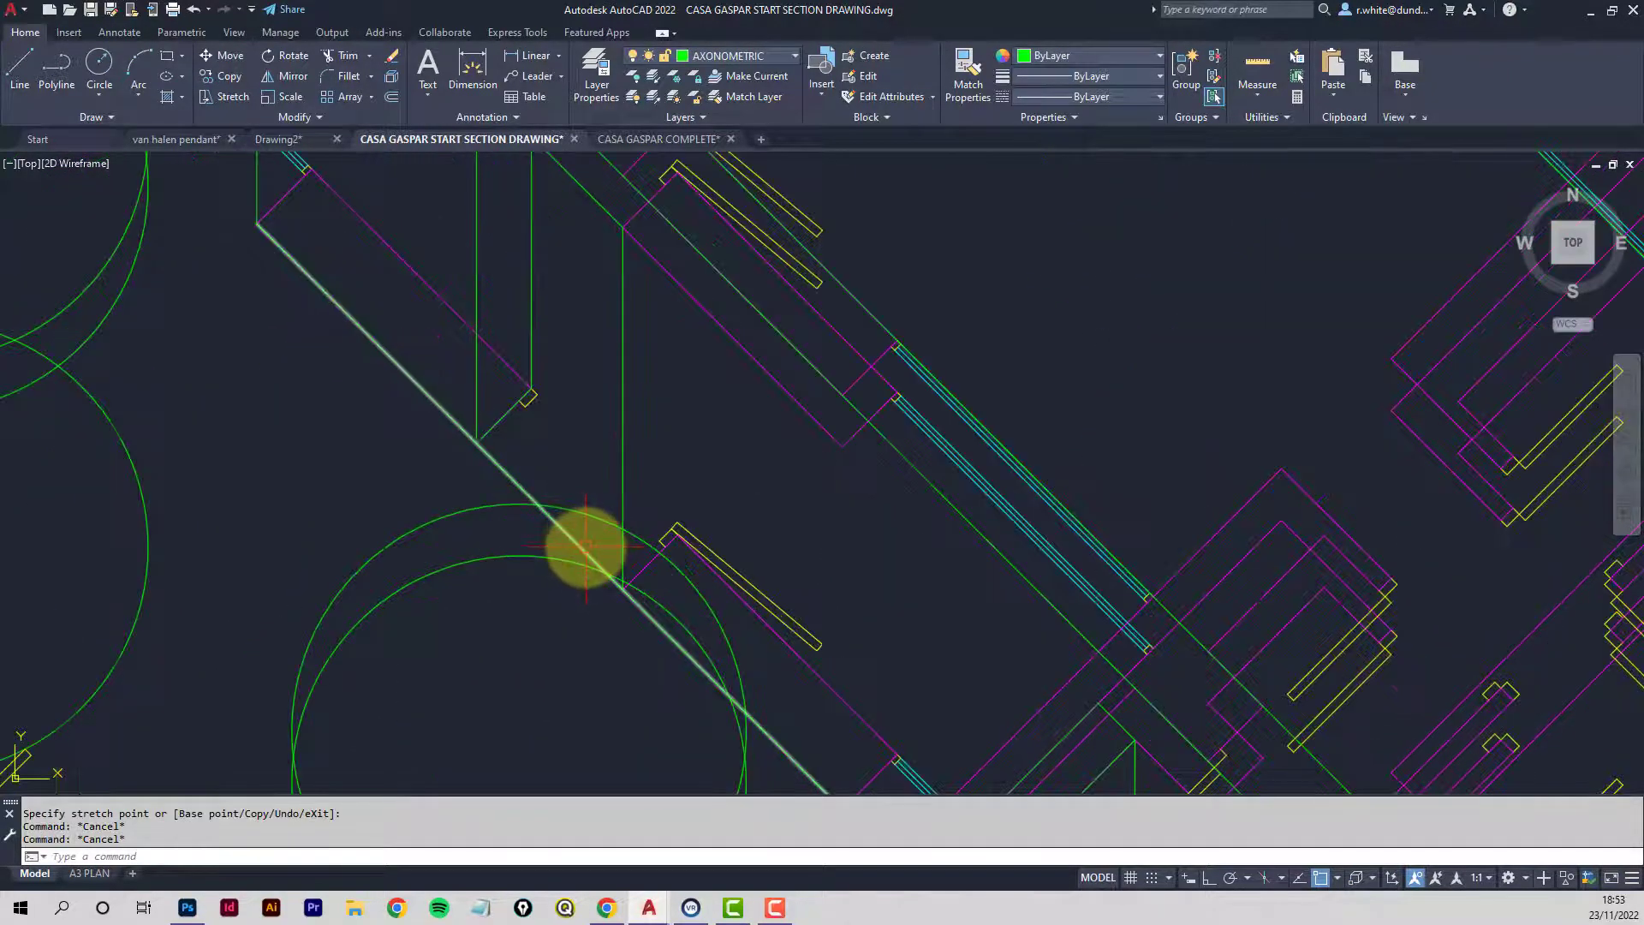
{"action": "left_click", "coordinate": [340, 56]}
{"action": "left_click", "coordinate": [600, 595]}
{"action": "scroll", "coordinate": [626, 566], "scroll_direction": "up", "scroll_amount": 3}
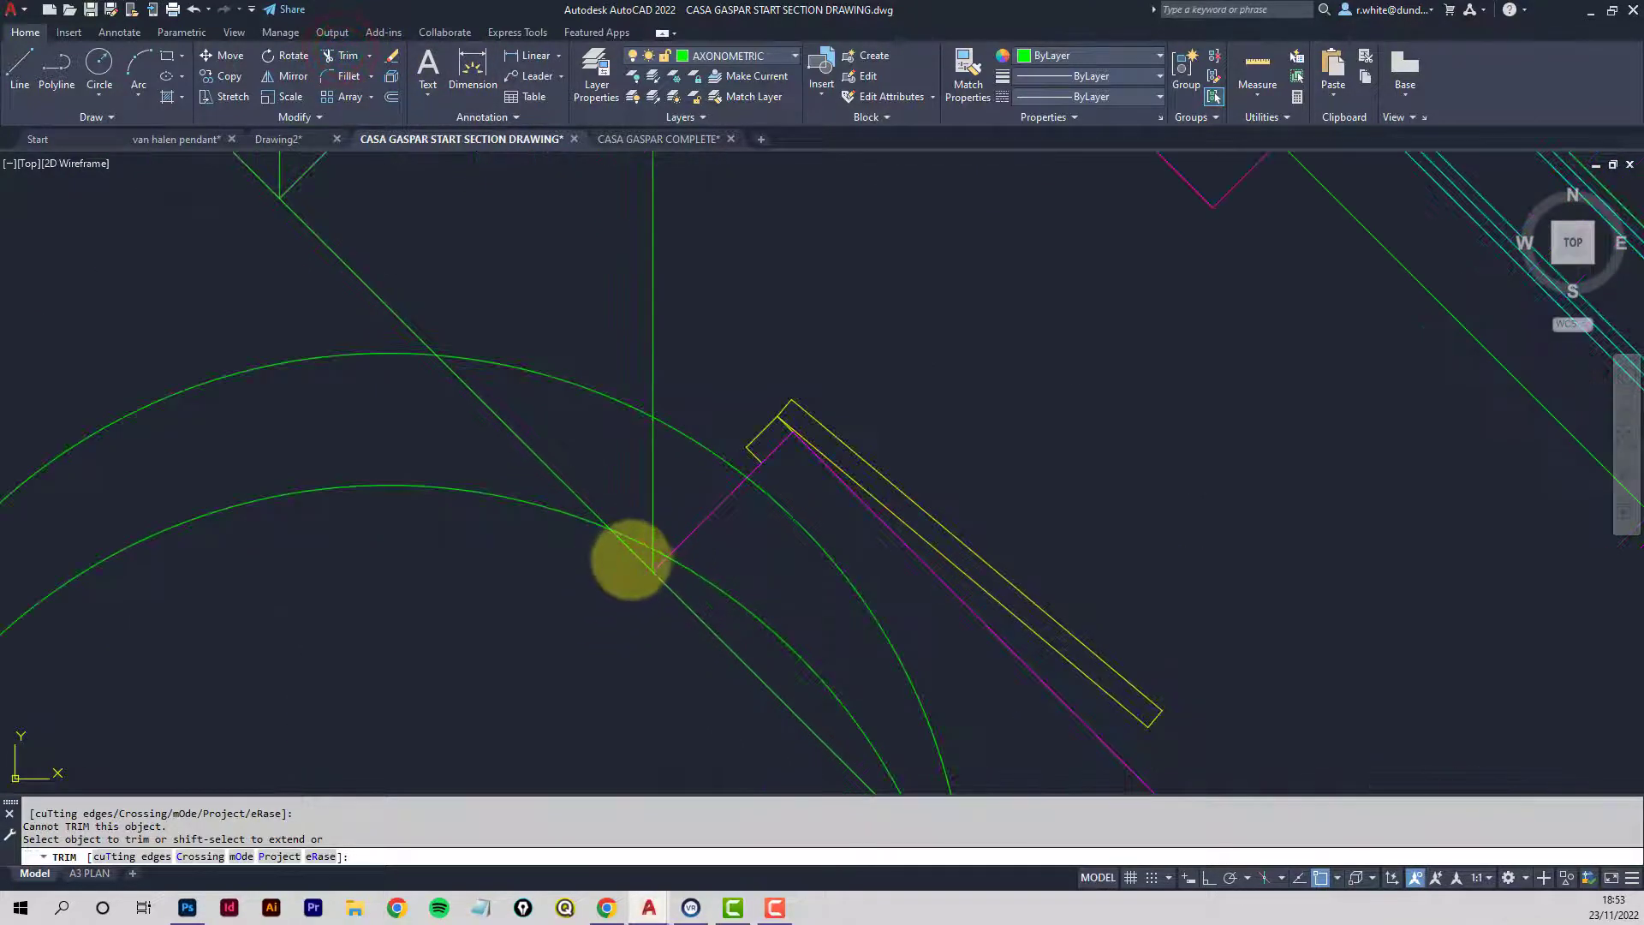
{"action": "left_click", "coordinate": [635, 554]}
{"action": "left_click", "coordinate": [561, 469]}
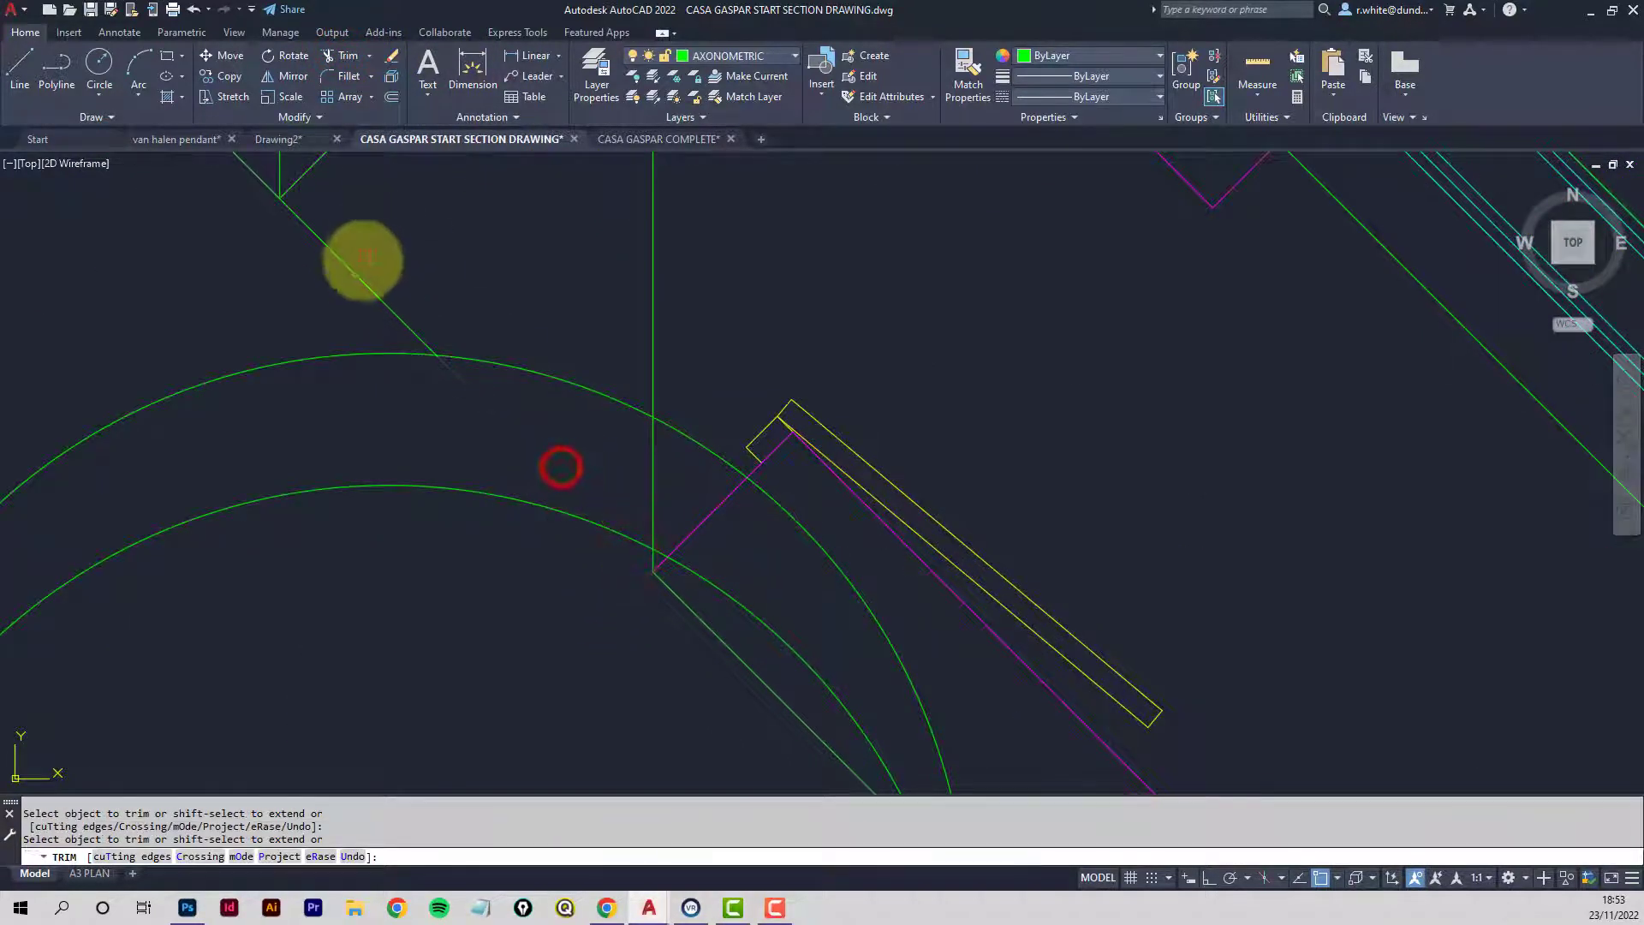
{"action": "left_click", "coordinate": [360, 272]}
{"action": "scroll", "coordinate": [411, 257], "scroll_direction": "down", "scroll_amount": 3}
{"action": "left_click", "coordinate": [570, 327]}
{"action": "middle_click_drag", "start_coordinate": [579, 344], "coordinate": [474, 418]}
{"action": "key", "text": "Escape"}
{"action": "key", "text": "Escape"}
{"action": "scroll", "coordinate": [518, 428], "scroll_direction": "down", "scroll_amount": 3}
{"action": "scroll", "coordinate": [518, 437], "scroll_direction": "up", "scroll_amount": 1}
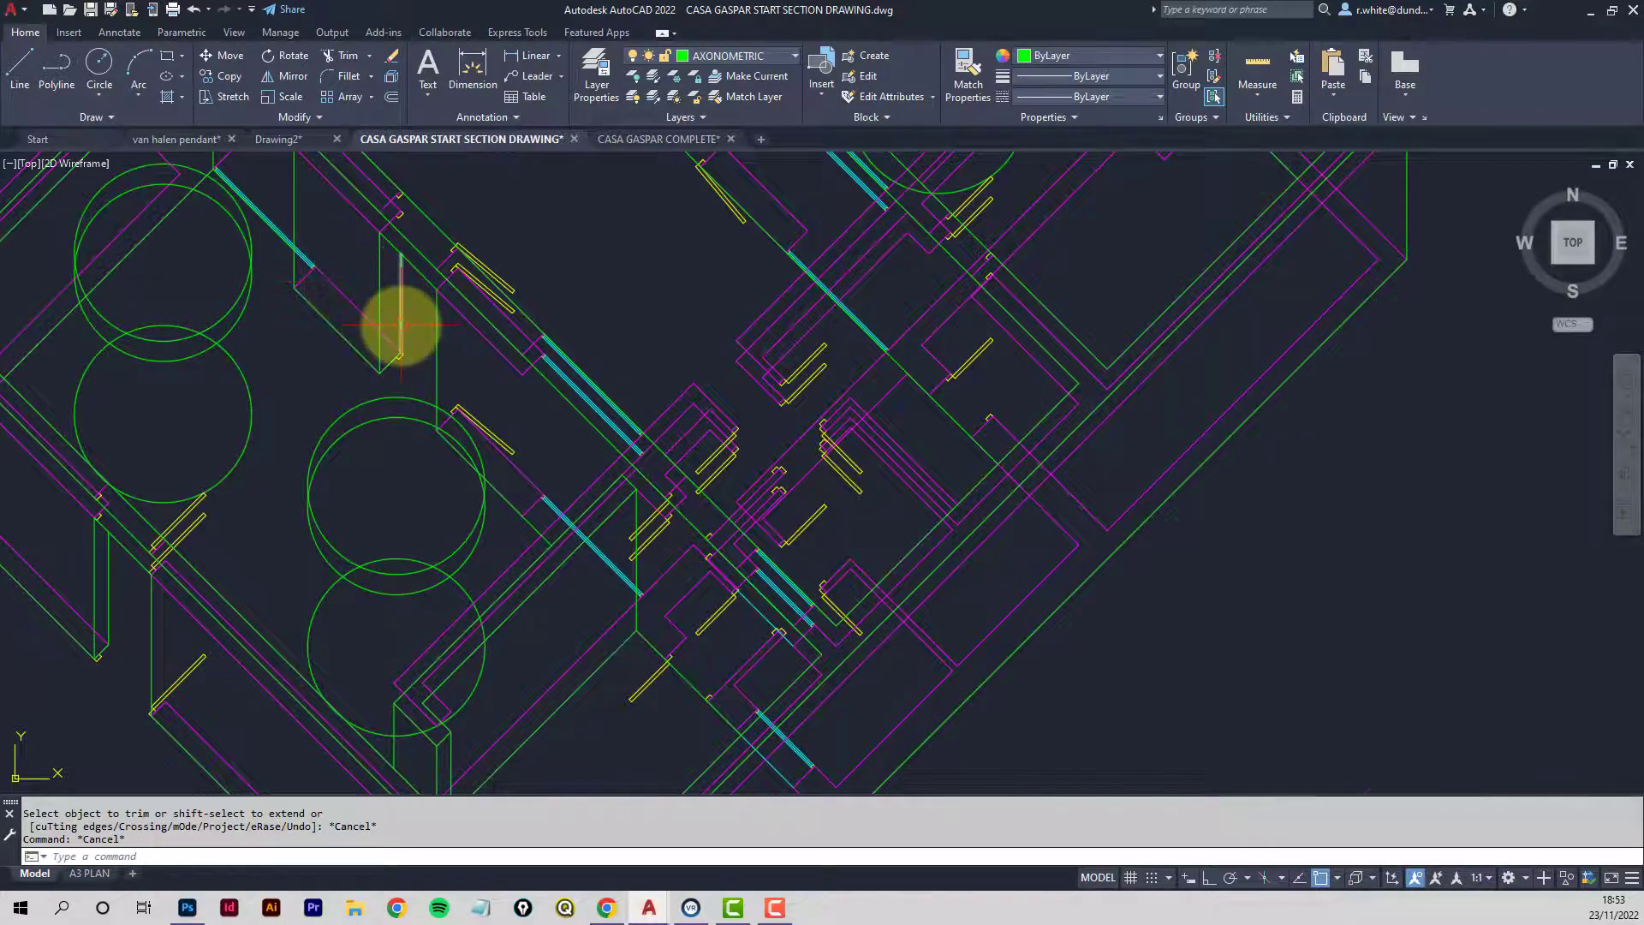
Copy the opening's two jamb edges, reveal line and top edge from the jamb's base corner to the start of the glazed opening further along the wall.
{"action": "scroll", "coordinate": [399, 308], "scroll_direction": "up", "scroll_amount": 2}
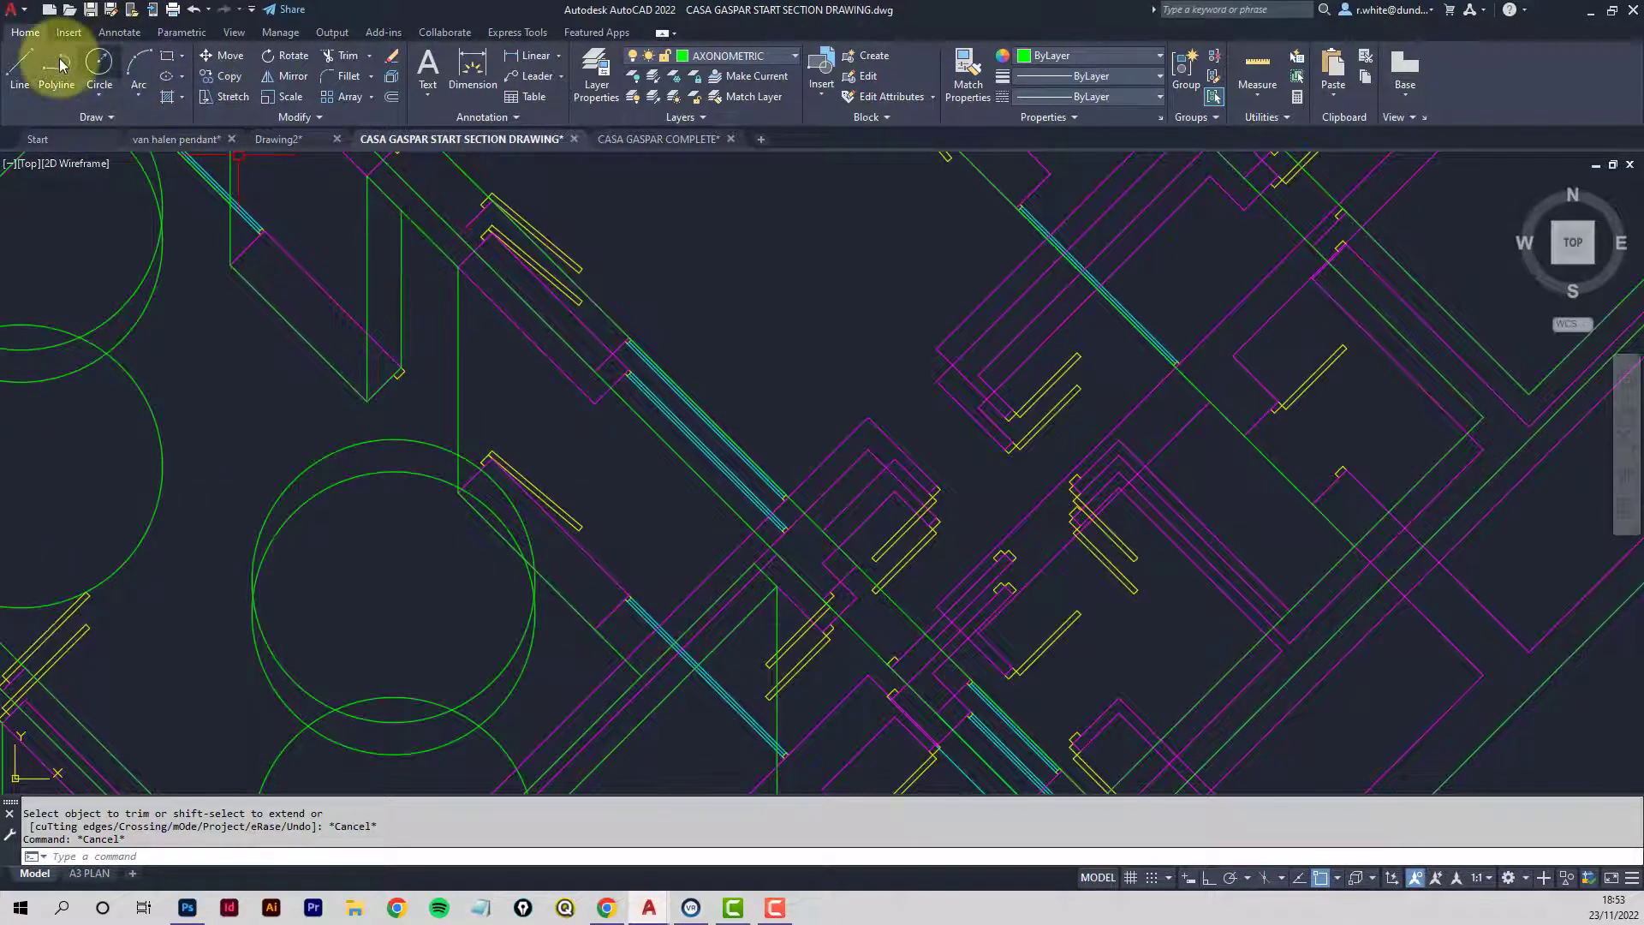
{"action": "left_click", "coordinate": [227, 77]}
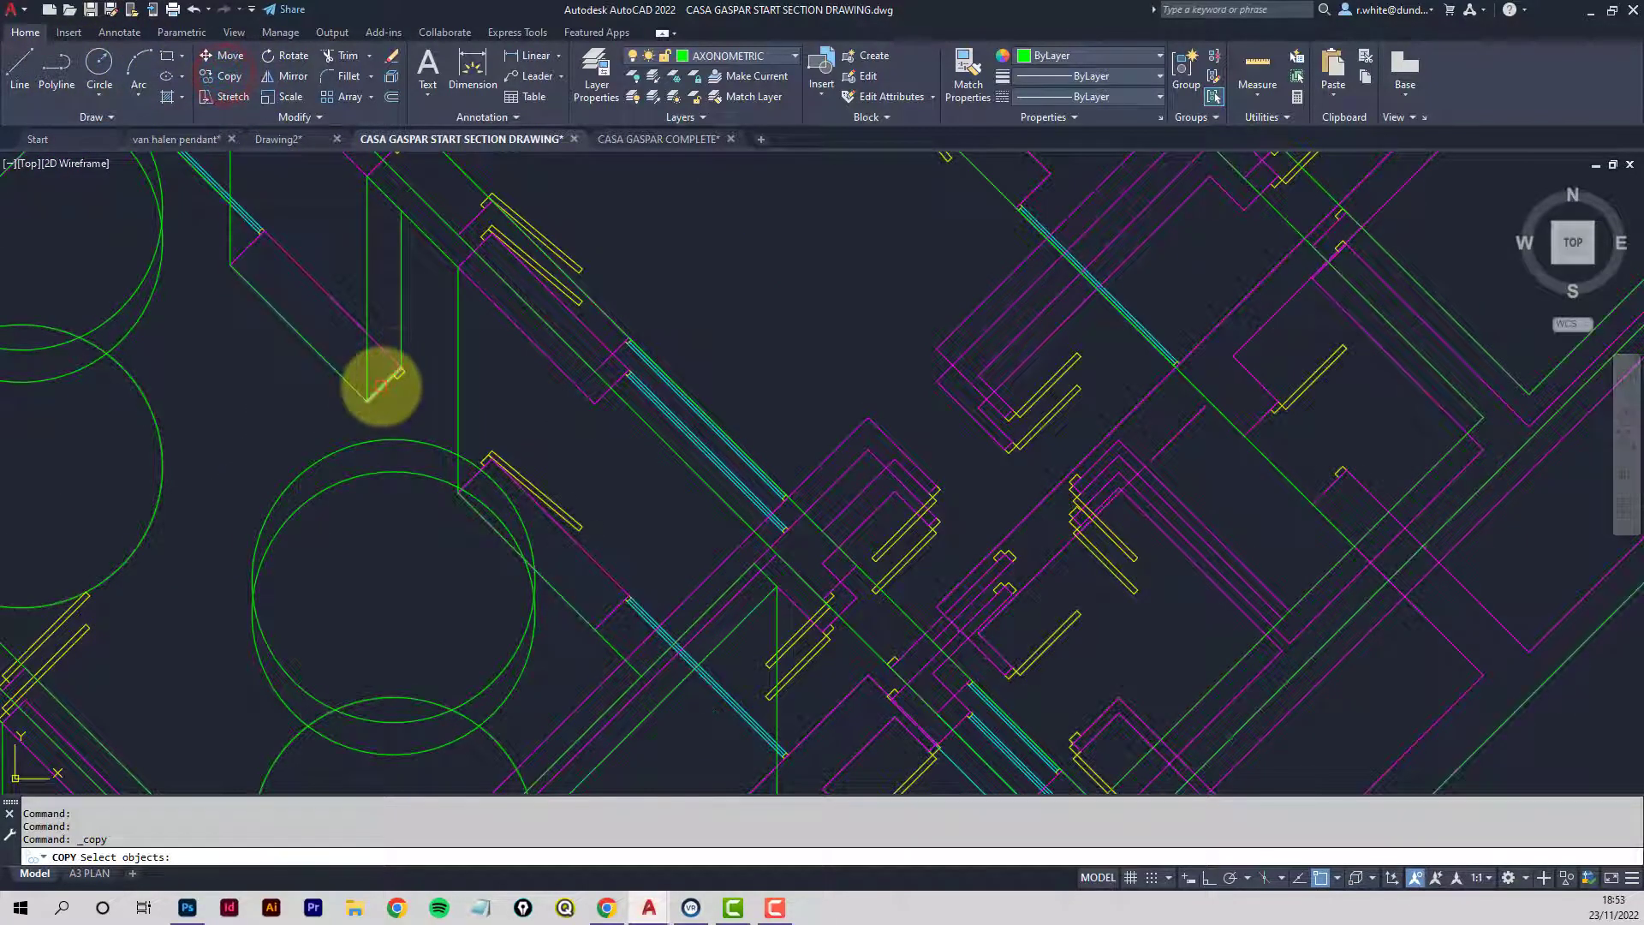
{"action": "left_click", "coordinate": [366, 361]}
{"action": "left_click", "coordinate": [402, 300]}
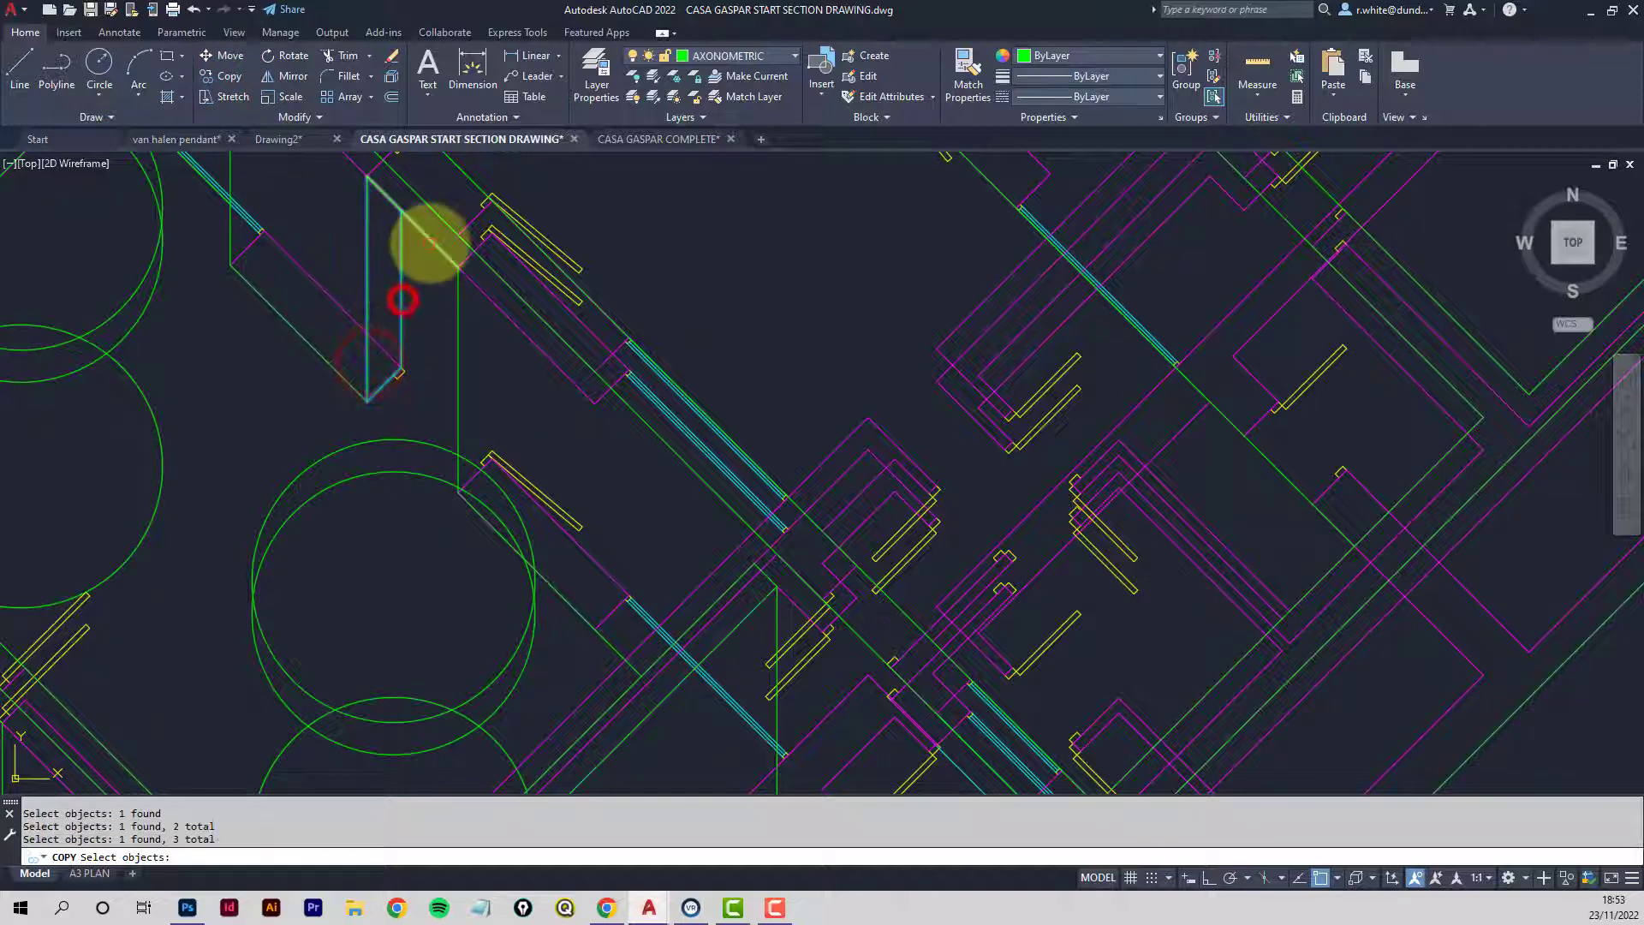
{"action": "left_click", "coordinate": [429, 245]}
{"action": "key", "text": "Return"}
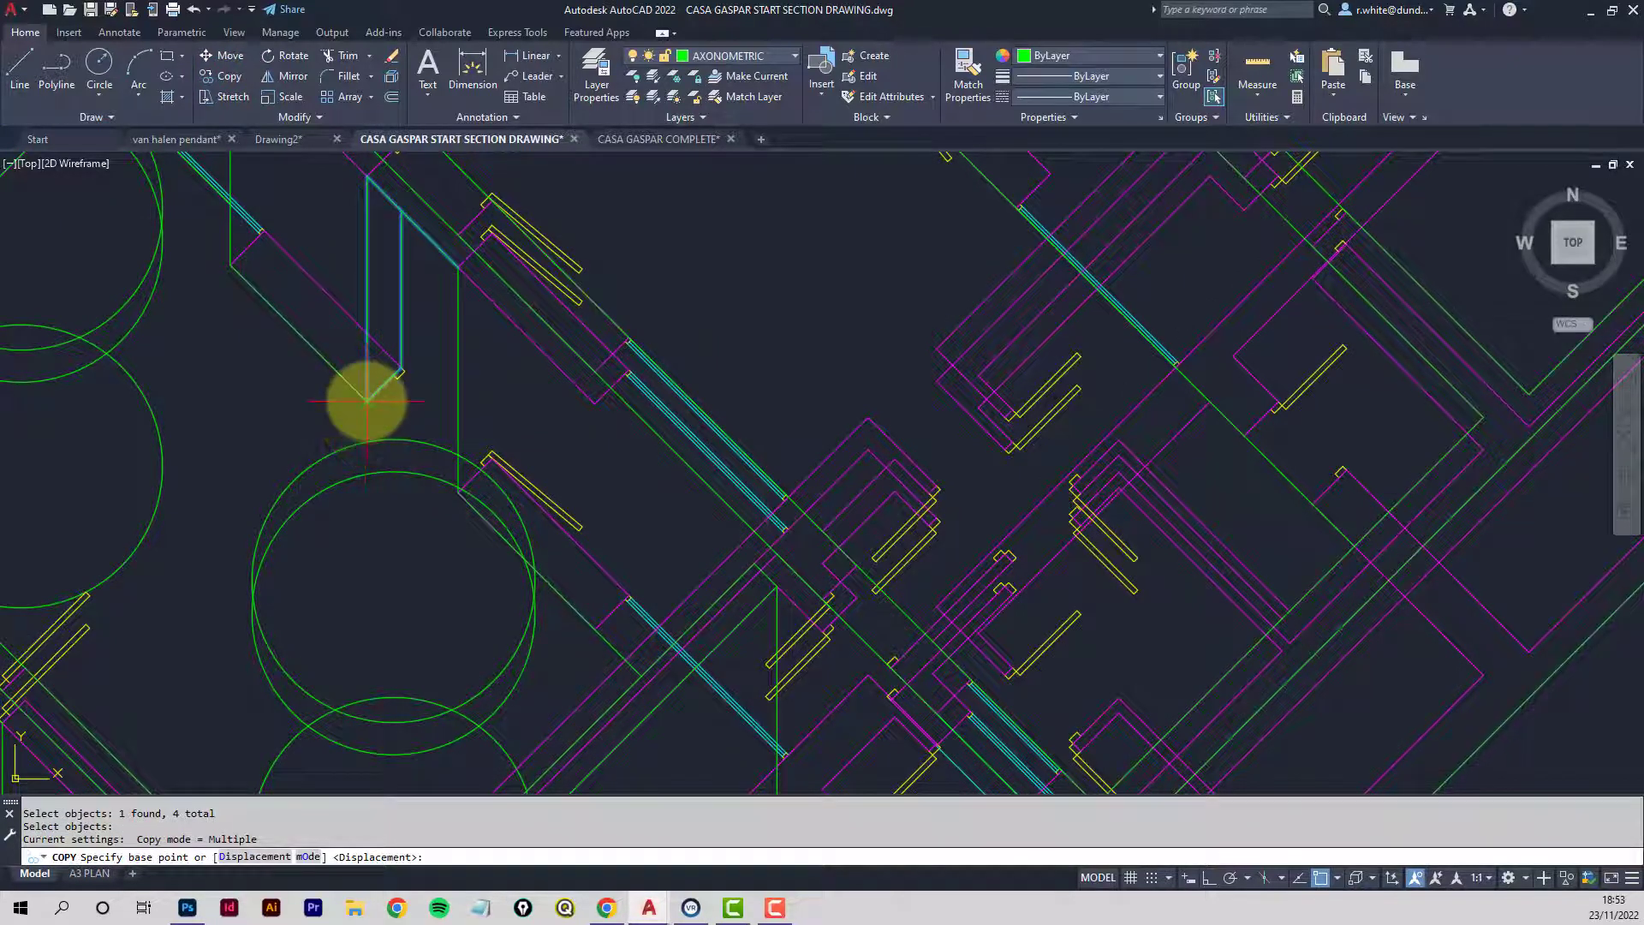
{"action": "left_click", "coordinate": [367, 401]}
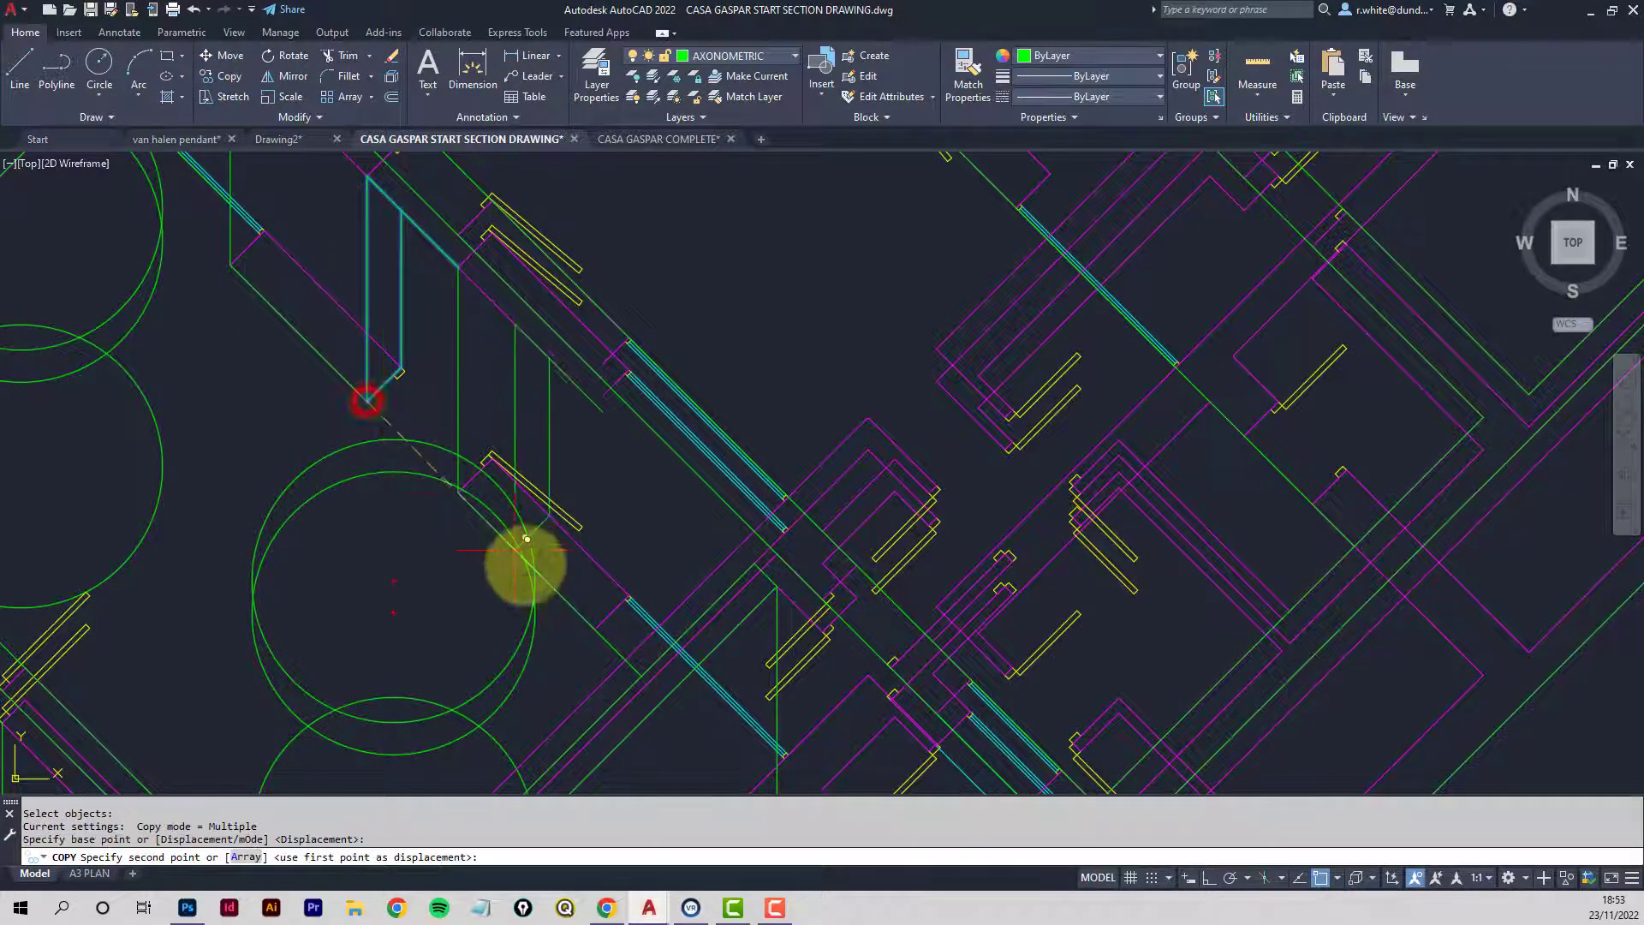
{"action": "left_click", "coordinate": [599, 625]}
{"action": "key", "text": "Return"}
{"action": "scroll", "coordinate": [642, 582], "scroll_direction": "up", "scroll_amount": 3}
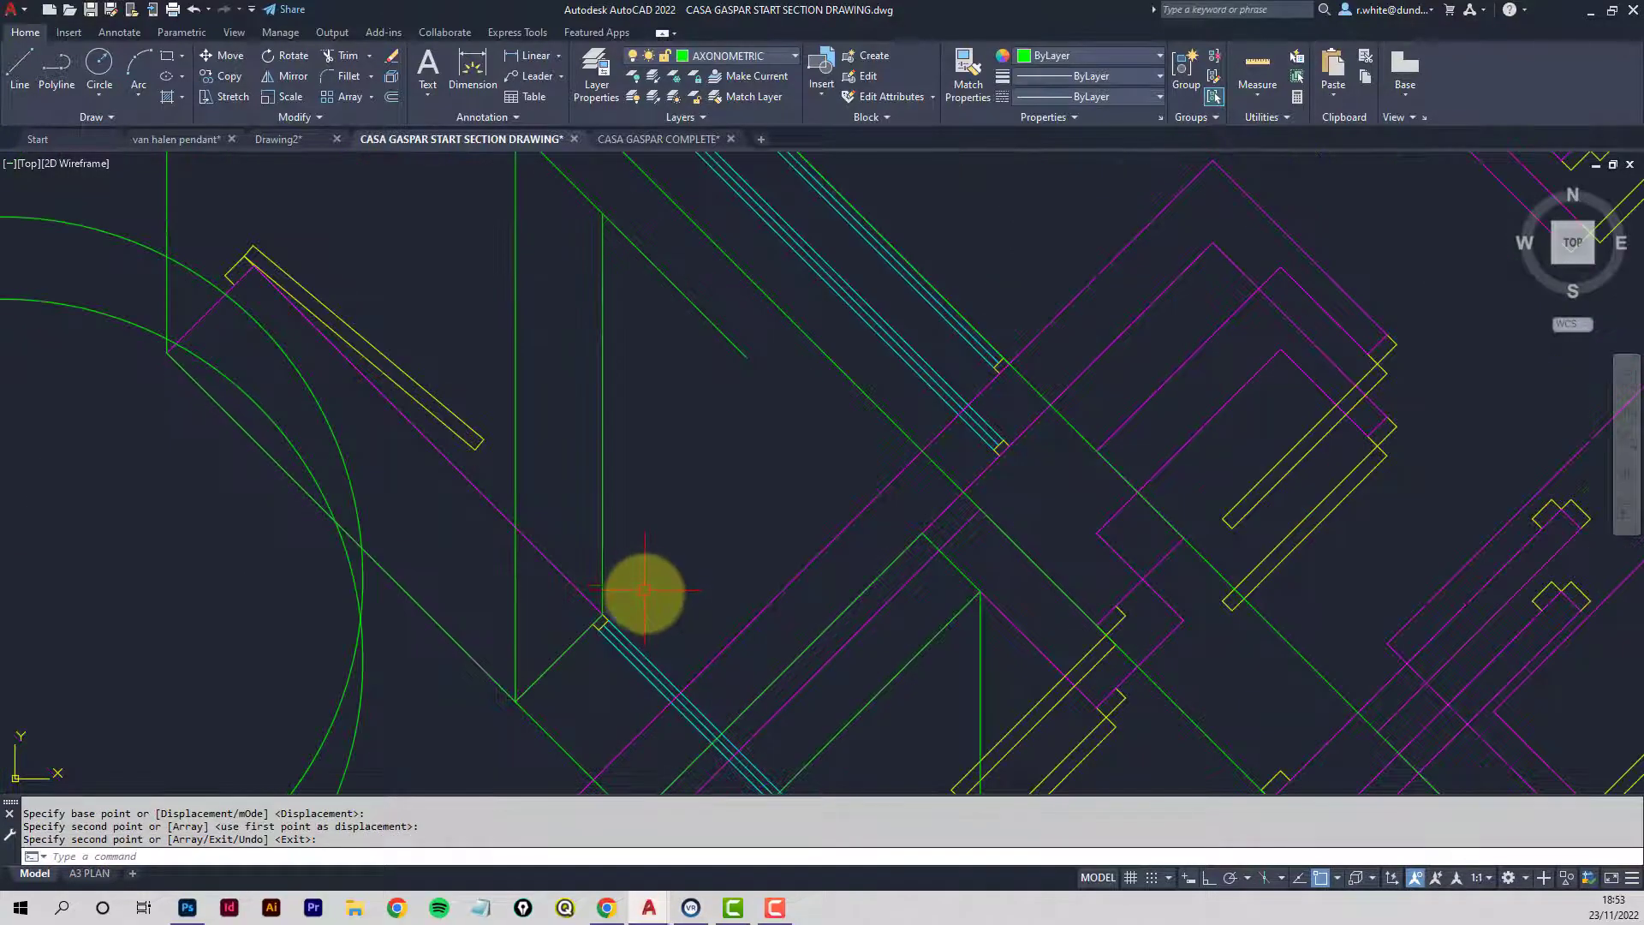
{"action": "middle_click_drag", "start_coordinate": [643, 588], "coordinate": [625, 569]}
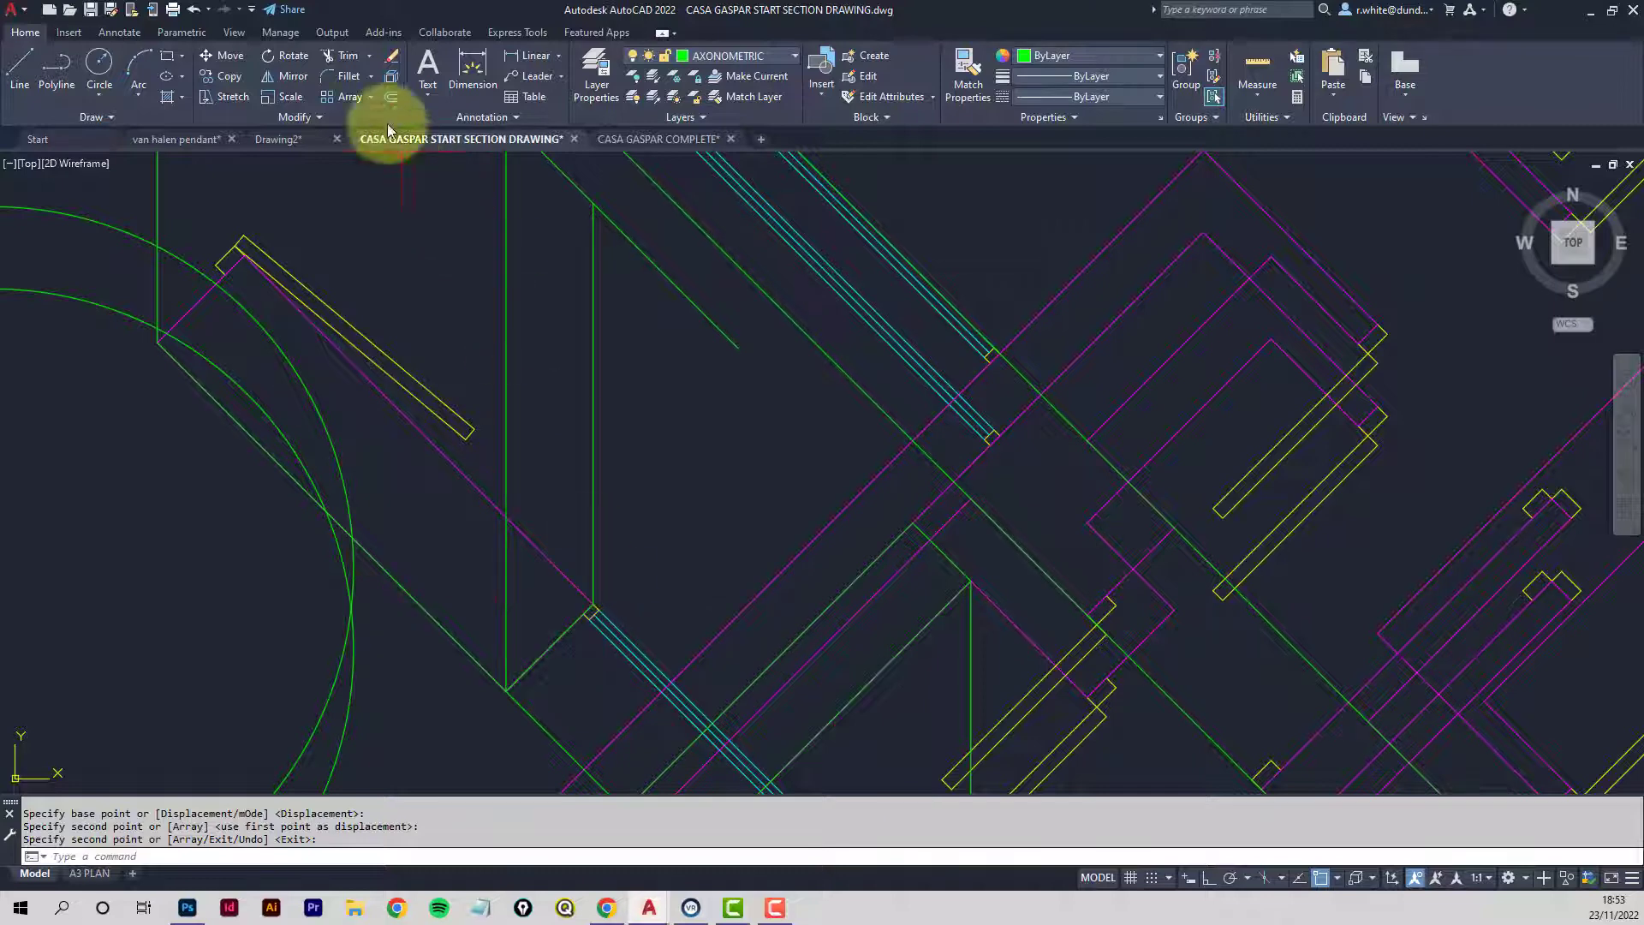
Move the copied inner vertical edge onto the outer corner of the window frame at the reveal.
{"action": "left_click", "coordinate": [223, 56]}
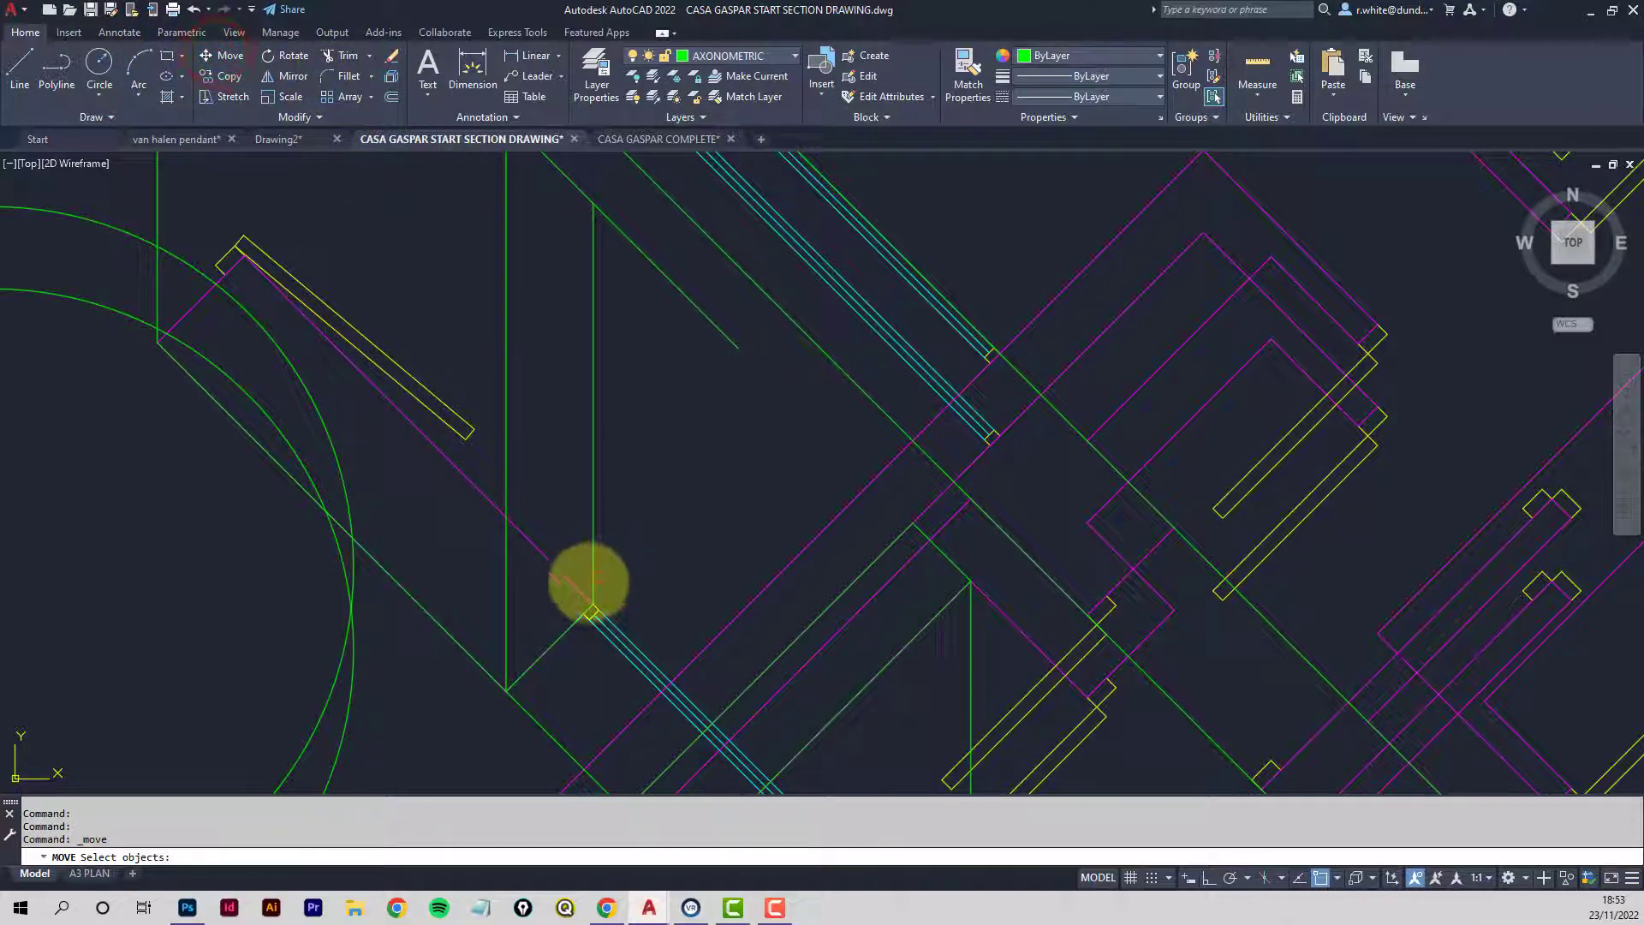
{"action": "left_click", "coordinate": [597, 597]}
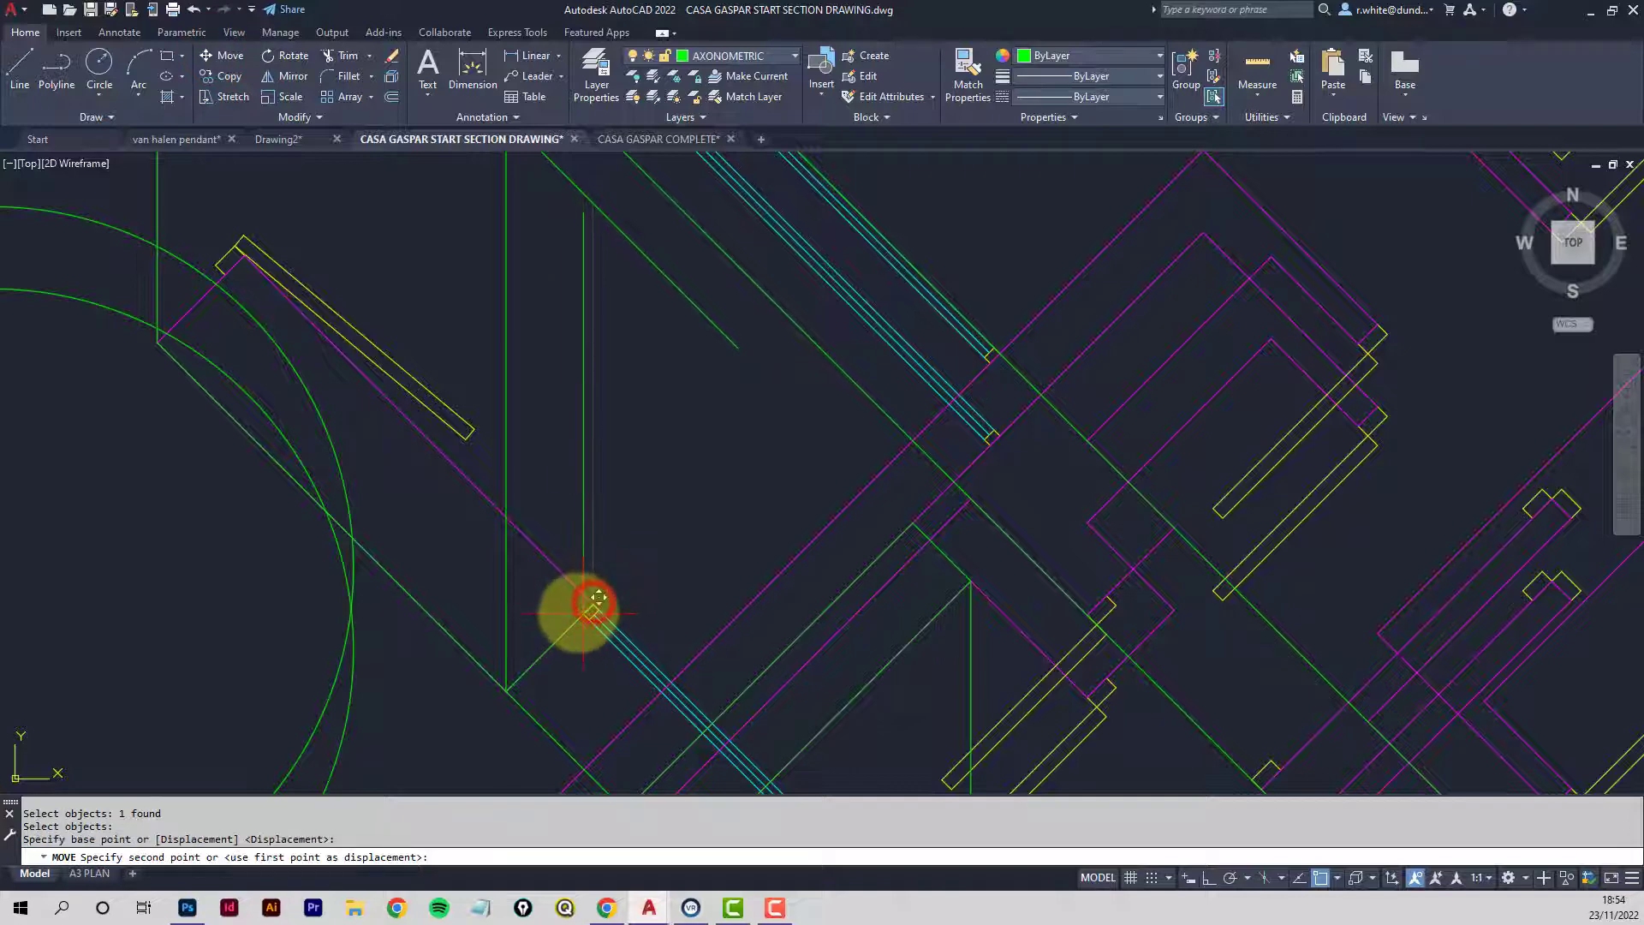
{"action": "scroll", "coordinate": [631, 500], "scroll_direction": "down", "scroll_amount": 2}
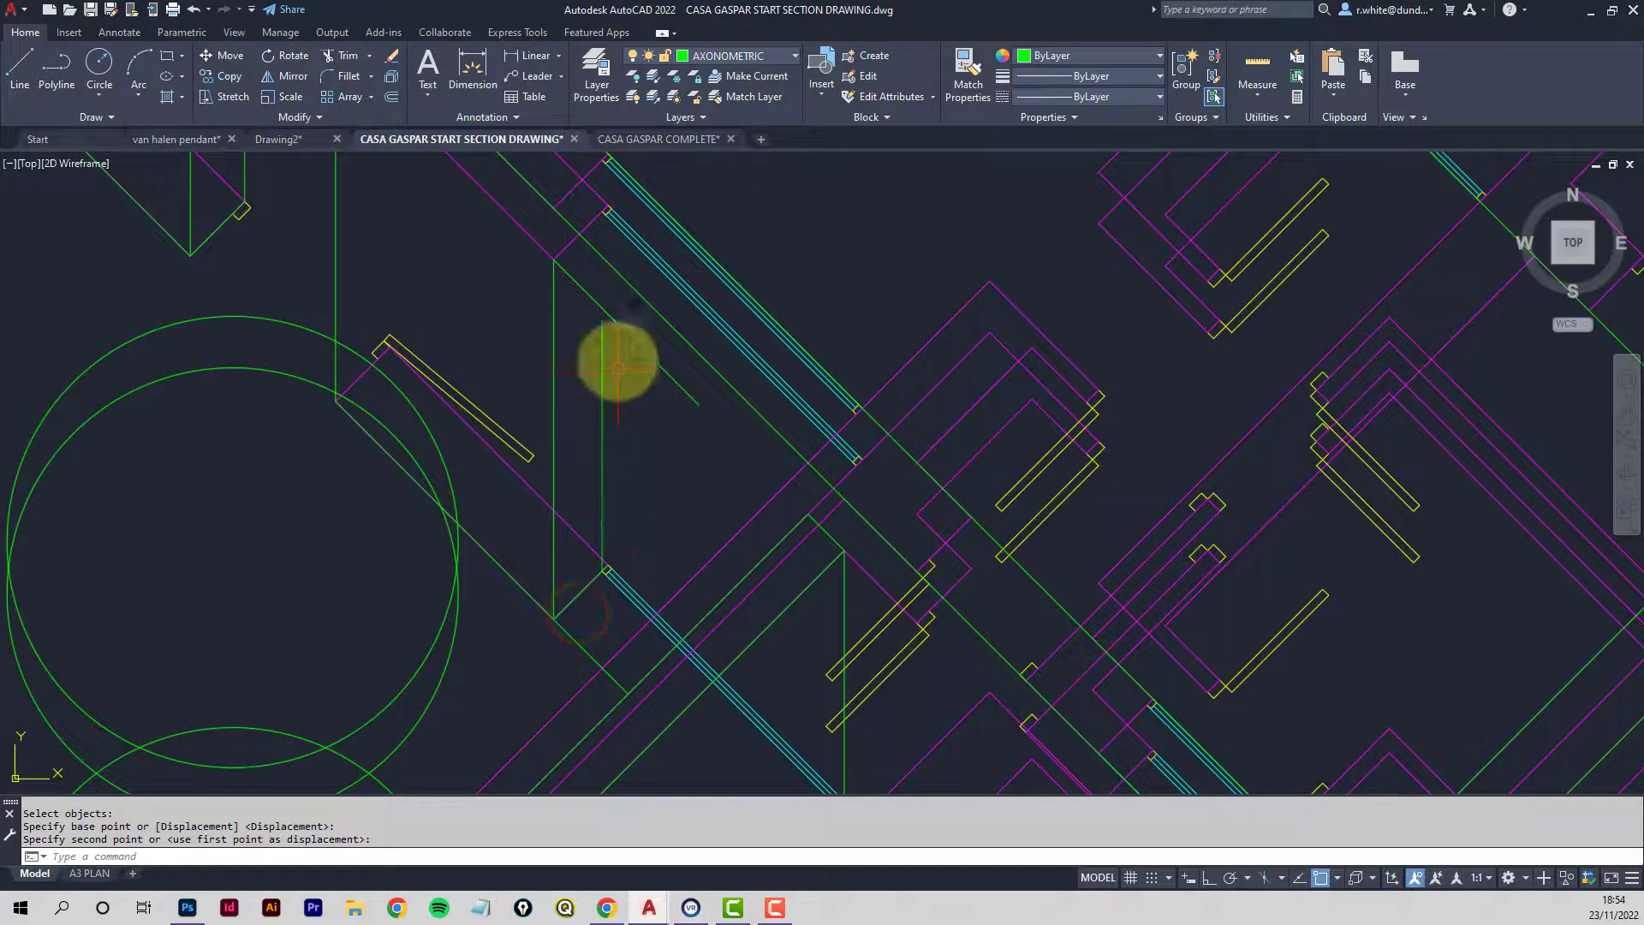
{"action": "key", "text": "Escape"}
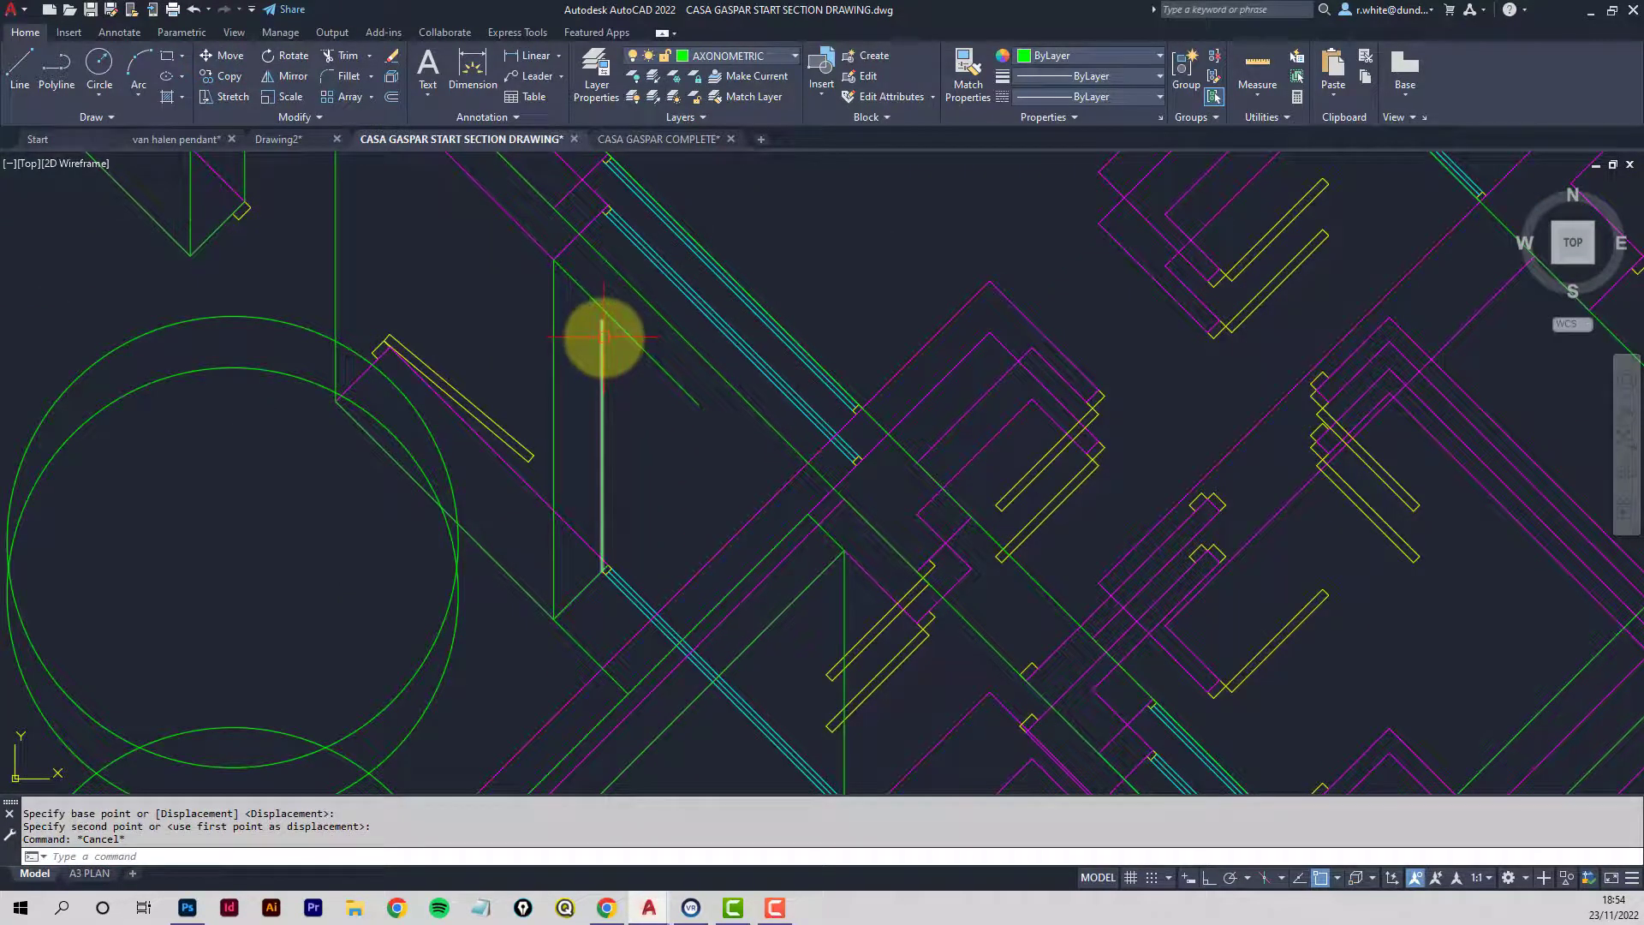
Extend the moved vertical edge up to the opening's top edge, and extend that top edge along the wall to the partition.
{"action": "type", "text": "ex"}
{"action": "key", "text": "Return"}
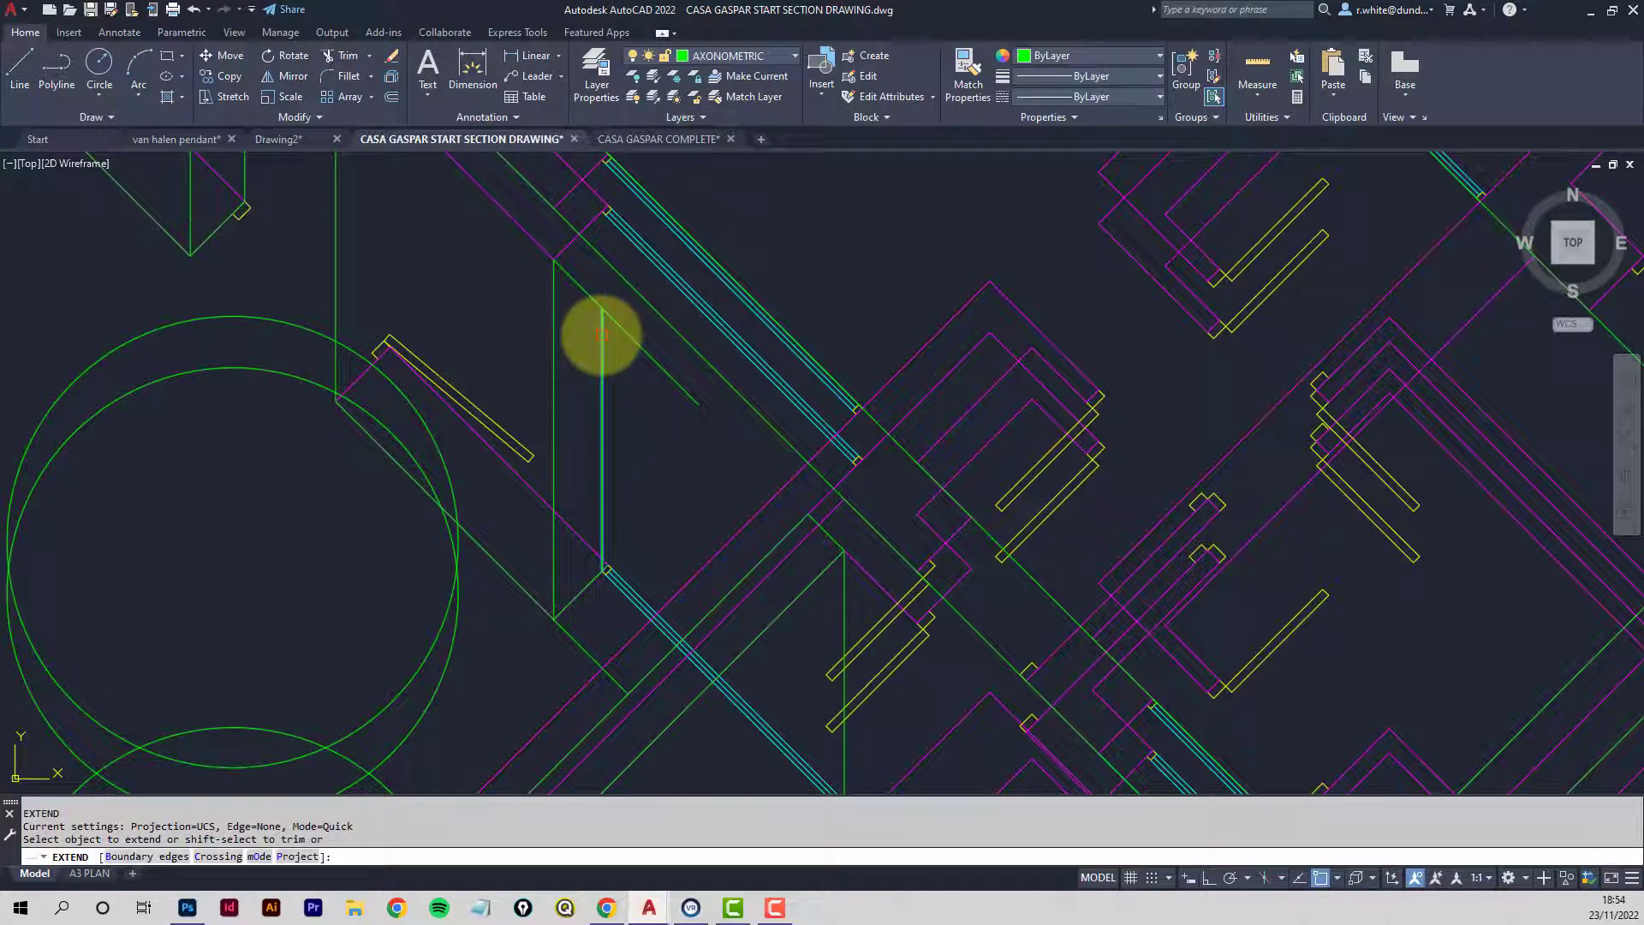
{"action": "left_click", "coordinate": [601, 335]}
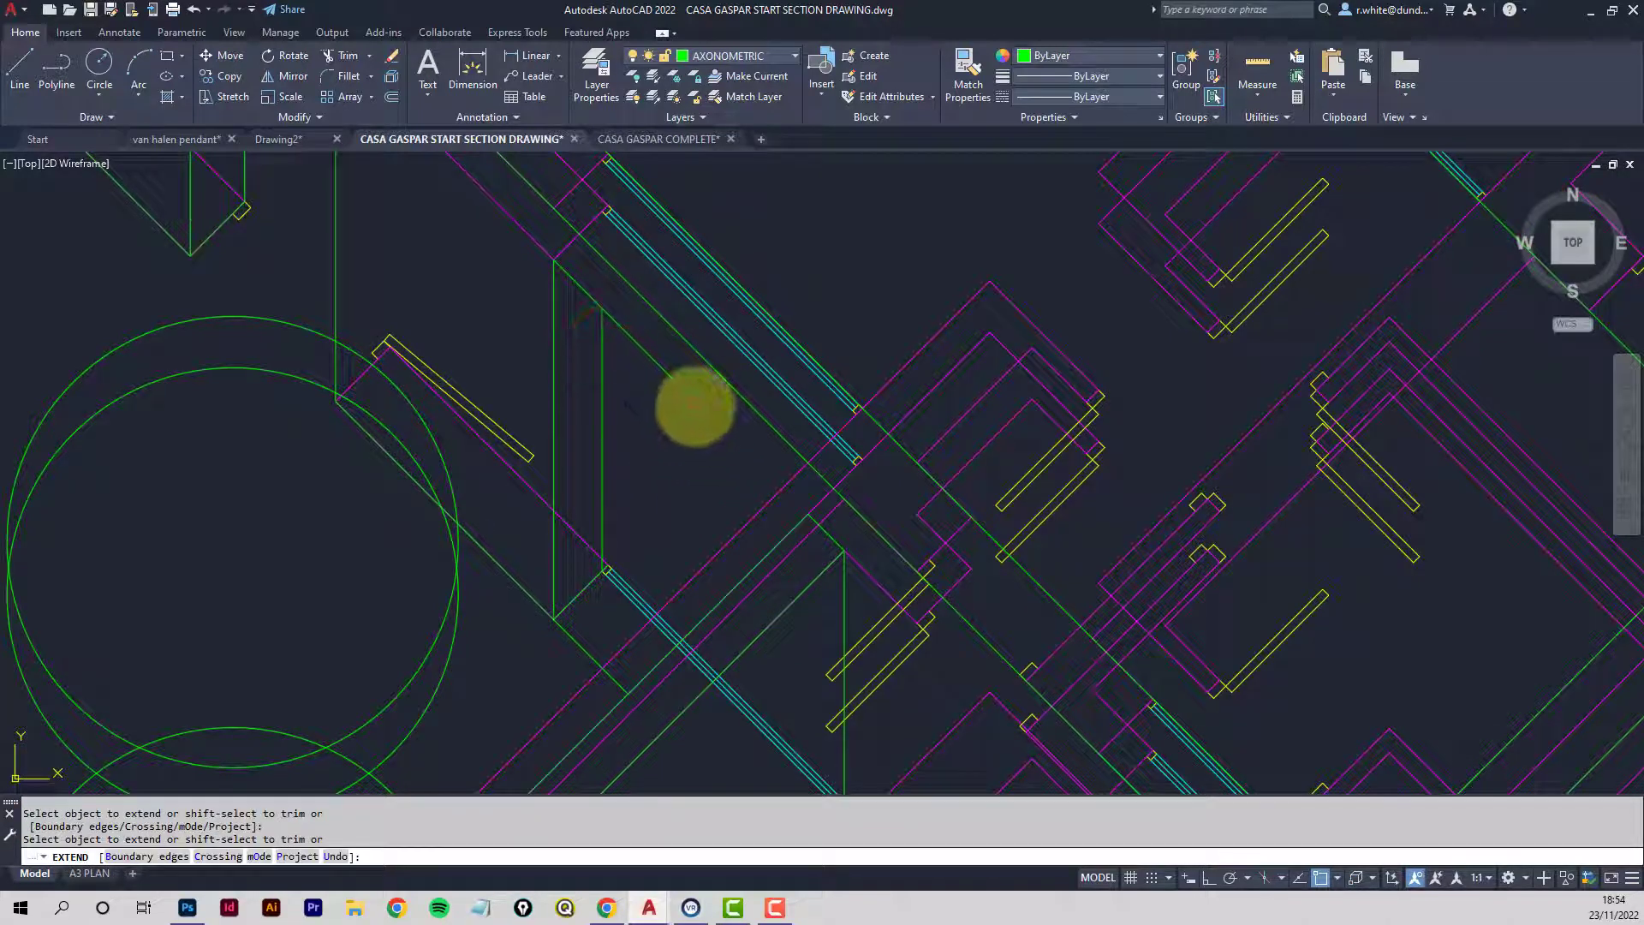
{"action": "left_click", "coordinate": [691, 394]}
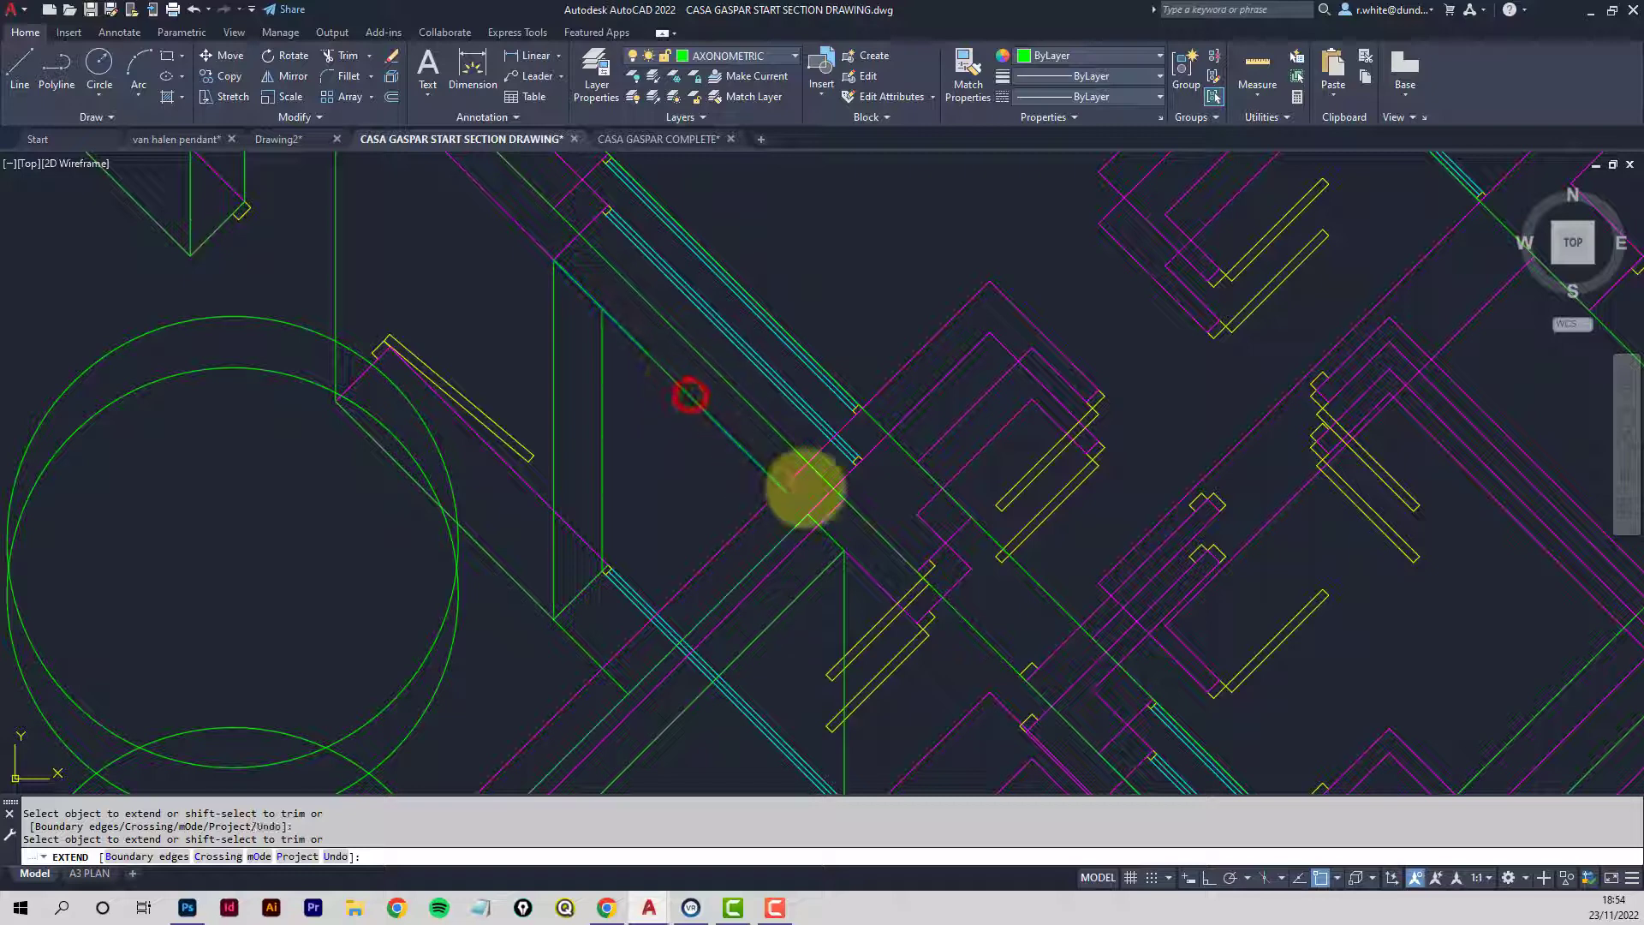
{"action": "left_click", "coordinate": [771, 475]}
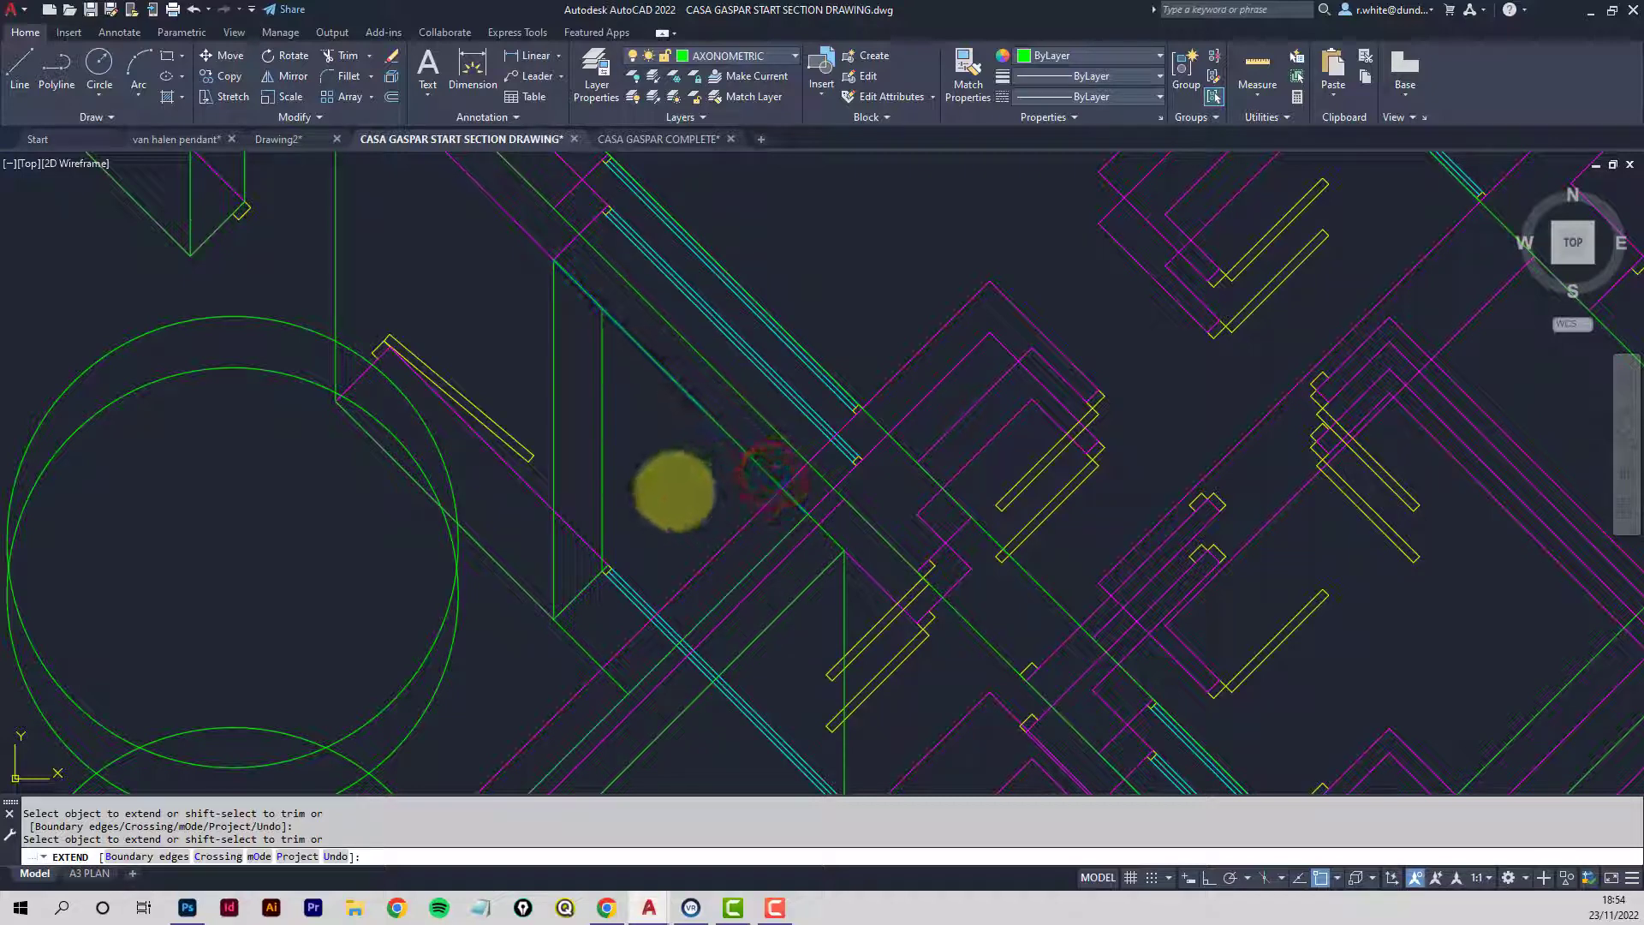
{"action": "key", "text": "Escape"}
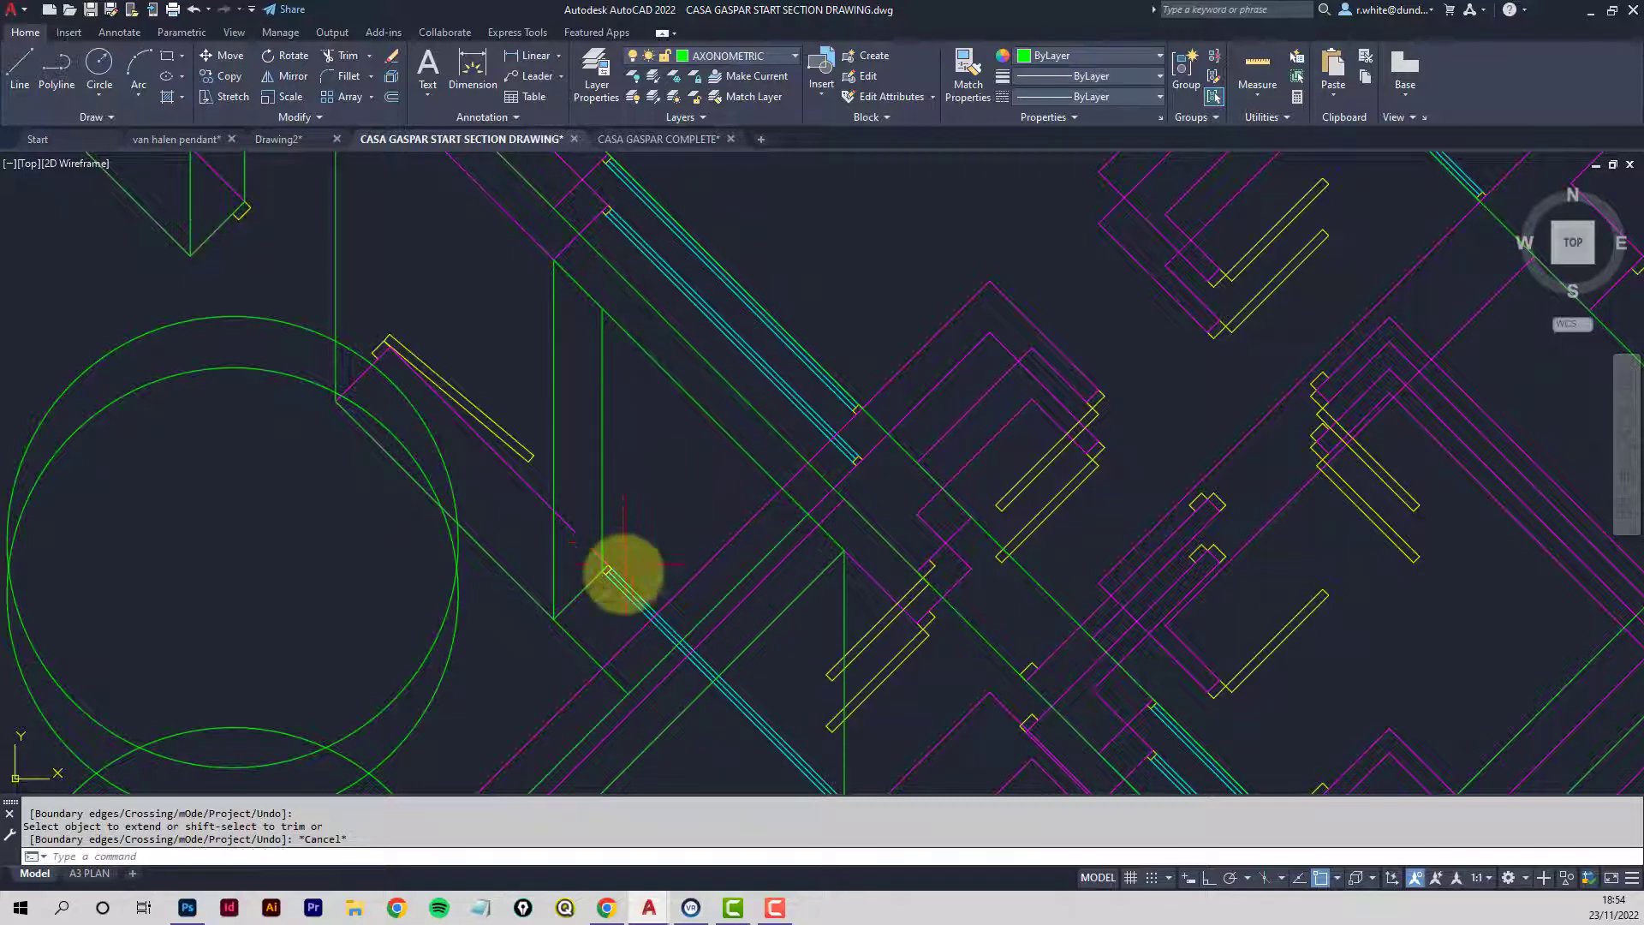
Shorten the inner wall's base line so it ends at the glazed opening's jamb corner.
{"action": "left_click", "coordinate": [572, 641]}
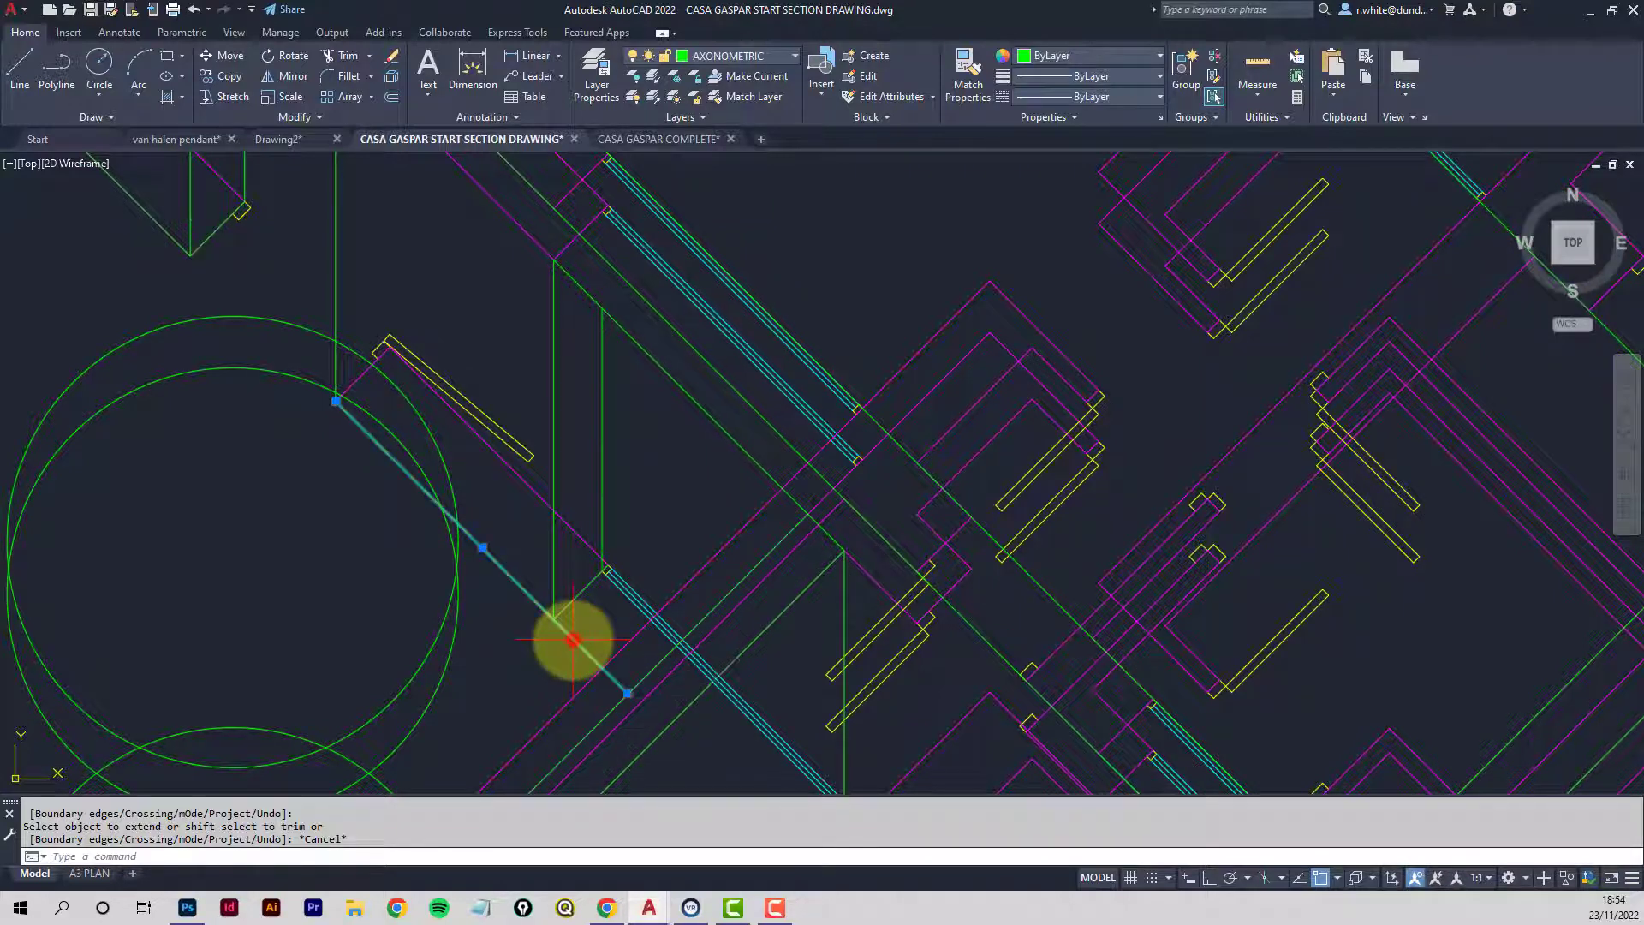
{"action": "left_click", "coordinate": [626, 693]}
{"action": "left_click", "coordinate": [553, 616]}
{"action": "key", "text": "Escape"}
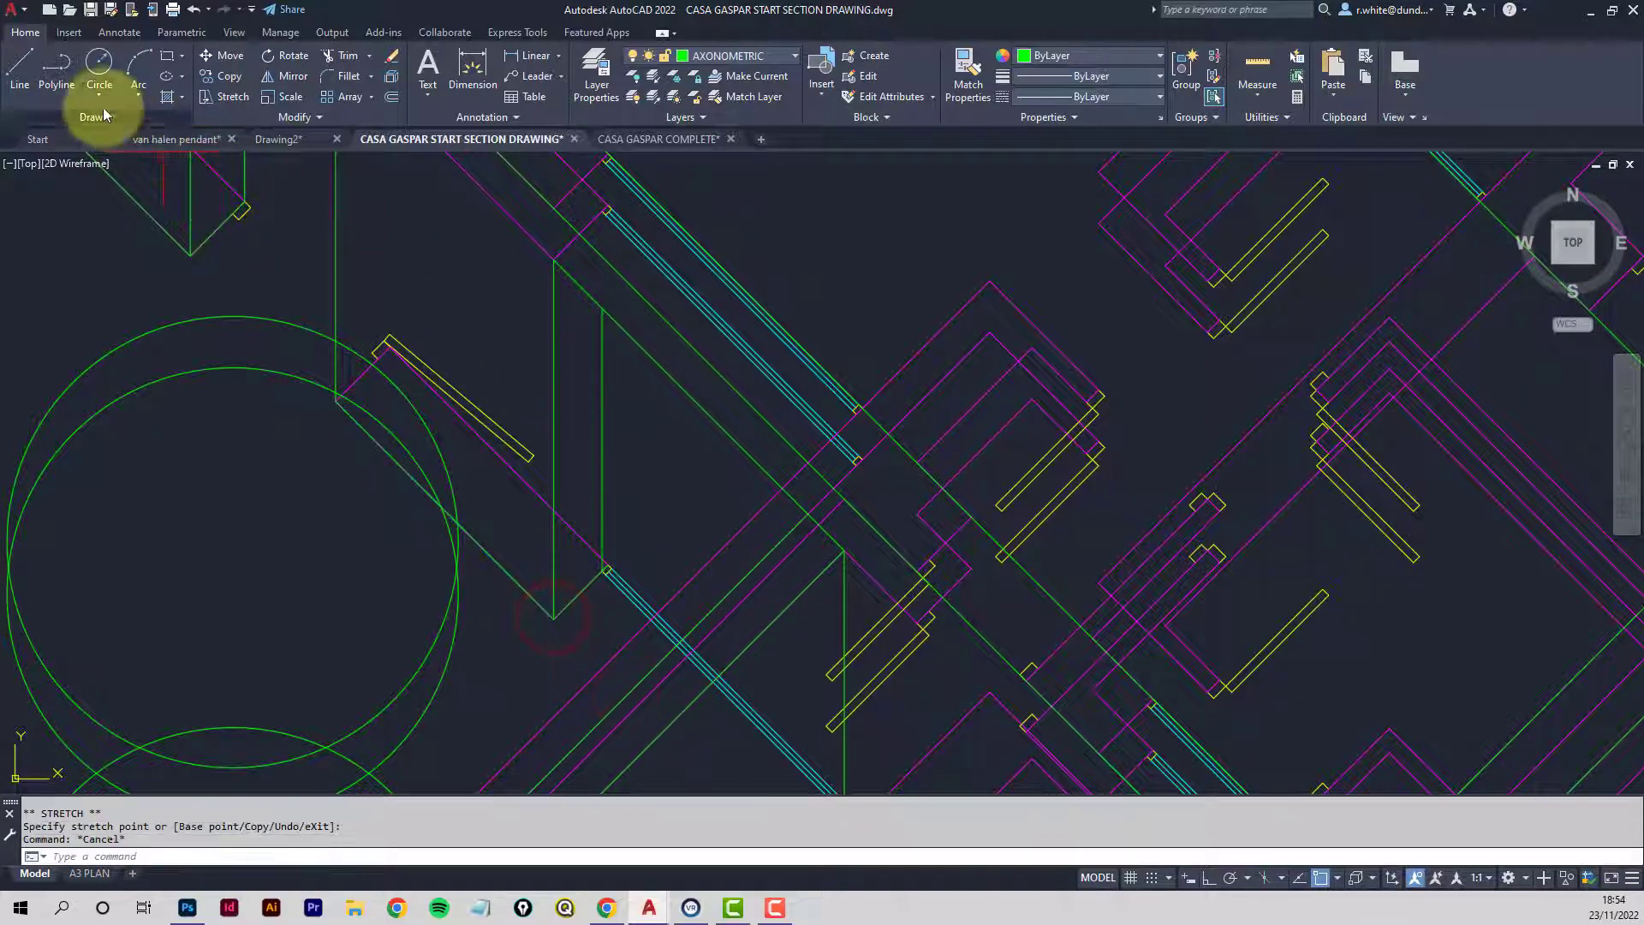
Draw a line along the base of the glazing from the reveal corner to the partition's top edge.
{"action": "left_click", "coordinate": [15, 67]}
{"action": "scroll", "coordinate": [614, 582], "scroll_direction": "up", "scroll_amount": 4}
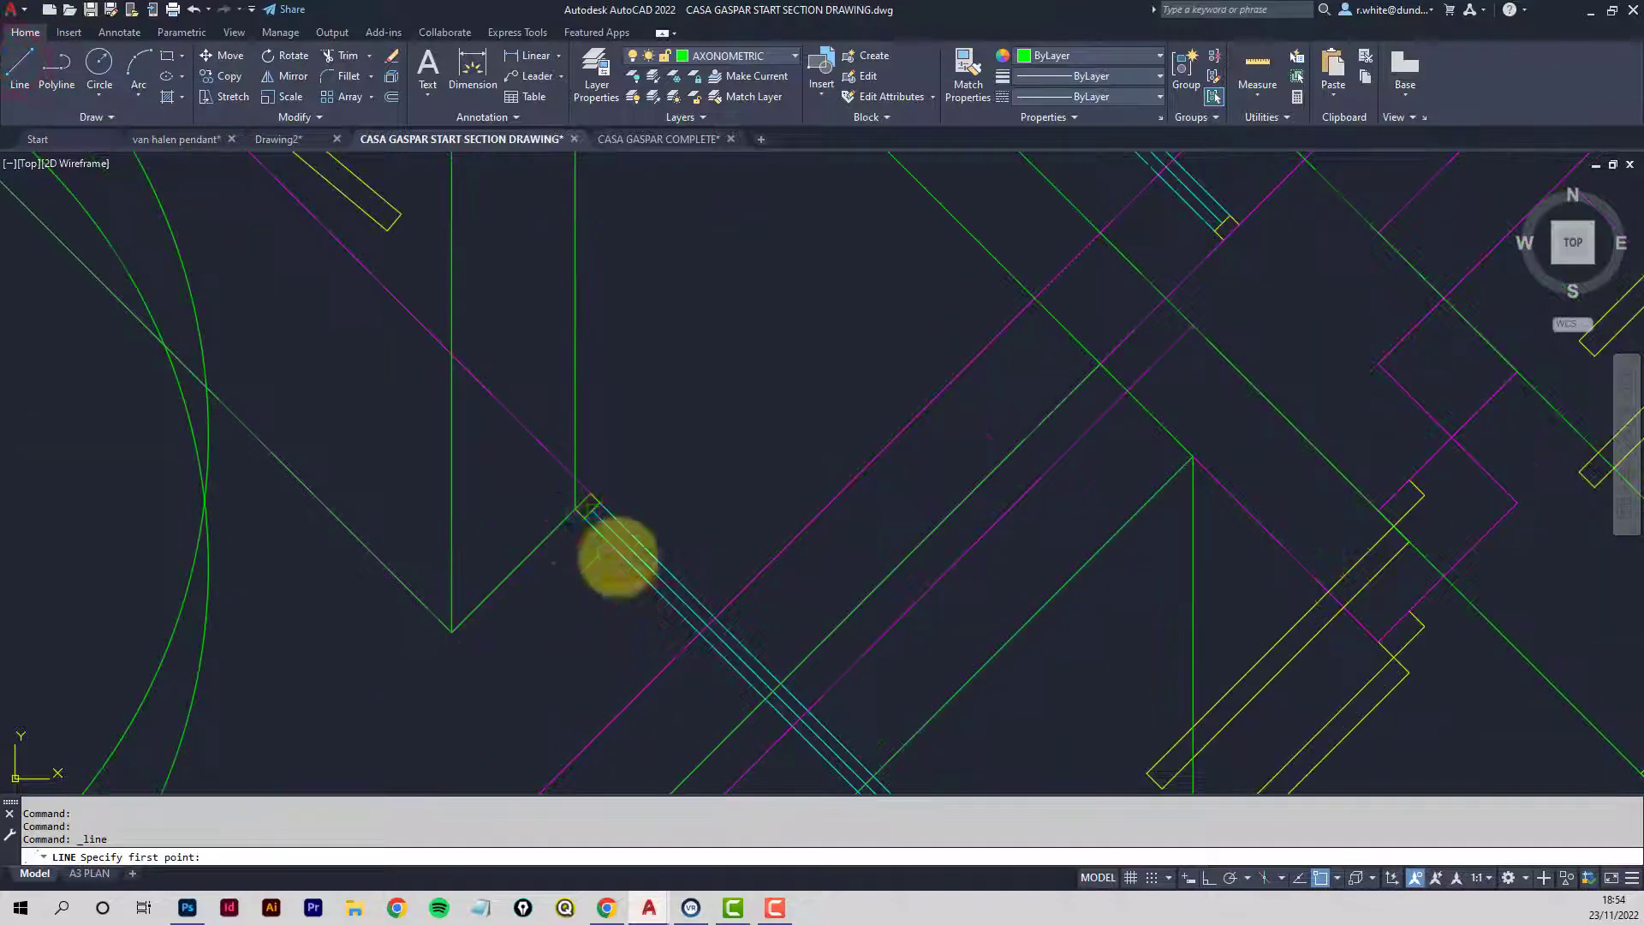
{"action": "left_click", "coordinate": [569, 512]}
{"action": "scroll", "coordinate": [646, 587], "scroll_direction": "down", "scroll_amount": 1}
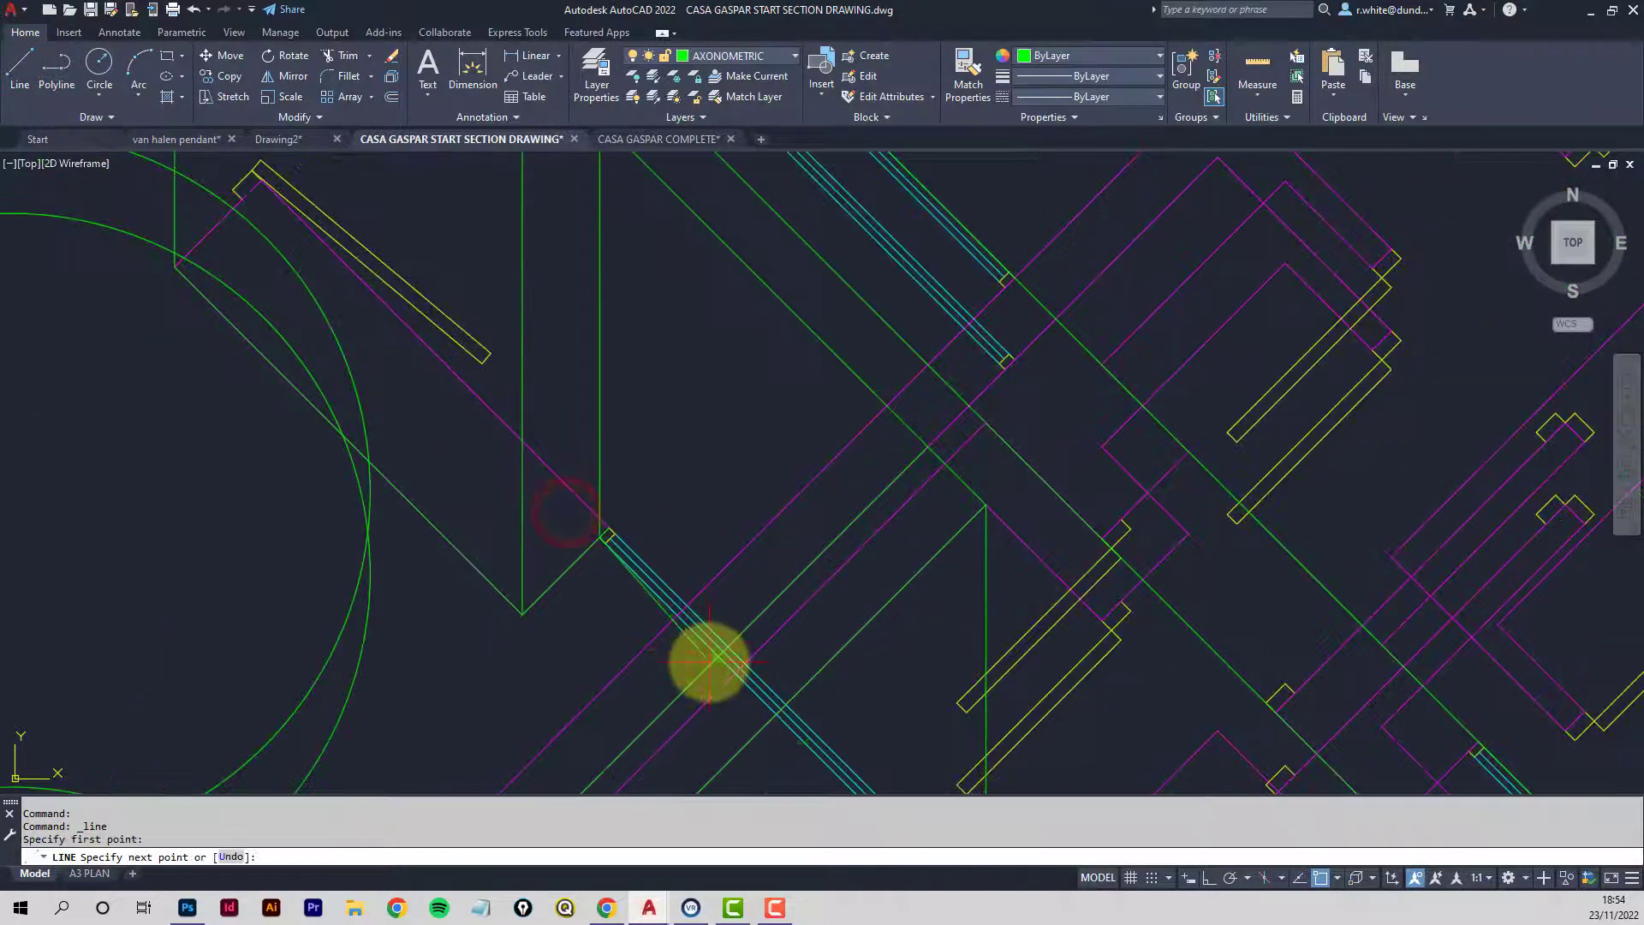
{"action": "scroll", "coordinate": [744, 660], "scroll_direction": "up", "scroll_amount": 4}
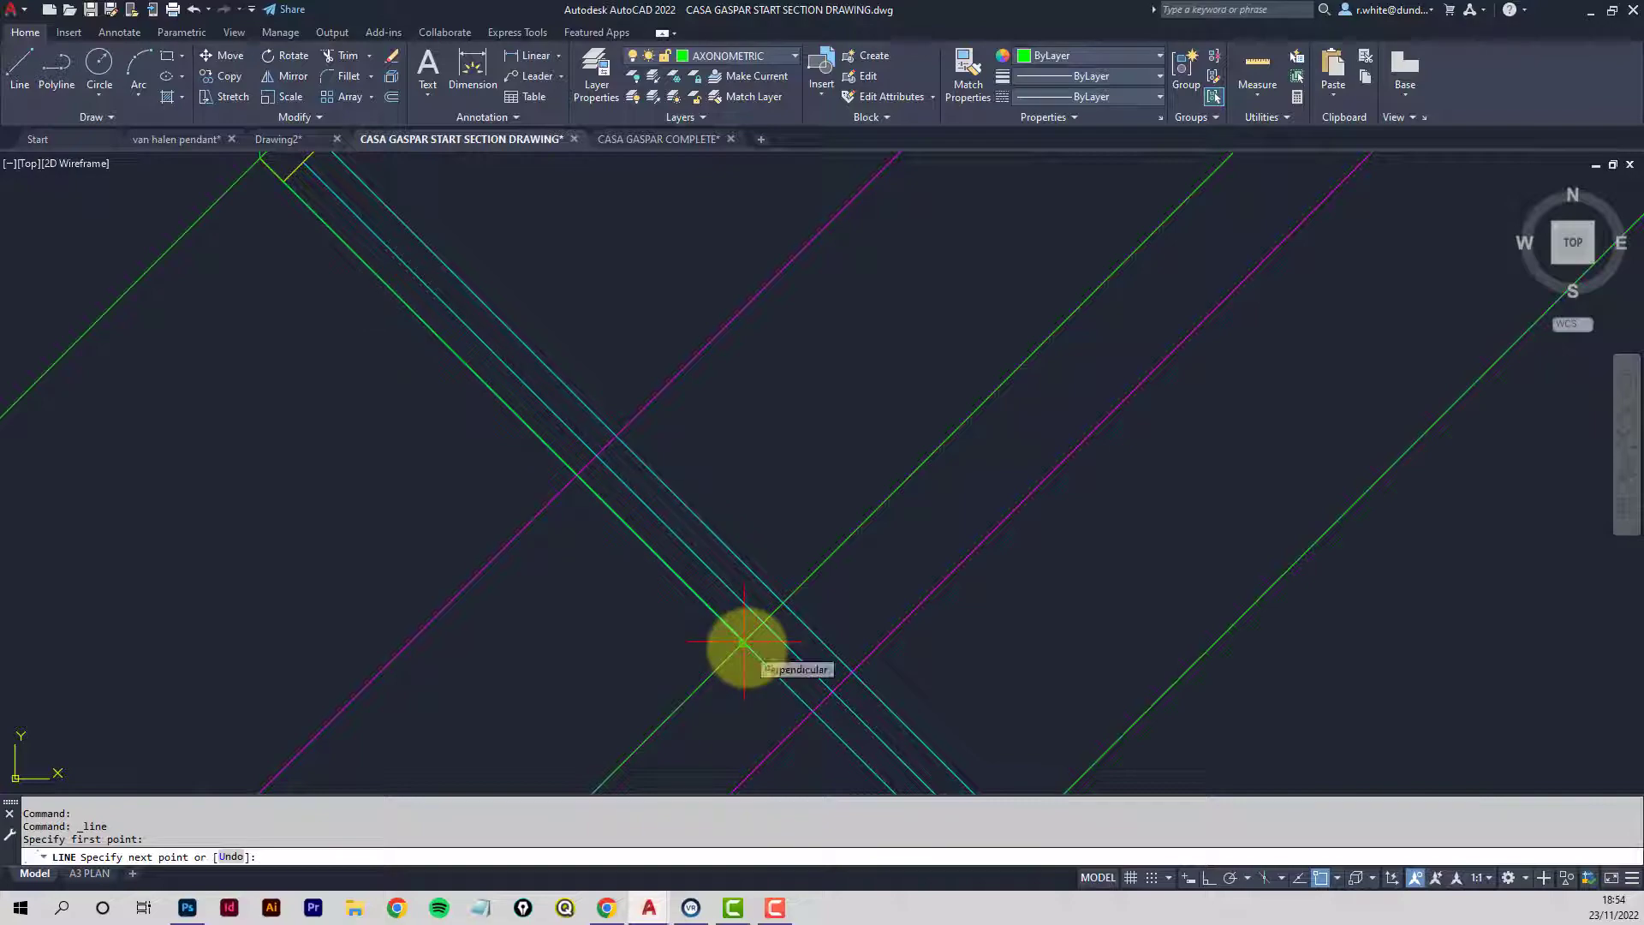
{"action": "key", "text": "Escape"}
{"action": "scroll", "coordinate": [796, 493], "scroll_direction": "down", "scroll_amount": 4}
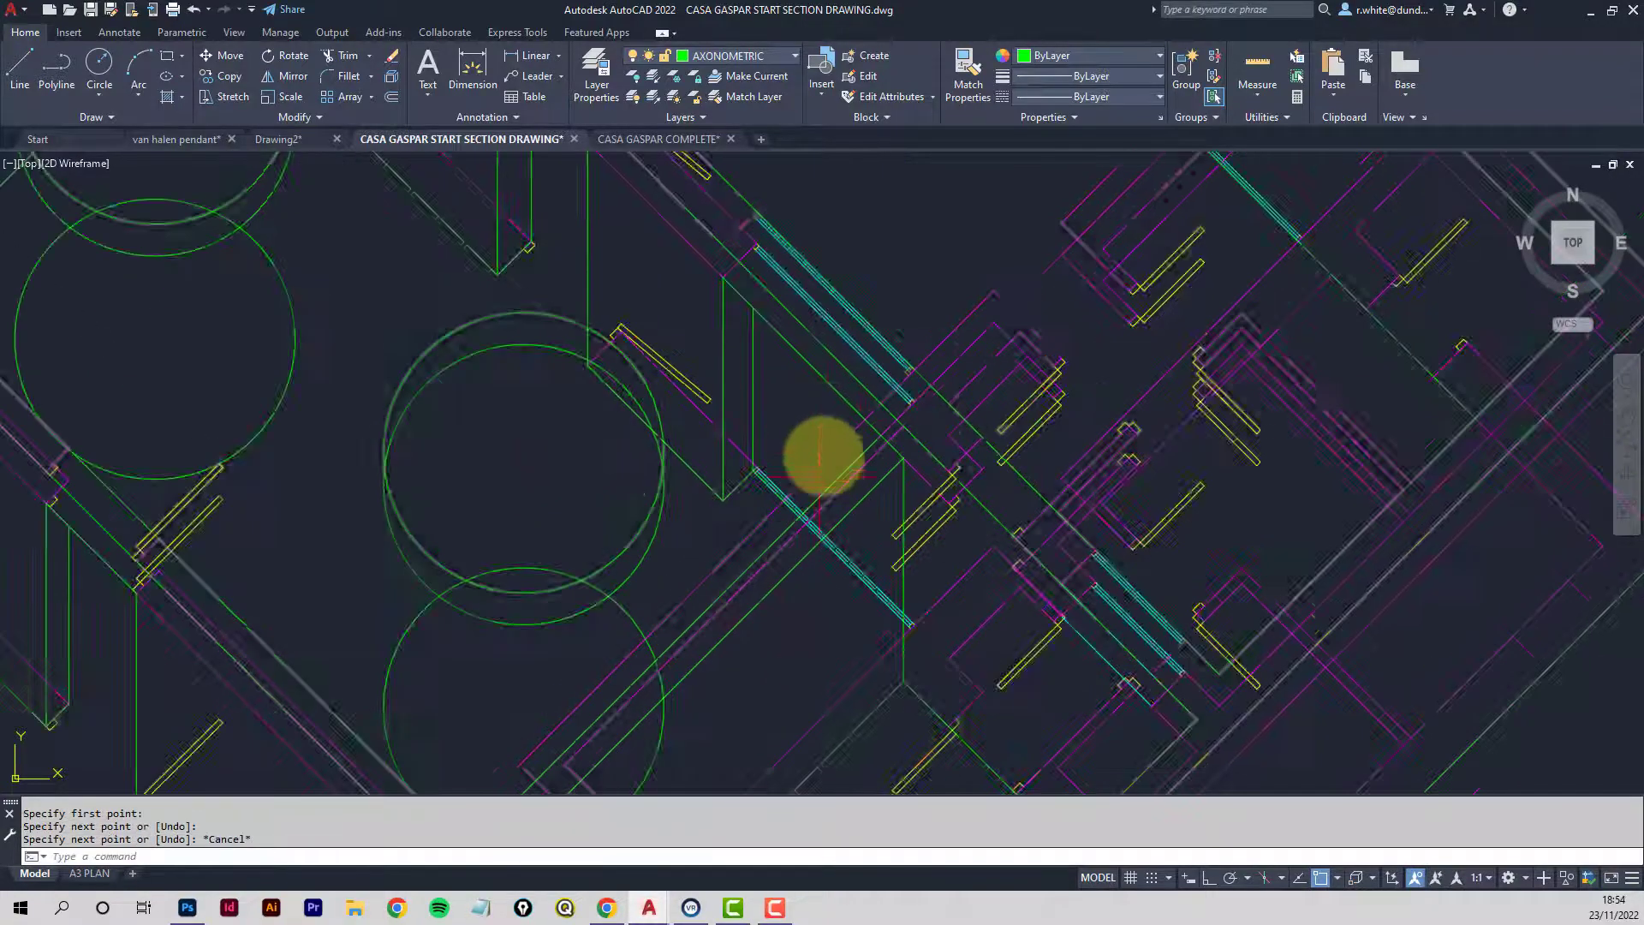
{"action": "middle_click_drag", "start_coordinate": [815, 456], "coordinate": [829, 449]}
{"action": "scroll", "coordinate": [746, 445], "scroll_direction": "down", "scroll_amount": 3}
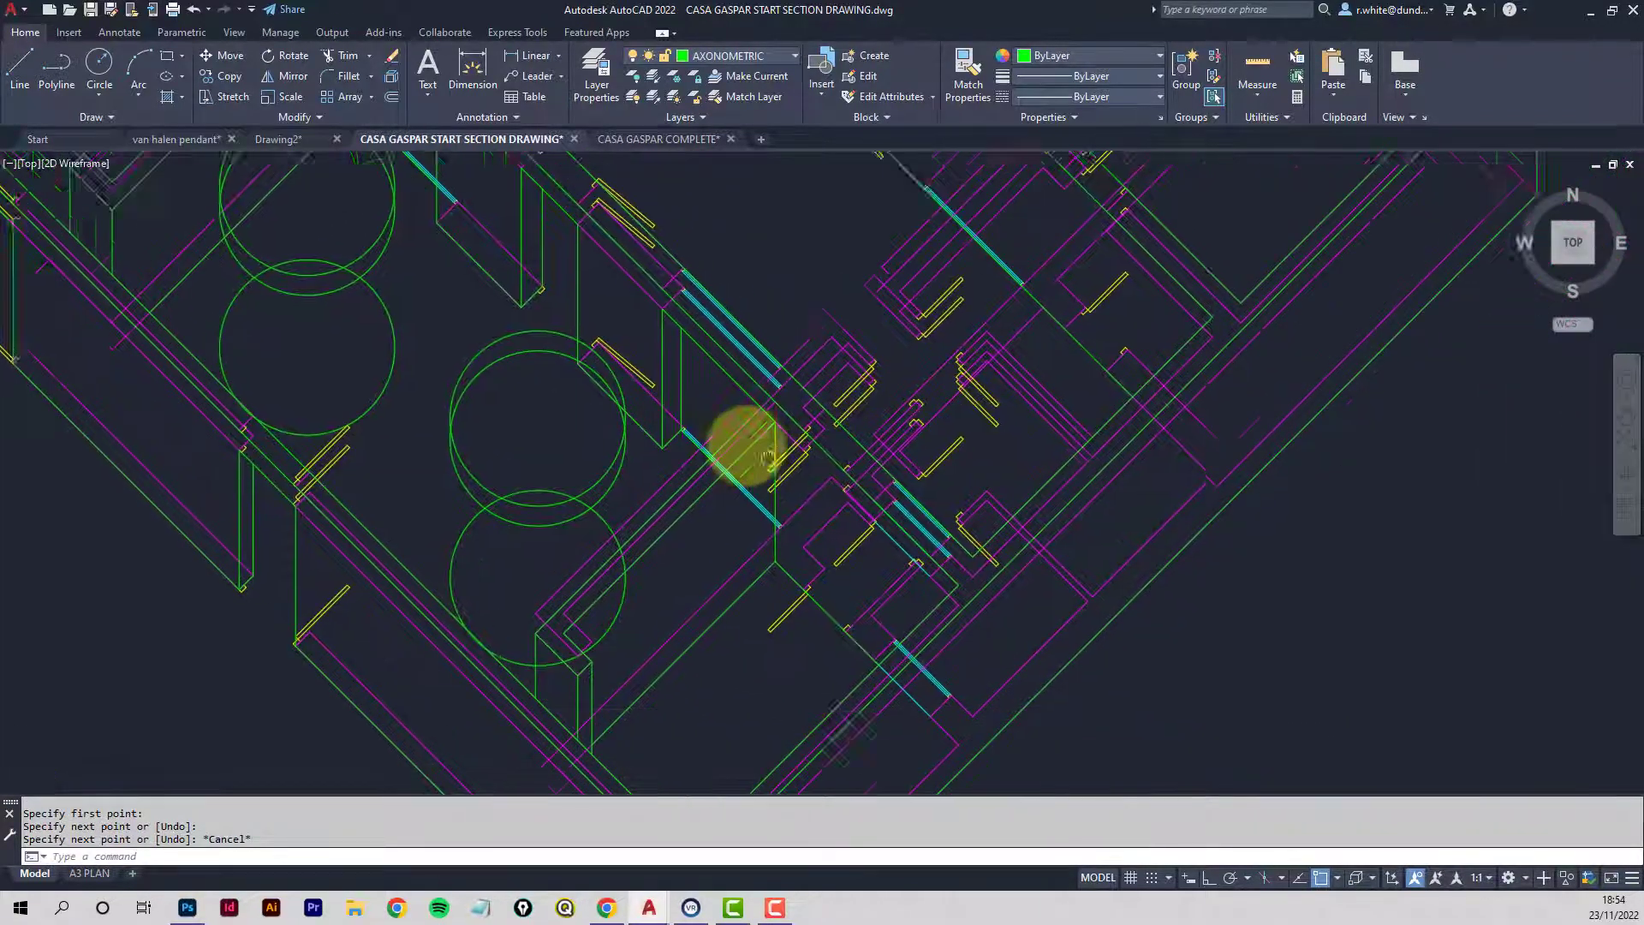
{"action": "scroll", "coordinate": [812, 544], "scroll_direction": "up", "scroll_amount": 3}
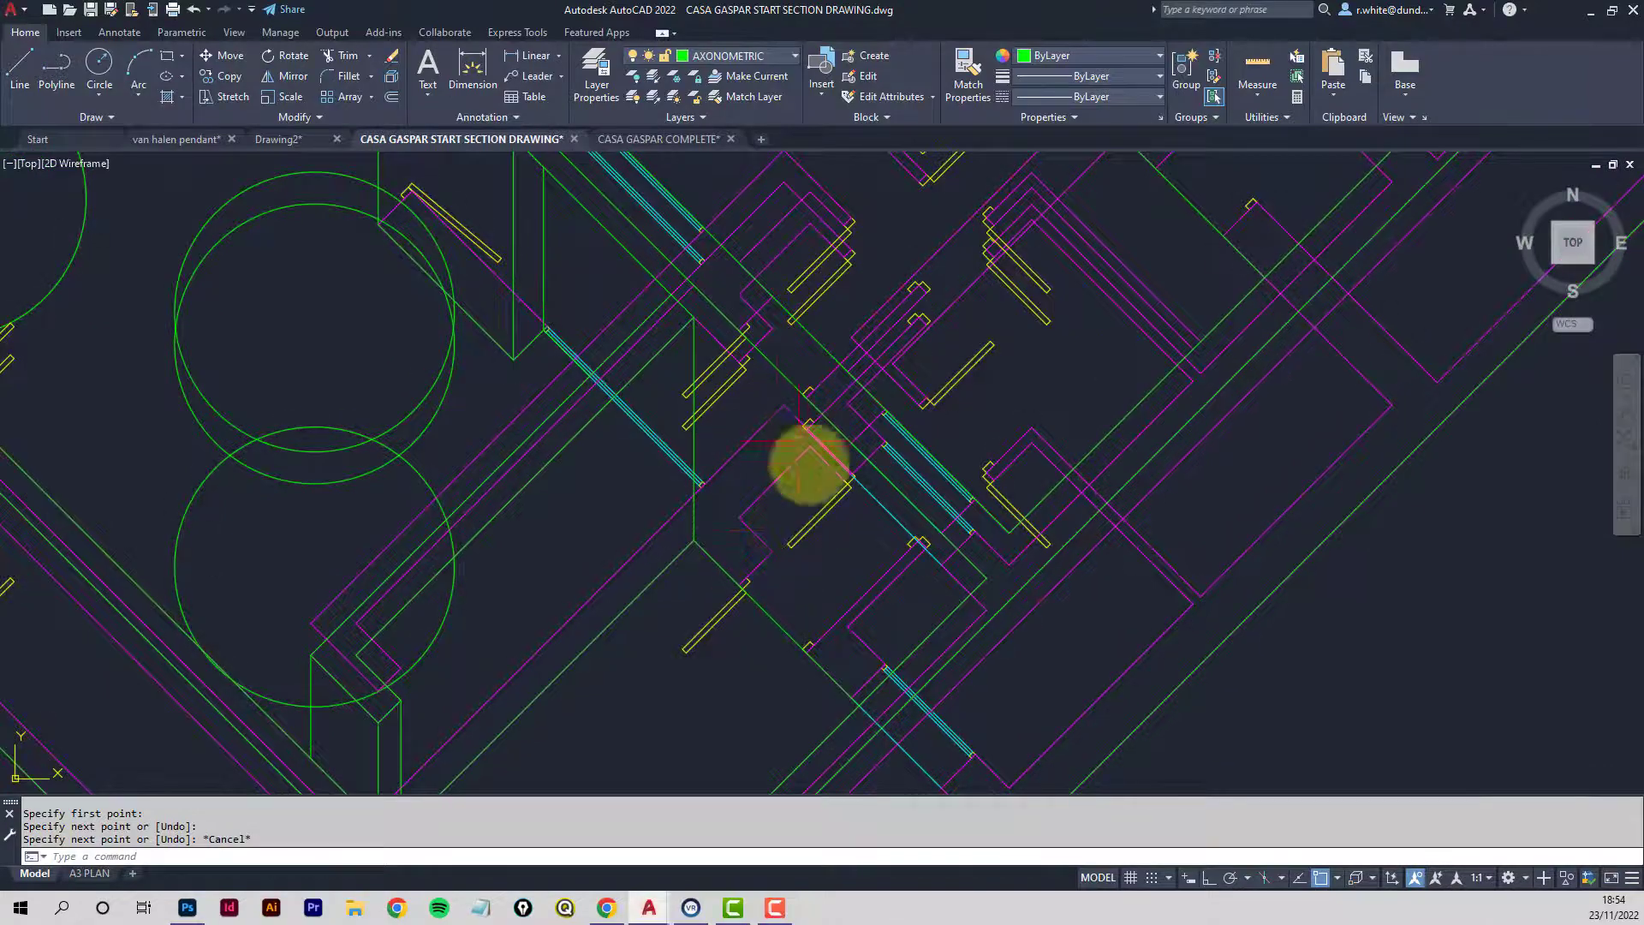
{"action": "scroll", "coordinate": [477, 337], "scroll_direction": "down", "scroll_amount": 3}
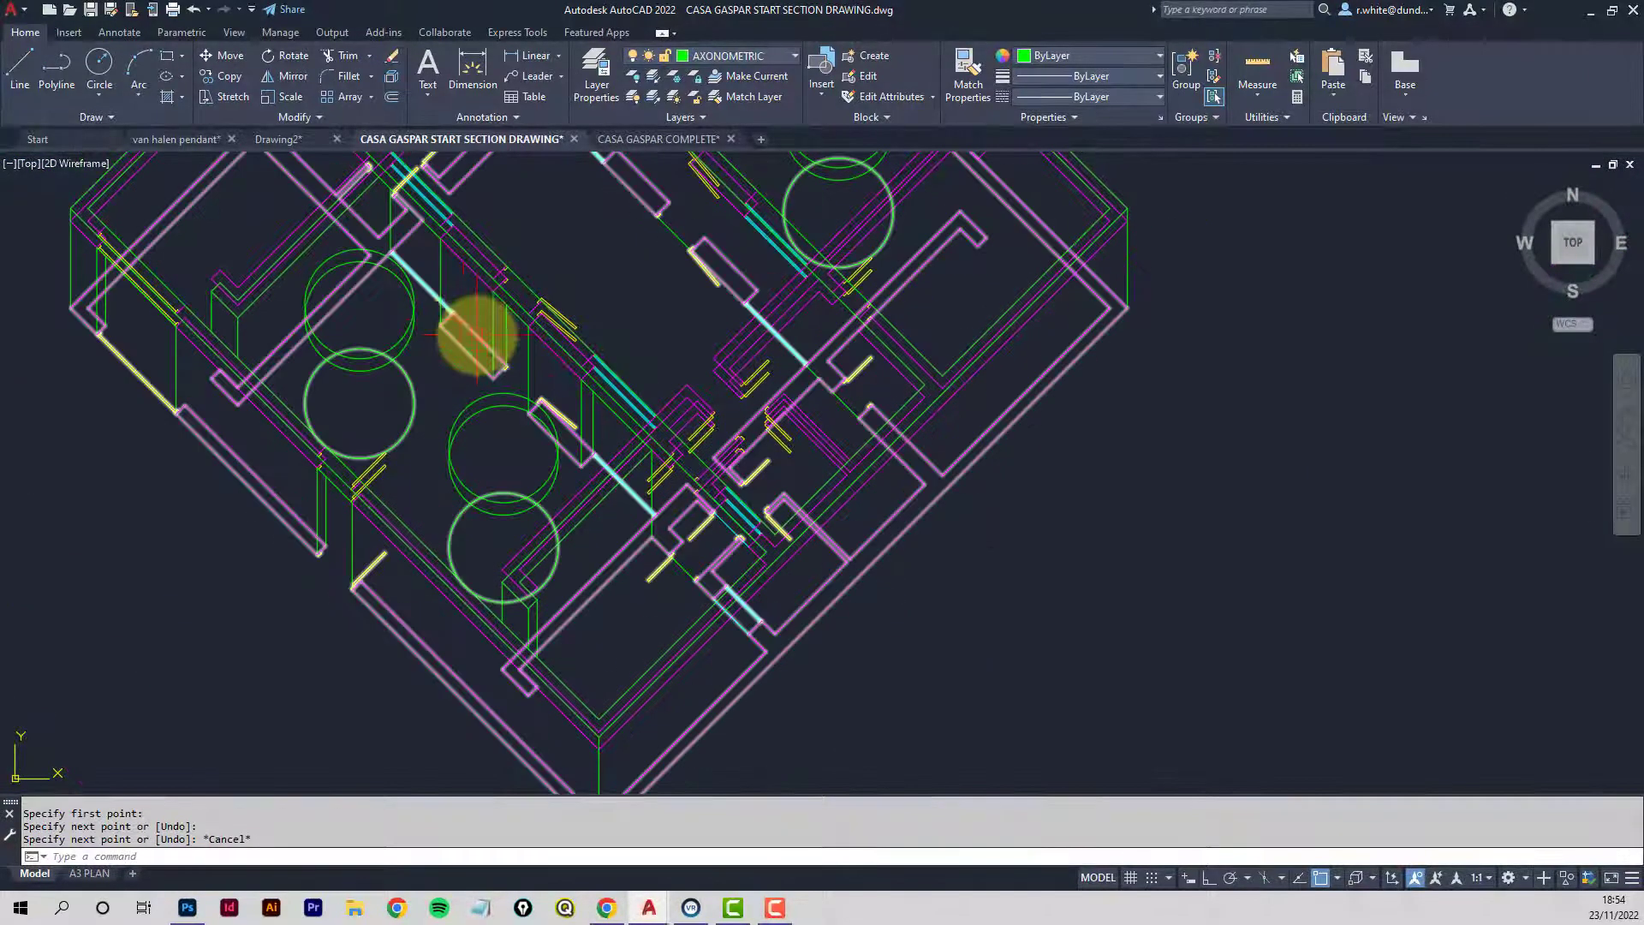
Copy the finished opening's base edge, two vertical jamb edges and top edge onto the jamb corner of the next doorway along the wall.
{"action": "scroll", "coordinate": [513, 353], "scroll_direction": "up", "scroll_amount": 1}
{"action": "scroll", "coordinate": [512, 353], "scroll_direction": "up", "scroll_amount": 2}
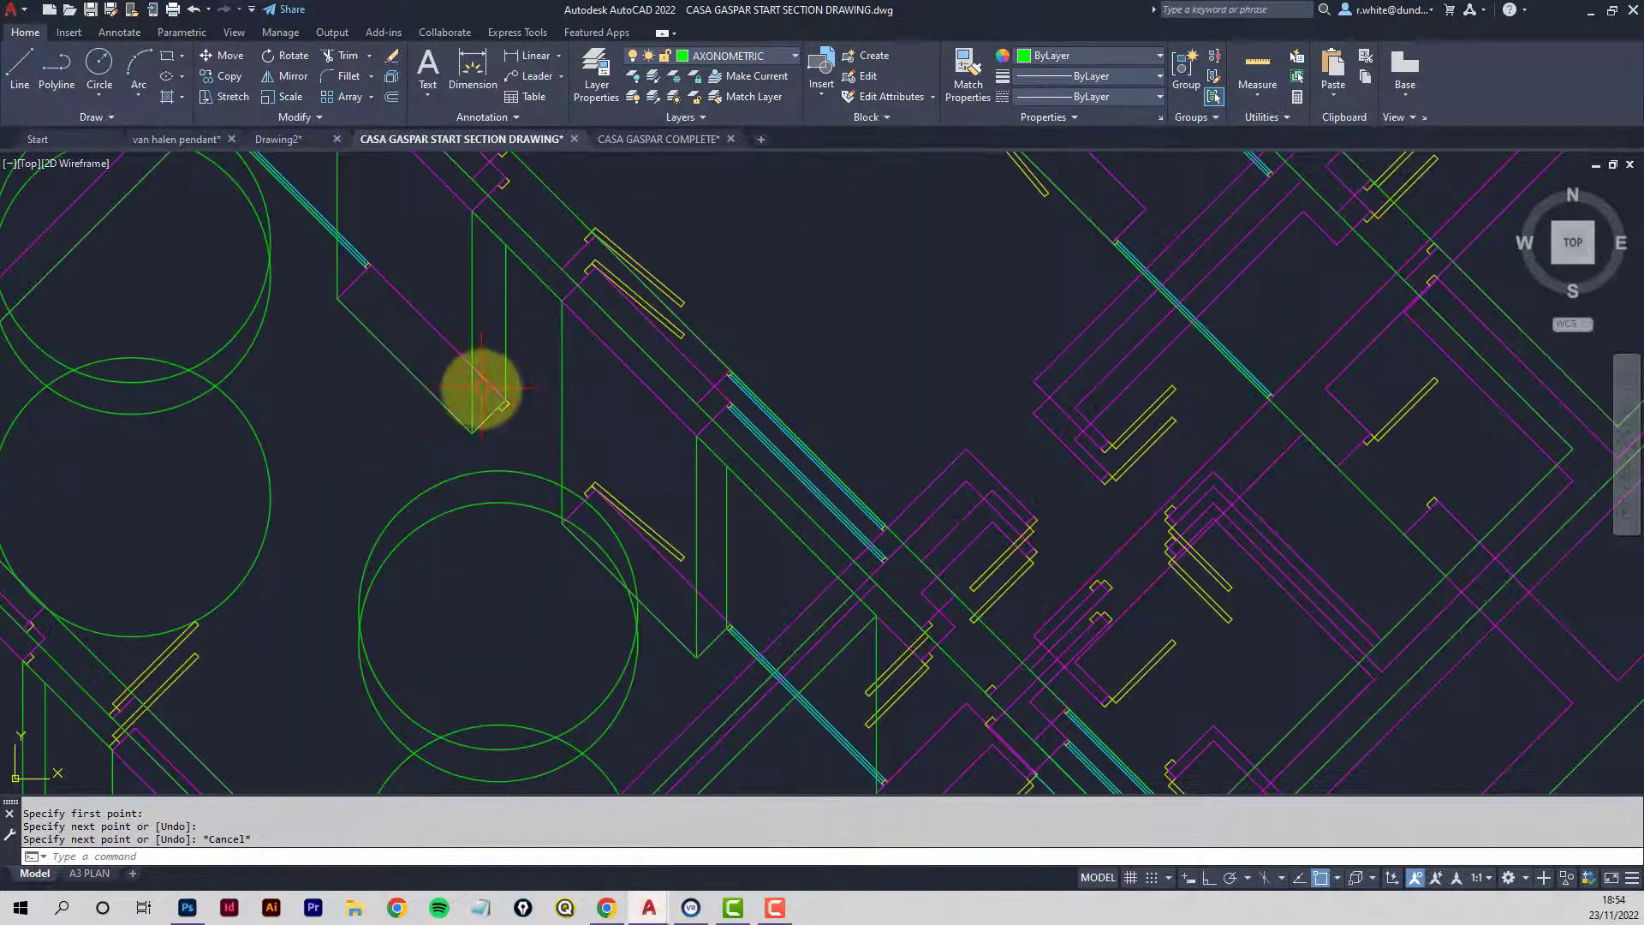
{"action": "left_click", "coordinate": [228, 79]}
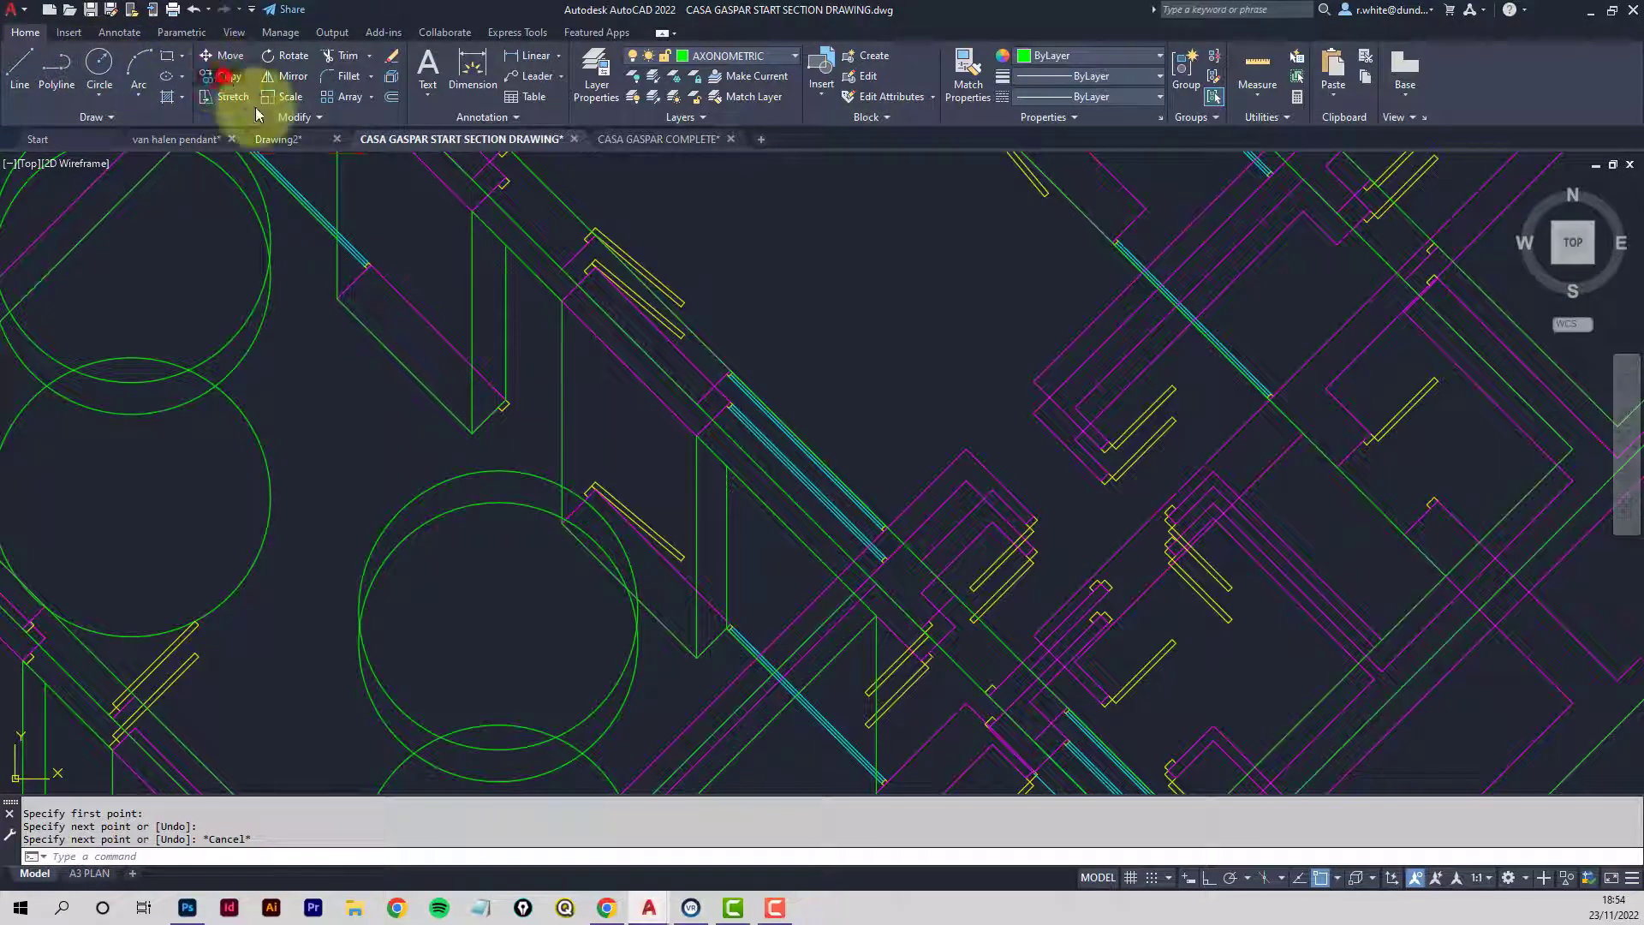
{"action": "left_click", "coordinate": [485, 420]}
{"action": "left_click", "coordinate": [471, 396]}
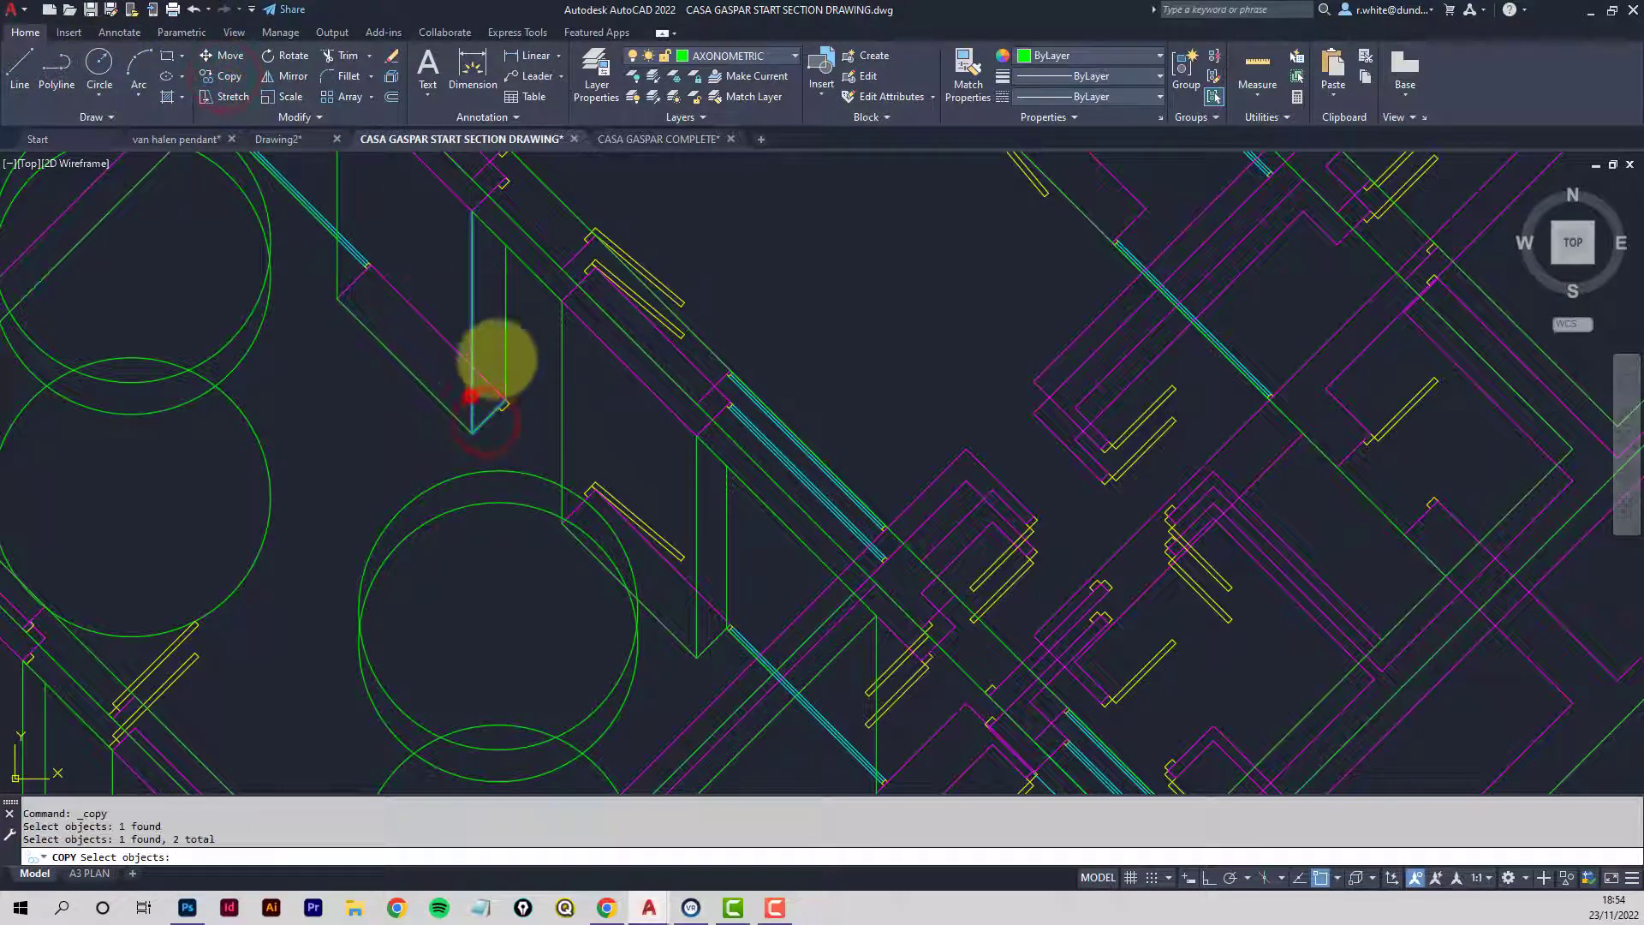
{"action": "left_click", "coordinate": [506, 350]}
{"action": "left_click", "coordinate": [540, 275]}
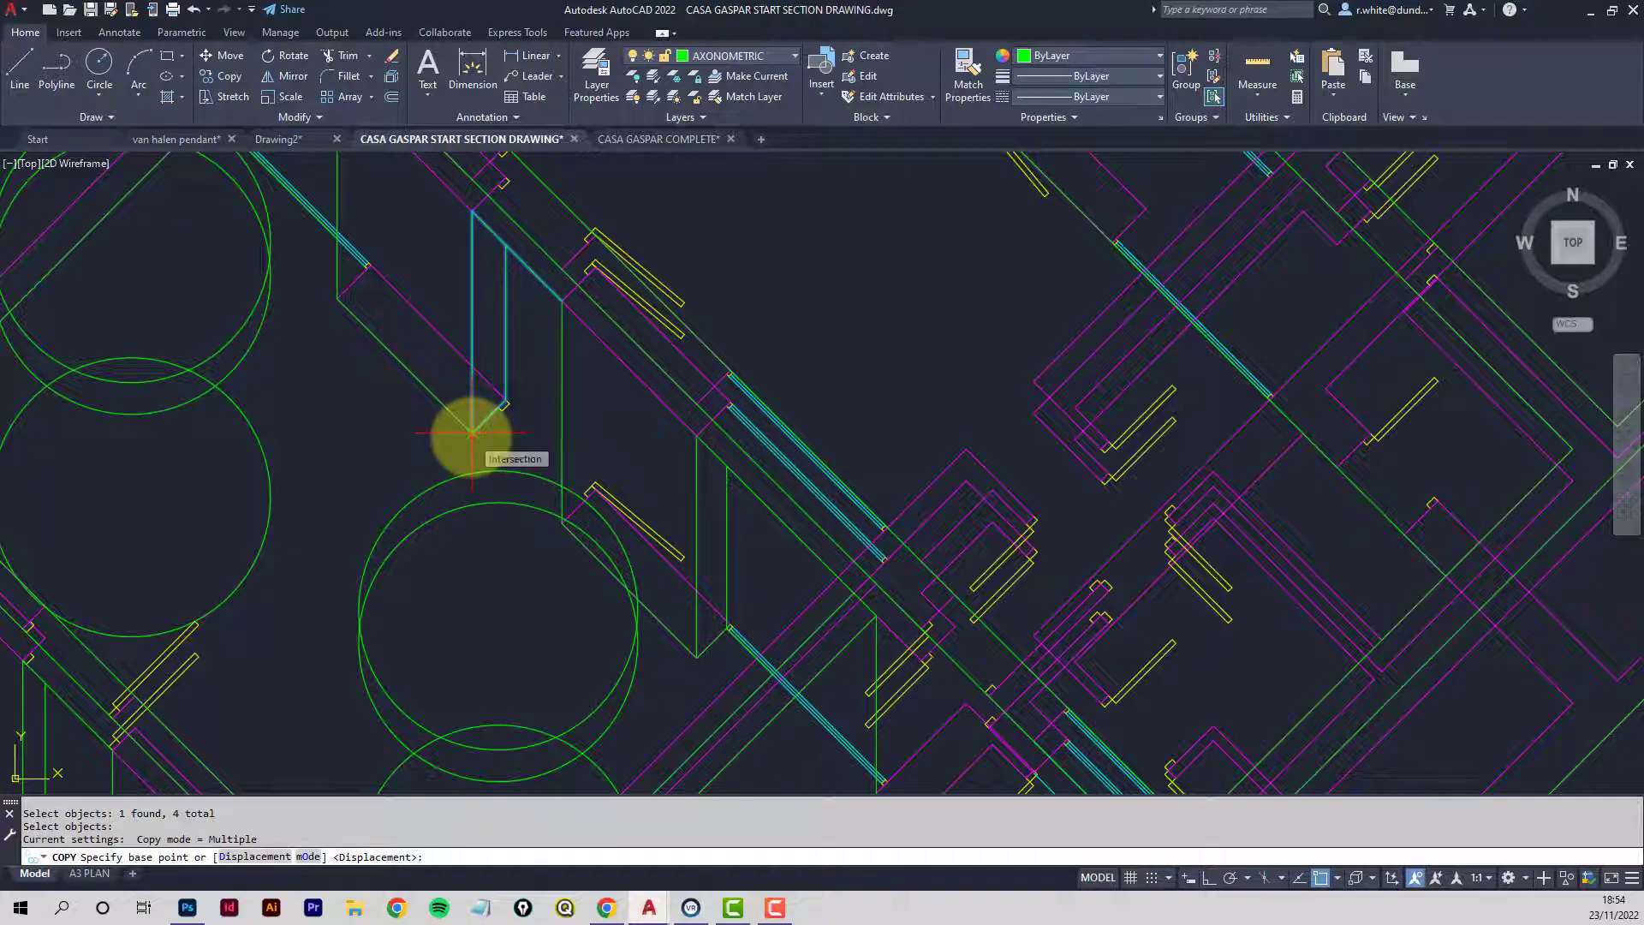
{"action": "left_click", "coordinate": [472, 433]}
{"action": "scroll", "coordinate": [587, 514], "scroll_direction": "down", "scroll_amount": 3}
{"action": "scroll", "coordinate": [656, 555], "scroll_direction": "up", "scroll_amount": 6}
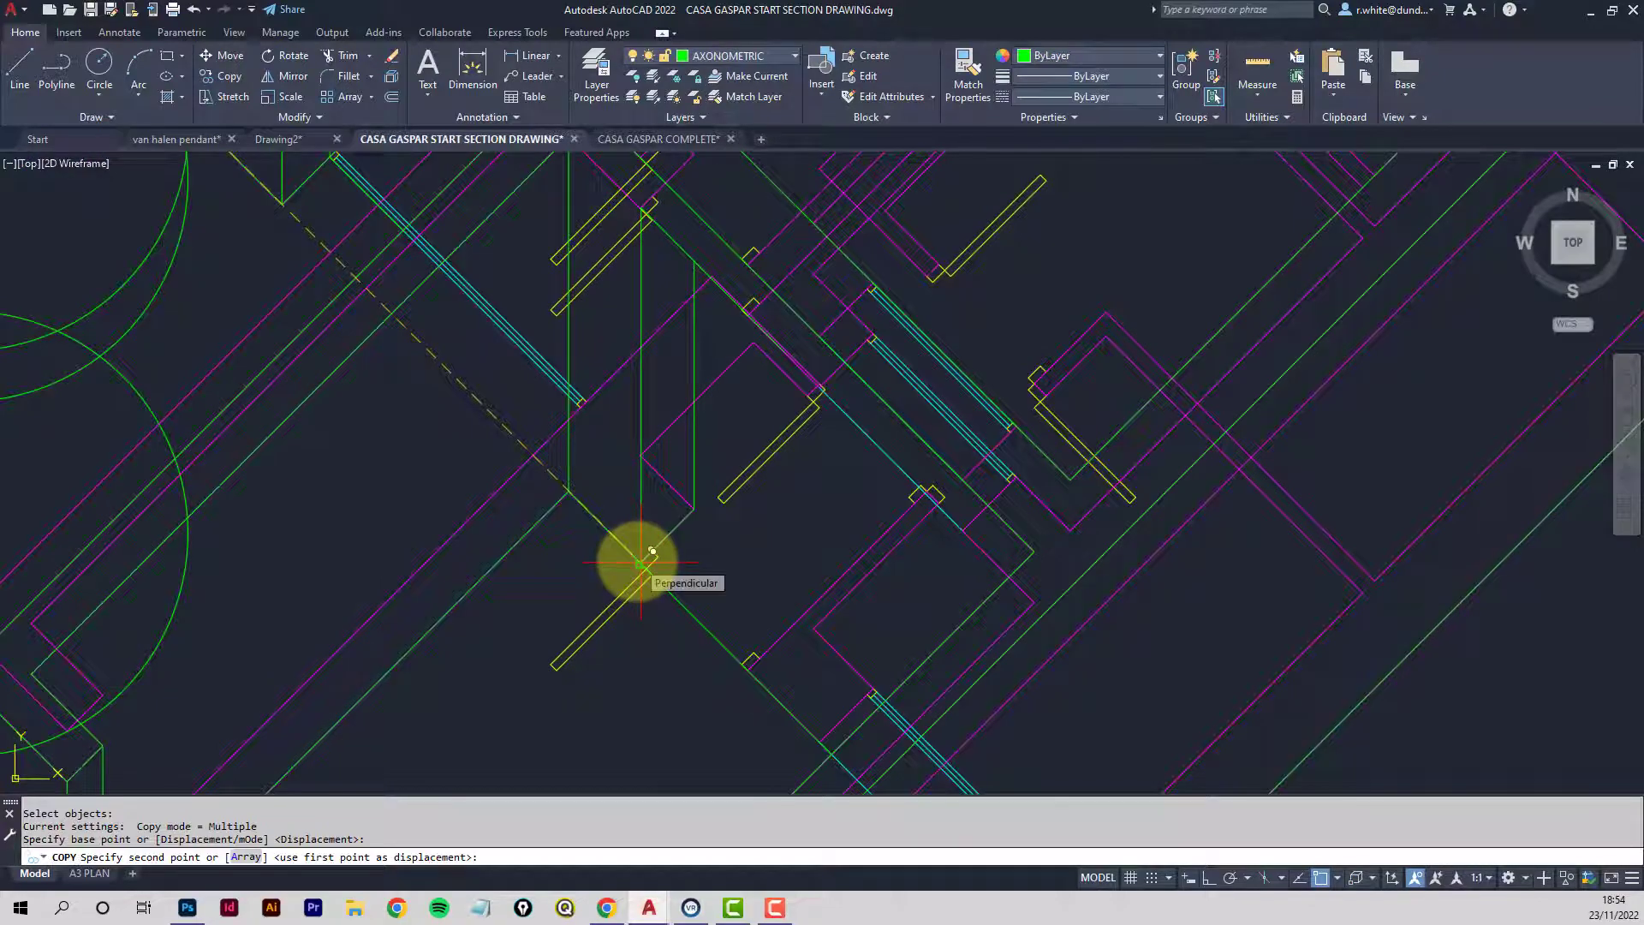
{"action": "left_click", "coordinate": [640, 563]}
{"action": "middle_click_drag", "start_coordinate": [758, 615], "coordinate": [680, 642]}
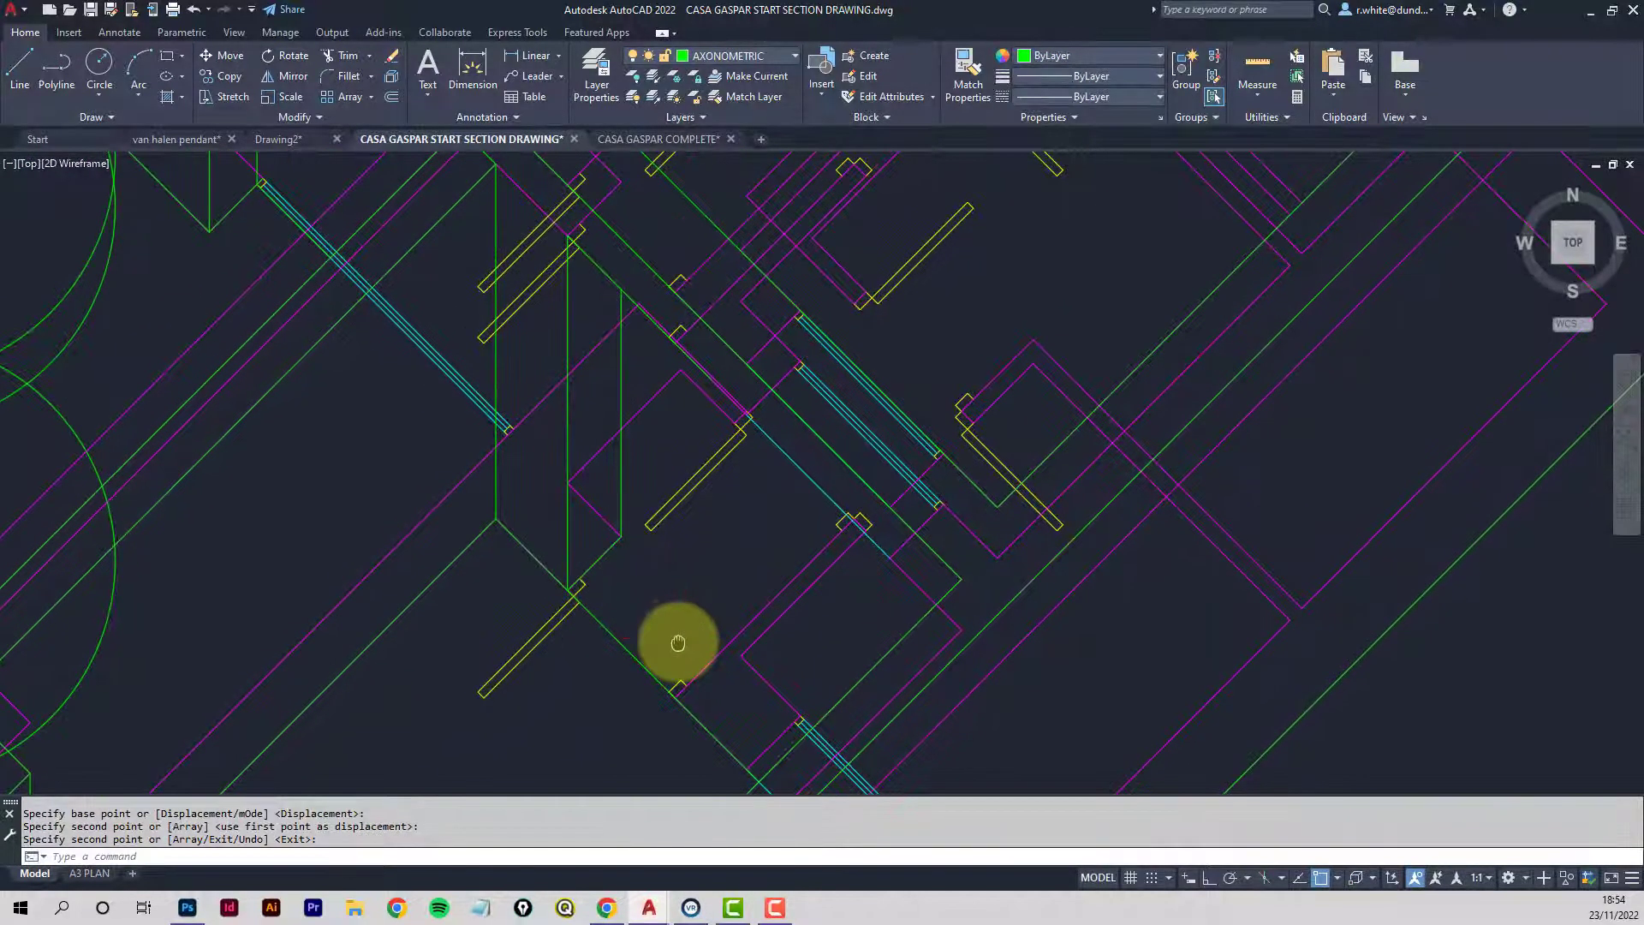
Draw a vertical line from the doorway's opposite jamb corner up to the wall's upper plan line.
{"action": "left_click", "coordinate": [28, 62]}
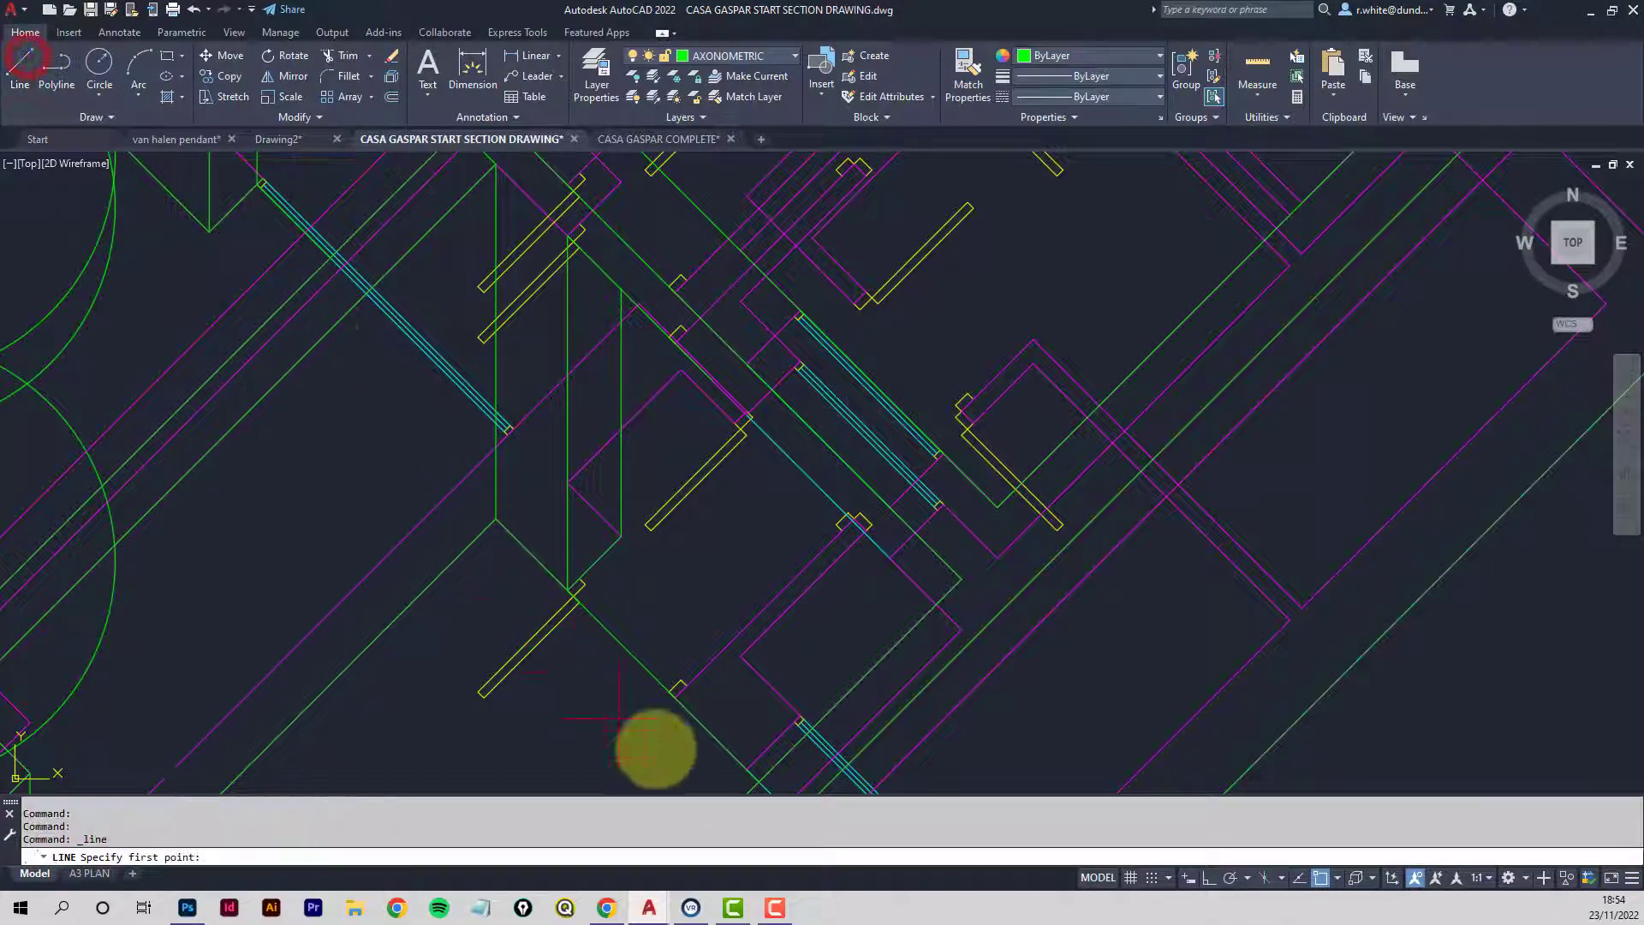
{"action": "left_click", "coordinate": [682, 705]}
{"action": "scroll", "coordinate": [681, 355], "scroll_direction": "up", "scroll_amount": 3}
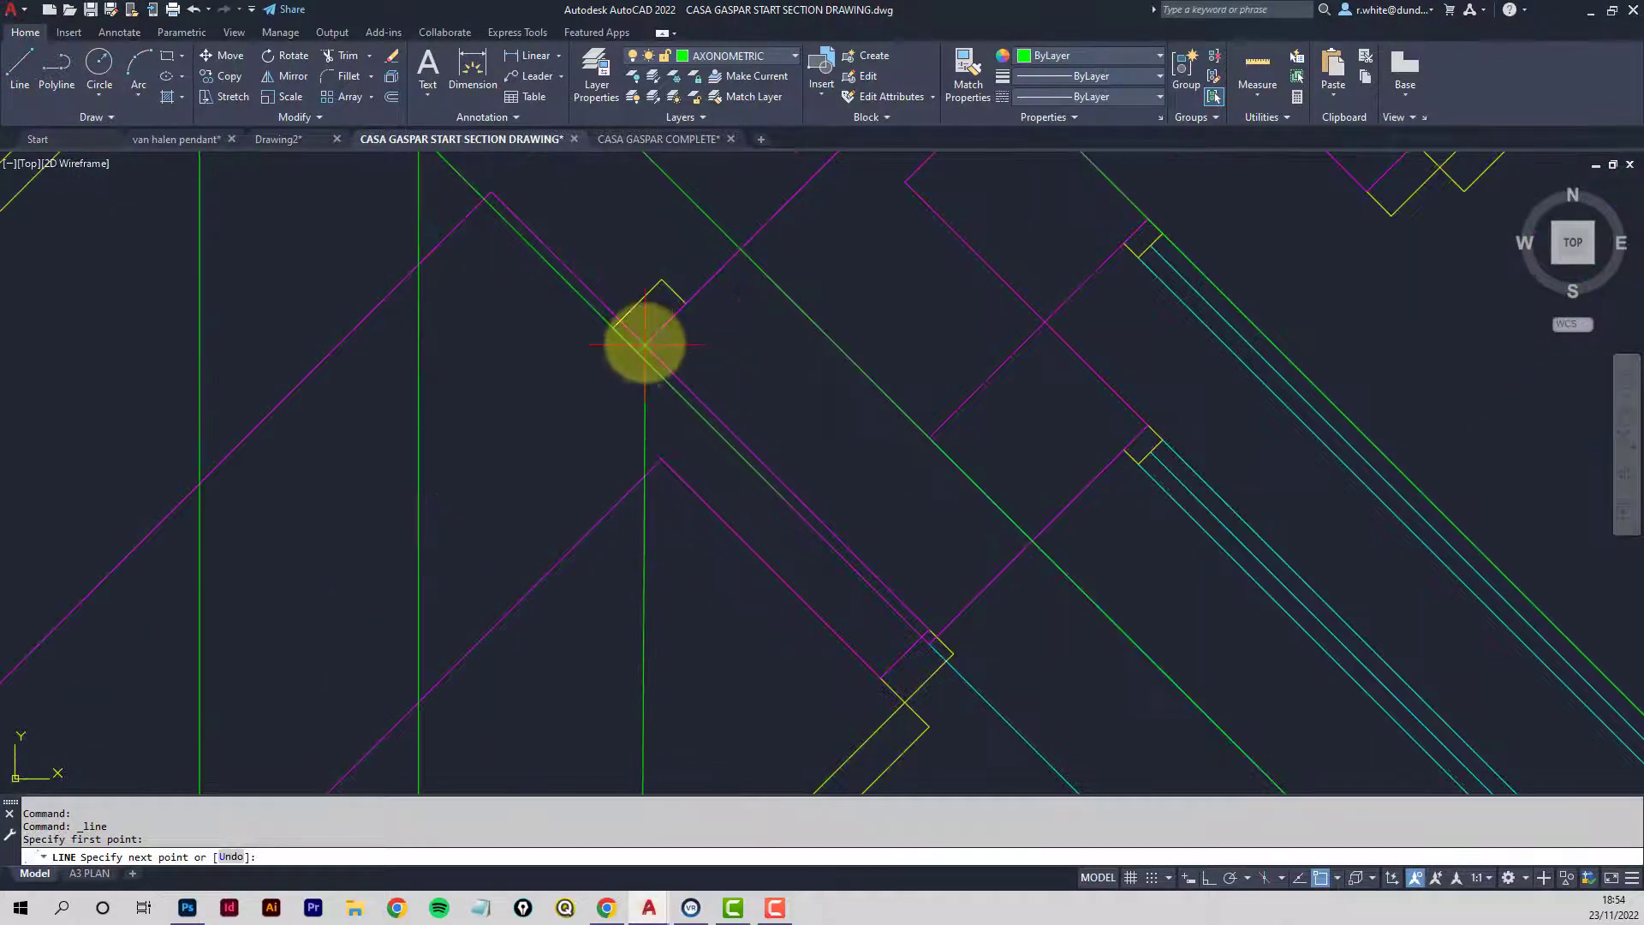
{"action": "scroll", "coordinate": [648, 366], "scroll_direction": "down", "scroll_amount": 4}
{"action": "key", "text": "Return"}
Shorten the doorway's copied top edge so it ends at the new vertical jamb line.
{"action": "scroll", "coordinate": [670, 396], "scroll_direction": "up", "scroll_amount": 4}
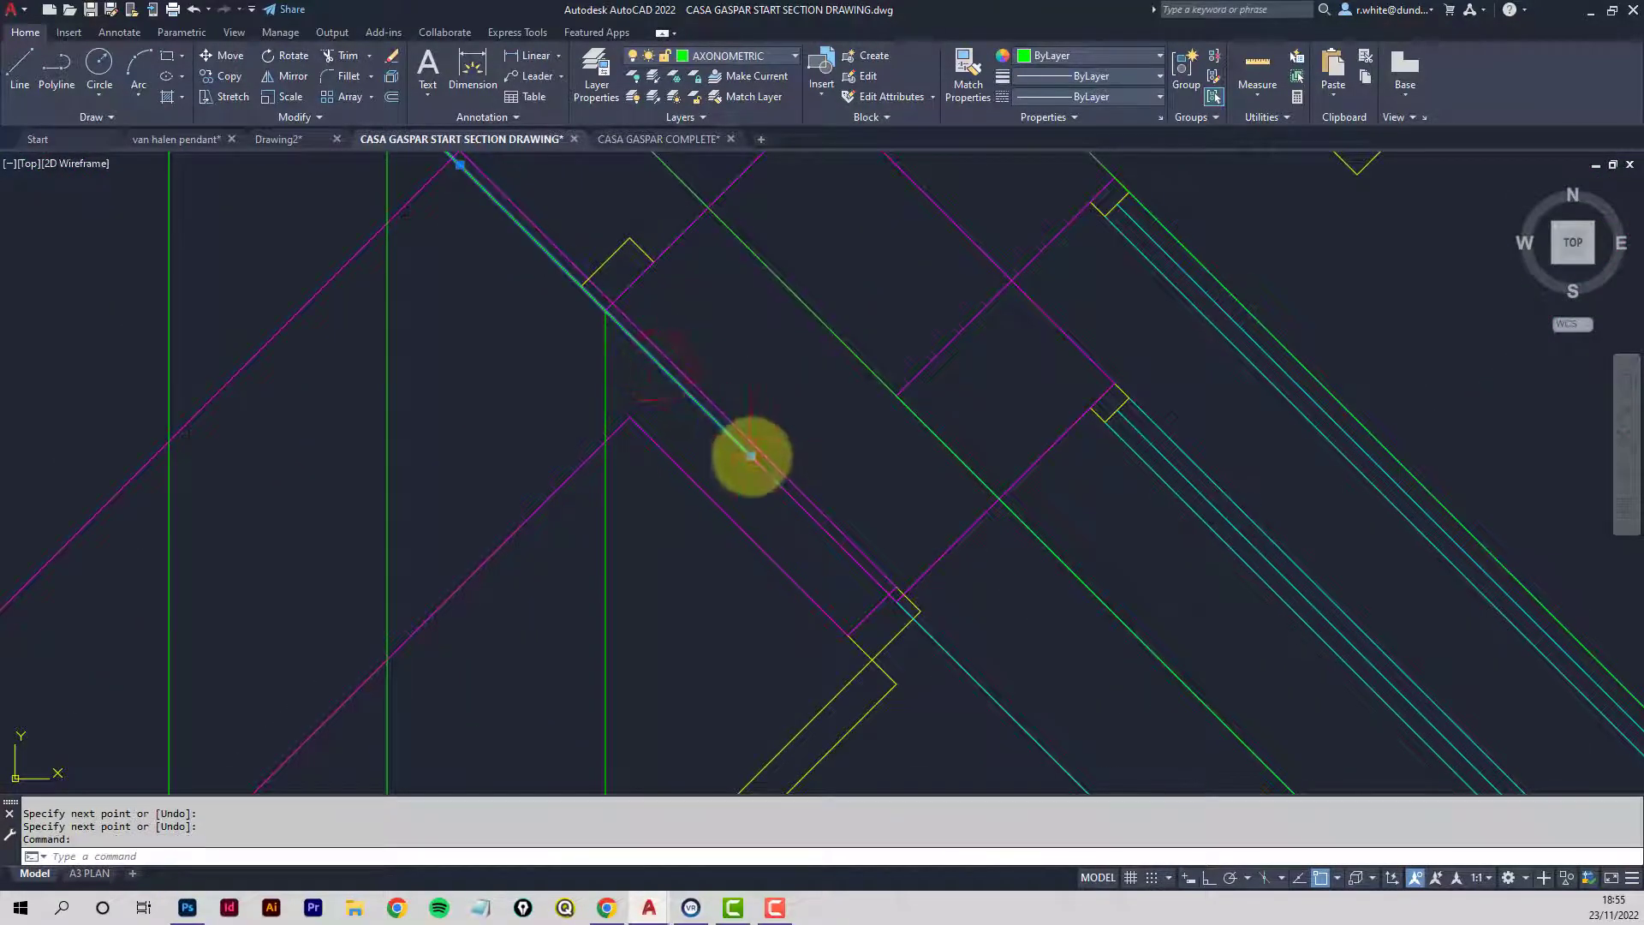
{"action": "left_click", "coordinate": [752, 456]}
{"action": "left_click", "coordinate": [608, 315]}
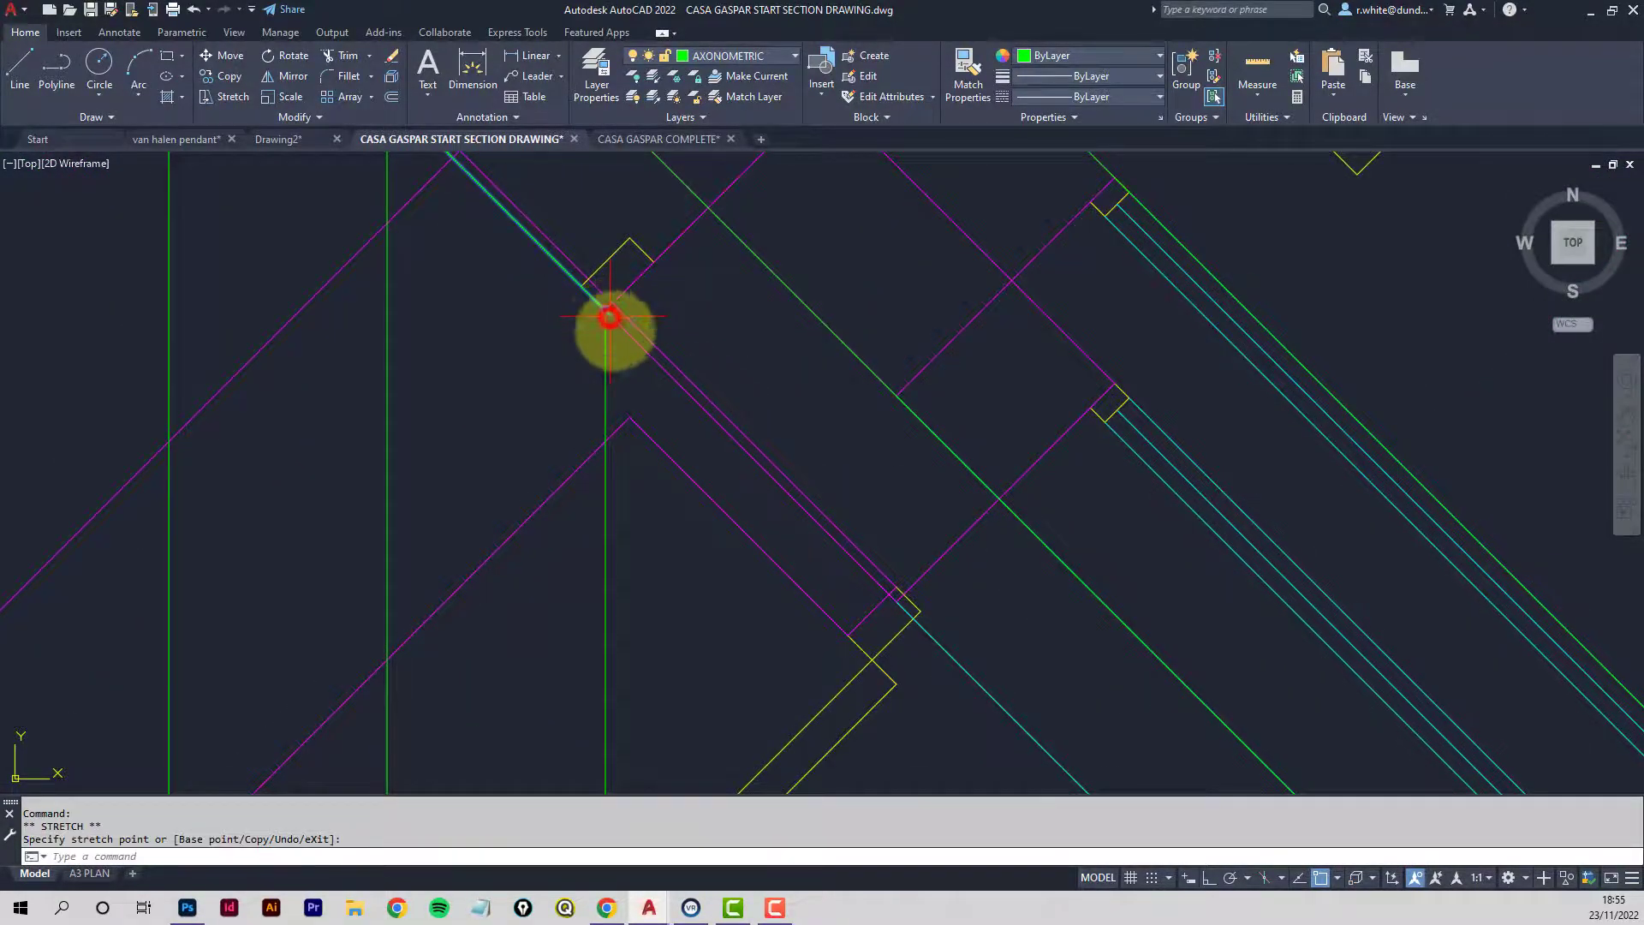
{"action": "scroll", "coordinate": [612, 343], "scroll_direction": "down", "scroll_amount": 3}
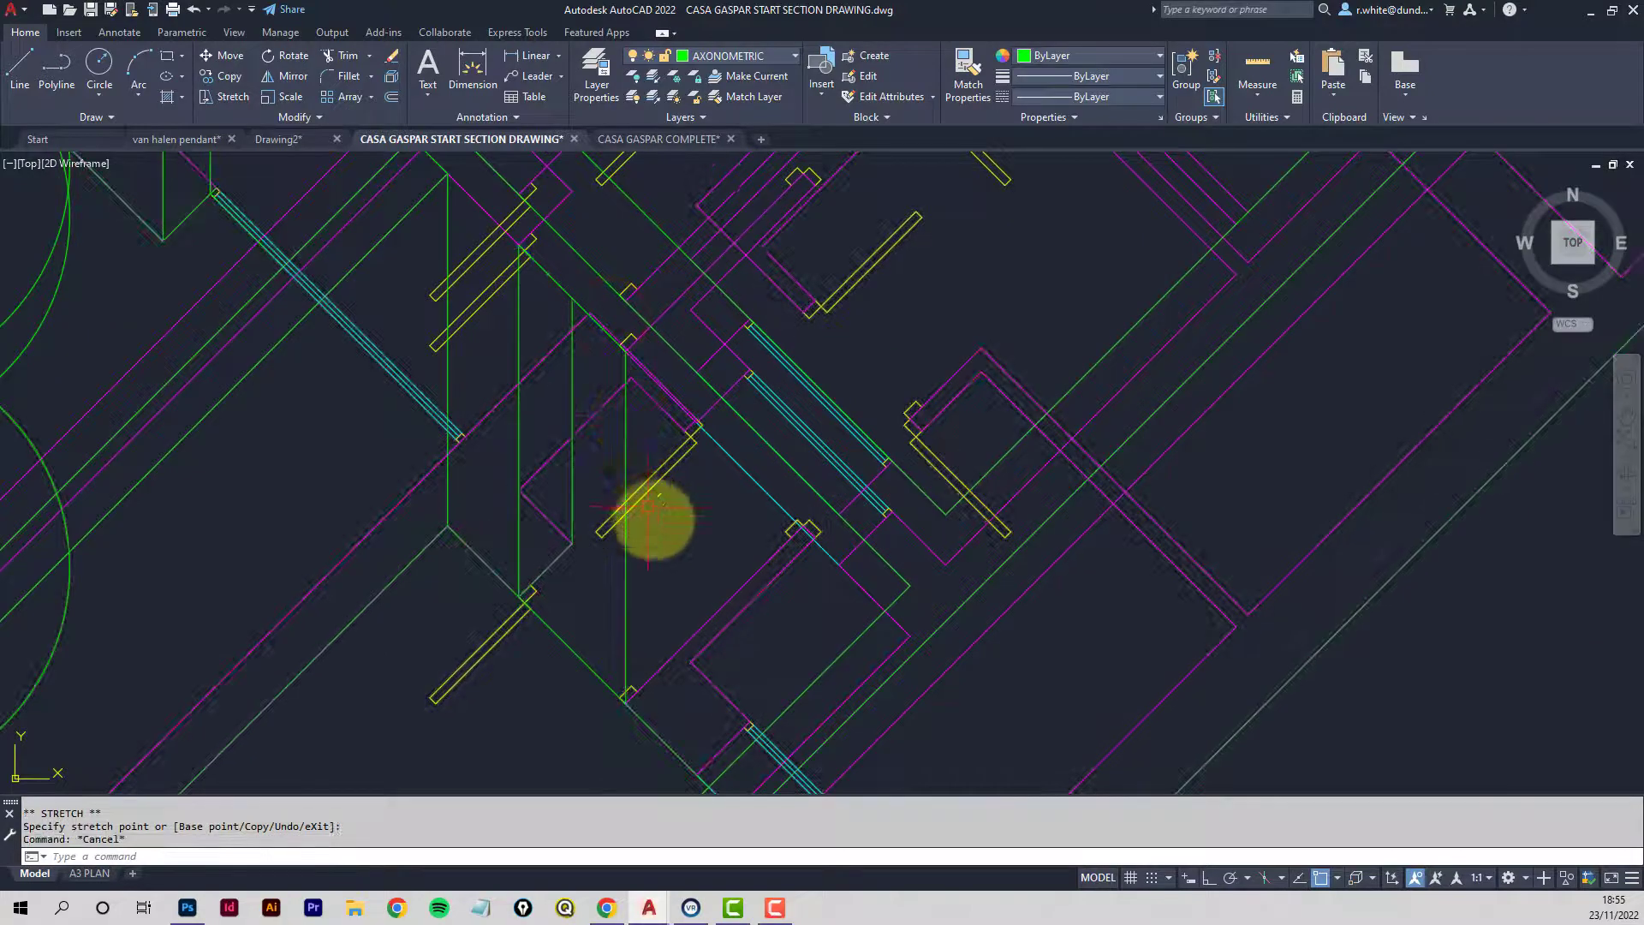
Compare the upper and lower plans around the doorway and the adjoining window in the same wall.
{"action": "middle_click_drag", "start_coordinate": [693, 613], "coordinate": [697, 574]}
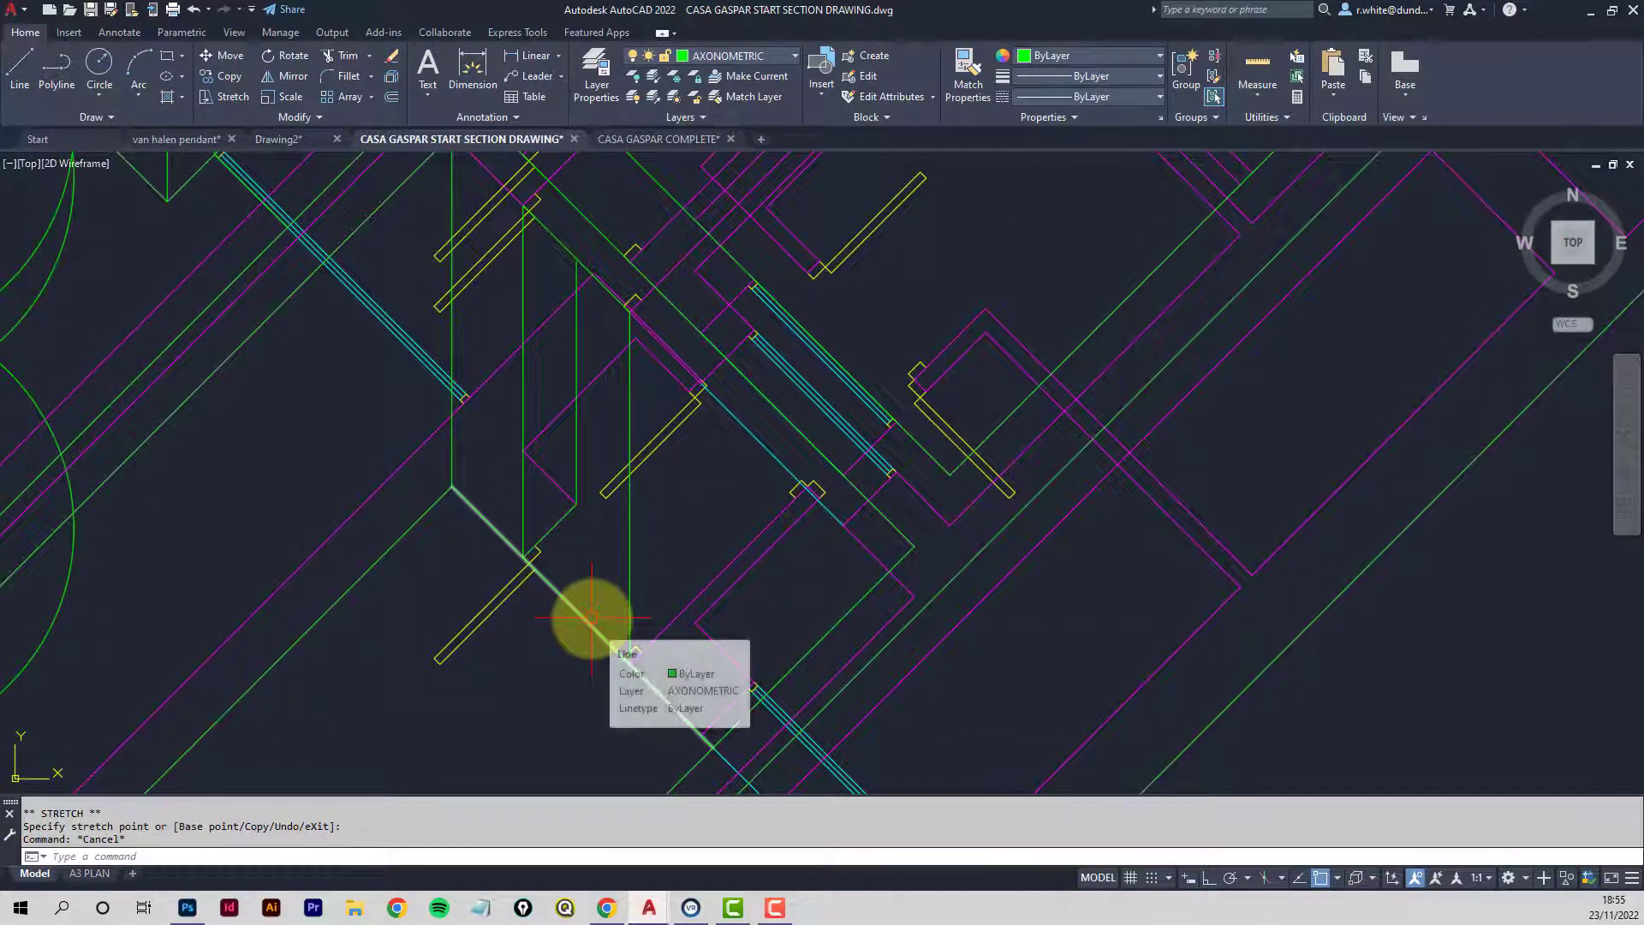
{"action": "middle_click_drag", "start_coordinate": [514, 576], "coordinate": [708, 643]}
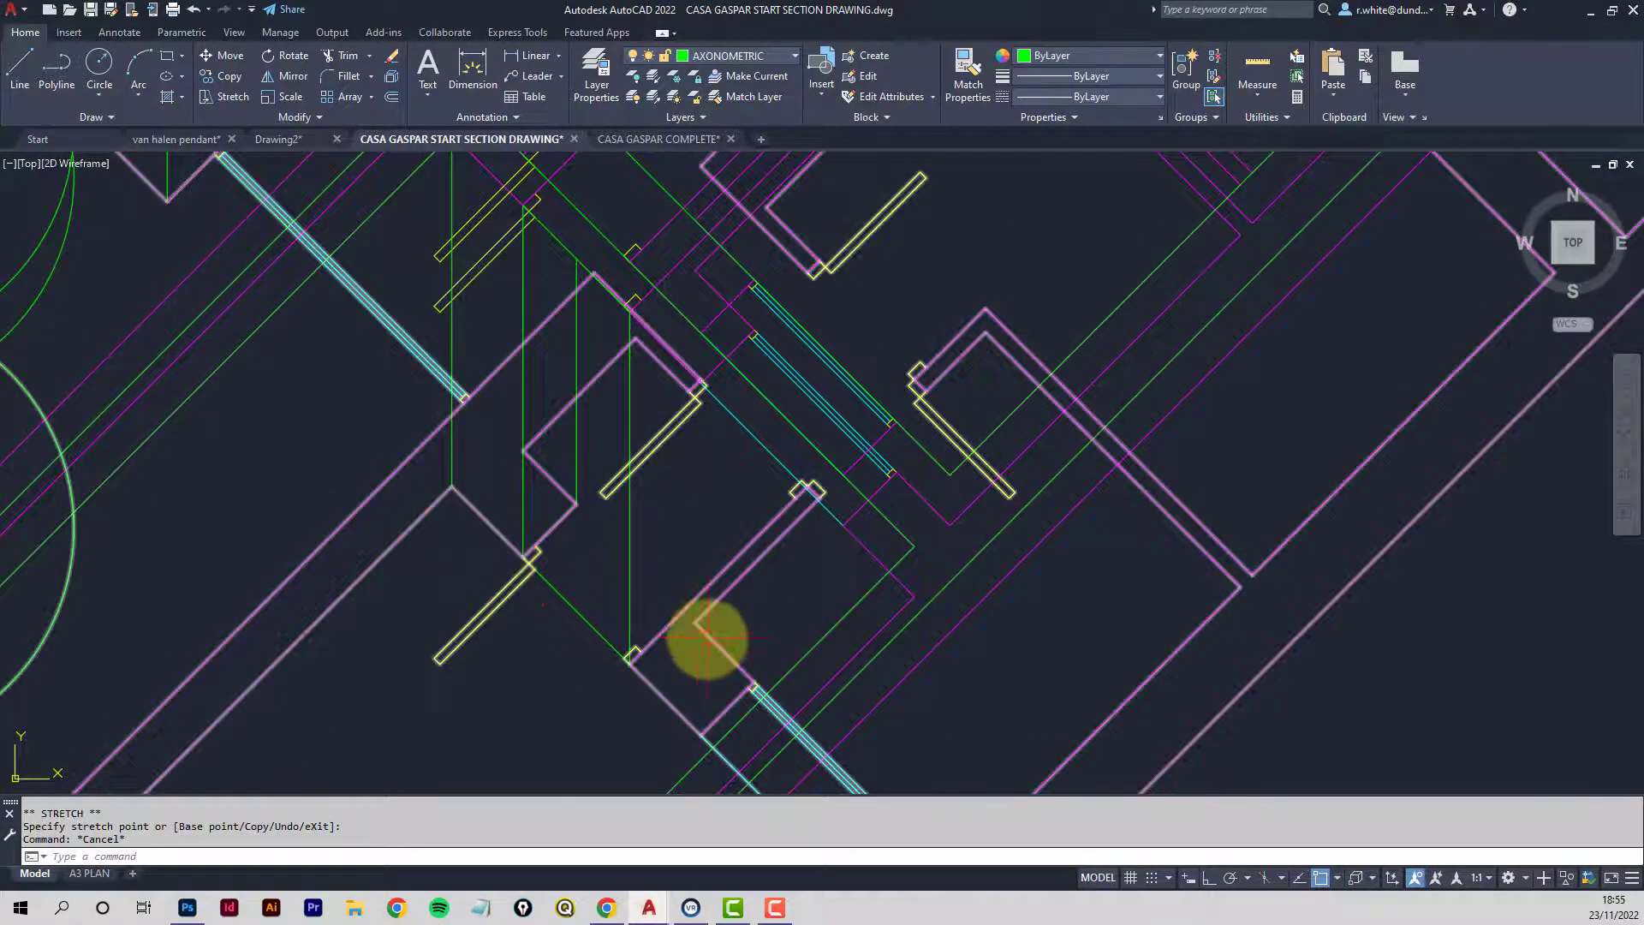
{"action": "scroll", "coordinate": [609, 525], "scroll_direction": "down", "scroll_amount": 2}
{"action": "mouse_move", "coordinate": [609, 525]}
{"action": "middle_mouse_down"}
{"action": "mouse_move", "coordinate": [634, 488]}
{"action": "mouse_move", "coordinate": [596, 524]}
{"action": "middle_mouse_up"}
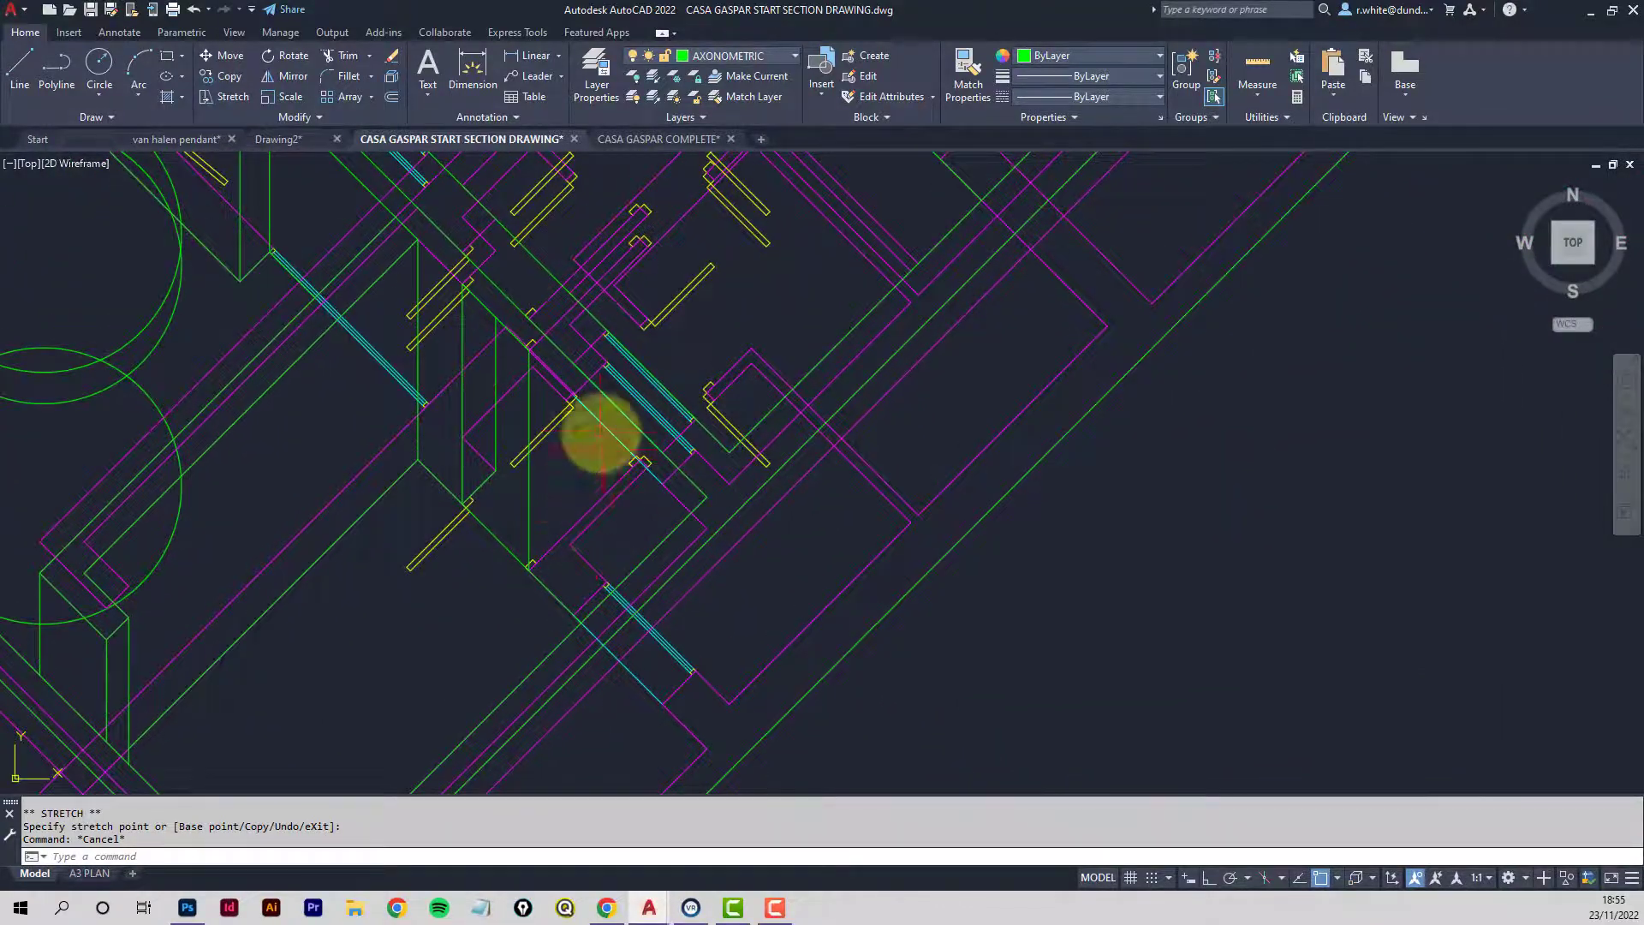
{"action": "scroll", "coordinate": [599, 431], "scroll_direction": "up", "scroll_amount": 2}
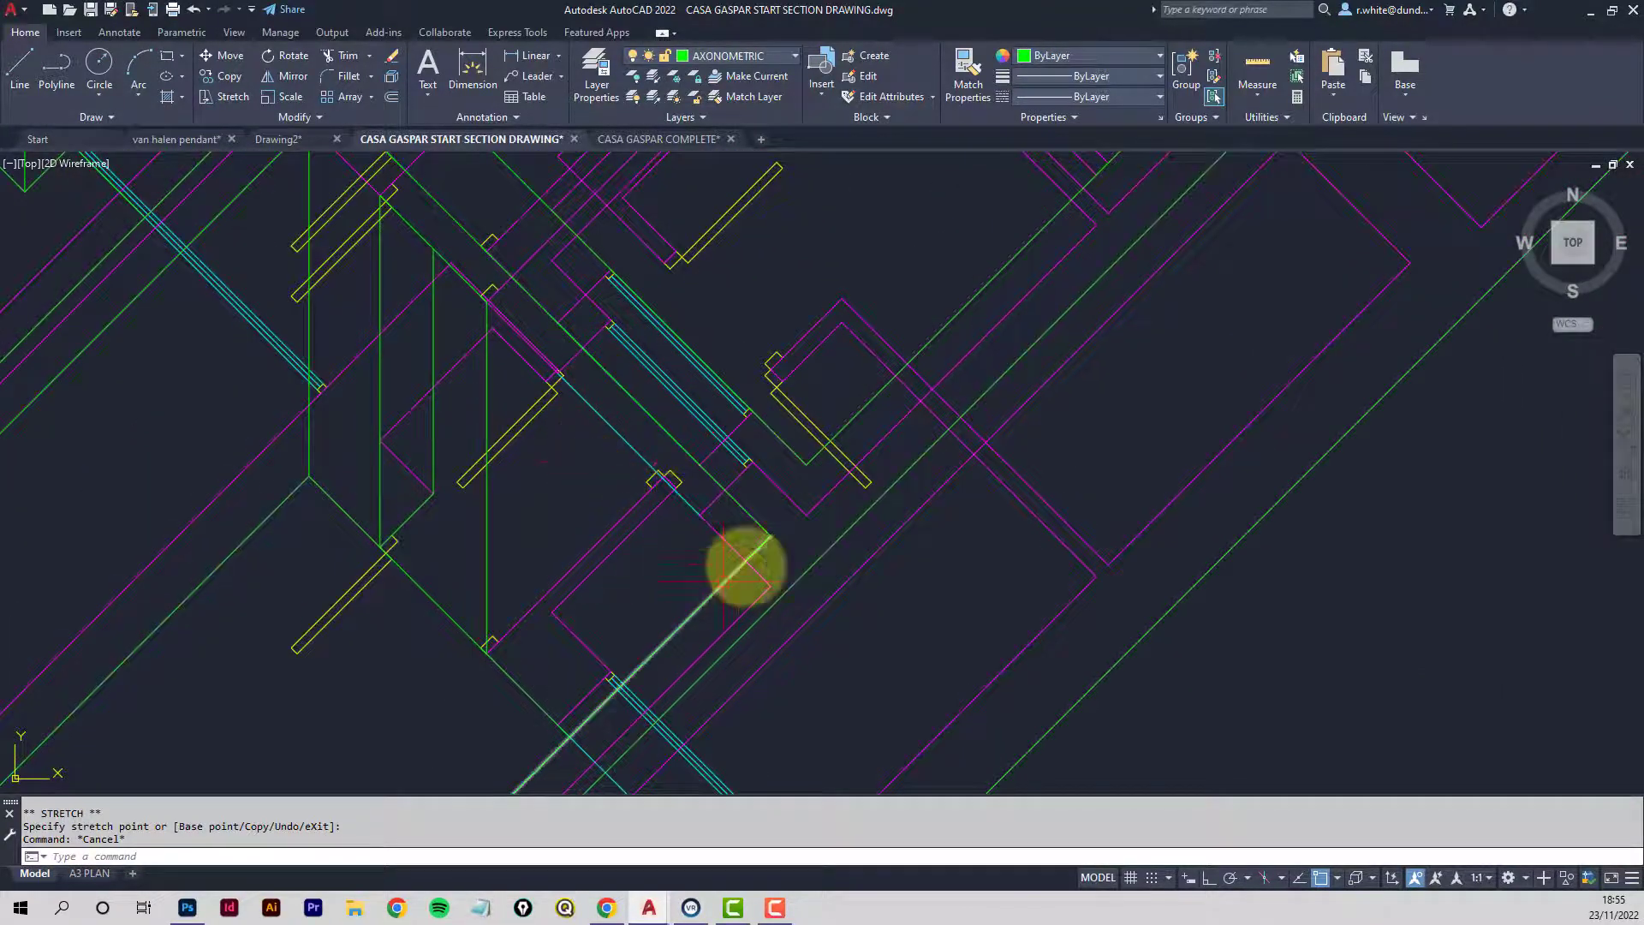
{"action": "scroll", "coordinate": [688, 406], "scroll_direction": "down", "scroll_amount": 2}
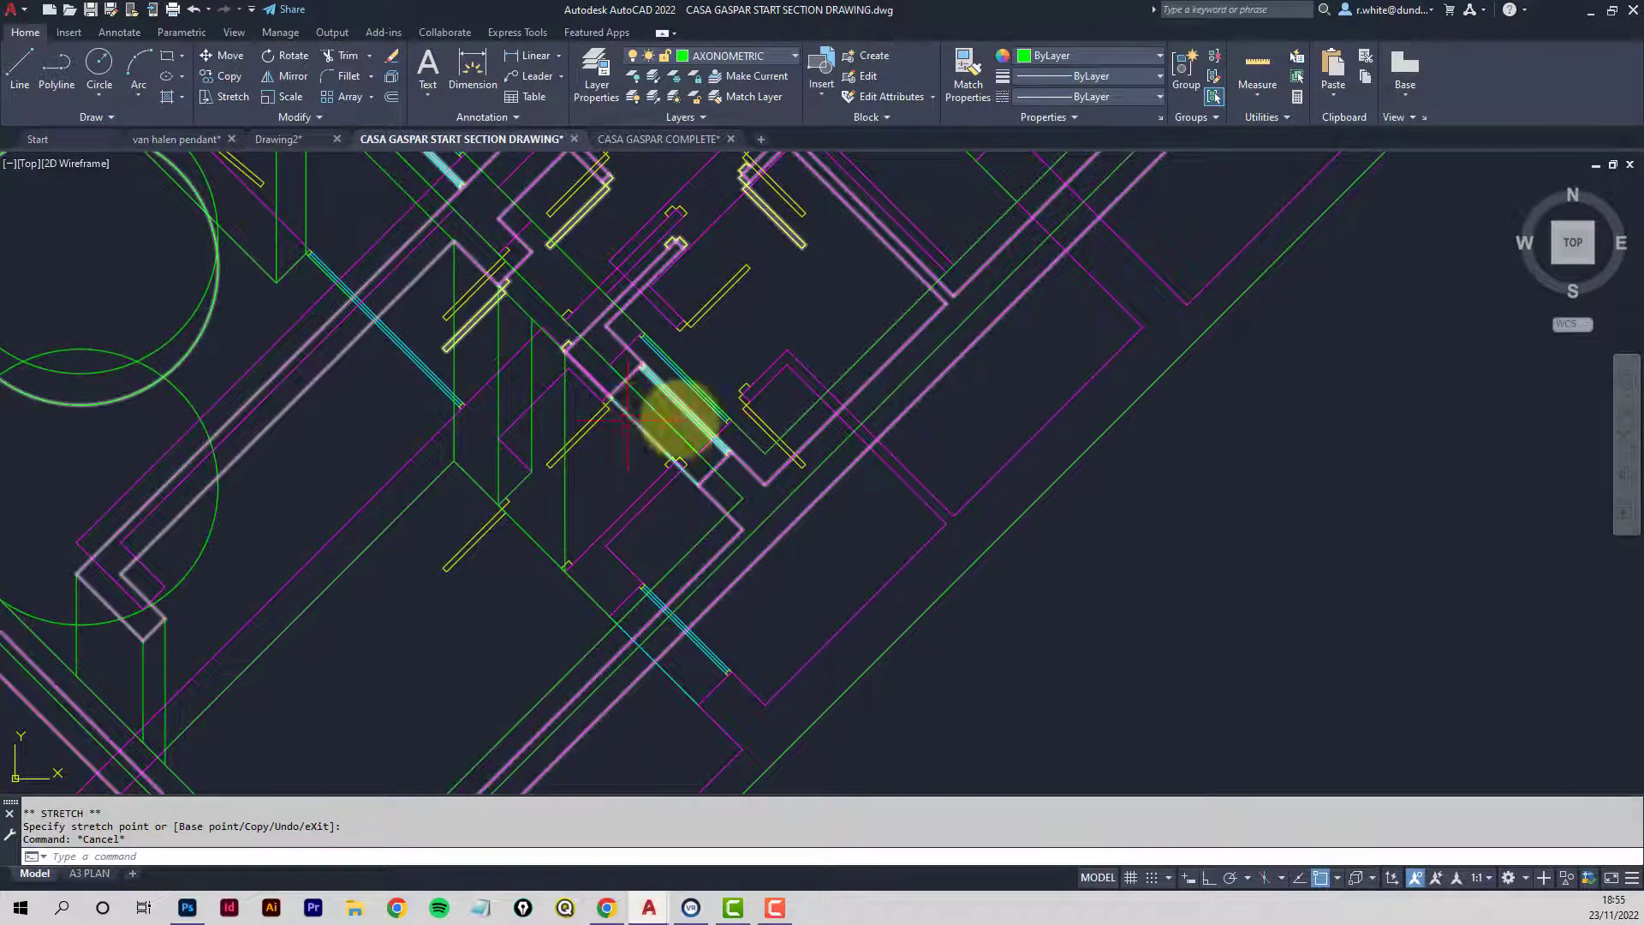
{"action": "scroll", "coordinate": [642, 411], "scroll_direction": "up", "scroll_amount": 2}
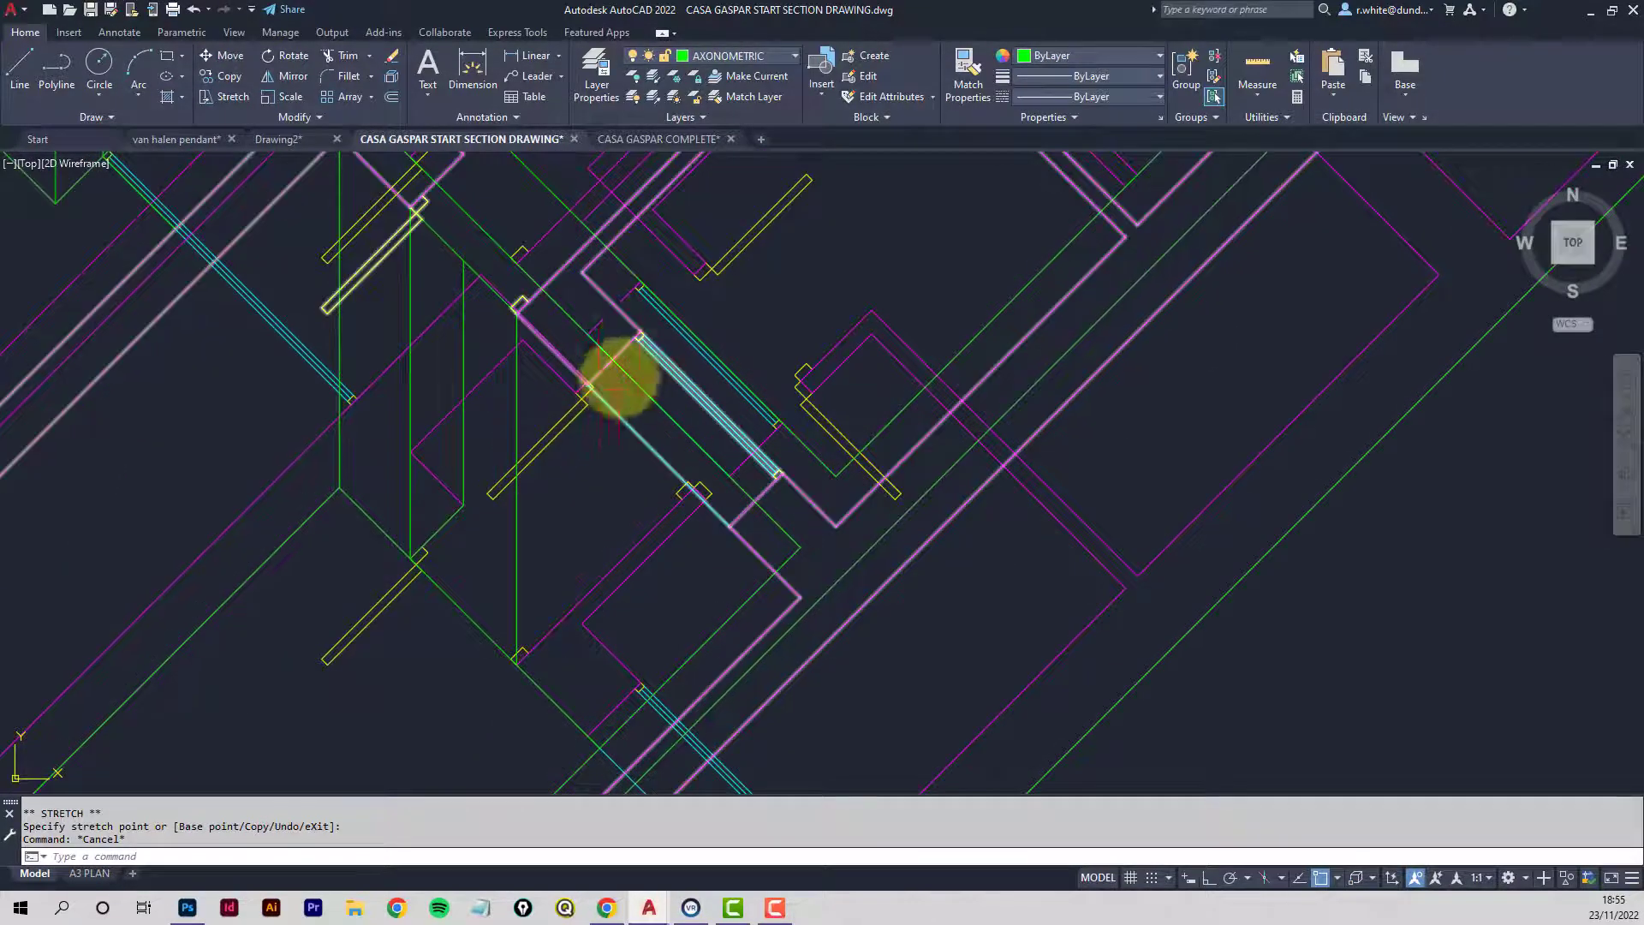
{"action": "middle_click_drag", "start_coordinate": [485, 344], "coordinate": [496, 404]}
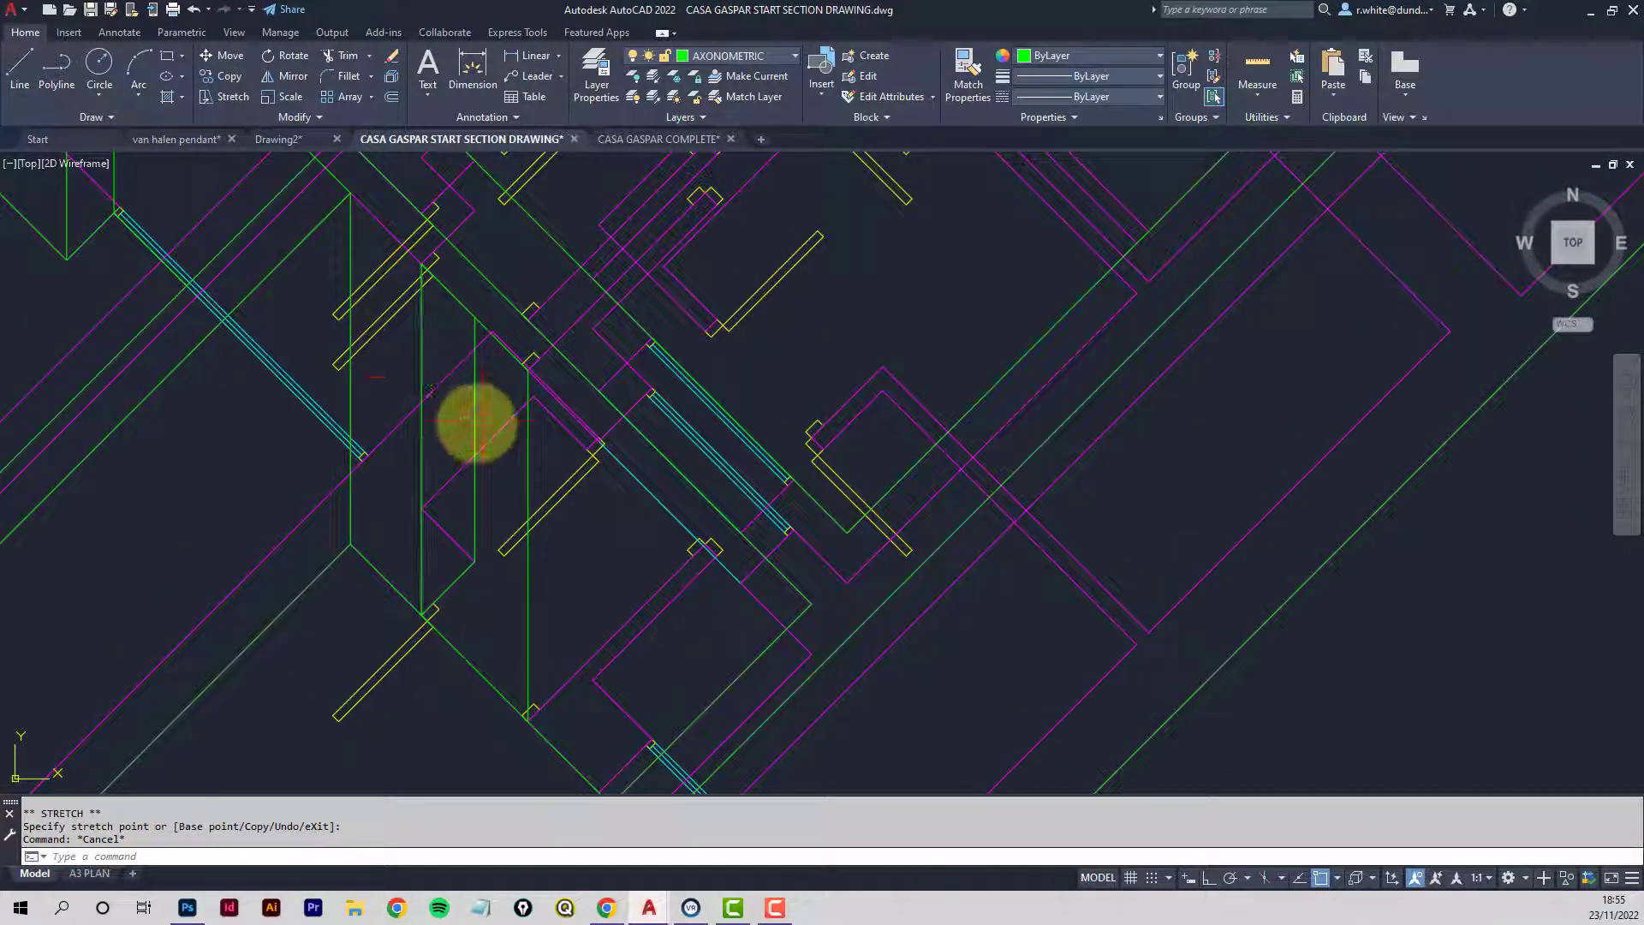
{"action": "key", "text": "Escape"}
{"action": "key", "text": "Escape"}
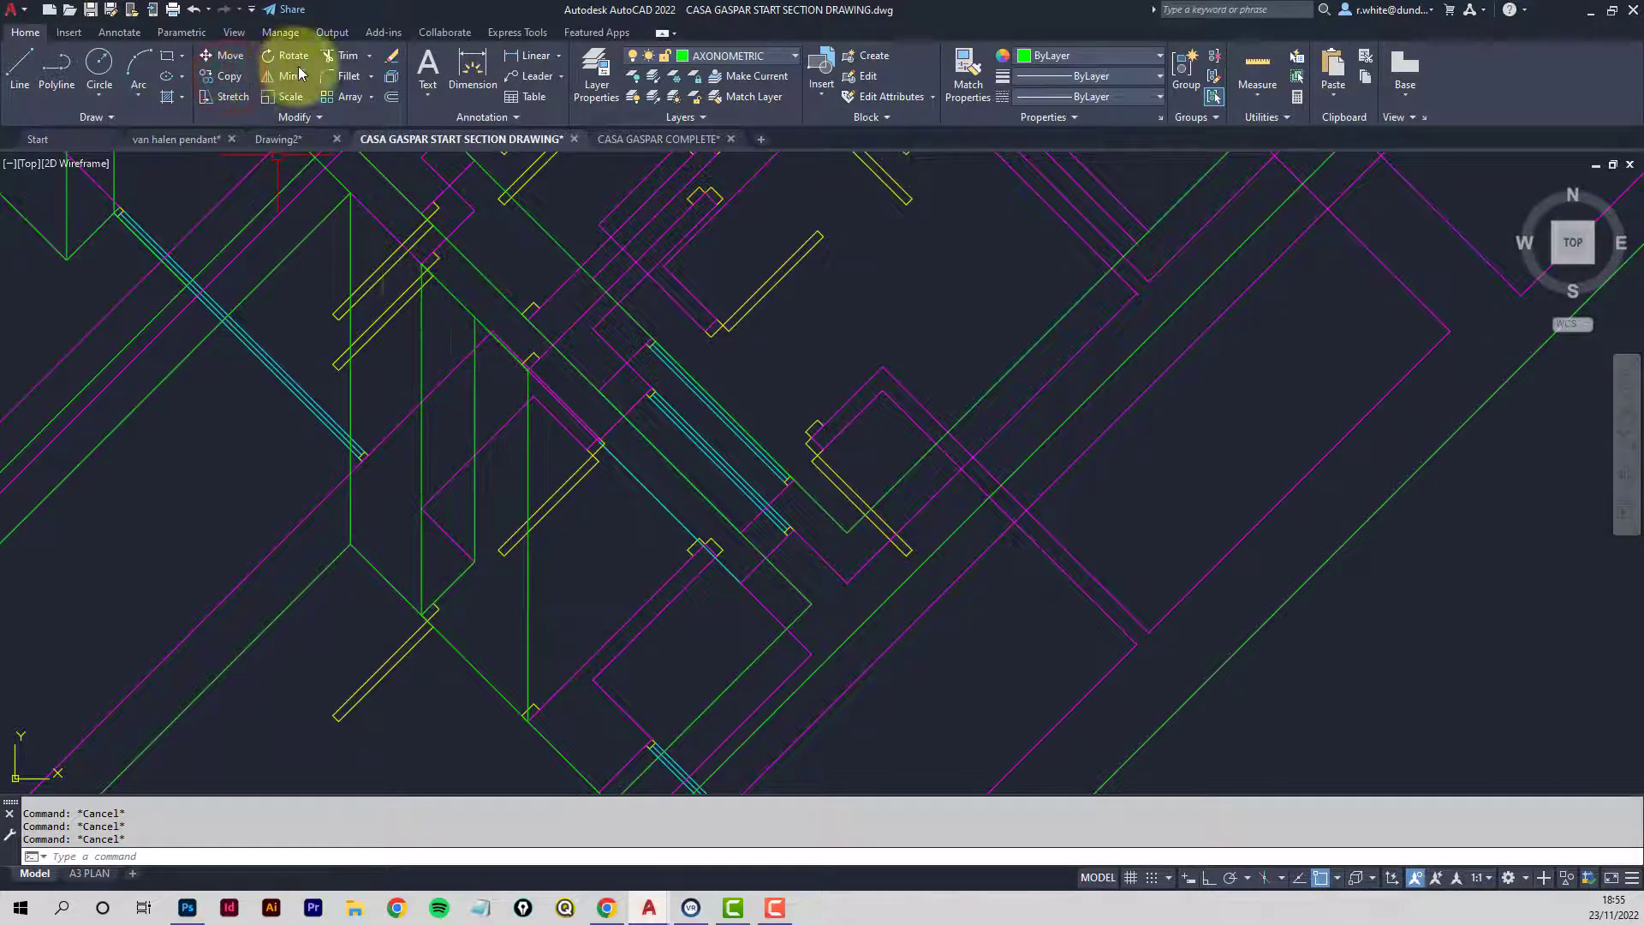
Copy the doorway's top edge and two vertical jamb edges onto the upper corner of the adjoining window opening.
{"action": "left_click", "coordinate": [225, 77]}
{"action": "left_click", "coordinate": [459, 298]}
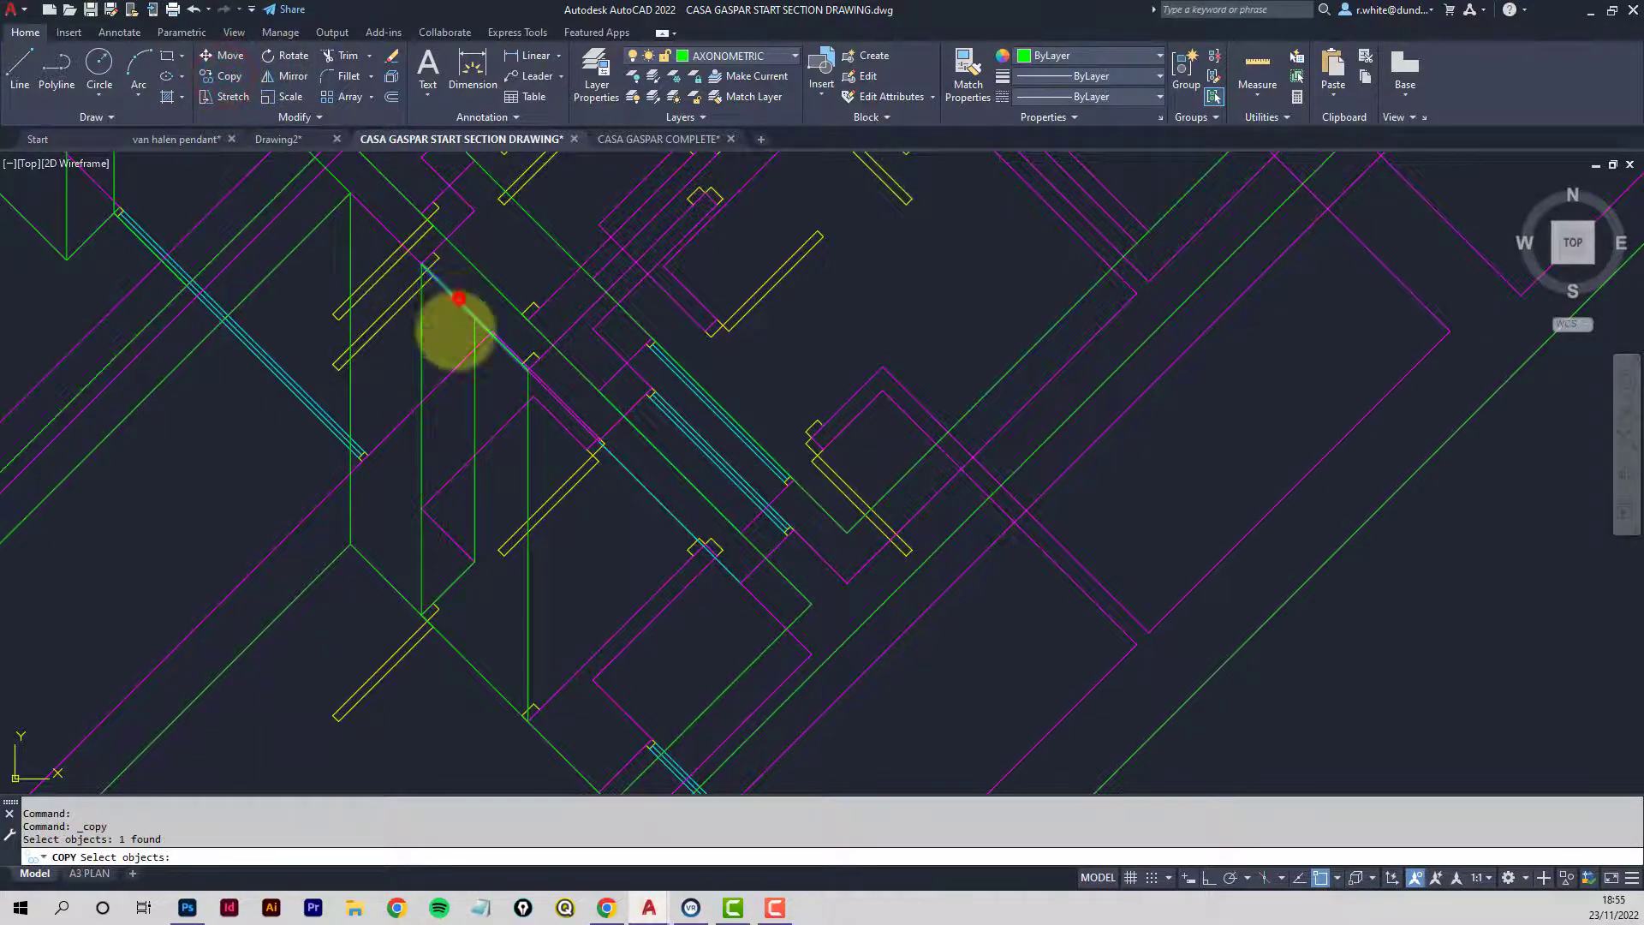
{"action": "left_click", "coordinate": [477, 387]}
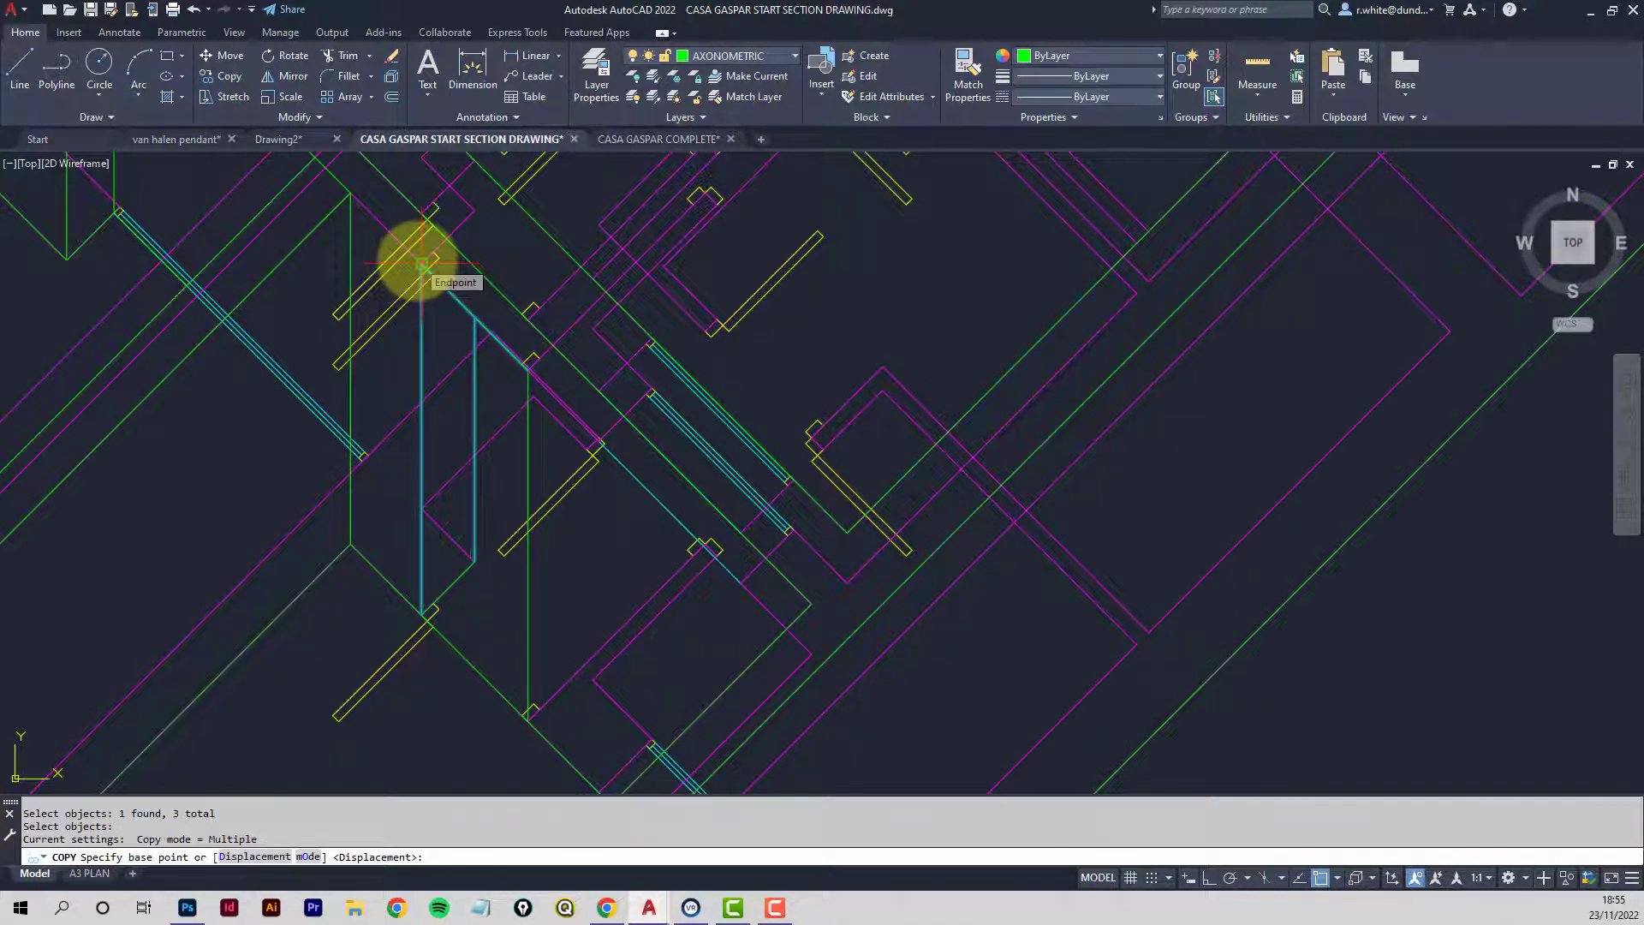
{"action": "left_click", "coordinate": [422, 266]}
{"action": "scroll", "coordinate": [634, 428], "scroll_direction": "up", "scroll_amount": 3}
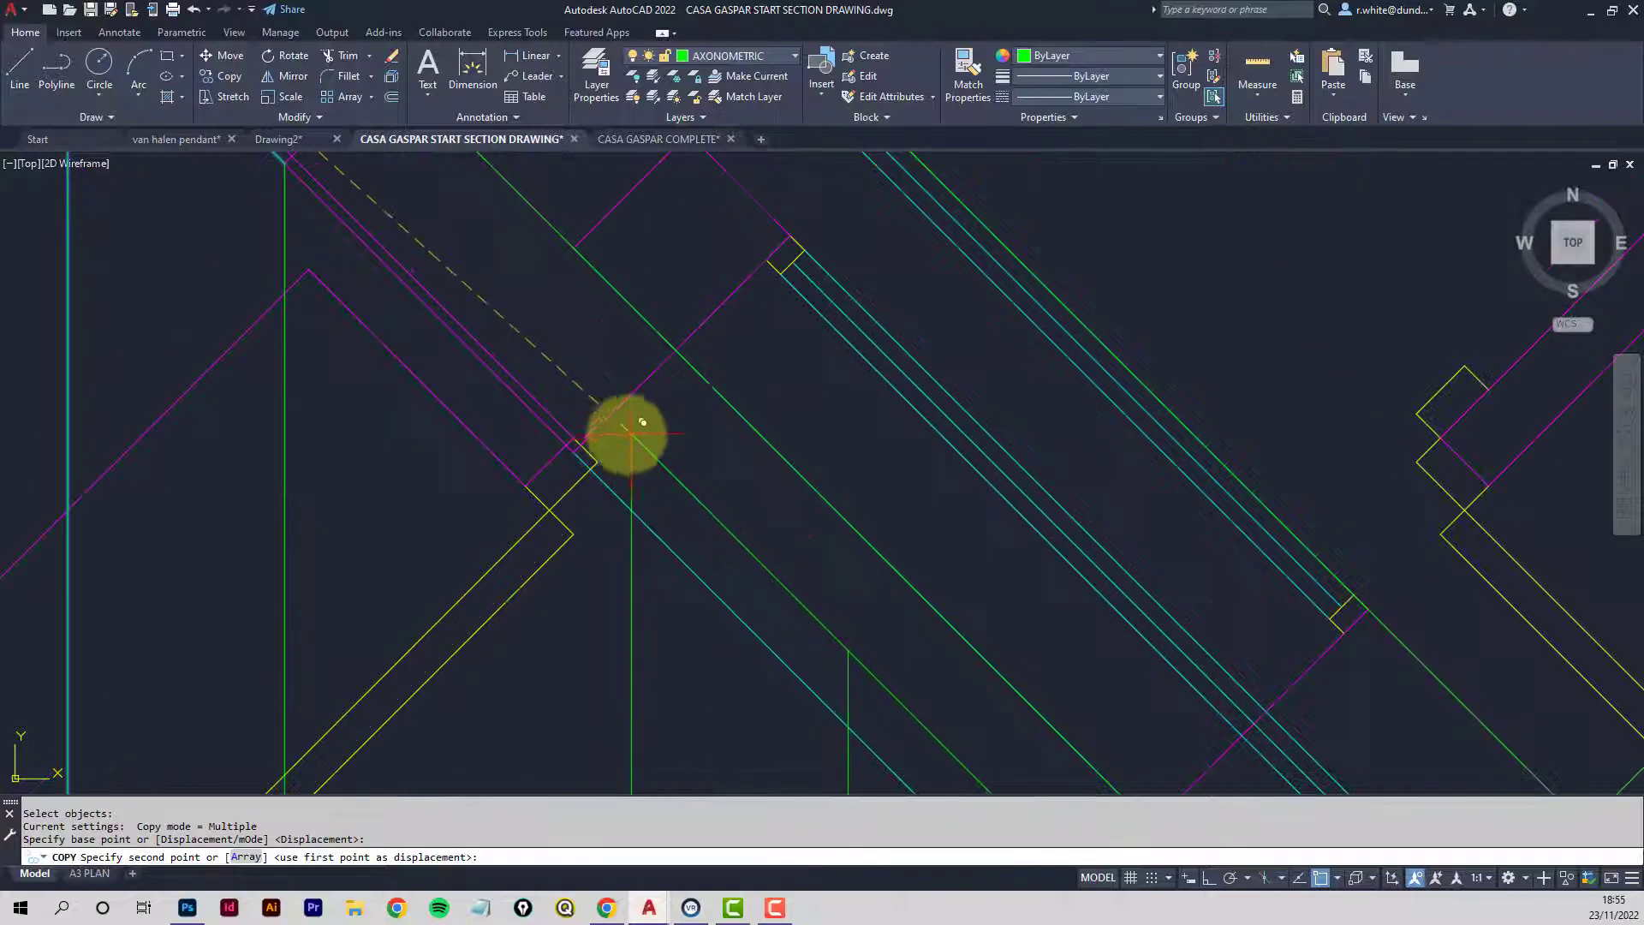
{"action": "scroll", "coordinate": [611, 442], "scroll_direction": "up", "scroll_amount": 2}
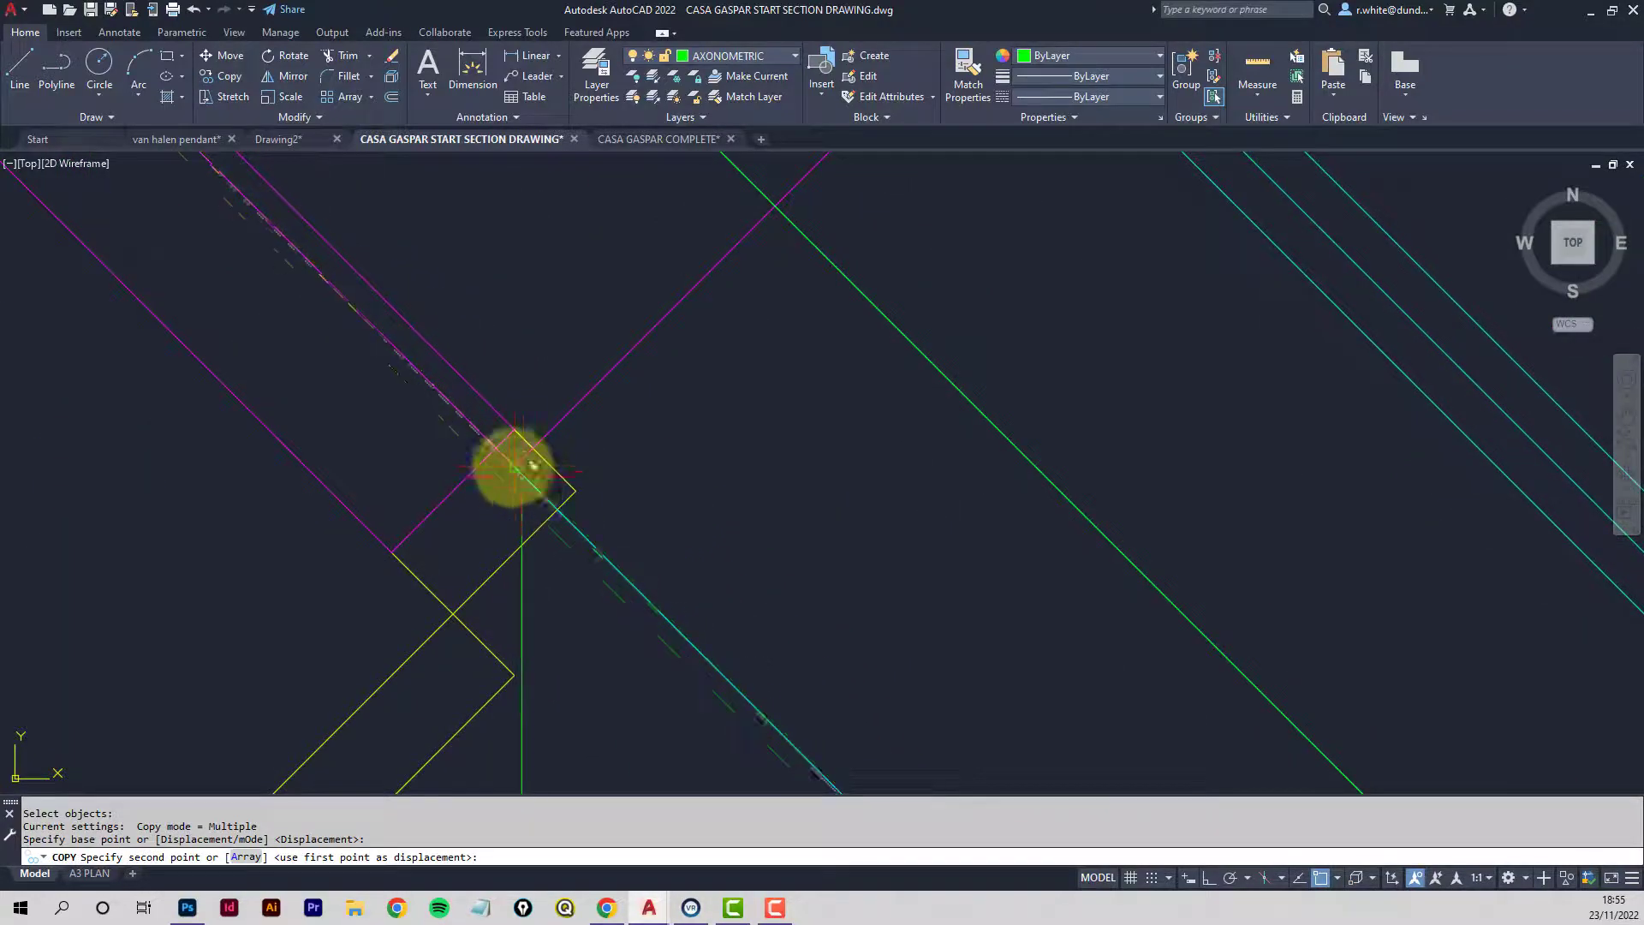
{"action": "left_click", "coordinate": [527, 454]}
{"action": "scroll", "coordinate": [562, 448], "scroll_direction": "down", "scroll_amount": 4}
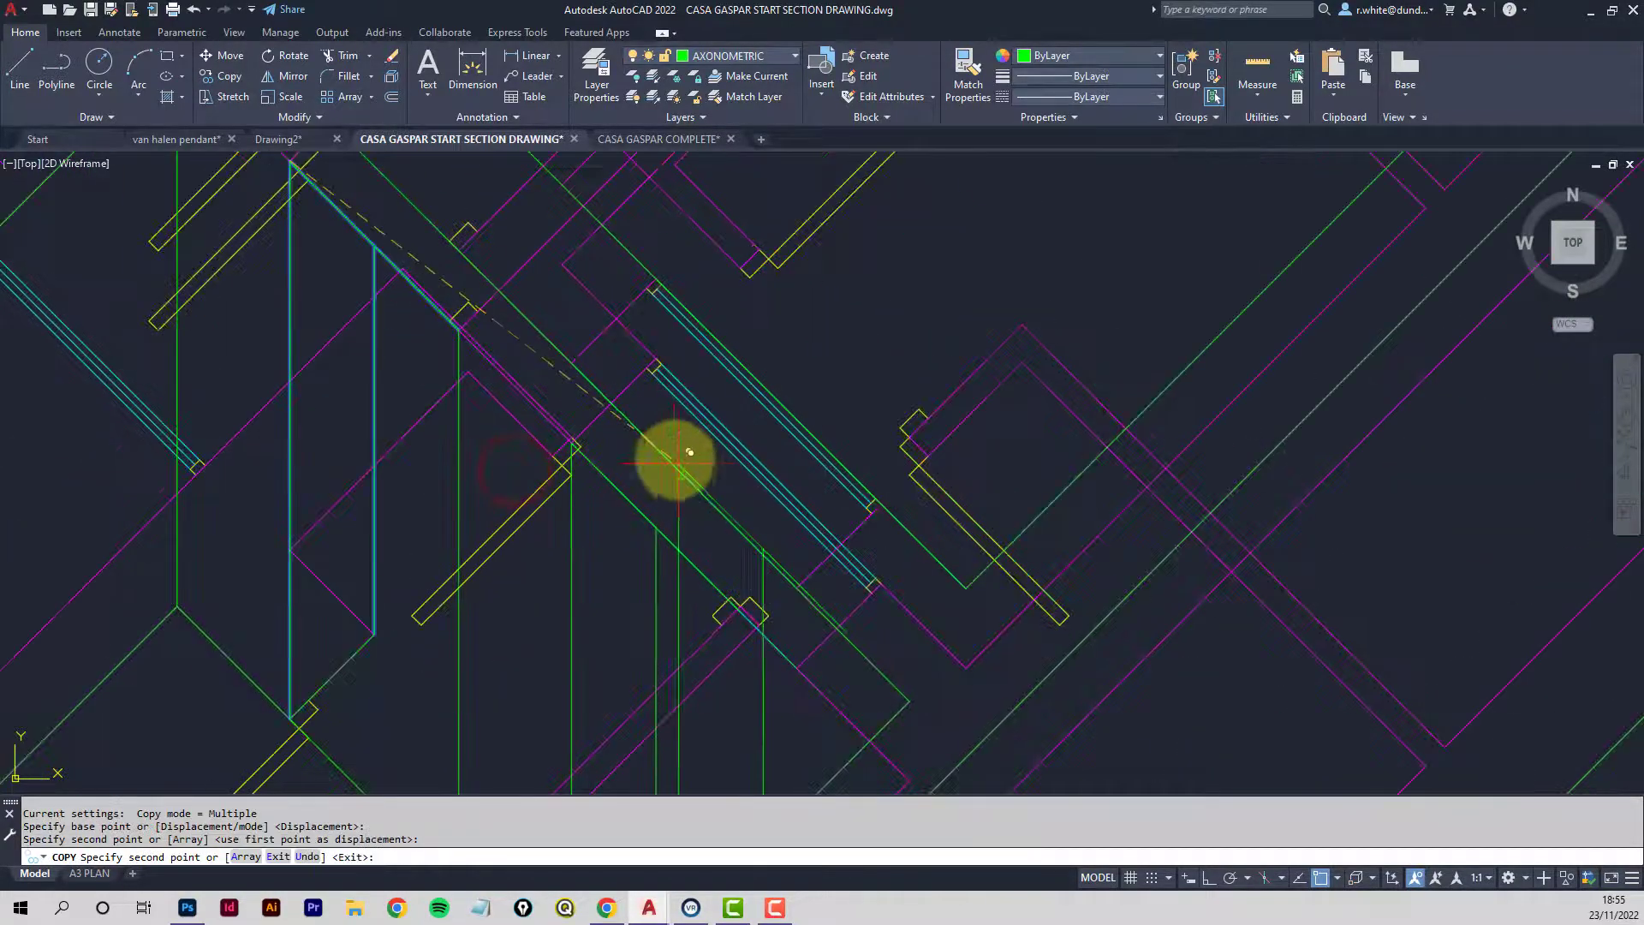
{"action": "middle_click_drag", "start_coordinate": [683, 455], "coordinate": [569, 239]}
{"action": "key", "text": "Return"}
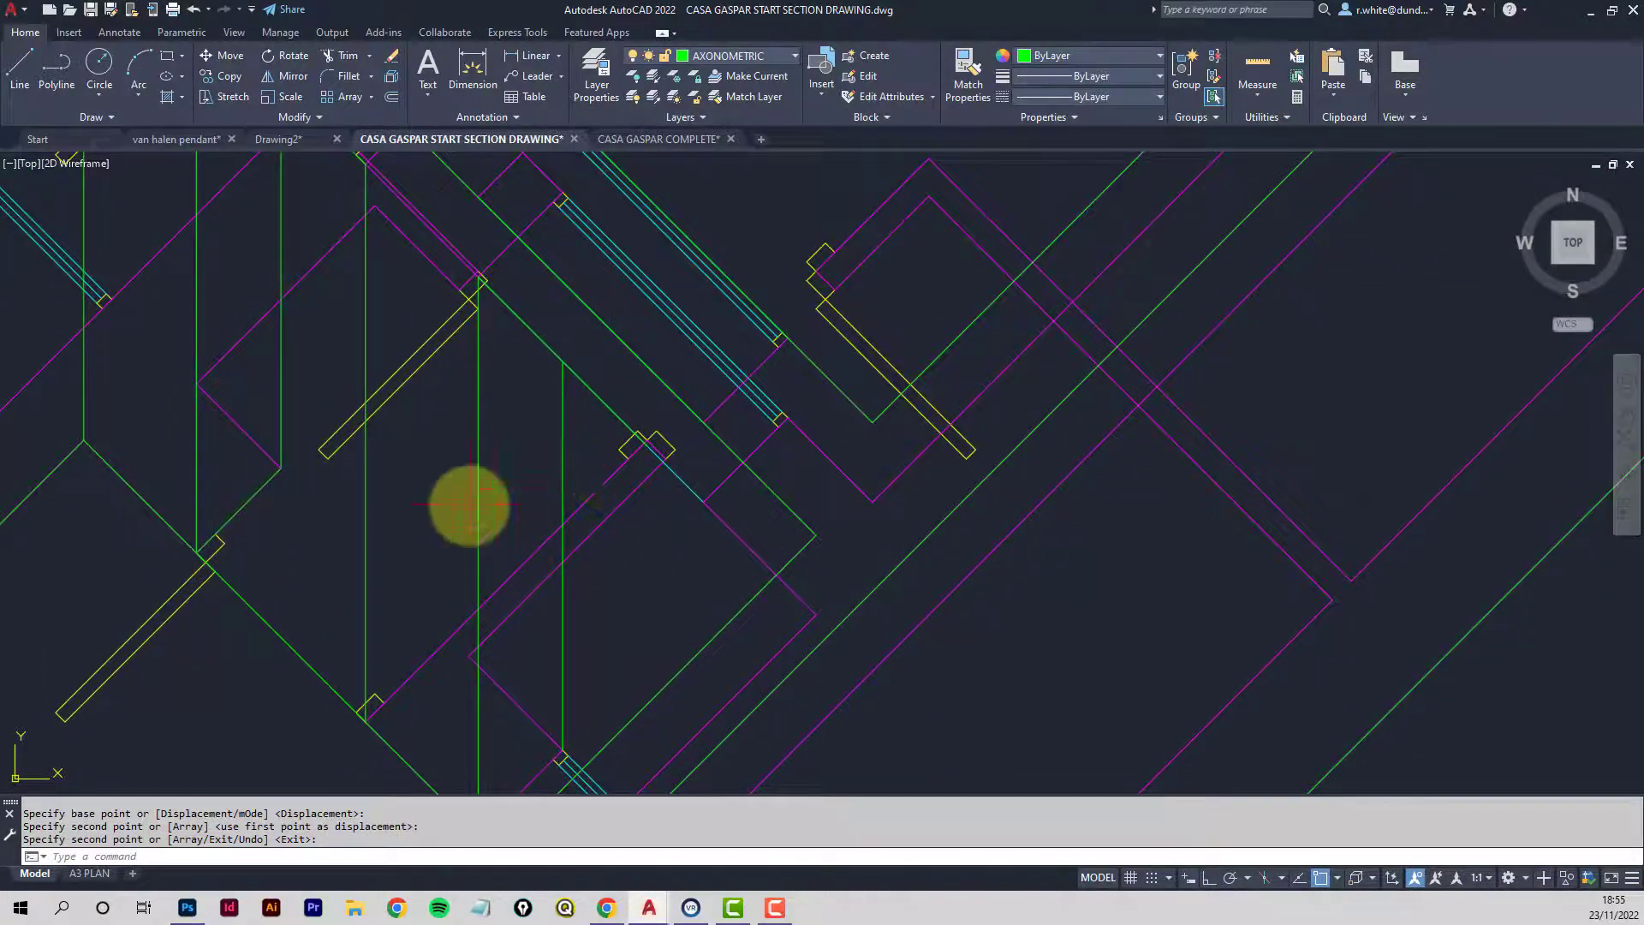
Copy the window opening's top edge 1000 straight down with Ortho on to form the sill line.
{"action": "scroll", "coordinate": [610, 460], "scroll_direction": "up", "scroll_amount": 2}
{"action": "middle_click_drag", "start_coordinate": [610, 462], "coordinate": [553, 454]}
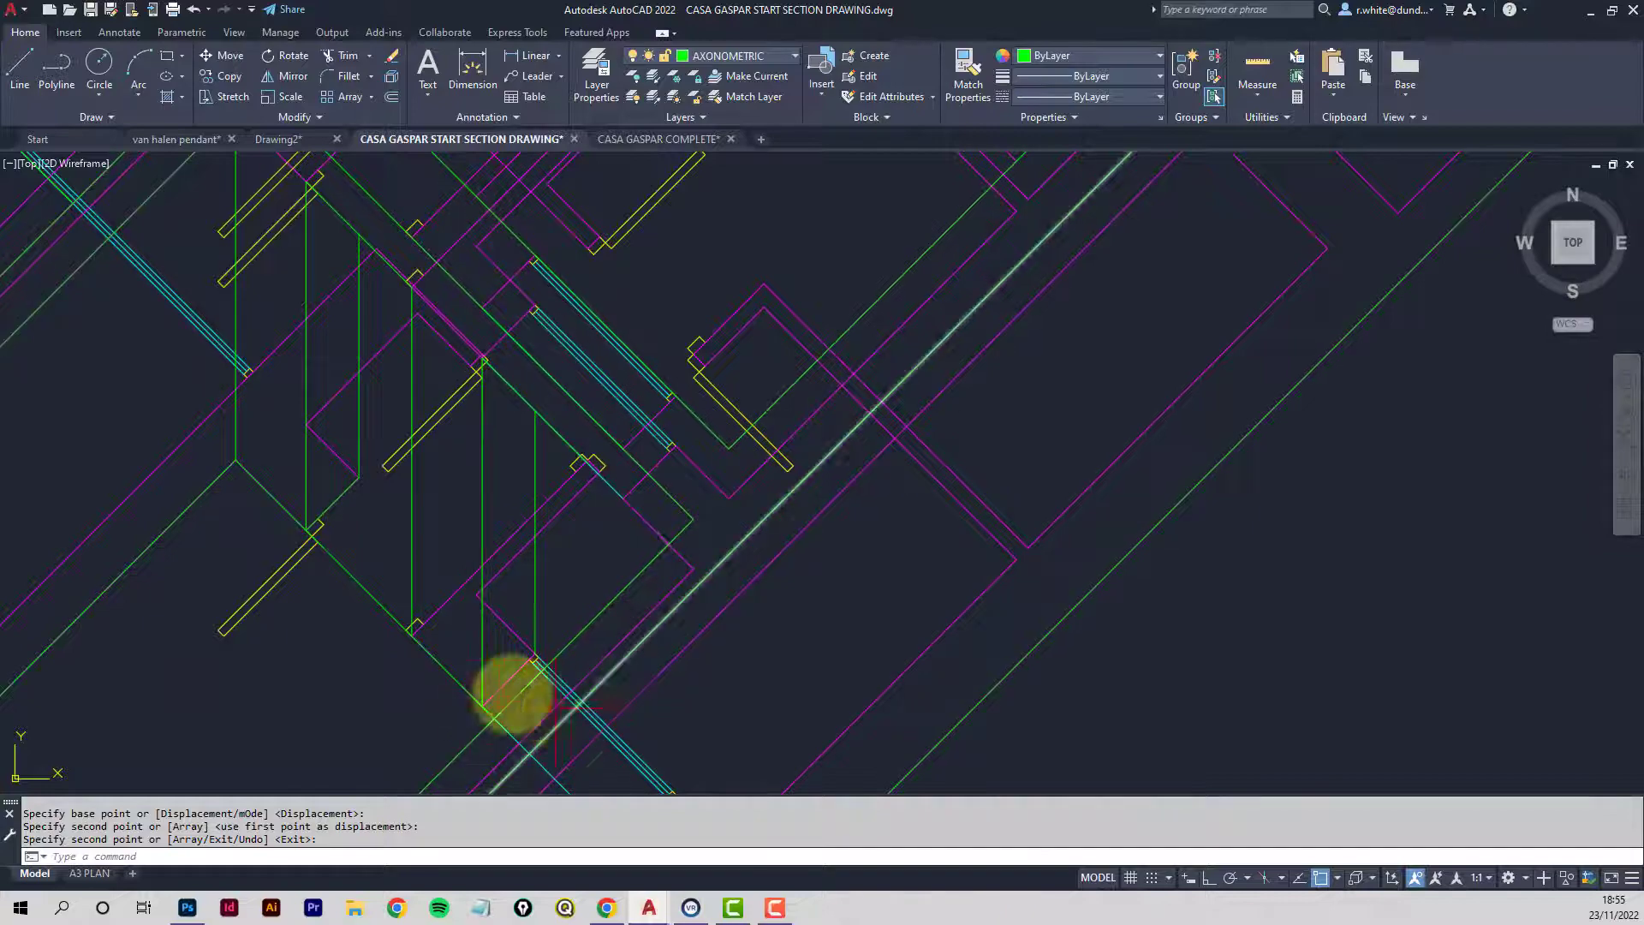
{"action": "scroll", "coordinate": [385, 505], "scroll_direction": "down", "scroll_amount": 3}
{"action": "scroll", "coordinate": [492, 531], "scroll_direction": "up", "scroll_amount": 2}
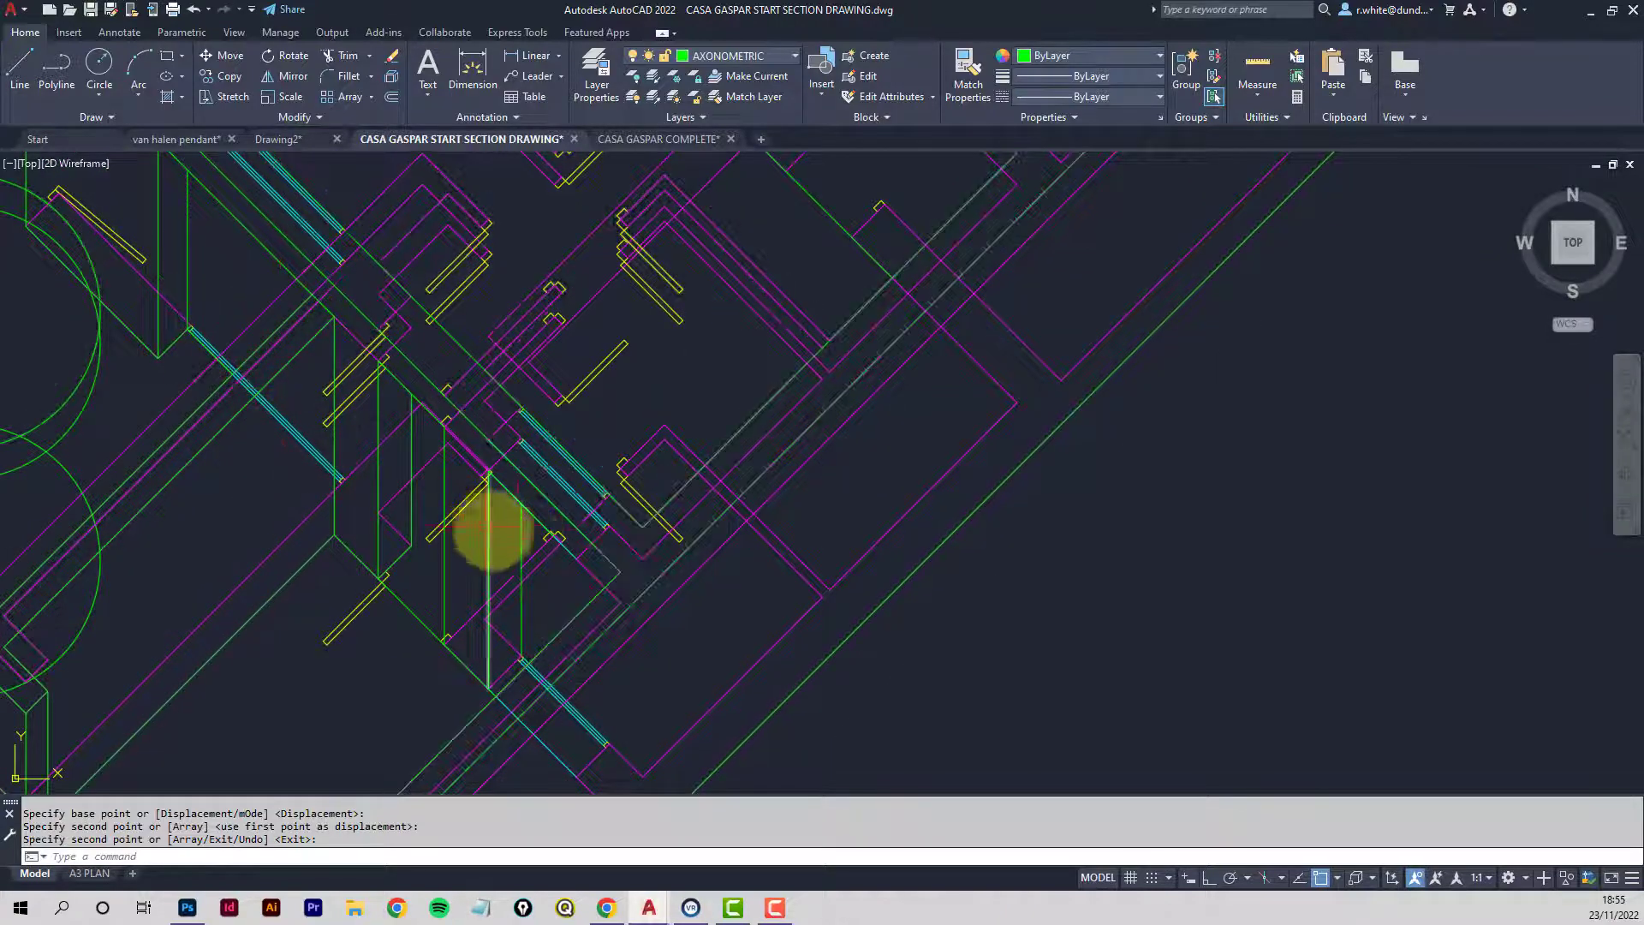
{"action": "scroll", "coordinate": [512, 521], "scroll_direction": "up", "scroll_amount": 2}
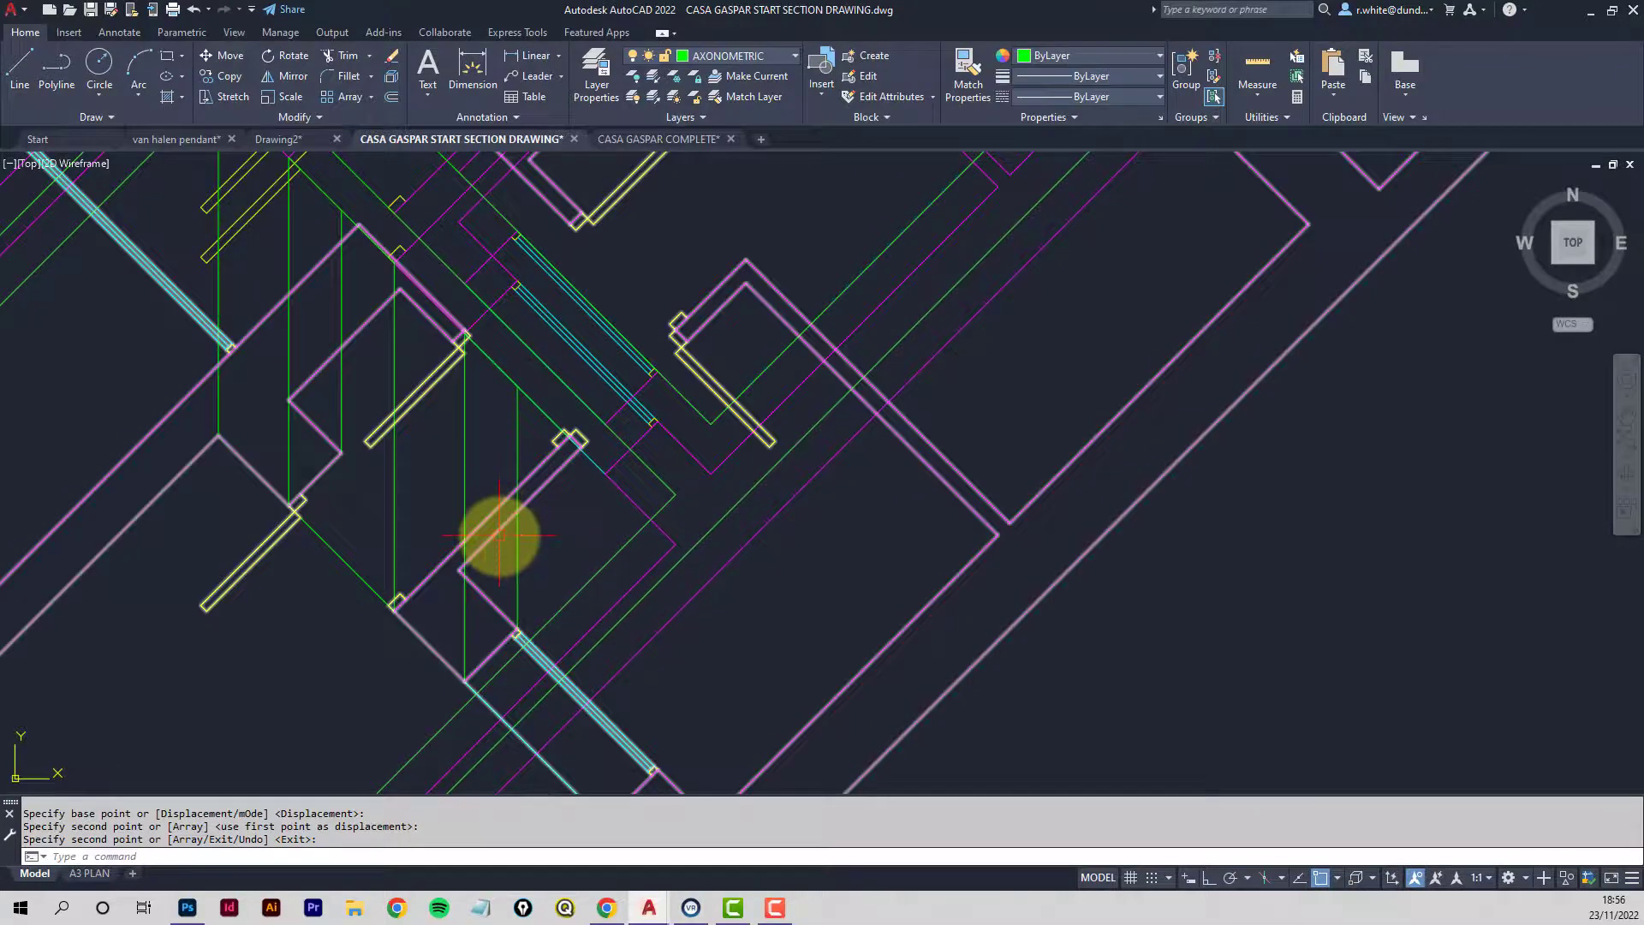
{"action": "left_click", "coordinate": [220, 78]}
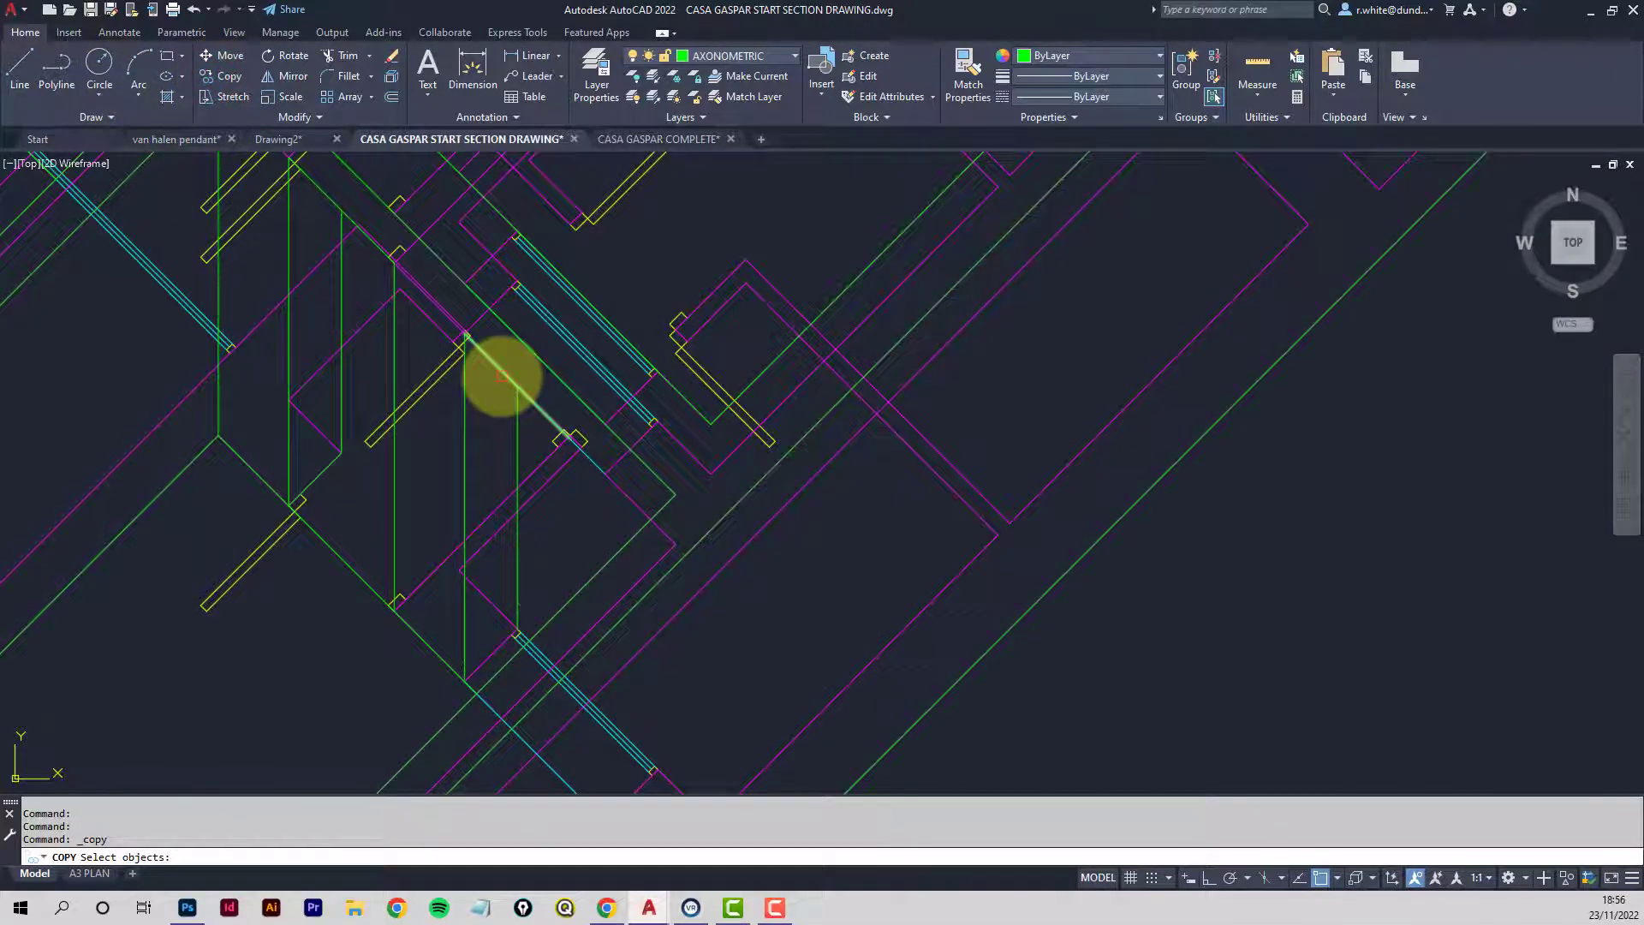
{"action": "key", "text": "Return"}
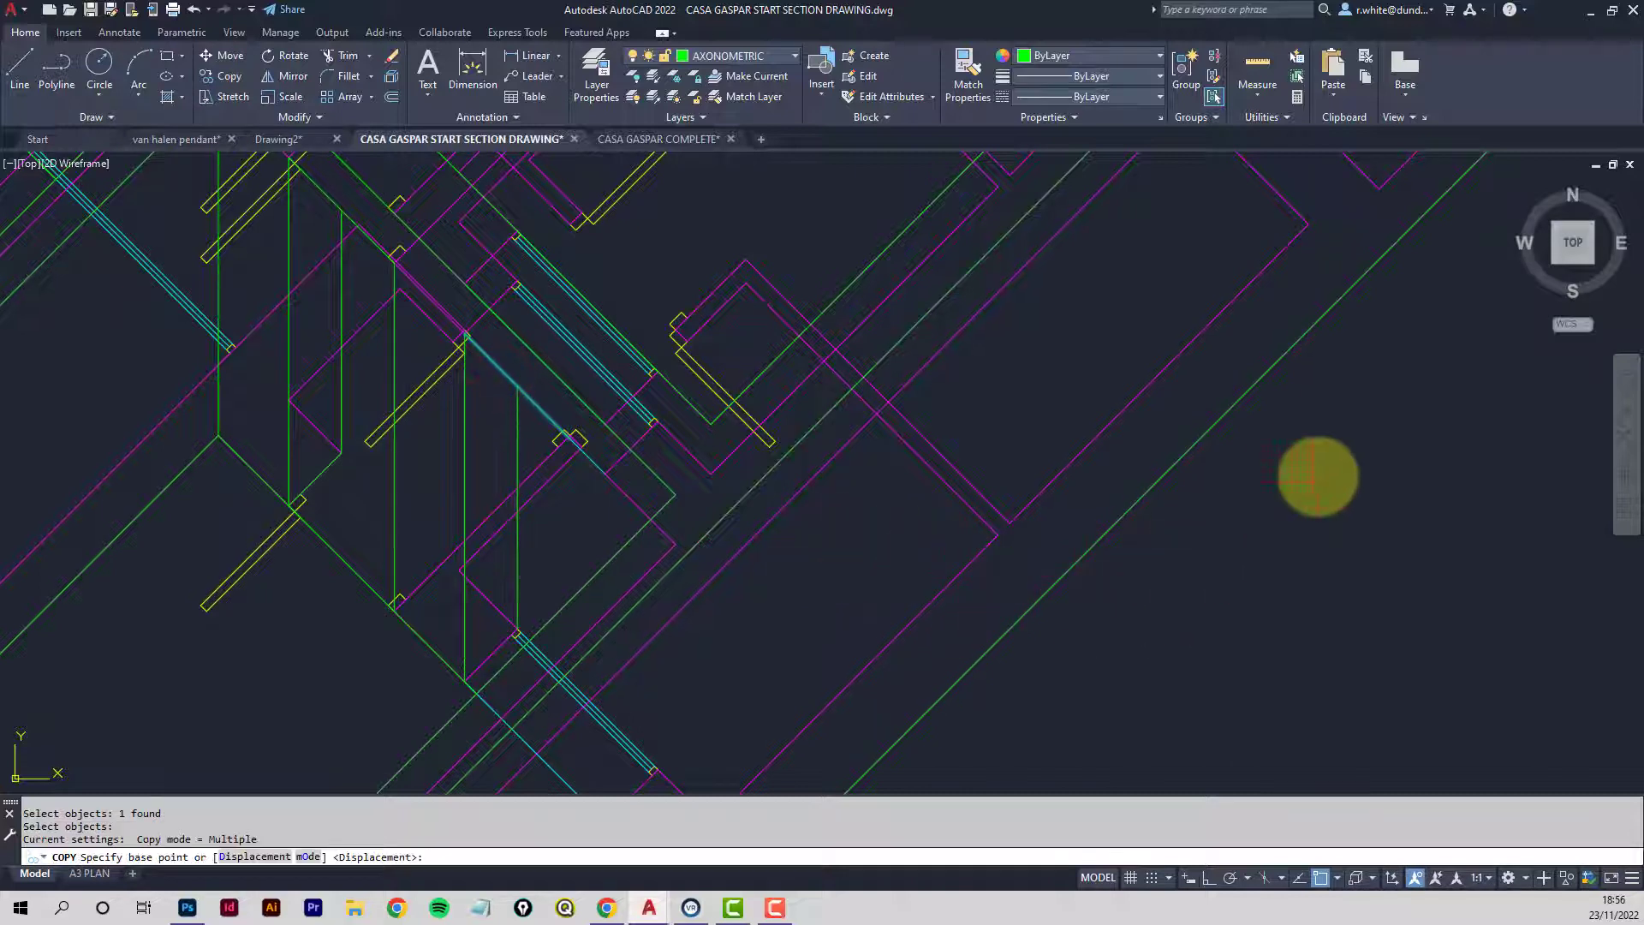
{"action": "left_click", "coordinate": [1338, 489]}
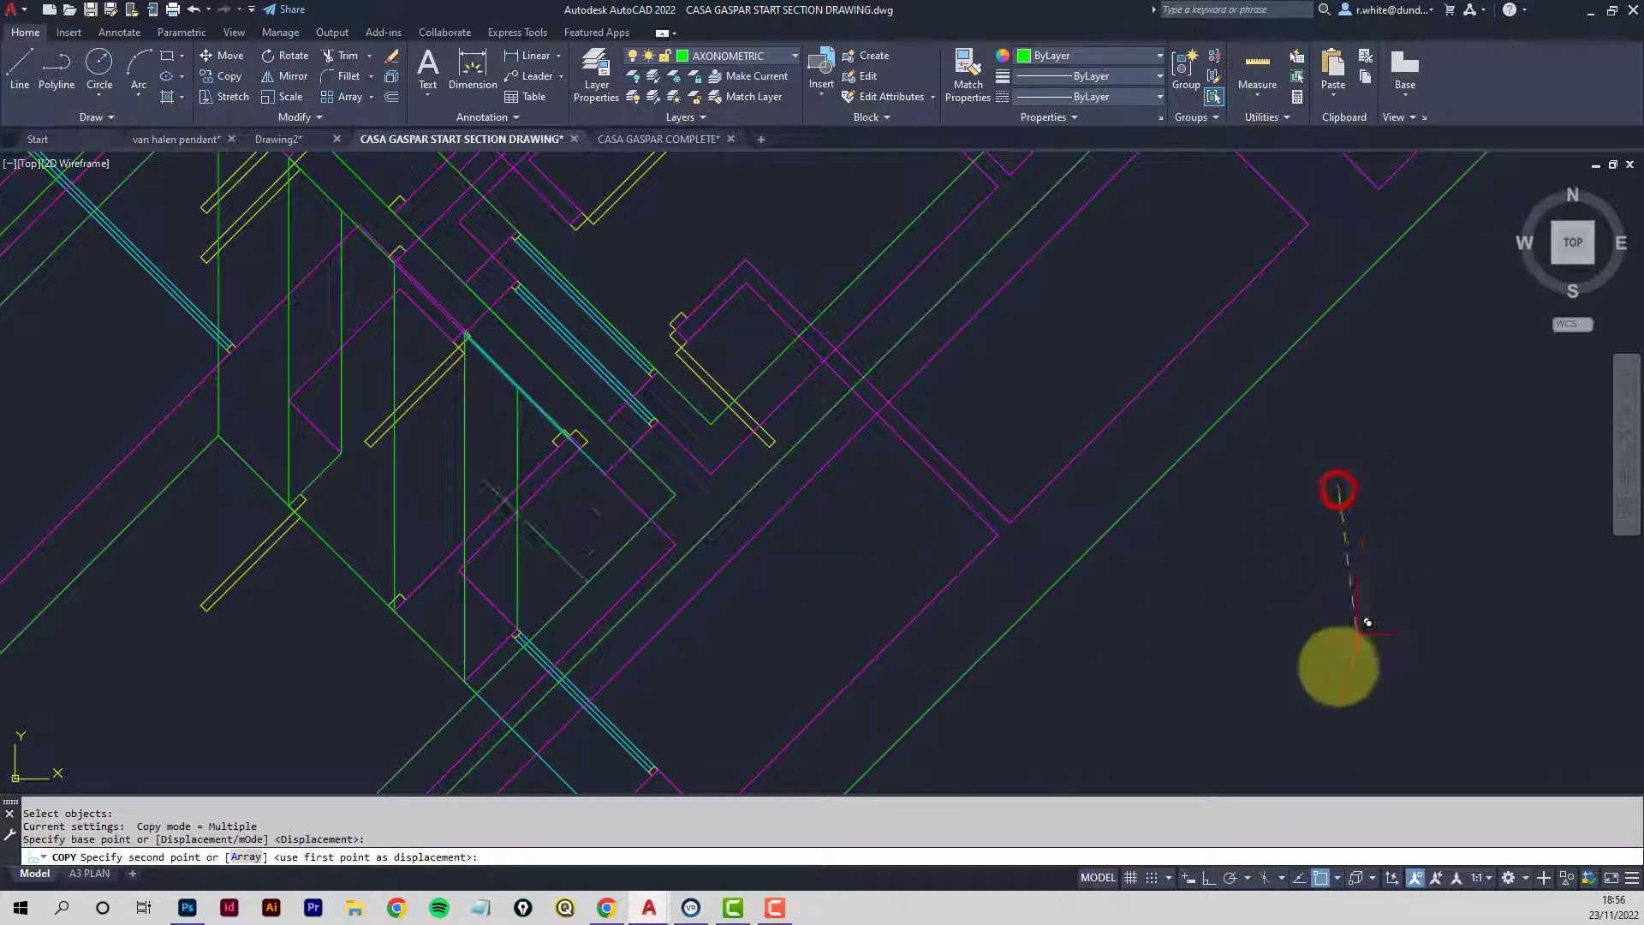
{"action": "left_click", "coordinate": [1211, 876]}
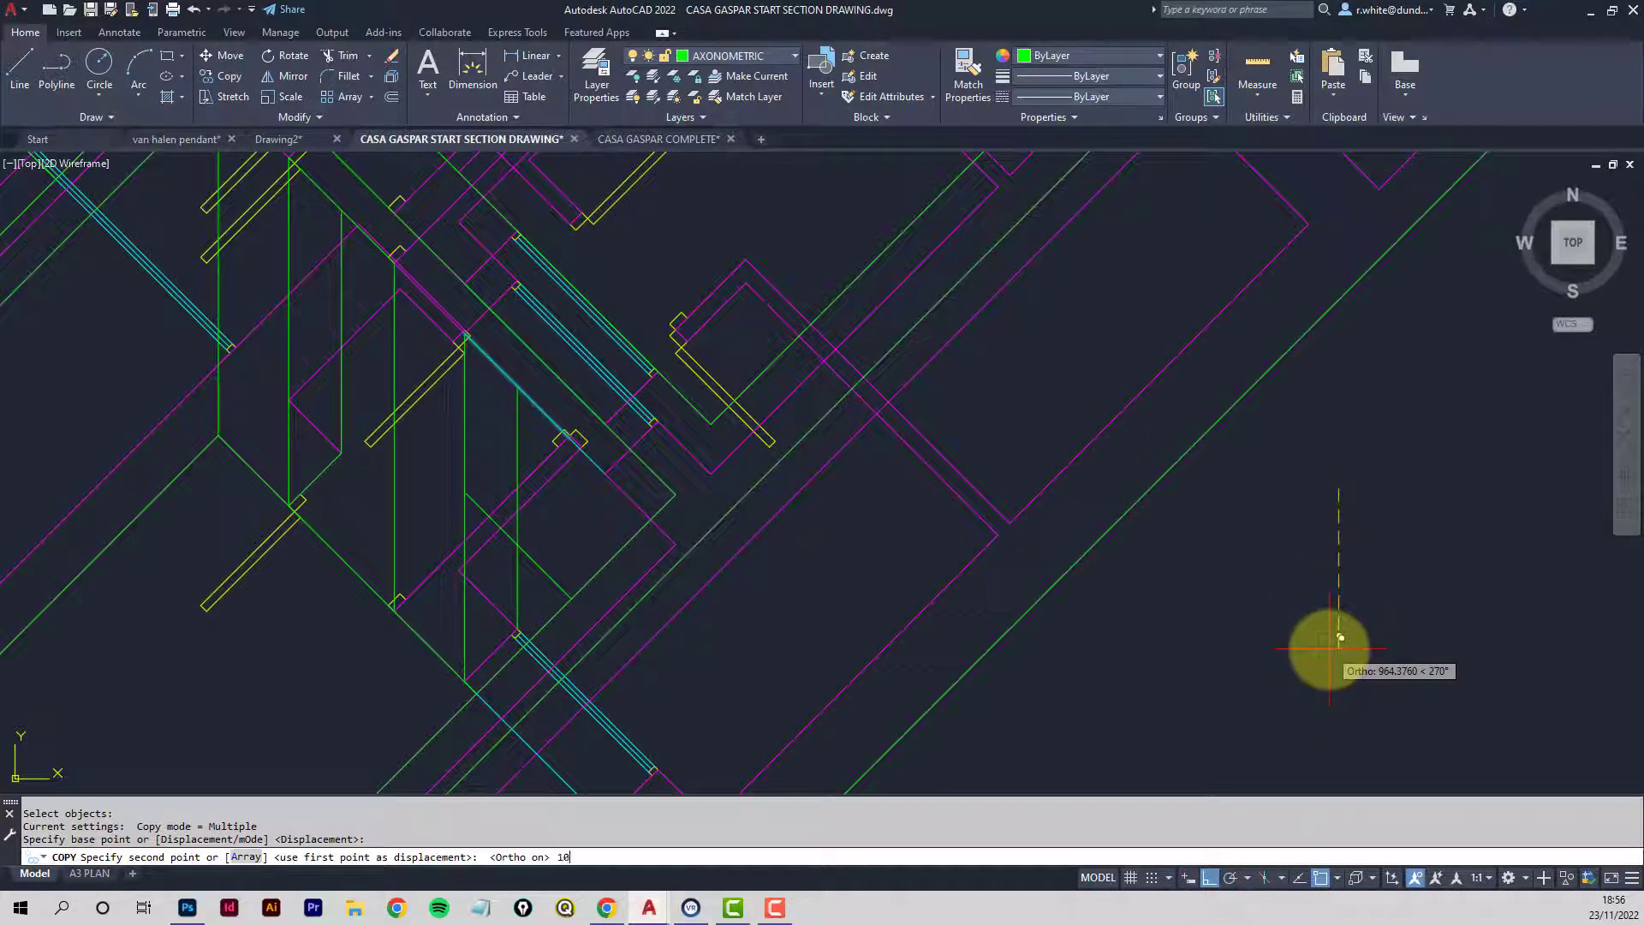
{"action": "key", "text": "Return"}
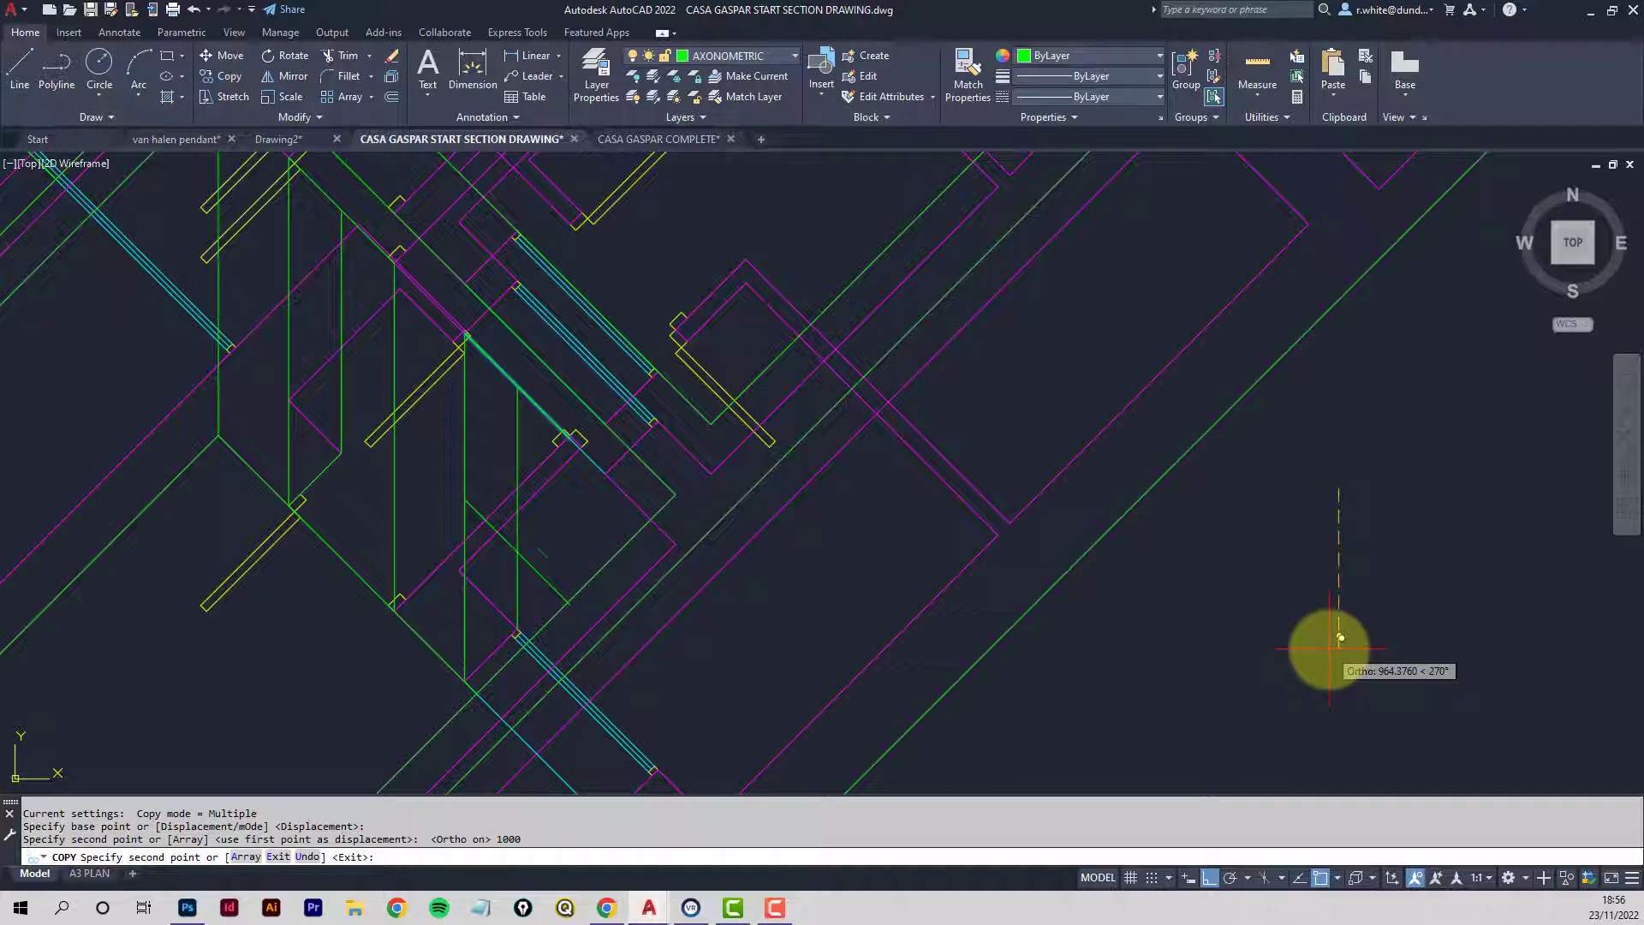
{"action": "key", "text": "Return"}
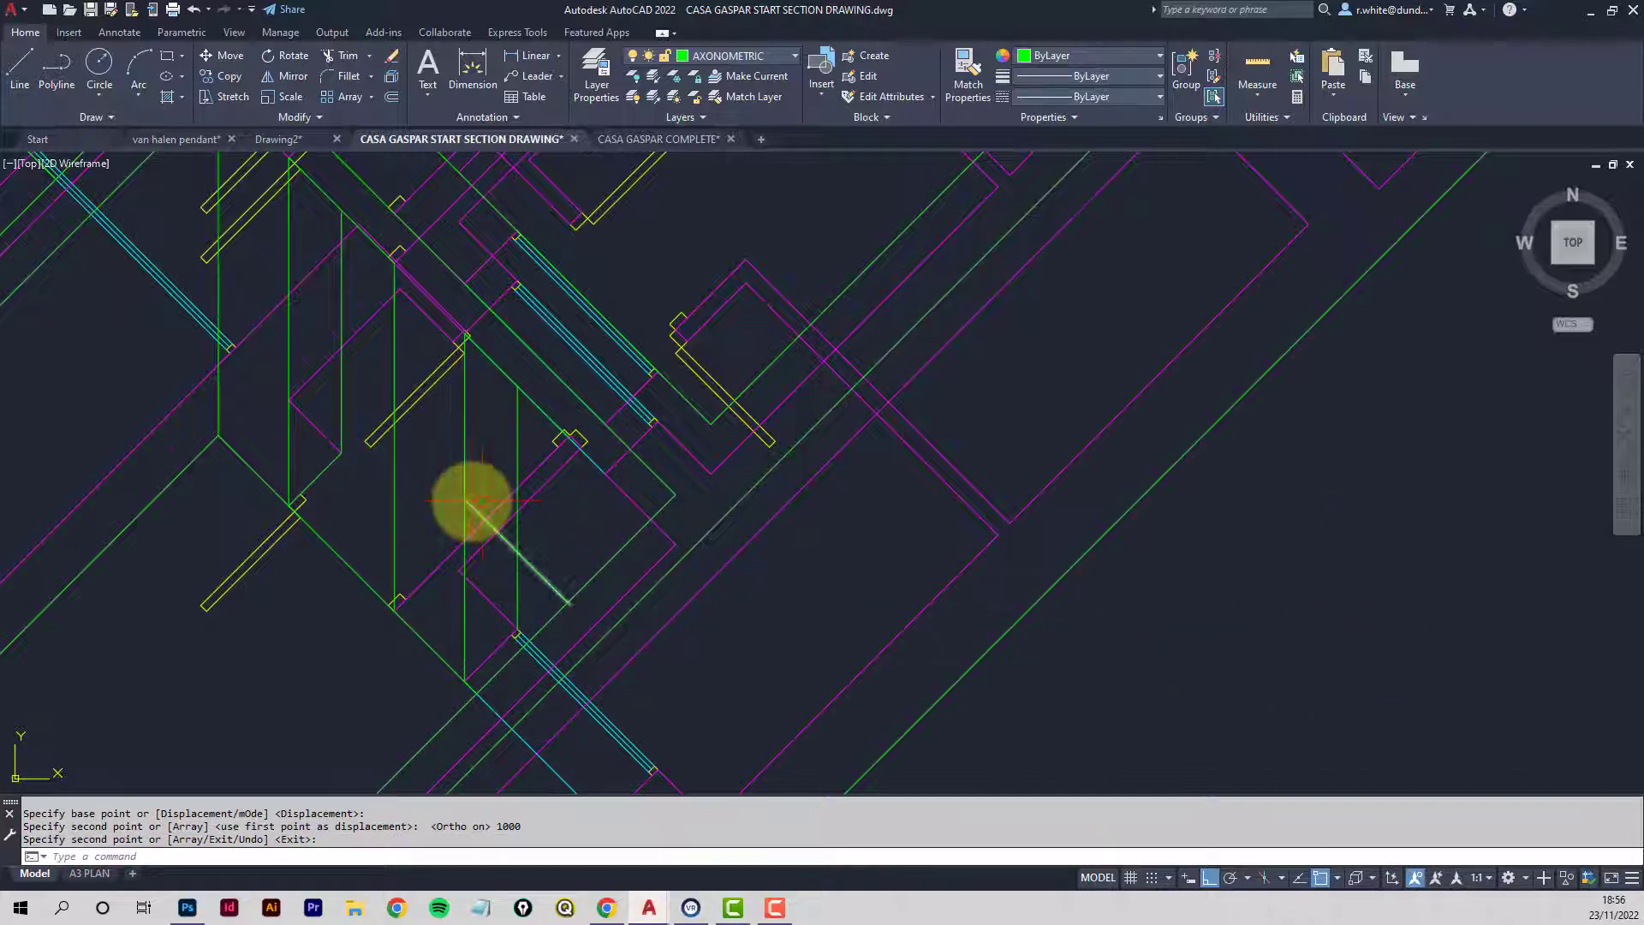
{"action": "scroll", "coordinate": [473, 503], "scroll_direction": "up", "scroll_amount": 2}
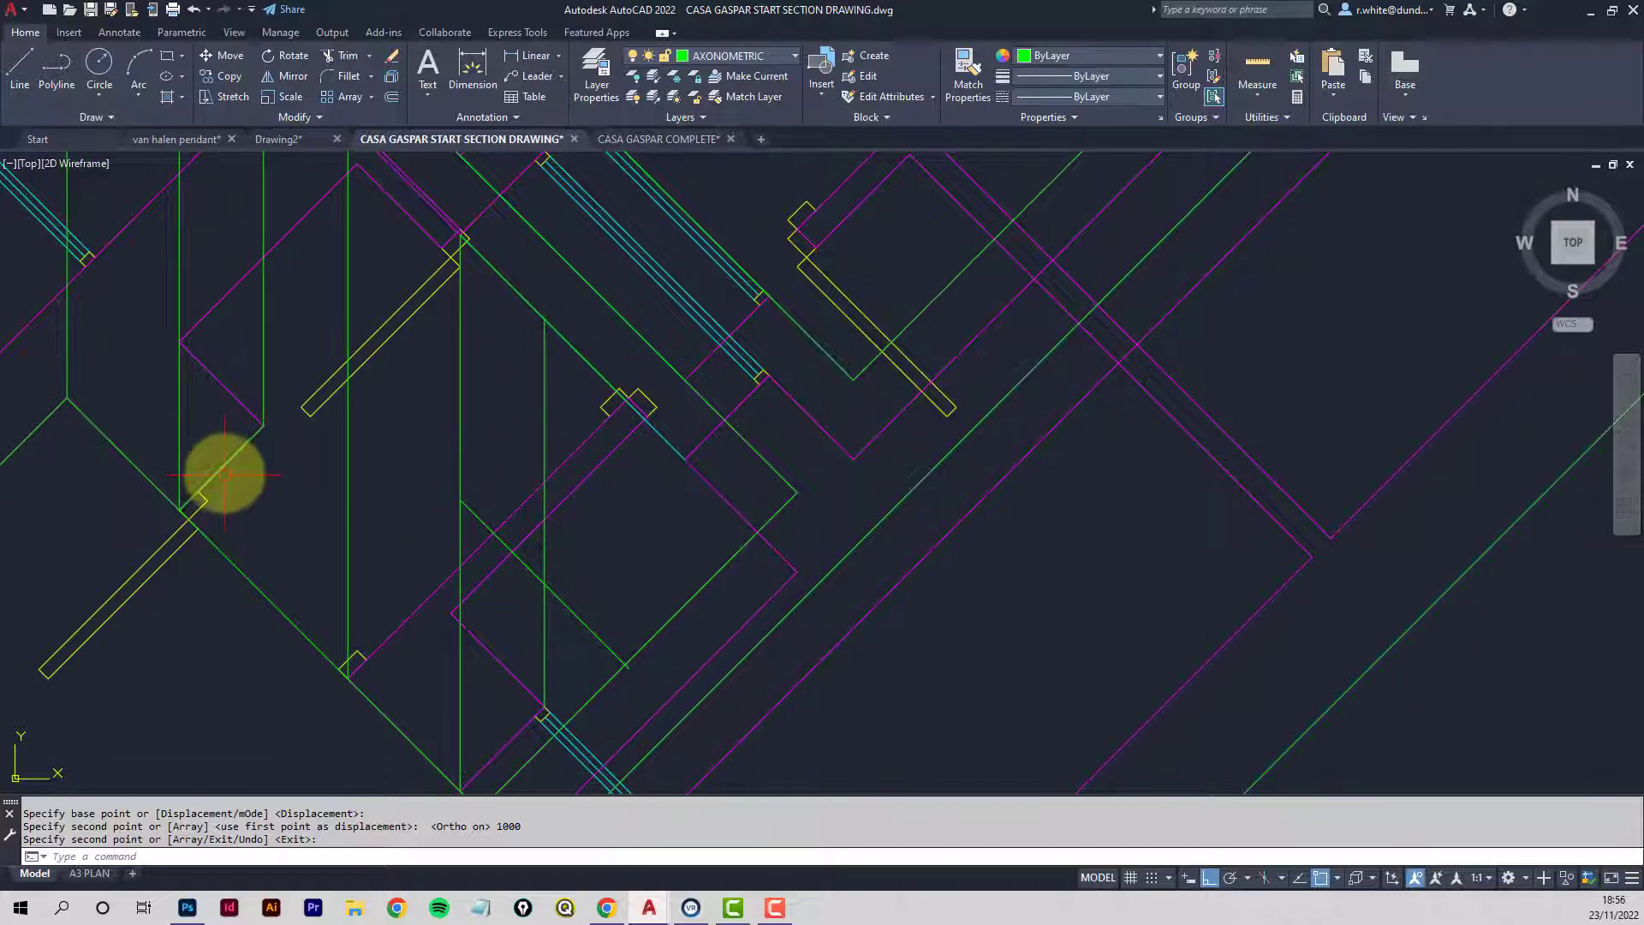
Copy the neighbouring doorway's short diagonal threshold edge across to the window opening's outer jamb at sill level.
{"action": "left_click", "coordinate": [230, 77]}
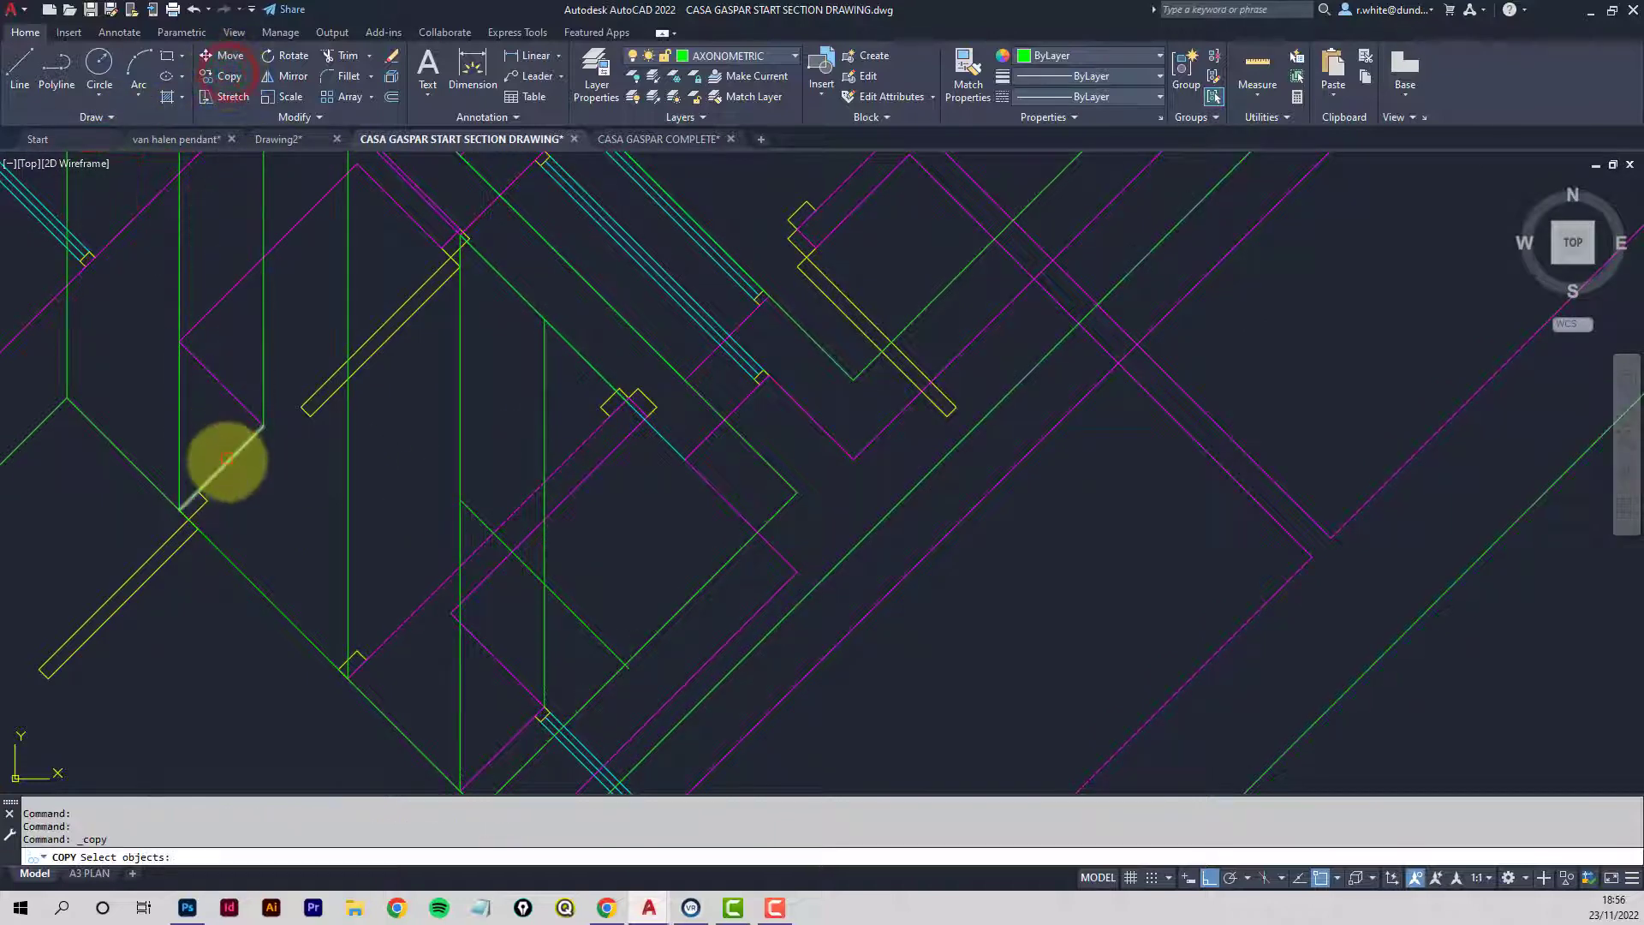
{"action": "key", "text": "Return"}
{"action": "left_click", "coordinate": [180, 509]}
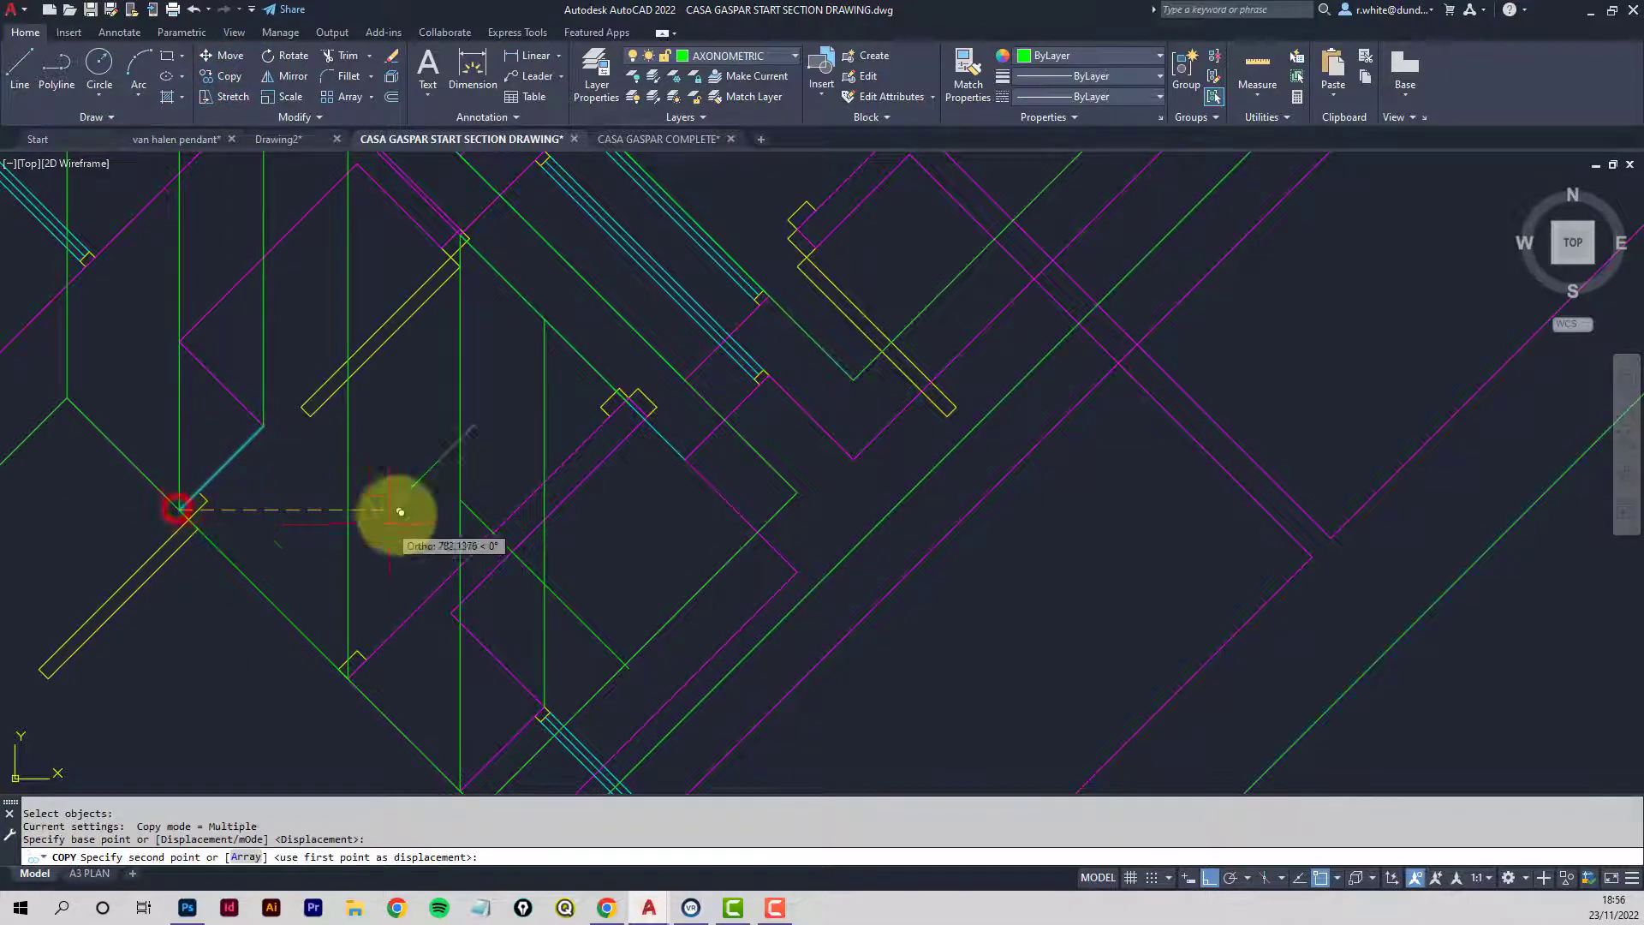
{"action": "left_click", "coordinate": [463, 510]}
{"action": "key", "text": "Return"}
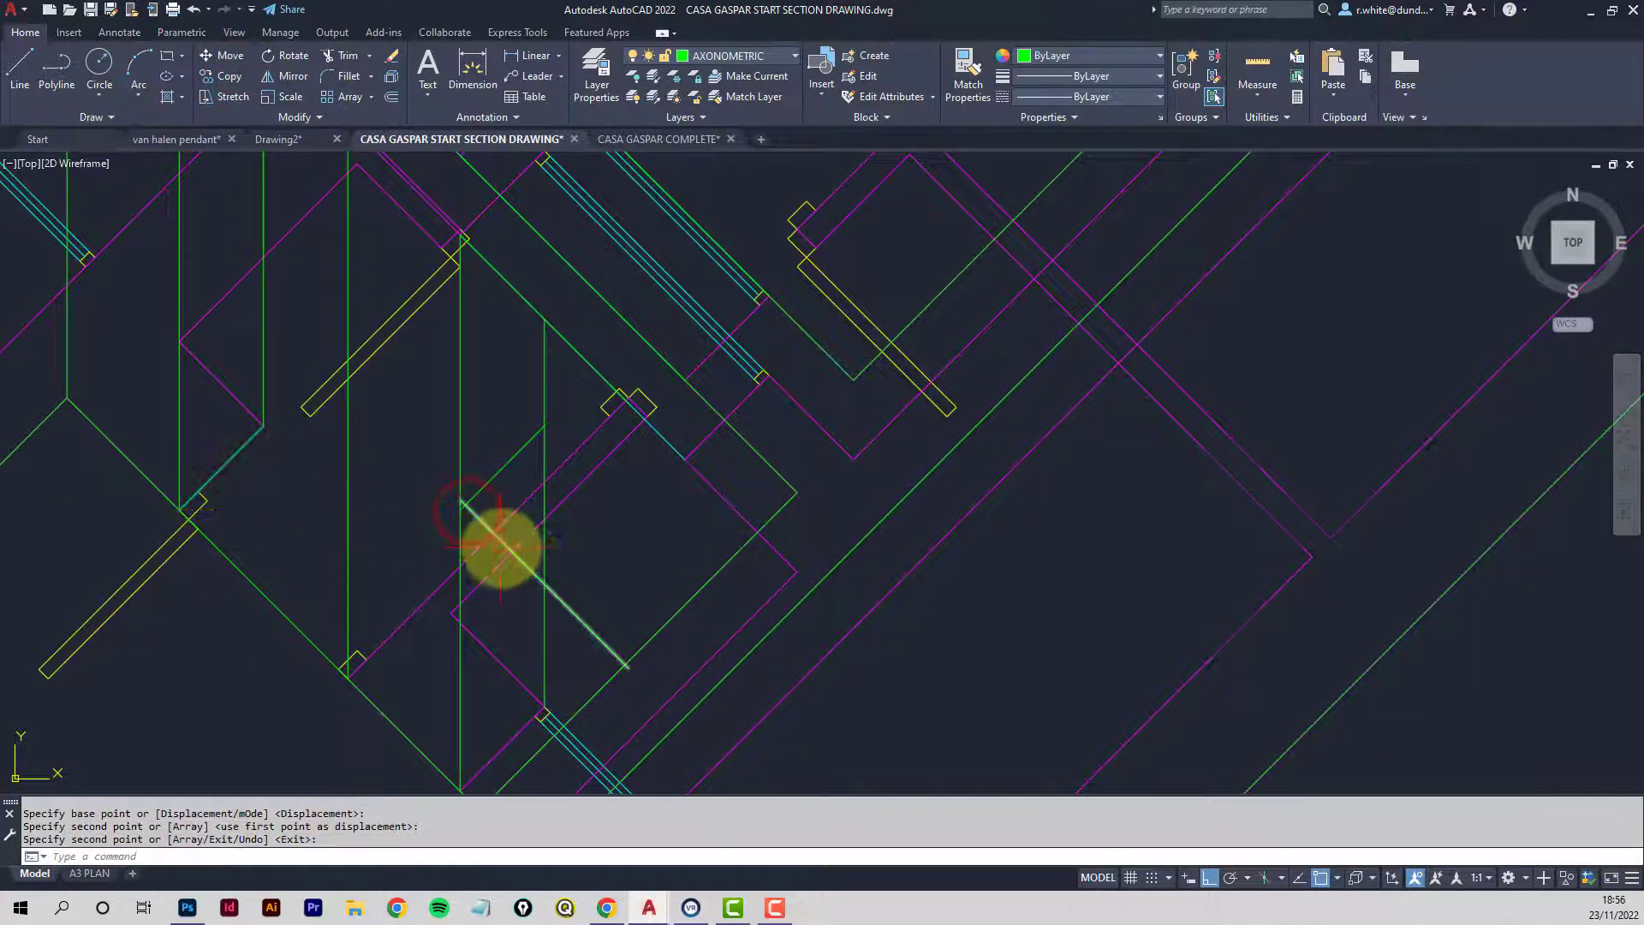
Move the copied diagonal edge so its lower end meets the start of the window's sill line.
{"action": "scroll", "coordinate": [486, 531], "scroll_direction": "up", "scroll_amount": 4}
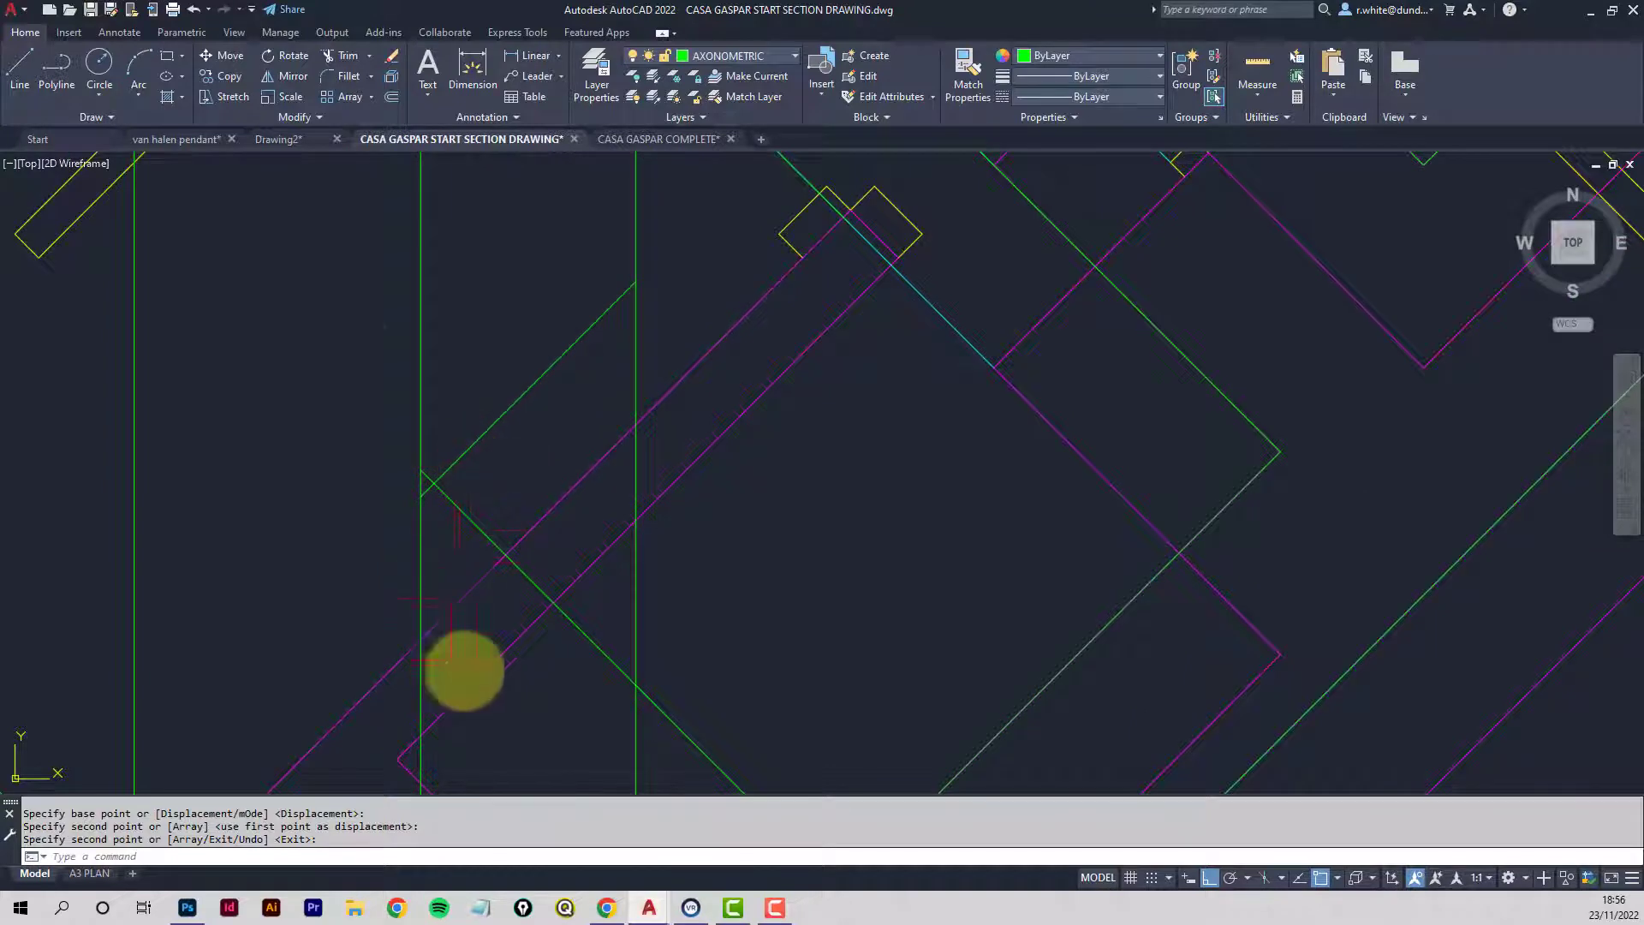
{"action": "left_click", "coordinate": [230, 60]}
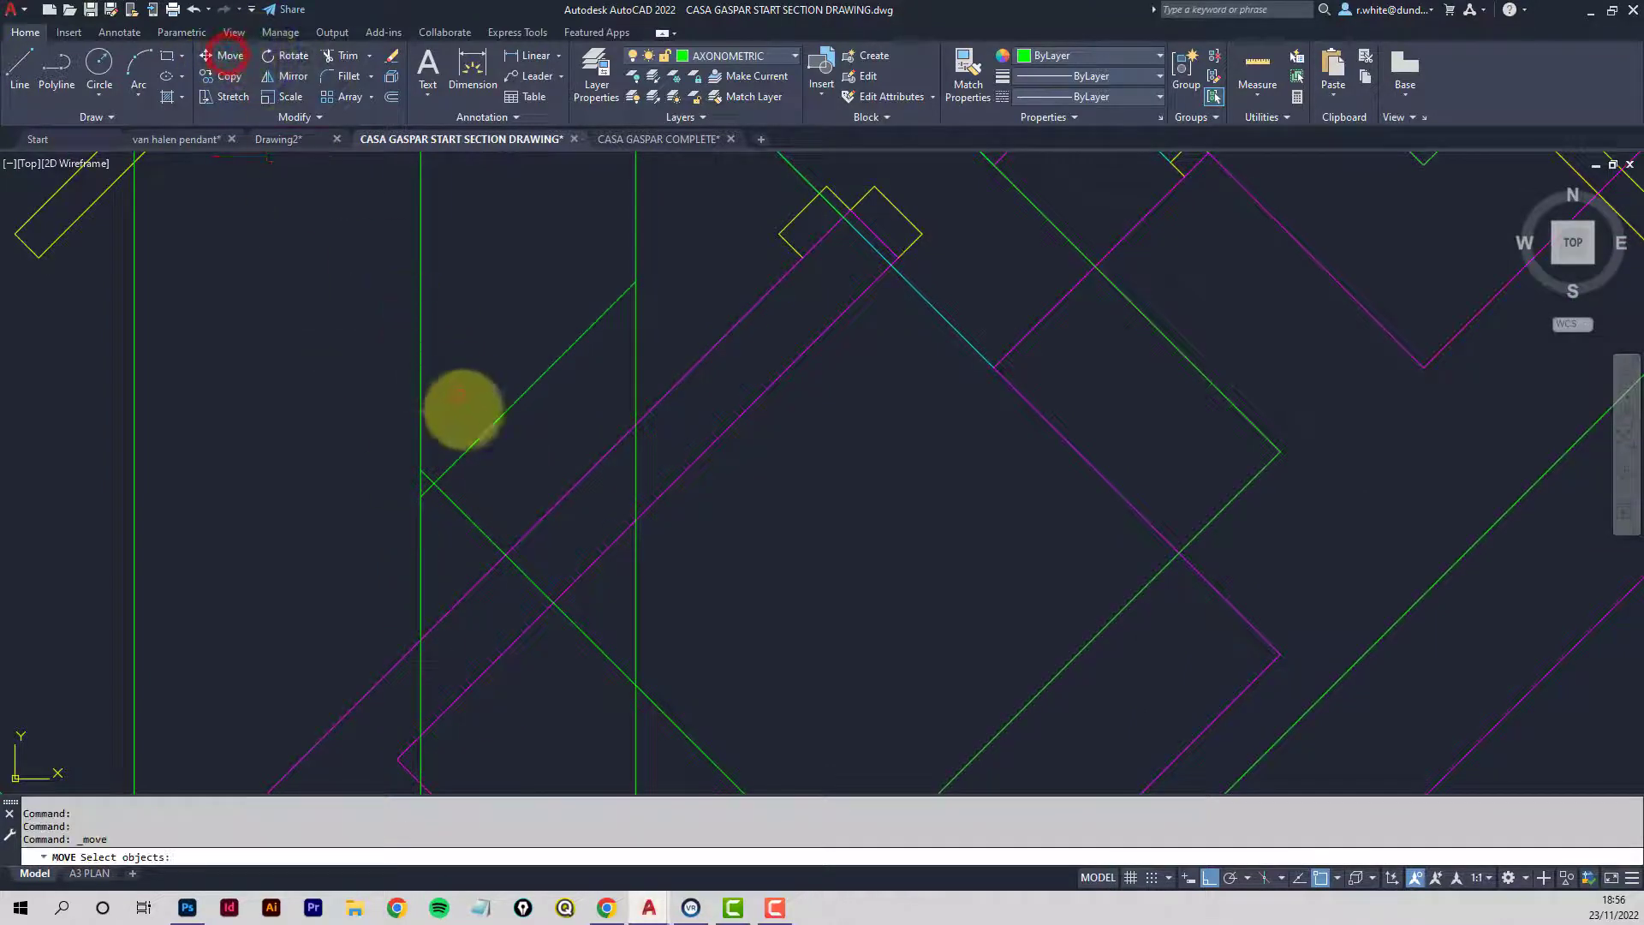
{"action": "left_click", "coordinate": [471, 444]}
{"action": "key", "text": "Return"}
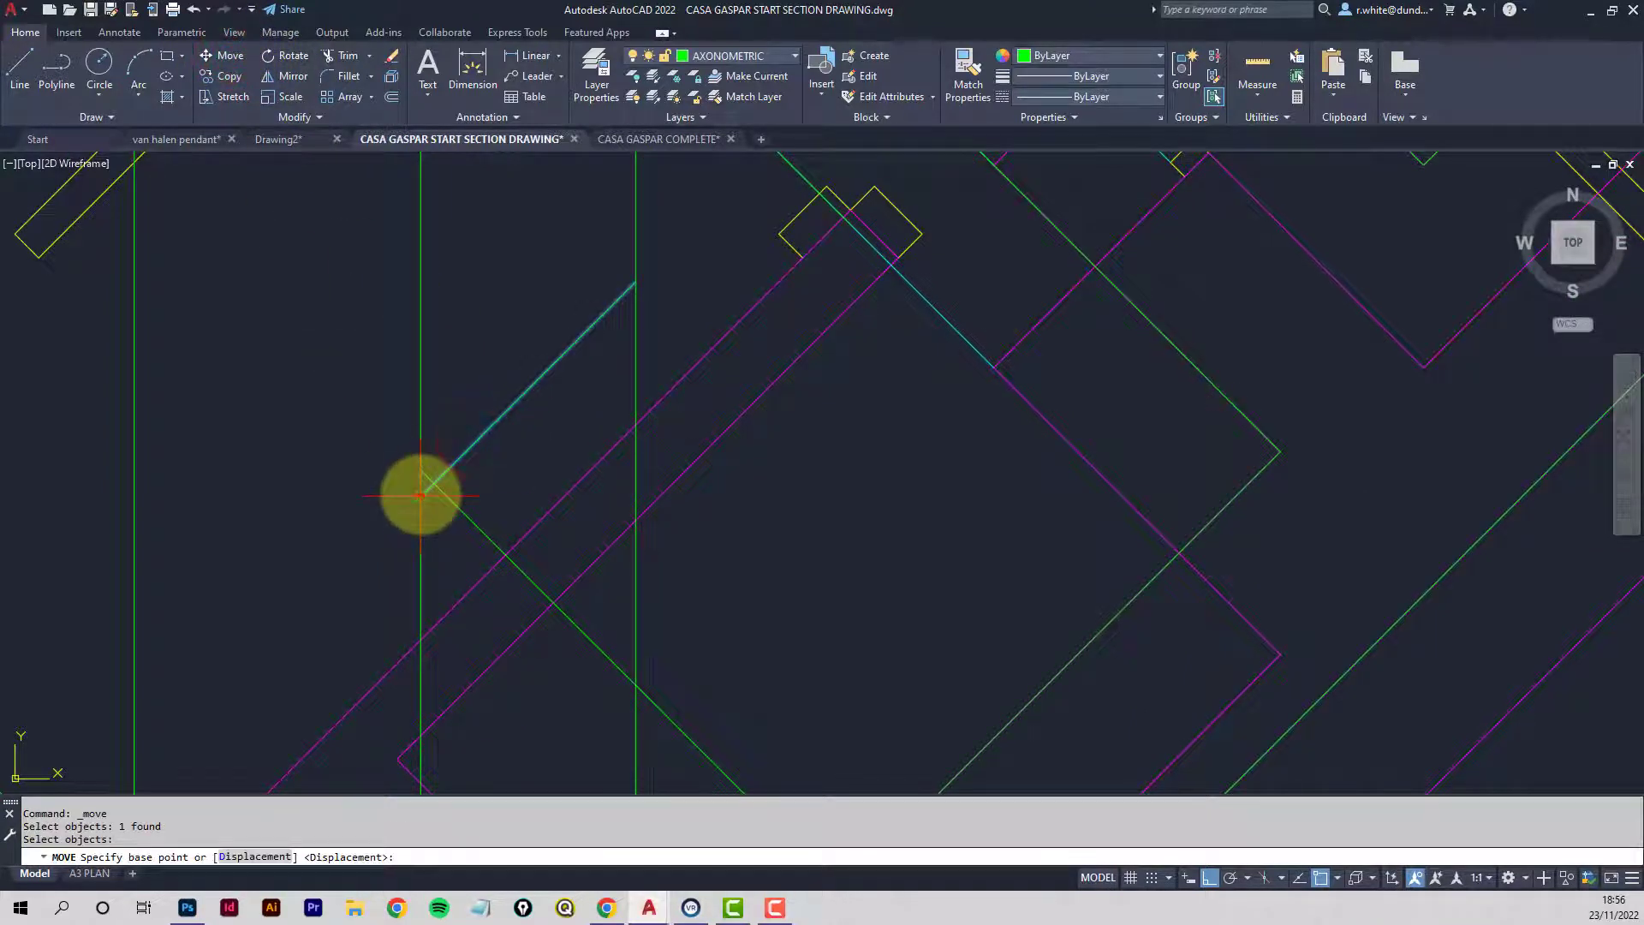
{"action": "left_click", "coordinate": [419, 495]}
{"action": "left_click", "coordinate": [420, 471]}
Move the window's sill line to the upper end of the short diagonal edge, on the inner jamb.
{"action": "scroll", "coordinate": [543, 389], "scroll_direction": "down", "scroll_amount": 2}
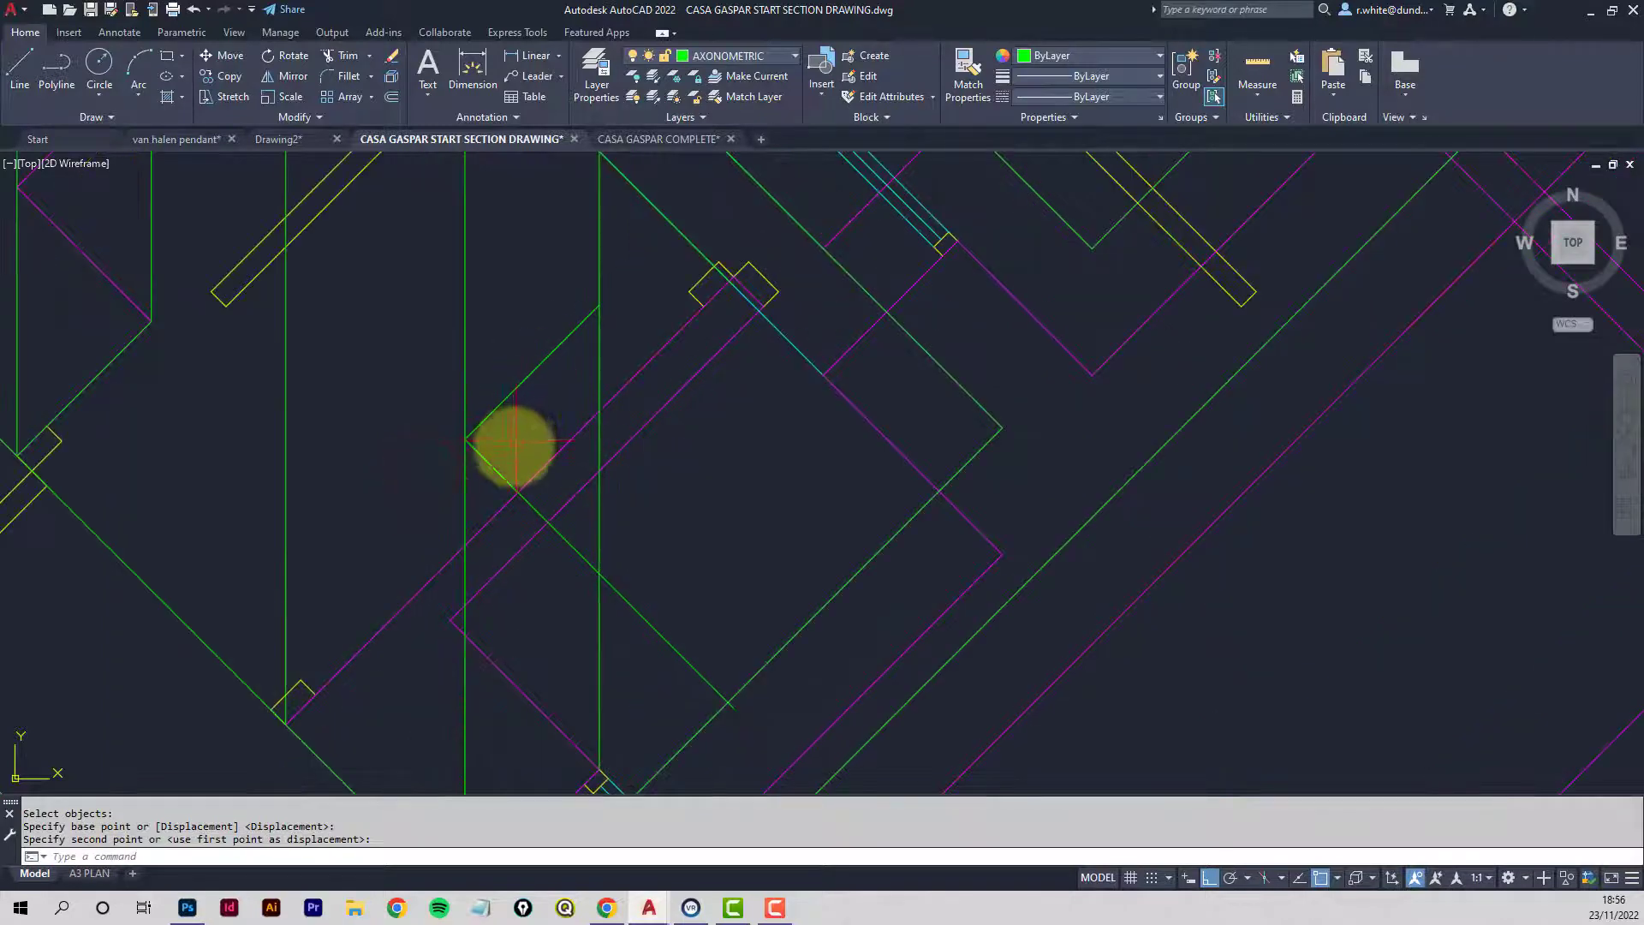
{"action": "key", "text": "Return"}
{"action": "left_click", "coordinate": [465, 441]}
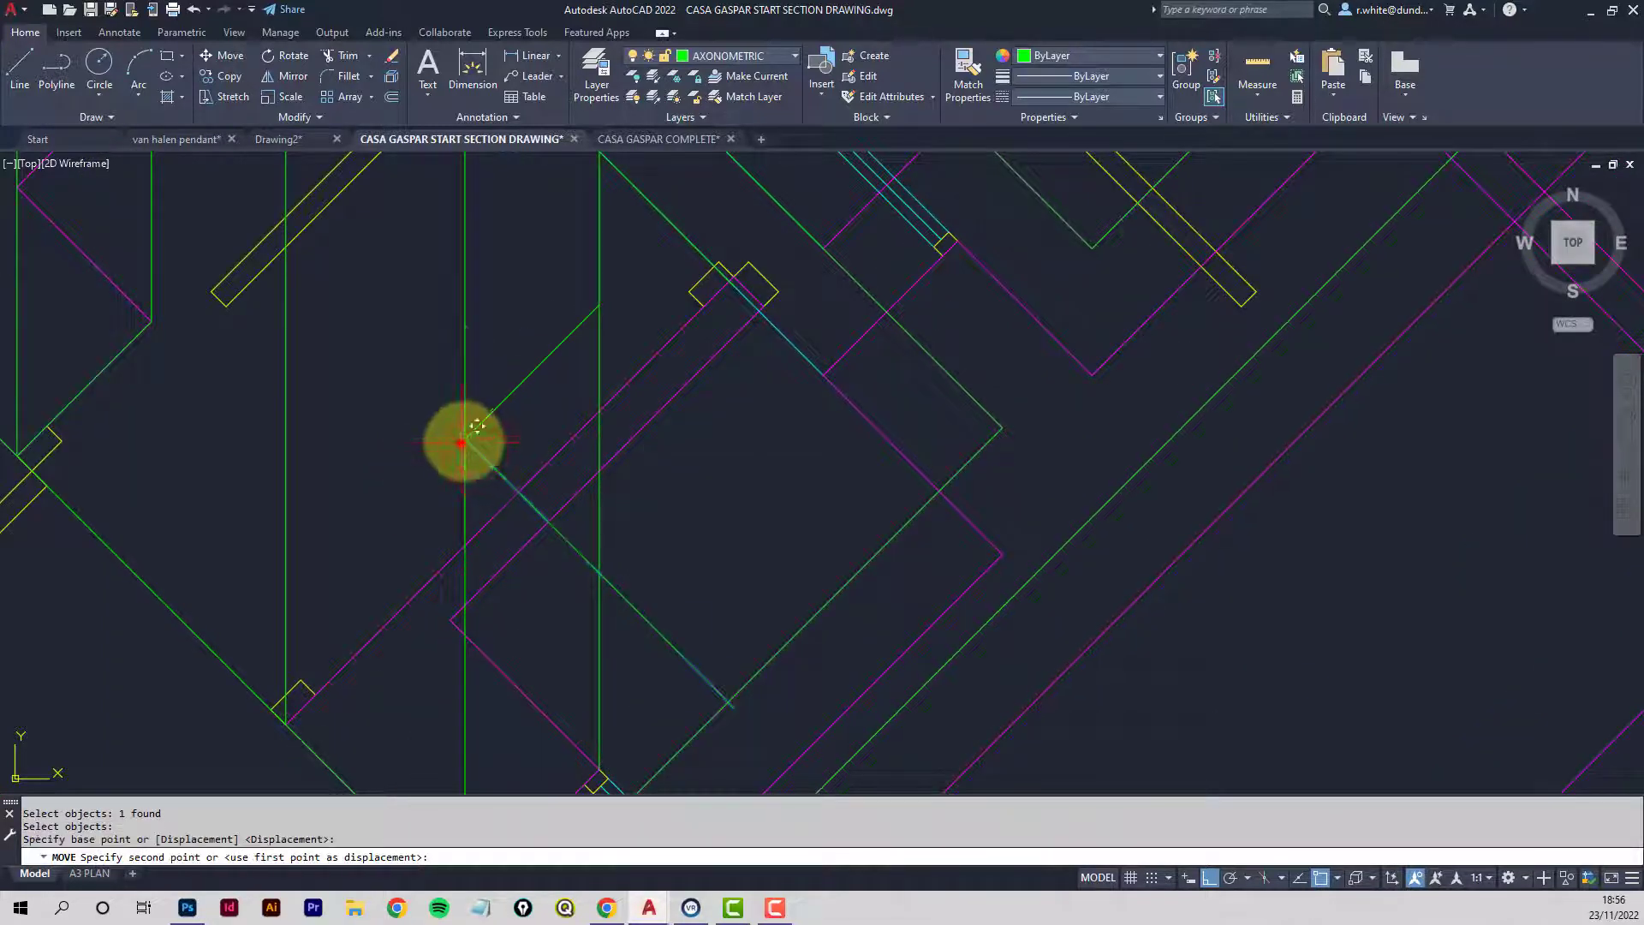
{"action": "left_click", "coordinate": [591, 306]}
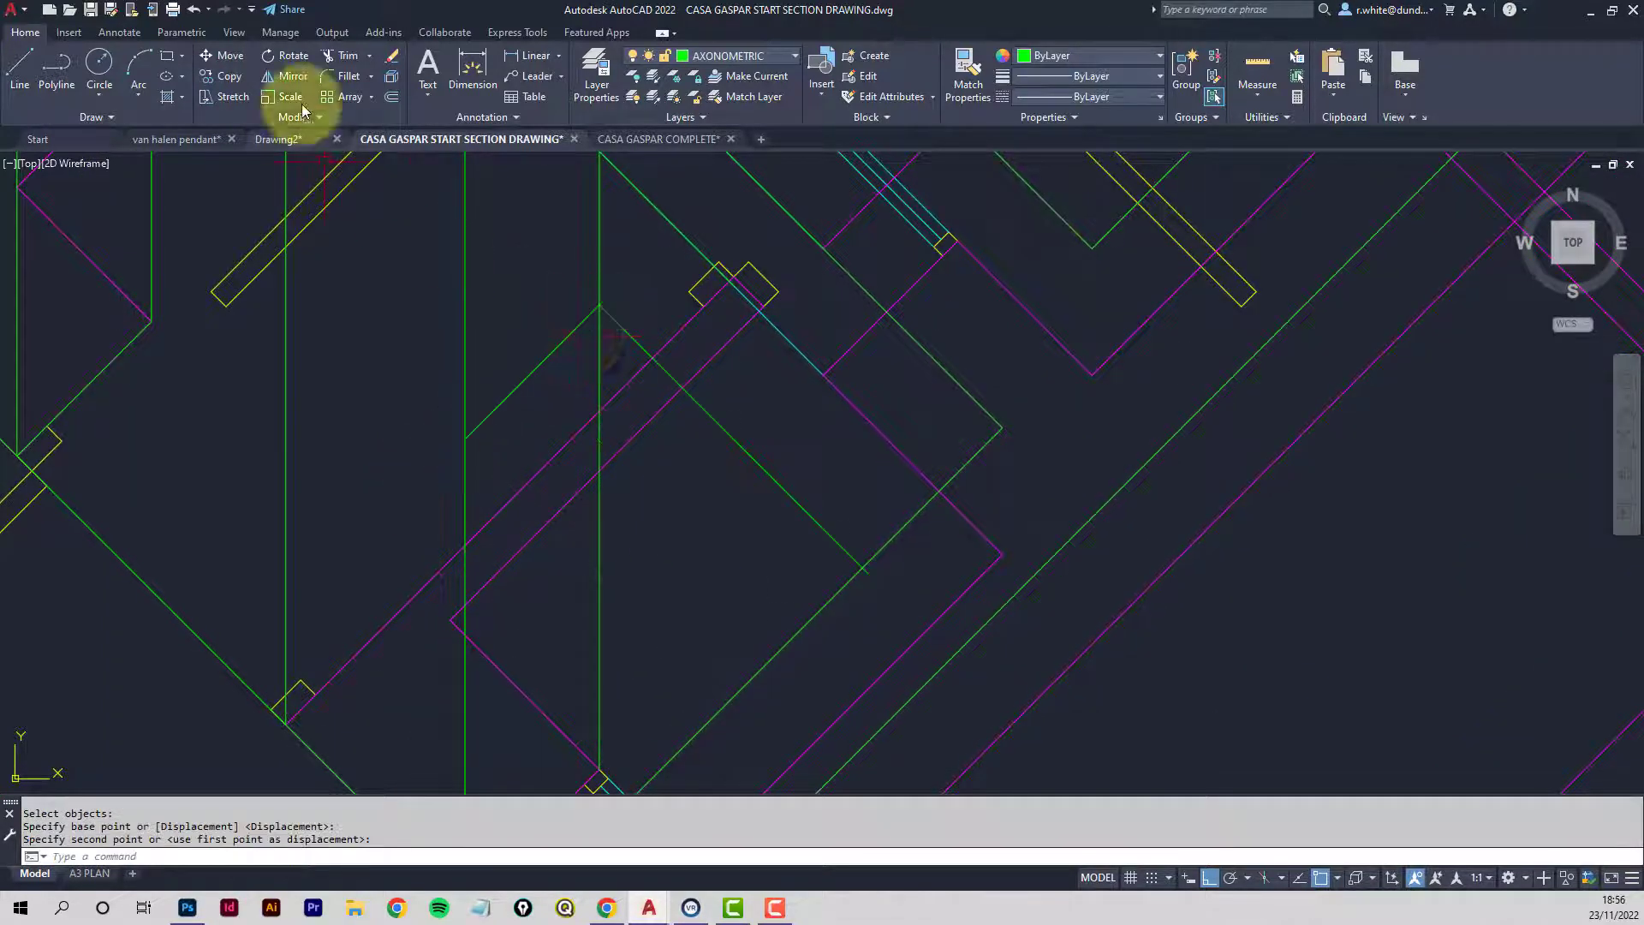
Copy the inner sill line back to the lower end of the diagonal edge to form the outer sill line.
{"action": "left_click", "coordinate": [230, 80]}
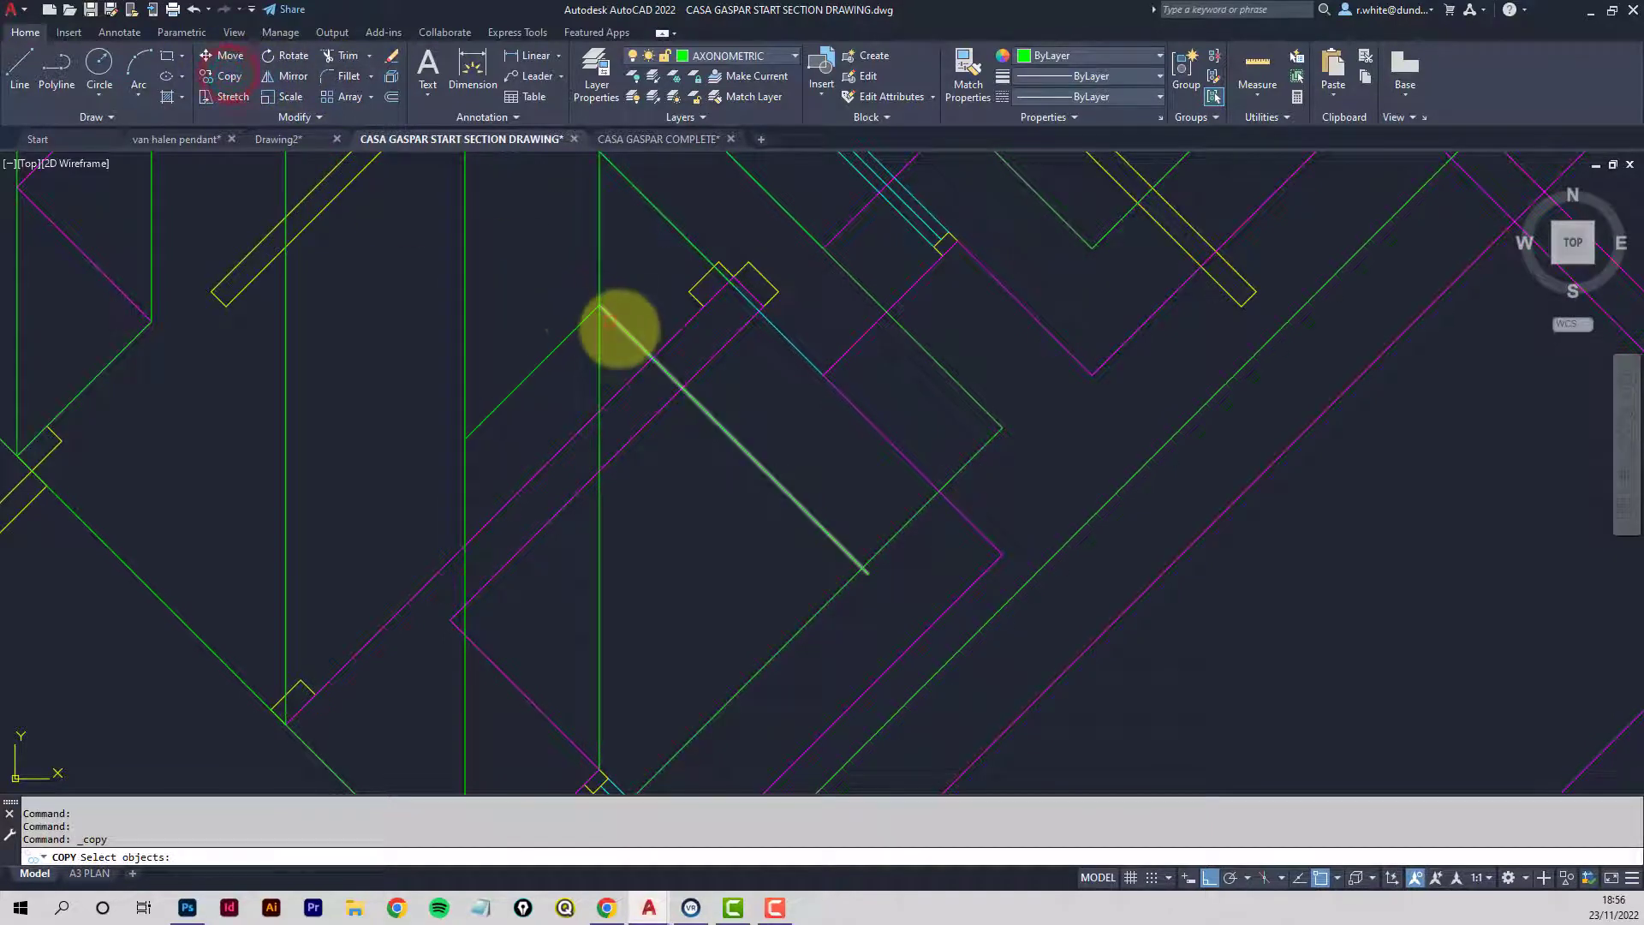
{"action": "left_click", "coordinate": [615, 322]}
{"action": "right_click", "coordinate": [617, 326]}
{"action": "left_click", "coordinate": [599, 305]}
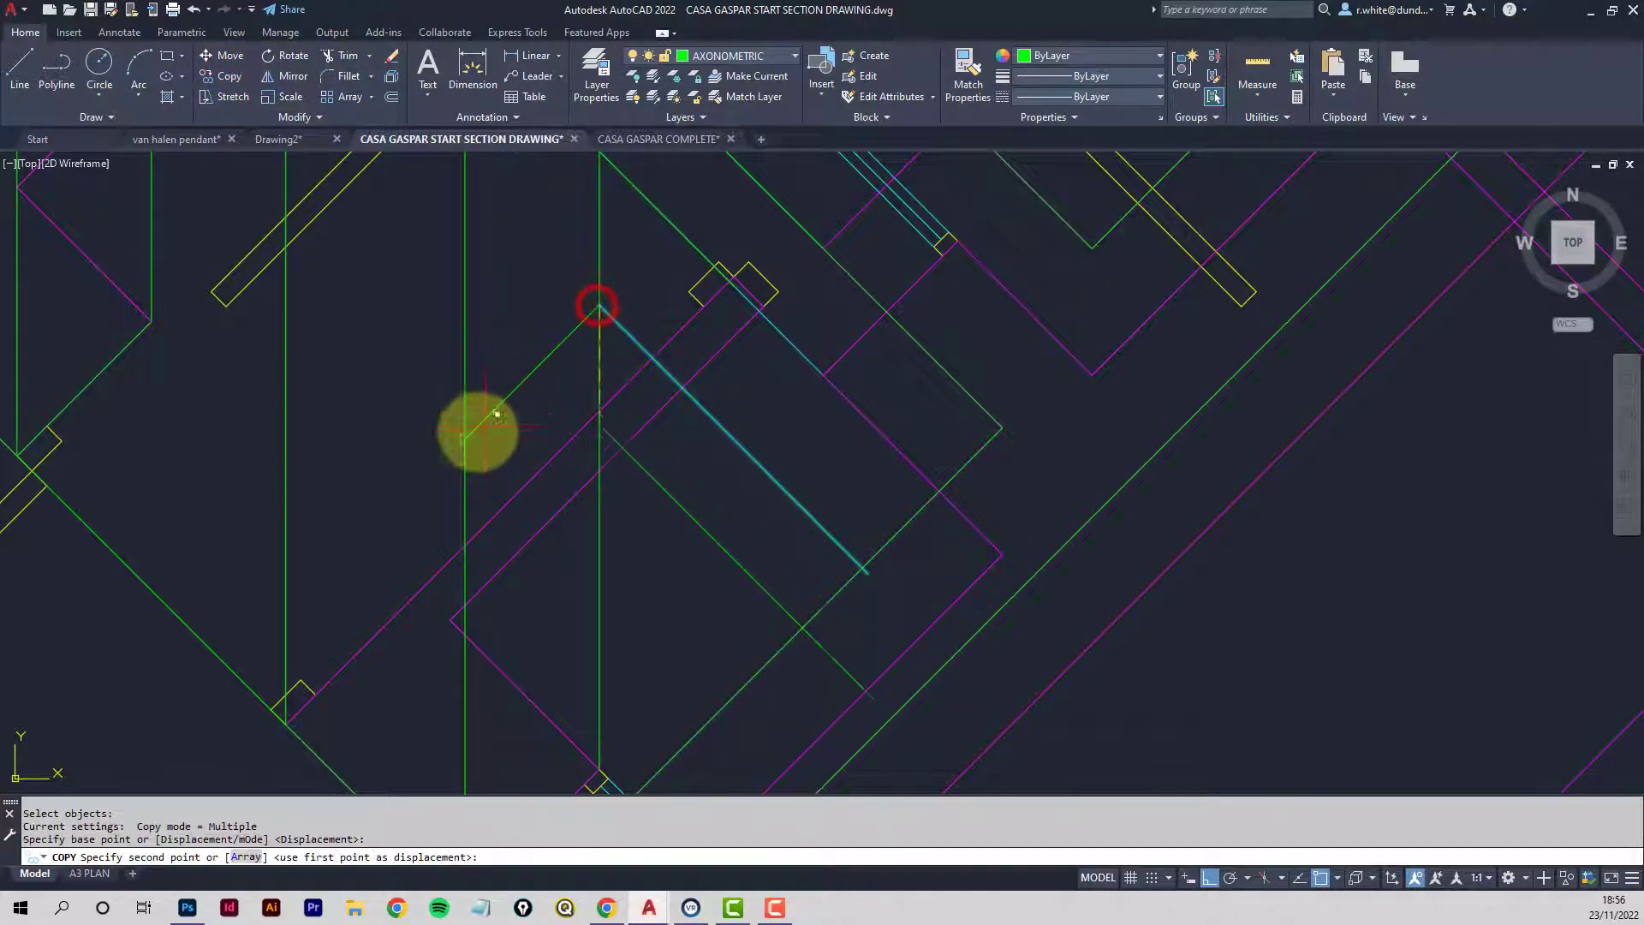
{"action": "left_click", "coordinate": [467, 438]}
{"action": "right_click", "coordinate": [489, 383]}
Trim the ends of both sill lines where they cross the end wall's inner edge.
{"action": "scroll", "coordinate": [477, 357], "scroll_direction": "down", "scroll_amount": 3}
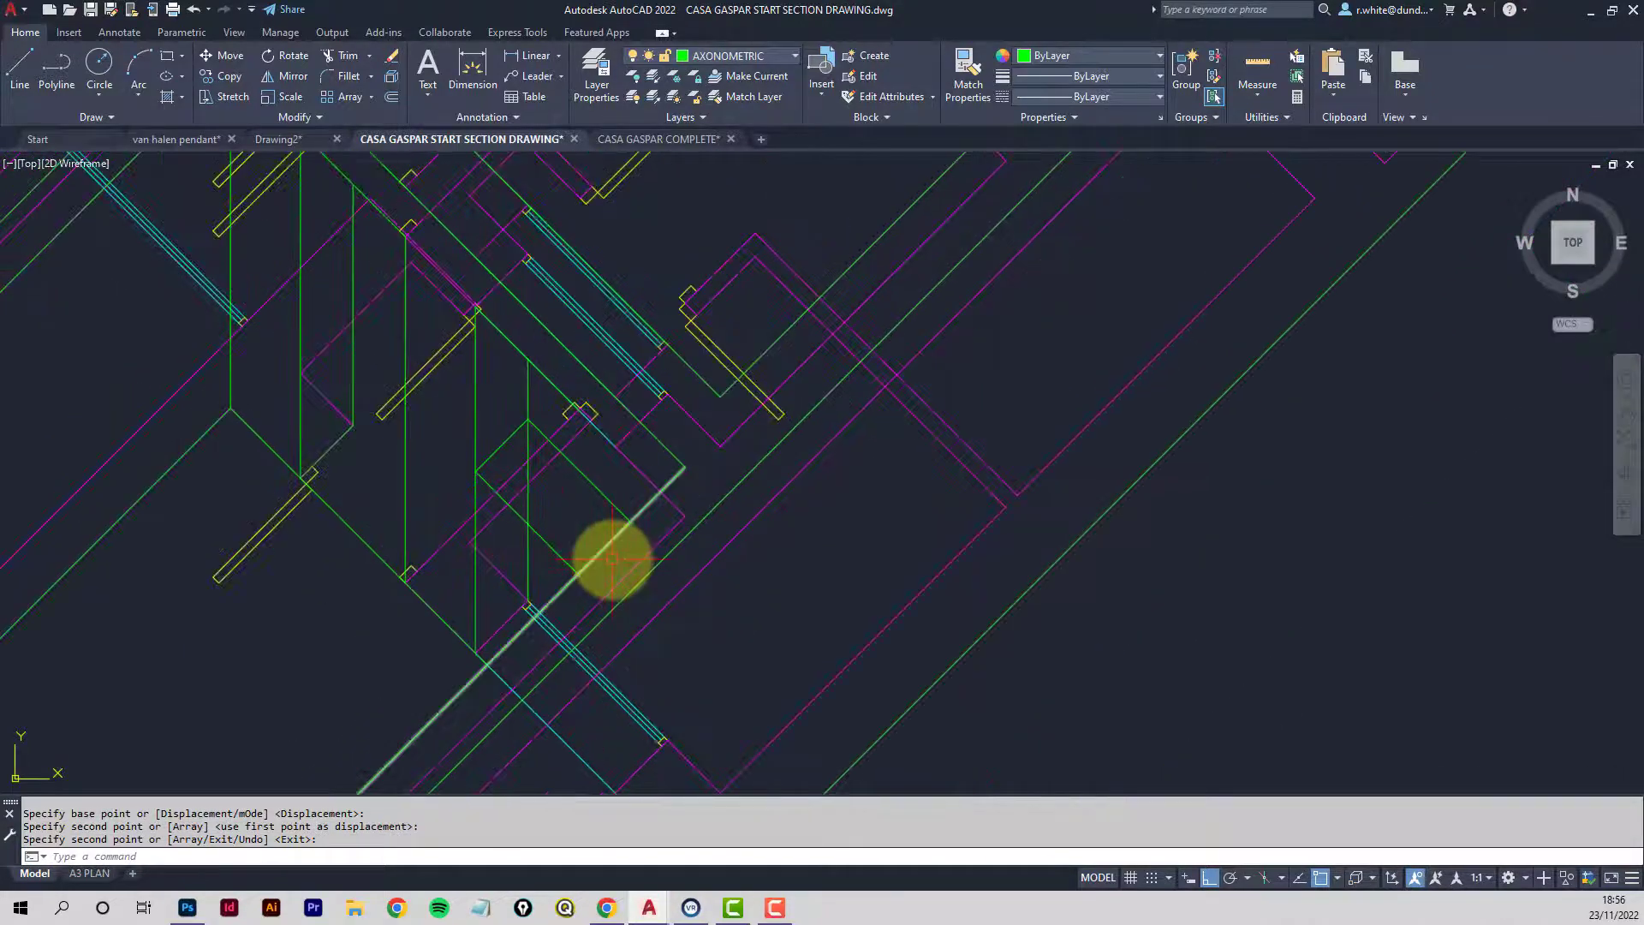
{"action": "scroll", "coordinate": [609, 561], "scroll_direction": "up", "scroll_amount": 3}
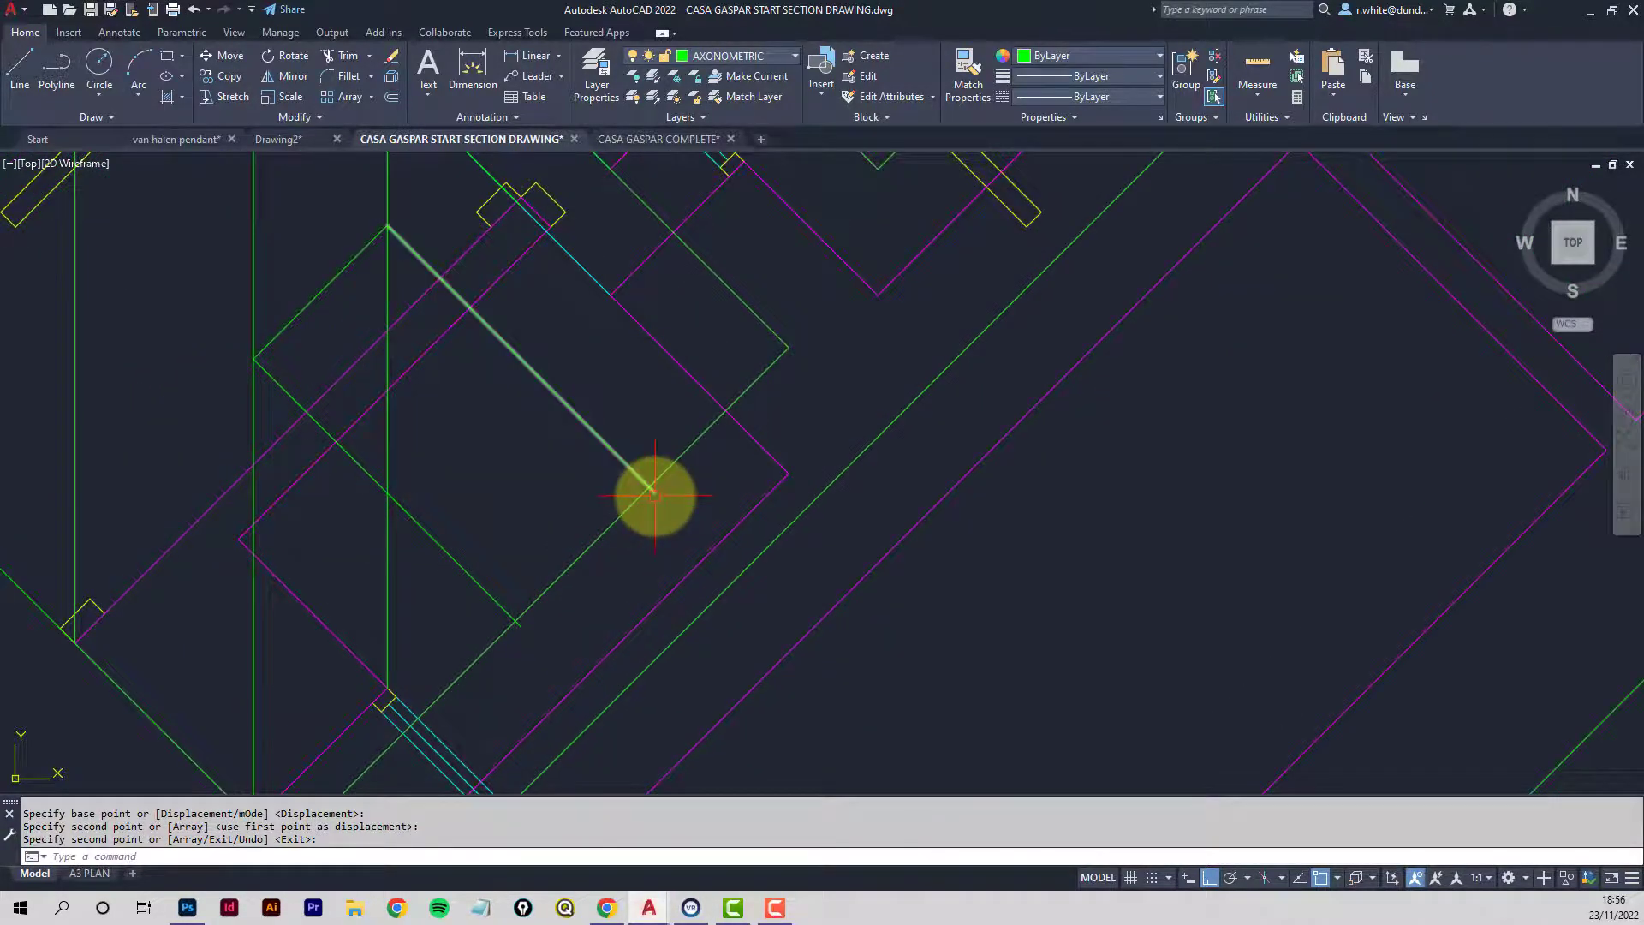
{"action": "left_click", "coordinate": [346, 58]}
{"action": "left_click", "coordinate": [644, 501]}
{"action": "left_click", "coordinate": [657, 494]}
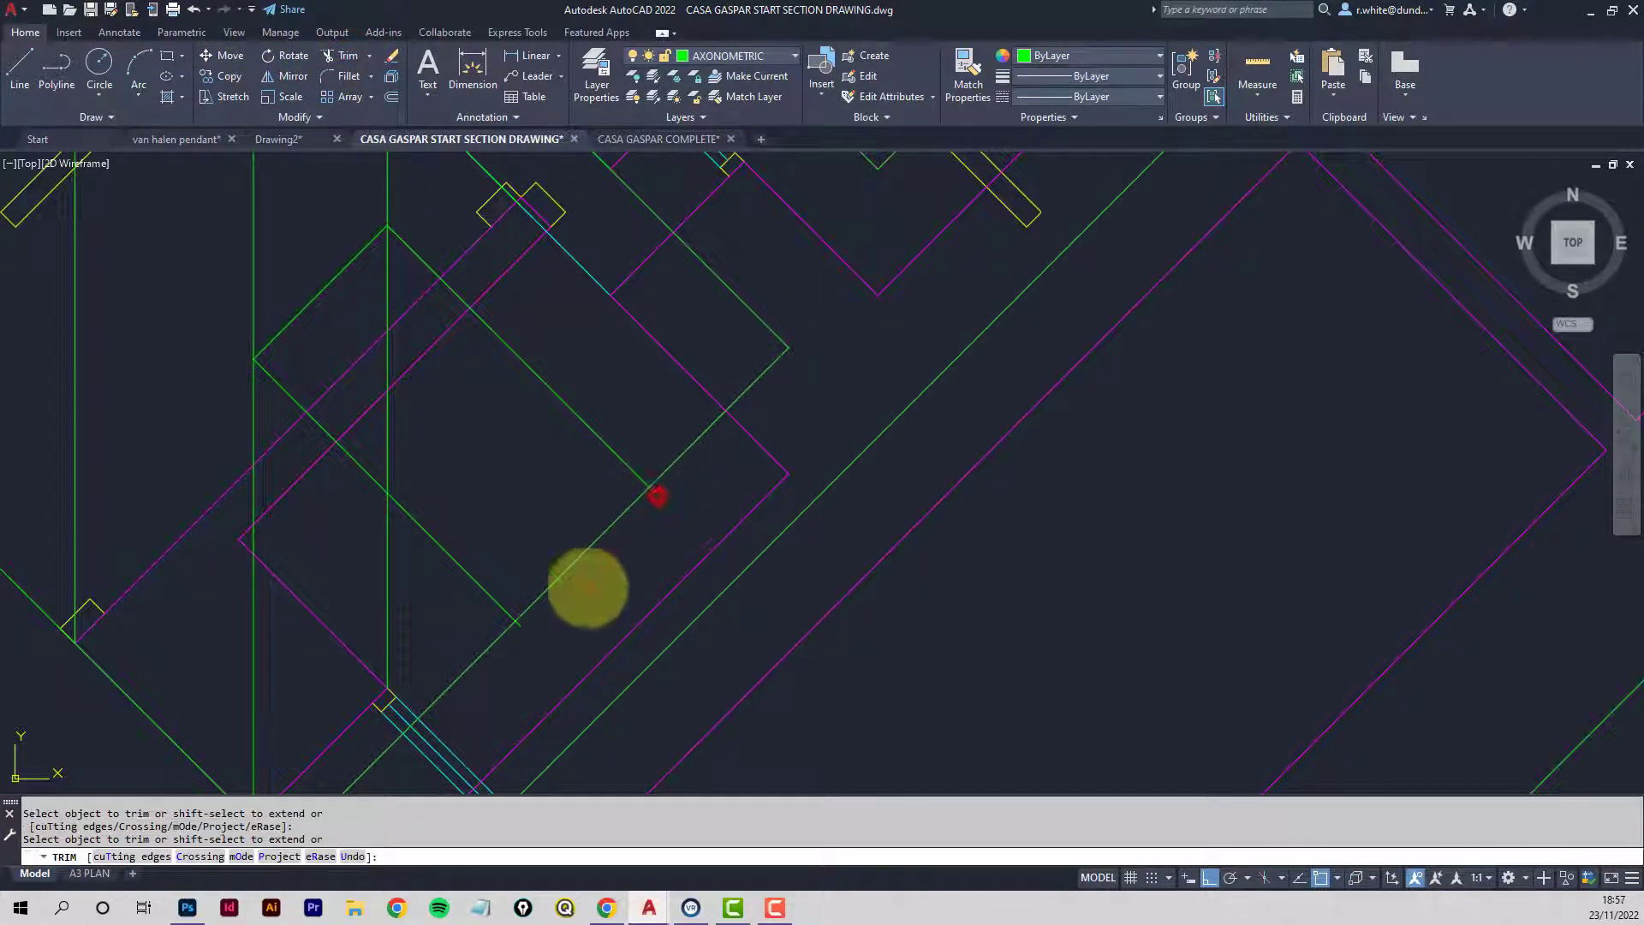
{"action": "right_click", "coordinate": [523, 630]}
{"action": "scroll", "coordinate": [552, 604], "scroll_direction": "down", "scroll_amount": 2}
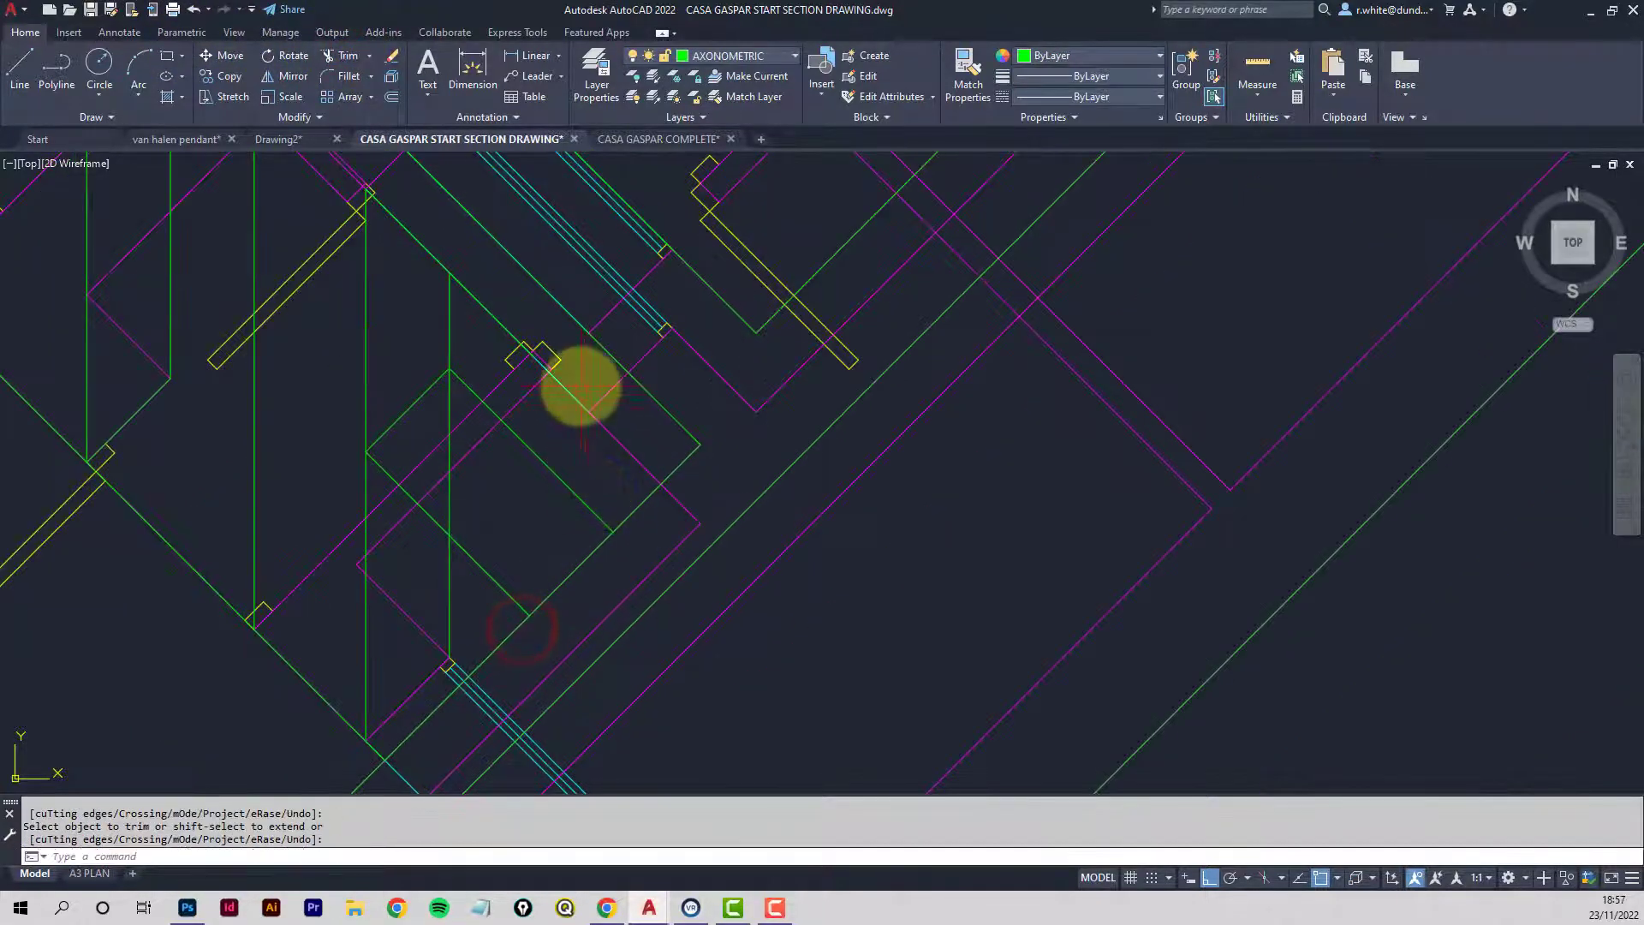
Draw a vertical jamb line about 653 long from the plan's far window corner down past the end wall's inner edge.
{"action": "middle_click_drag", "start_coordinate": [569, 393], "coordinate": [605, 455]}
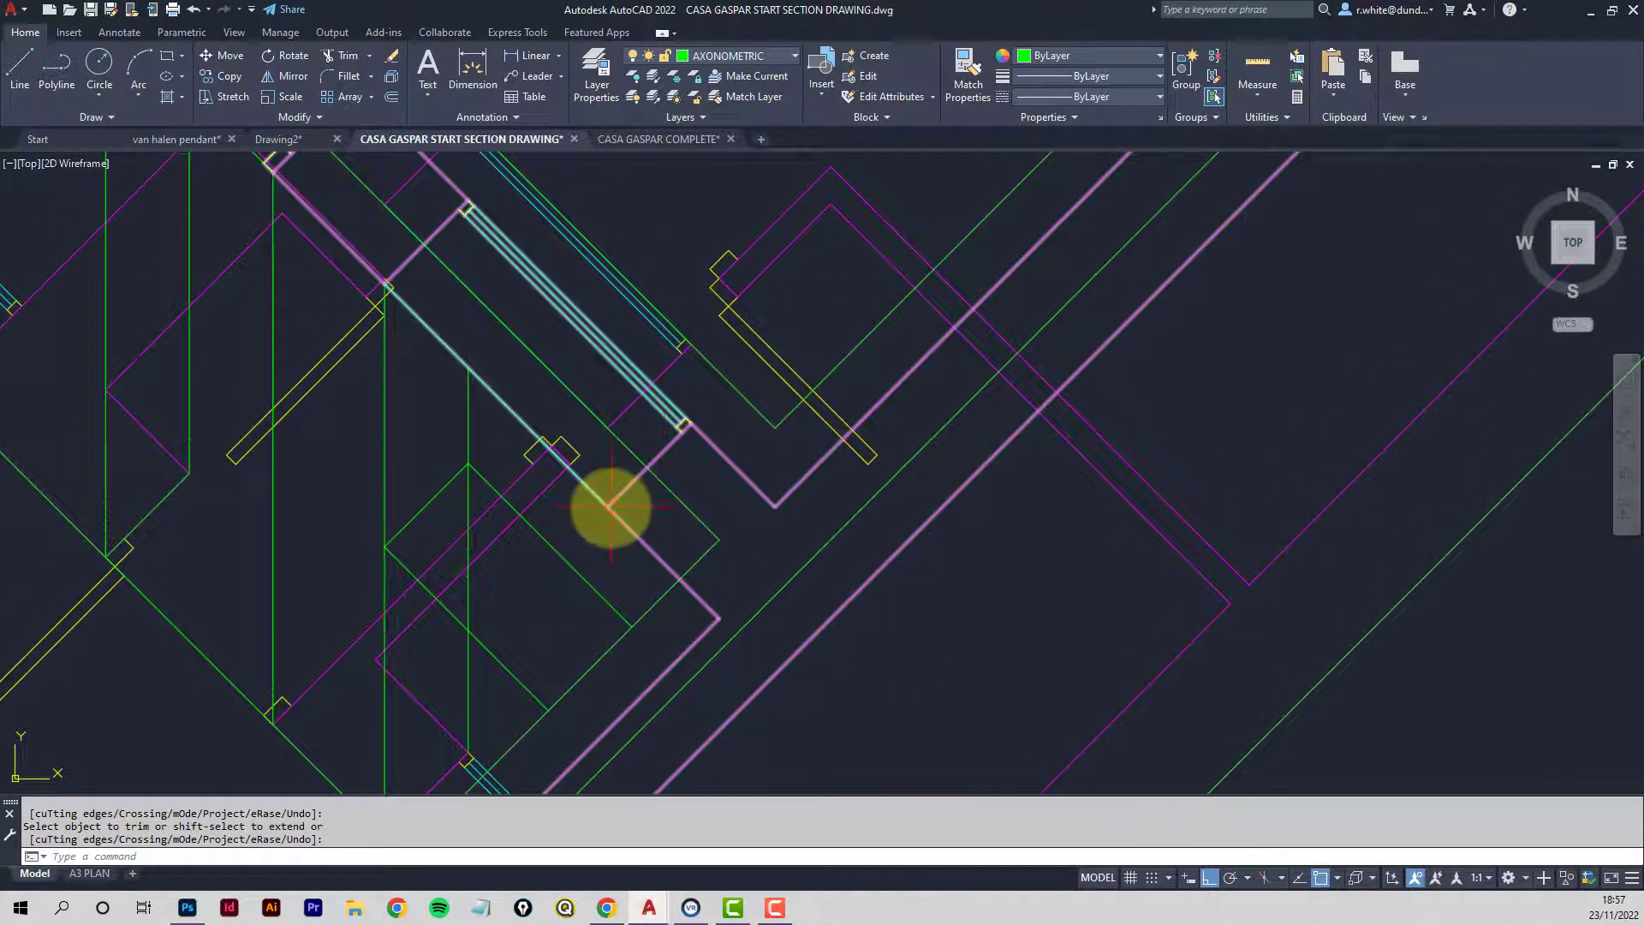
{"action": "left_click", "coordinate": [15, 75]}
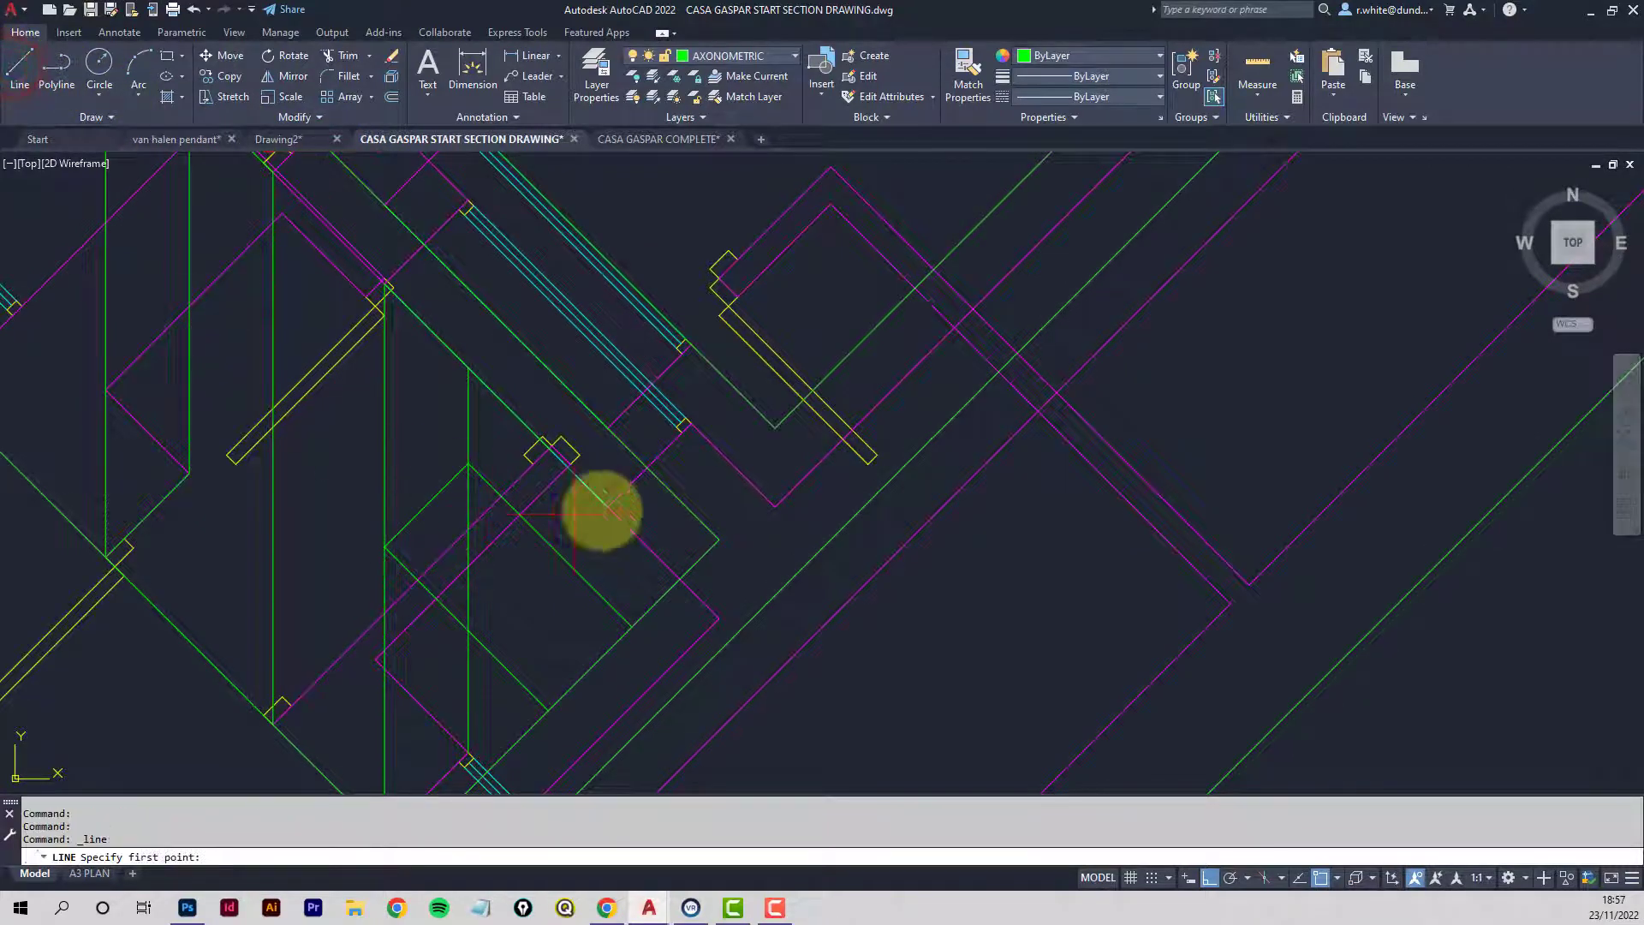
{"action": "left_click", "coordinate": [609, 506]}
{"action": "middle_click_drag", "start_coordinate": [632, 678], "coordinate": [624, 583]}
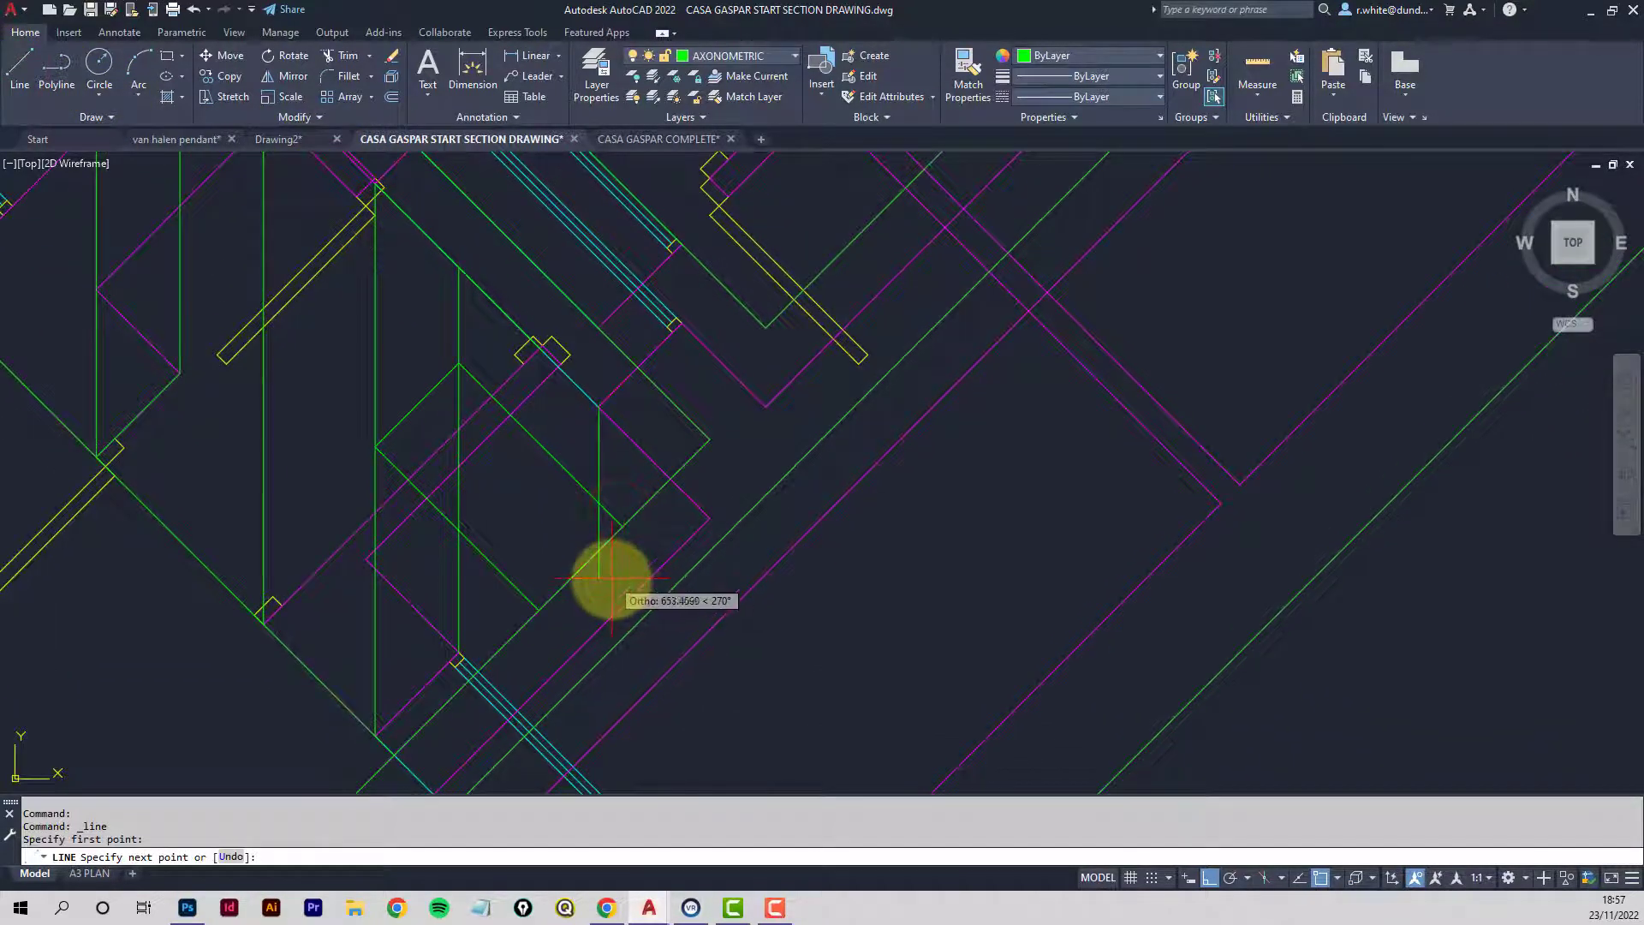
{"action": "left_click", "coordinate": [610, 579]}
{"action": "scroll", "coordinate": [599, 548], "scroll_direction": "up", "scroll_amount": 2}
{"action": "key", "text": "Return"}
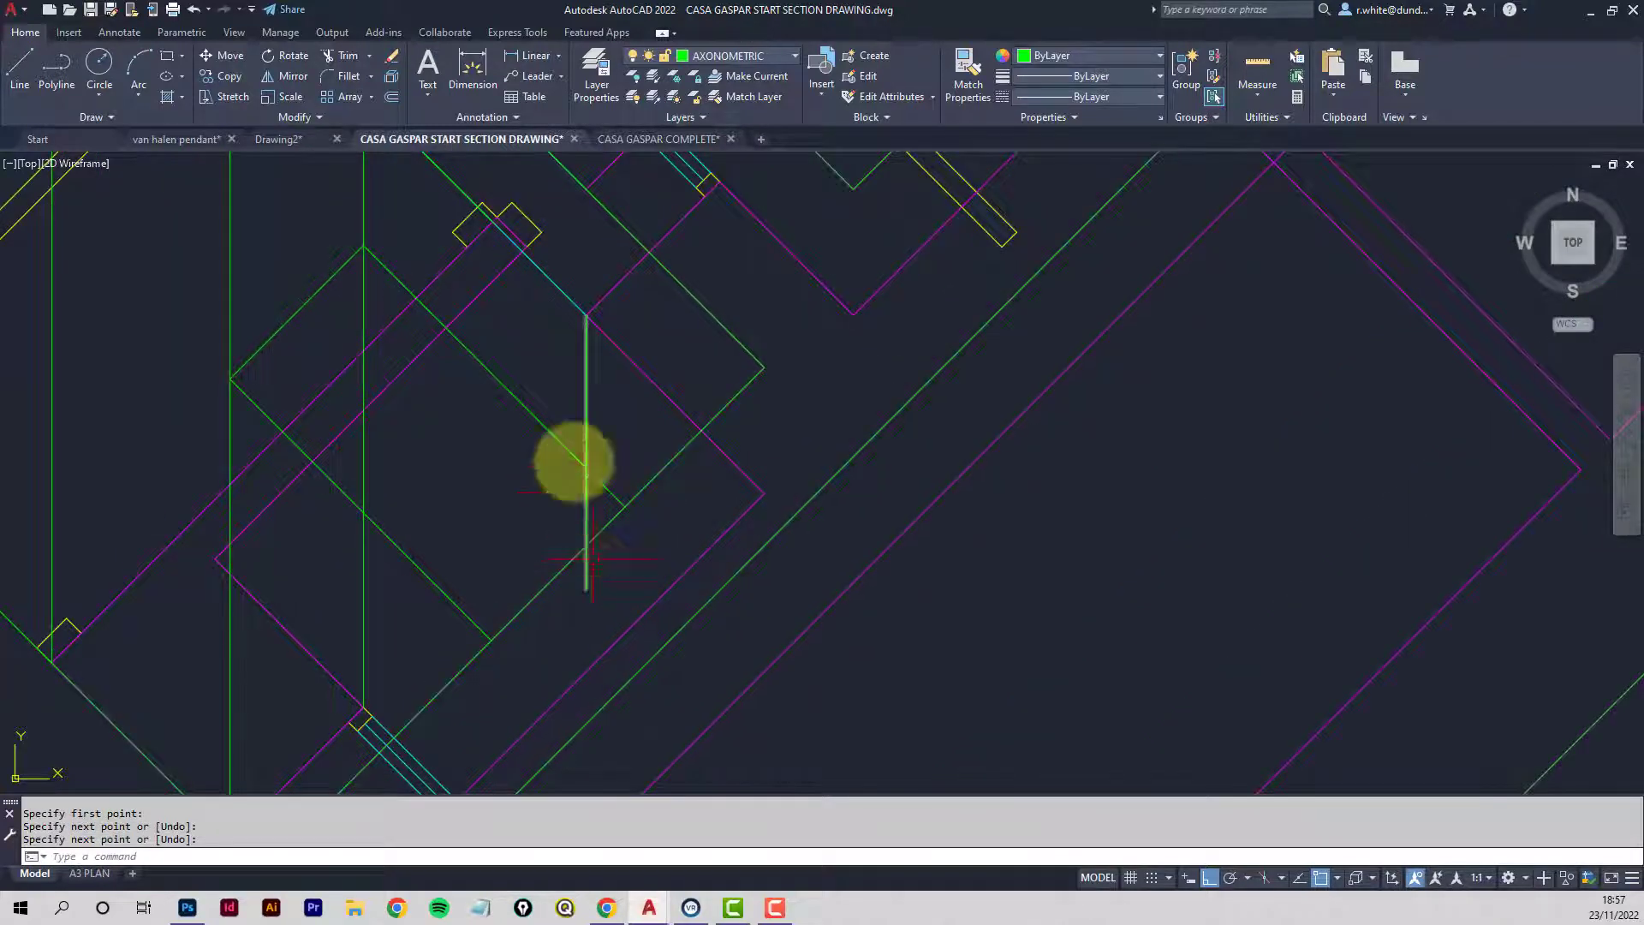
Trim the inner sill line beyond the new vertical jamb and the jamb's overshoot past the wall edge.
{"action": "left_click", "coordinate": [343, 60]}
{"action": "left_click", "coordinate": [610, 487]}
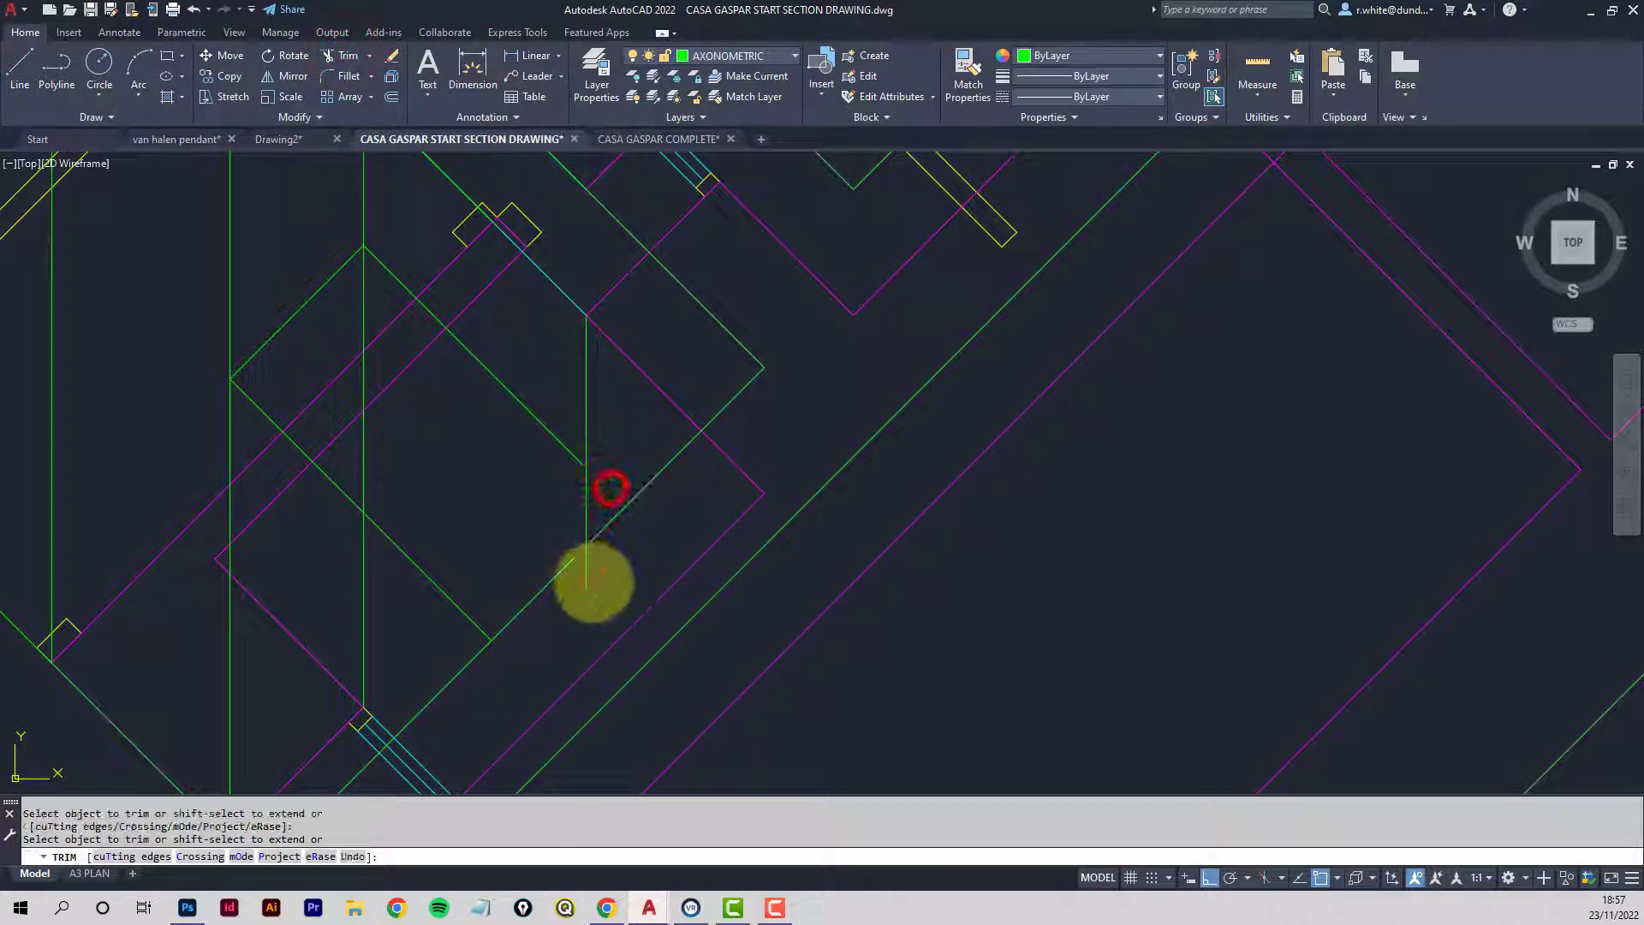
{"action": "scroll", "coordinate": [587, 565], "scroll_direction": "down", "scroll_amount": 1}
{"action": "key", "text": "Return"}
Shorten the window's two long vertical jamb lines so they end at the inner and outer sill corners.
{"action": "scroll", "coordinate": [497, 556], "scroll_direction": "down", "scroll_amount": 1}
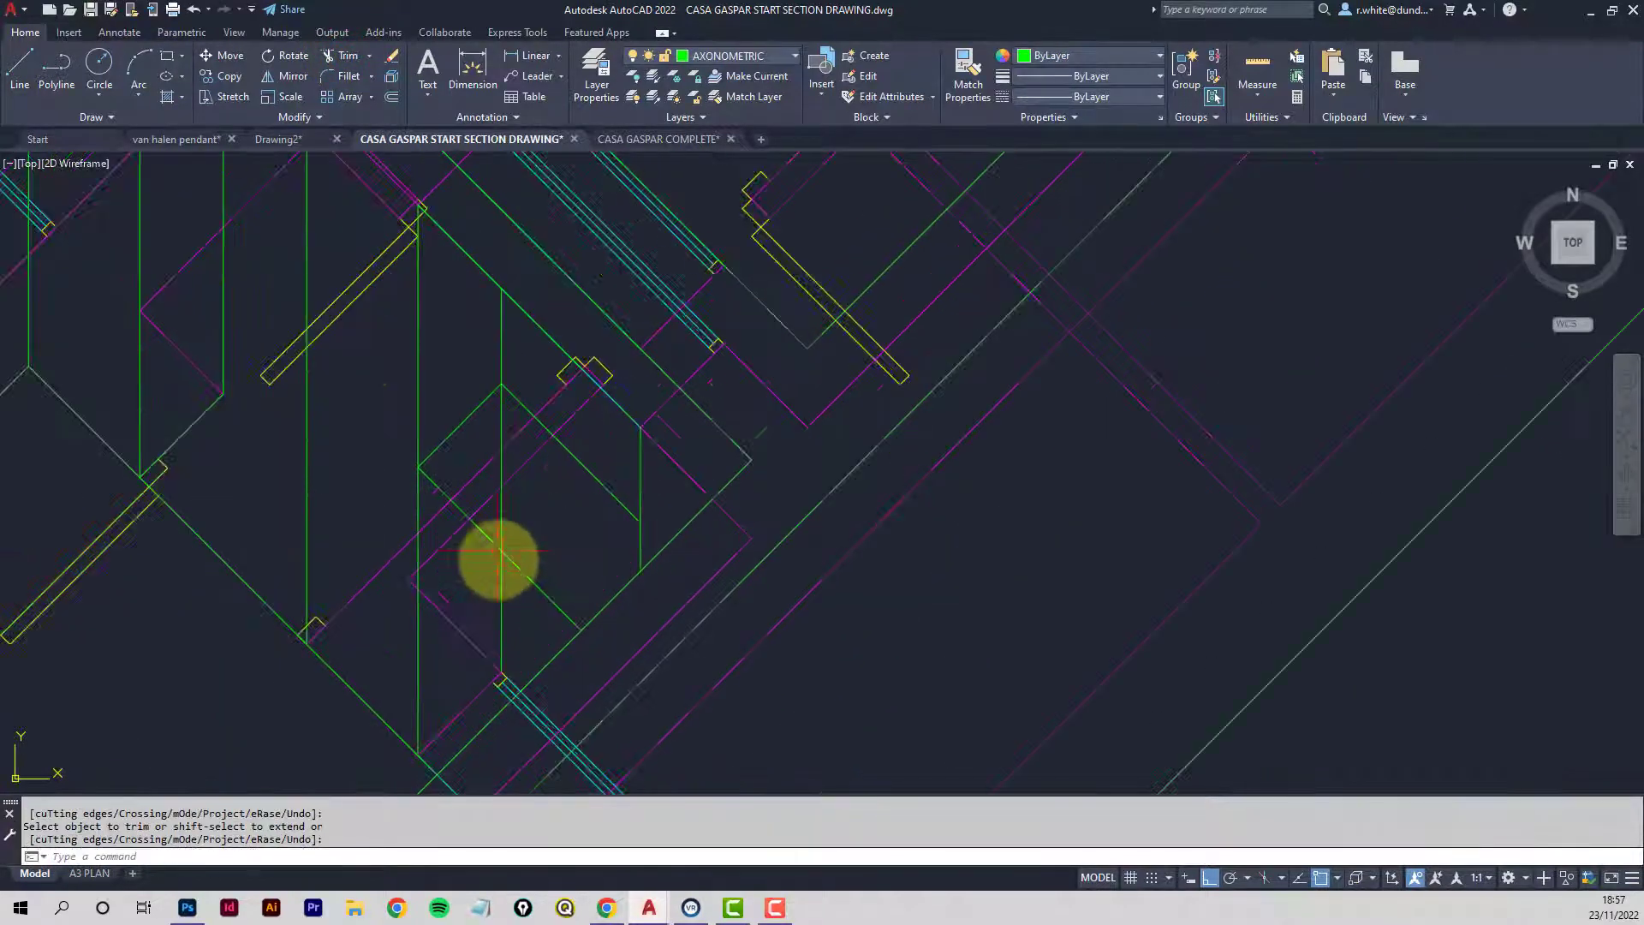
{"action": "left_click", "coordinate": [502, 604]}
{"action": "left_click", "coordinate": [502, 672]}
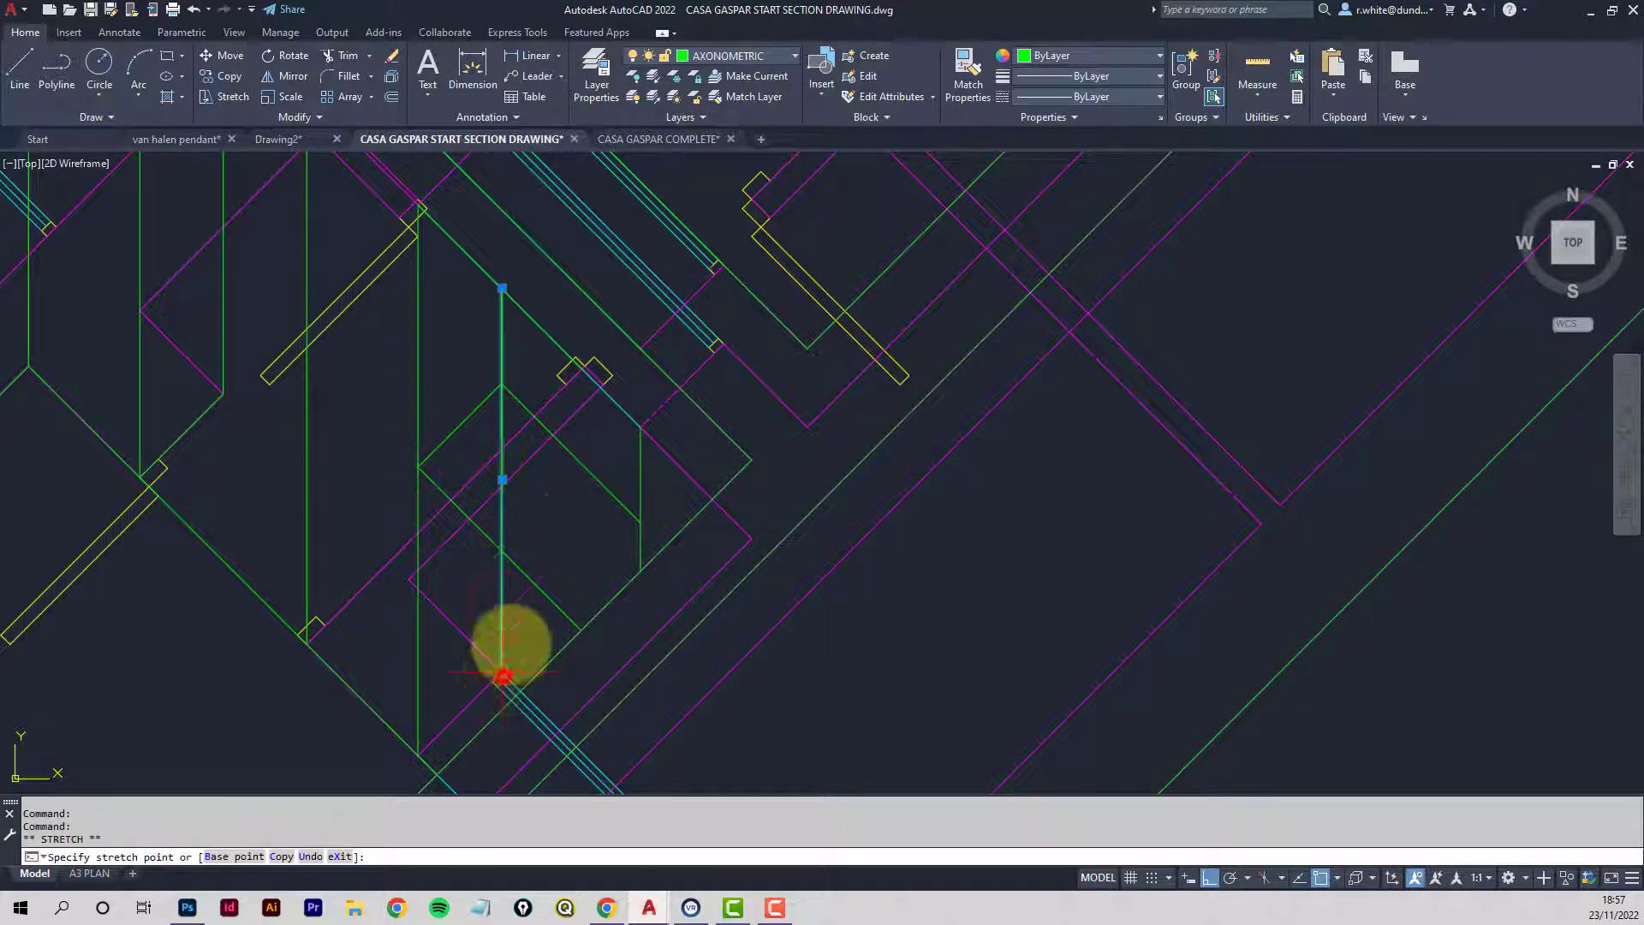
{"action": "left_click", "coordinate": [502, 384]}
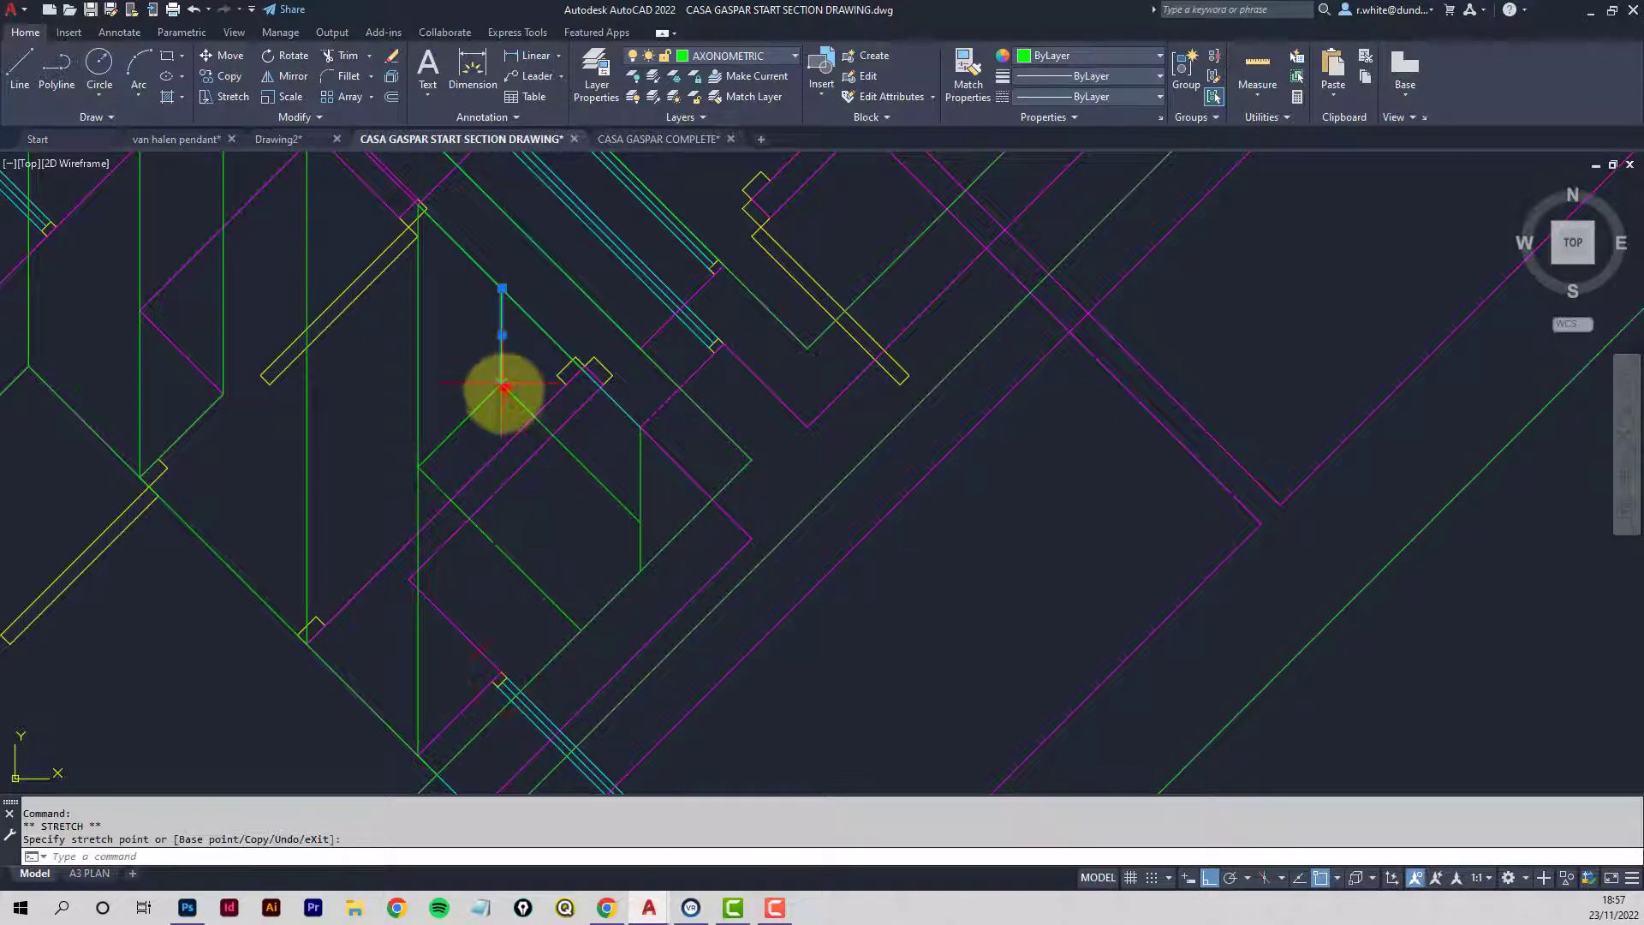
{"action": "left_click", "coordinate": [419, 733]}
{"action": "left_click", "coordinate": [418, 754]}
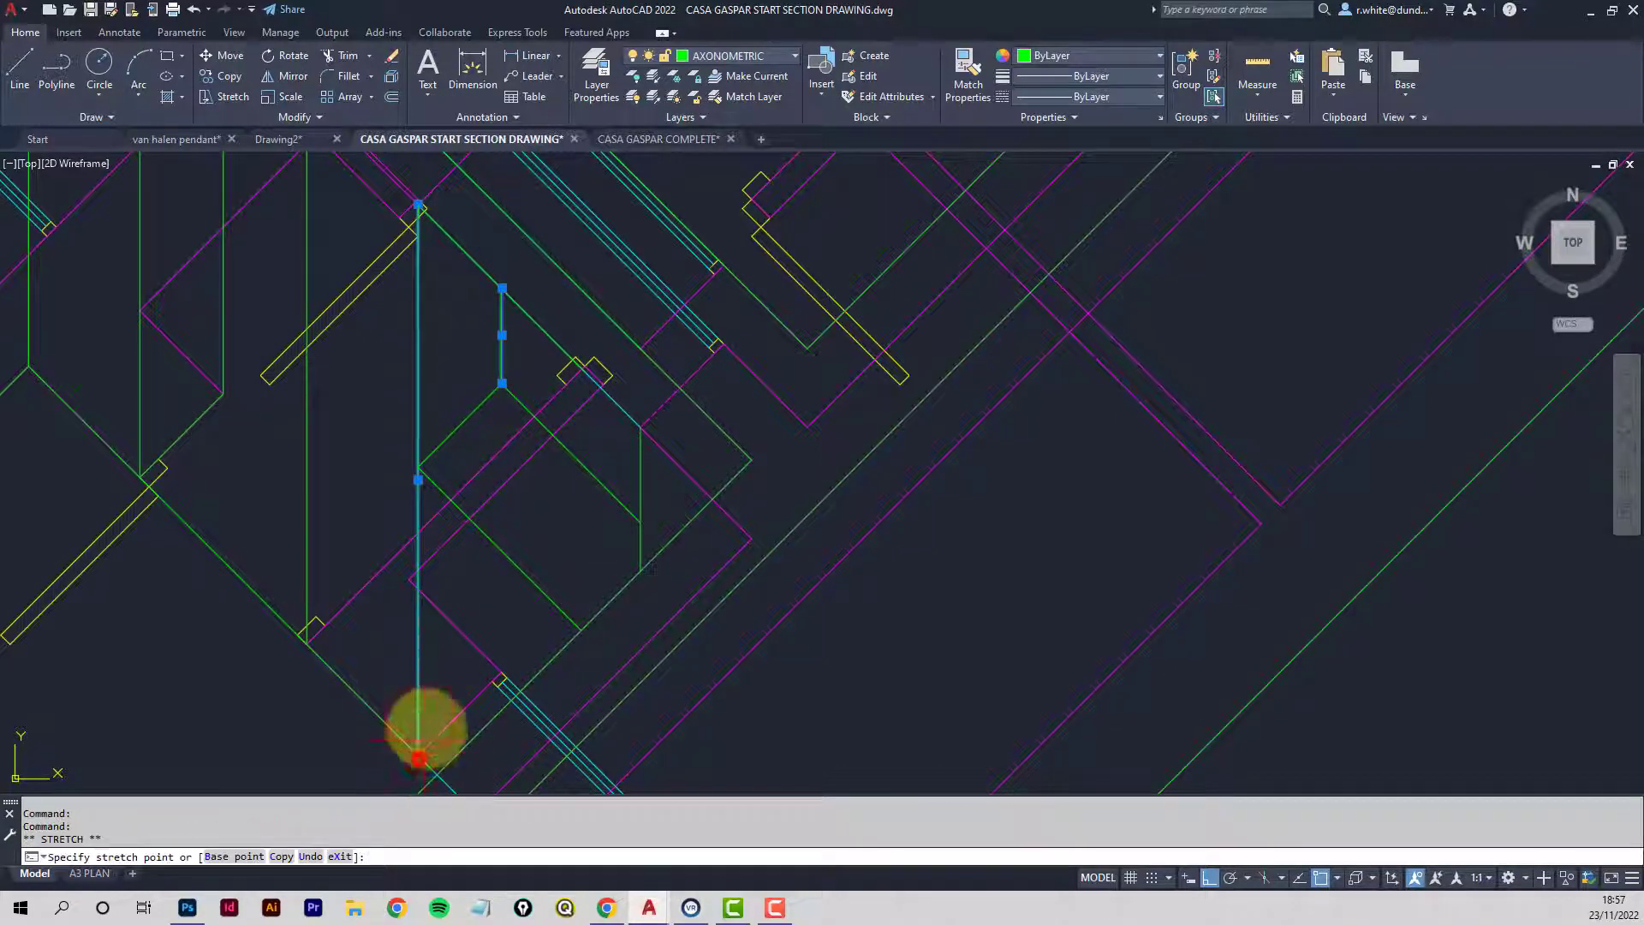
{"action": "left_click", "coordinate": [420, 466]}
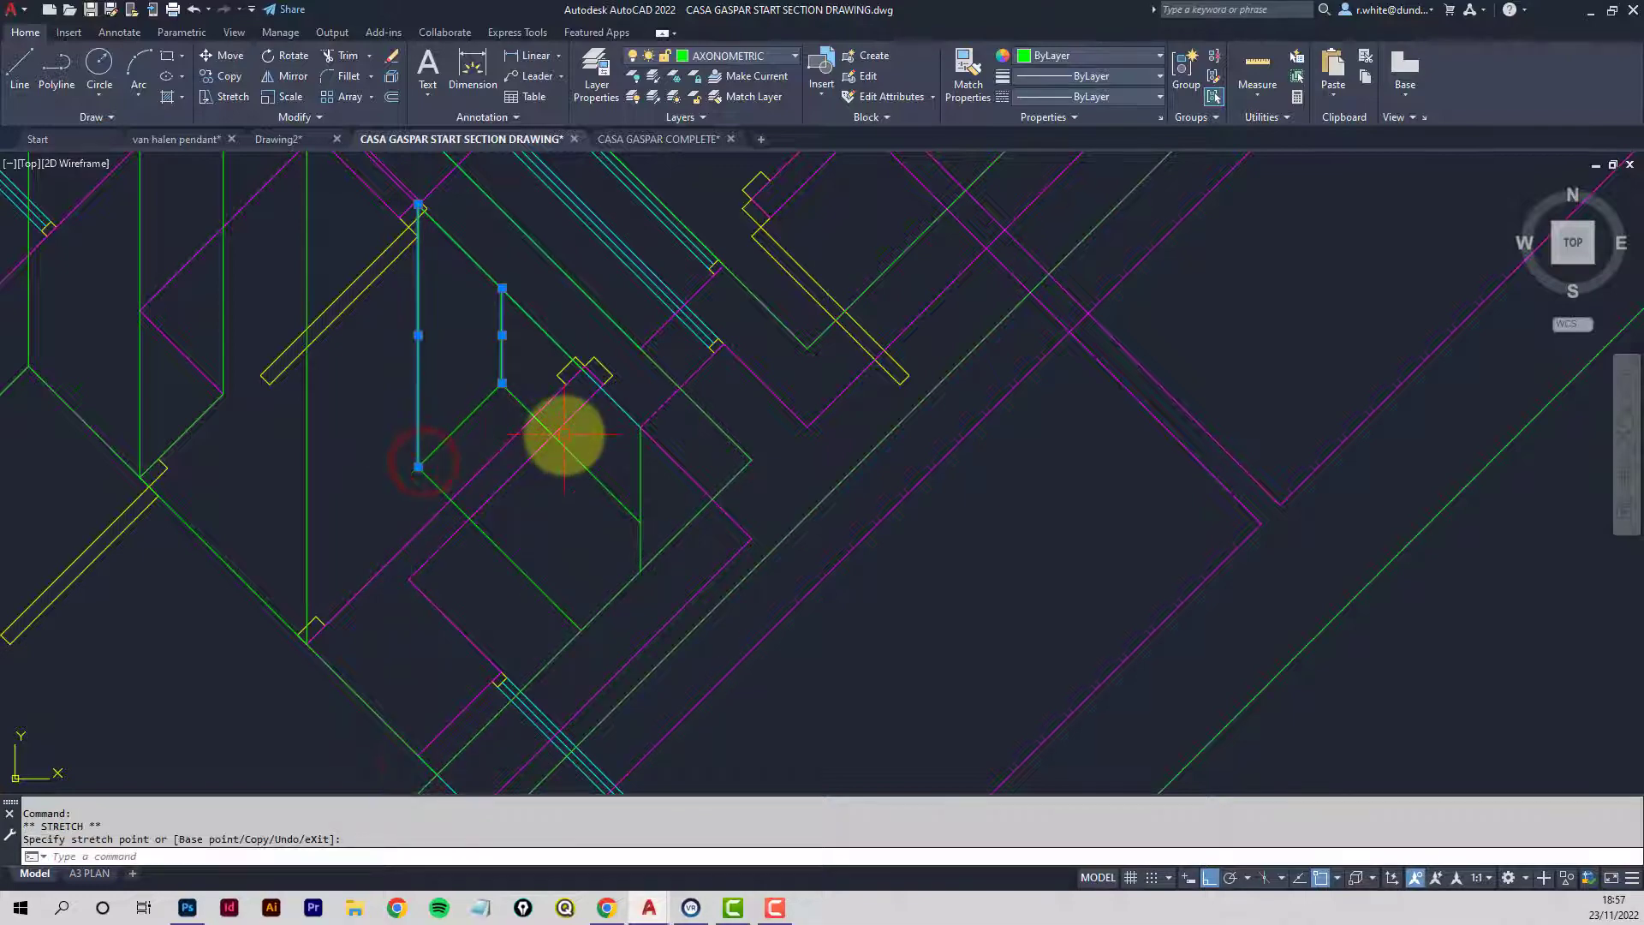
Freeze the PLANS AT 45 layer to isolate the axonometric linework.
{"action": "scroll", "coordinate": [566, 394], "scroll_direction": "down", "scroll_amount": 5}
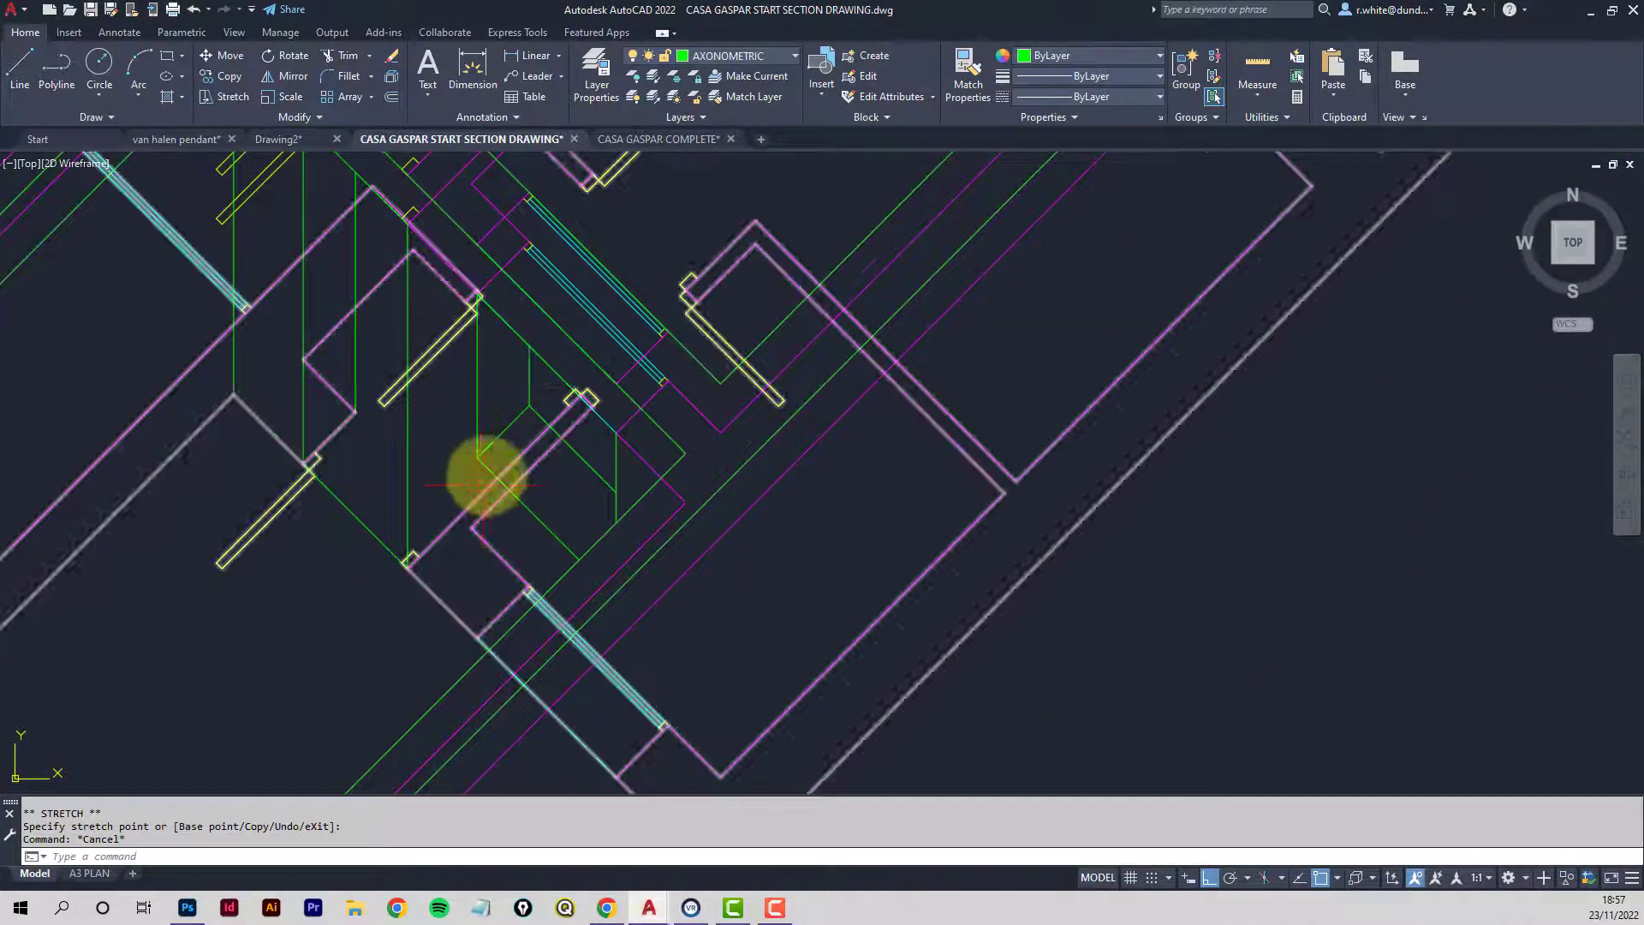
{"action": "middle_click_drag", "start_coordinate": [511, 374], "coordinate": [659, 406]}
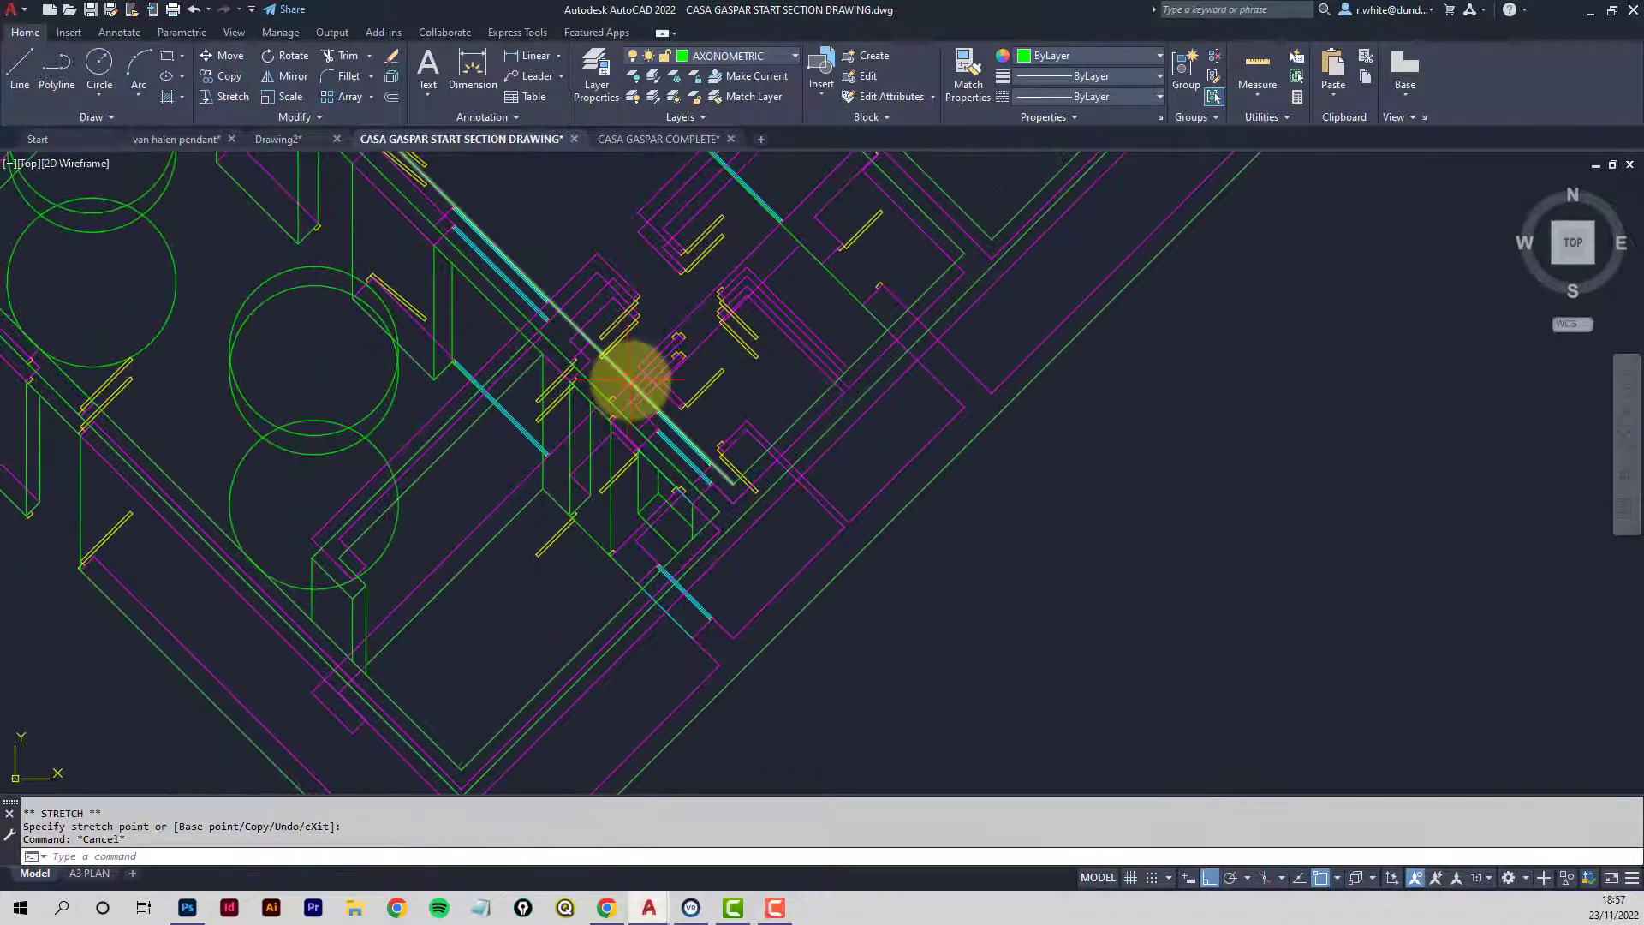
{"action": "scroll", "coordinate": [631, 382], "scroll_direction": "down", "scroll_amount": 2}
{"action": "mouse_move", "coordinate": [609, 312]}
{"action": "middle_mouse_down"}
{"action": "mouse_move", "coordinate": [665, 413]}
{"action": "mouse_move", "coordinate": [745, 462]}
{"action": "mouse_move", "coordinate": [683, 460]}
{"action": "middle_mouse_up"}
{"action": "scroll", "coordinate": [666, 414], "scroll_direction": "down", "scroll_amount": 4}
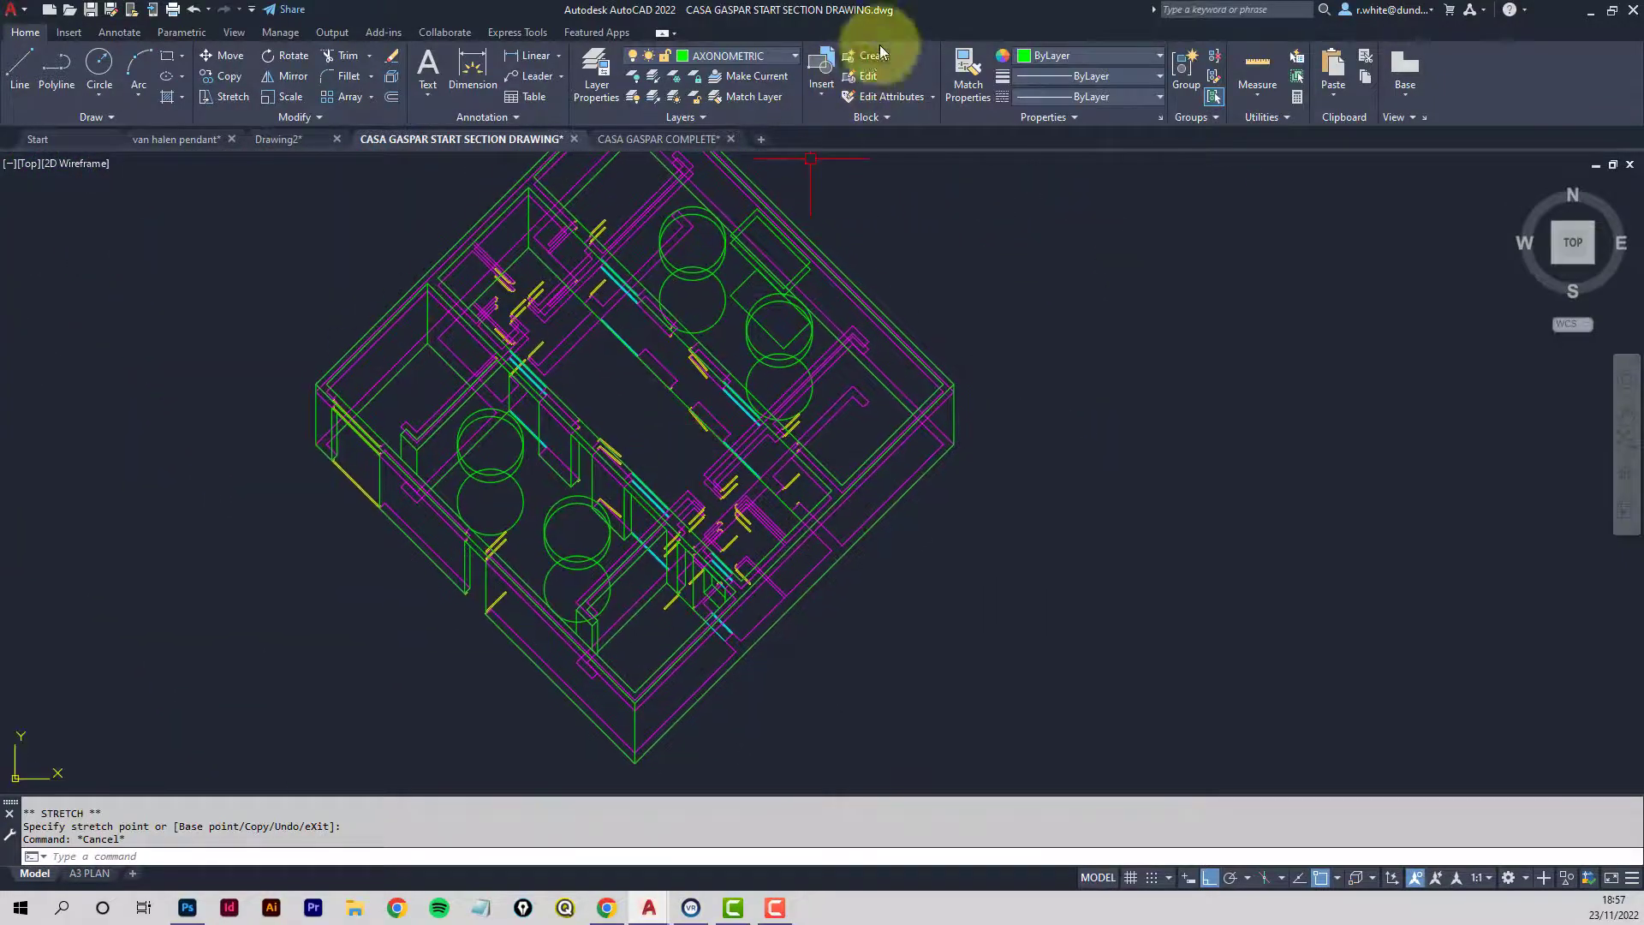
{"action": "left_click", "coordinate": [792, 56]}
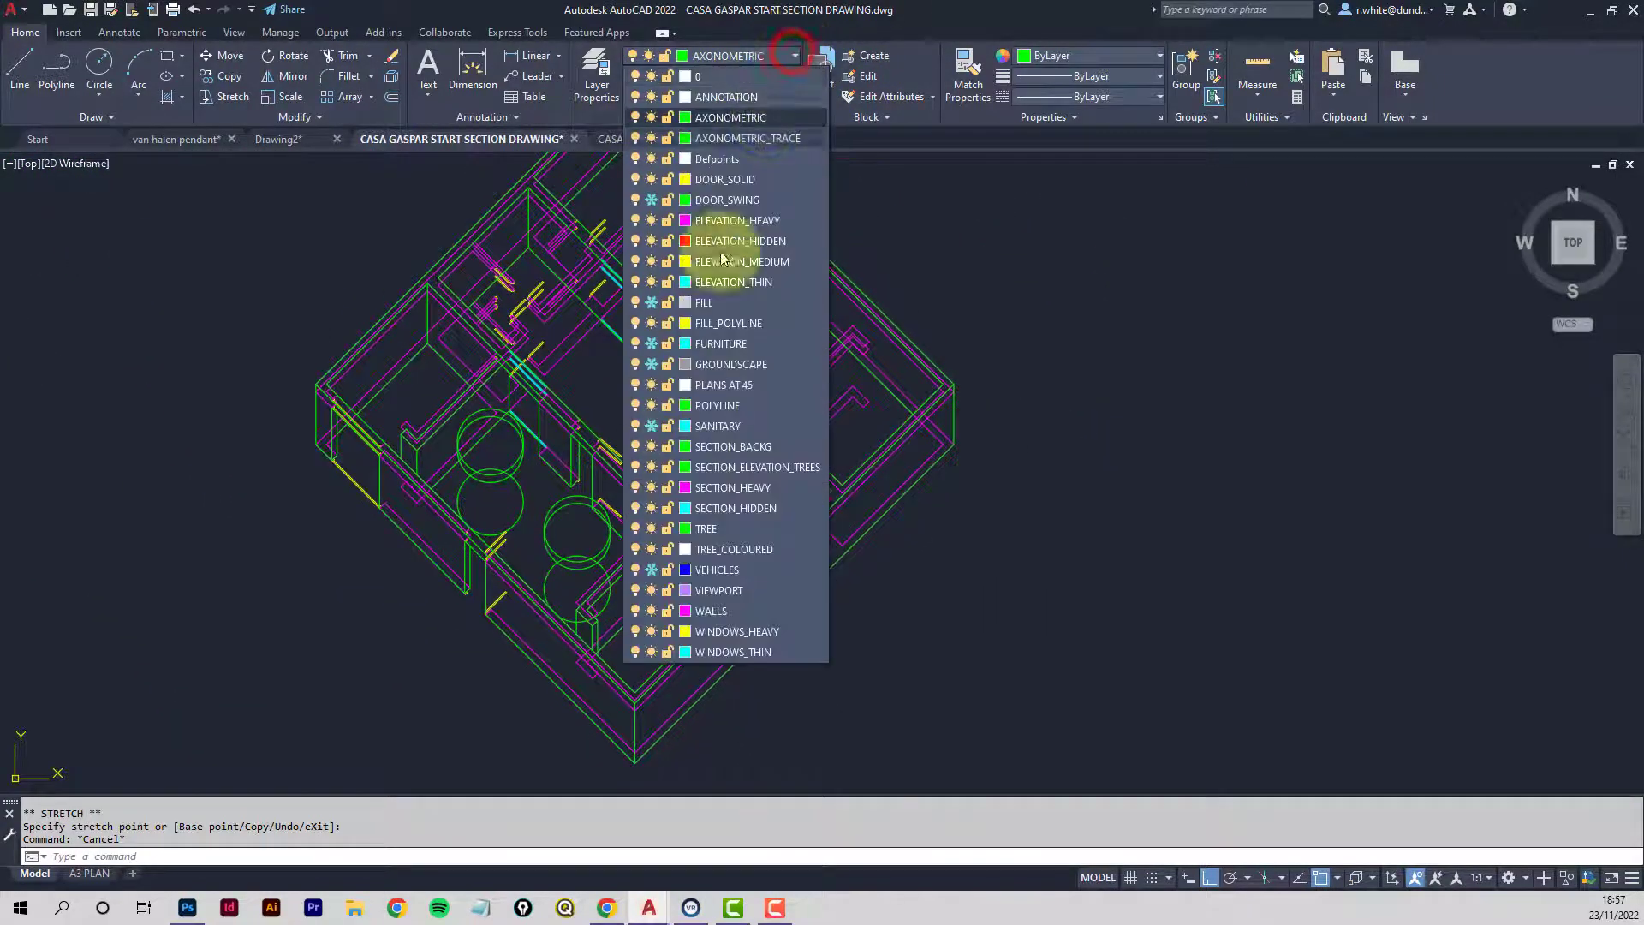
{"action": "left_click", "coordinate": [651, 385]}
{"action": "left_click", "coordinate": [975, 608]}
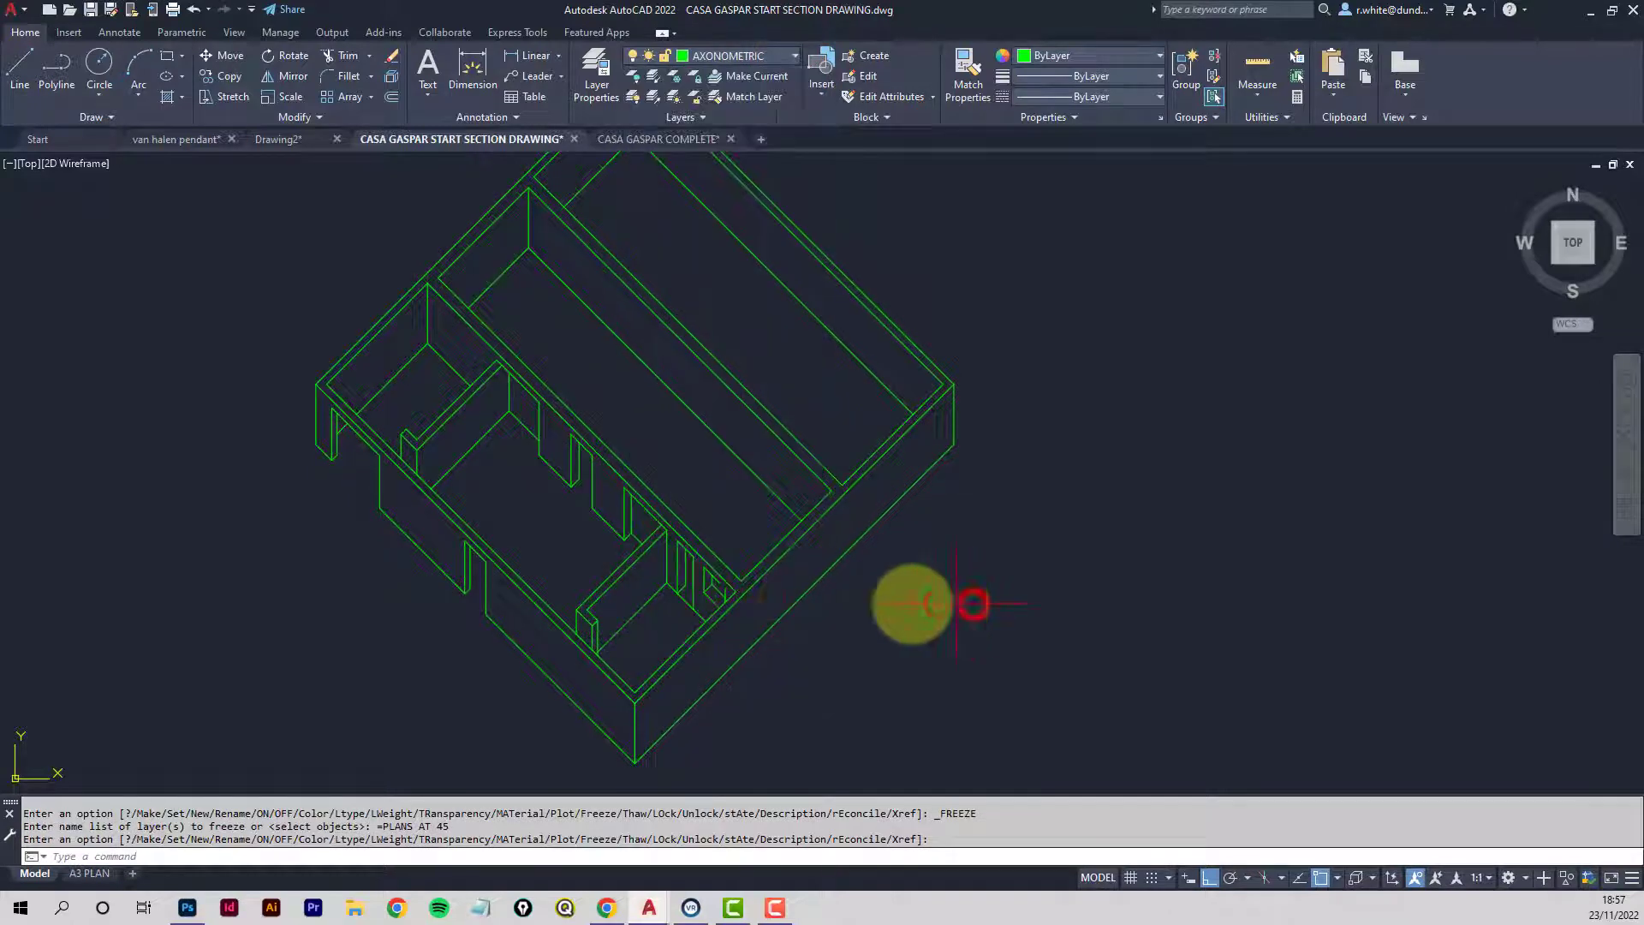
Extend the window opening's top edge so it meets the top of the far vertical jamb.
{"action": "scroll", "coordinate": [732, 632], "scroll_direction": "up", "scroll_amount": 3}
{"action": "scroll", "coordinate": [748, 589], "scroll_direction": "up", "scroll_amount": 3}
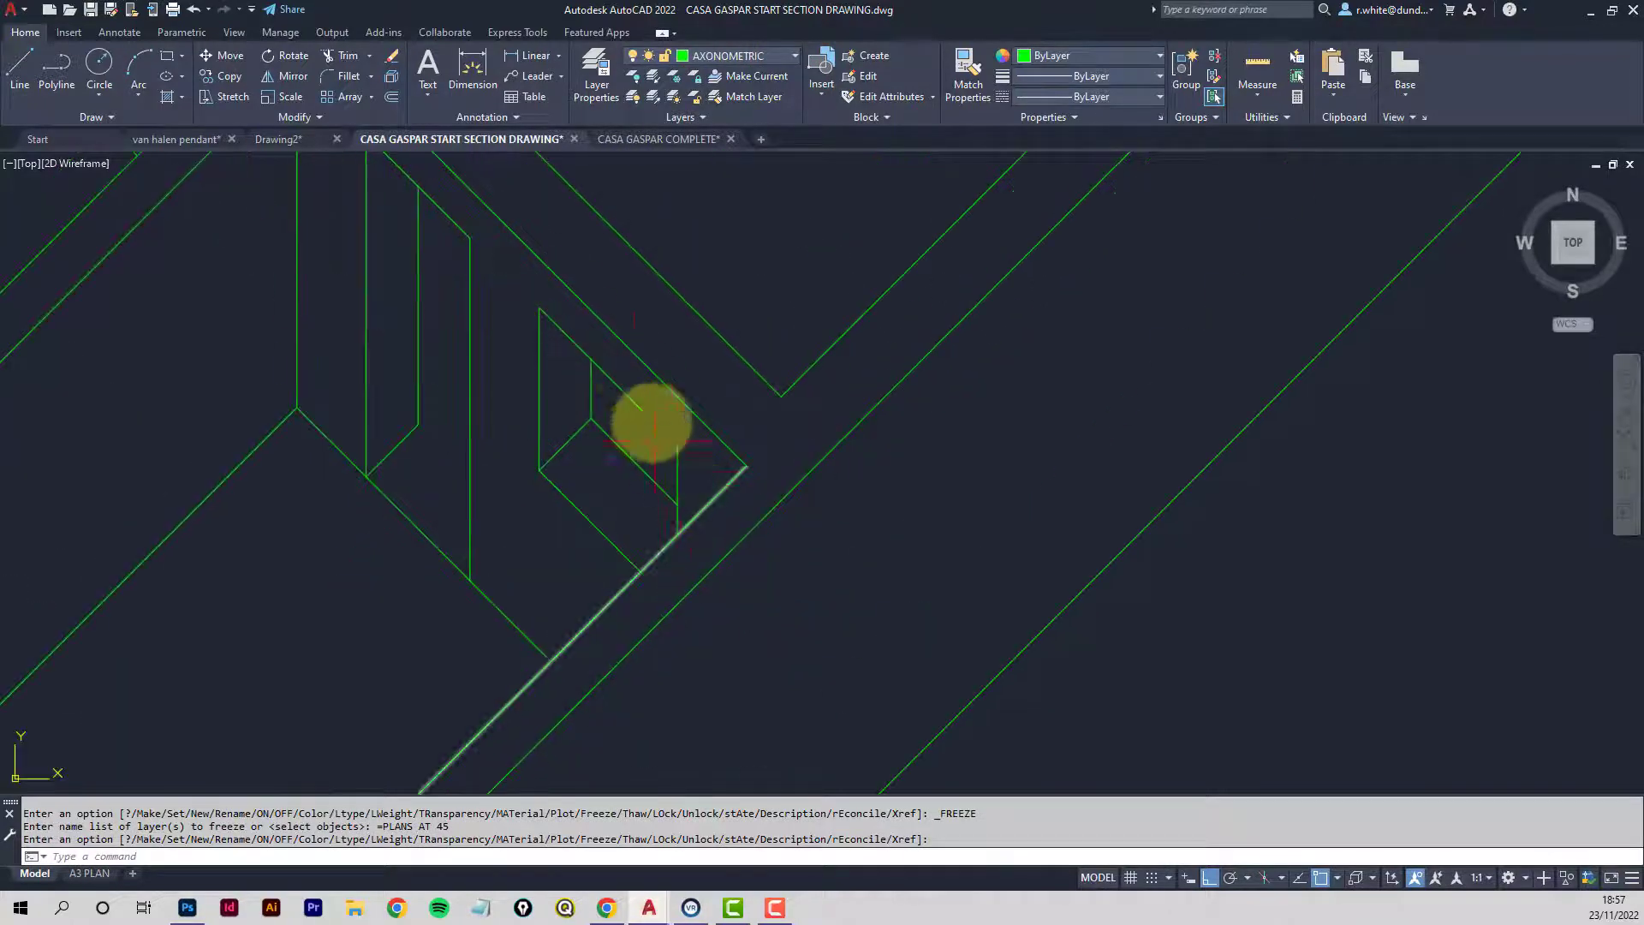
{"action": "left_click", "coordinate": [639, 402]}
{"action": "left_click", "coordinate": [645, 413]}
{"action": "left_click", "coordinate": [678, 446]}
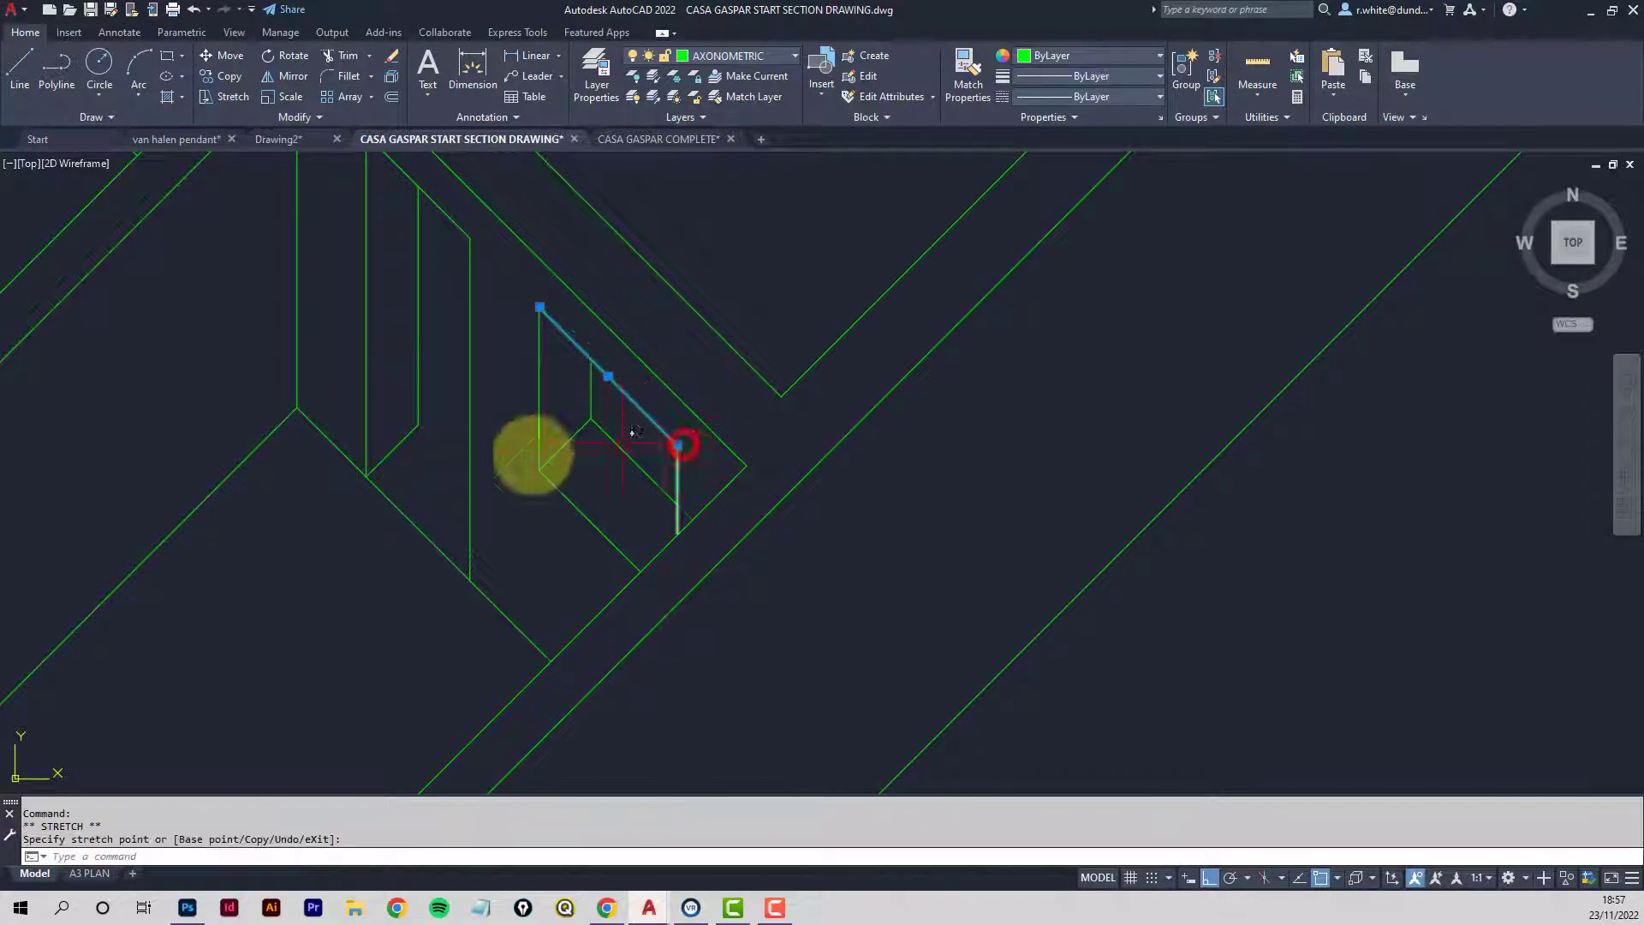
{"action": "key", "text": "Escape"}
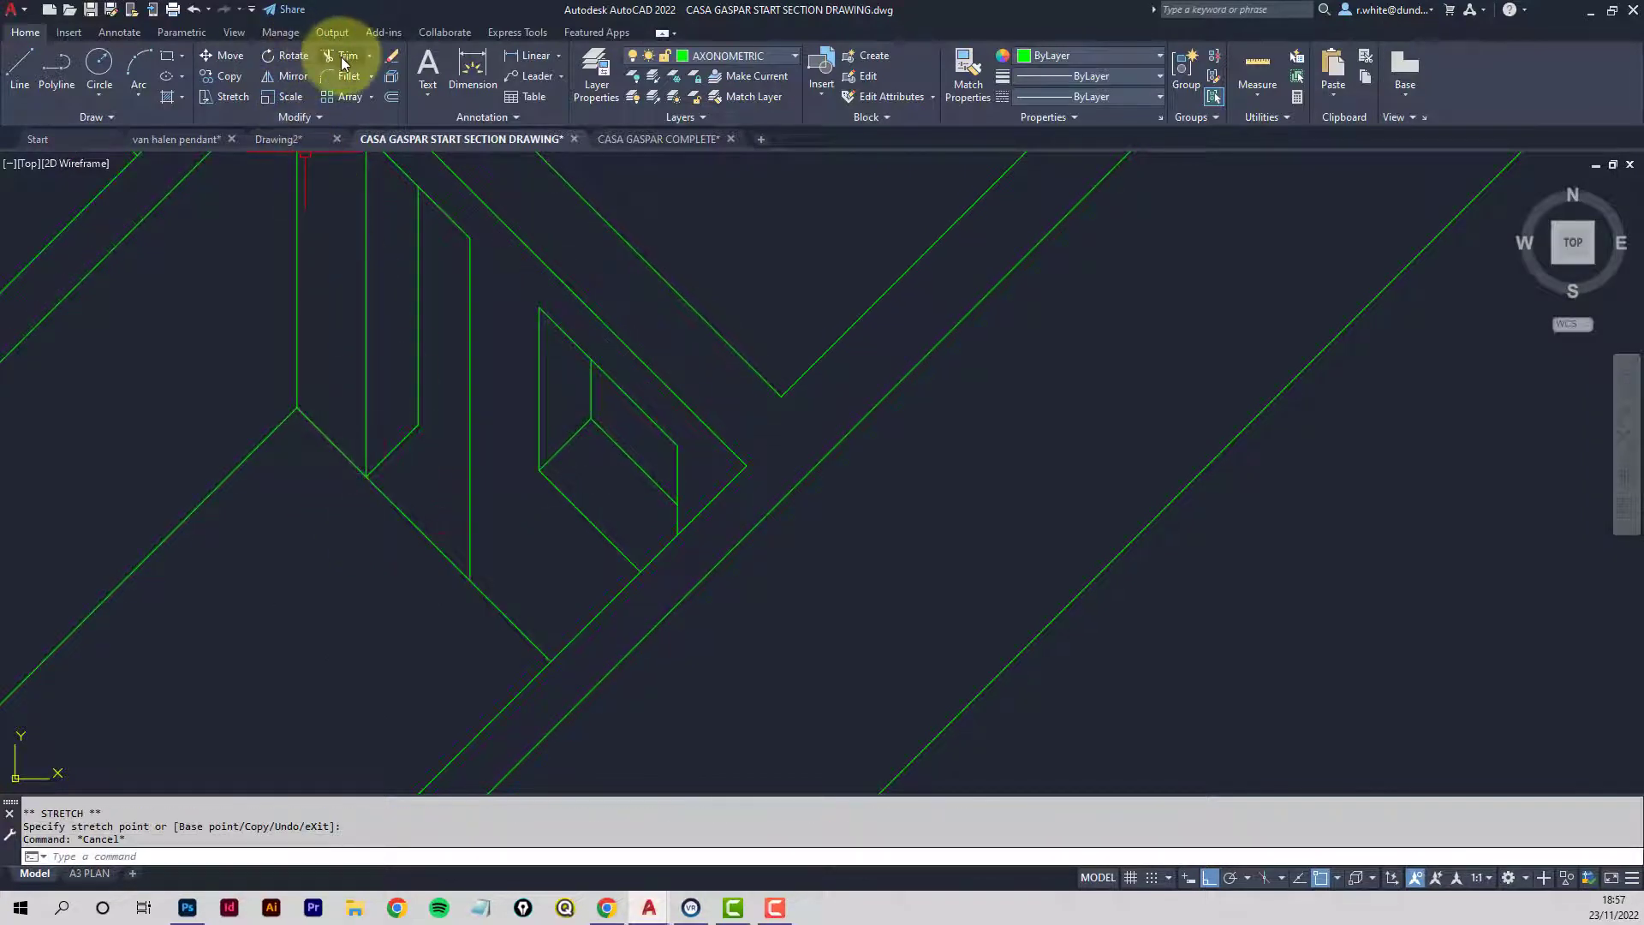
Trim the wall's base line out of the doorway opening beside the window.
{"action": "left_click", "coordinate": [343, 58]}
{"action": "left_click", "coordinate": [416, 527]}
{"action": "scroll", "coordinate": [416, 527], "scroll_direction": "down", "scroll_amount": 5}
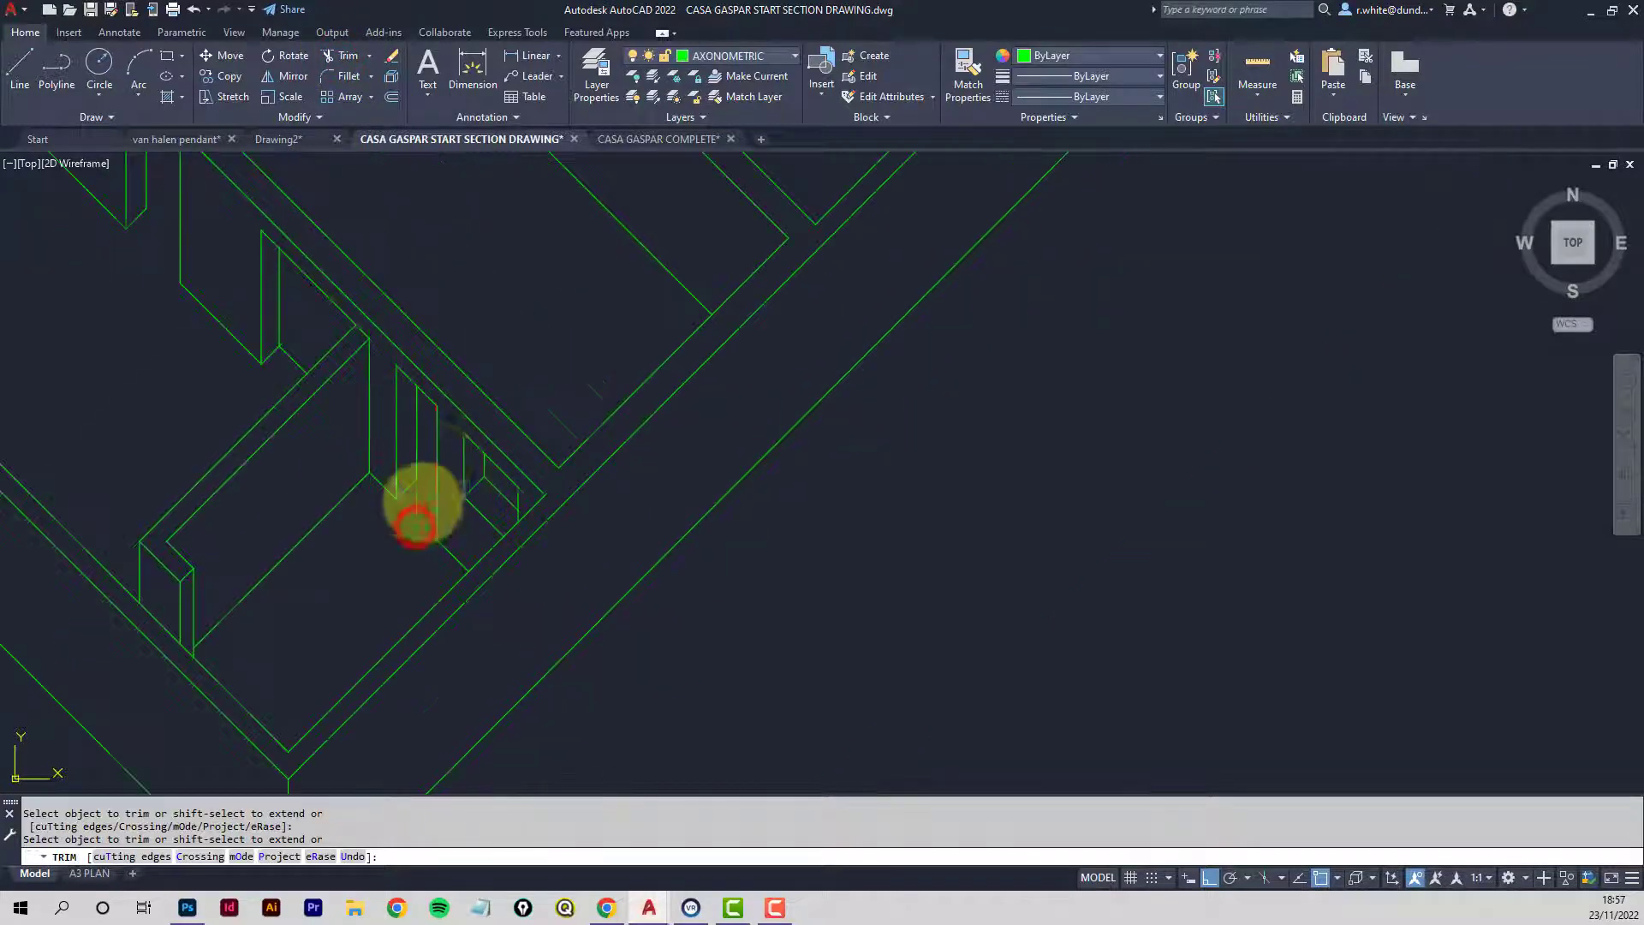
{"action": "key", "text": "Escape"}
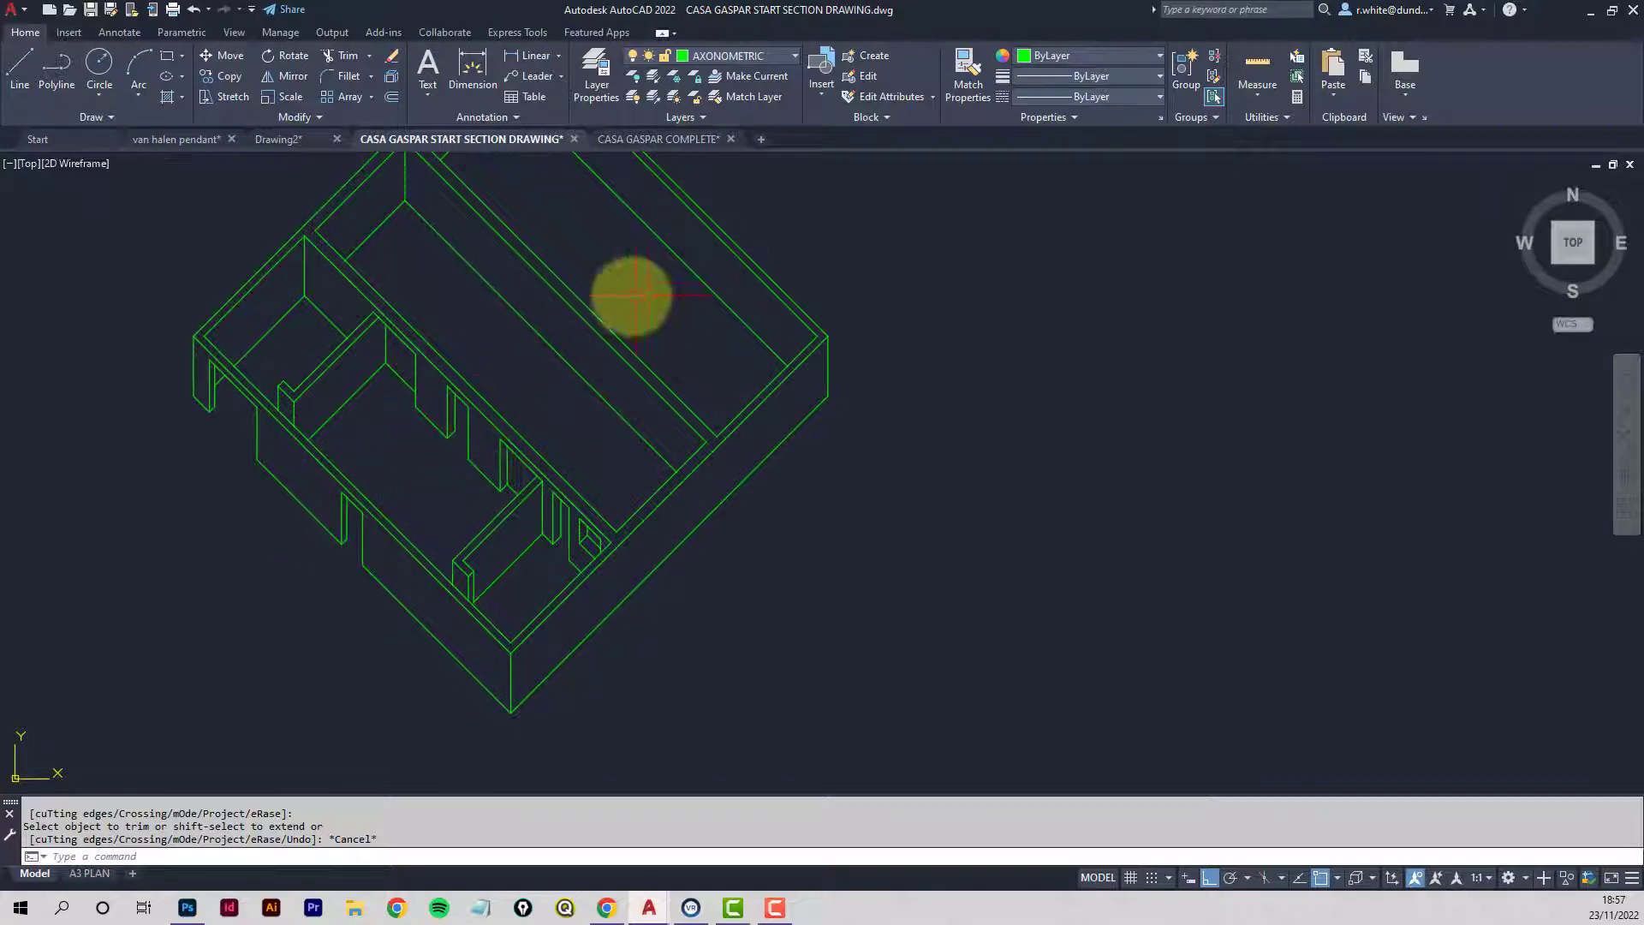
Thaw the PLANS AT 45 layer to bring back the plan outlines around the courtyard tree circles.
{"action": "middle_click_drag", "start_coordinate": [632, 294], "coordinate": [671, 425]}
{"action": "scroll", "coordinate": [634, 477], "scroll_direction": "down", "scroll_amount": 3}
{"action": "scroll", "coordinate": [666, 482], "scroll_direction": "up", "scroll_amount": 3}
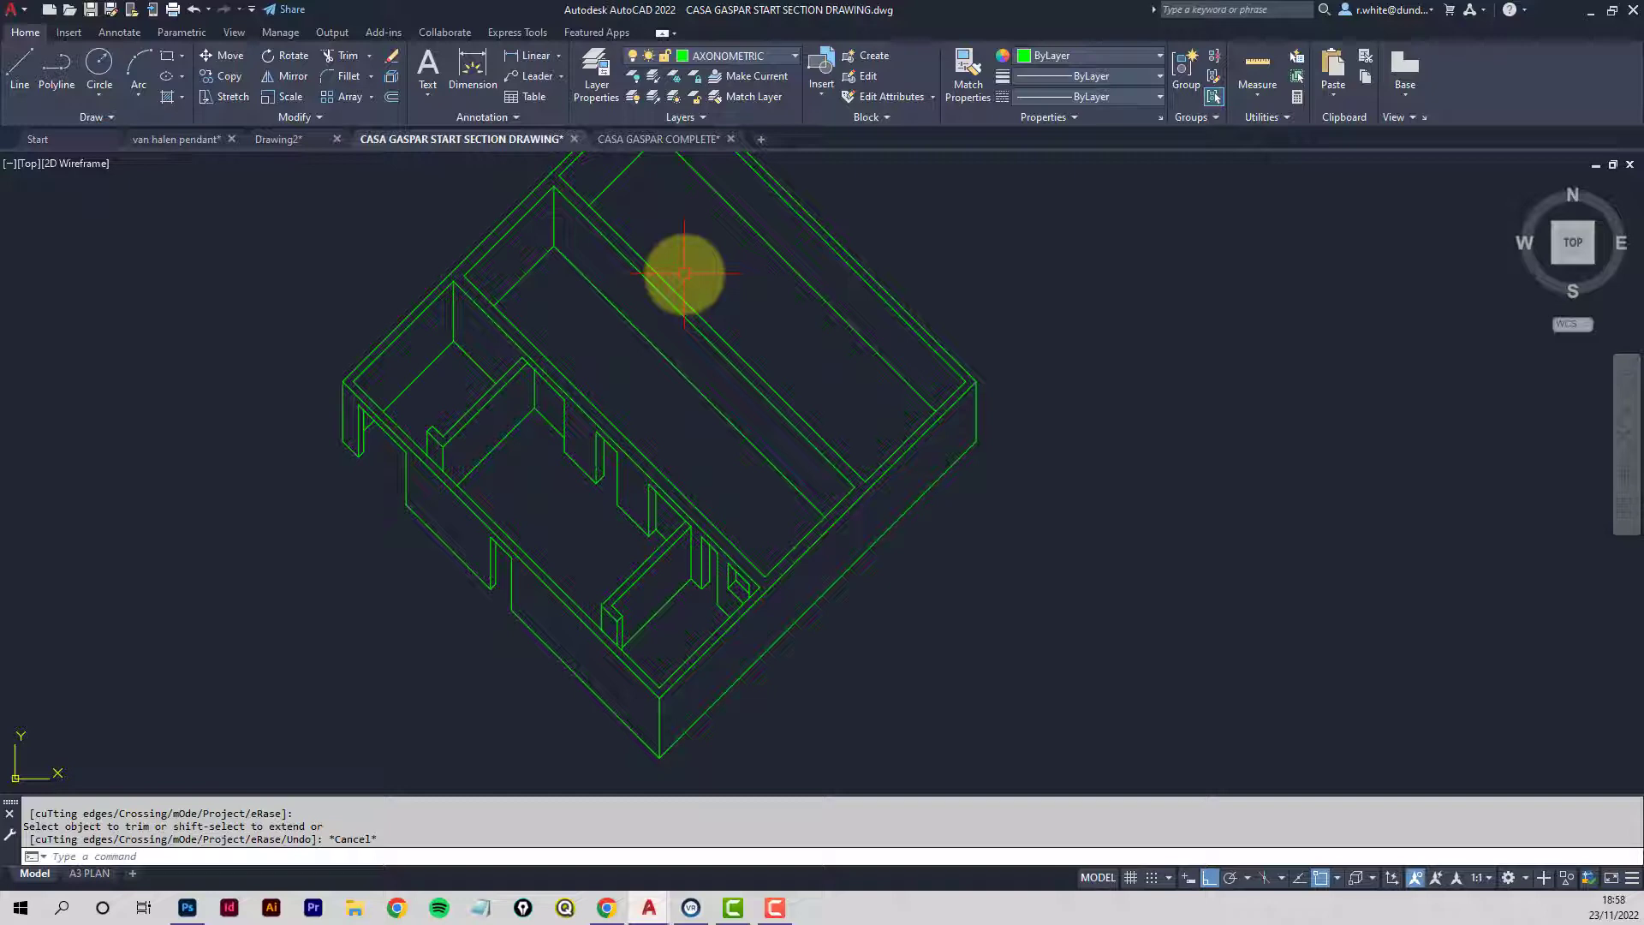
{"action": "left_click", "coordinate": [795, 58]}
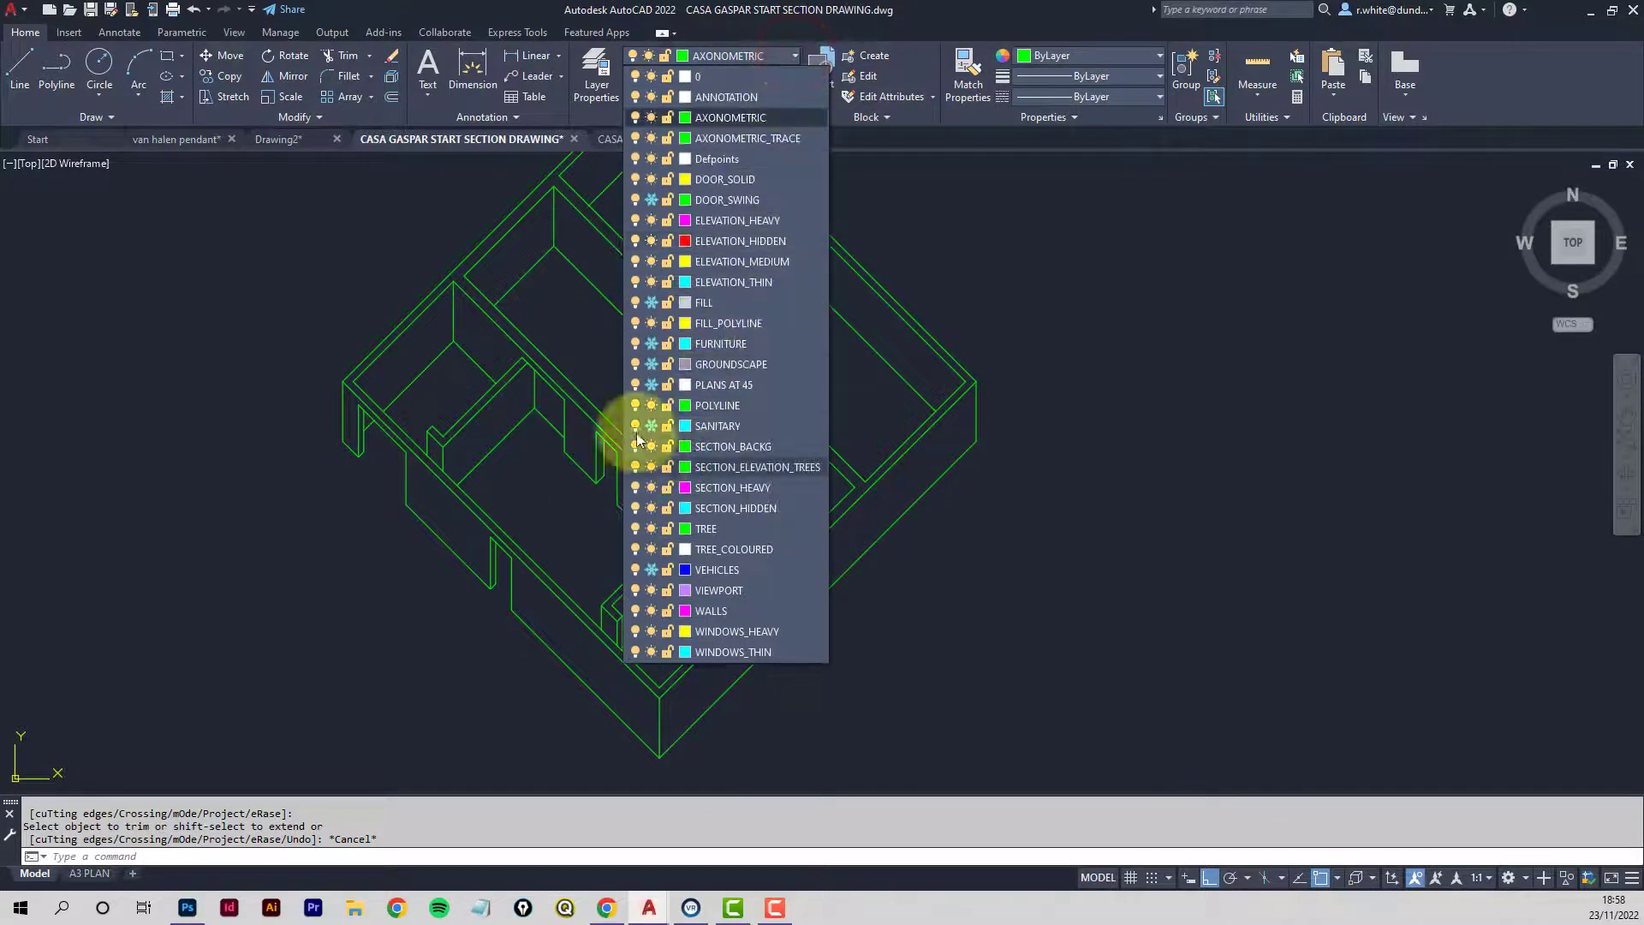
{"action": "left_click", "coordinate": [653, 385]}
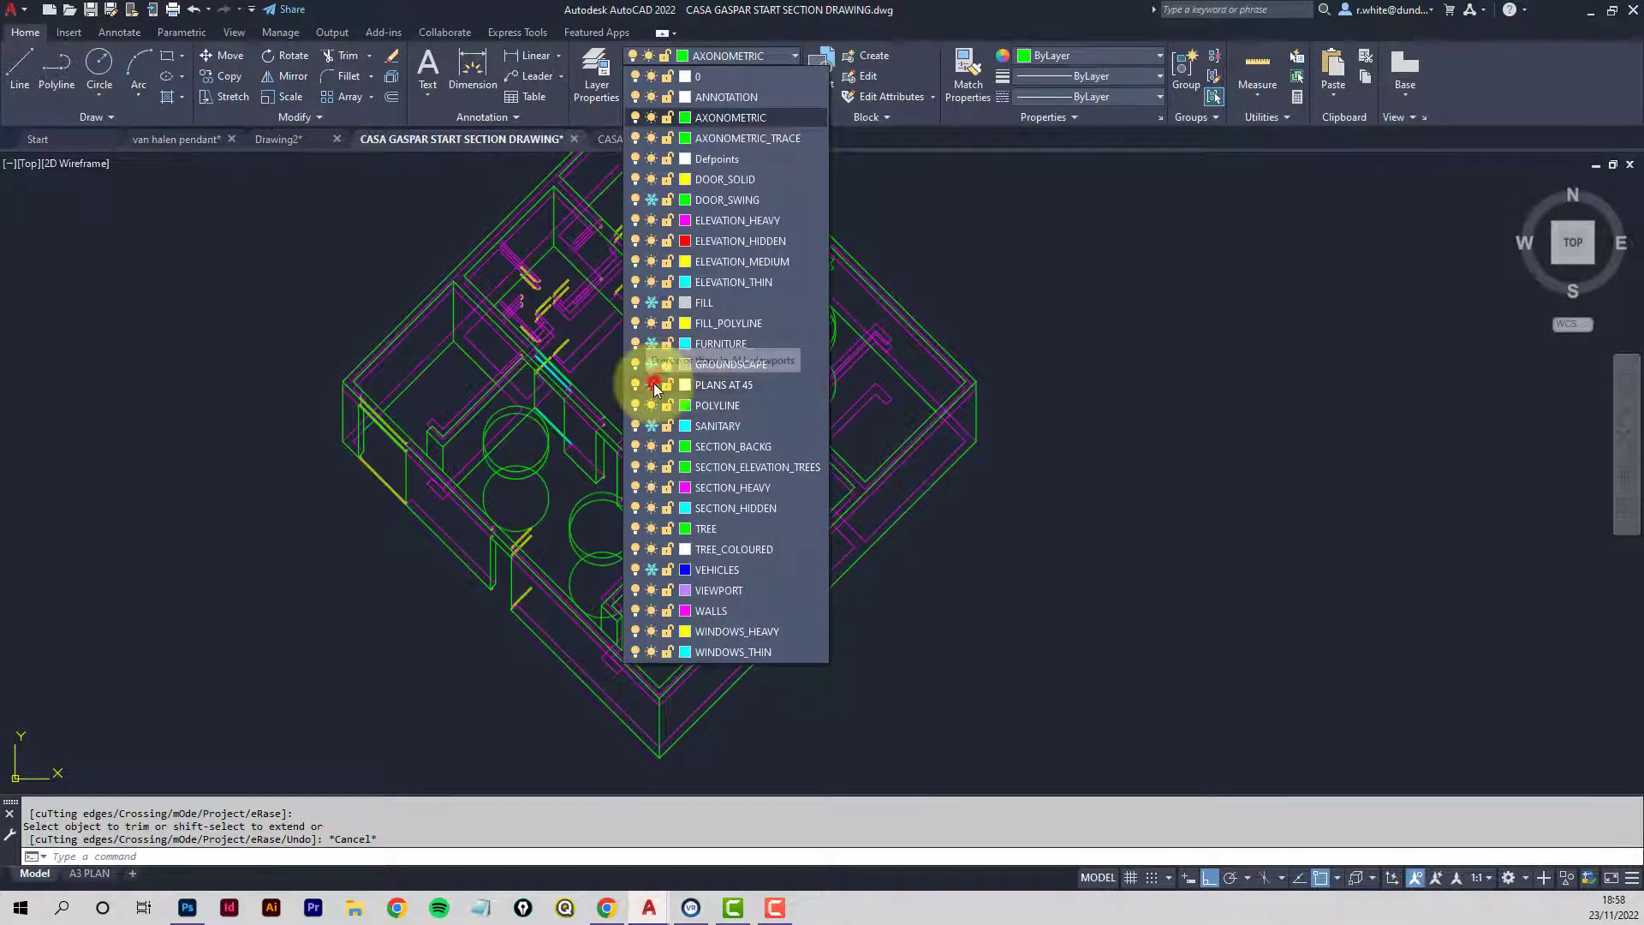
{"action": "left_click", "coordinate": [557, 451]}
{"action": "scroll", "coordinate": [556, 451], "scroll_direction": "up", "scroll_amount": 2}
{"action": "scroll", "coordinate": [508, 466], "scroll_direction": "up", "scroll_amount": 2}
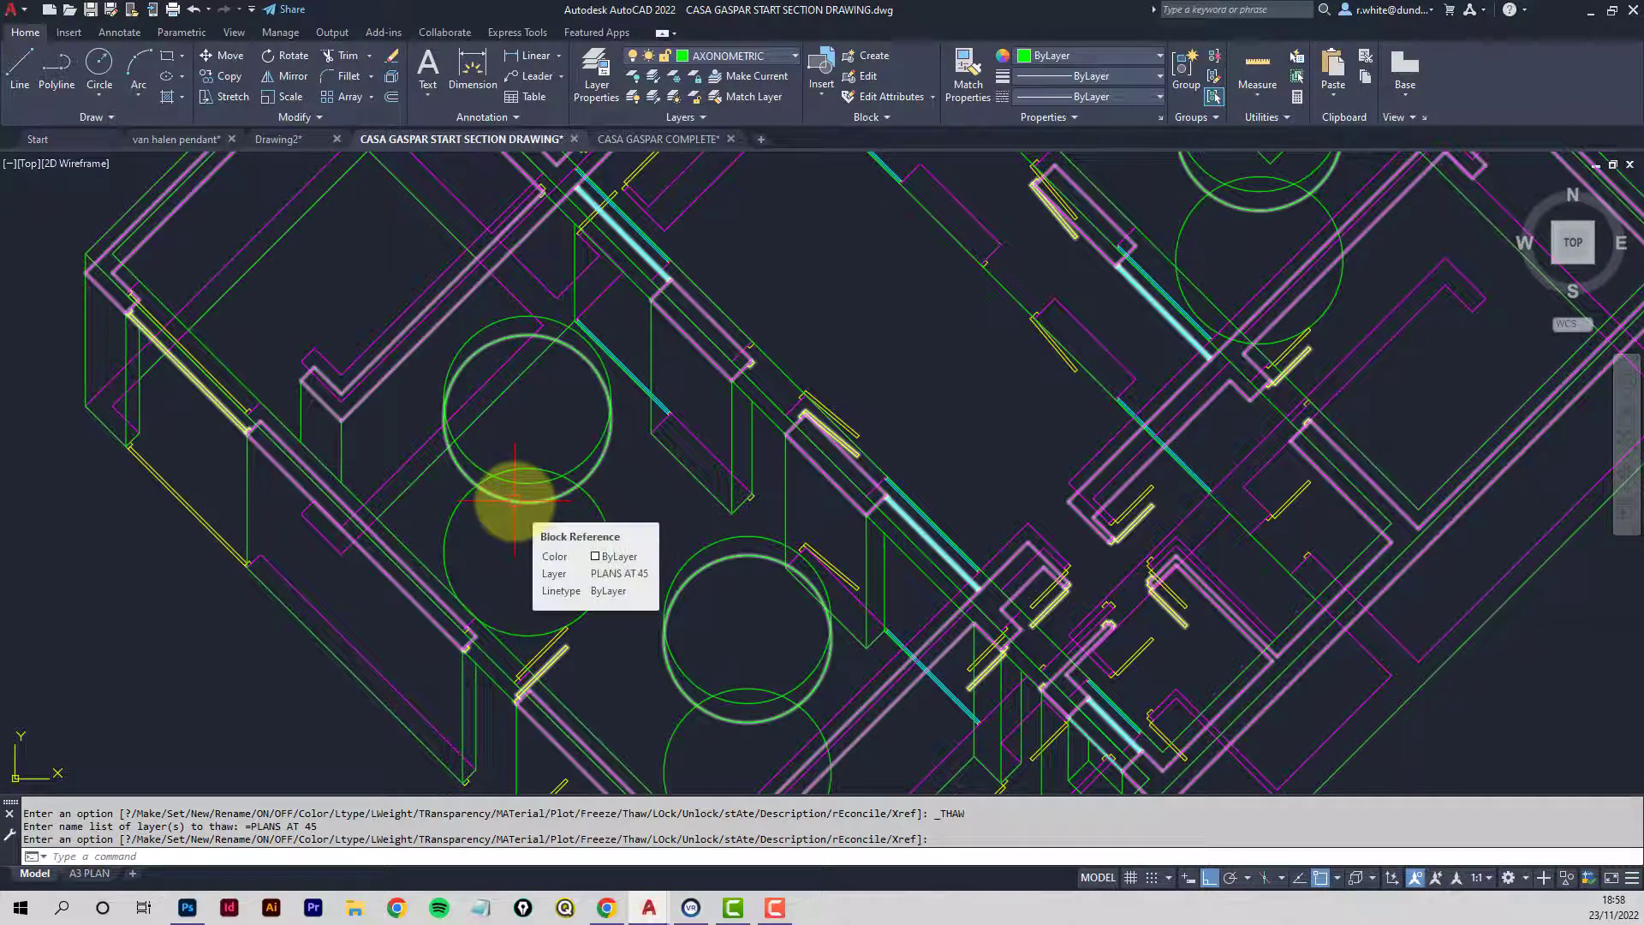
Draw a circle of radius 1317.0455 centred on the raised plan's tree circle in the front courtyard.
{"action": "key", "text": "Escape"}
{"action": "key", "text": "Escape"}
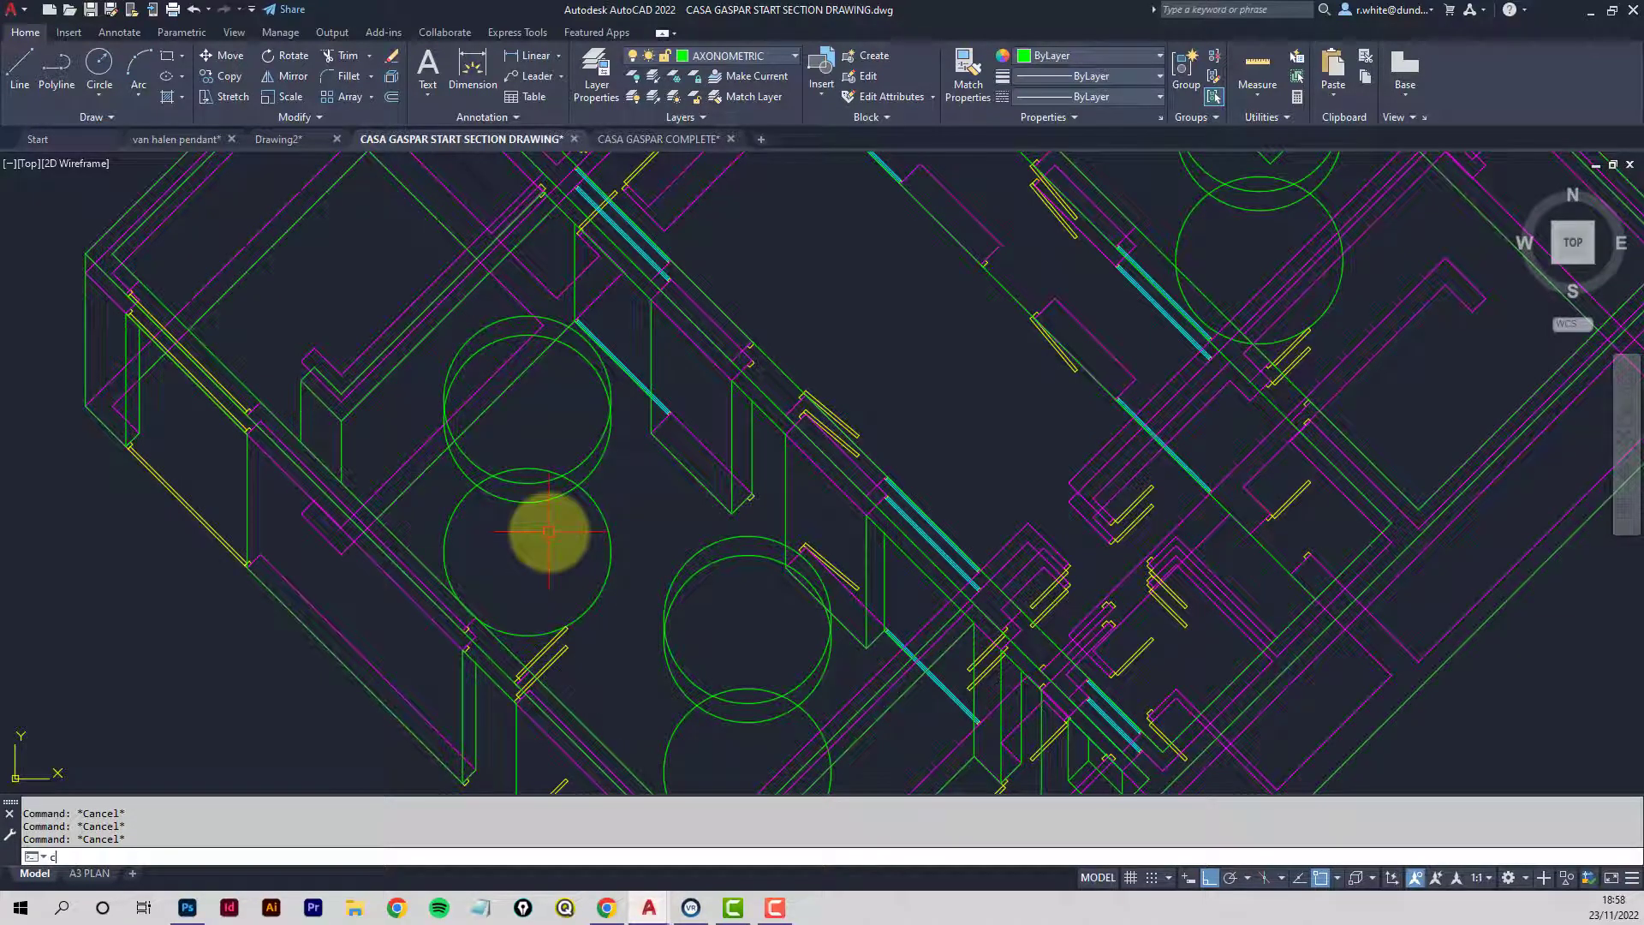
{"action": "key", "text": "Return"}
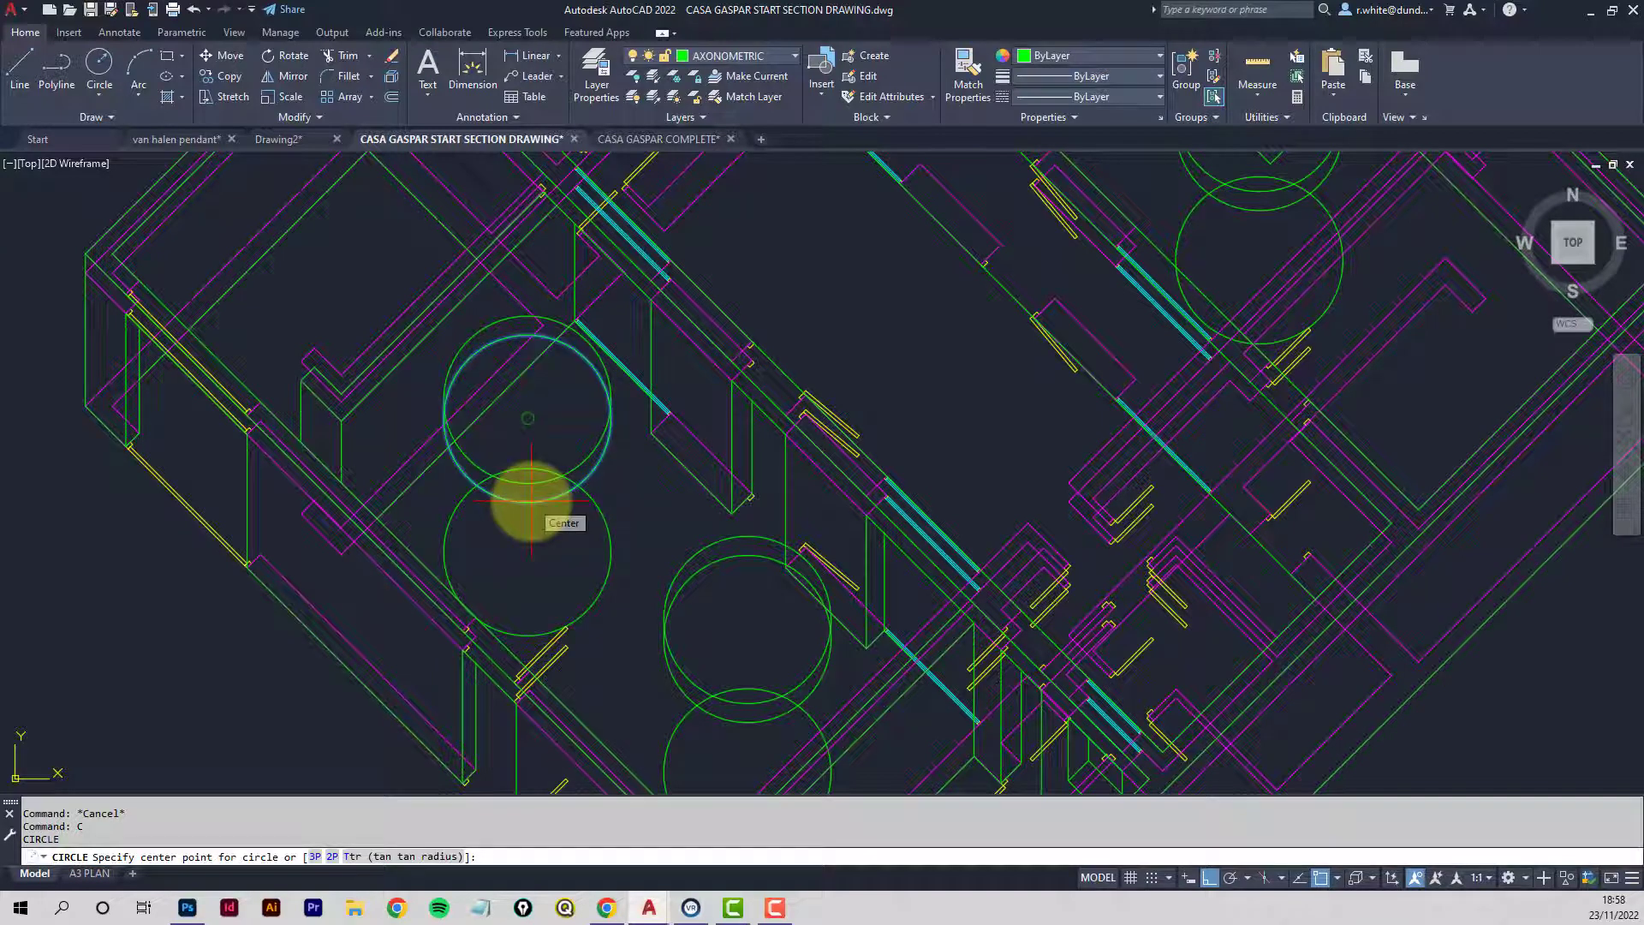
{"action": "left_click", "coordinate": [531, 502]}
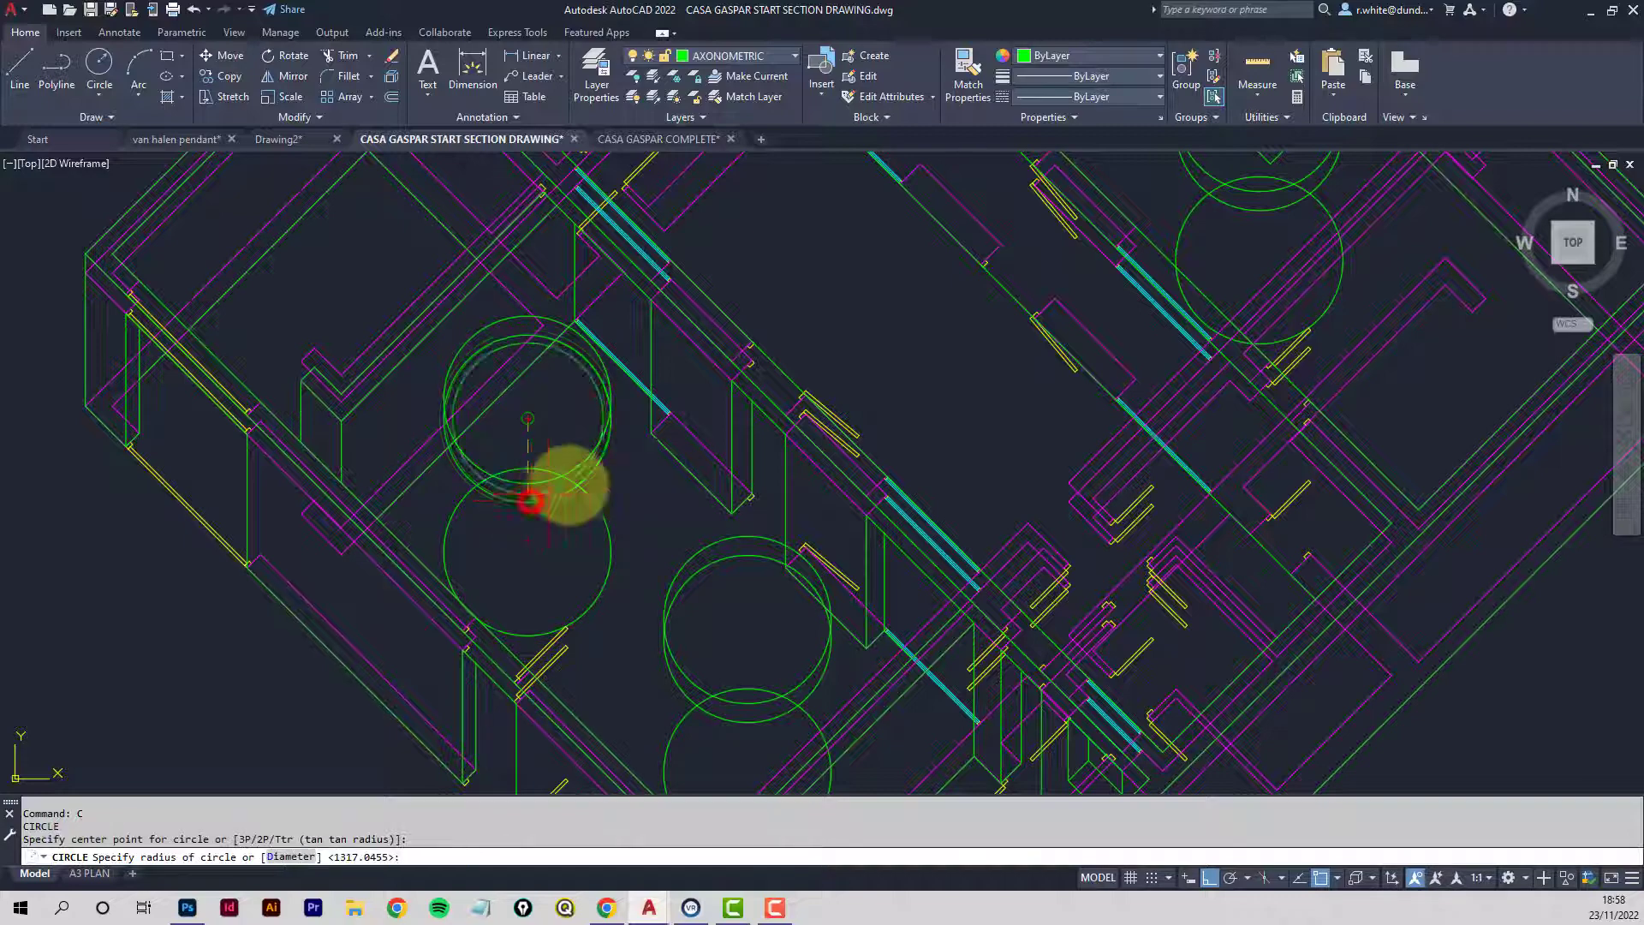
{"action": "key", "text": "Return"}
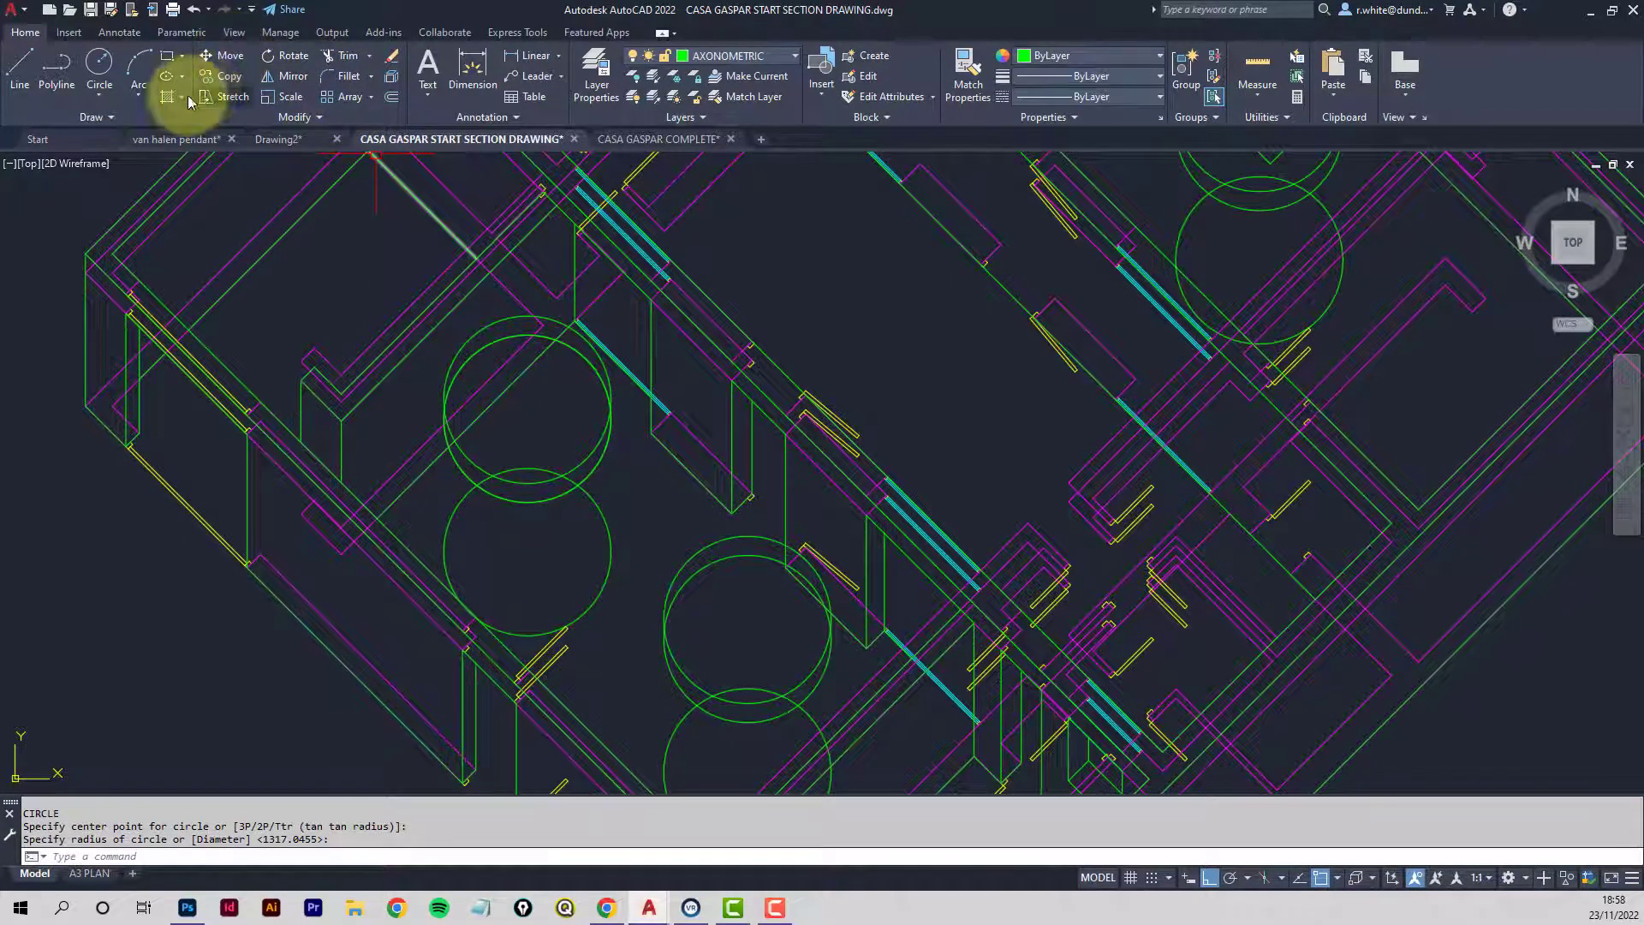
Draw a vertical trunk line between the centres of the raised tree circle and the ground-level circle below it.
{"action": "left_click", "coordinate": [20, 70]}
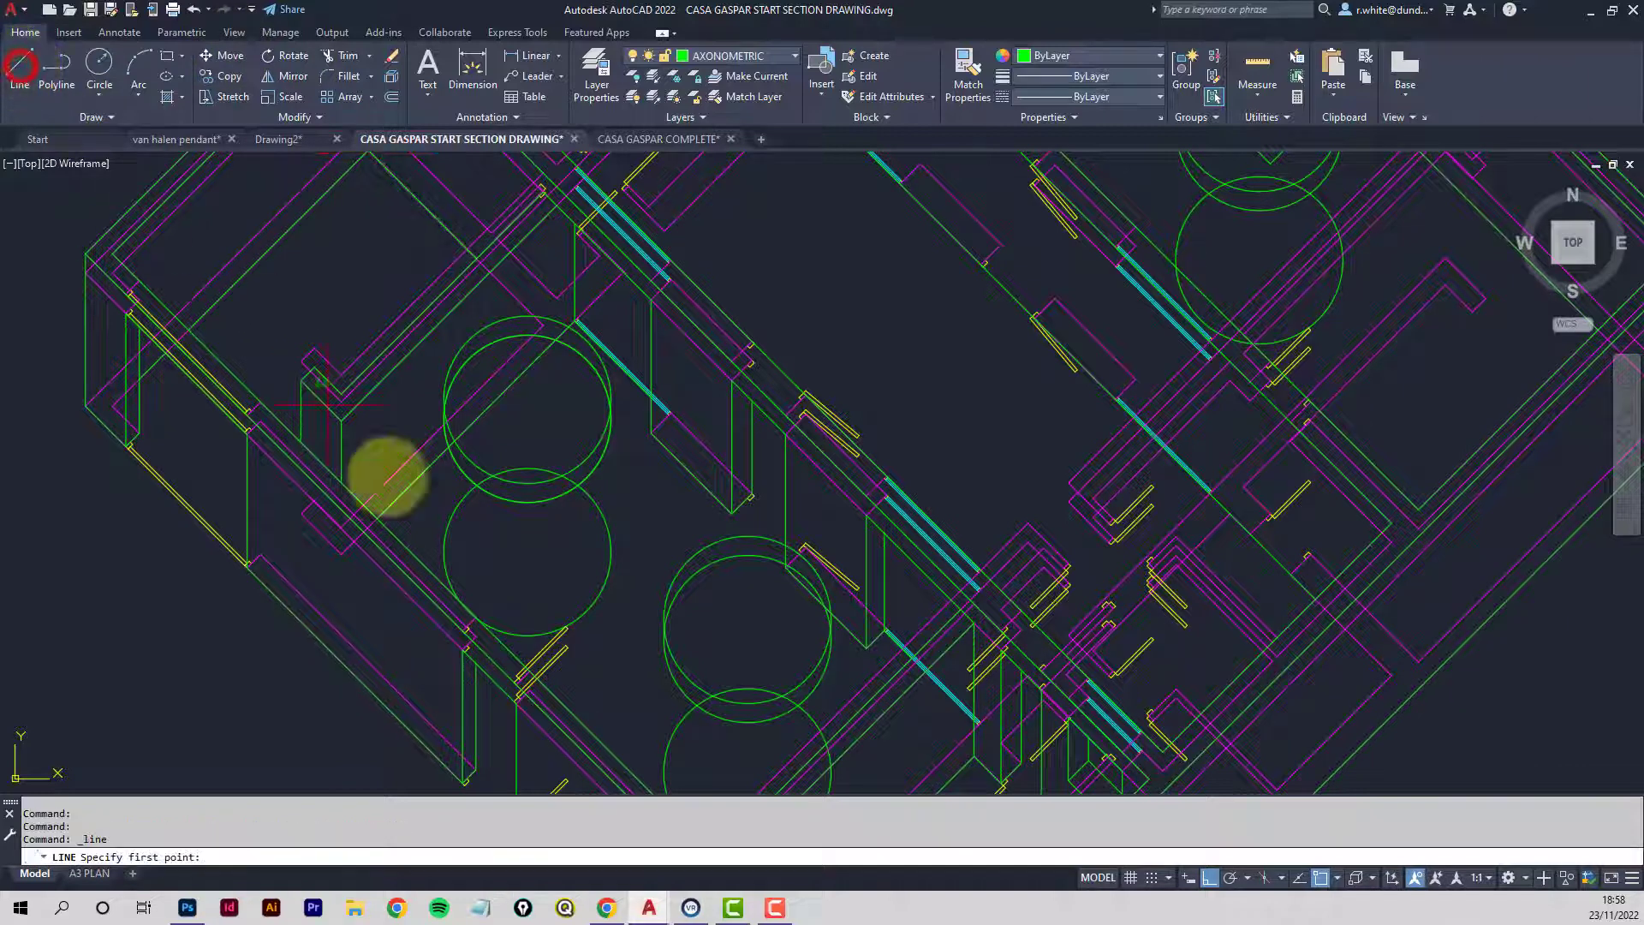
{"action": "left_click", "coordinate": [526, 506]}
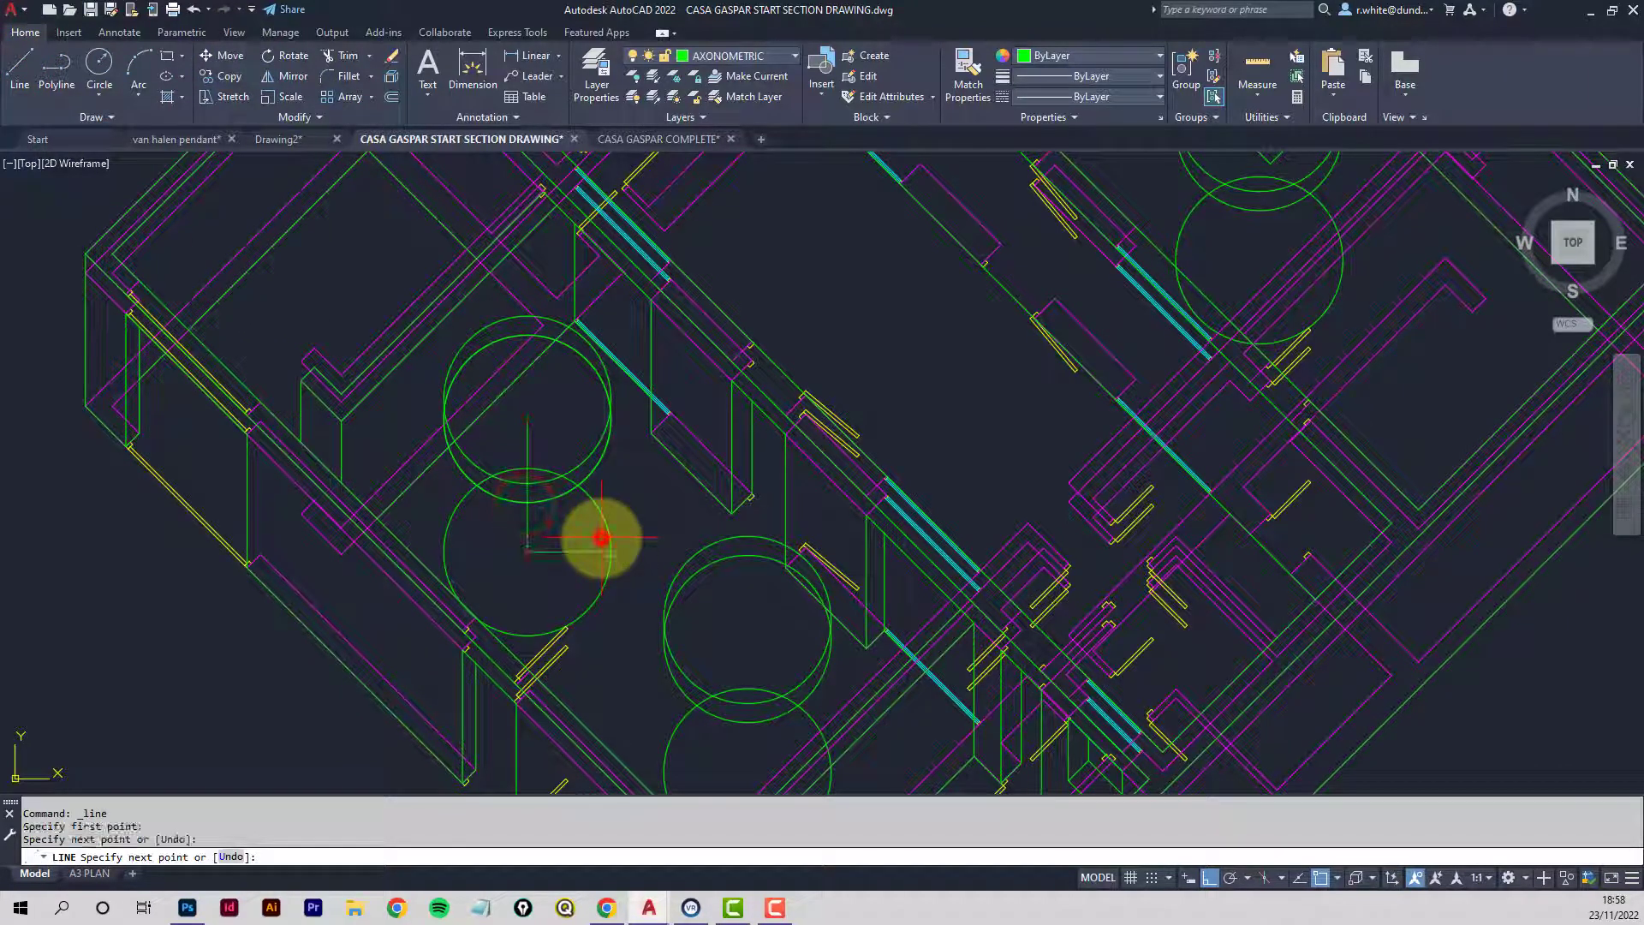
{"action": "key", "text": "Return"}
{"action": "scroll", "coordinate": [525, 492], "scroll_direction": "up", "scroll_amount": 4}
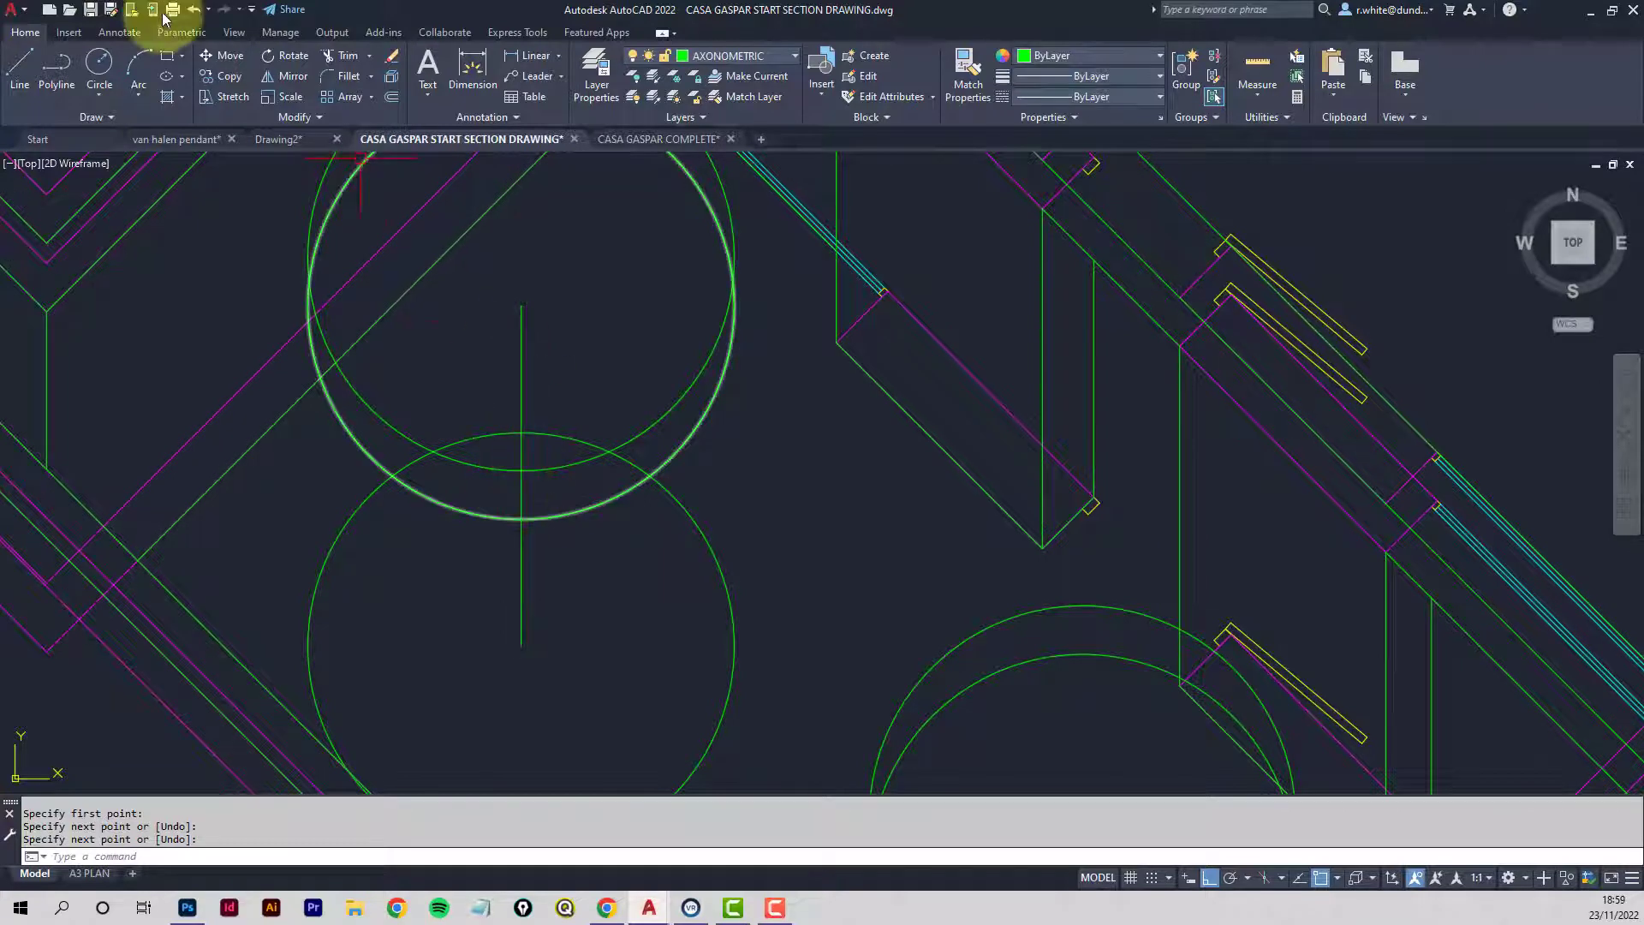
Trim away the part of the trunk line that lies inside the tree's canopy circle.
{"action": "left_click", "coordinate": [341, 56]}
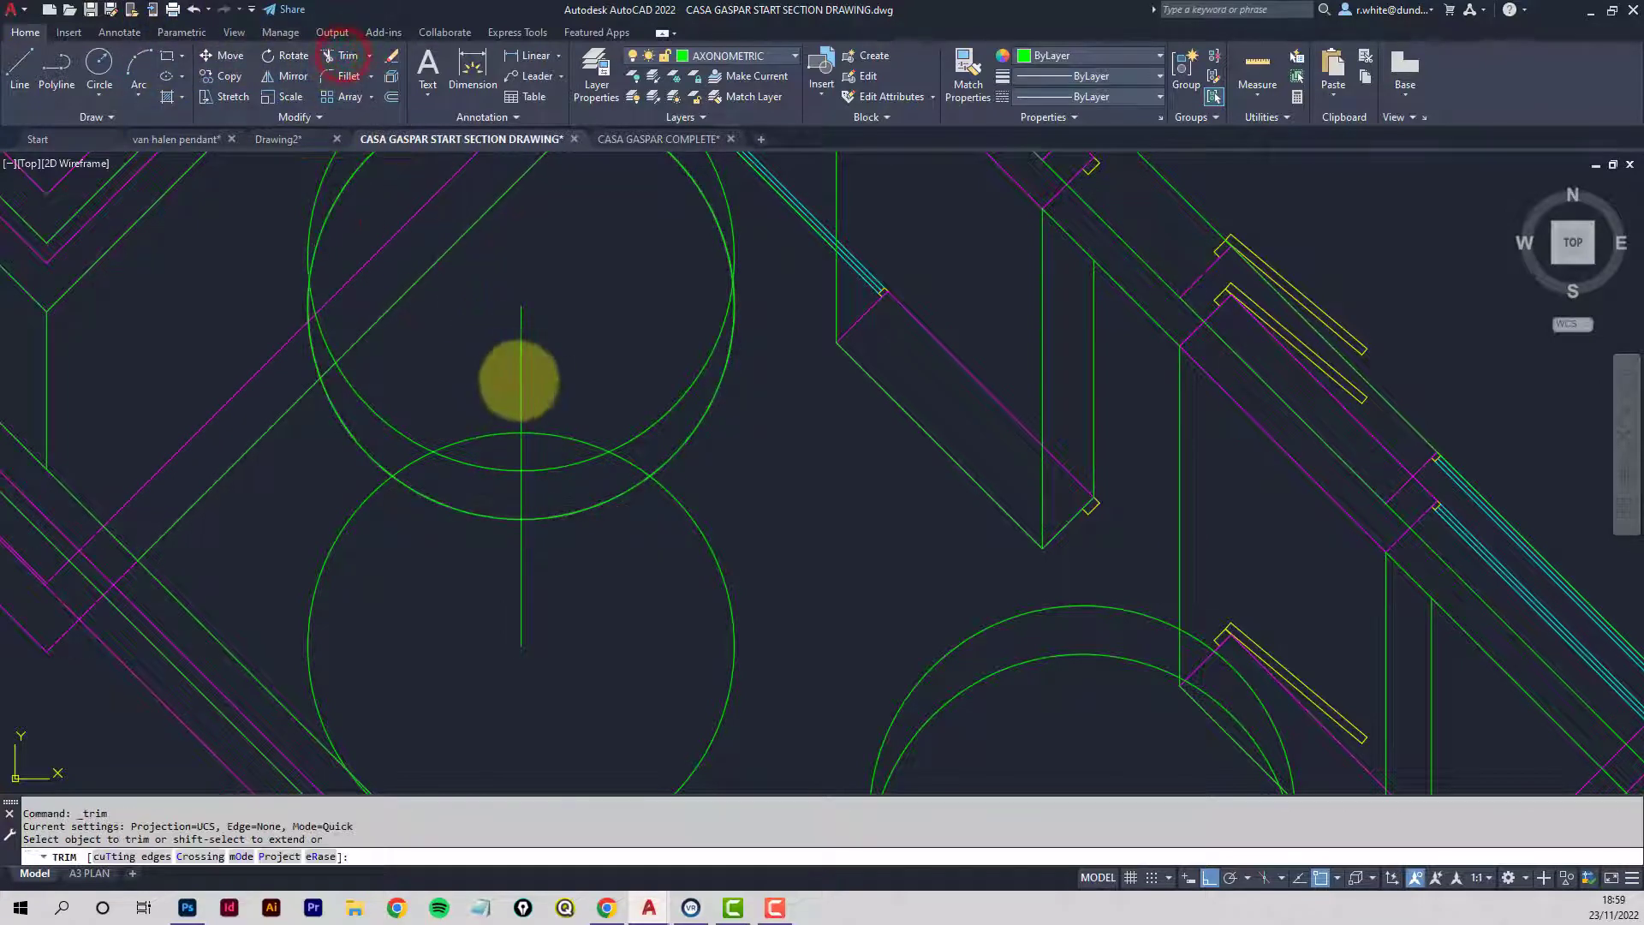
{"action": "left_click", "coordinate": [520, 377]}
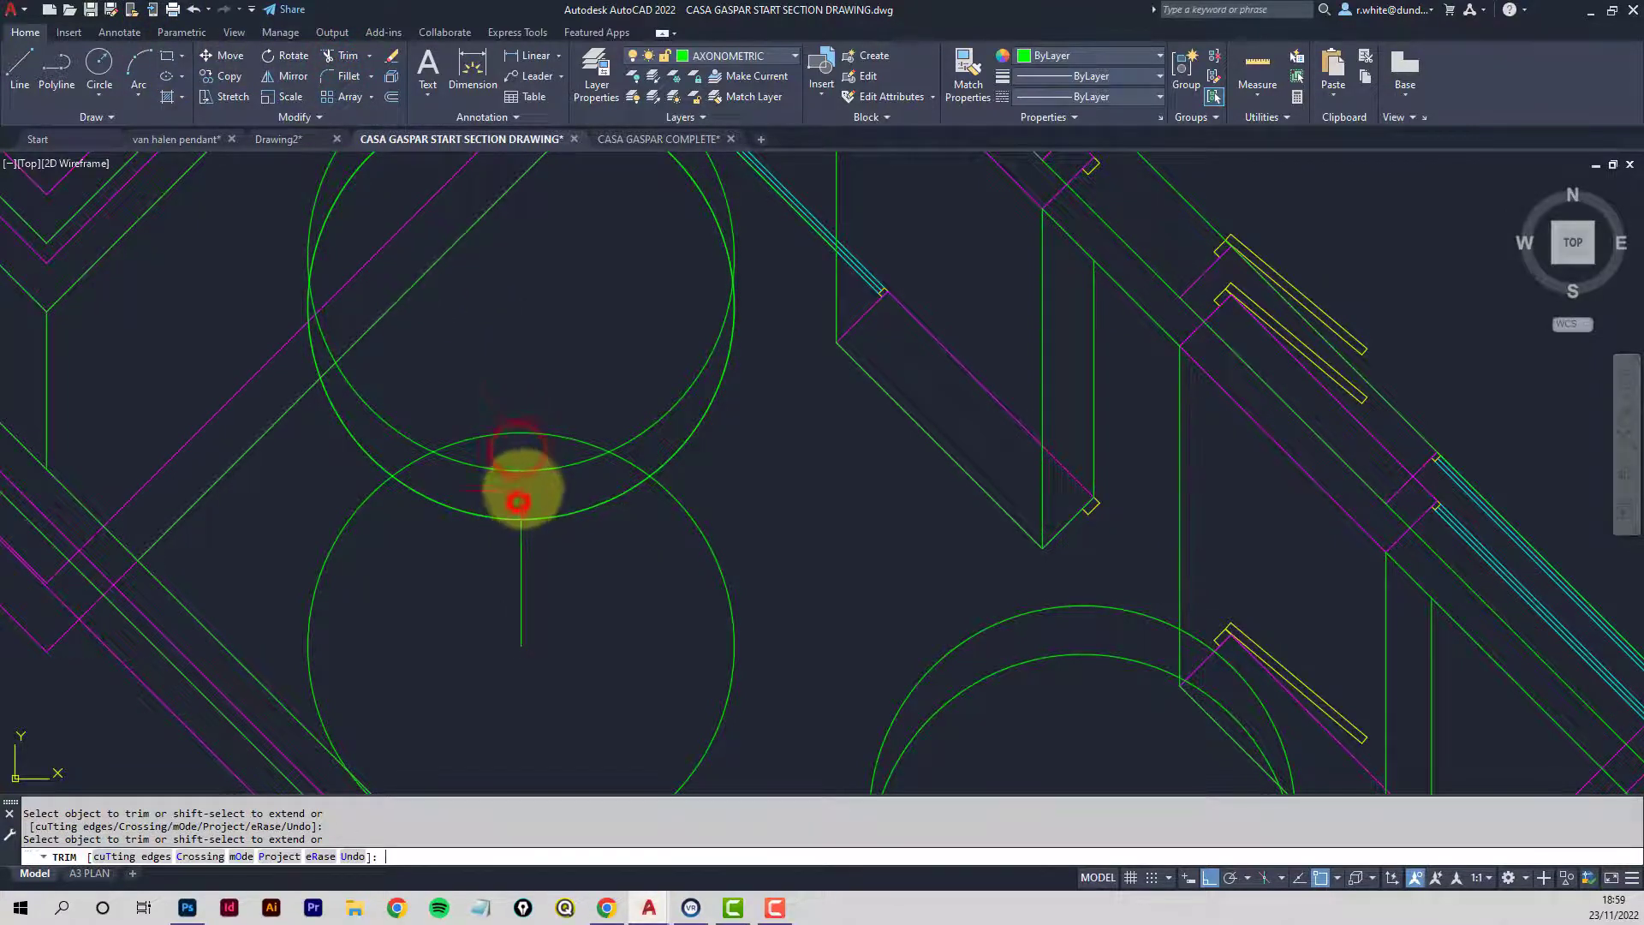
{"action": "key", "text": "Return"}
{"action": "scroll", "coordinate": [531, 502], "scroll_direction": "down", "scroll_amount": 4}
Copy the canopy circle and trunk line, based at the trunk's foot, to the ground-level centres of the other three trees.
{"action": "left_click", "coordinate": [551, 496]}
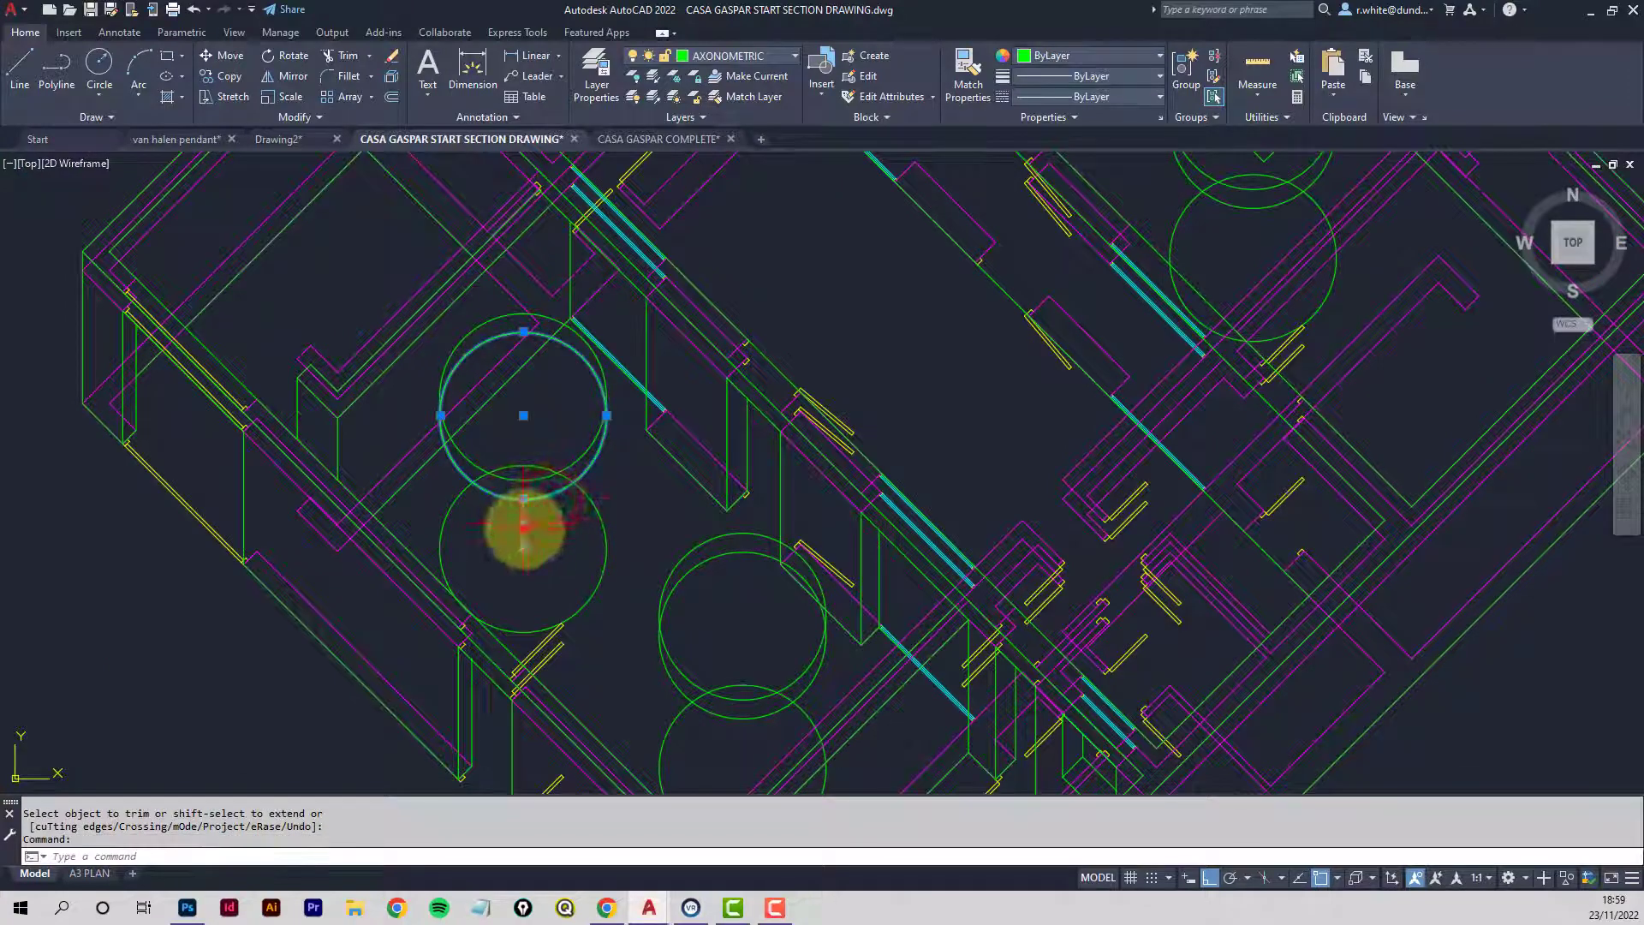
{"action": "left_click", "coordinate": [524, 526]}
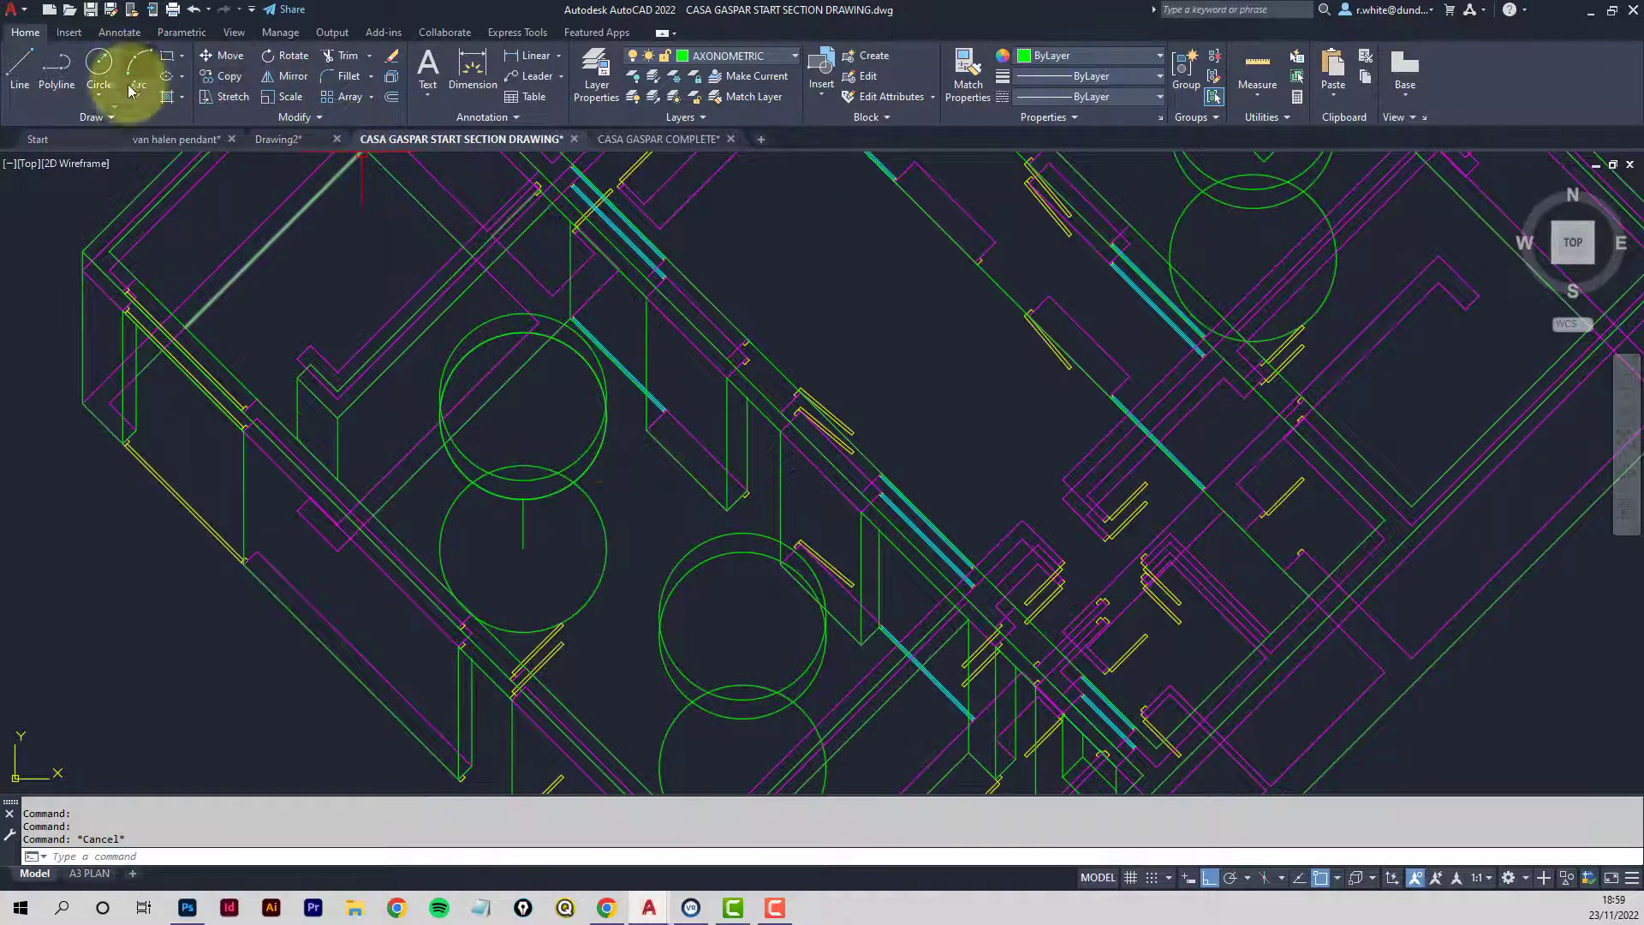
{"action": "left_click", "coordinate": [221, 79]}
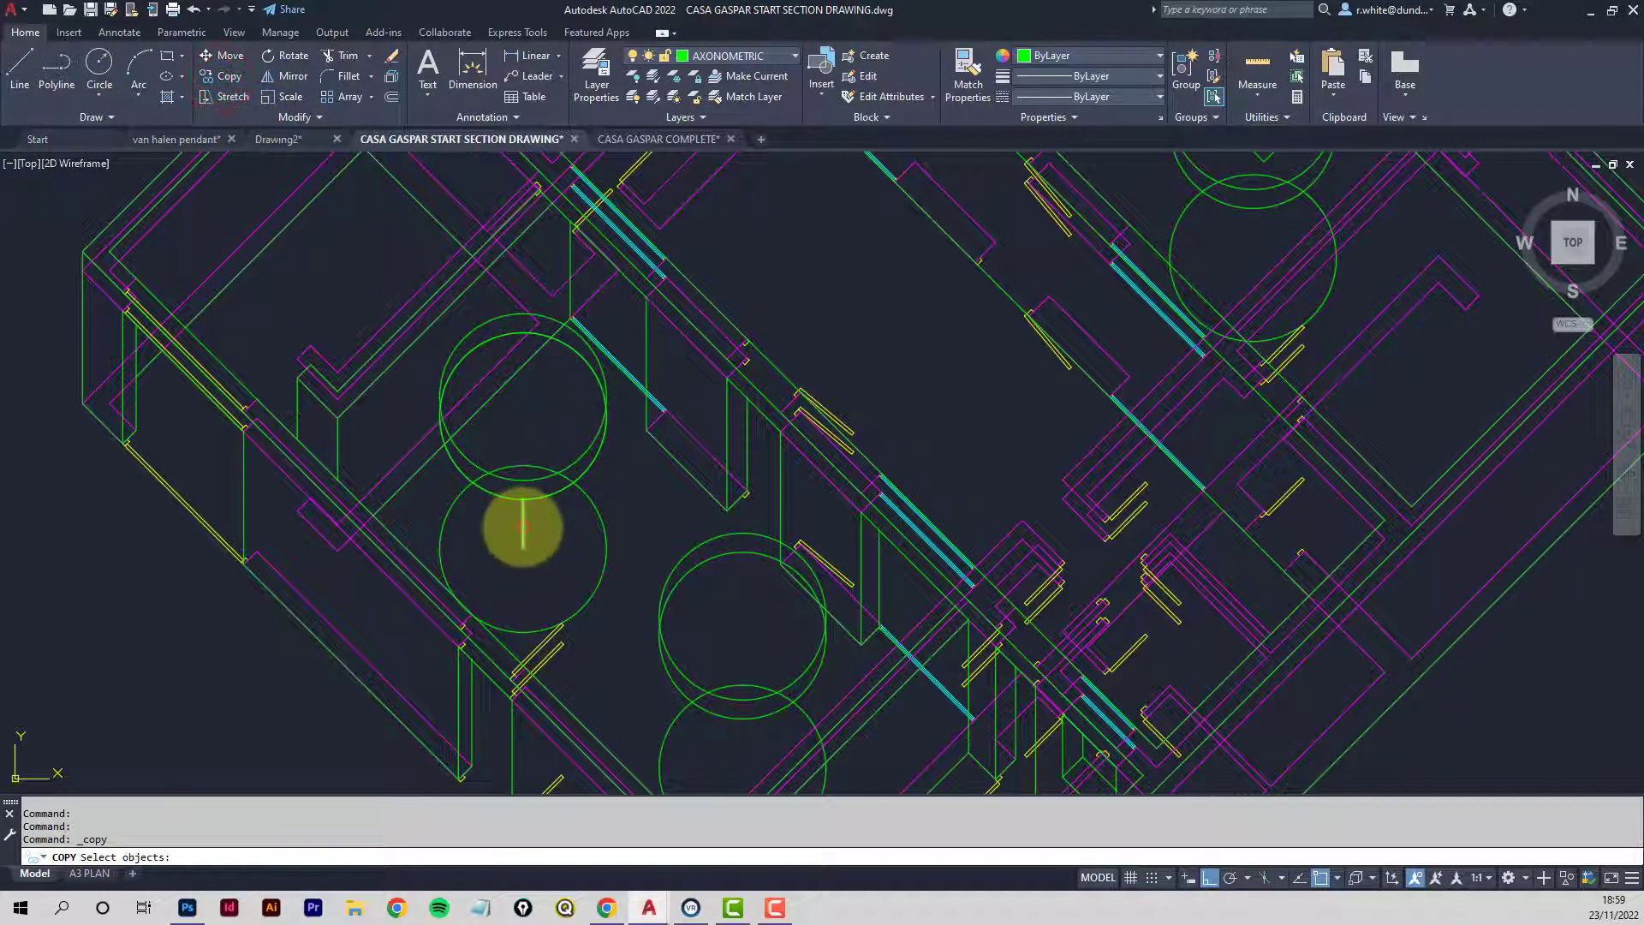
{"action": "left_click", "coordinate": [543, 484]}
{"action": "left_click", "coordinate": [549, 495]}
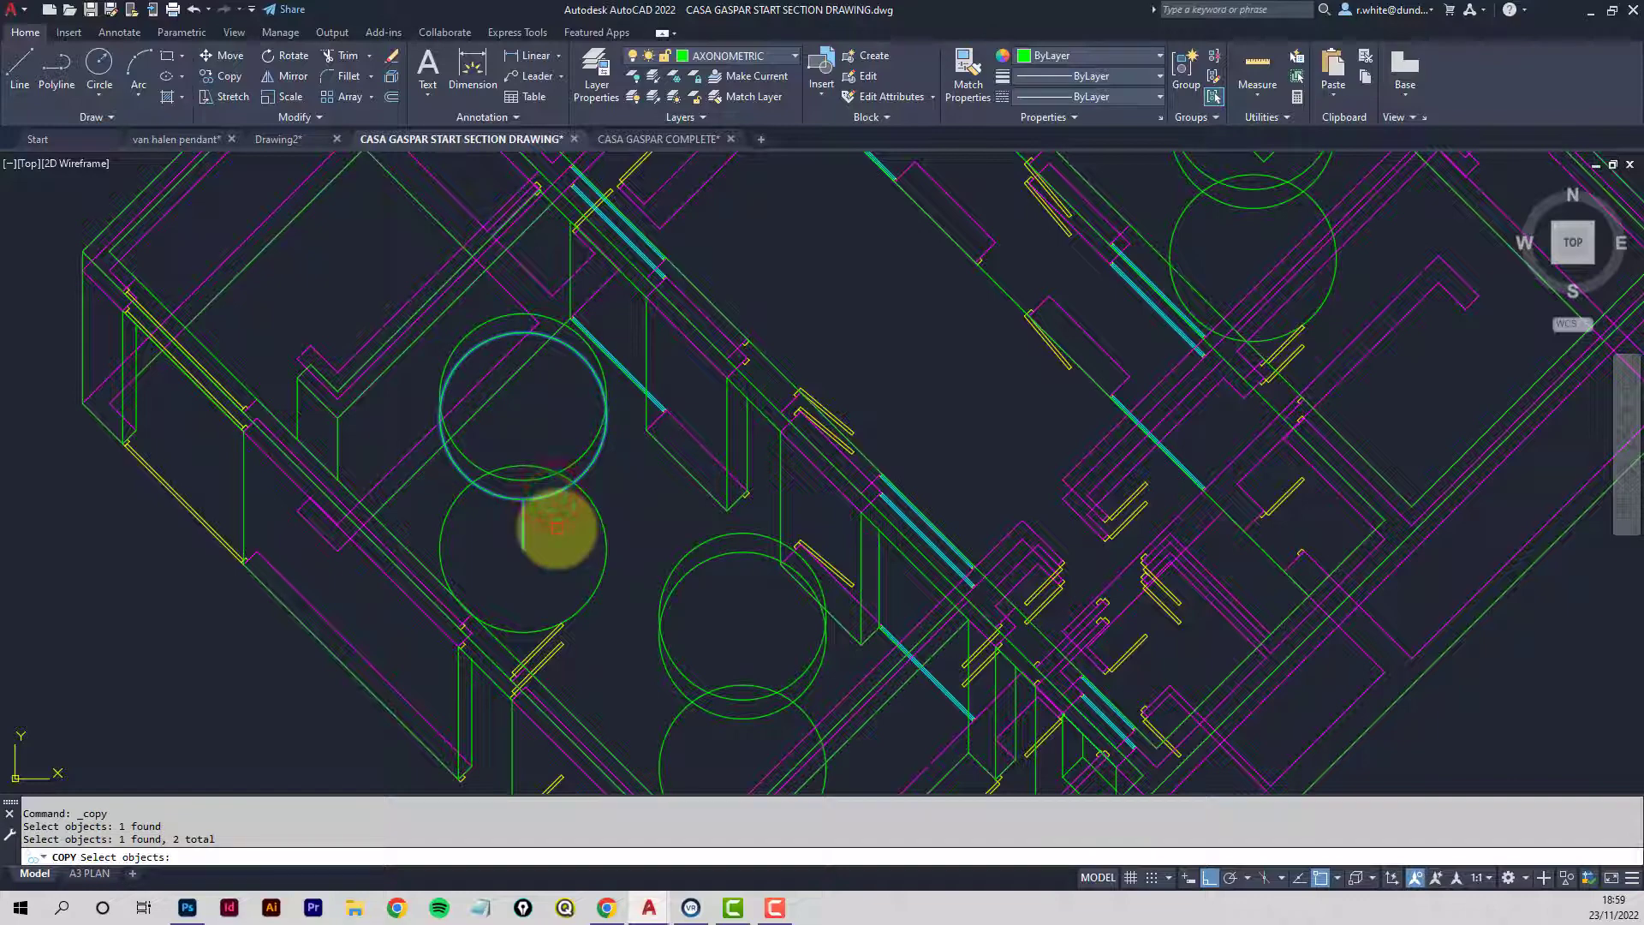
{"action": "key", "text": "Return"}
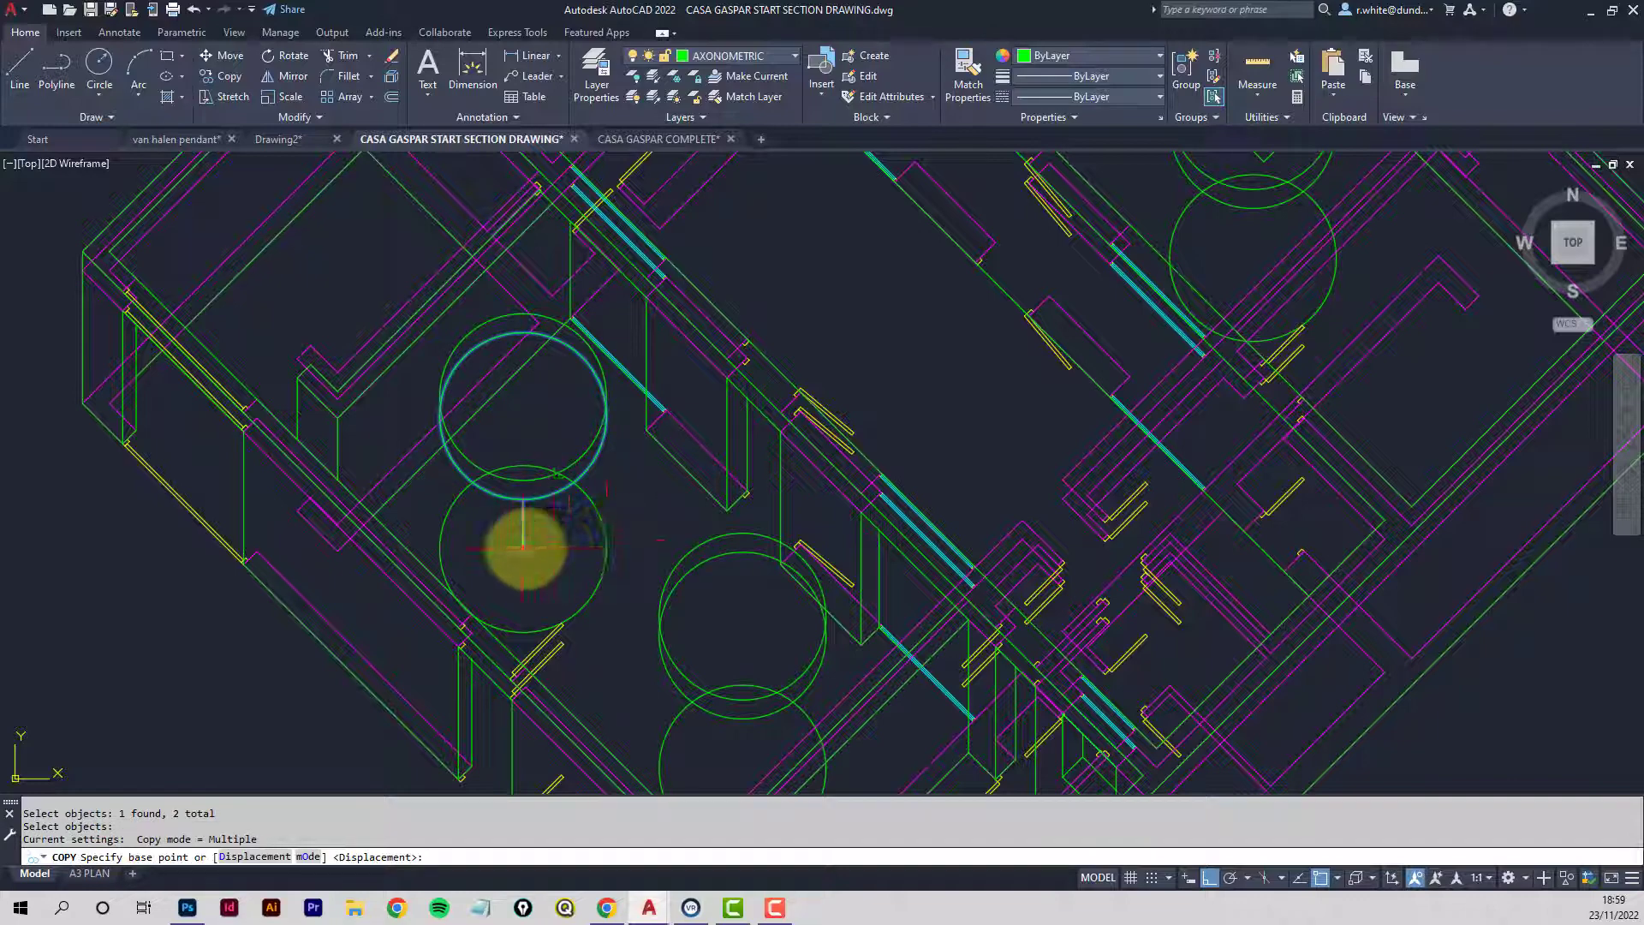
{"action": "left_click", "coordinate": [524, 549]}
{"action": "middle_click_drag", "start_coordinate": [631, 576], "coordinate": [502, 390]}
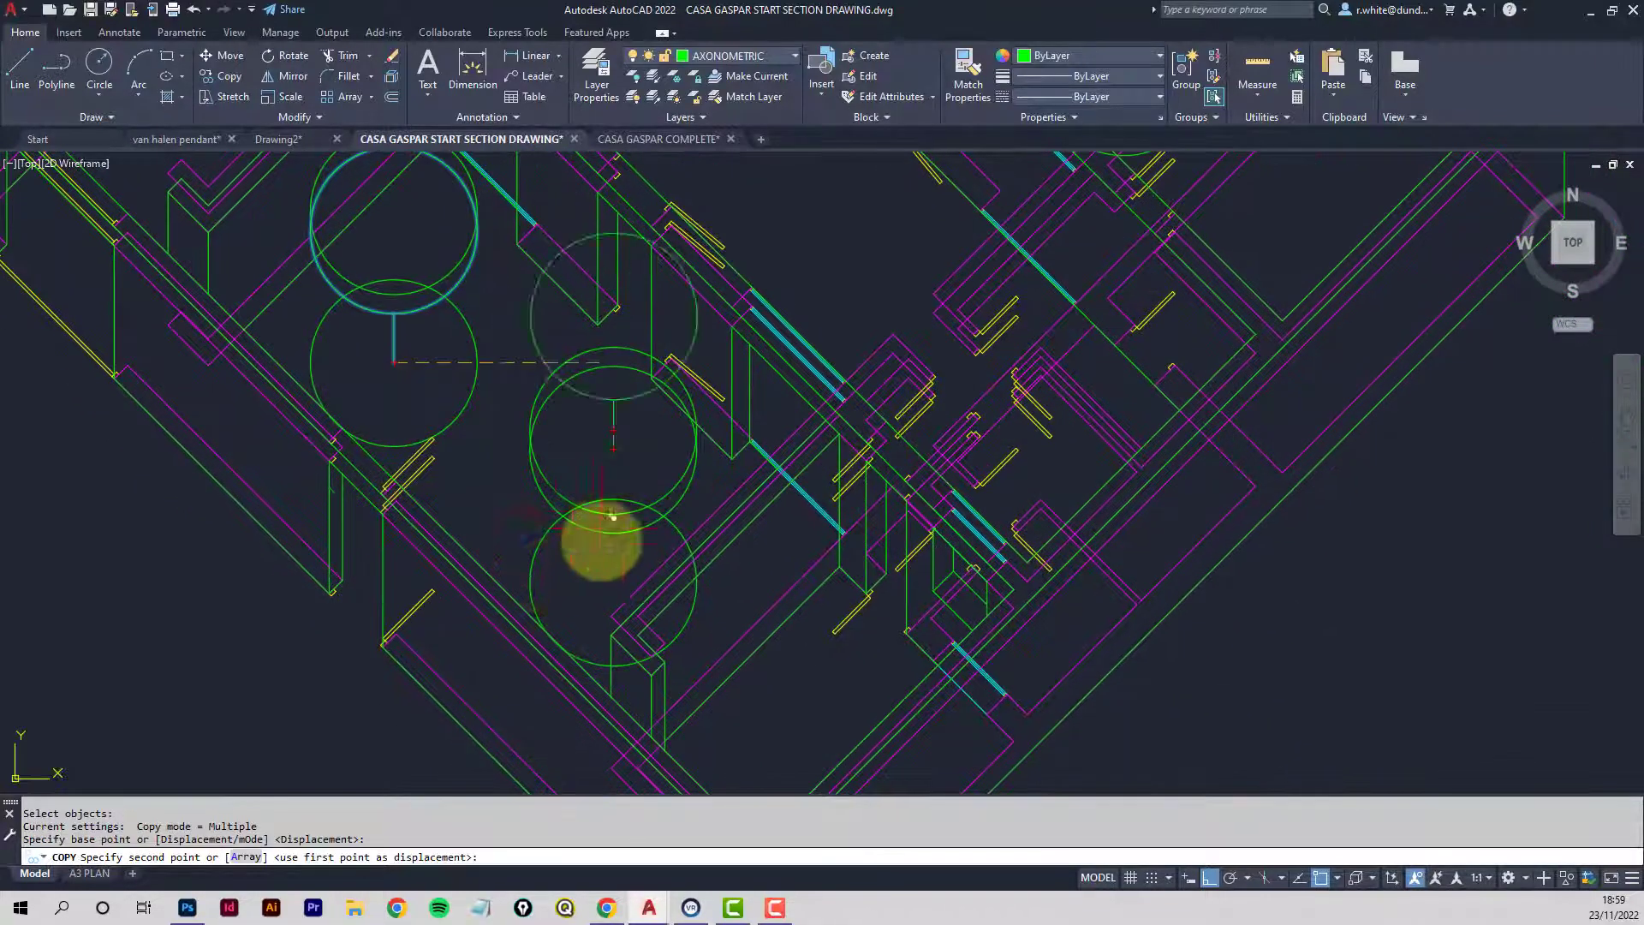
{"action": "left_click", "coordinate": [540, 551]}
{"action": "middle_click_drag", "start_coordinate": [731, 397], "coordinate": [801, 547]}
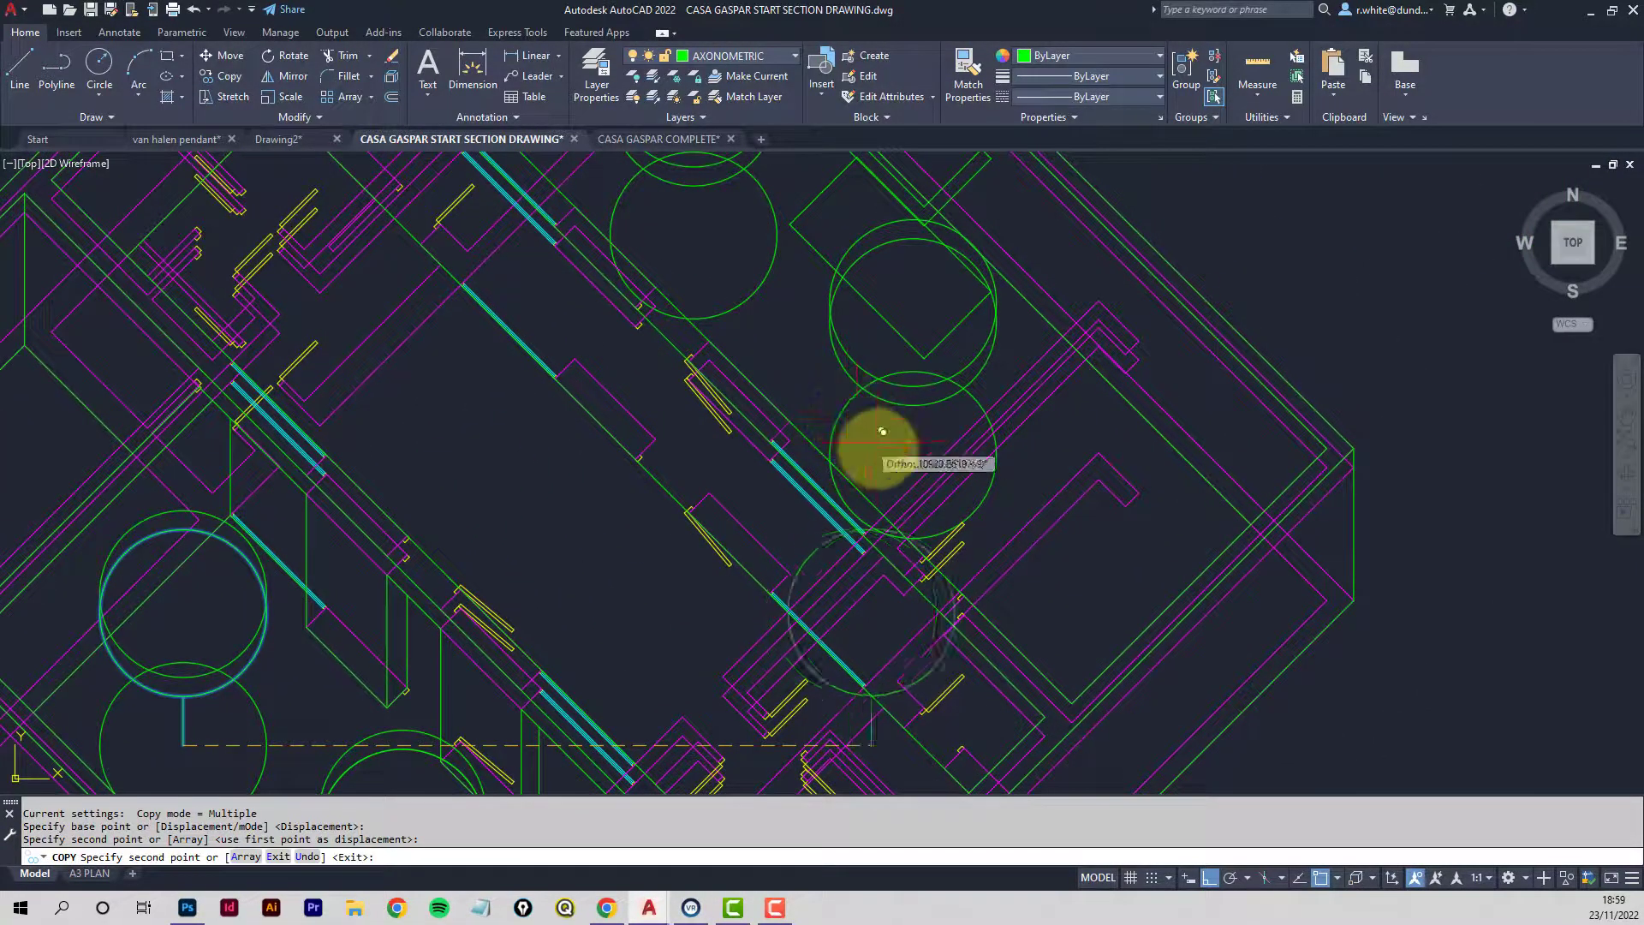
{"action": "left_click", "coordinate": [914, 451]}
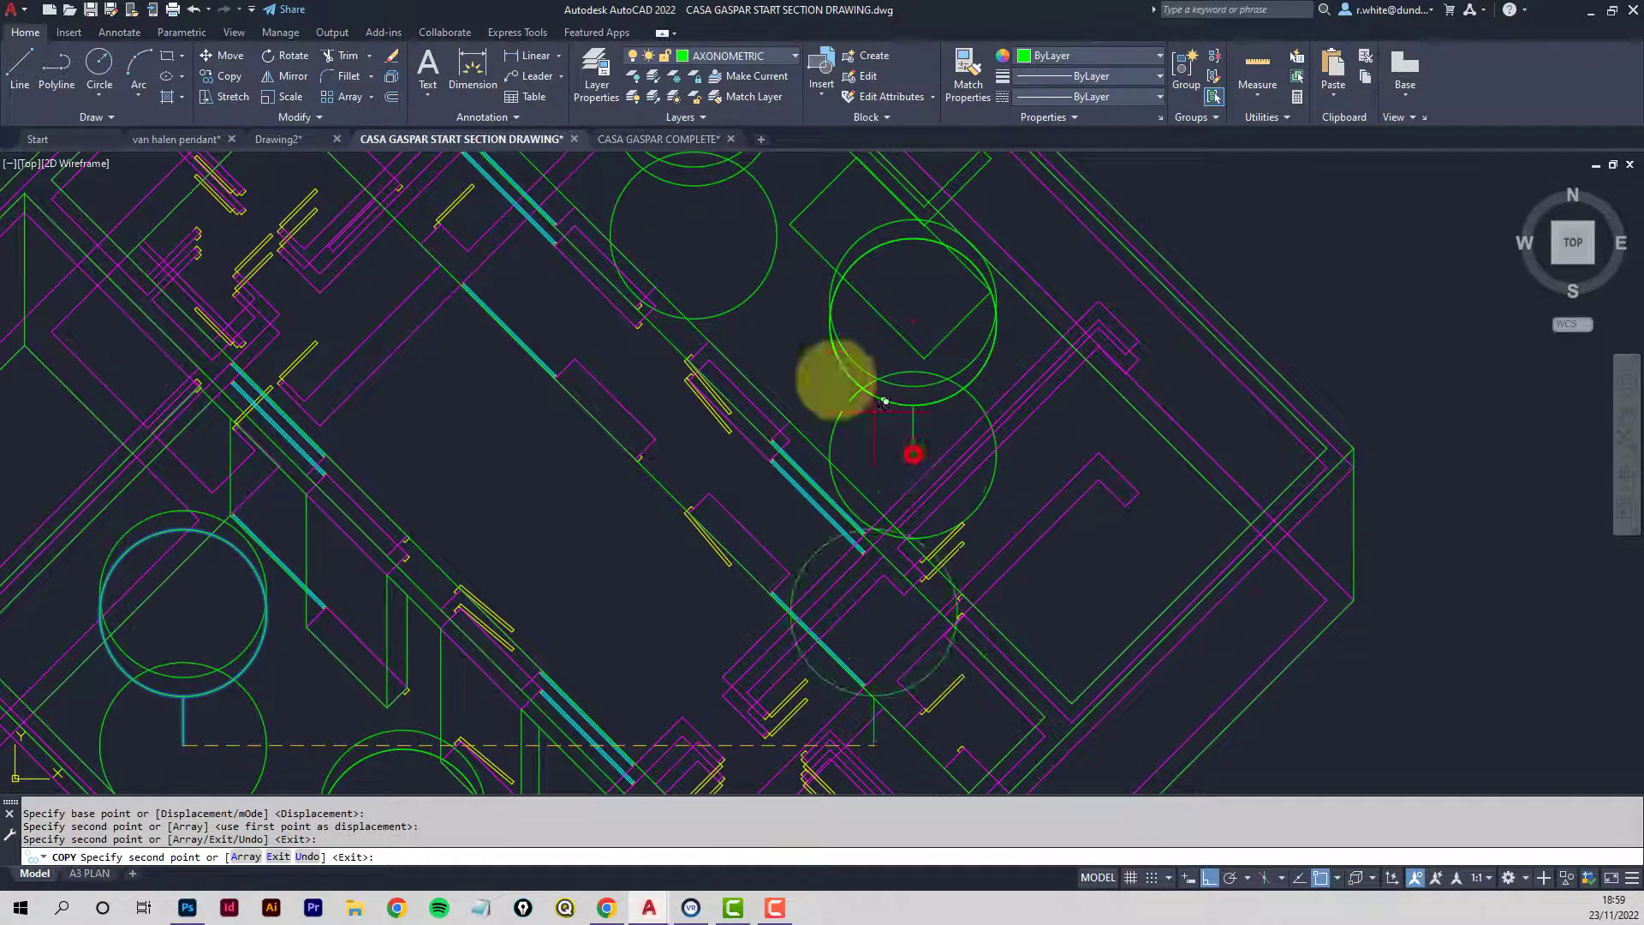
{"action": "middle_click_drag", "start_coordinate": [837, 374], "coordinate": [907, 605]}
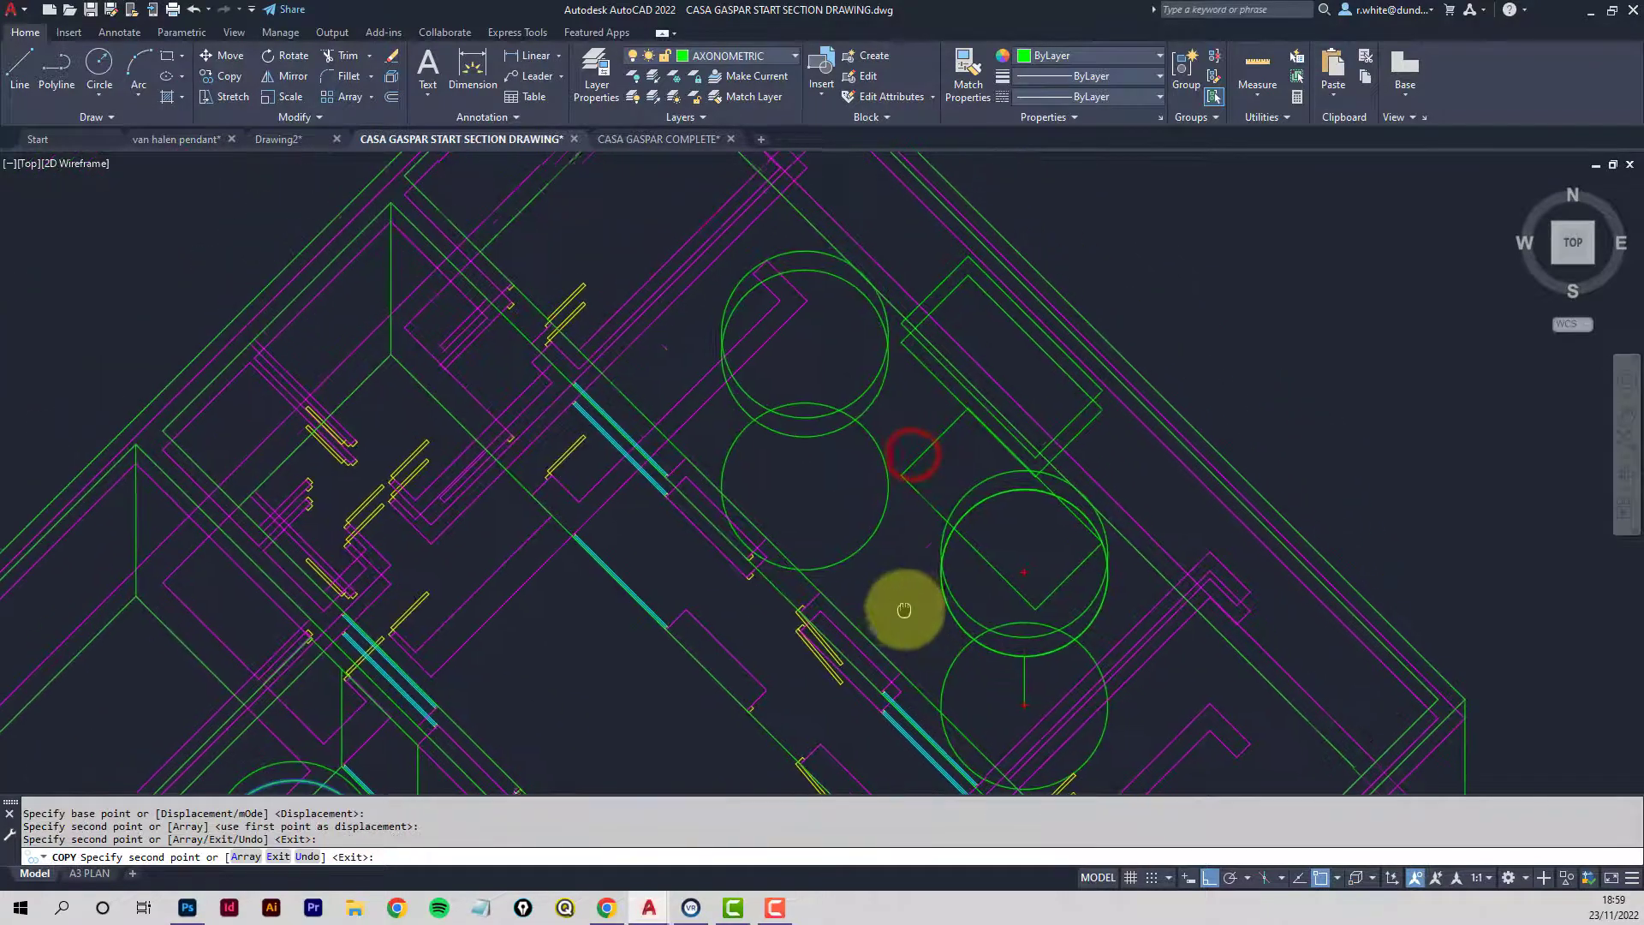
{"action": "left_click", "coordinate": [808, 486]}
{"action": "scroll", "coordinate": [891, 541], "scroll_direction": "down", "scroll_amount": 4}
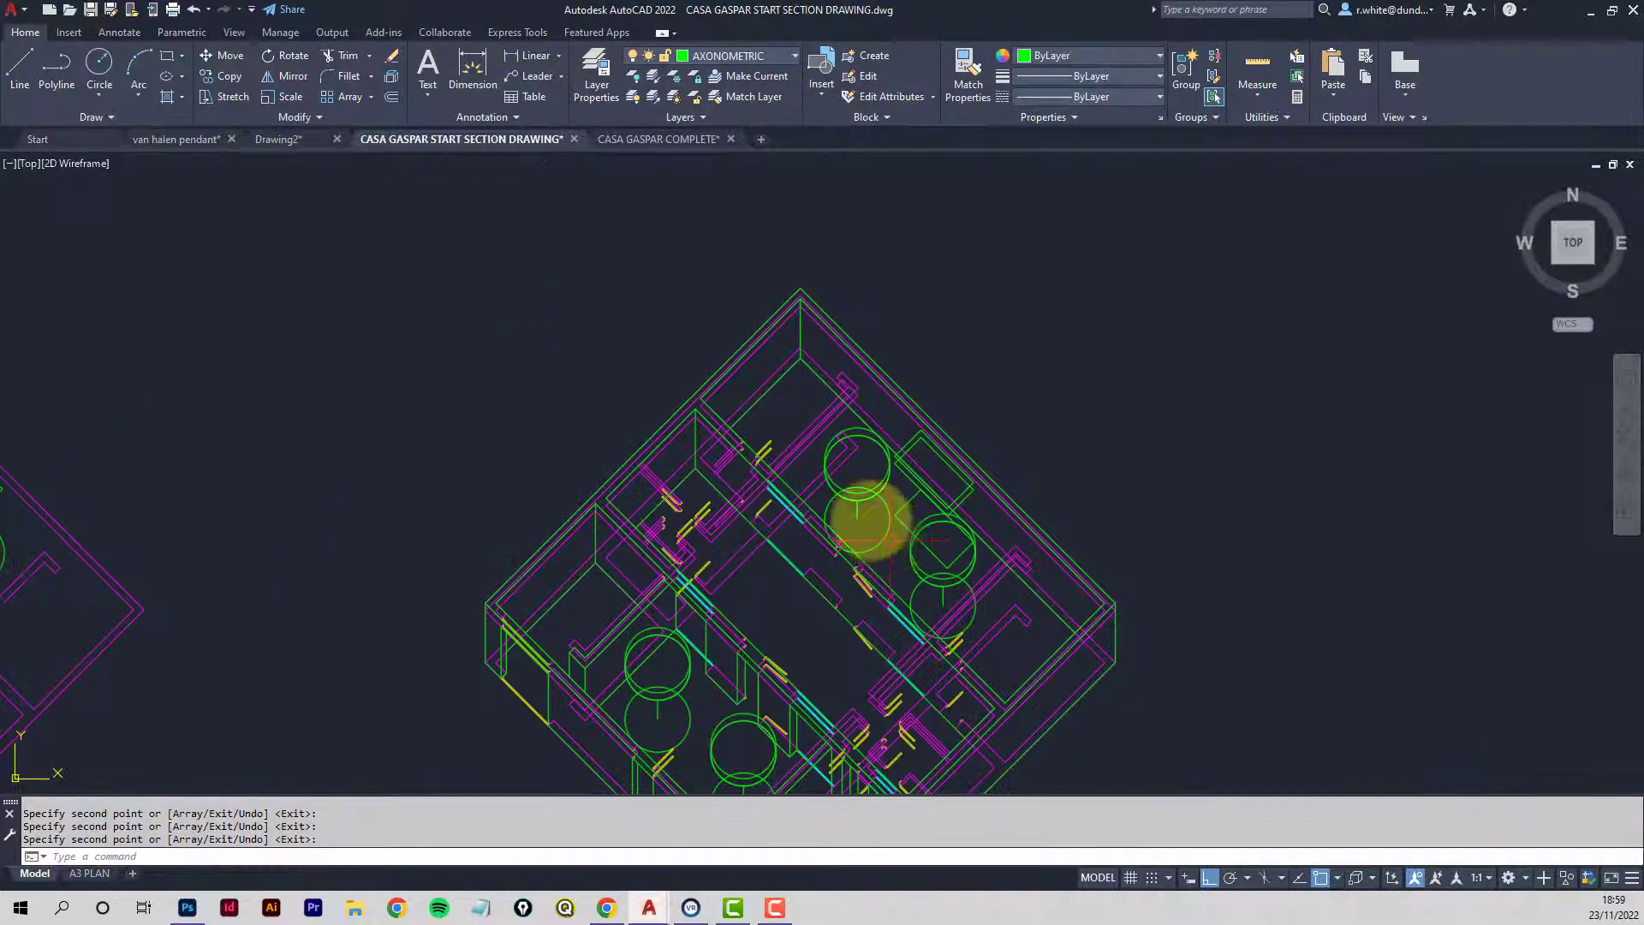
Freeze the PLANS AT 45 layer so only the axonometric walls and trees remain.
{"action": "middle_click_drag", "start_coordinate": [870, 517], "coordinate": [720, 440]}
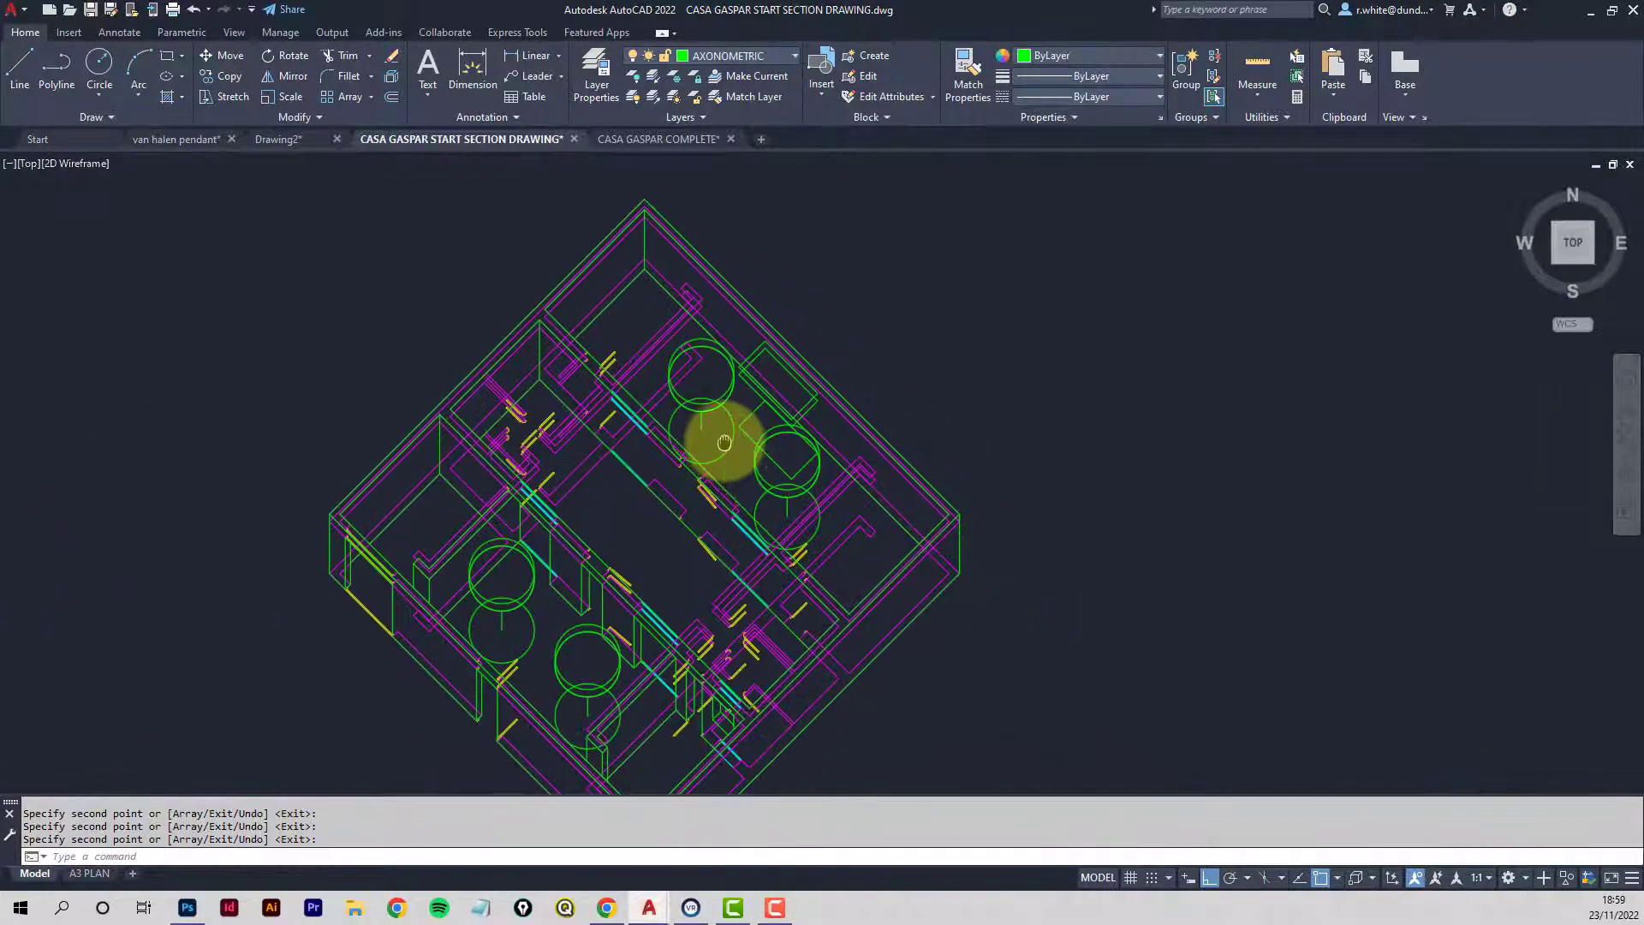
{"action": "left_click", "coordinate": [792, 57]}
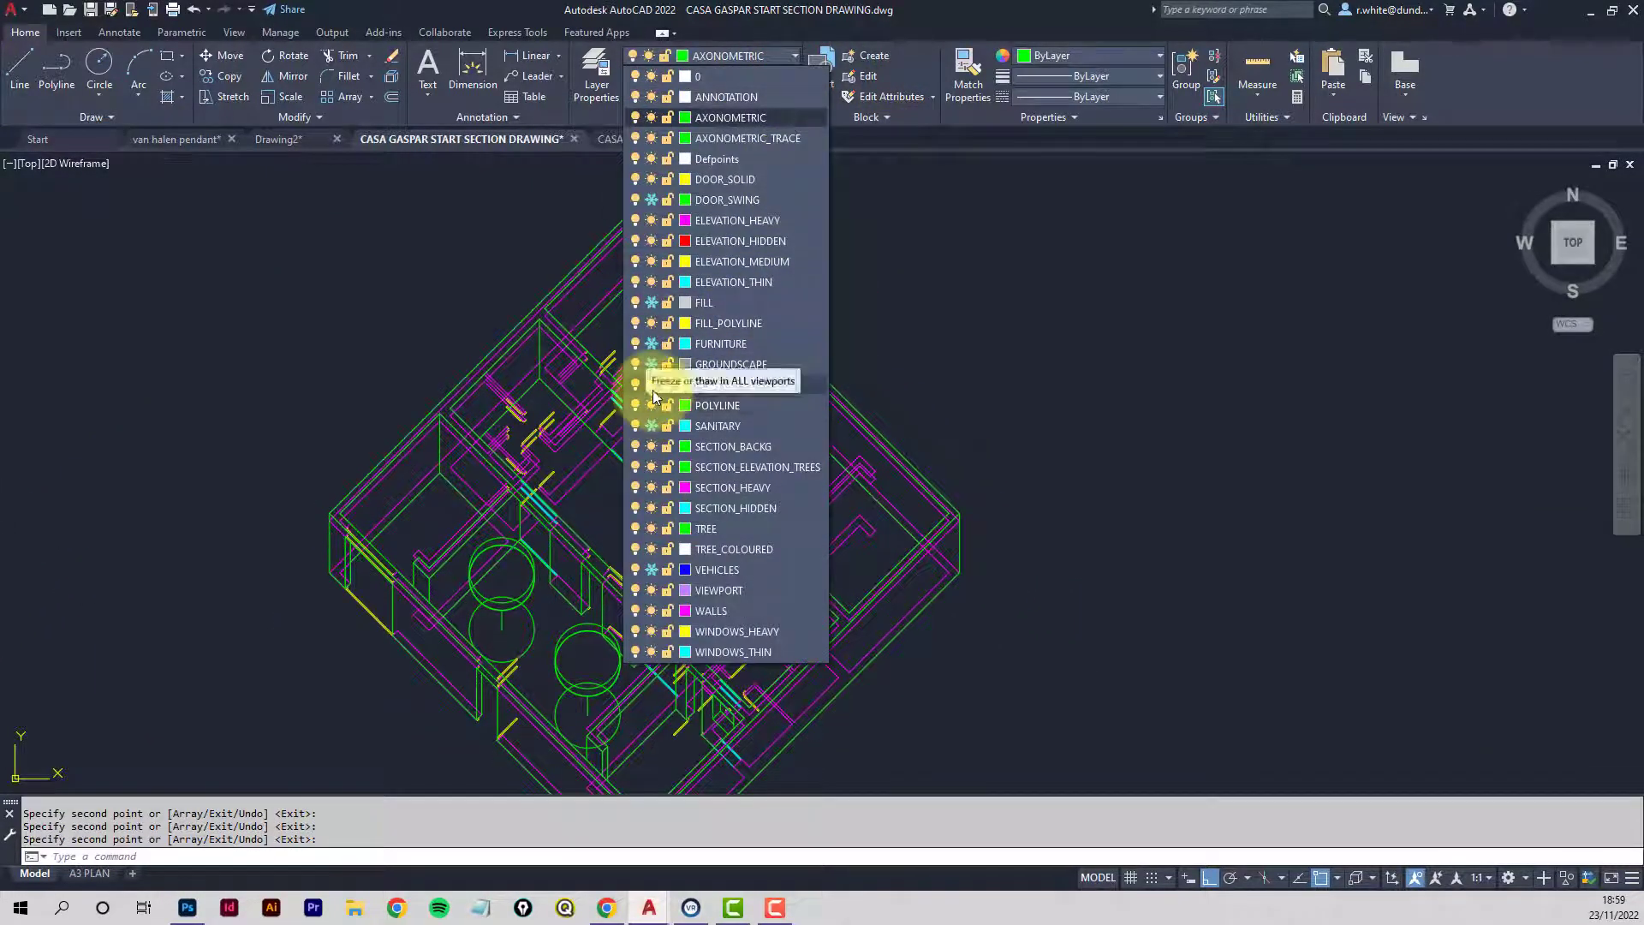
{"action": "left_click", "coordinate": [651, 384]}
{"action": "left_click", "coordinate": [269, 466]}
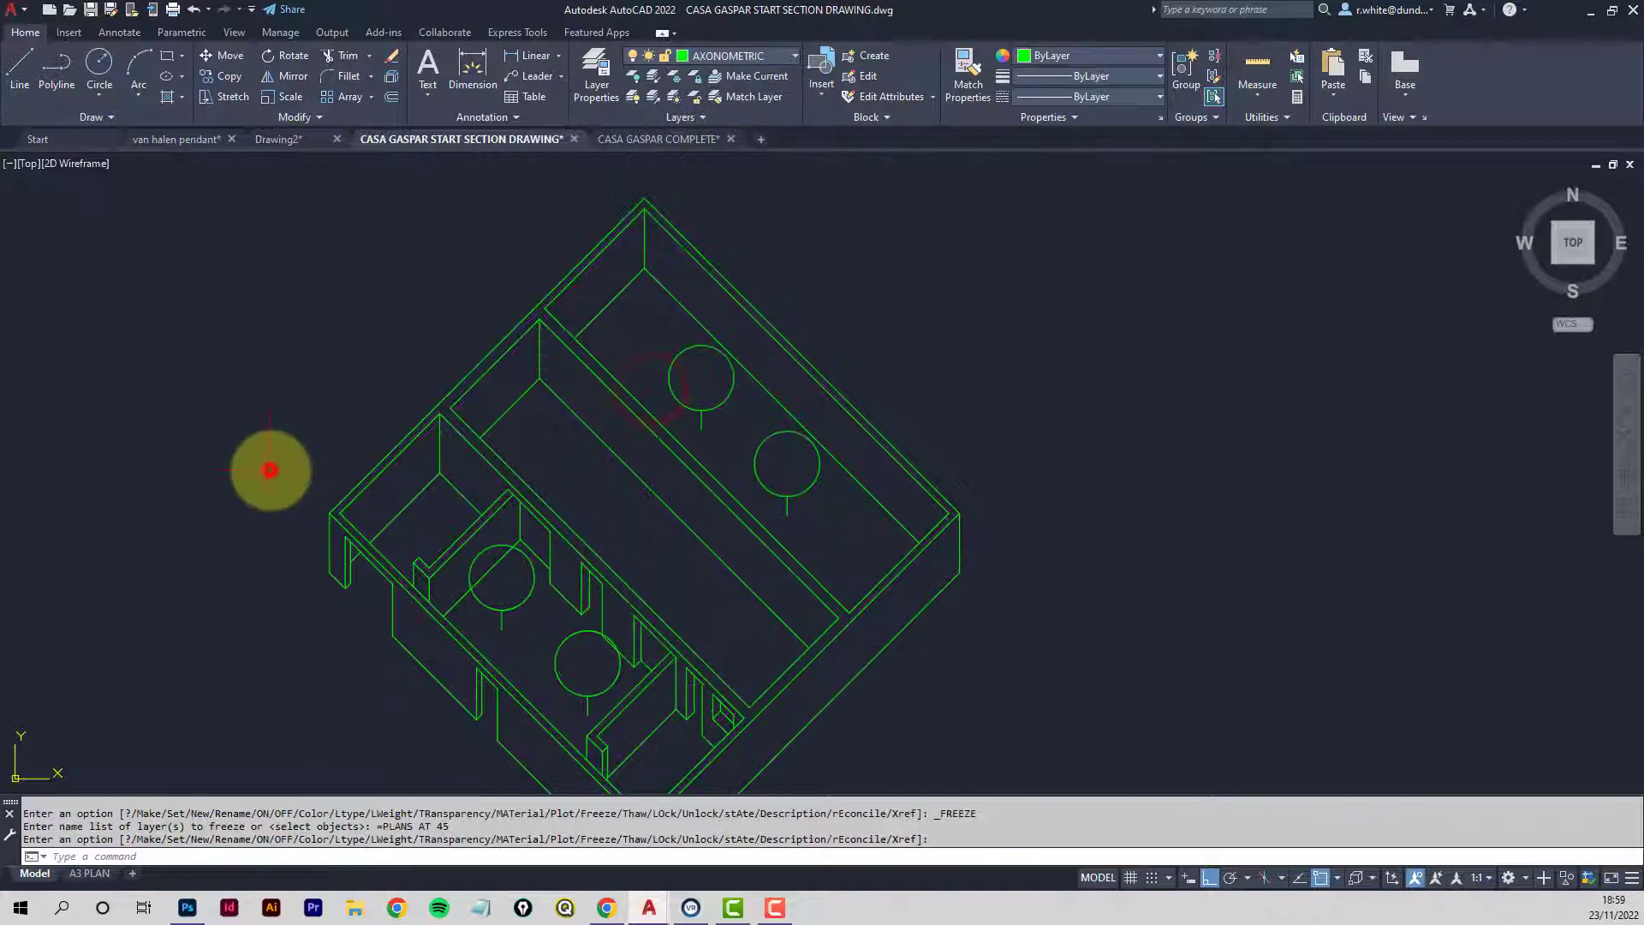
Trim the wall, partition and jamb lines hidden behind the two tree canopies in the front courtyard.
{"action": "scroll", "coordinate": [368, 565], "scroll_direction": "up", "scroll_amount": 5}
{"action": "middle_click_drag", "start_coordinate": [368, 566], "coordinate": [517, 503]}
{"action": "scroll", "coordinate": [385, 323], "scroll_direction": "down", "scroll_amount": 5}
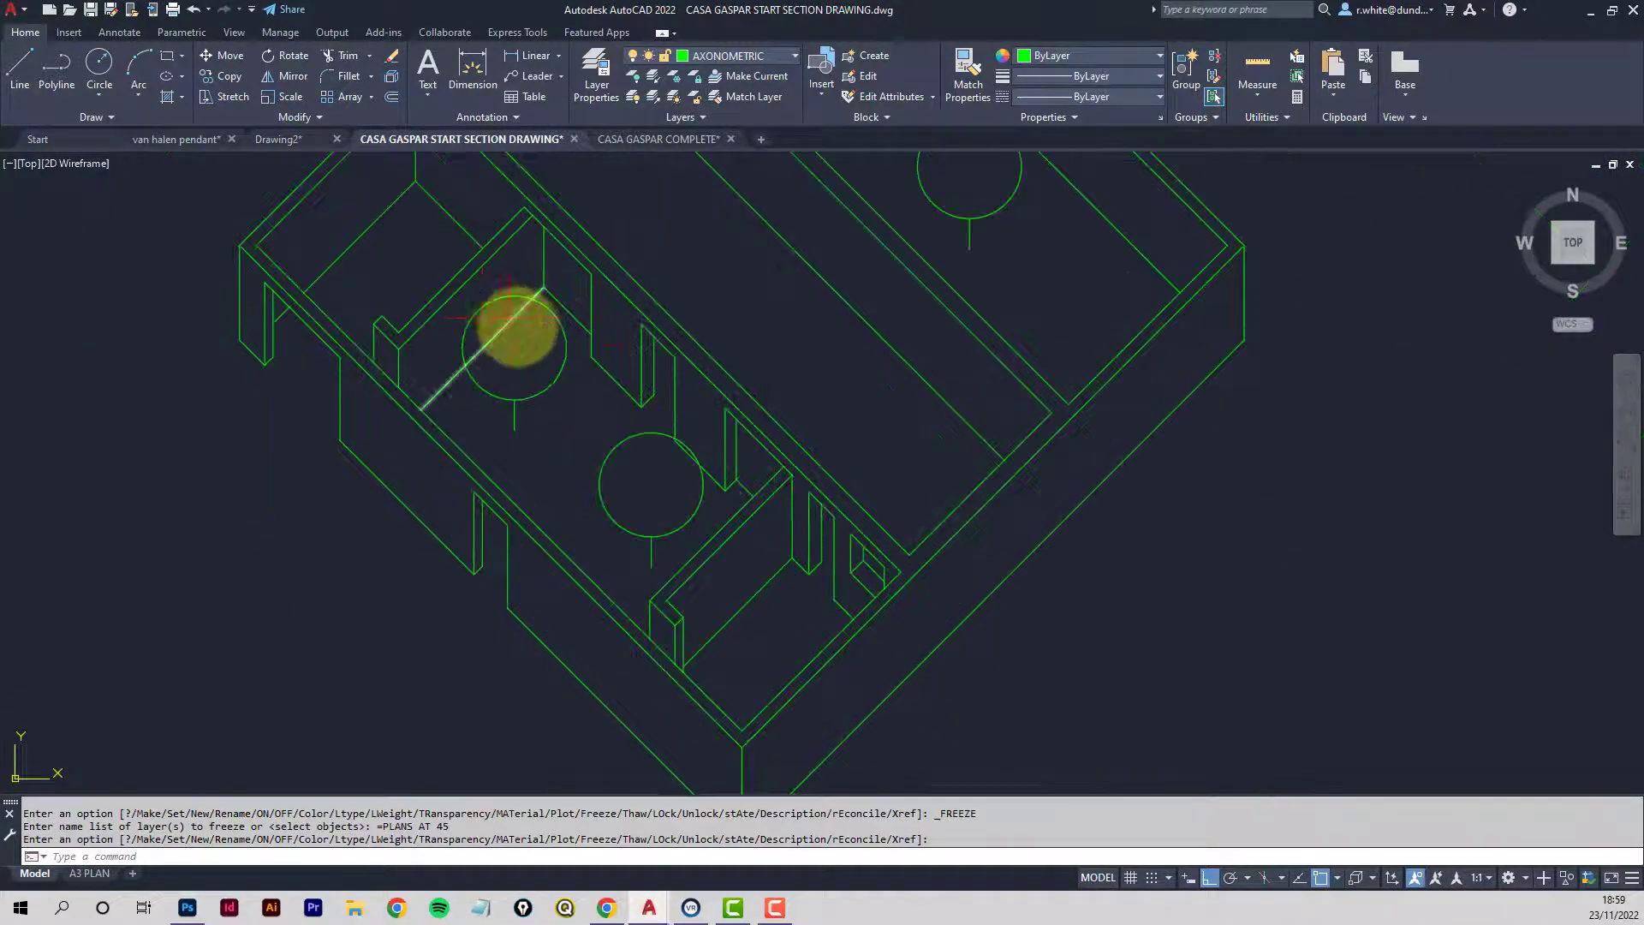
{"action": "scroll", "coordinate": [514, 348], "scroll_direction": "up", "scroll_amount": 2}
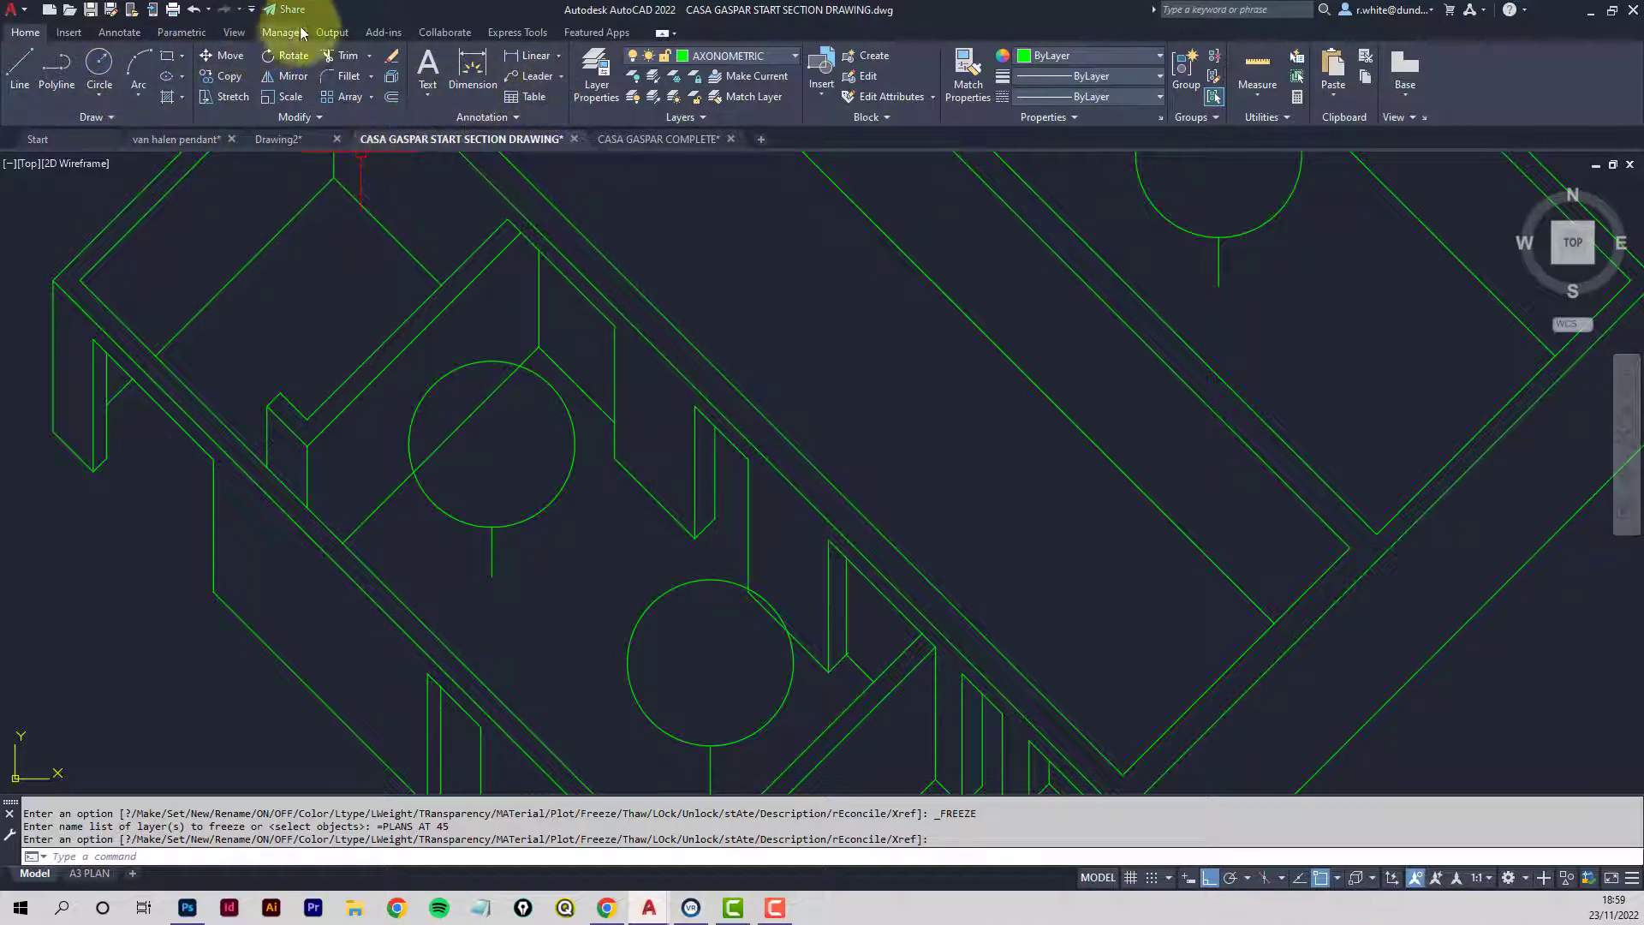
{"action": "left_click", "coordinate": [341, 56]}
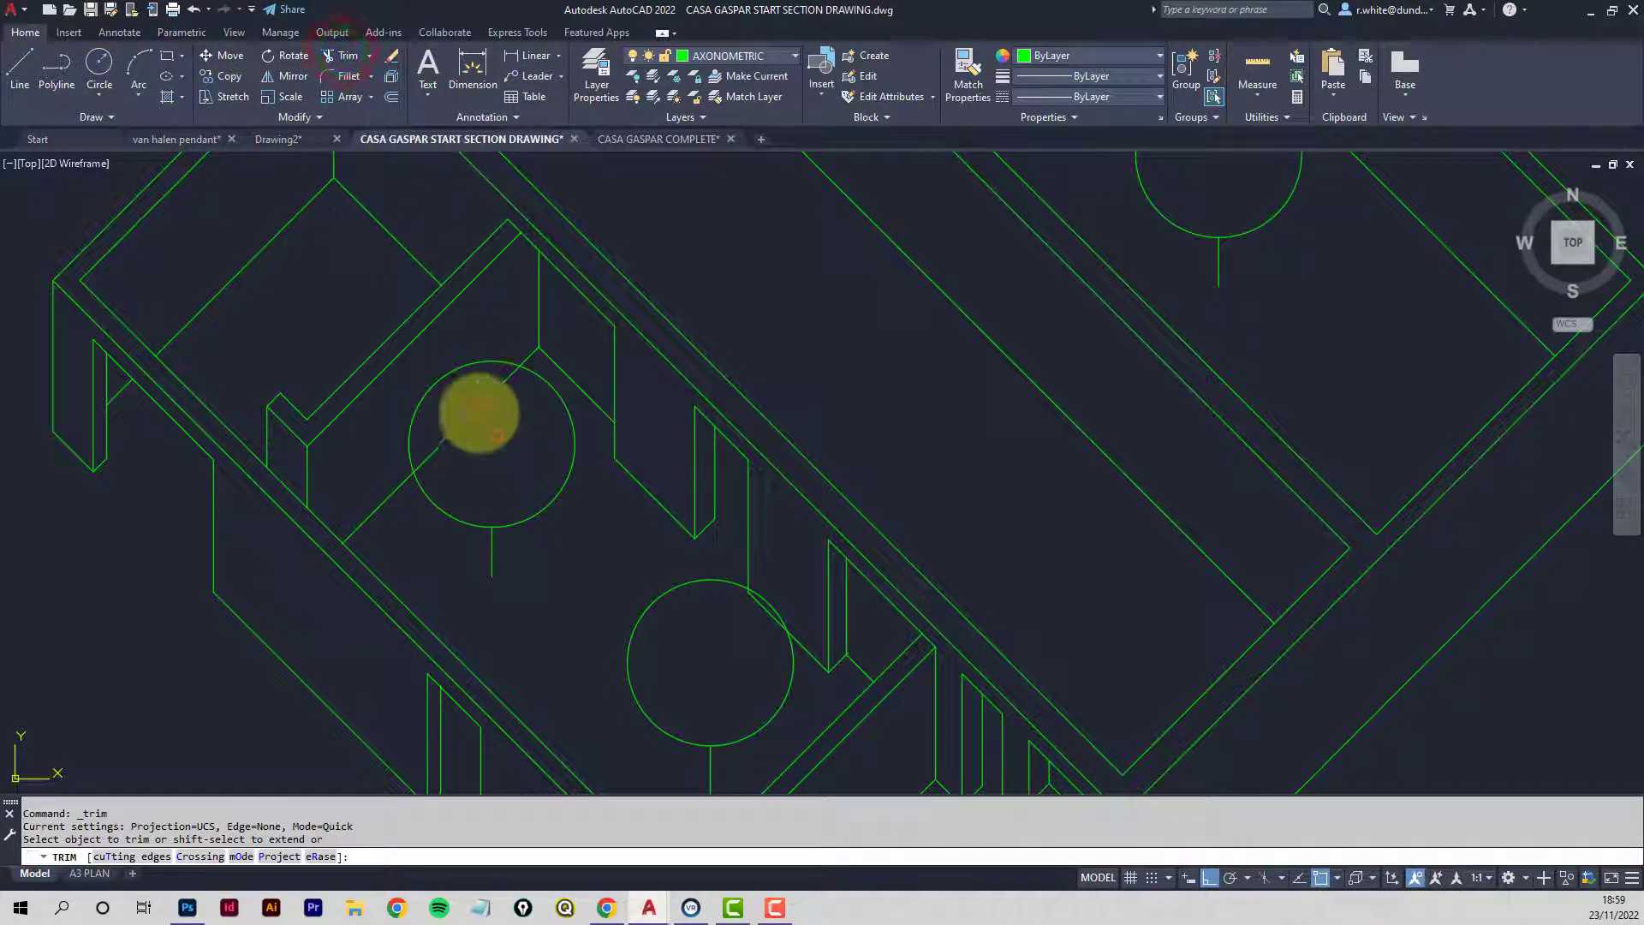
{"action": "left_click", "coordinate": [480, 403]}
{"action": "scroll", "coordinate": [686, 631], "scroll_direction": "up", "scroll_amount": 6}
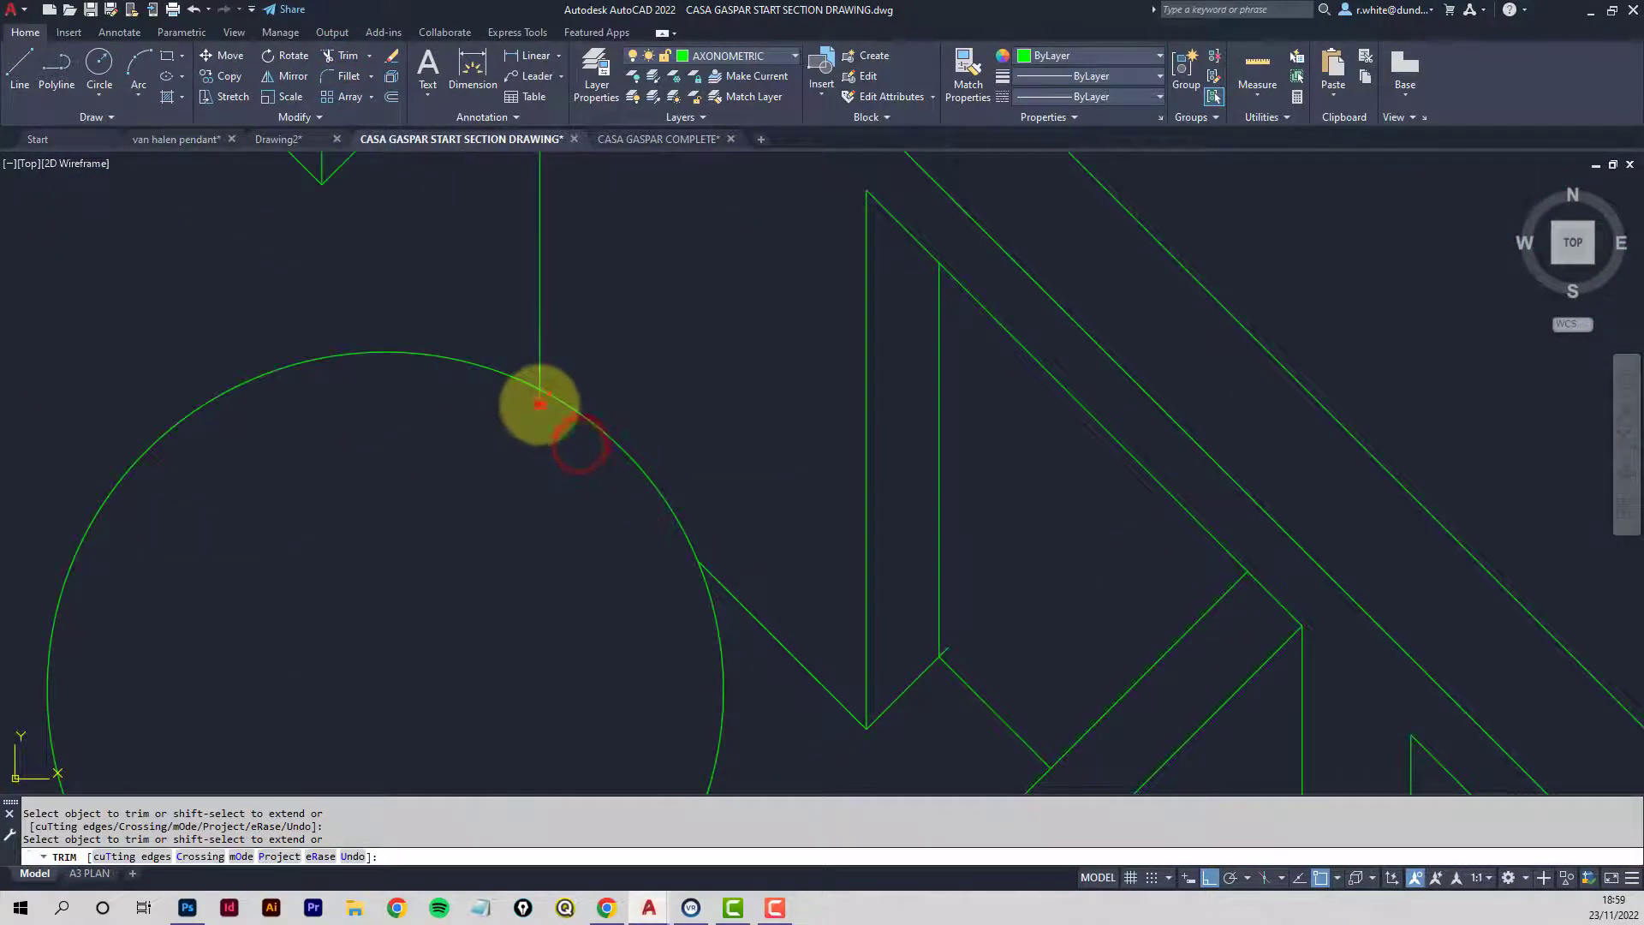
{"action": "left_click", "coordinate": [539, 405]}
{"action": "scroll", "coordinate": [534, 494], "scroll_direction": "down", "scroll_amount": 6}
{"action": "key", "text": "Return"}
{"action": "scroll", "coordinate": [681, 399], "scroll_direction": "down", "scroll_amount": 2}
{"action": "middle_click_drag", "start_coordinate": [671, 382], "coordinate": [671, 466]}
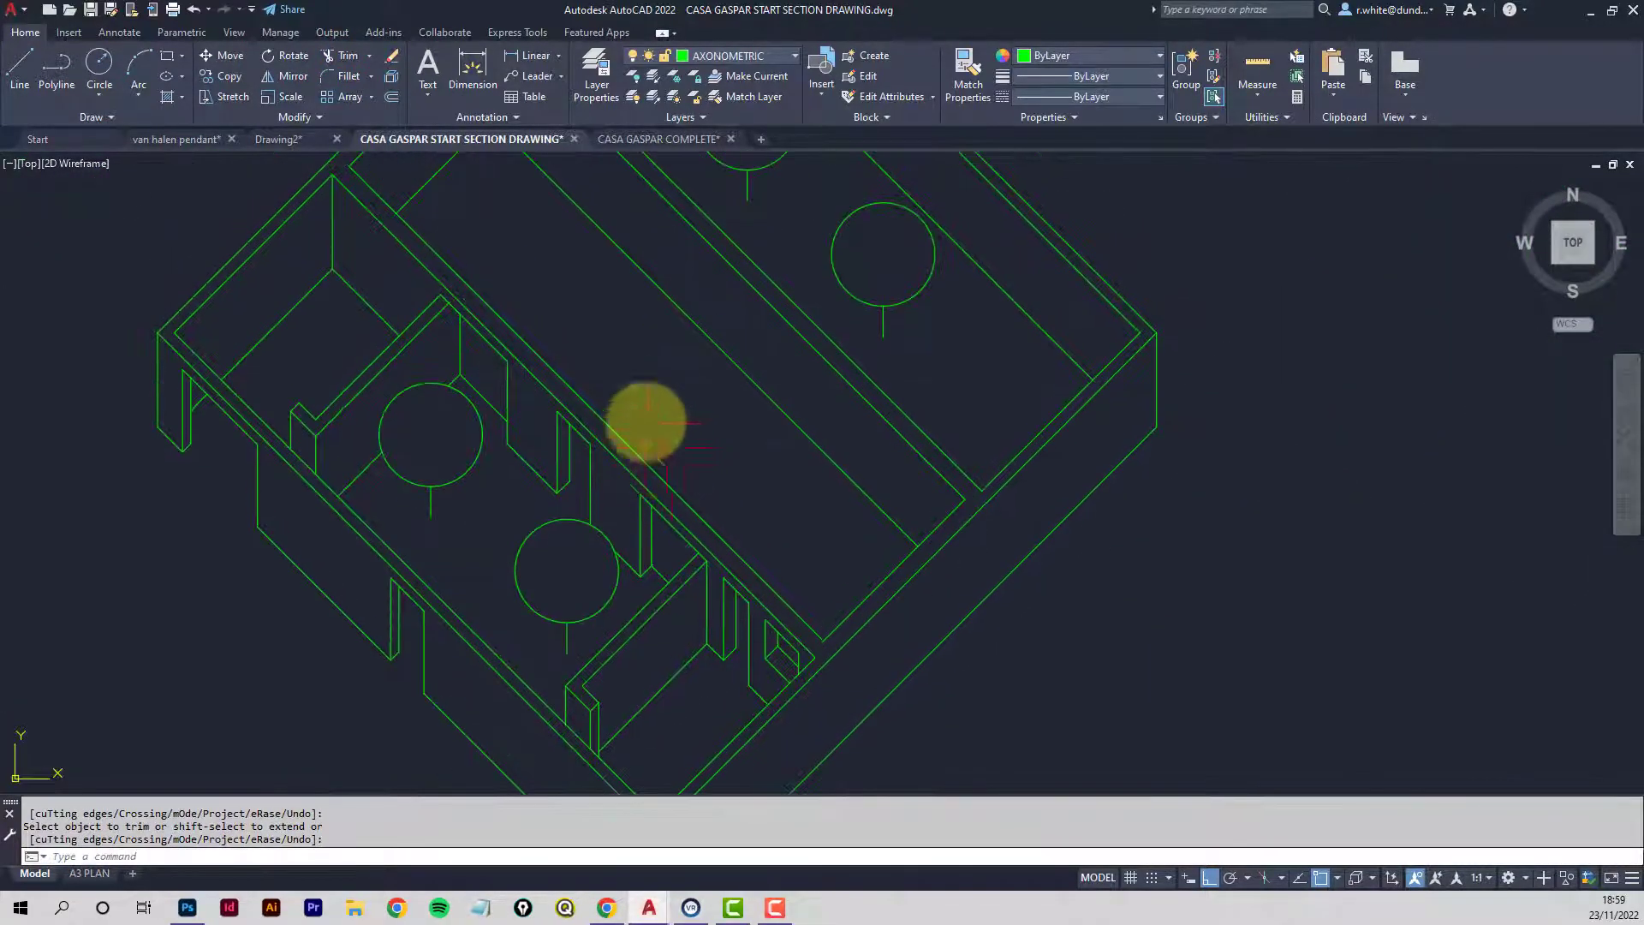
{"action": "mouse_move", "coordinate": [652, 340]}
{"action": "middle_mouse_down"}
{"action": "mouse_move", "coordinate": [644, 420]}
{"action": "mouse_move", "coordinate": [610, 434]}
{"action": "middle_mouse_up"}
{"action": "scroll", "coordinate": [606, 397], "scroll_direction": "down", "scroll_amount": 2}
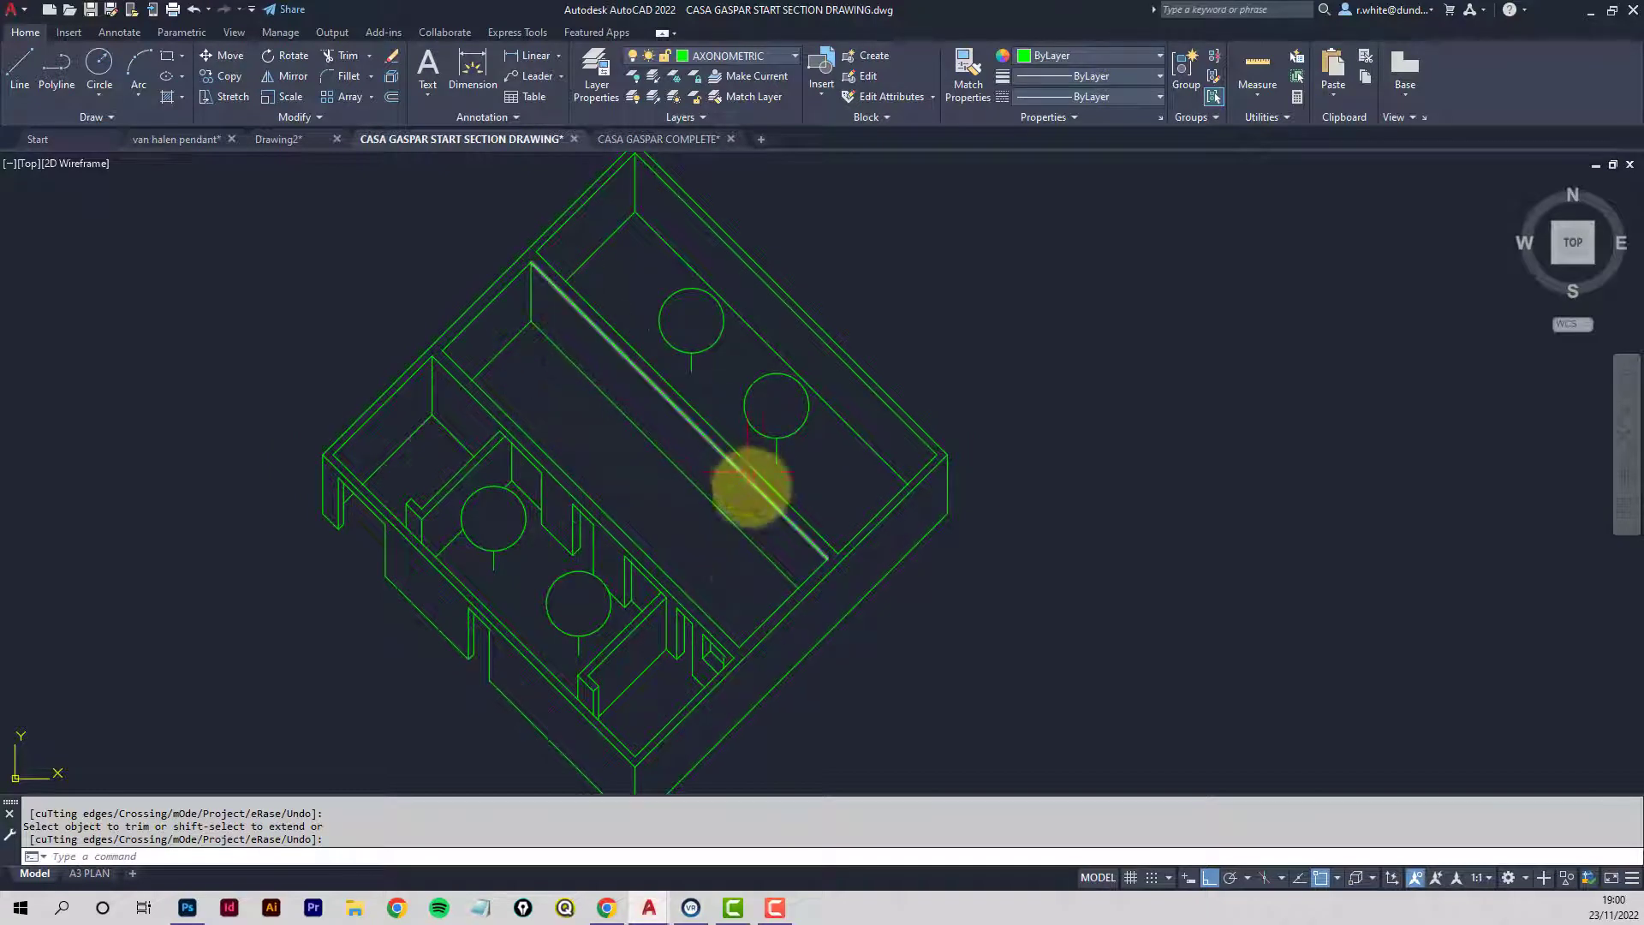
{"action": "left_click", "coordinate": [552, 349]}
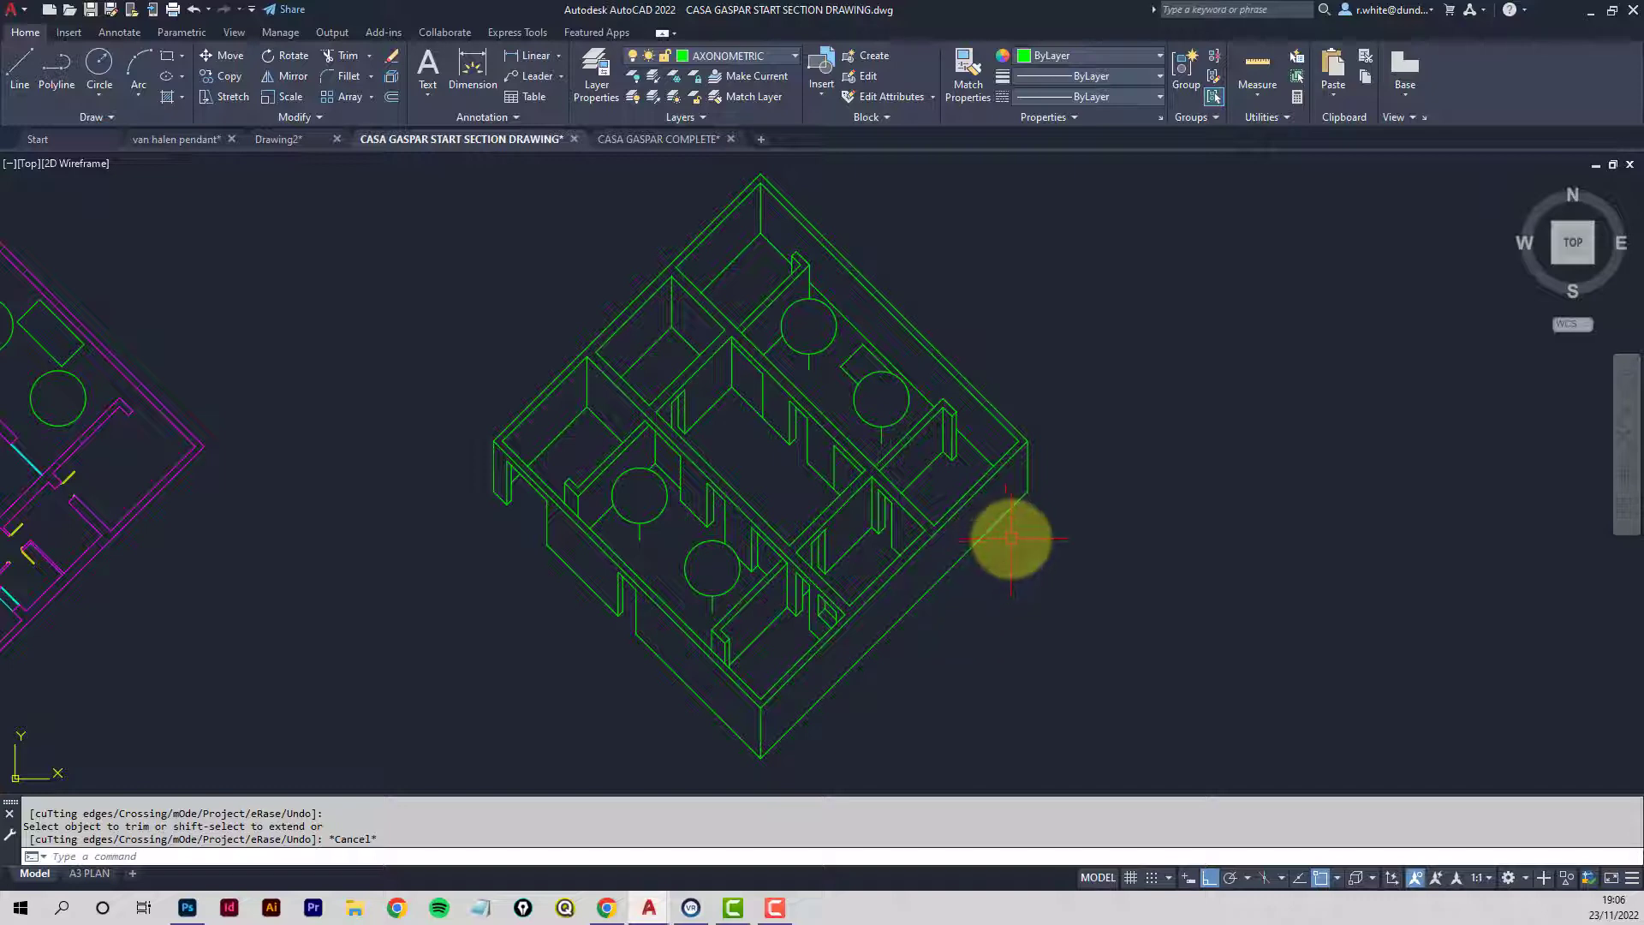
Stretch the overshooting end of the doorway head line back to the jamb's upper corner, in the partition at the central room's end.
{"action": "scroll", "coordinate": [1014, 539], "scroll_direction": "up", "scroll_amount": 2}
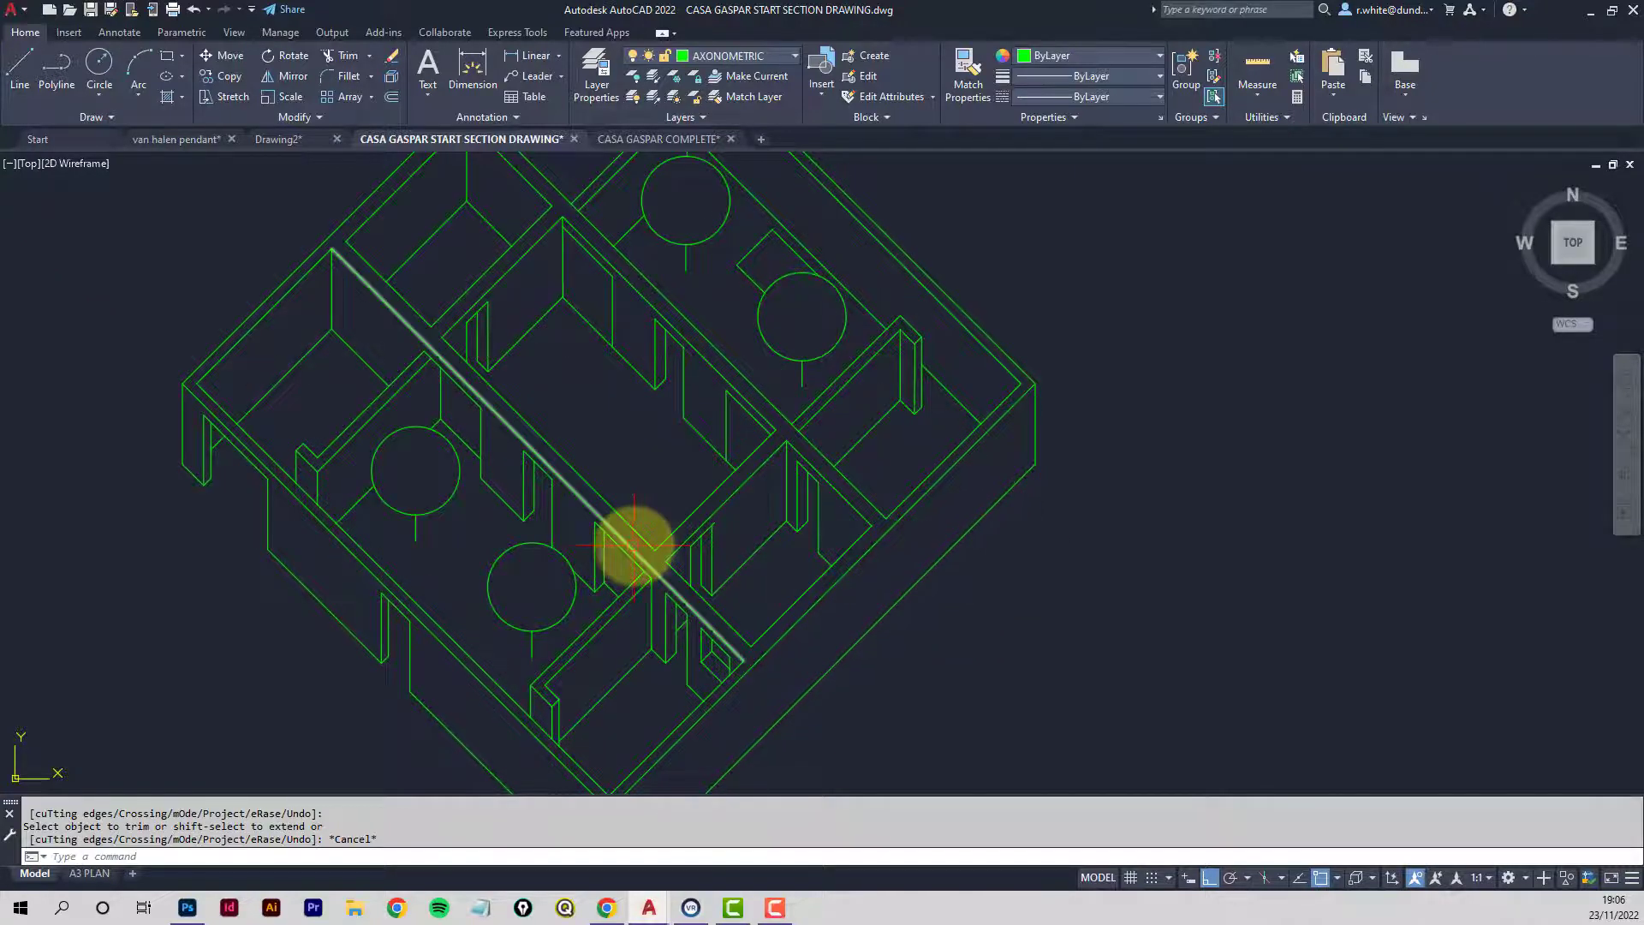
{"action": "scroll", "coordinate": [716, 543], "scroll_direction": "up", "scroll_amount": 8}
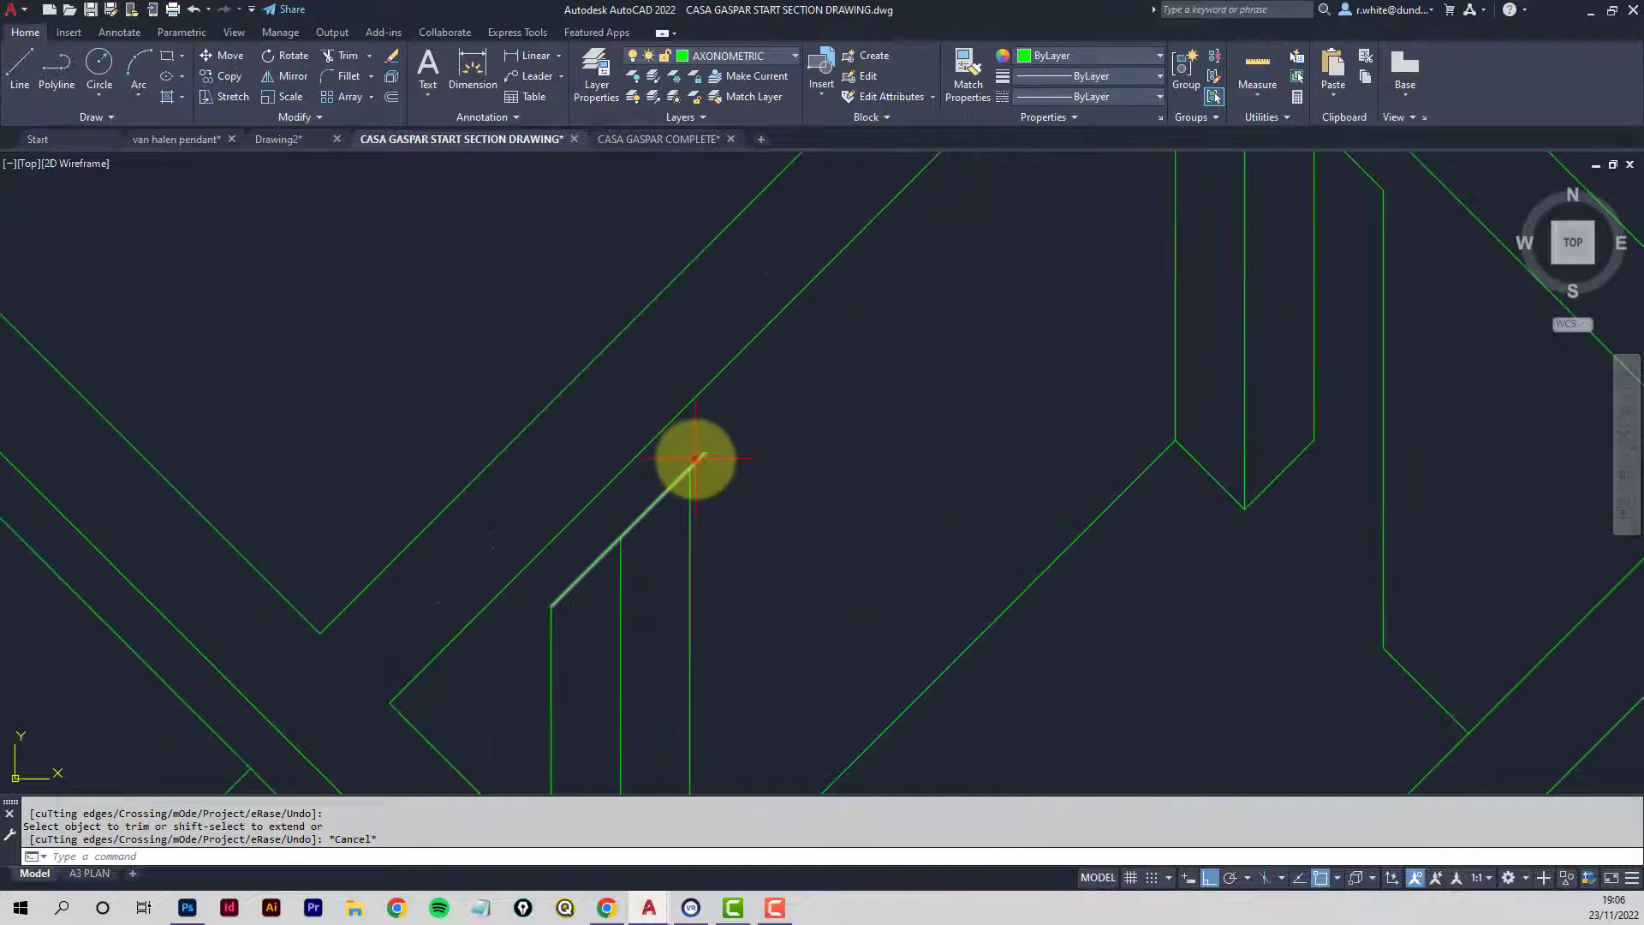
{"action": "left_click", "coordinate": [696, 458]}
{"action": "left_click", "coordinate": [690, 468]}
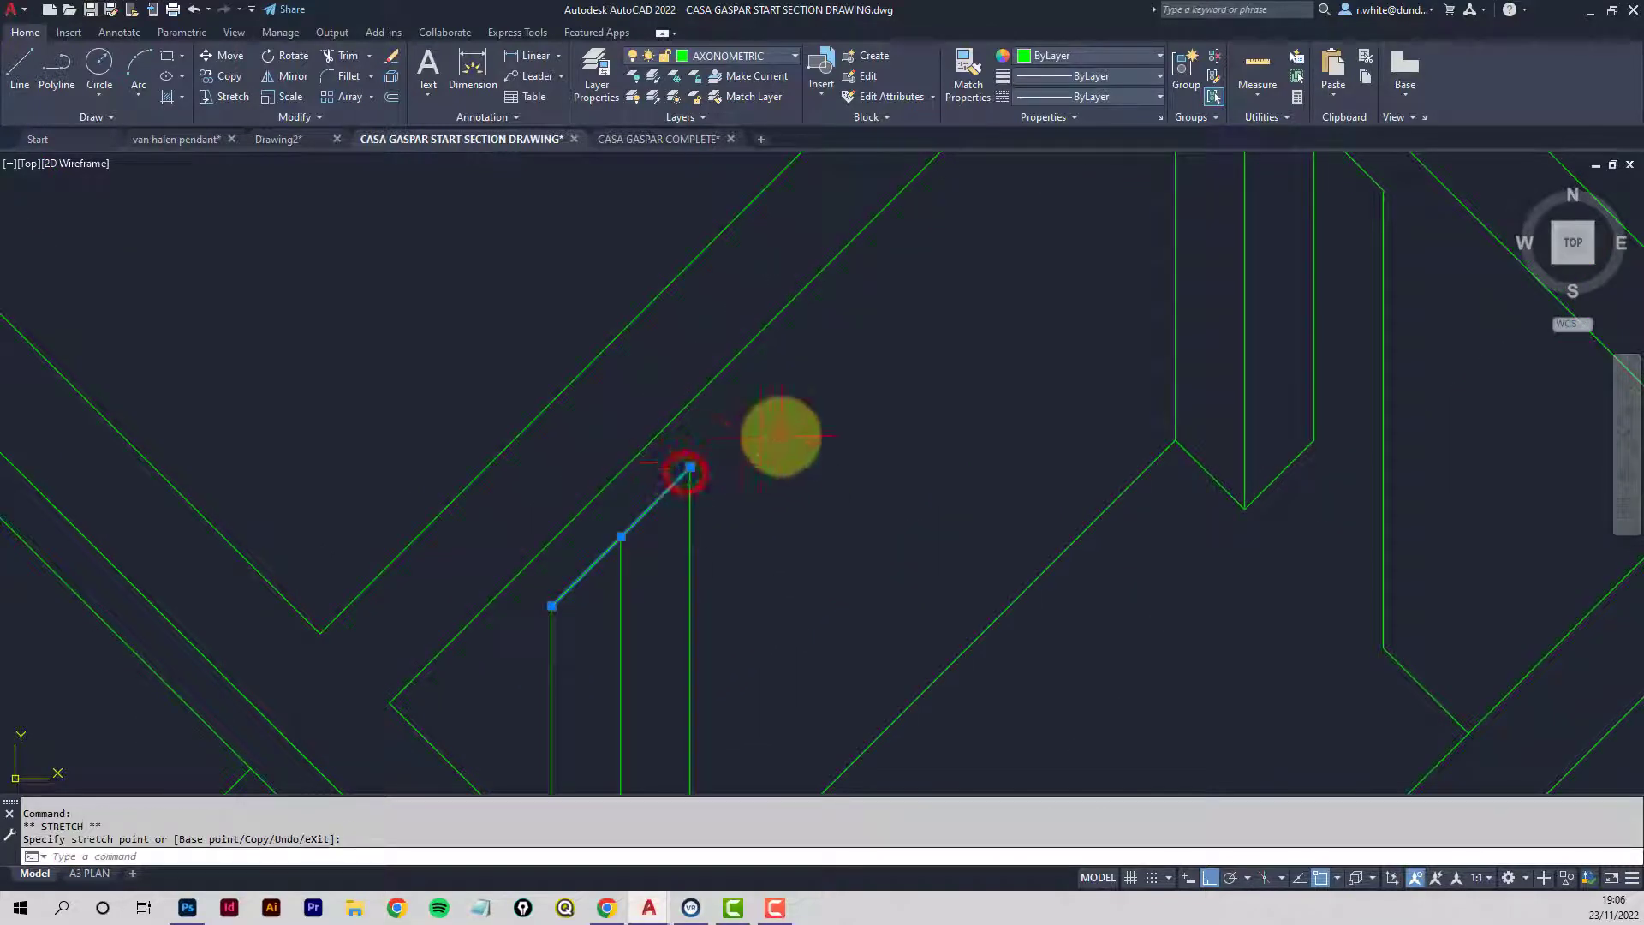
{"action": "key", "text": "Escape"}
{"action": "scroll", "coordinate": [784, 433], "scroll_direction": "down", "scroll_amount": 4}
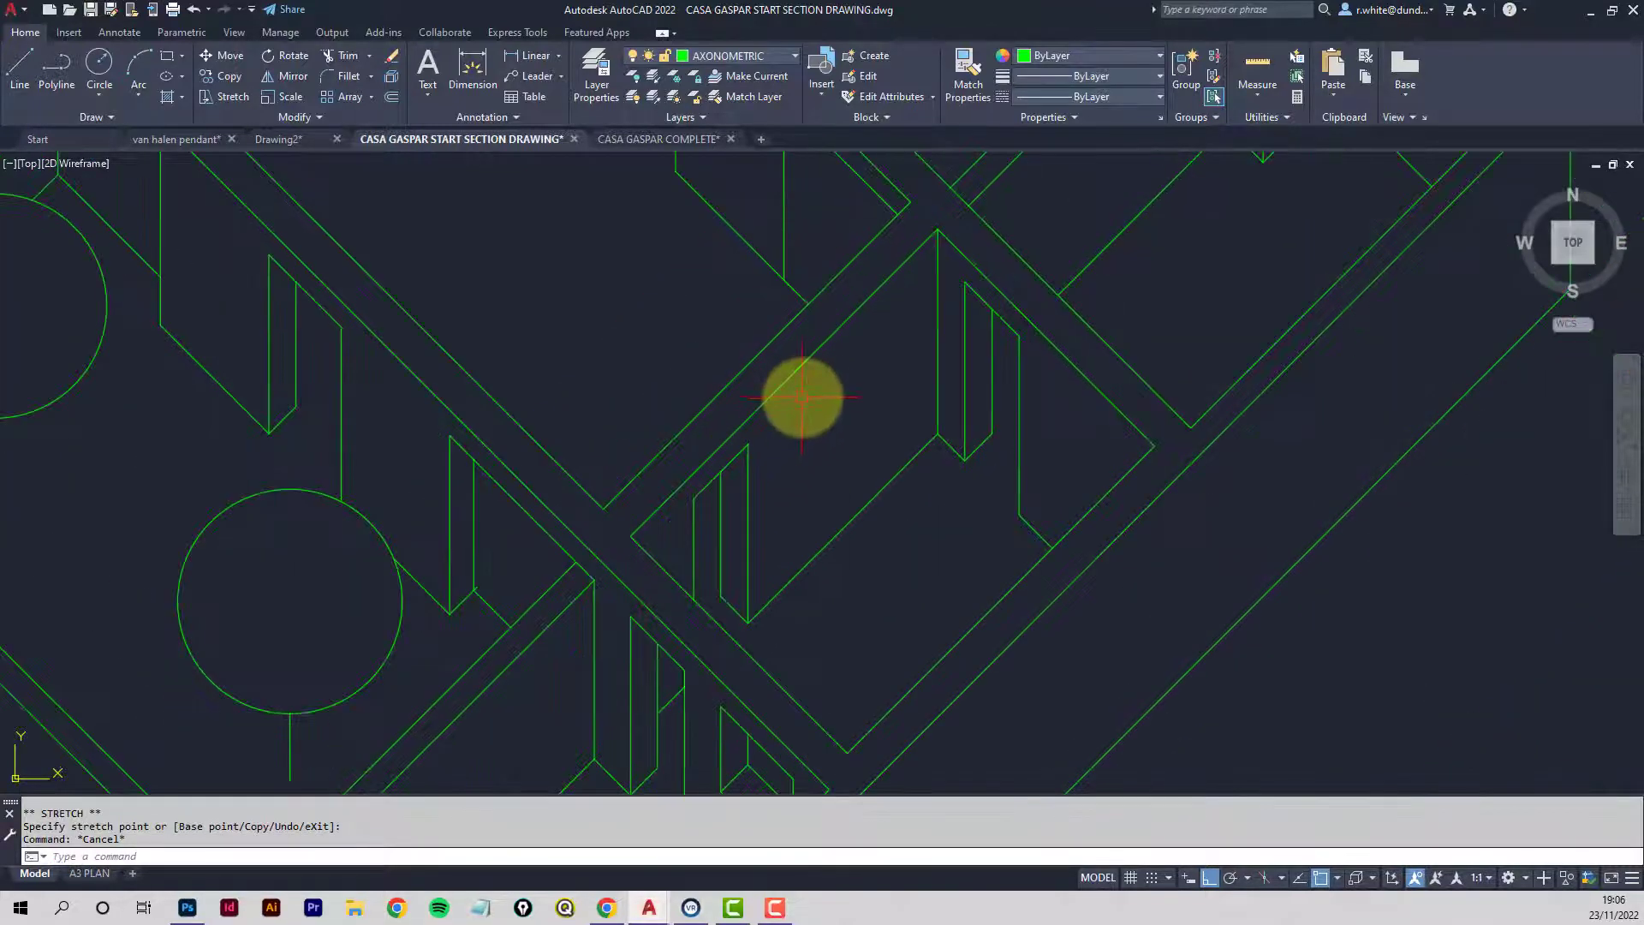
Extend the rear corner room's partition floor line past the central wall and through the doorway to its jamb edge.
{"action": "middle_click_drag", "start_coordinate": [955, 364], "coordinate": [802, 477]}
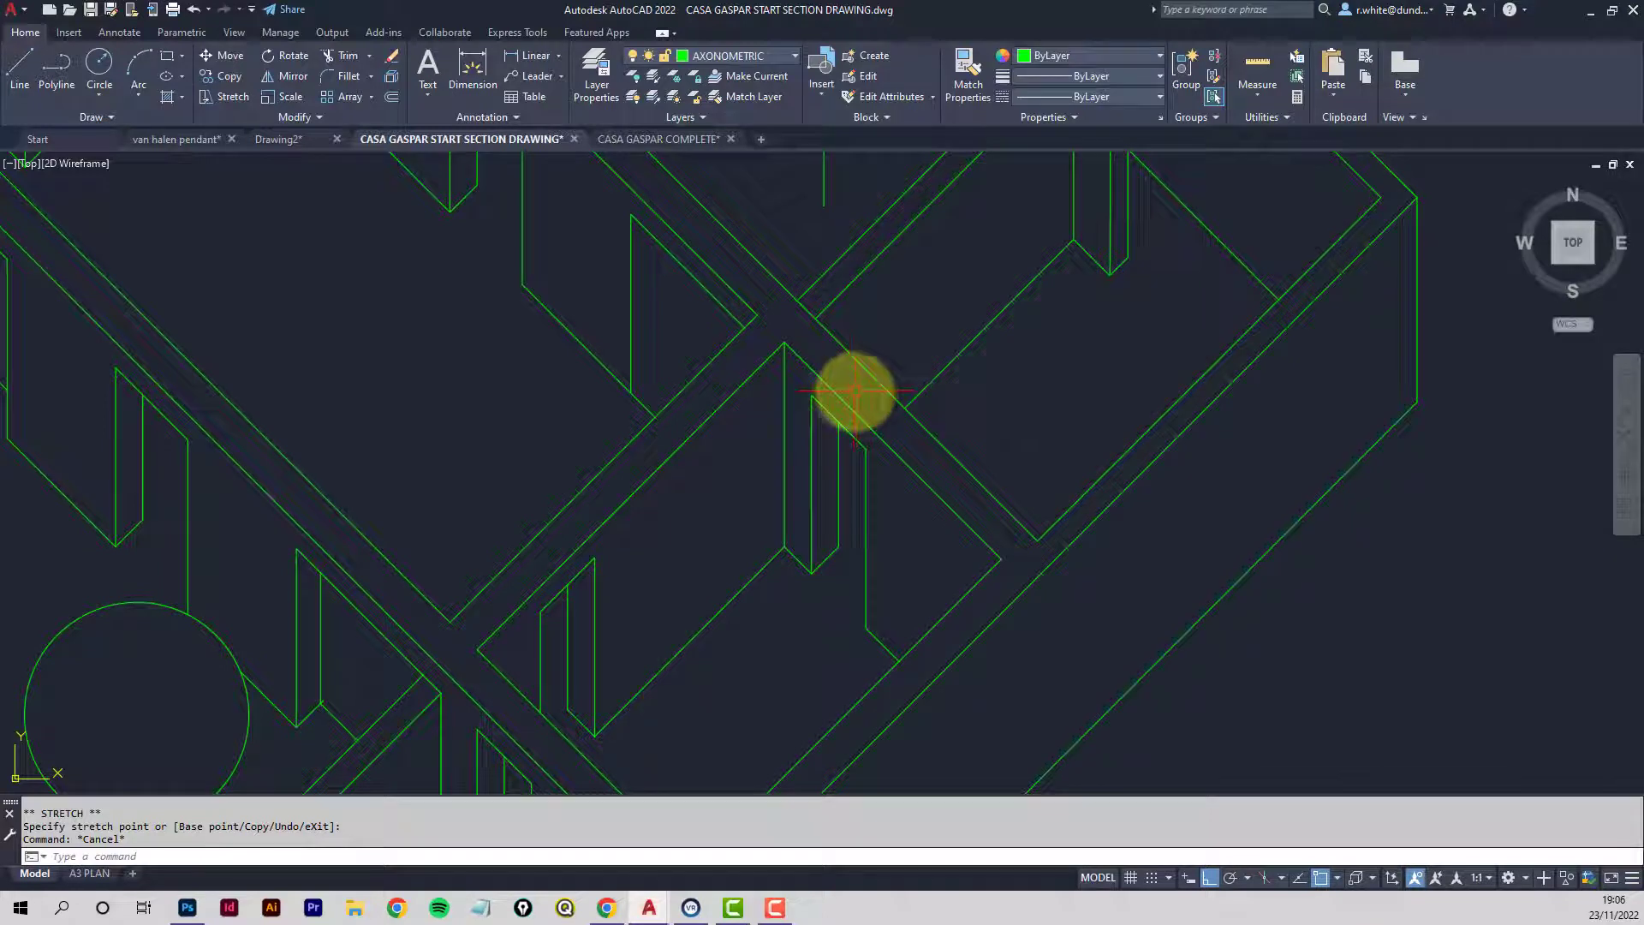
{"action": "key", "text": "Return"}
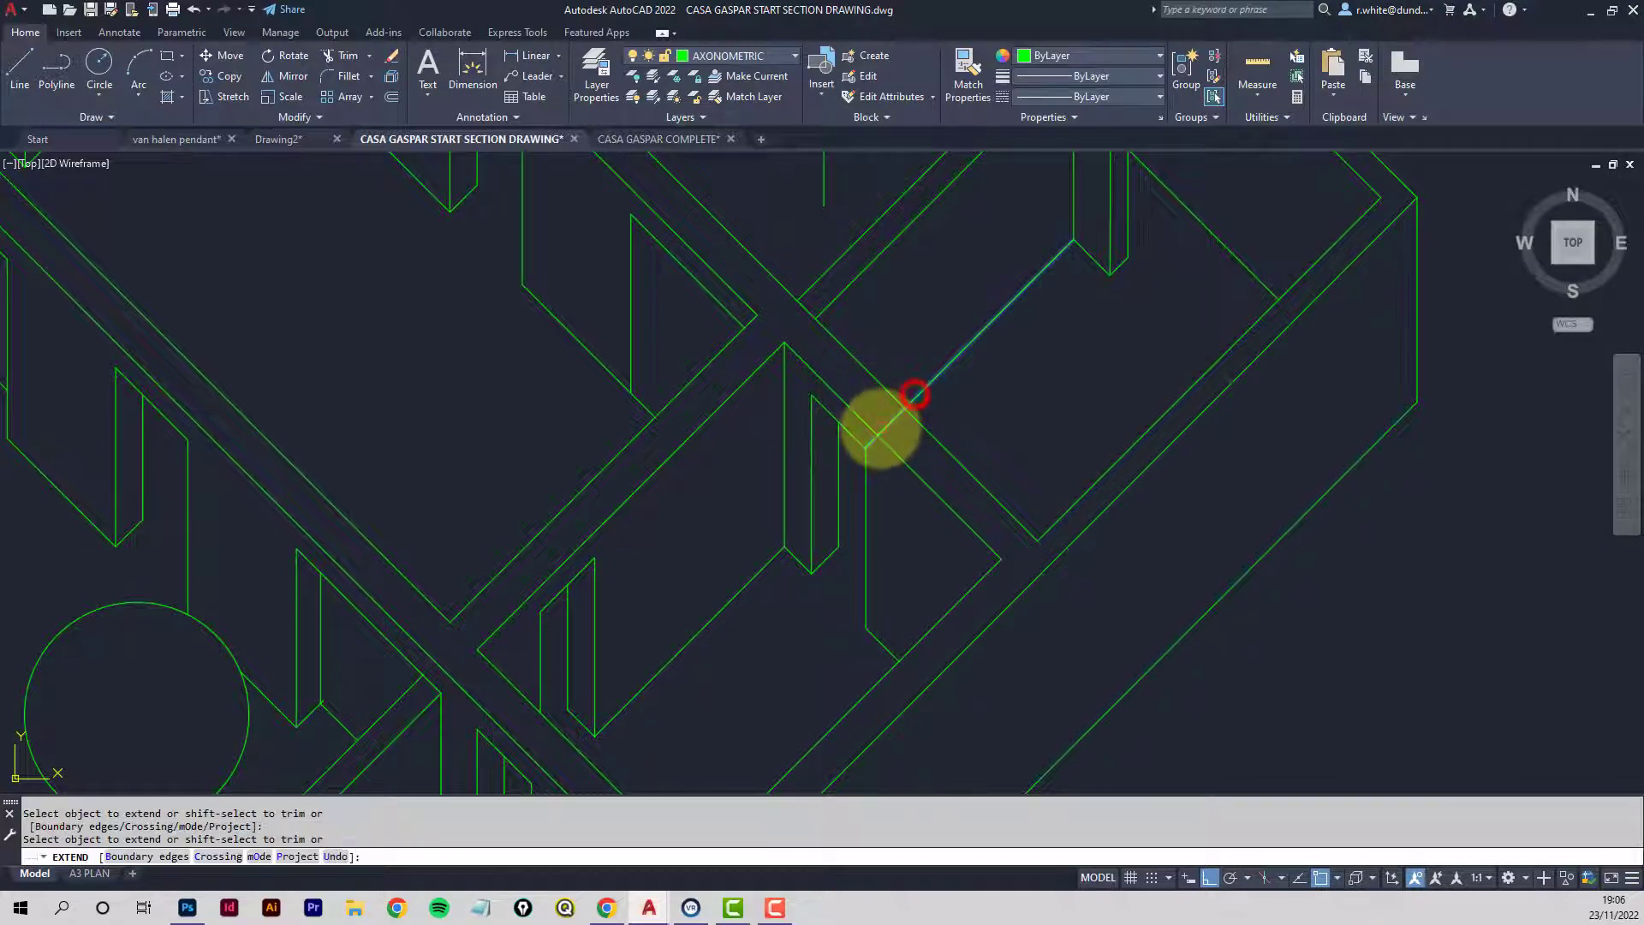
{"action": "left_click", "coordinate": [885, 426]}
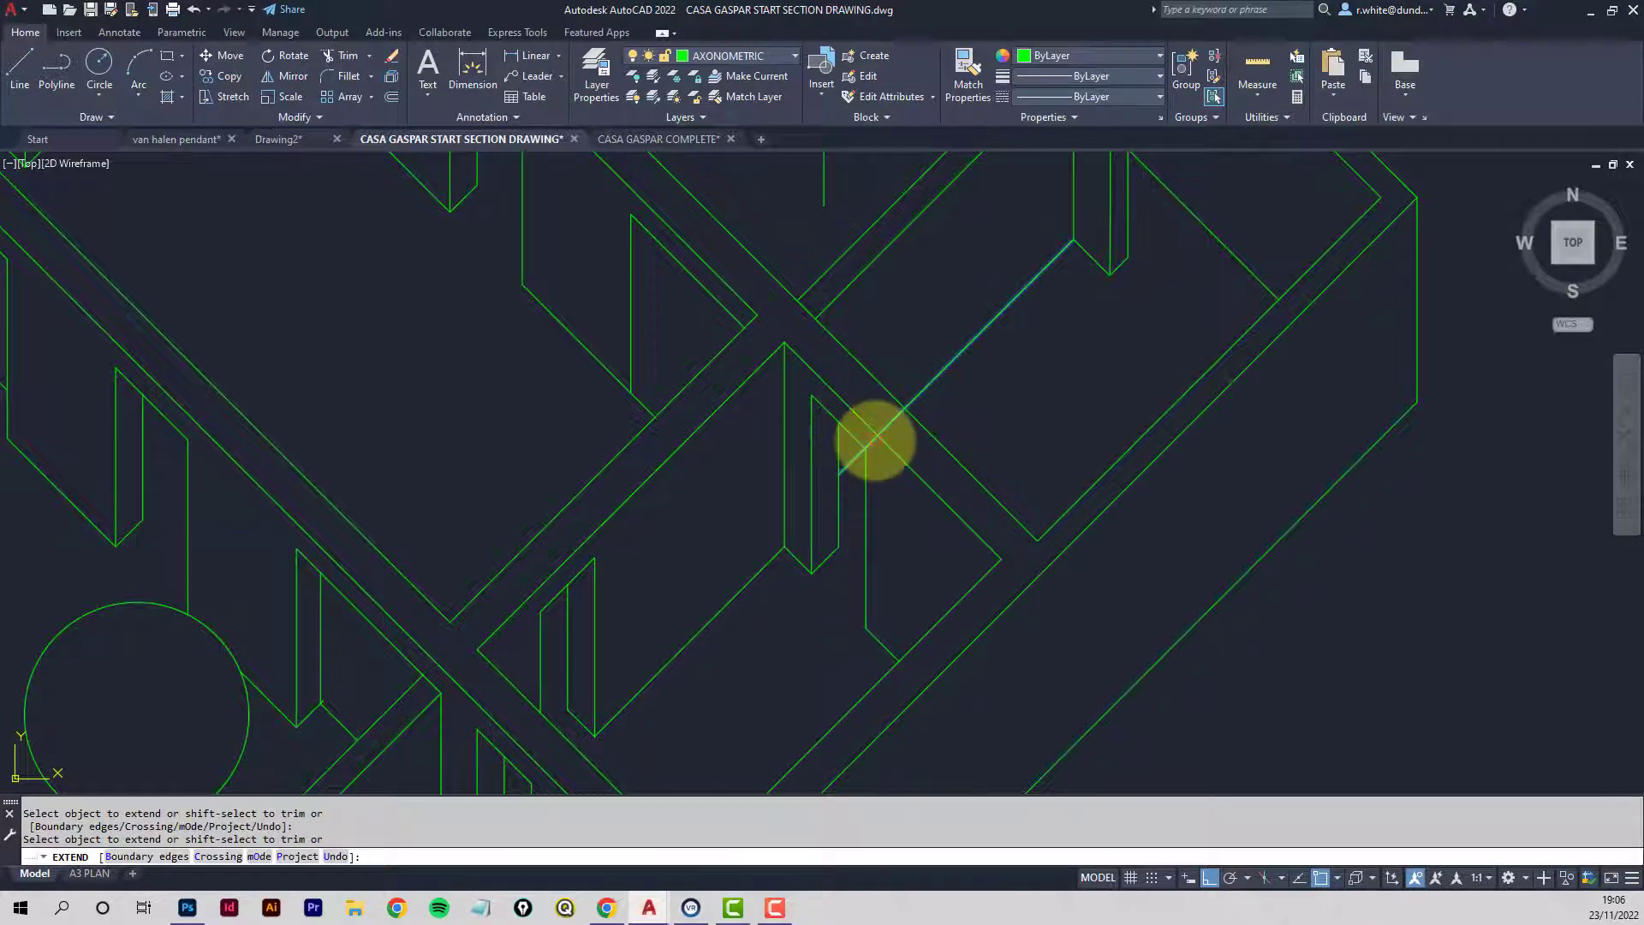
{"action": "key", "text": "Return"}
Trim the extended floor line where it crosses the central wall's top, keeping only the piece seen inside the doorway.
{"action": "scroll", "coordinate": [864, 428], "scroll_direction": "up", "scroll_amount": 2}
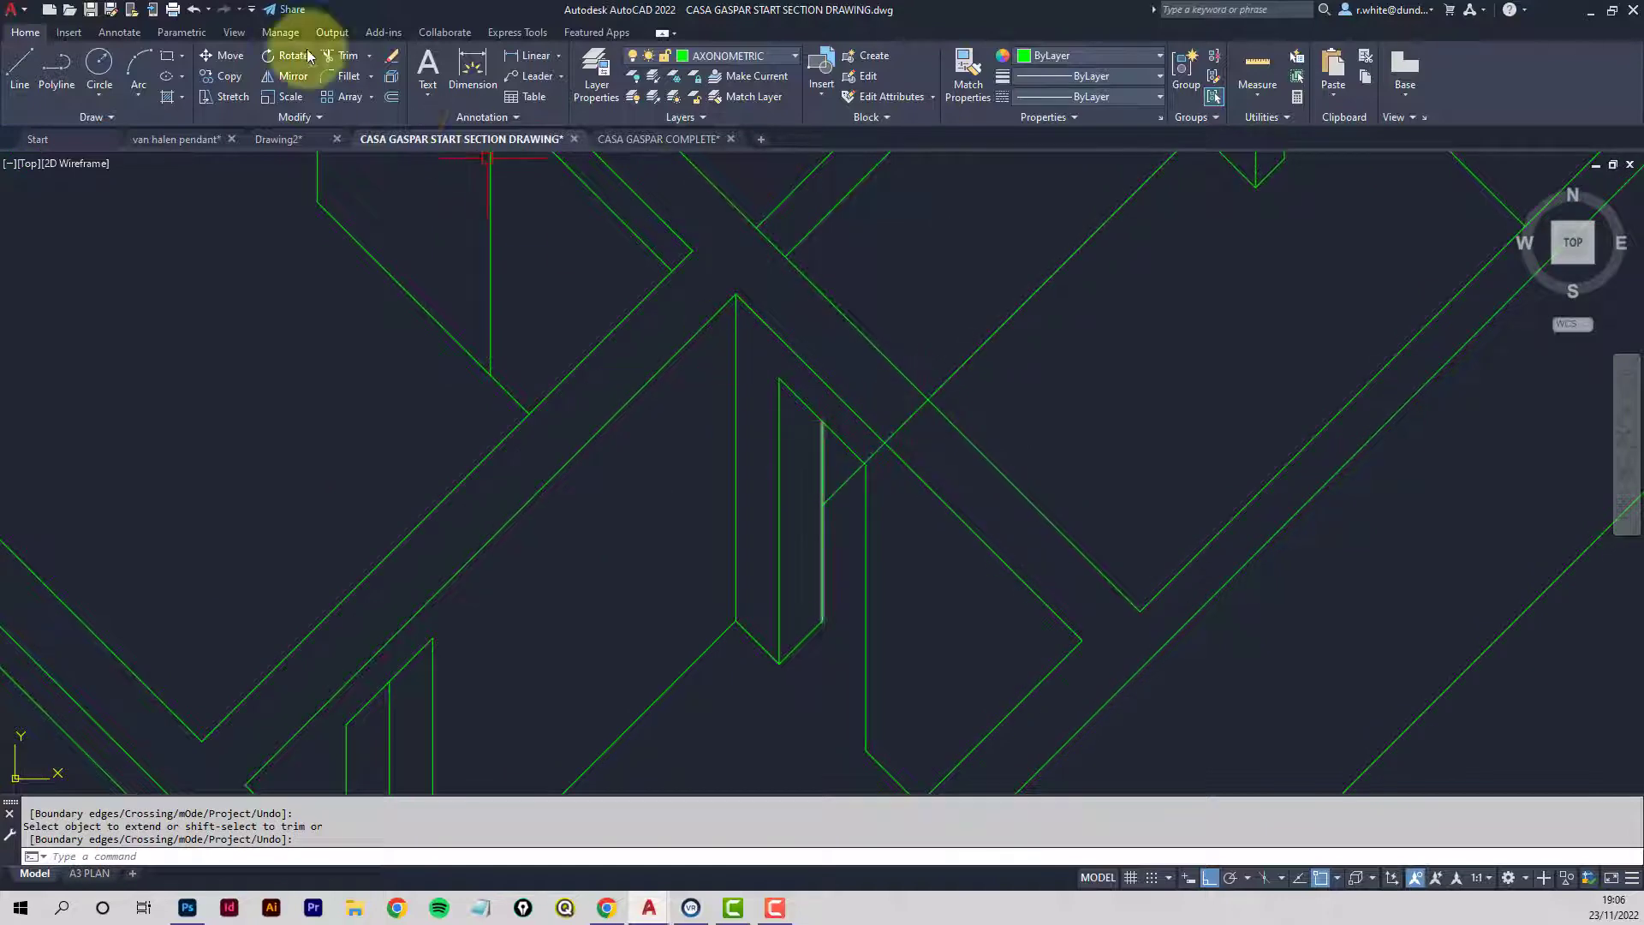
{"action": "left_click", "coordinate": [354, 57]}
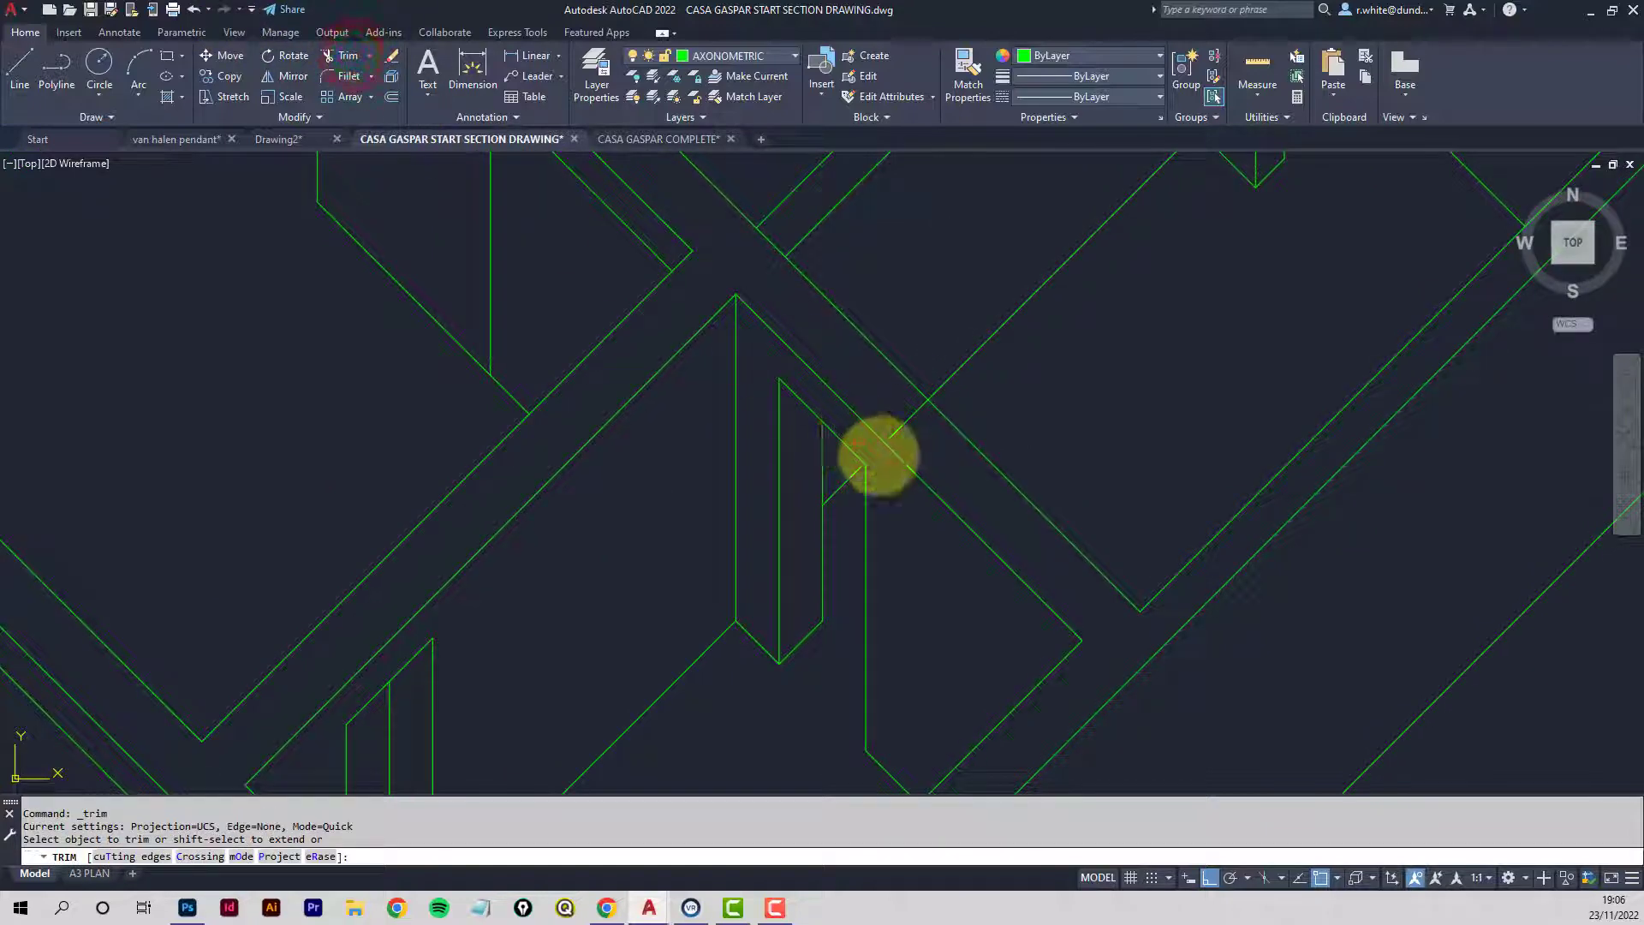
{"action": "left_click", "coordinate": [880, 452]}
{"action": "left_click", "coordinate": [908, 421]}
{"action": "scroll", "coordinate": [914, 396], "scroll_direction": "down", "scroll_amount": 2}
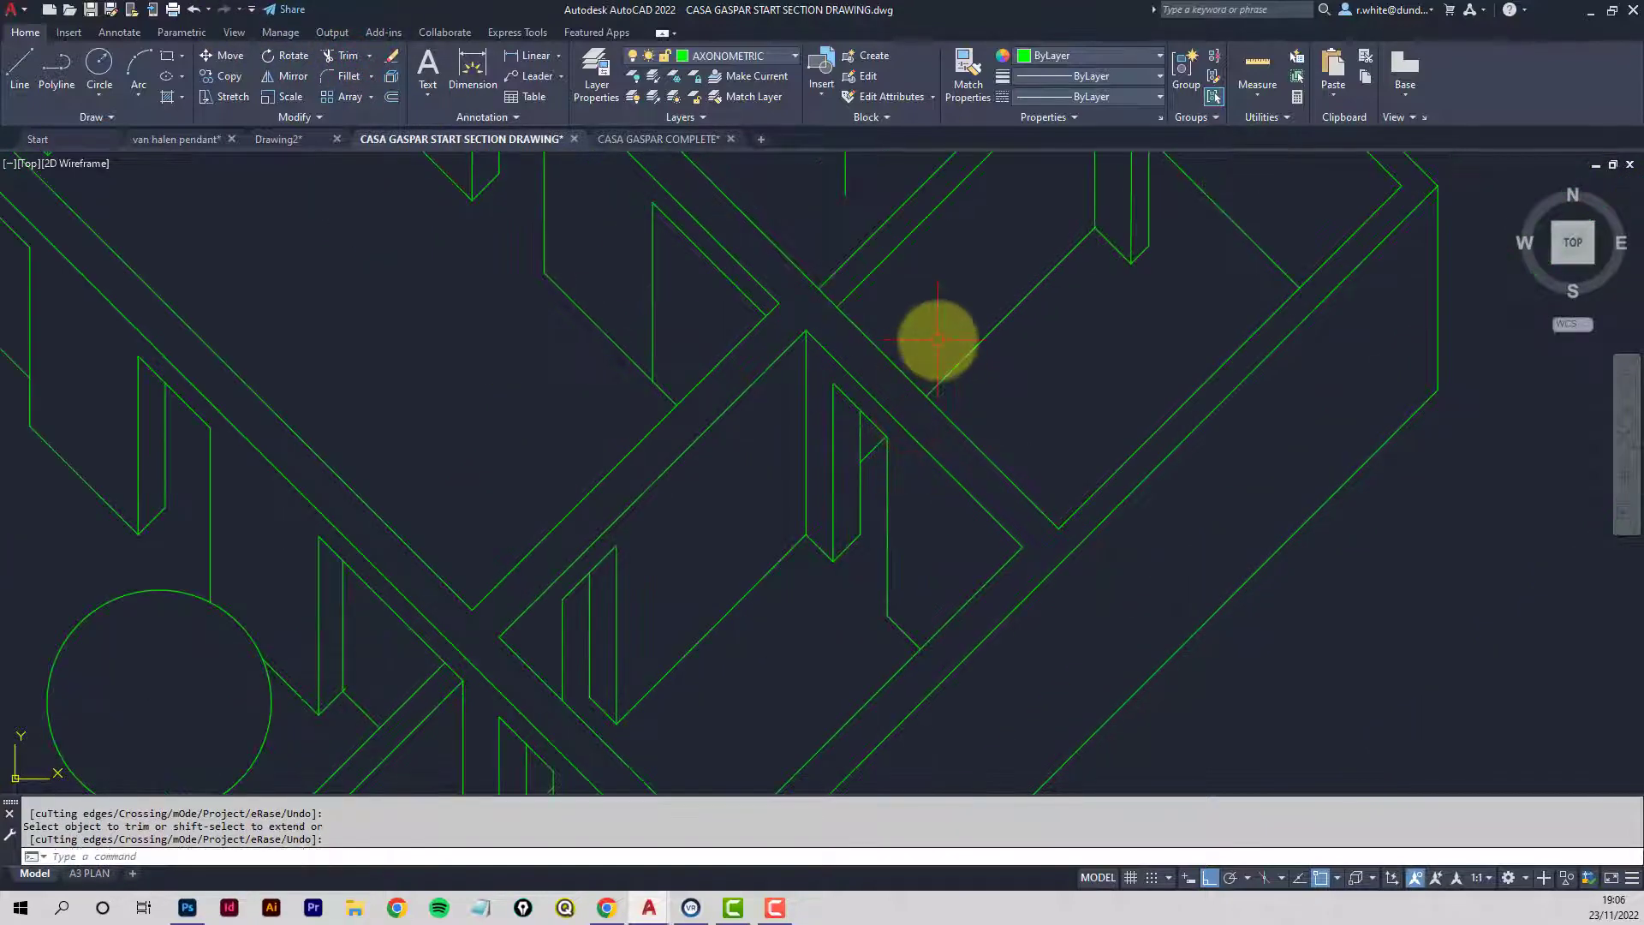
{"action": "scroll", "coordinate": [938, 339], "scroll_direction": "down", "scroll_amount": 3}
{"action": "middle_click_drag", "start_coordinate": [918, 300], "coordinate": [925, 382]}
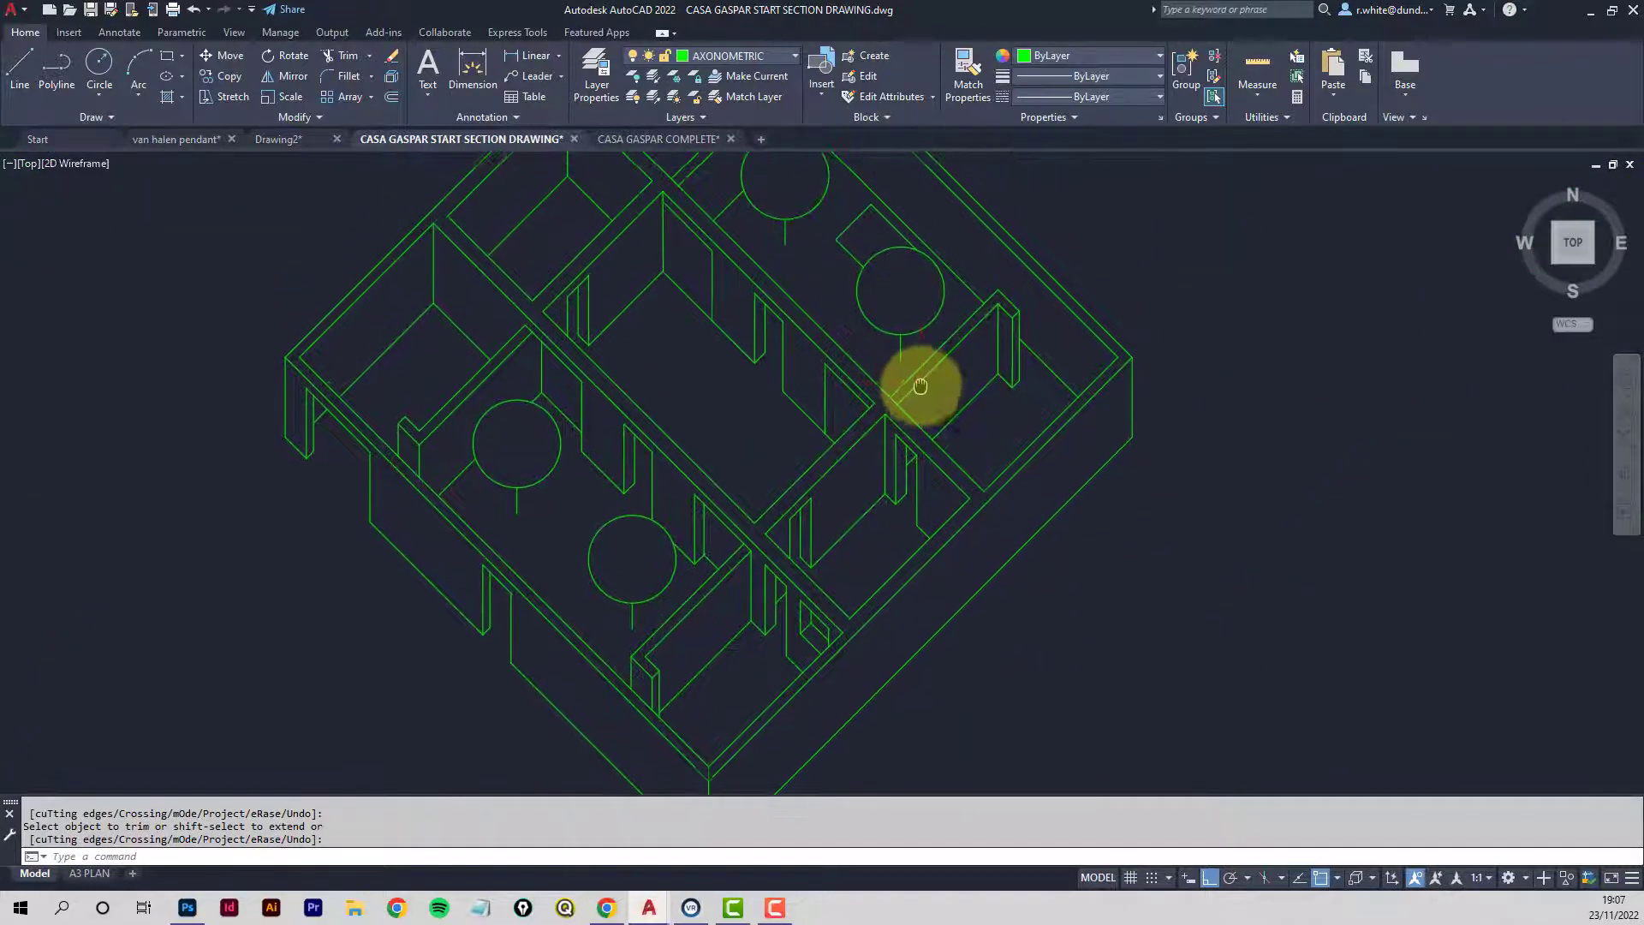
{"action": "middle_click_drag", "start_coordinate": [805, 279], "coordinate": [823, 352]}
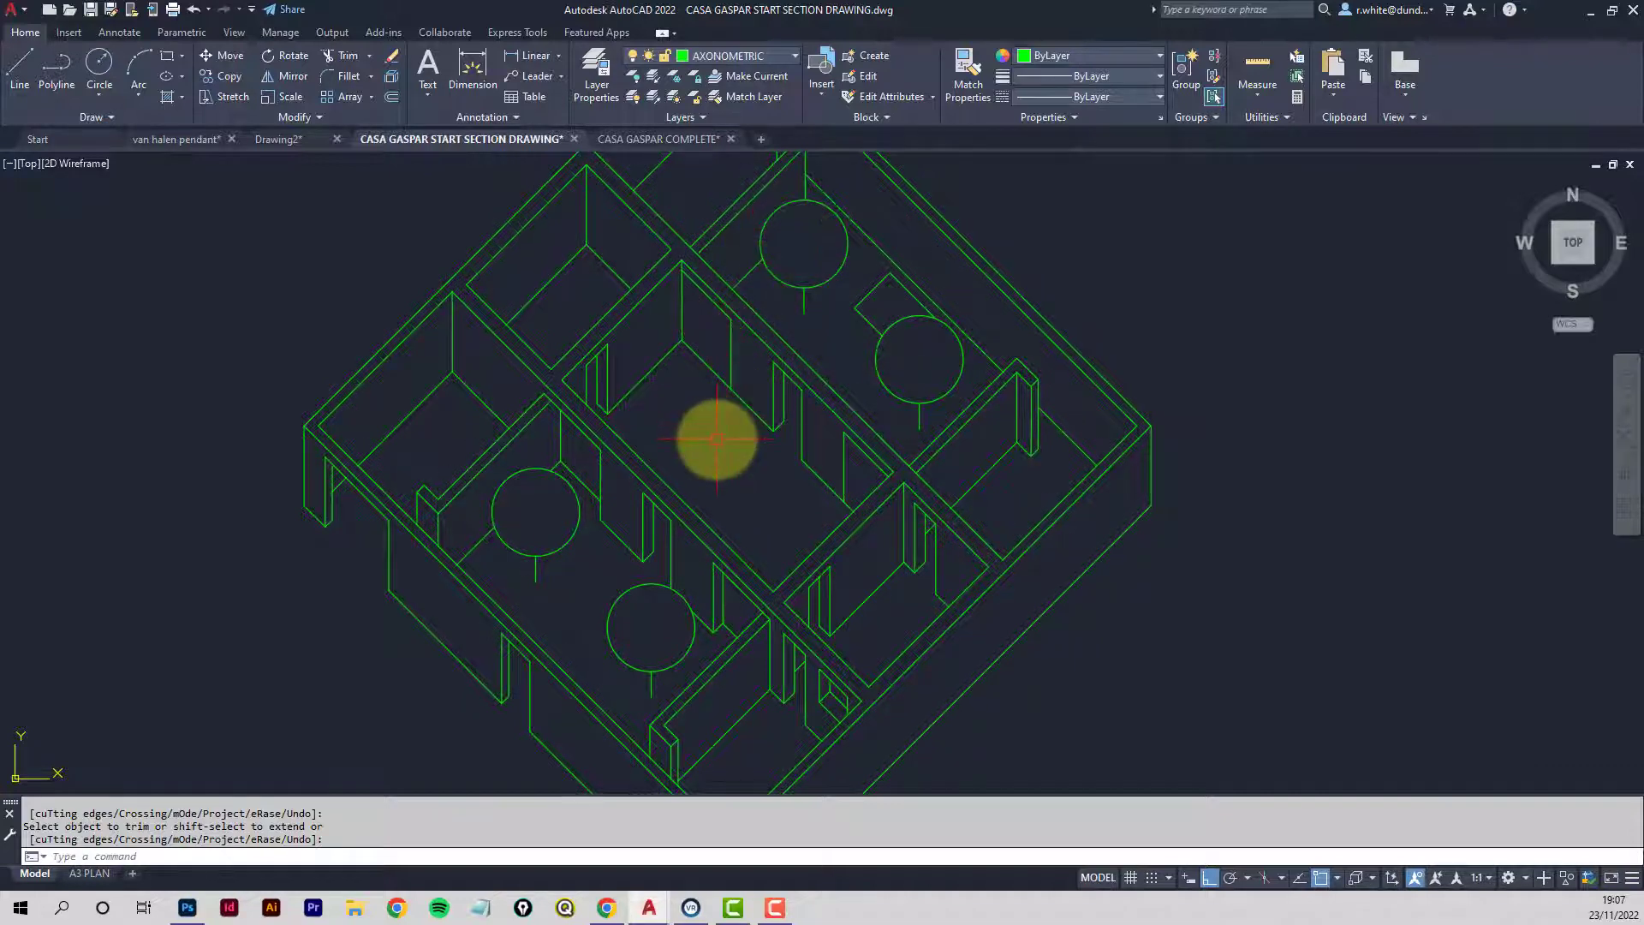
{"action": "scroll", "coordinate": [696, 448], "scroll_direction": "down", "scroll_amount": 5}
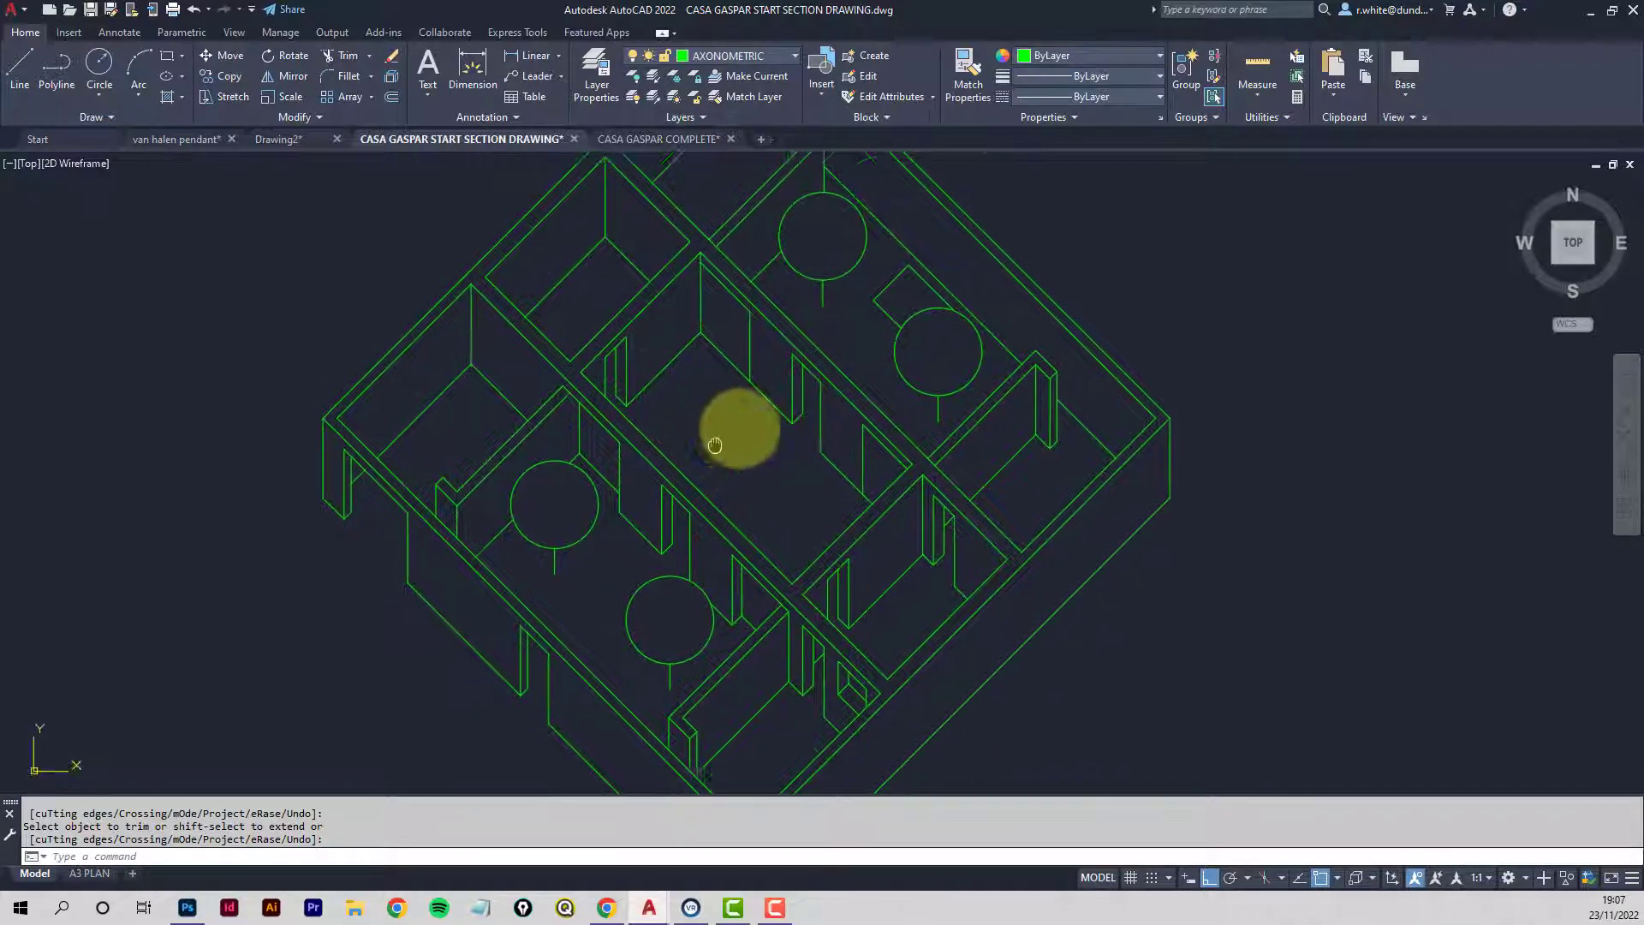
{"action": "mouse_move", "coordinate": [705, 433]}
{"action": "middle_mouse_down"}
{"action": "mouse_move", "coordinate": [665, 466]}
{"action": "mouse_move", "coordinate": [677, 460]}
{"action": "middle_mouse_up"}
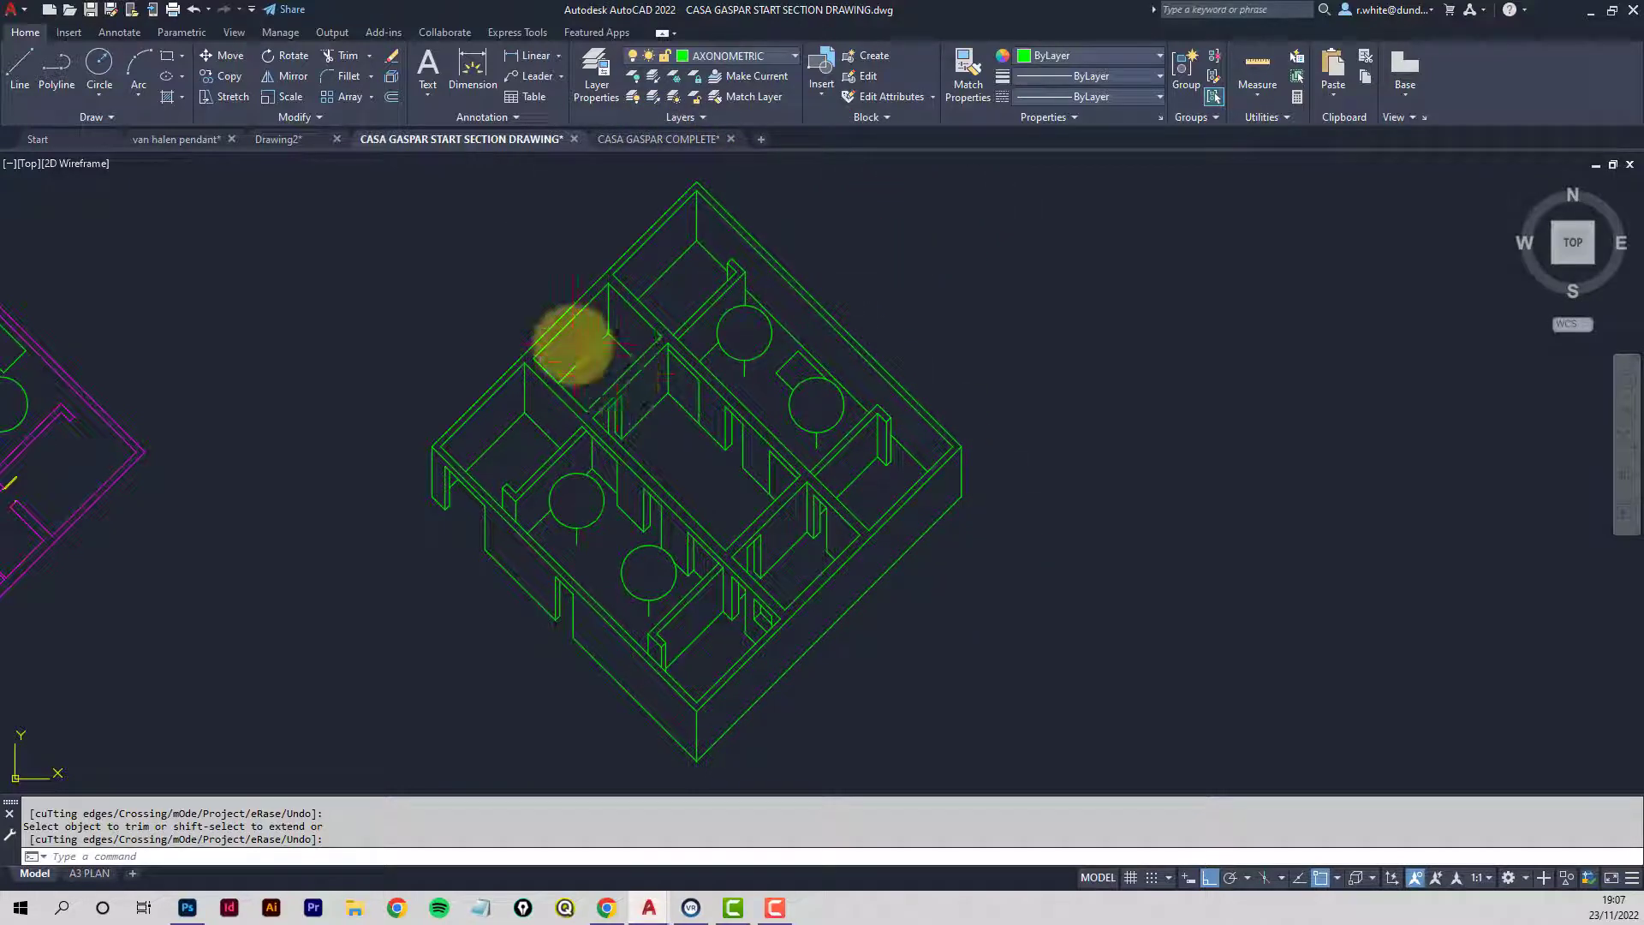
Switch to the CASA GASPAR COMPLETE drawing and examine the finished axonometric, including the window frame detail beside the front courtyard.
{"action": "left_click", "coordinate": [649, 140]}
{"action": "scroll", "coordinate": [734, 338], "scroll_direction": "up", "scroll_amount": 5}
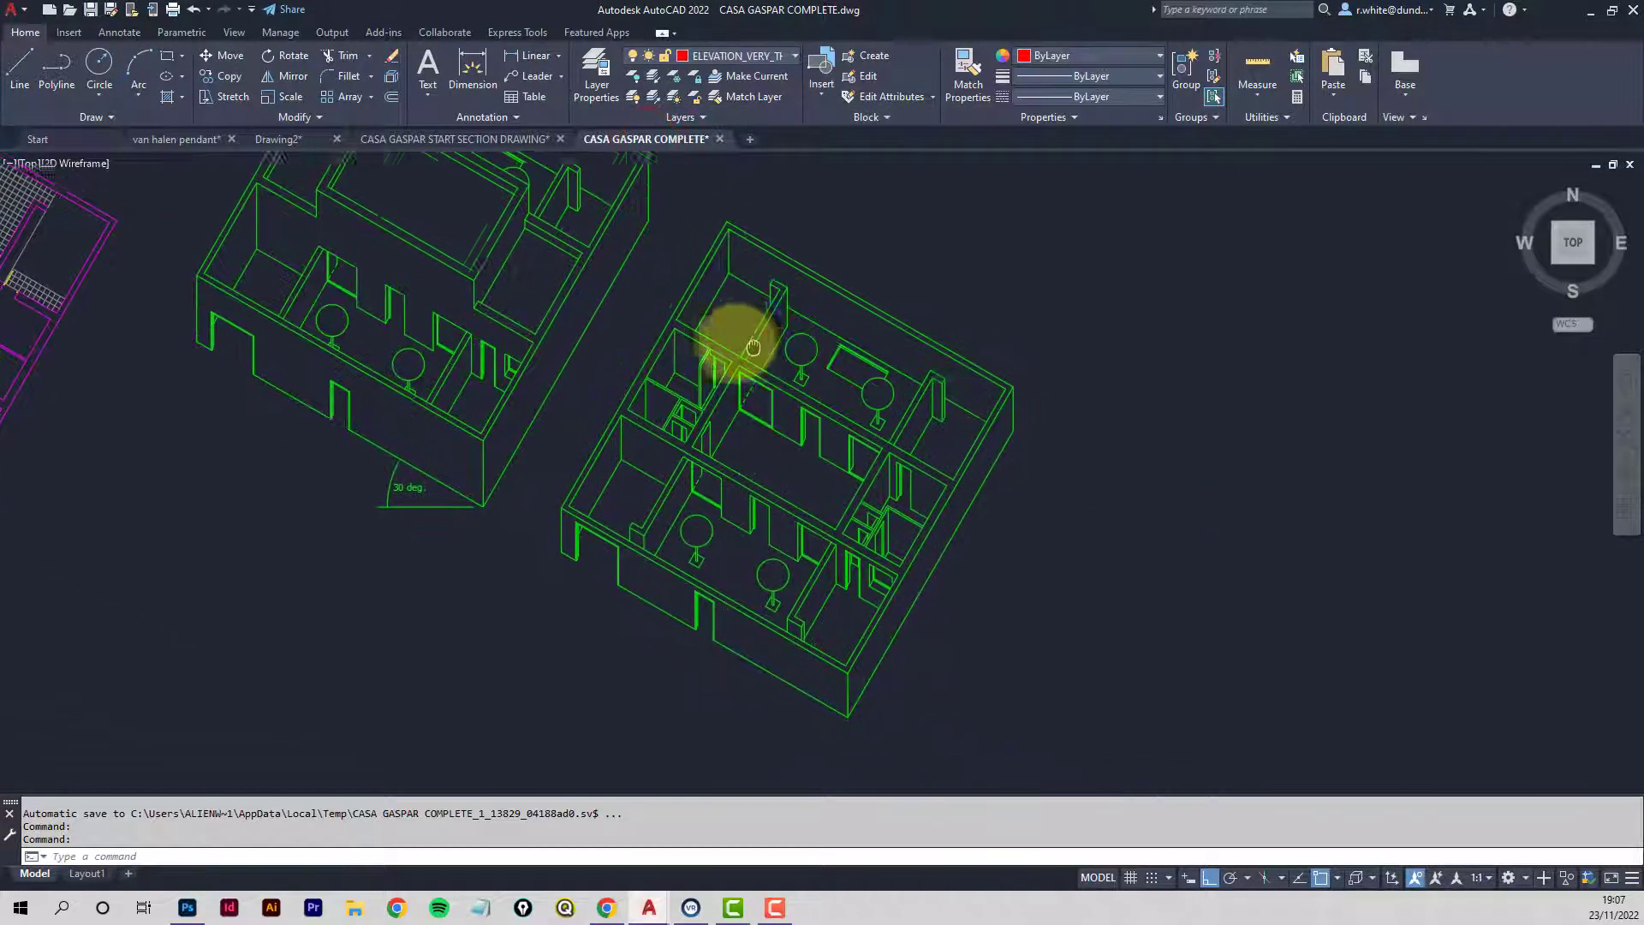
{"action": "middle_click_drag", "start_coordinate": [797, 382], "coordinate": [753, 352]}
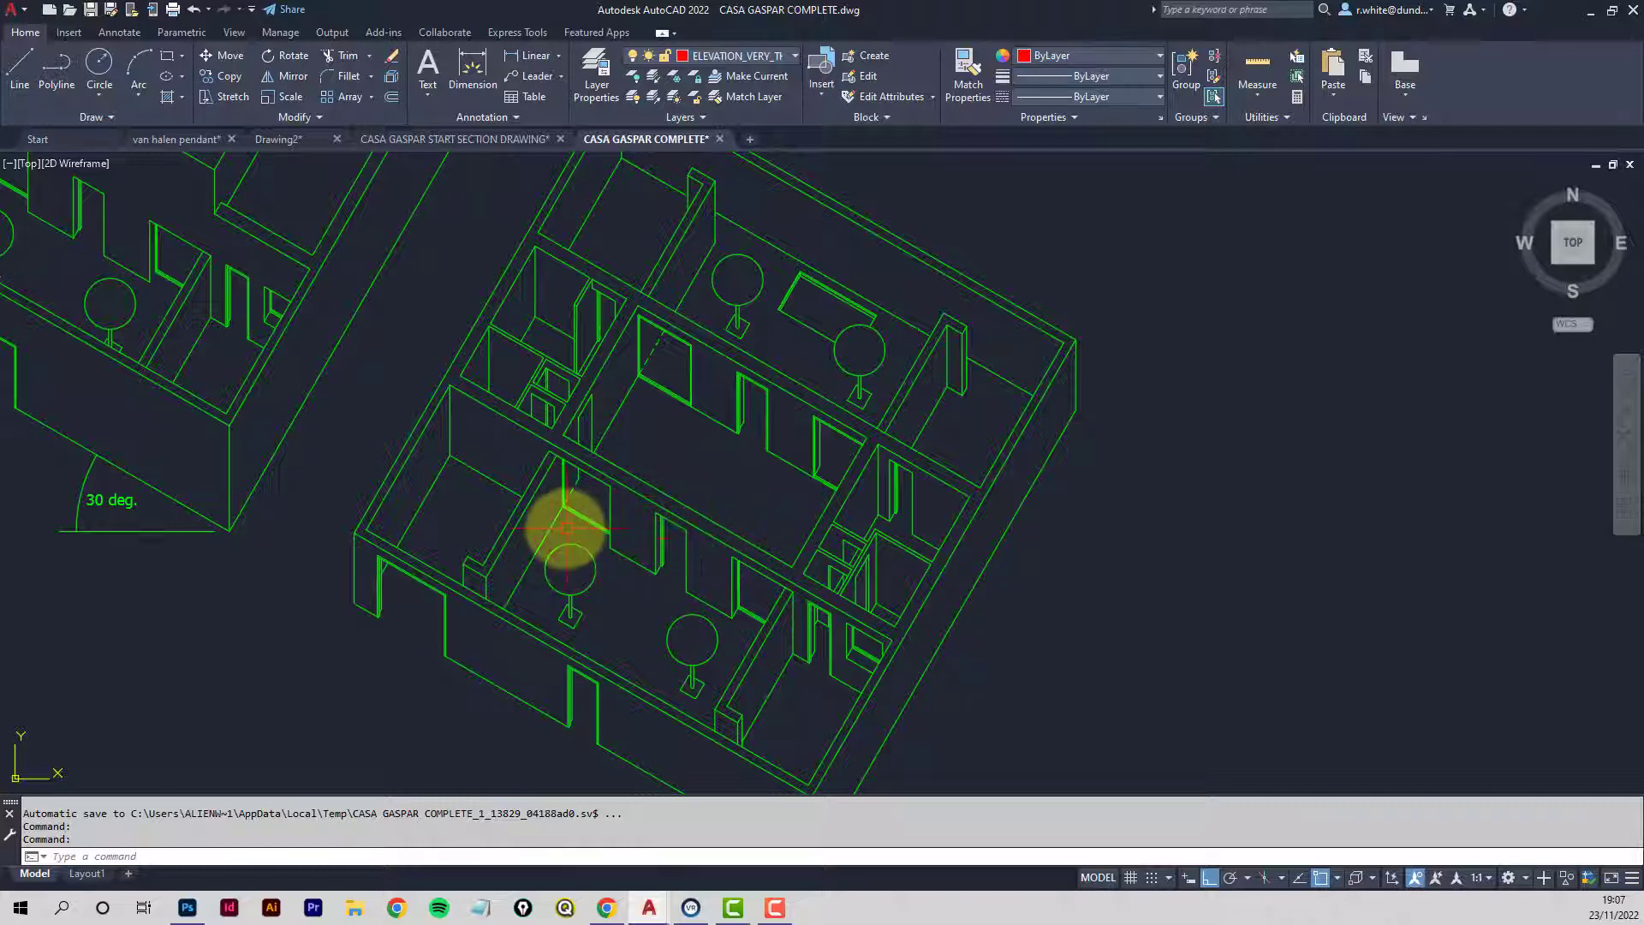
{"action": "scroll", "coordinate": [570, 501], "scroll_direction": "up", "scroll_amount": 5}
{"action": "scroll", "coordinate": [595, 430], "scroll_direction": "up", "scroll_amount": 2}
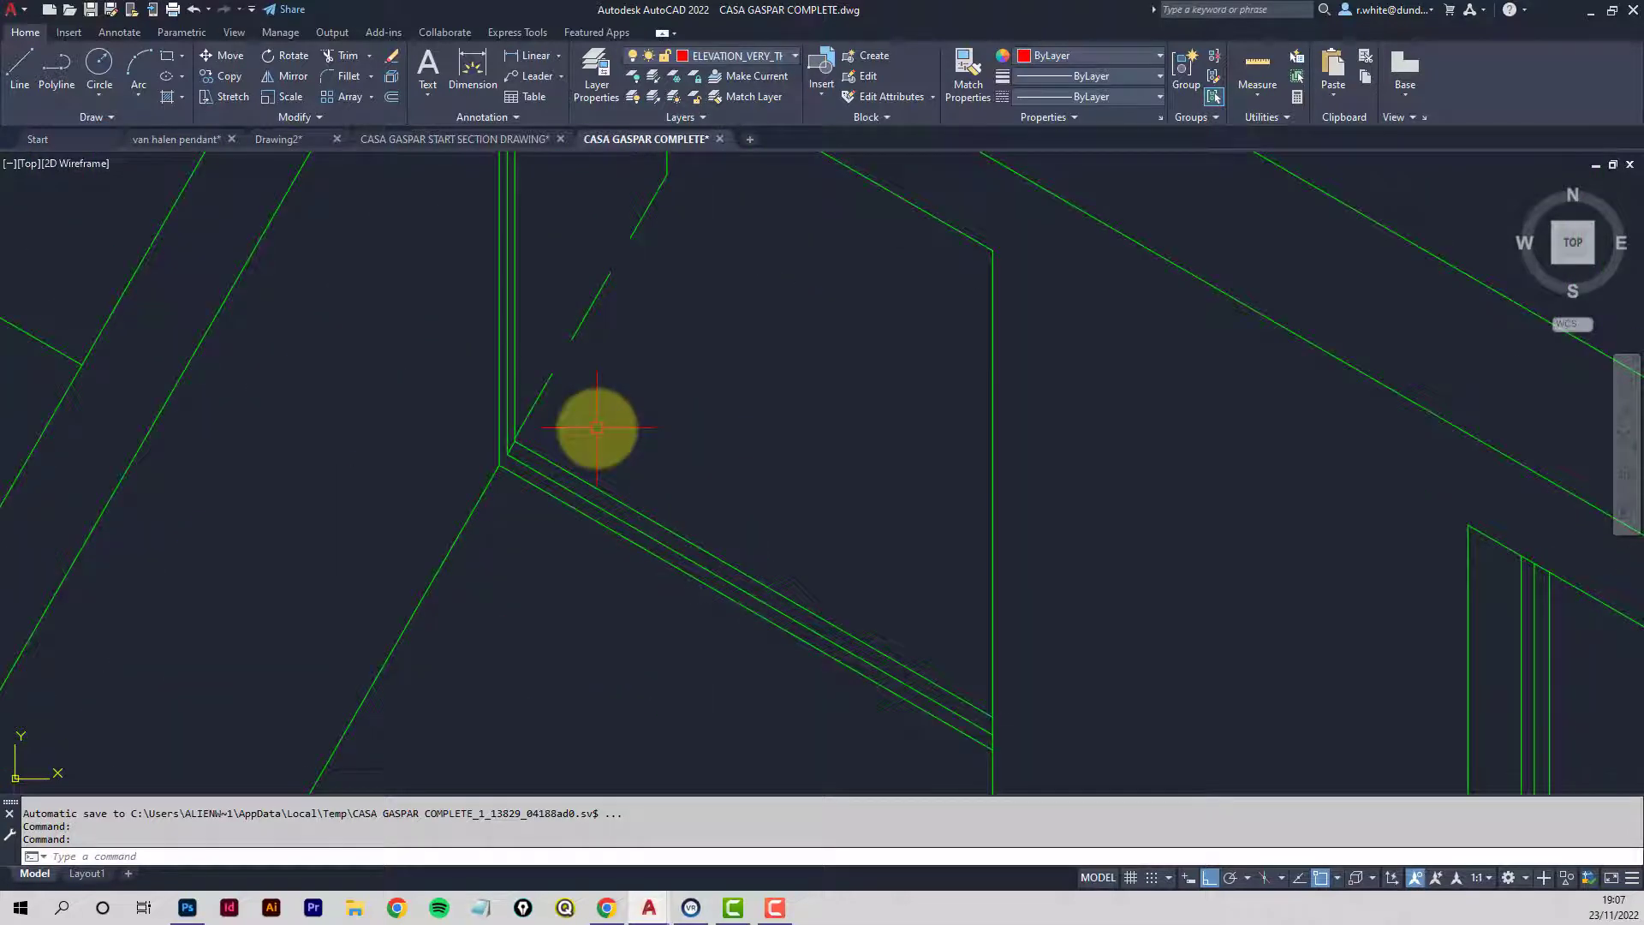
{"action": "scroll", "coordinate": [597, 428], "scroll_direction": "down", "scroll_amount": 8}
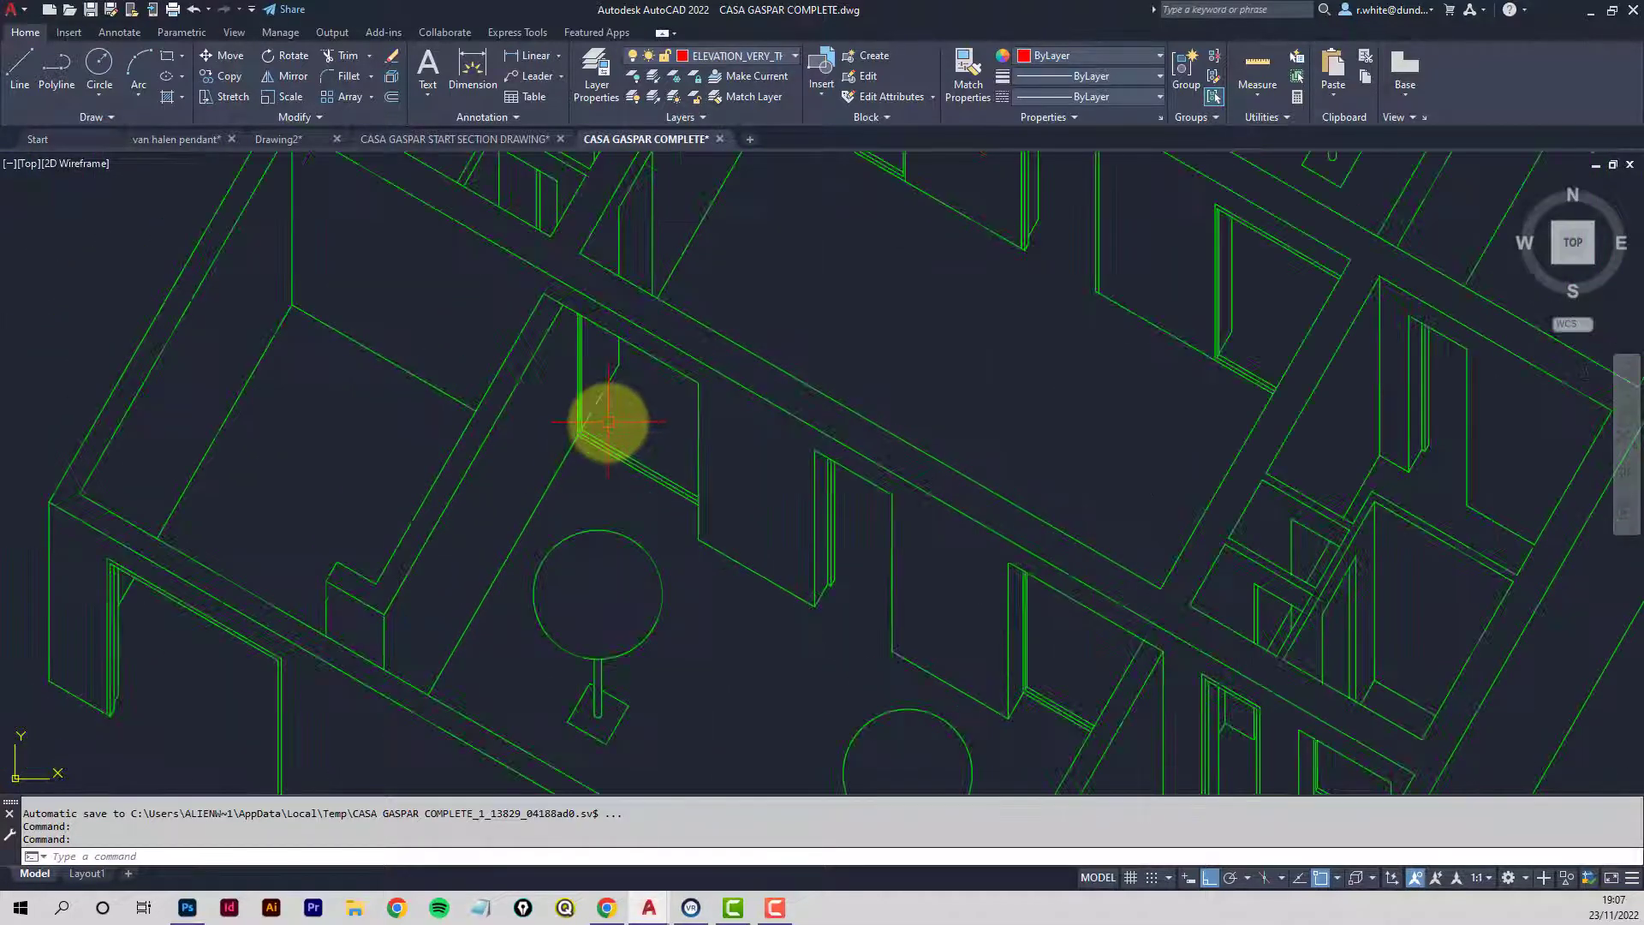
{"action": "scroll", "coordinate": [690, 446], "scroll_direction": "down", "scroll_amount": 3}
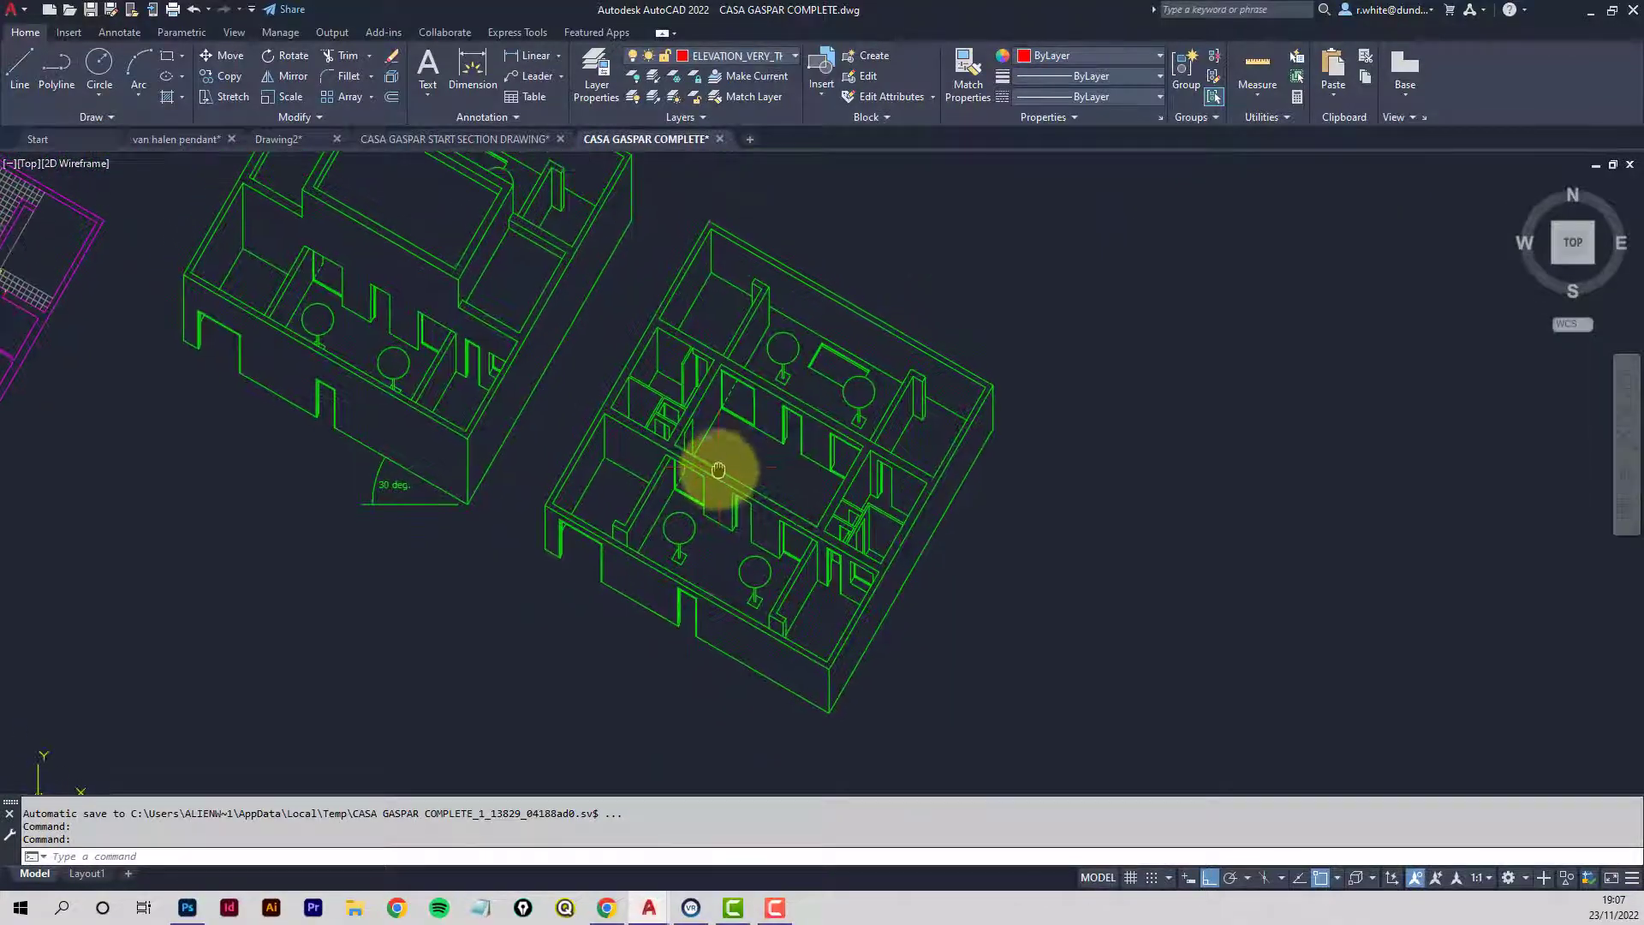